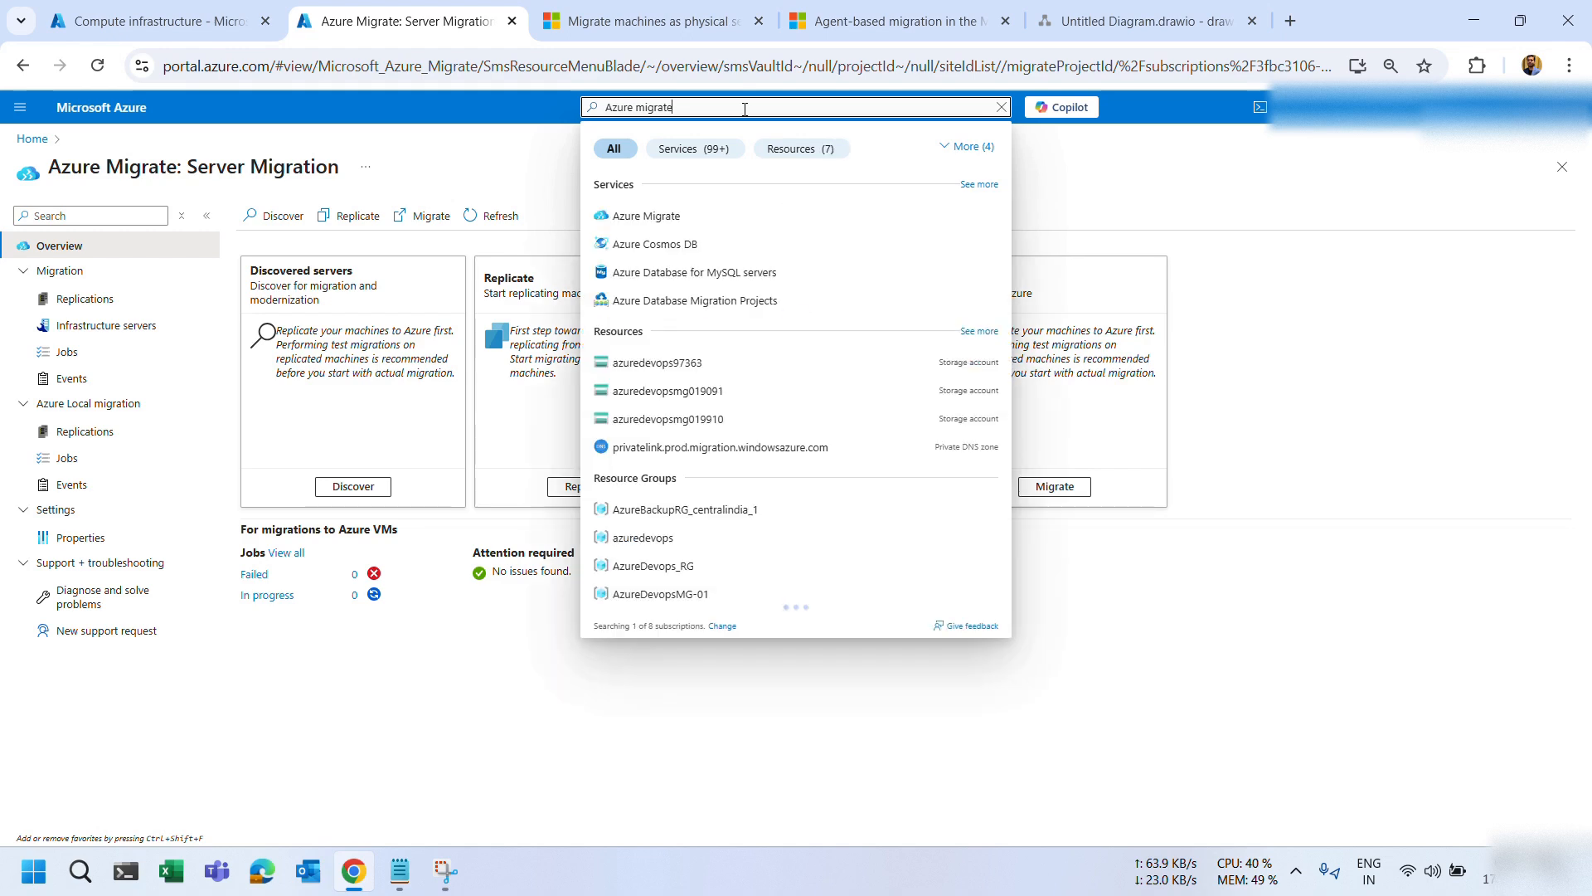
Open Azure Migrate's Servers, databases and web apps page and start a new project.
left_click(664, 217)
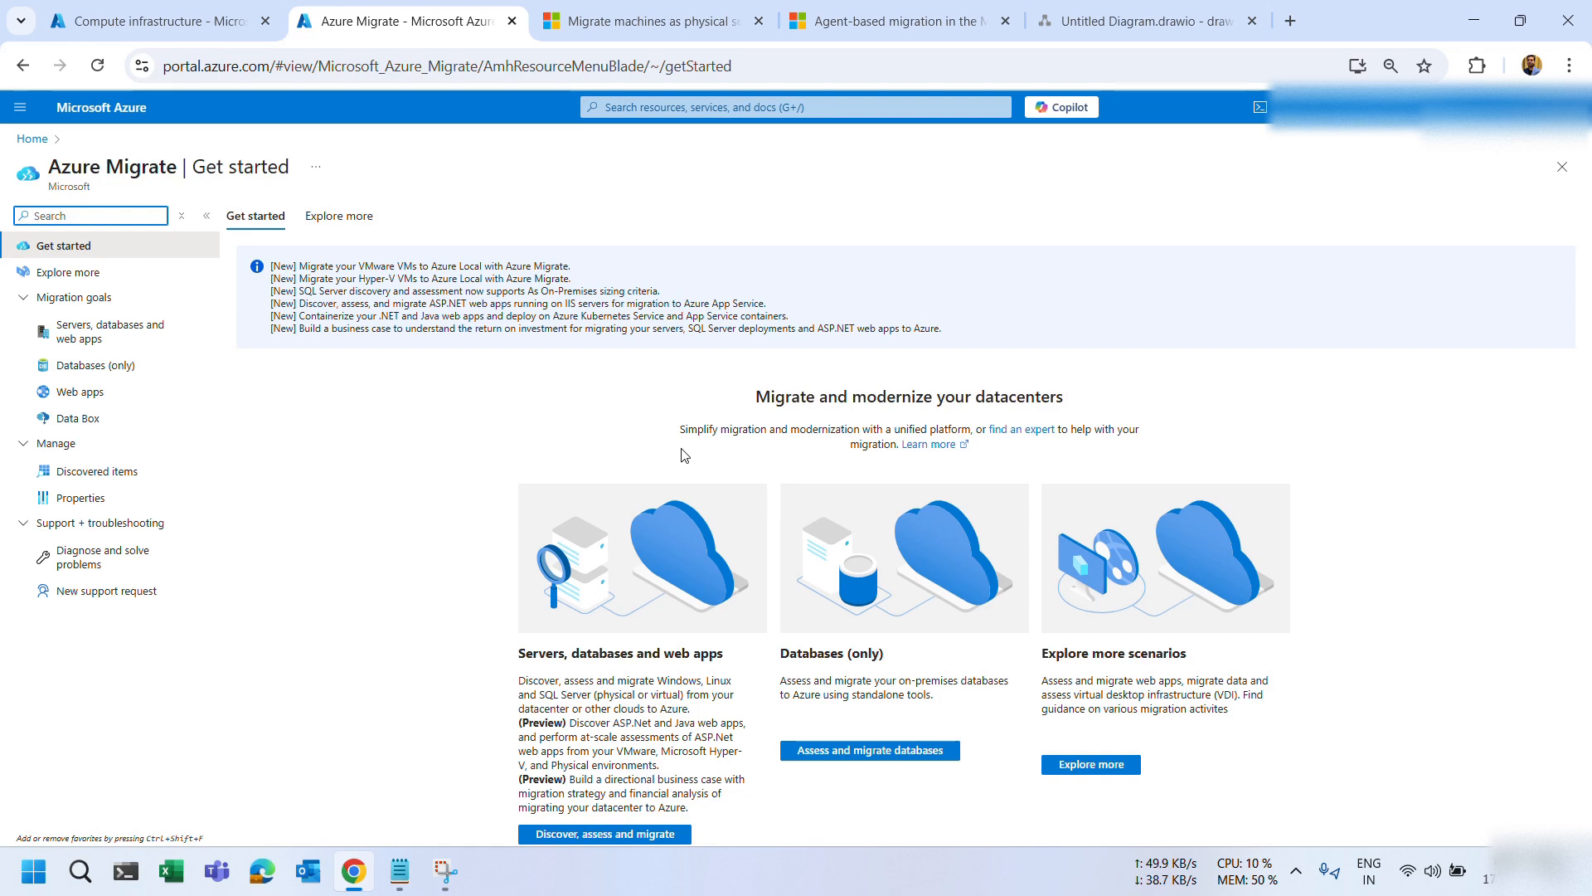
double_click(326, 217)
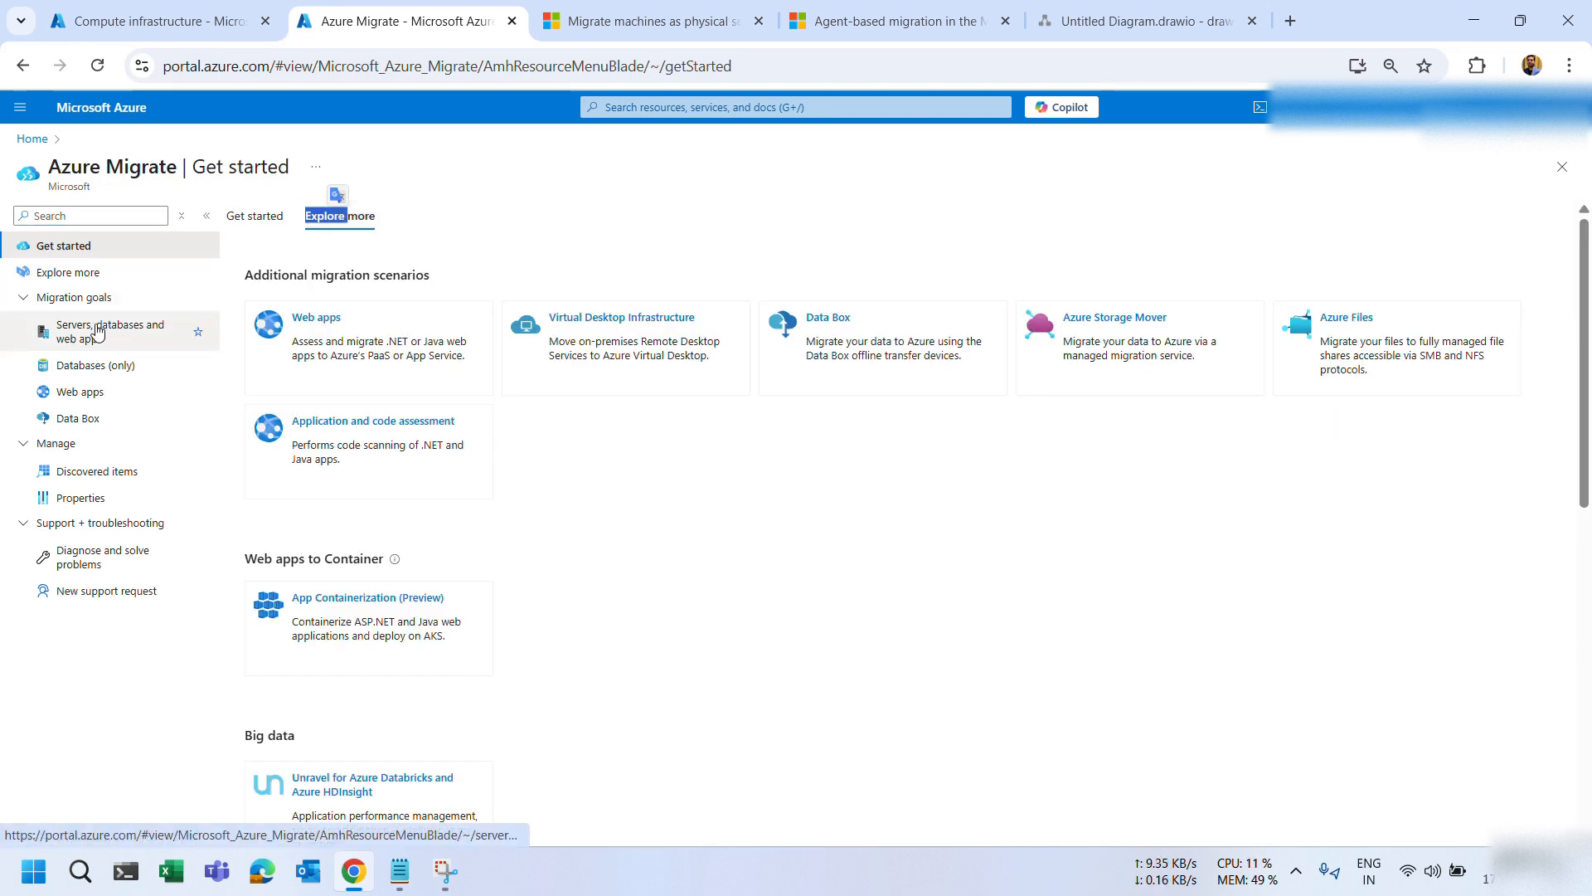
left_click(96, 332)
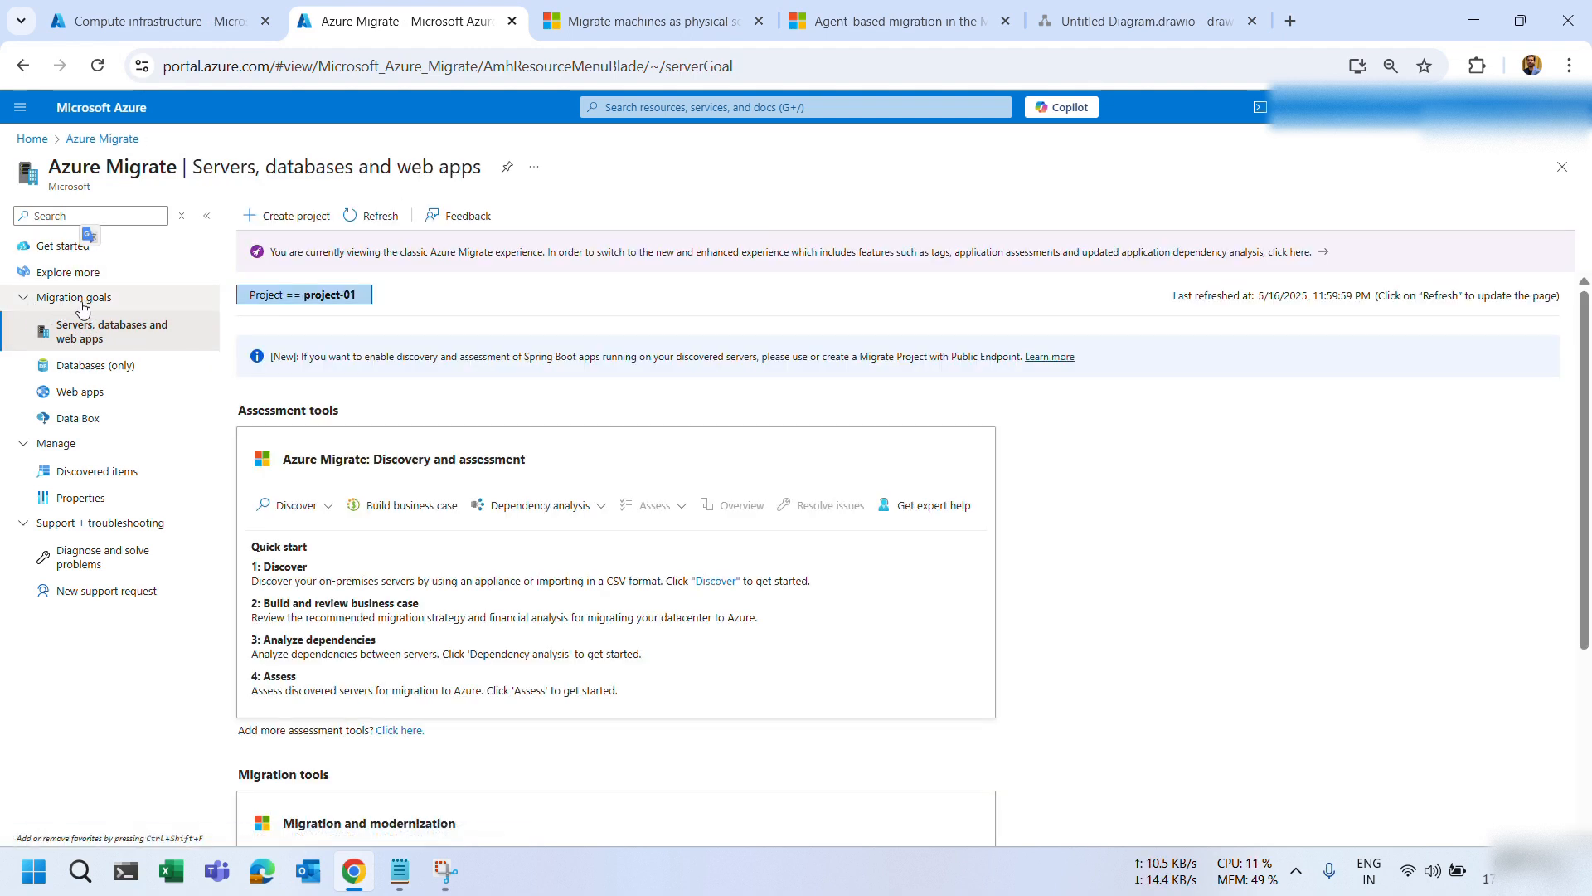
left_click(24, 452)
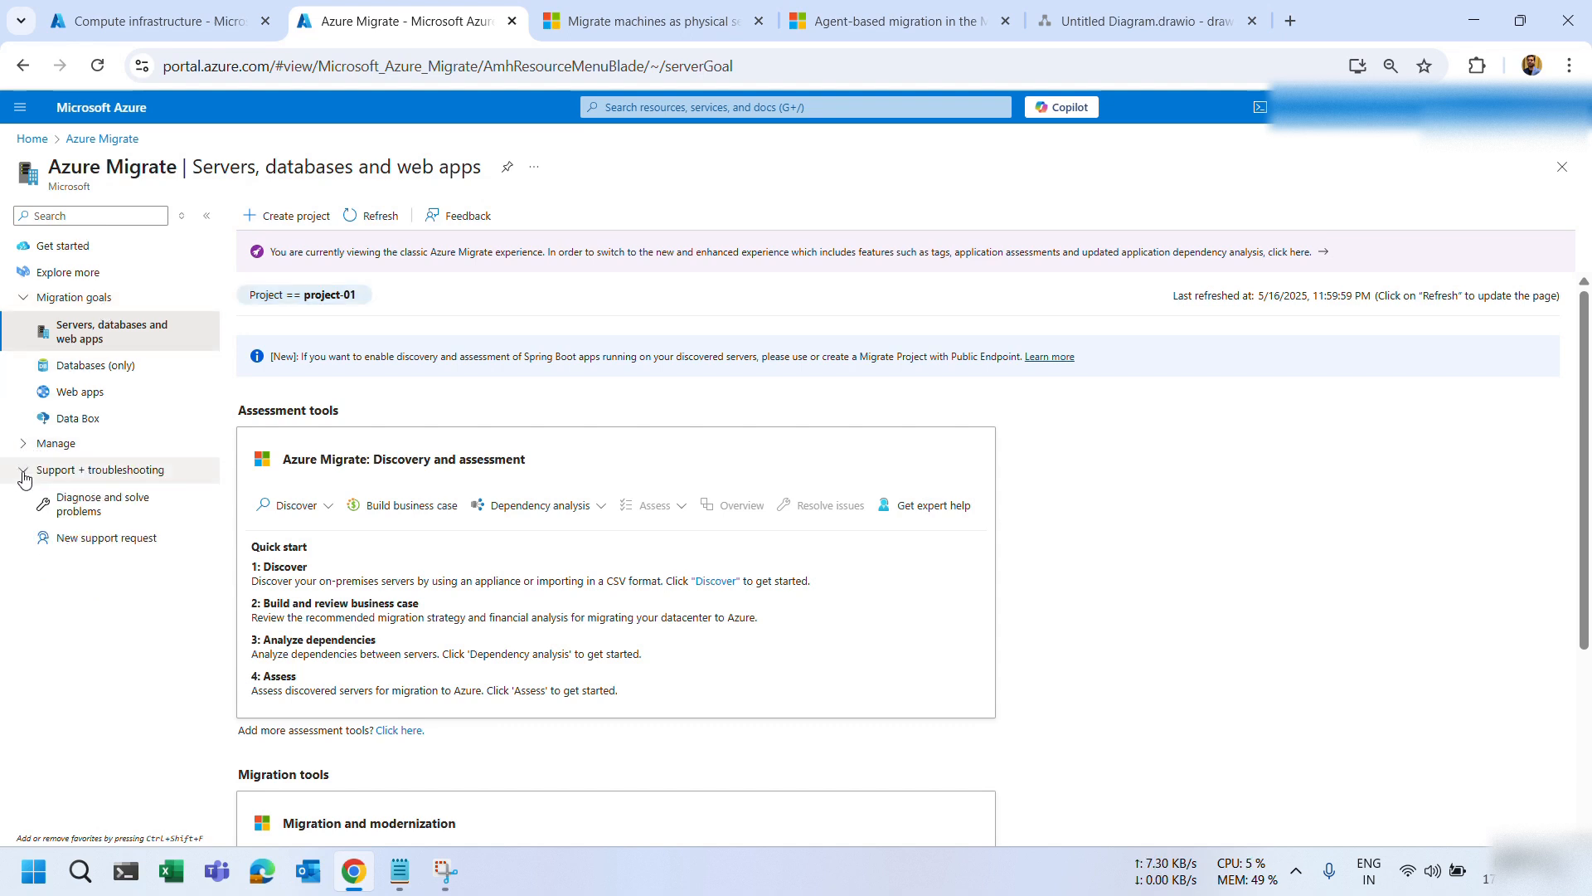
left_click(23, 452)
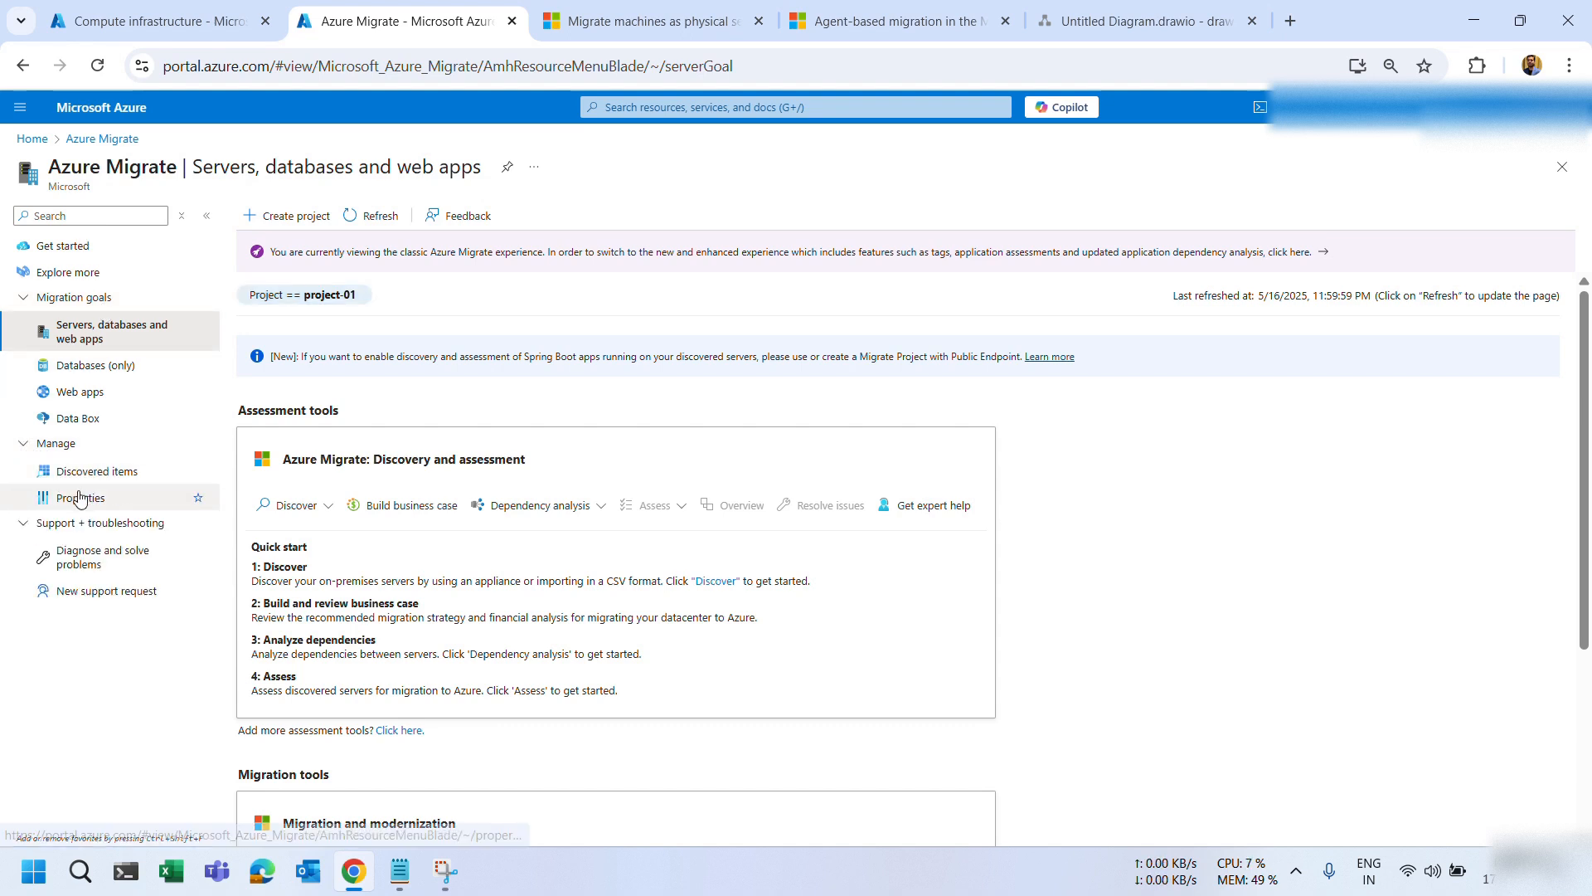
left_click(23, 452)
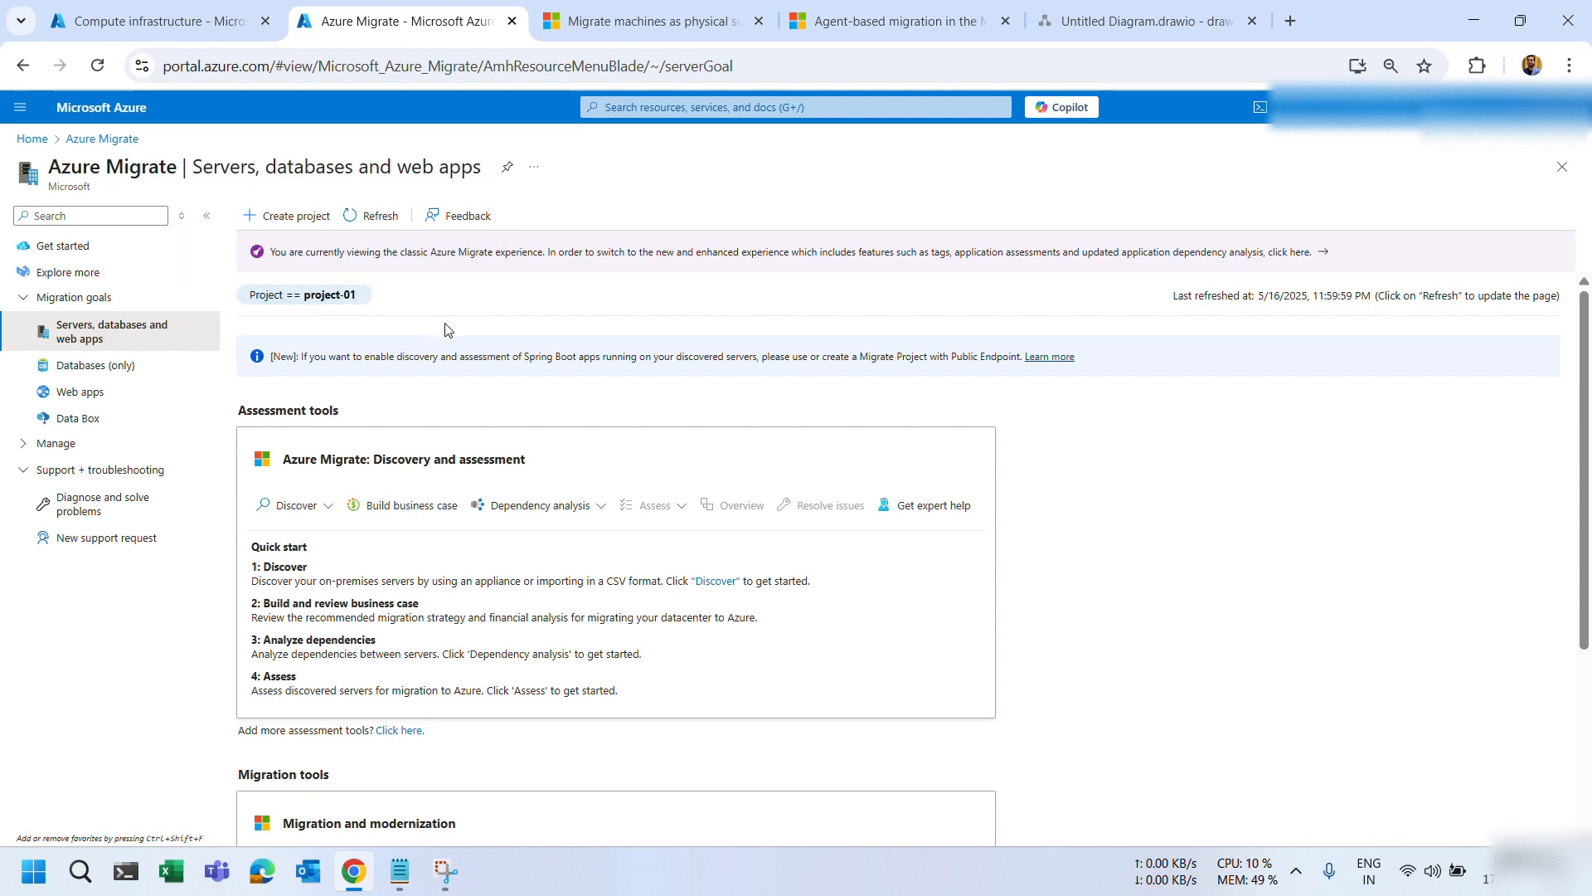
scroll(448, 330, "down", 3)
scroll(449, 330, "up", 3)
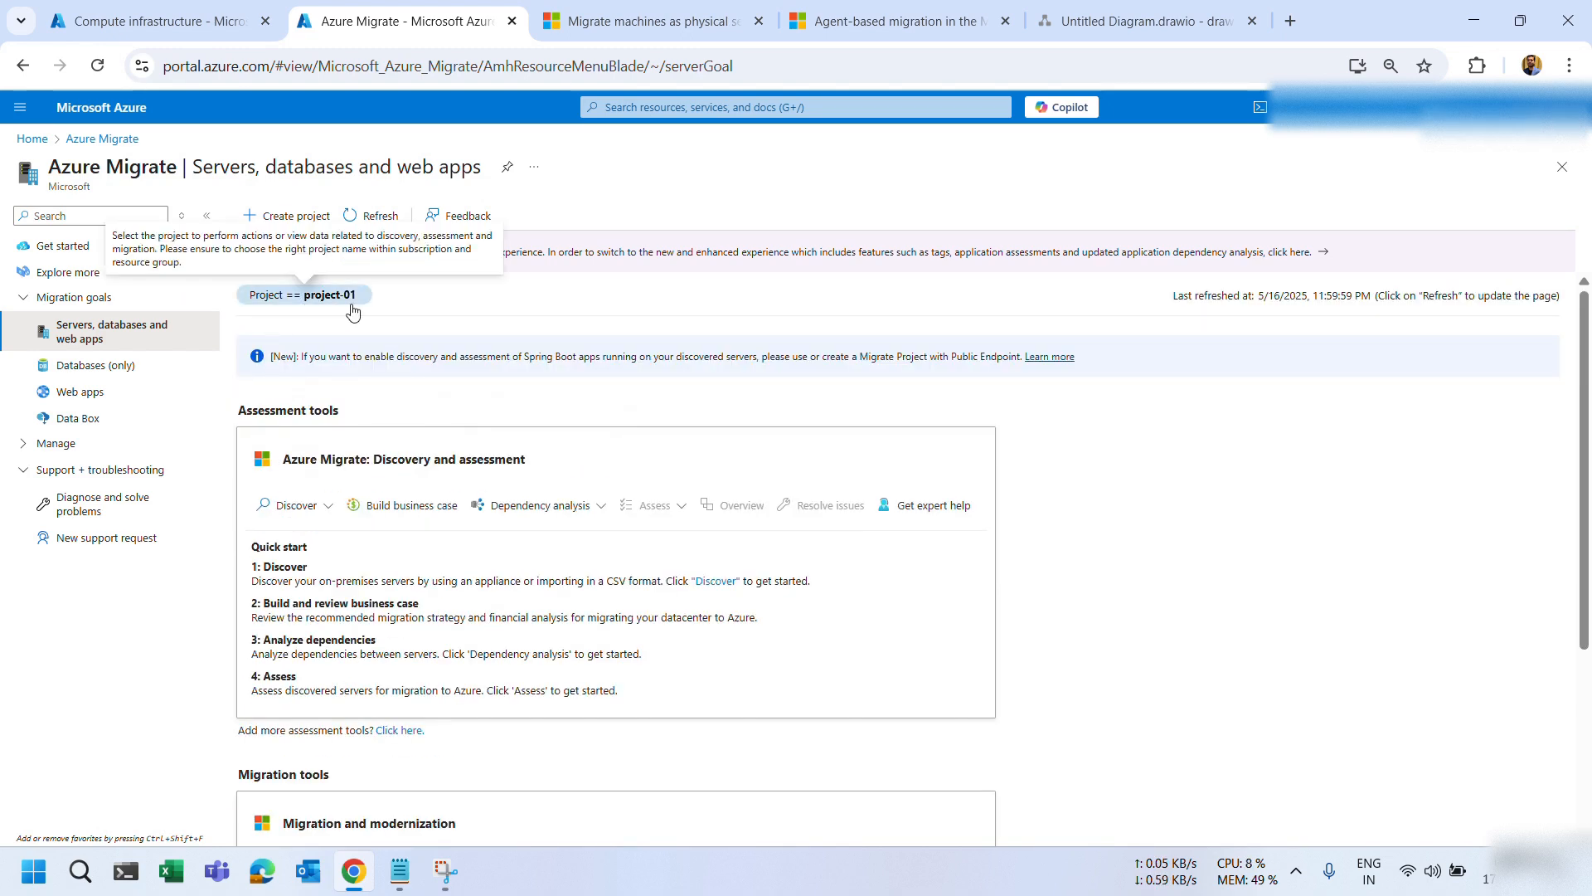
left_click(306, 229)
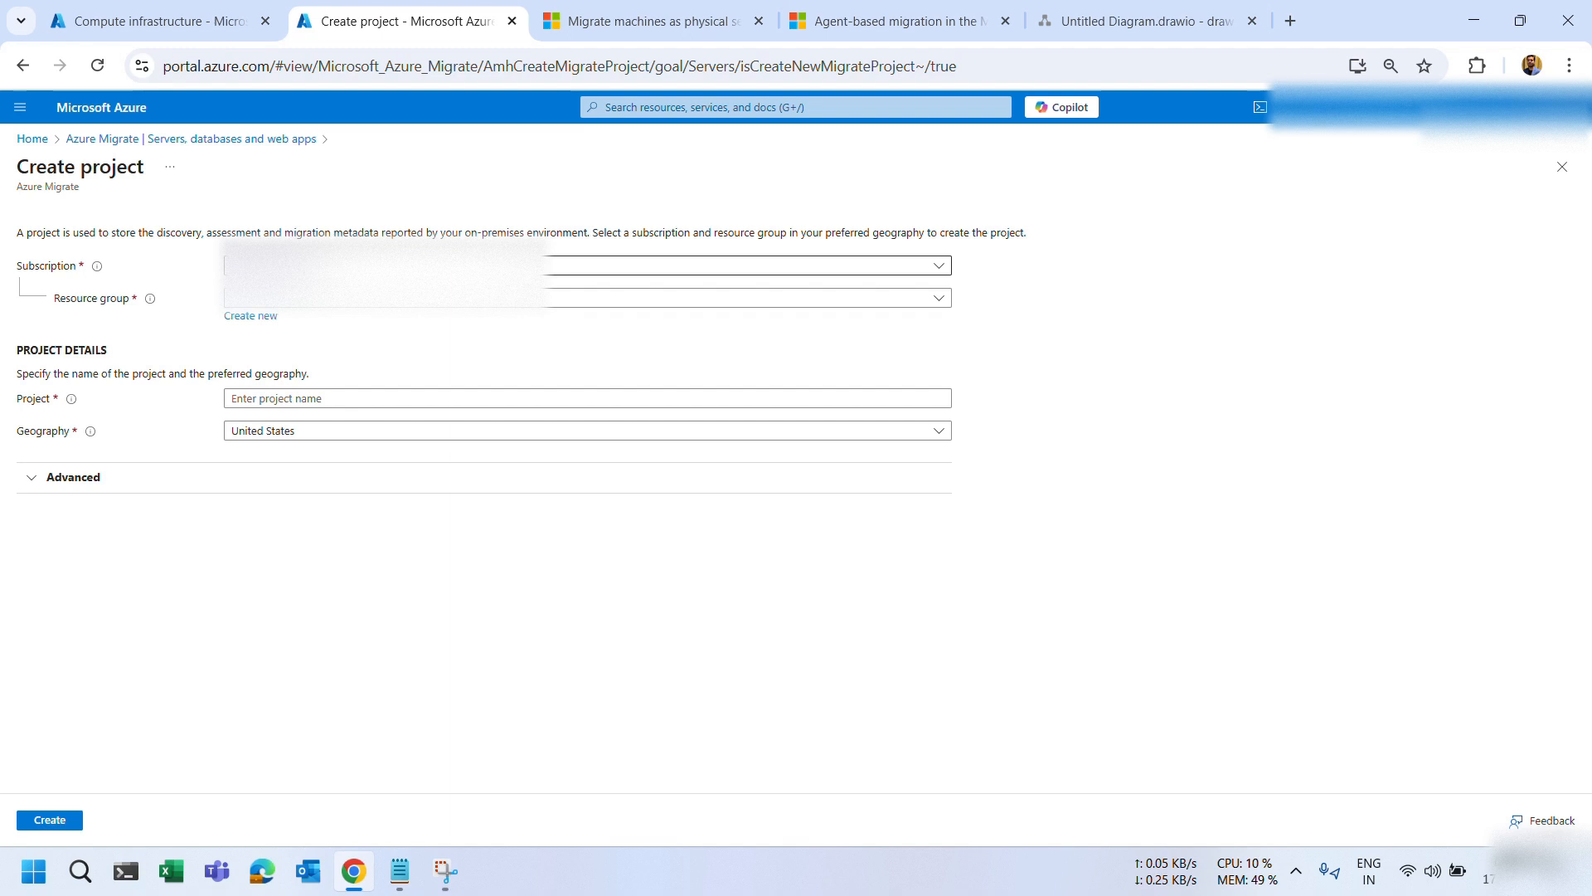
Create a new resource group named Migration-Demo-RG for the project.
left_click(299, 266)
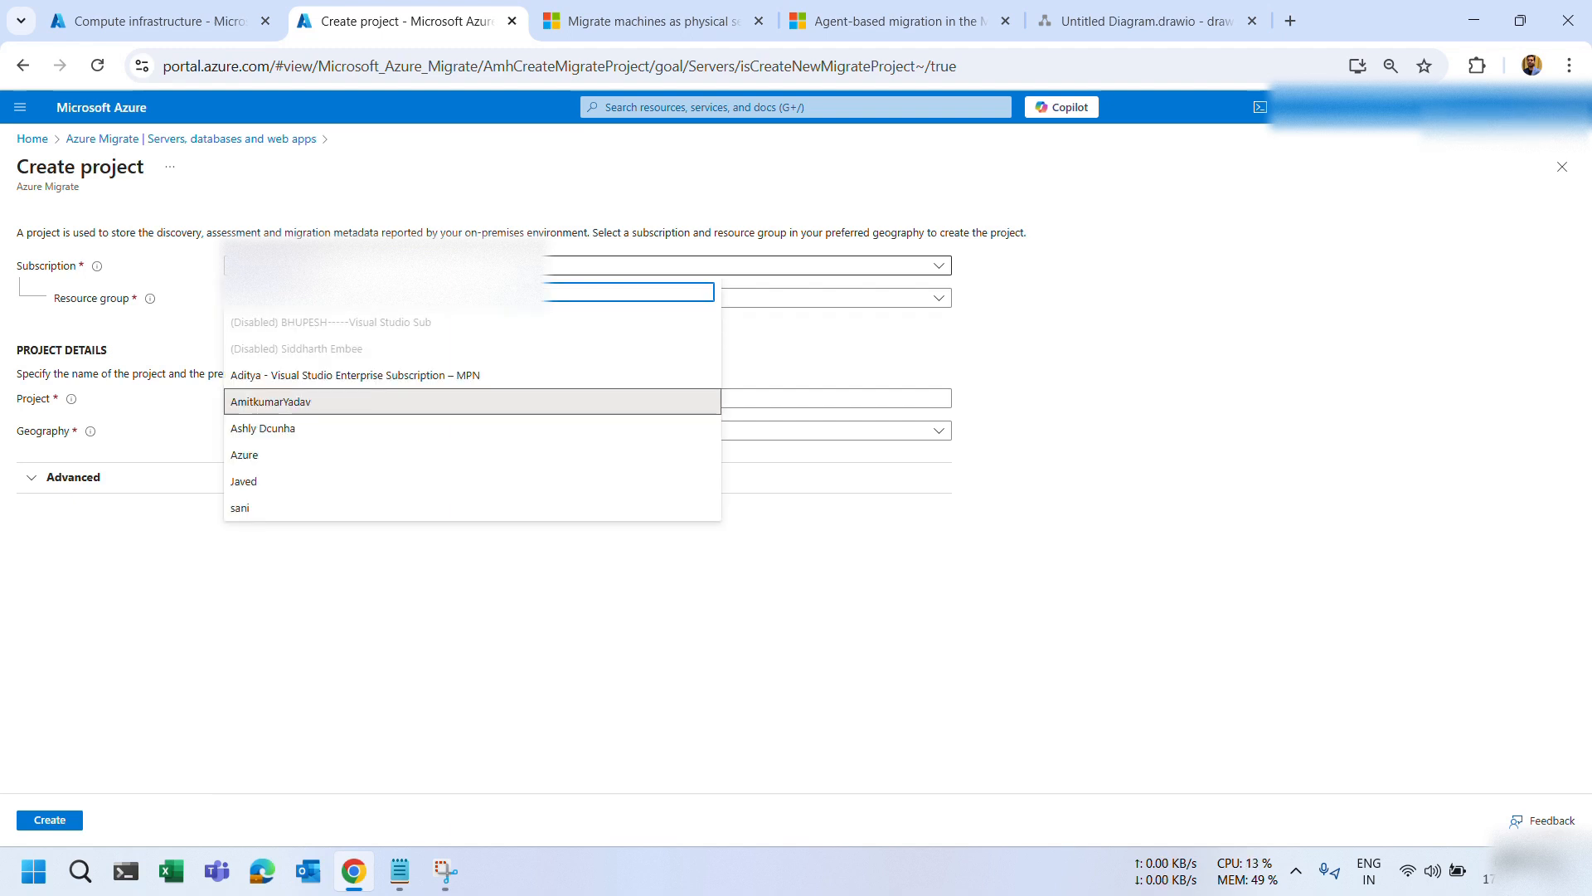
left_click(299, 267)
left_click(290, 299)
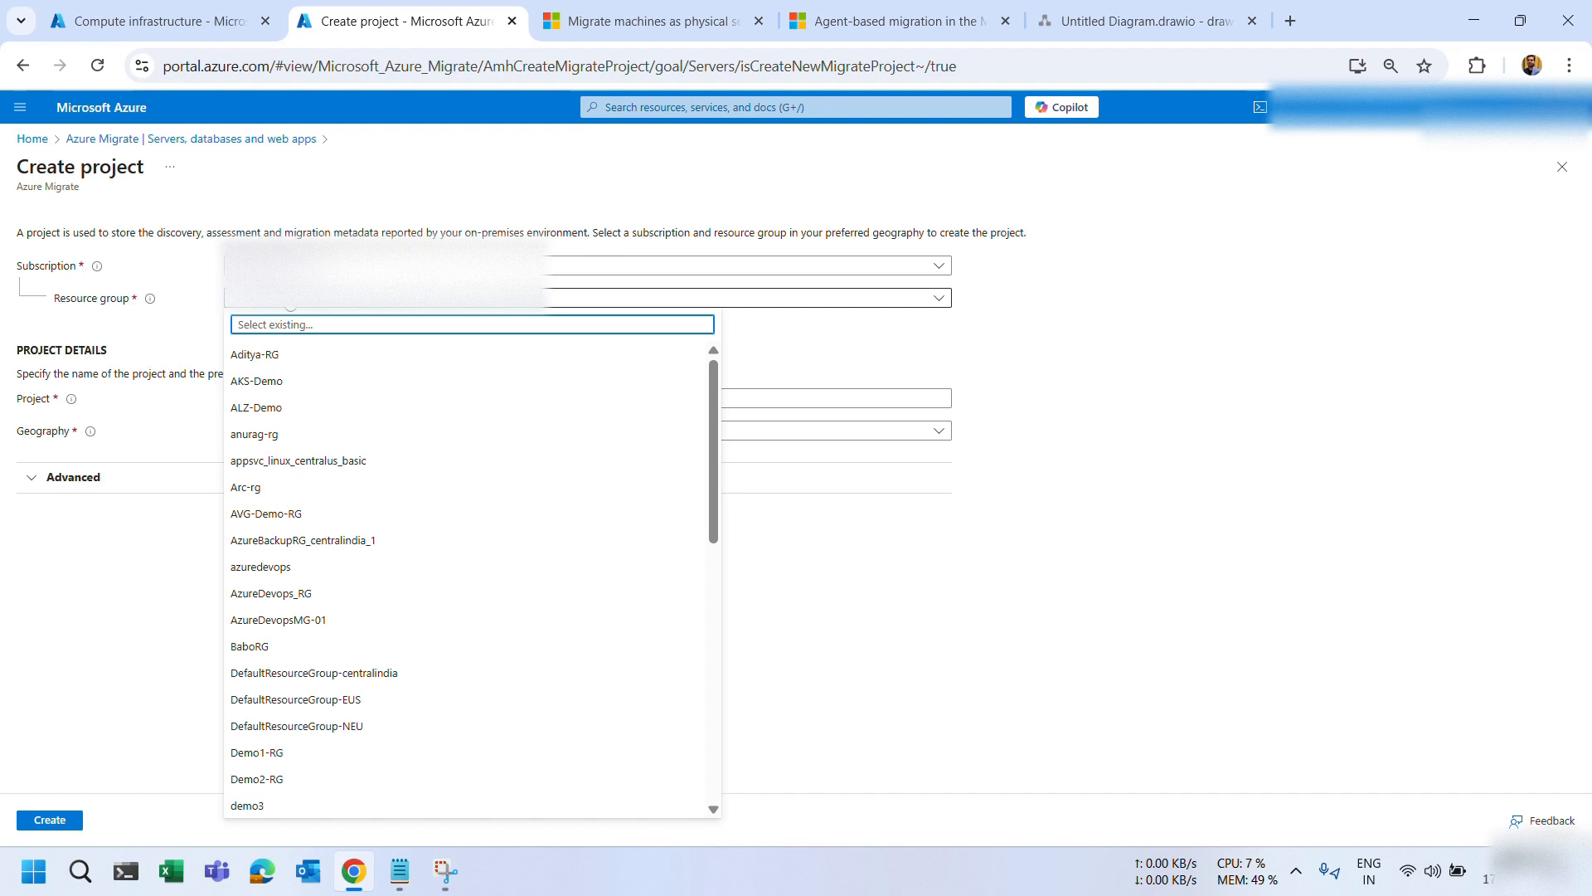
left_click(189, 288)
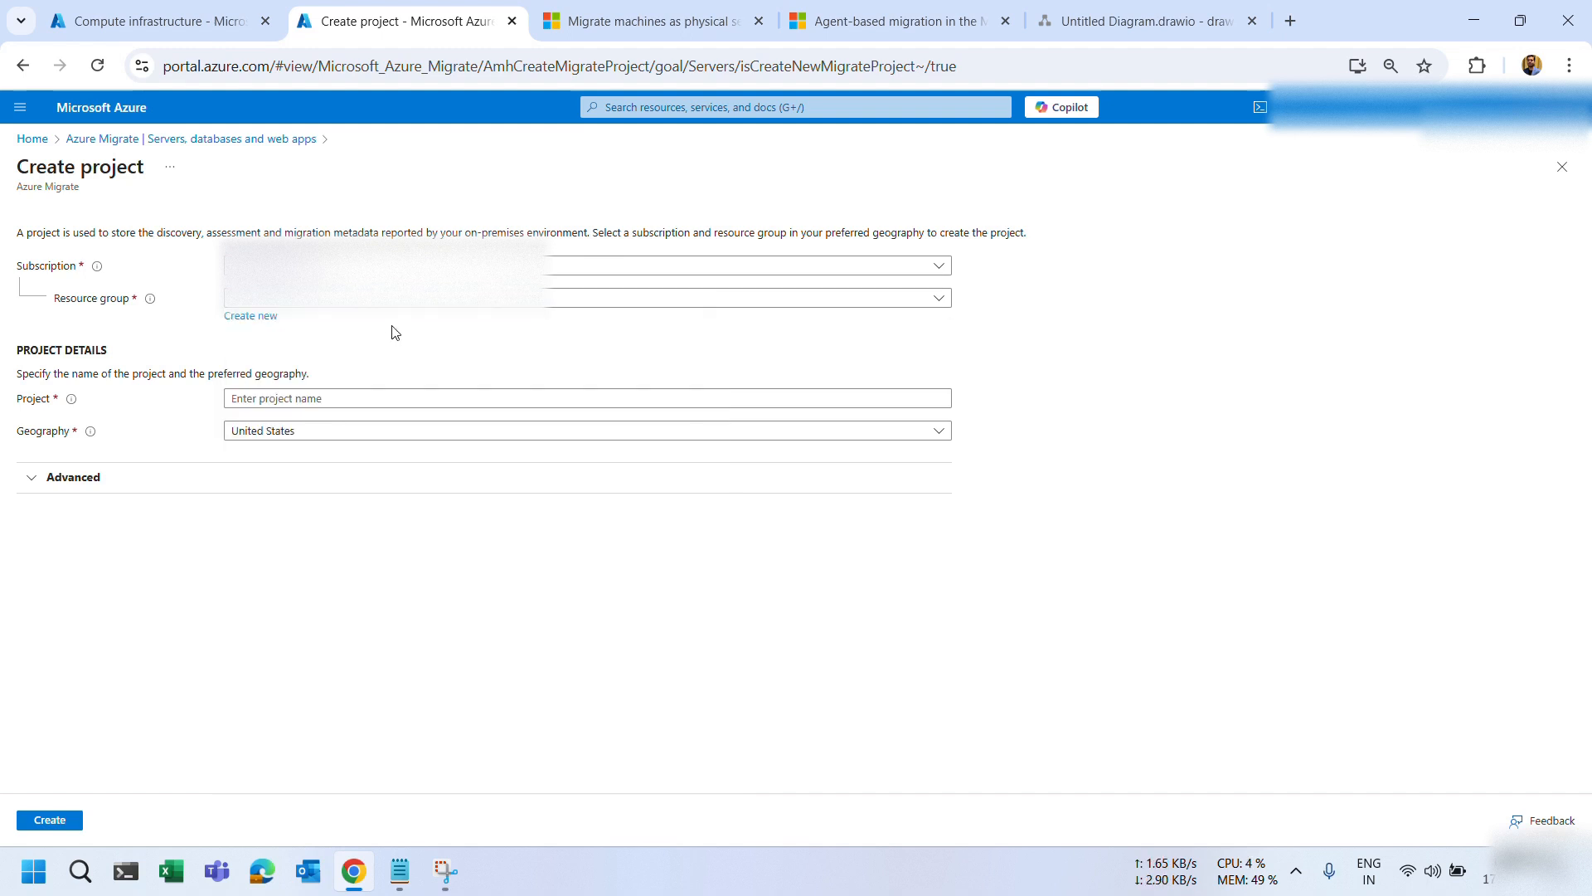
left_click(251, 316)
left_click(330, 428)
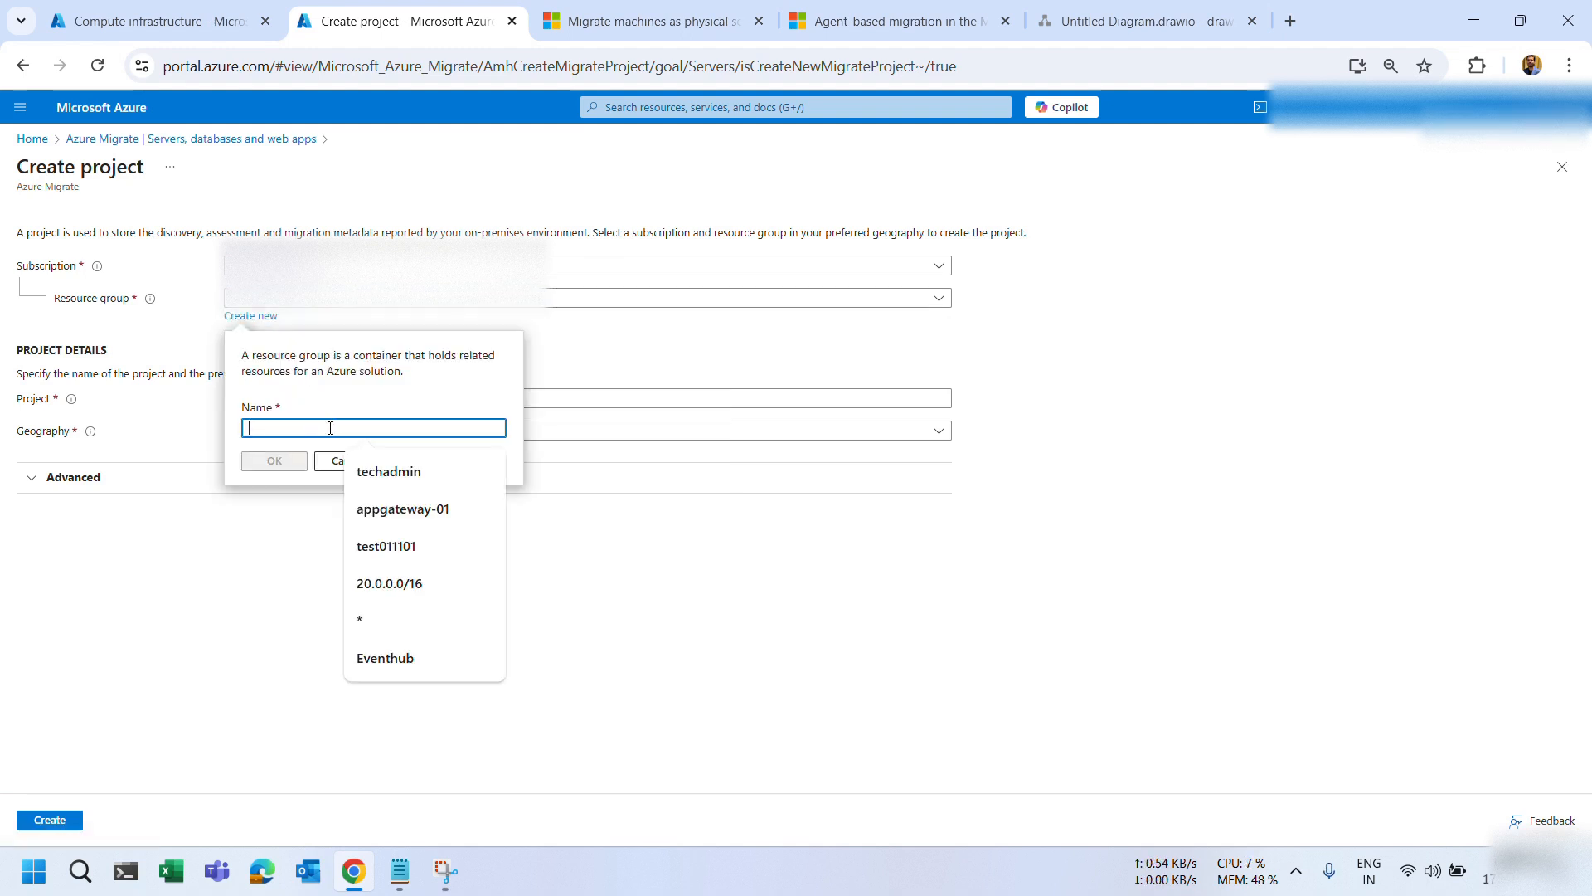
type("MIgra")
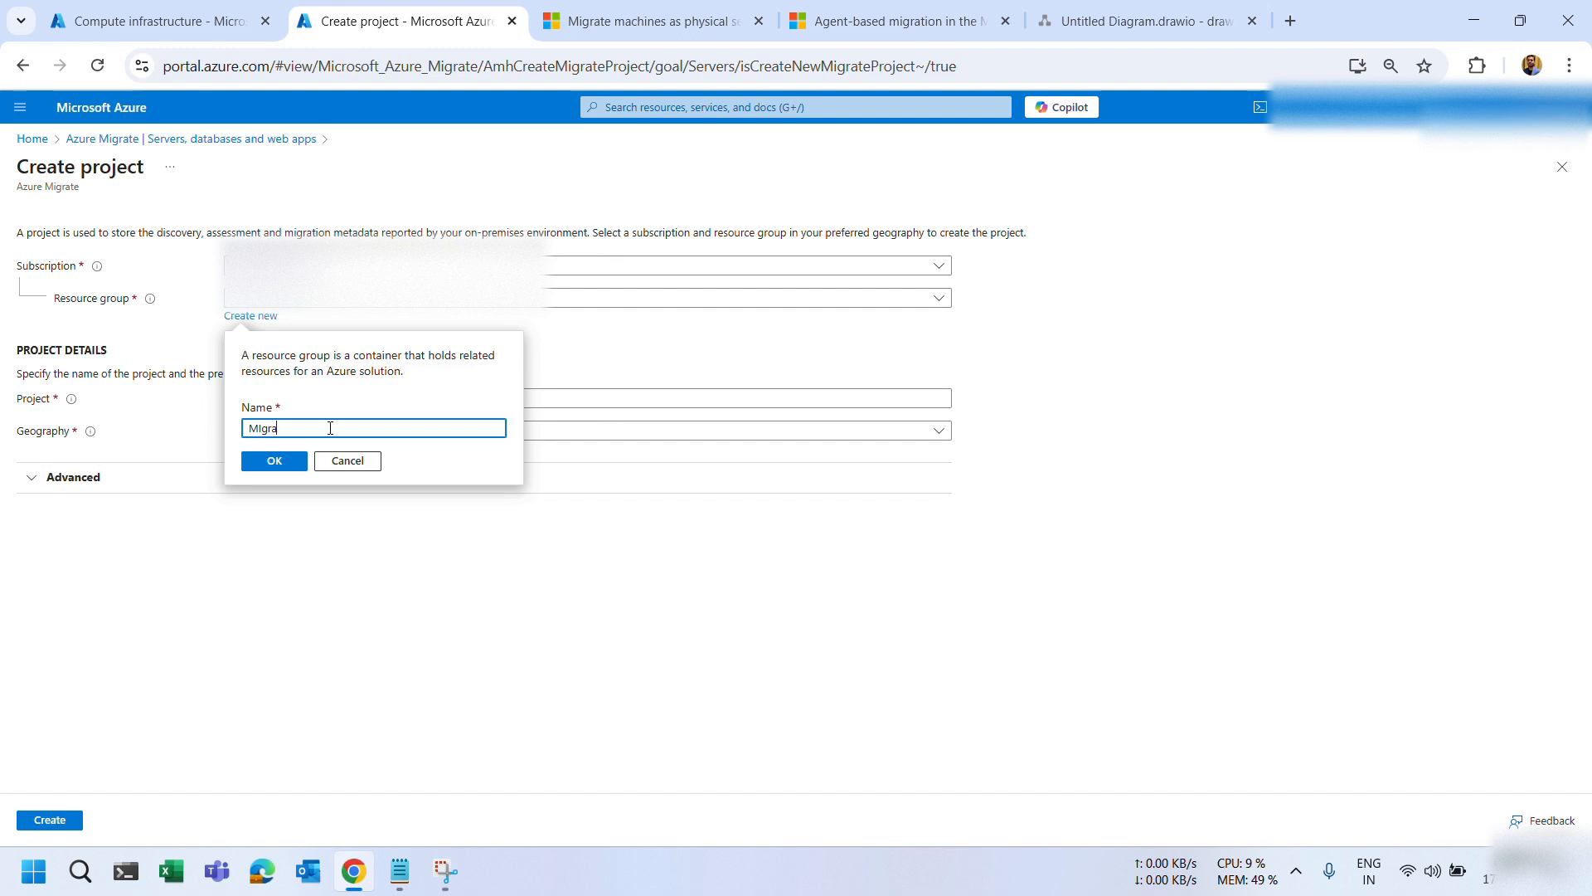
type("tion-De")
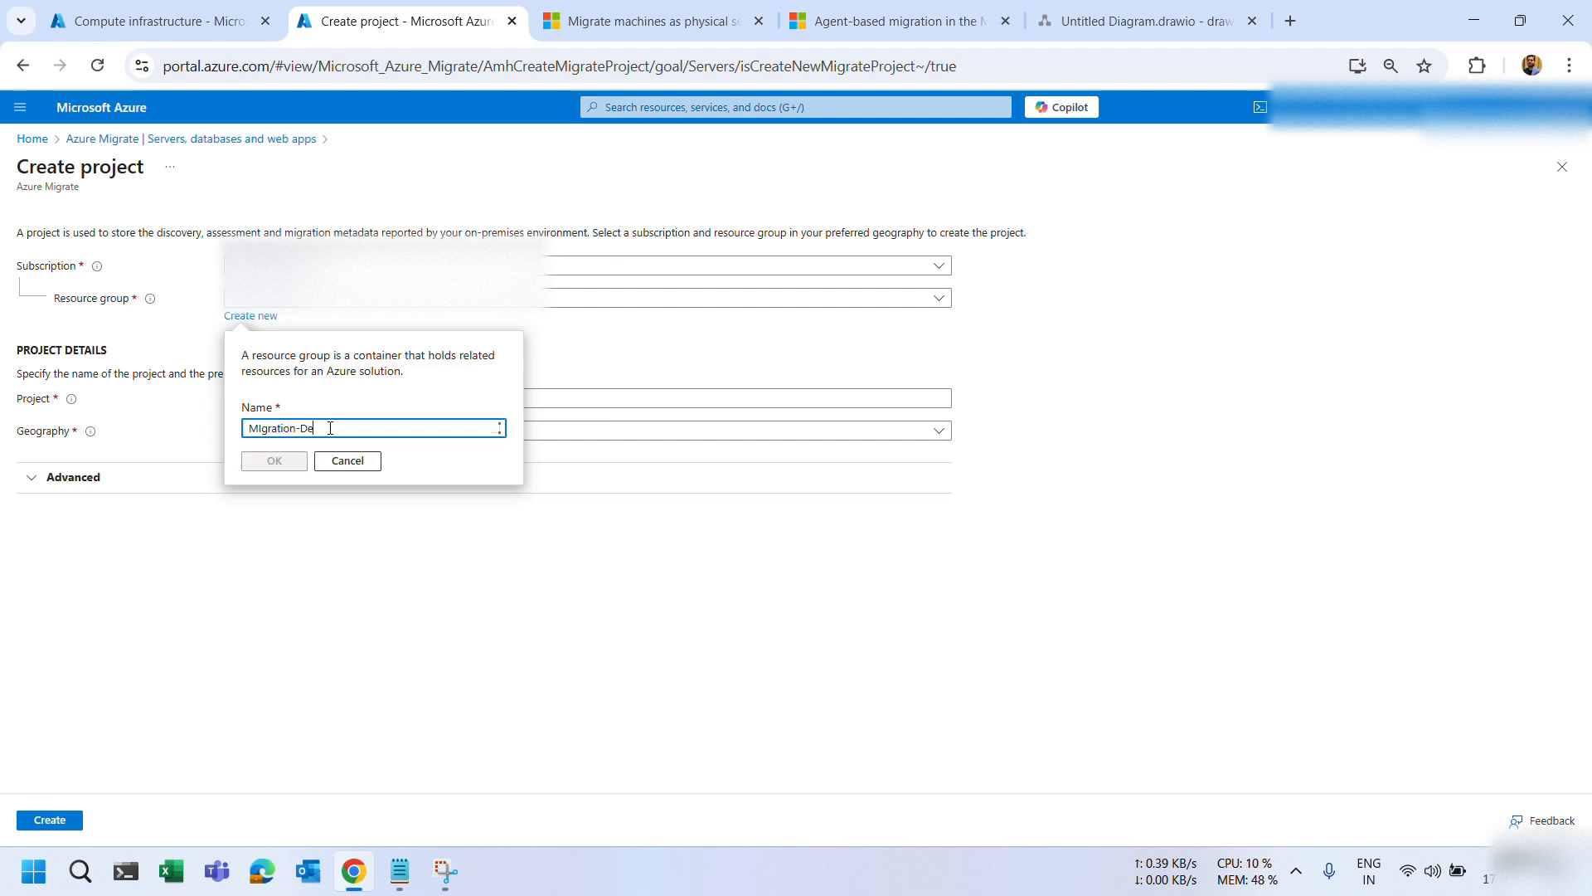
type("mo-RG")
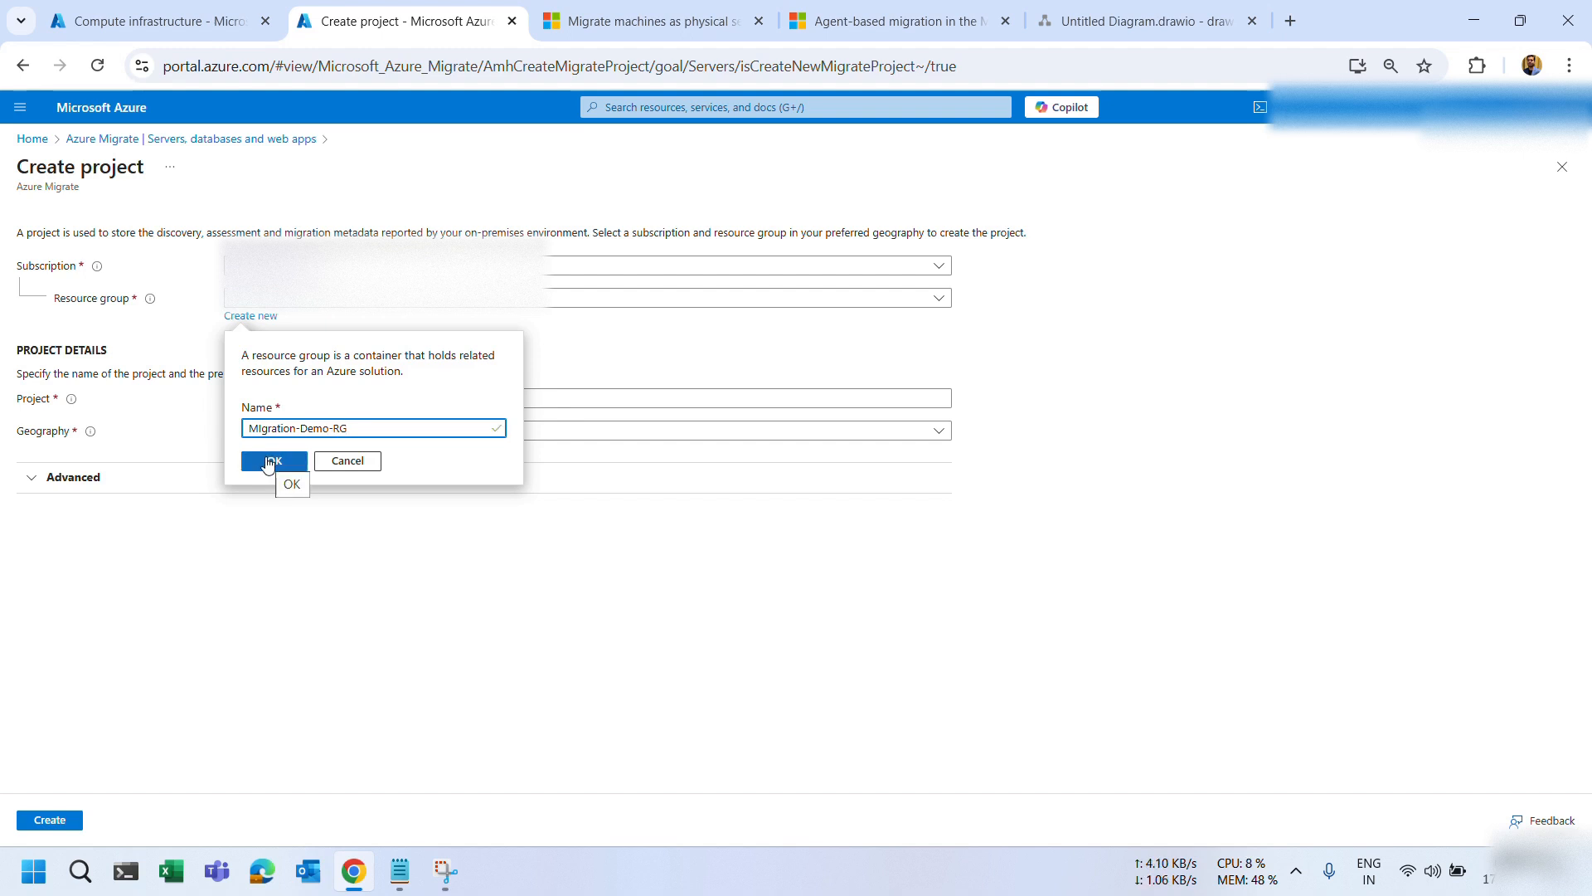
left_click(268, 461)
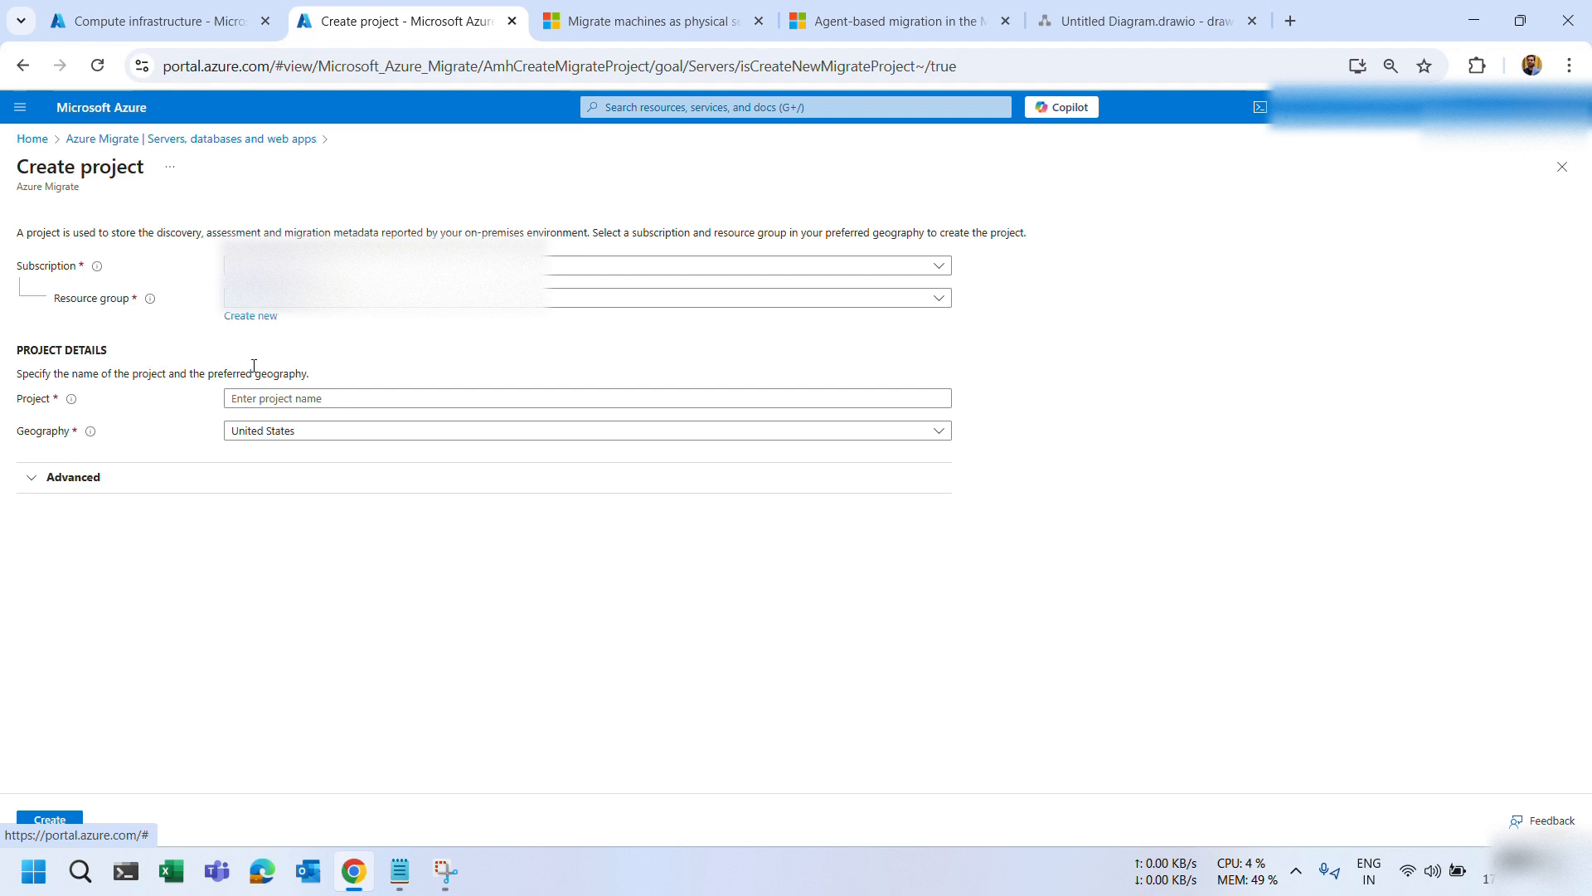
Name the project Migration-Demo.
left_click(390, 402)
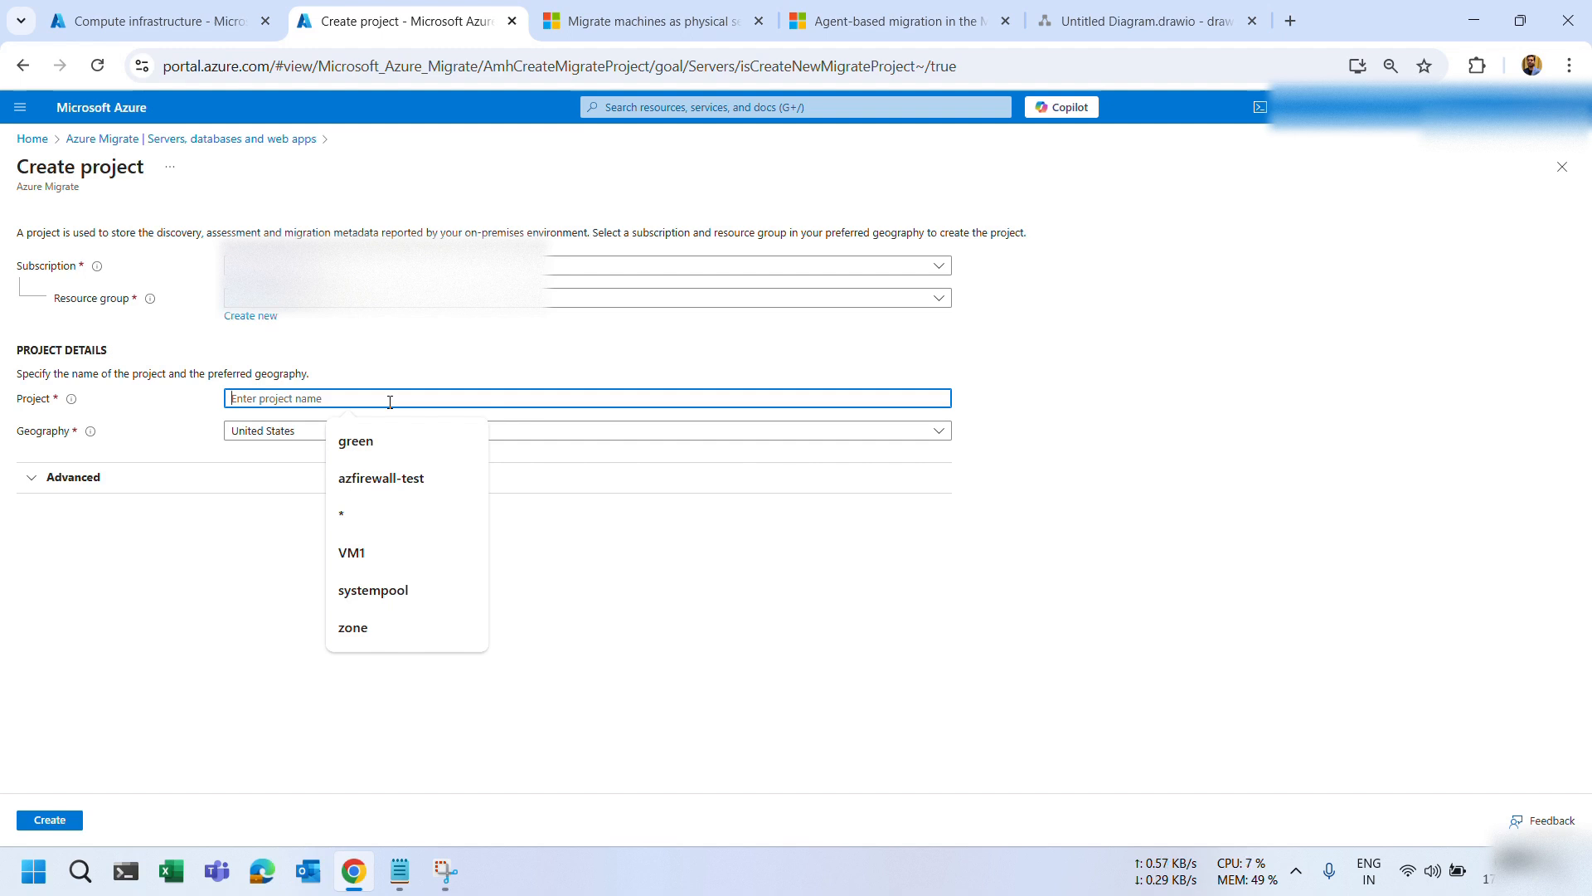
type("Mig")
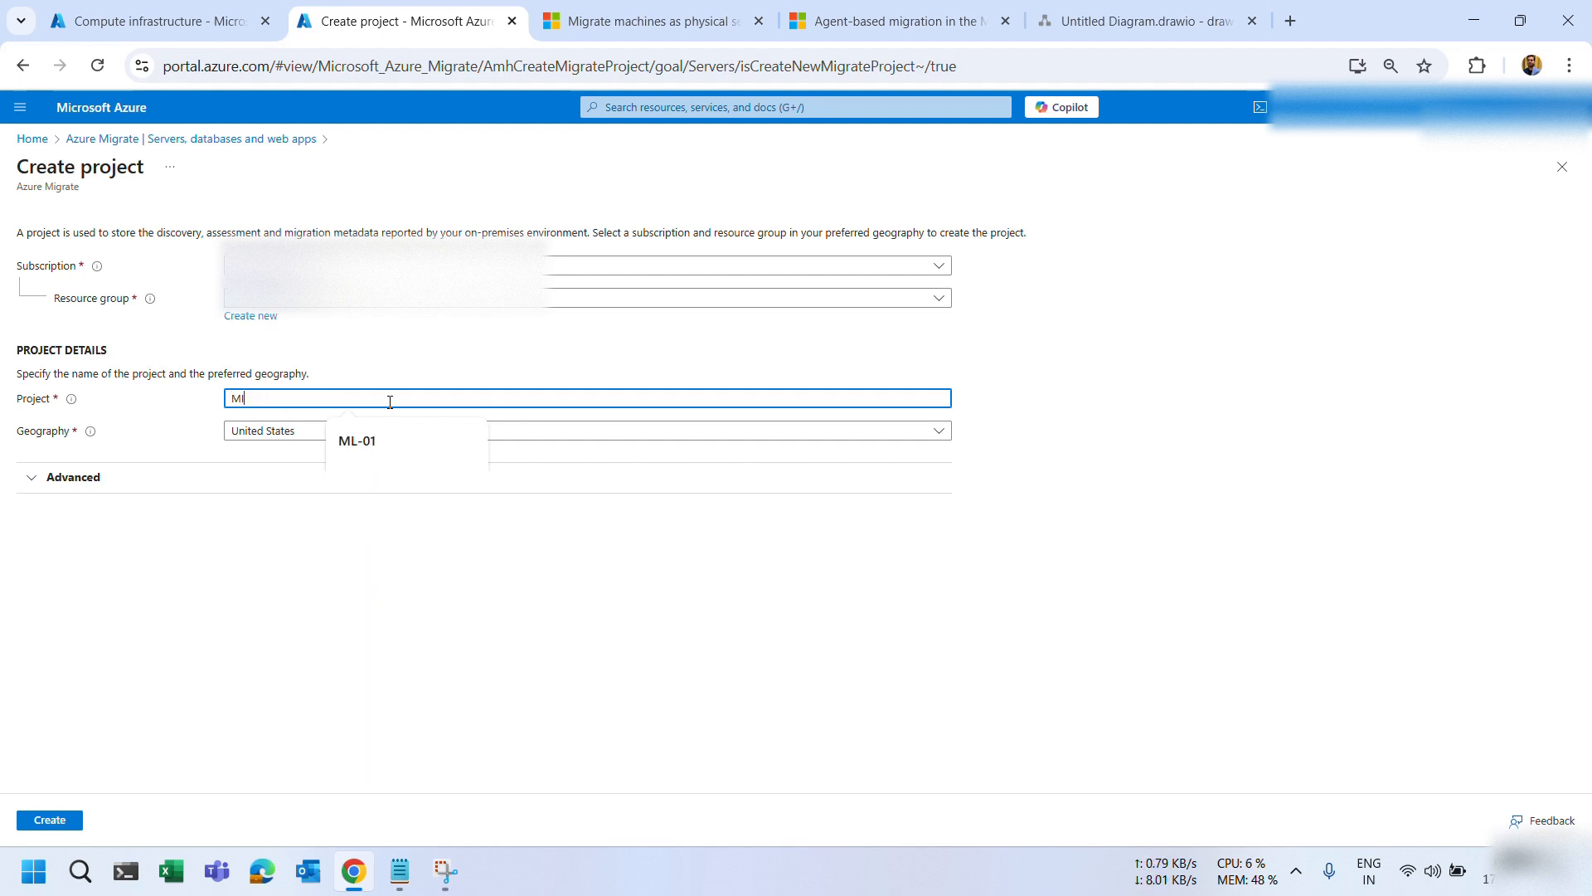
type("r")
key("BackSpace")
type("ration")
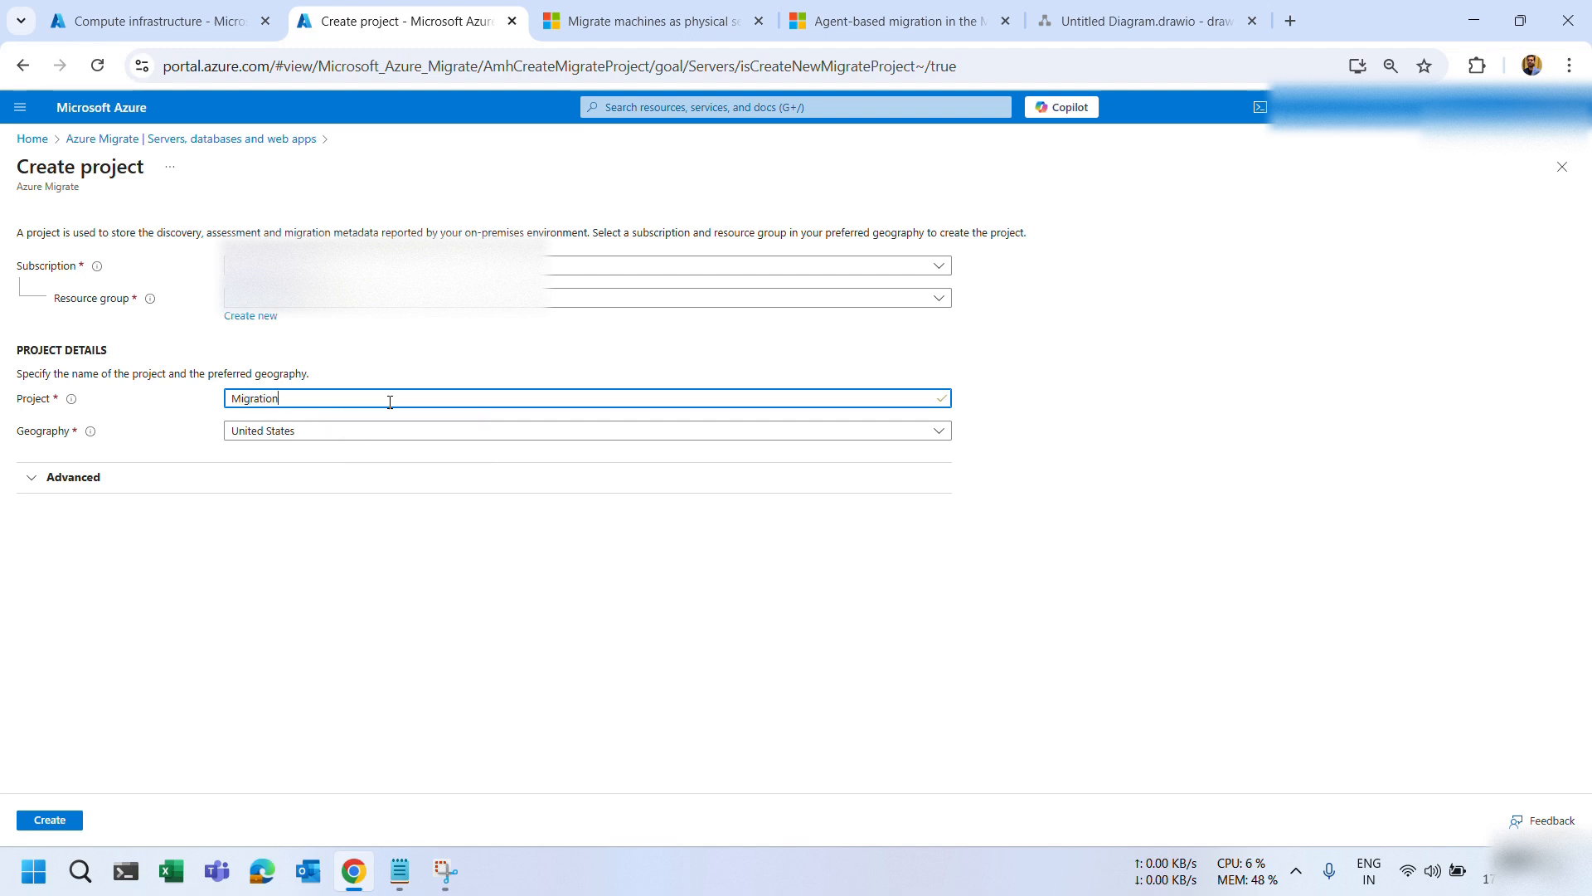
type("-Demo")
Set the project geography to India and expand the Advanced settings.
left_click(274, 435)
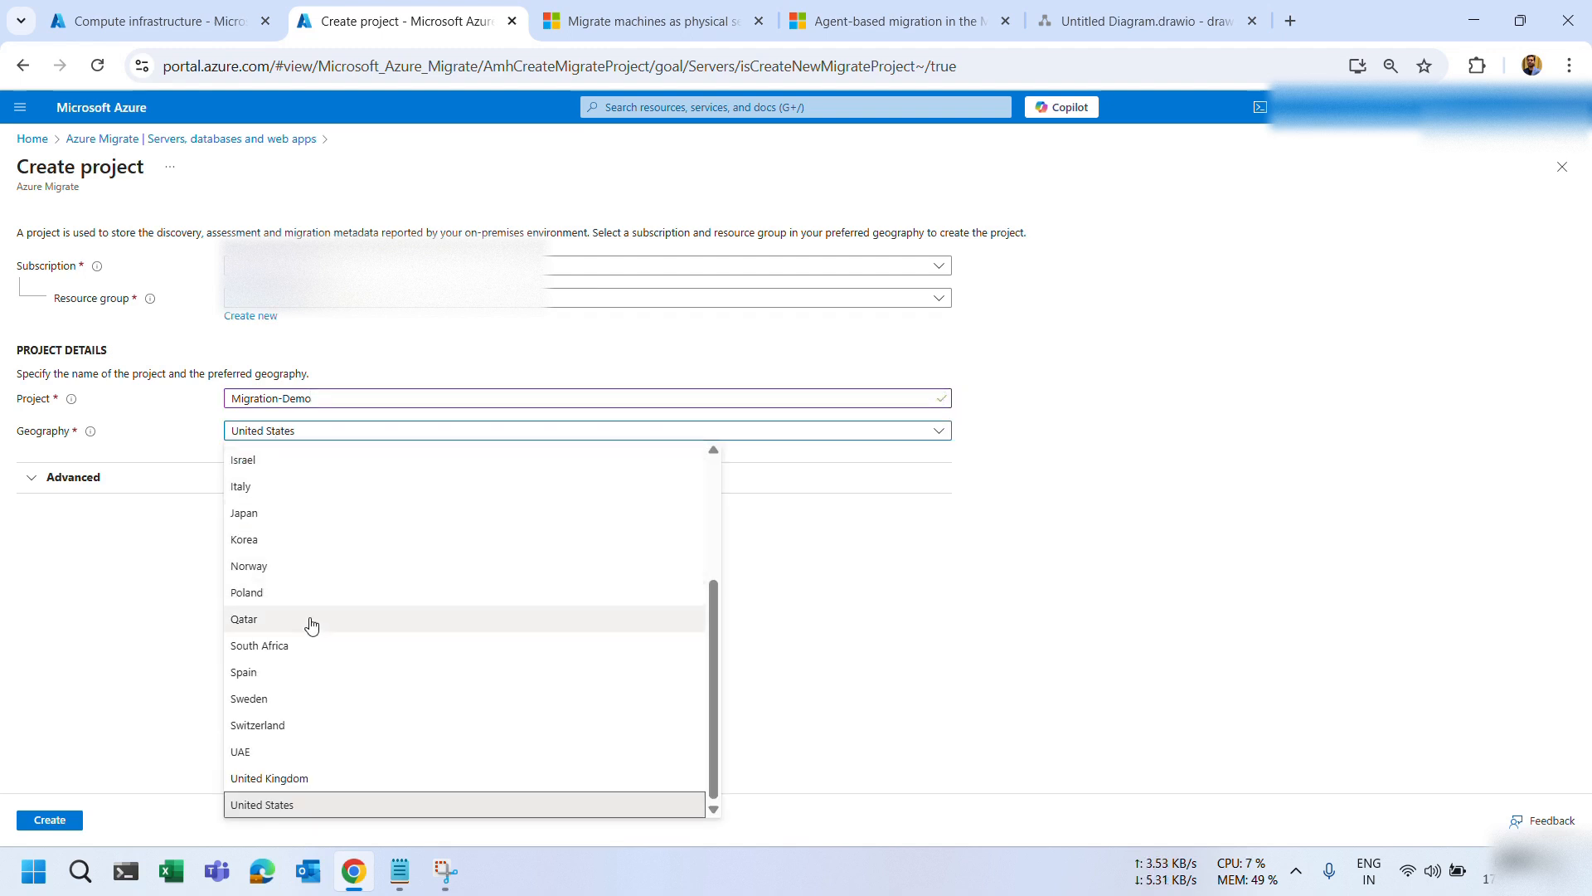
scroll(312, 626, "up", 3)
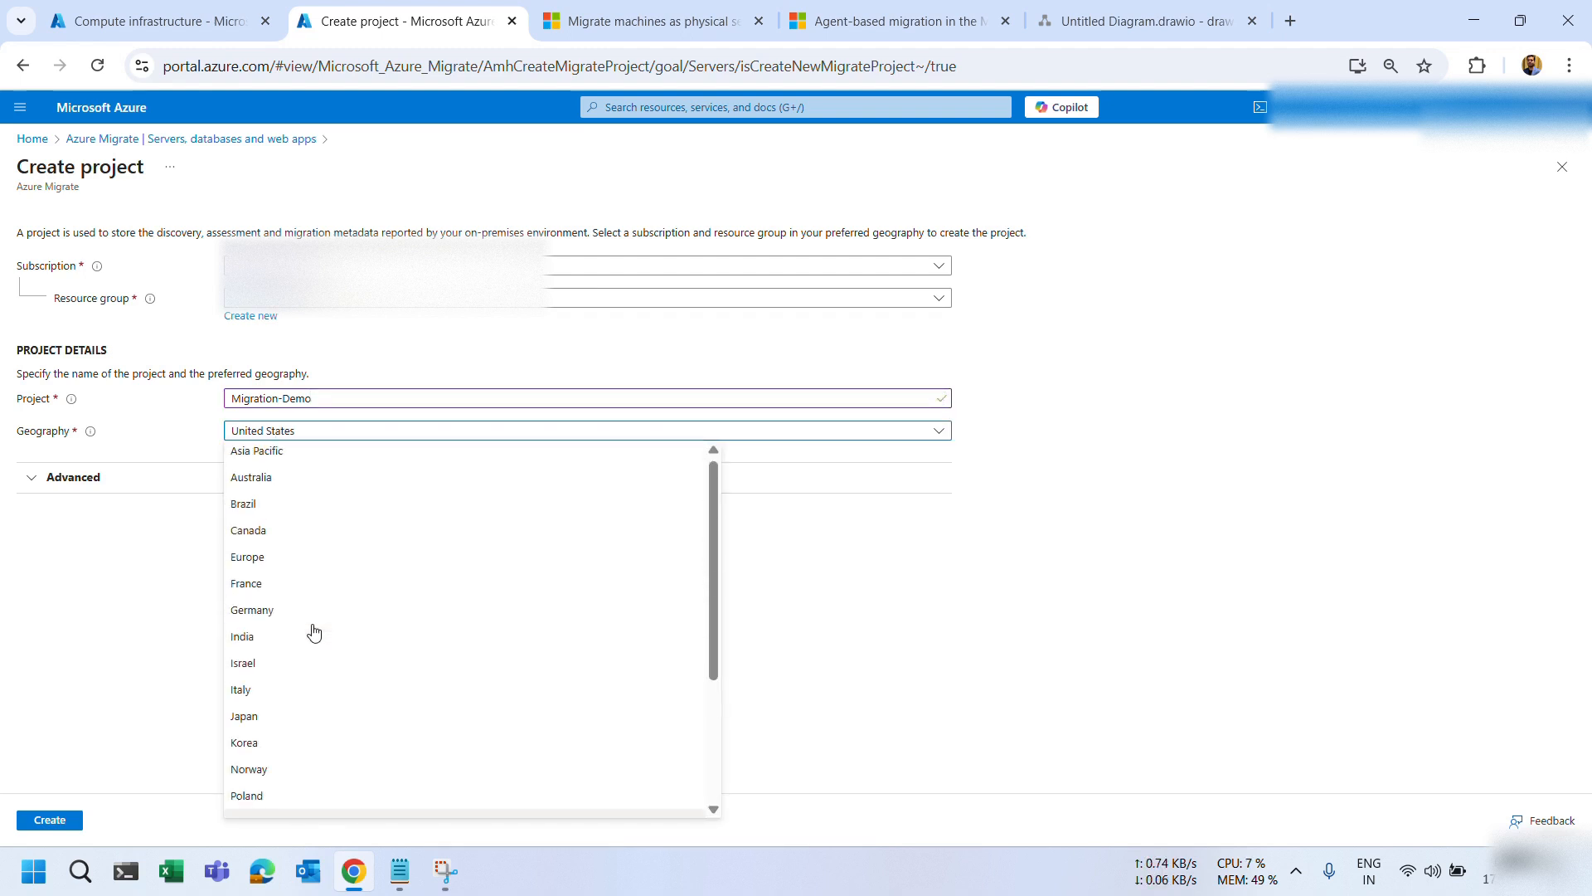
left_click(257, 645)
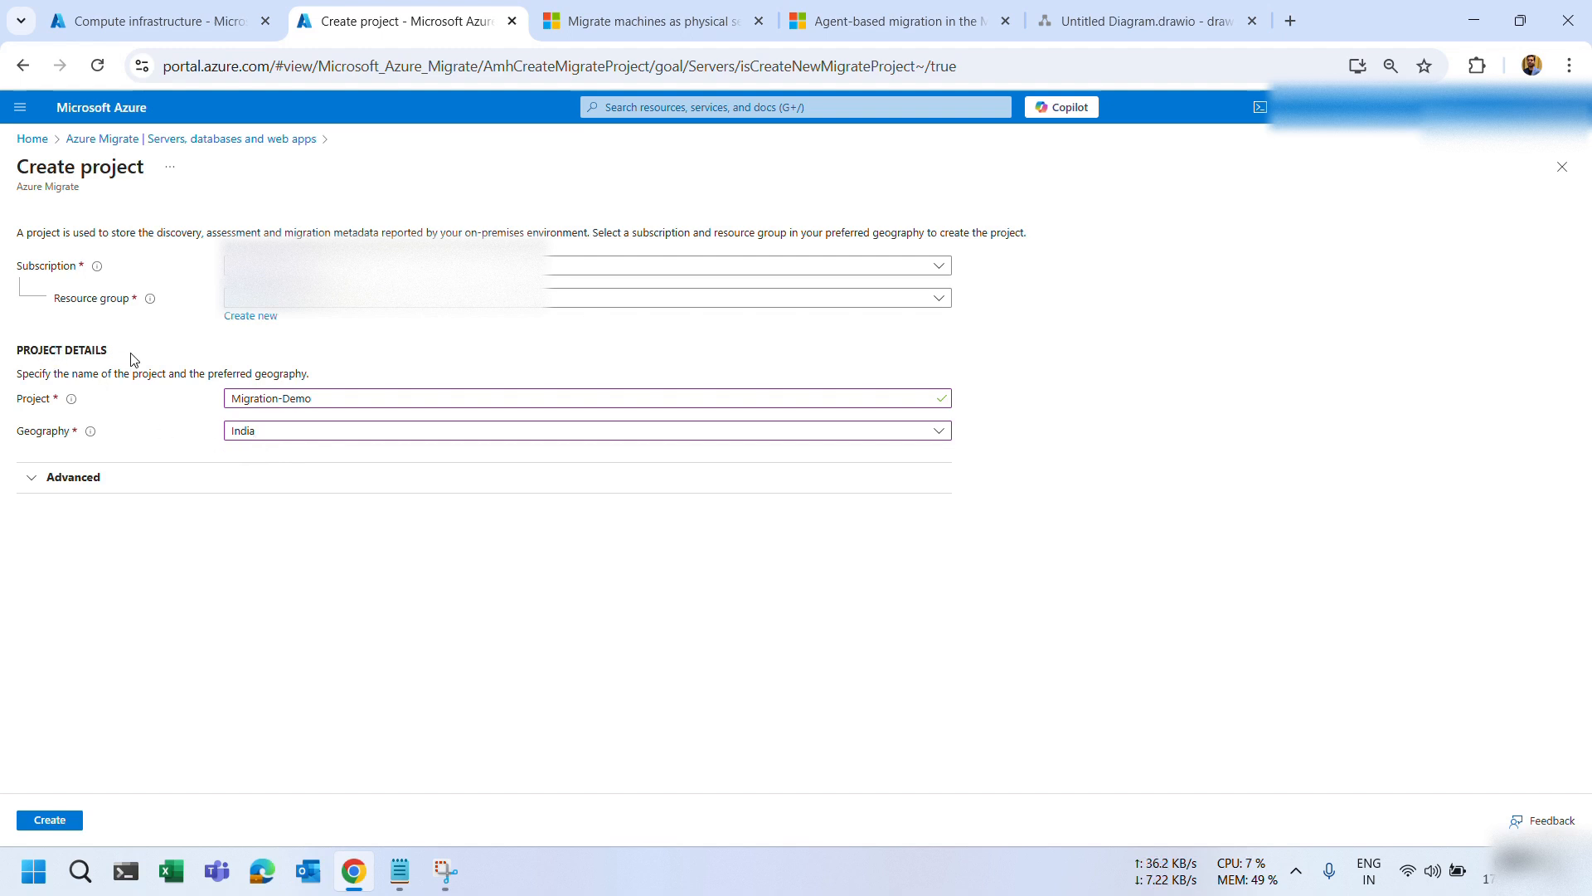
left_click(78, 491)
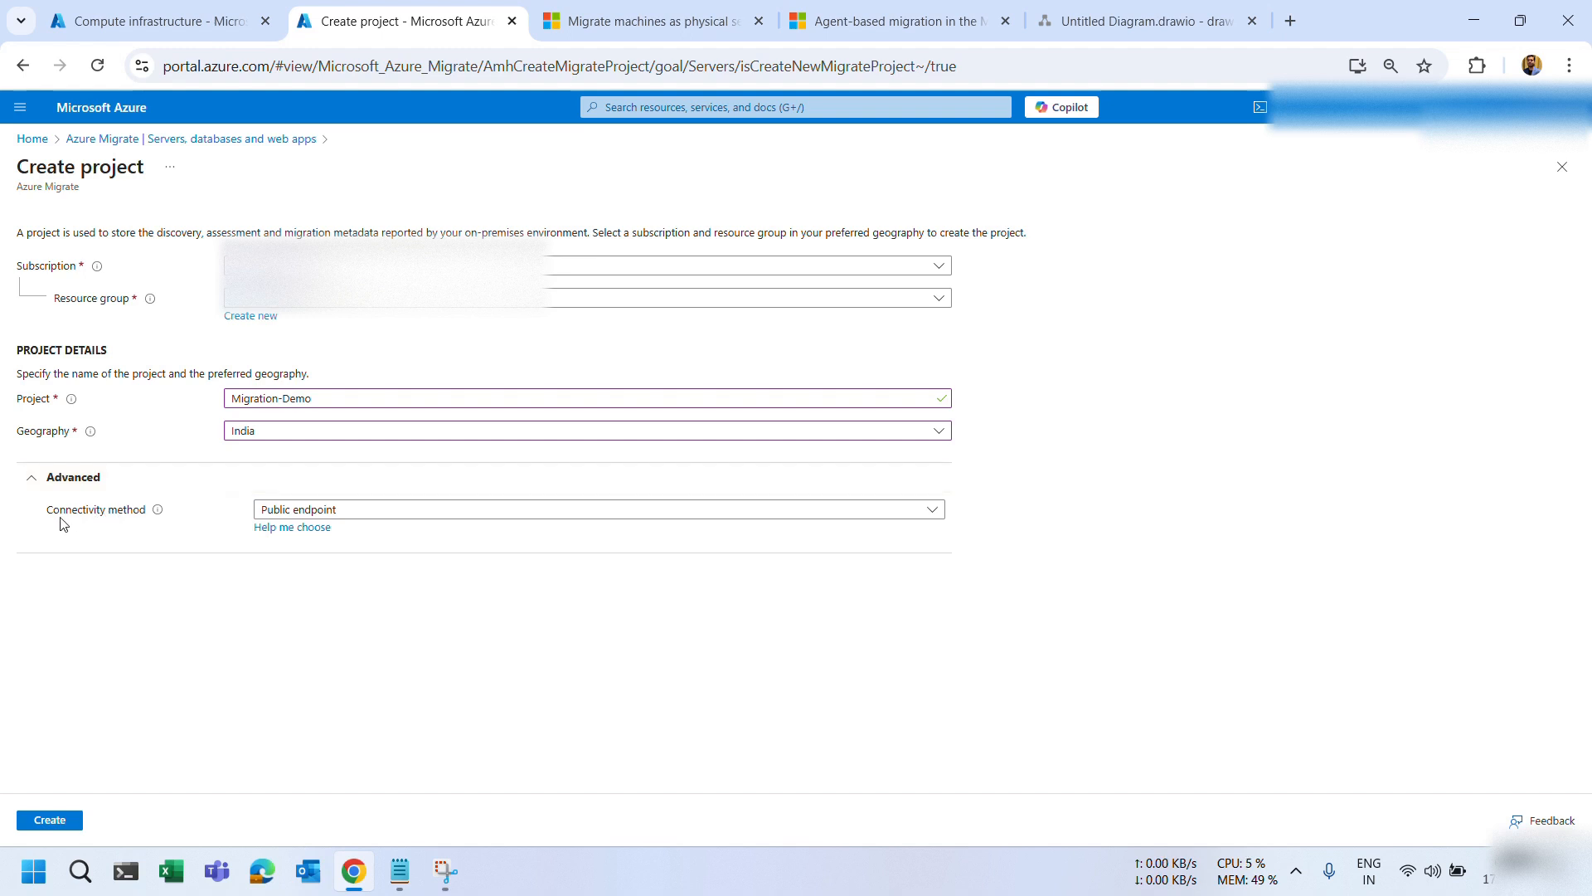
Switch connectivity to Private endpoint with public network access disabled.
left_click(63, 481)
left_click(50, 488)
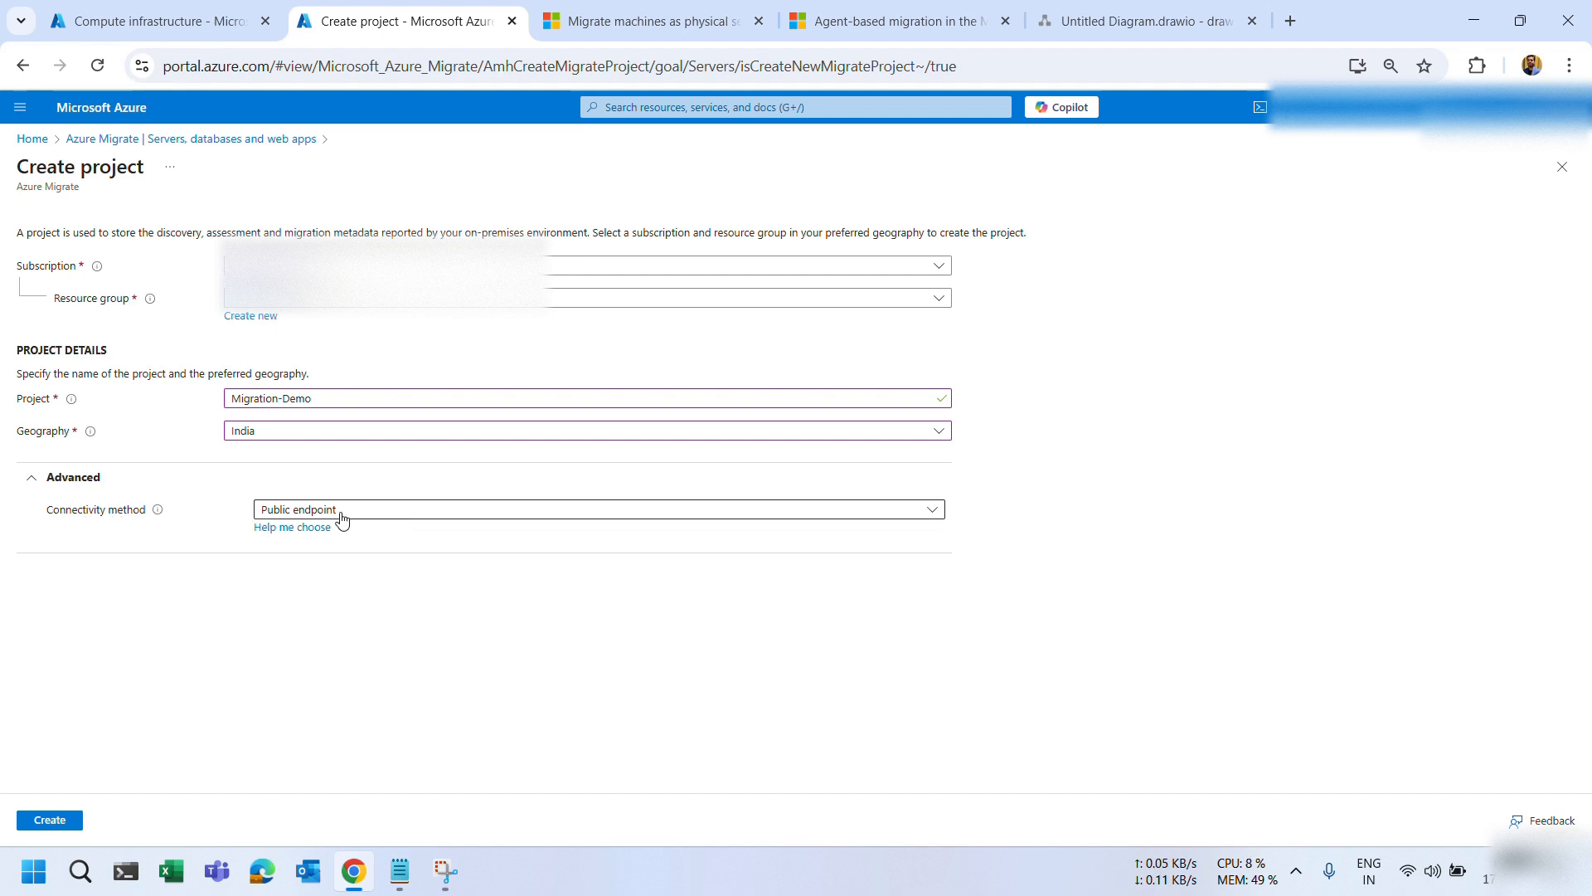
left_click(390, 509)
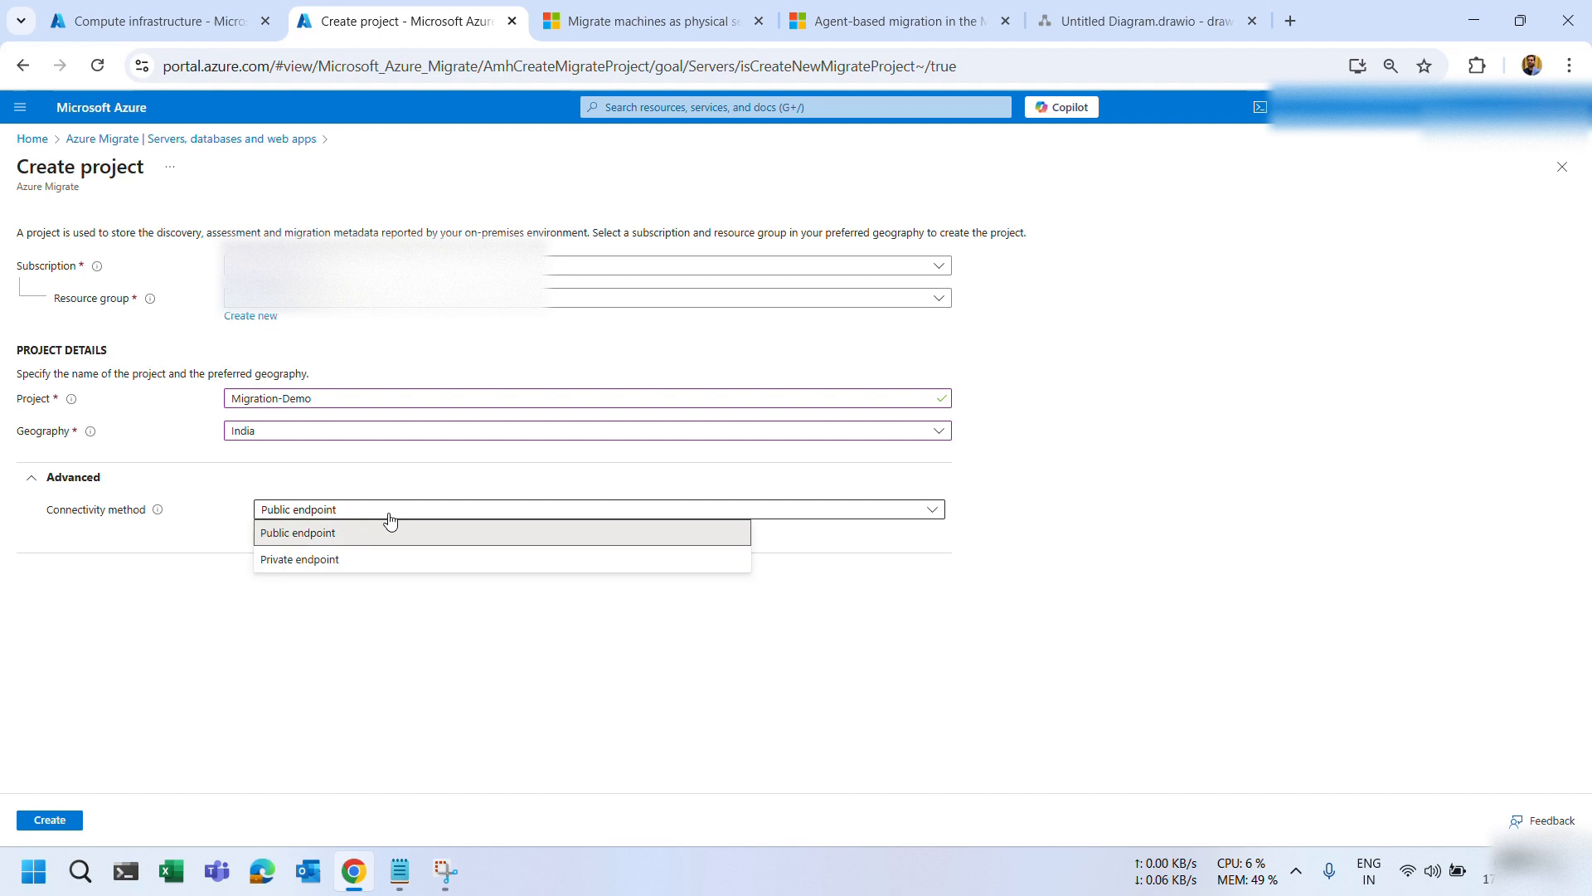
left_click(286, 560)
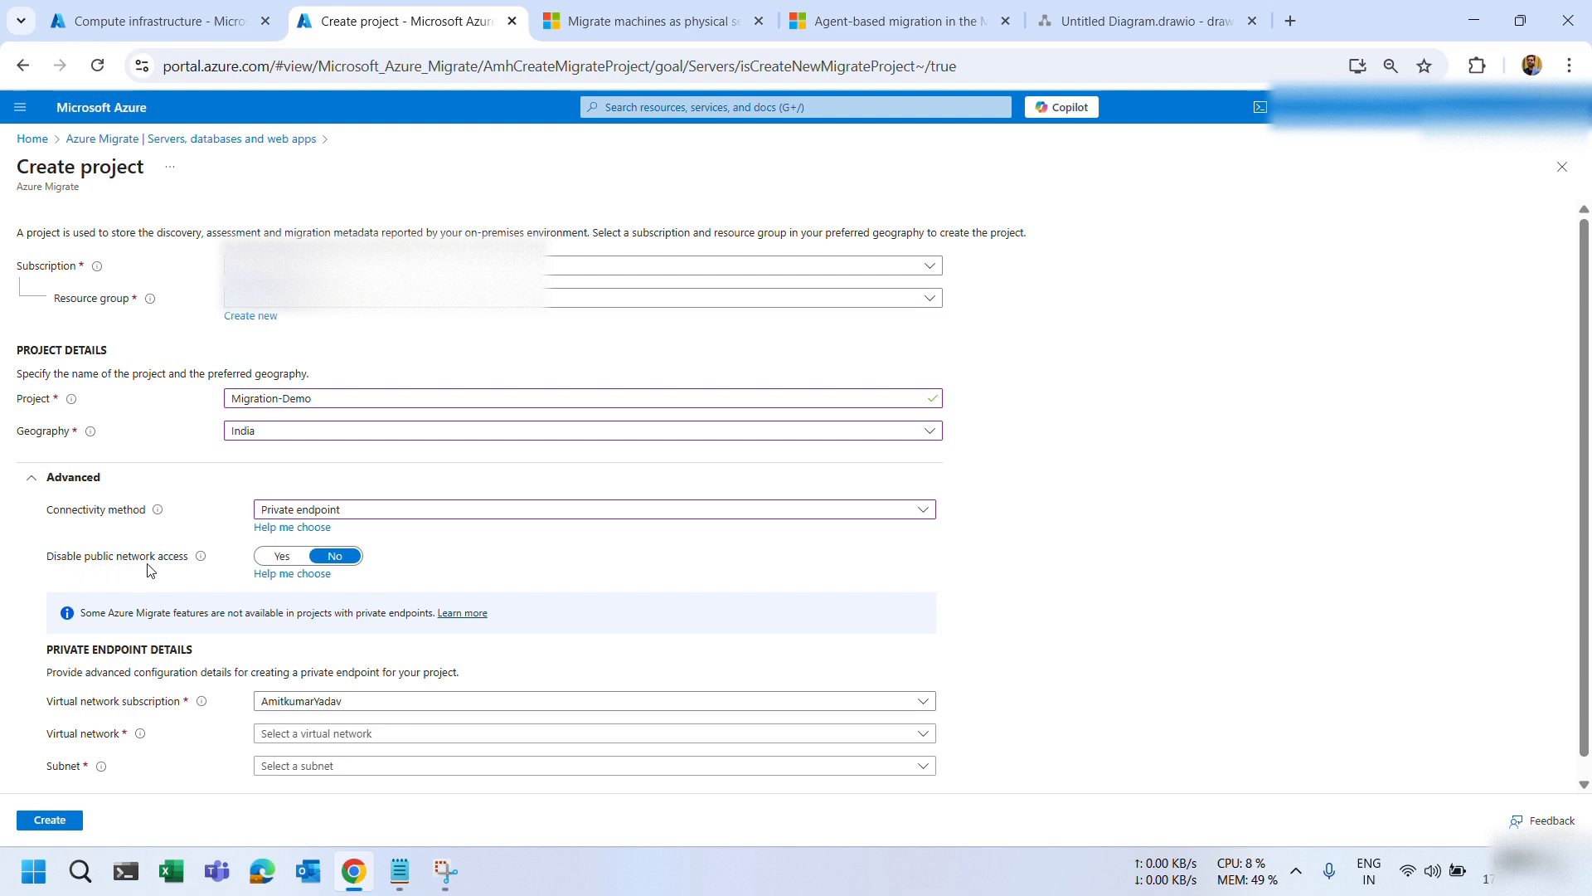
left_click(282, 557)
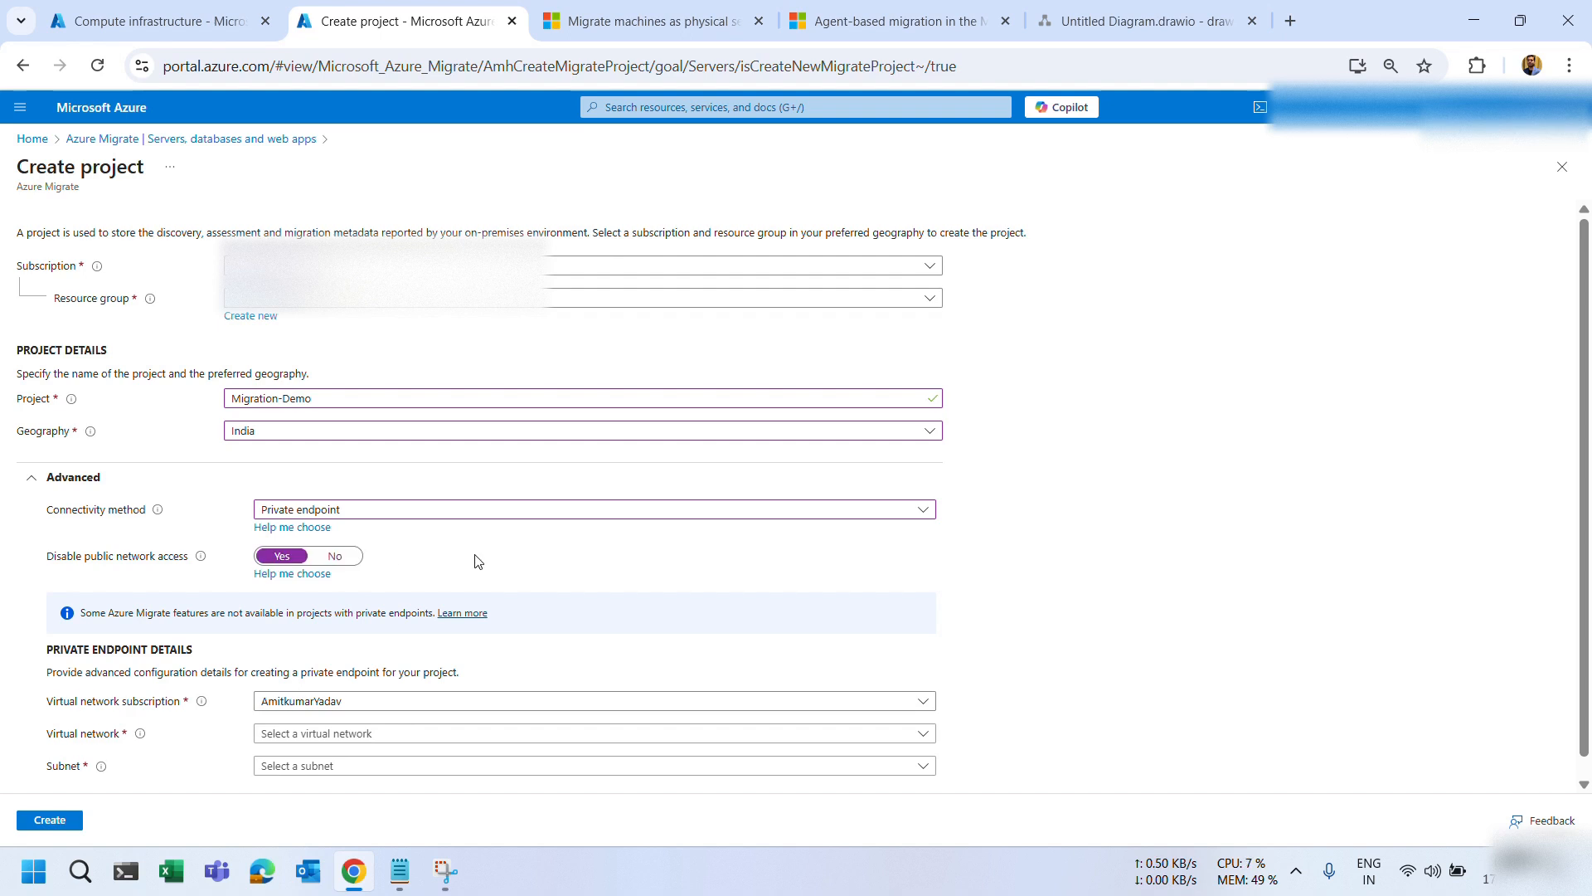
scroll(472, 558, "down", 1)
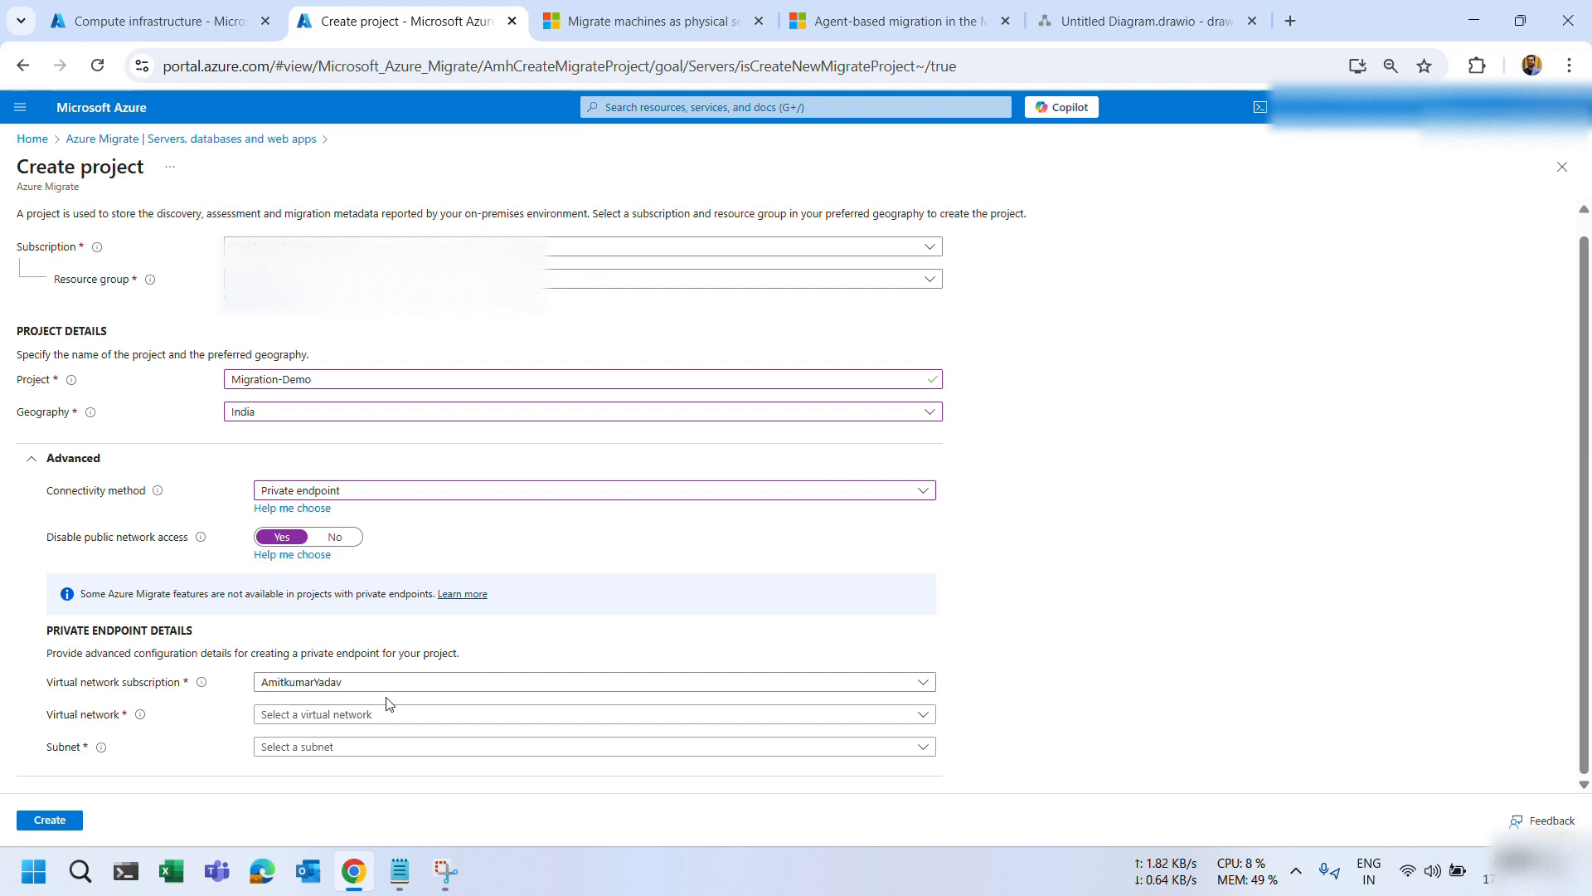
Choose HUB-VNET as the virtual network and create the project.
left_click(338, 718)
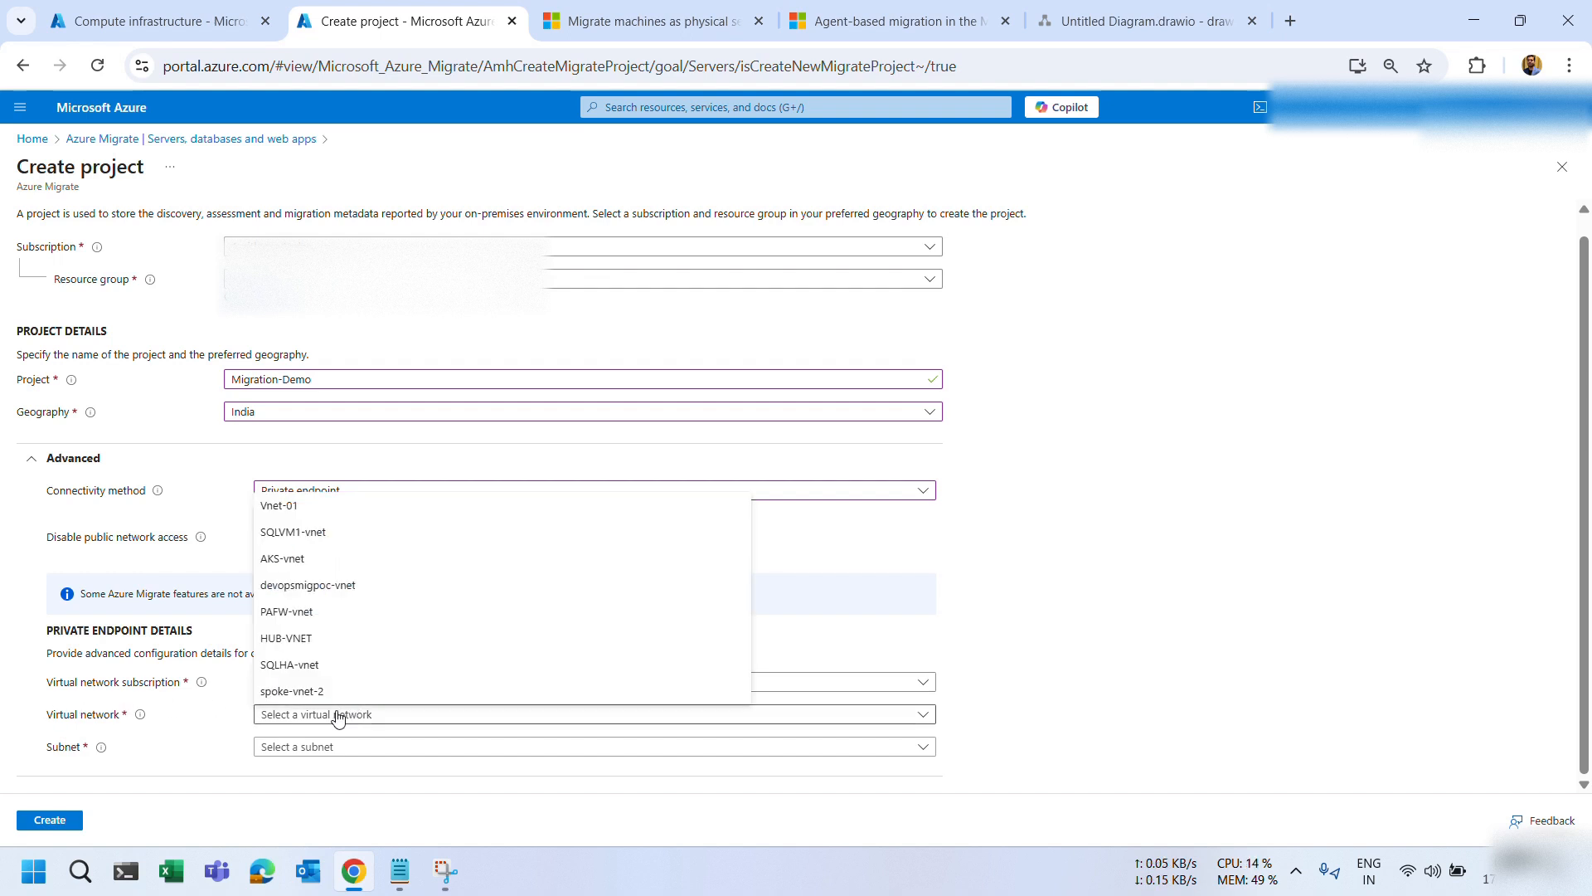
left_click(327, 657)
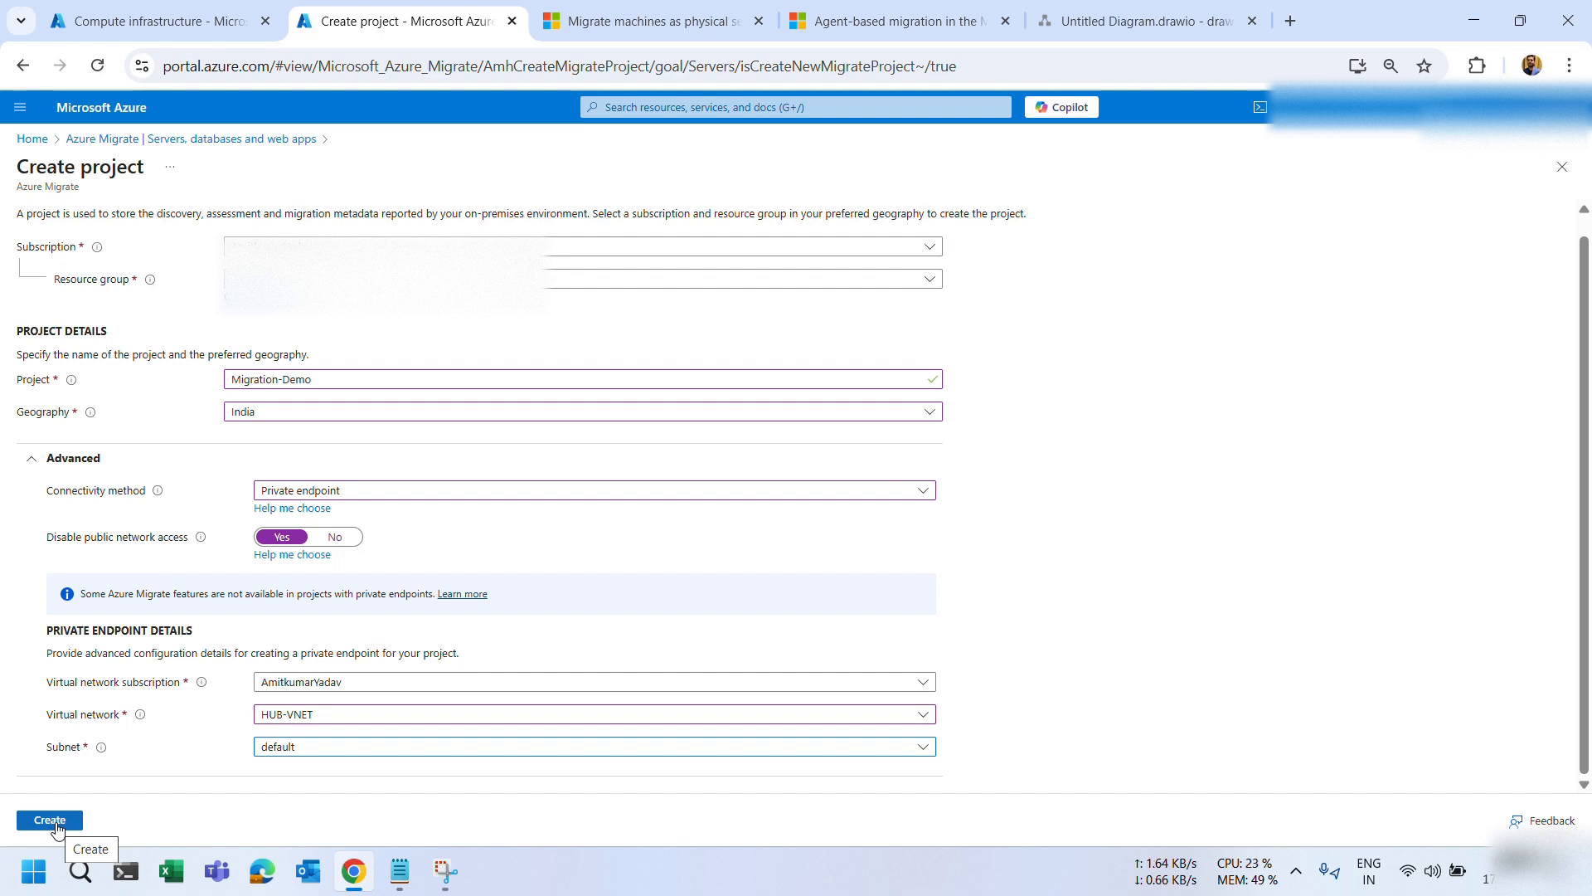
left_click(53, 822)
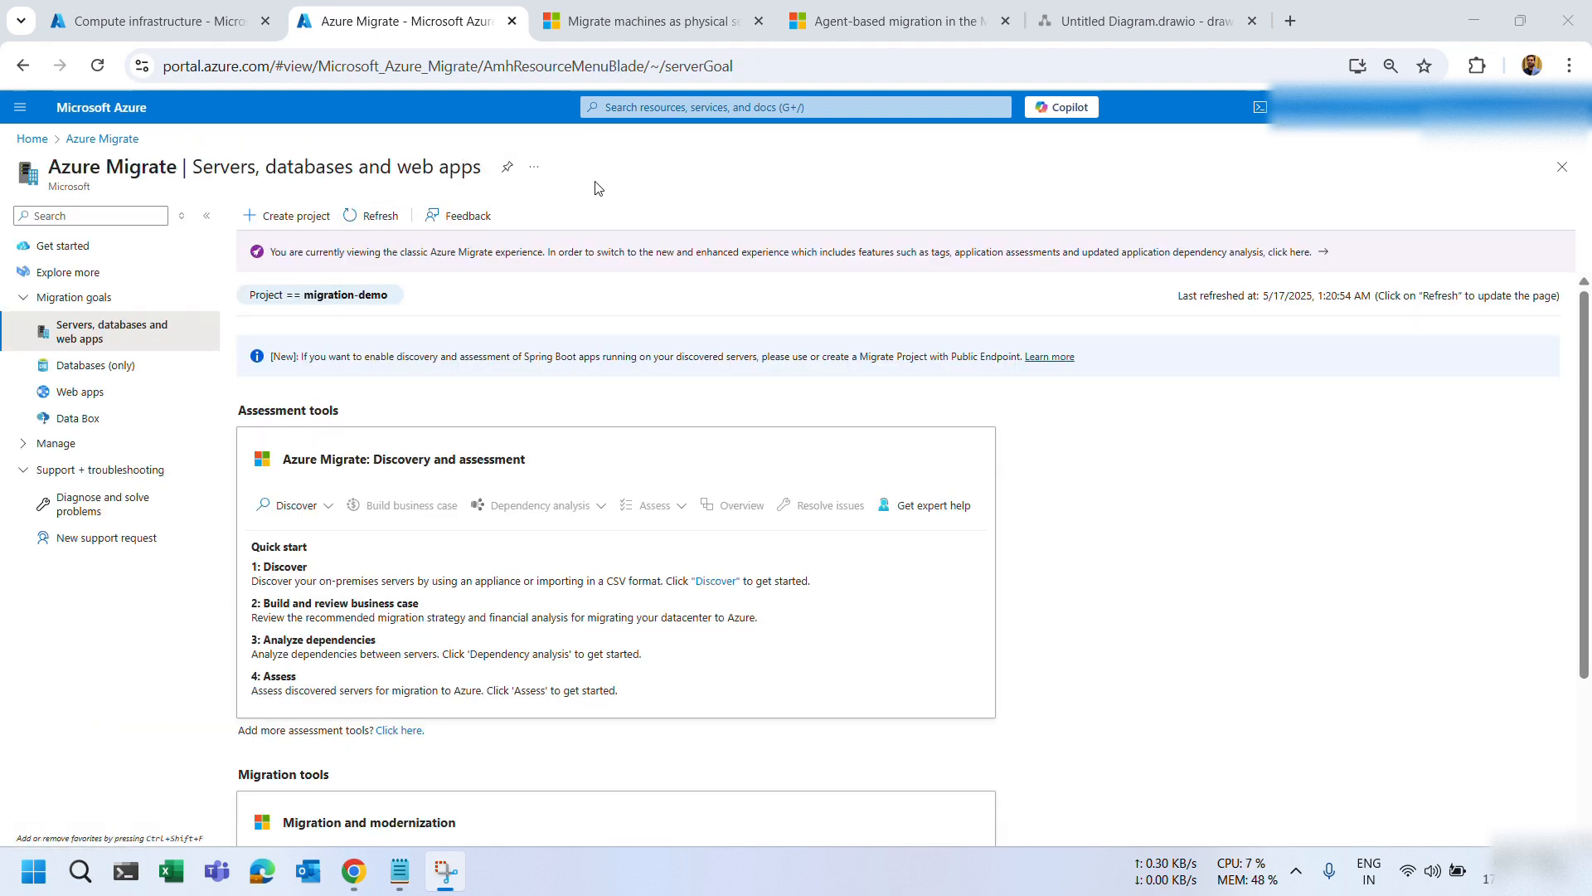
left_click(345, 297)
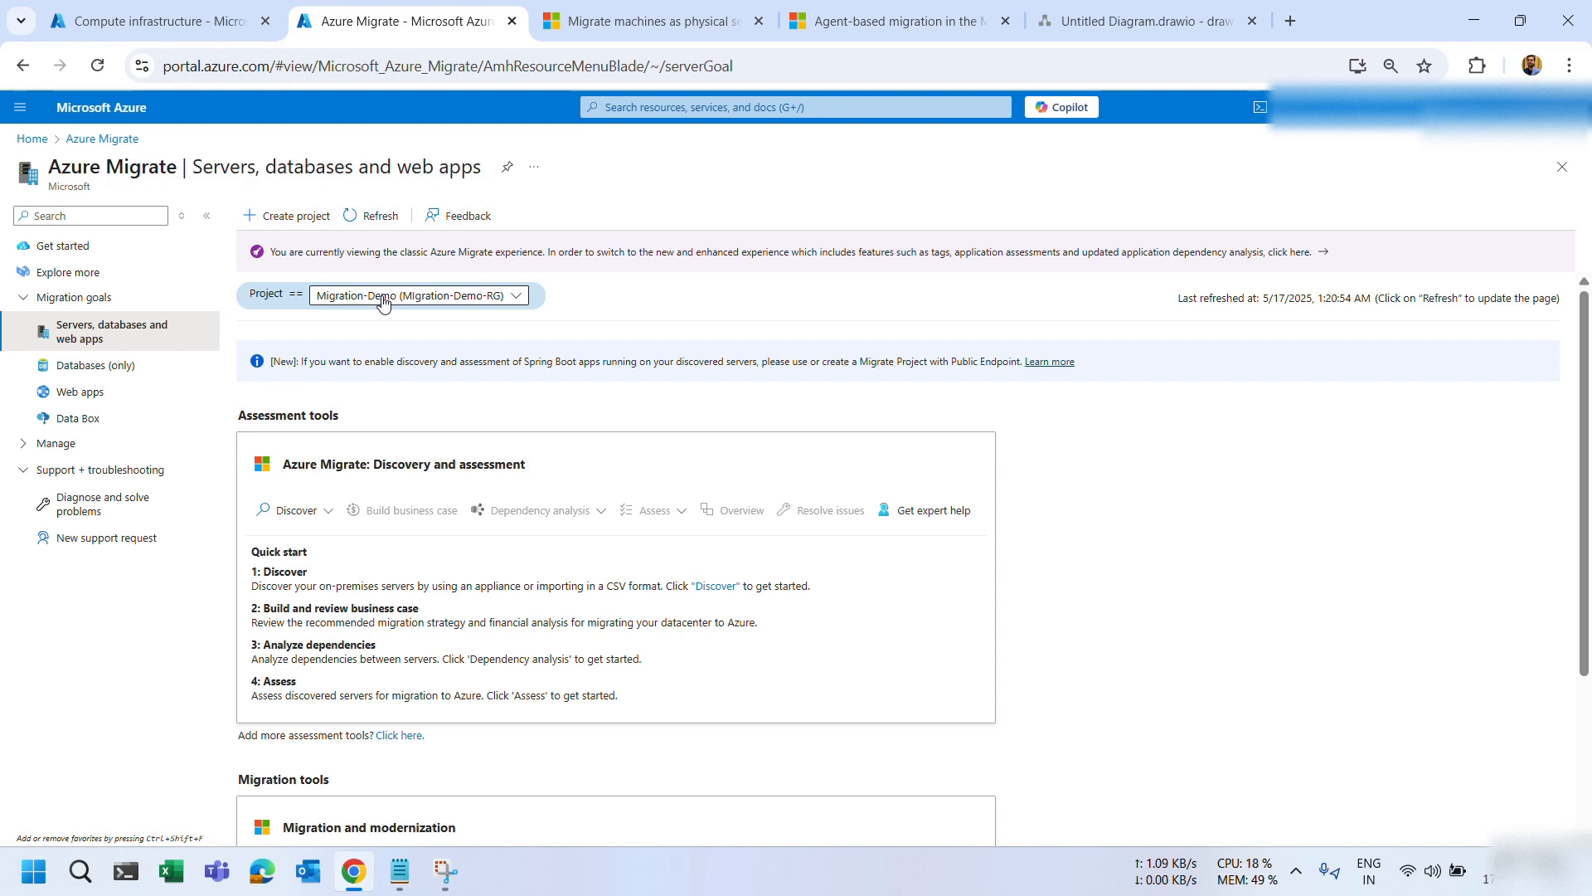
left_click(603, 303)
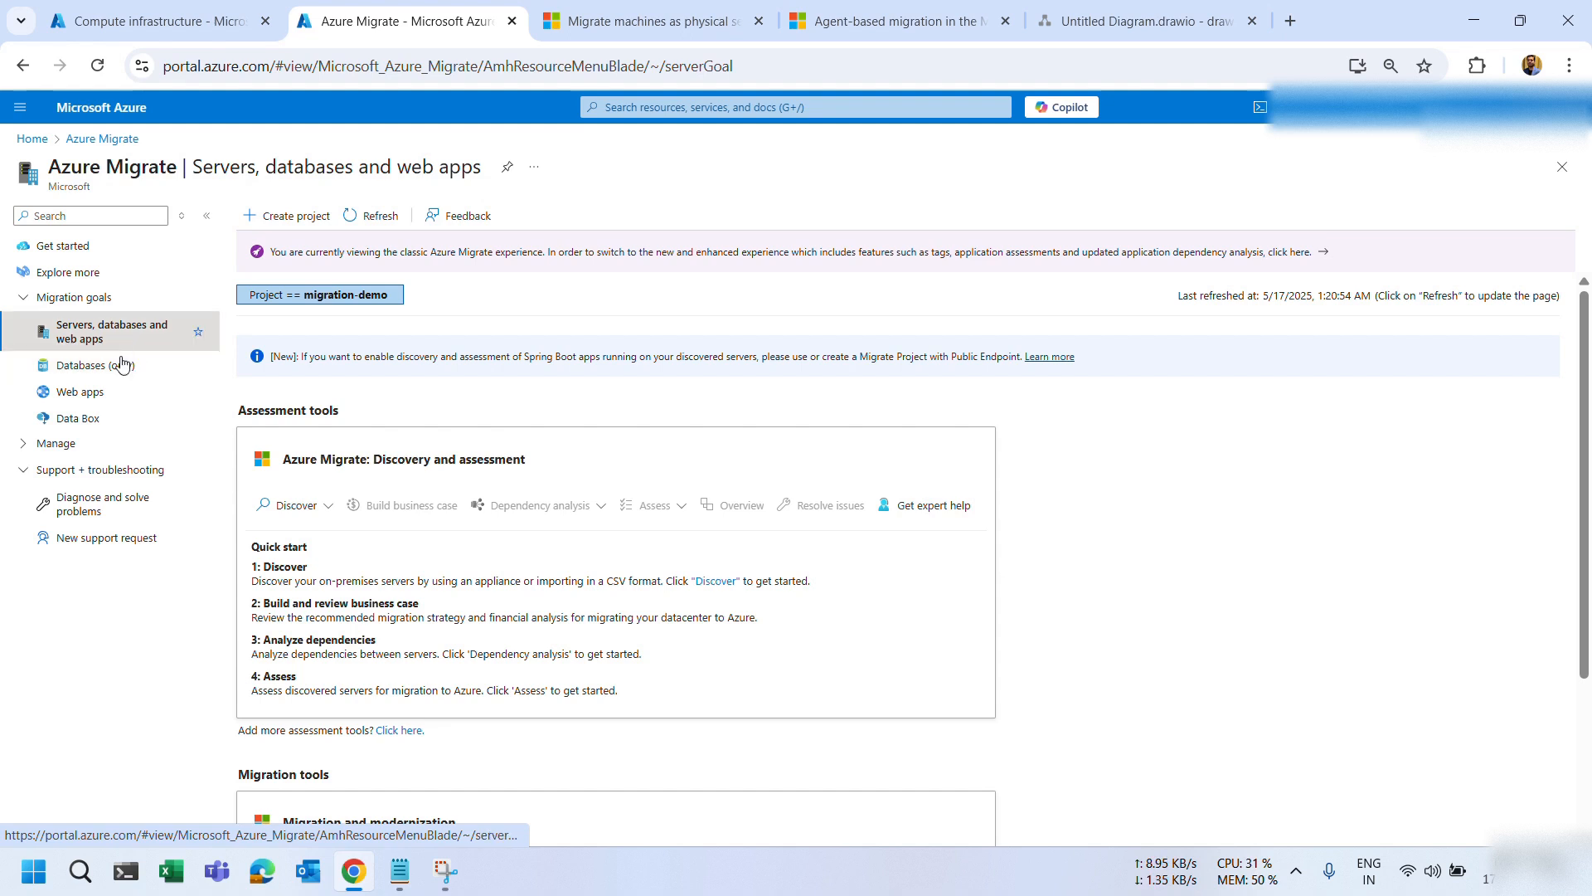
left_click(51, 444)
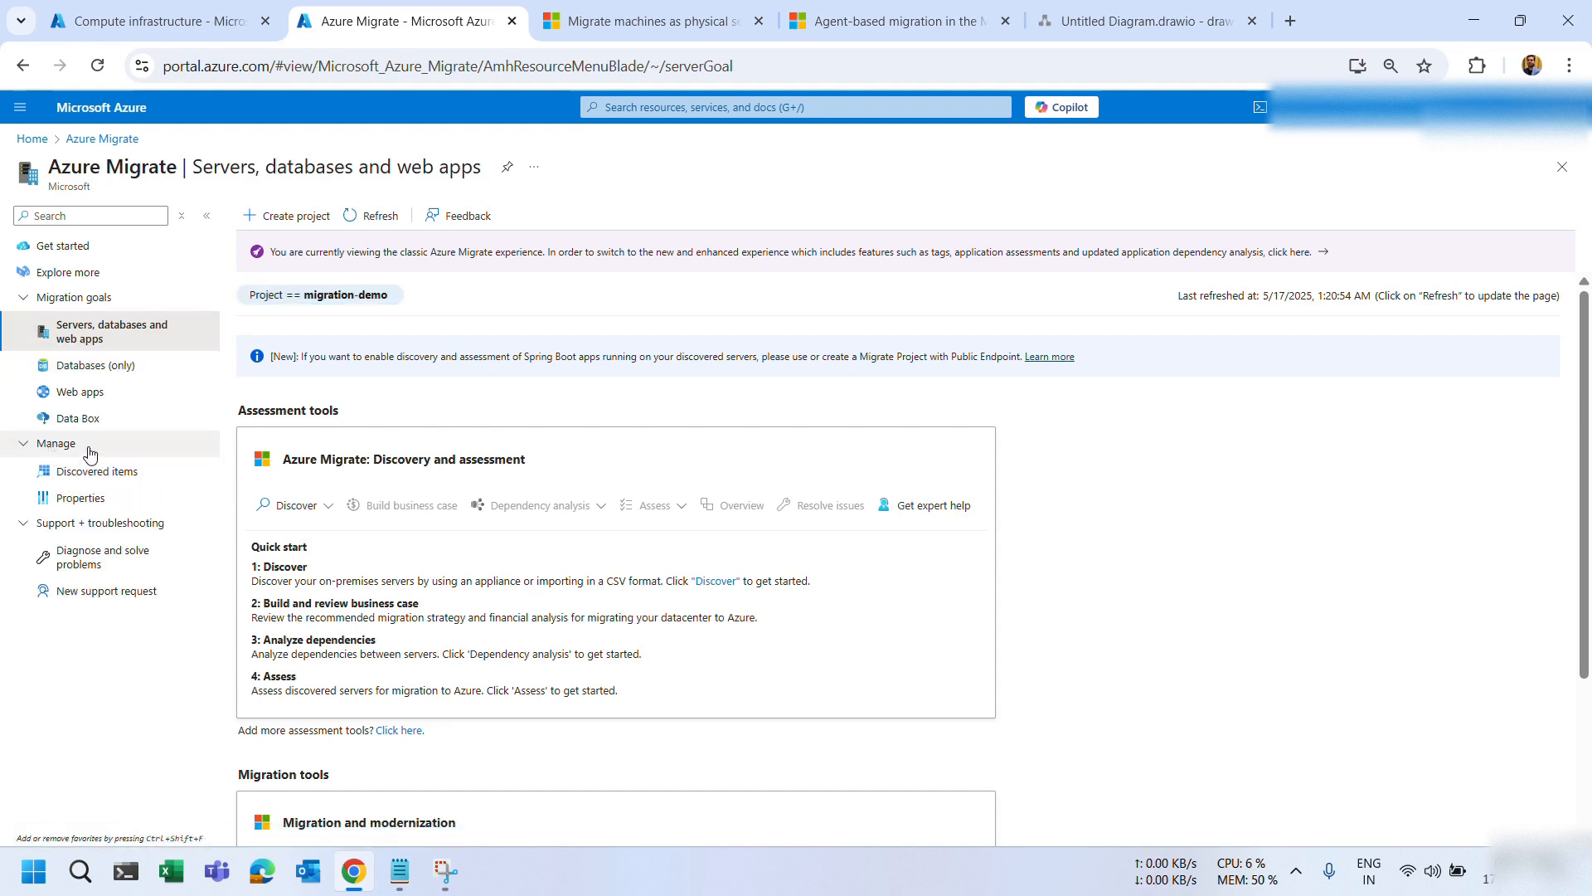
left_click(109, 501)
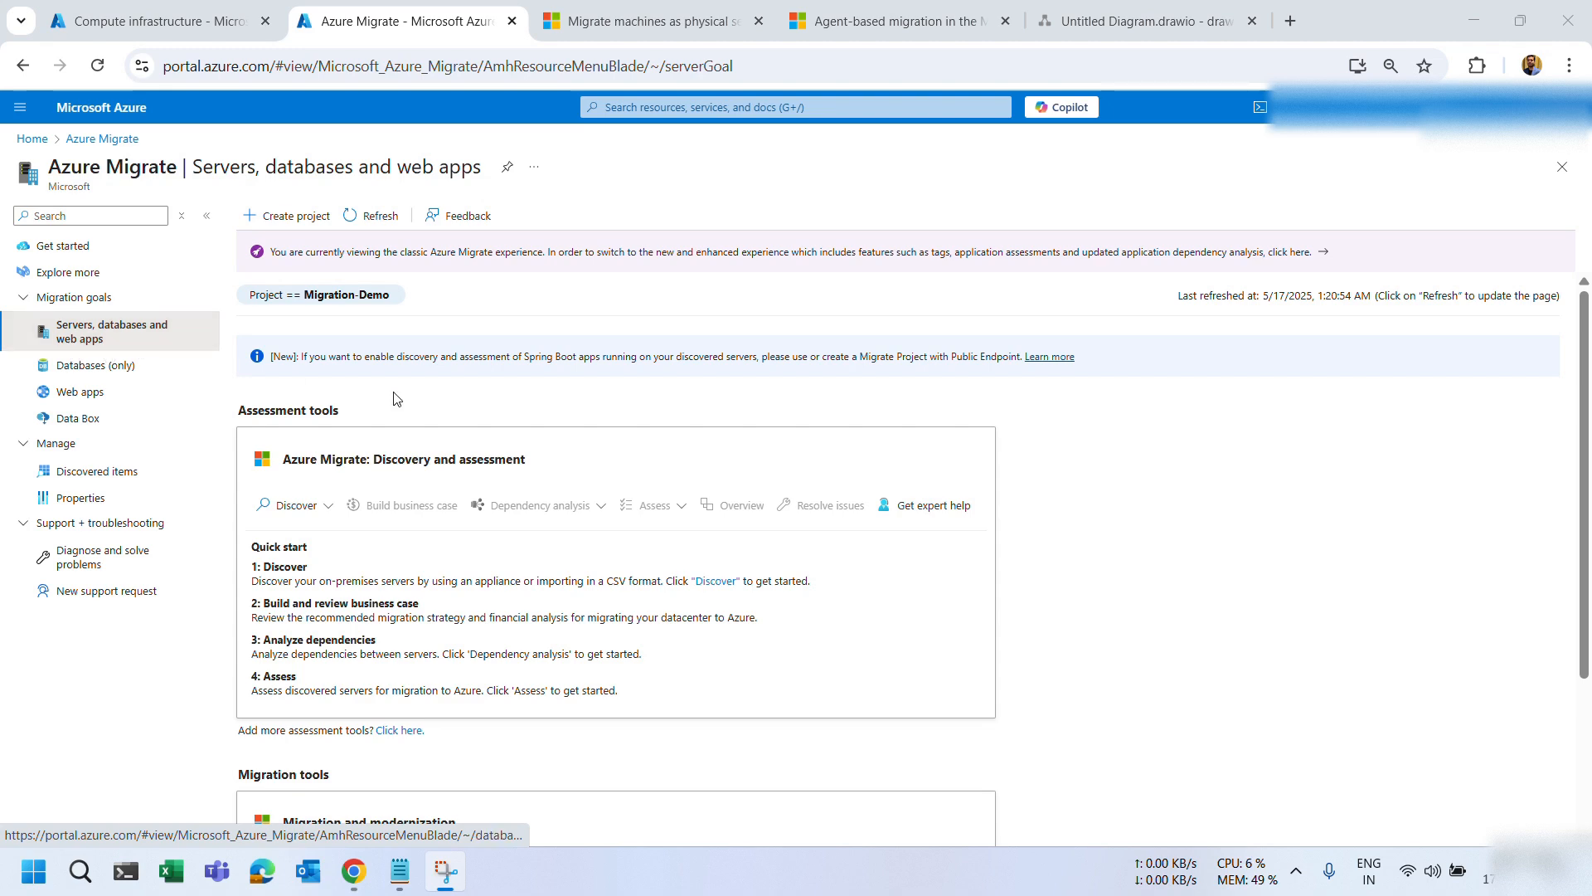
scroll(396, 398, "down", 3)
scroll(397, 398, "up", 3)
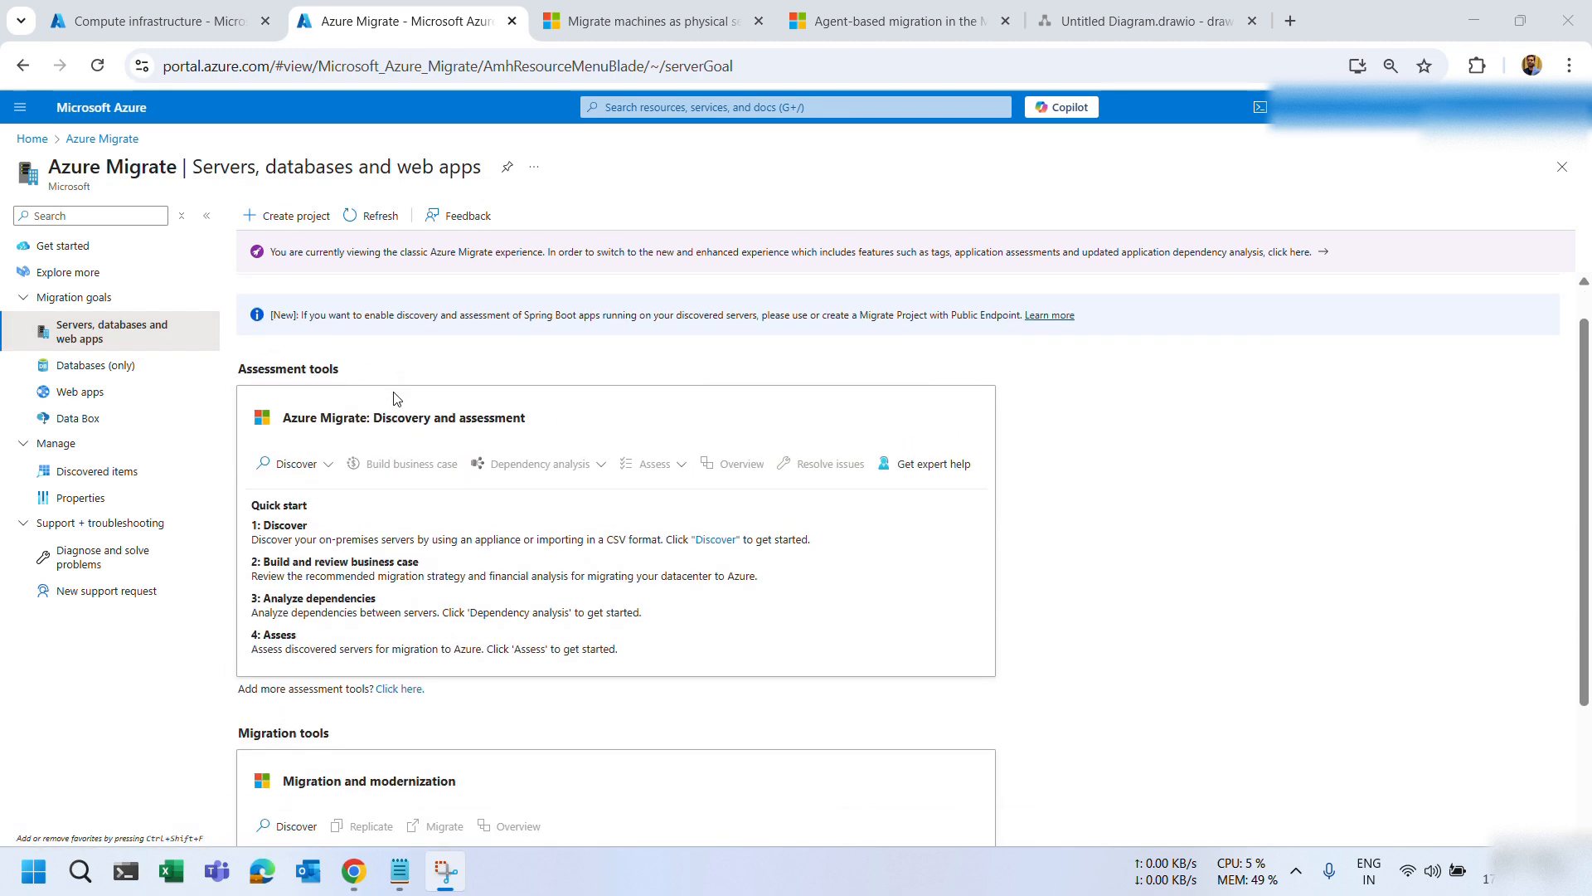
scroll(396, 399, "down", 3)
left_click_drag(344, 556, 247, 554)
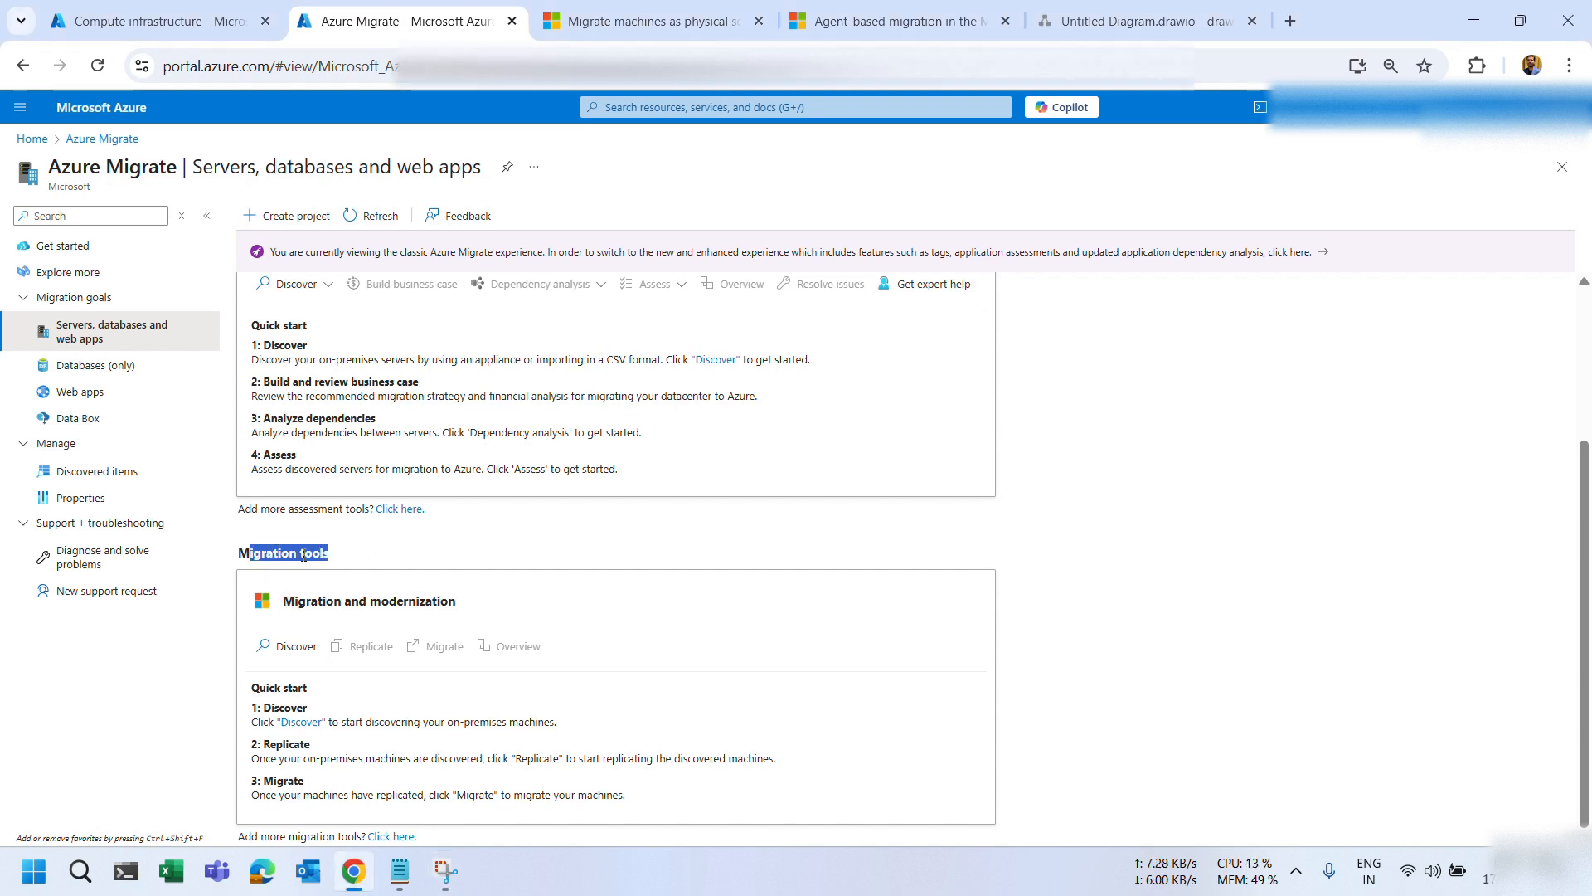
scroll(304, 556, "up", 3)
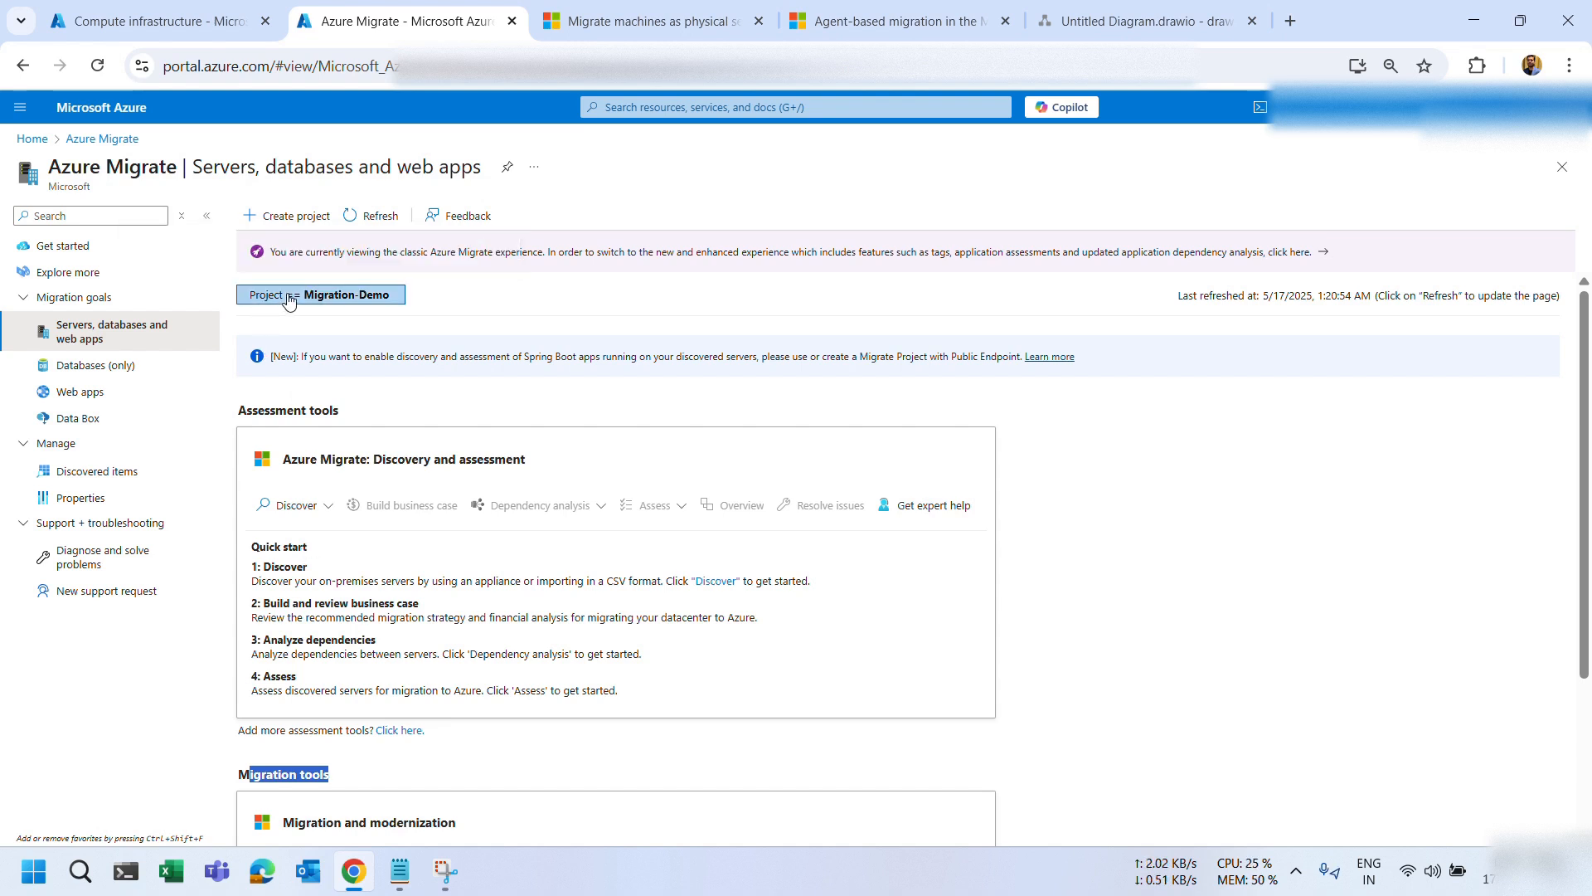
left_click(259, 300)
left_click(370, 299)
left_click(663, 302)
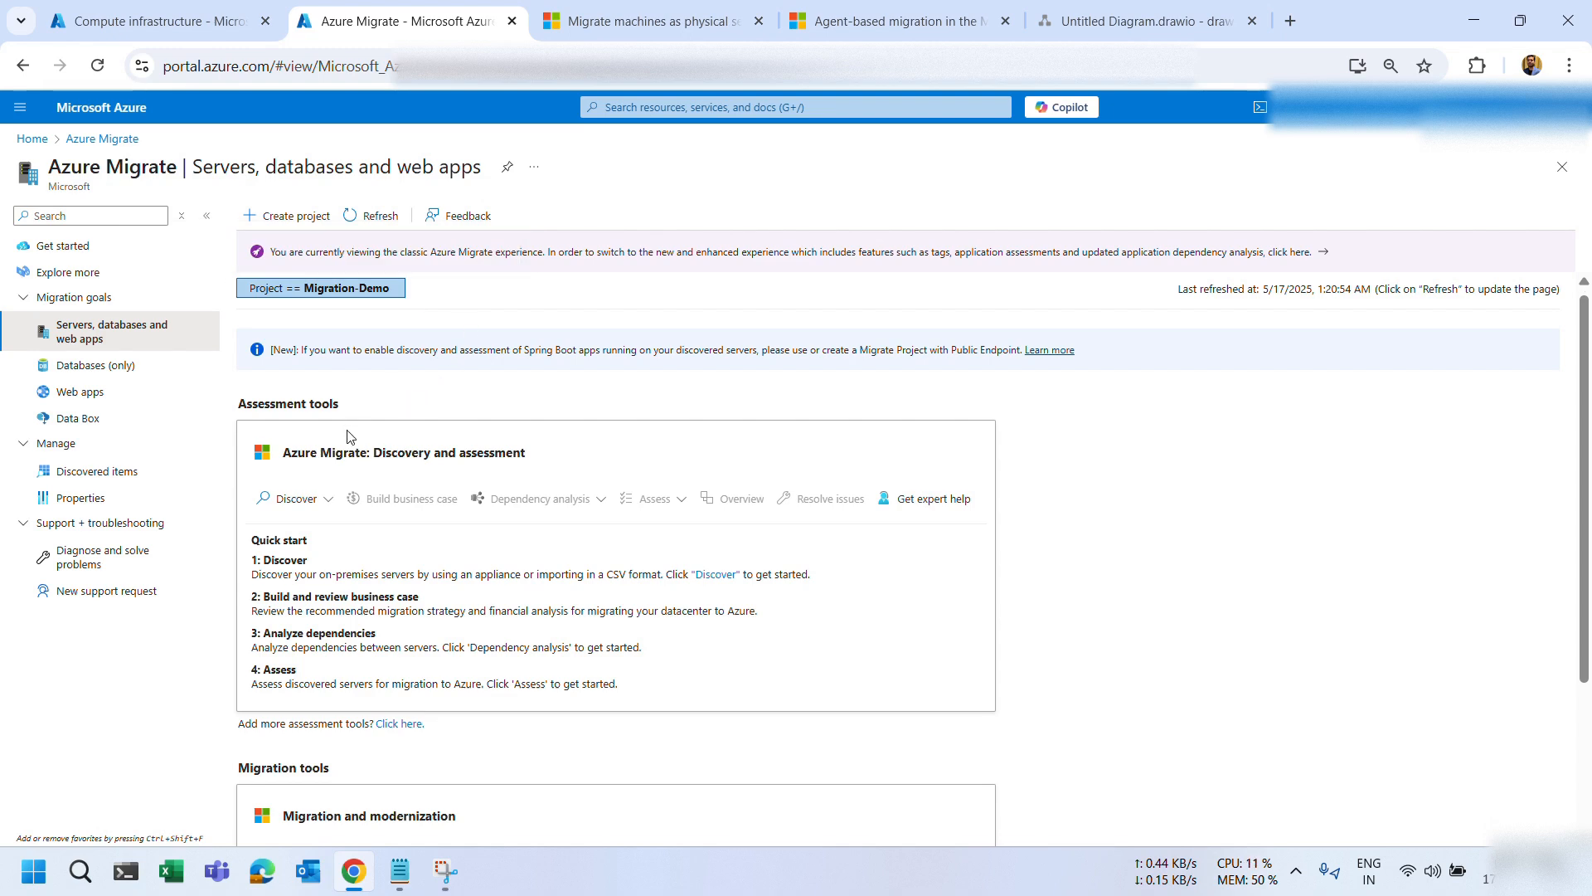
scroll(348, 464, "down", 3)
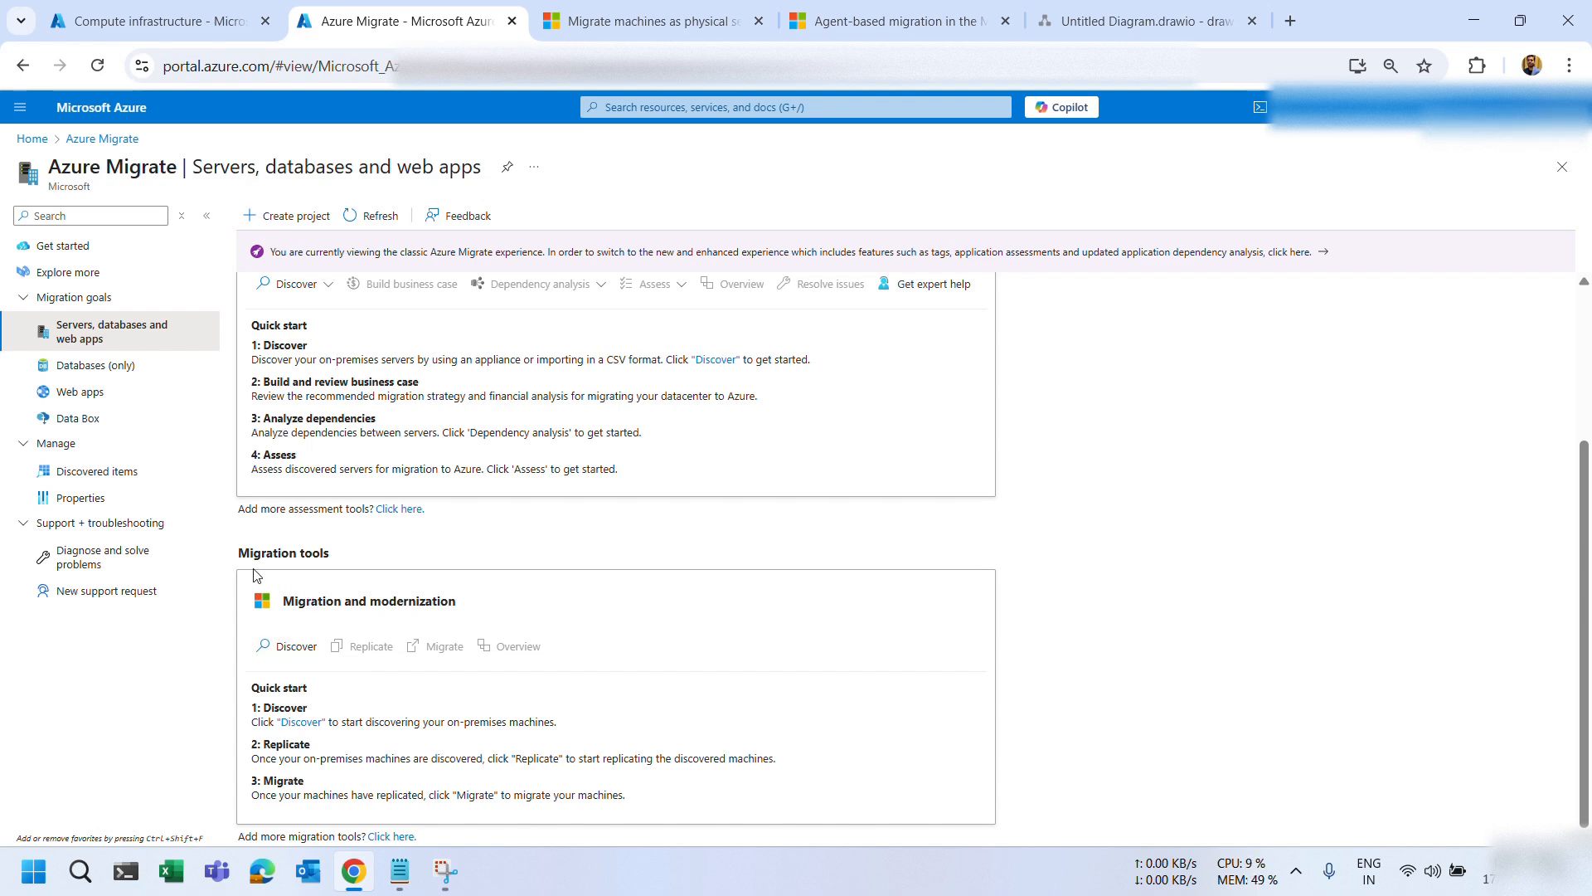
Start discovery in Migration and modernization with Azure VM as the migration target.
left_click(282, 648)
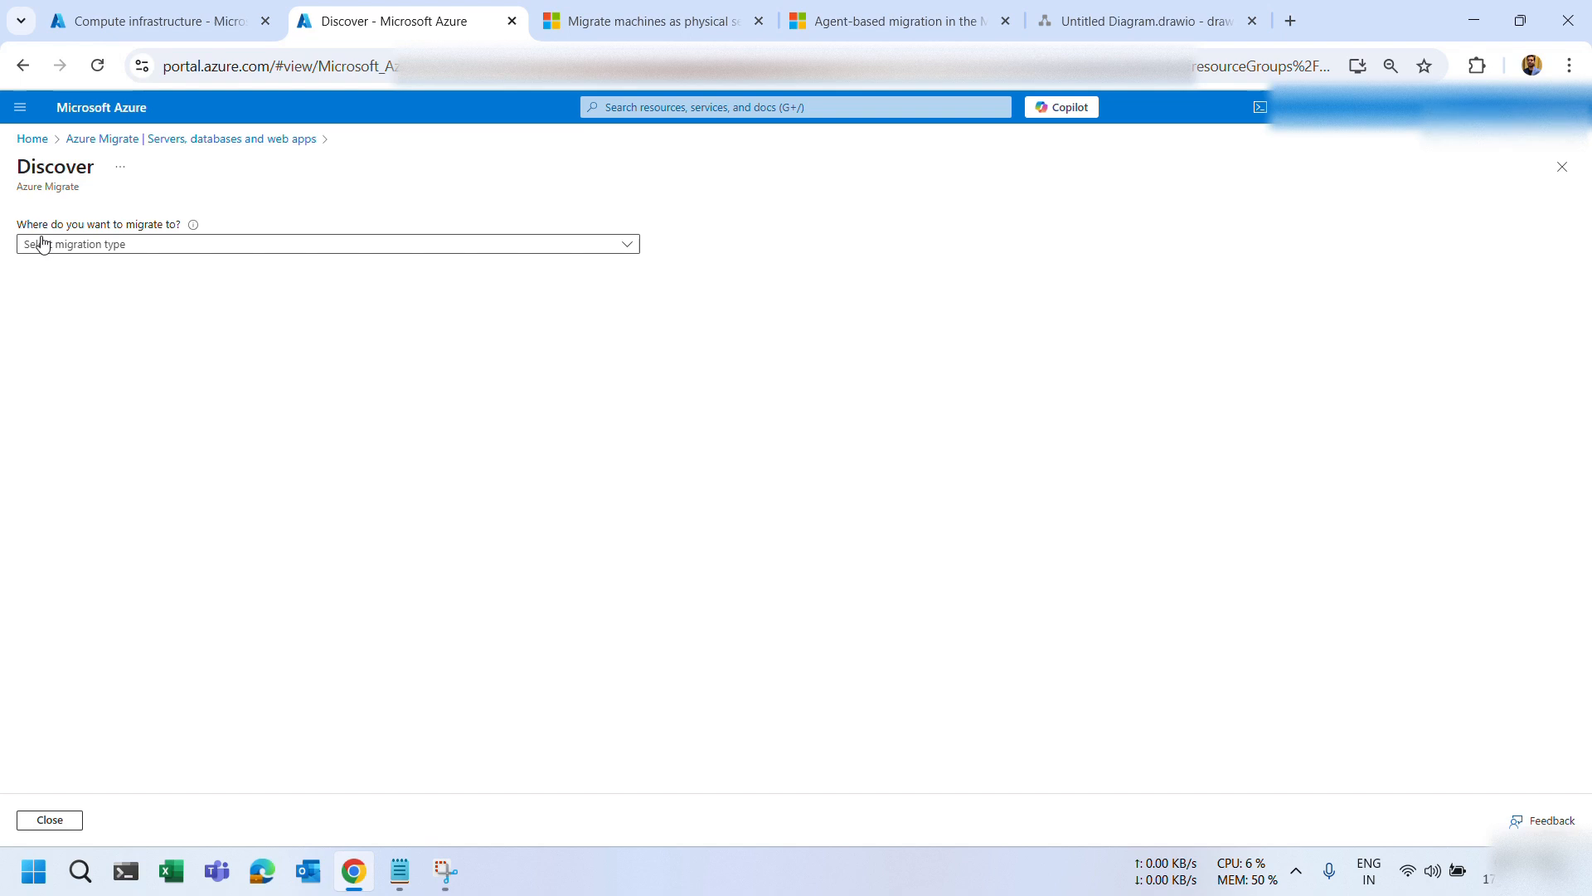
left_click(159, 245)
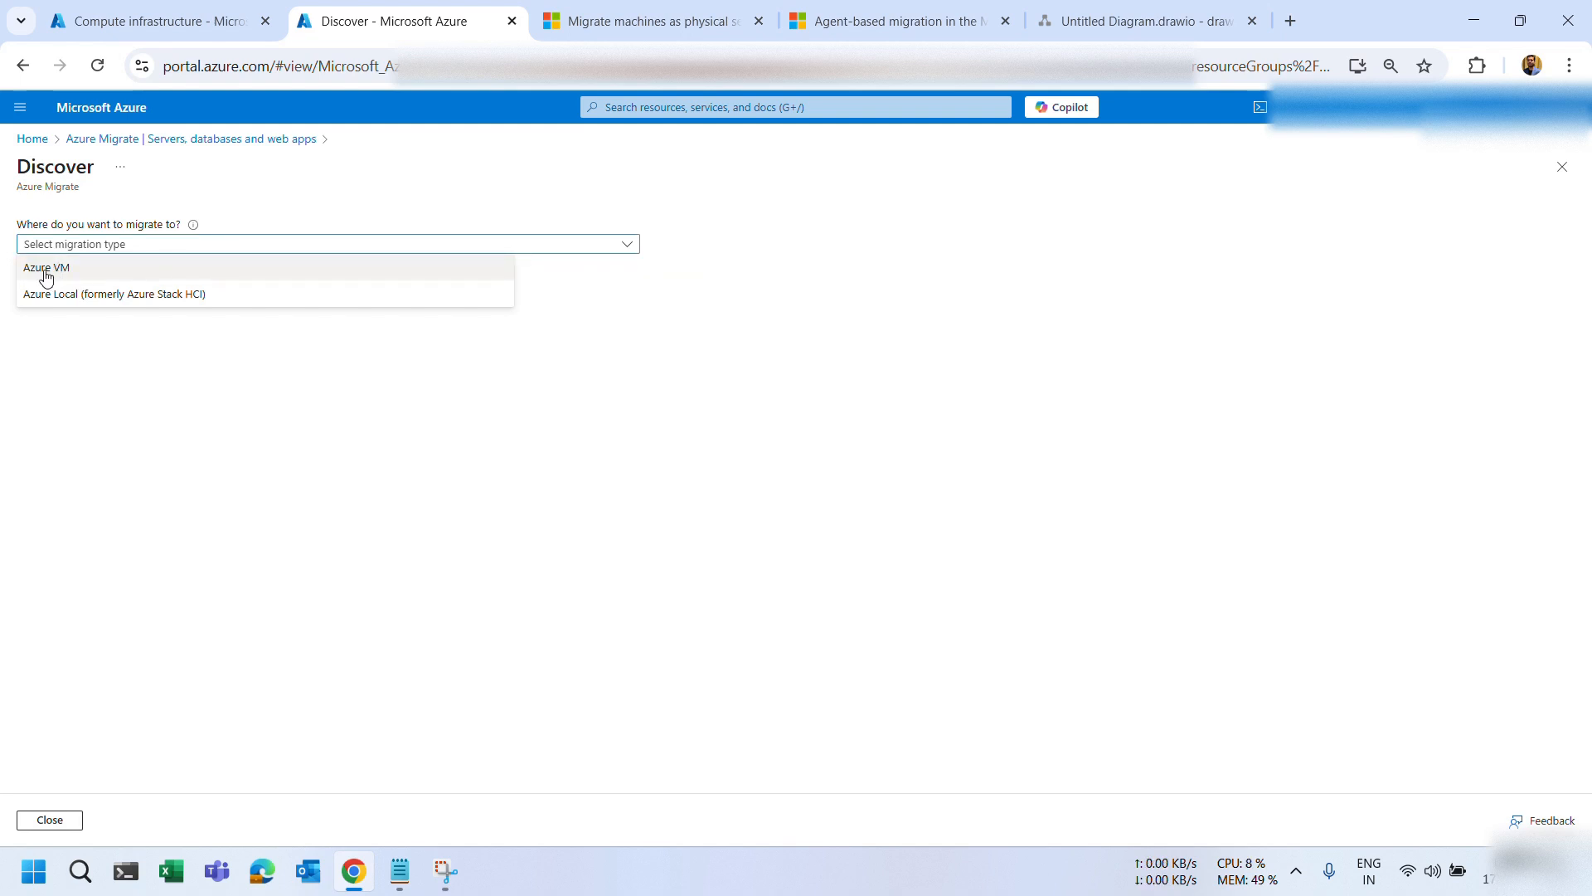
double_click(46, 276)
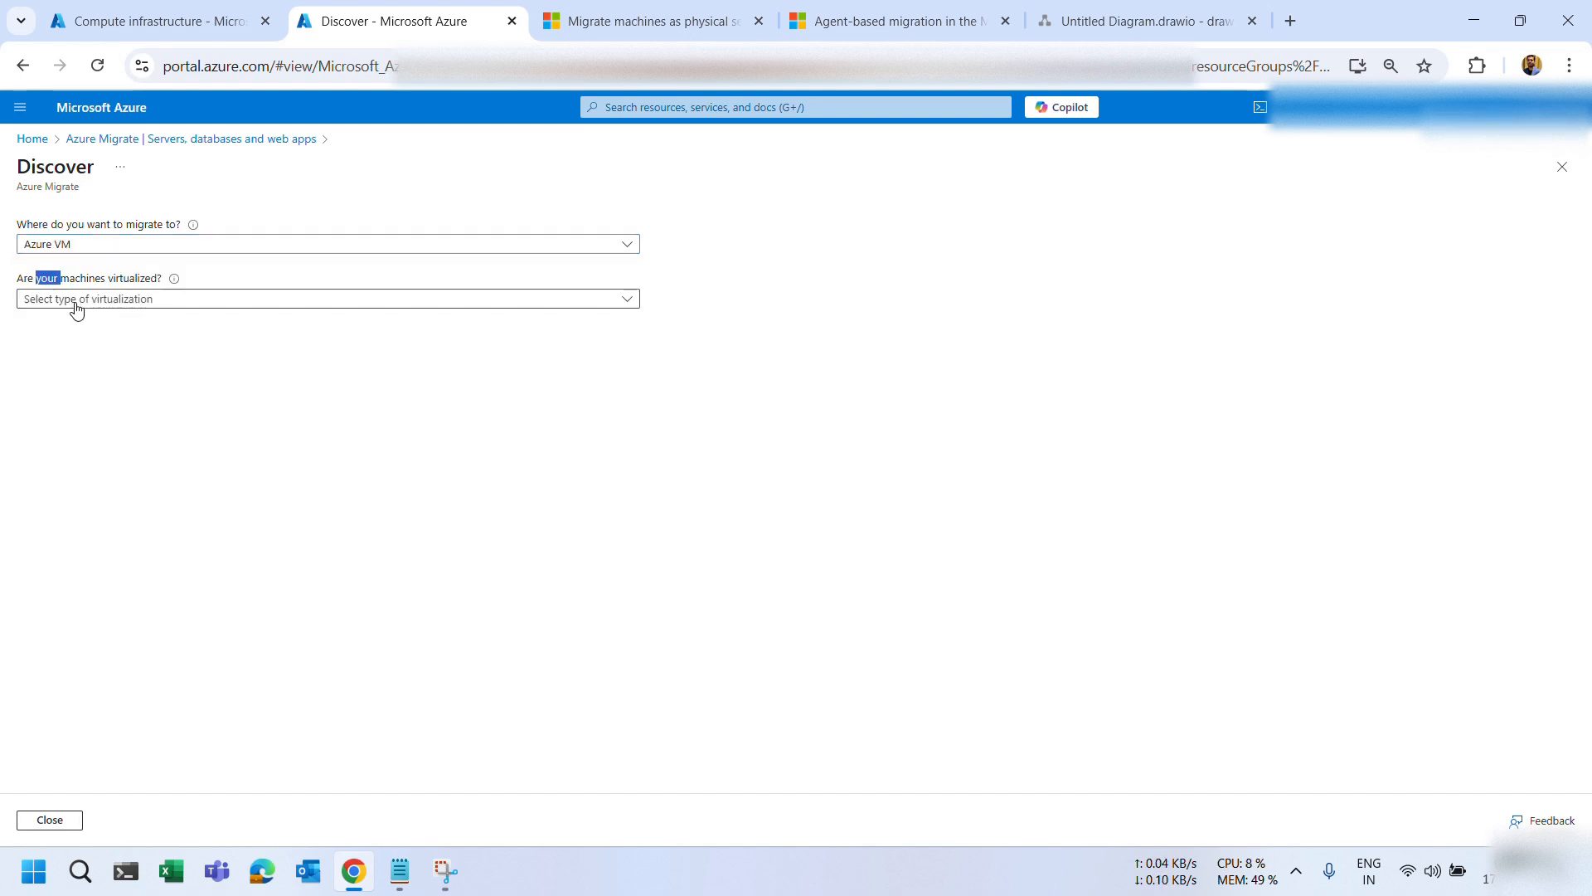
left_click(1112, 29)
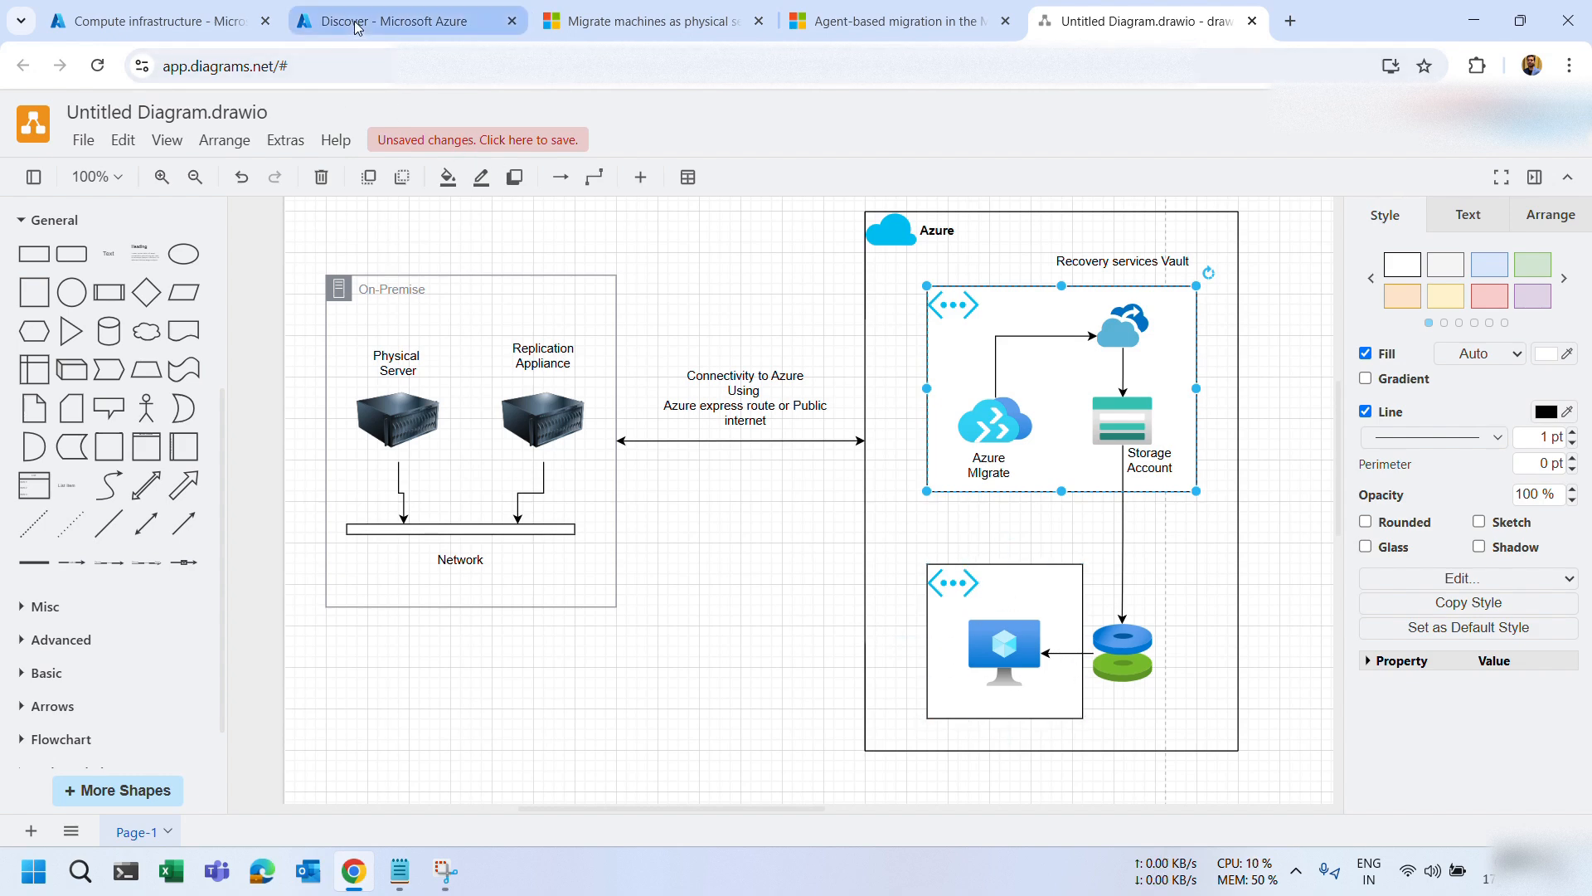
left_click(390, 21)
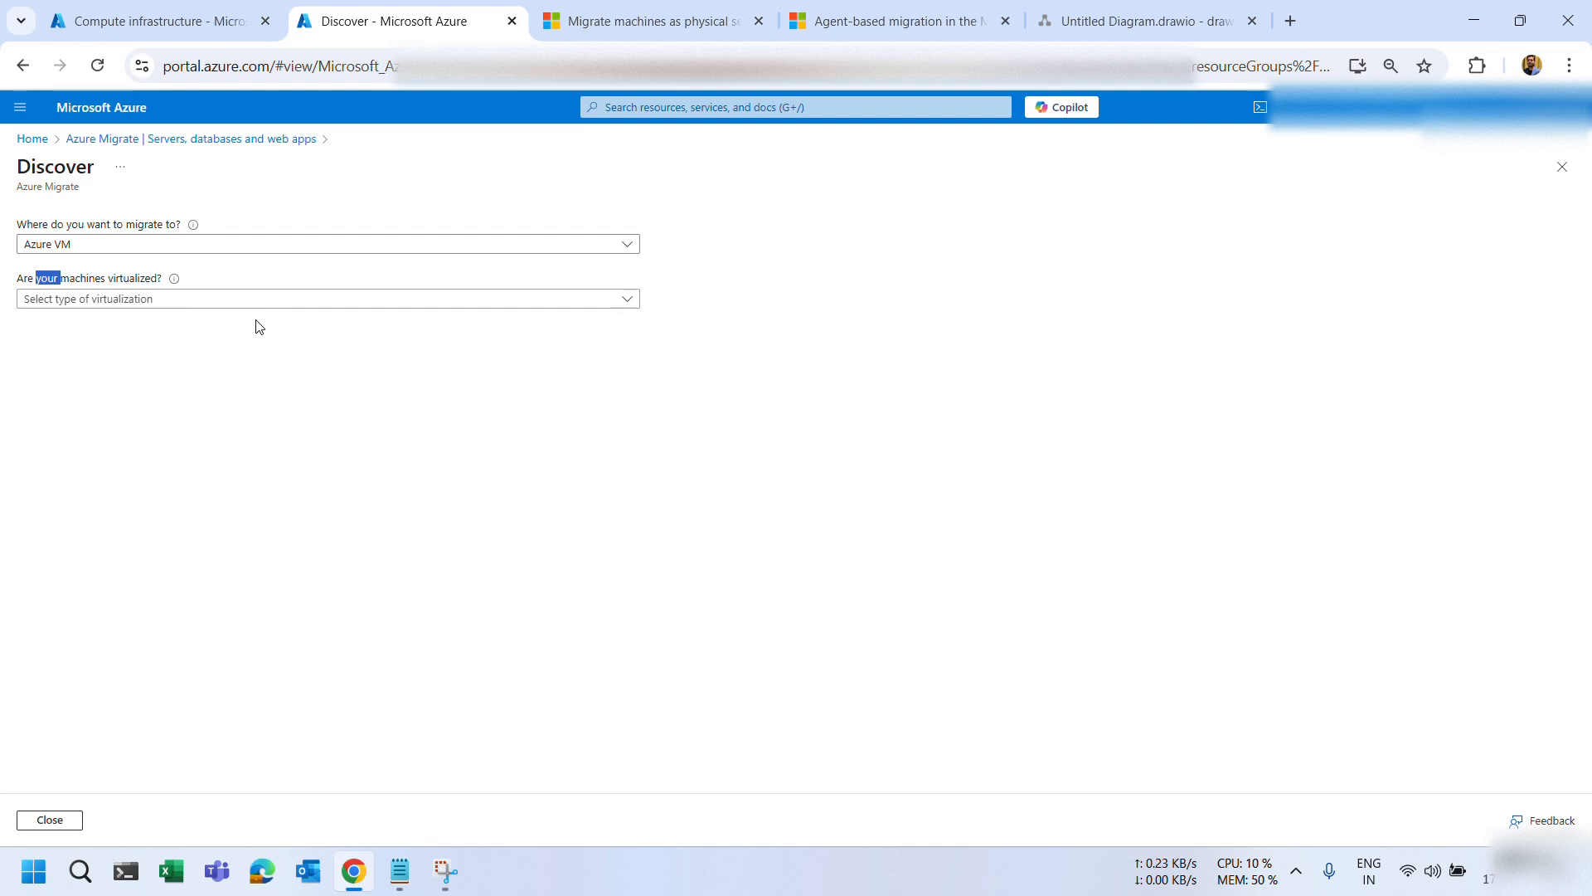
Choose Physical or other as the virtualization type.
left_click(112, 326)
left_click(187, 299)
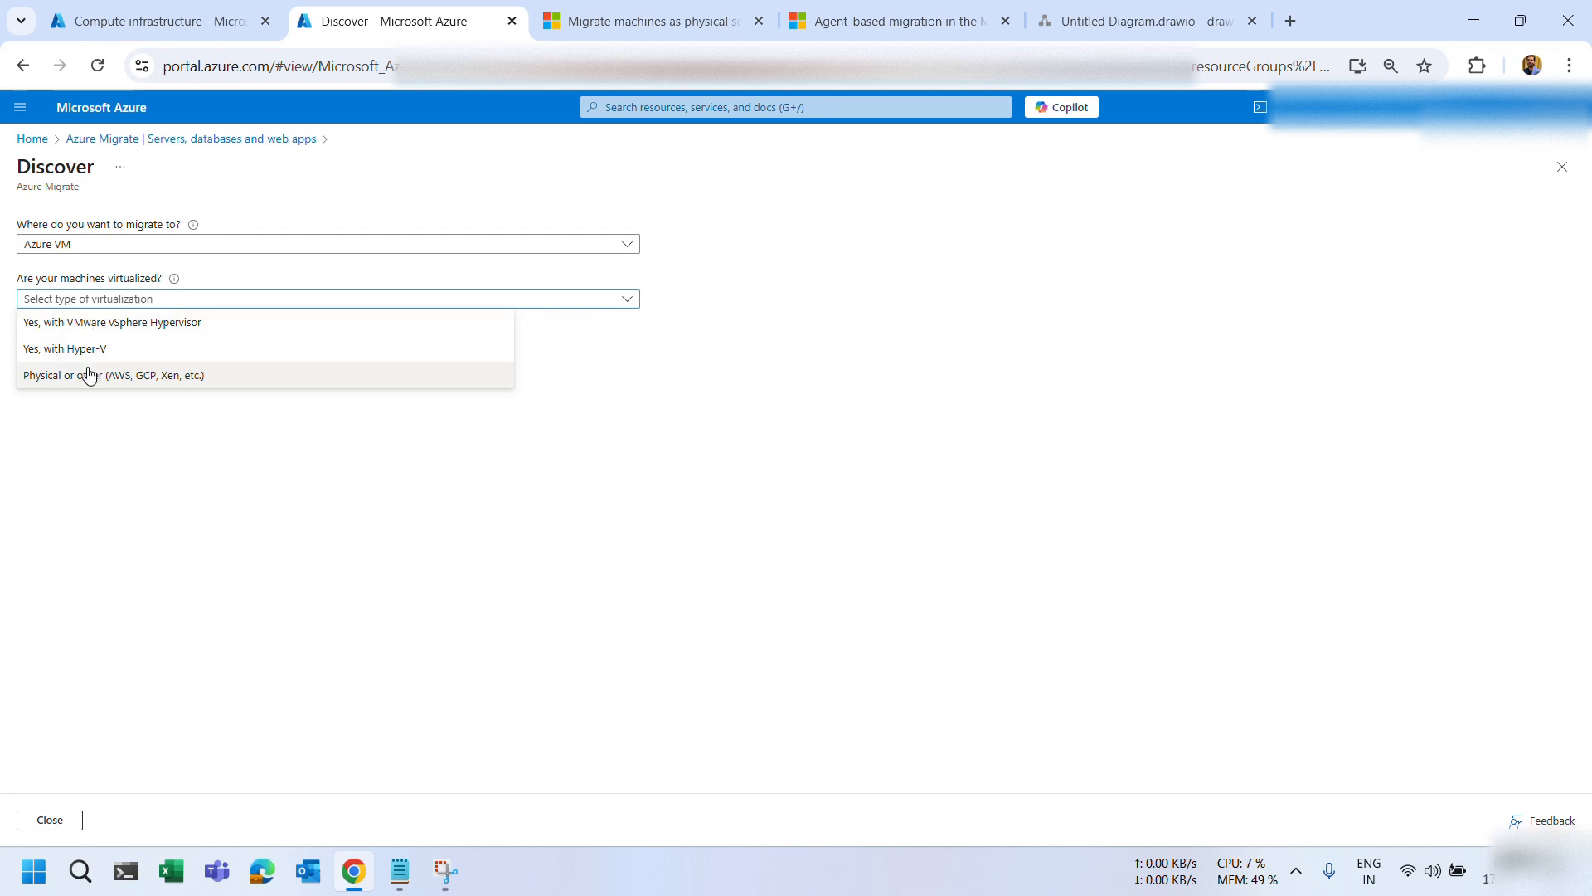
left_click(50, 383)
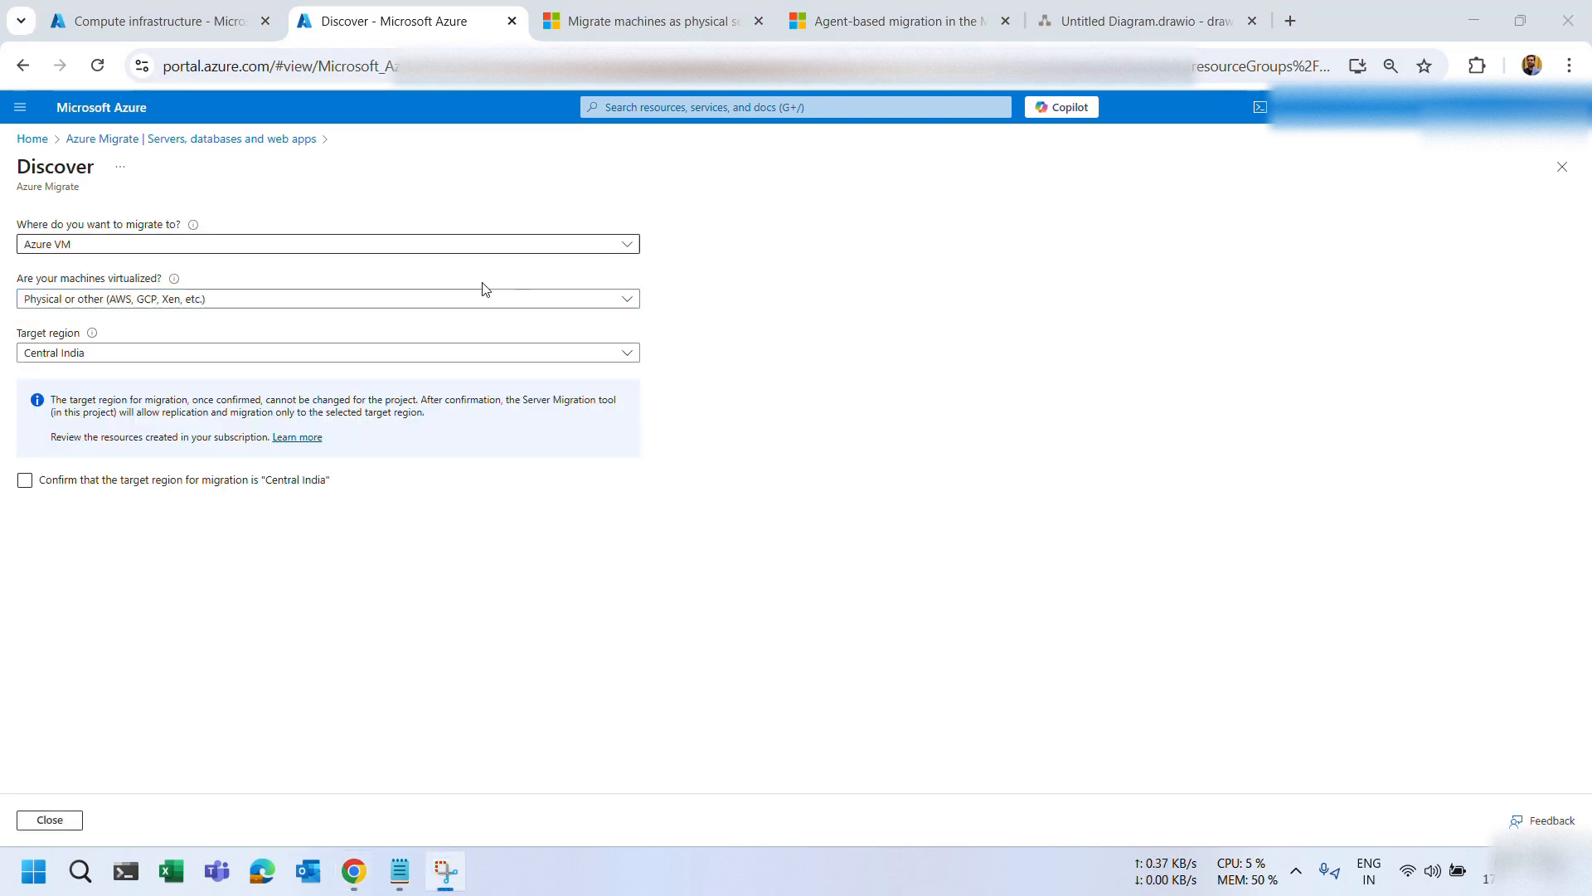
Keep Central India as the target region, confirm it, and create the migration resources.
left_click(95, 353)
left_click(815, 324)
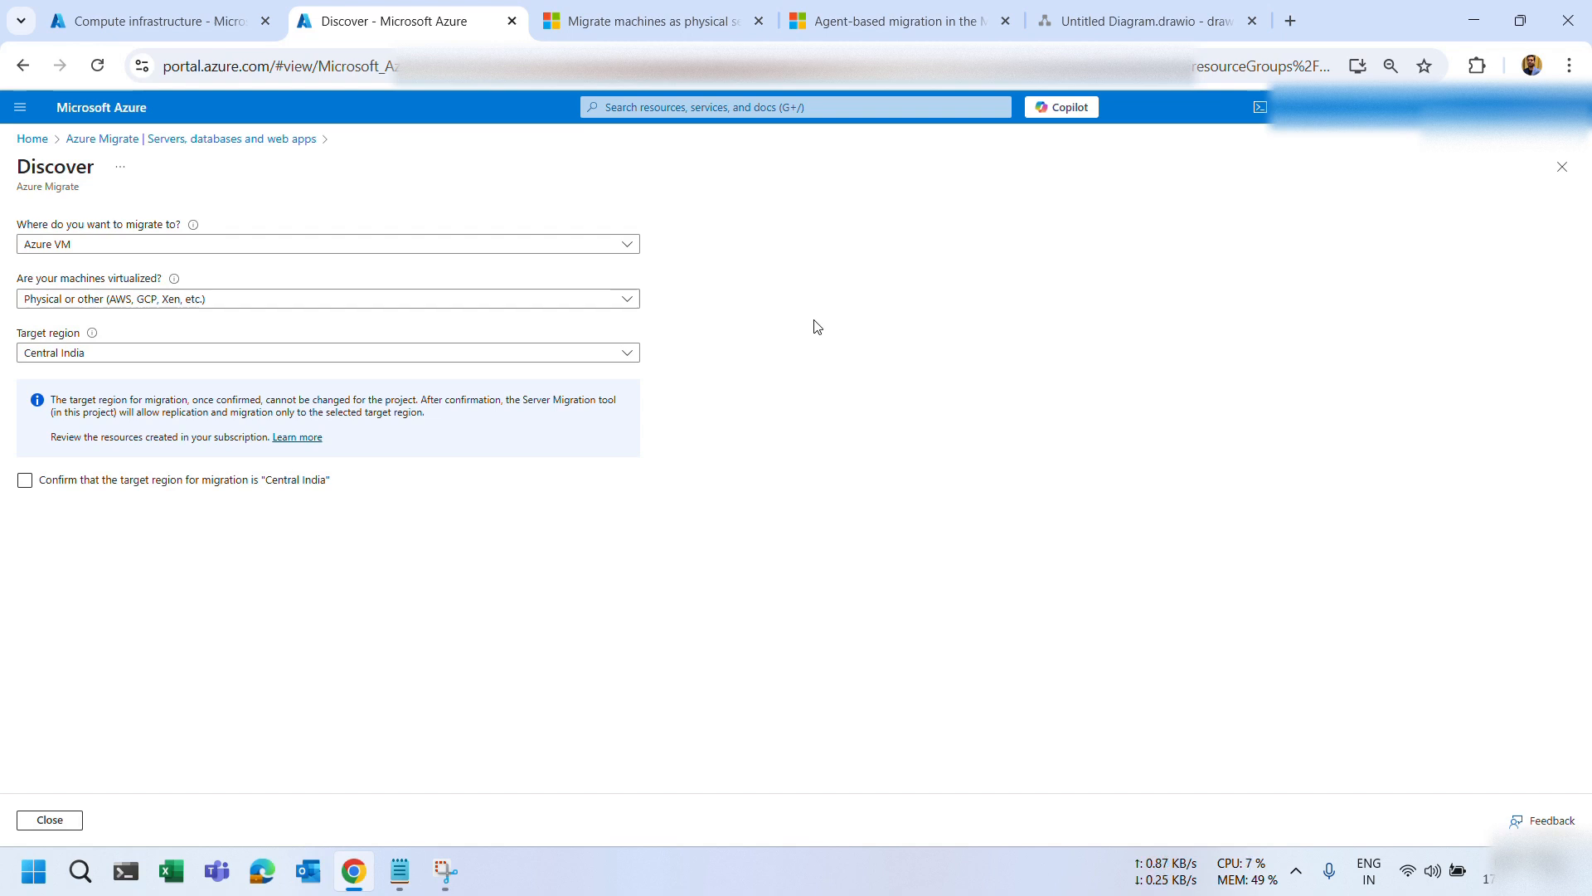
left_click(116, 351)
left_click(751, 392)
left_click(78, 484)
left_click(24, 481)
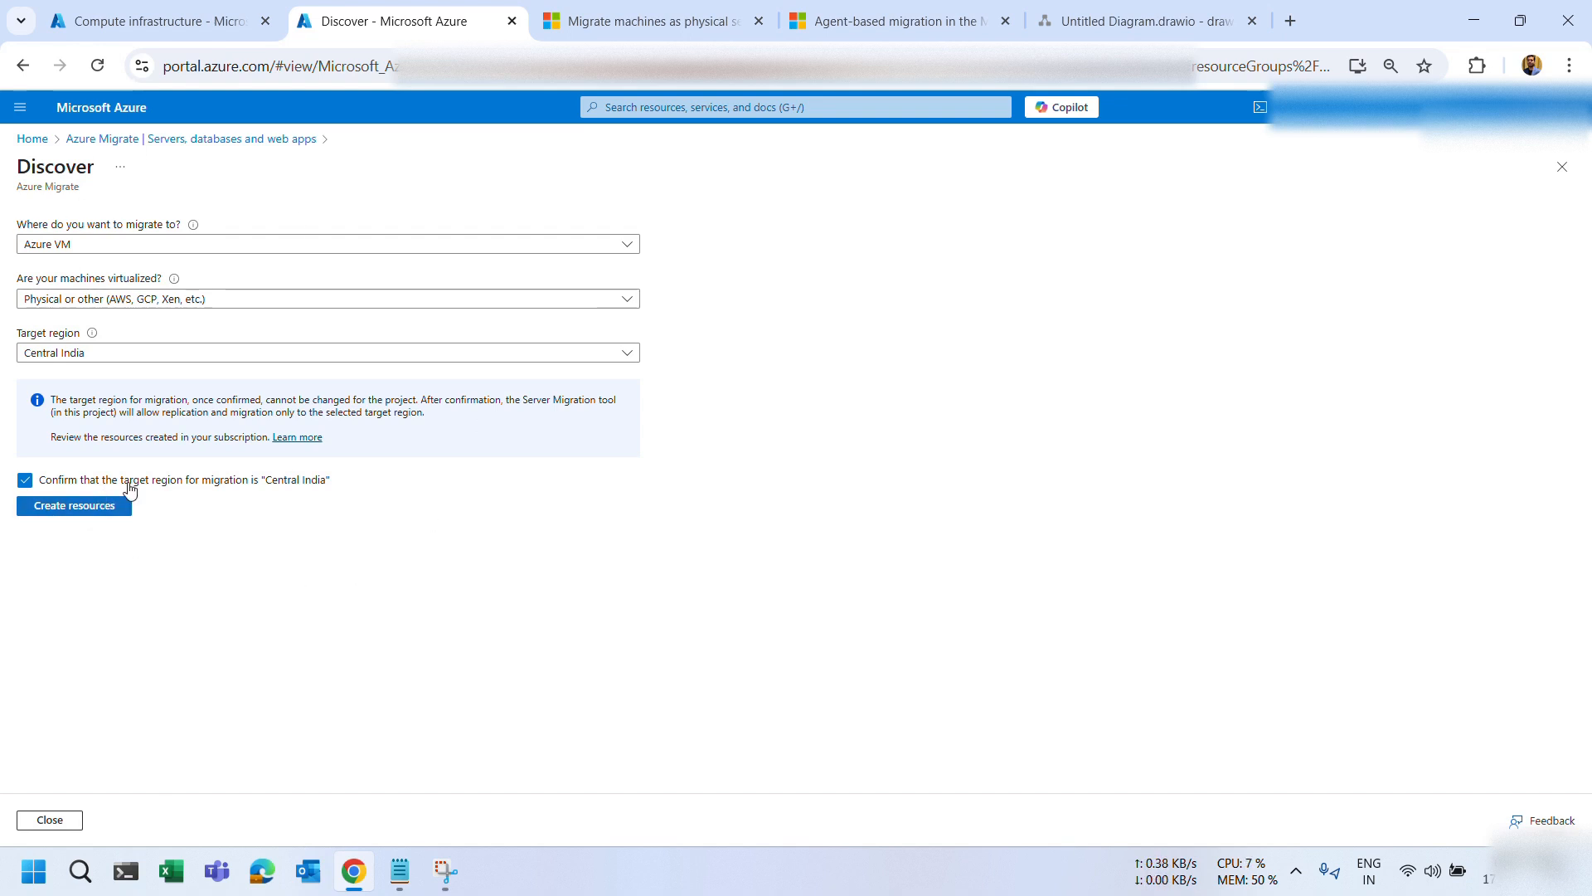
left_click(71, 509)
left_click(825, 30)
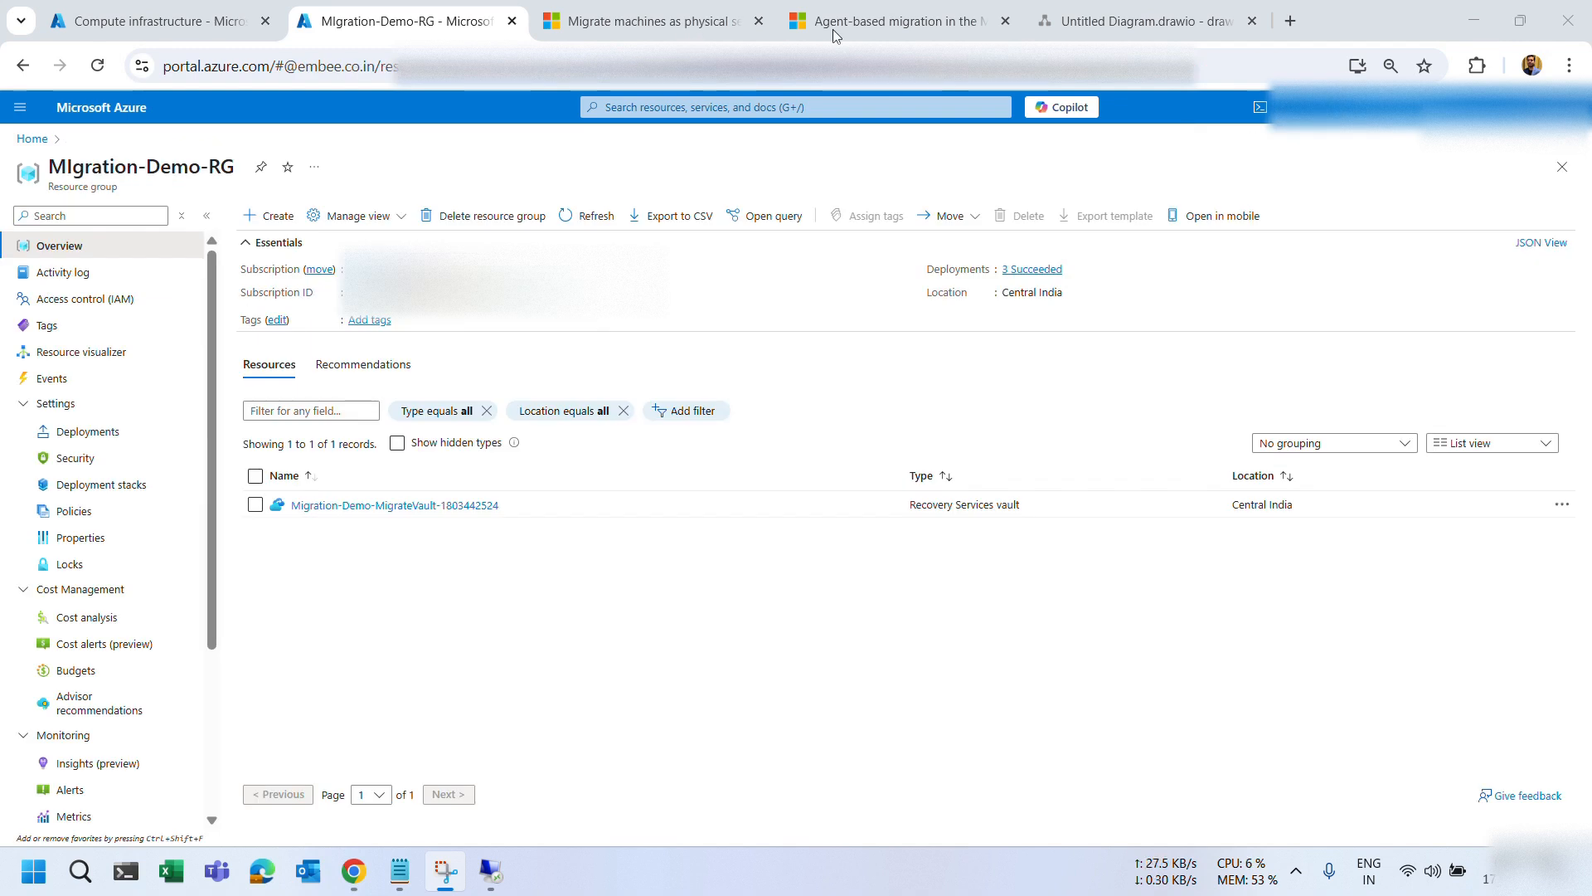
left_click_drag(1001, 506, 901, 509)
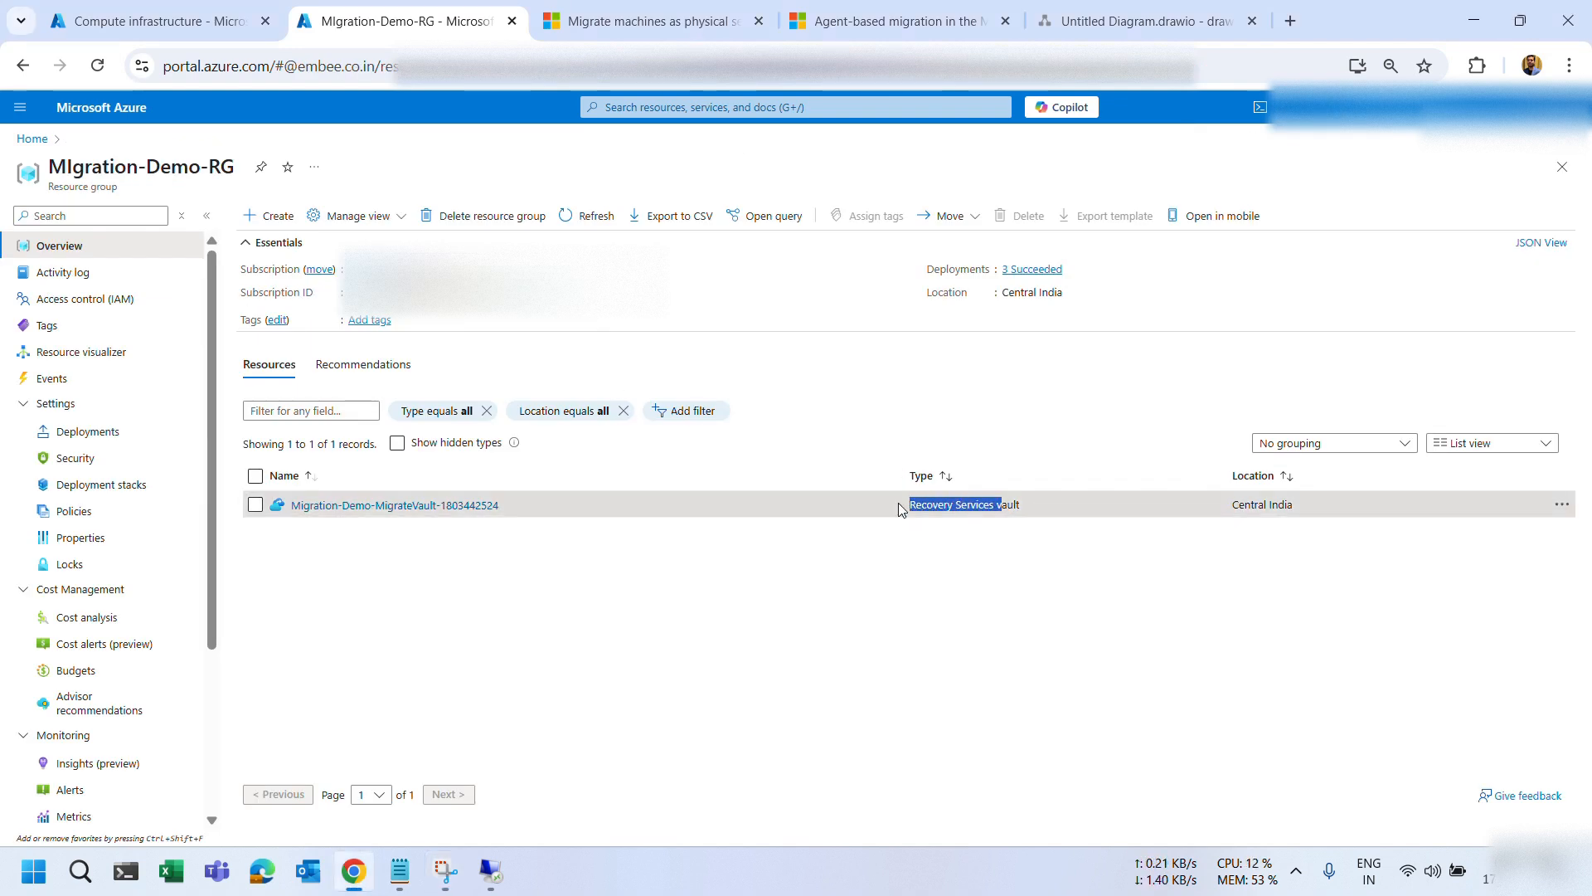
left_click(398, 446)
left_click_drag(1074, 505, 952, 504)
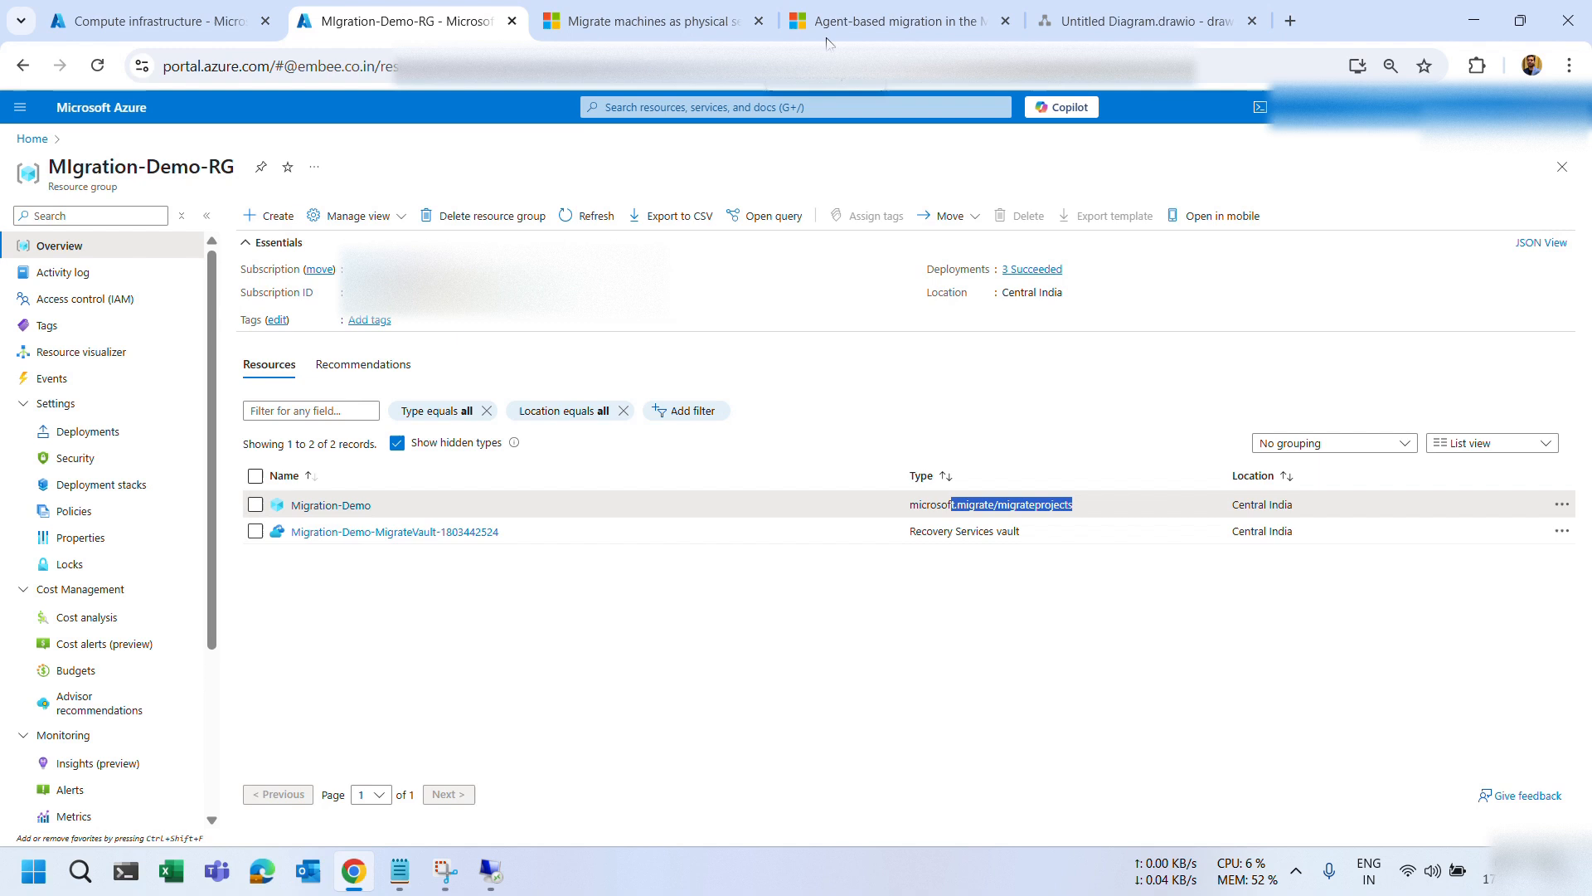
left_click(427, 543)
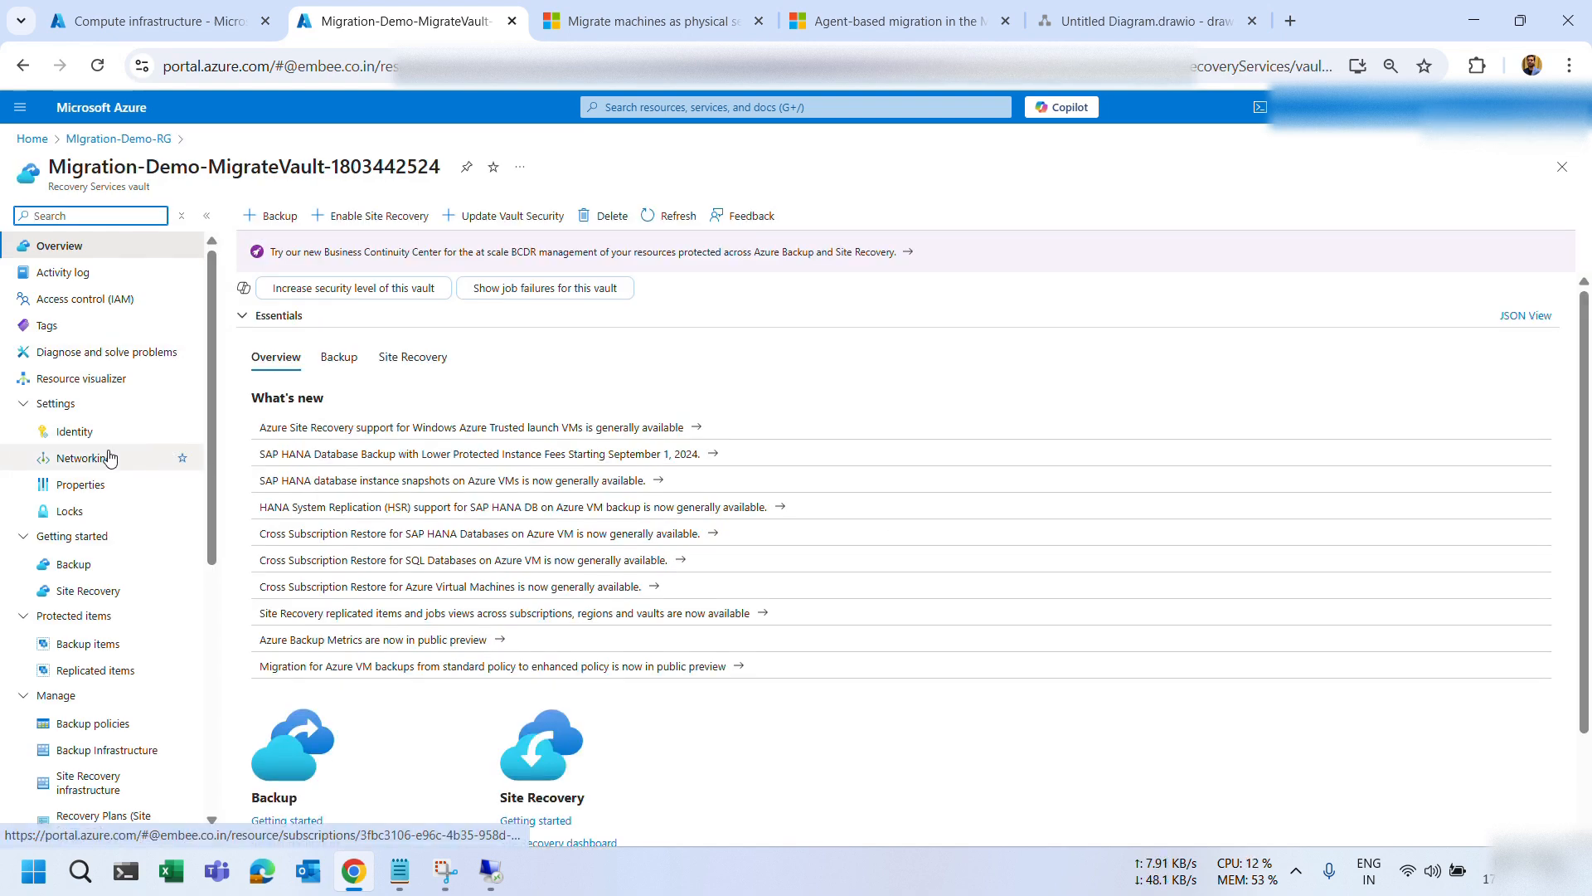
Check the vault's private access, showing the approved HUB-VNET/default private endpoint.
left_click(109, 458)
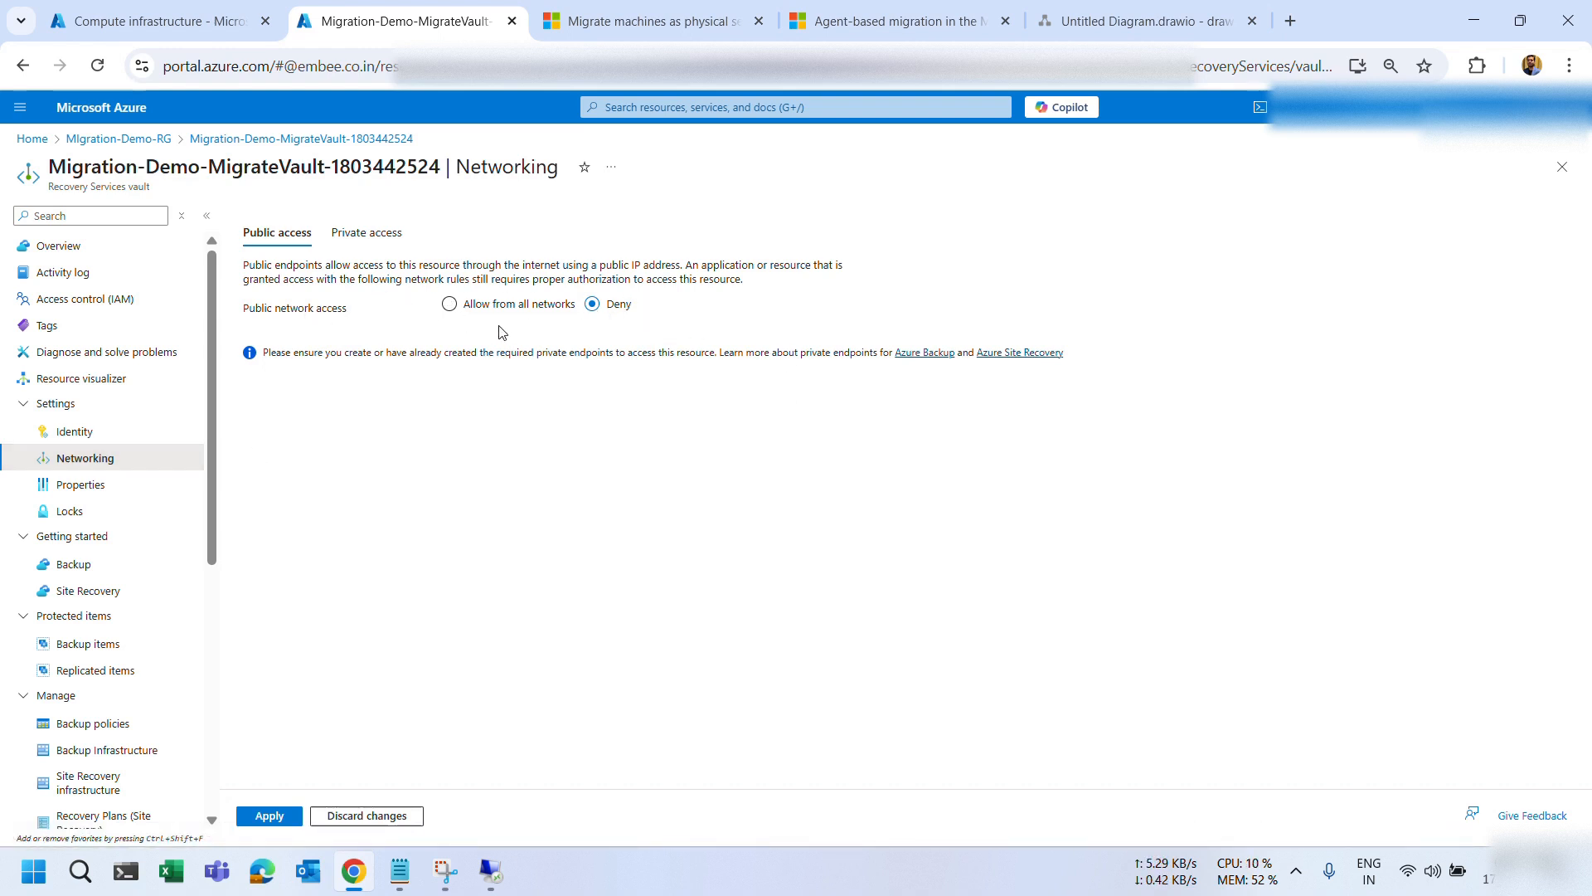
left_click(361, 236)
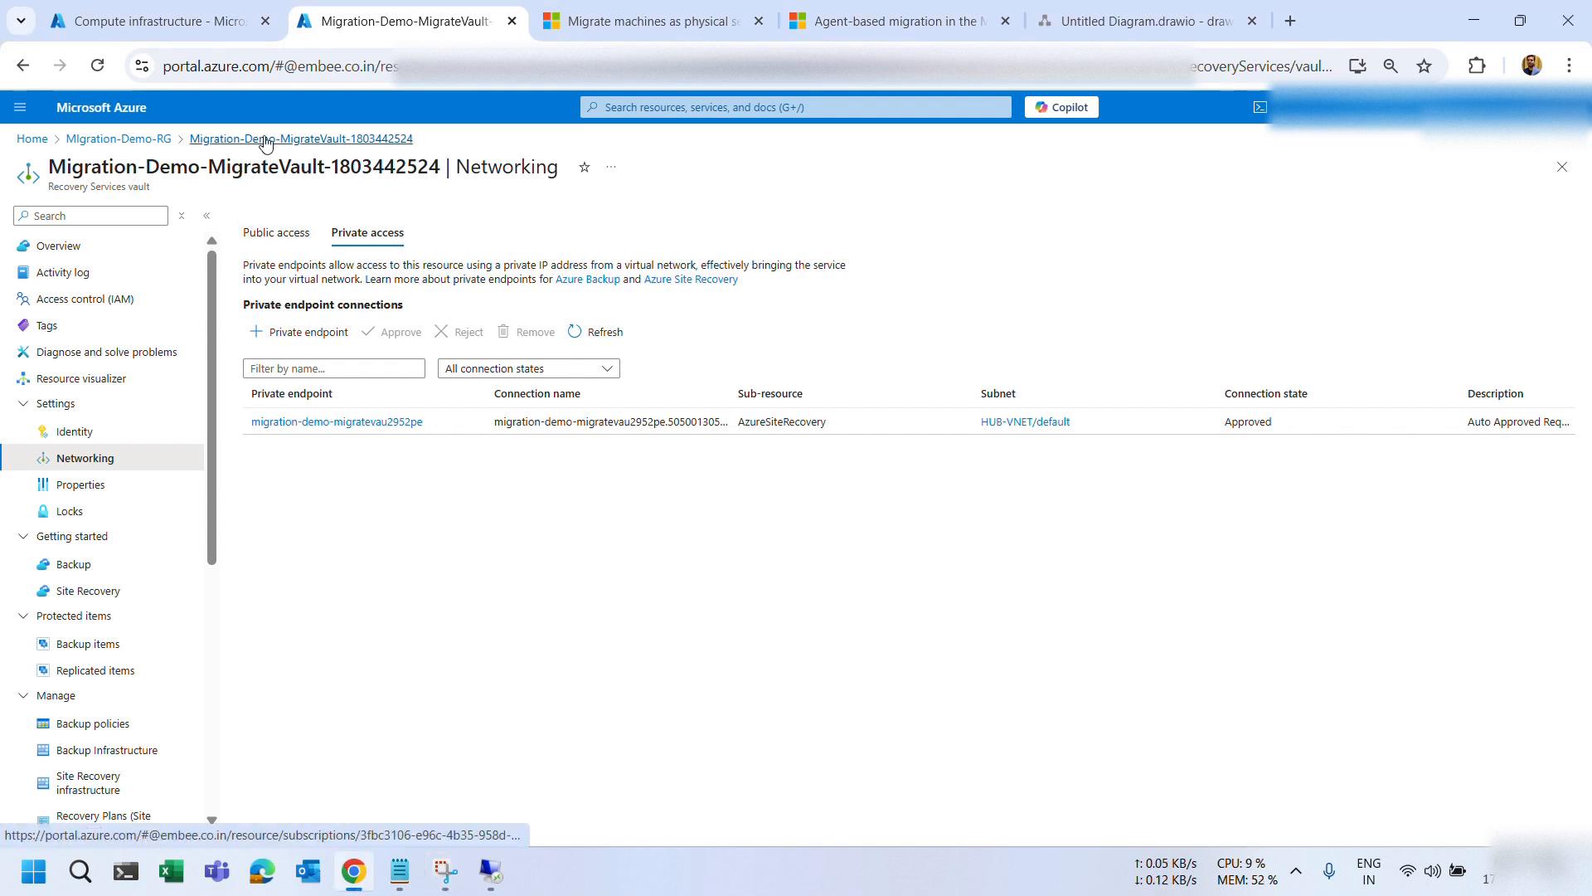
left_click(145, 146)
Review the replication appliance requirements in the physical-server migration article.
left_click(685, 37)
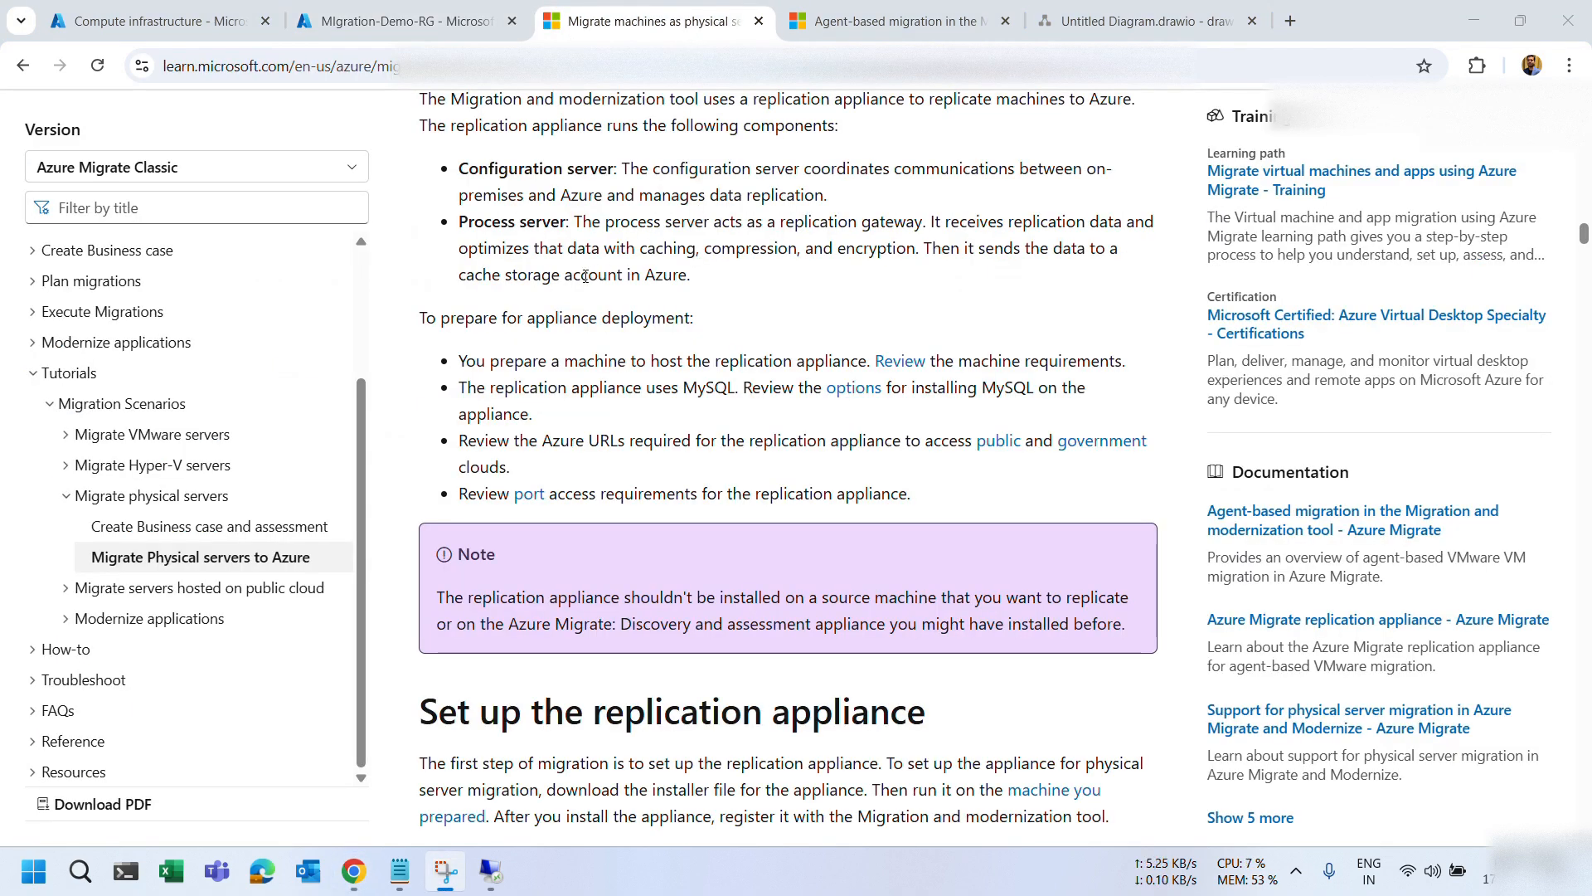
scroll(585, 276, "up", 3)
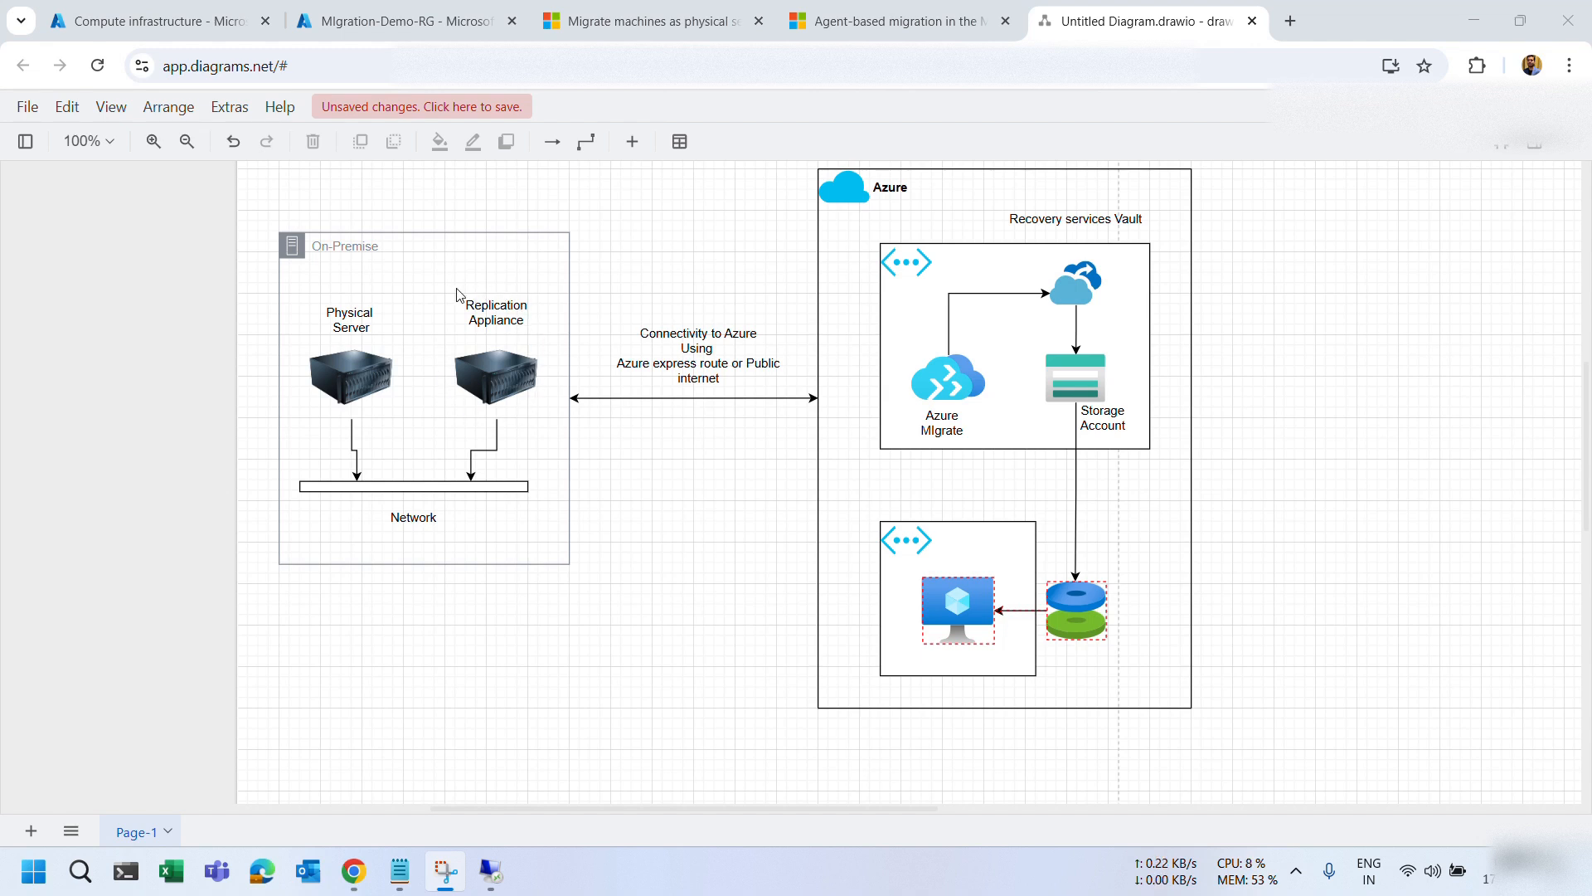
Return to the article's 'Prepare a machine for the replication appliance' section.
left_click(573, 23)
scroll(646, 349, "down", 1)
scroll(646, 349, "down", 1)
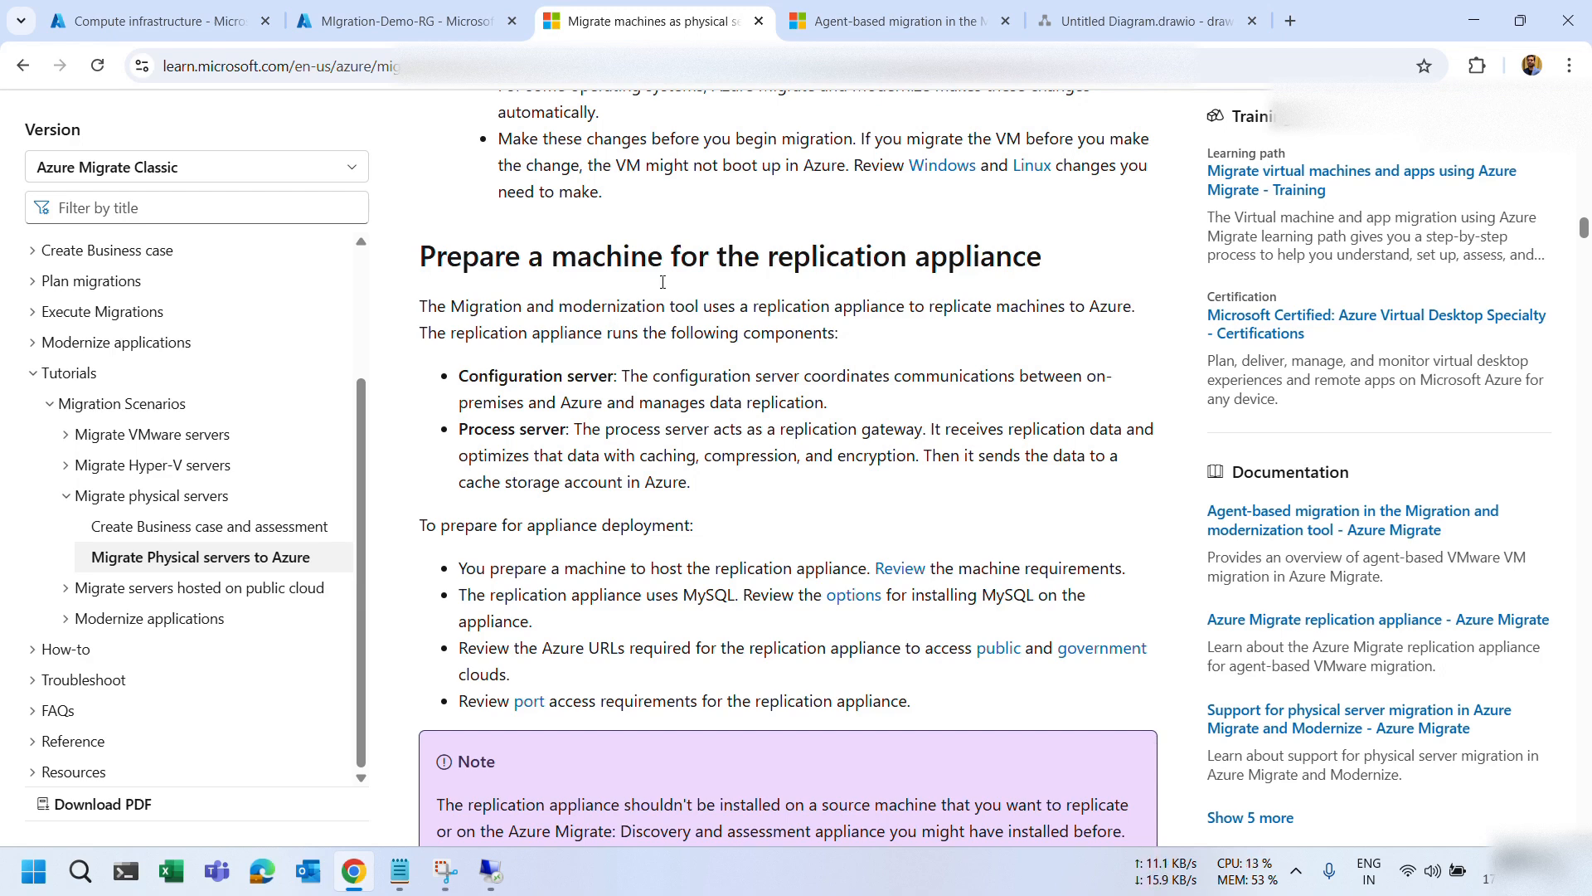
Highlight the Configuration server term among the appliance components, screen-clip it, and switch tabs.
left_click(688, 35)
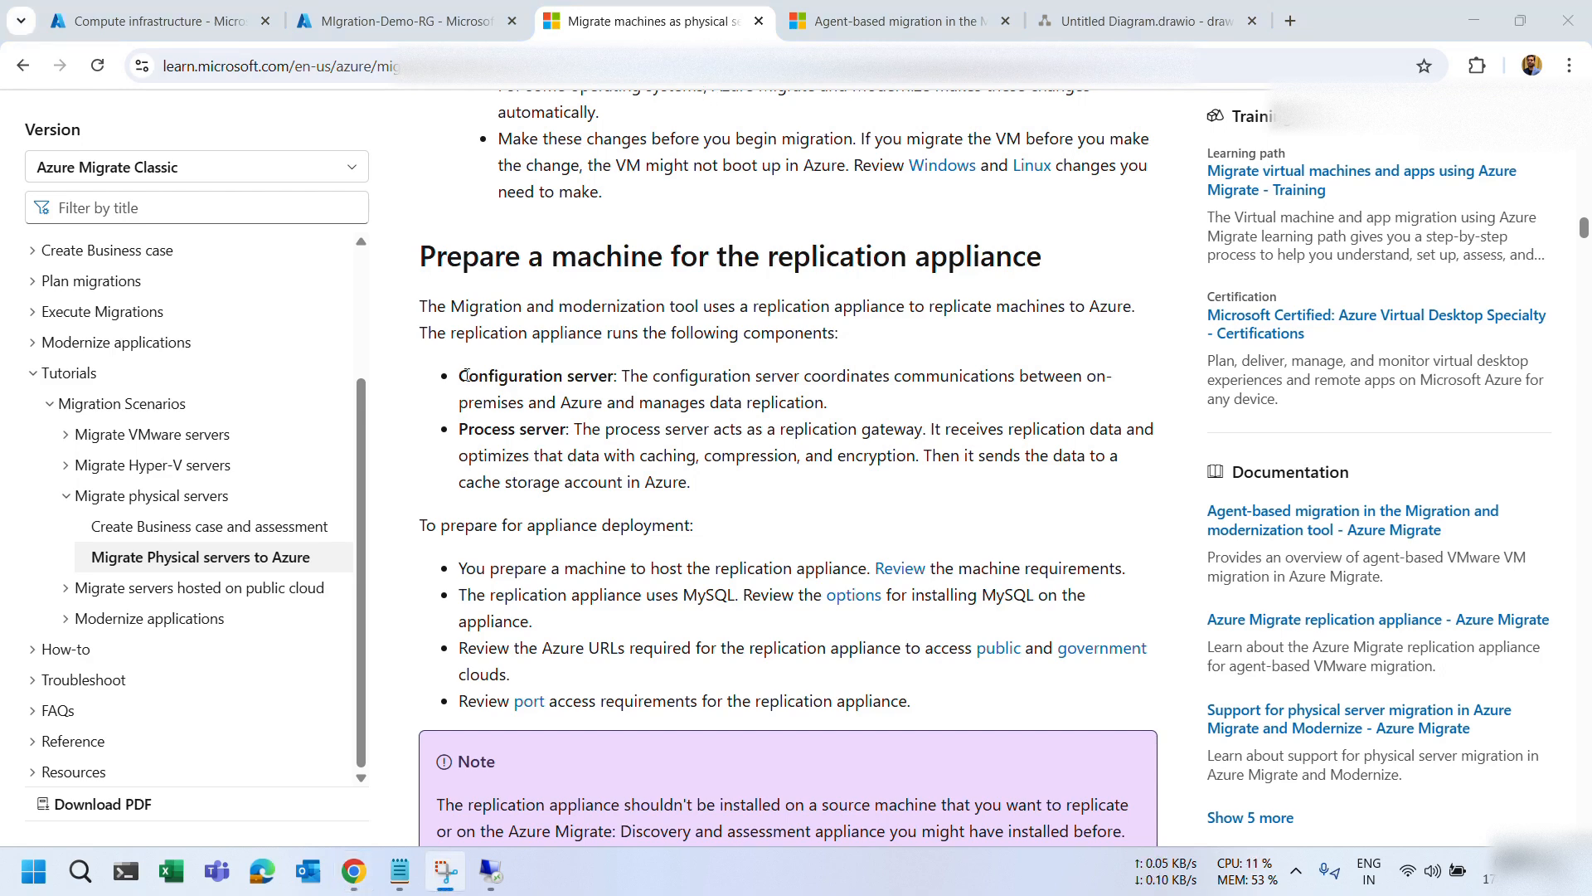
left_click_drag(458, 376, 608, 376)
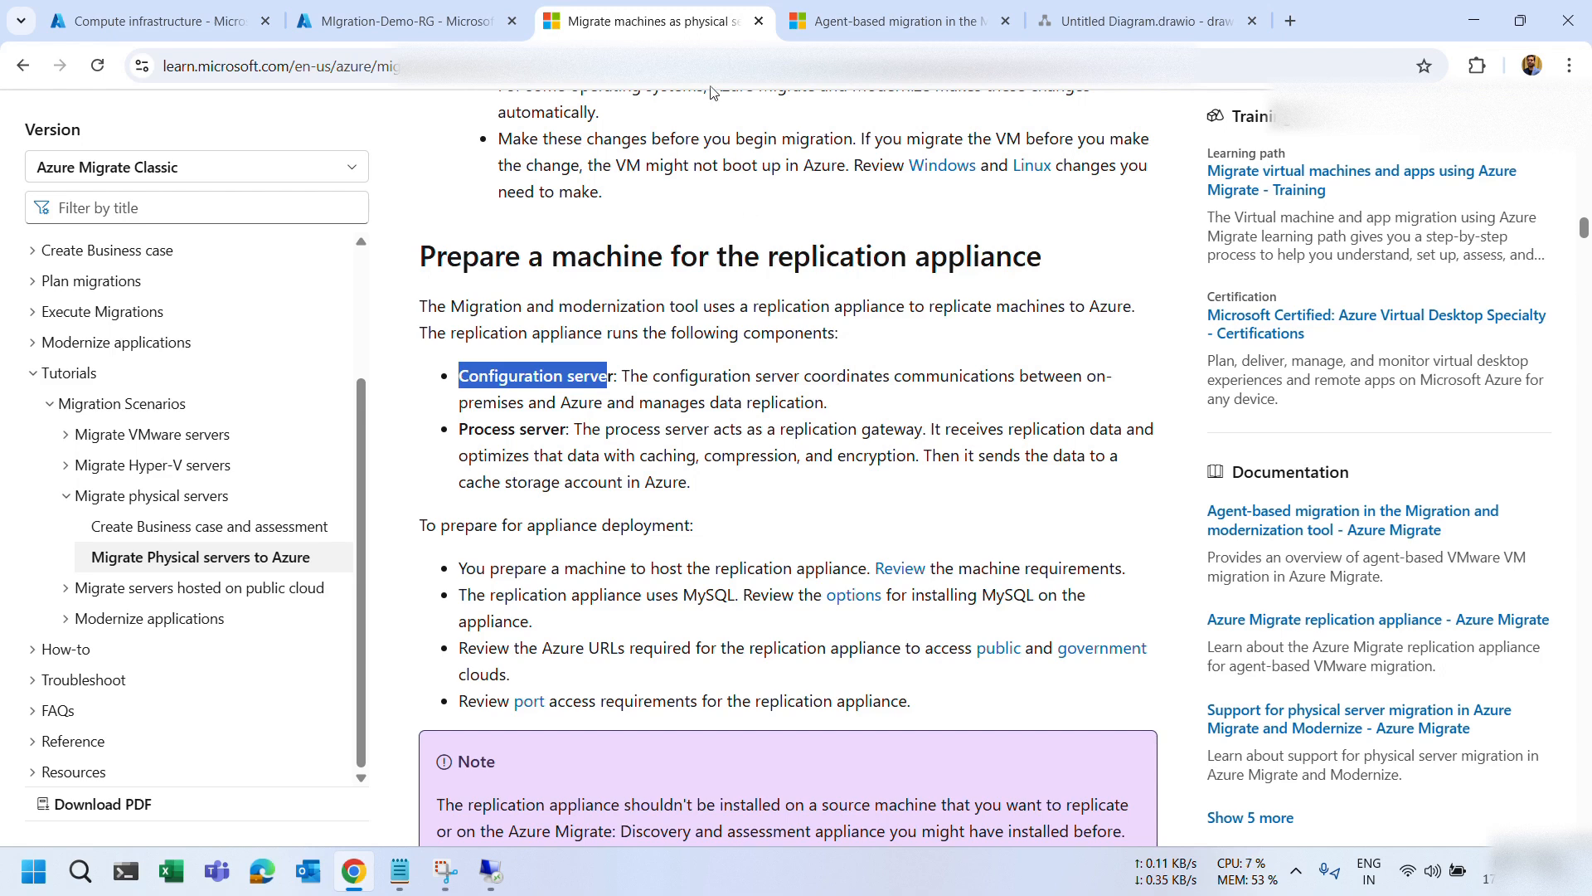
key("super+shift+s")
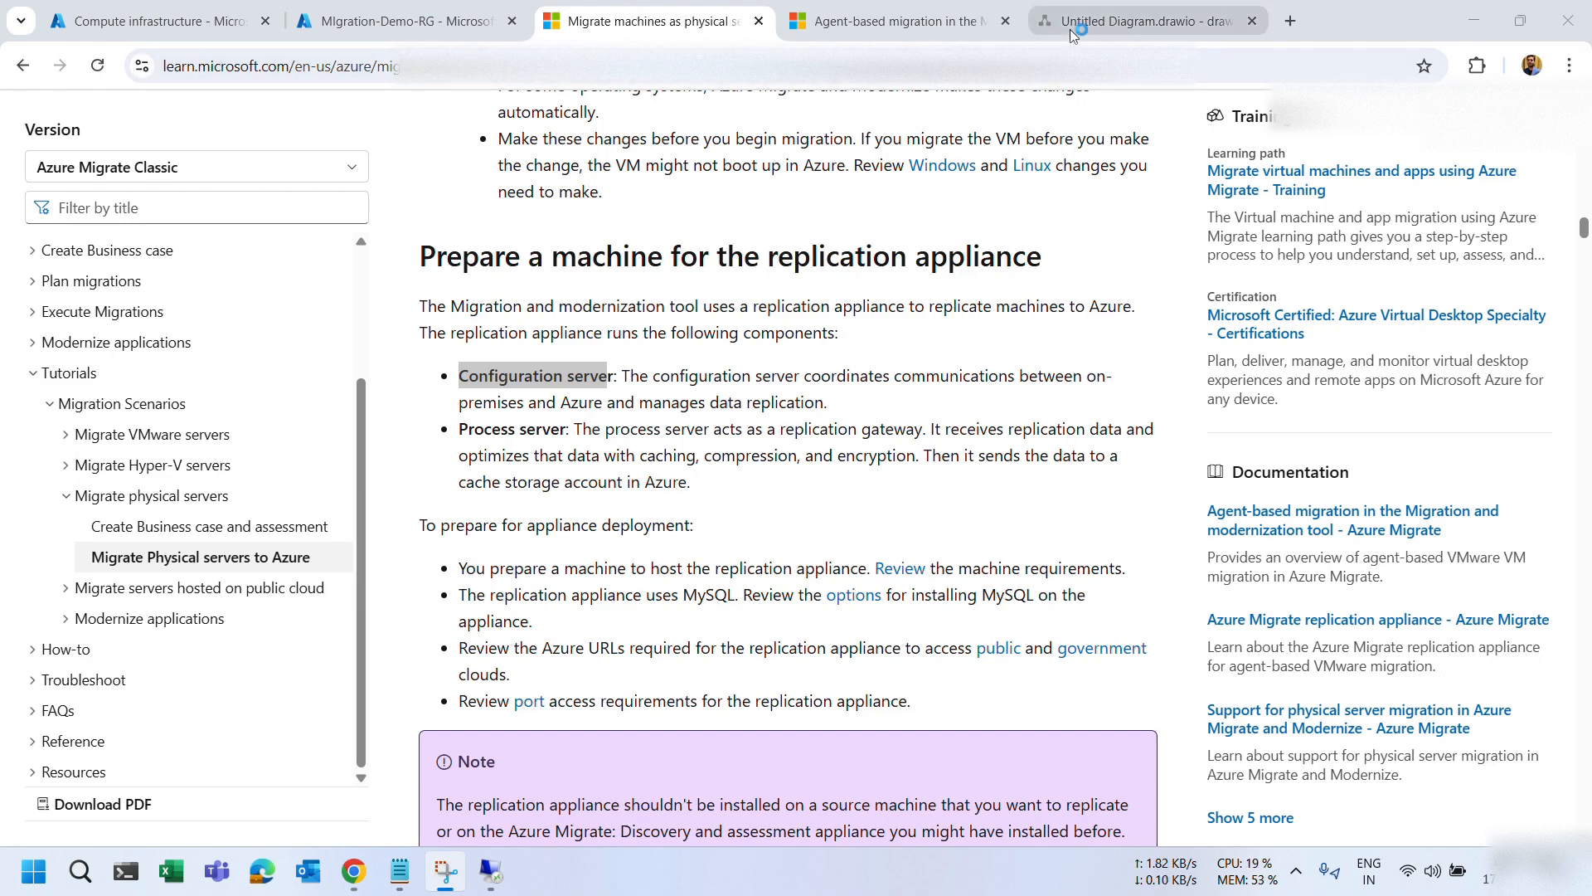
left_click(1148, 21)
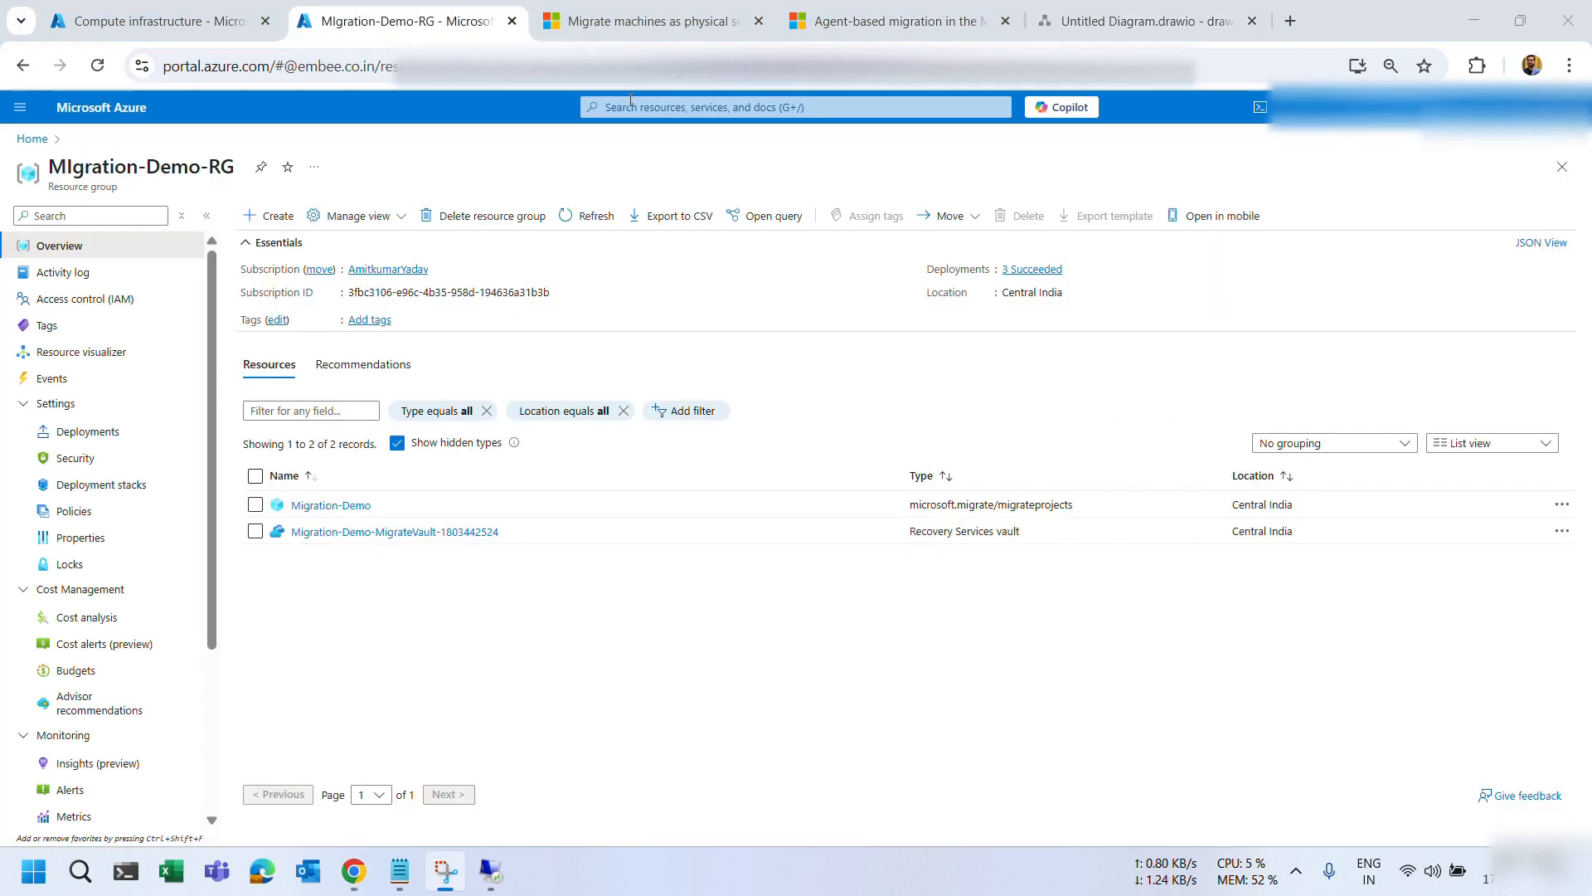
Find Azure Migrate, open Servers, databases and web apps, and start Discover under Migration and modernization.
left_click(630, 107)
left_click(642, 358)
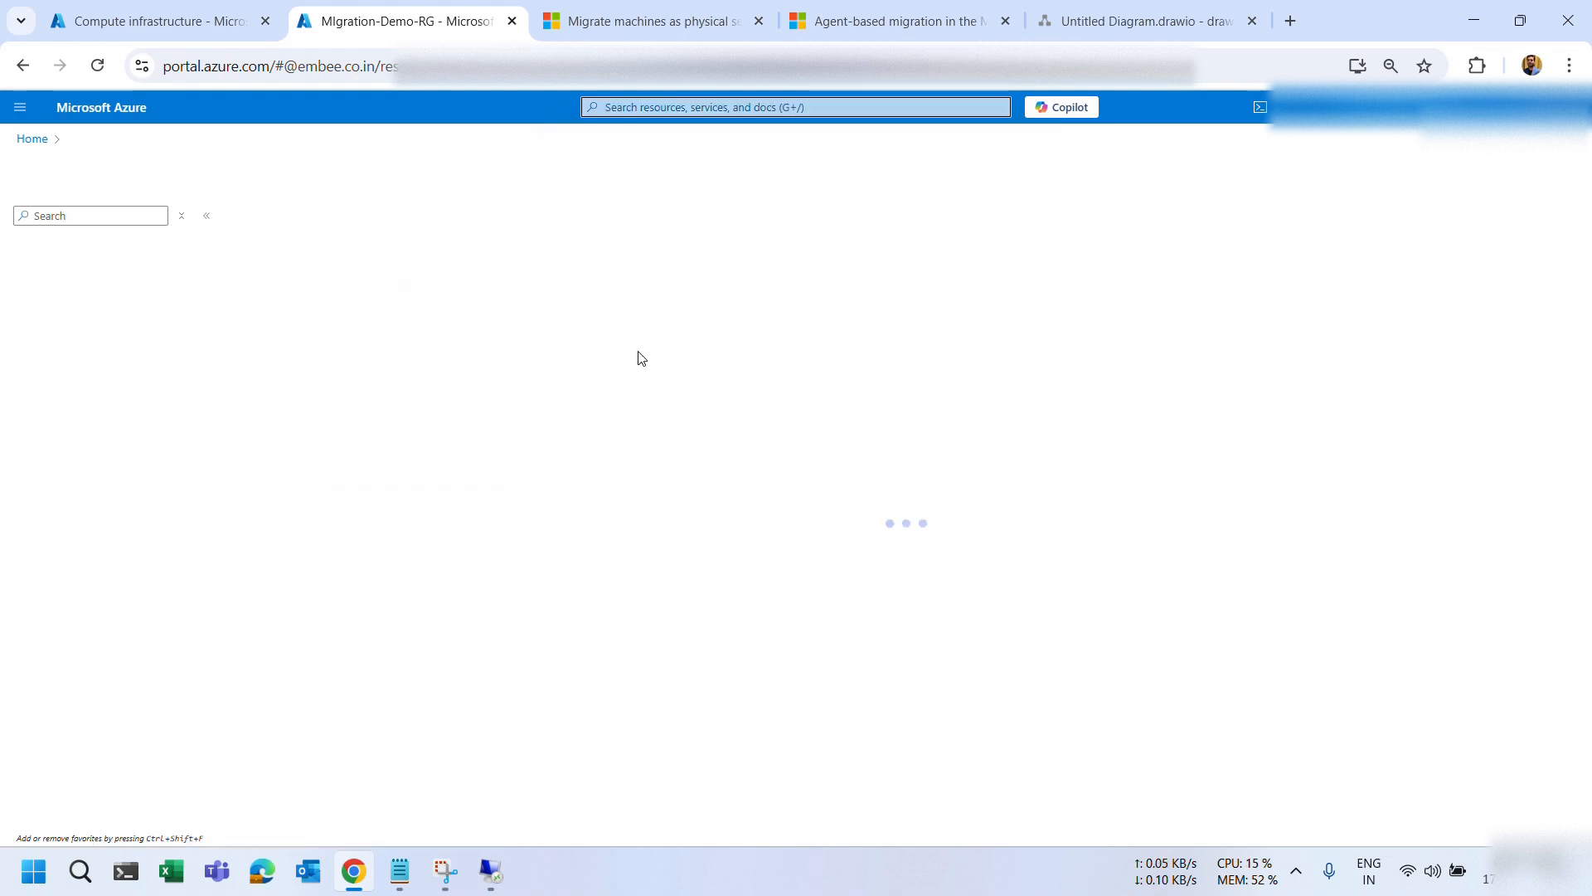
left_click(125, 332)
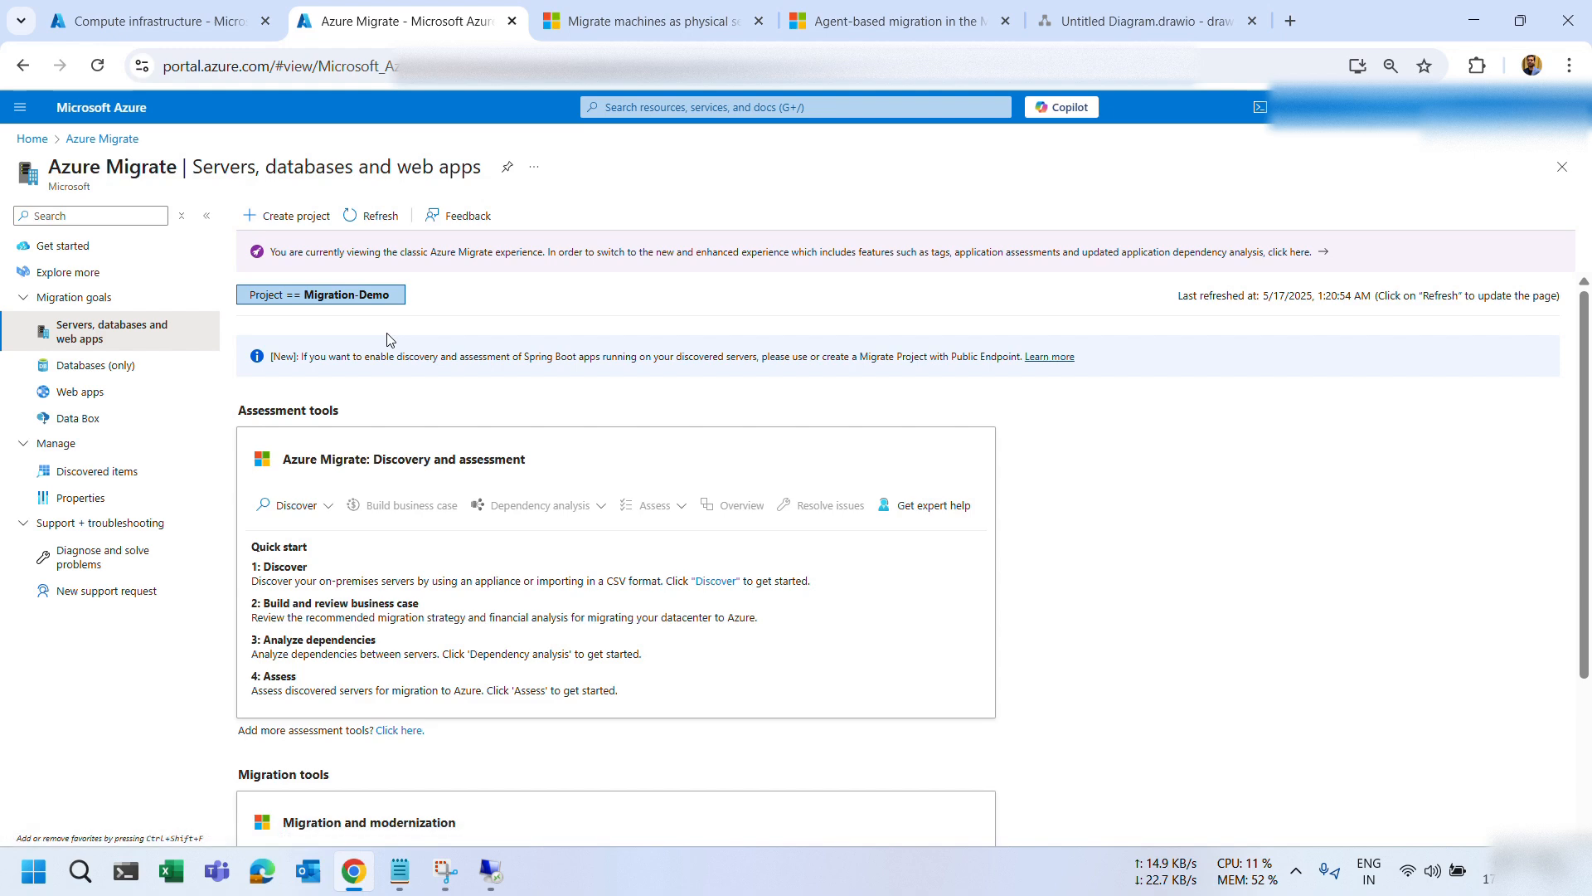
scroll(387, 339, "down", 3)
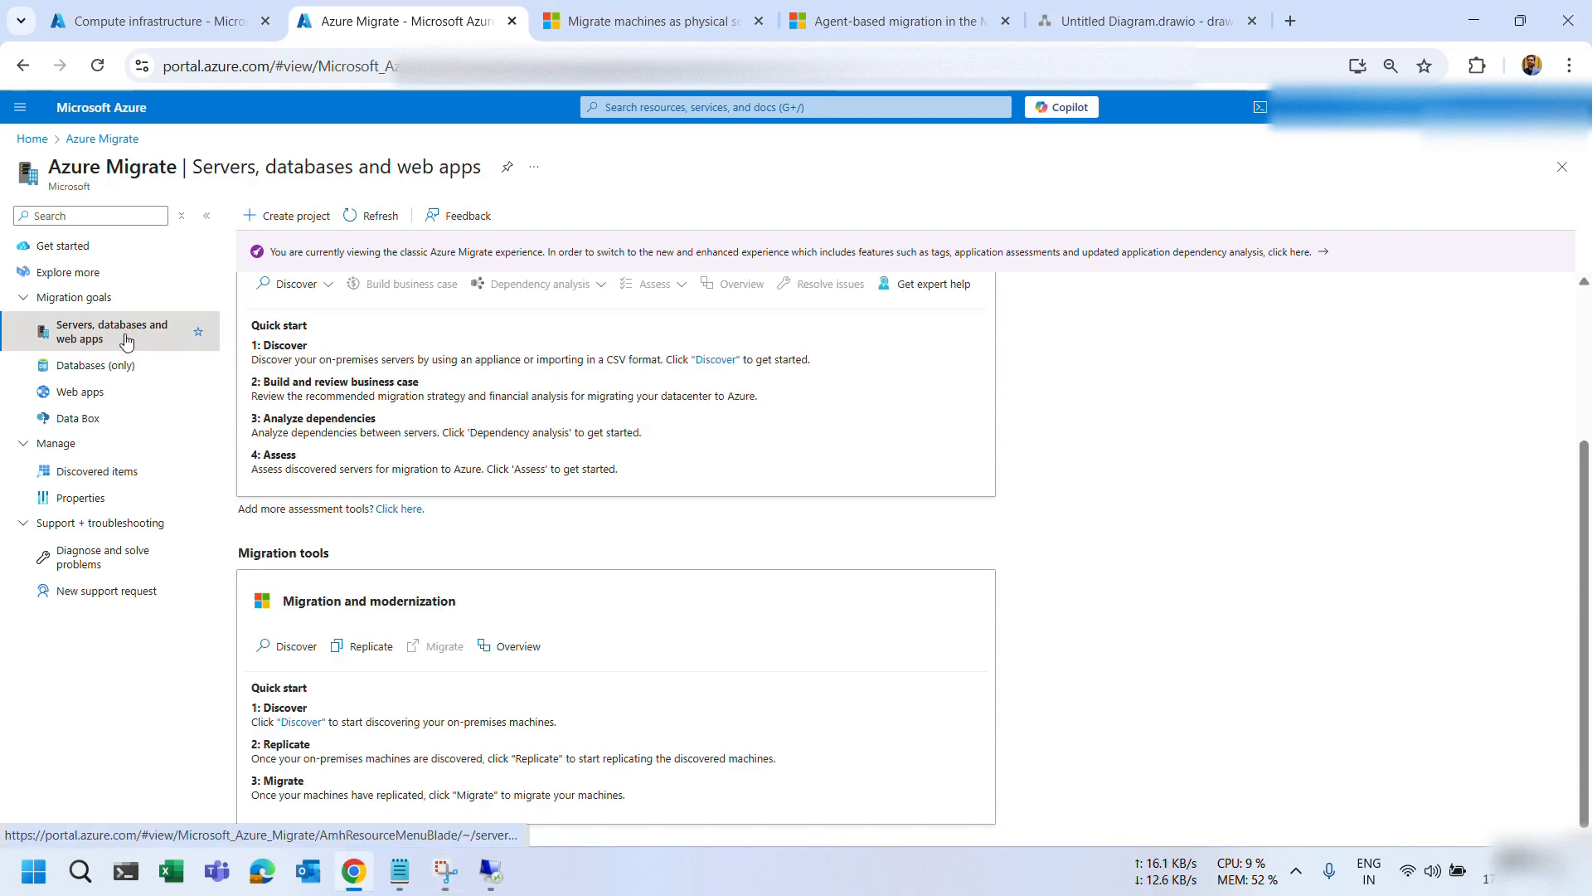
left_click(284, 646)
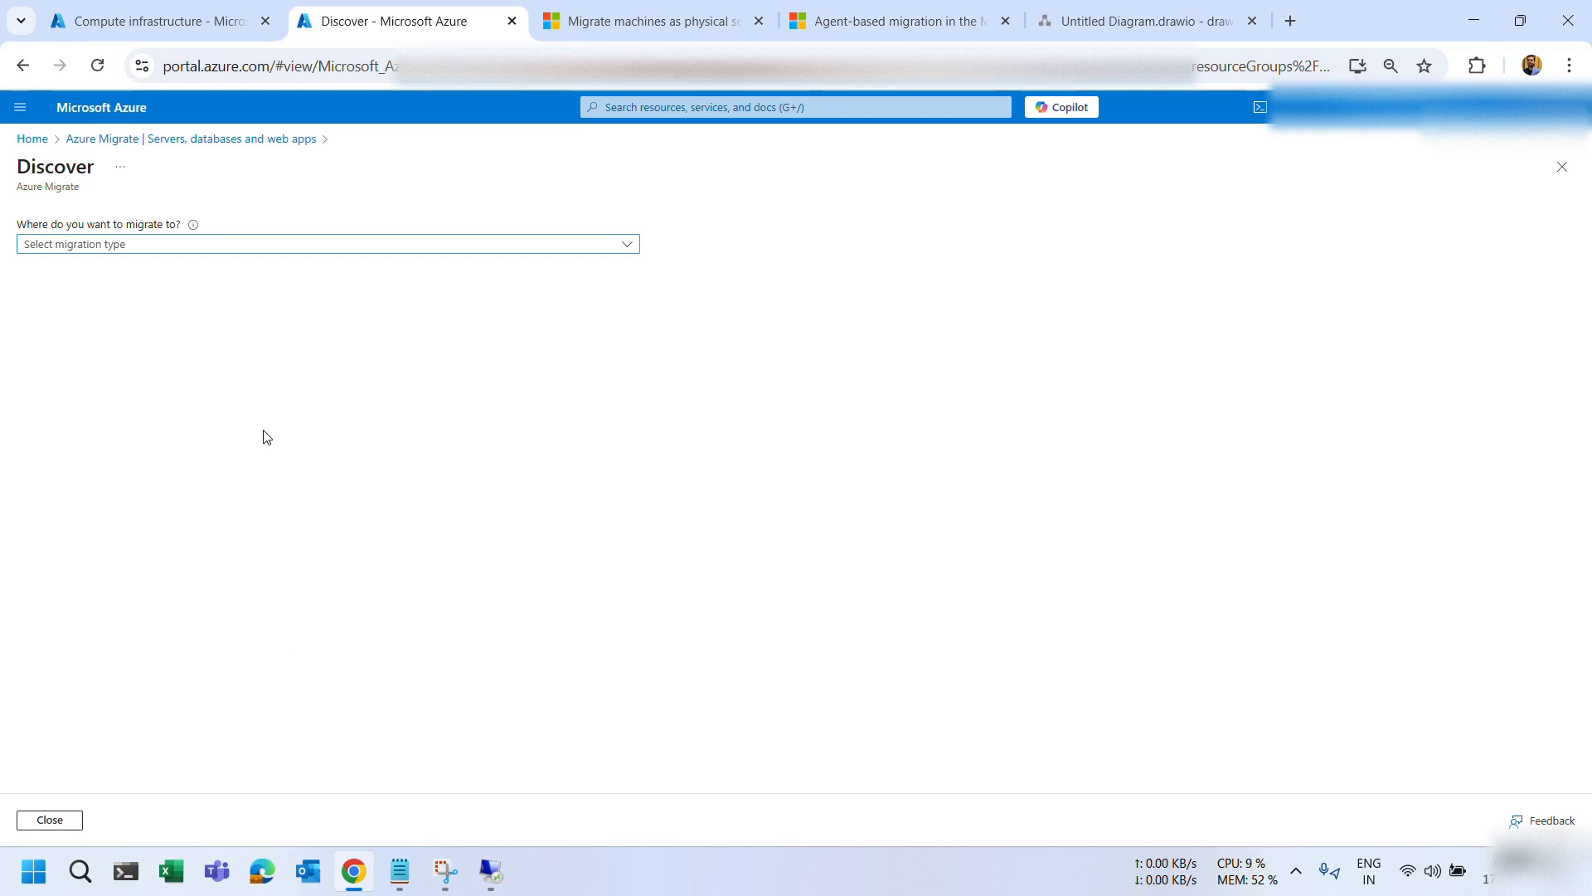
Set Discover to Azure VM, 'Physical or other (AWS, GCP, Xen, etc.)', and the Classic experience.
left_click(85, 249)
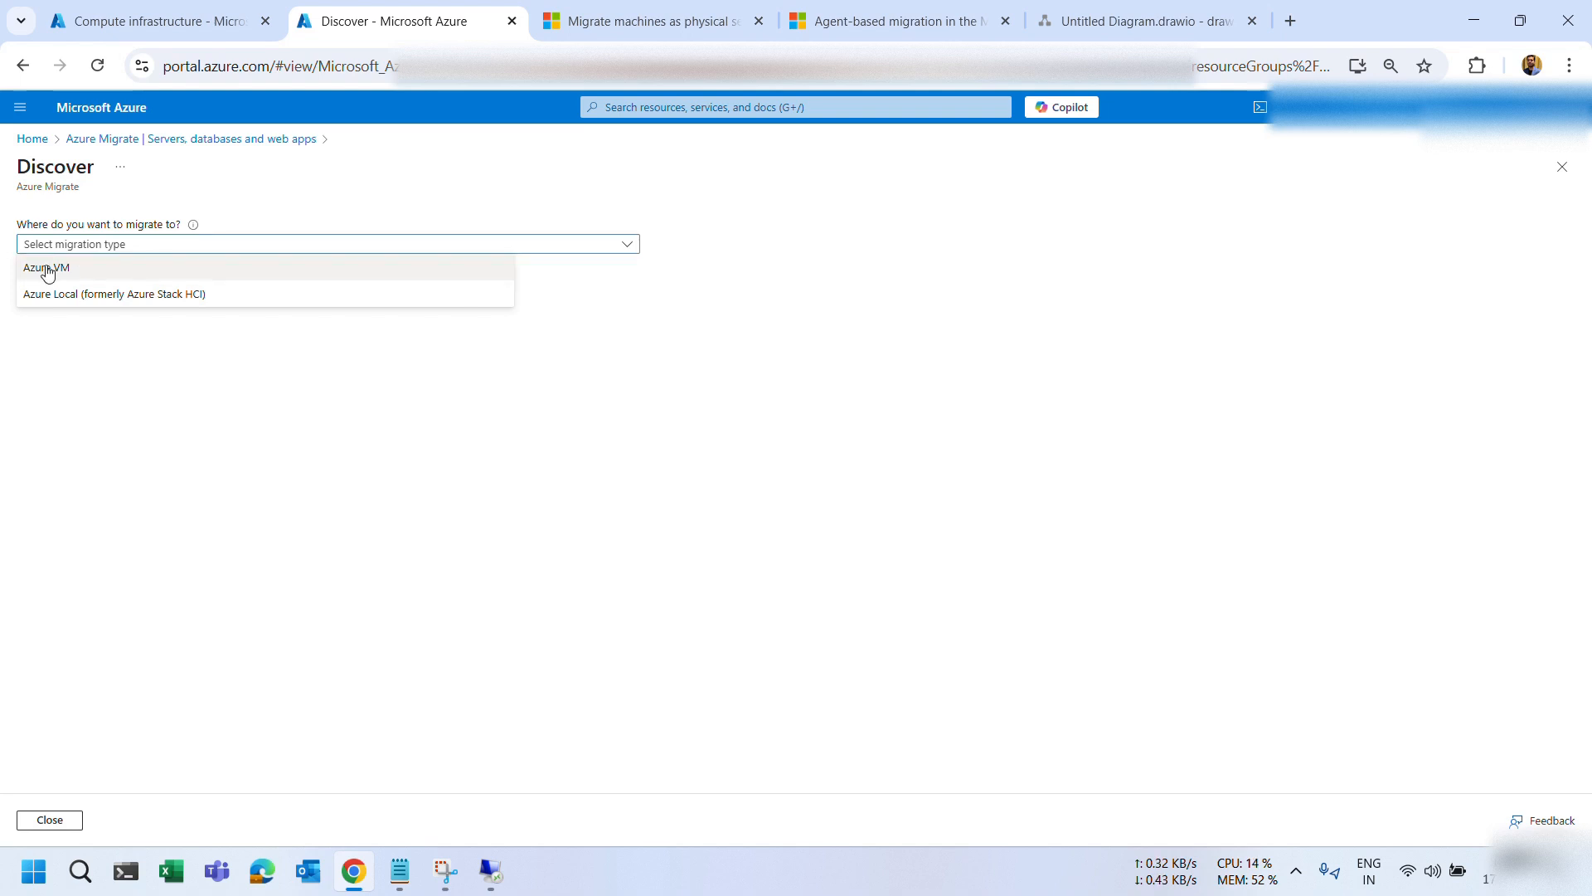
left_click(47, 267)
left_click(47, 298)
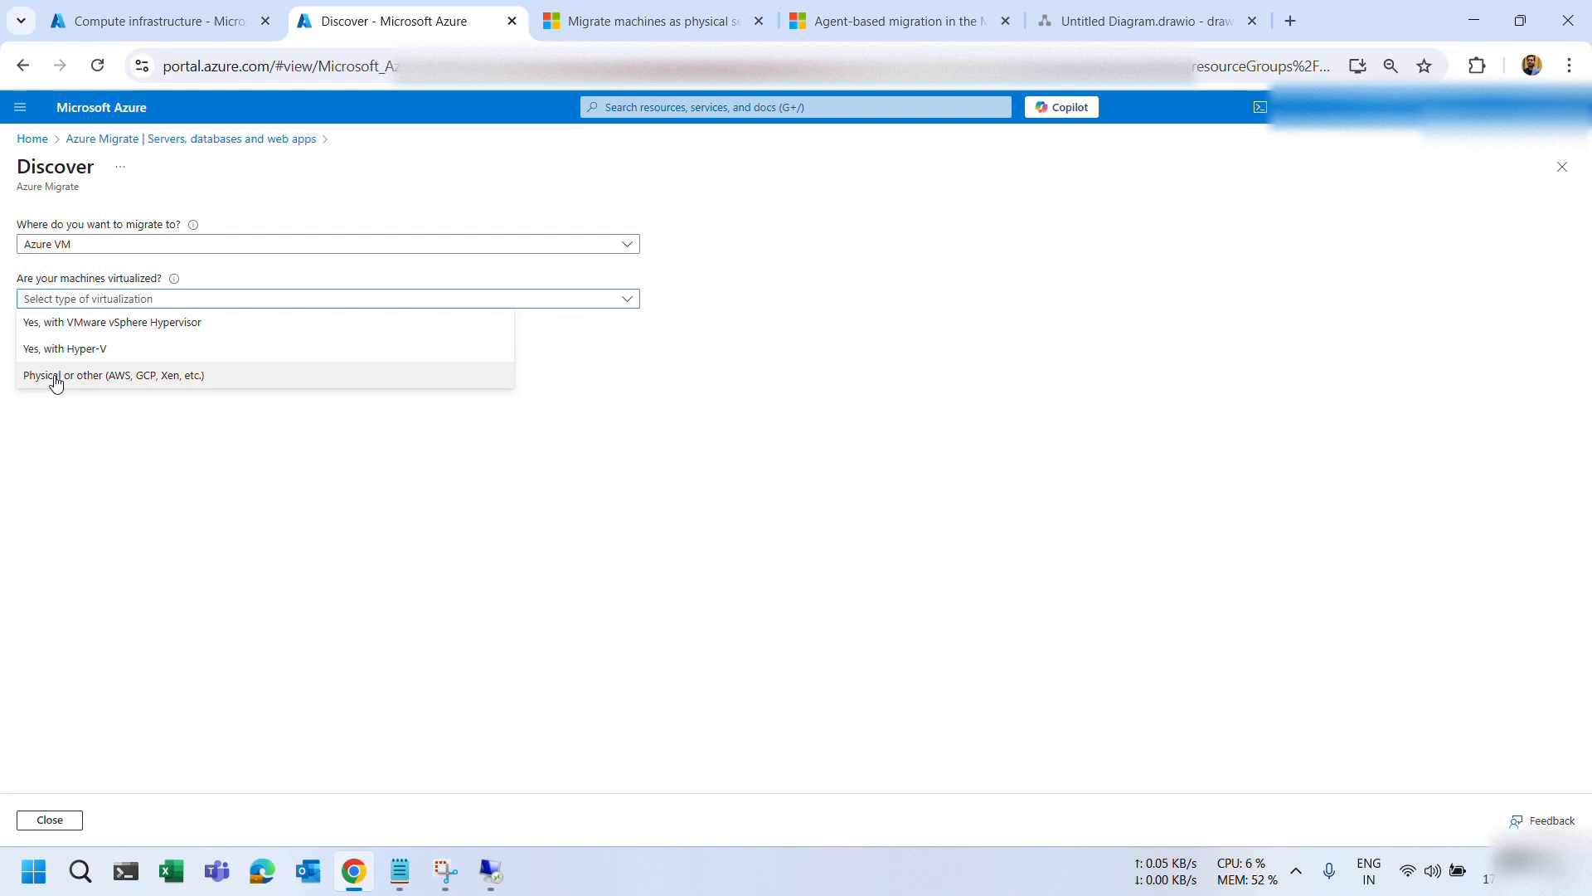
left_click(56, 382)
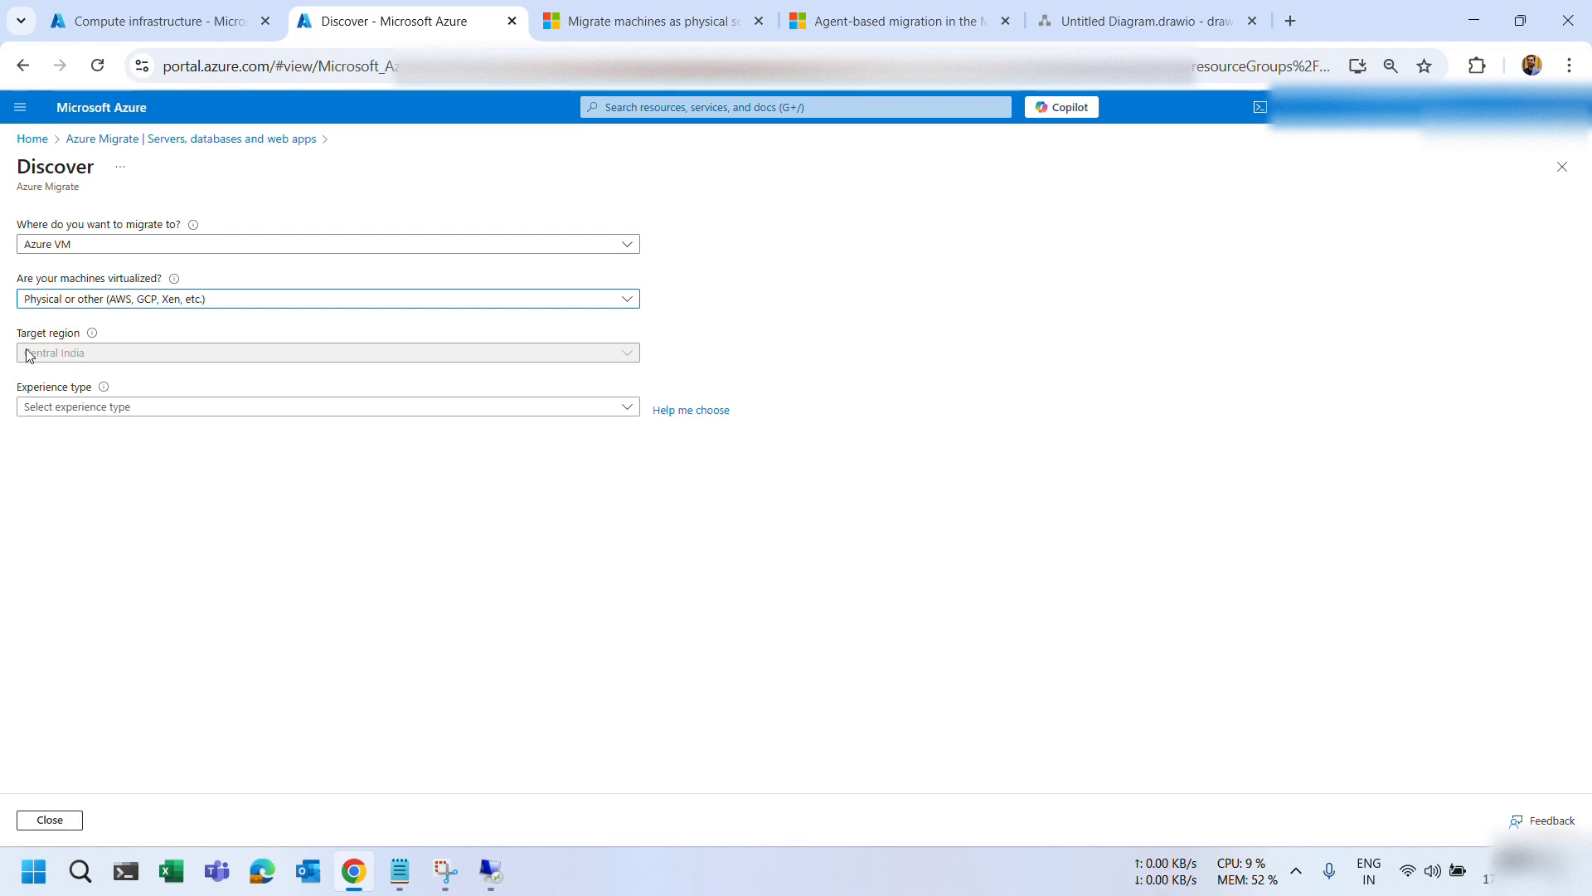
left_click(43, 407)
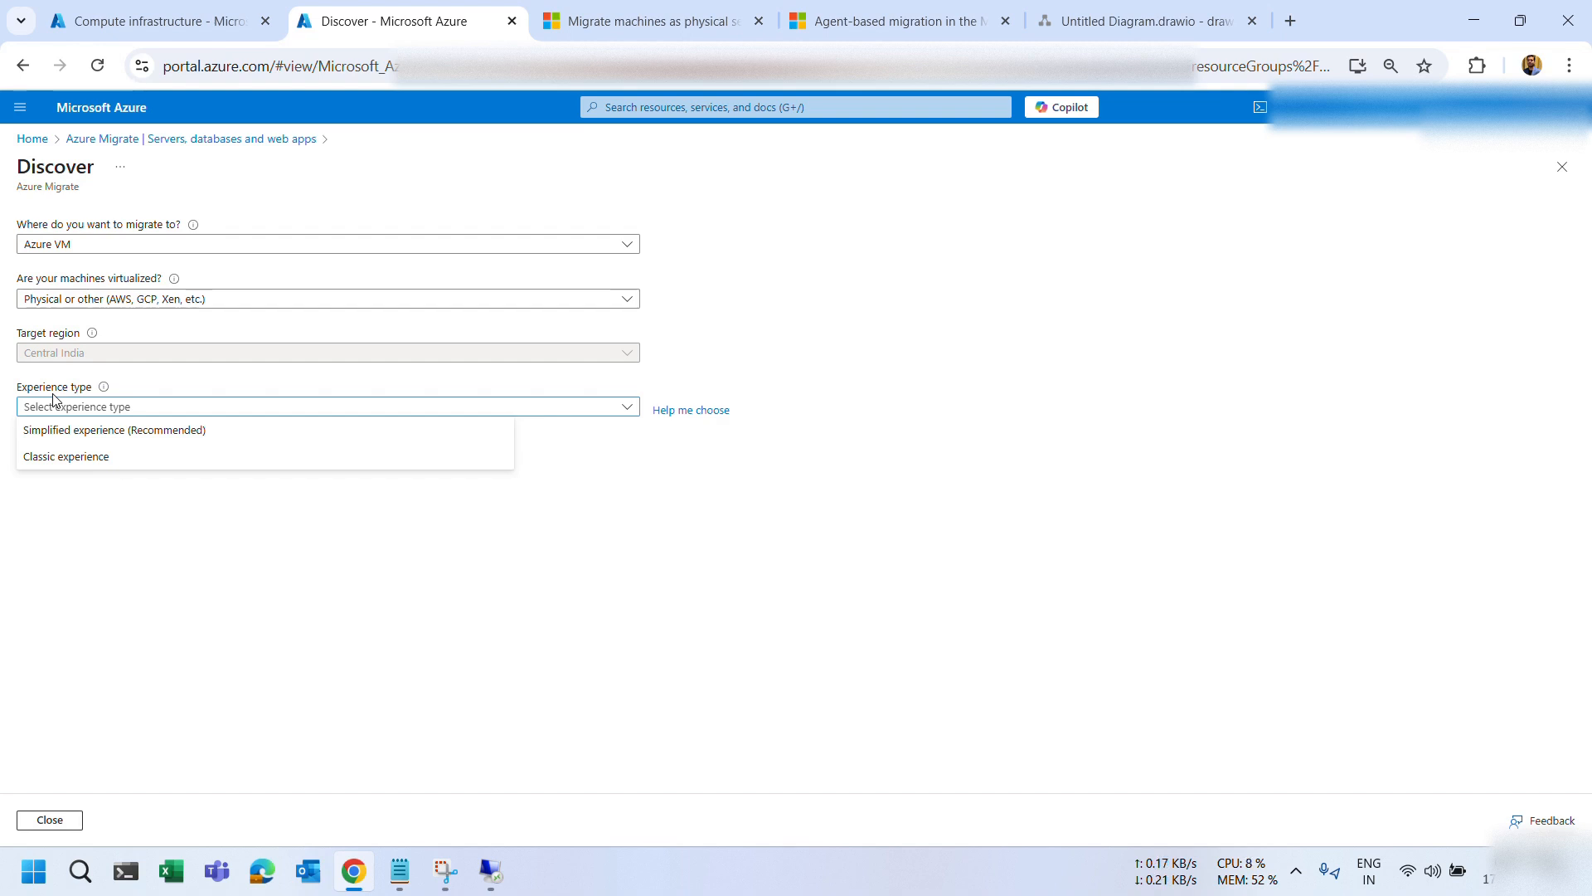
left_click(76, 458)
Check the physical-server migration article, bring up the Snipping Tool, and list the appliance installation choices.
left_click(605, 10)
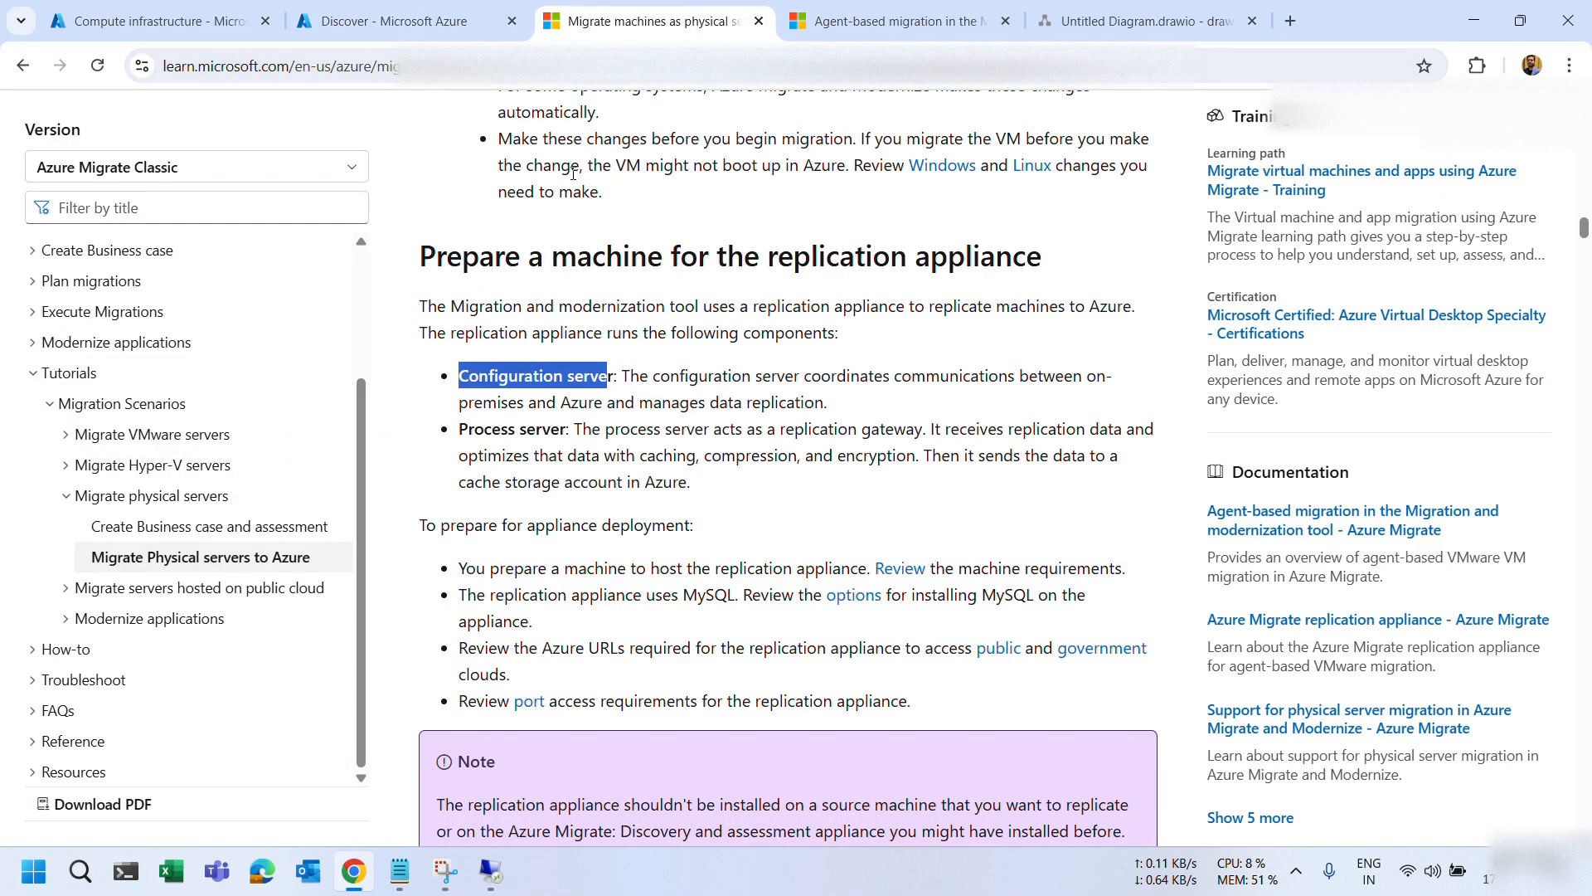
left_click(433, 23)
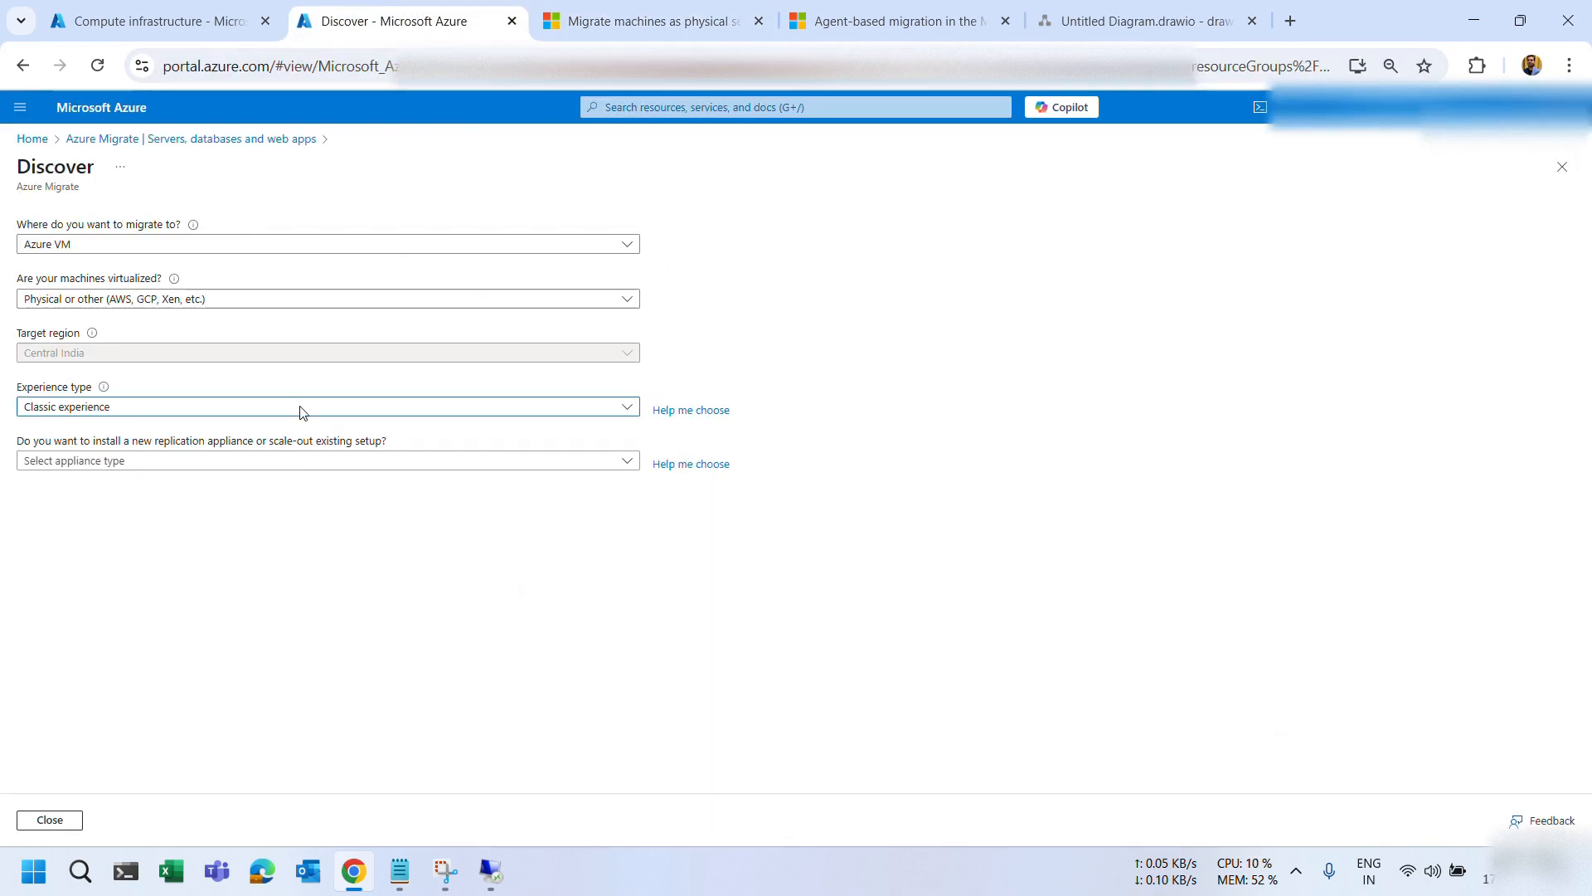
left_click(446, 871)
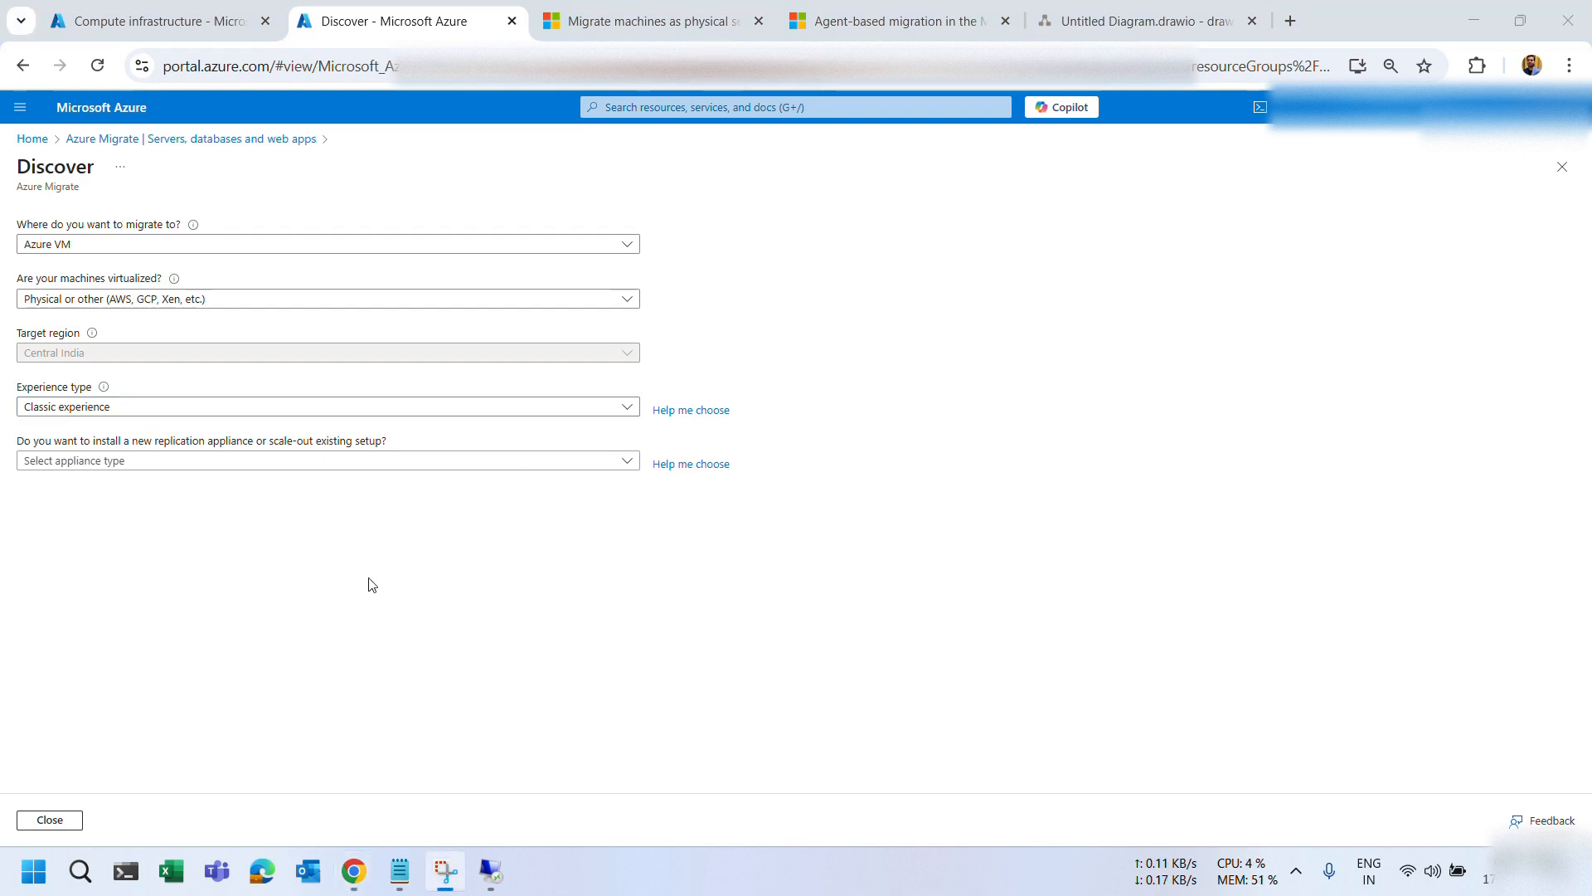
left_click(83, 463)
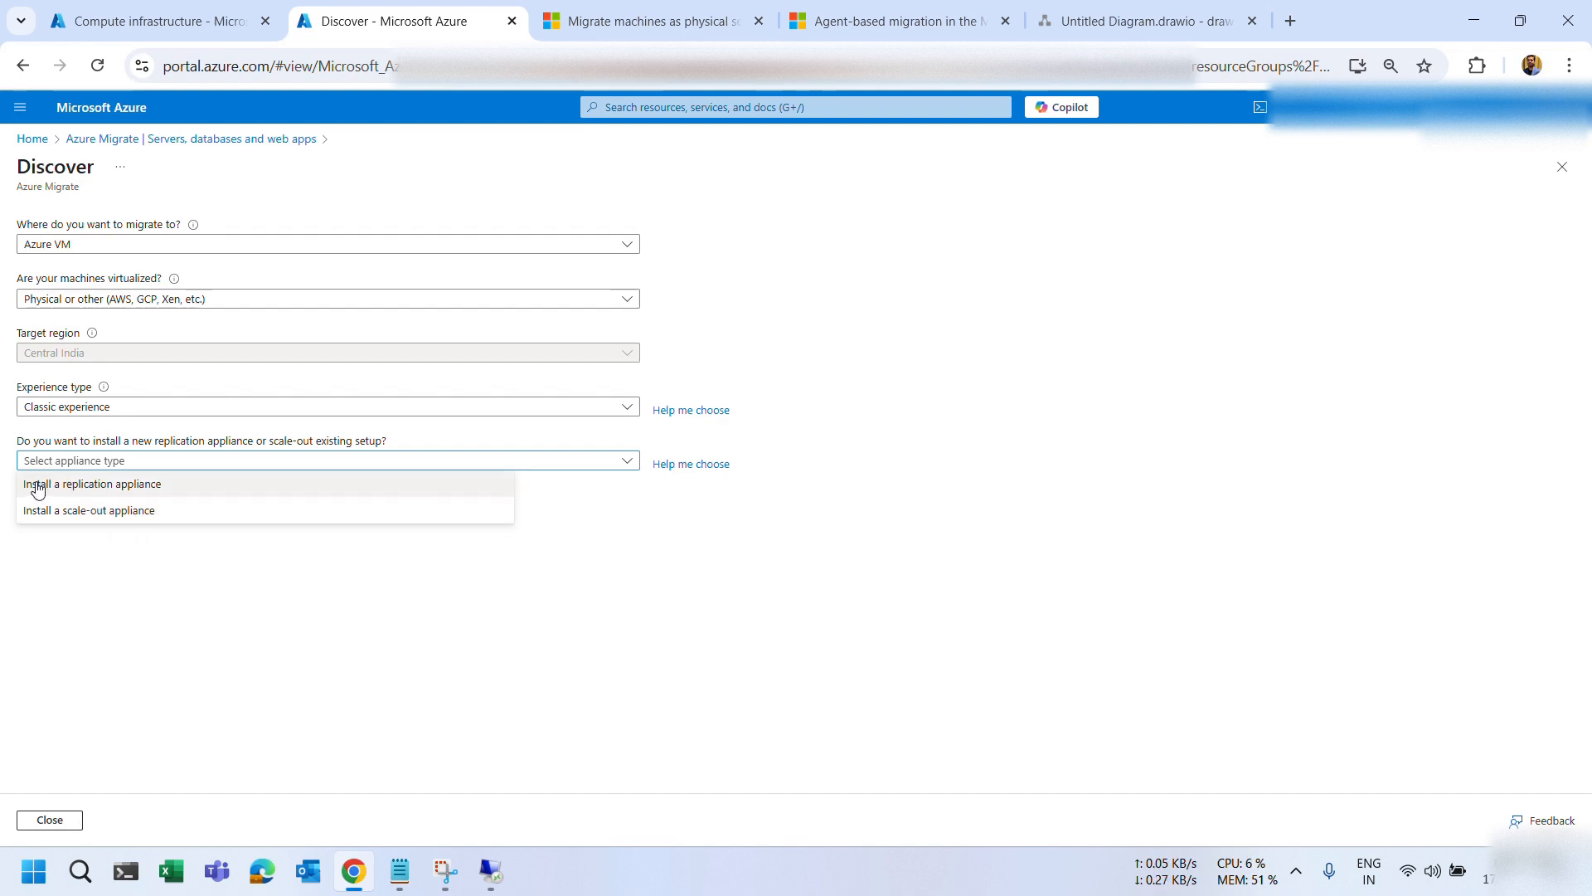
Choose 'Install a replication appliance', review its setup steps, and return to the migration article.
left_click(91, 486)
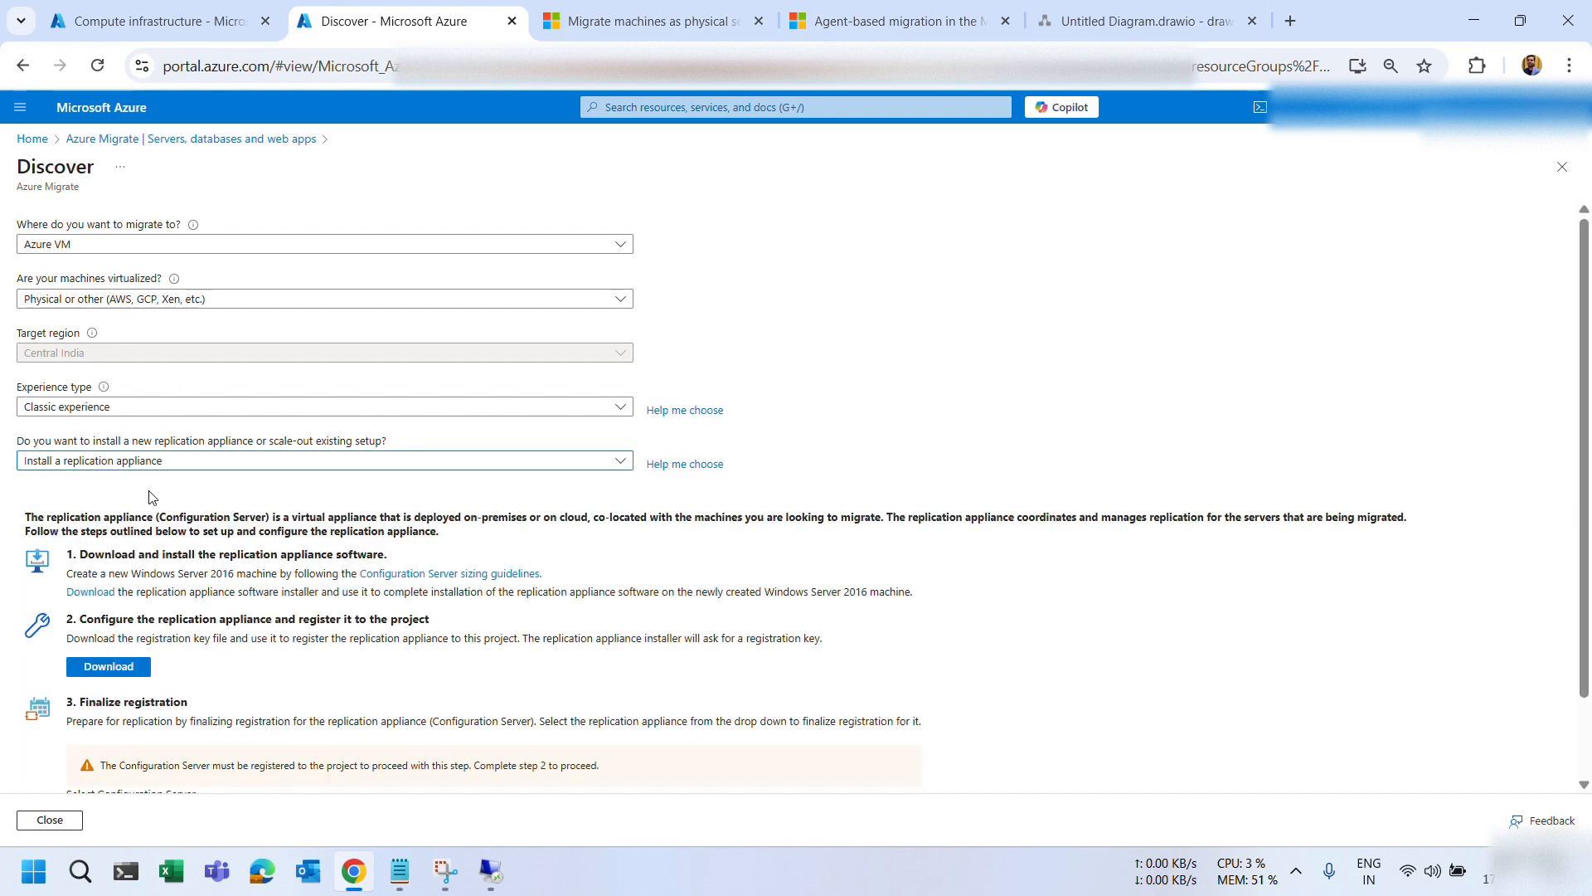
scroll(197, 496, "down", 1)
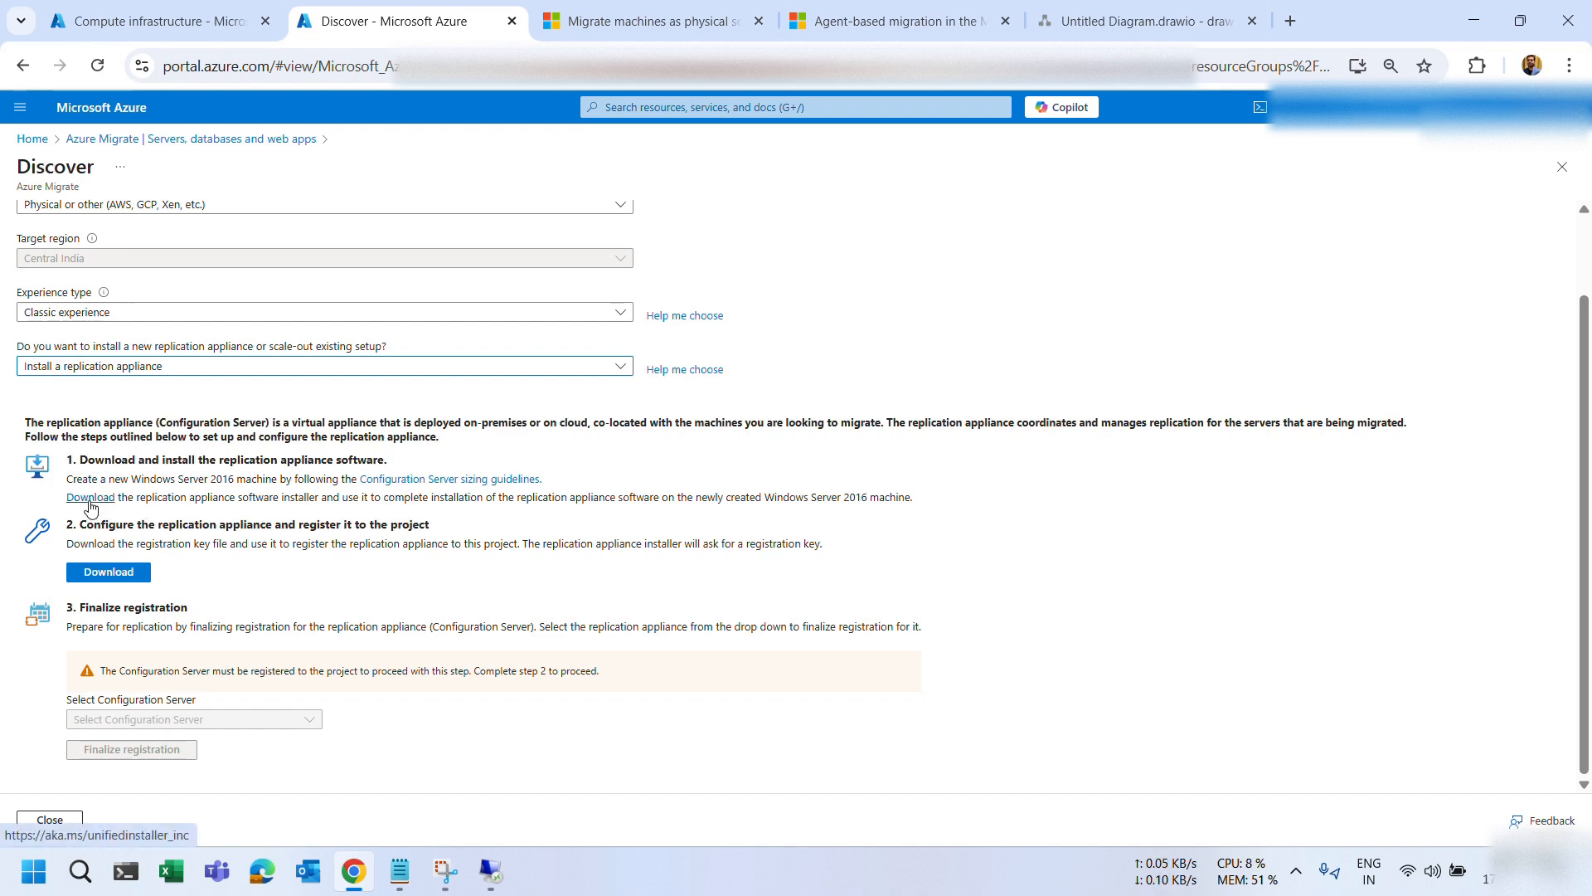
left_click(676, 27)
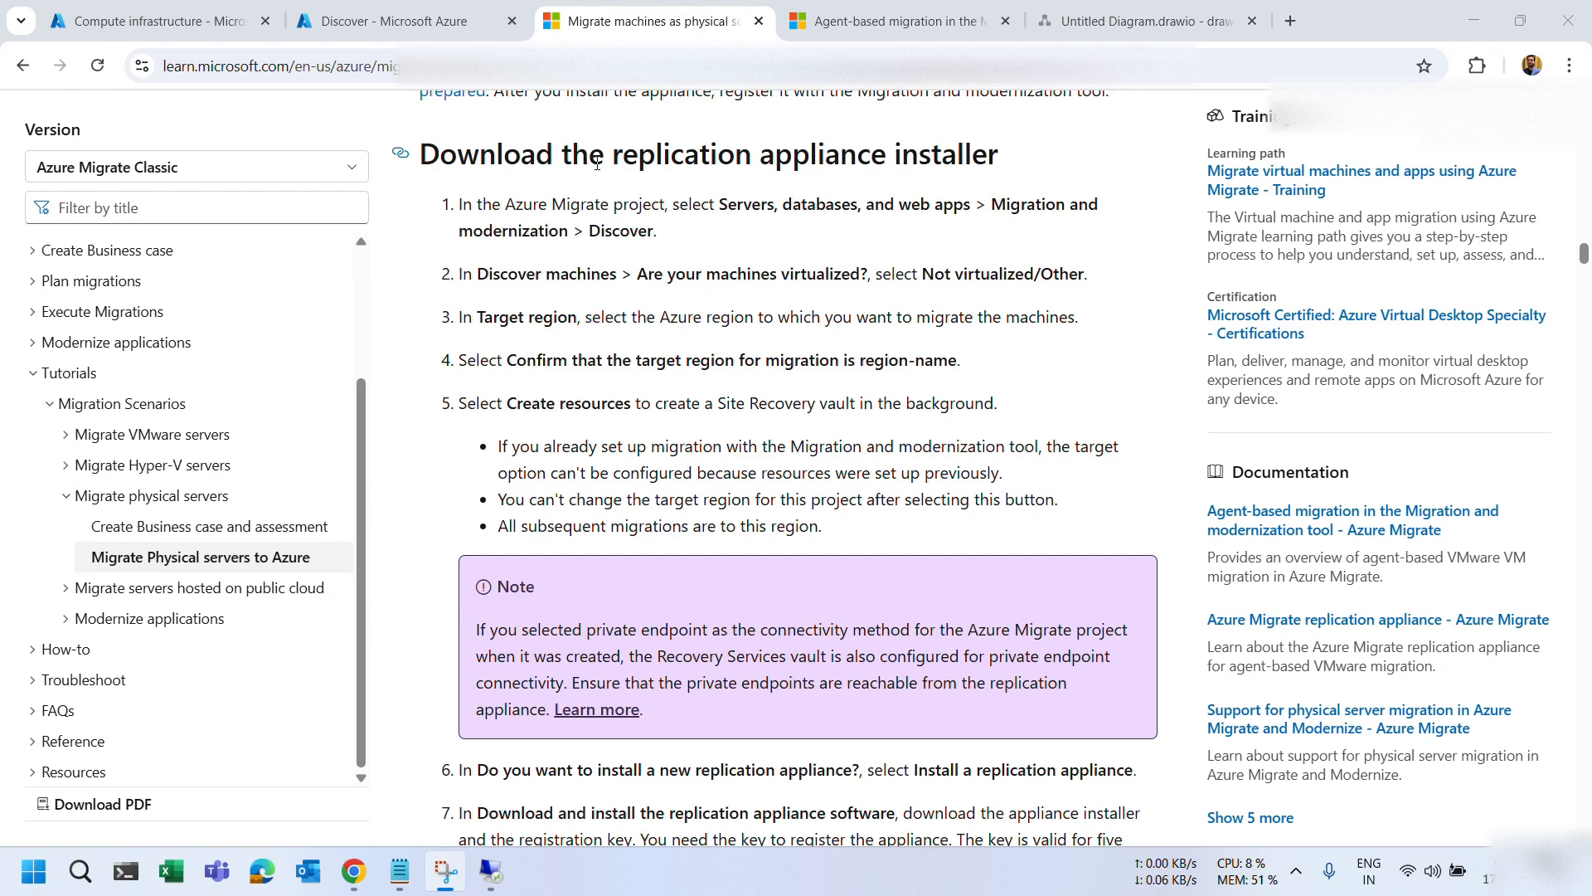
Skim the Learn article's installer section, then go back to the 'Discover - Microsoft Azure' tab.
scroll(610, 319, "down", 5)
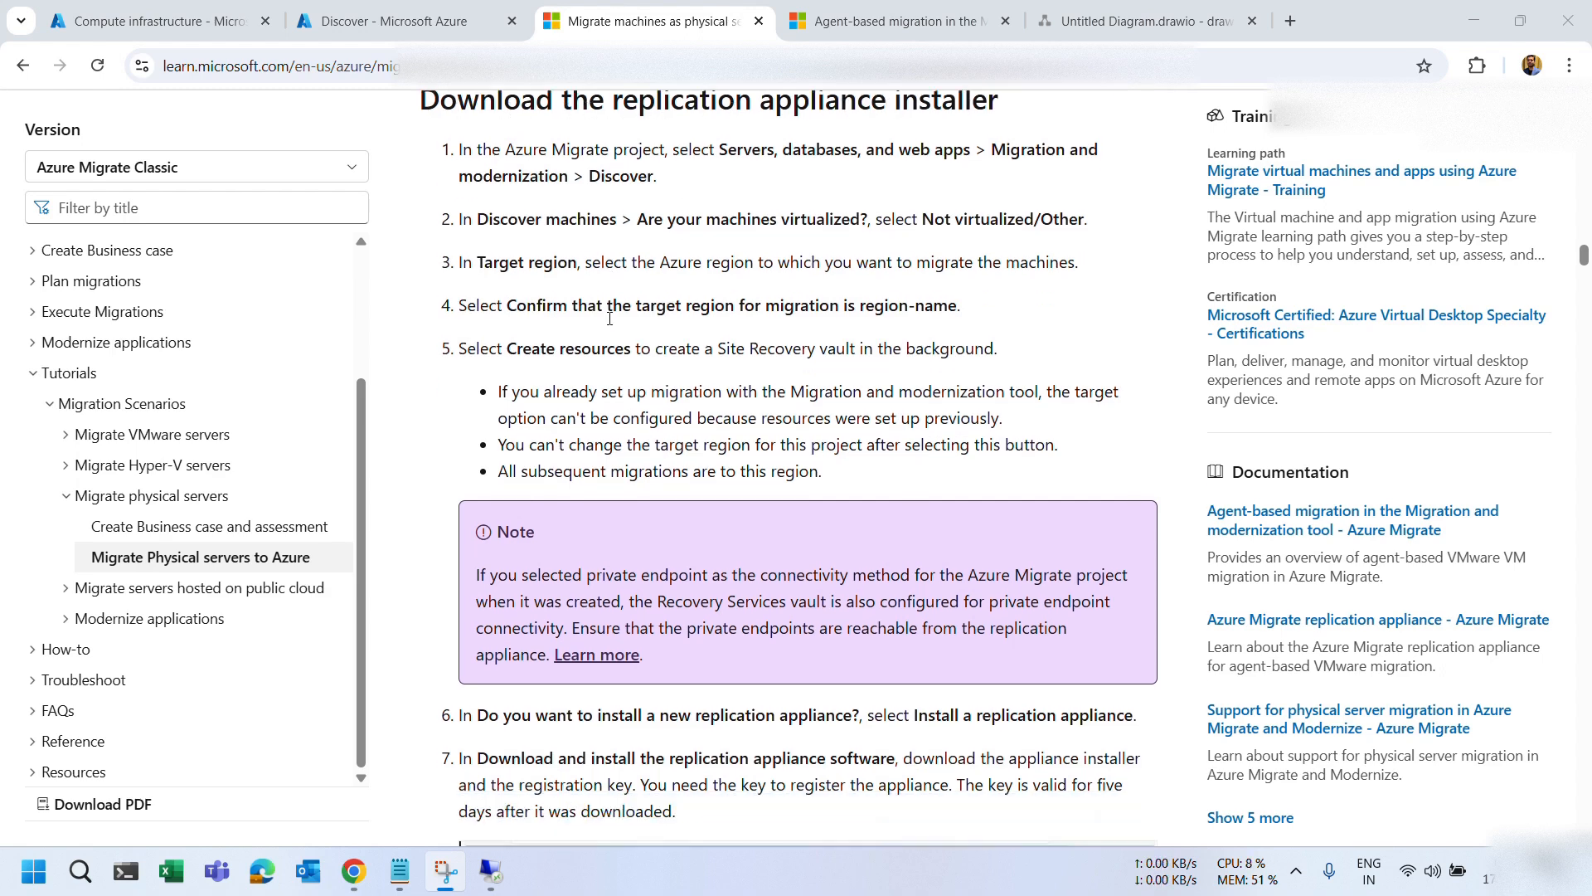
scroll(609, 318, "down", 6)
scroll(664, 320, "up", 2)
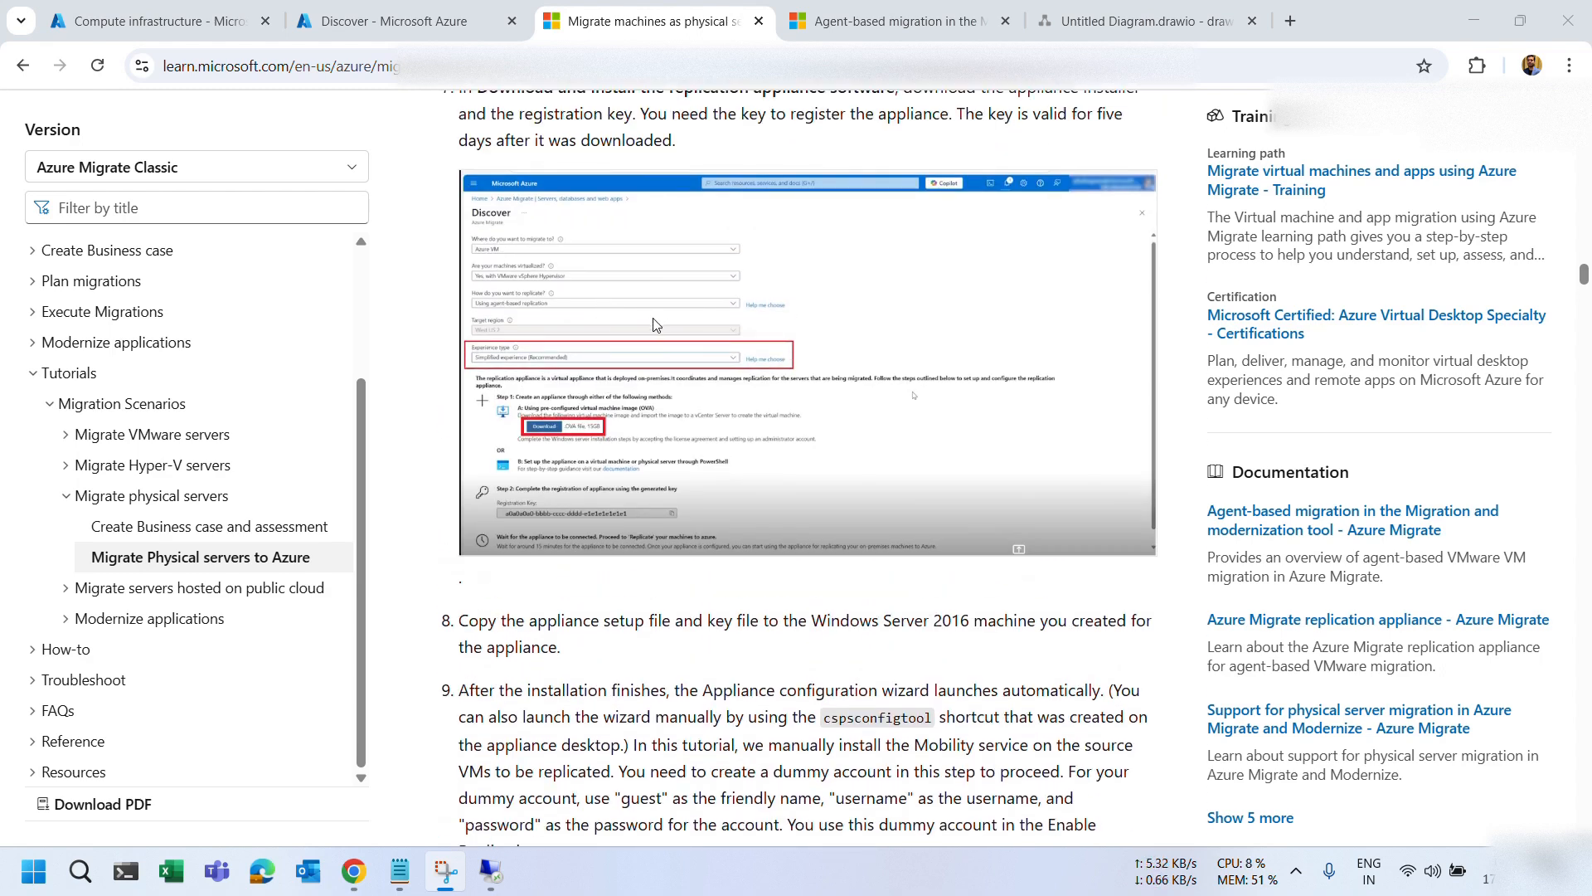
scroll(652, 323, "down", 10)
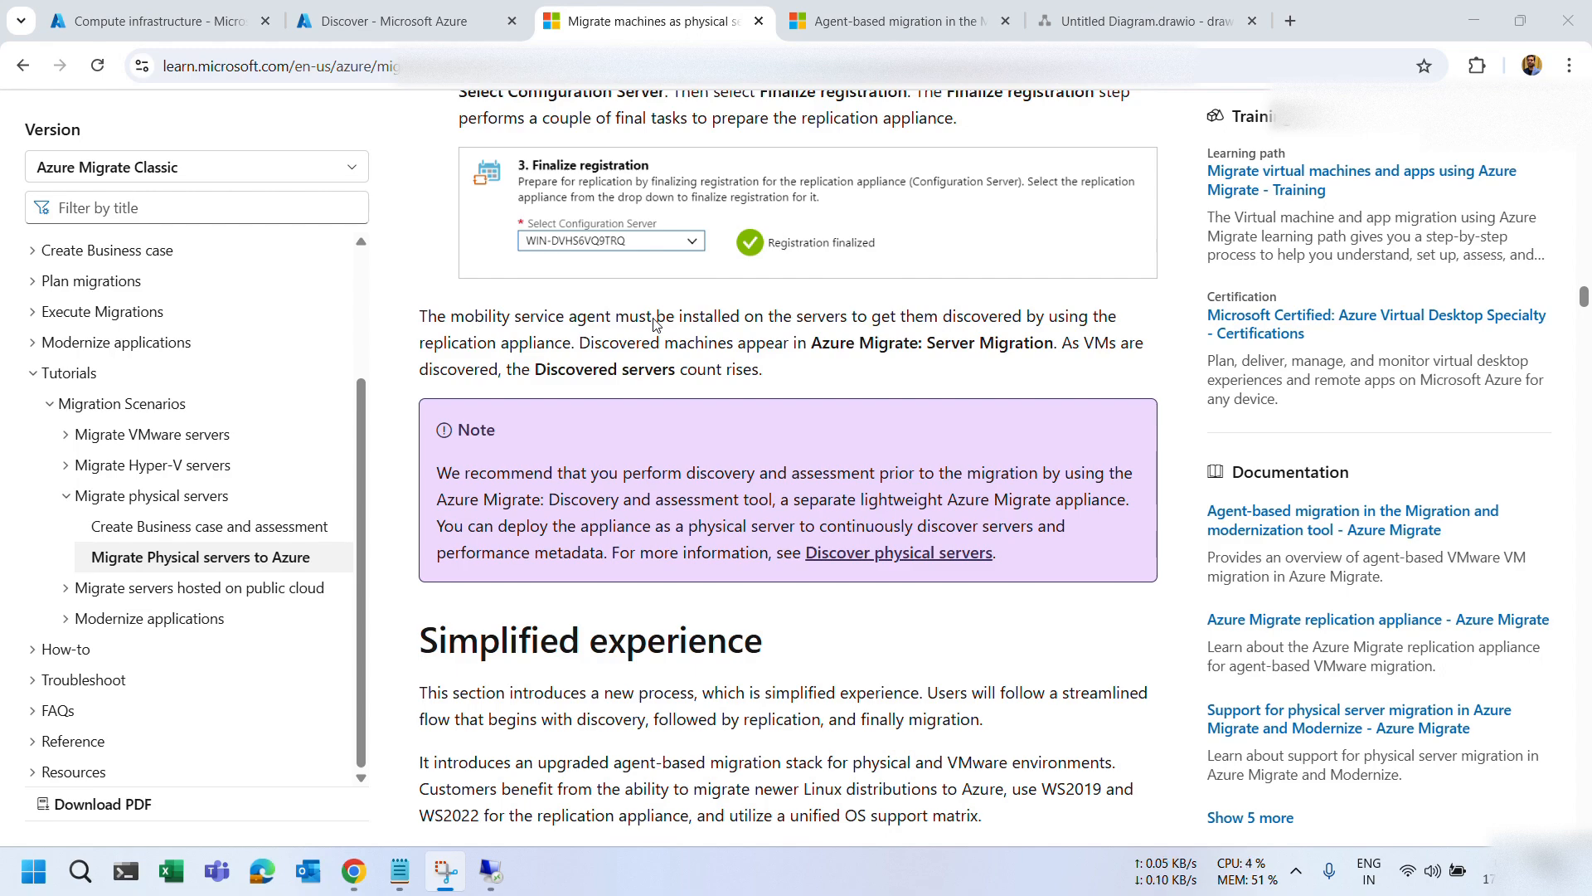
scroll(653, 323, "down", 17)
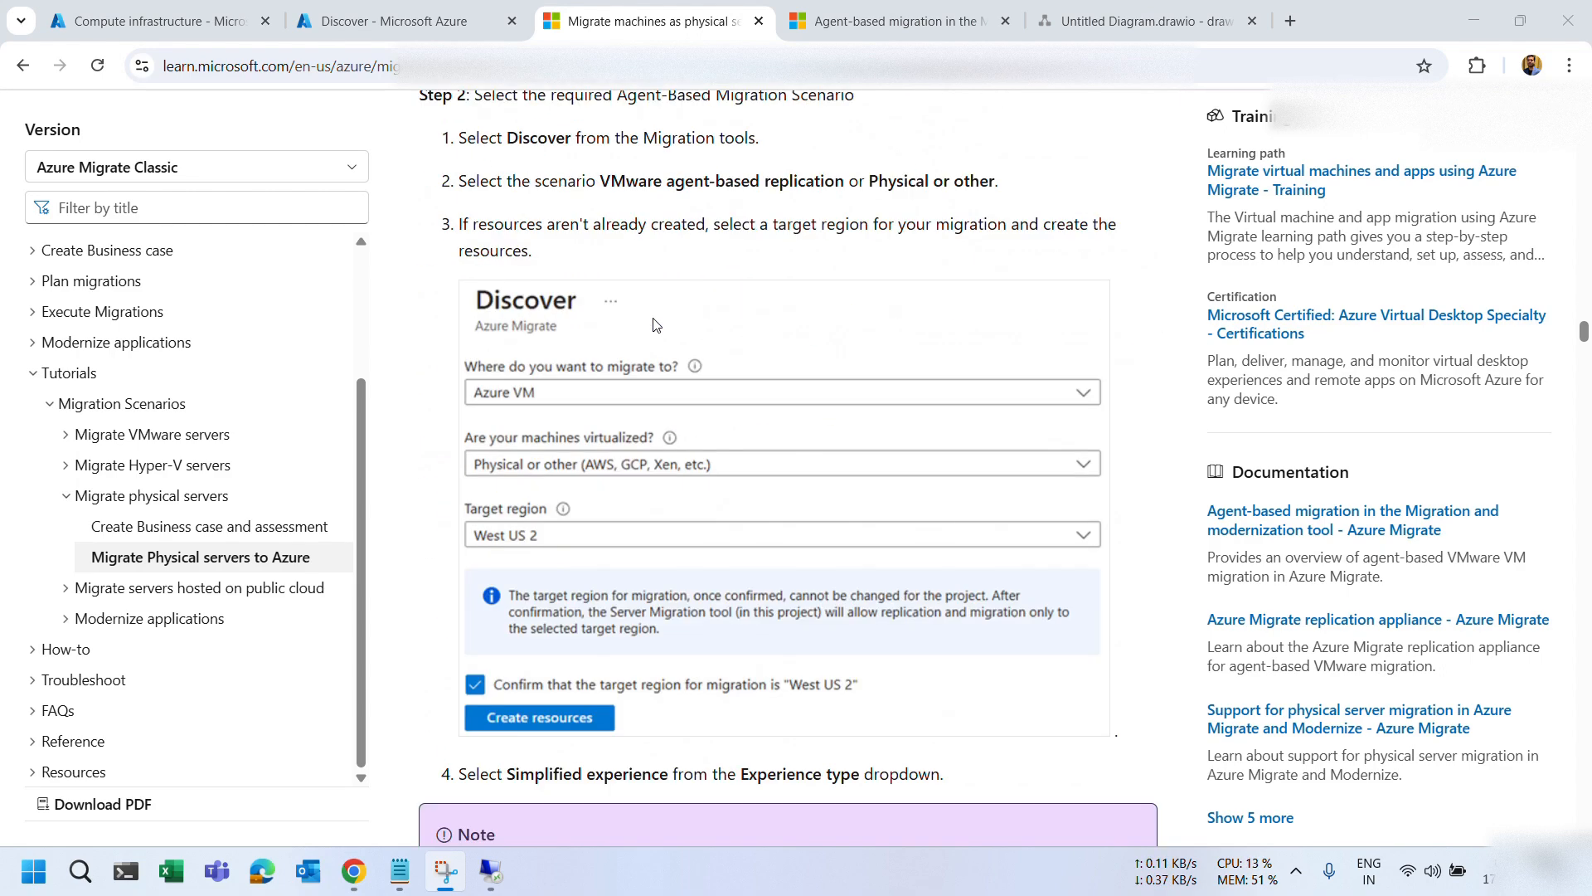
scroll(653, 324, "up", 12)
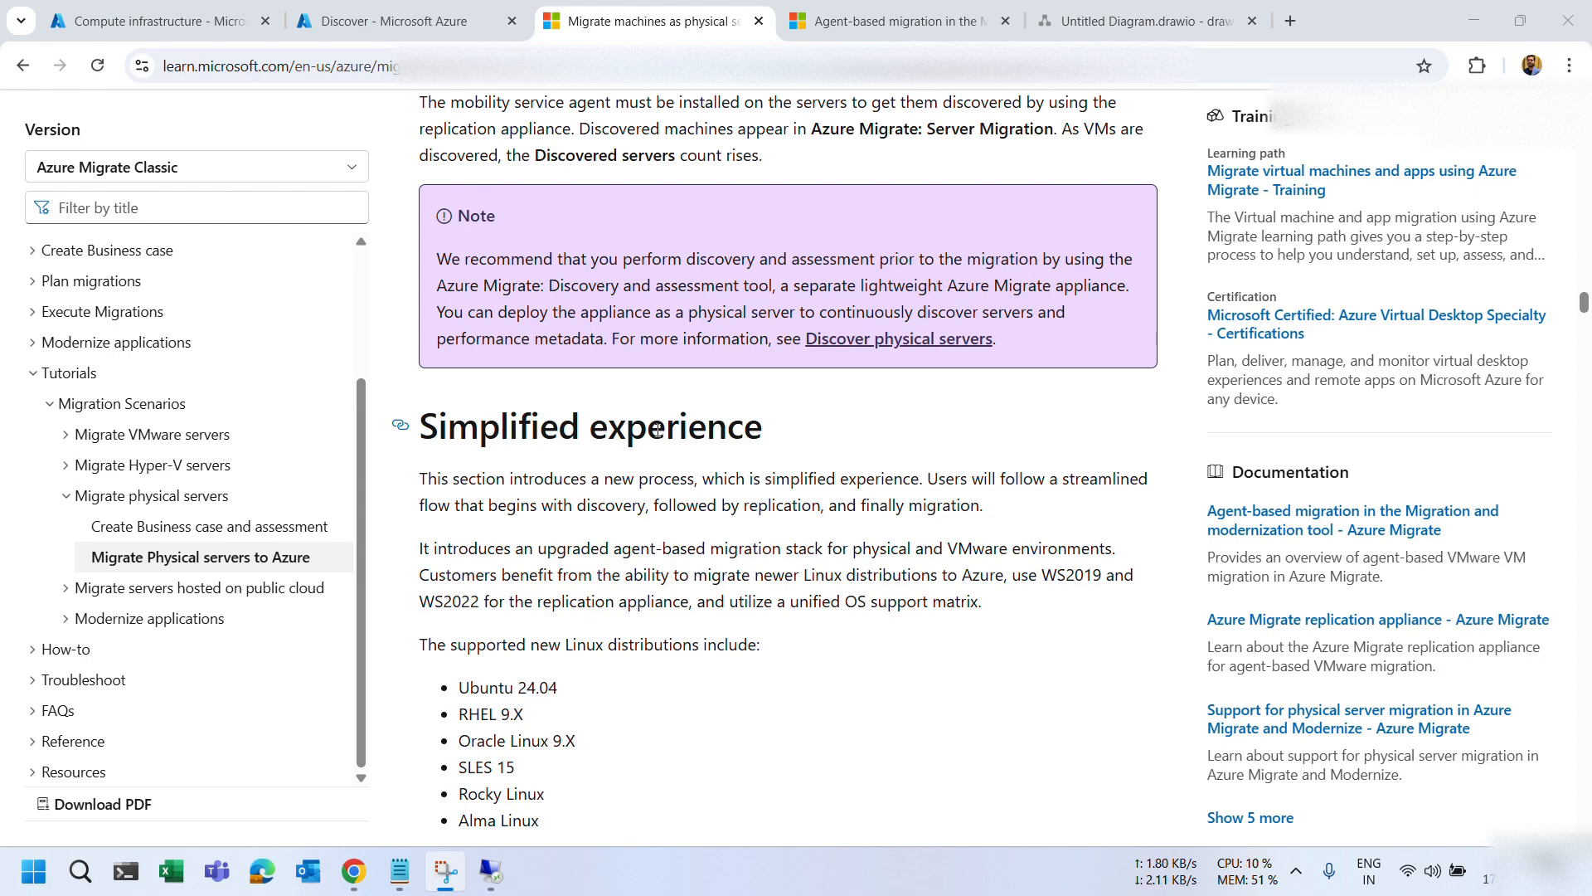
scroll(658, 430, "down", 20)
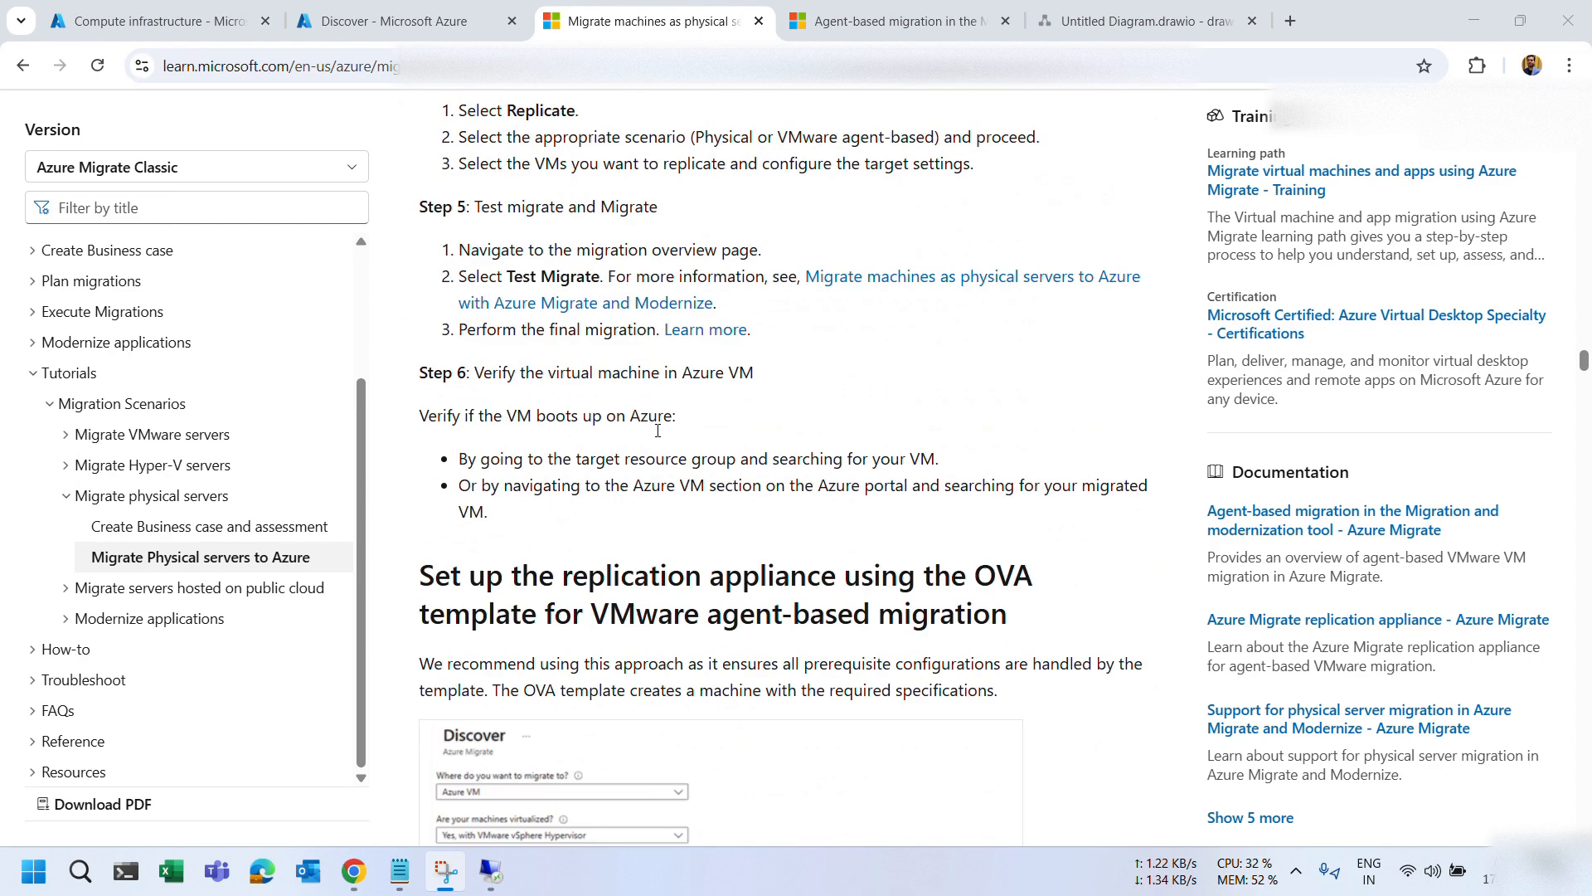
scroll(658, 430, "down", 10)
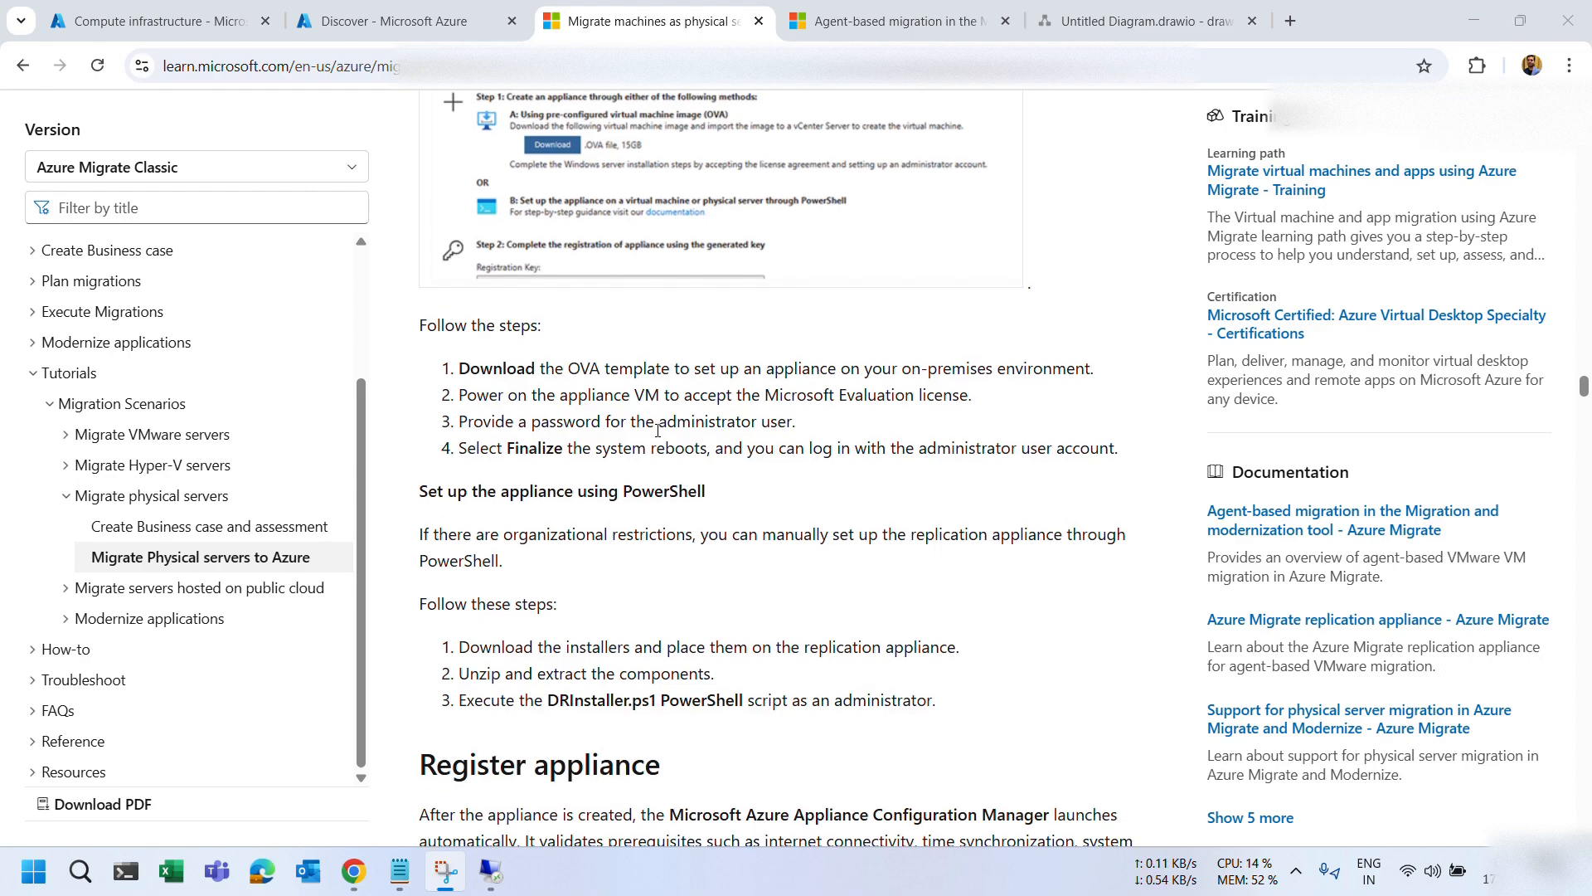
scroll(657, 429, "up", 20)
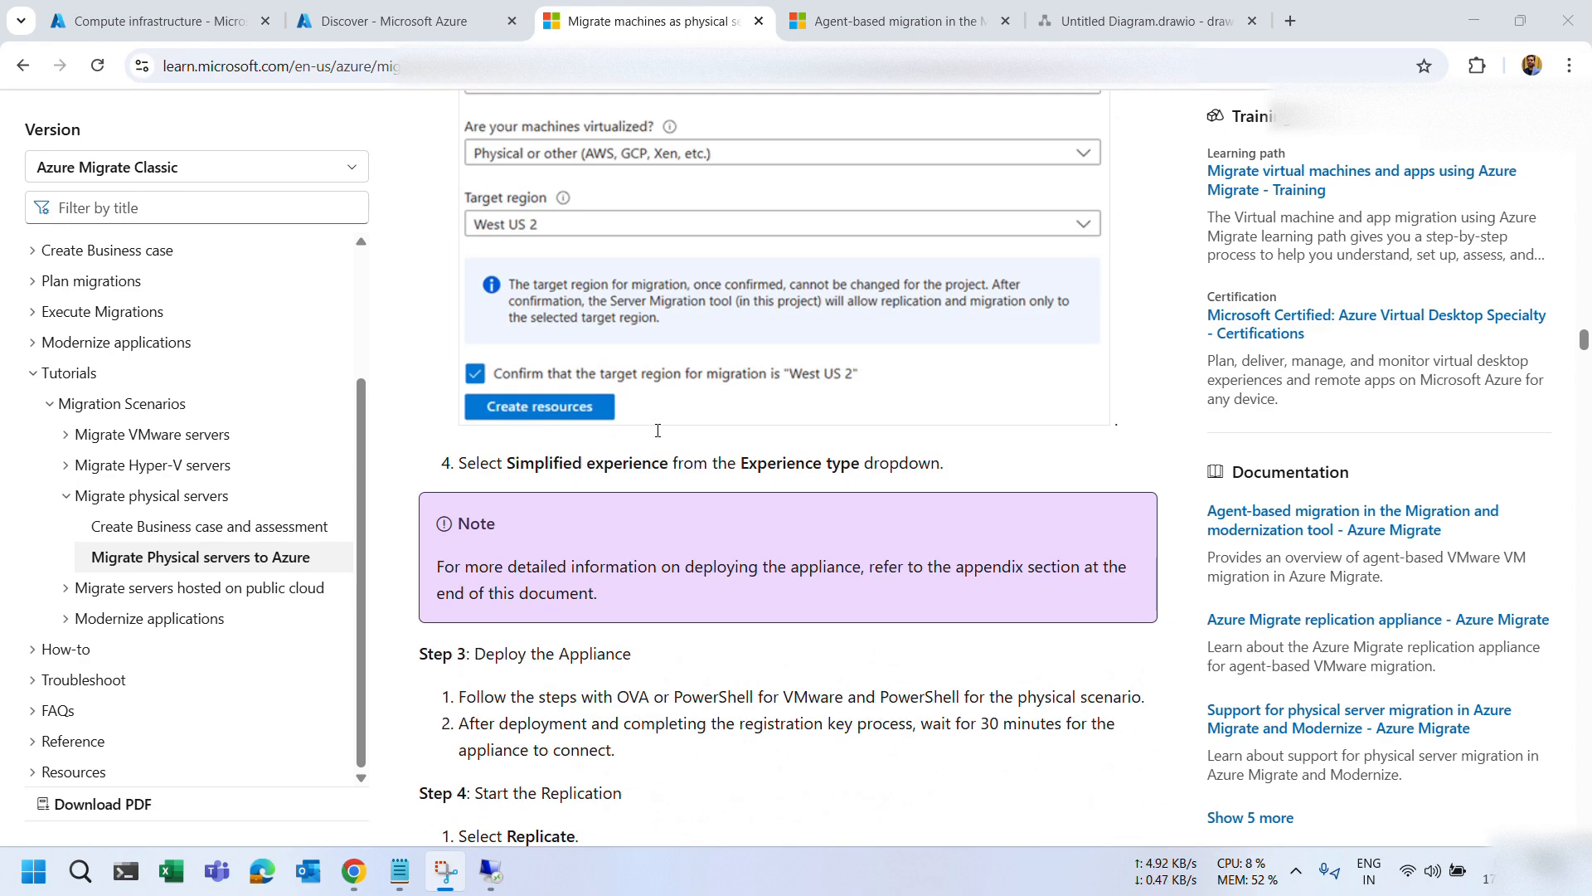
scroll(657, 430, "up", 2)
scroll(658, 430, "down", 6)
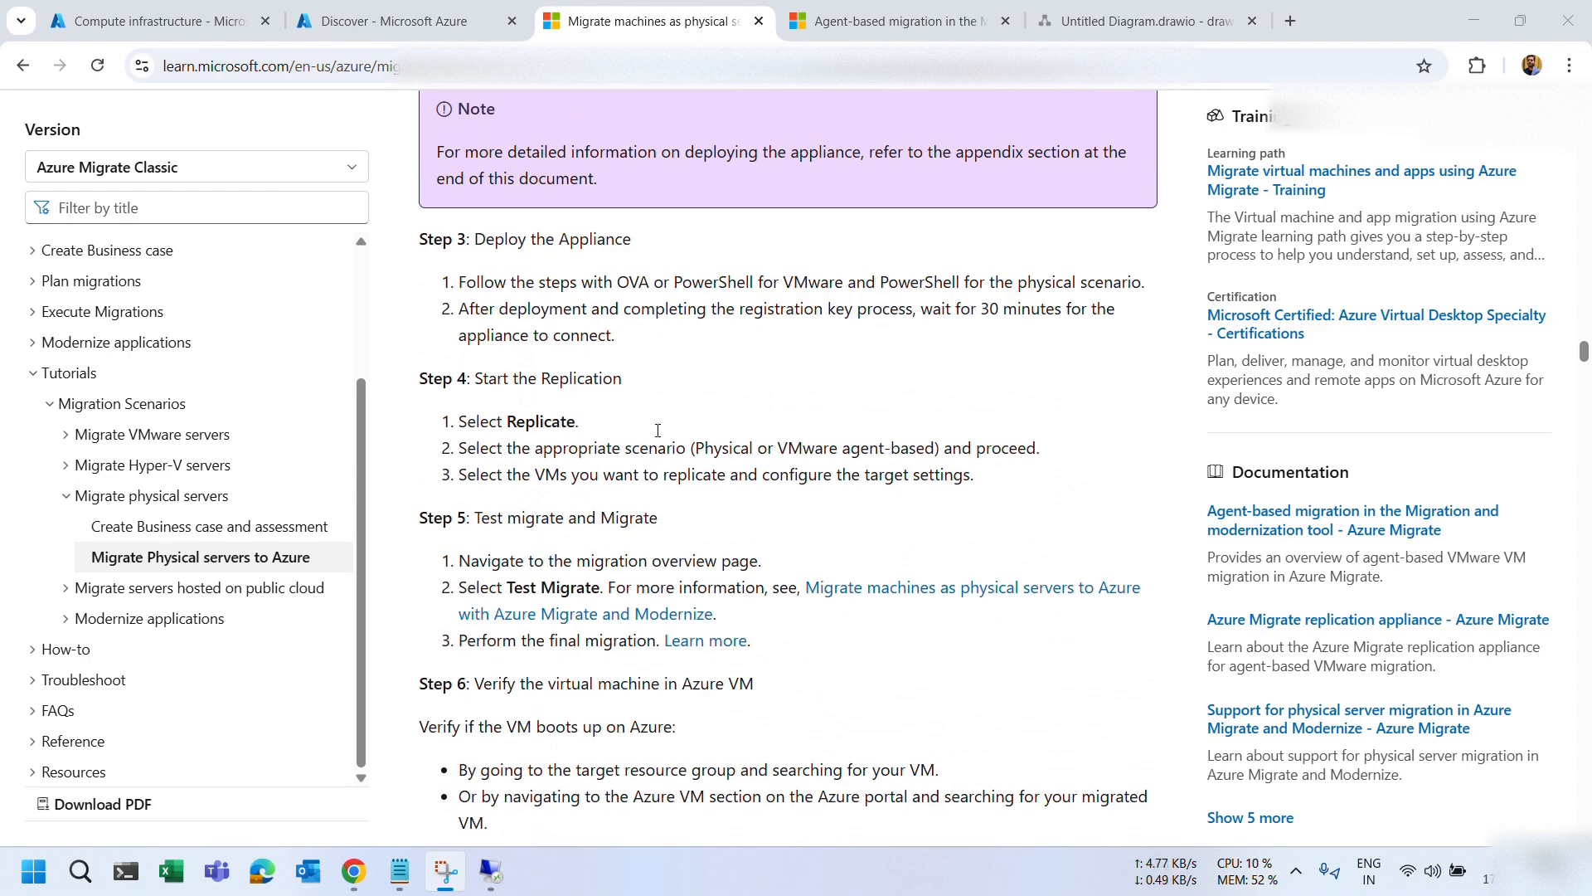
scroll(658, 430, "down", 15)
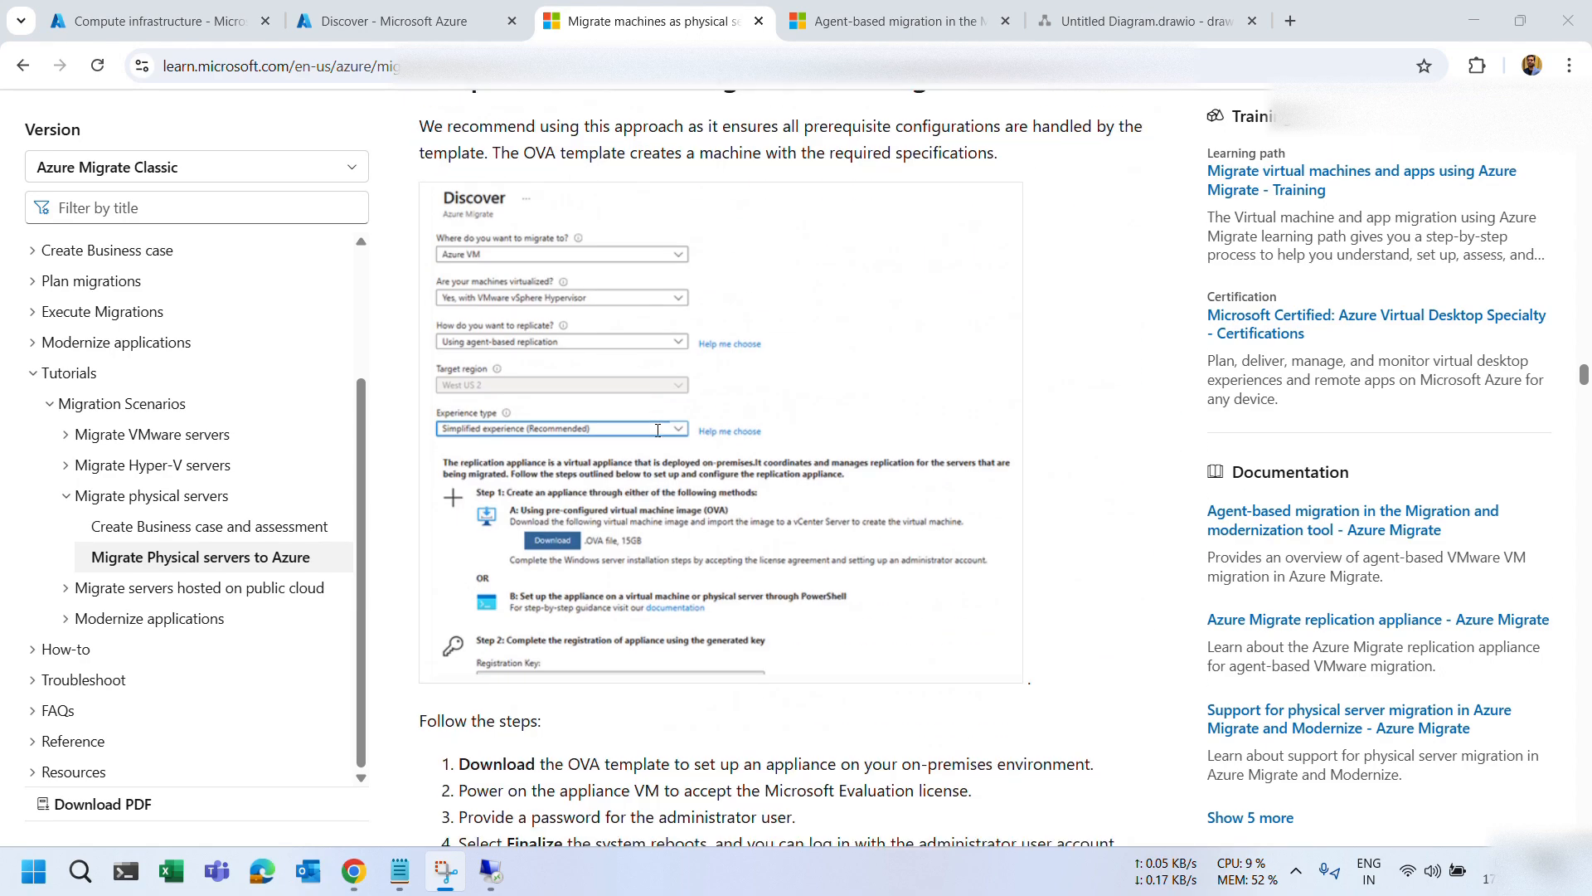
scroll(658, 429, "up", 5)
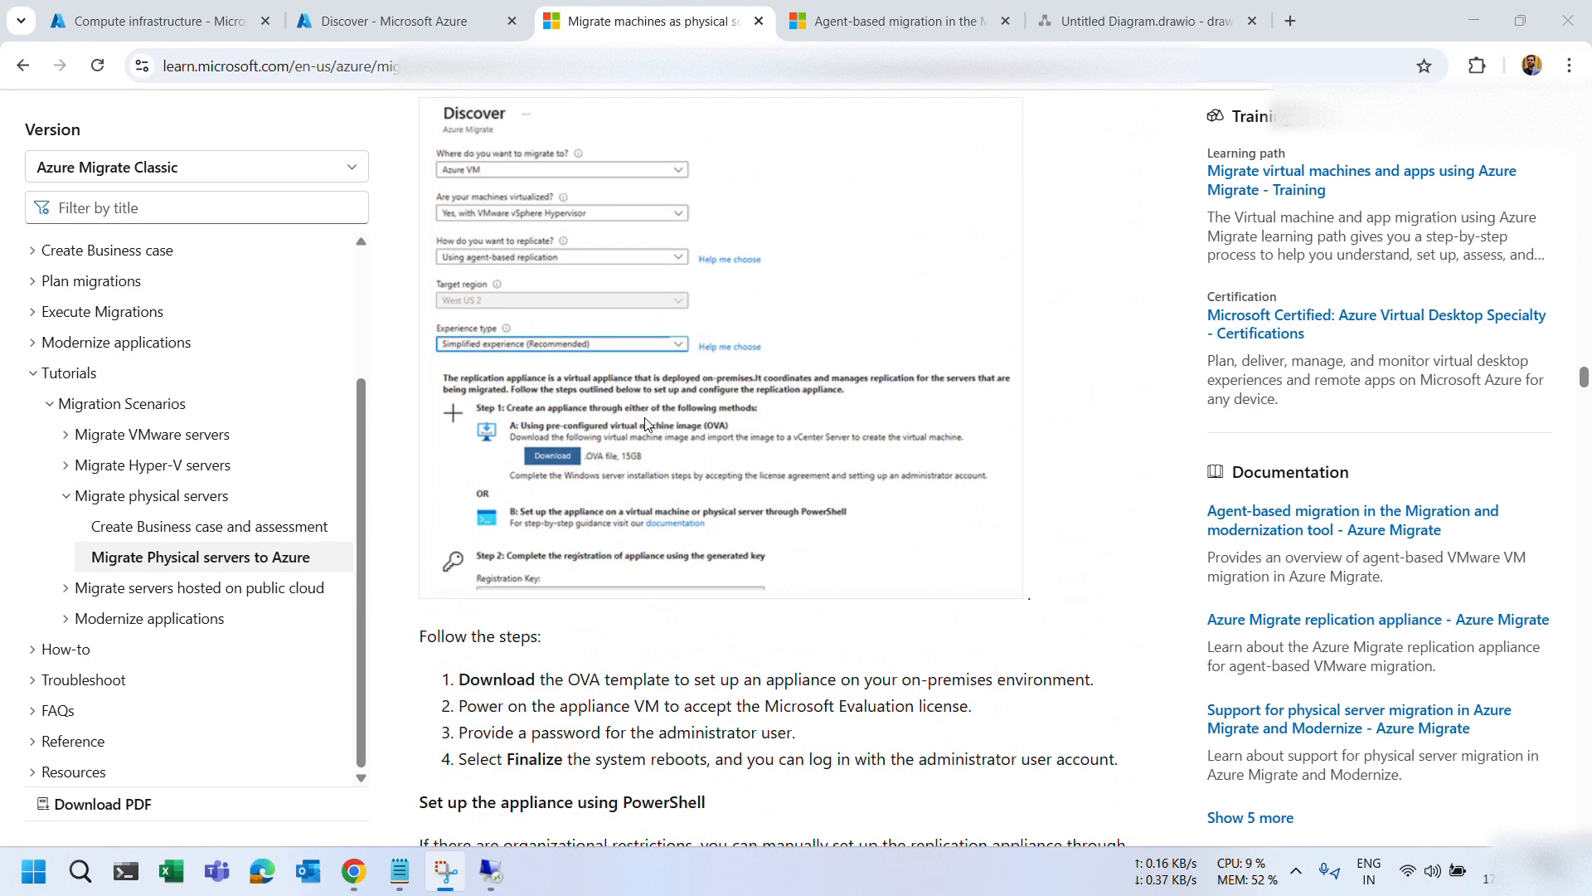
scroll(648, 425, "down", 8)
scroll(648, 425, "down", 19)
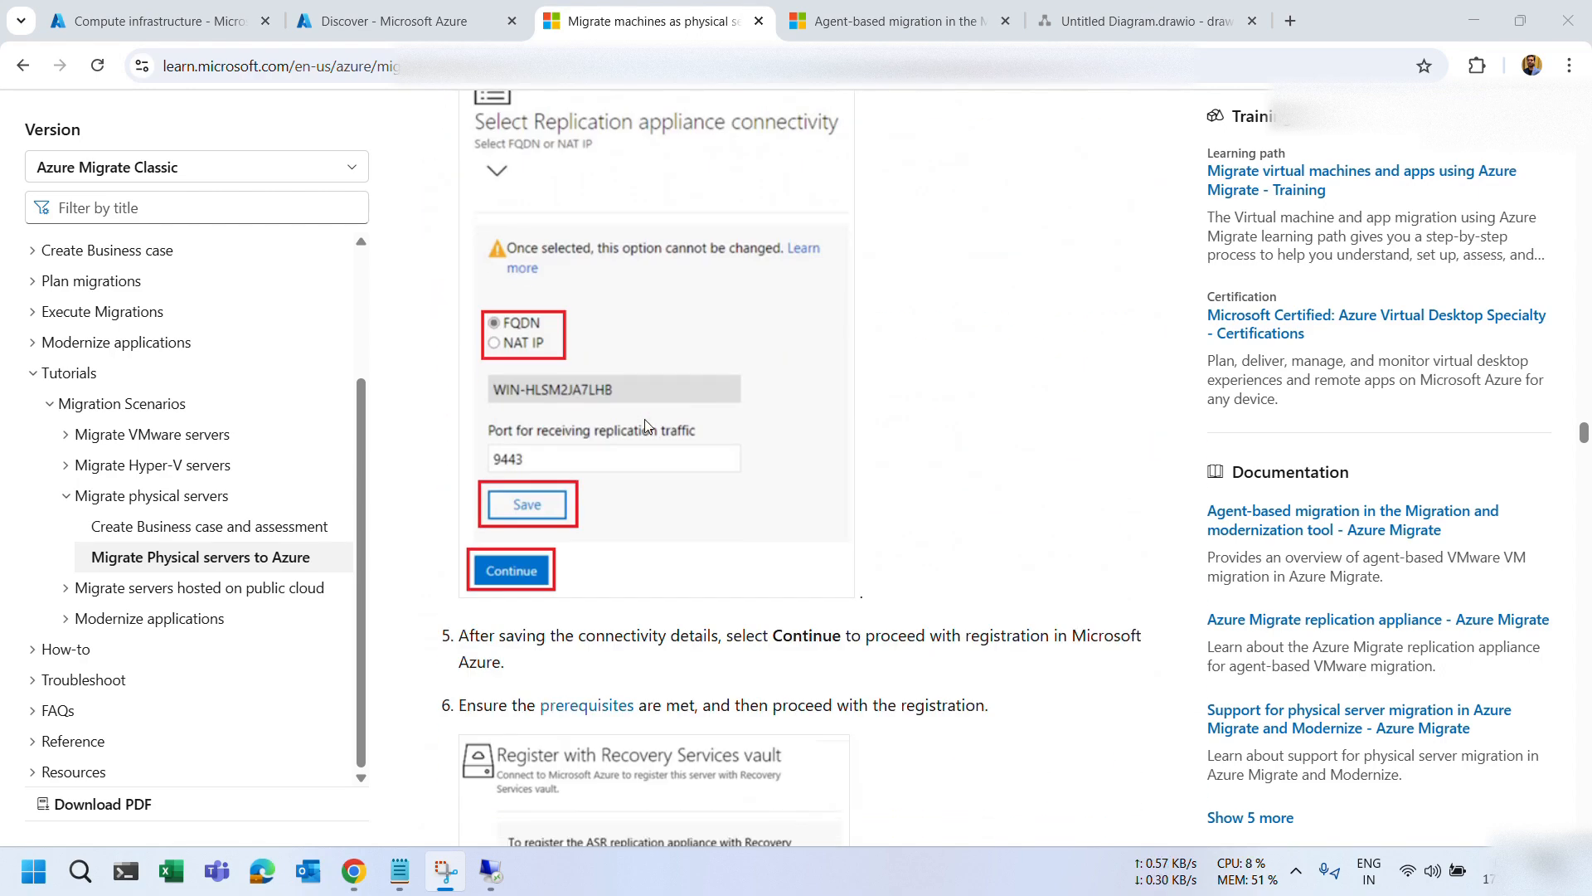
scroll(465, 216, "up", 20)
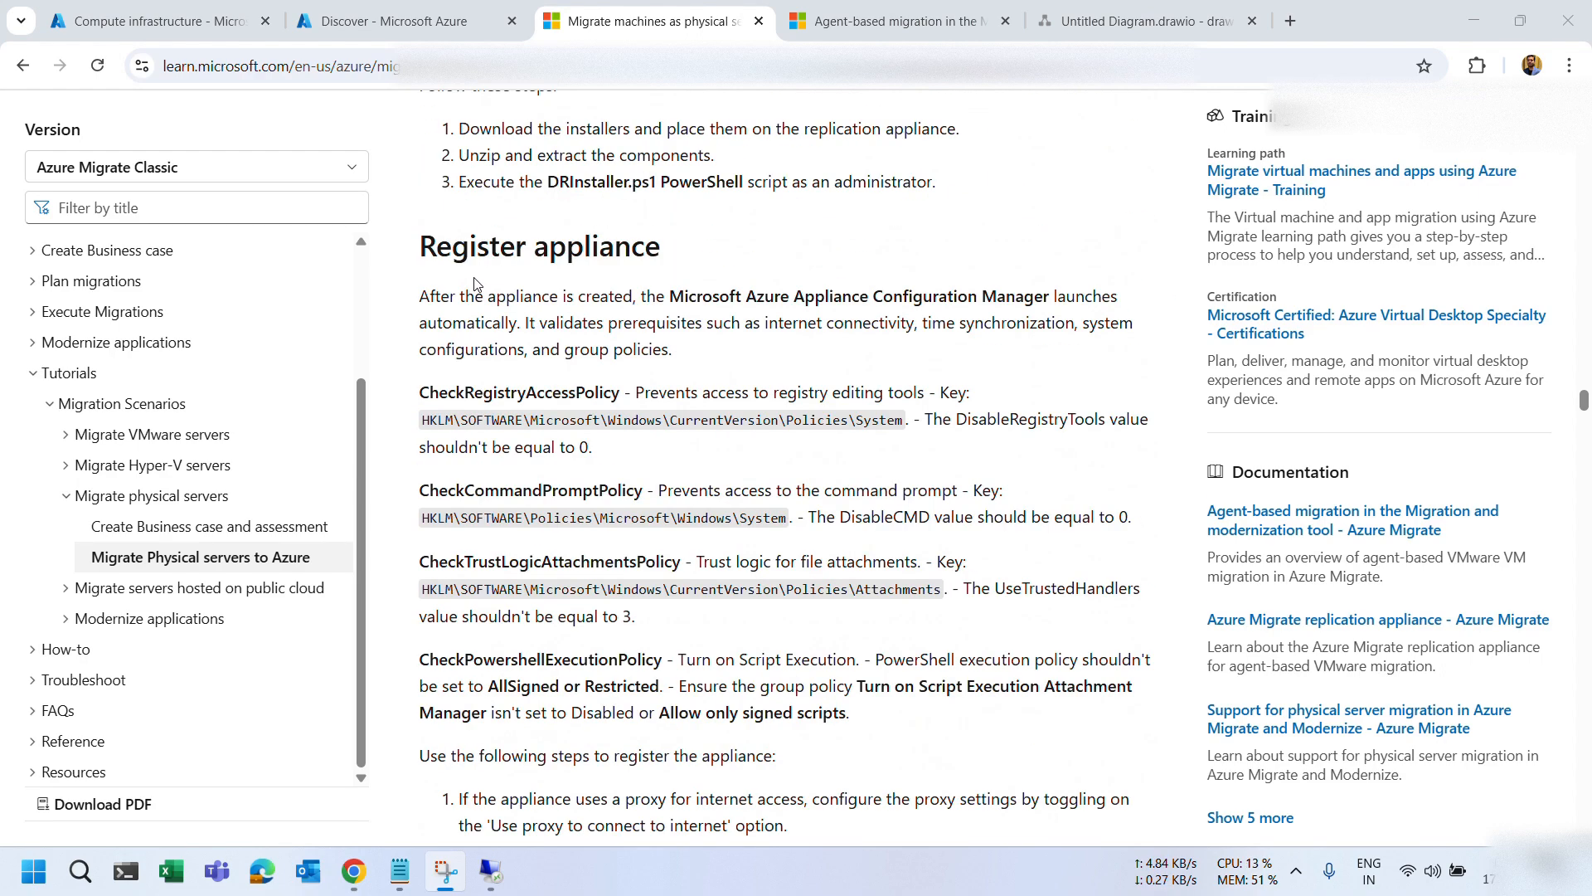
scroll(479, 285, "up", 2)
left_click(380, 24)
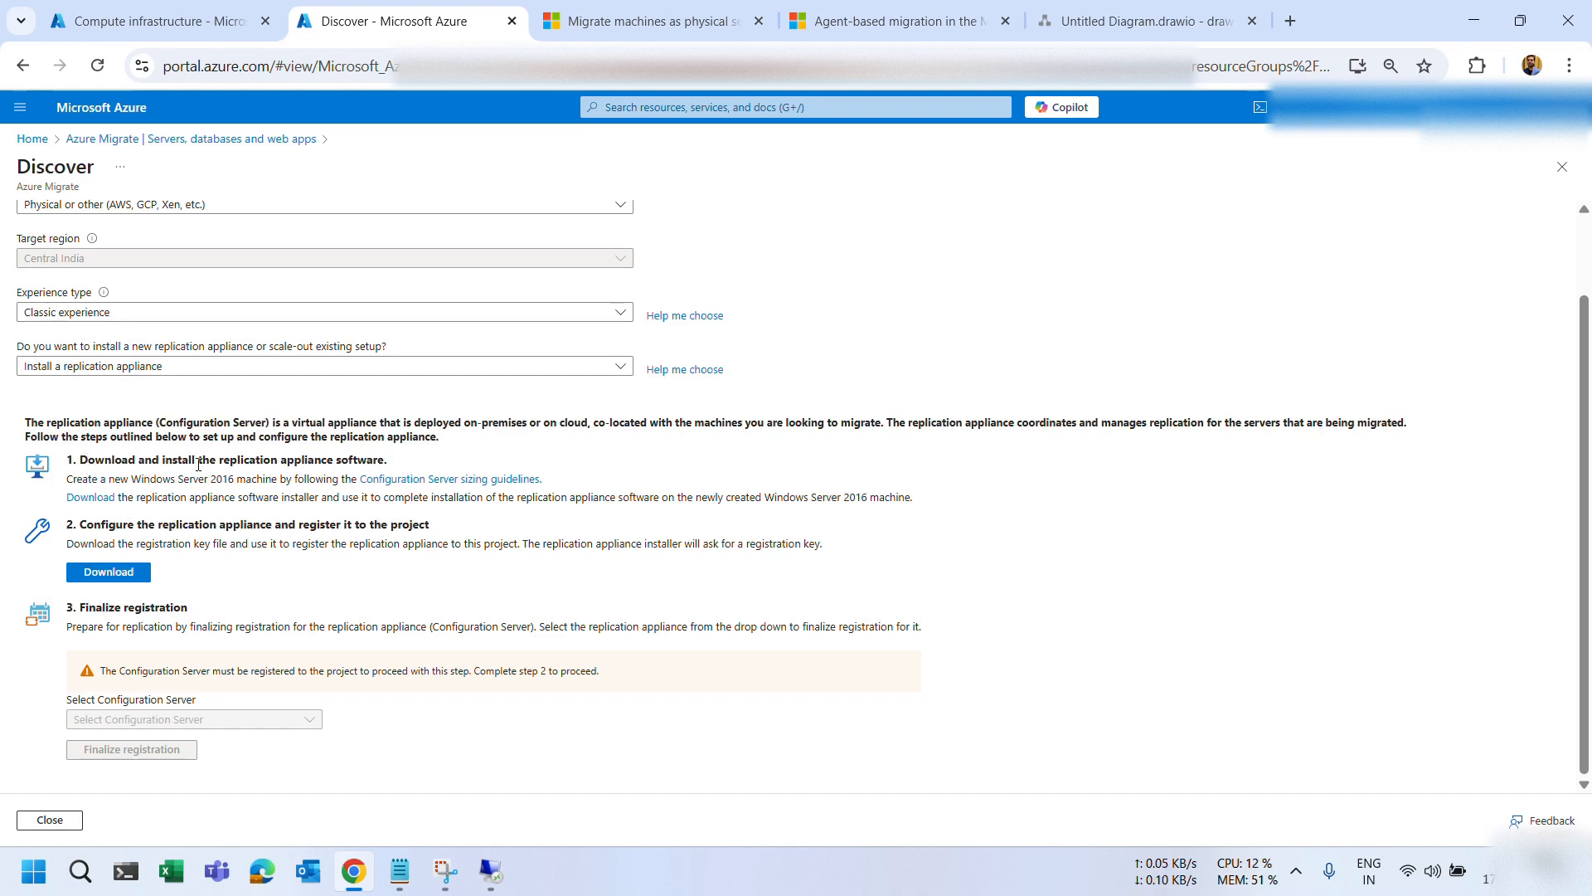
Copy the step-1 installer Download link address and bring up the remote server session.
right_click(89, 498)
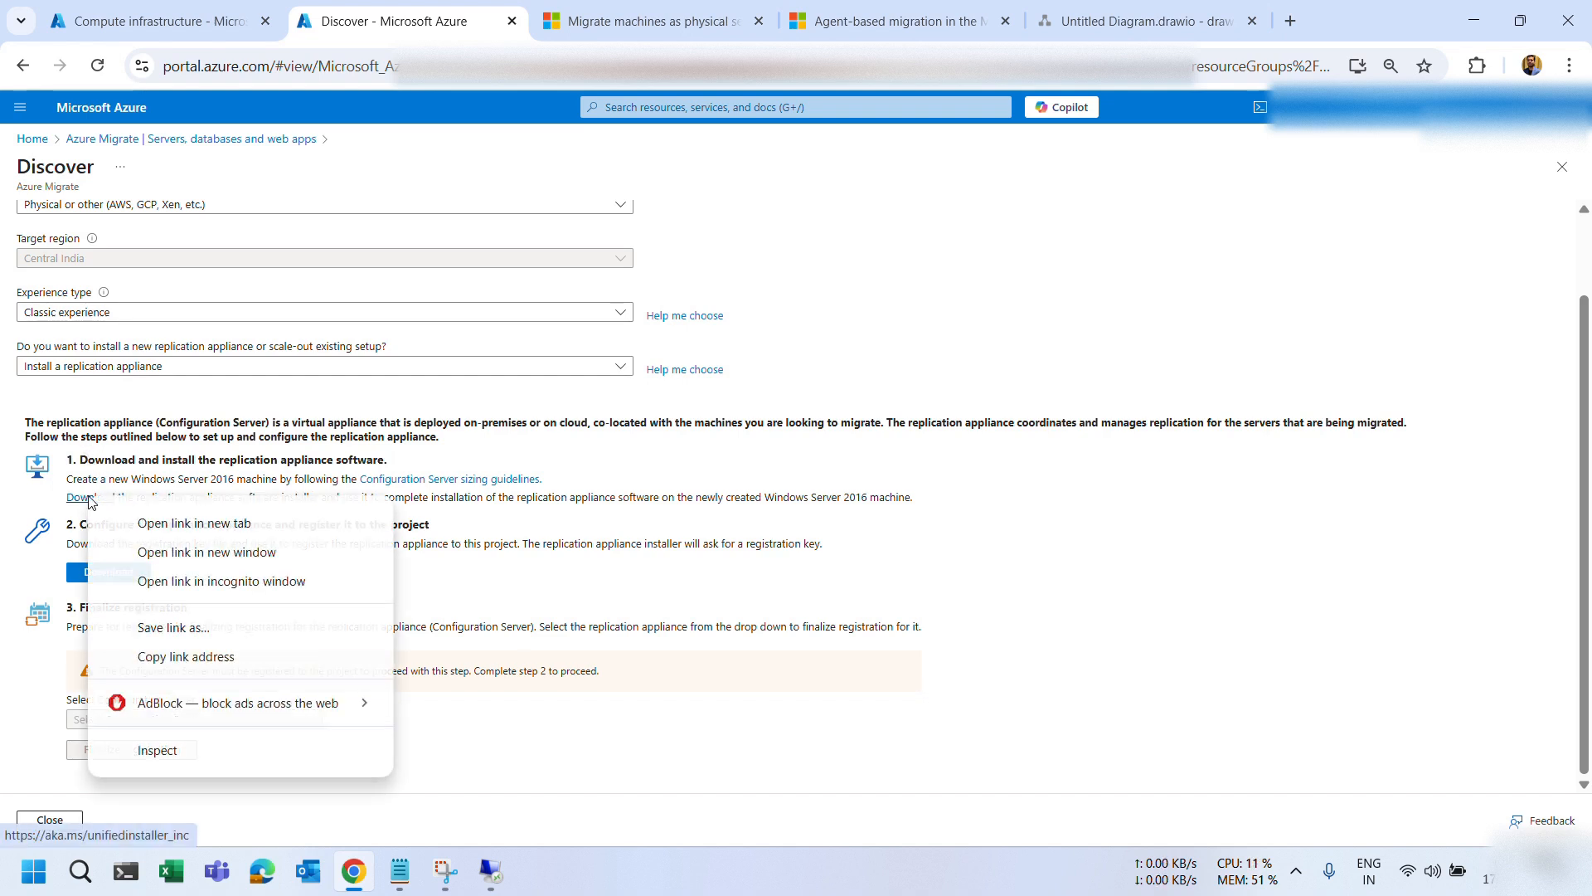
left_click(152, 660)
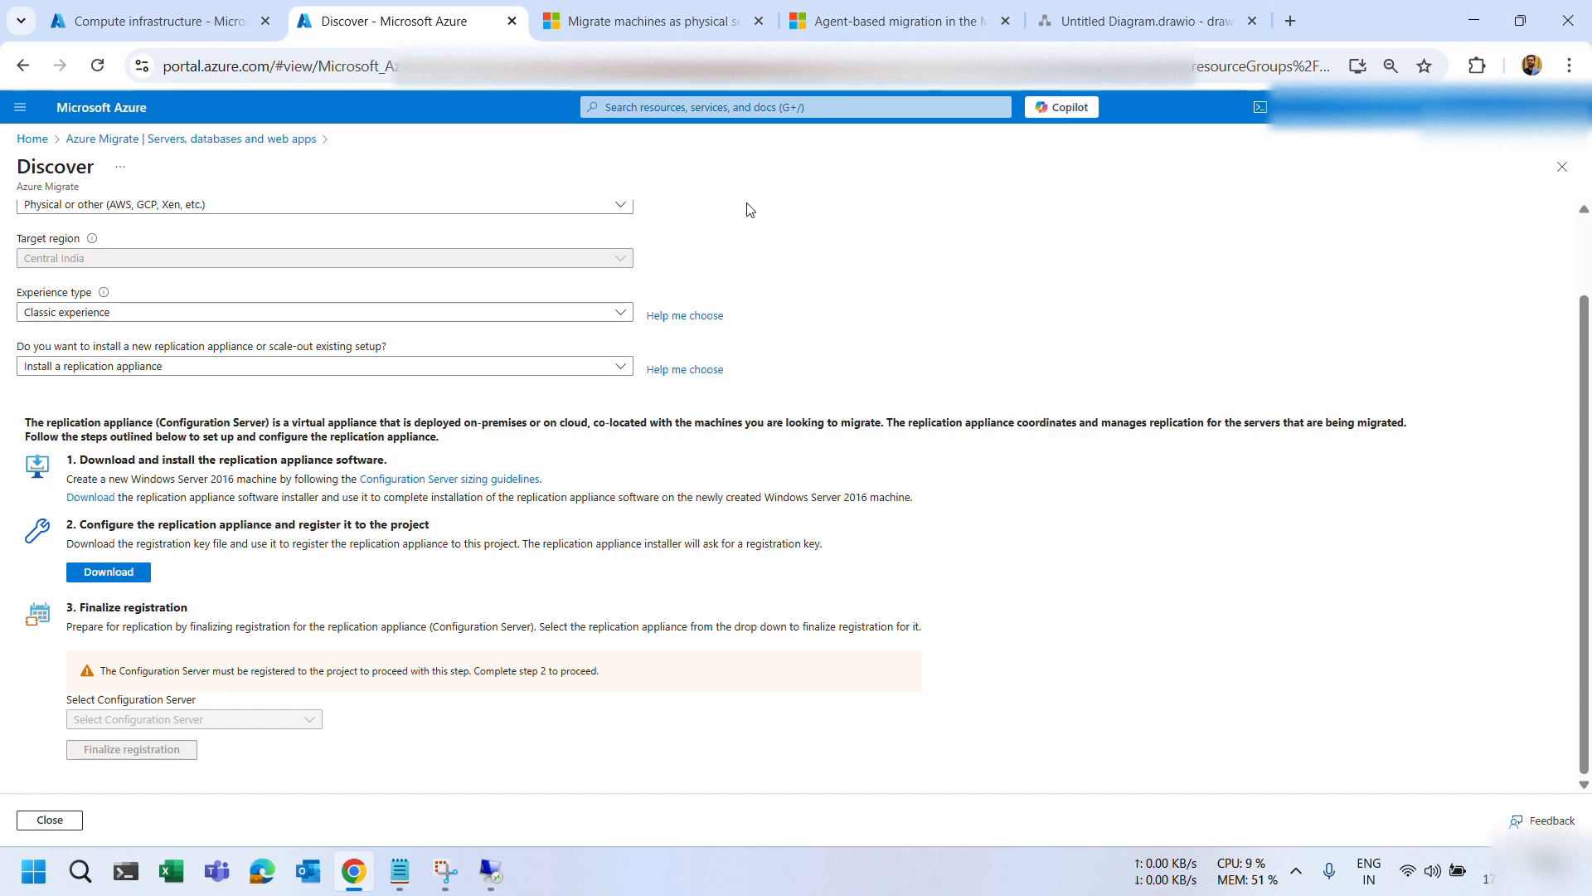
left_click(1078, 20)
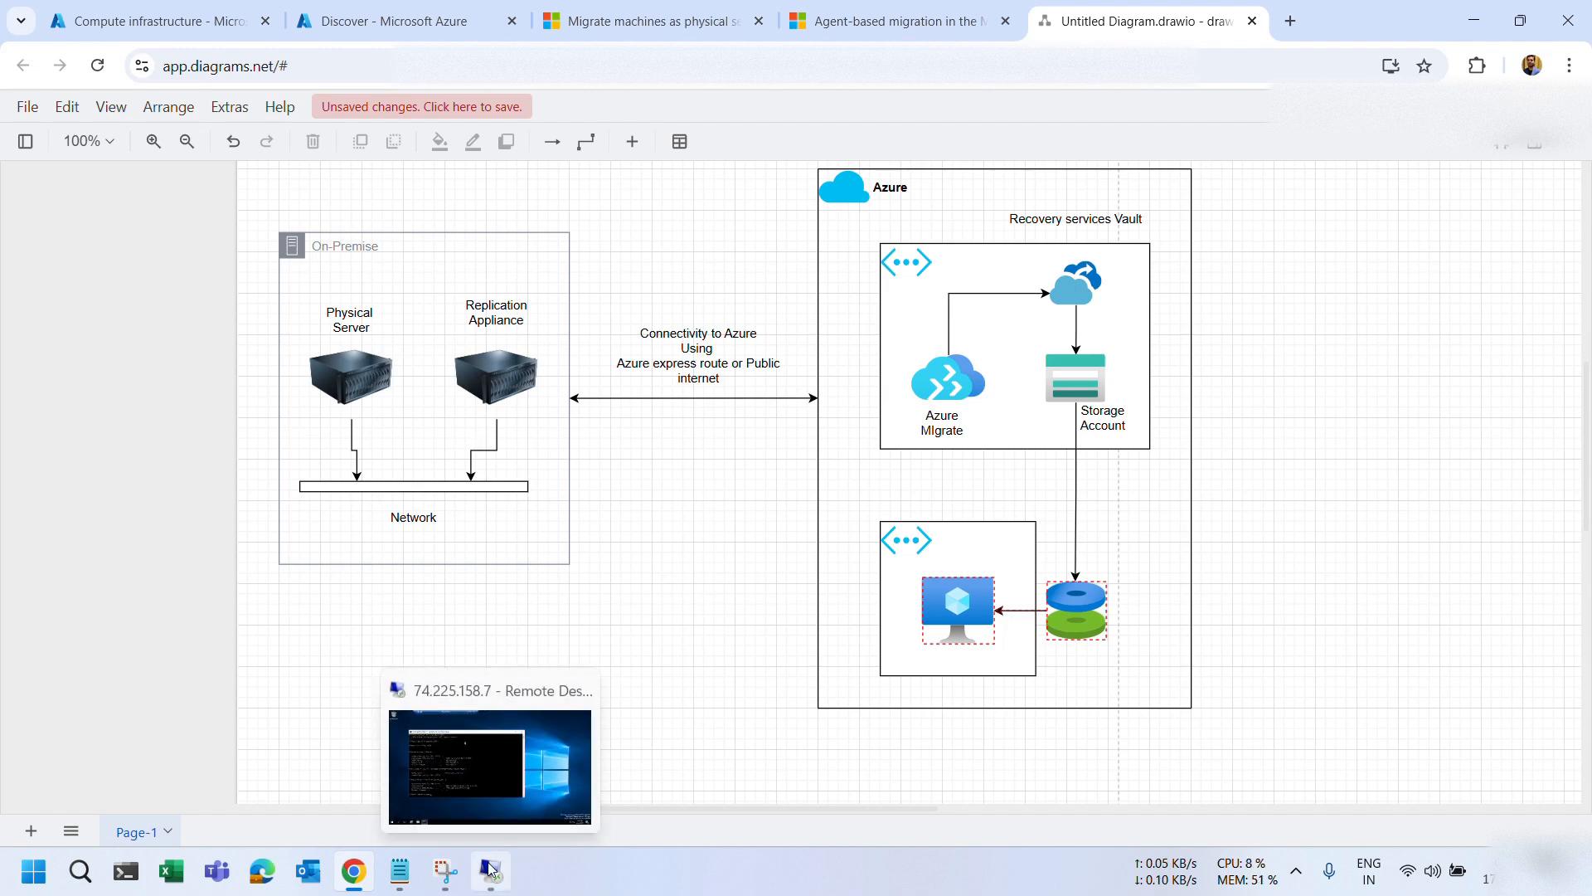
left_click(490, 869)
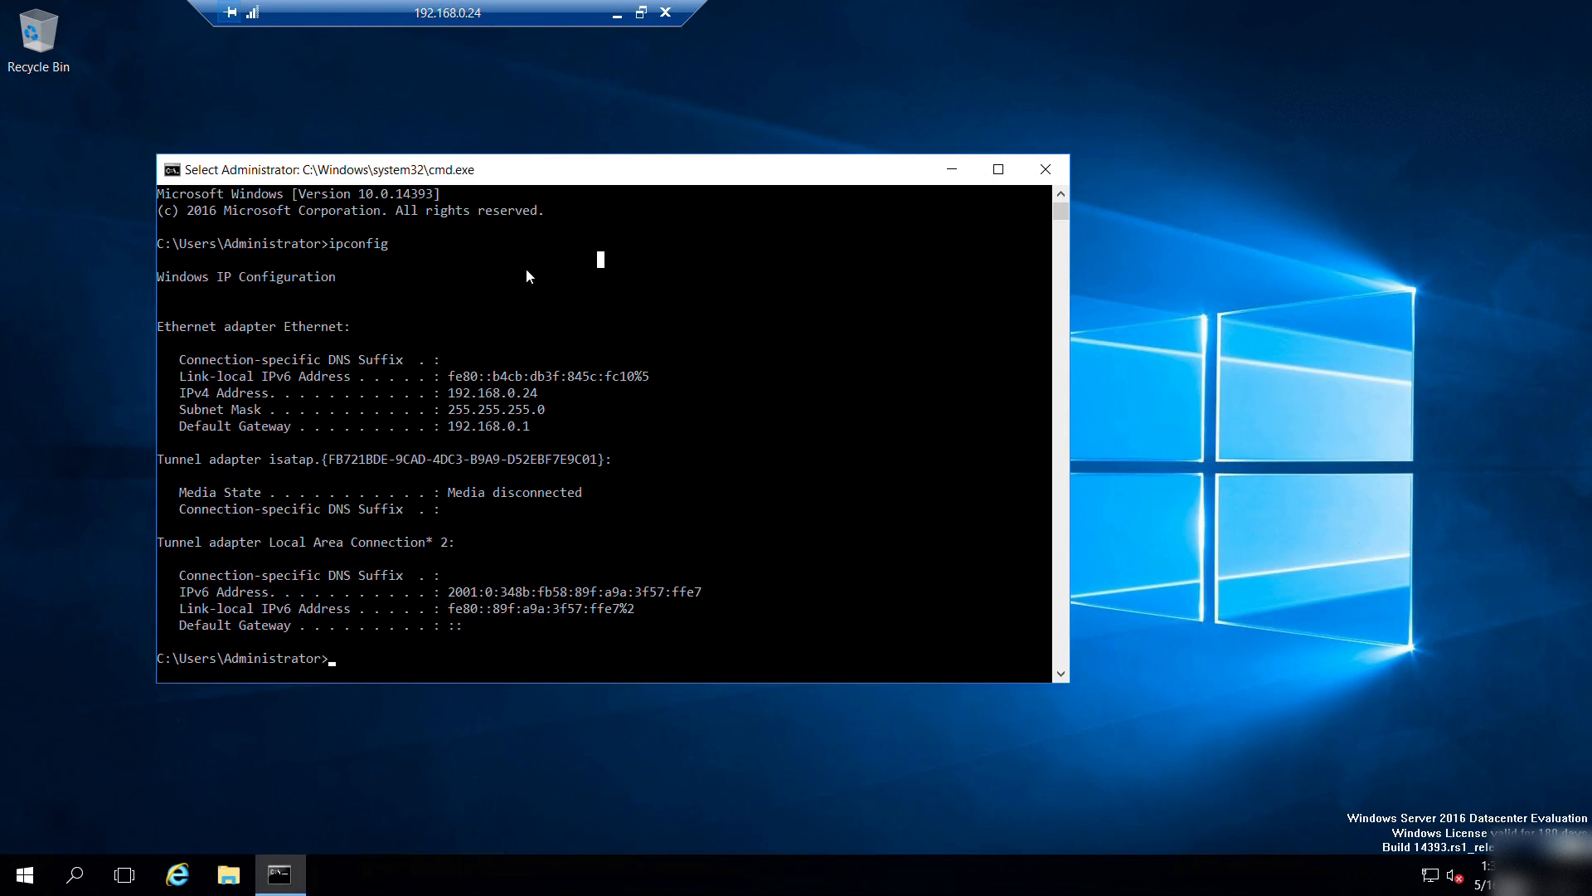
Switch IE Enhanced Security Configuration Off for Administrators on Server Manager's Local Server page, then close it.
left_click(951, 171)
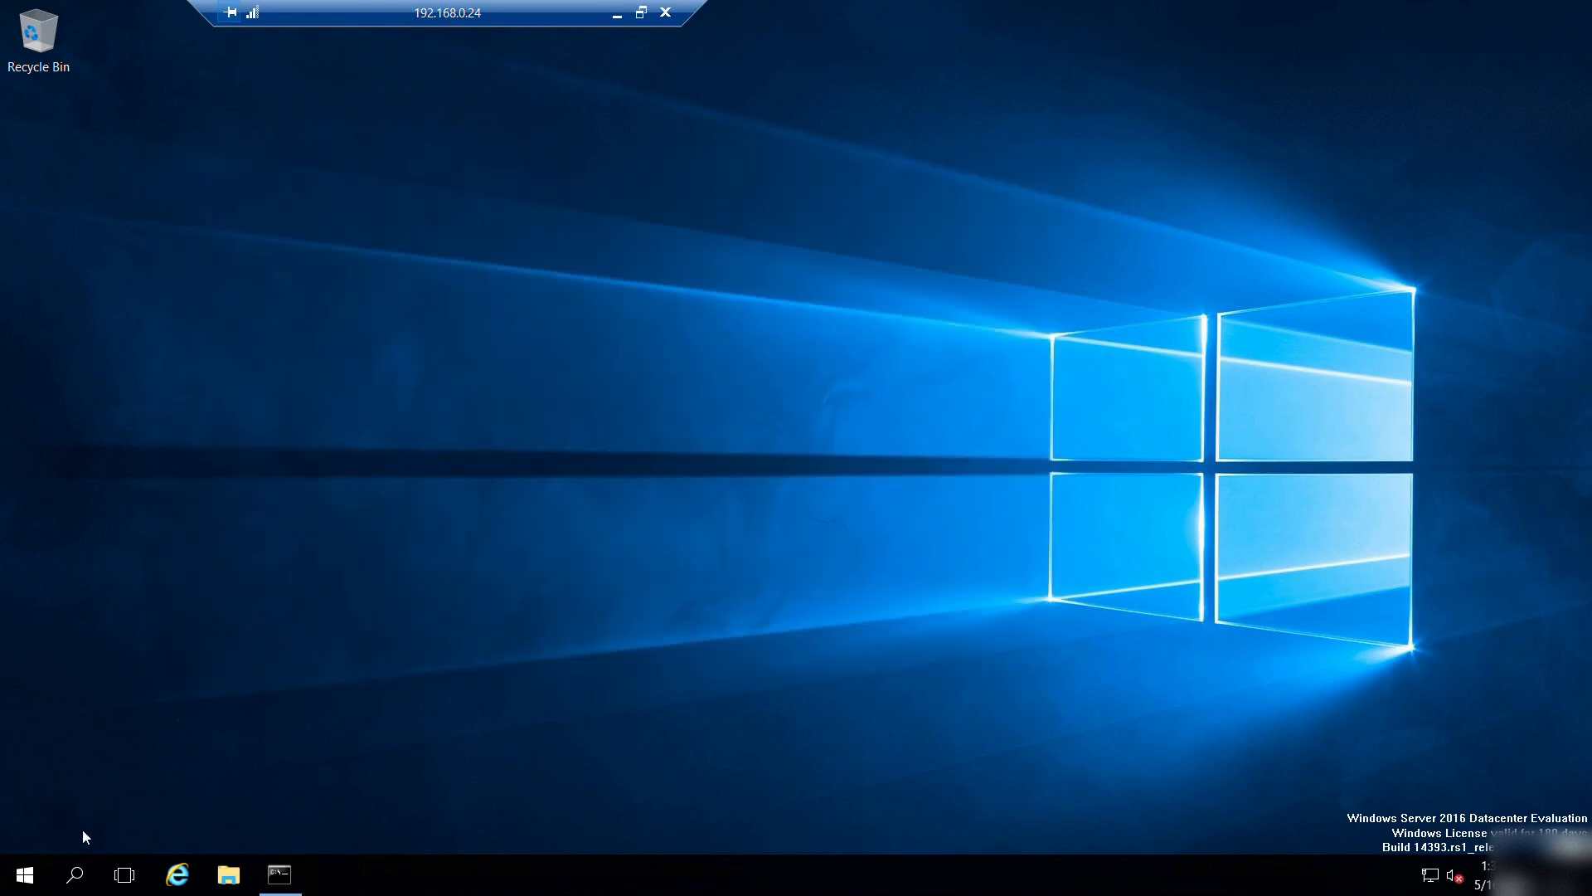
left_click(13, 881)
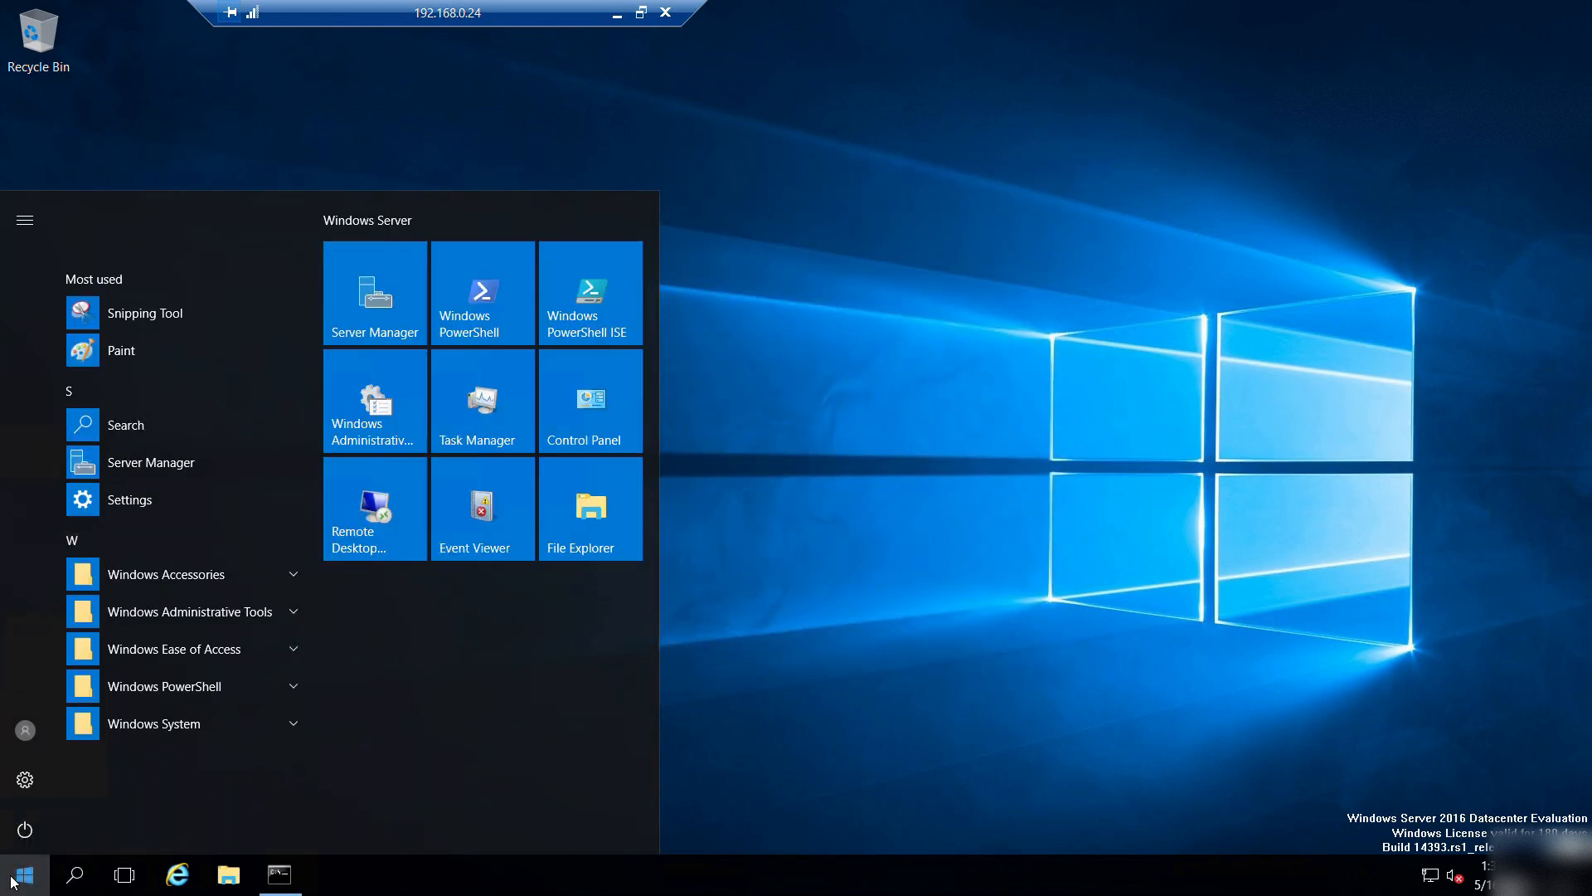
left_click(367, 293)
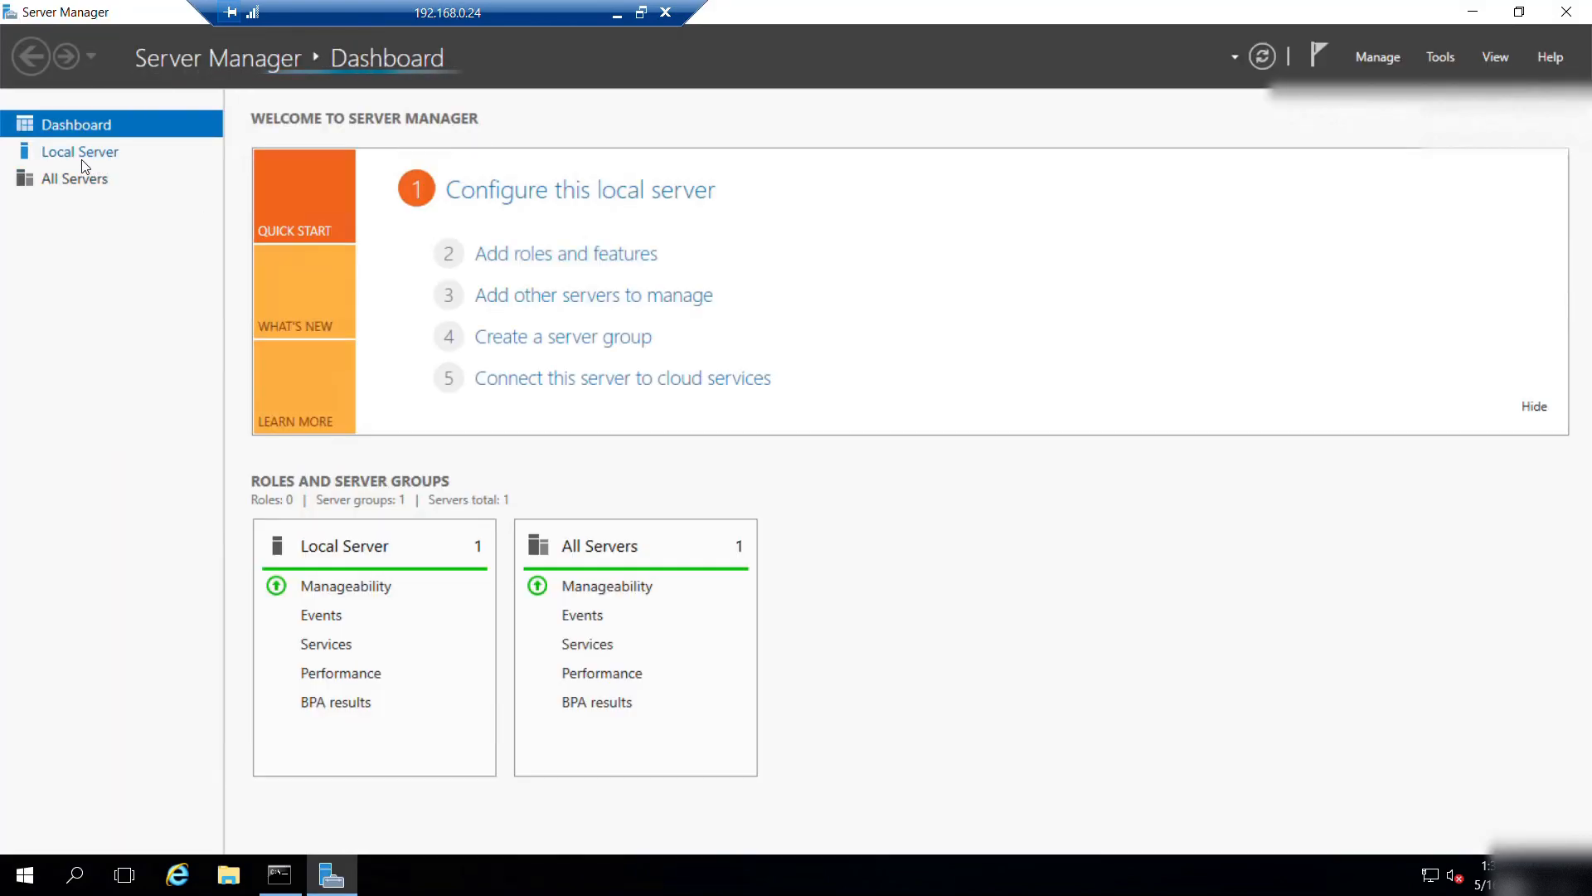
left_click(80, 157)
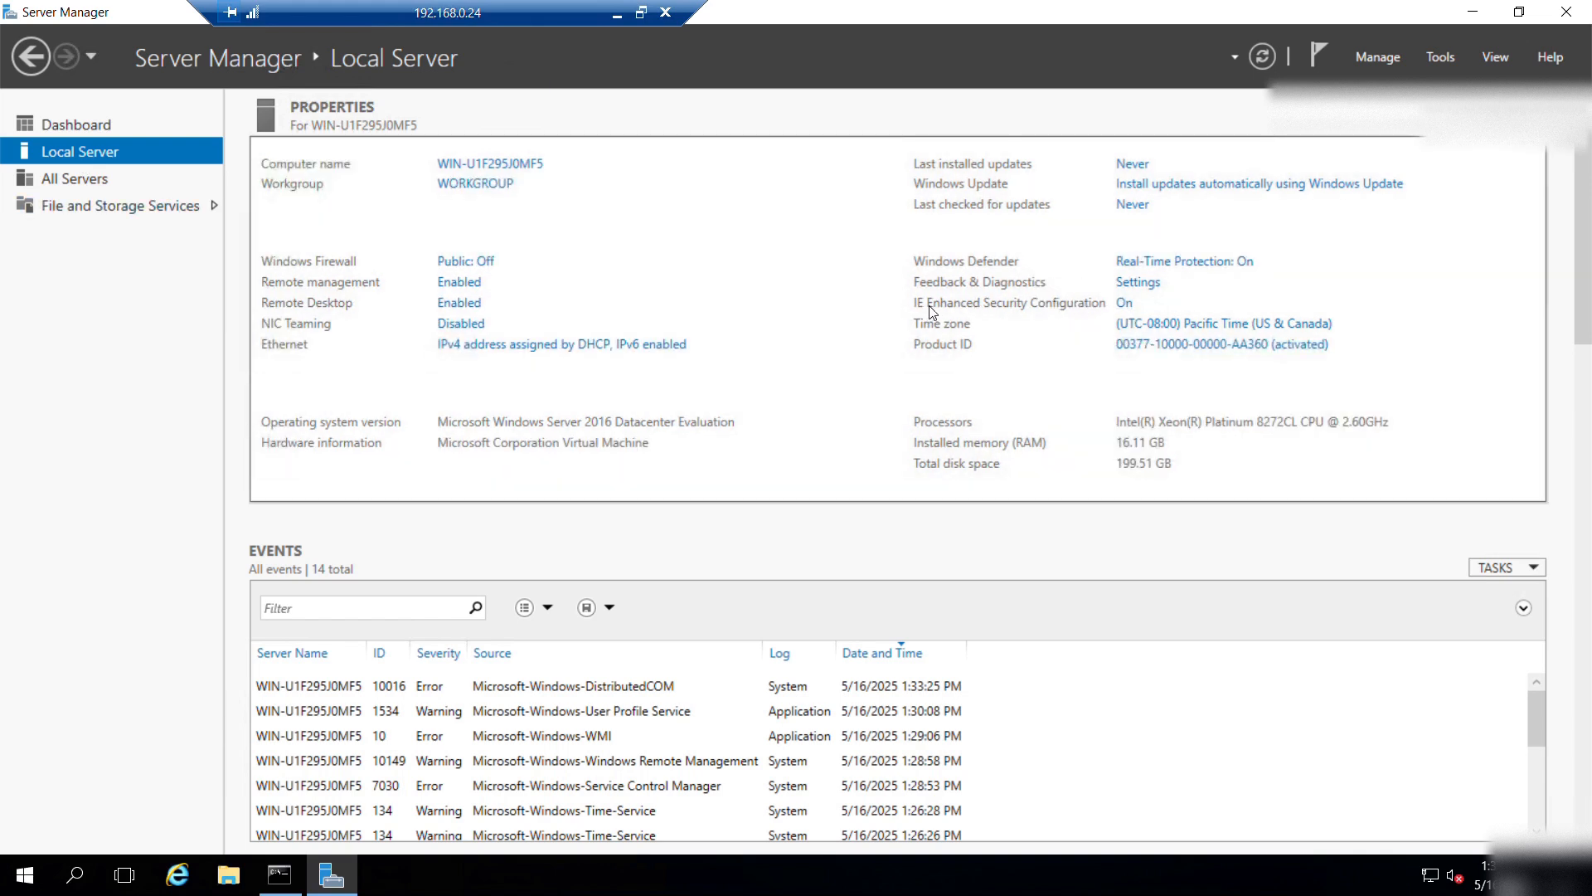
left_click(1125, 307)
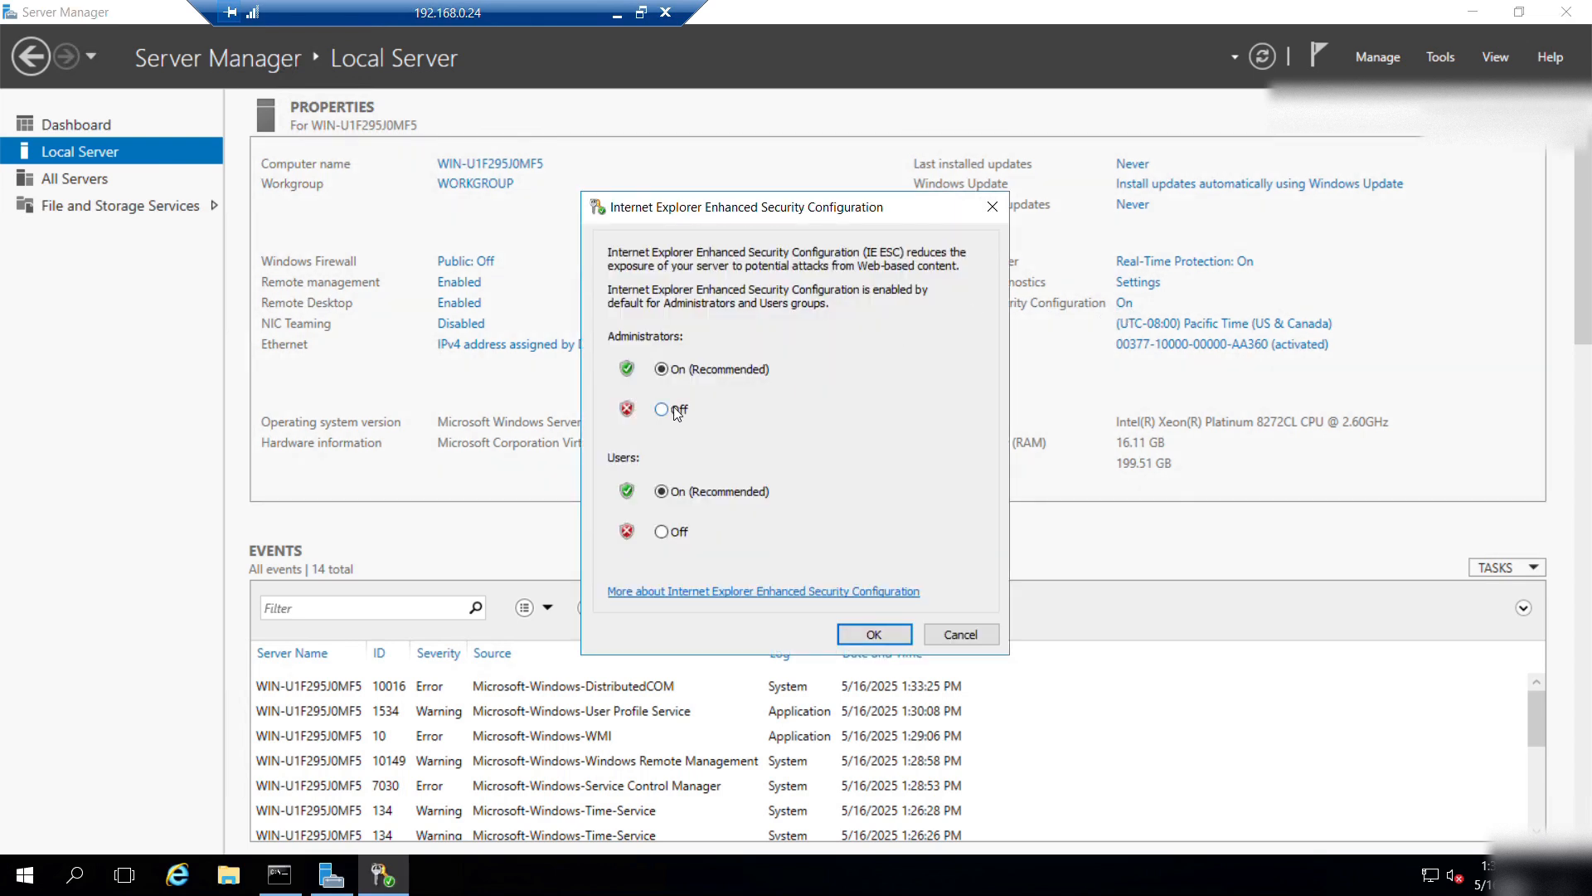
left_click(676, 413)
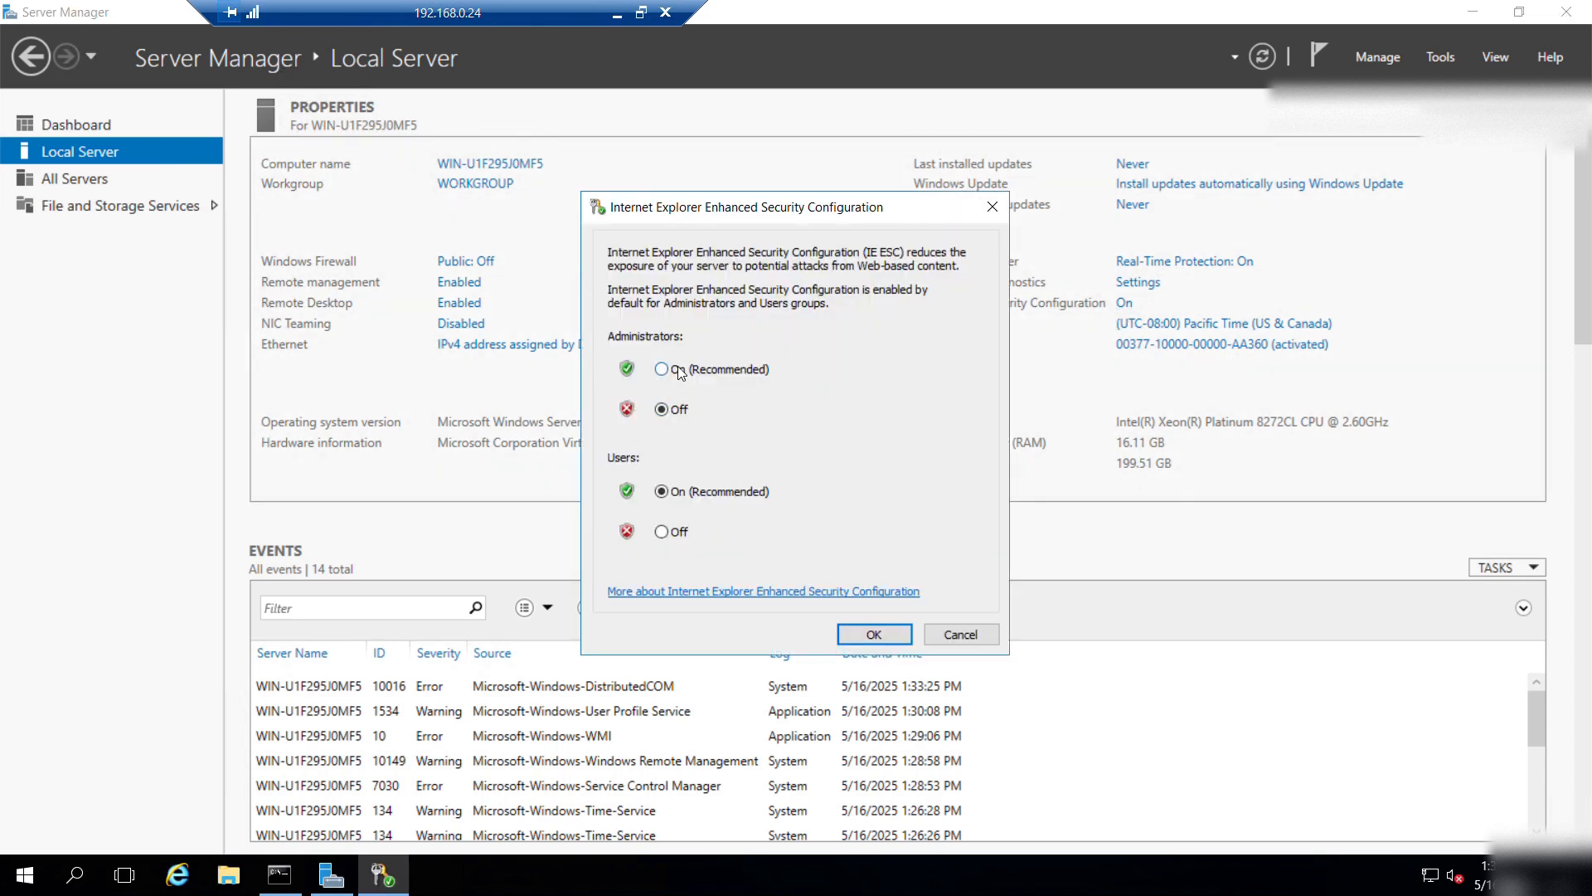
left_click(873, 635)
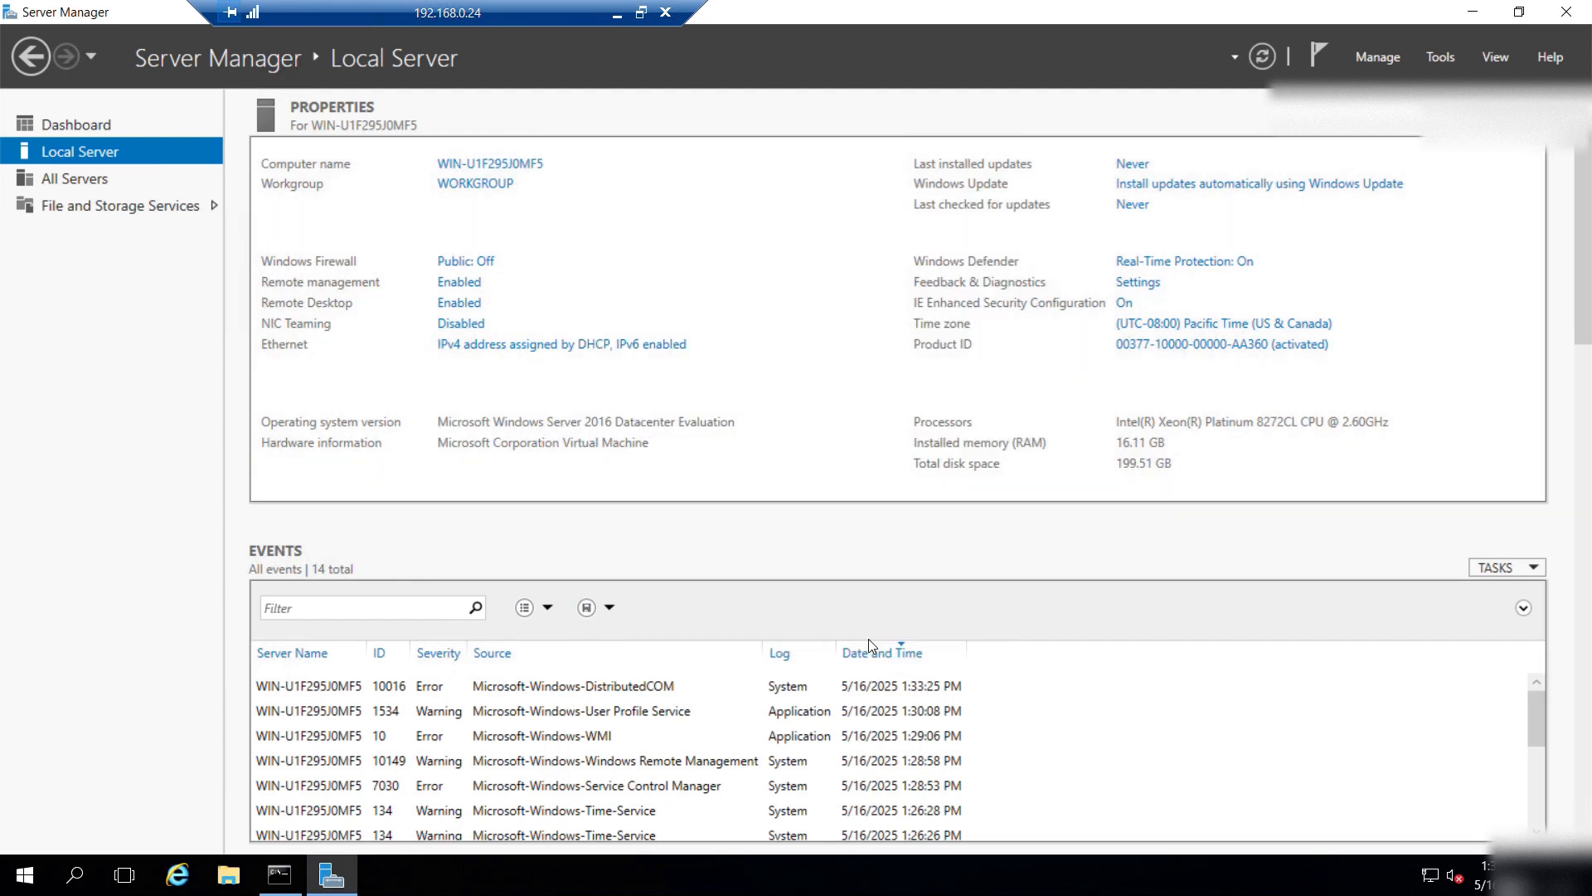
left_click(1566, 12)
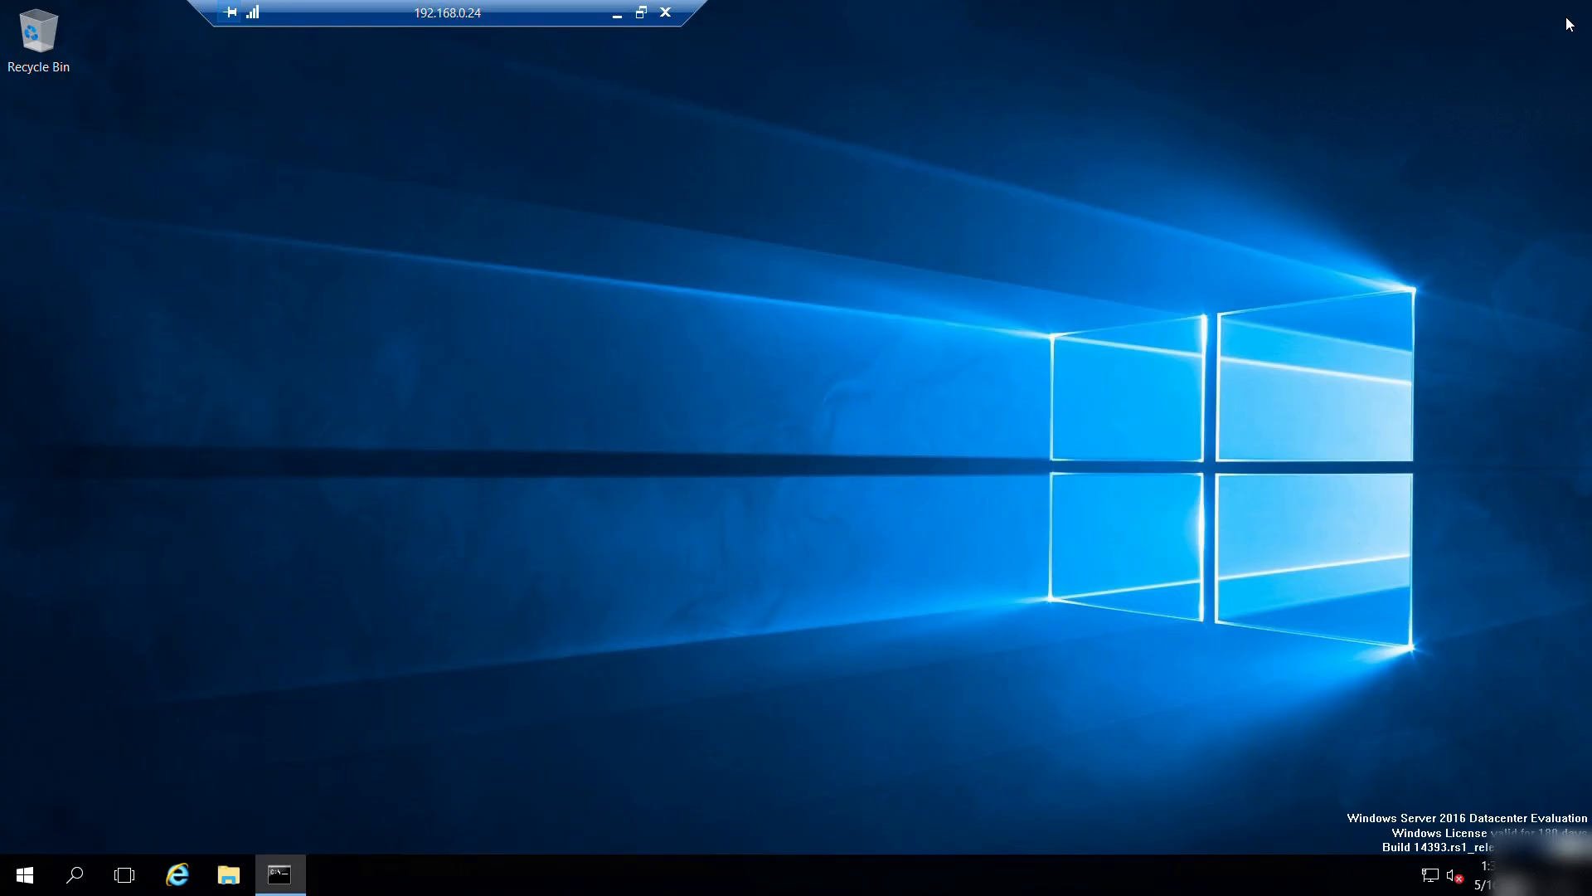
Open Internet Explorer with recommended settings, maximized, and go to the pasted aka.ms installer link.
left_click(188, 885)
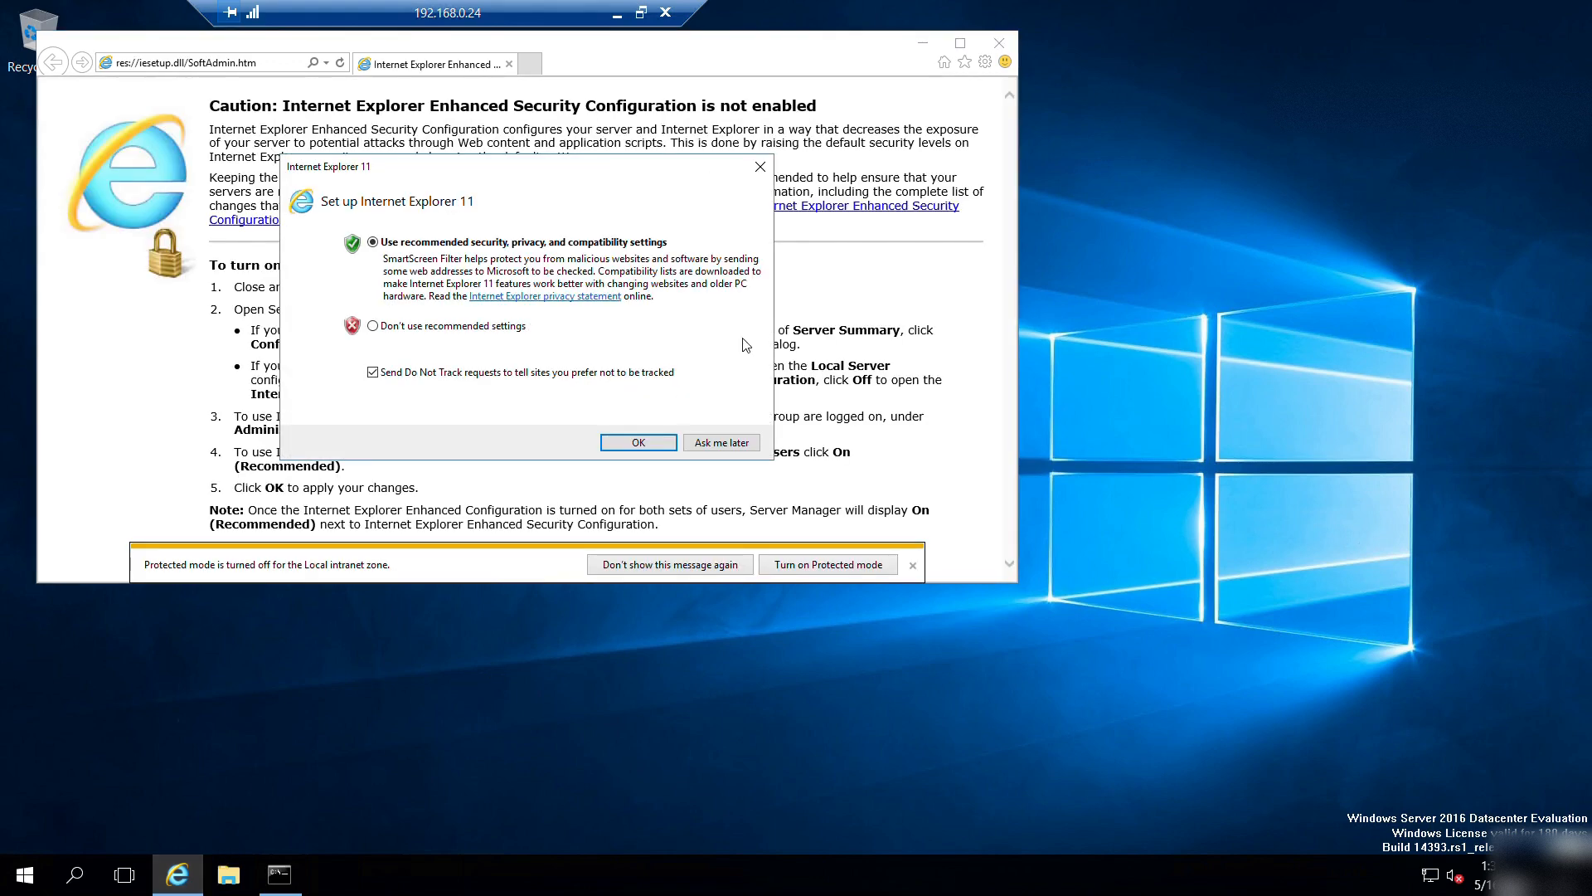
left_click(619, 443)
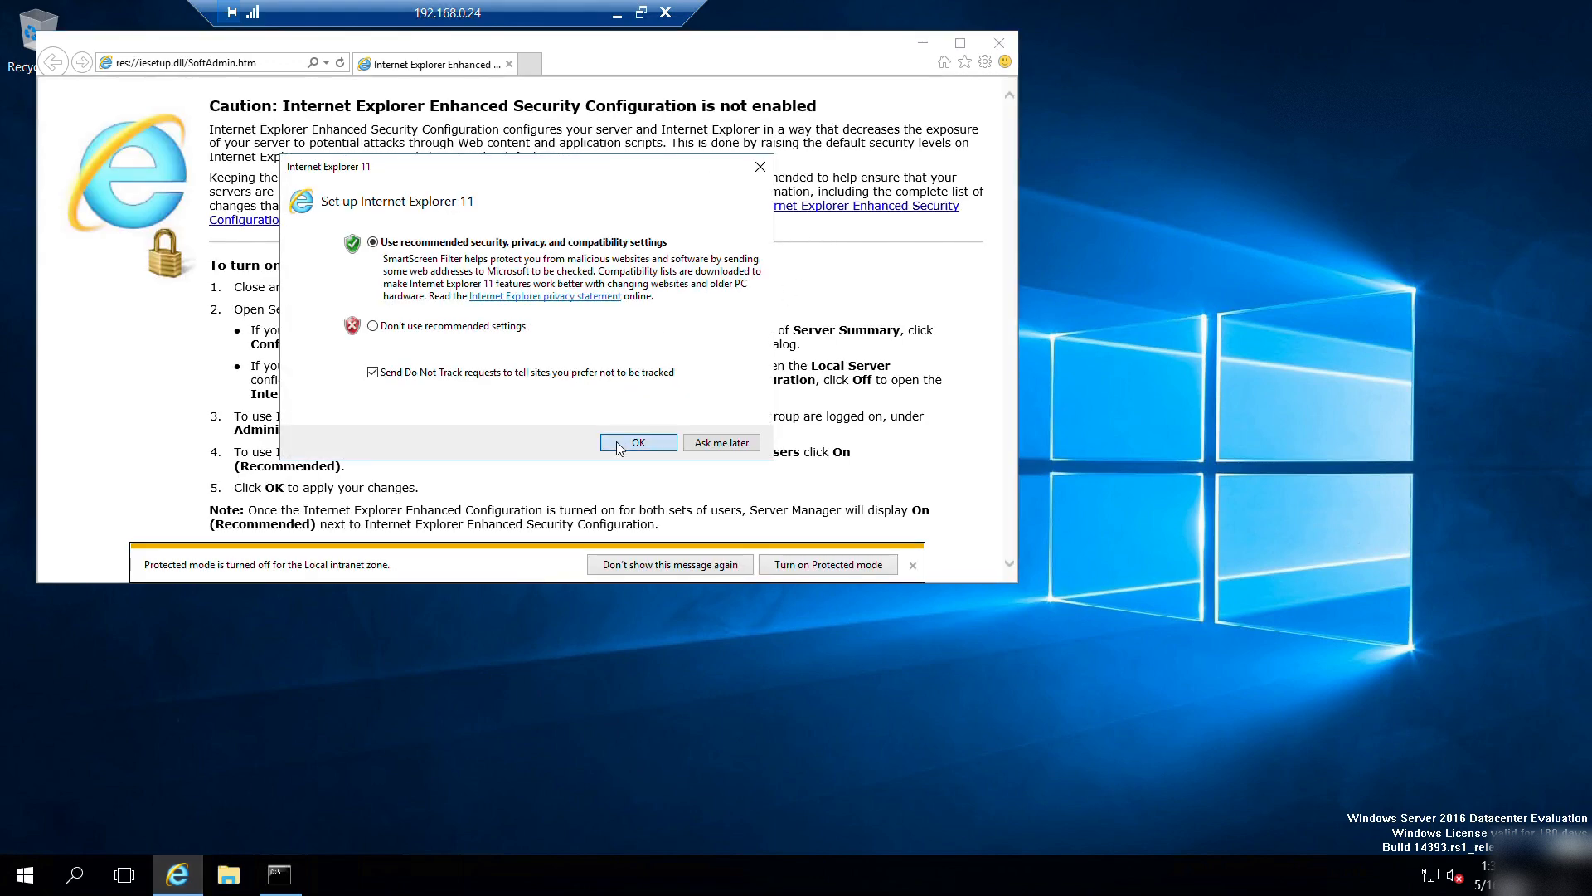
left_click(961, 43)
left_click(158, 33)
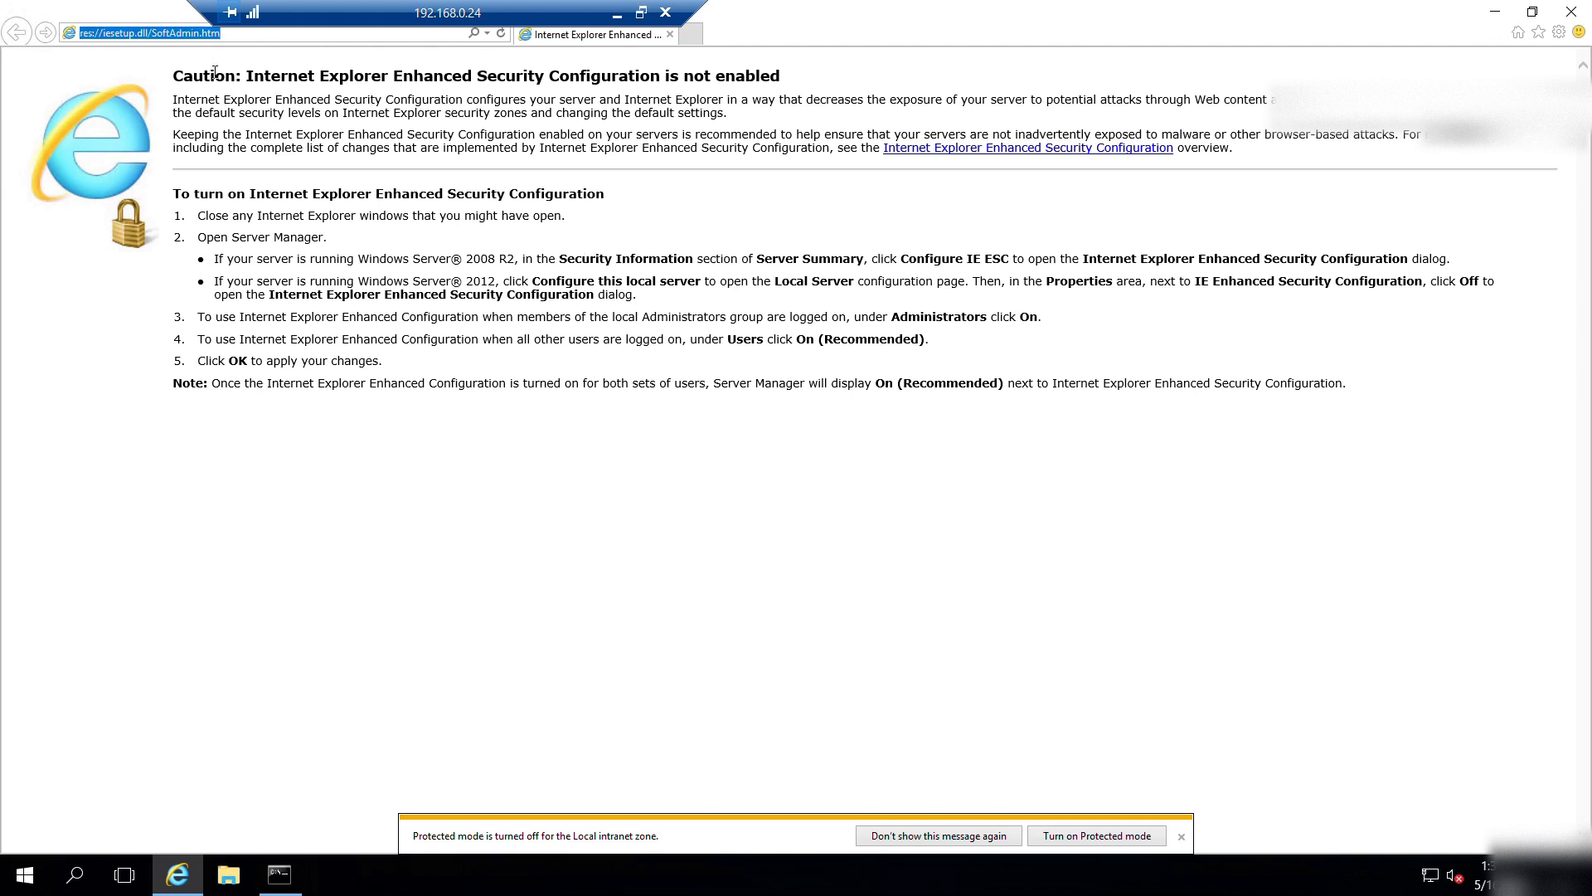
key("ctrl+v")
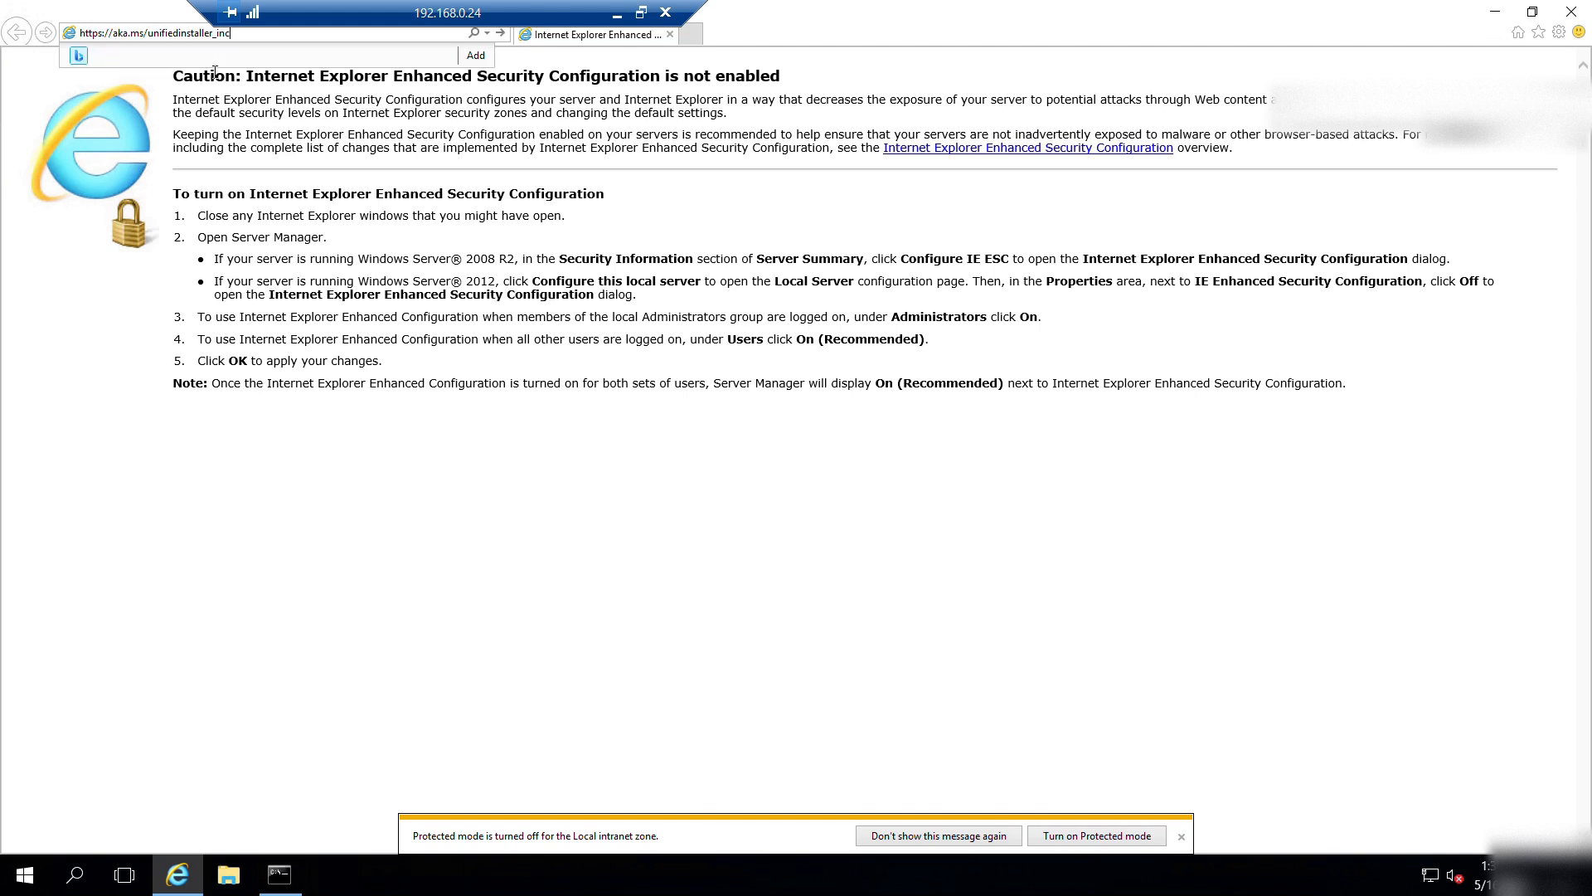
key("Return")
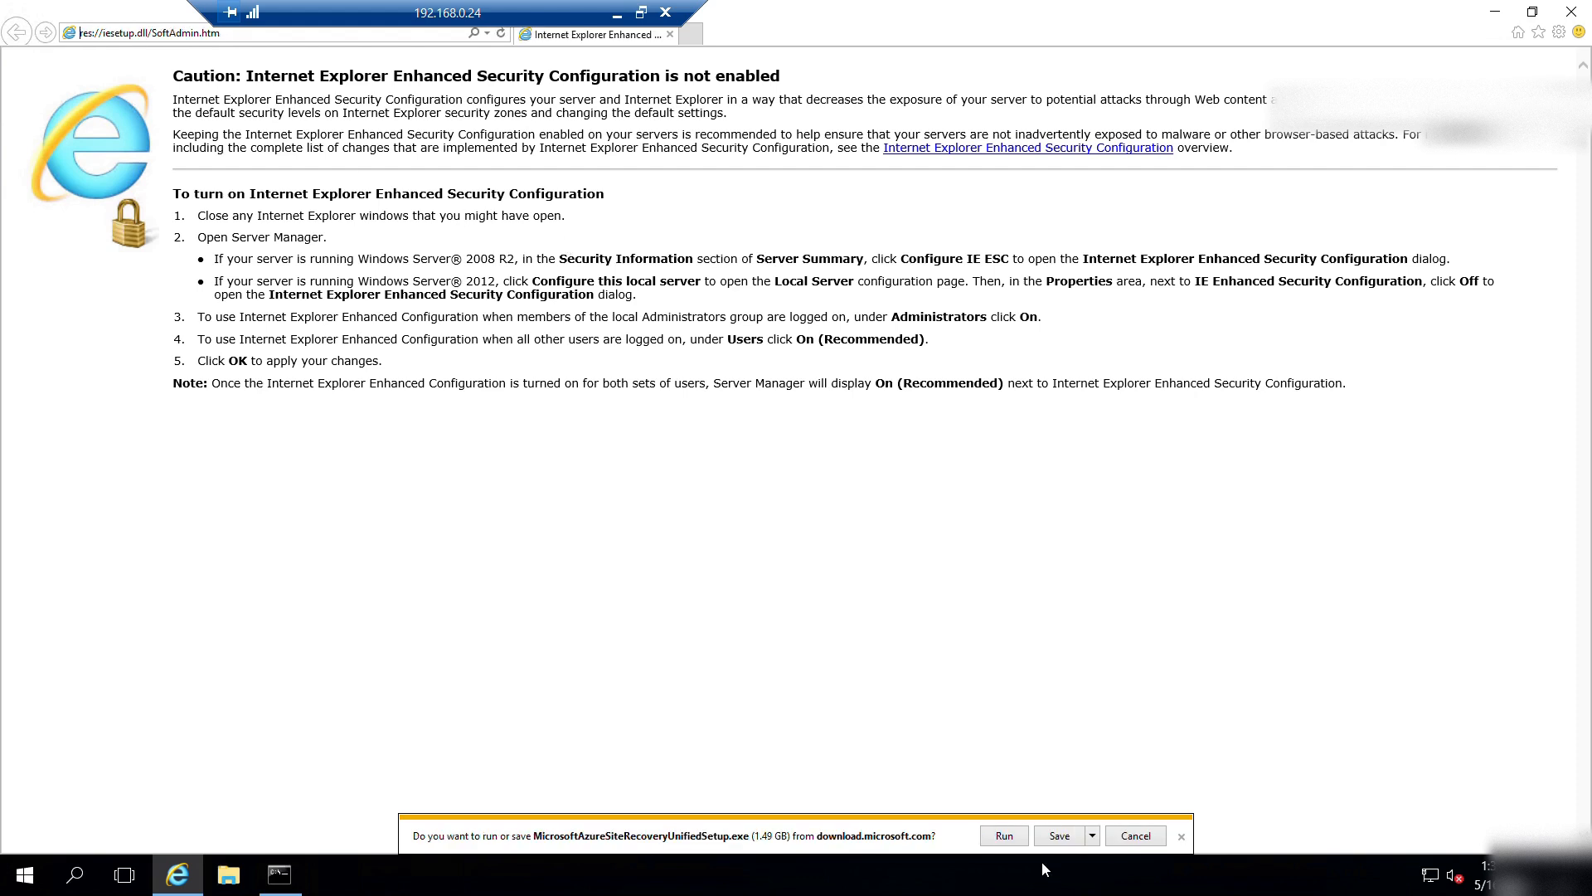
Save the 1.49 GB MicrosoftAzureSiteRecoveryUnifiedSetup.exe and follow it to completion in View downloads.
left_click(1060, 836)
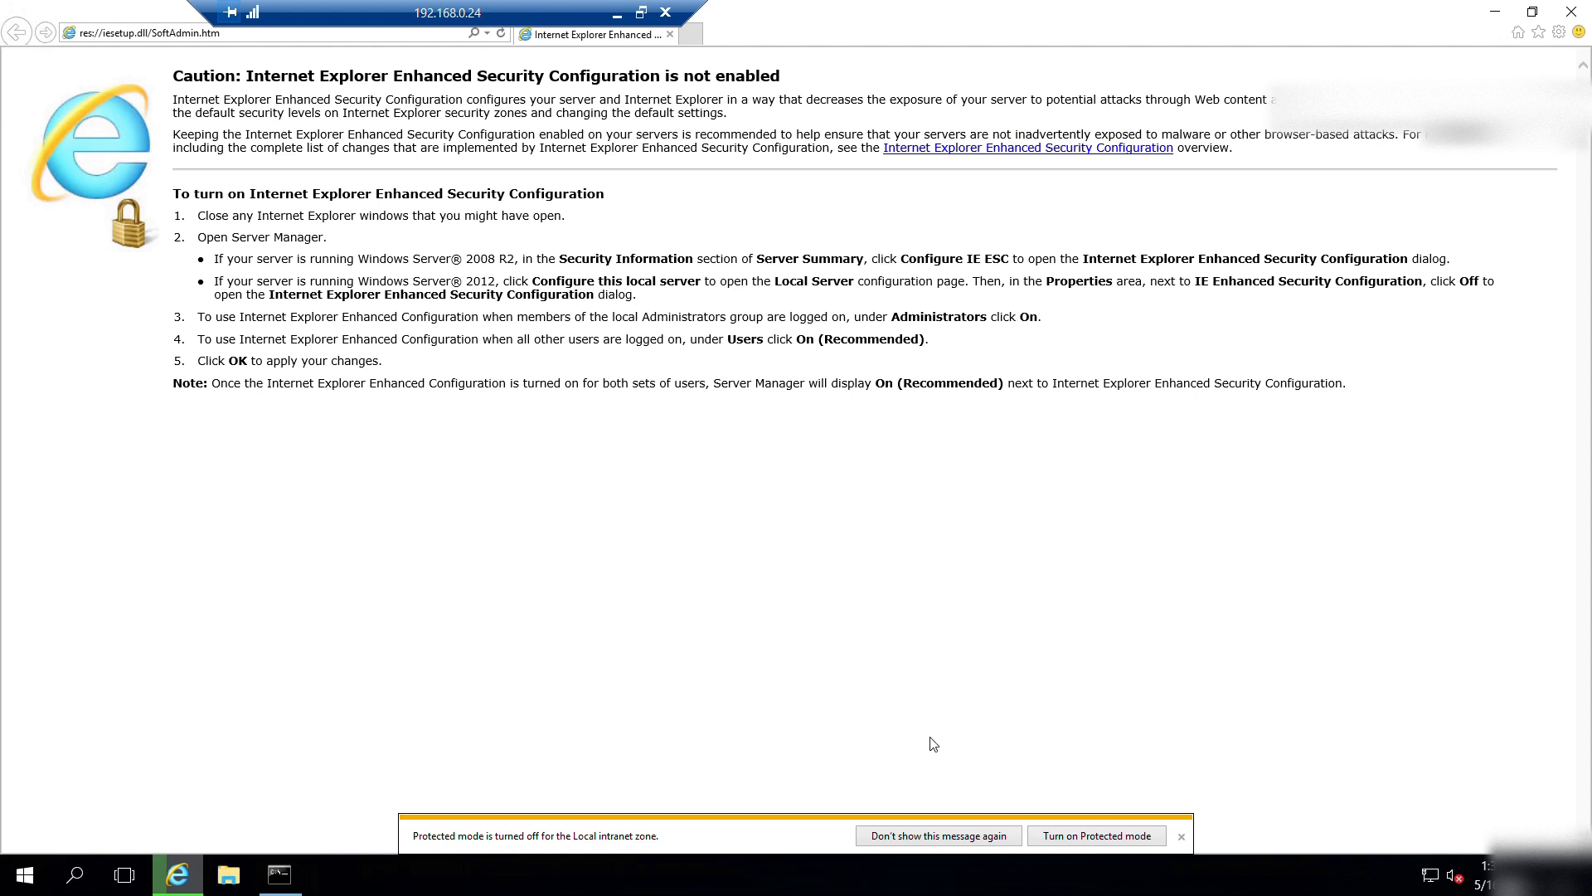
left_click(964, 837)
left_click(1113, 839)
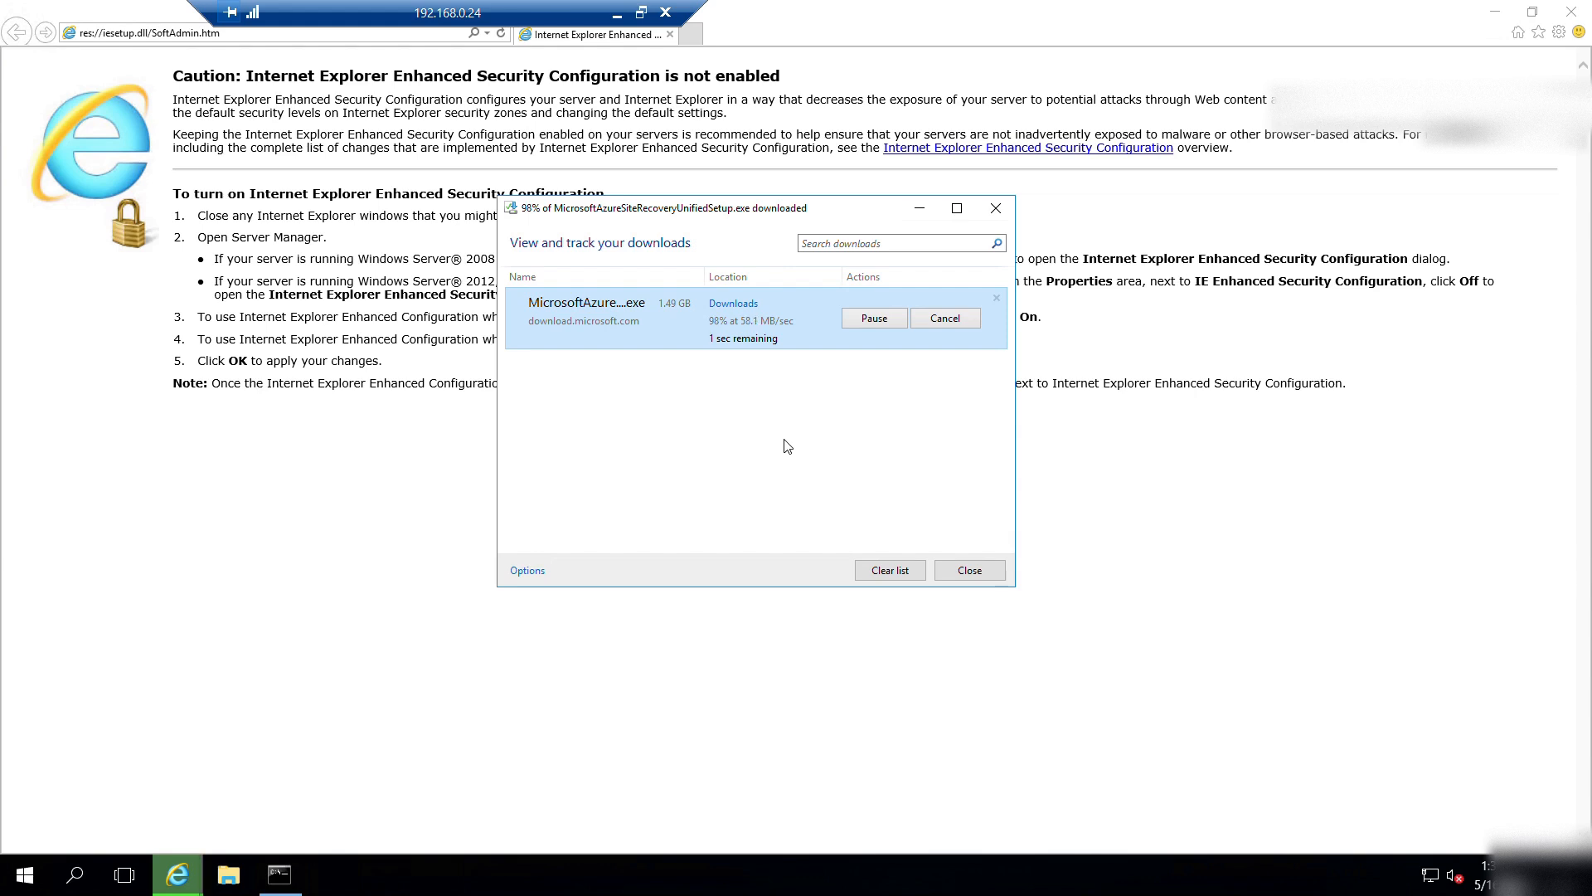
left_click(1495, 13)
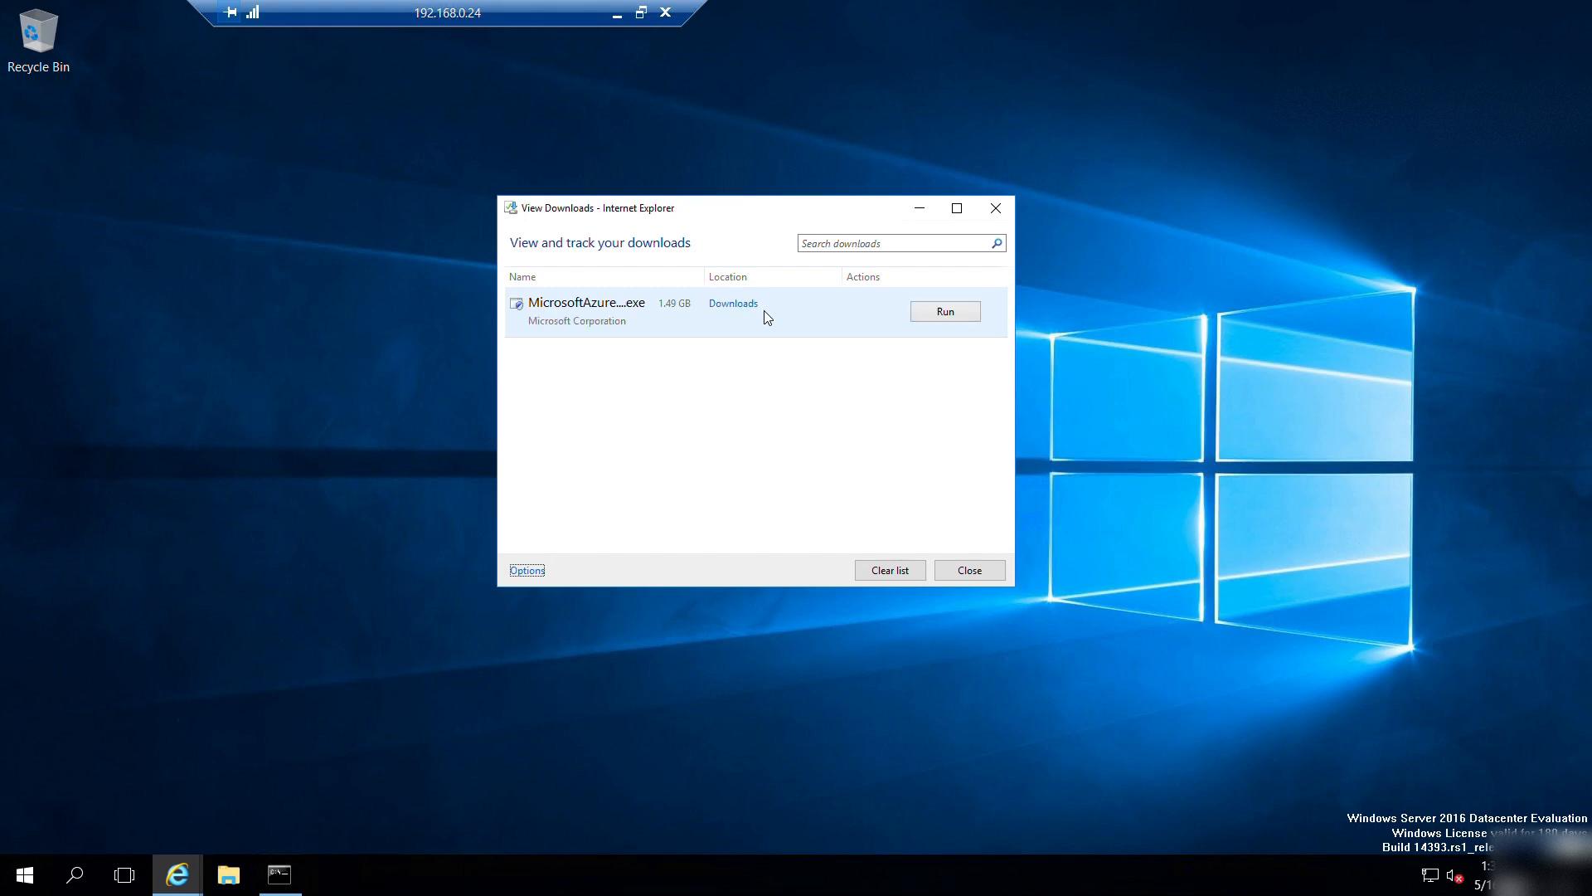
Launch MicrosoftAzureSiteRecoveryUnifiedSetup from the Downloads folder to start the Unified Setup wizard.
left_click(925, 312)
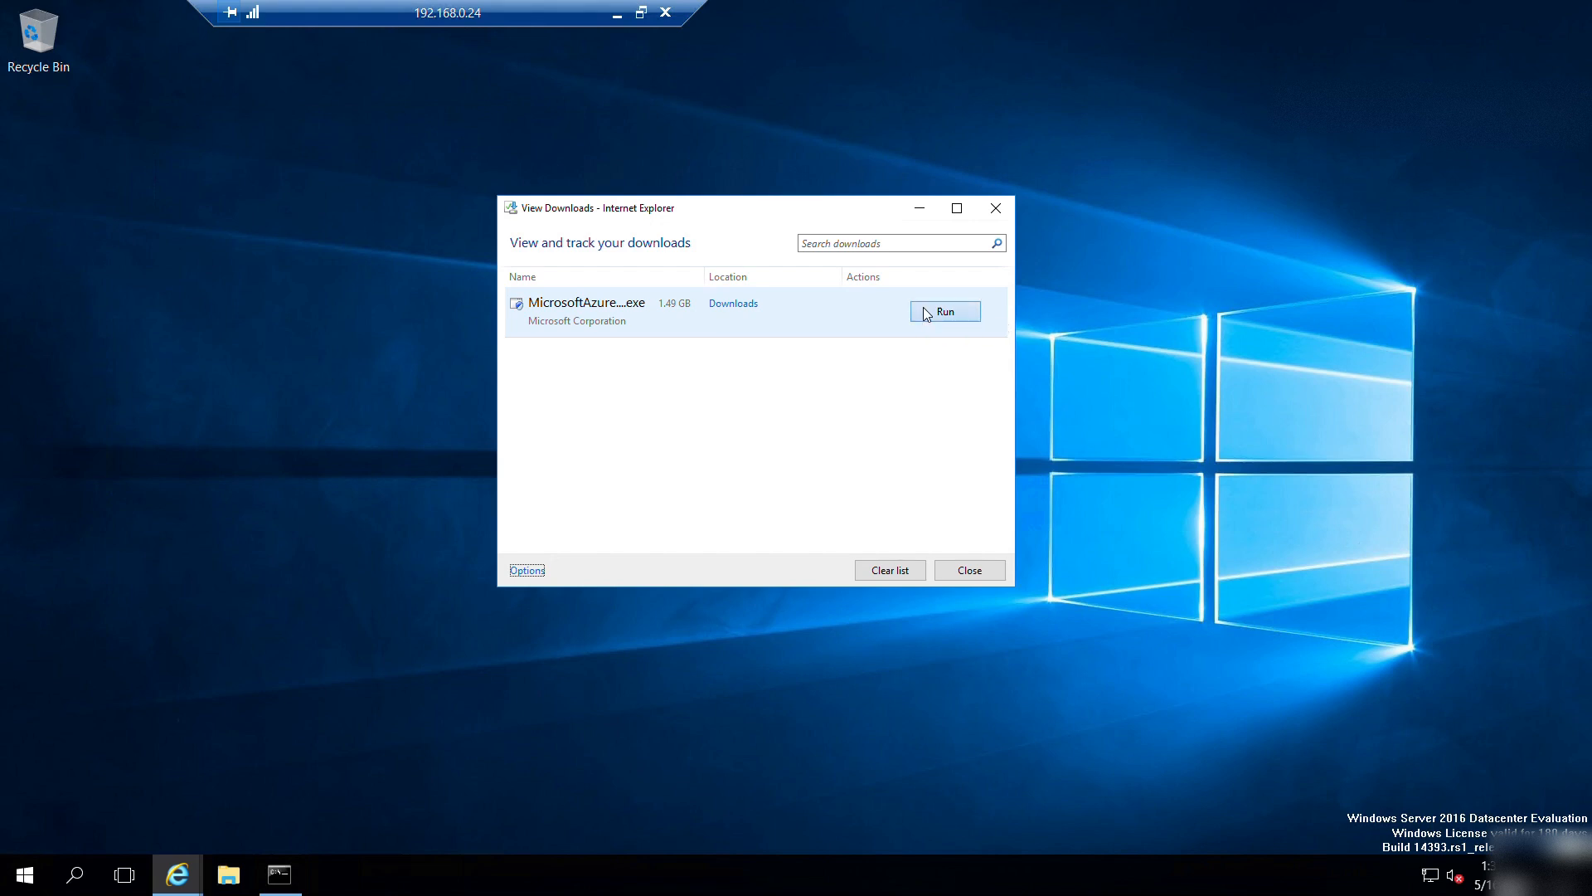
left_click(987, 220)
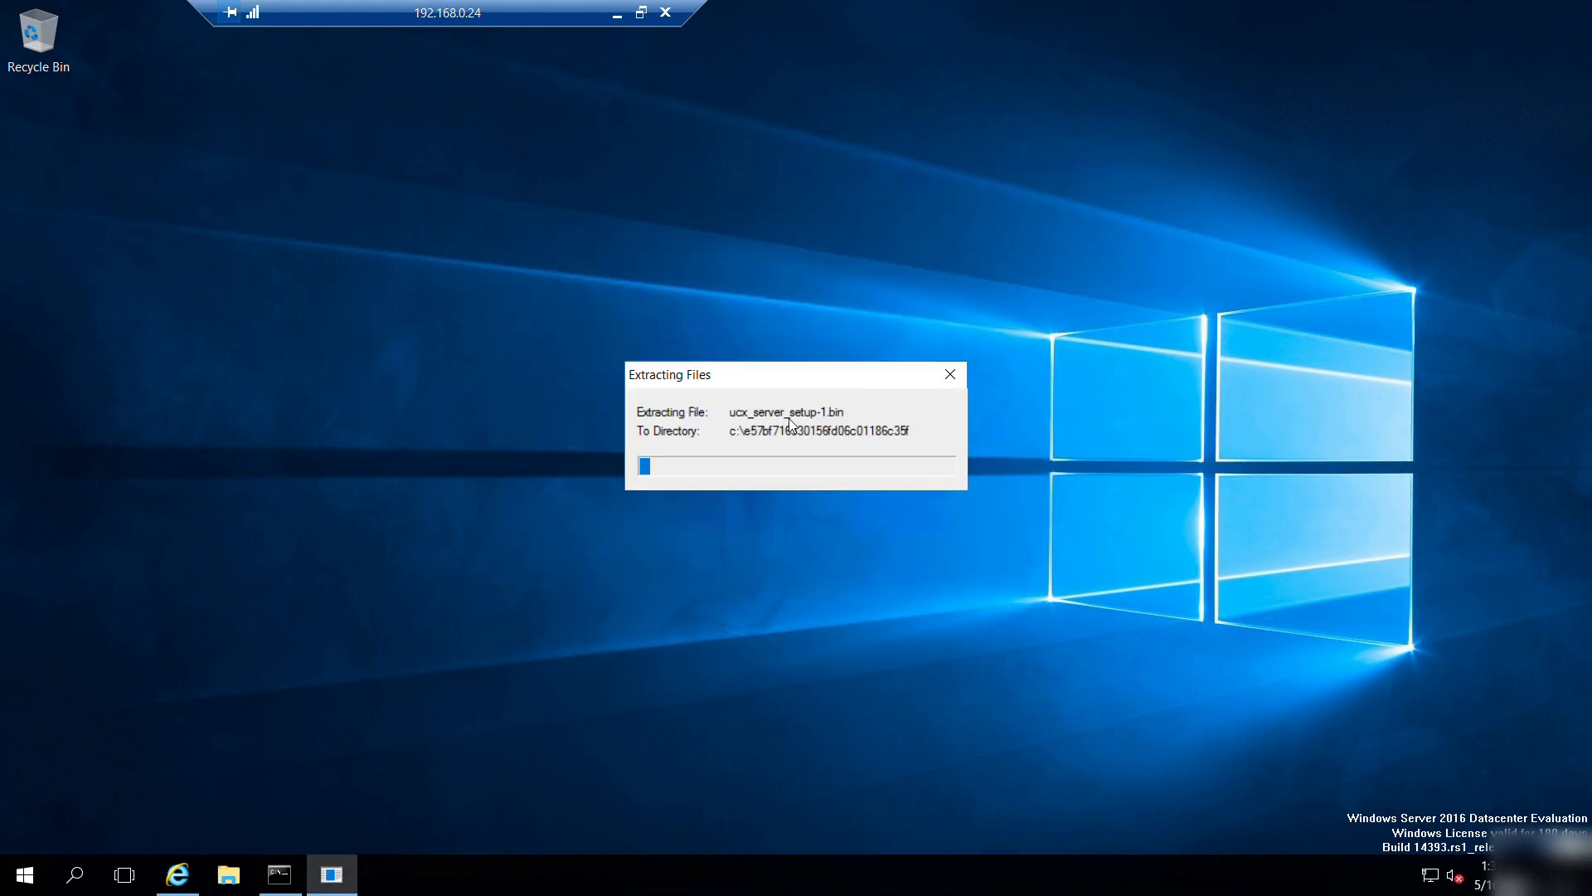
left_click(238, 868)
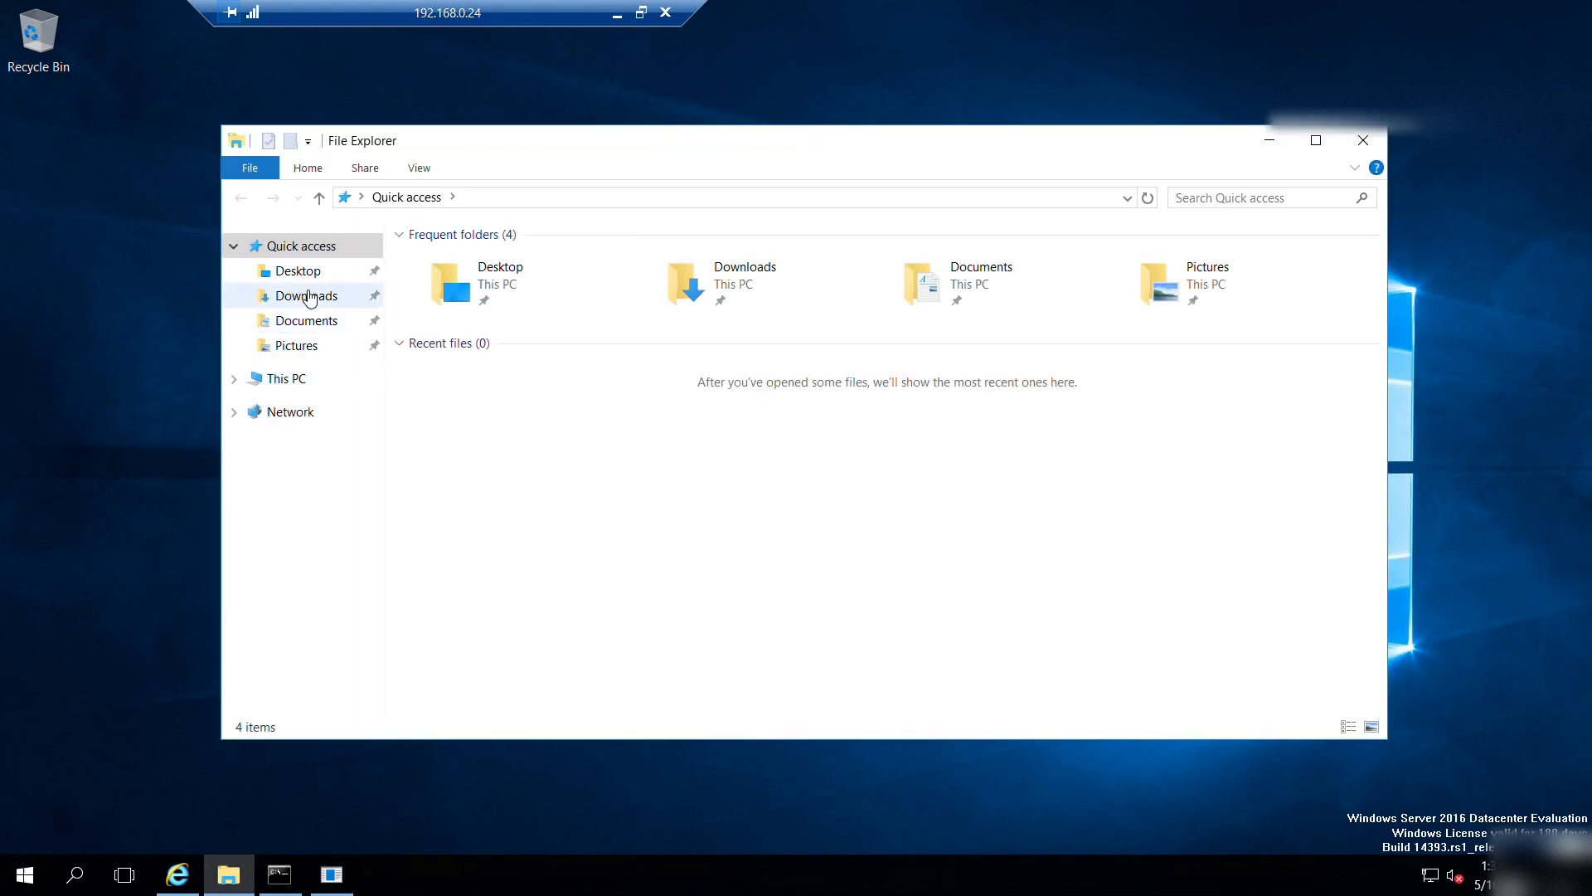
left_click(294, 296)
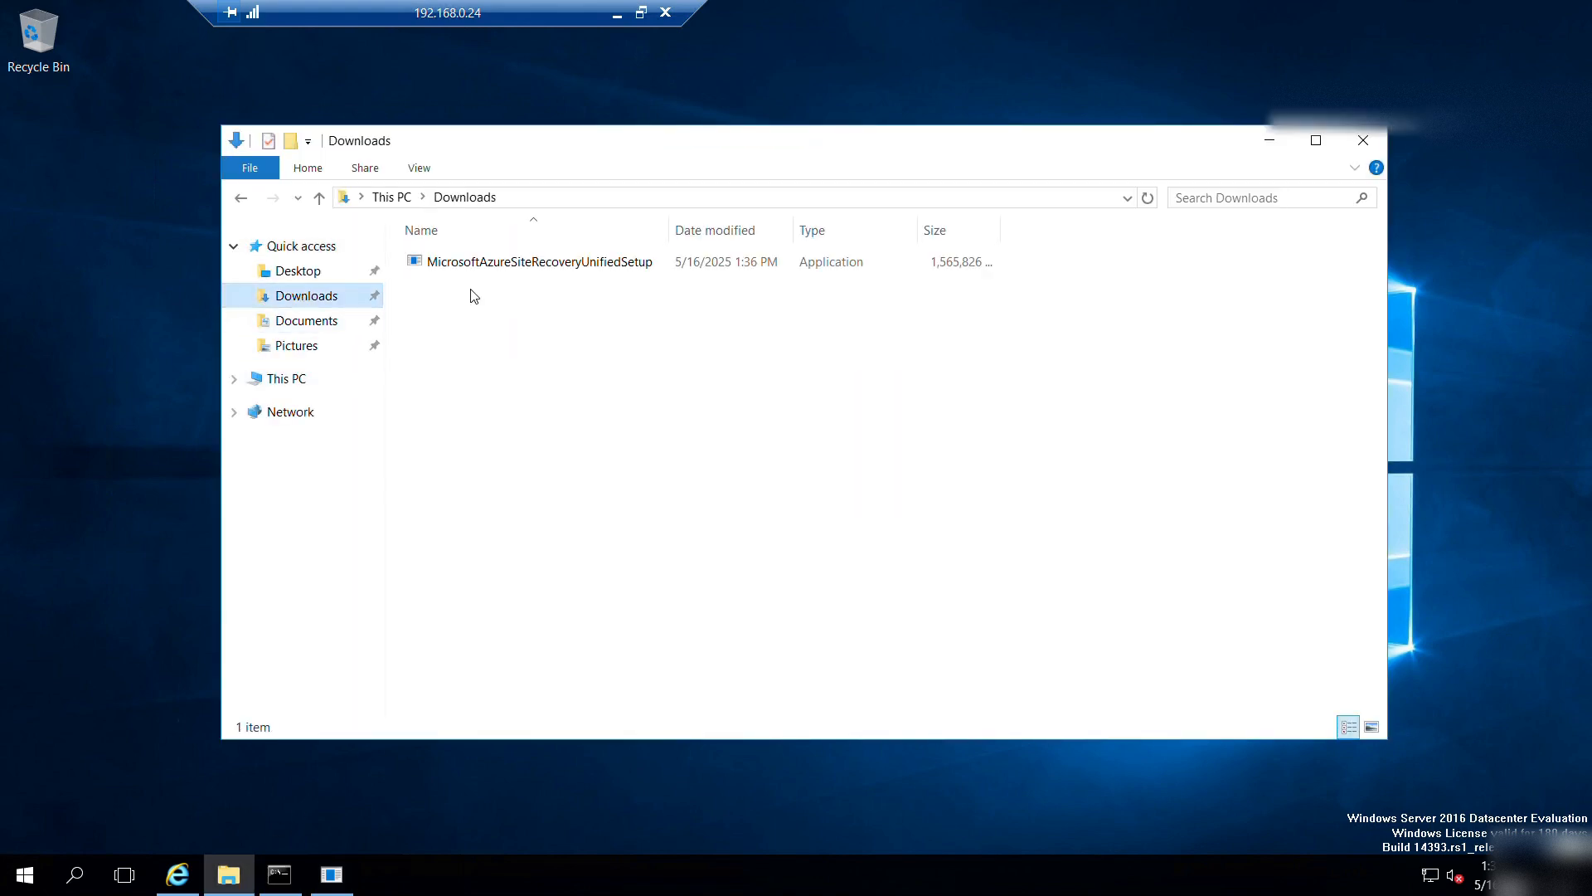
double_click(636, 264)
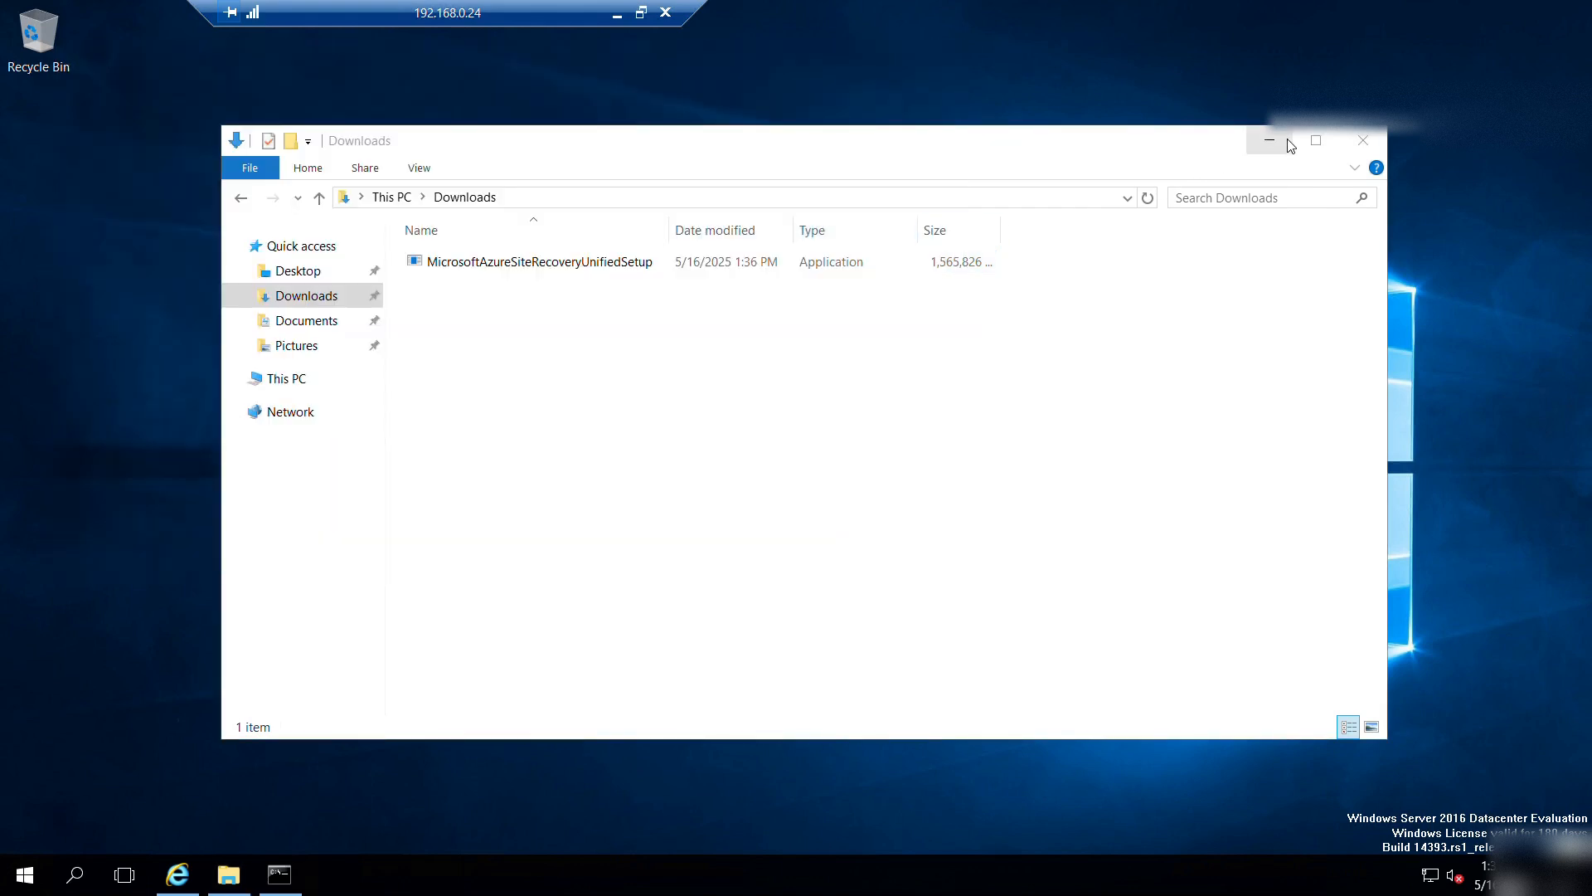
left_click(1271, 141)
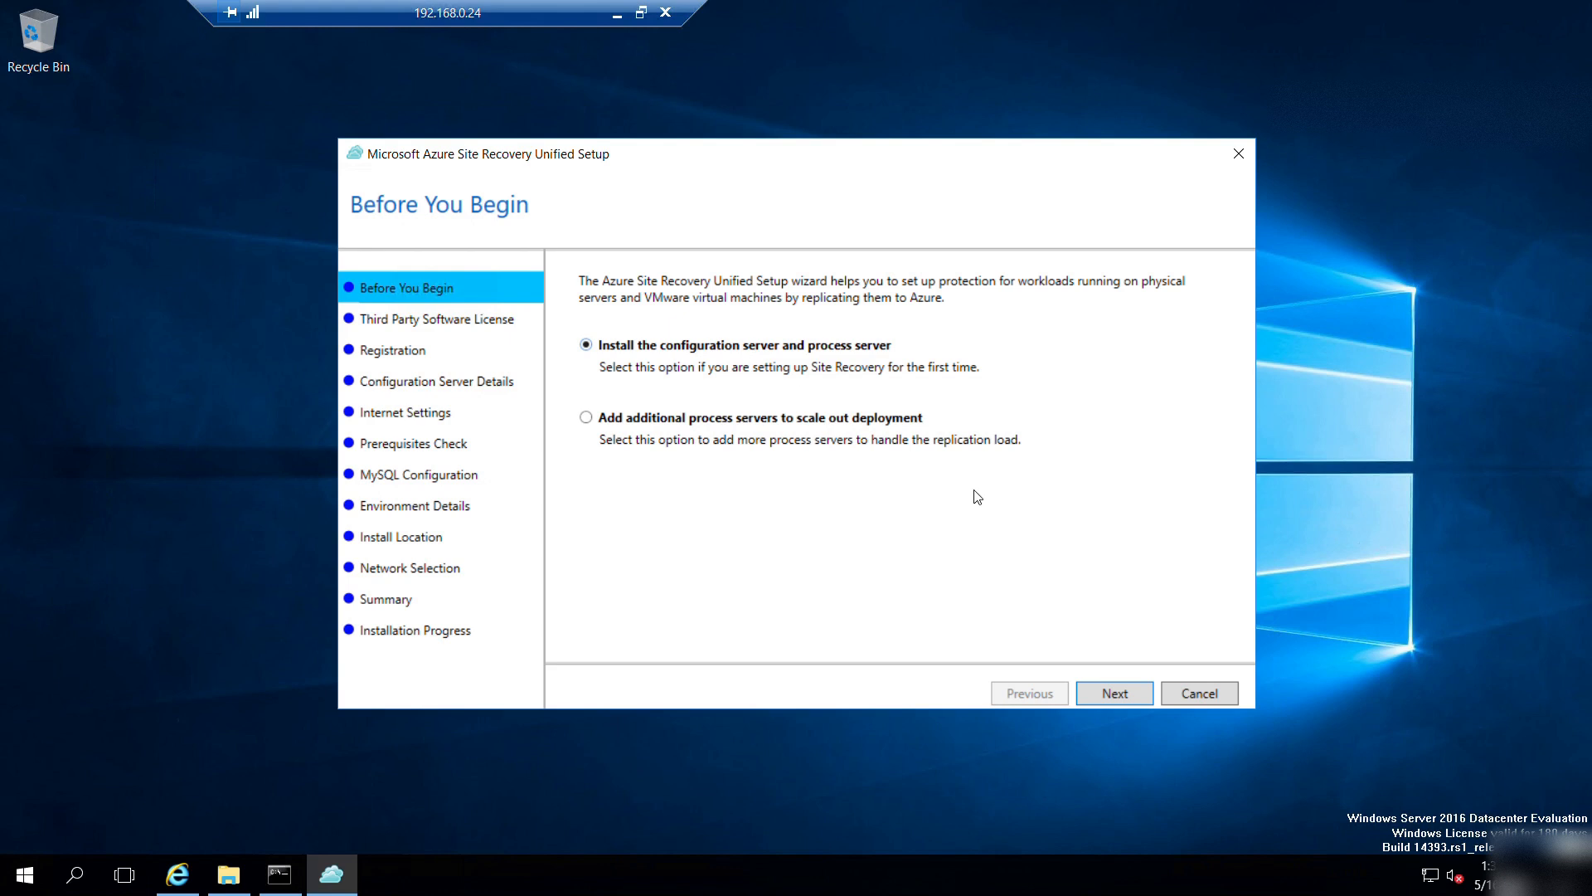
Accept the MySQL third-party license, advance to Registration, and minimize the Remote Desktop session.
left_click(1117, 695)
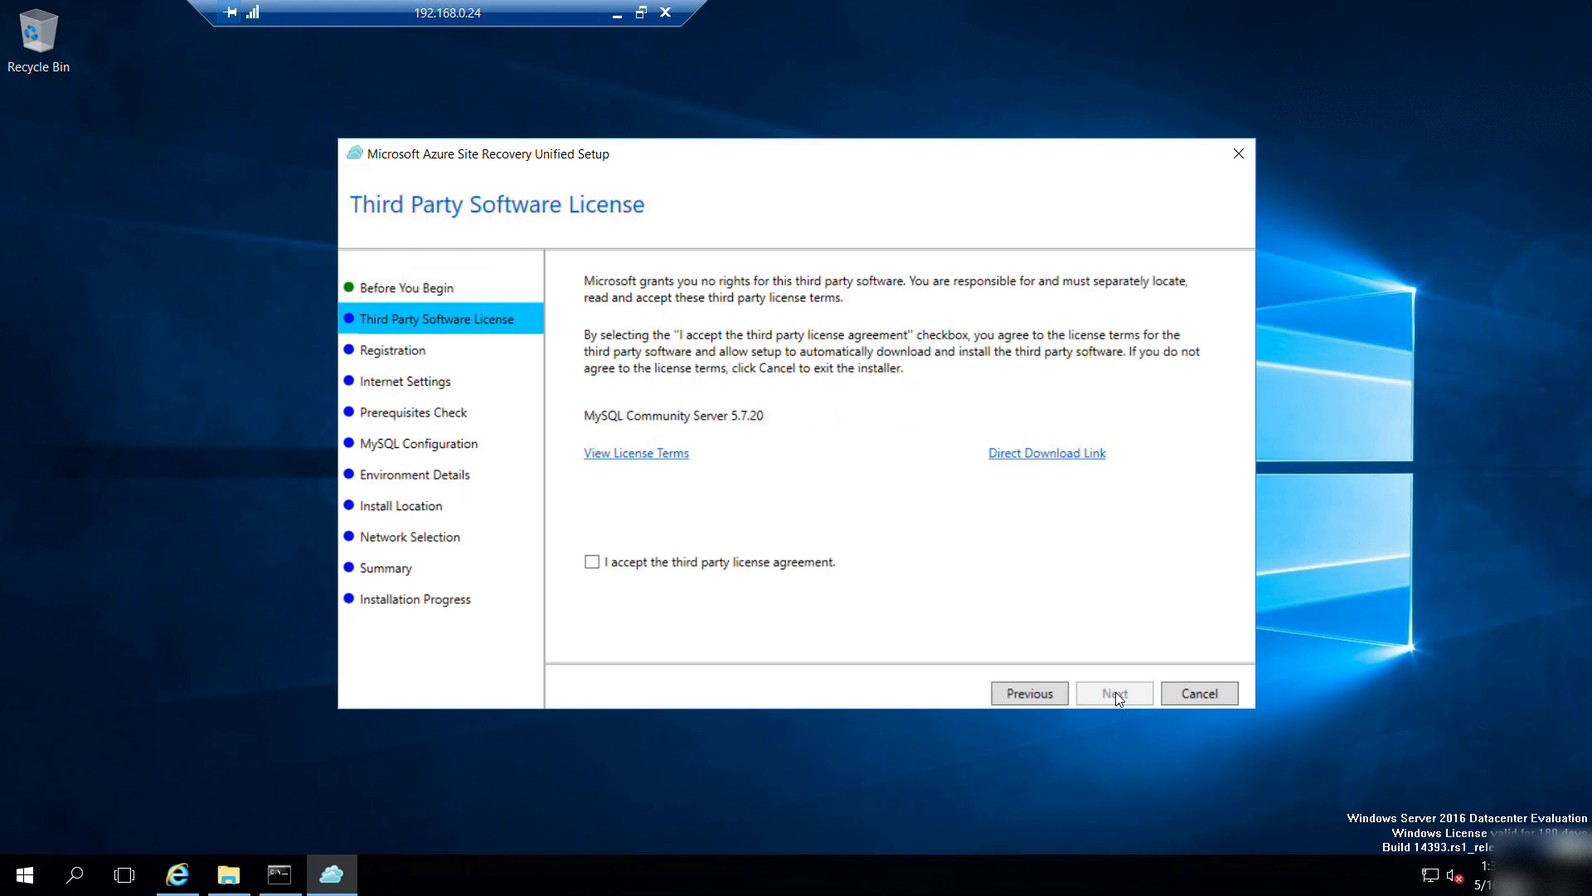
left_click(593, 563)
left_click(1126, 693)
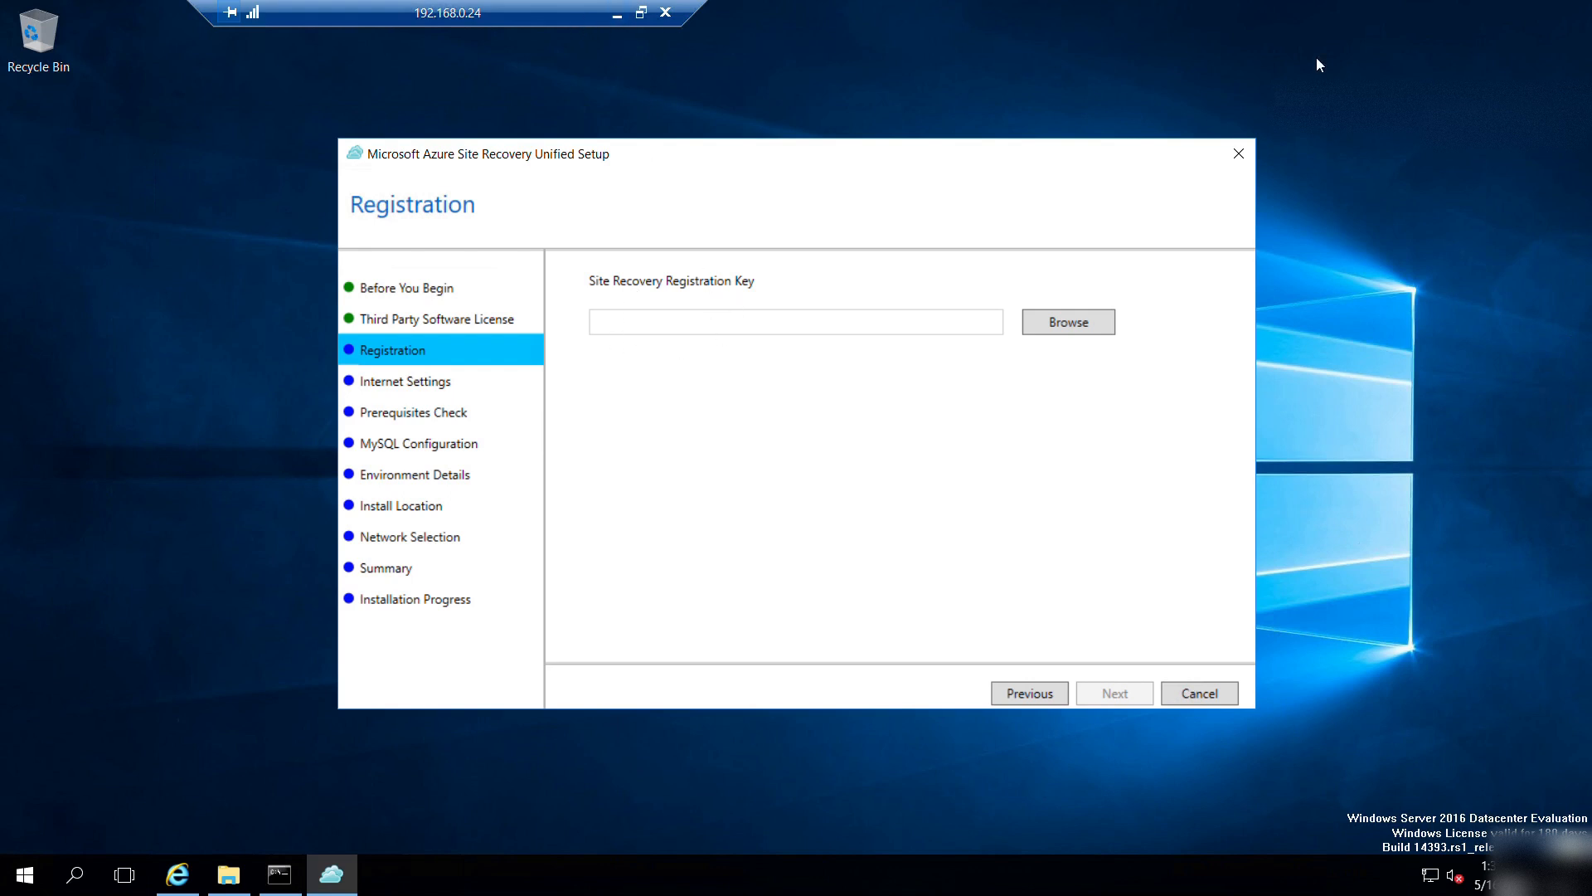
left_click(1432, 12)
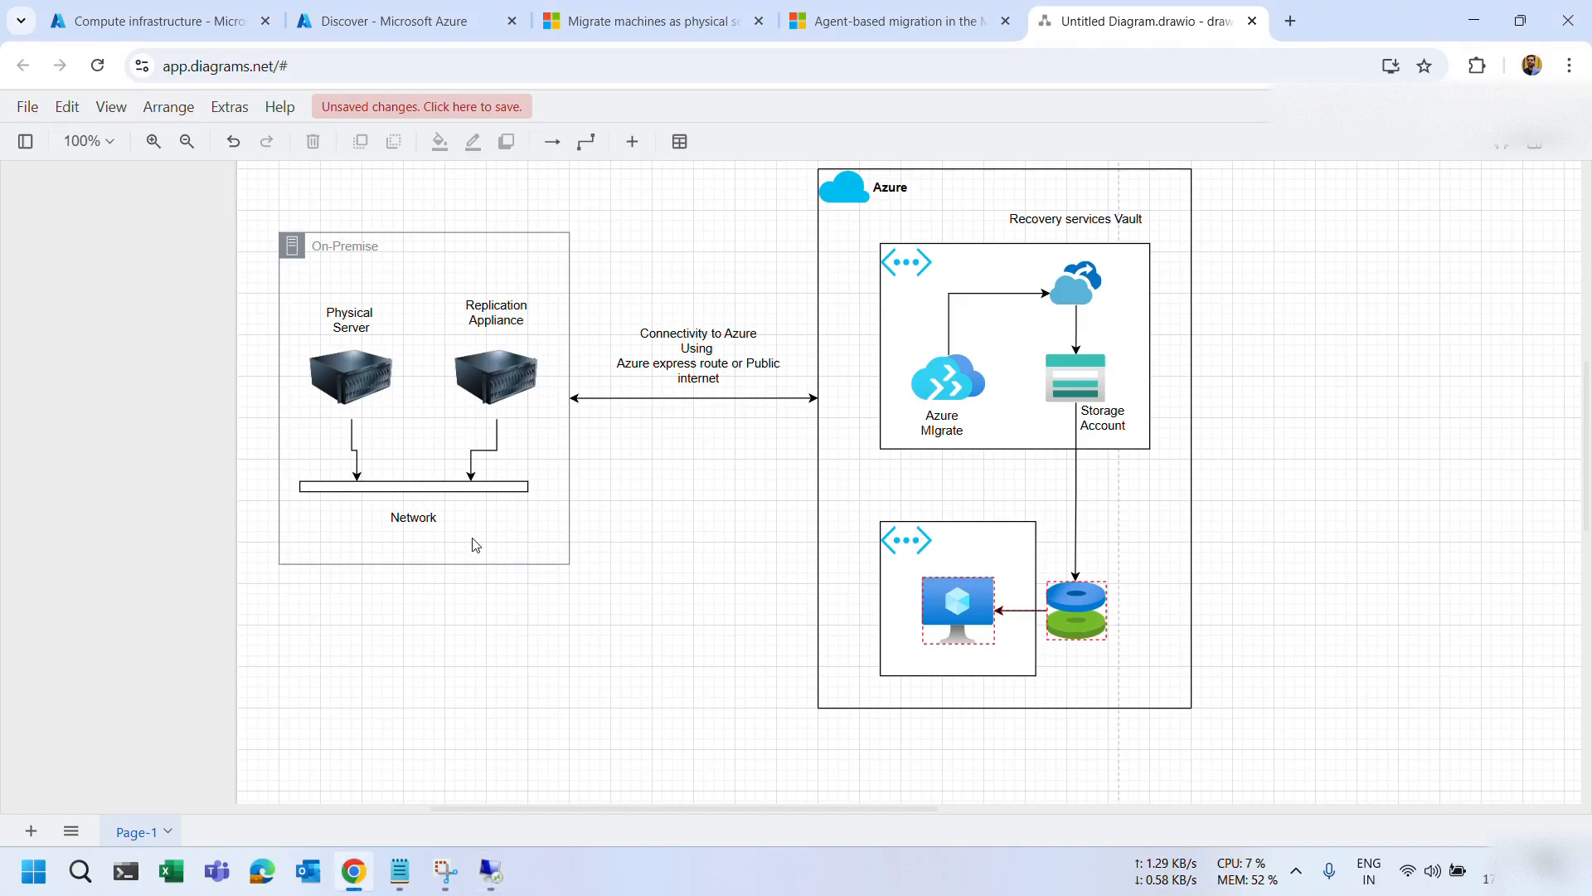
Download the 4.9 KB VaultCredentials registration key from the Azure Migrate Discover page.
left_click(401, 20)
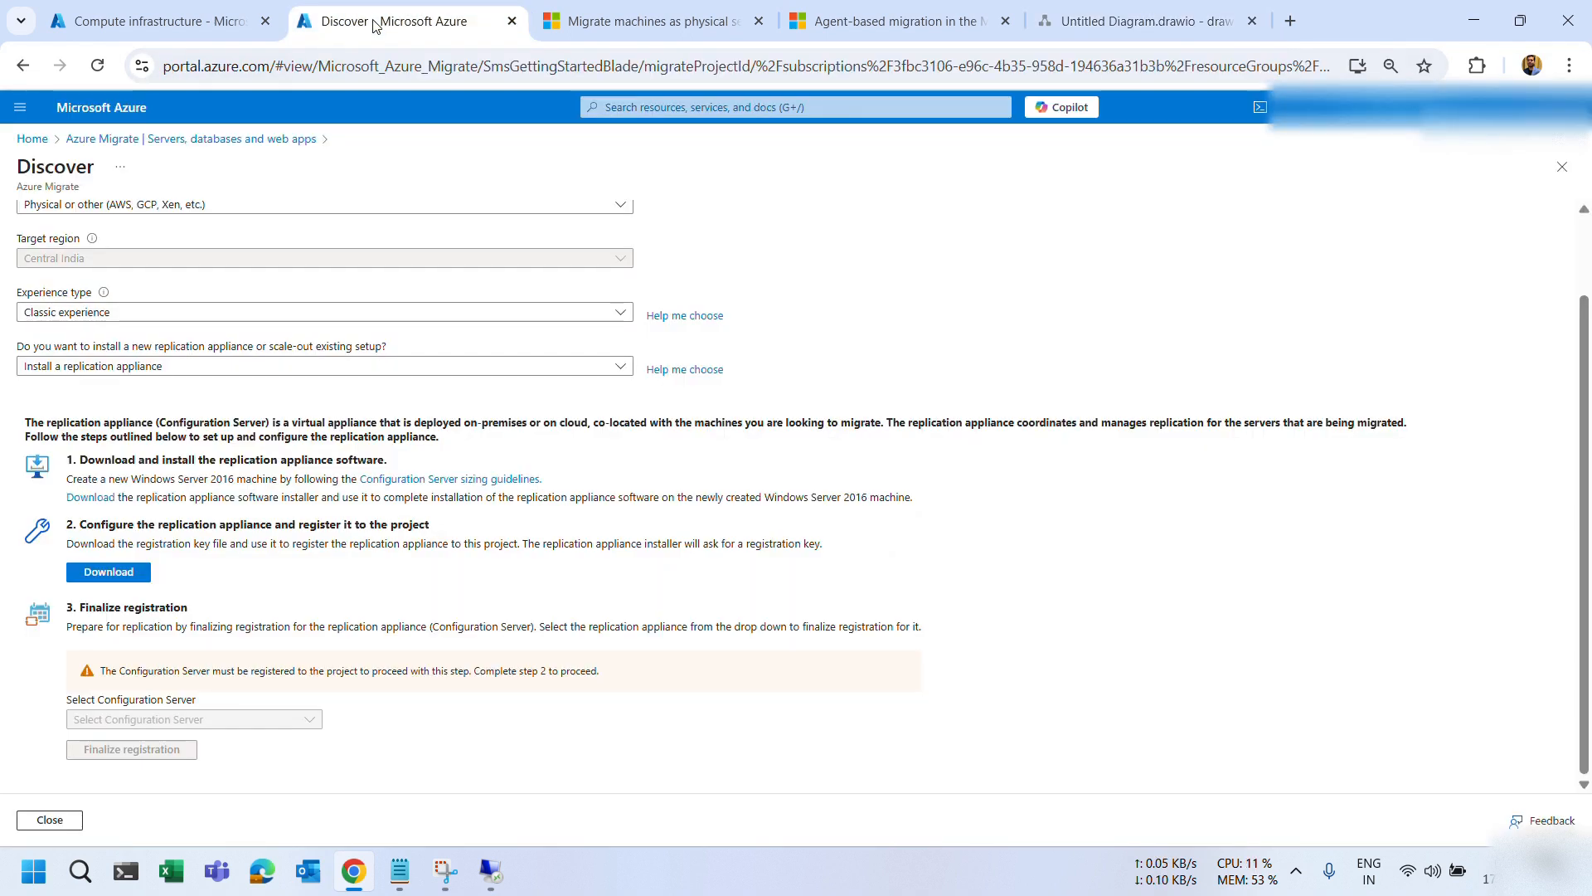
left_click(104, 574)
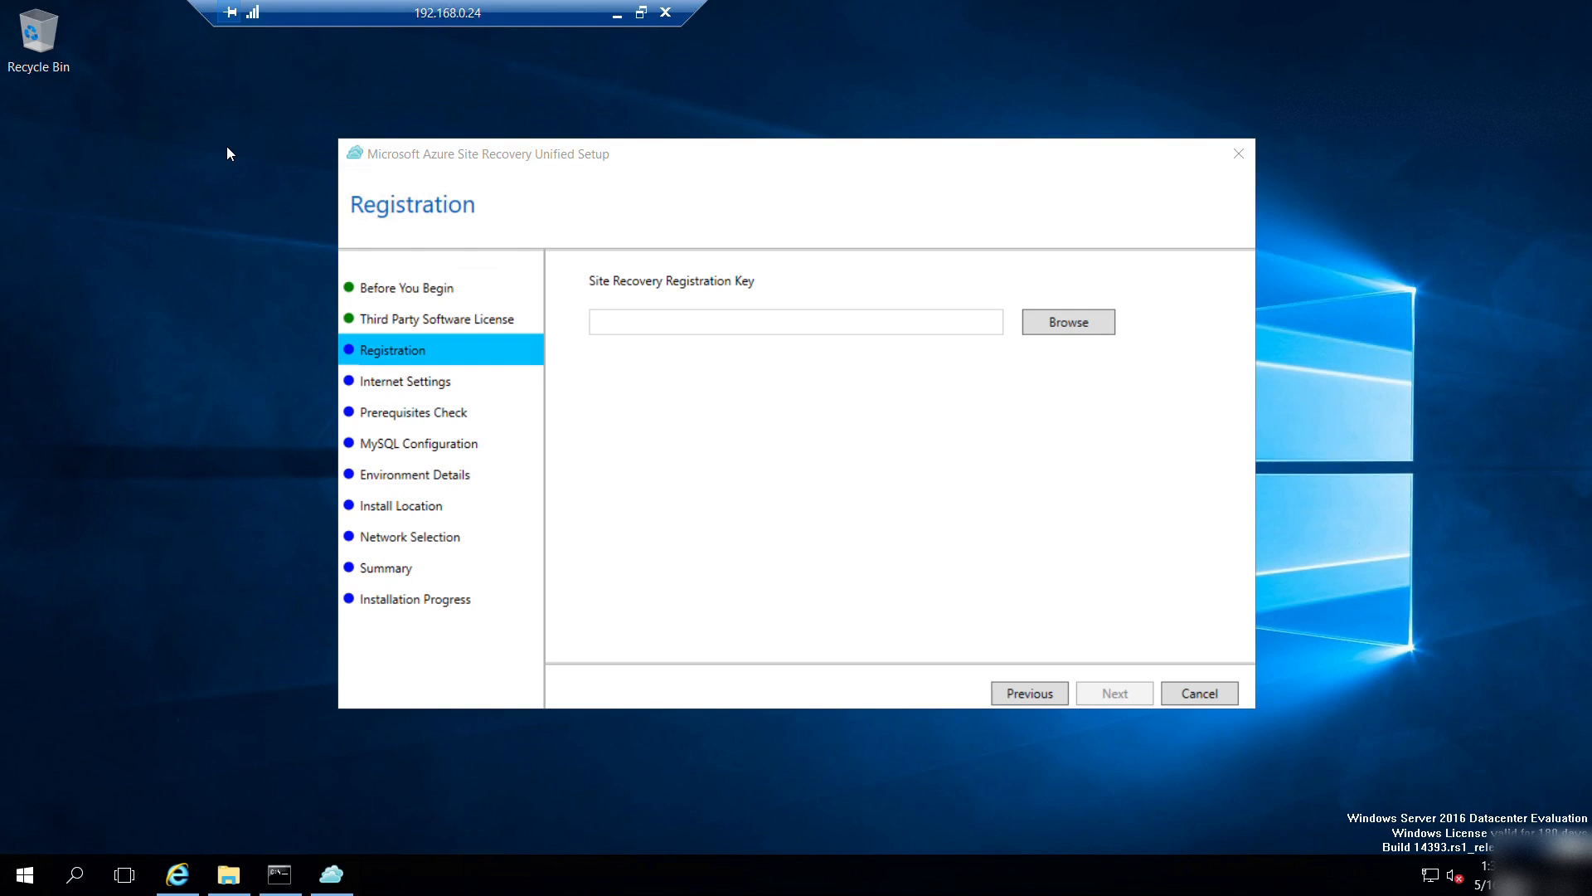
Put the VaultCredentials key file on the server Desktop, load it as the registration key, and continue.
key("ctrl+v")
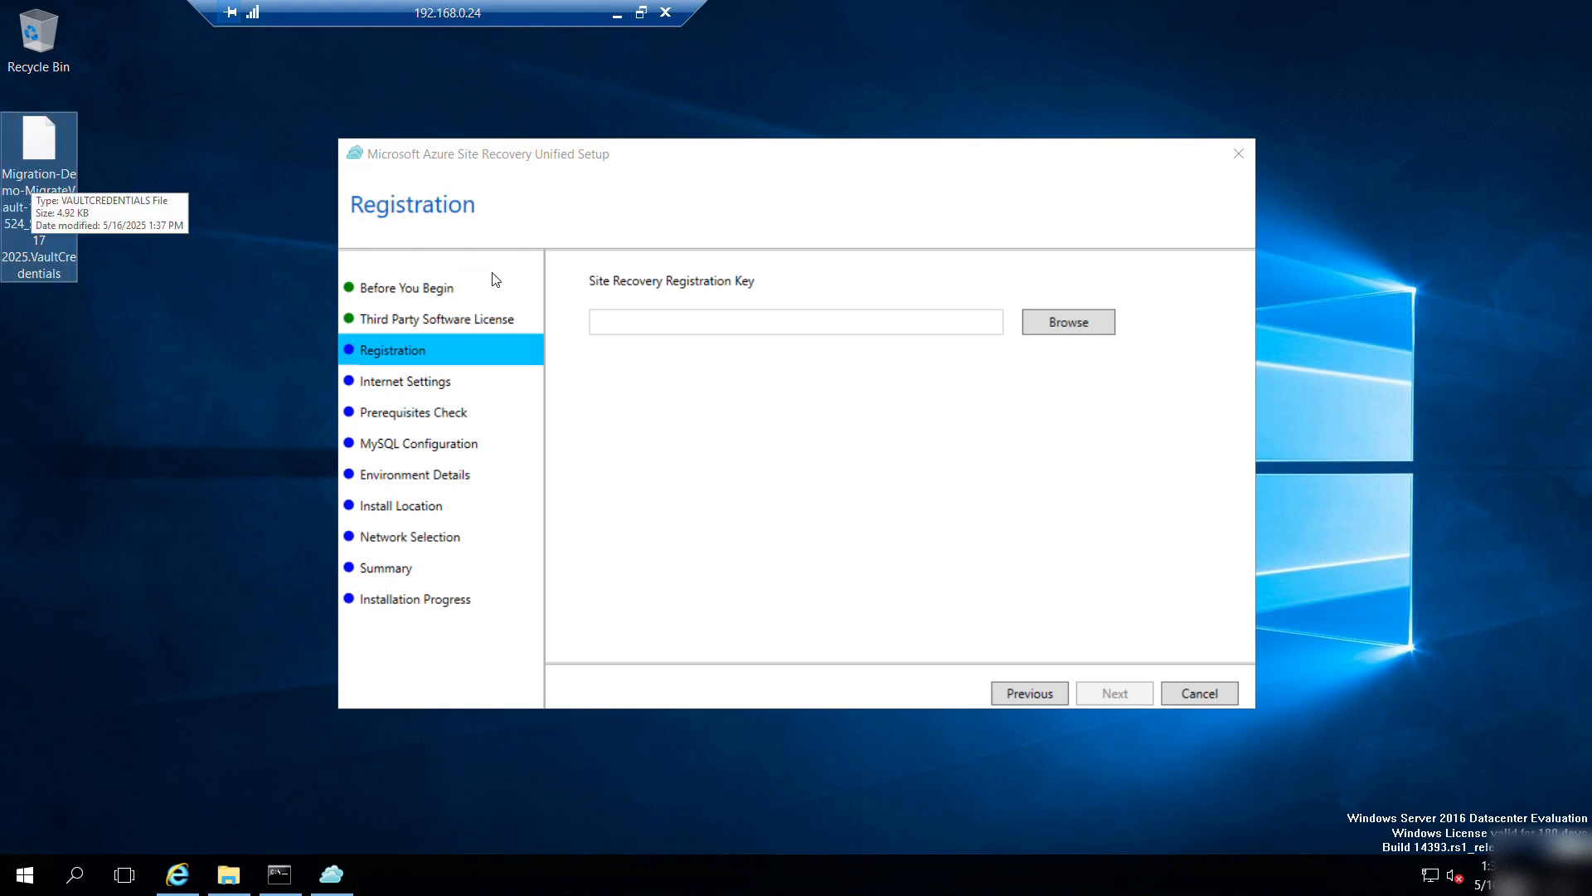
left_click(1045, 320)
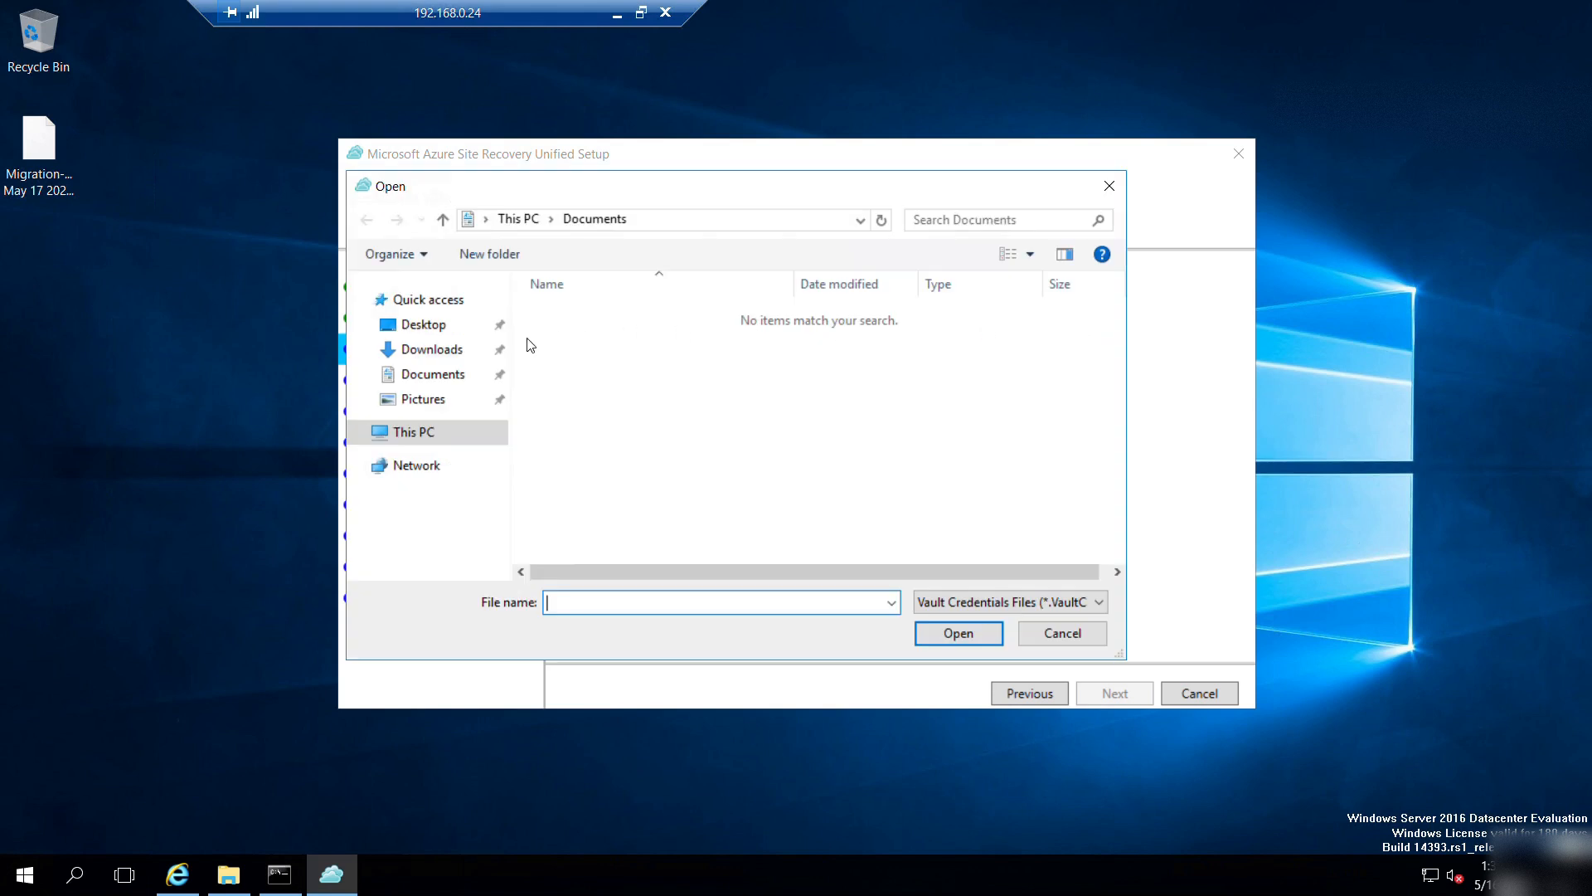
left_click(423, 324)
left_click(631, 315)
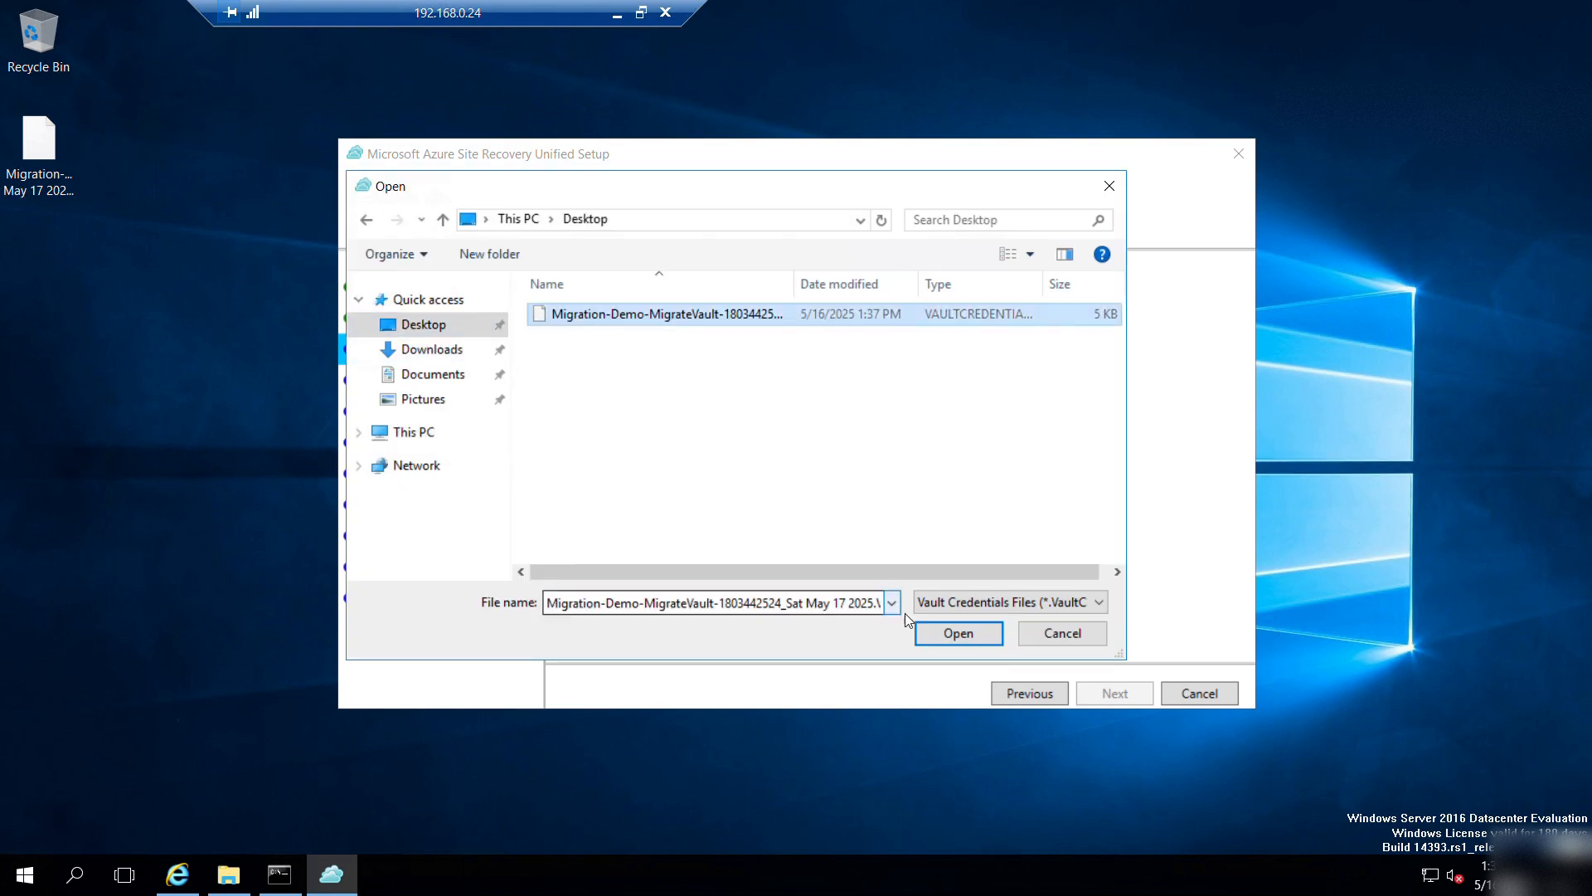
left_click(955, 631)
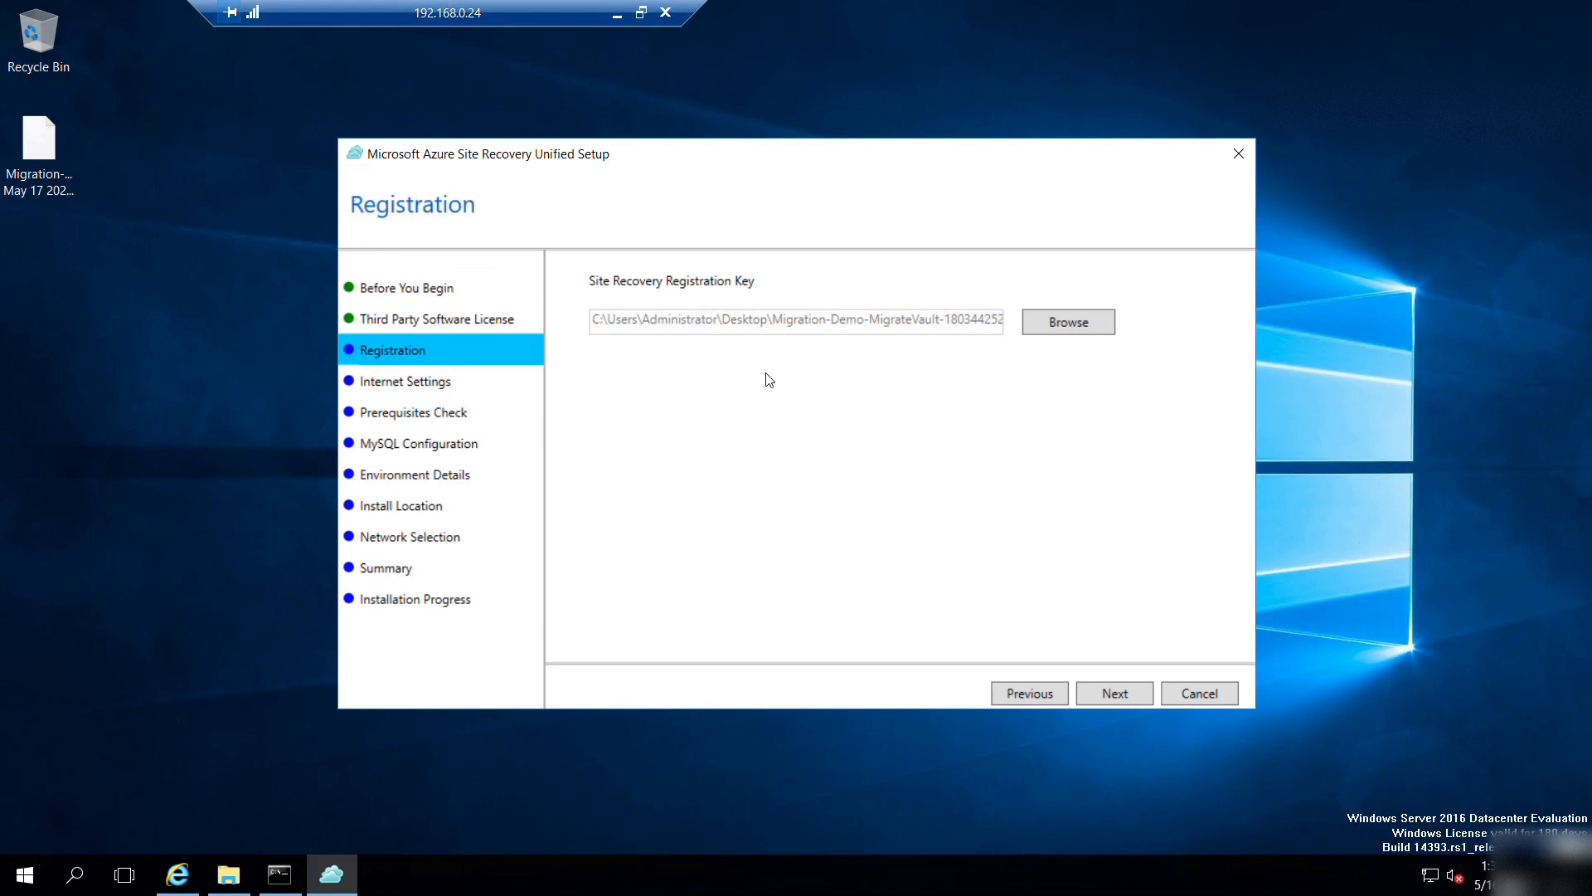
left_click(1100, 701)
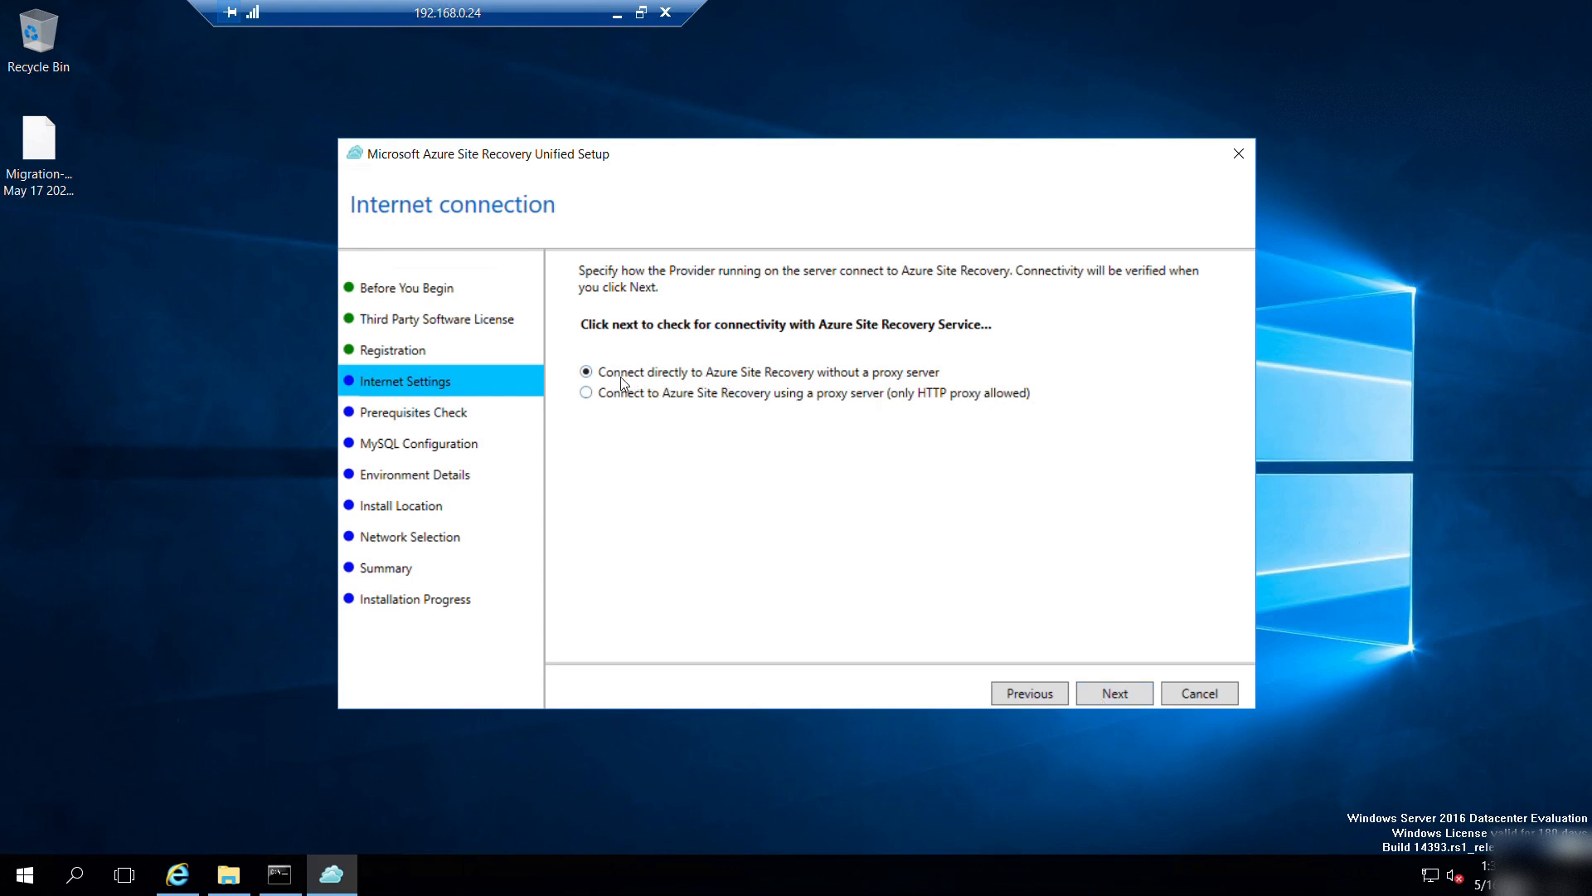
Keep the direct no-proxy connection and review the prerequisites check warnings, including memory and CPU.
left_click(1095, 687)
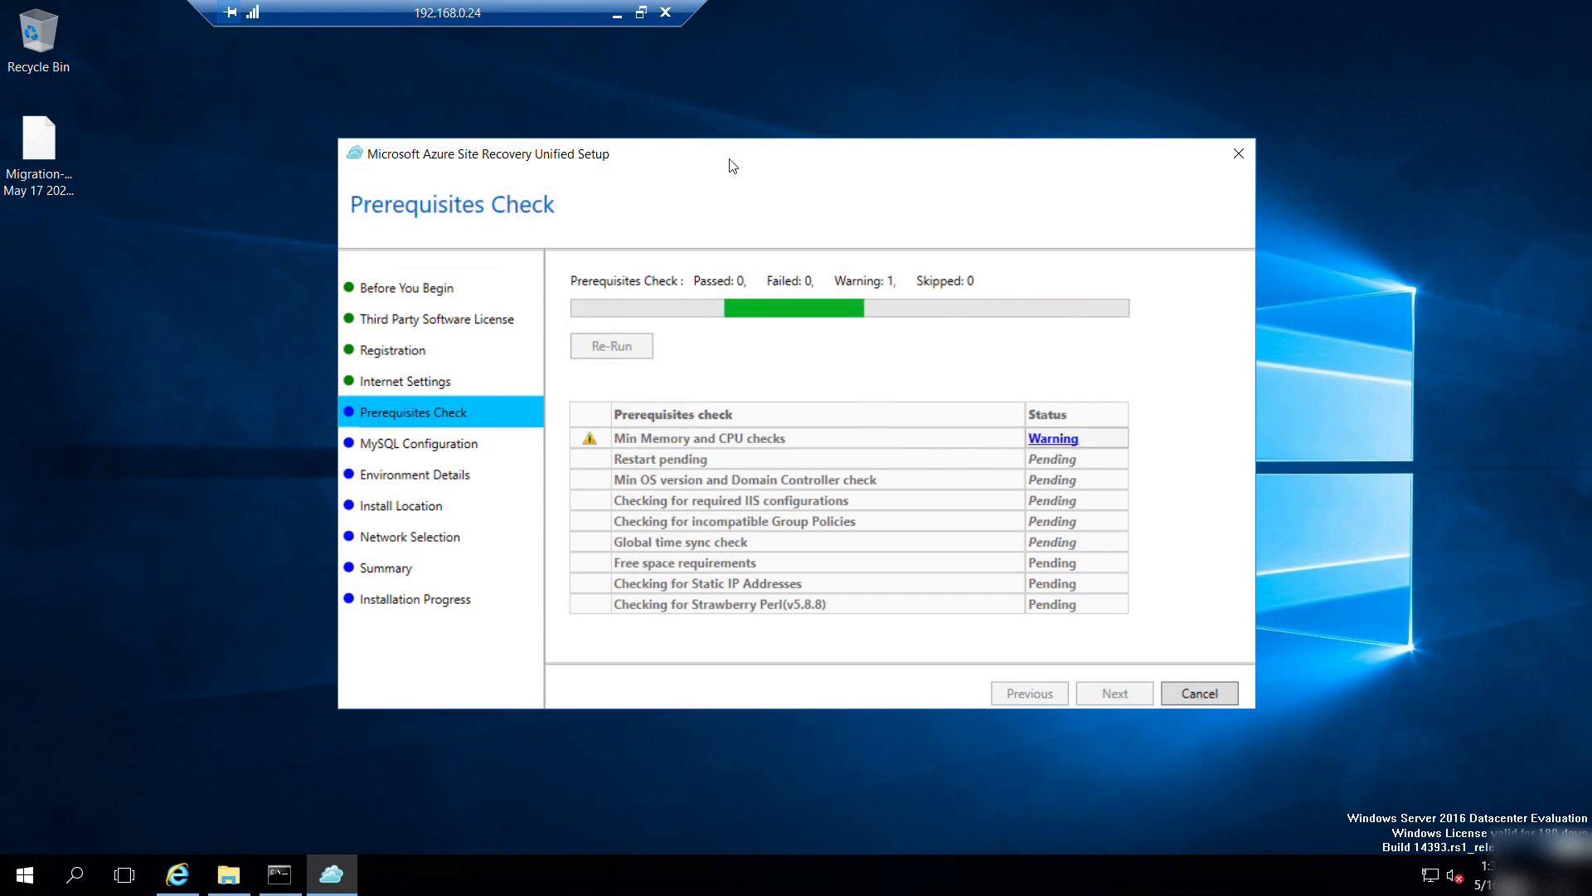
left_click_drag(734, 166, 727, 160)
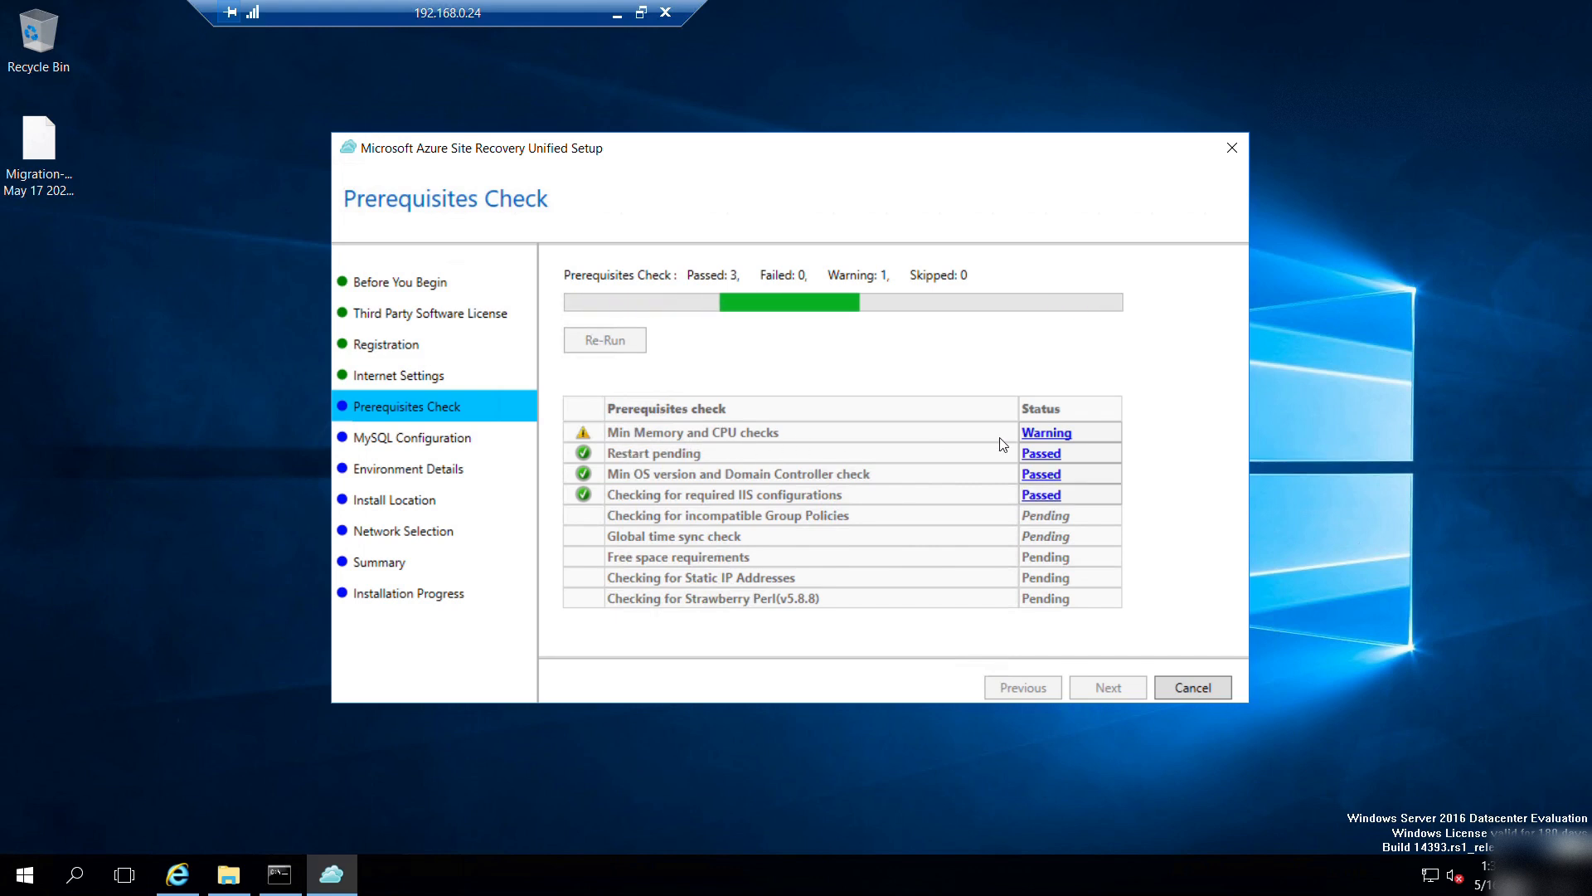
left_click(1047, 433)
mouse_move(1053, 434)
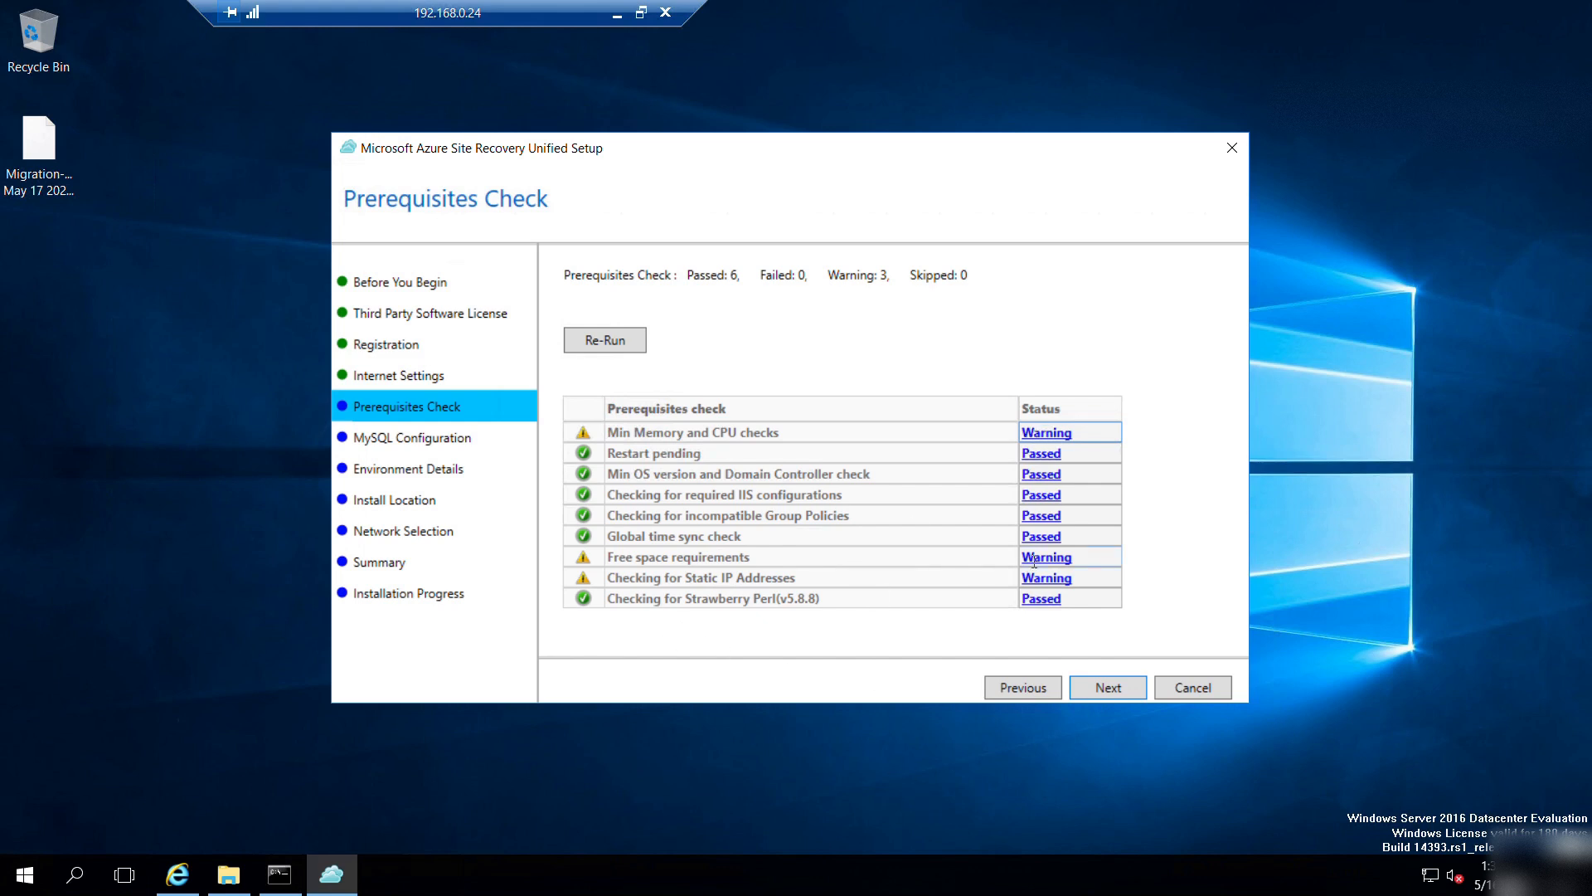
mouse_move(1035, 563)
Enter the MySQL root and svsystems user passwords, then choose No for protecting VMware virtual machines.
left_click(1103, 687)
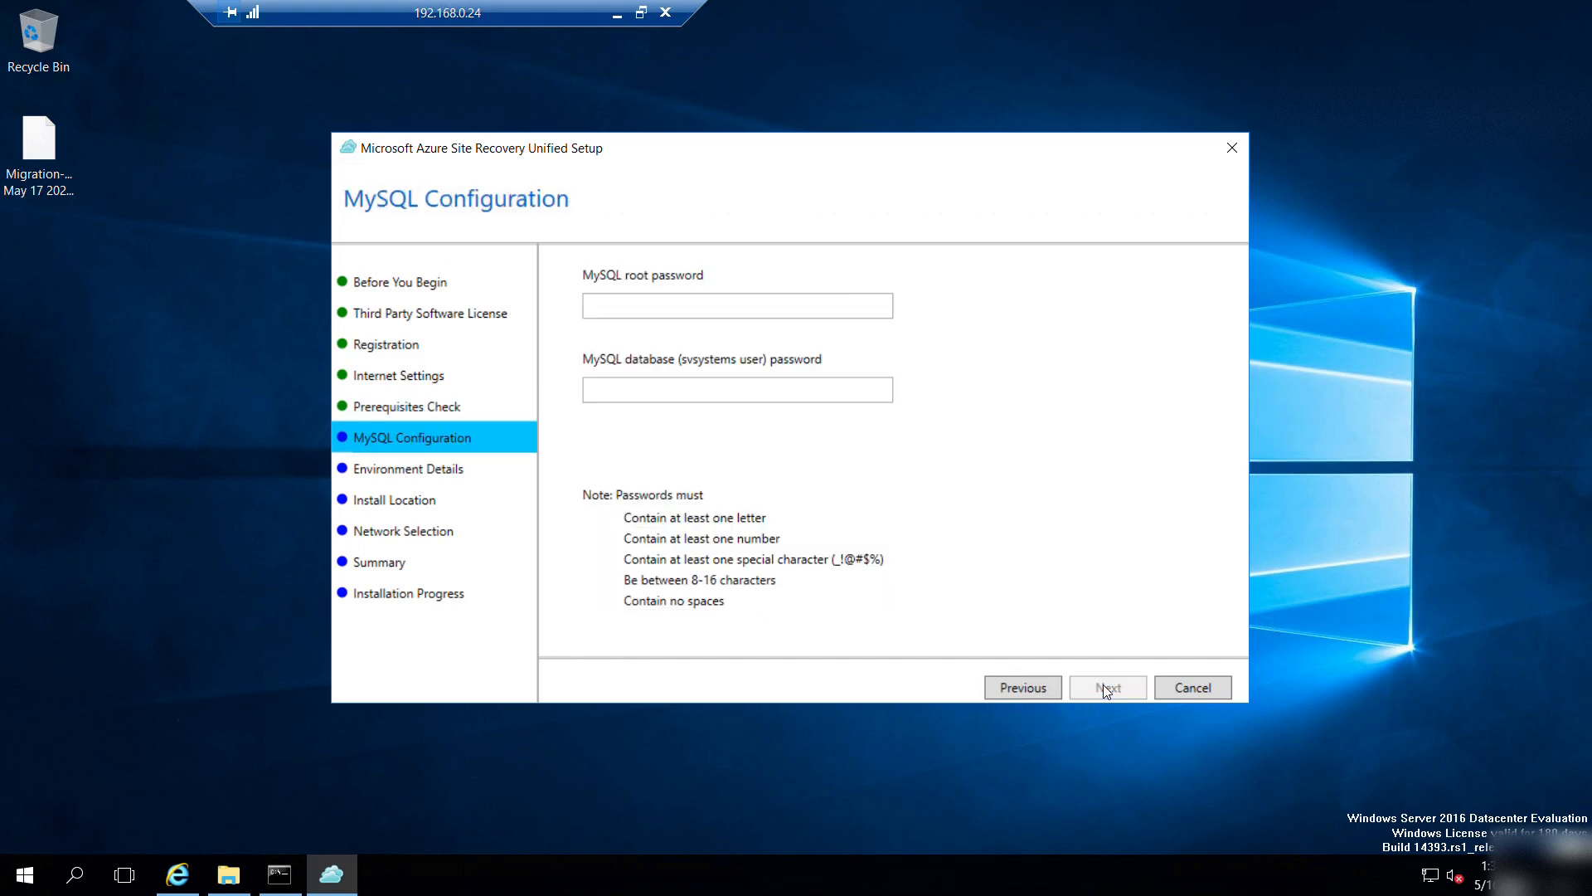
left_click(646, 305)
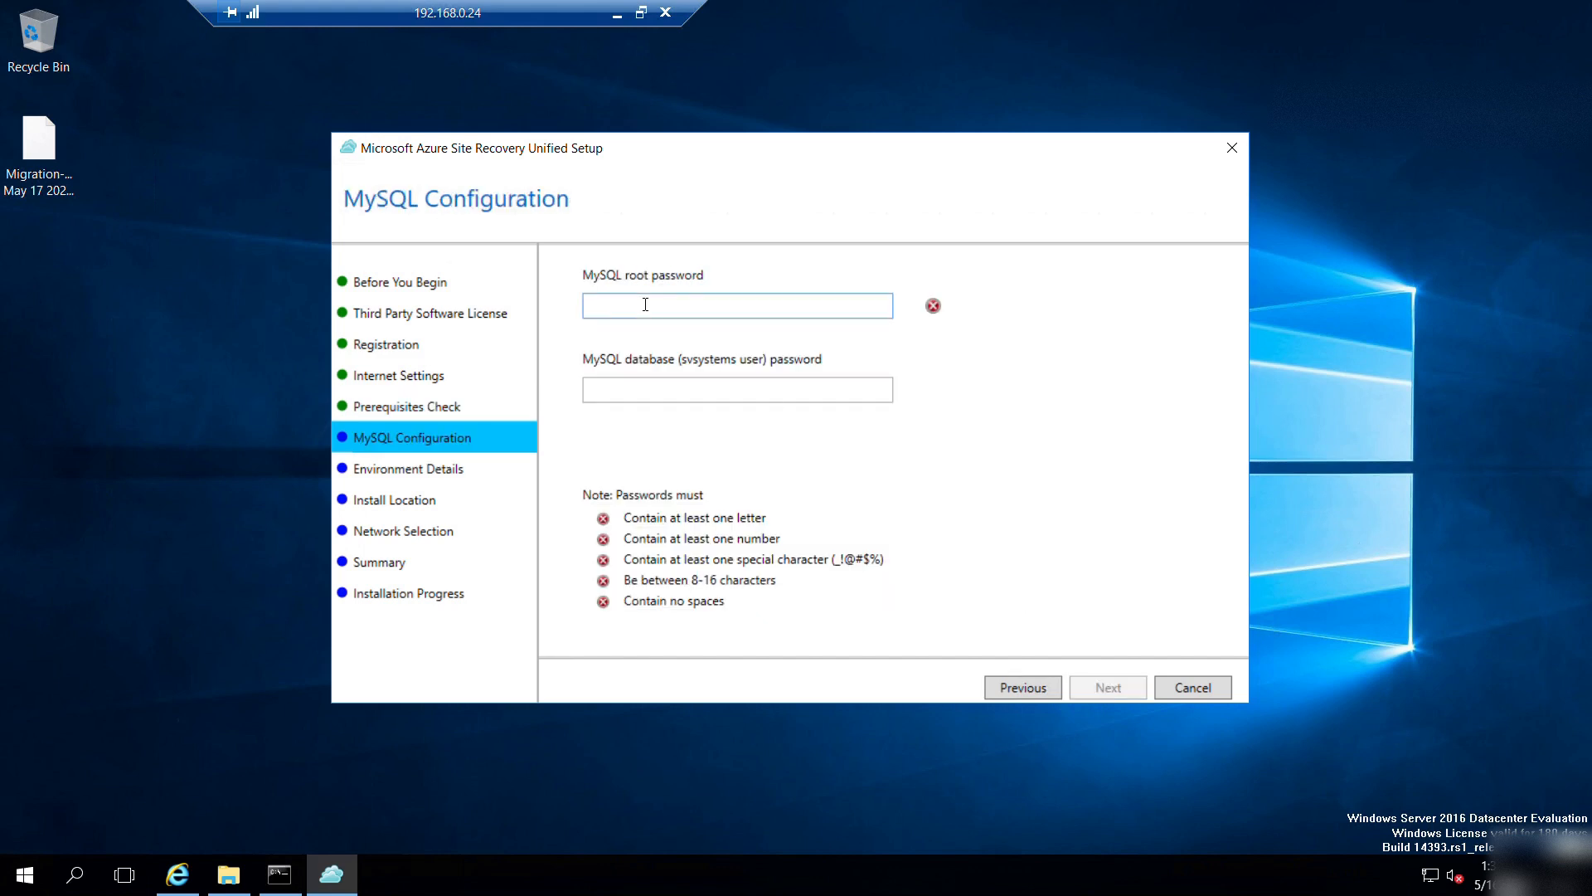
type("•••••••••")
key("Tab")
type("•••••")
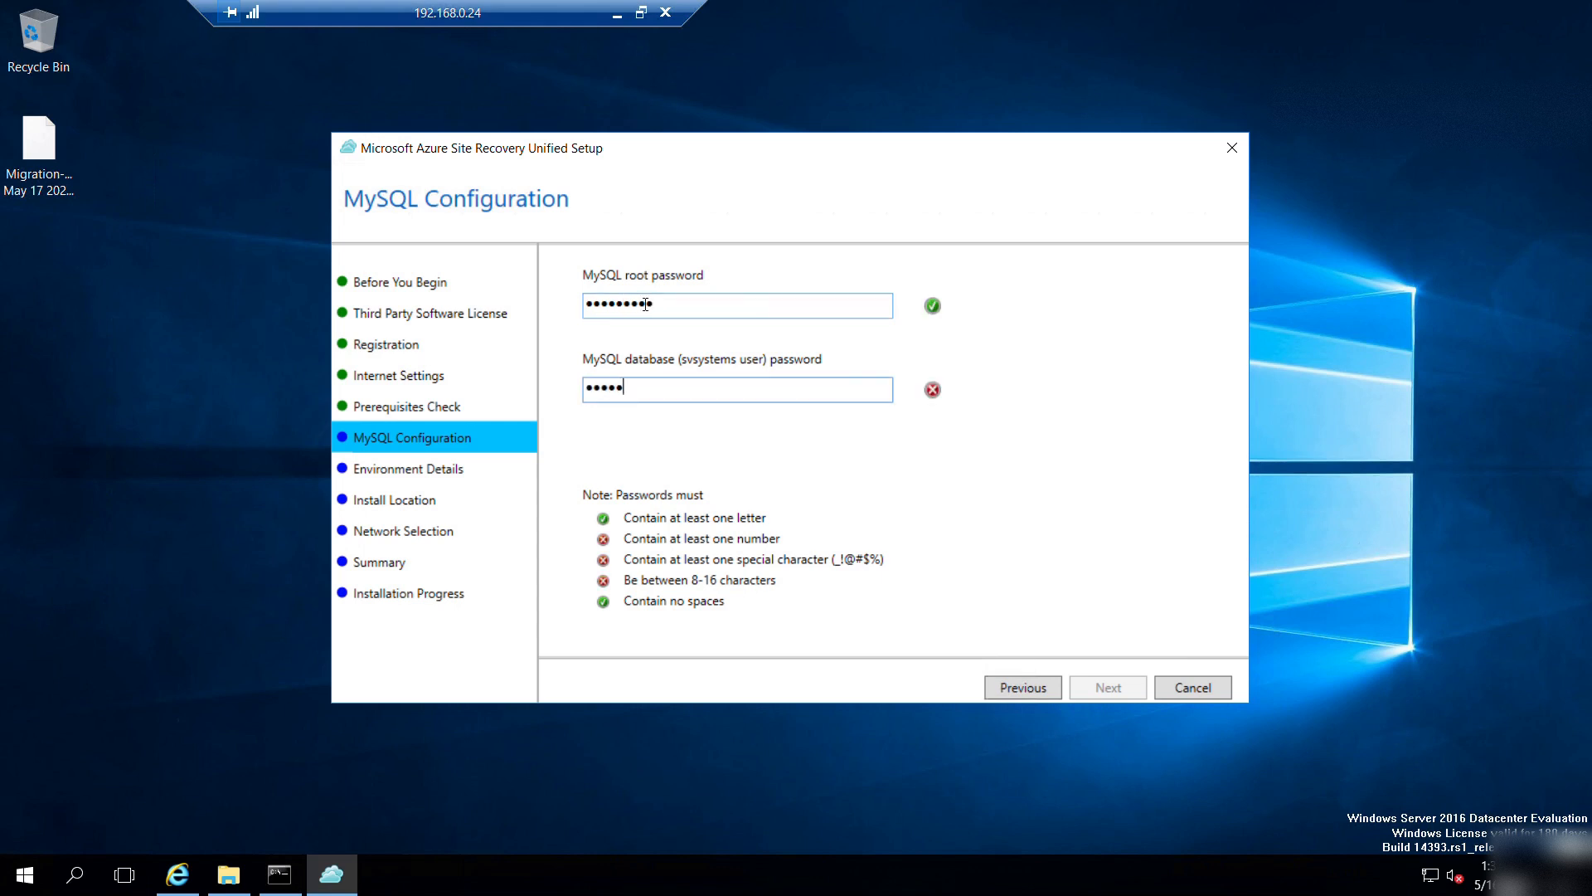
type("••••")
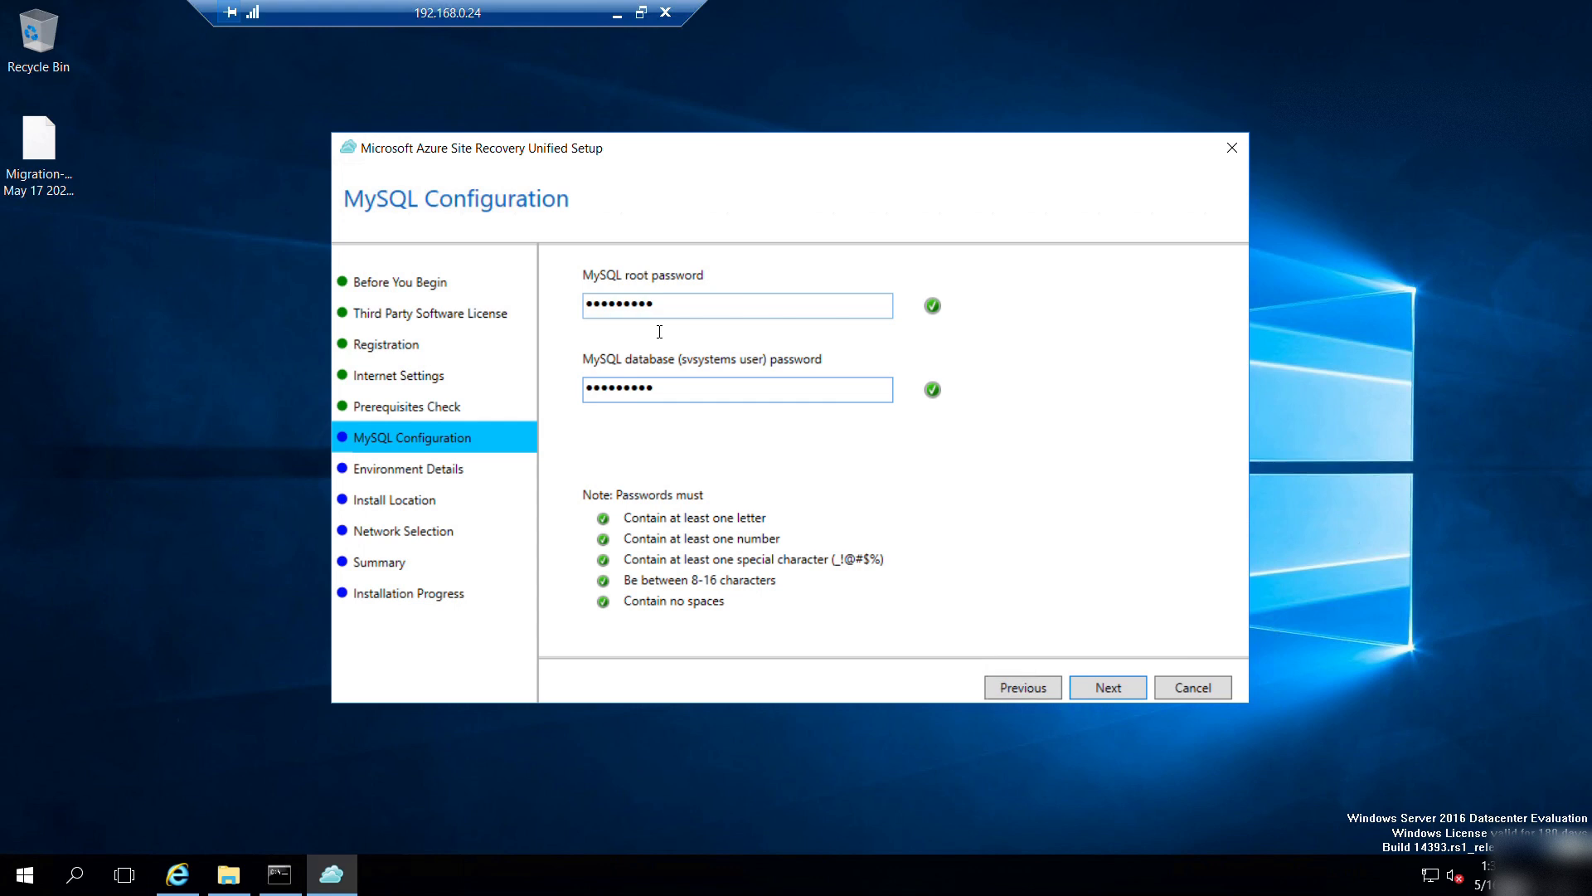
left_click(1107, 687)
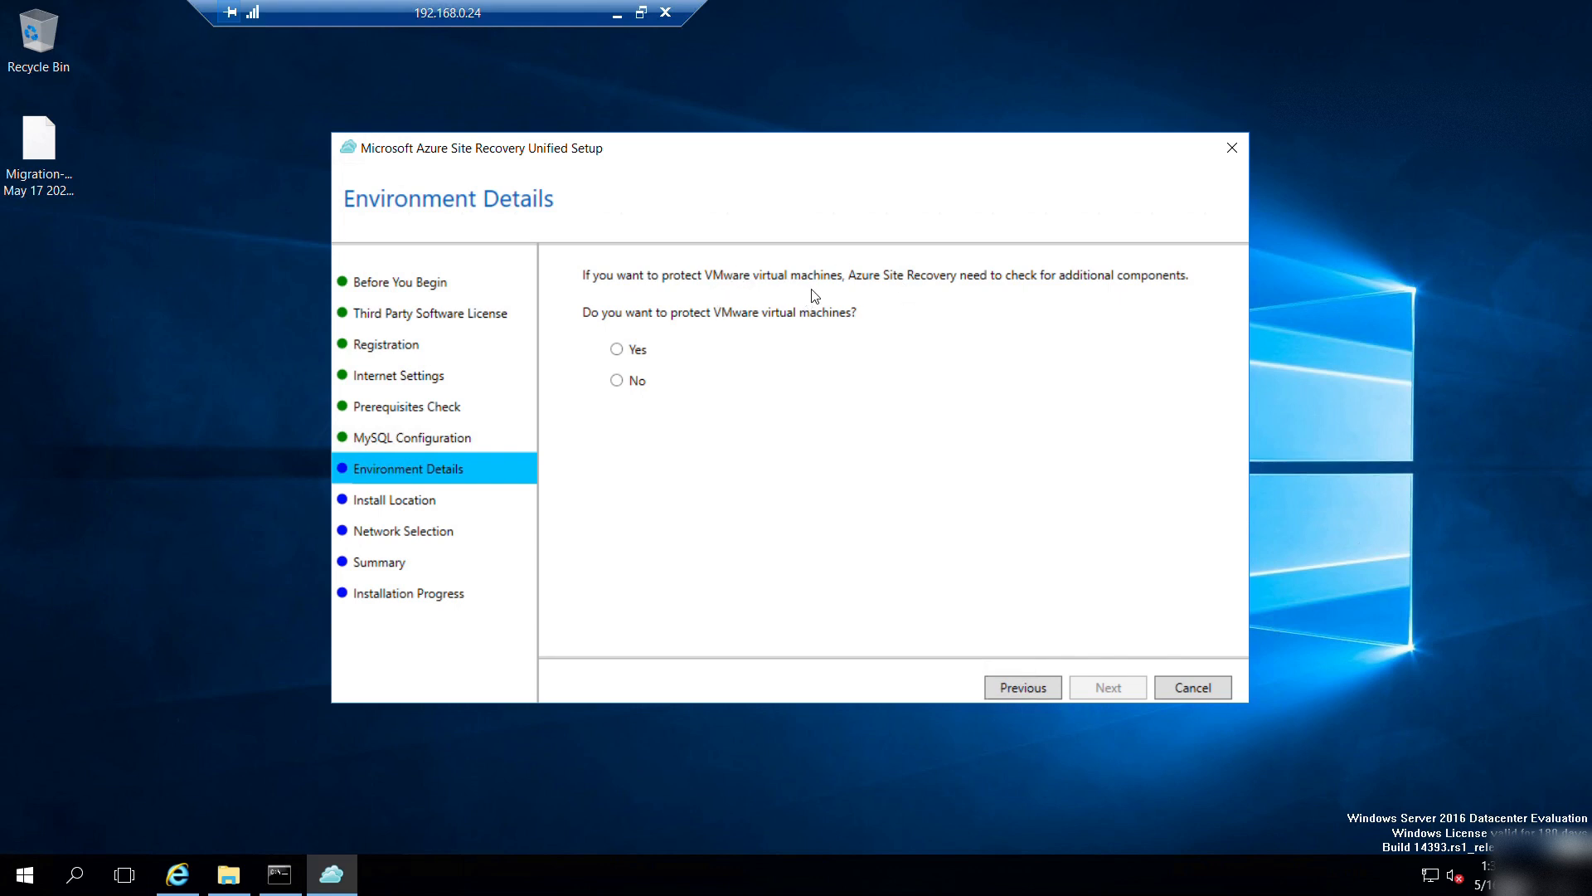
left_click(618, 382)
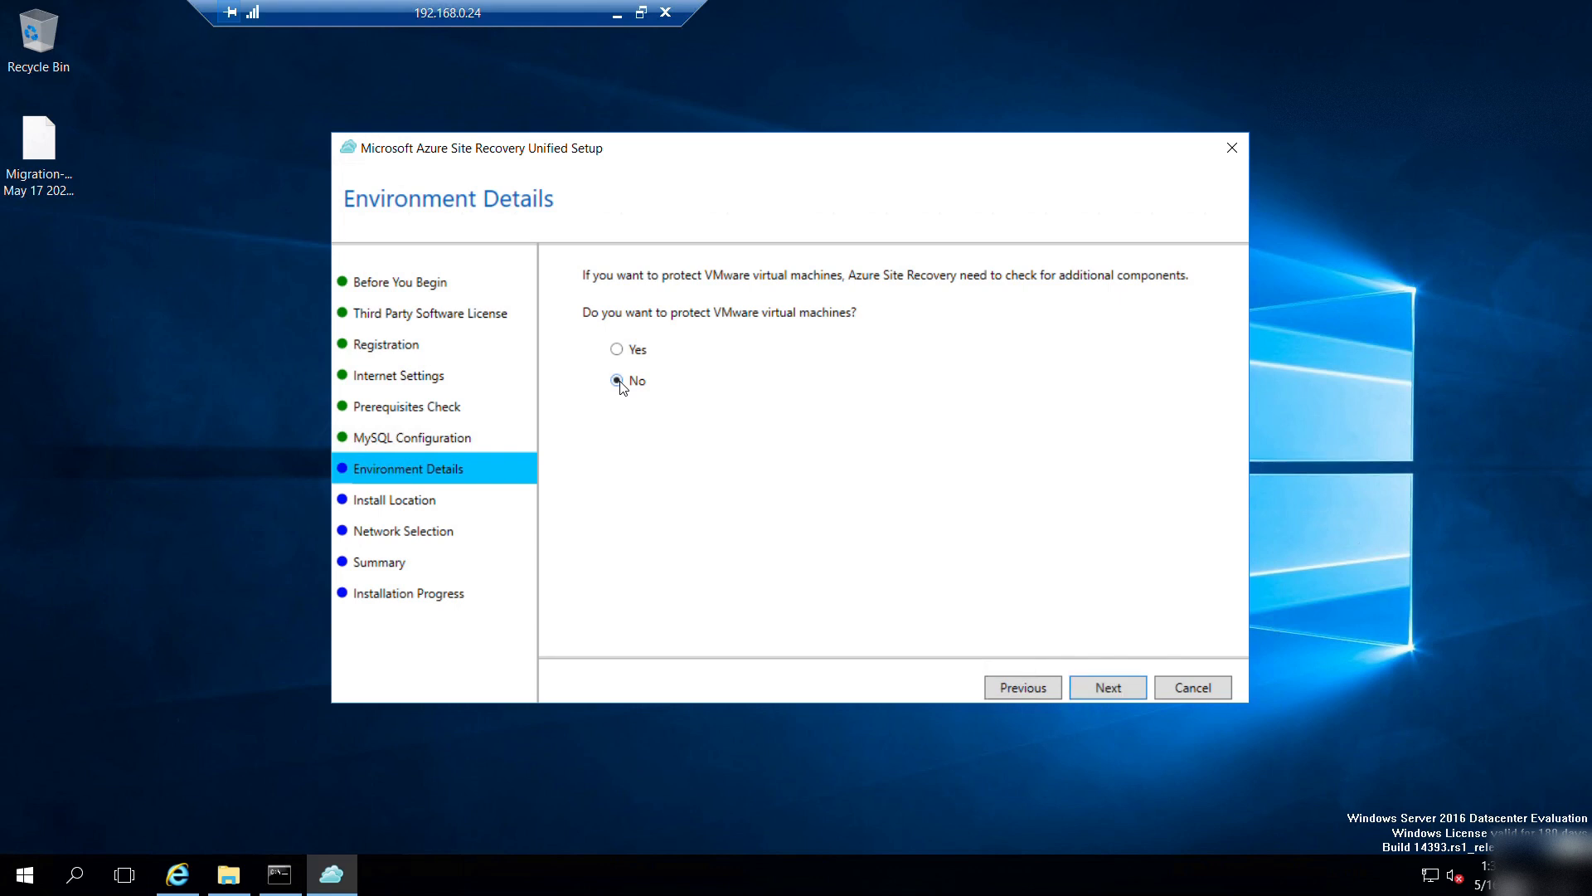
Check the install path C:\Program Files (x86)\Microsoft Azure Site Recovery, keep it, and return to Network Selection.
left_click(1103, 689)
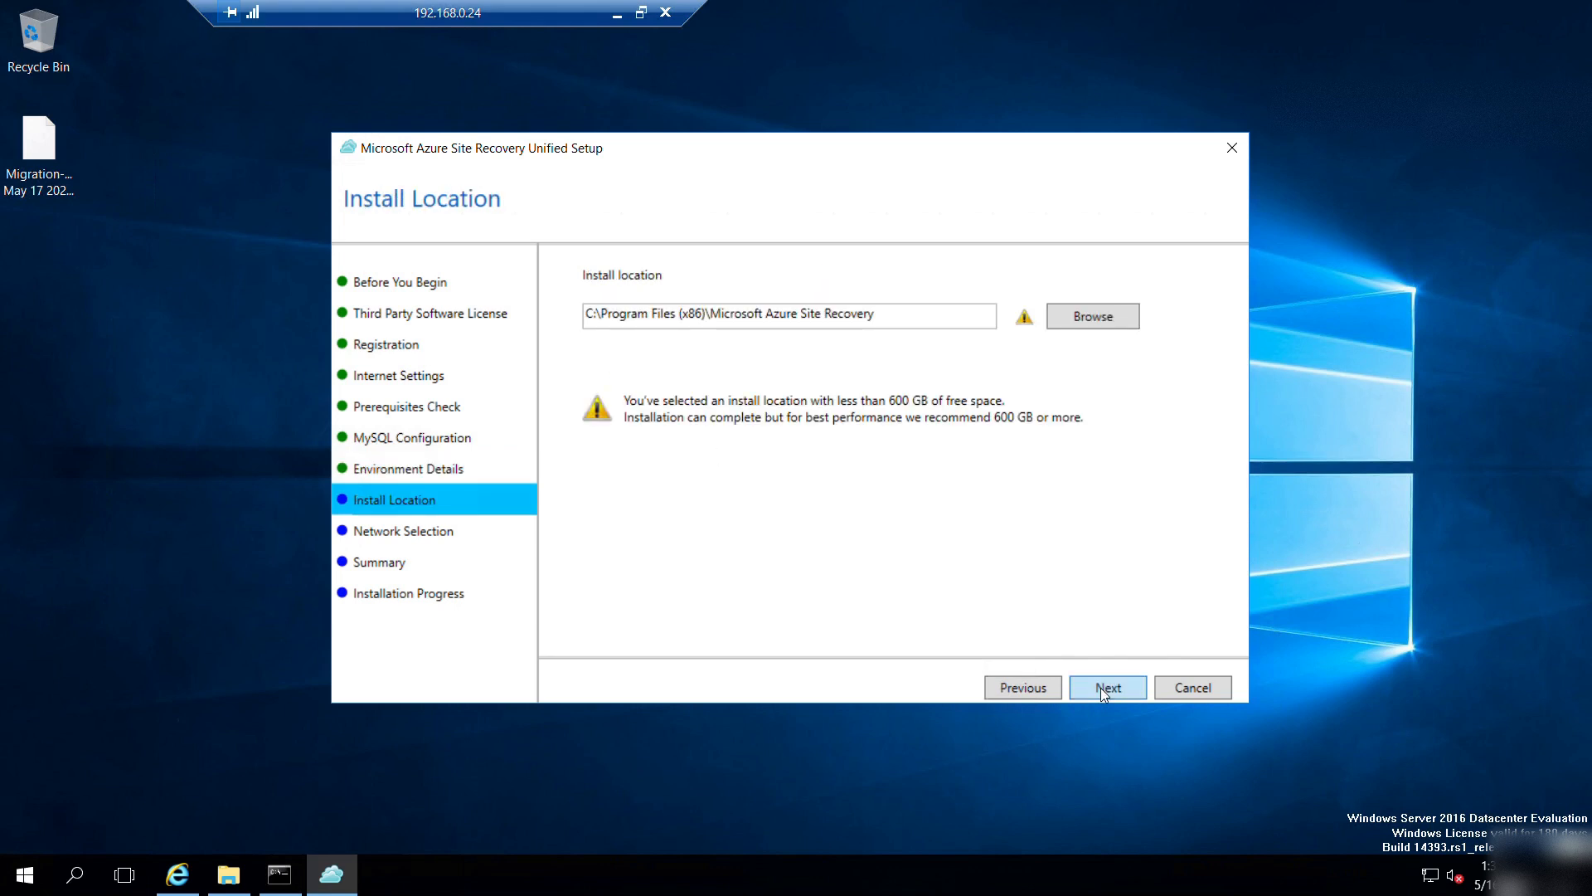
left_click(1103, 688)
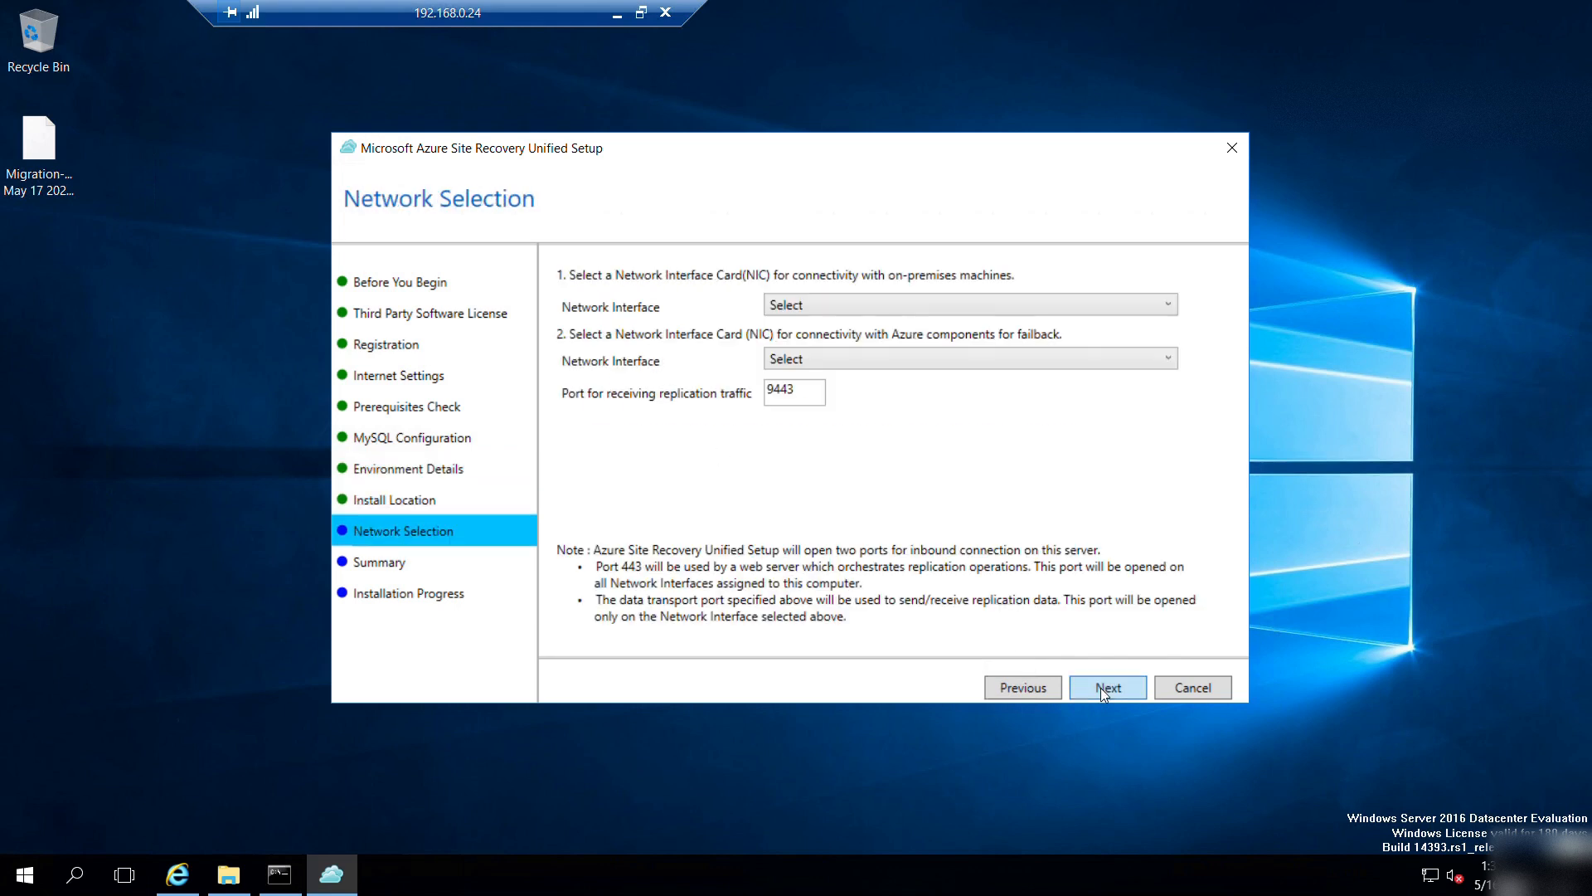
left_click(840, 312)
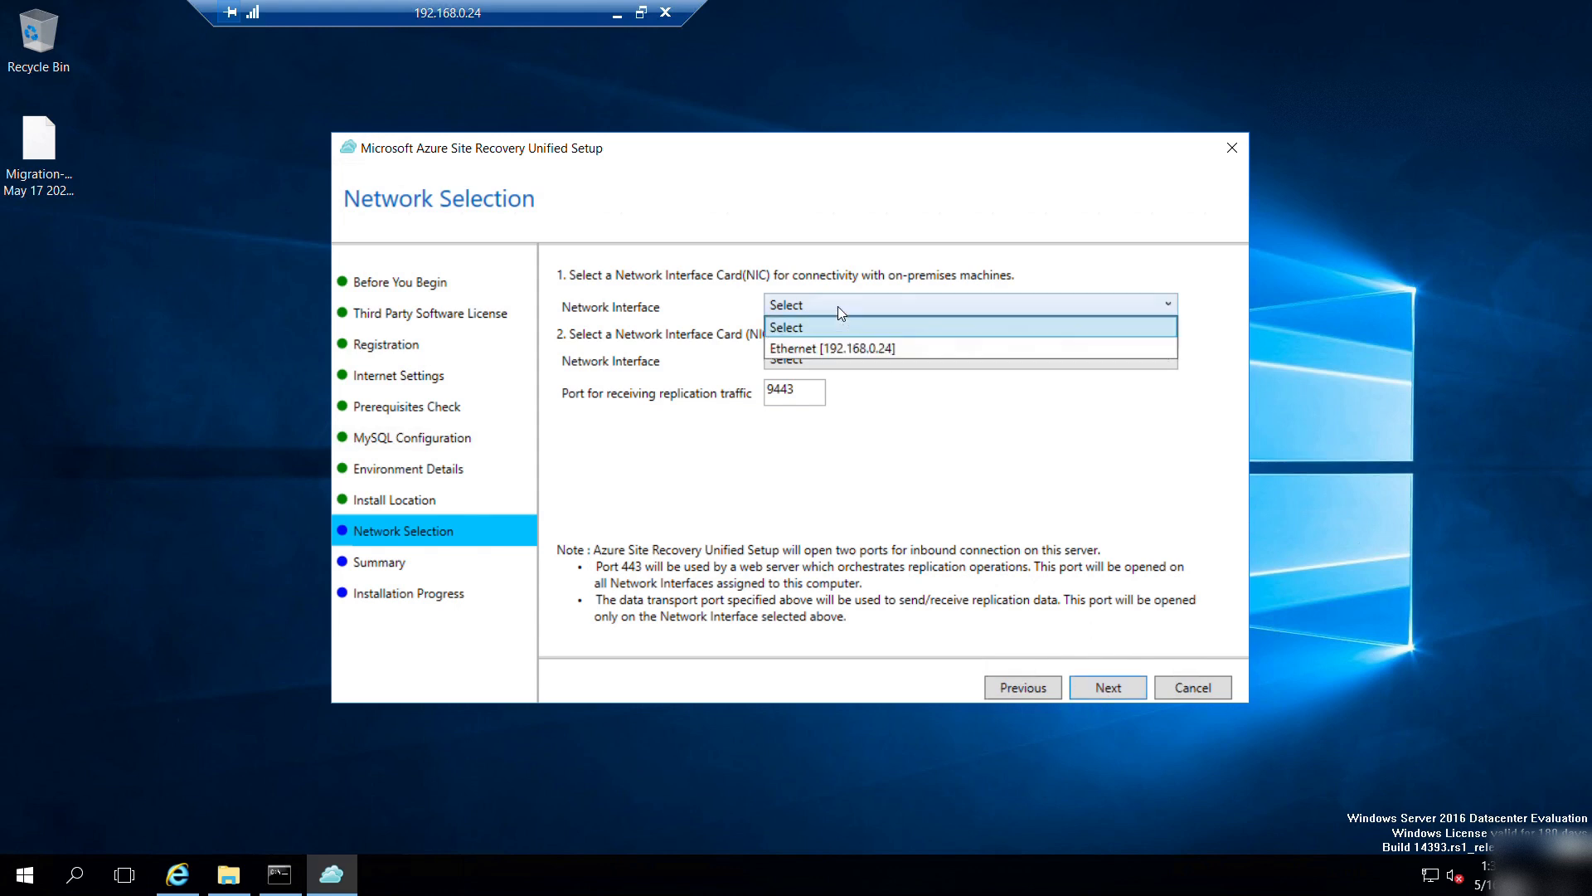
left_click(1026, 688)
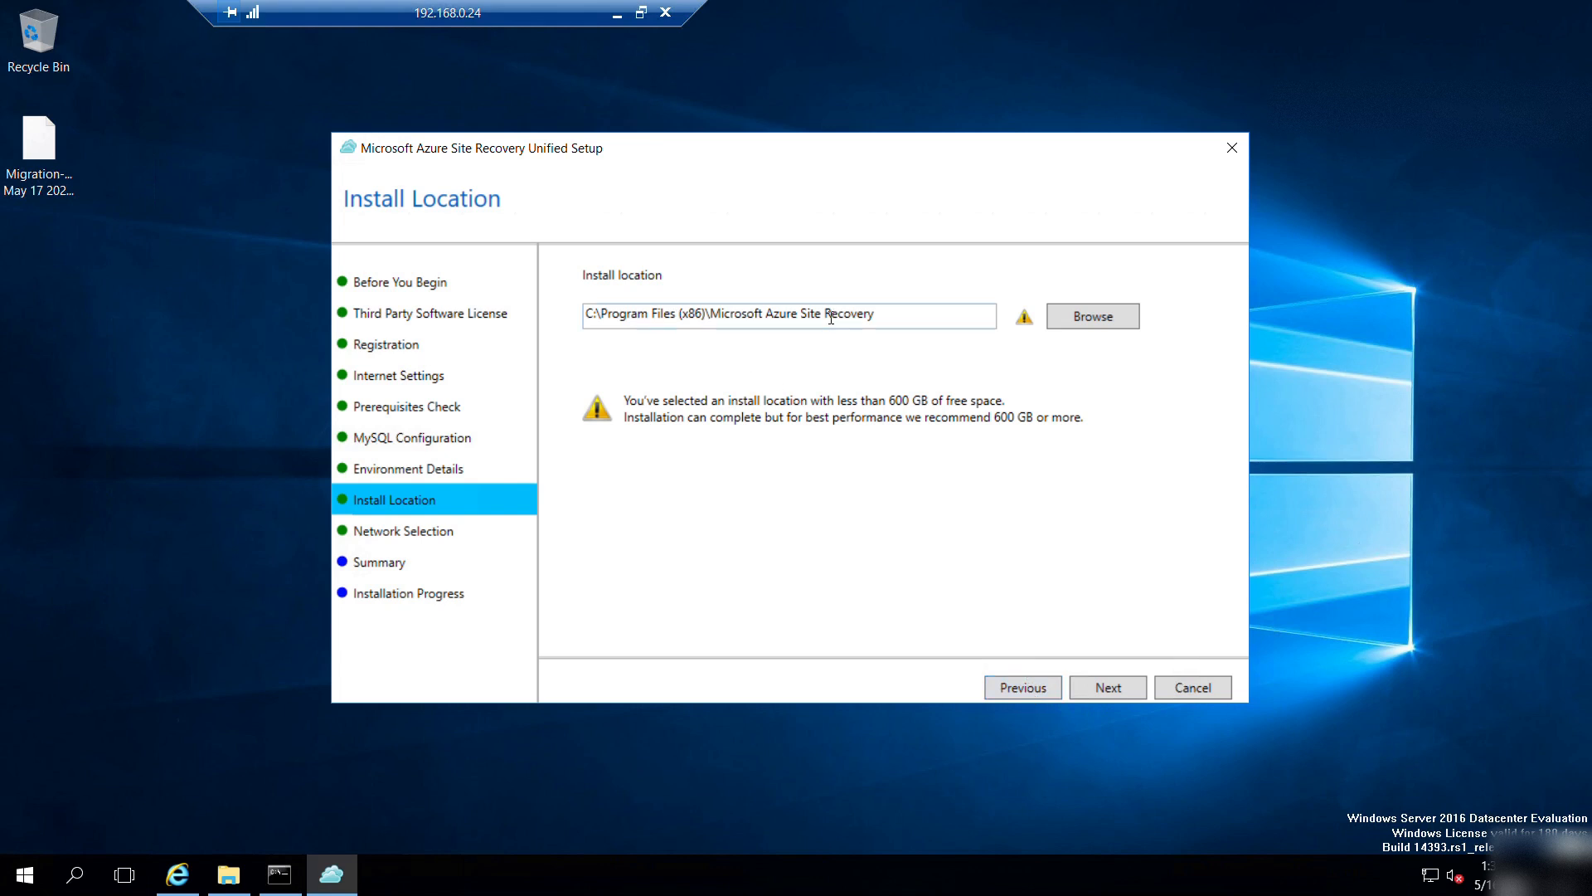
left_click_drag(881, 317, 593, 316)
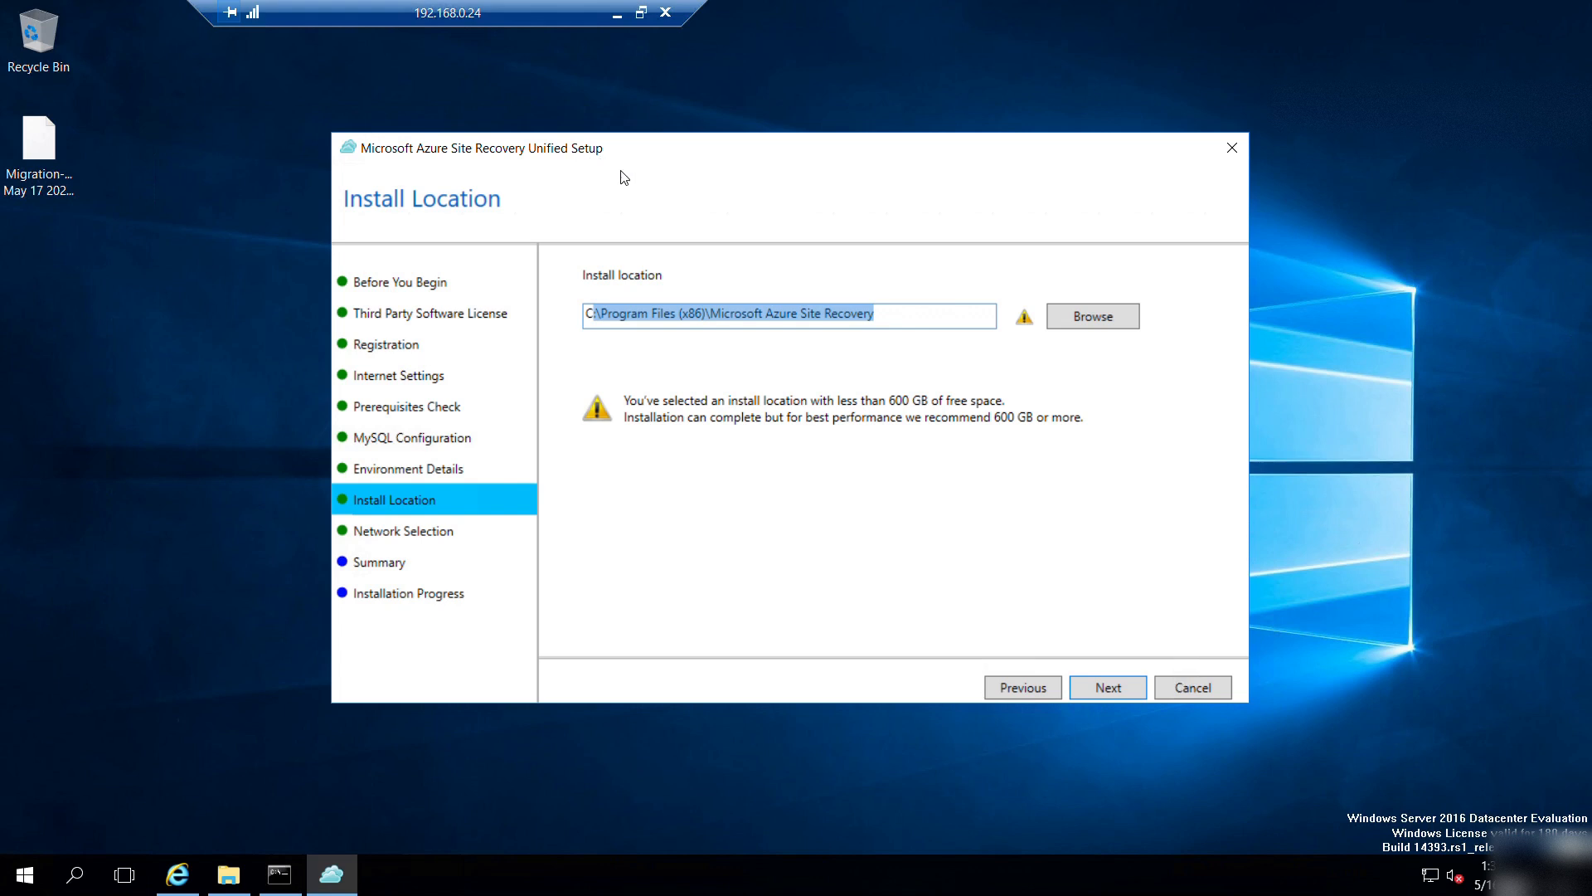
left_click(1116, 685)
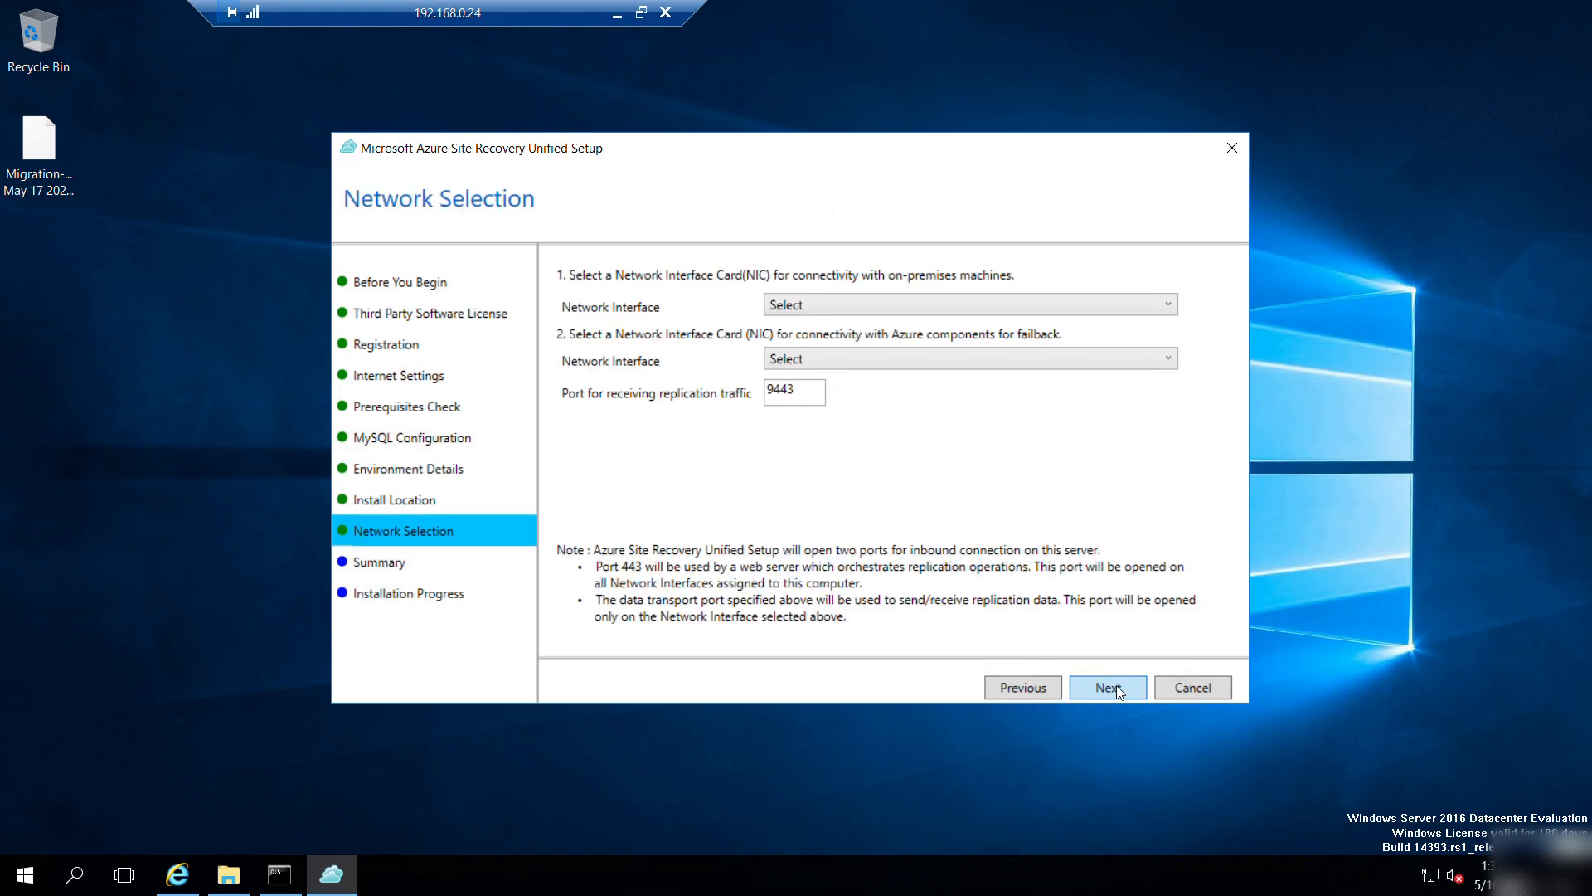
Choose Ethernet [192.168.0.24] for both on-premises and Azure failback connectivity, keeping port 9443.
left_click(824, 309)
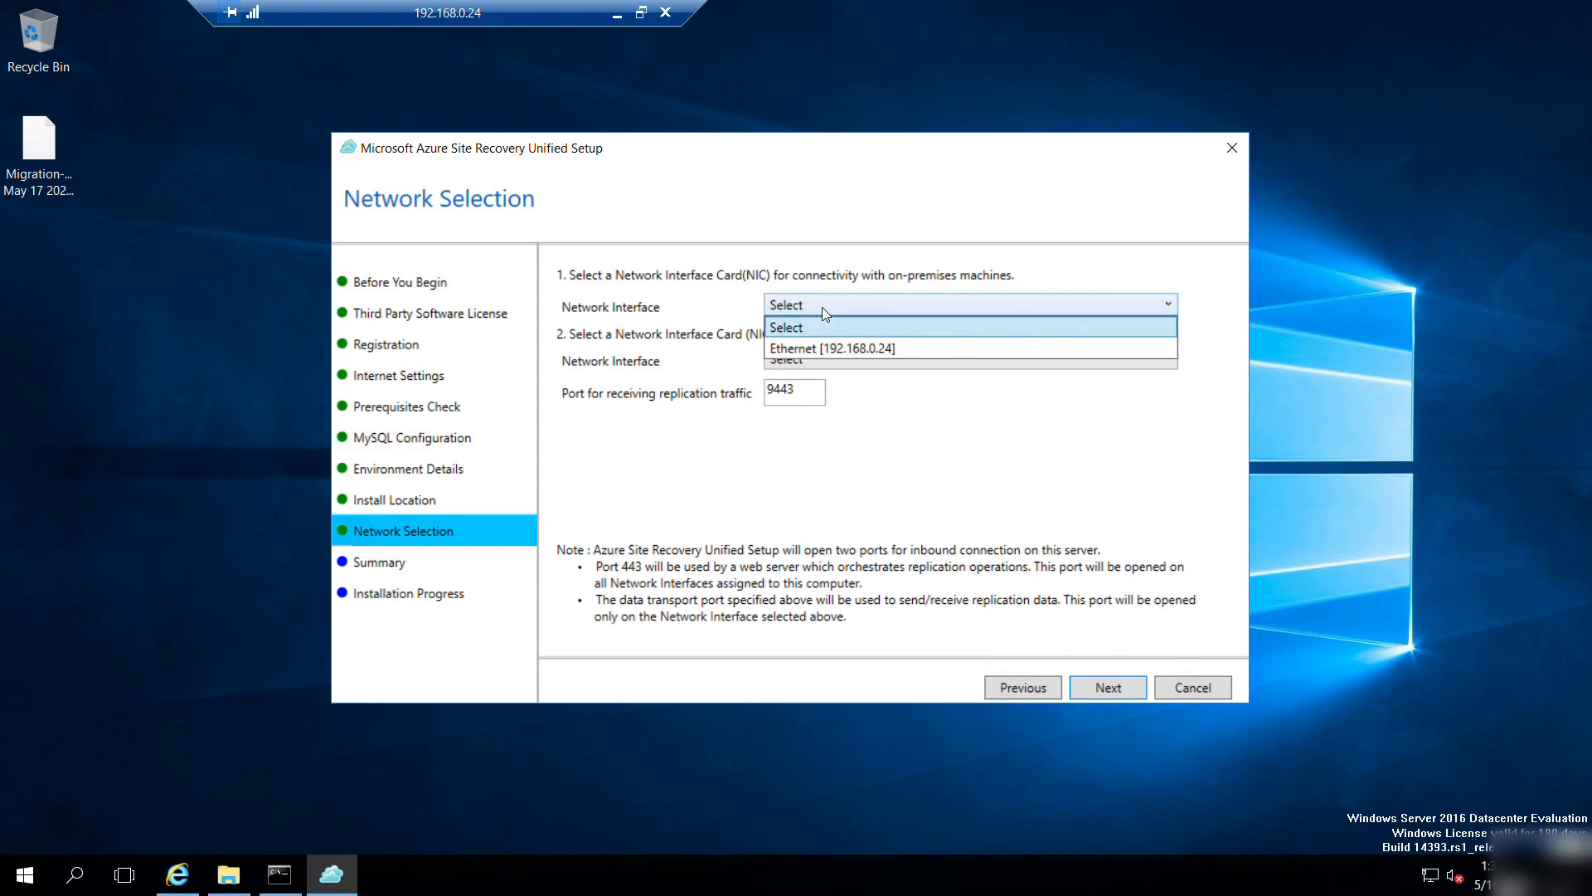
left_click(810, 347)
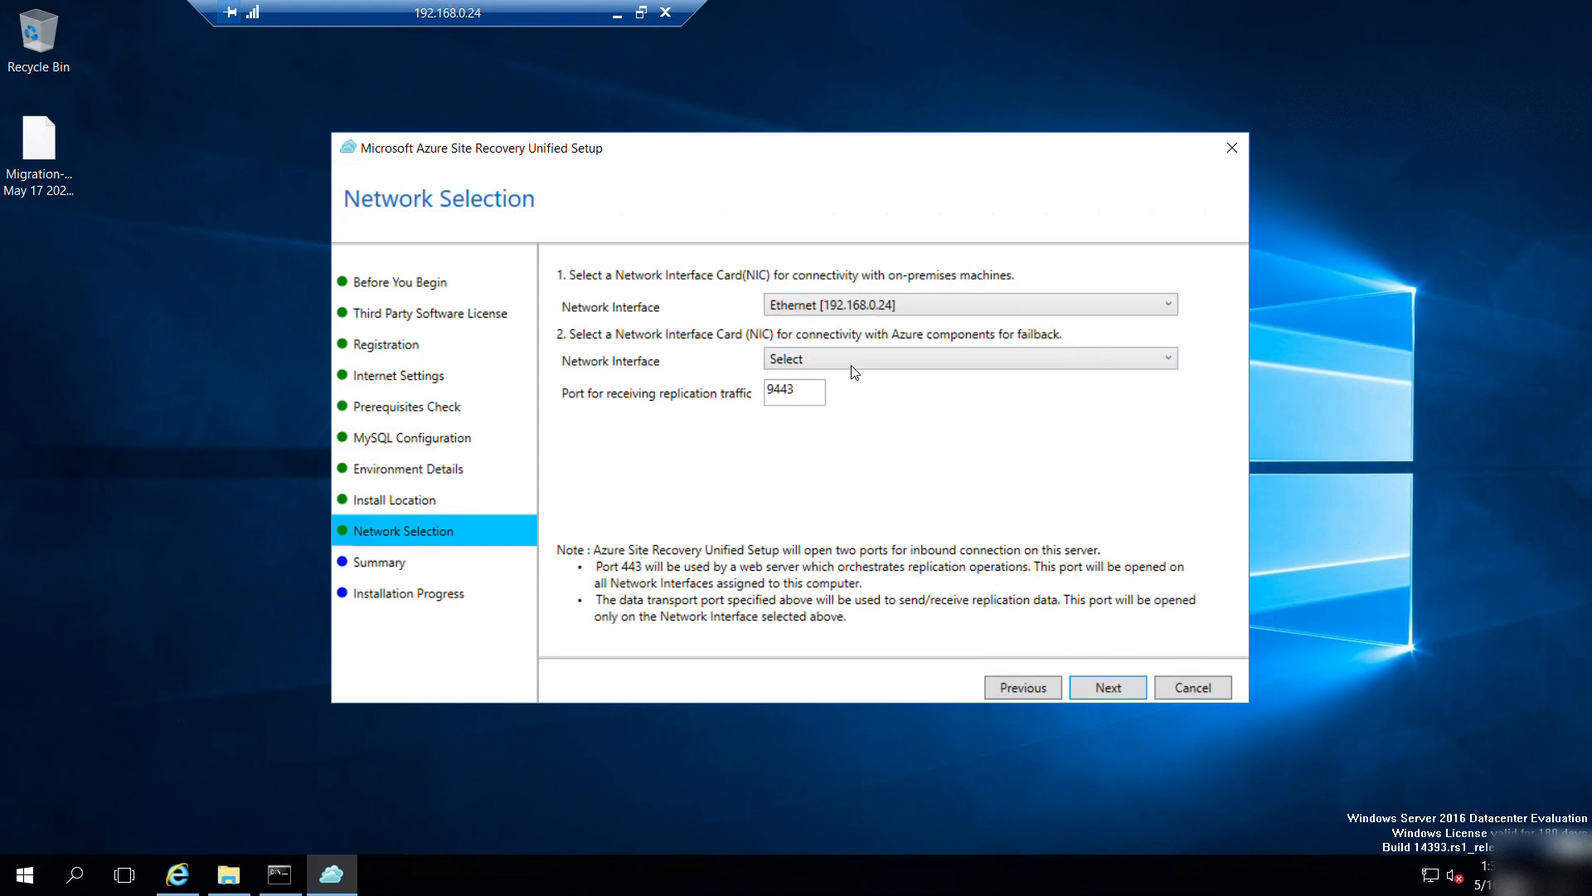
left_click(852, 363)
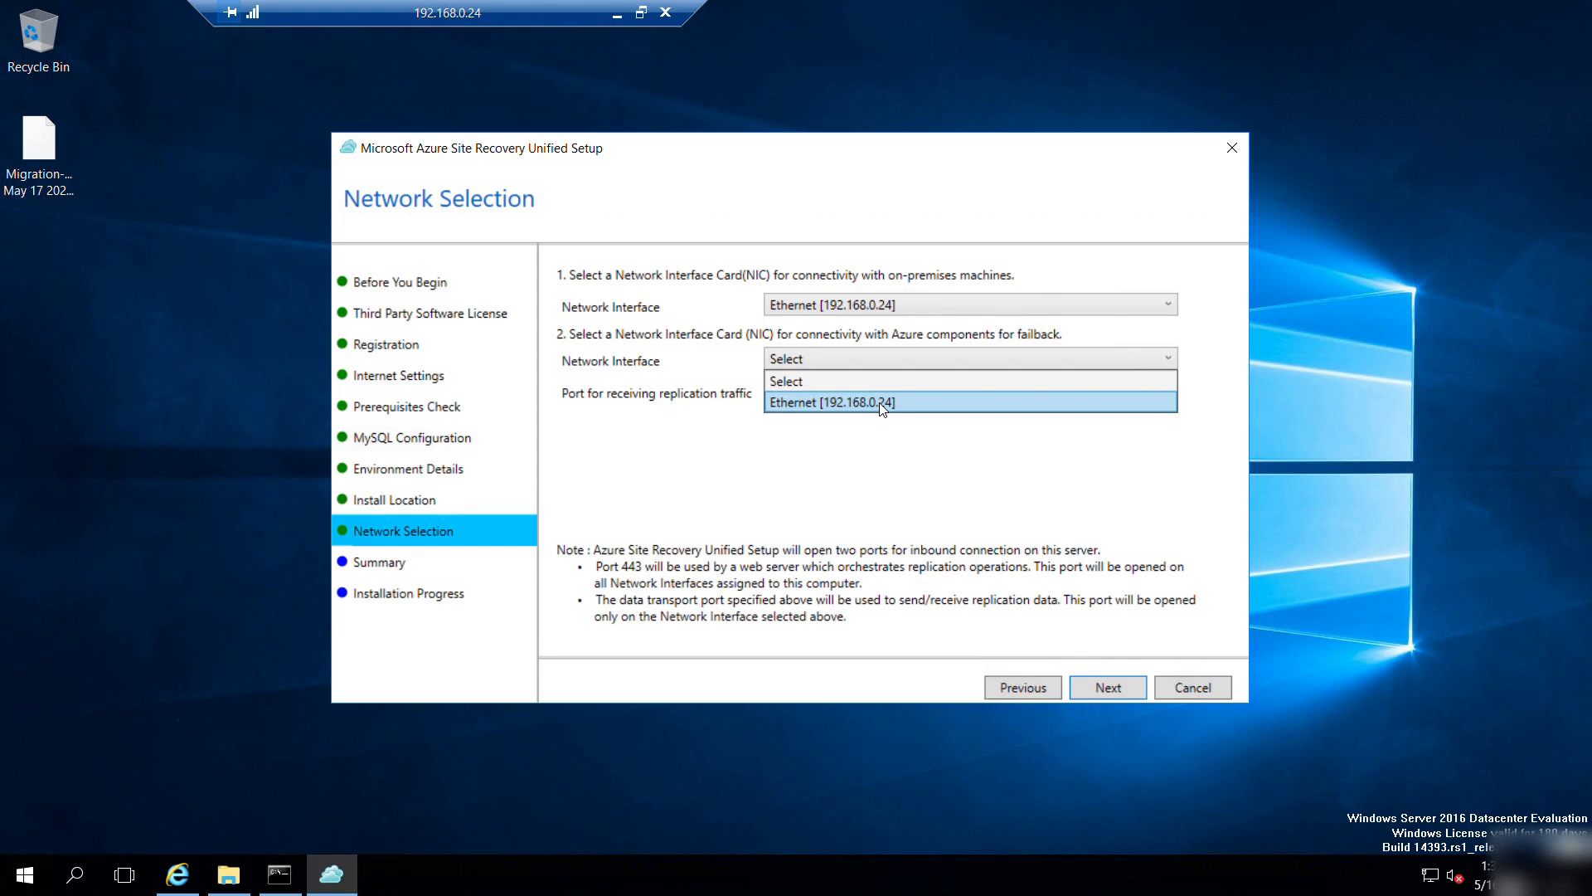
left_click(848, 403)
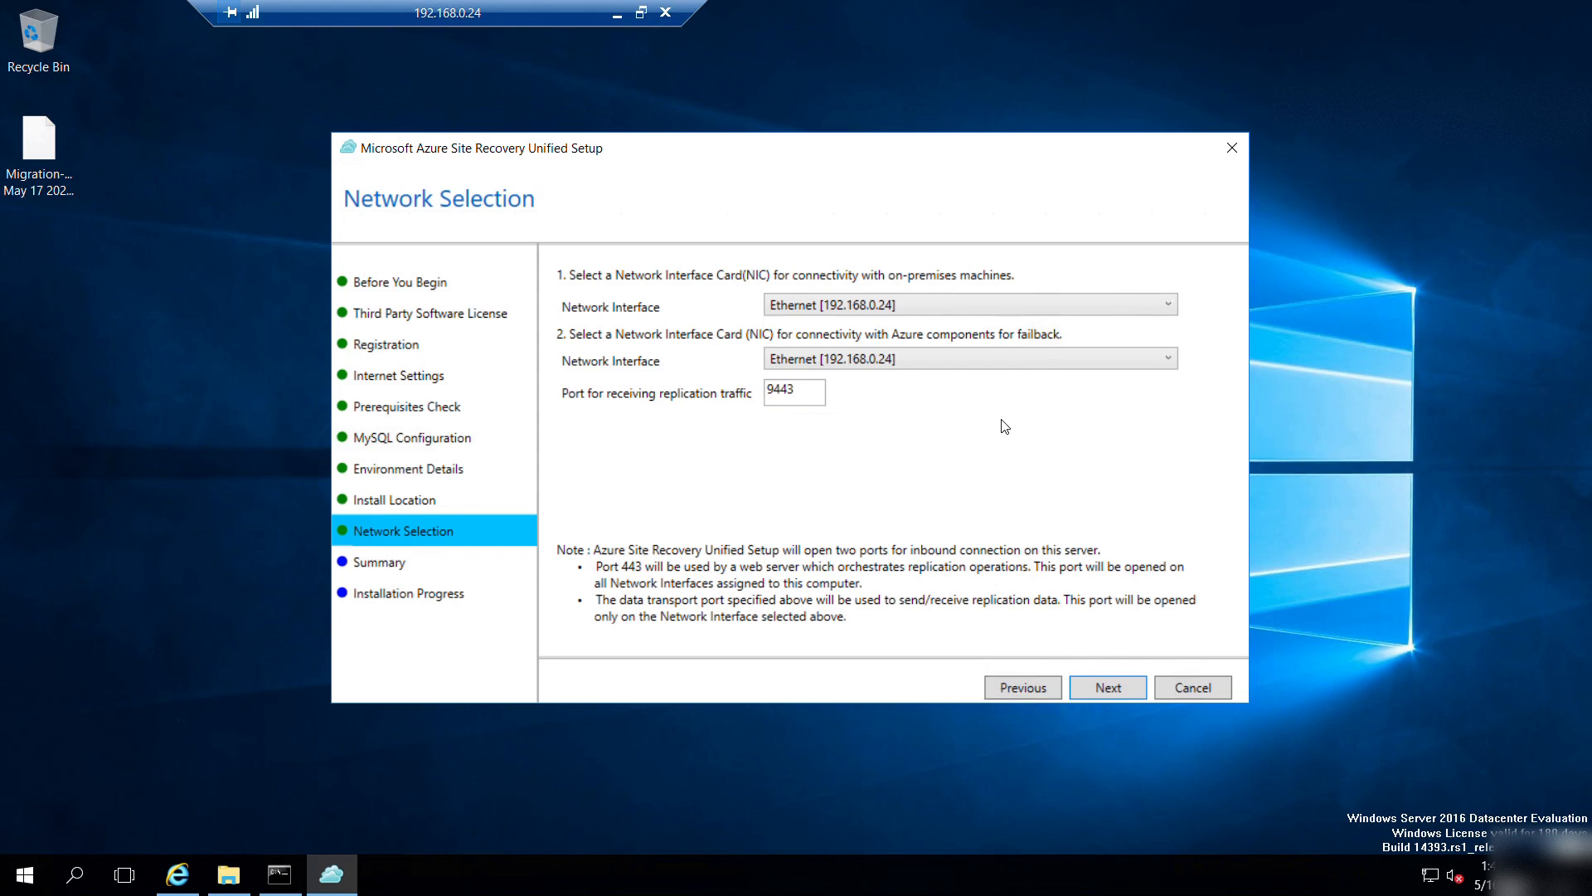
Start the installation from the Summary page, which fails at Download MySQL, then open a browser.
left_click(1093, 695)
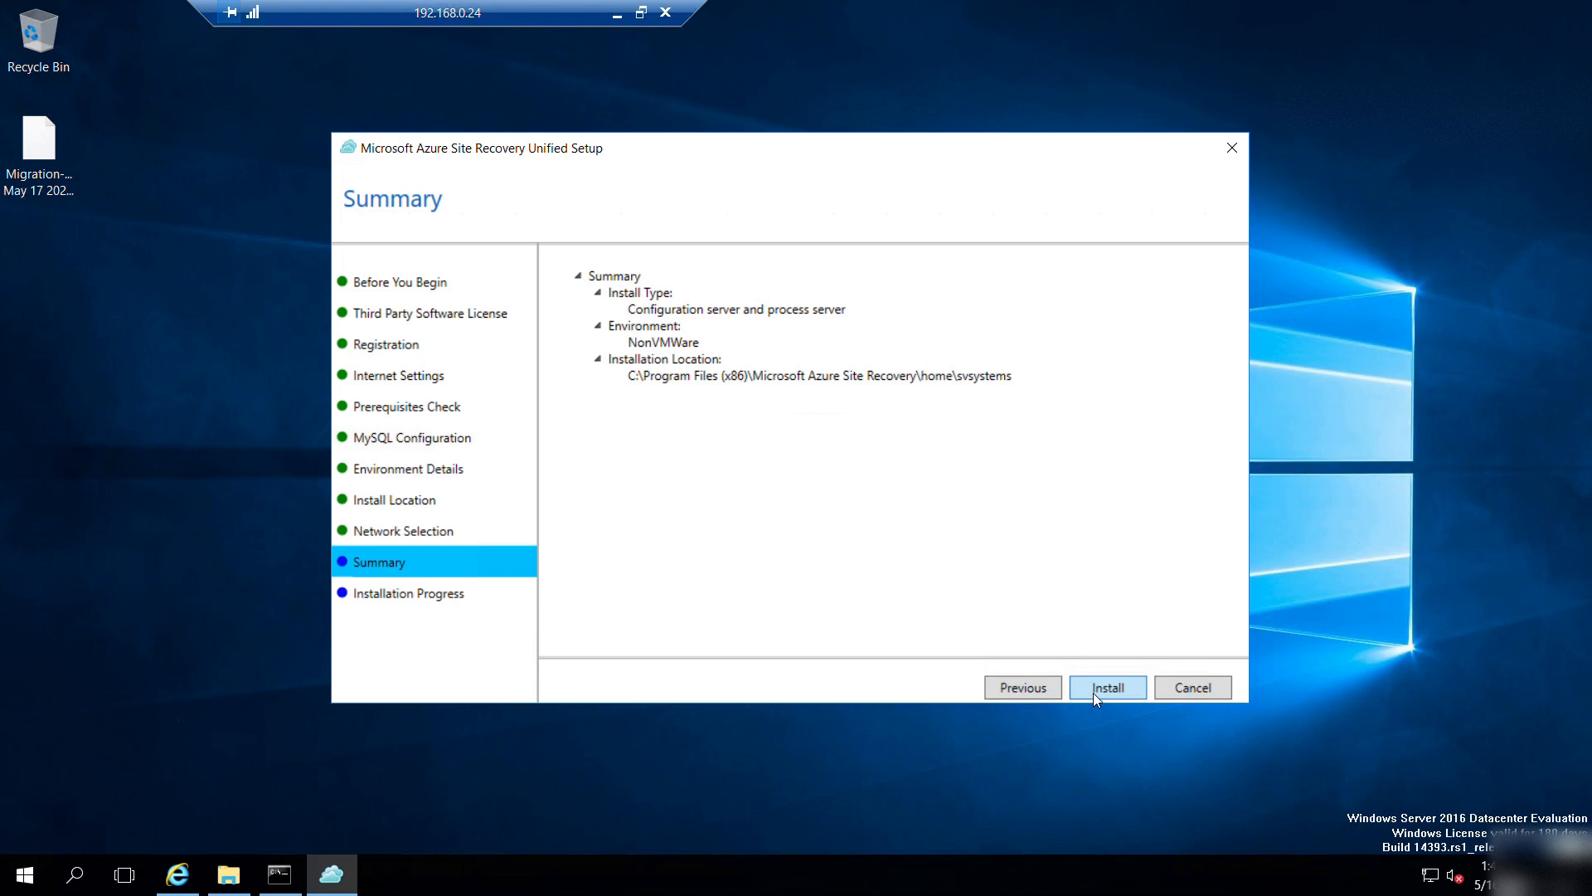
left_click(1095, 686)
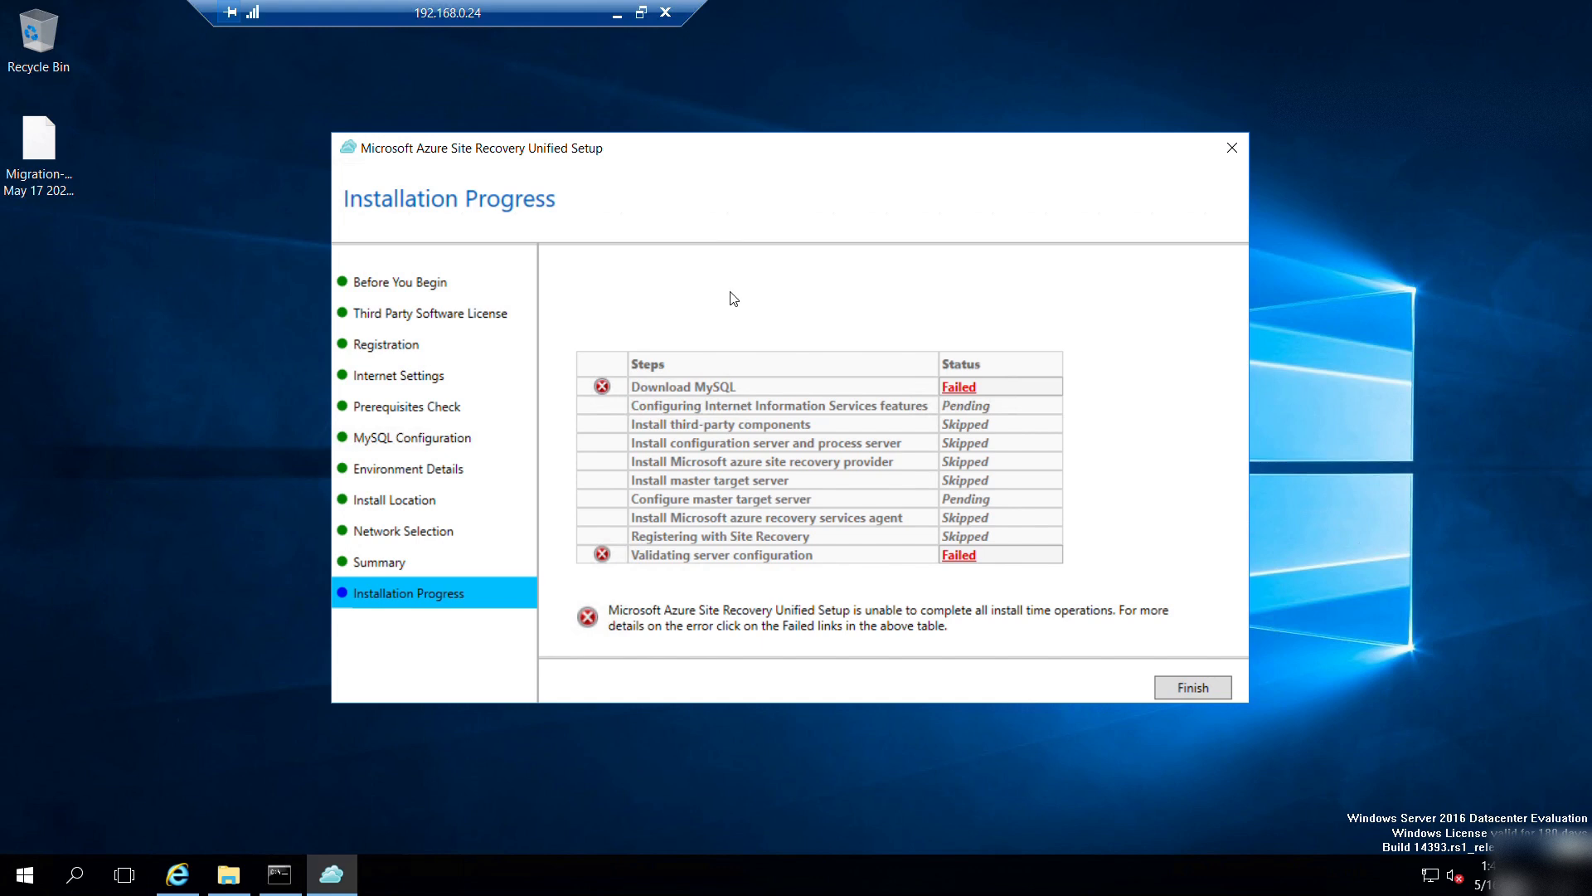
left_click(178, 878)
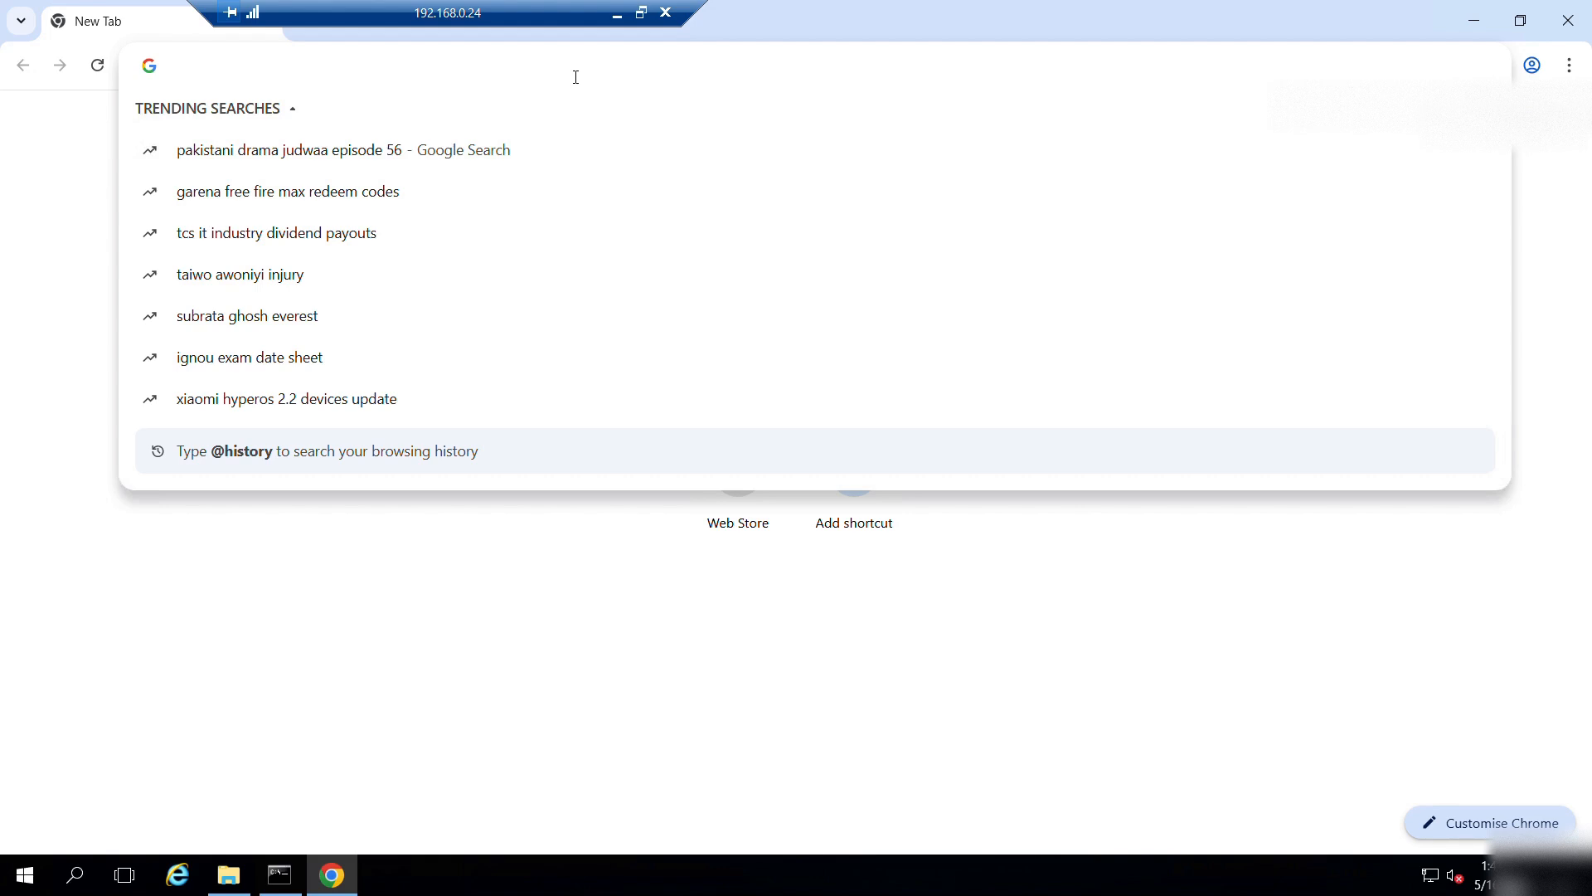
Search 'vc++ 2013' and download the 32-bit vcredist_x86.exe from Microsoft's Visual C++ 2013 page.
type("vc")
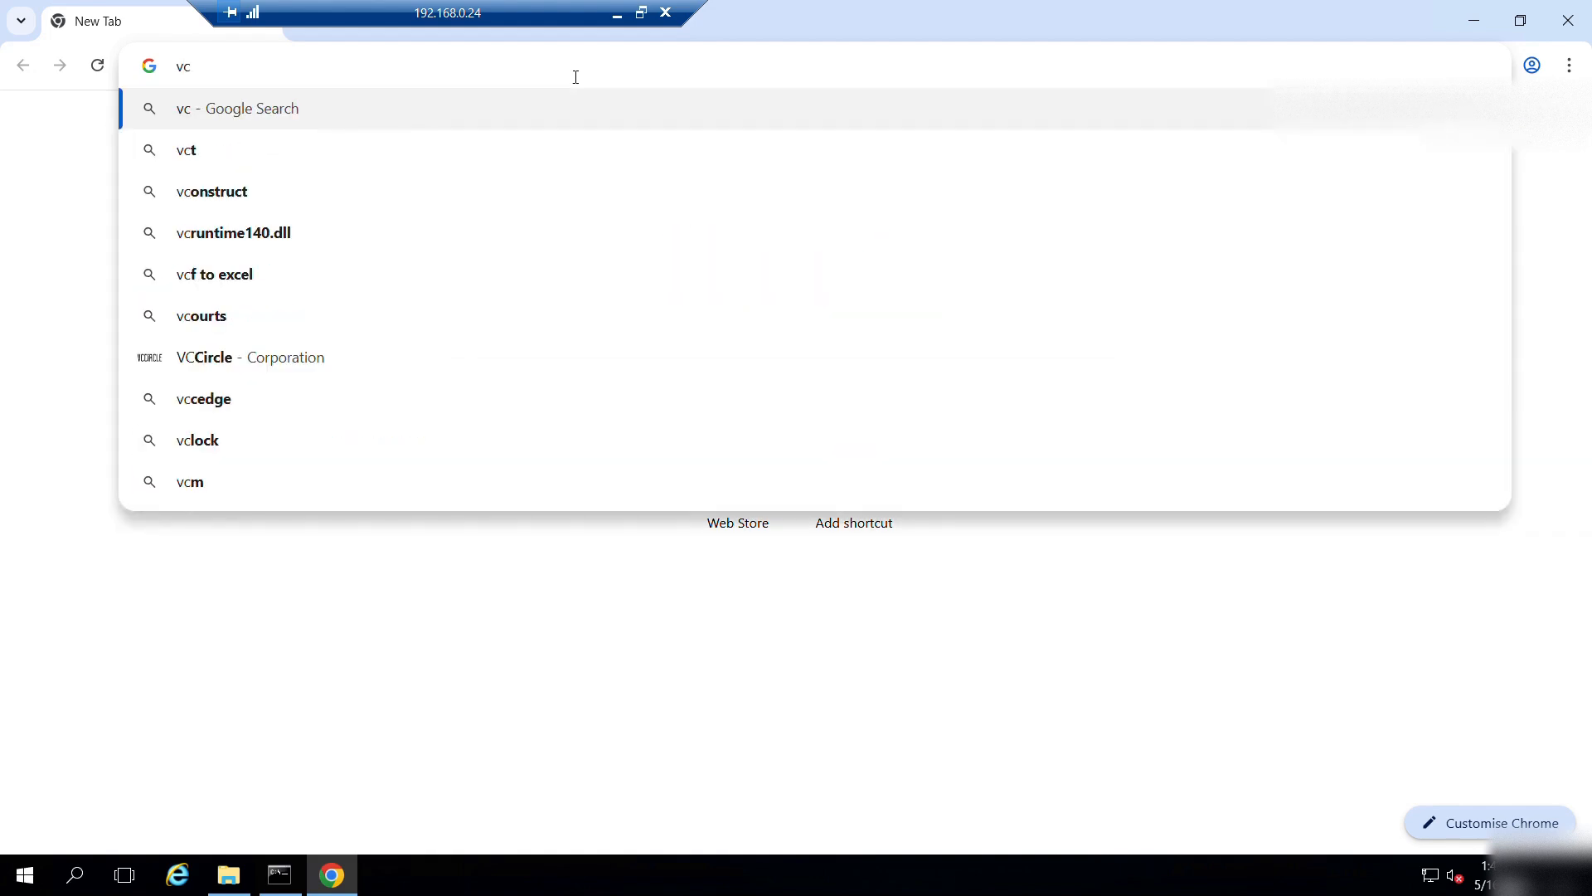
type("++ 2013")
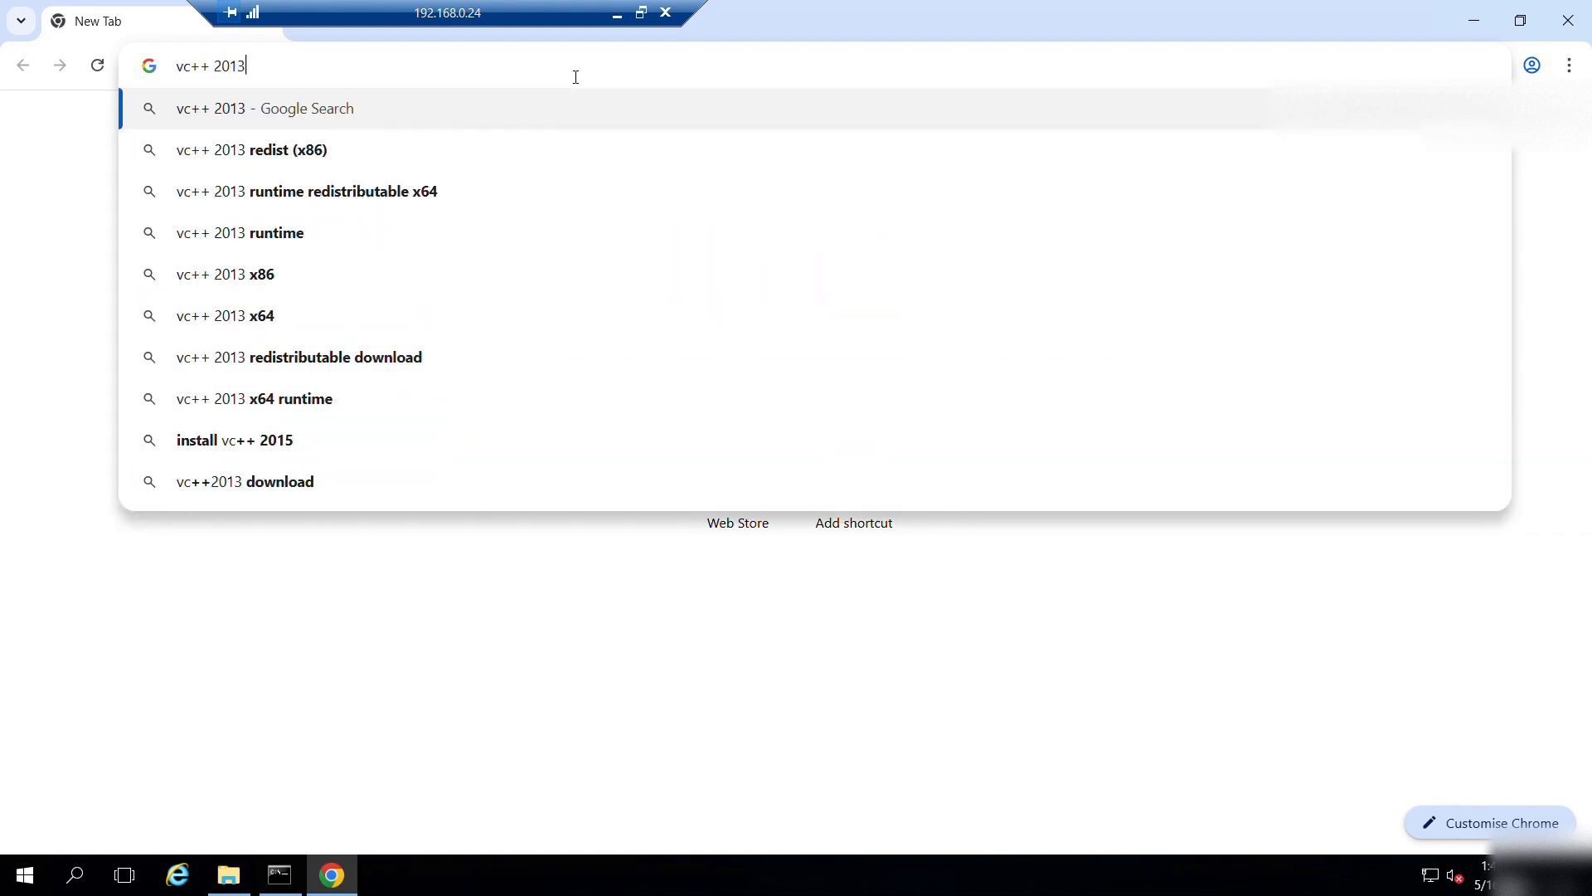
key("Down")
key("Down")
key("Up")
key("Up")
key("Return")
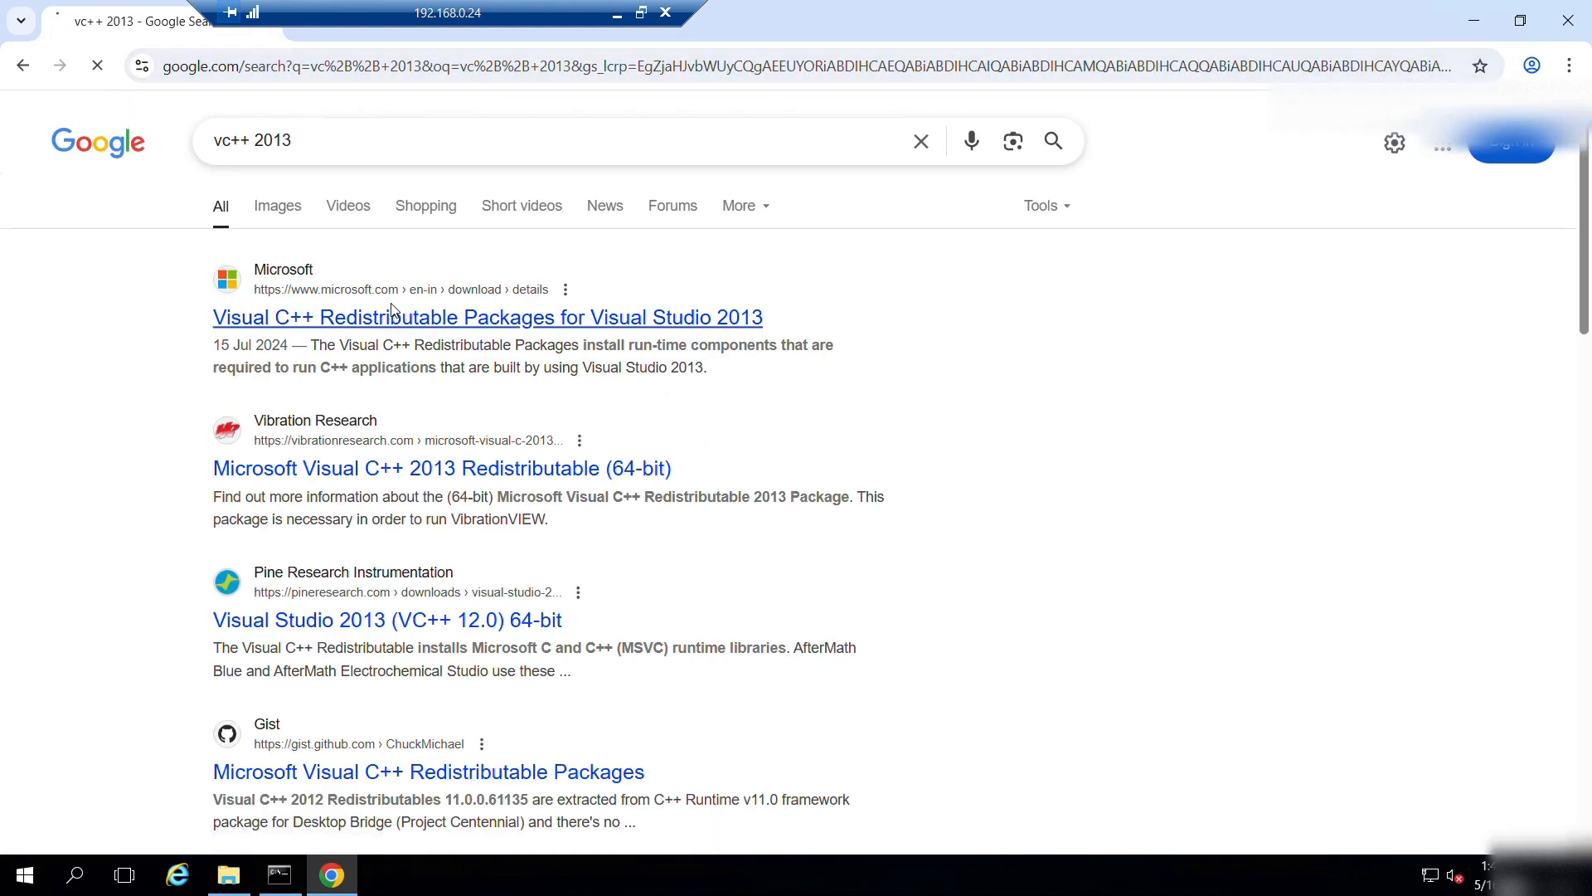
left_click(393, 317)
scroll(828, 320, "down", 4)
scroll(828, 318, "up", 3)
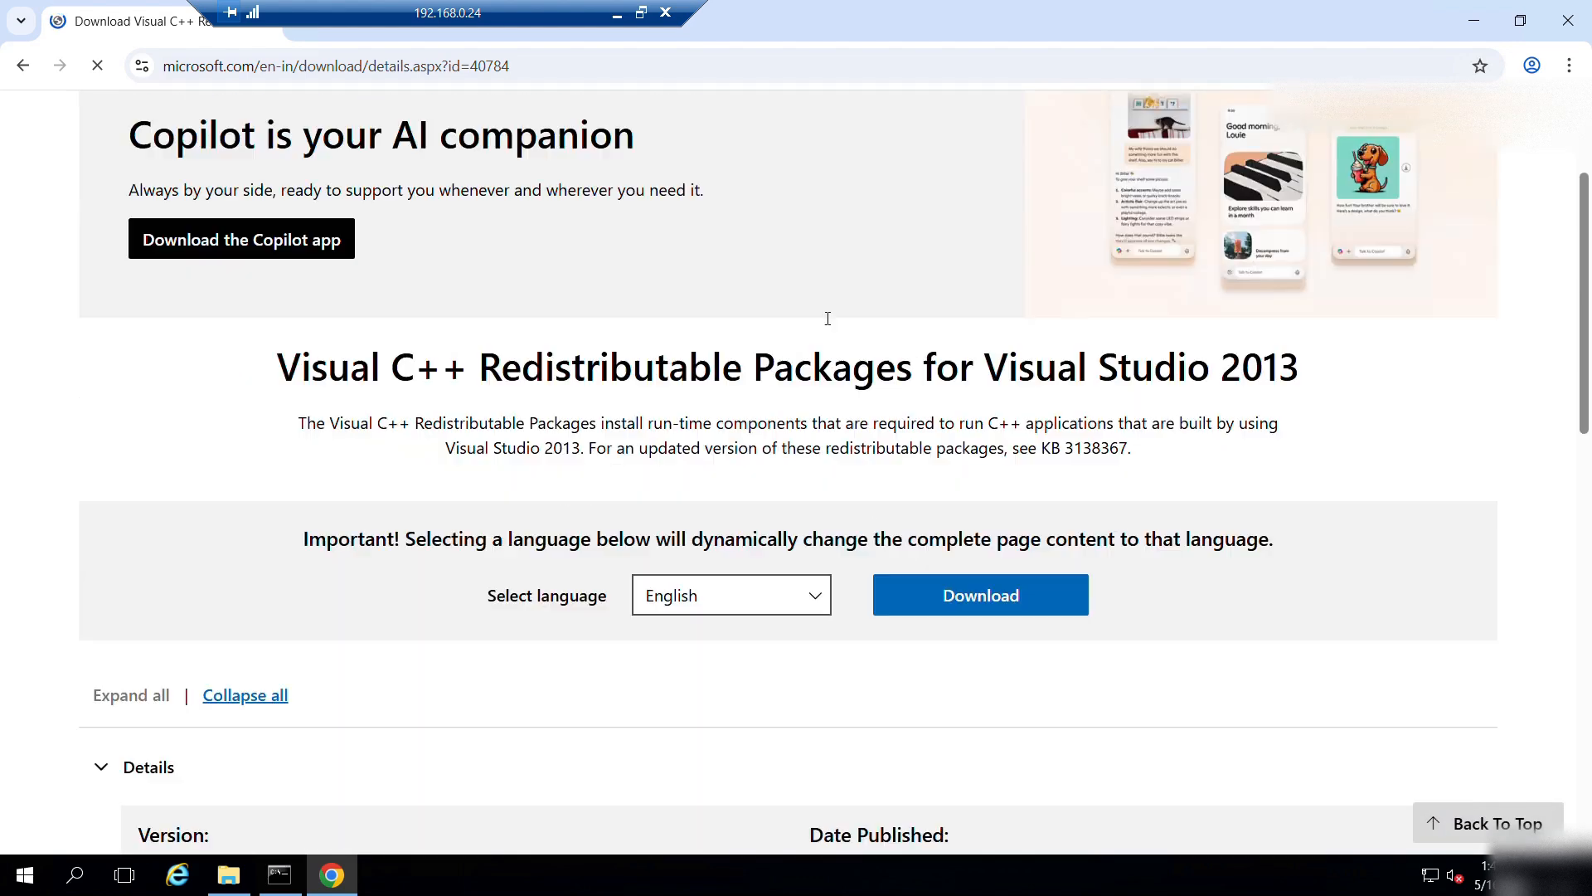
scroll(948, 481, "down", 1)
left_click(948, 481)
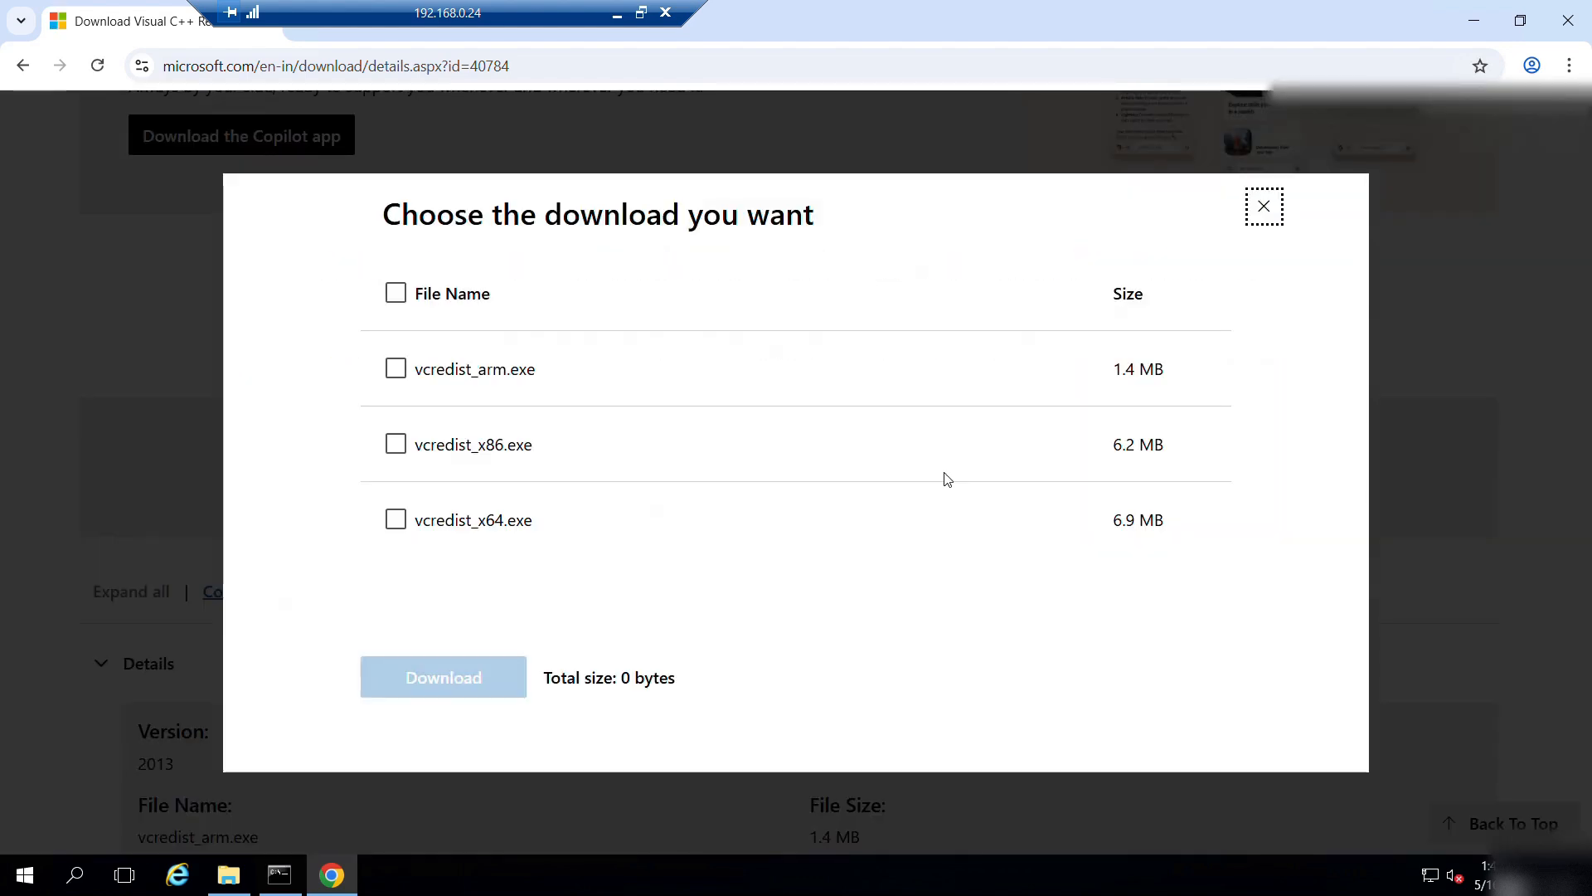
left_click(396, 445)
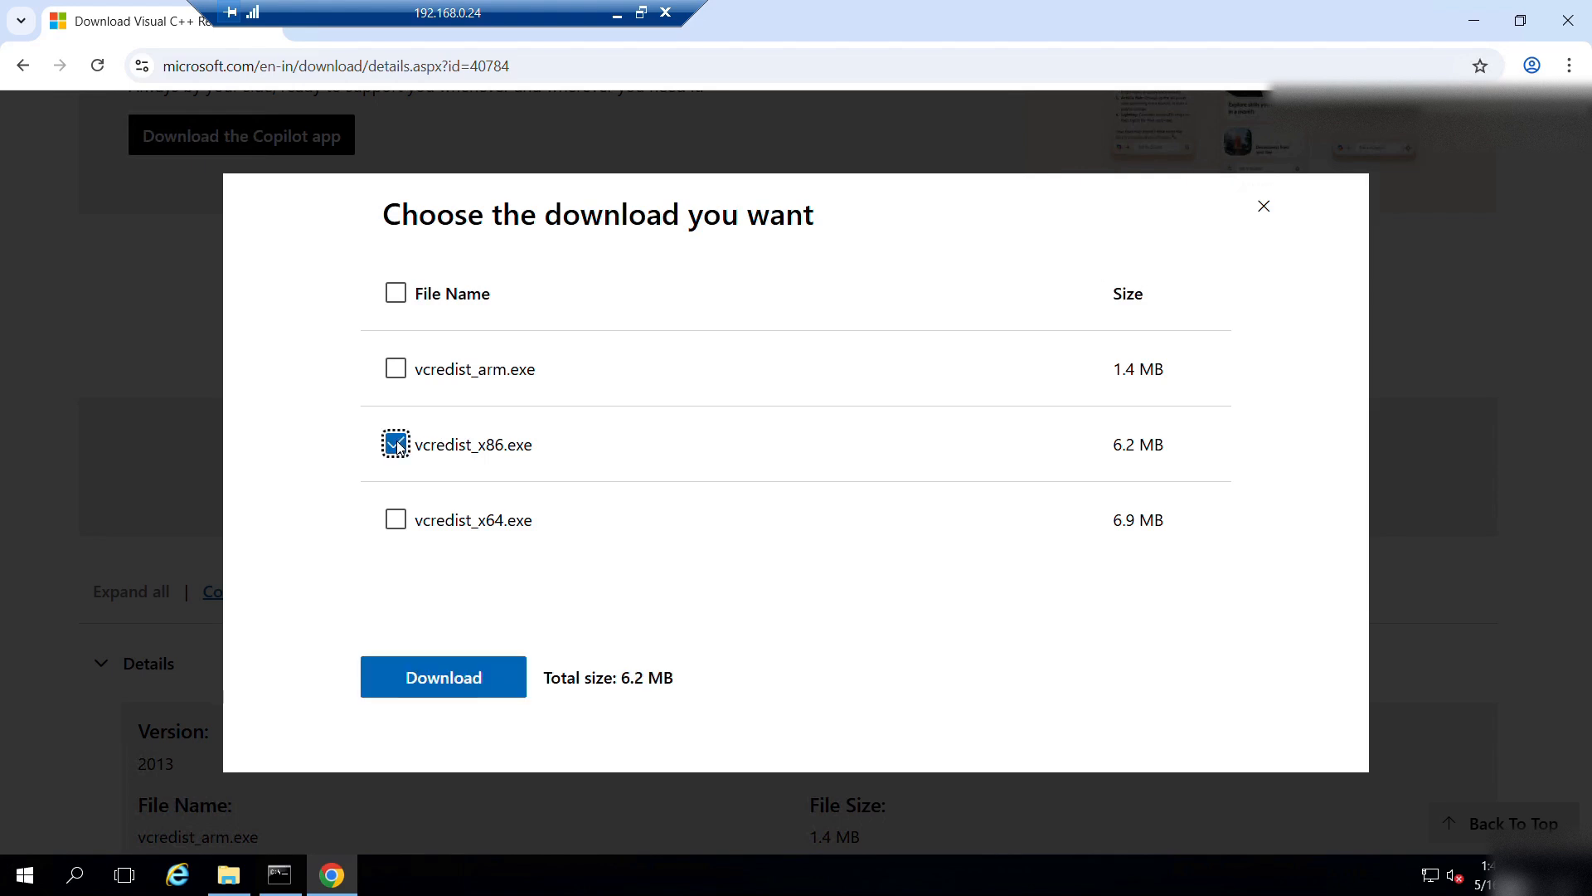
left_click(455, 672)
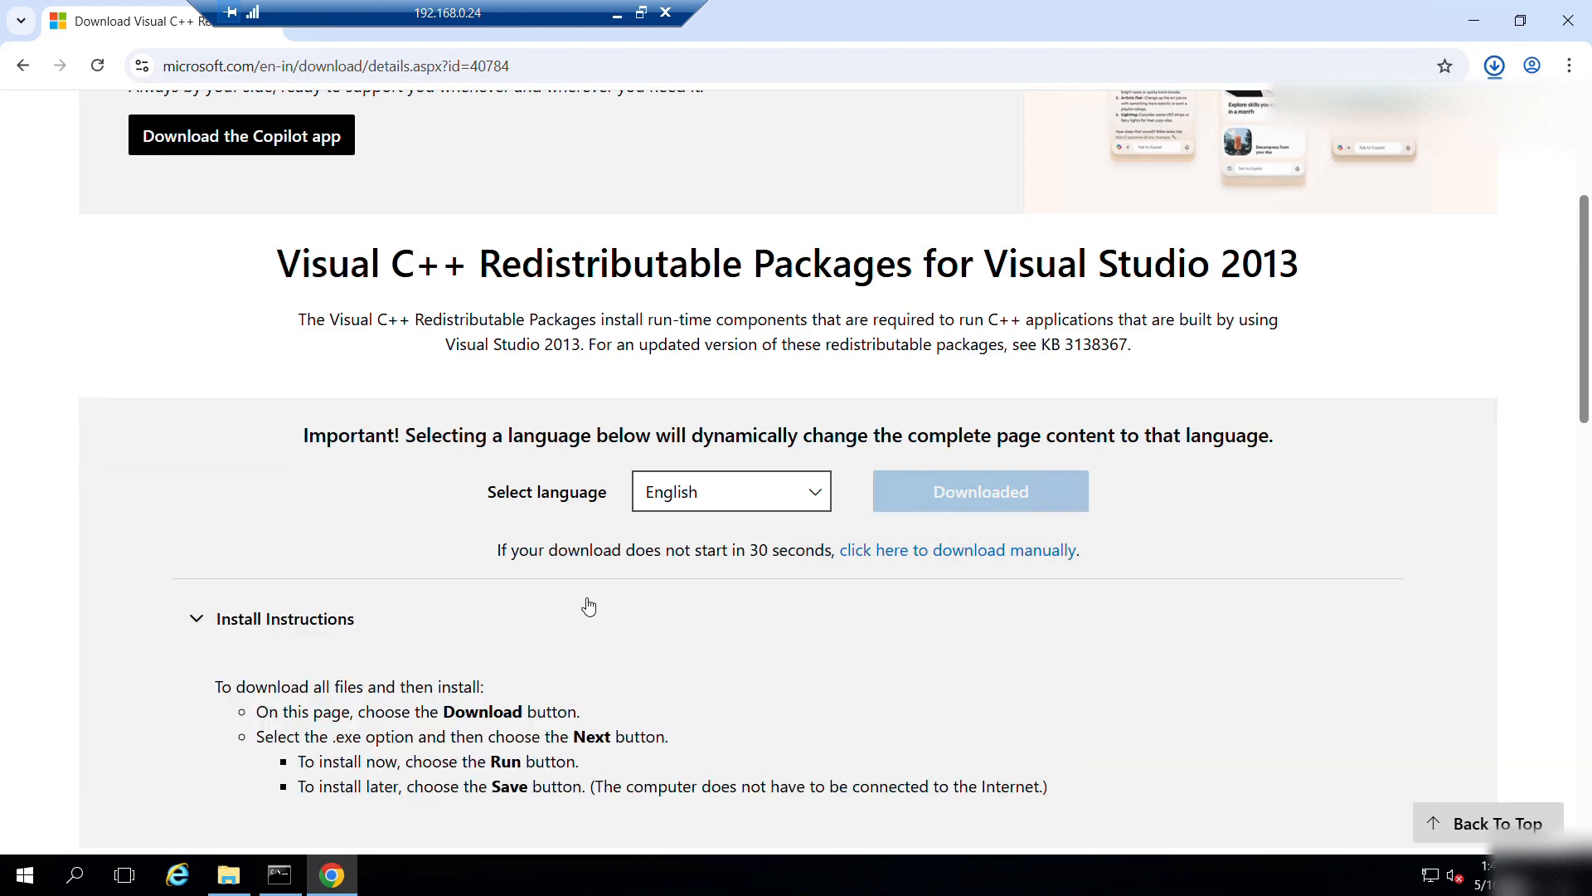
Search 'vc++ 2015' and download the 32-bit vc_redist.x86.exe Visual C++ 2015 Redistributable.
scroll(589, 605, "down", 5)
scroll(572, 603, "up", 2)
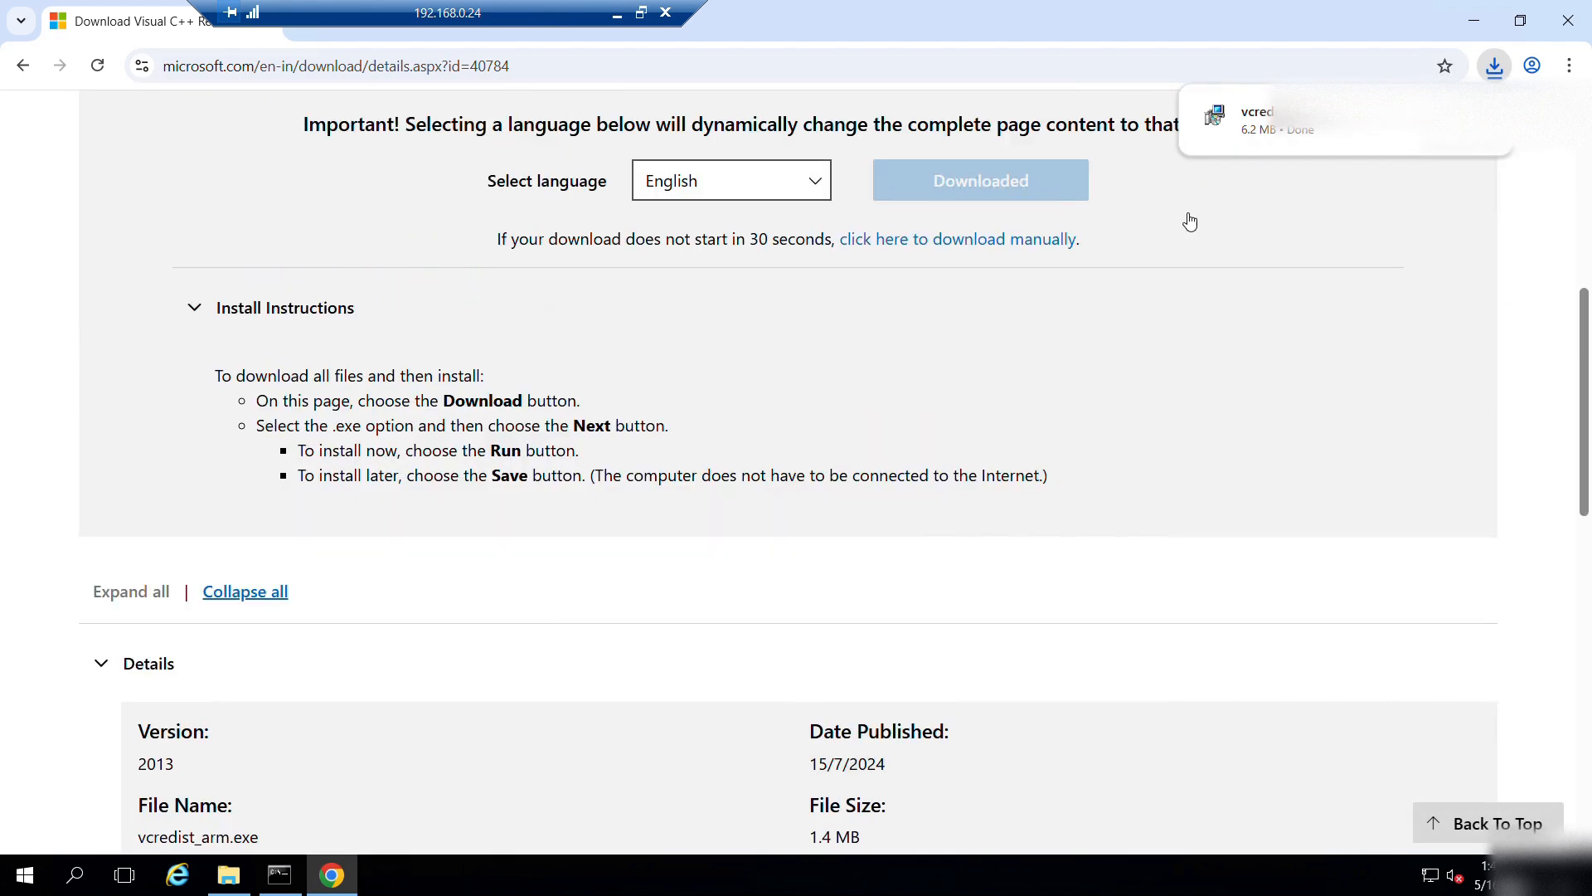
scroll(857, 391, "up", 6)
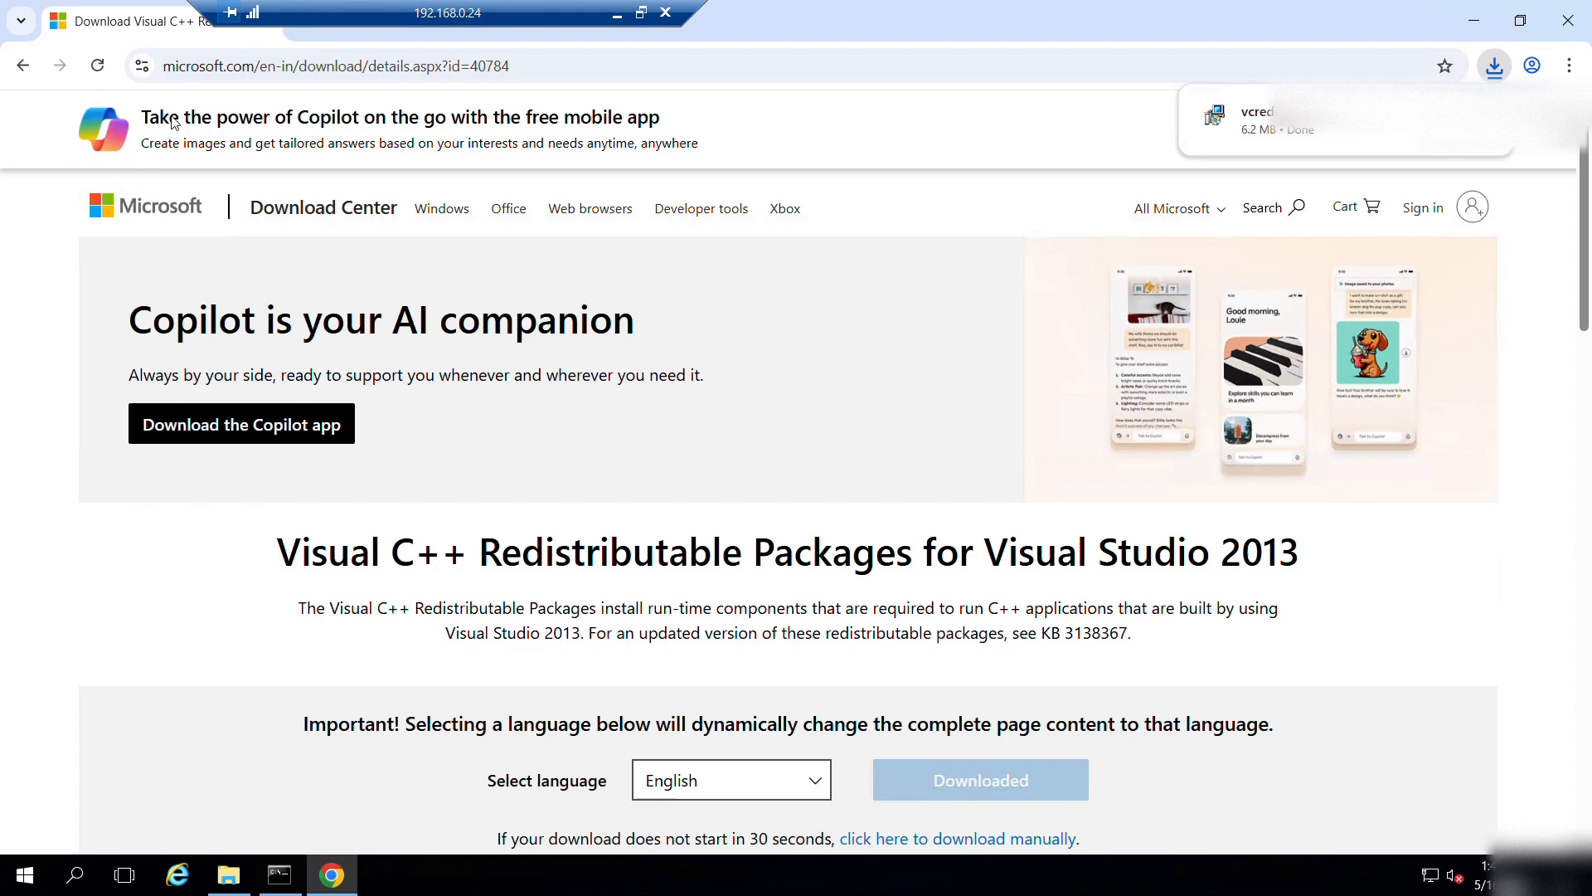
left_click(22, 66)
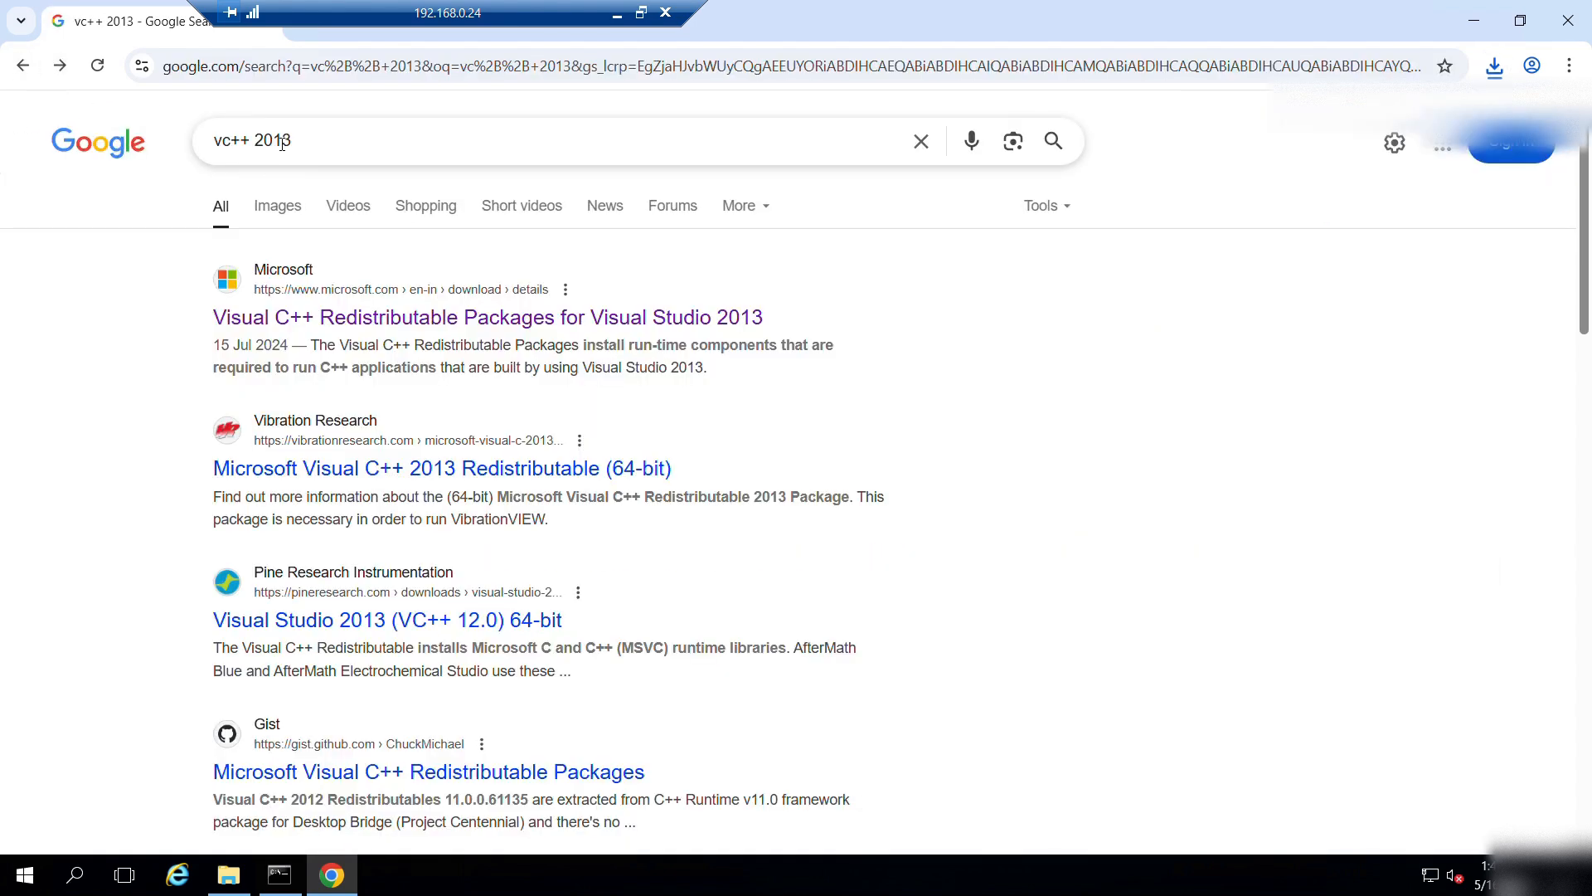
left_click(282, 143)
key("Delete")
type("5")
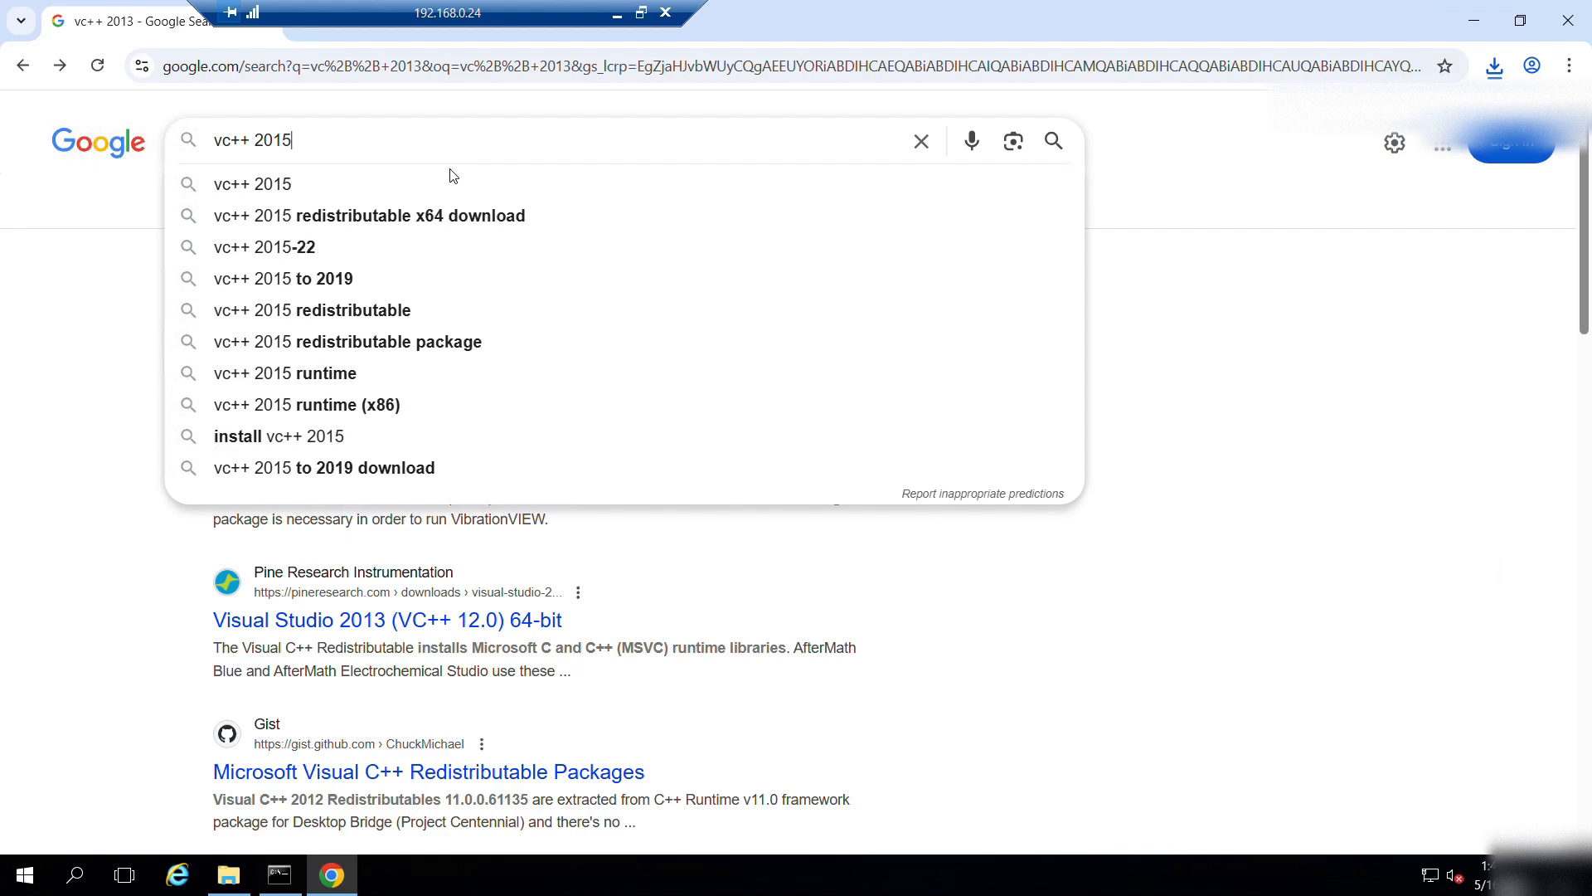
key("Return")
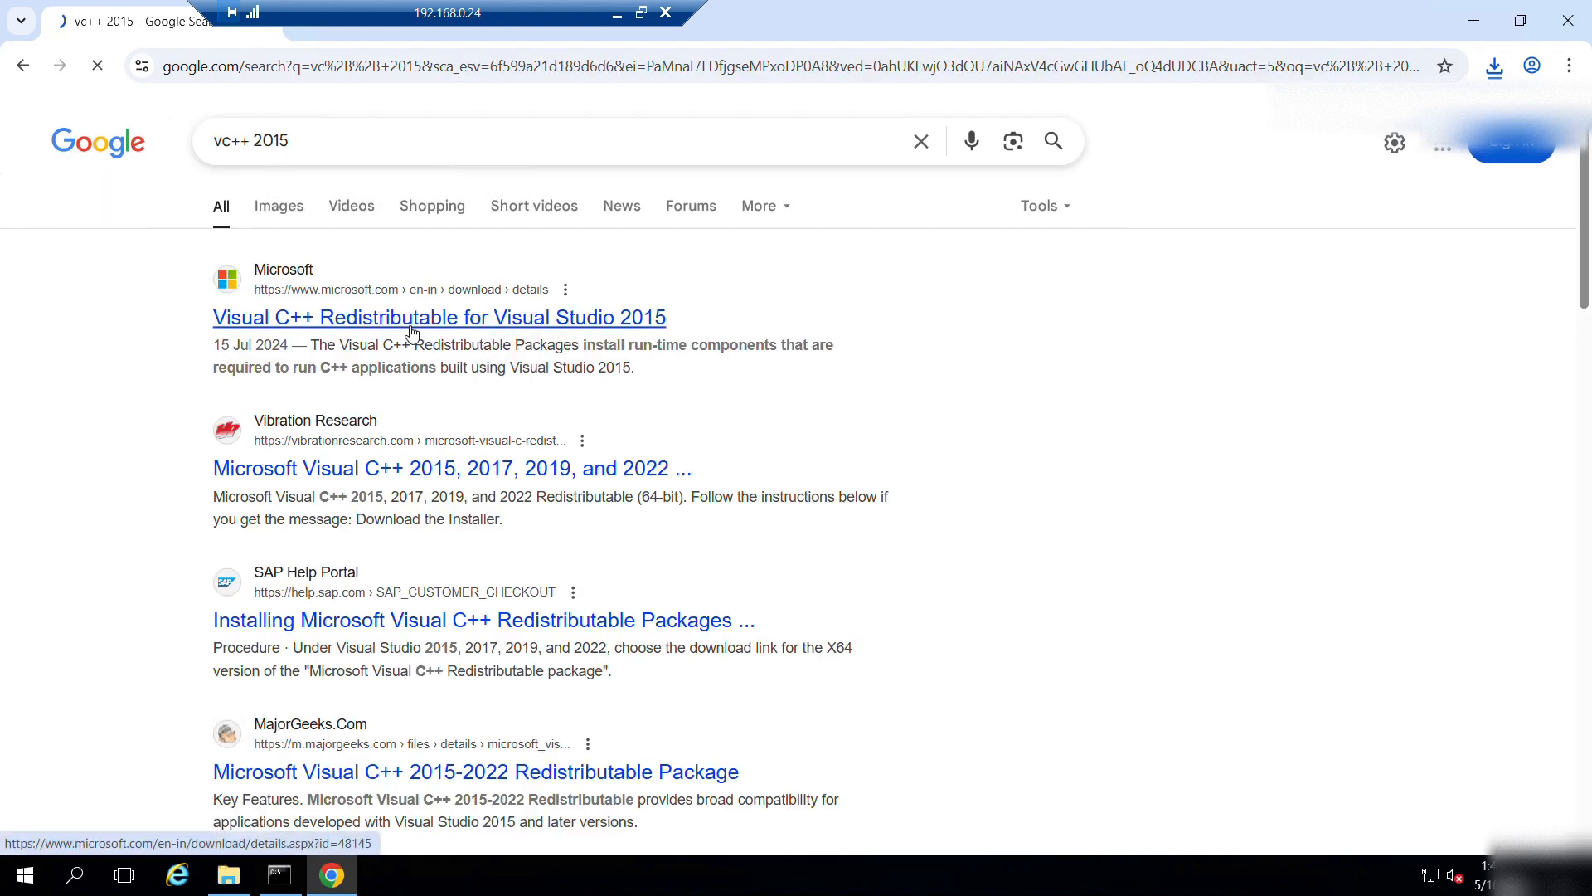
left_click(412, 332)
scroll(800, 365, "down", 3)
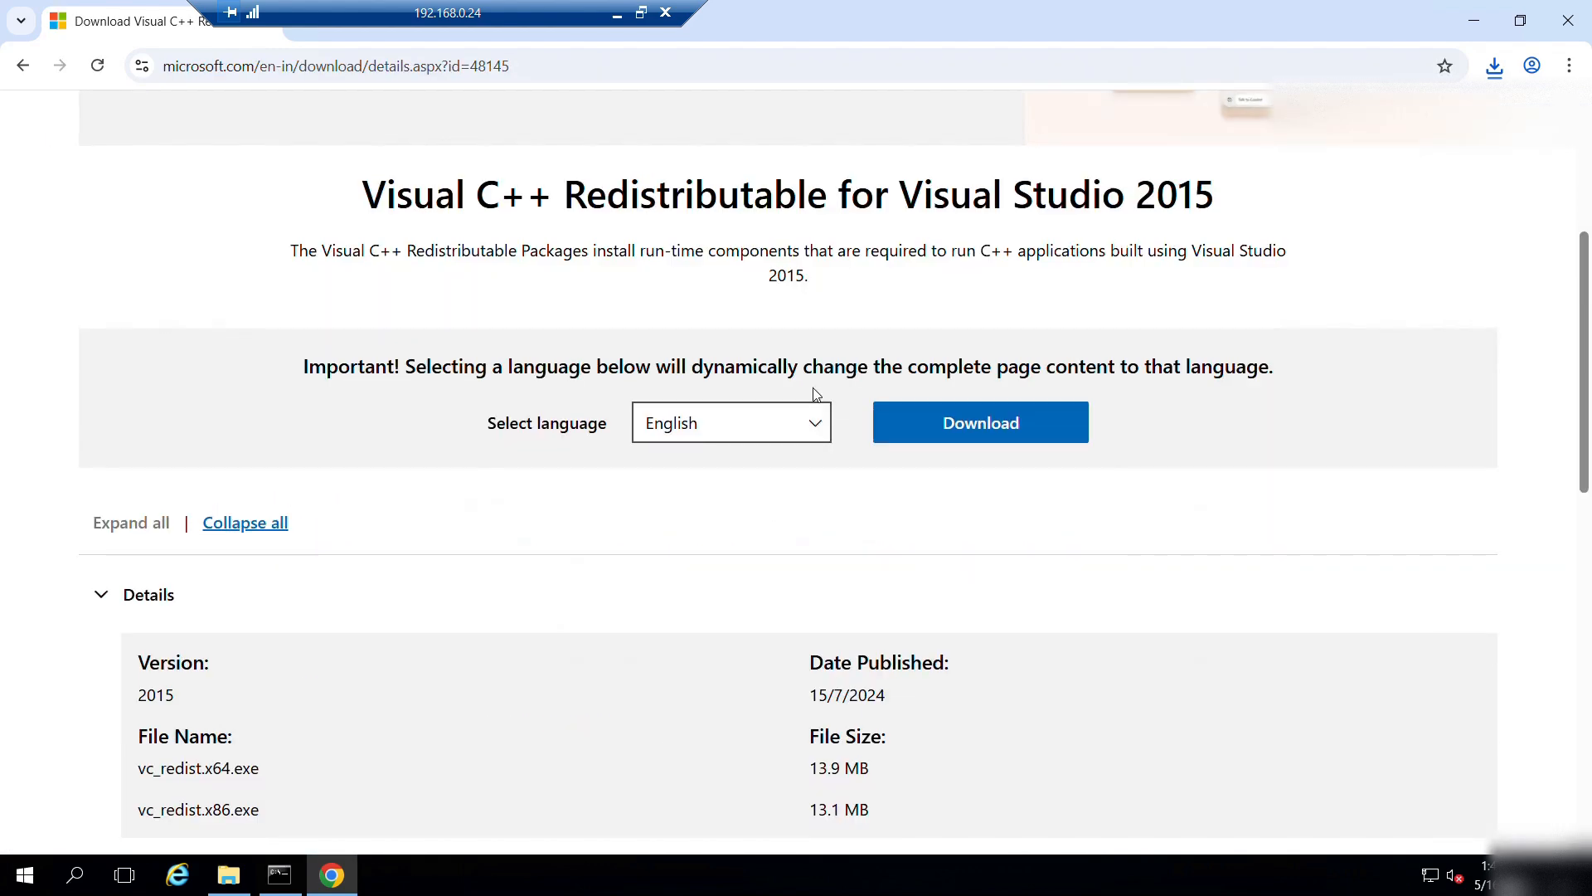
left_click(956, 427)
left_click(395, 483)
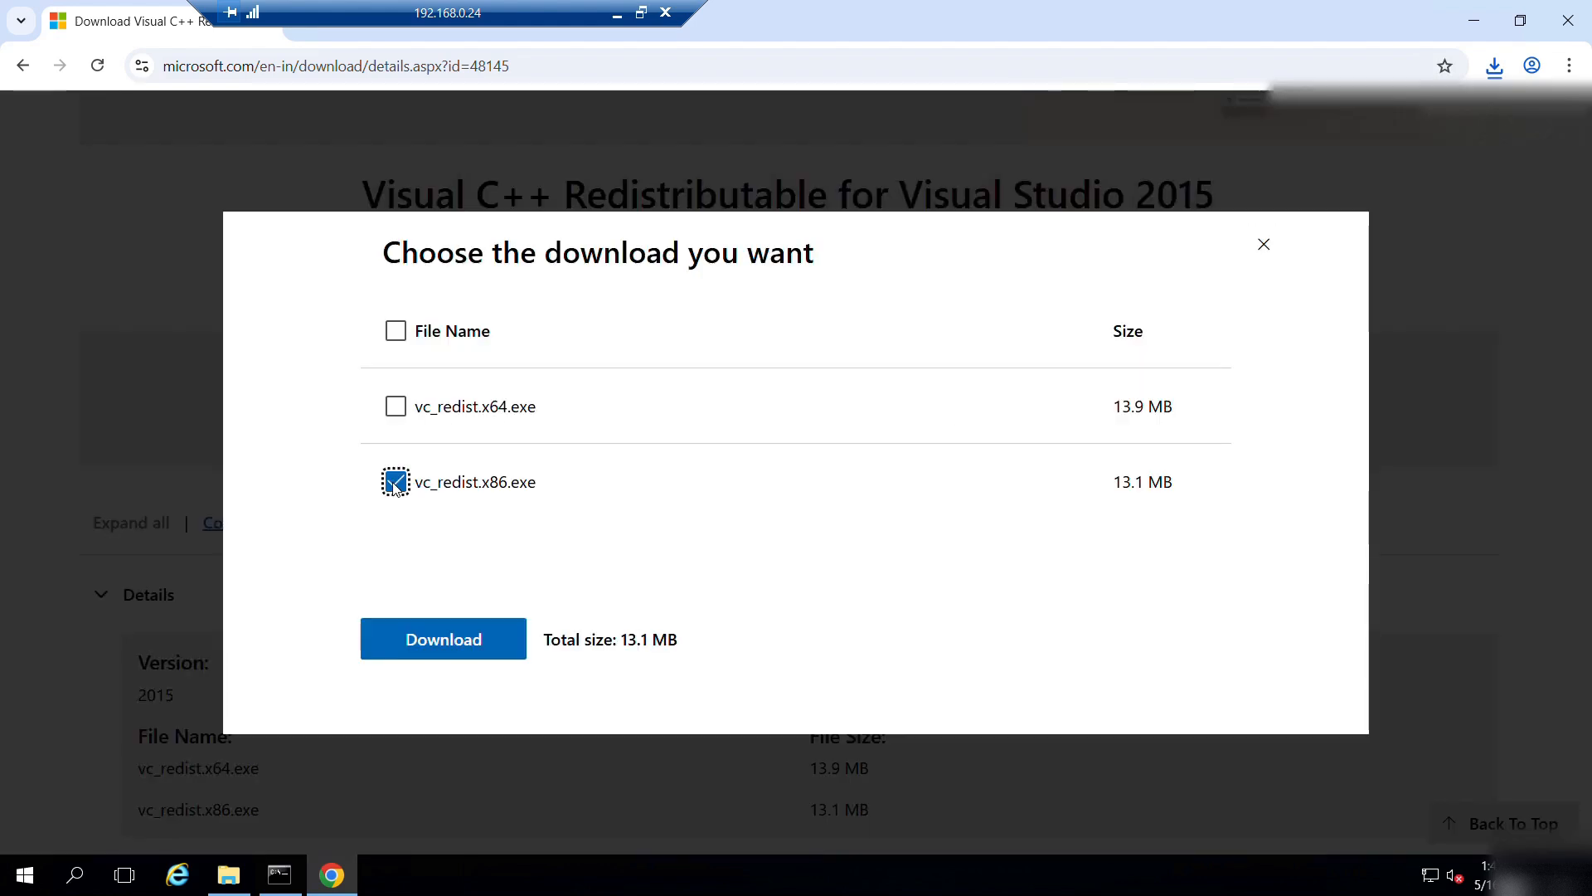
left_click(443, 638)
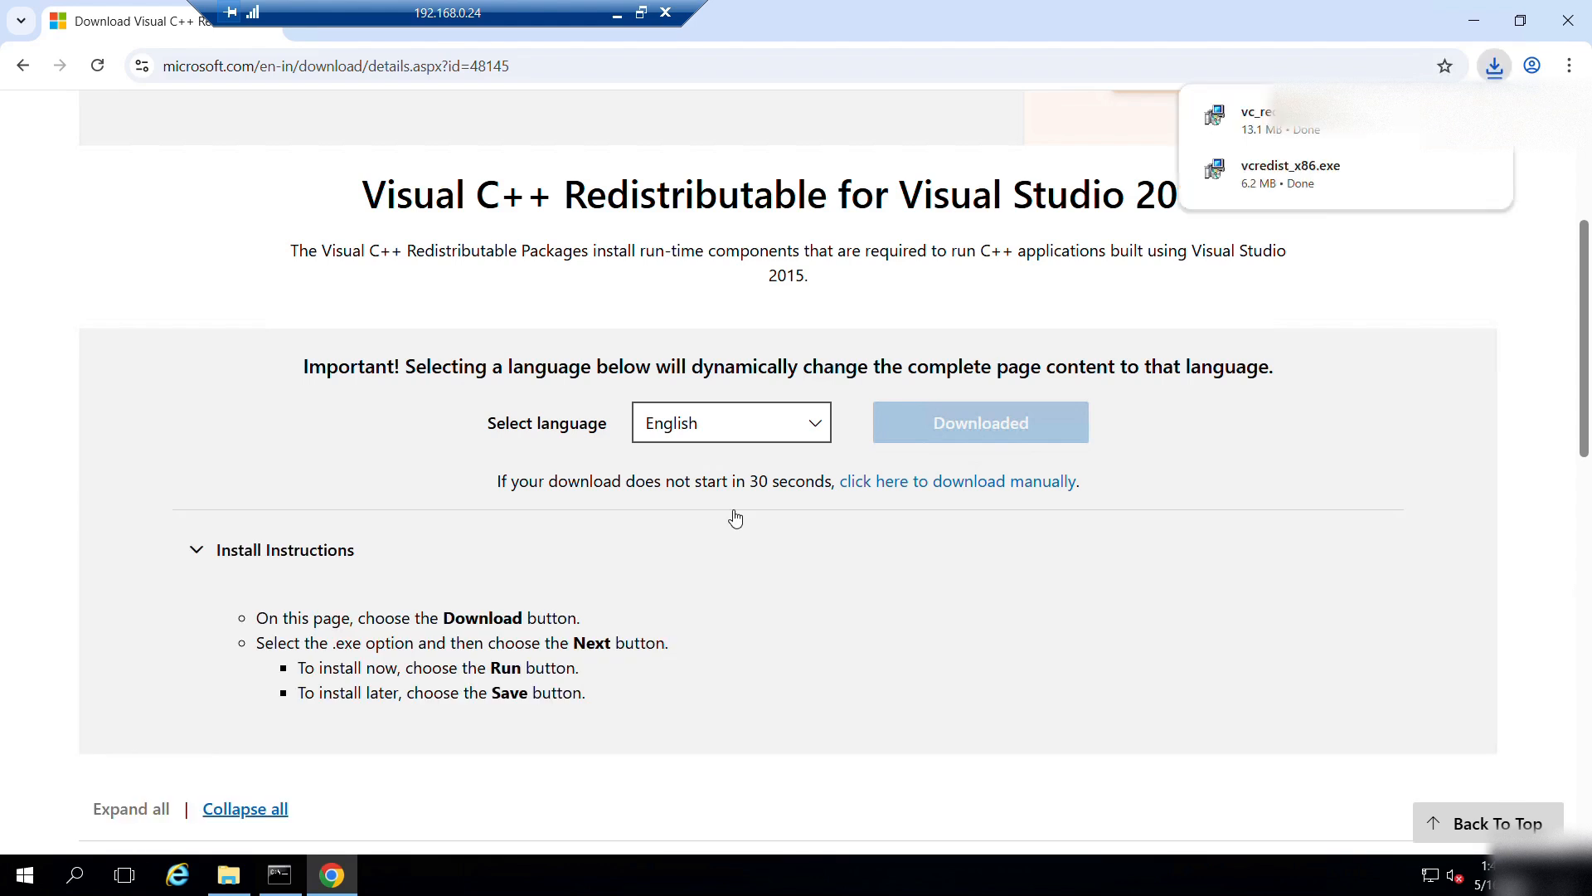
scroll(735, 519, "down", 3)
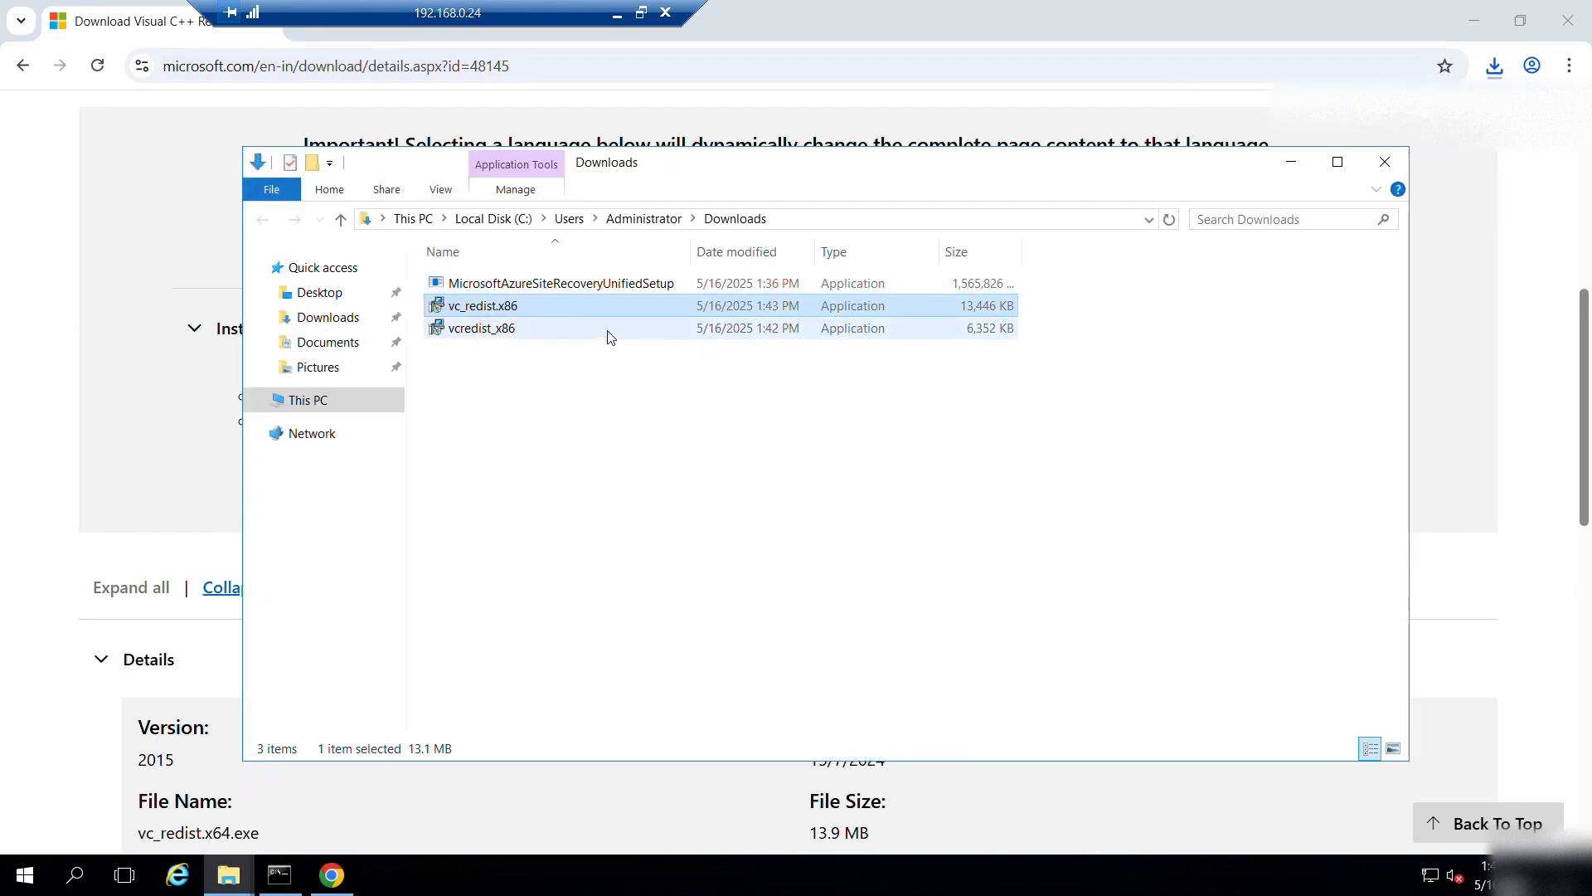
Install the Visual C++ 2015 x86 redistributable (vc_redist.x86) from the Downloads folder.
left_click(1474, 20)
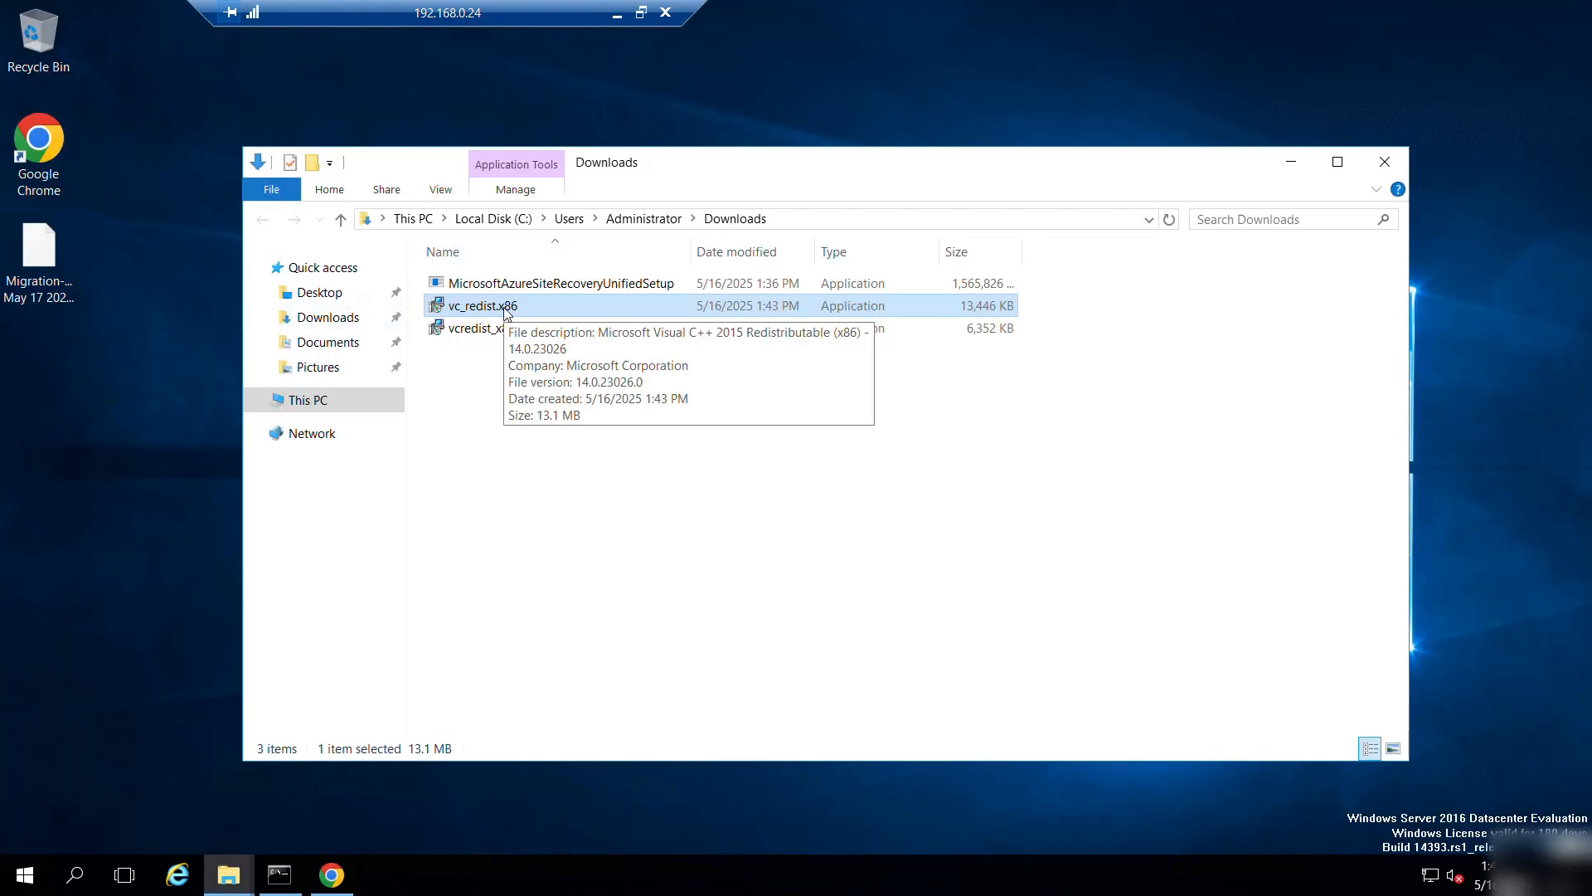
double_click(546, 306)
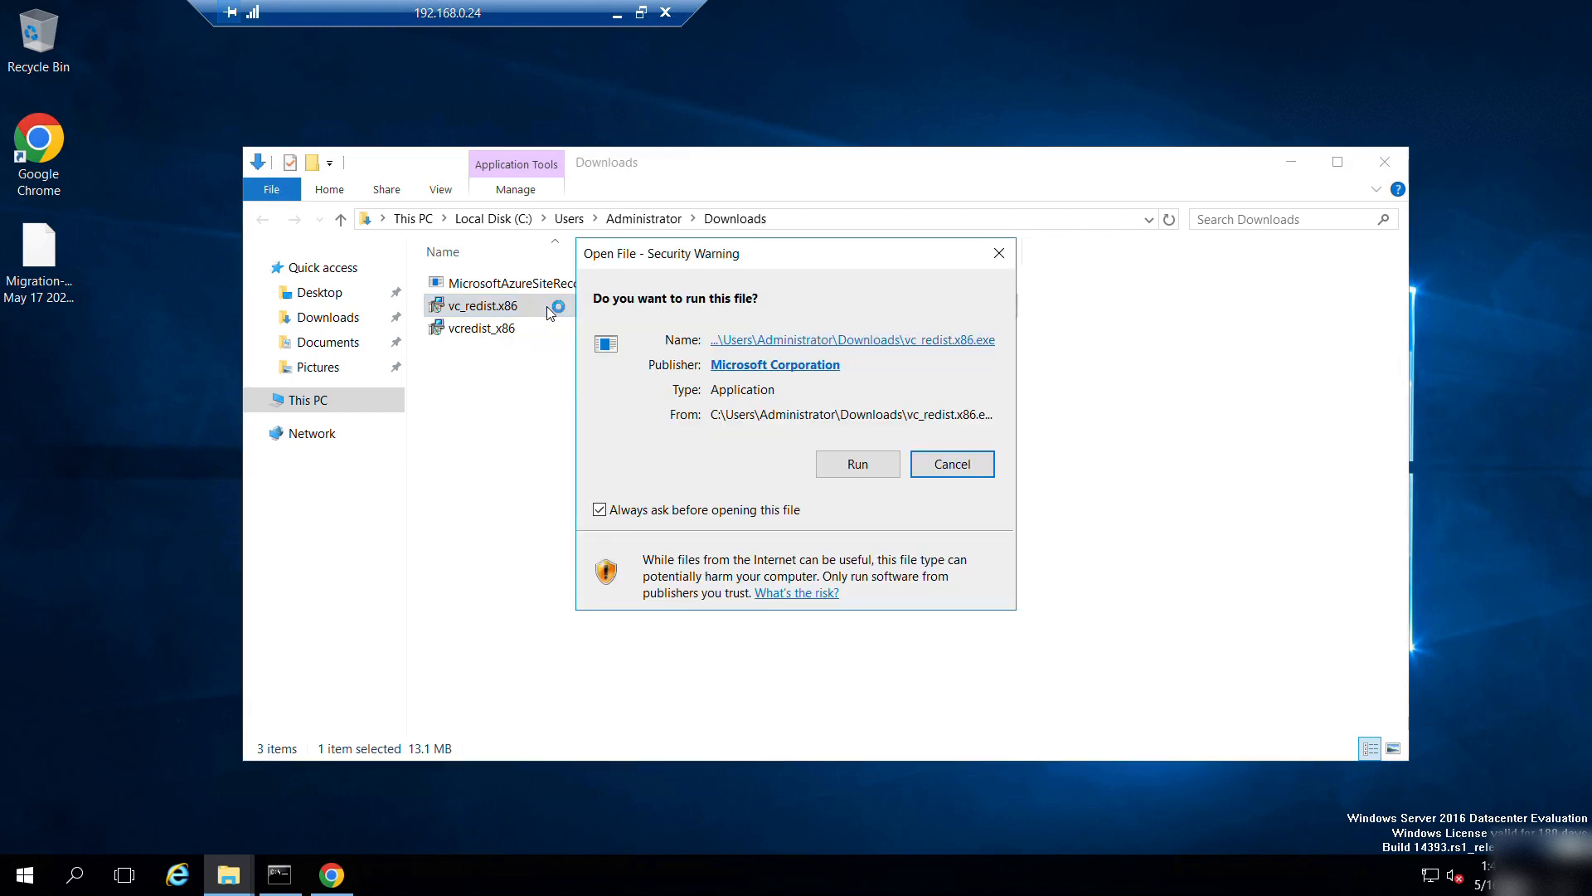
left_click(860, 464)
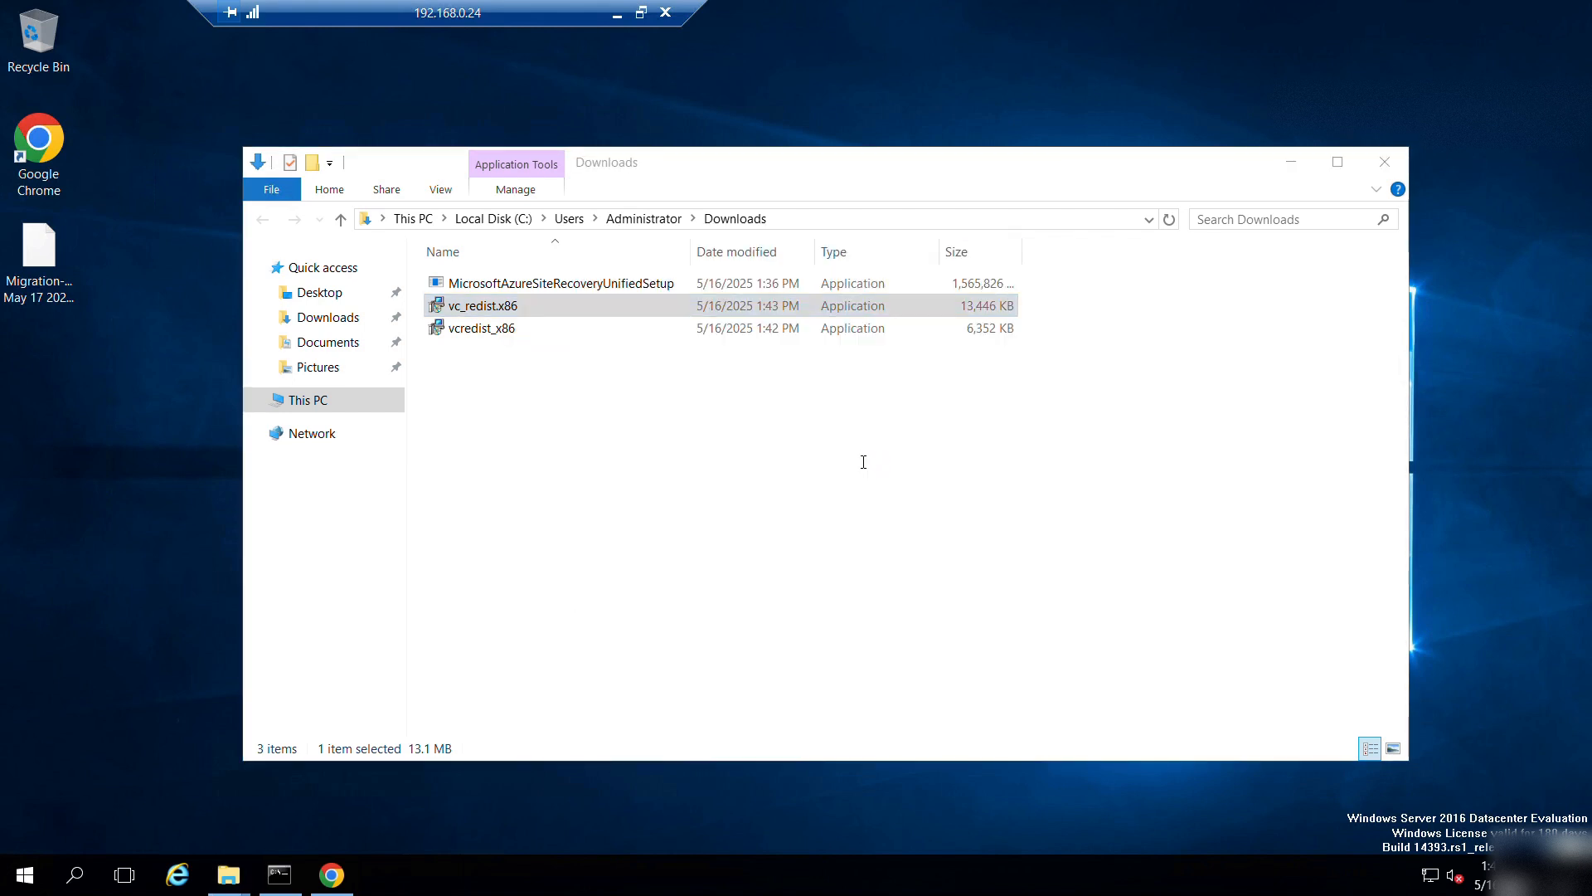
left_click(596, 525)
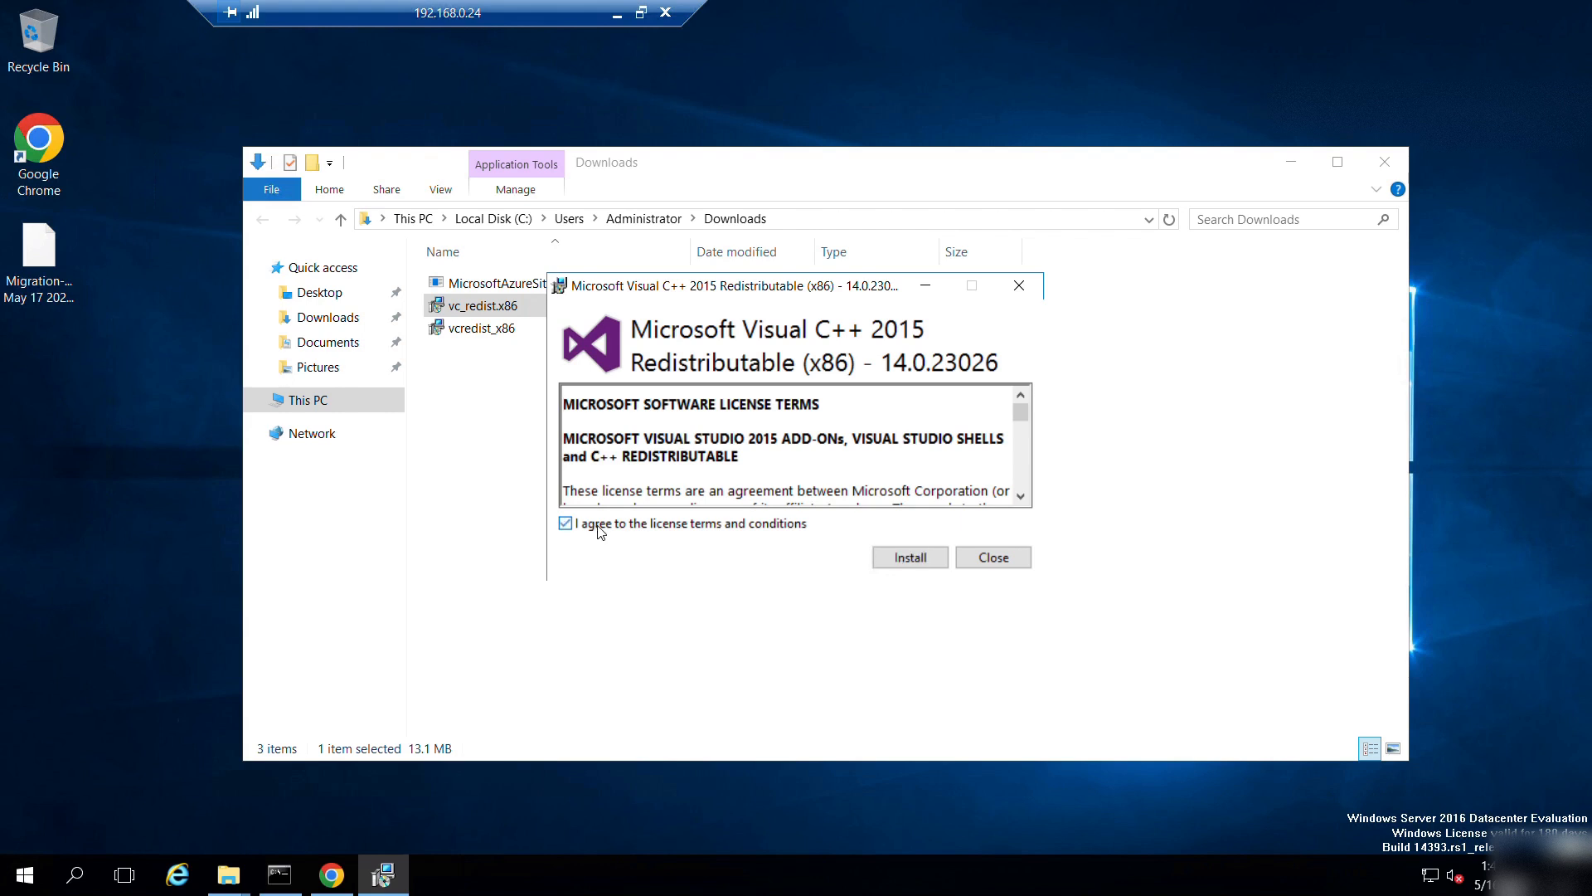
left_click(912, 555)
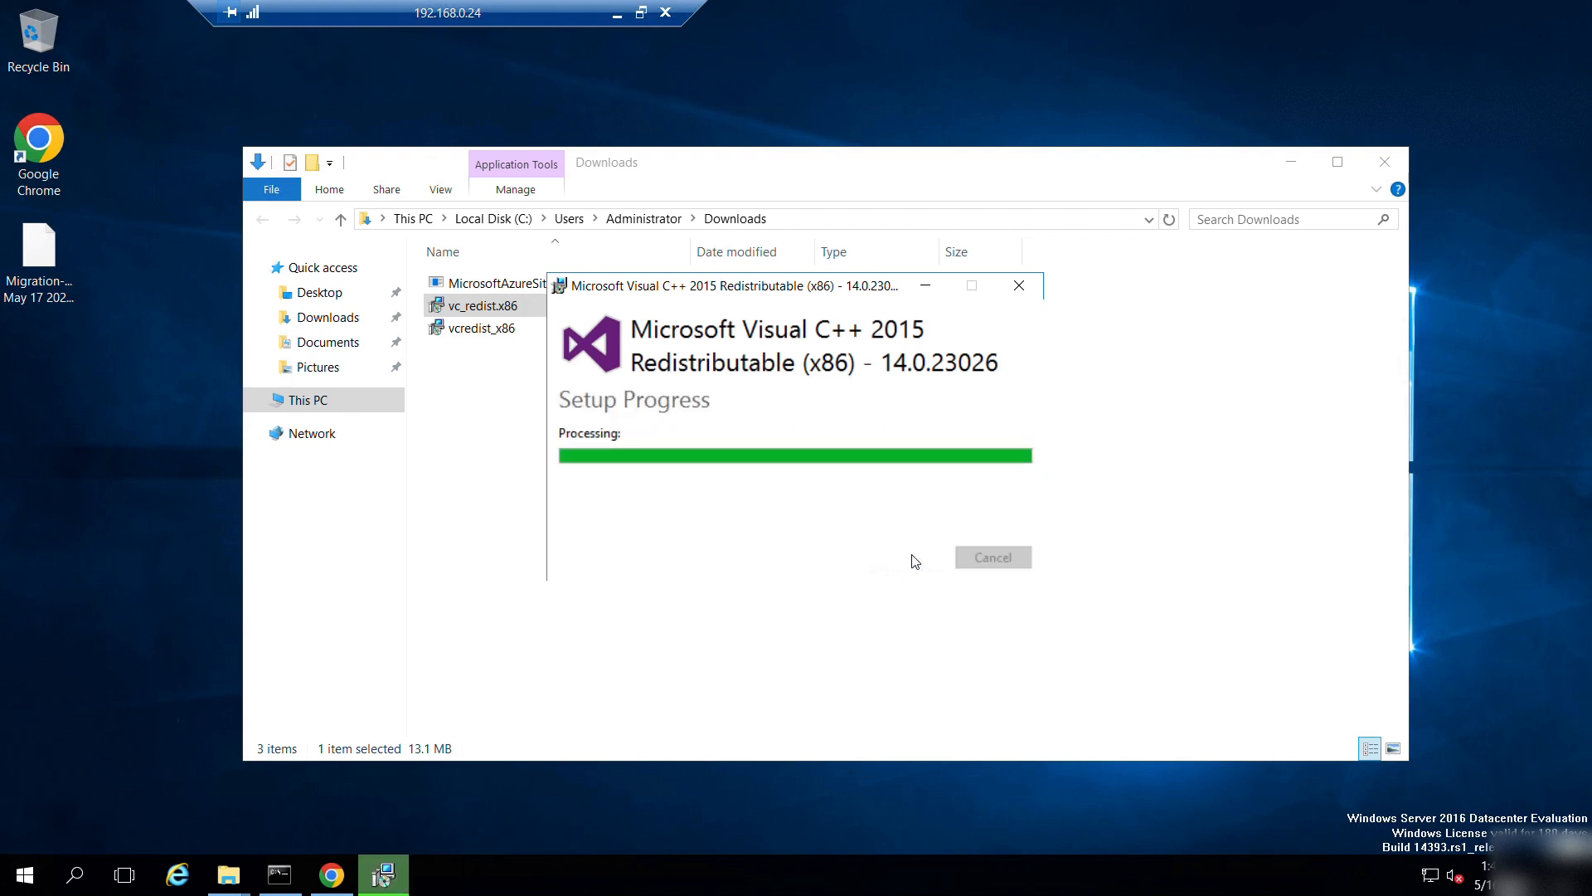
left_click(1027, 561)
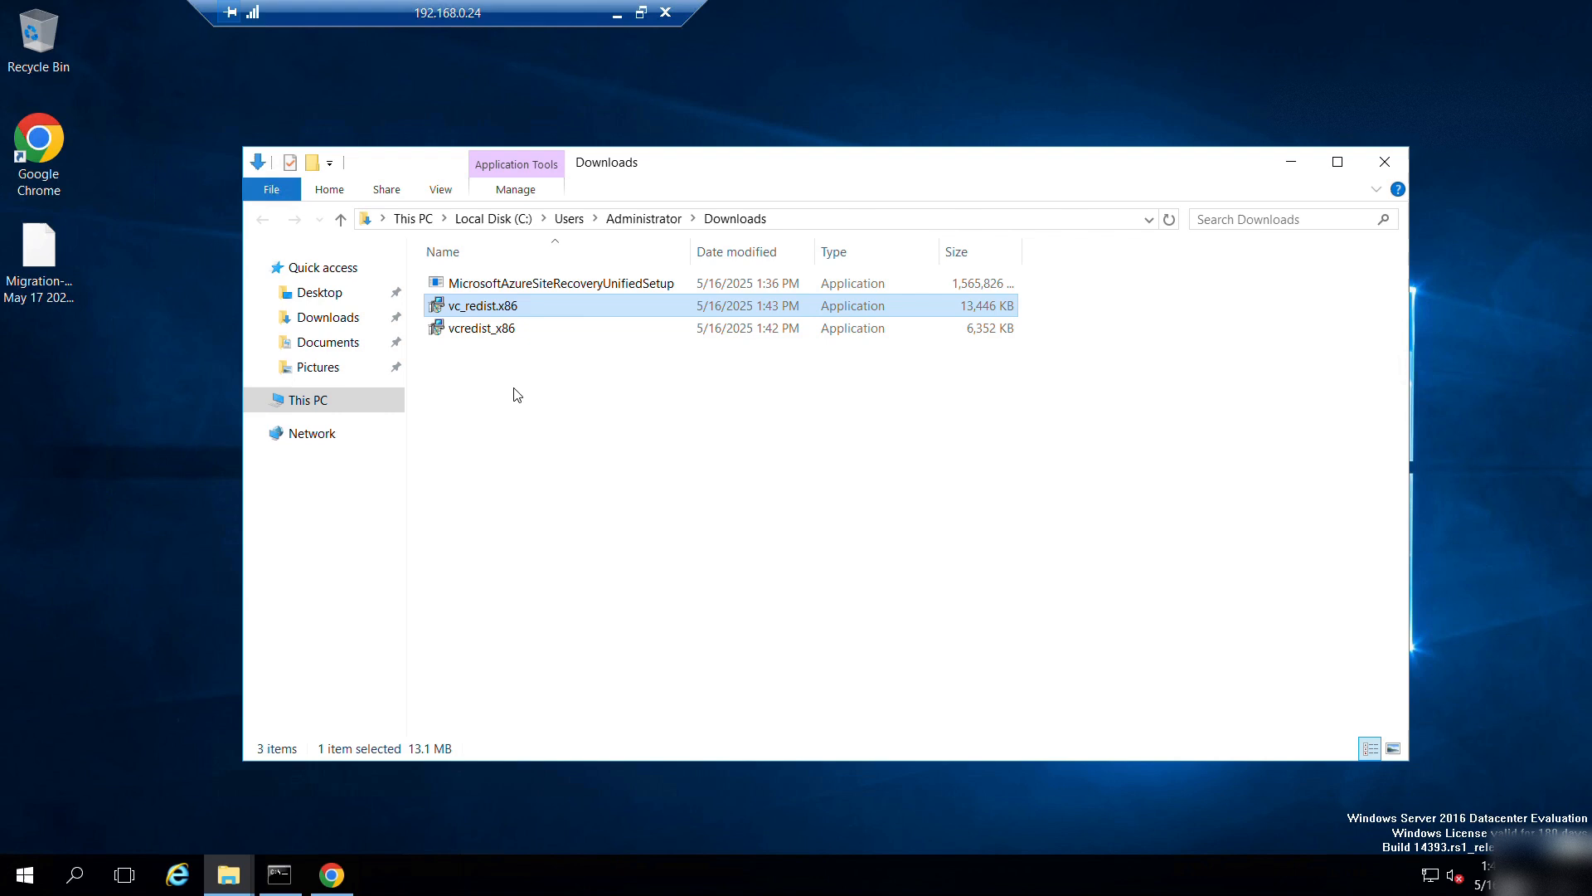
Install the Visual C++ 2013 x86 redistributable (vcredist_x86), then launch MicrosoftAzureSiteRecoveryUnifiedSetup.
double_click(483, 330)
left_click(845, 473)
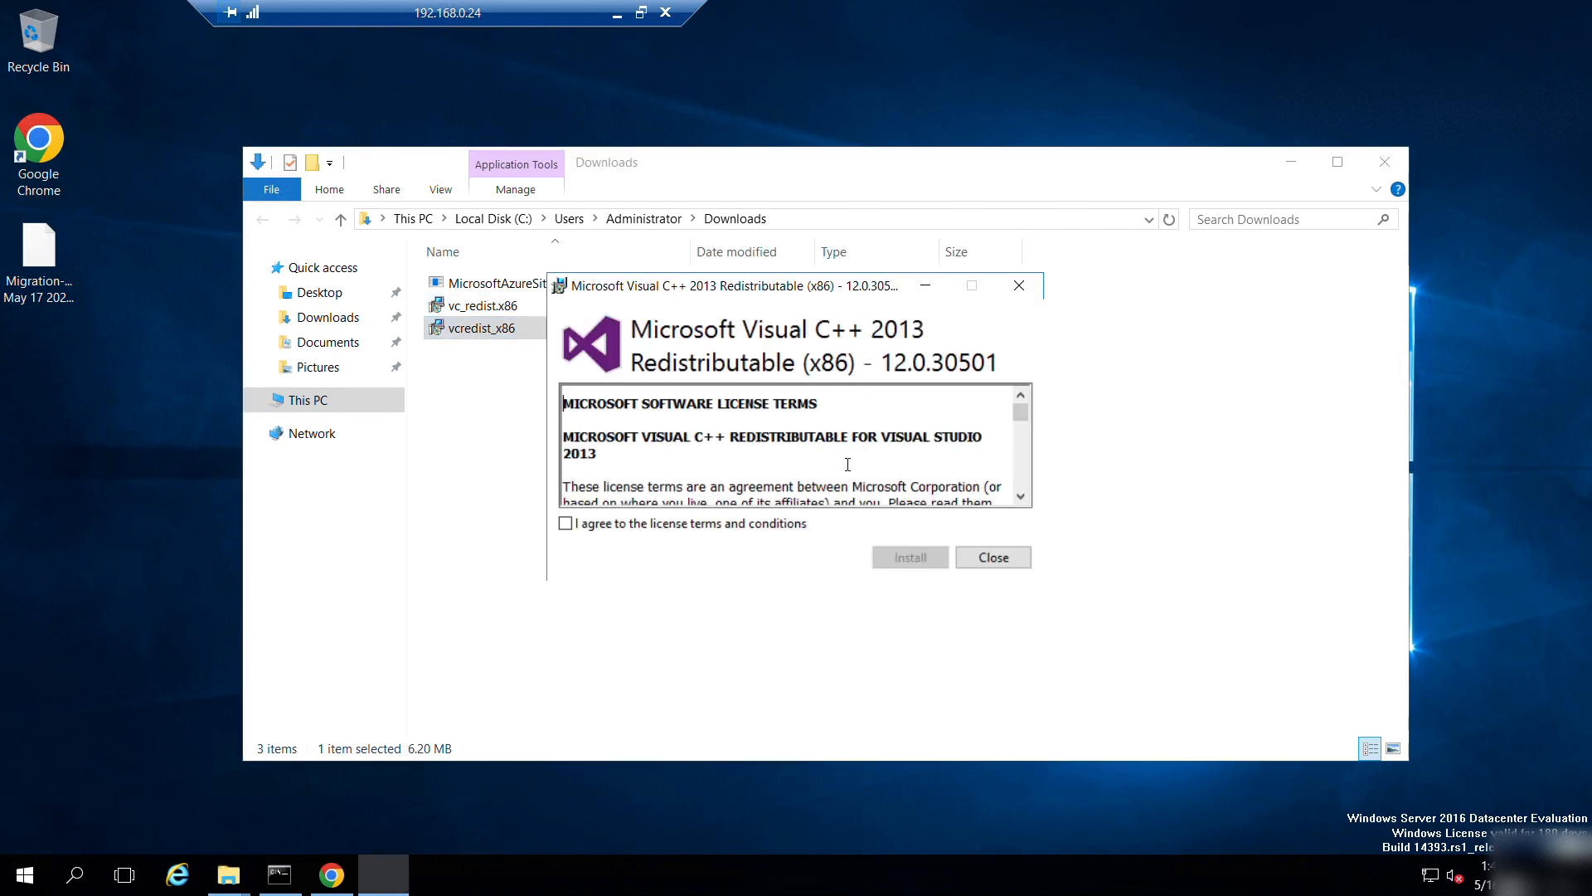
left_click(777, 535)
left_click(912, 558)
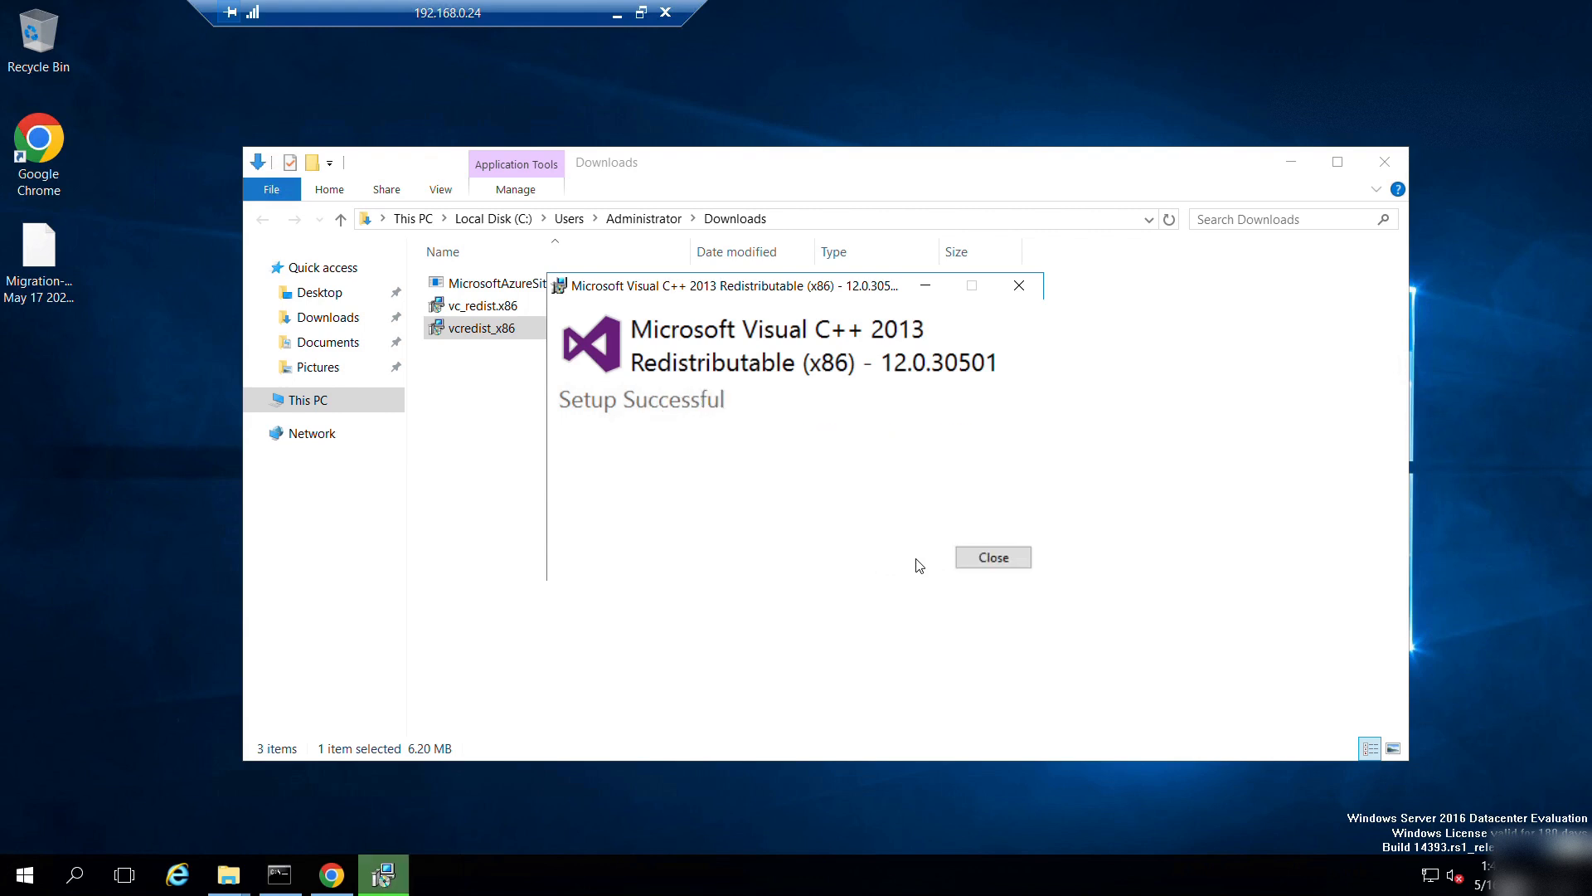
left_click(987, 558)
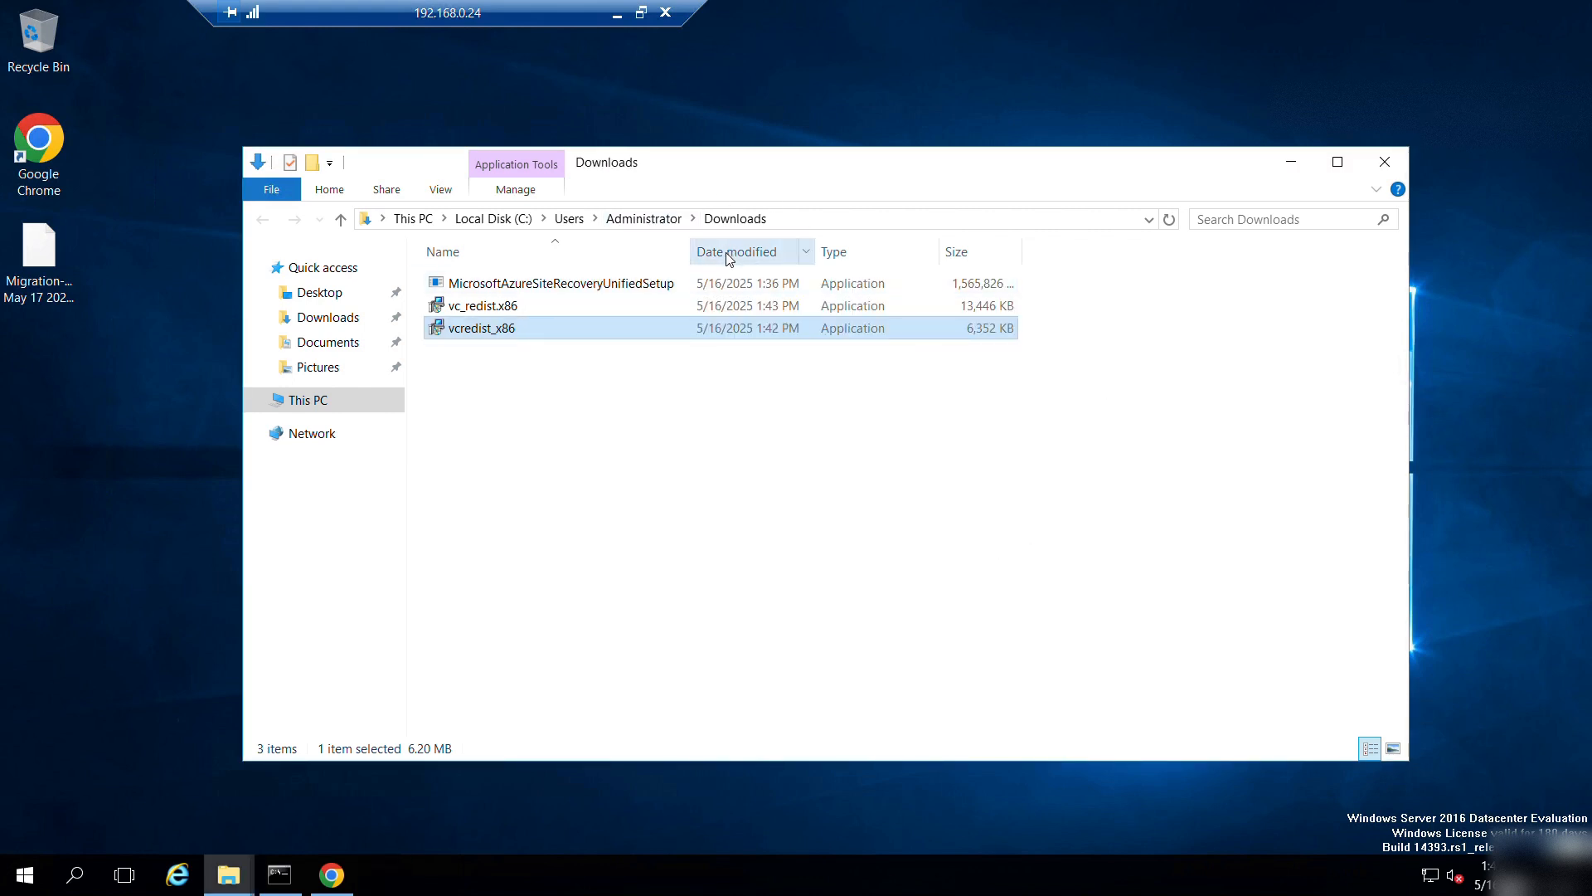
double_click(632, 291)
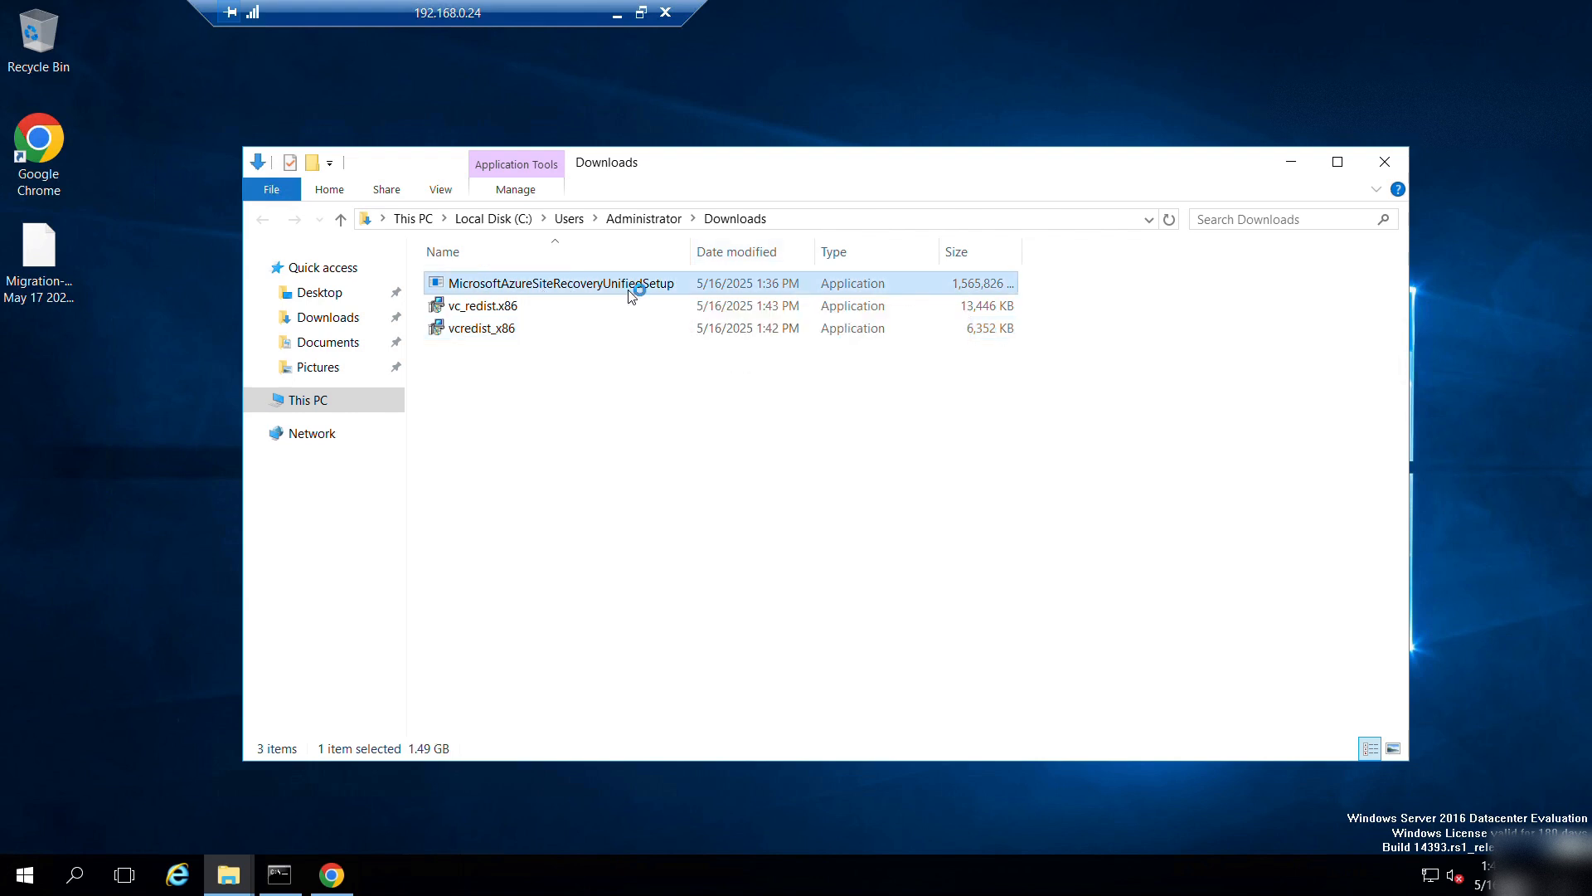
Run the Unified Setup to install the configuration and process server, accepting the MySQL license.
left_click(1294, 164)
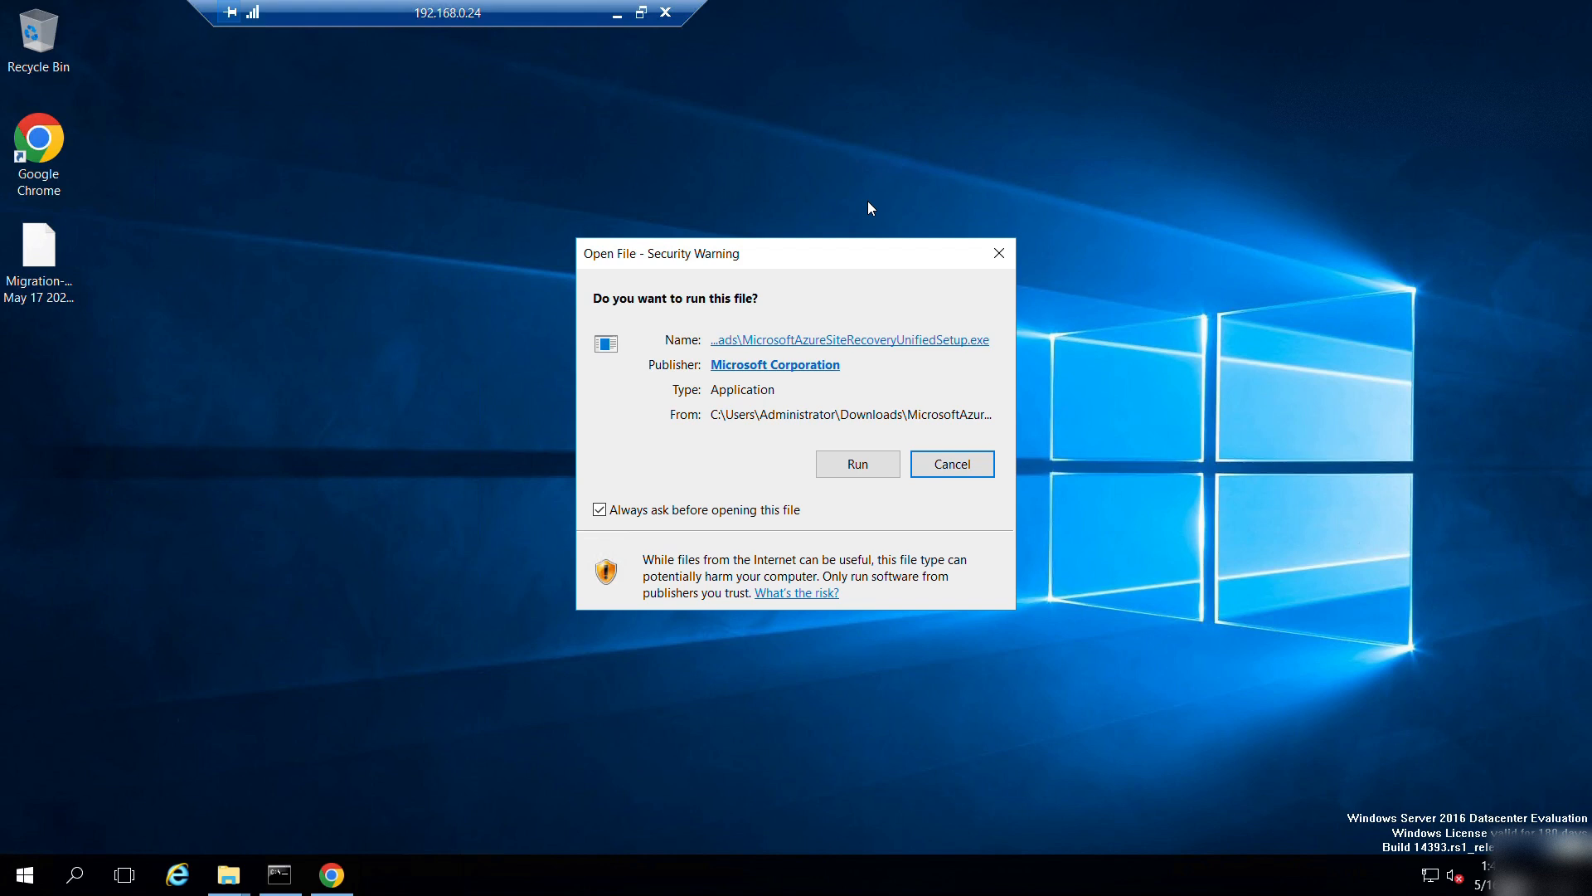
left_click(838, 457)
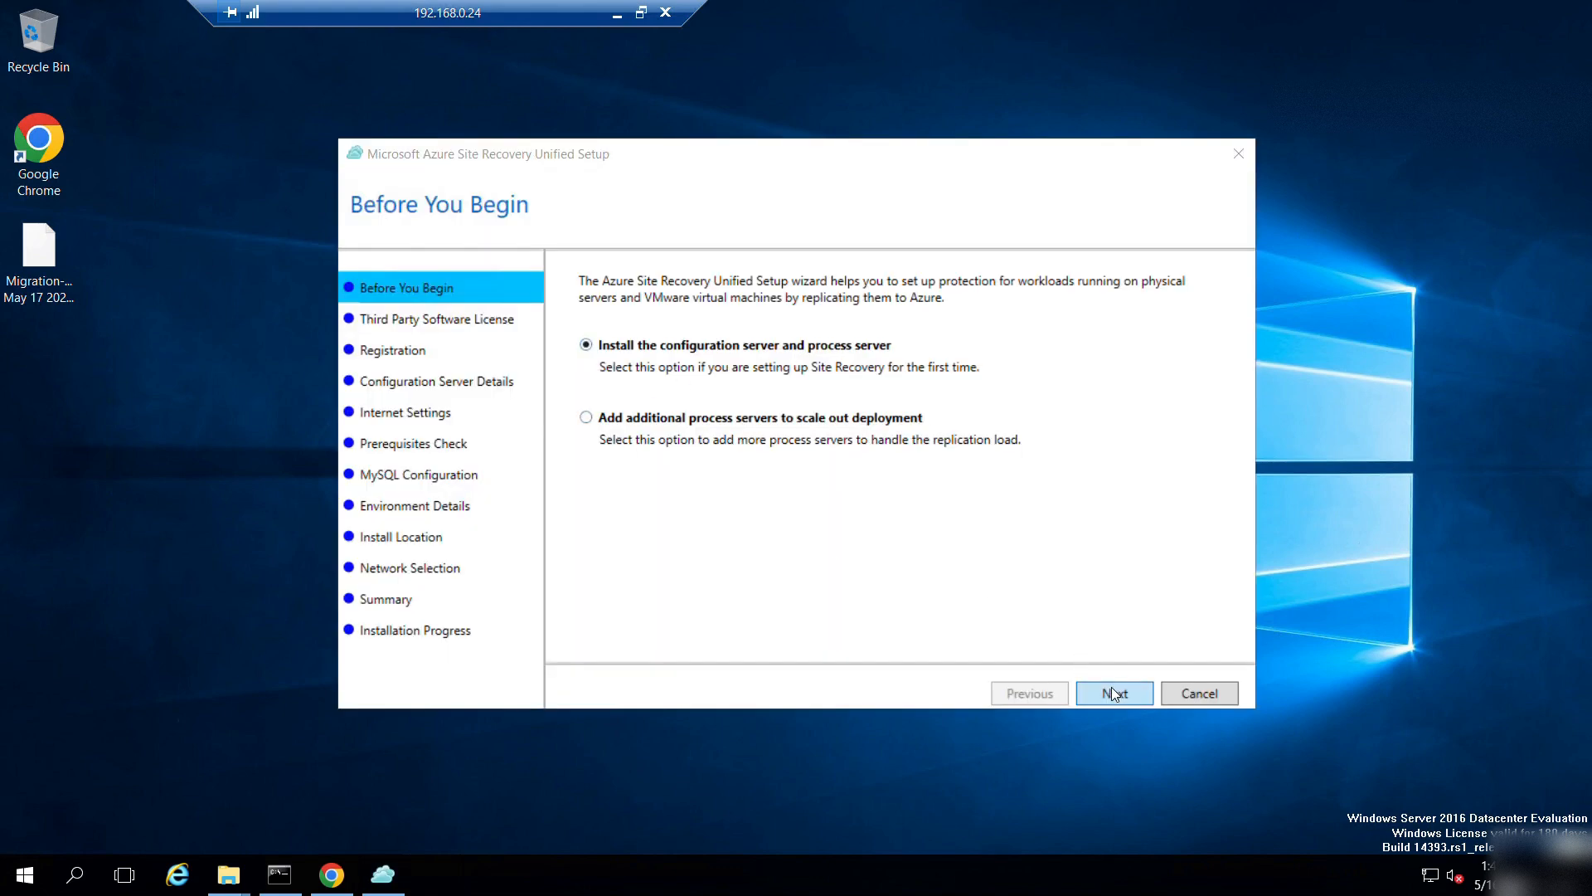
left_click(1111, 692)
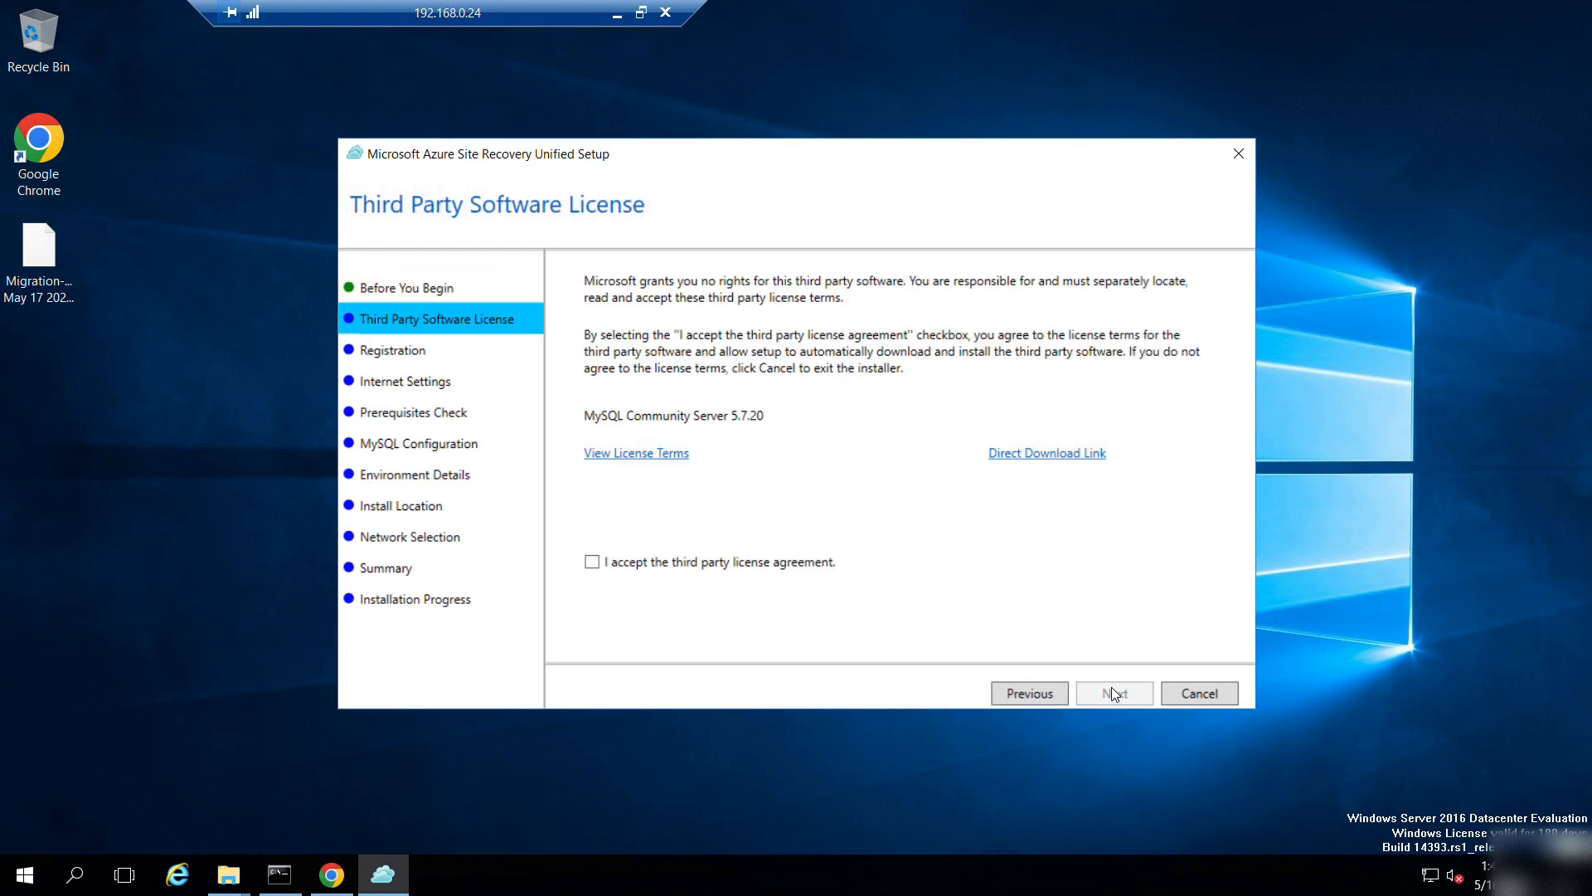
left_click(628, 563)
left_click(1116, 681)
Register with the Desktop VaultCredentials file and pass through internet settings and the prerequisites check.
left_click(1064, 323)
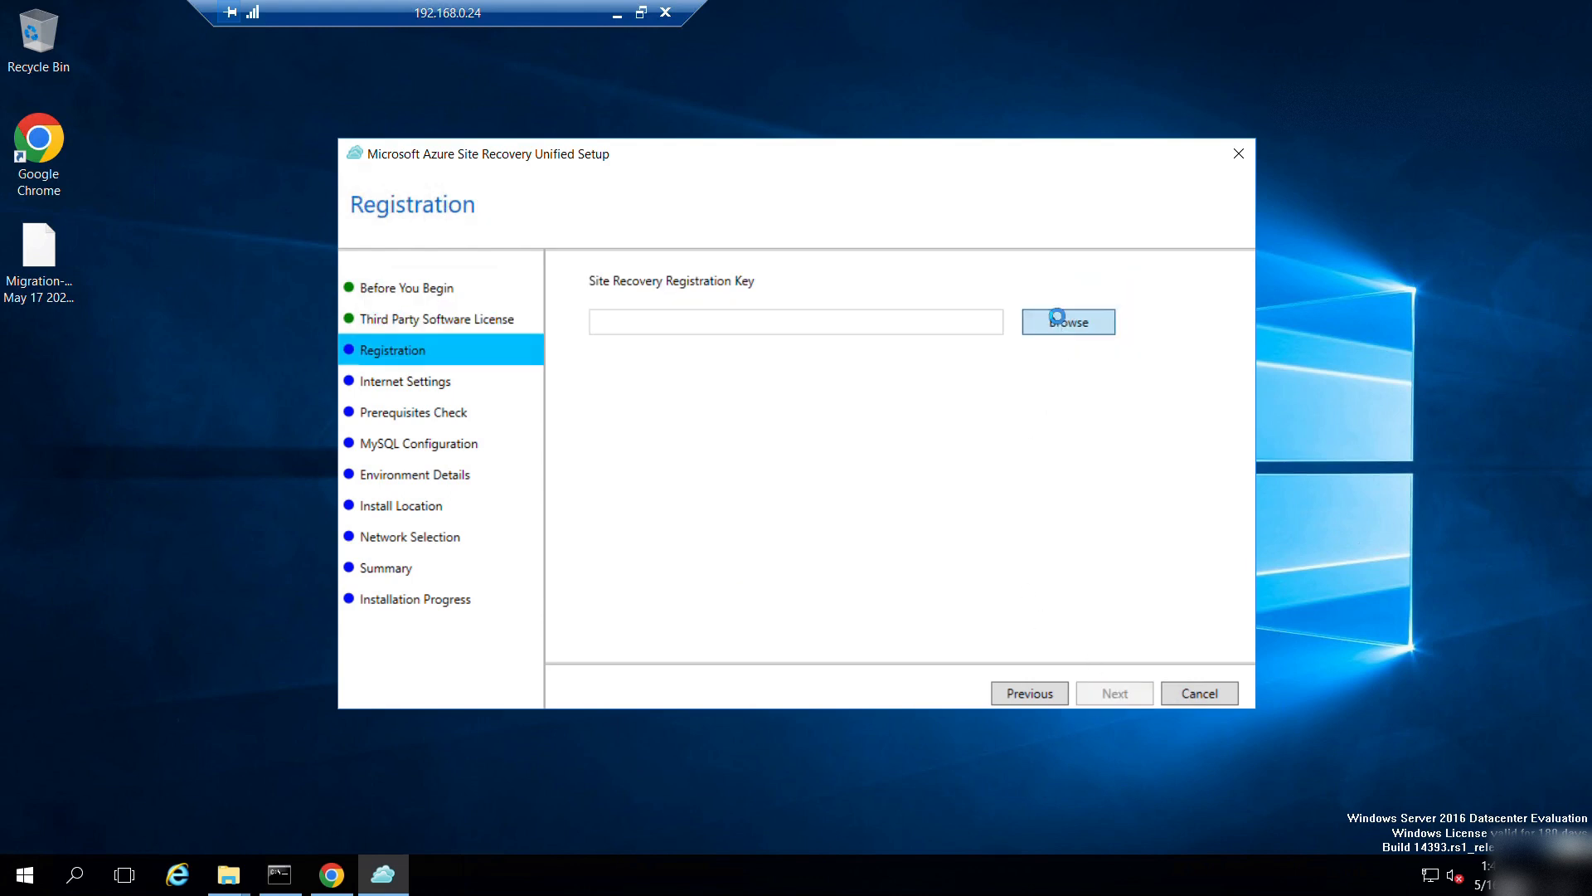
left_click(608, 317)
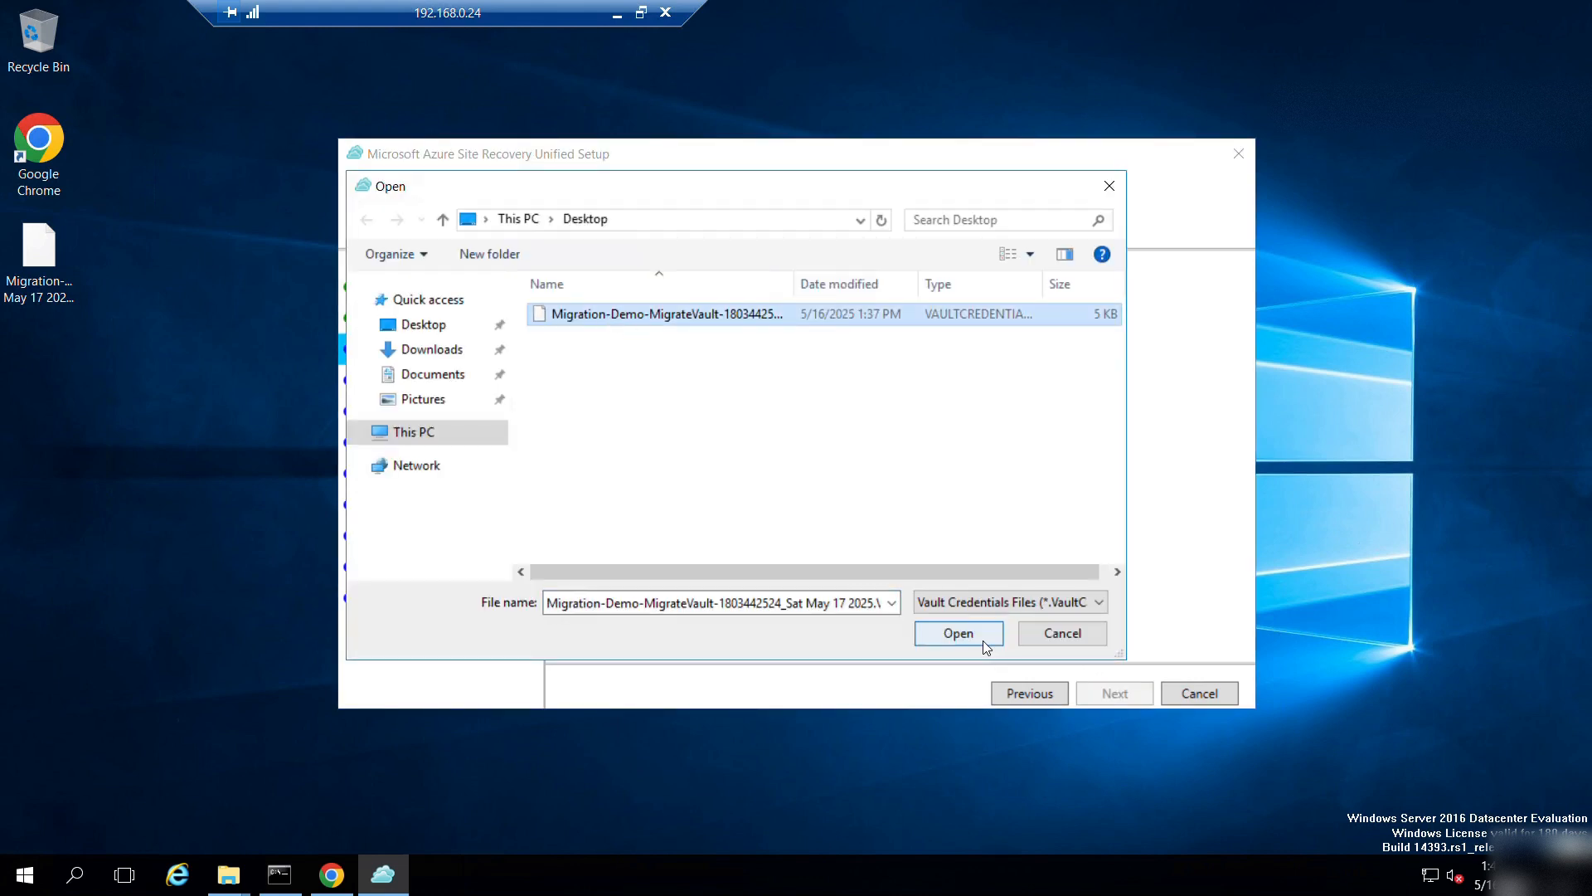
left_click(983, 638)
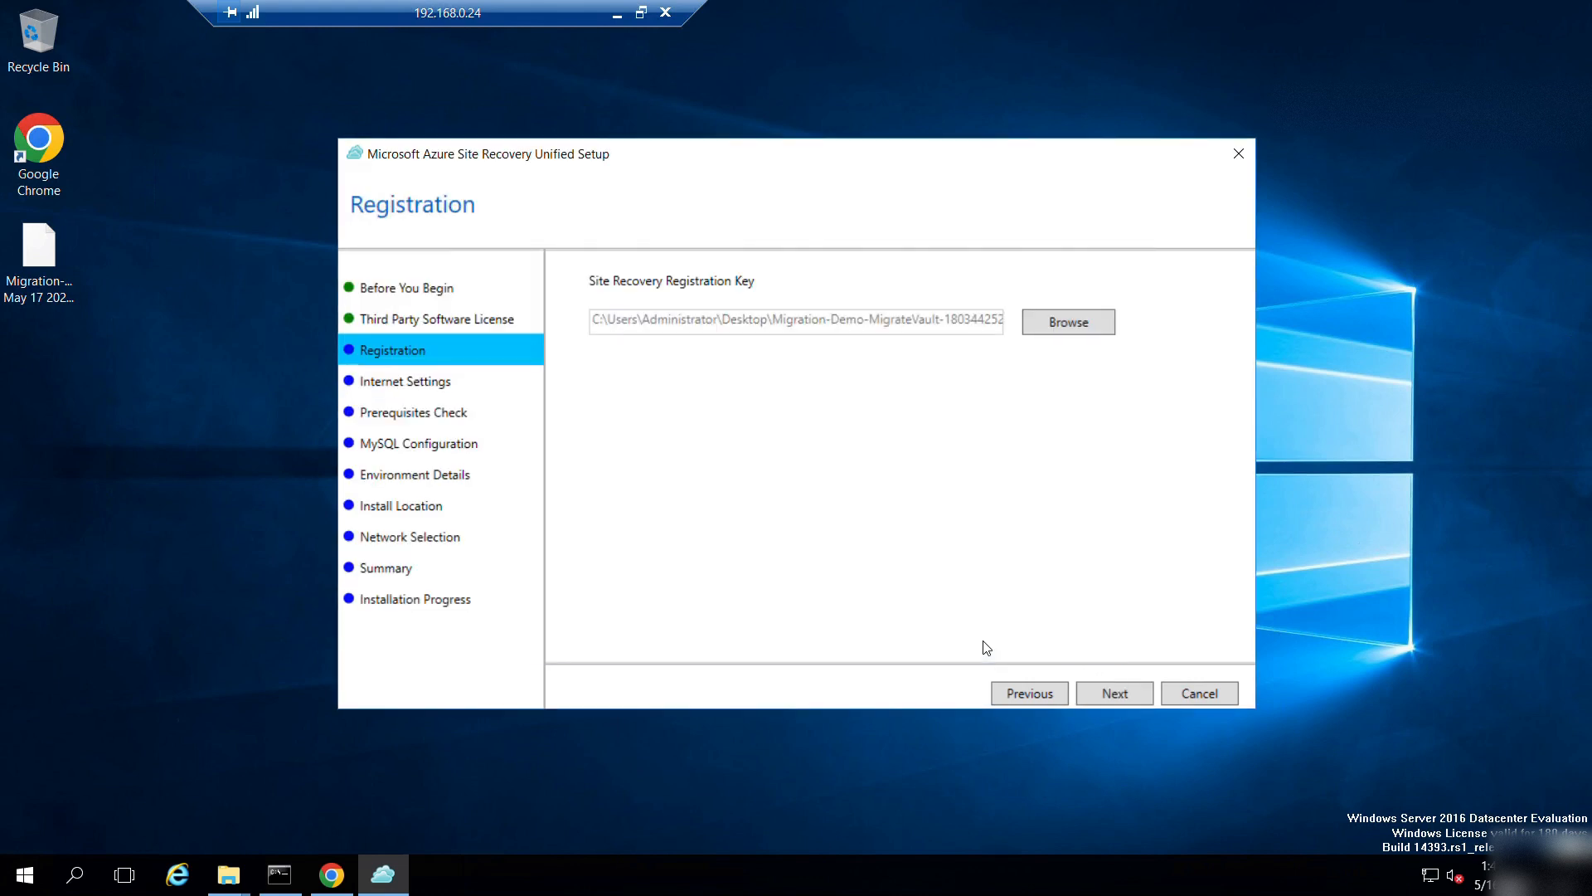
left_click(1113, 693)
left_click(1113, 695)
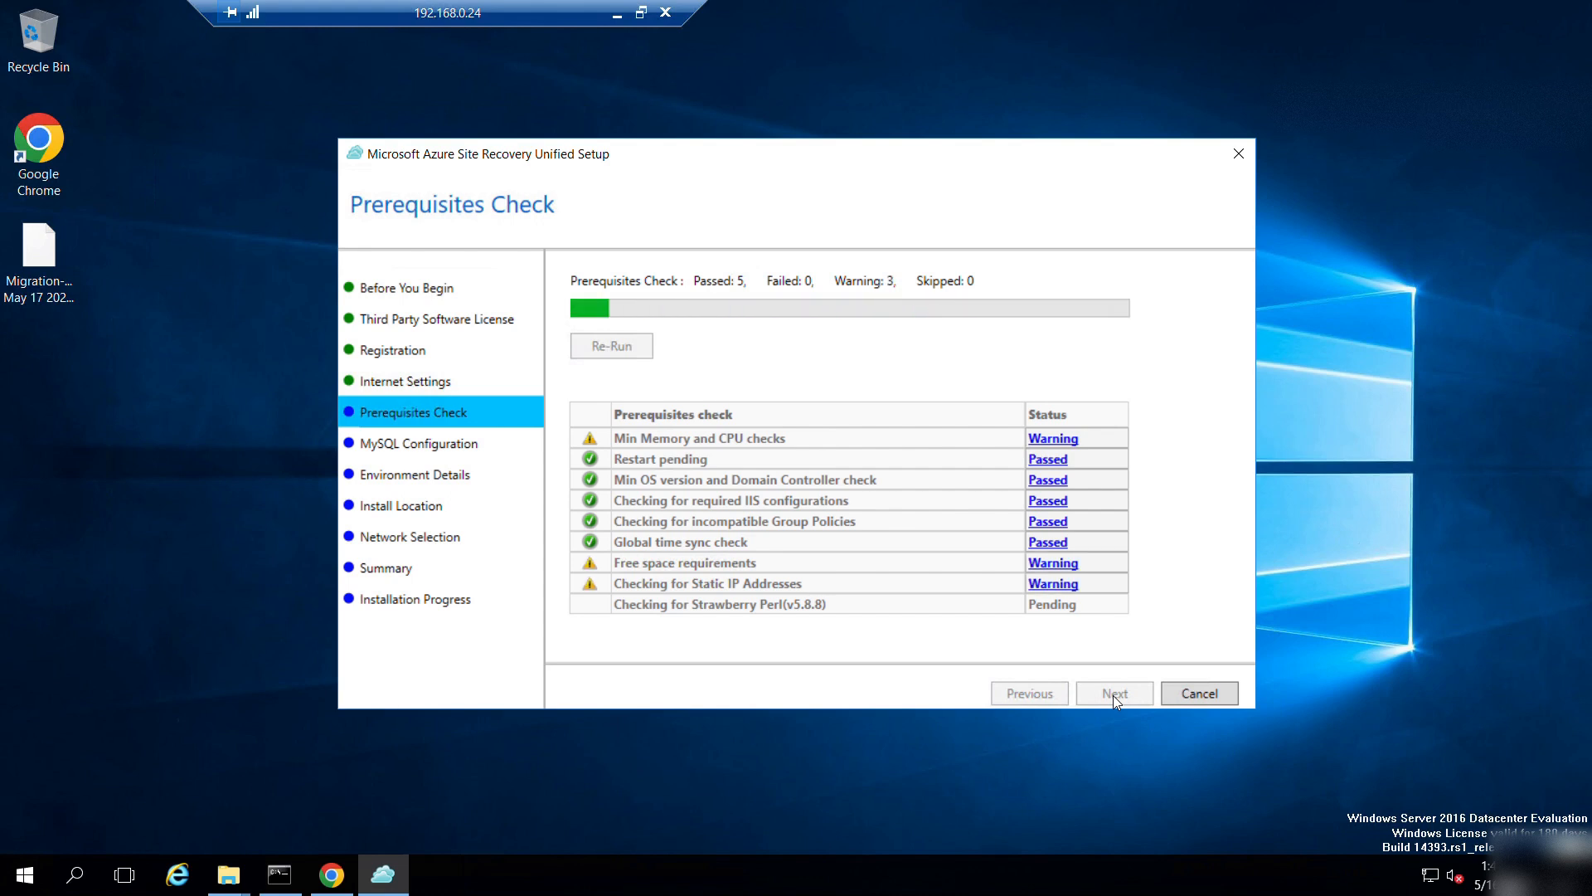
left_click(1113, 695)
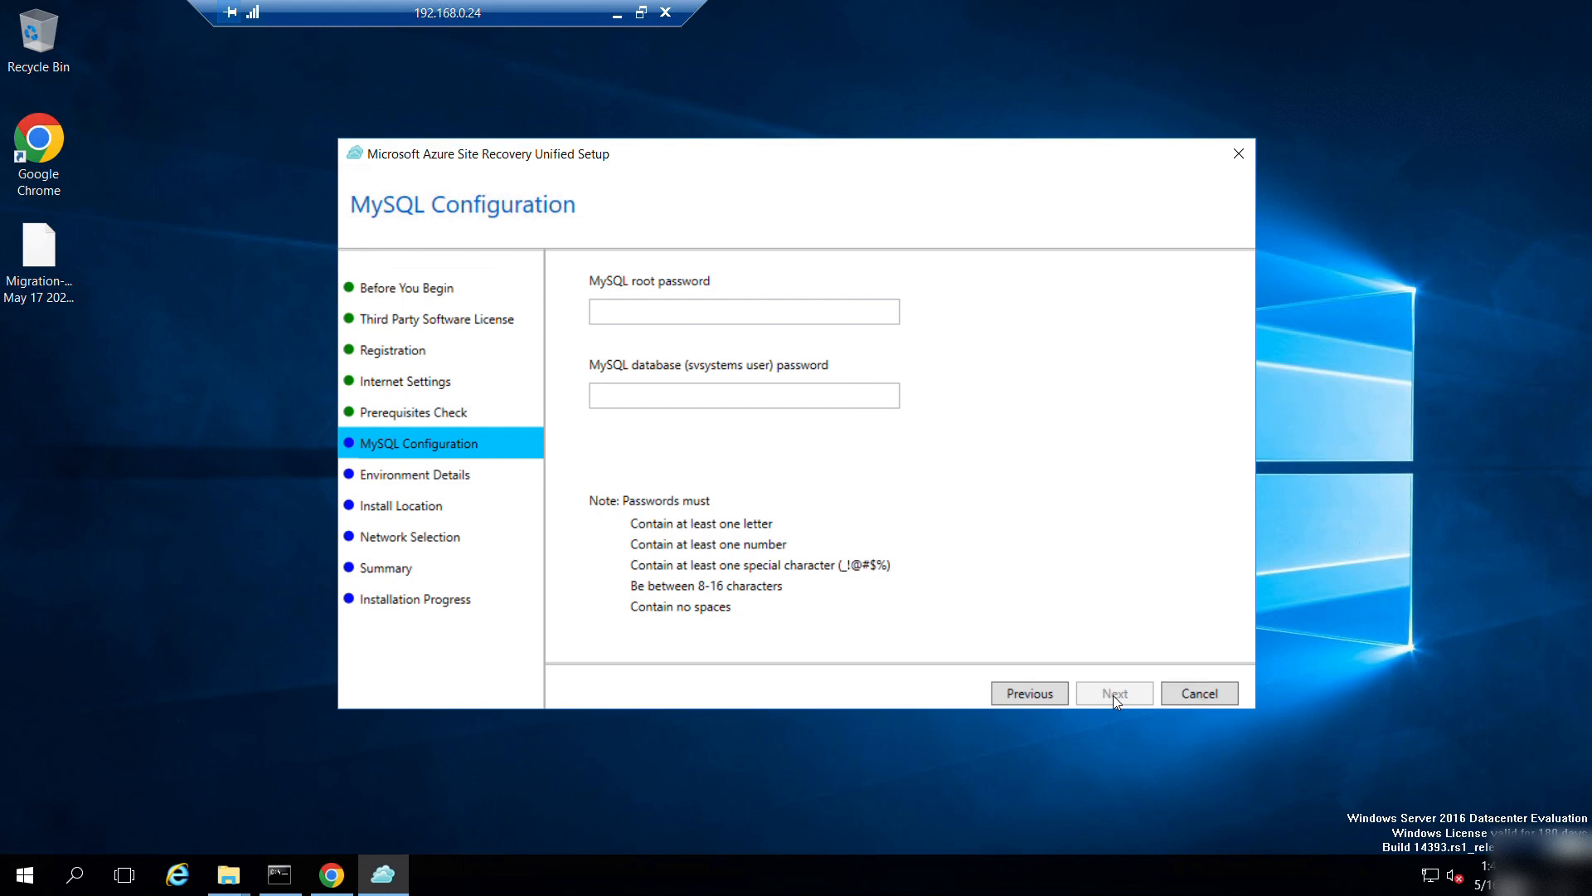
Enter the MySQL root and svsystems passwords, choose No for VMware, and keep the default install location.
left_click(683, 307)
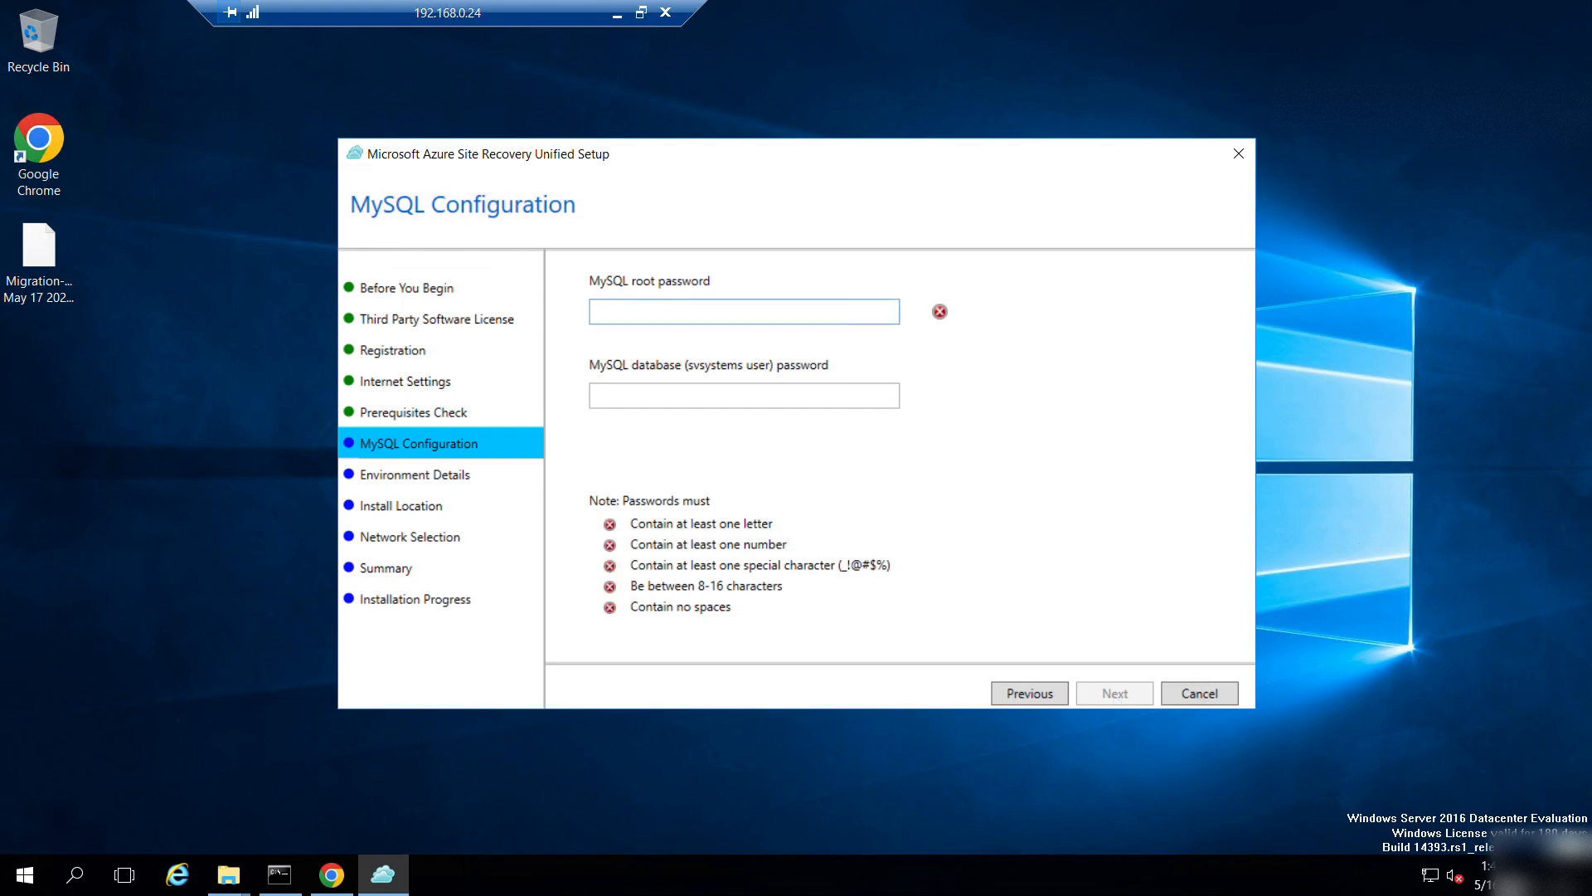
type("••••••••••")
key("Tab")
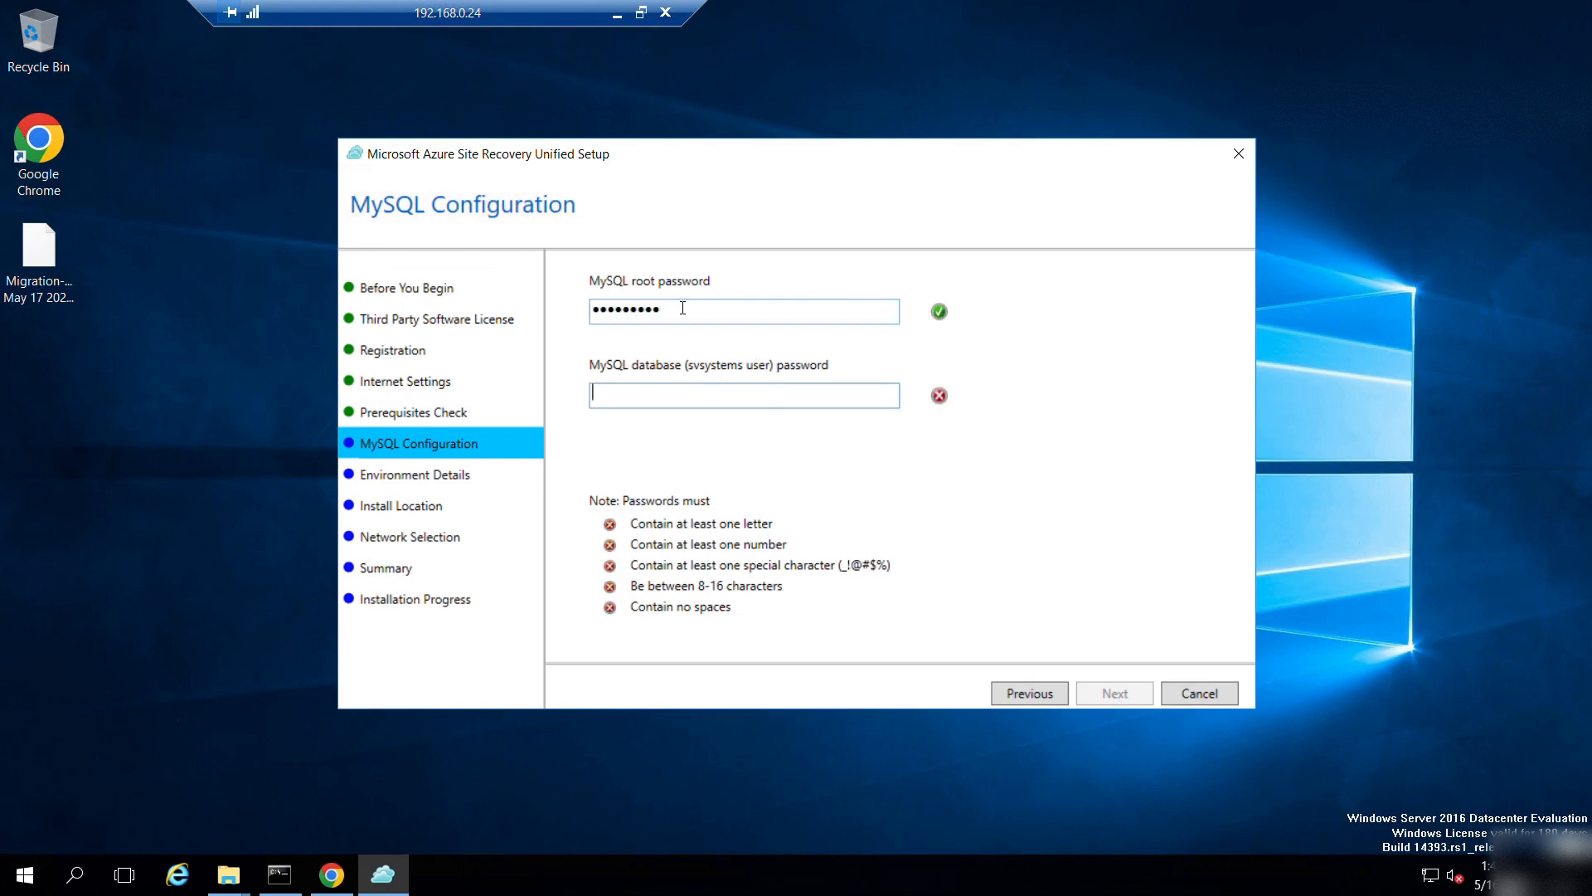
type("••••••••••")
left_click(1126, 692)
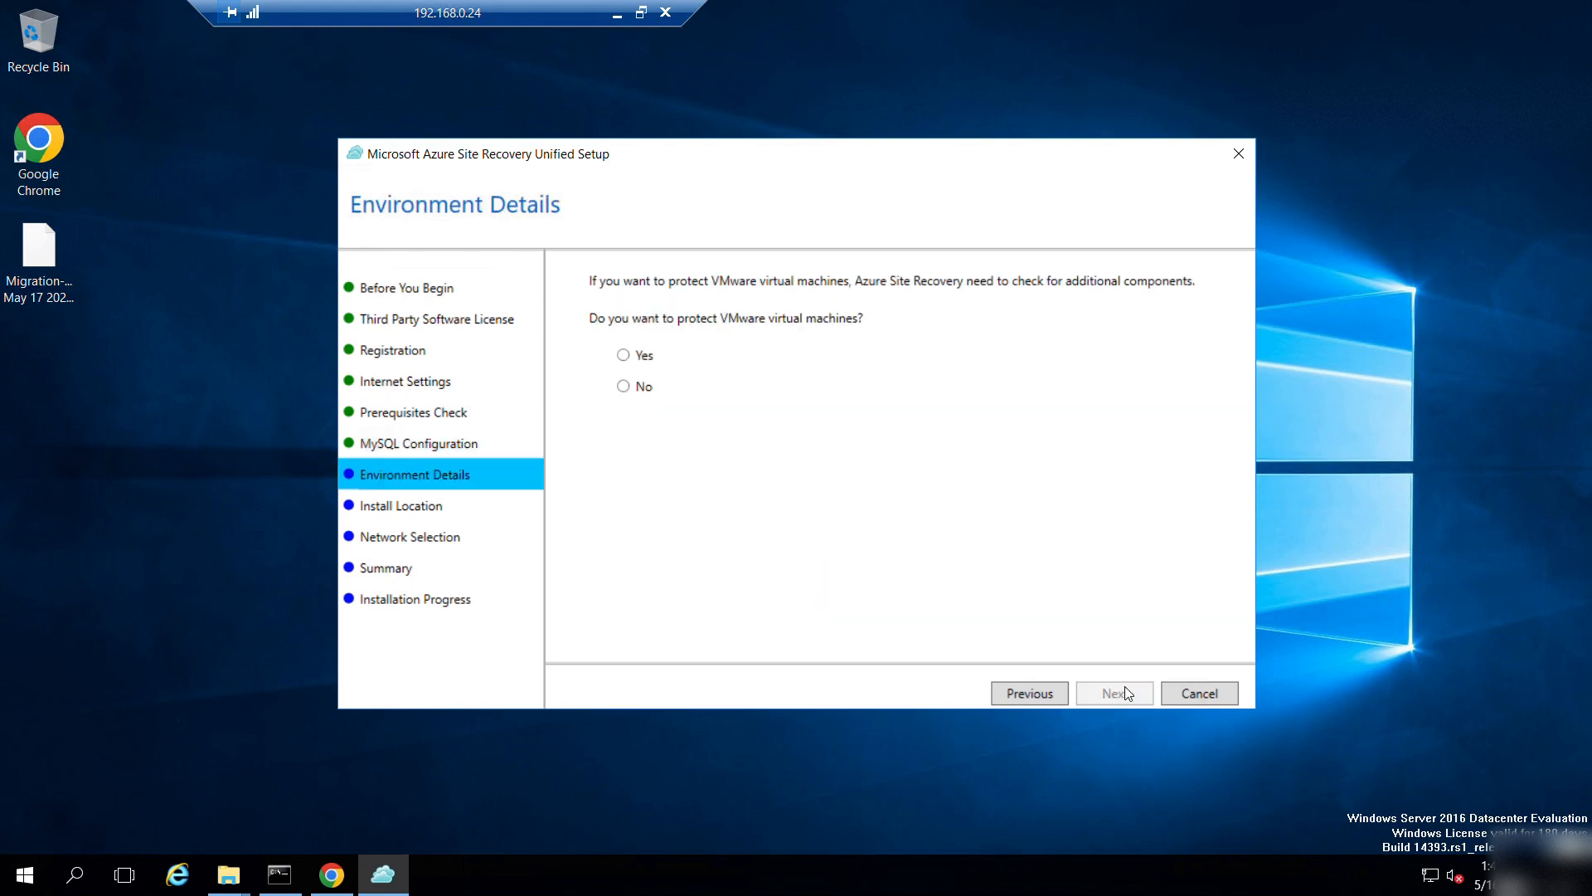
left_click(642, 391)
left_click(1112, 693)
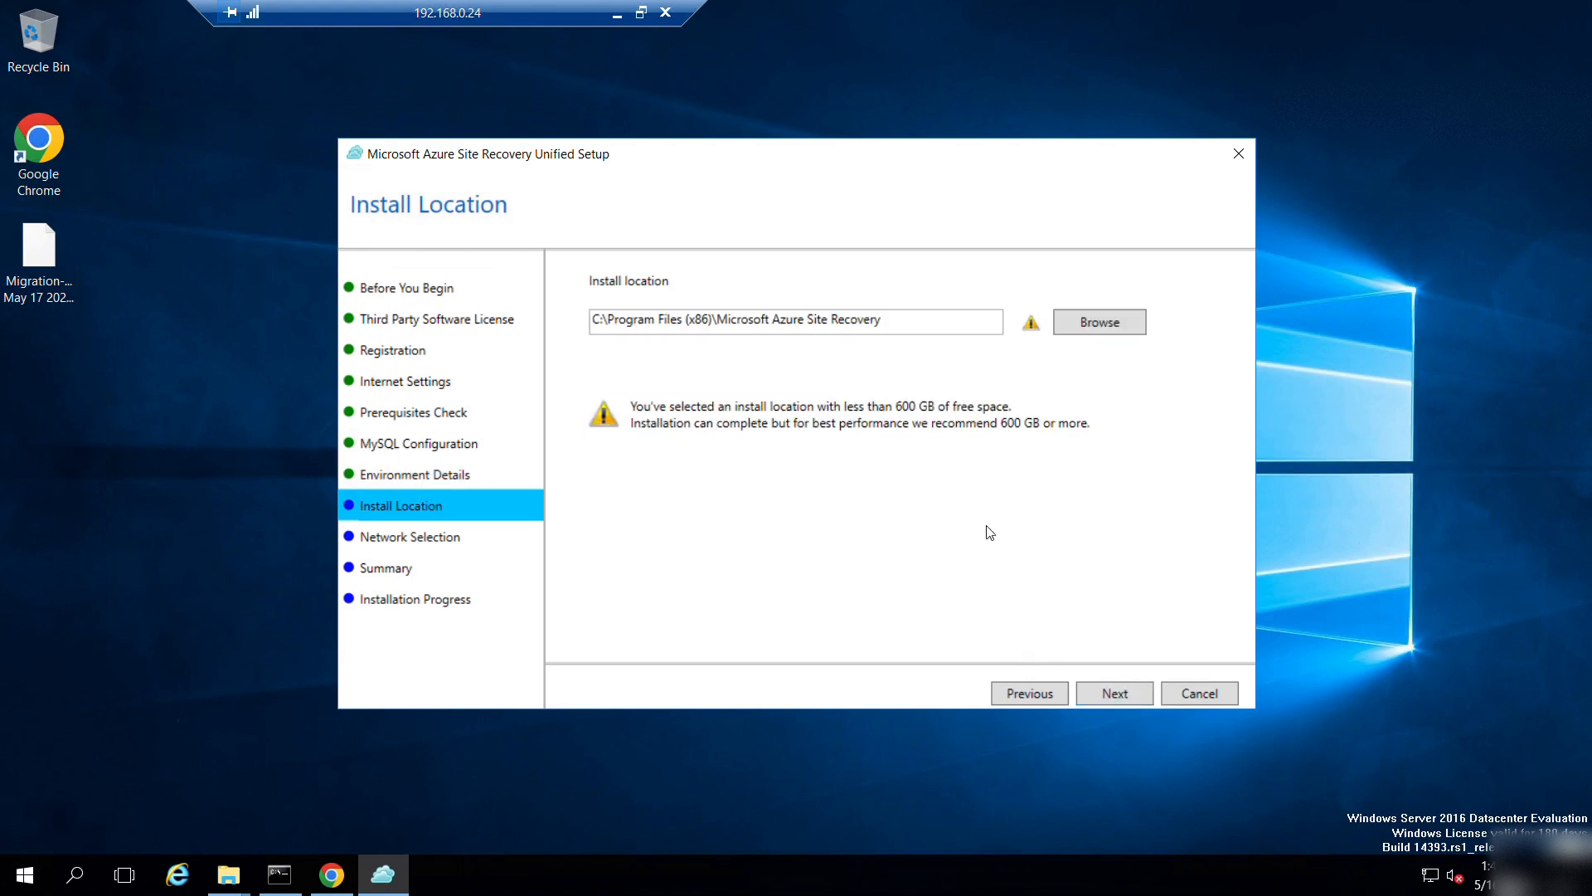
left_click(1112, 693)
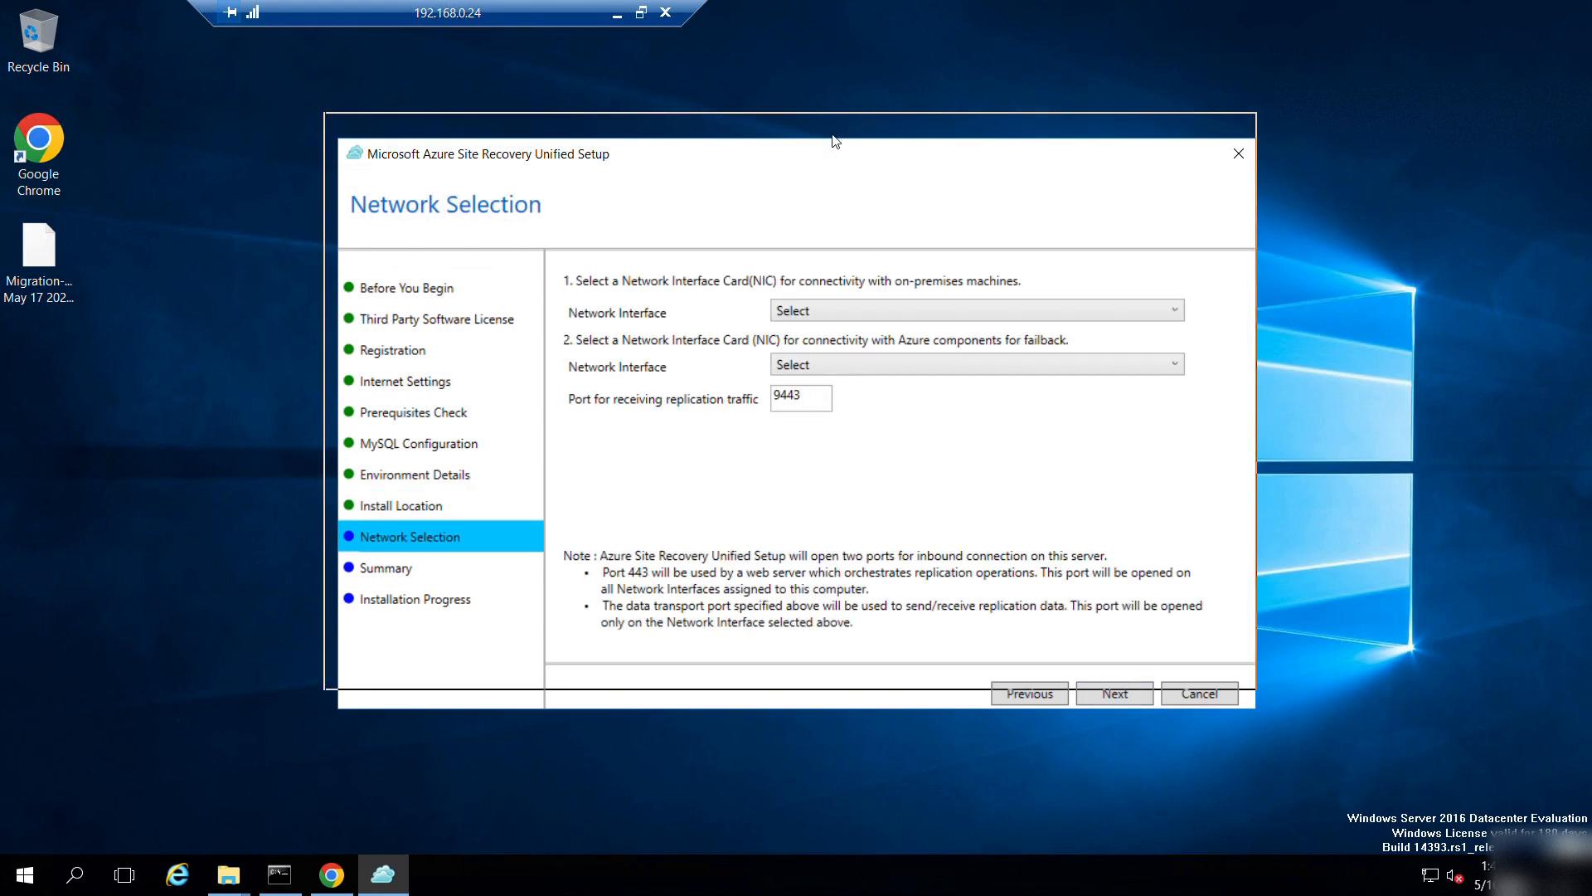
Use Ethernet [192.168.0.24] for both network interfaces and start the installation.
left_click(849, 286)
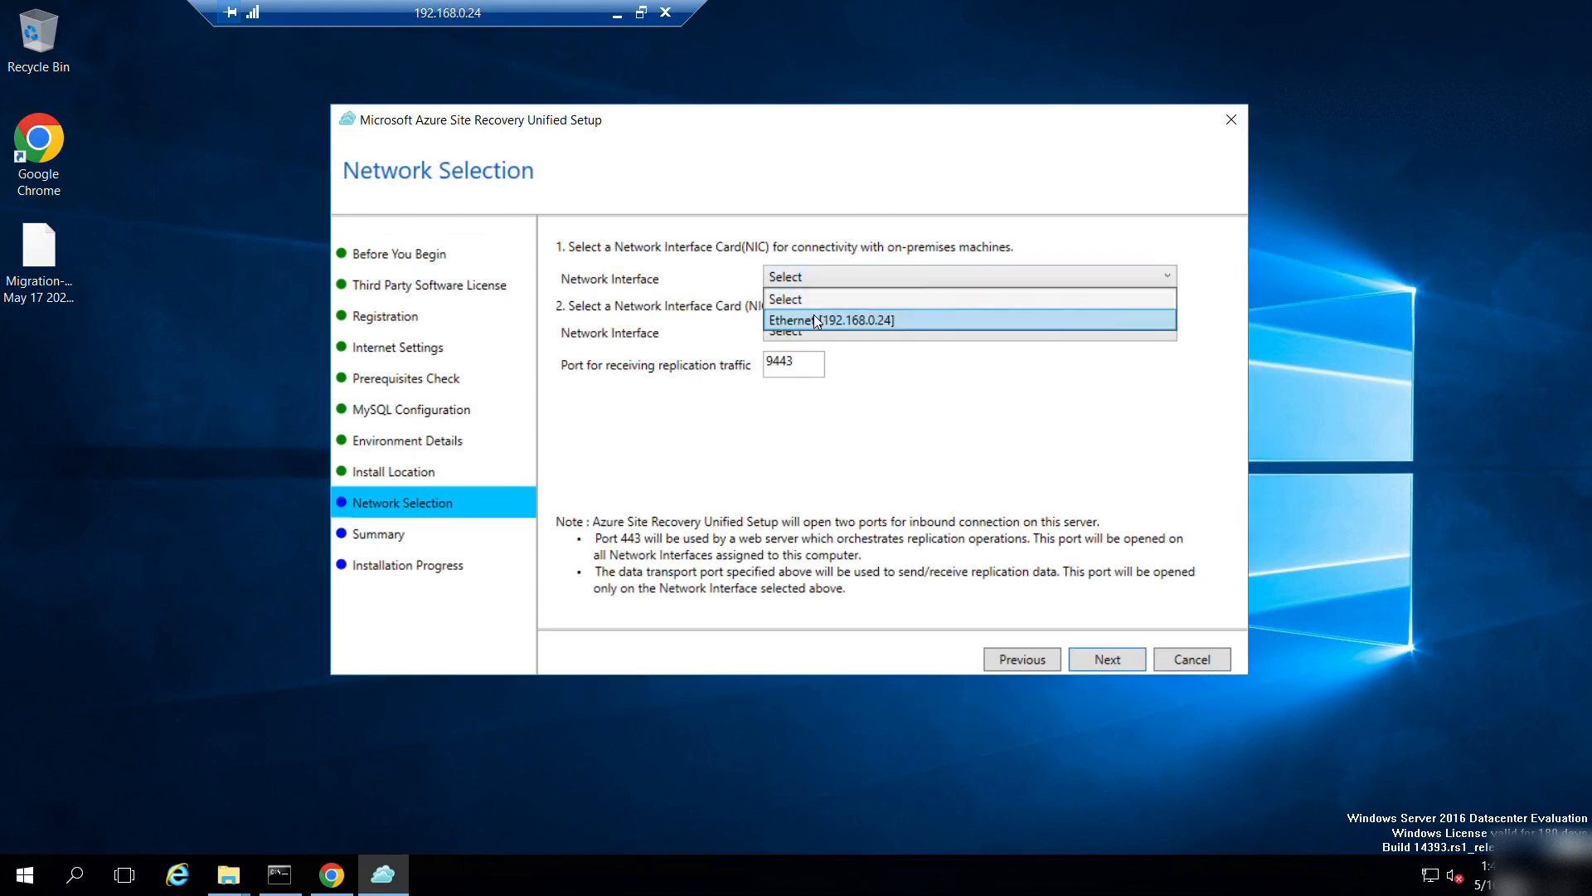
left_click(844, 320)
left_click(842, 331)
left_click(842, 374)
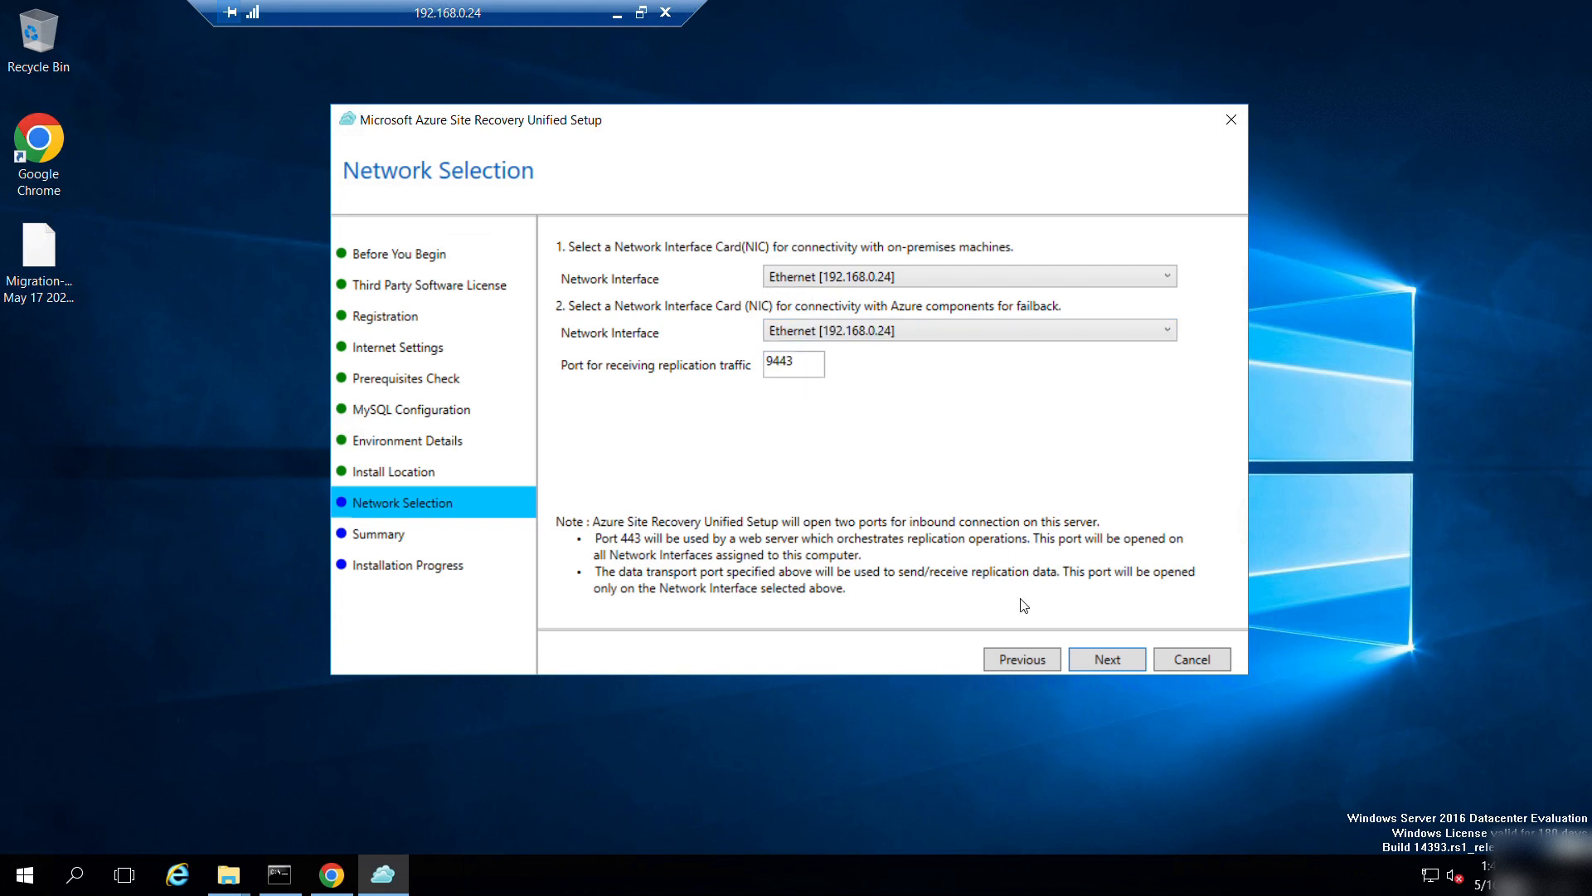
left_click(1095, 661)
left_click(1112, 661)
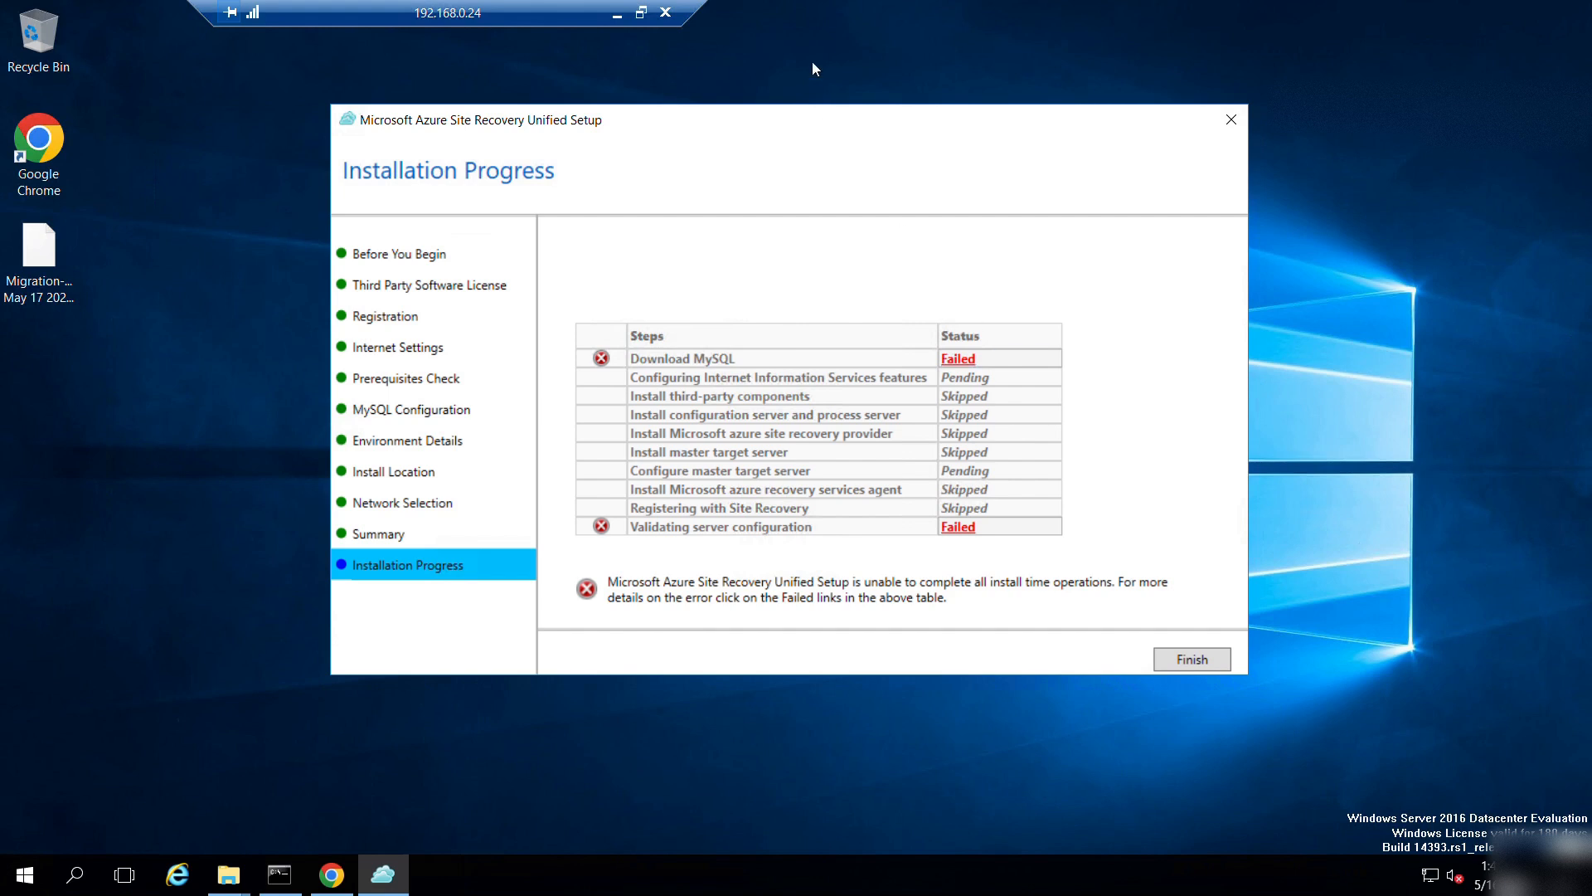
Review the failed Download MySQL details, then finish and close the setup wizard.
left_click(957, 360)
left_click(1201, 656)
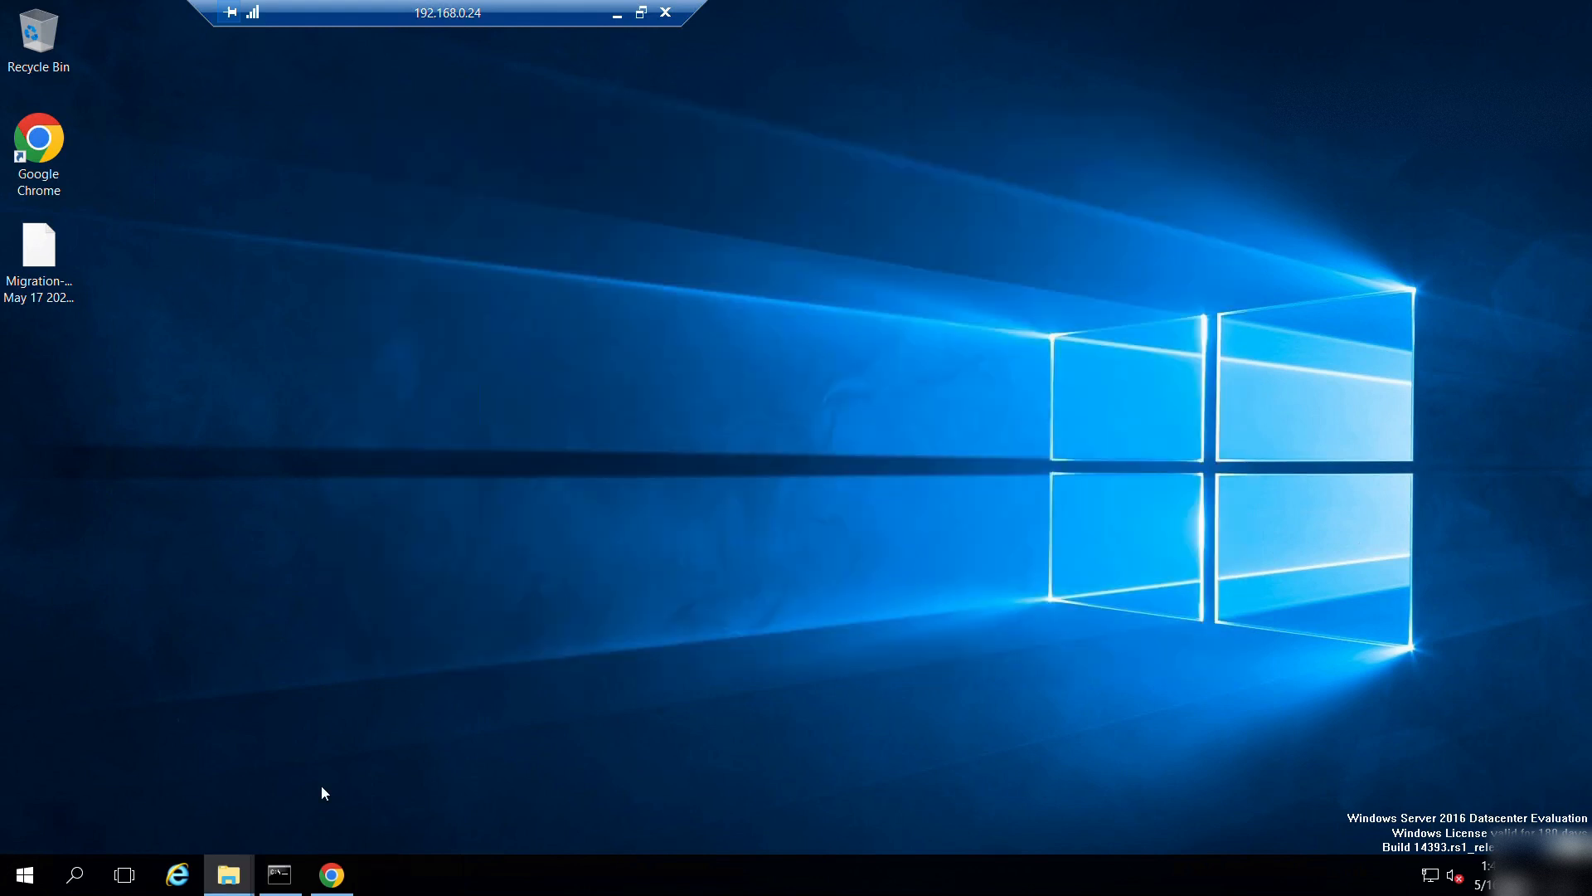
Rerun MicrosoftAzureSiteRecoveryUnifiedSetup from the Downloads folder, allowing it past the security warning.
mouse_move(217, 887)
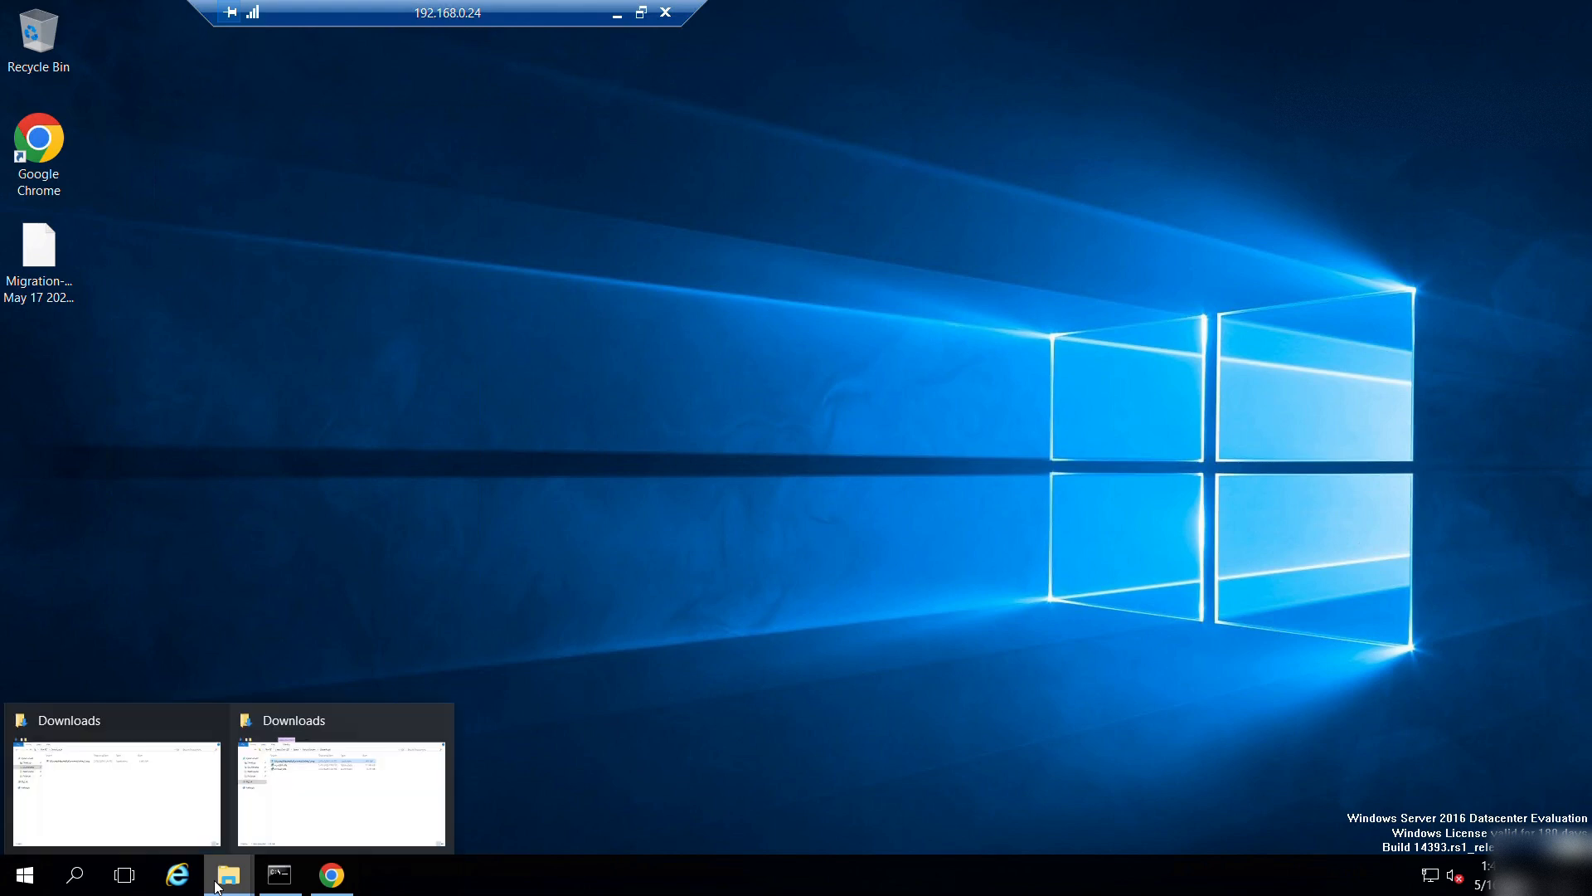
left_click(248, 845)
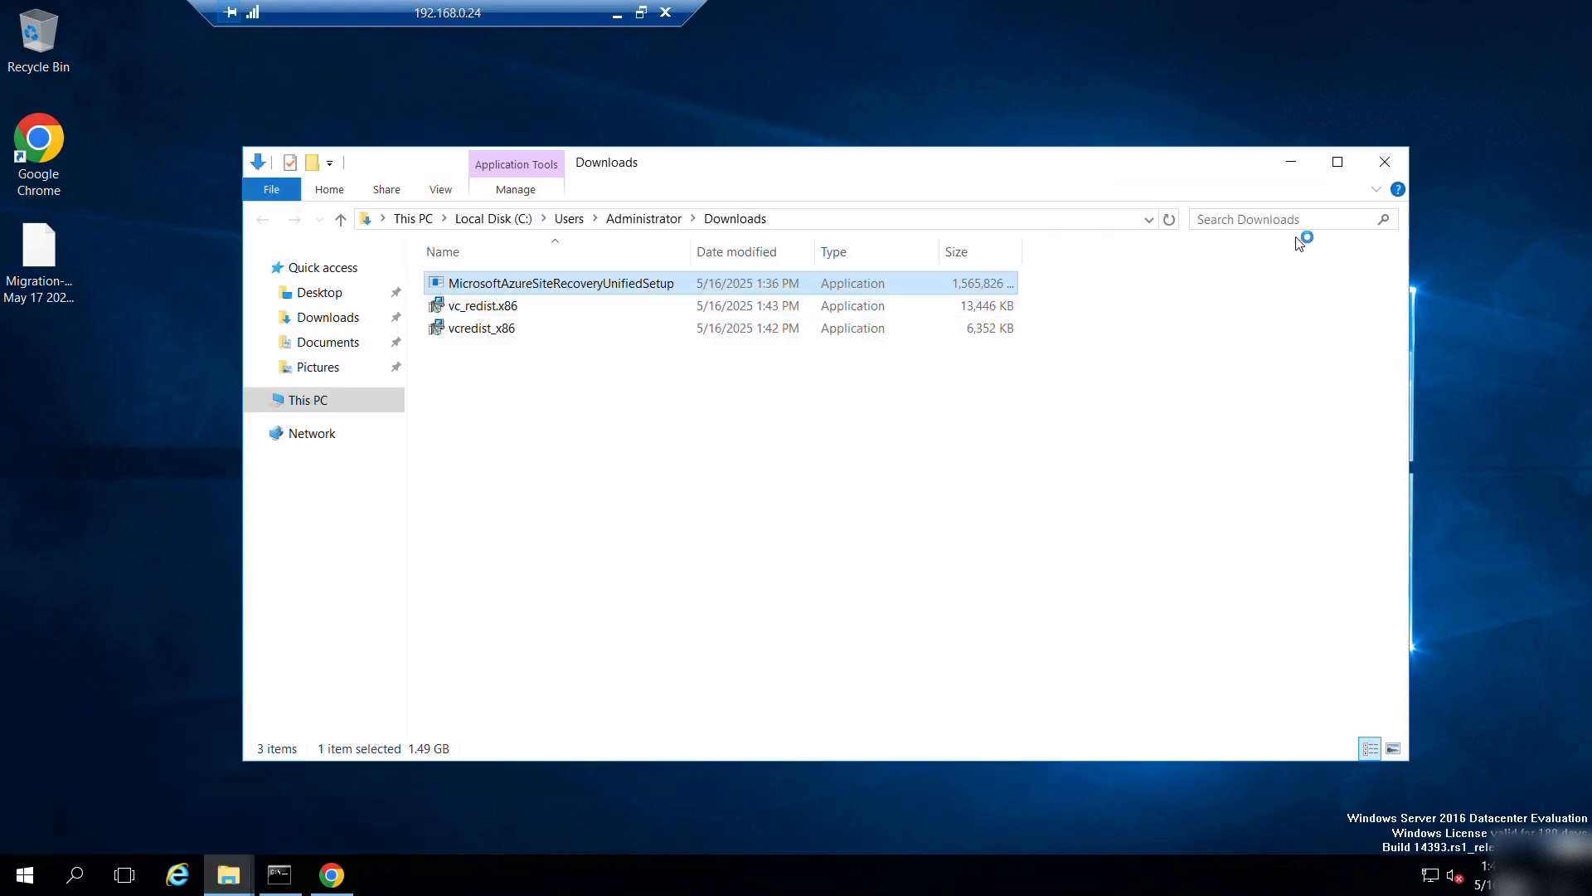
left_click(1291, 162)
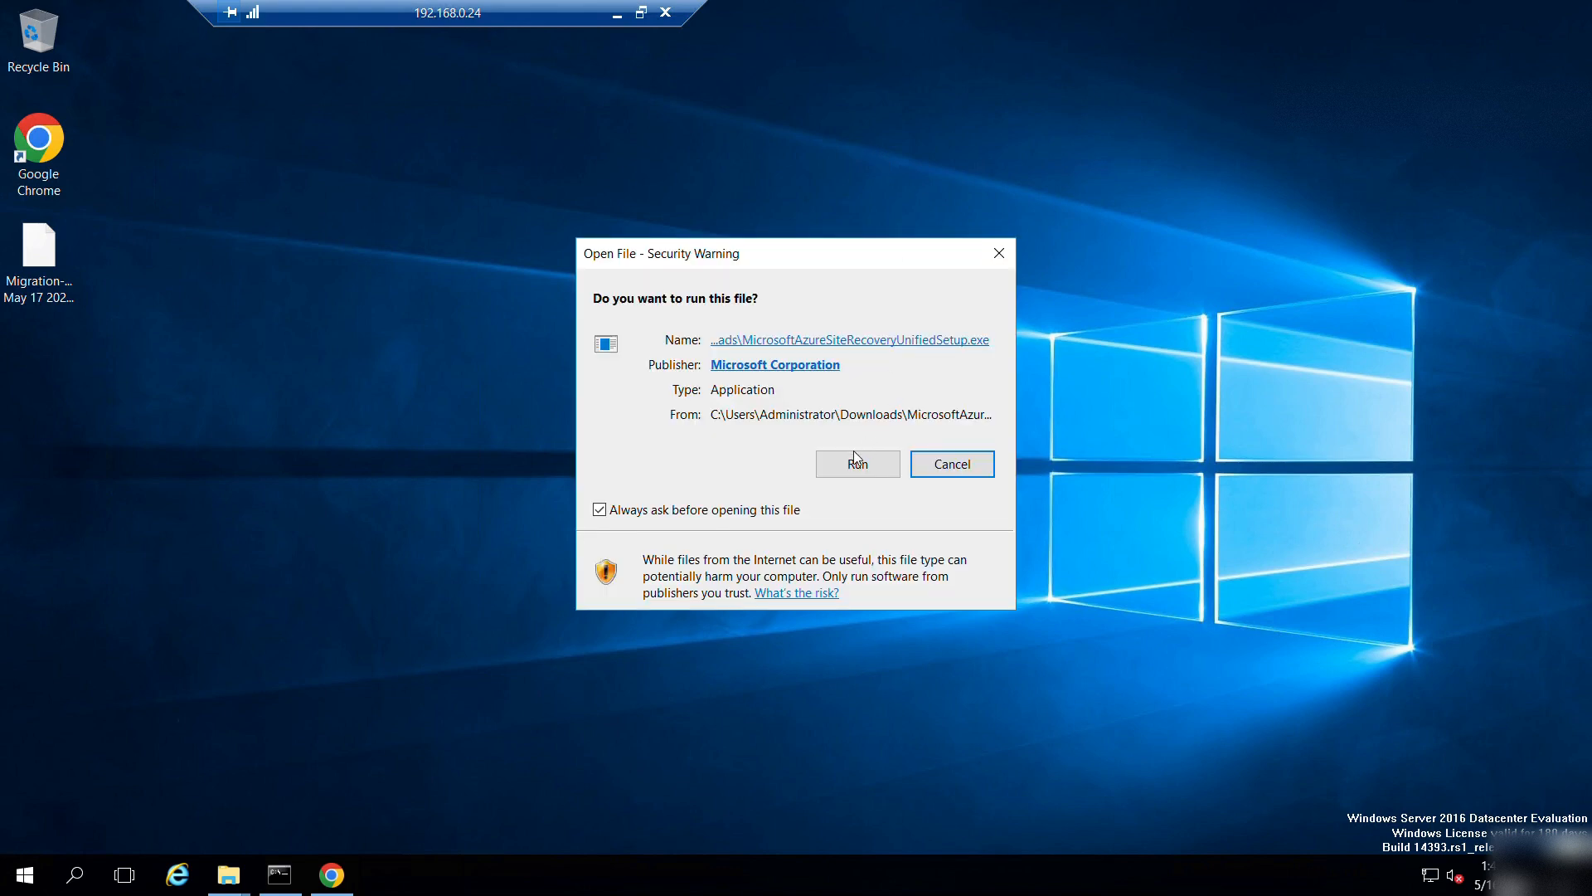
left_click(855, 458)
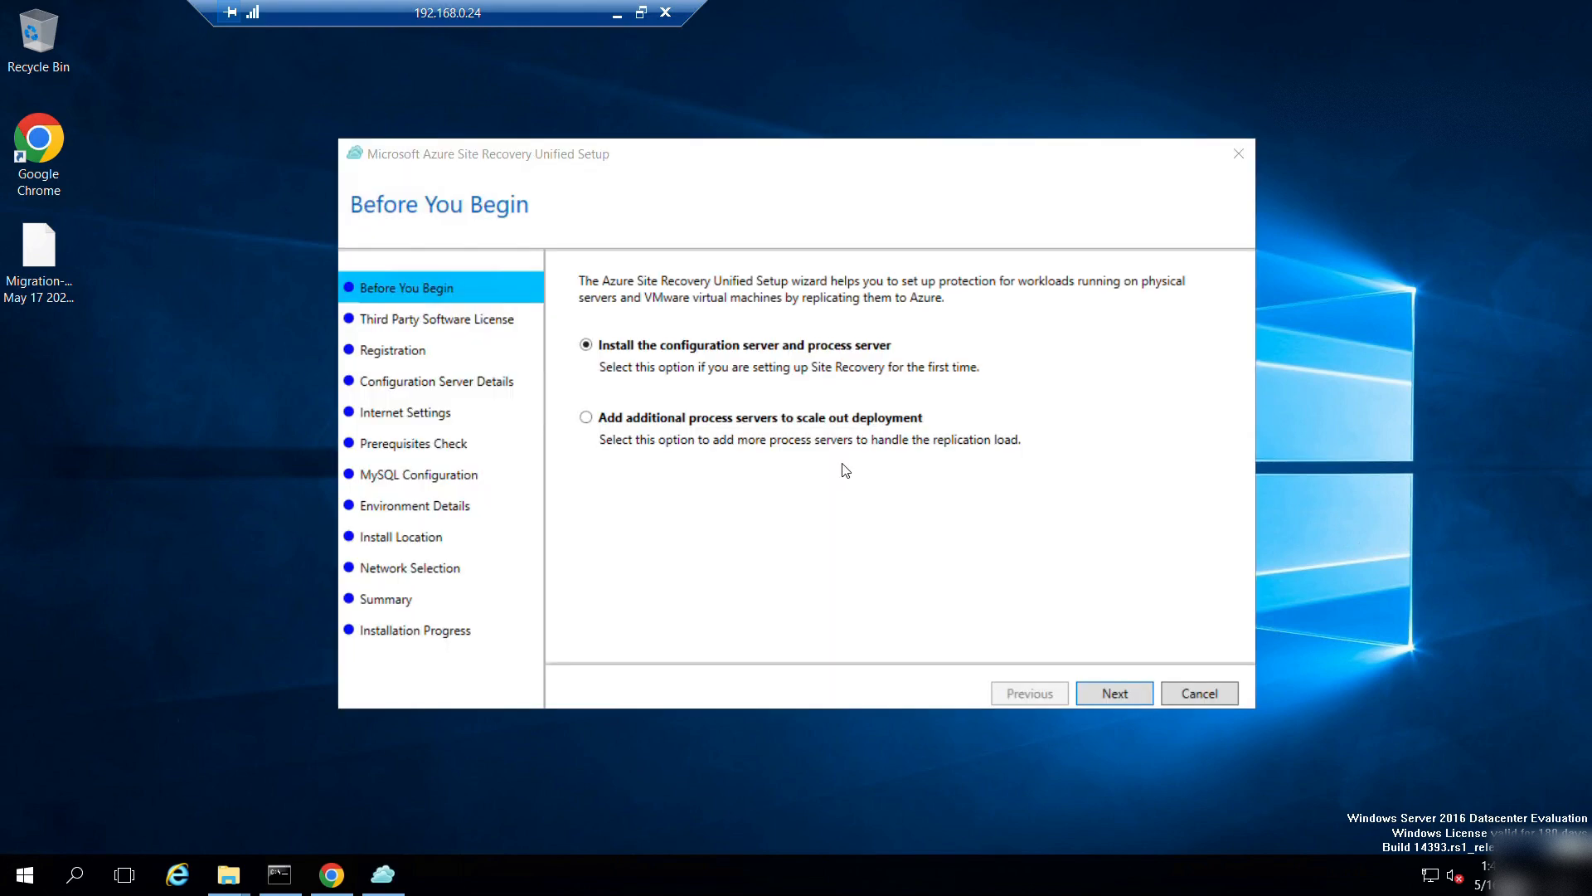
Advance to the third-party license step and download mysql-installer-community-5.7.20.0 through Chrome.
left_click(1111, 688)
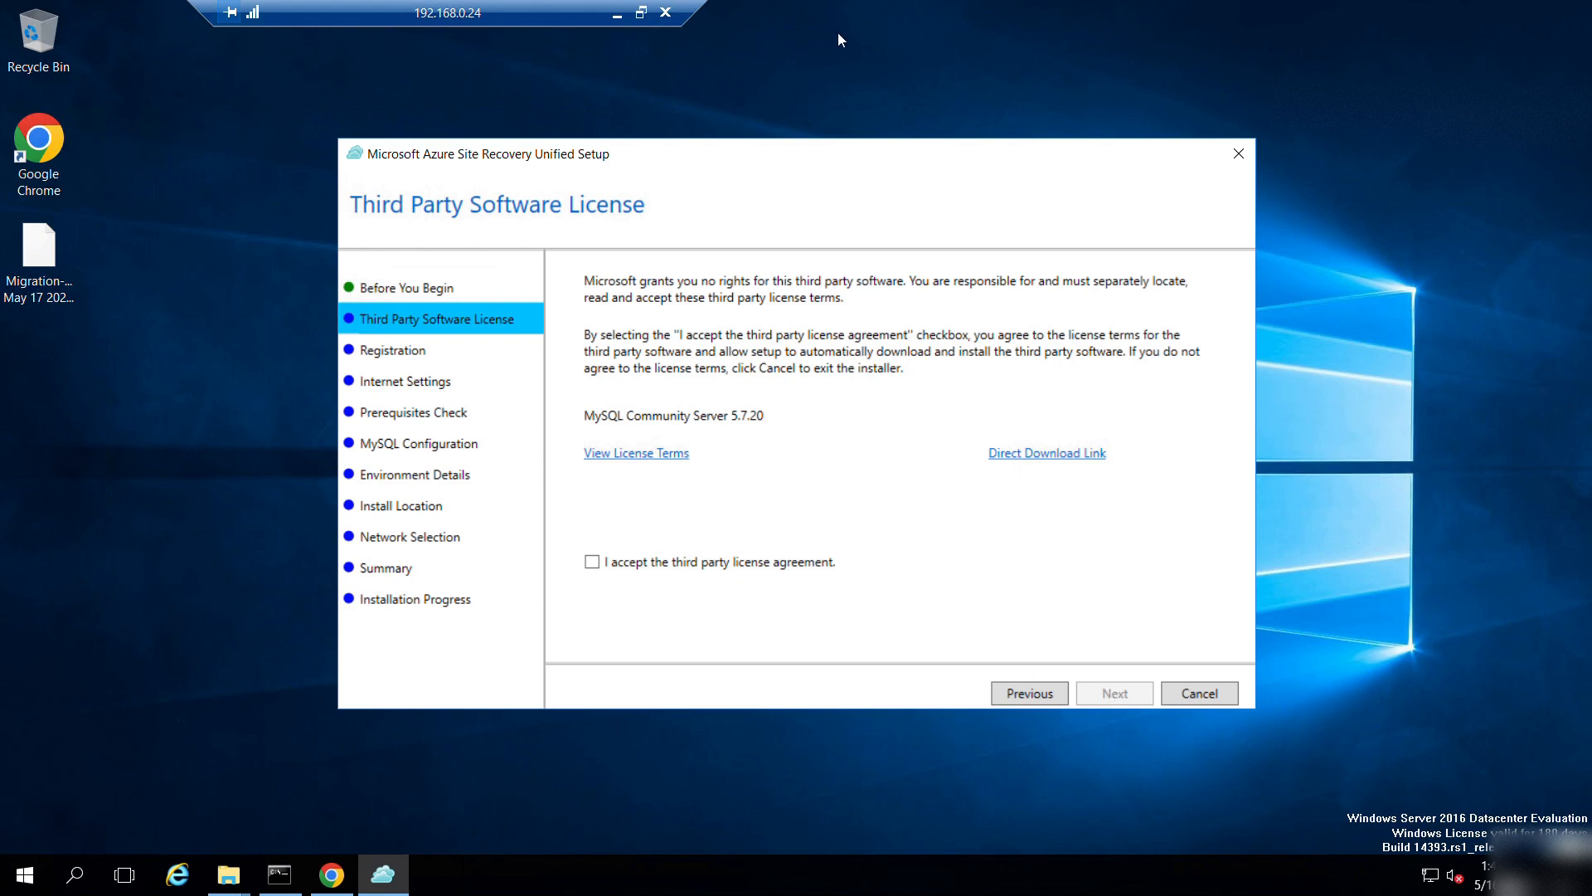
left_click(1016, 461)
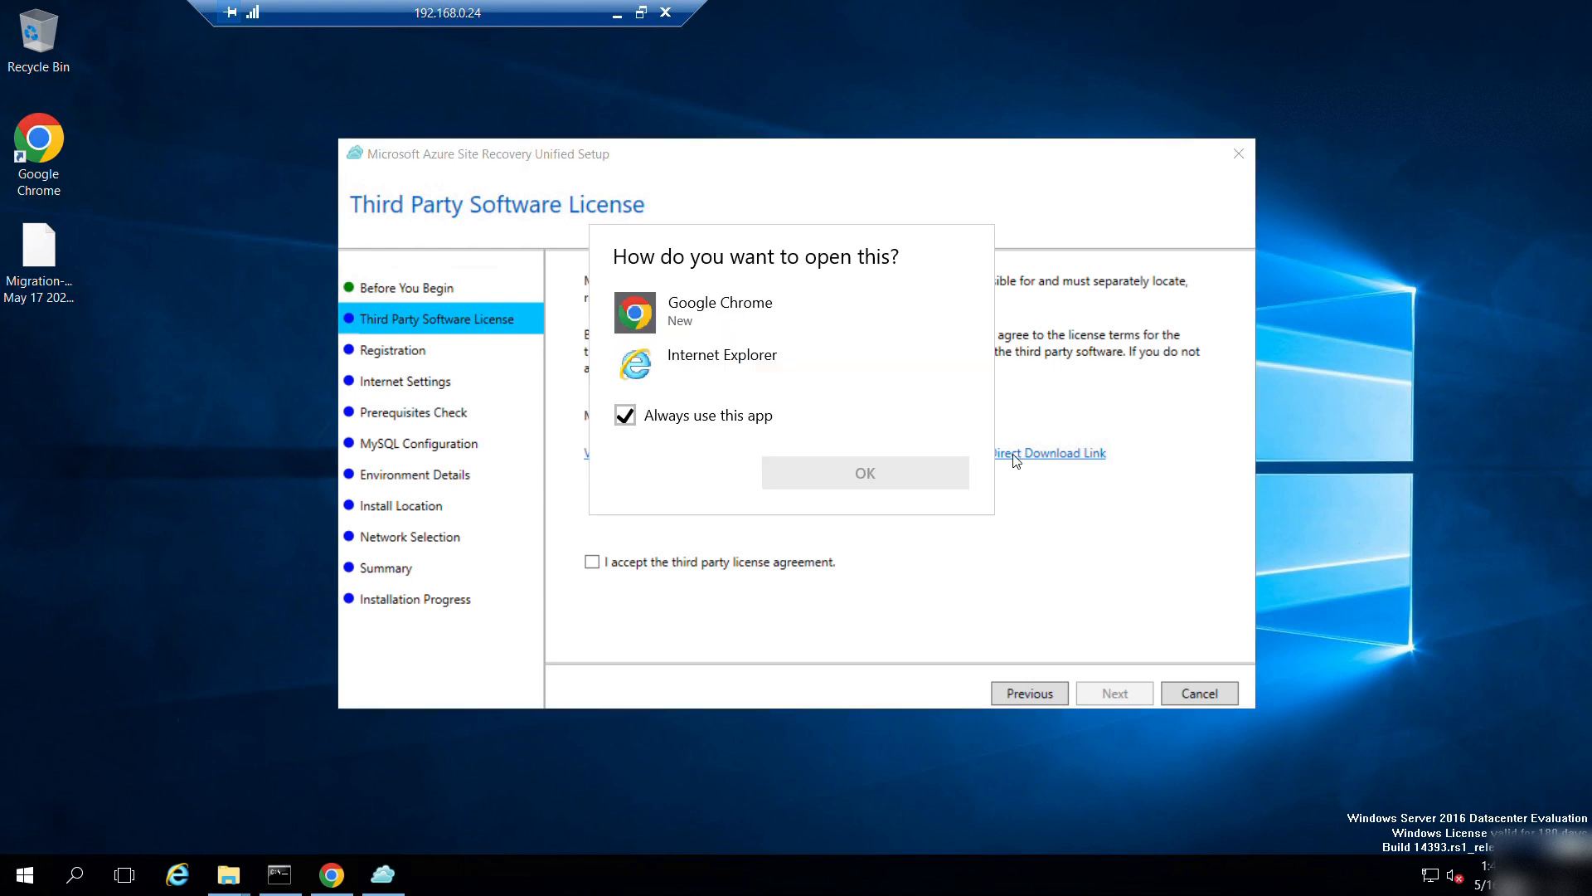
left_click(656, 312)
left_click(824, 466)
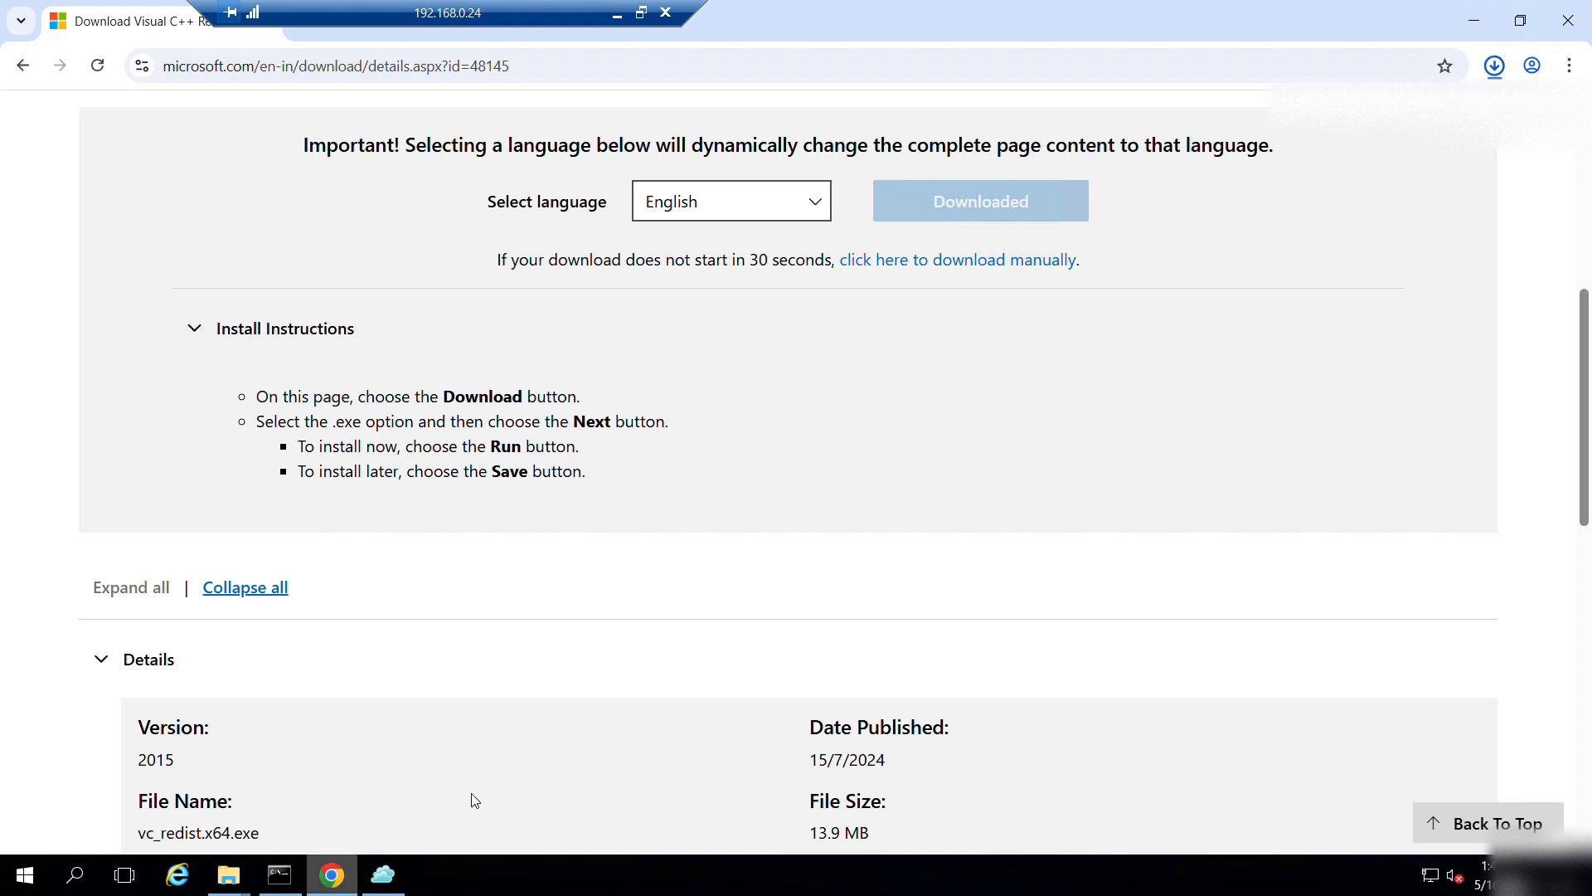
left_click(1497, 70)
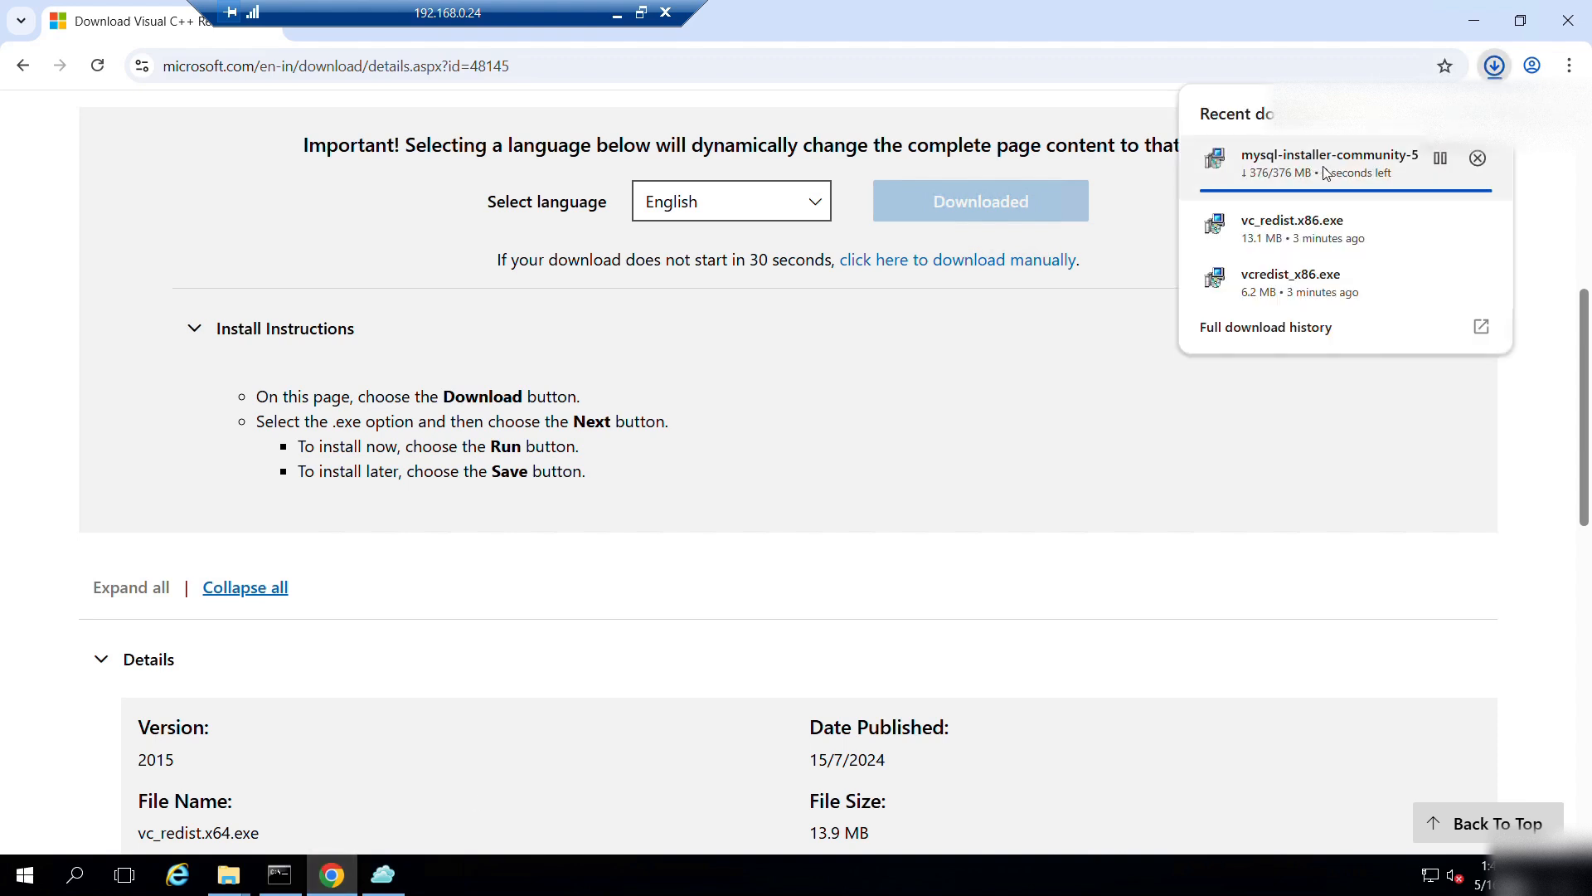
left_click(1474, 20)
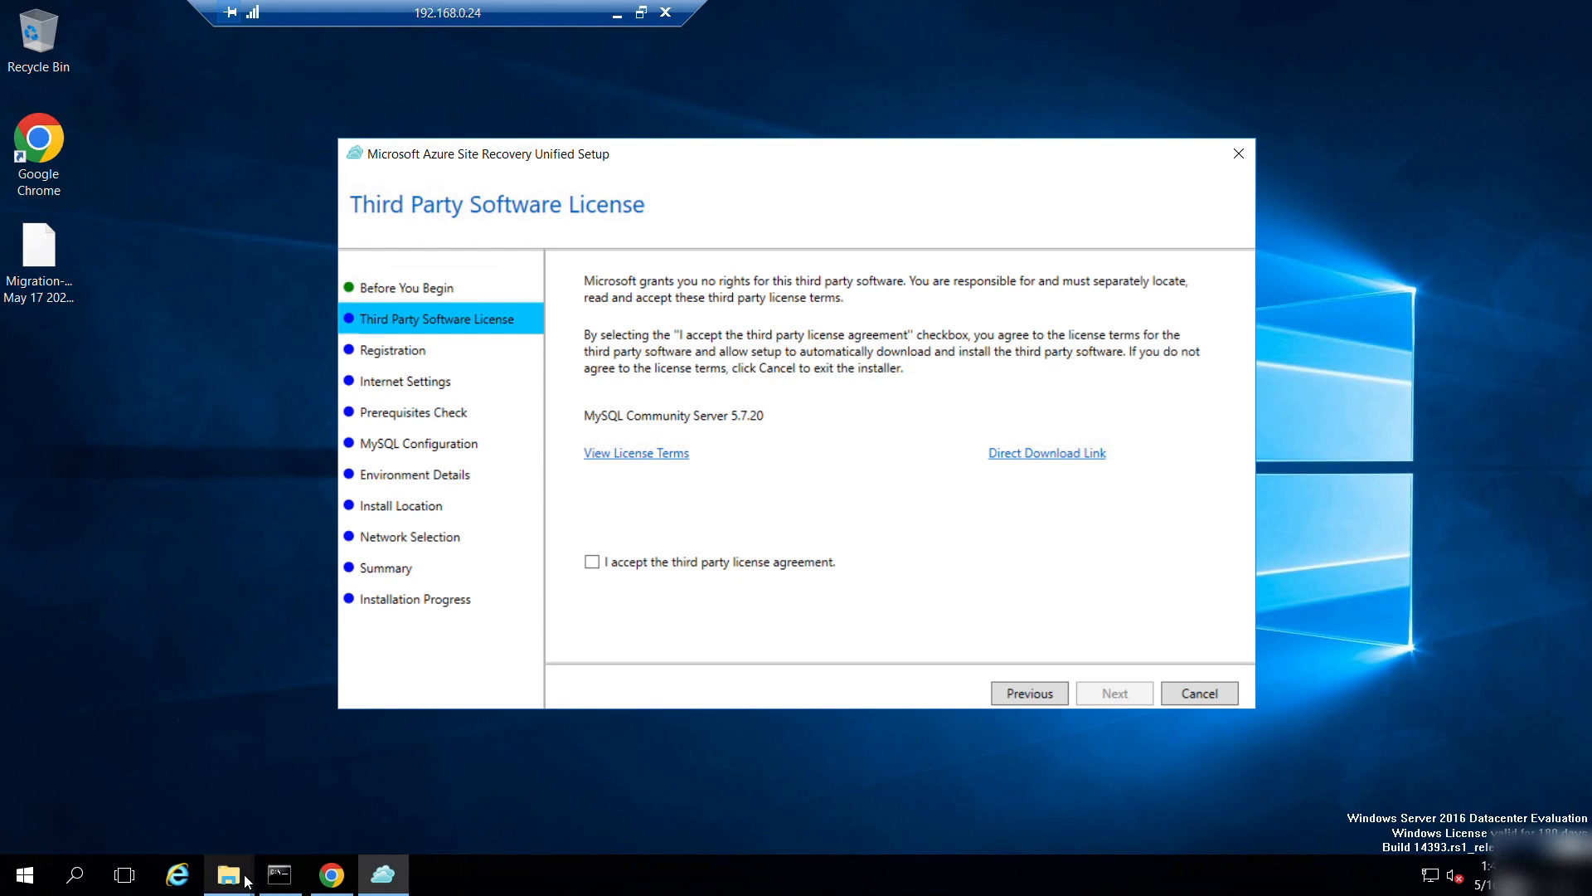
Launch mysql-installer-community-5.7.20.0 from Downloads and accept the Oracle license terms.
mouse_move(247, 881)
left_click(136, 795)
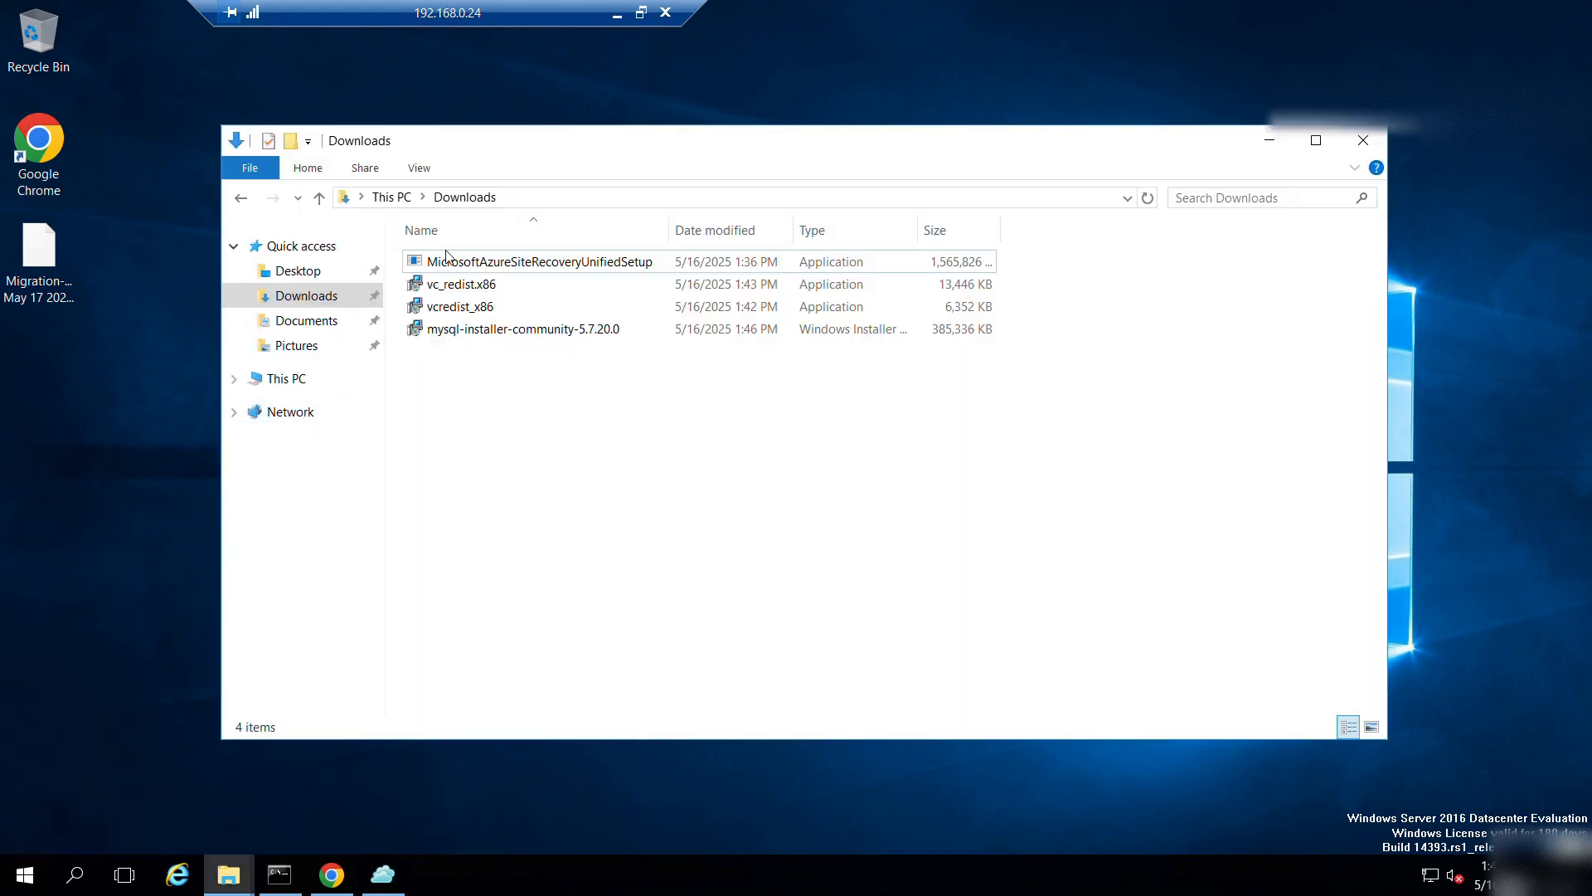
double_click(473, 329)
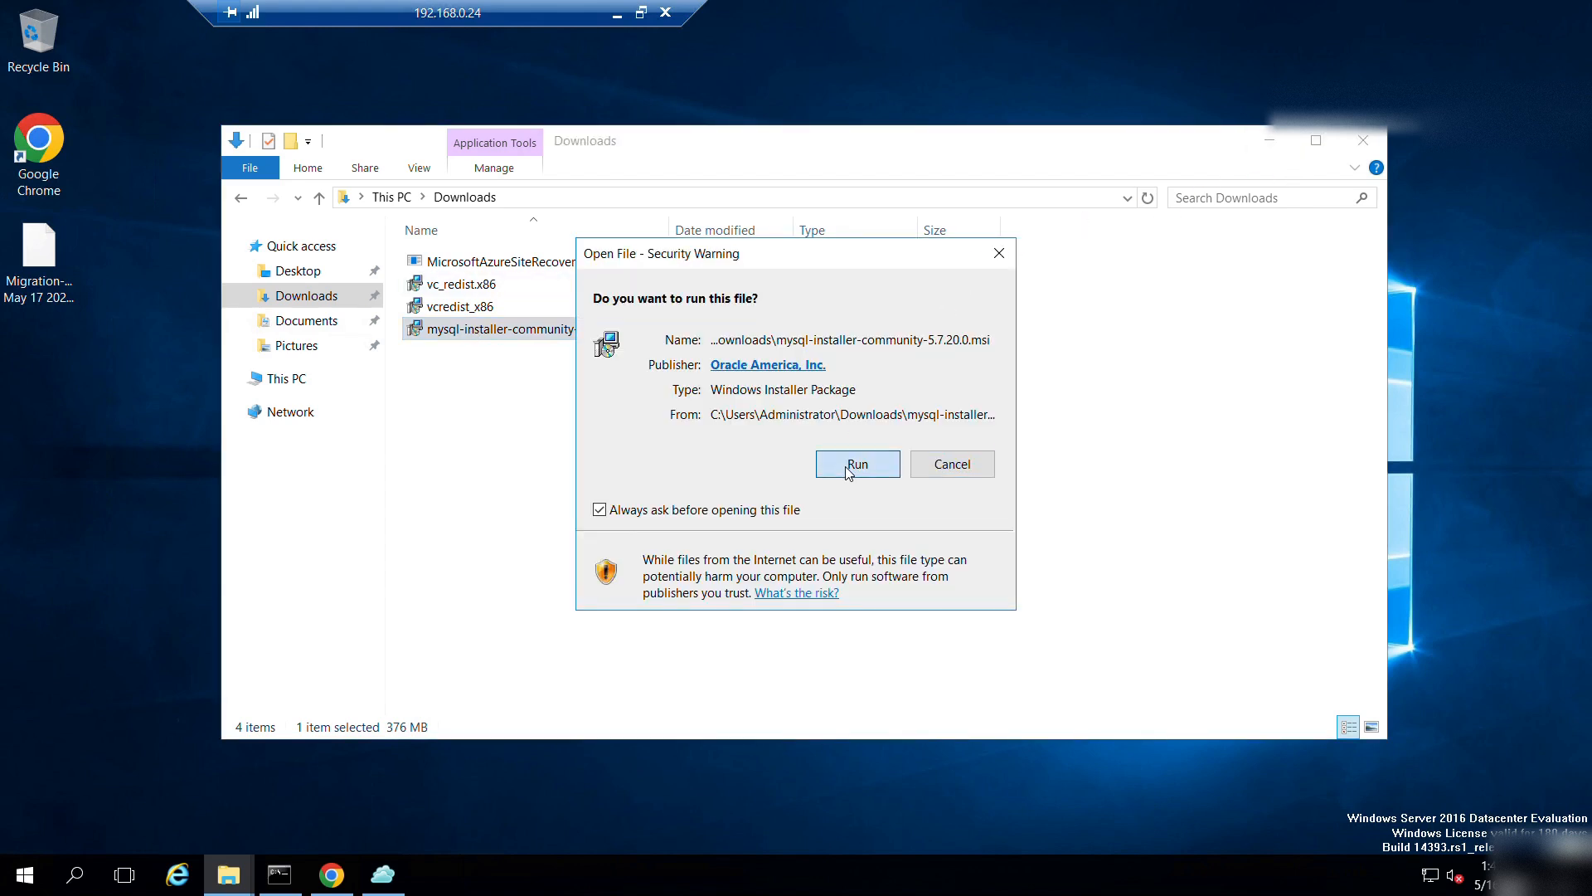
left_click(857, 464)
key("super+Up")
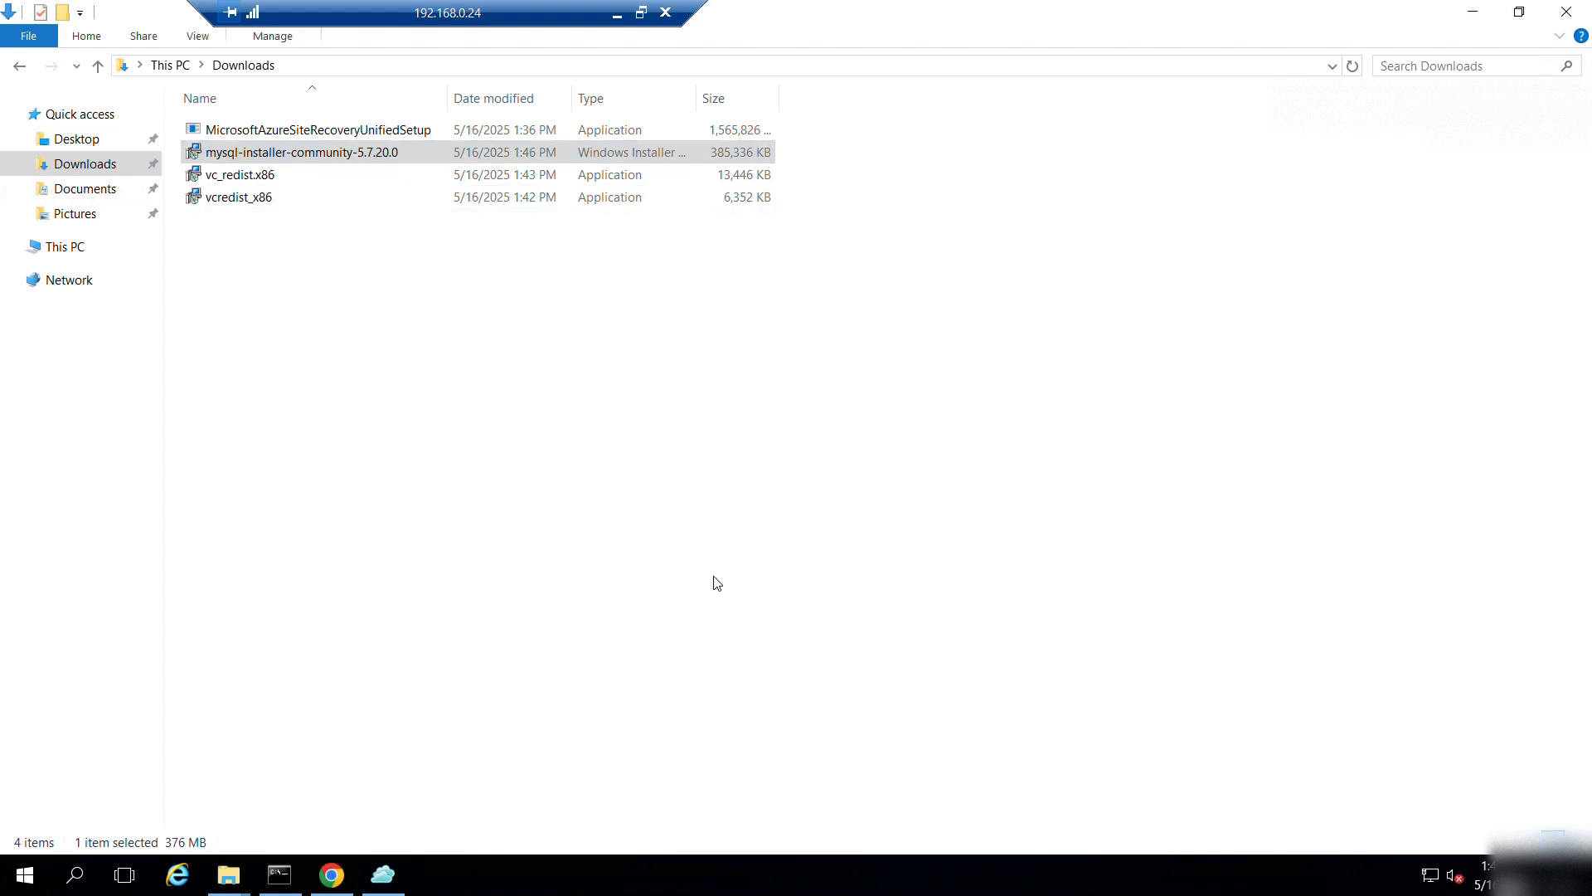
left_click(656, 654)
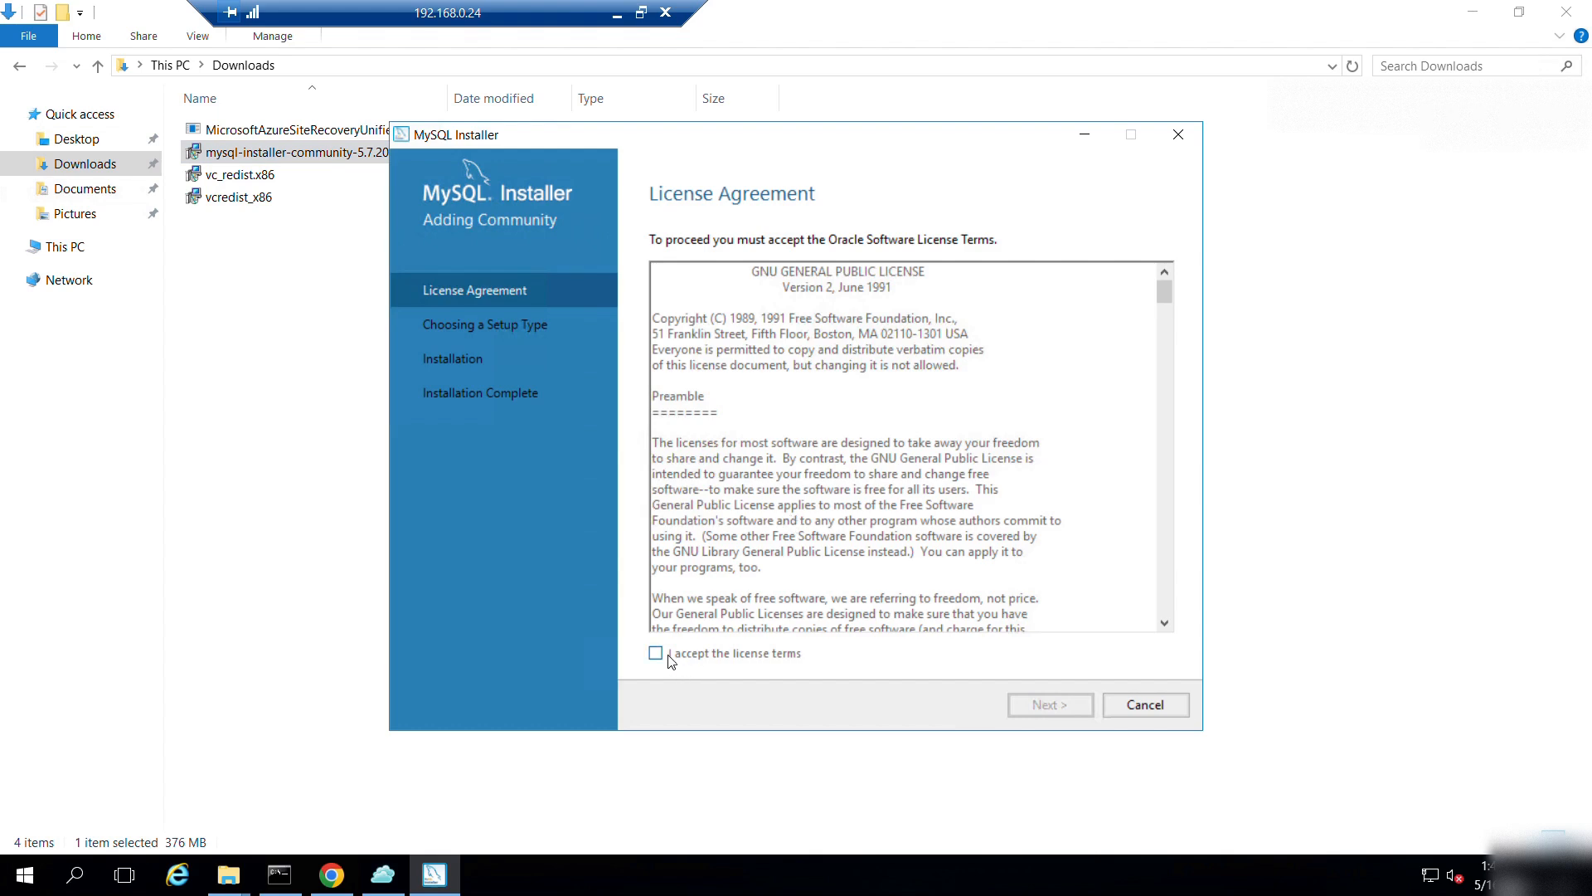
left_click(1049, 704)
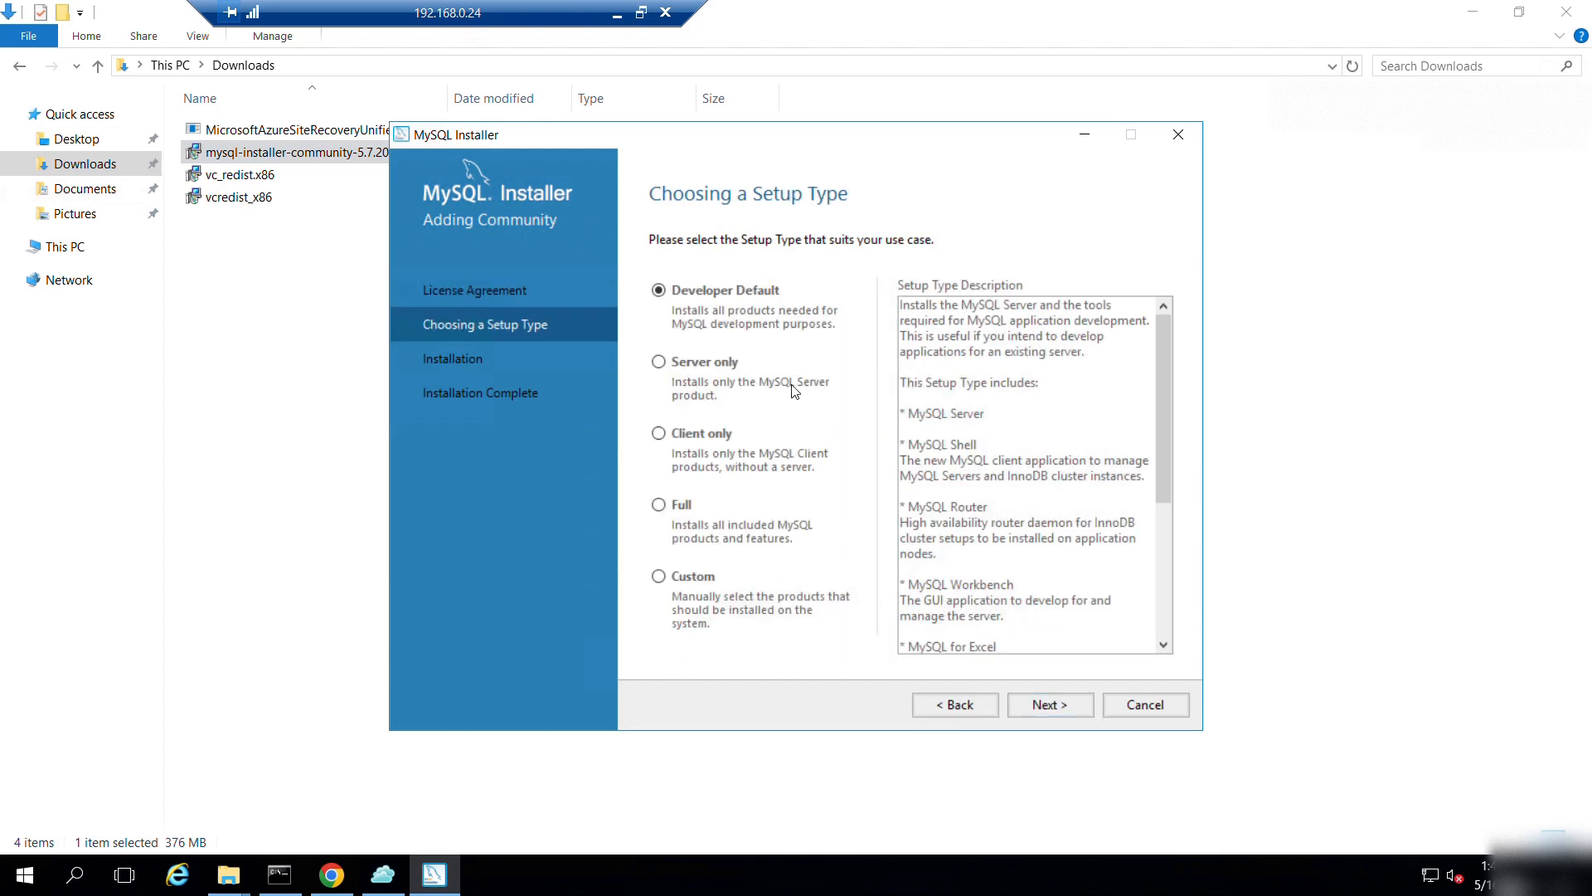
Choose the Server only setup type and review MySQL Server 5.7.20's unmet Visual C++ requirement.
left_click(677, 505)
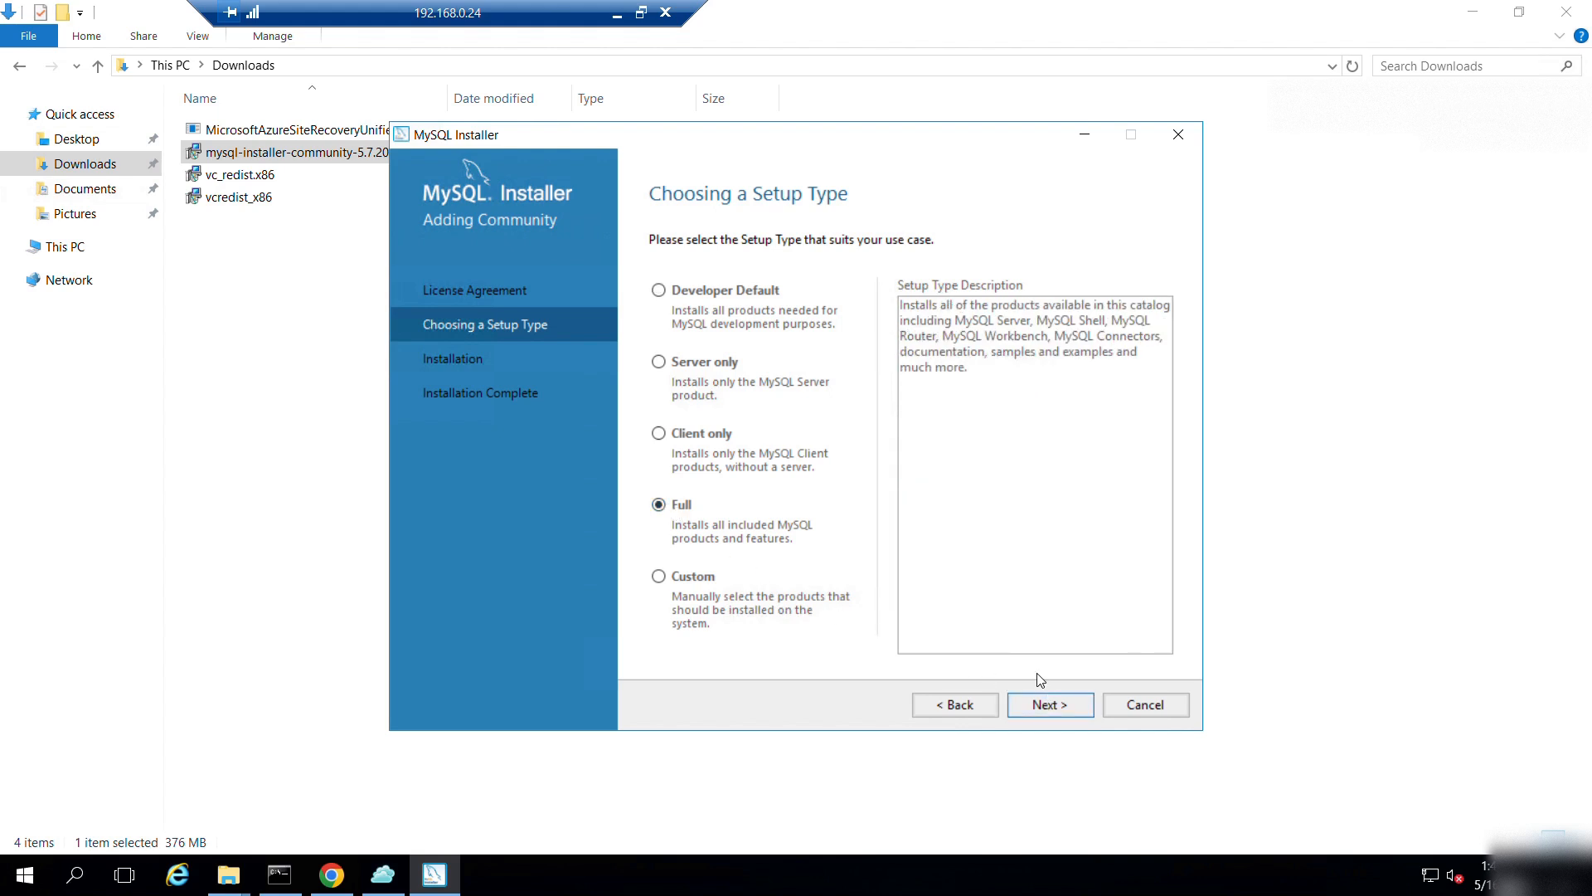
left_click(685, 365)
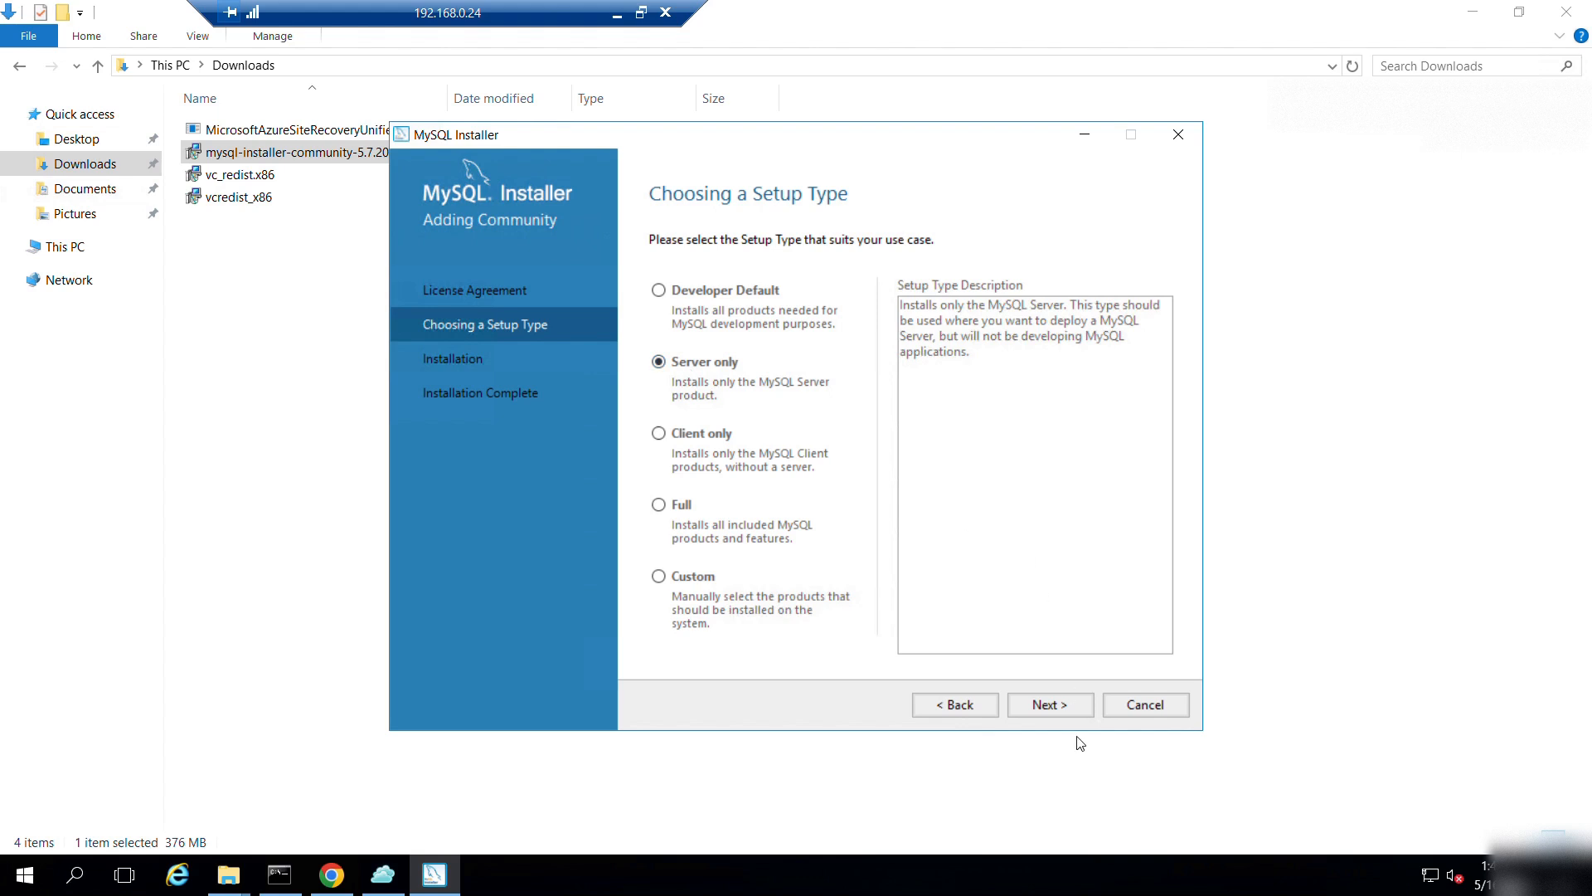
left_click(1050, 710)
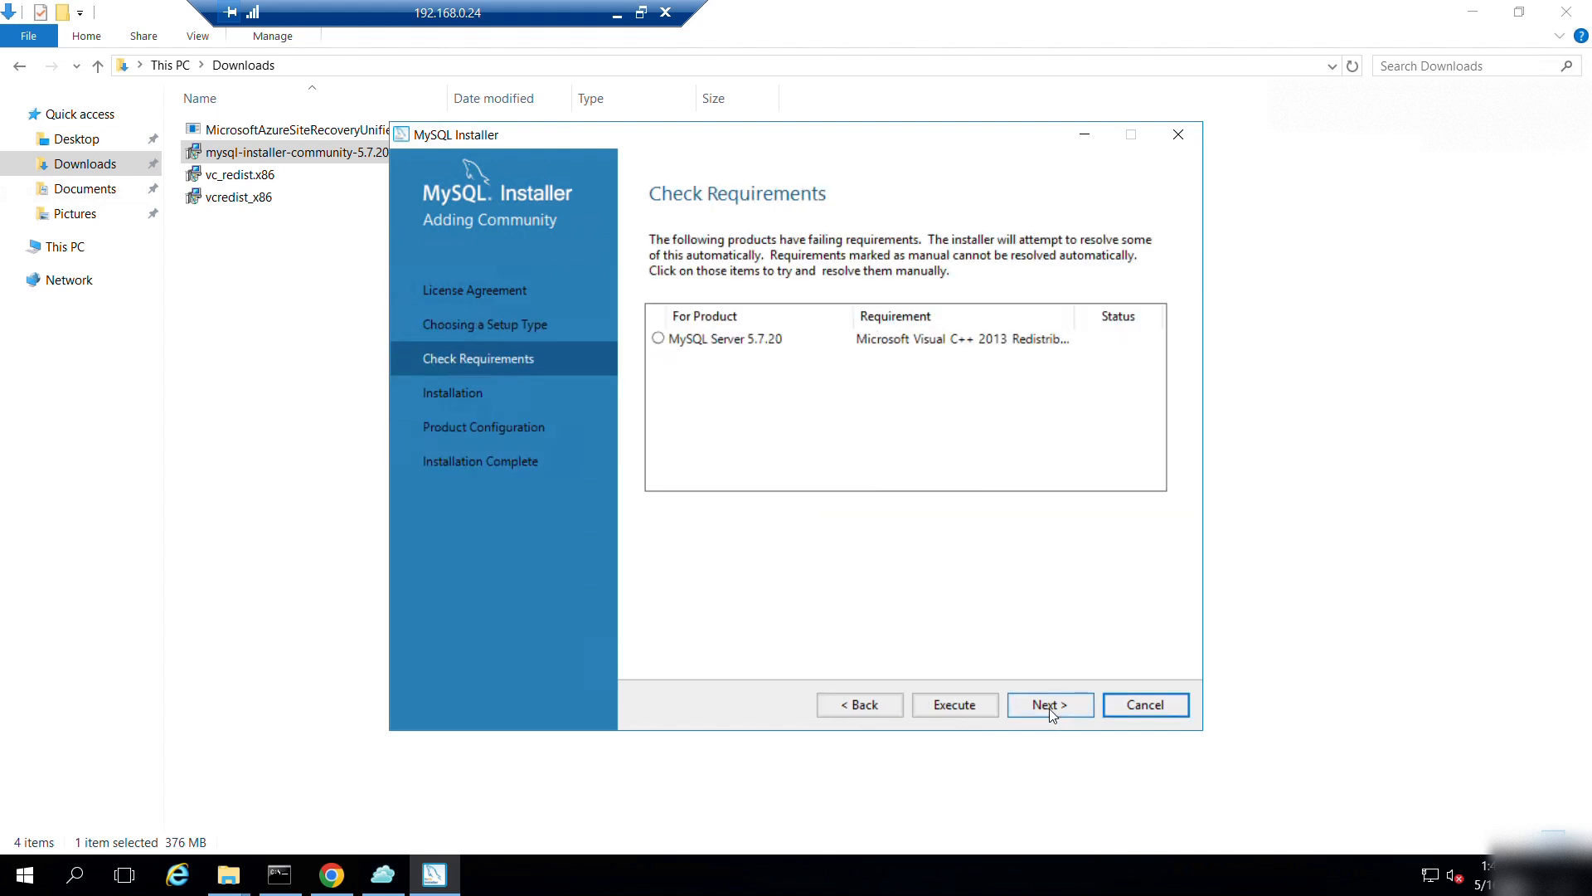
left_click(729, 341)
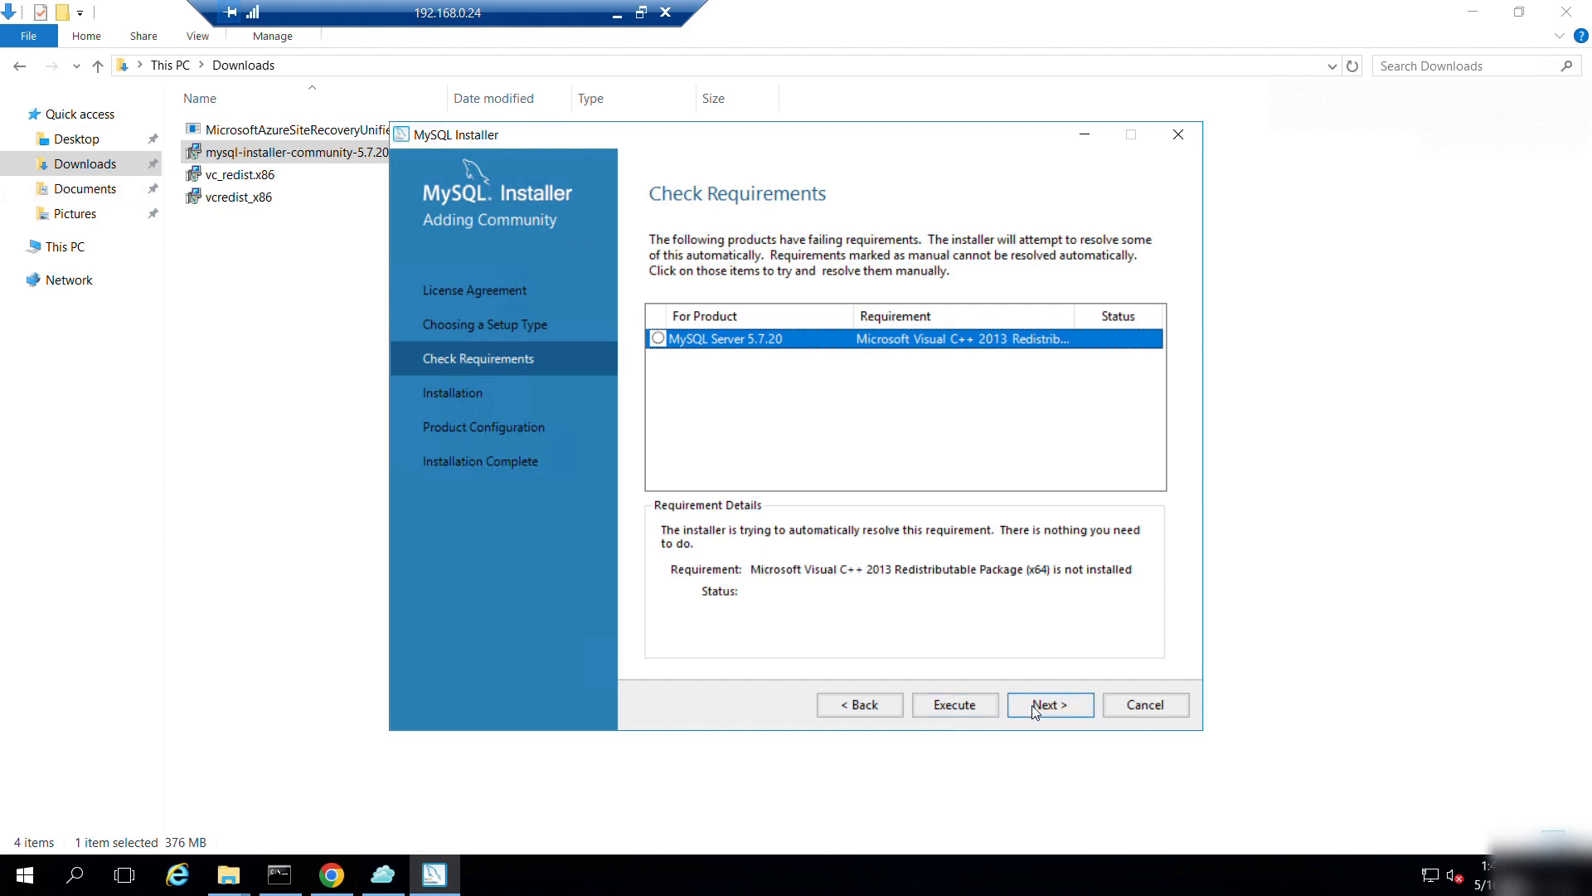
left_click(1058, 709)
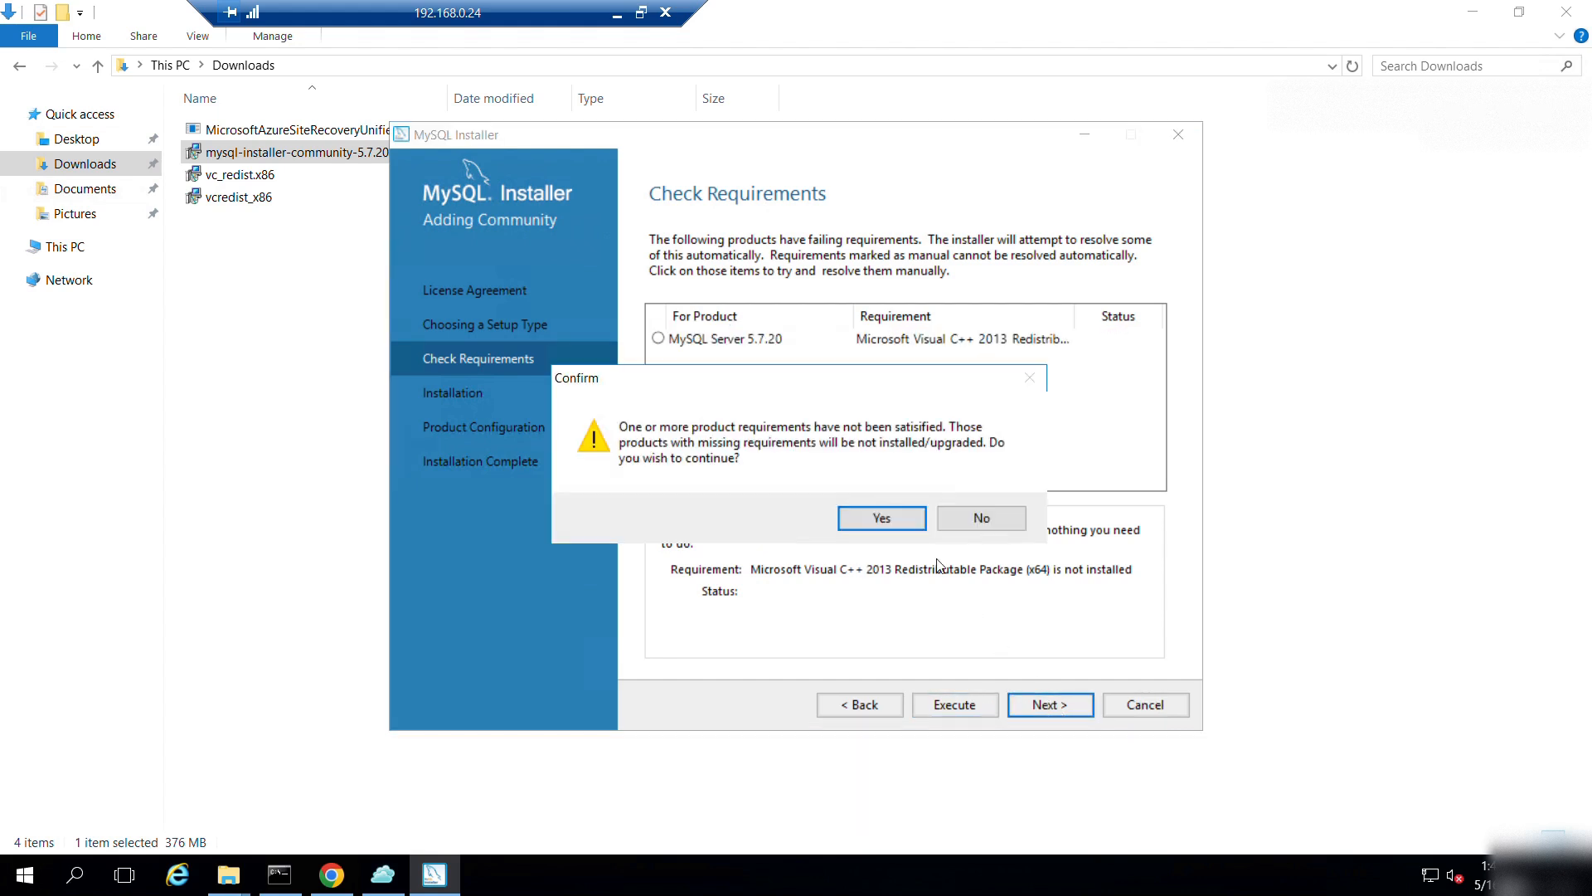
Recheck Server only requirements and try resolving the missing Visual C++ 2013 x64 redistributable.
left_click(882, 520)
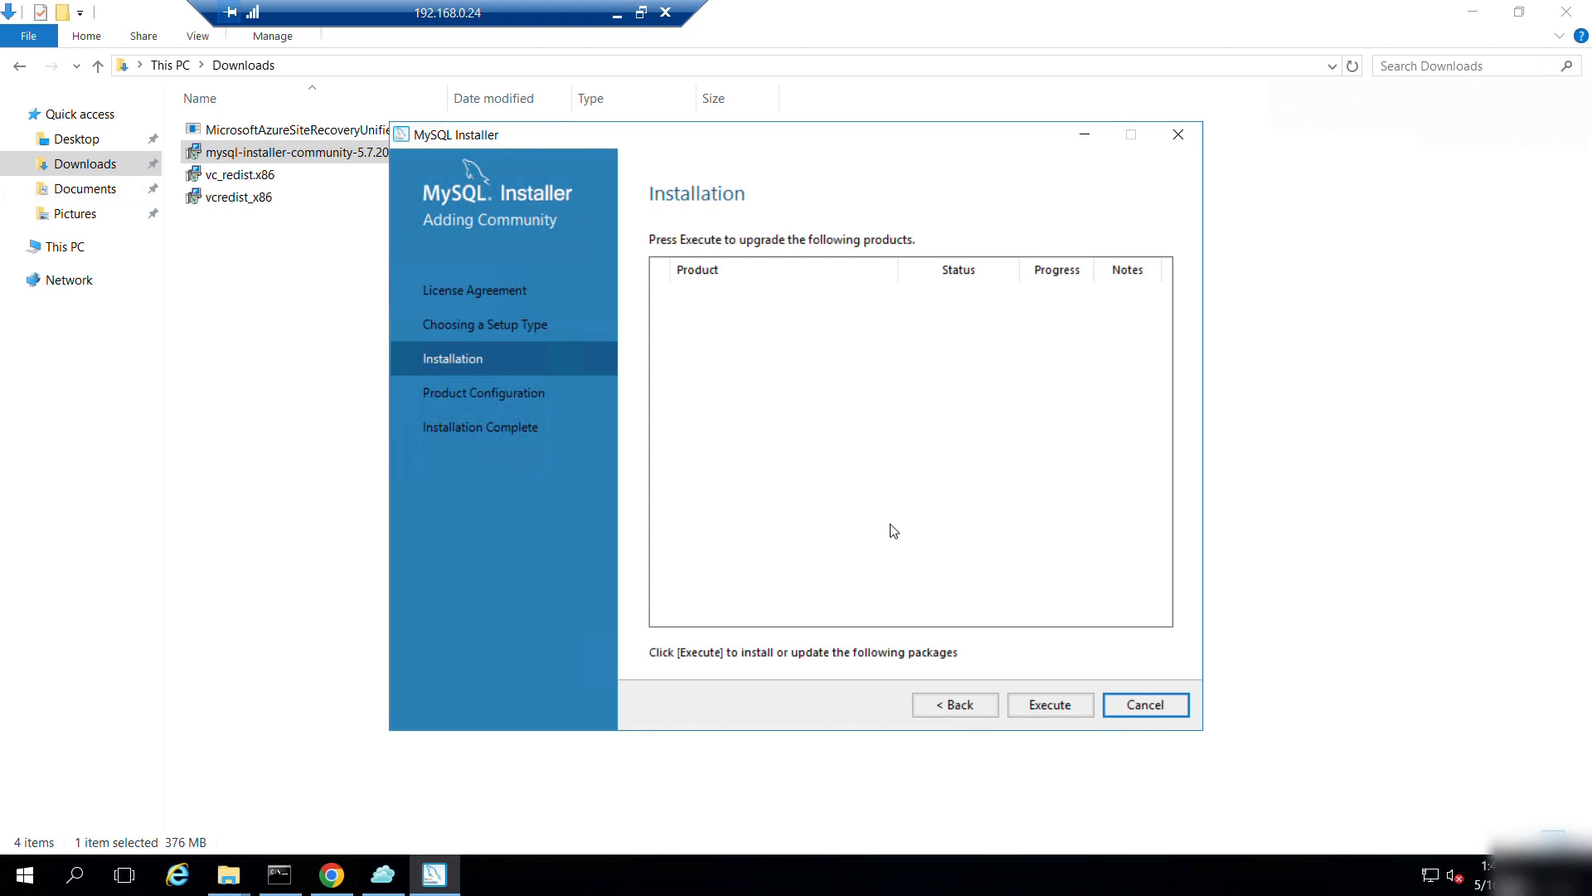
left_click(959, 703)
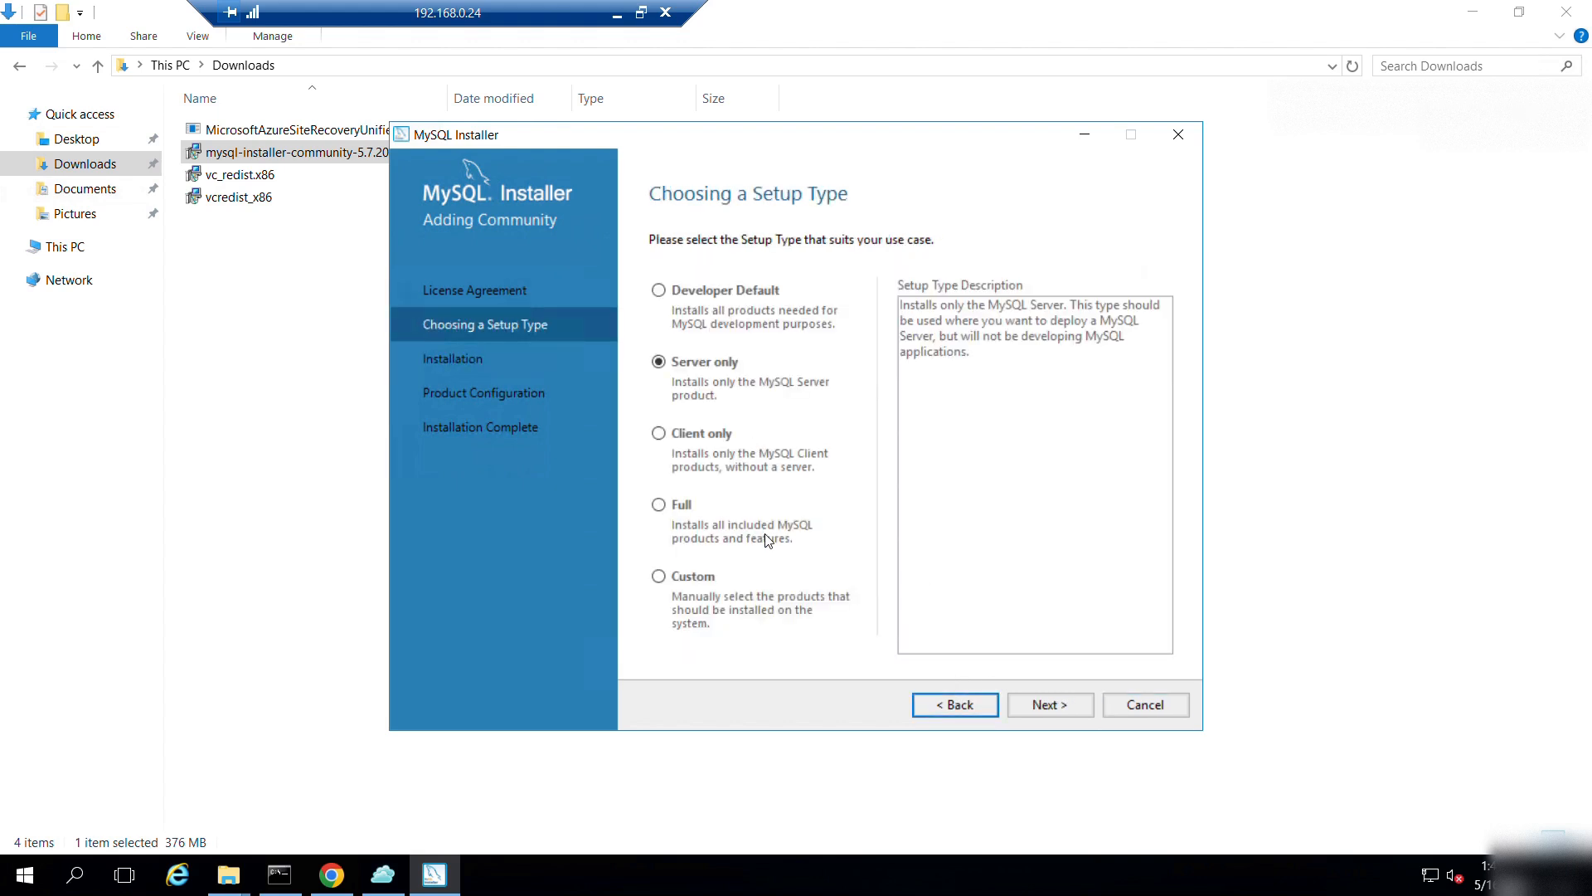
left_click(1018, 703)
left_click(856, 340)
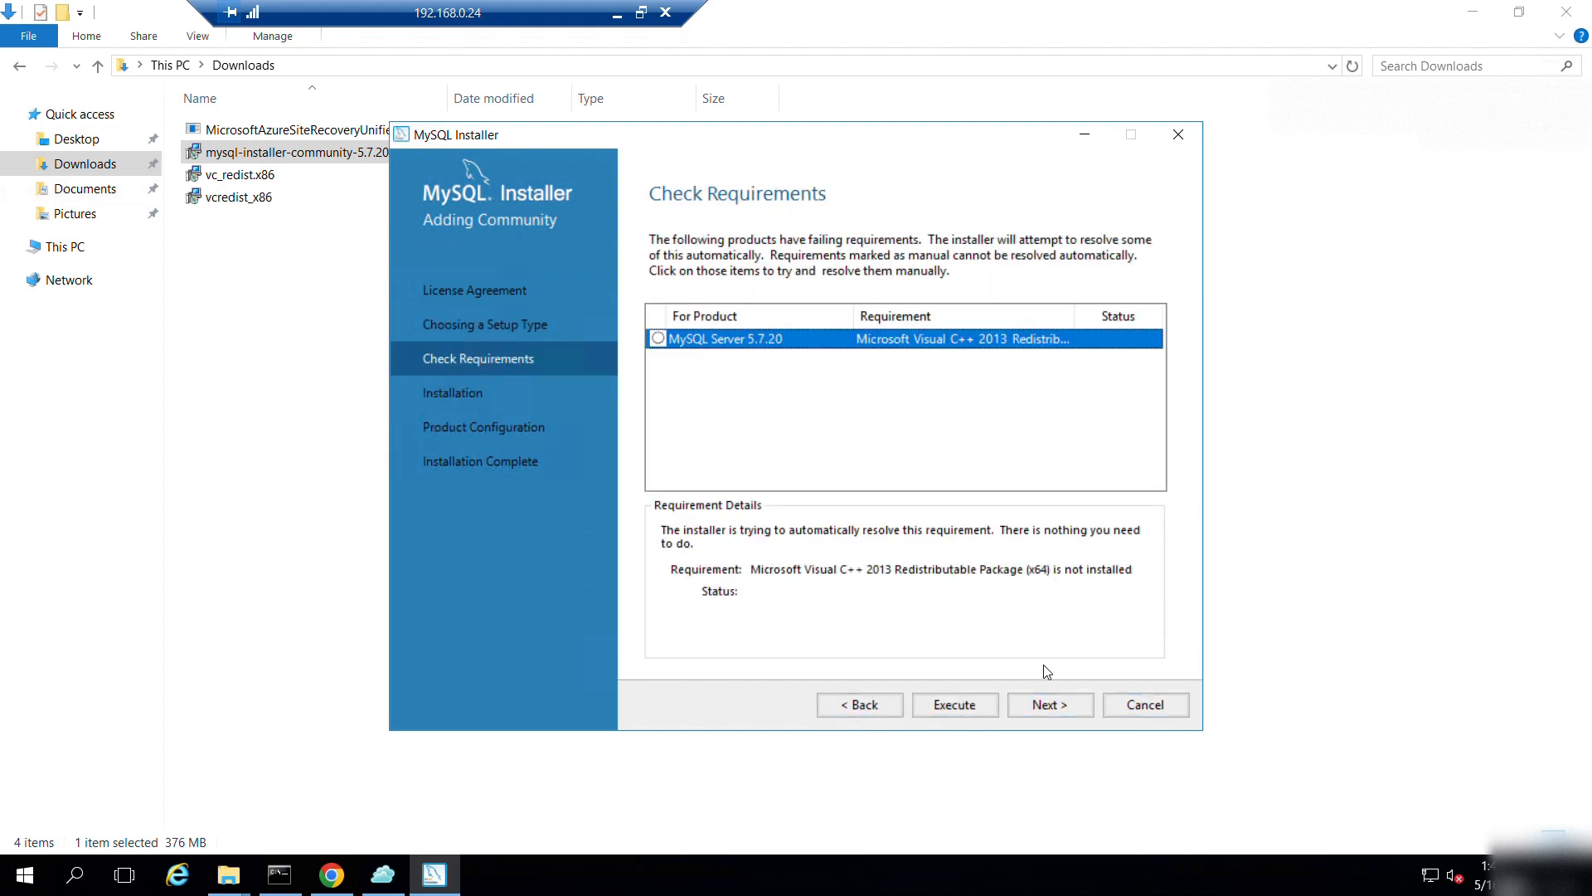
left_click(970, 701)
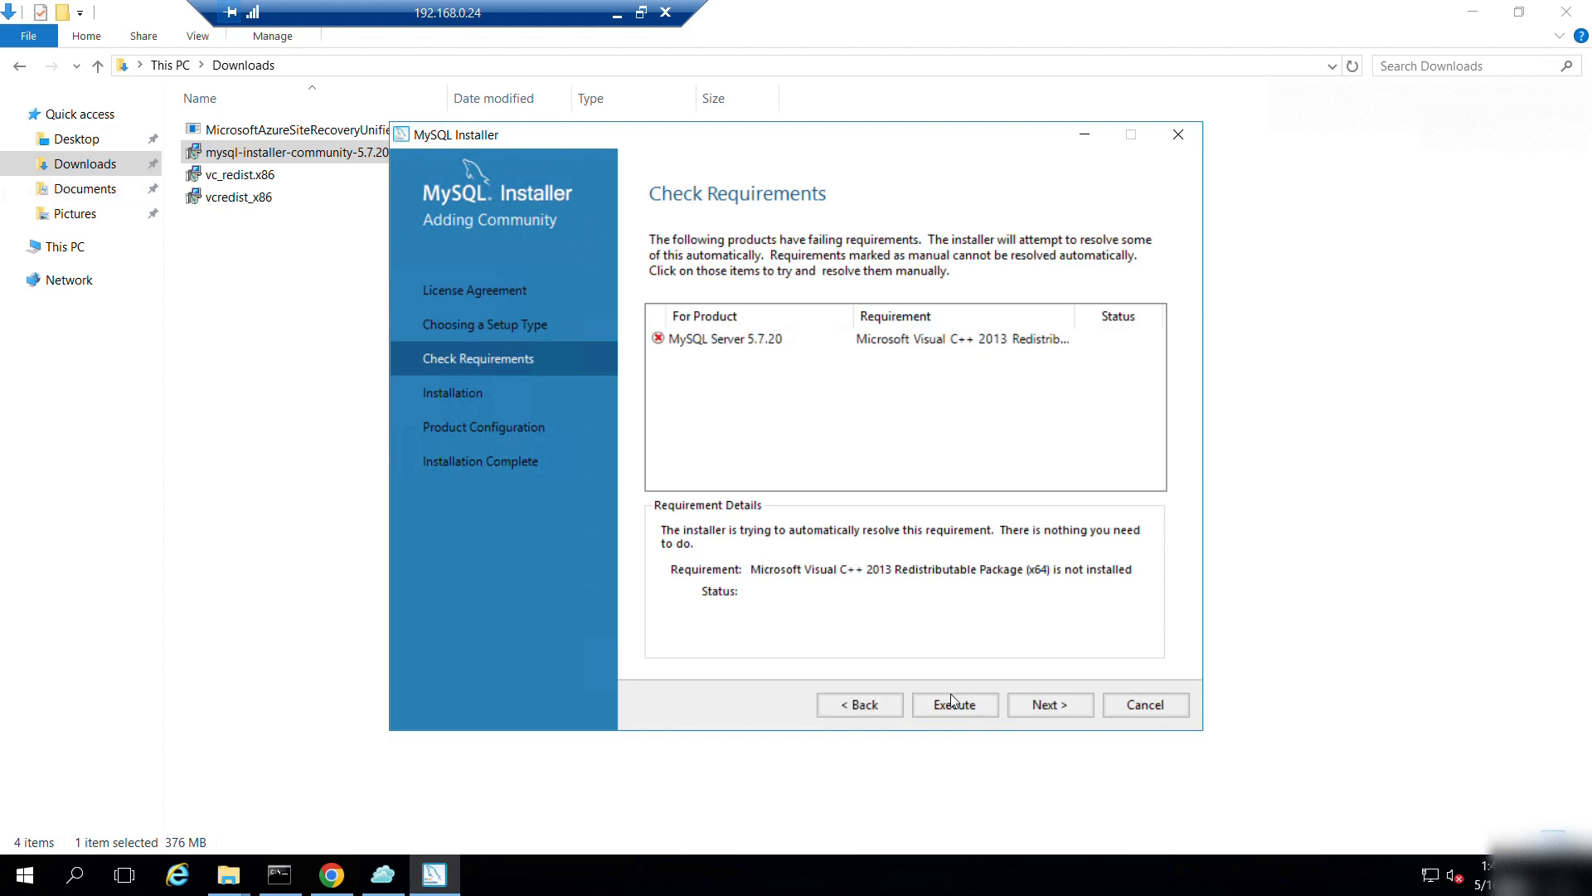
Try the Full setup type, hit the same unmet requirement, and go back to setup types.
left_click(871, 697)
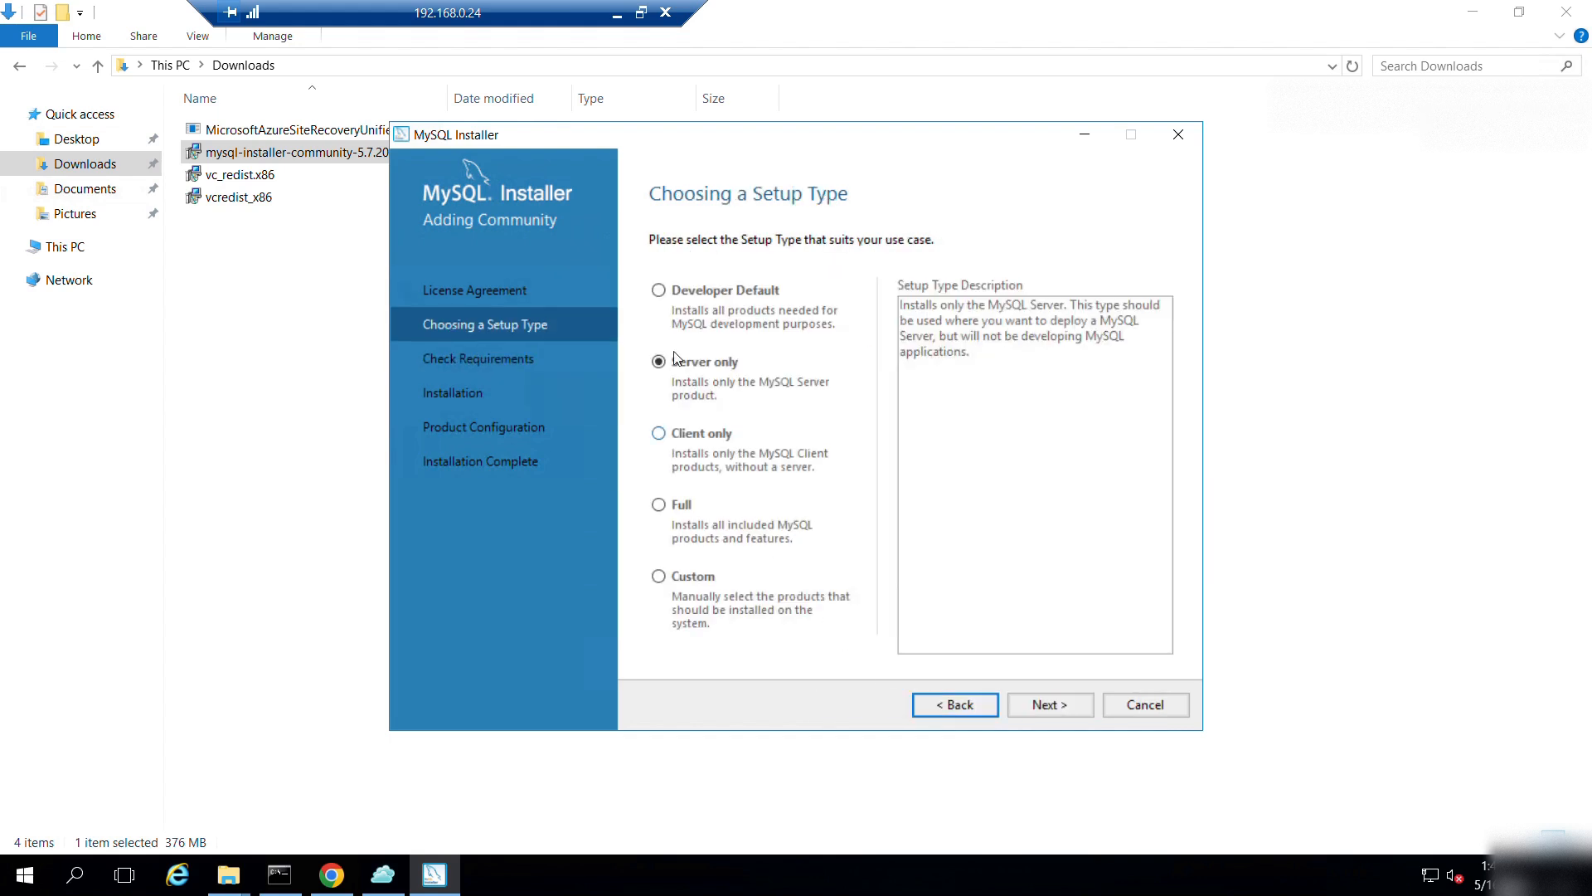
left_click(682, 507)
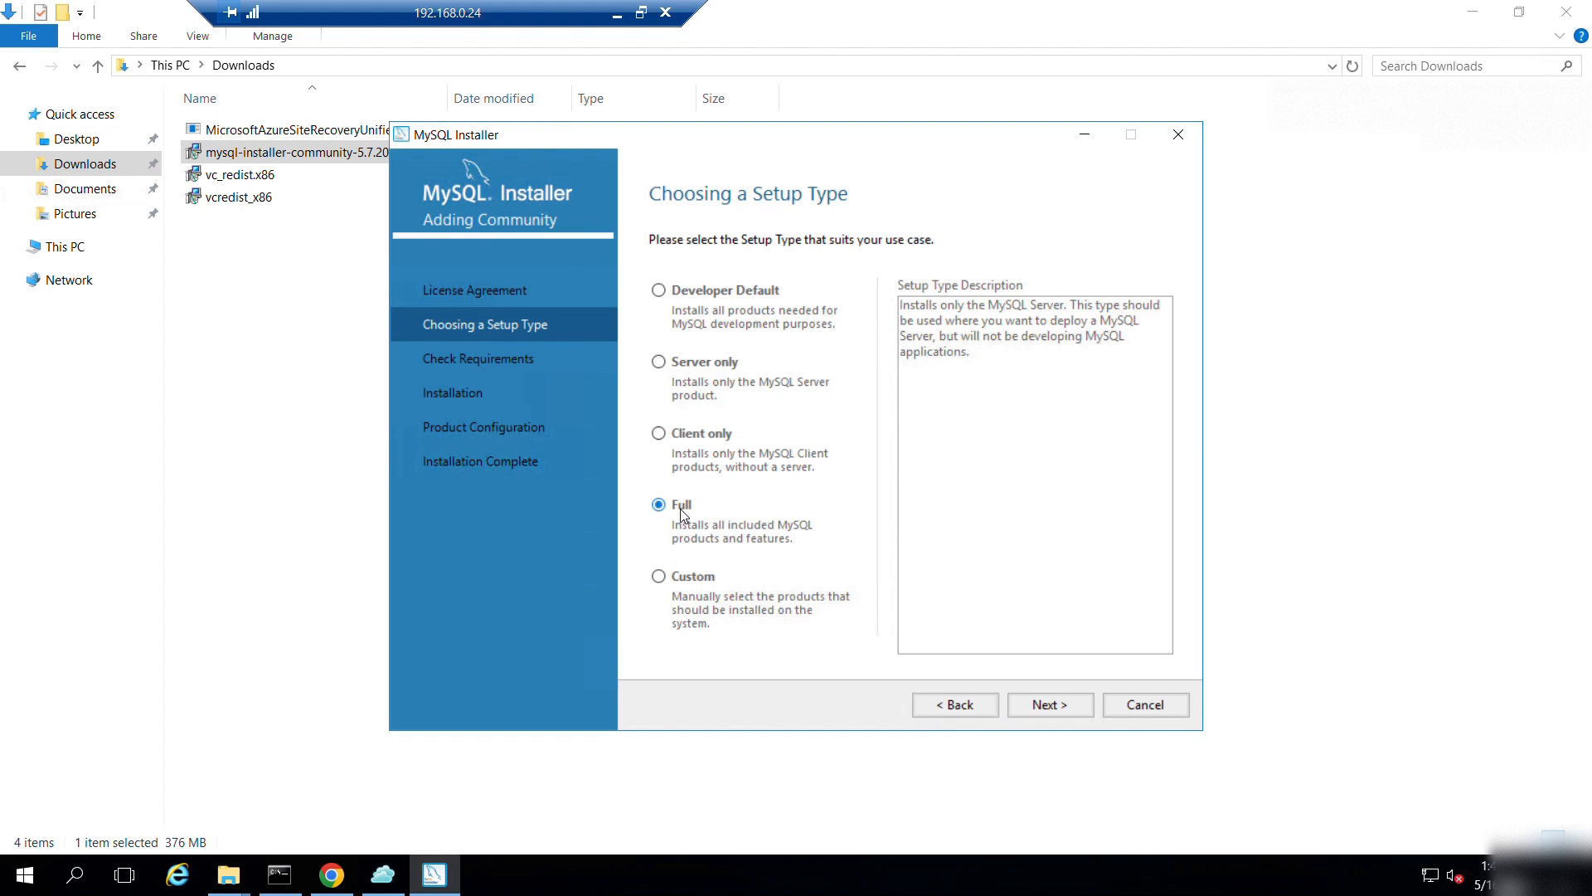
left_click(1030, 705)
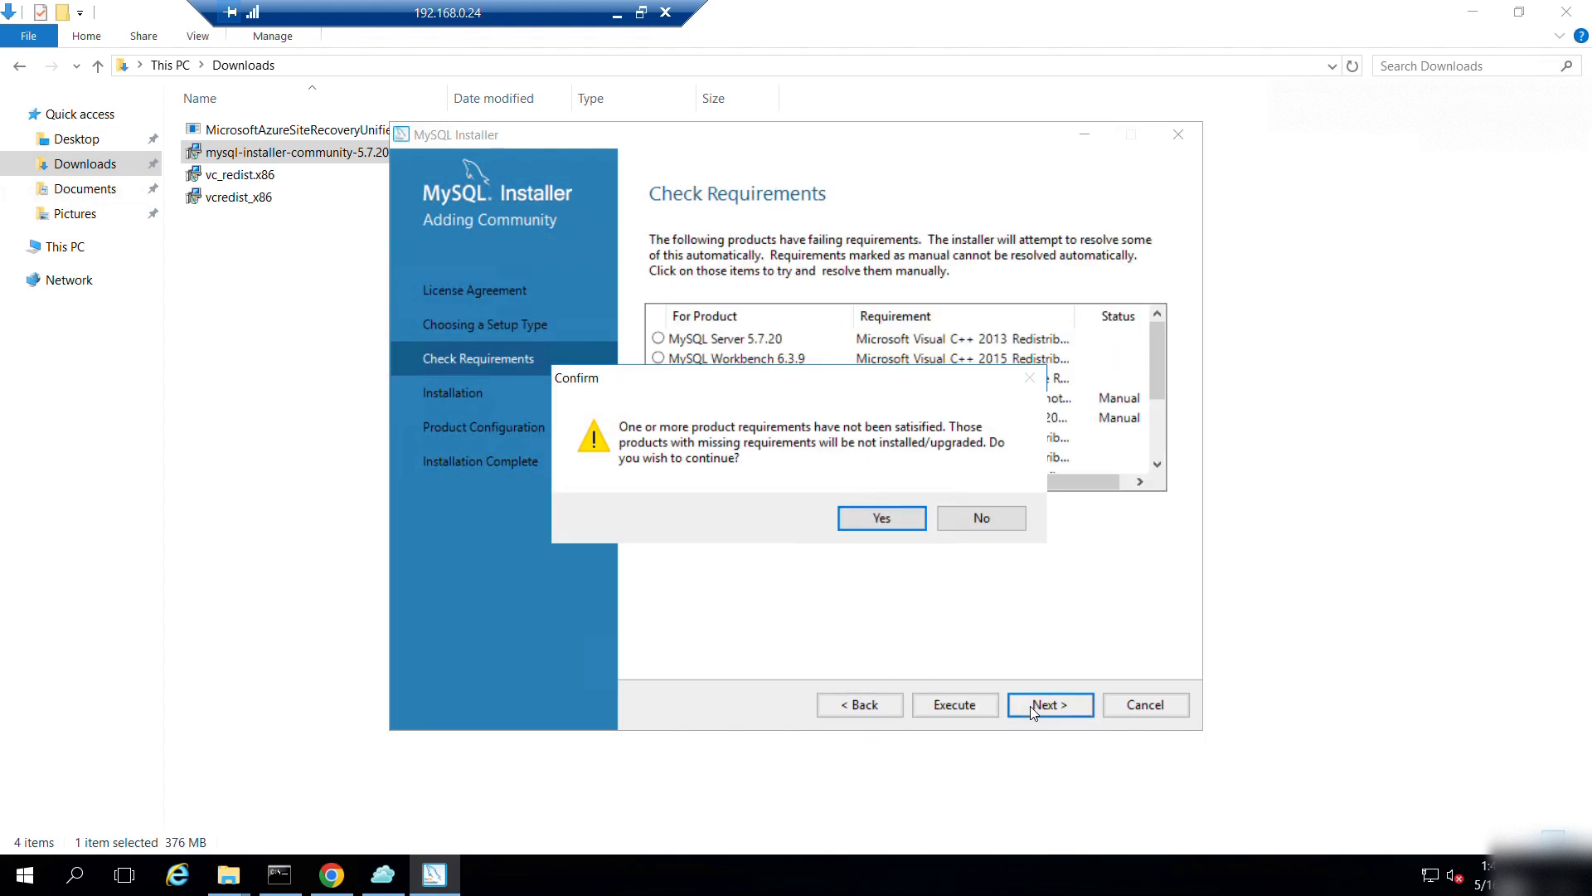
left_click(882, 518)
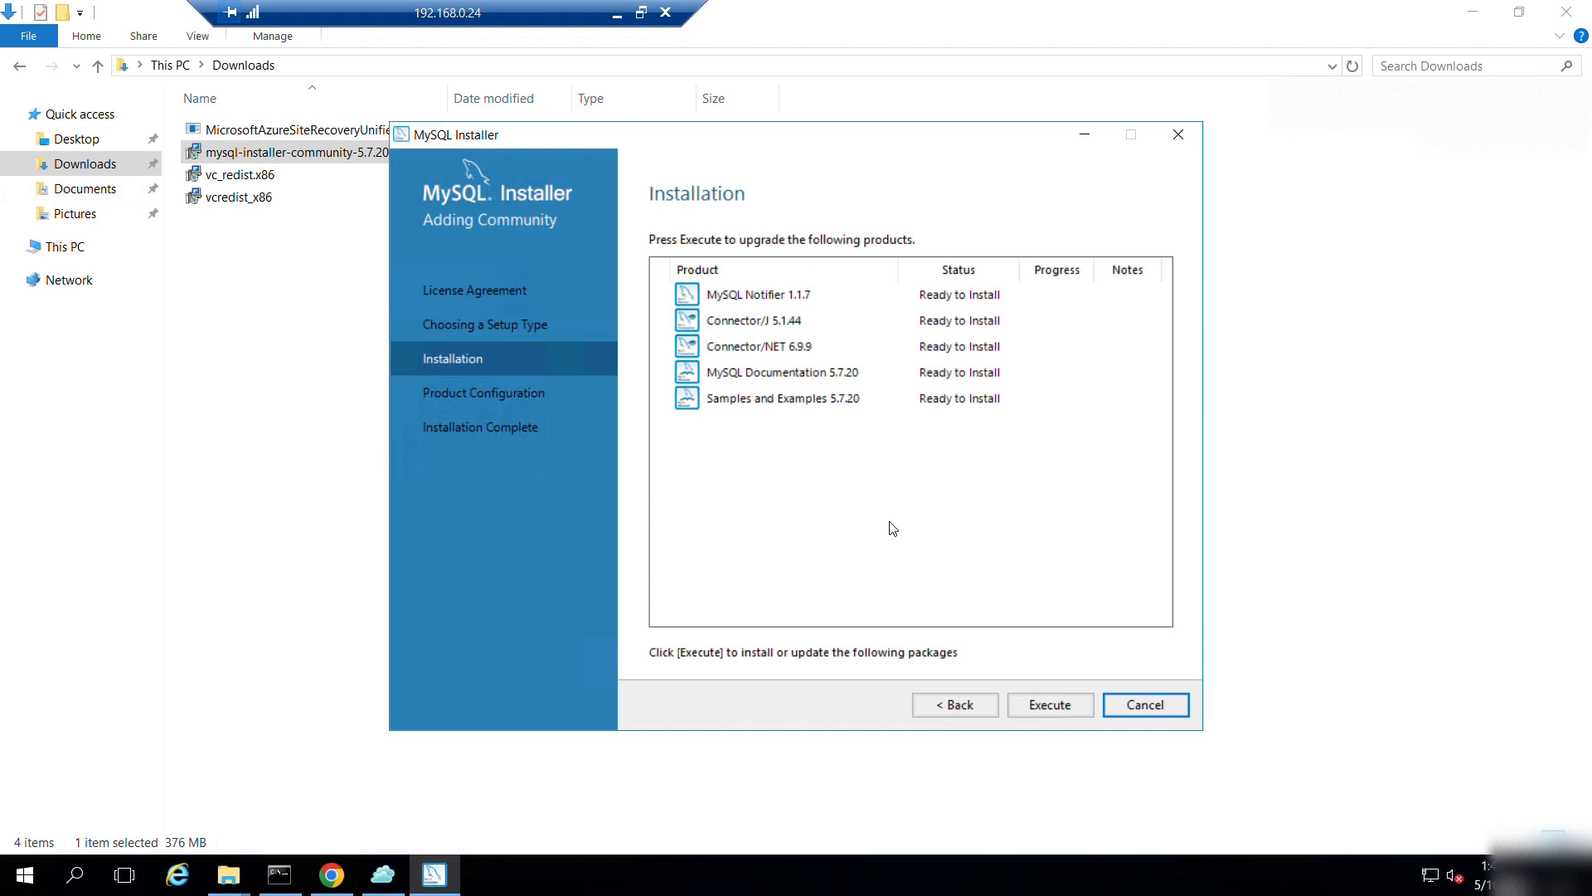
left_click(954, 706)
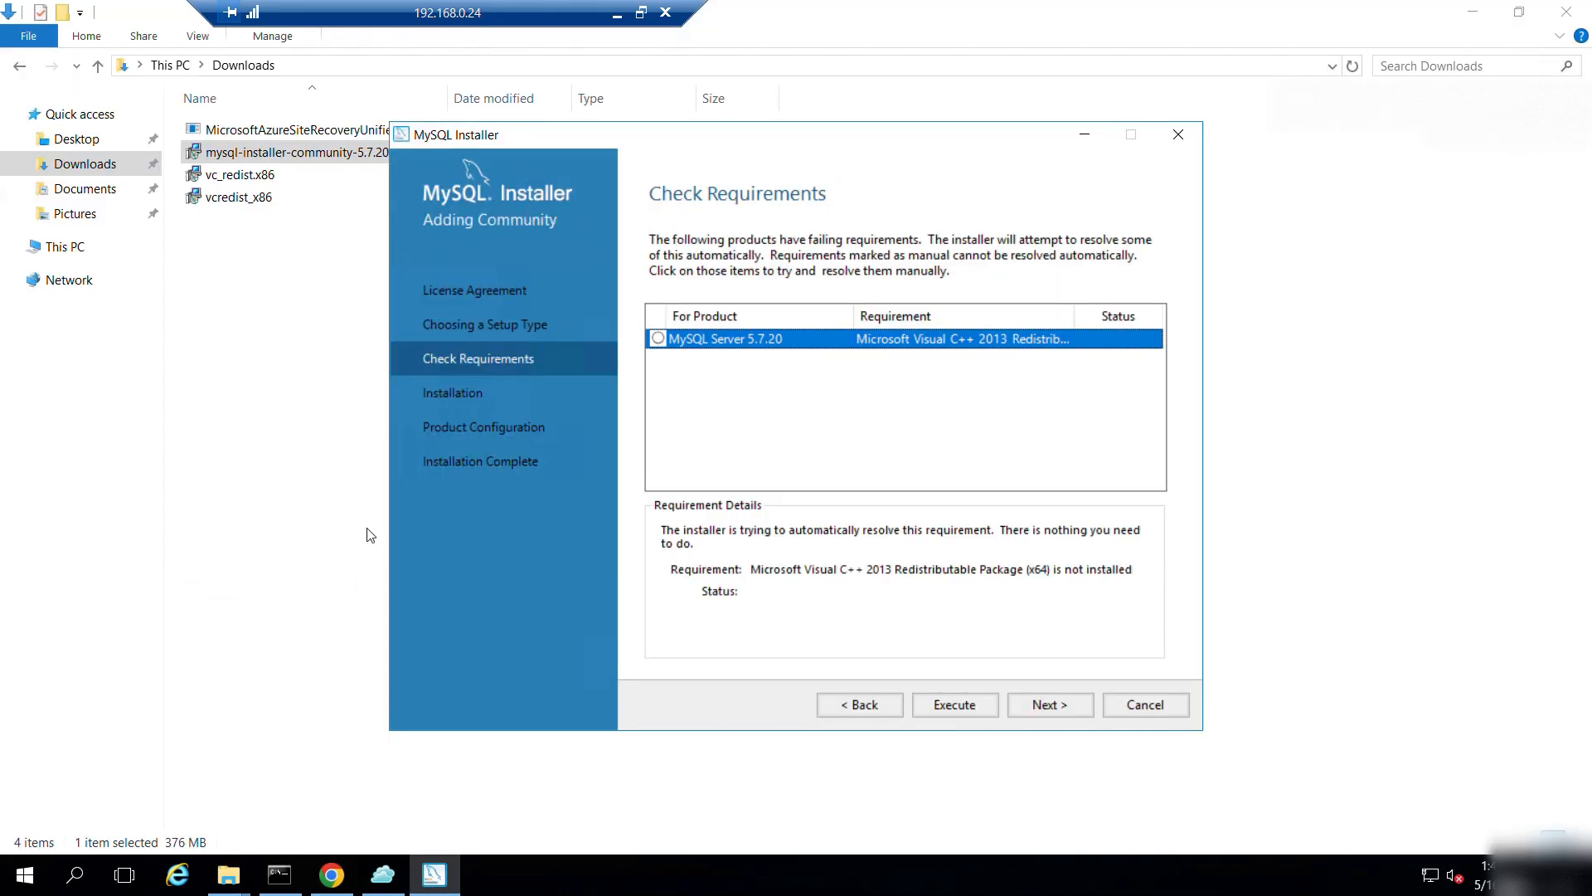
Search Chrome for 'vc++ 2013' and open Microsoft's Visual C++ 2013 download page.
left_click(331, 875)
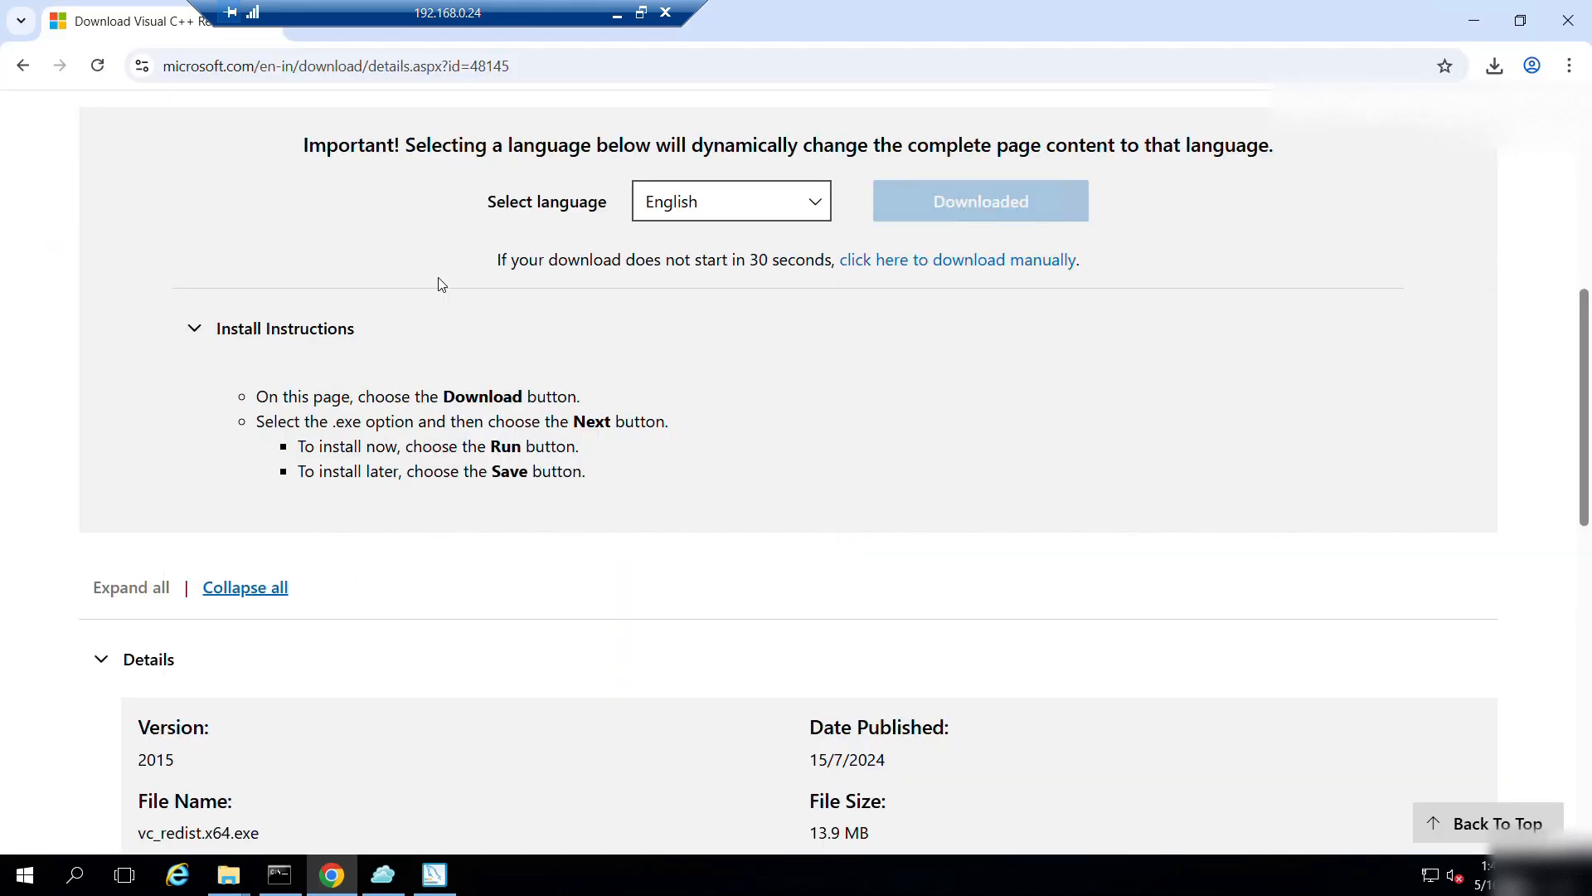
scroll(573, 264, "up", 5)
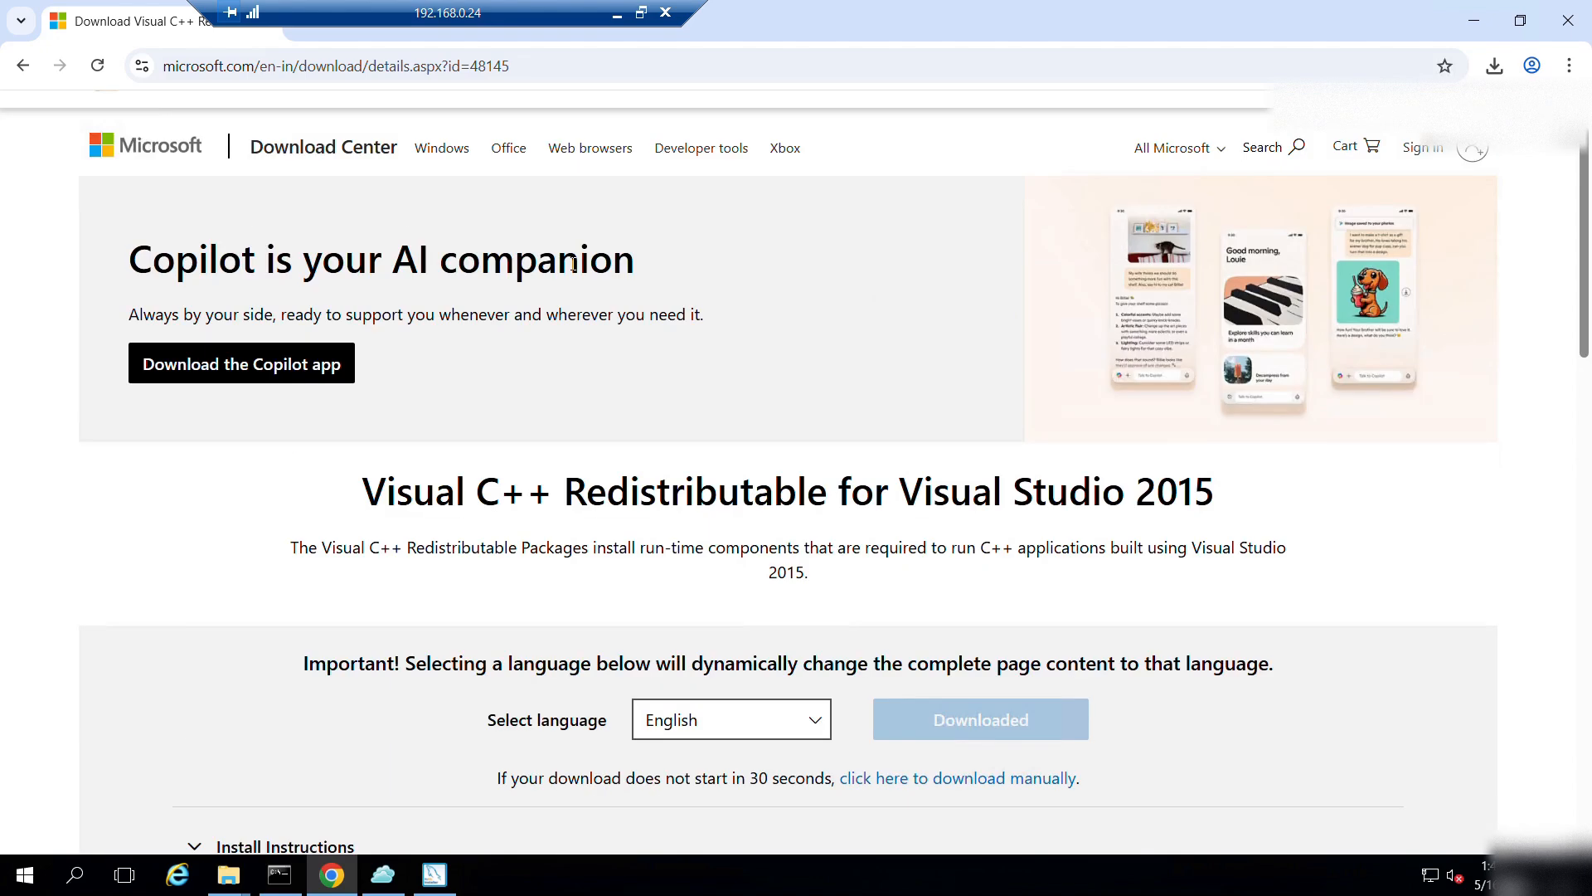
left_click(23, 66)
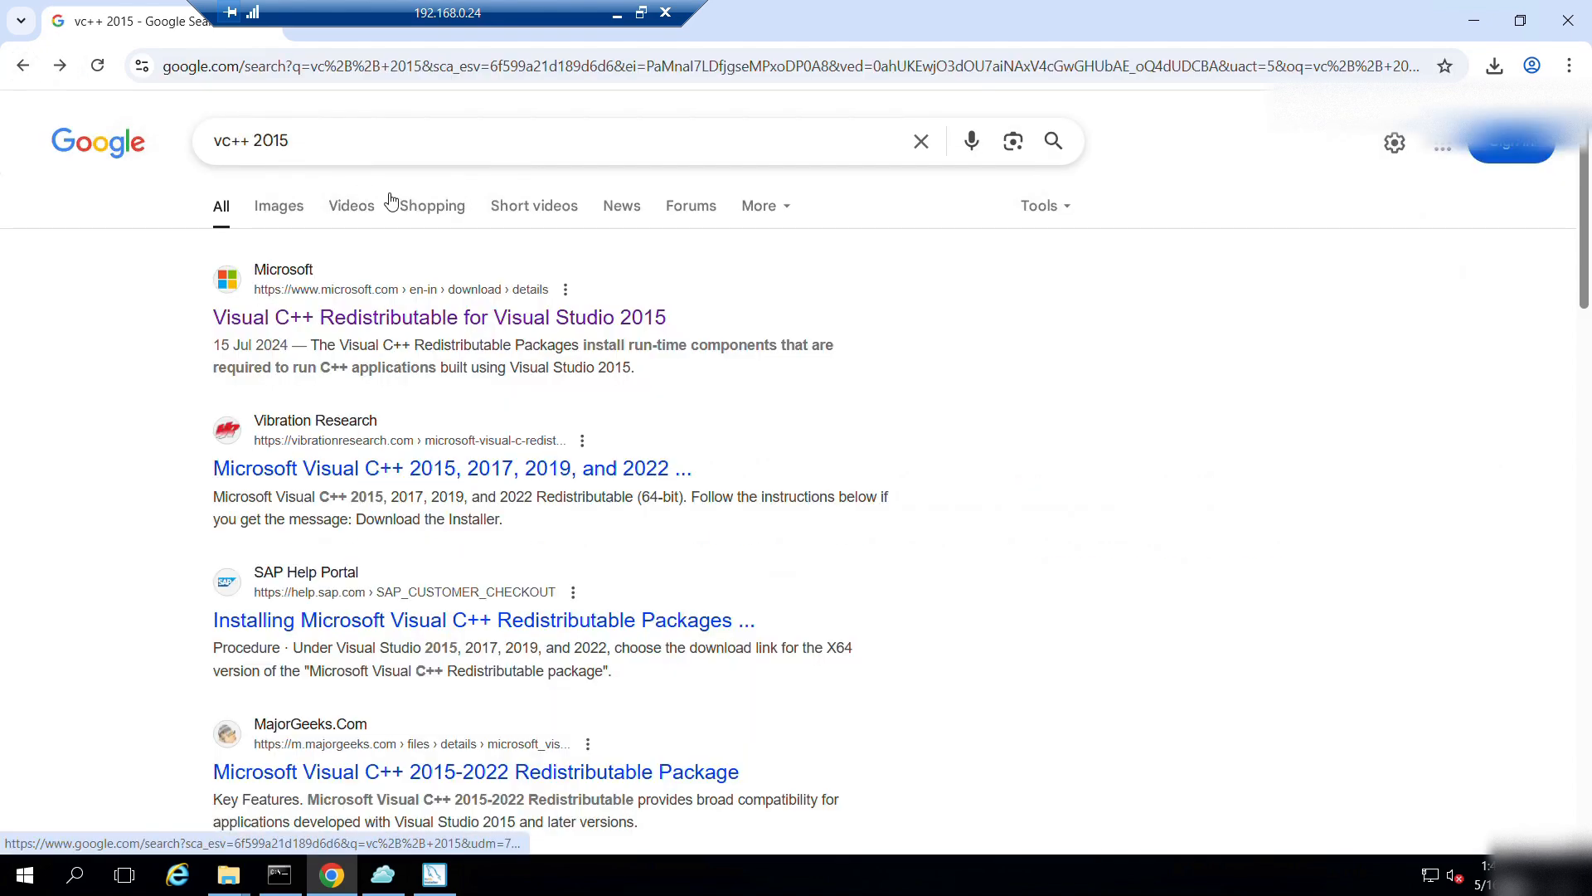
left_click(313, 139)
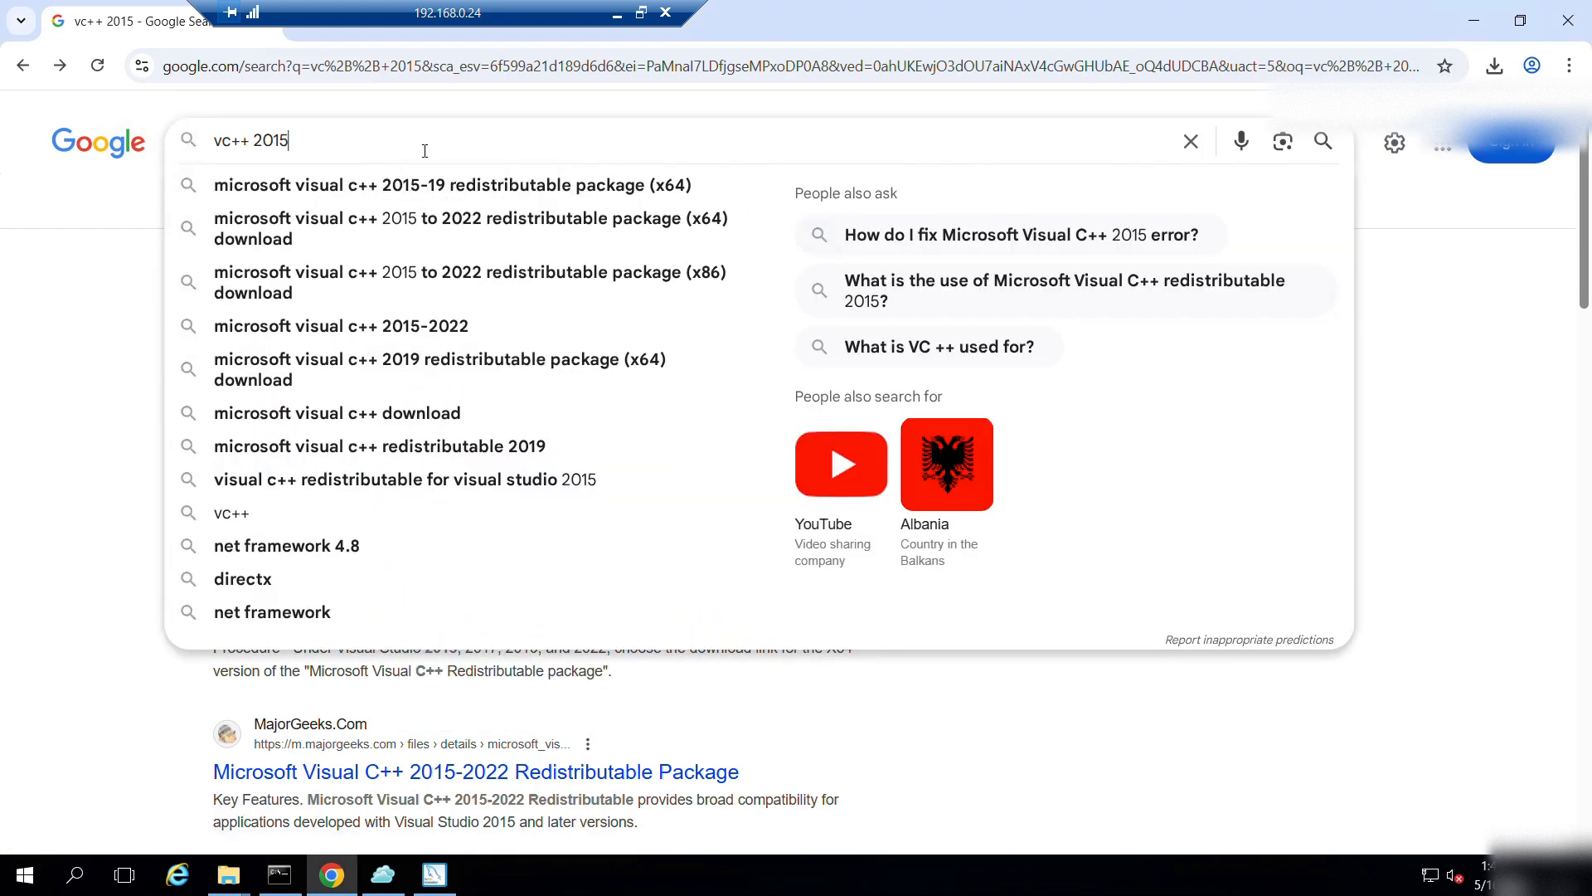
key("BackSpace")
type("3")
key("Return")
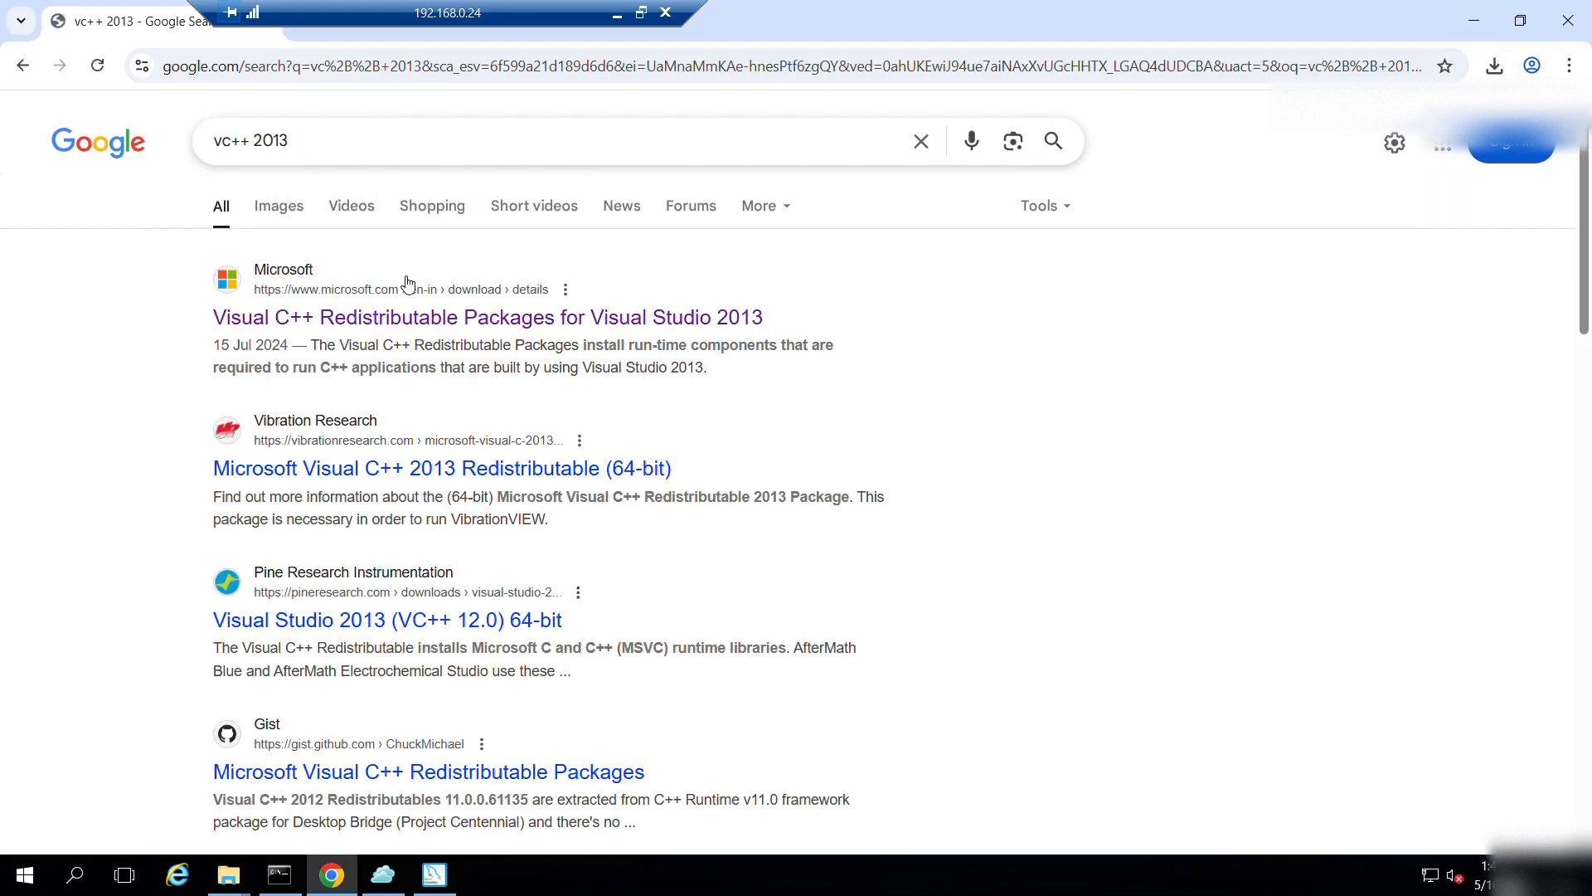
left_click(398, 324)
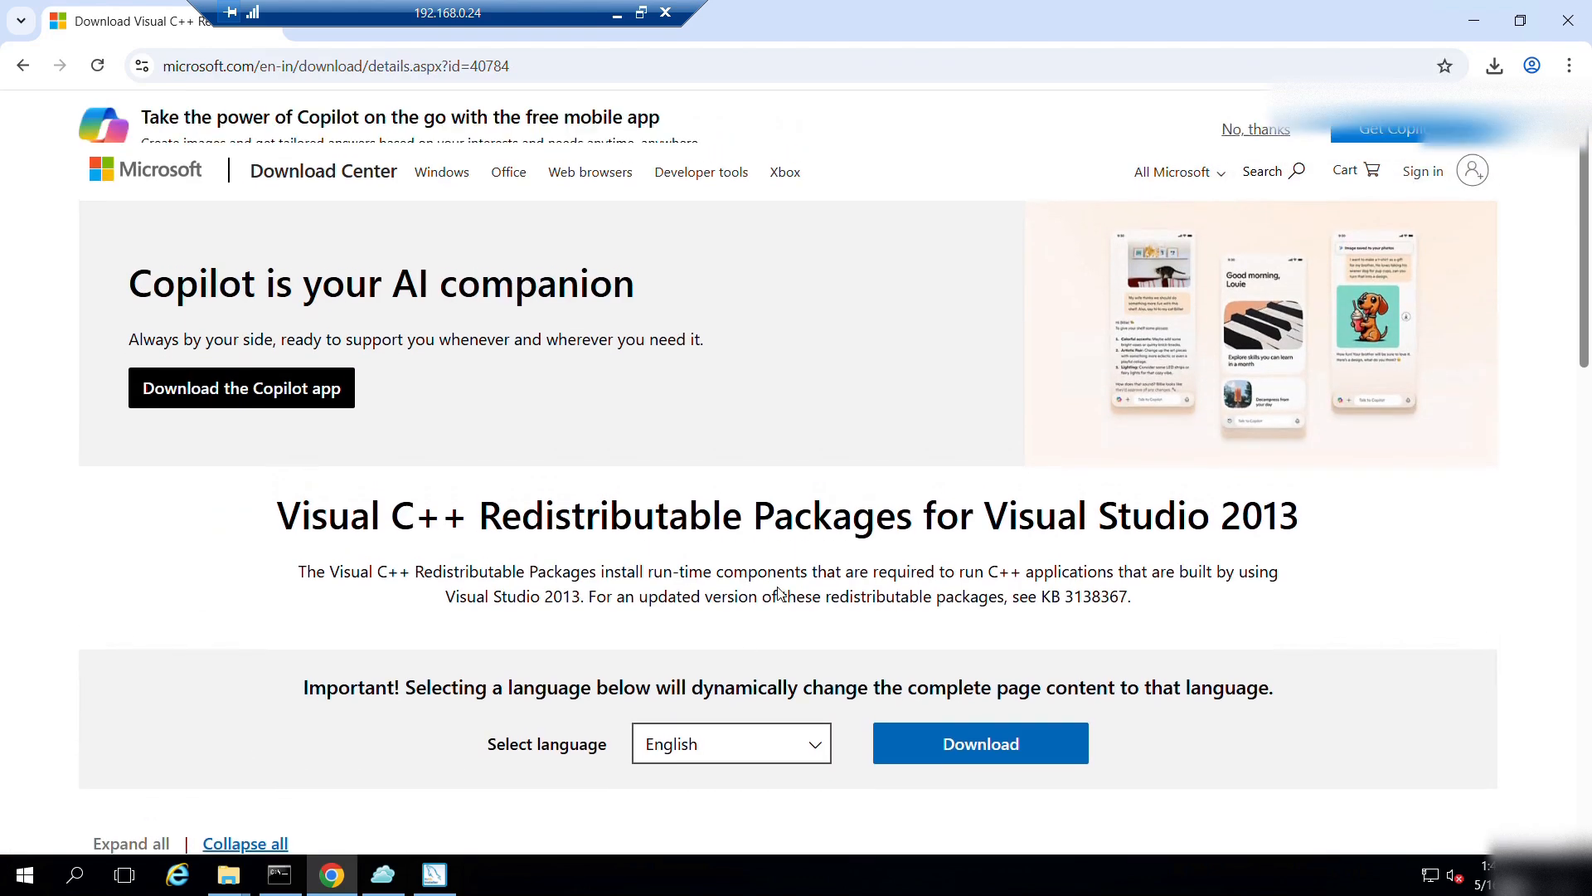
Download vcredist_x64.exe from the page and open the downloaded installer.
scroll(917, 419, "down", 5)
left_click(912, 383)
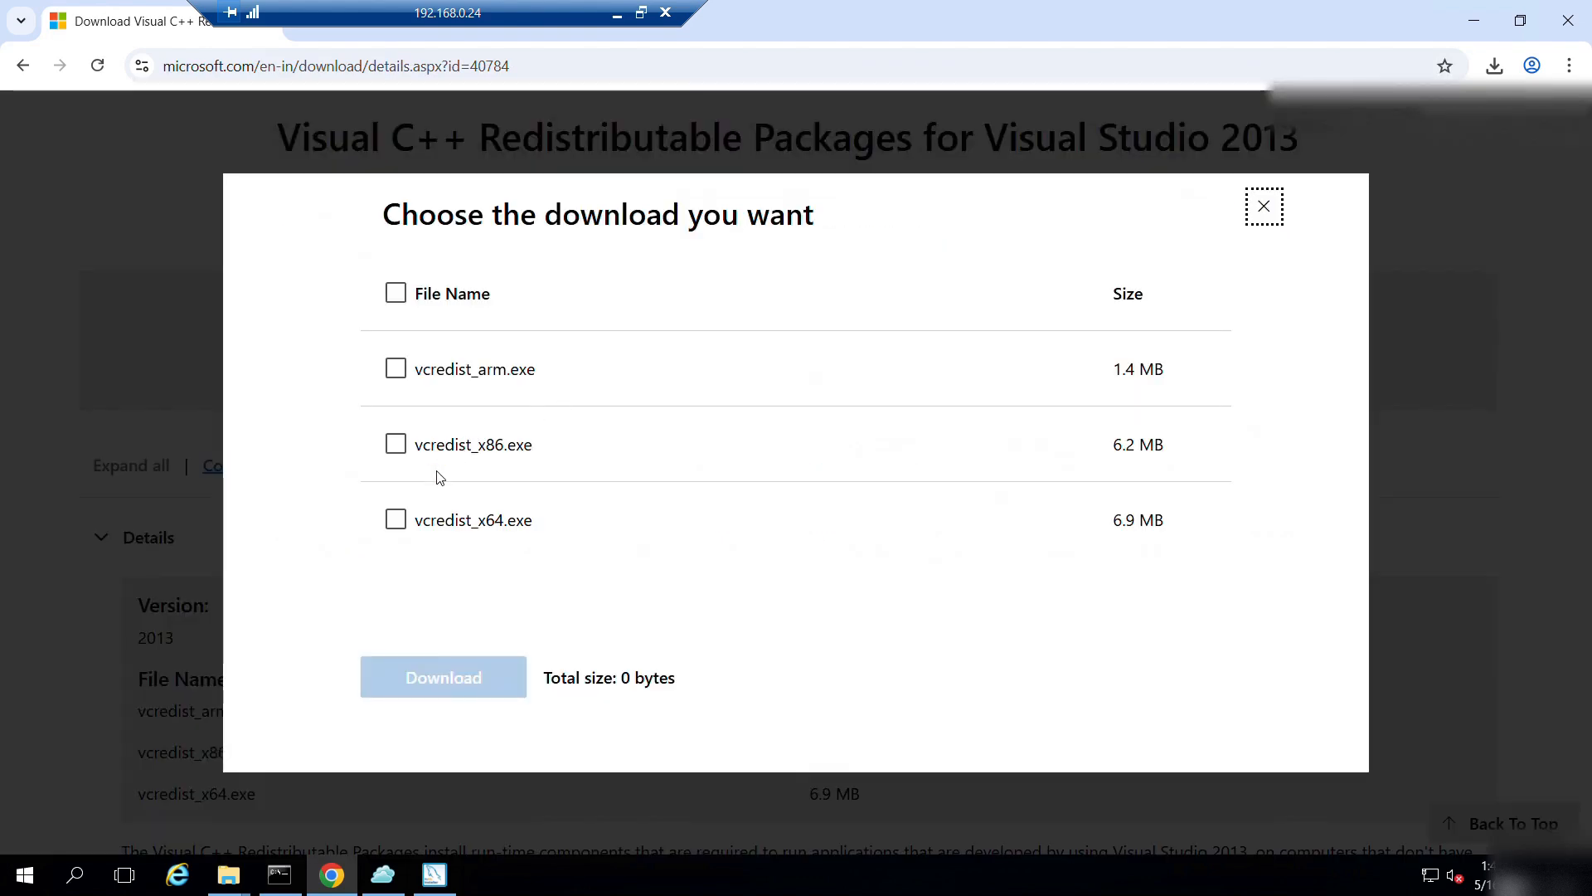
left_click(395, 520)
left_click(458, 678)
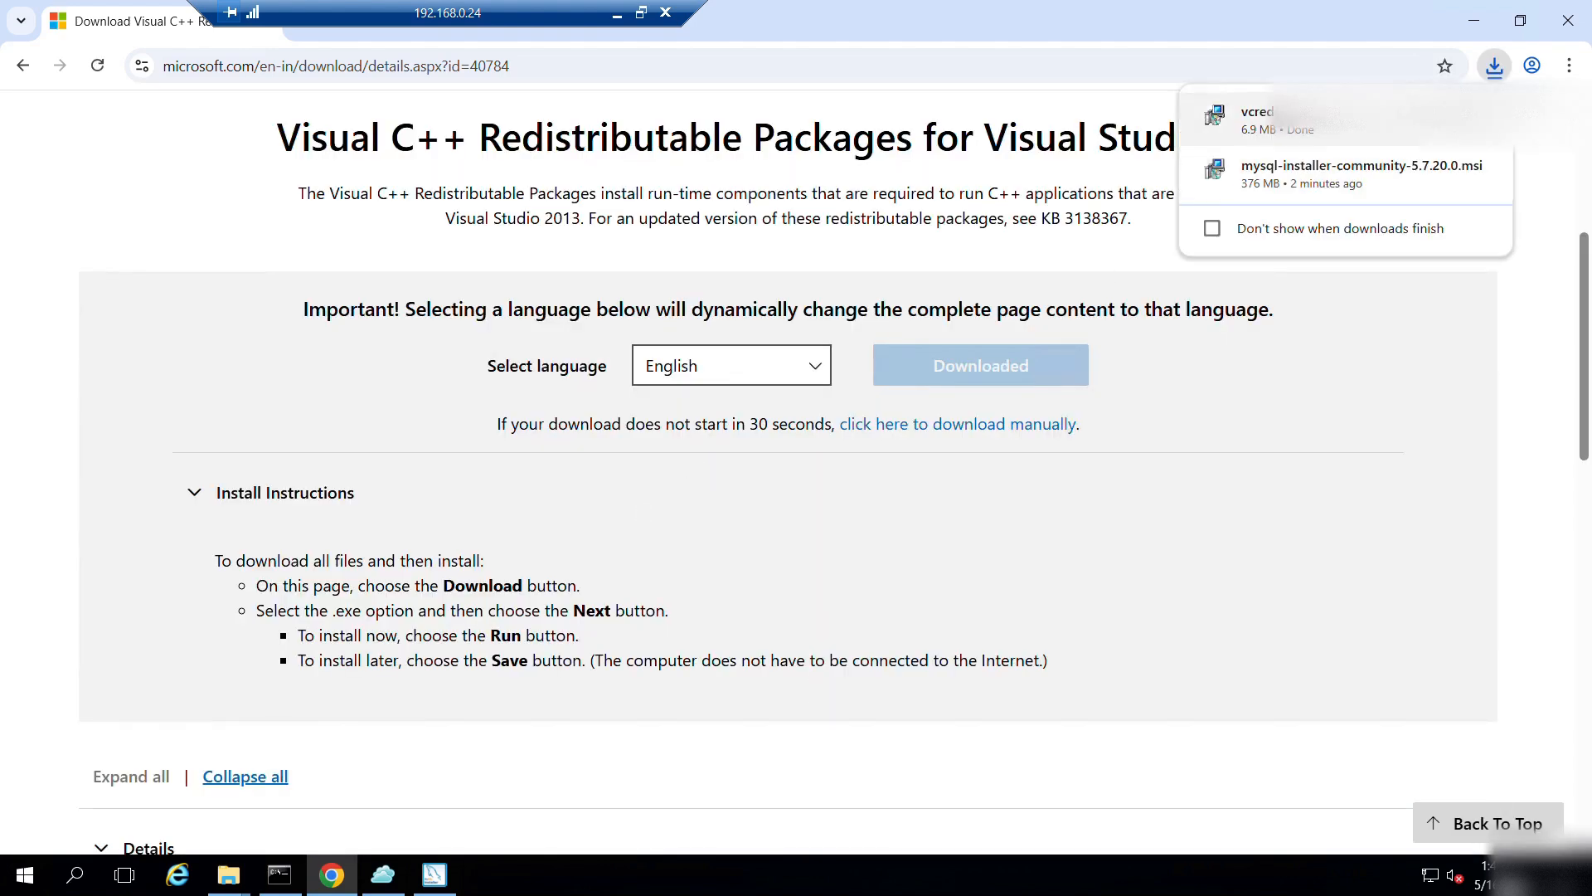
left_click(1344, 120)
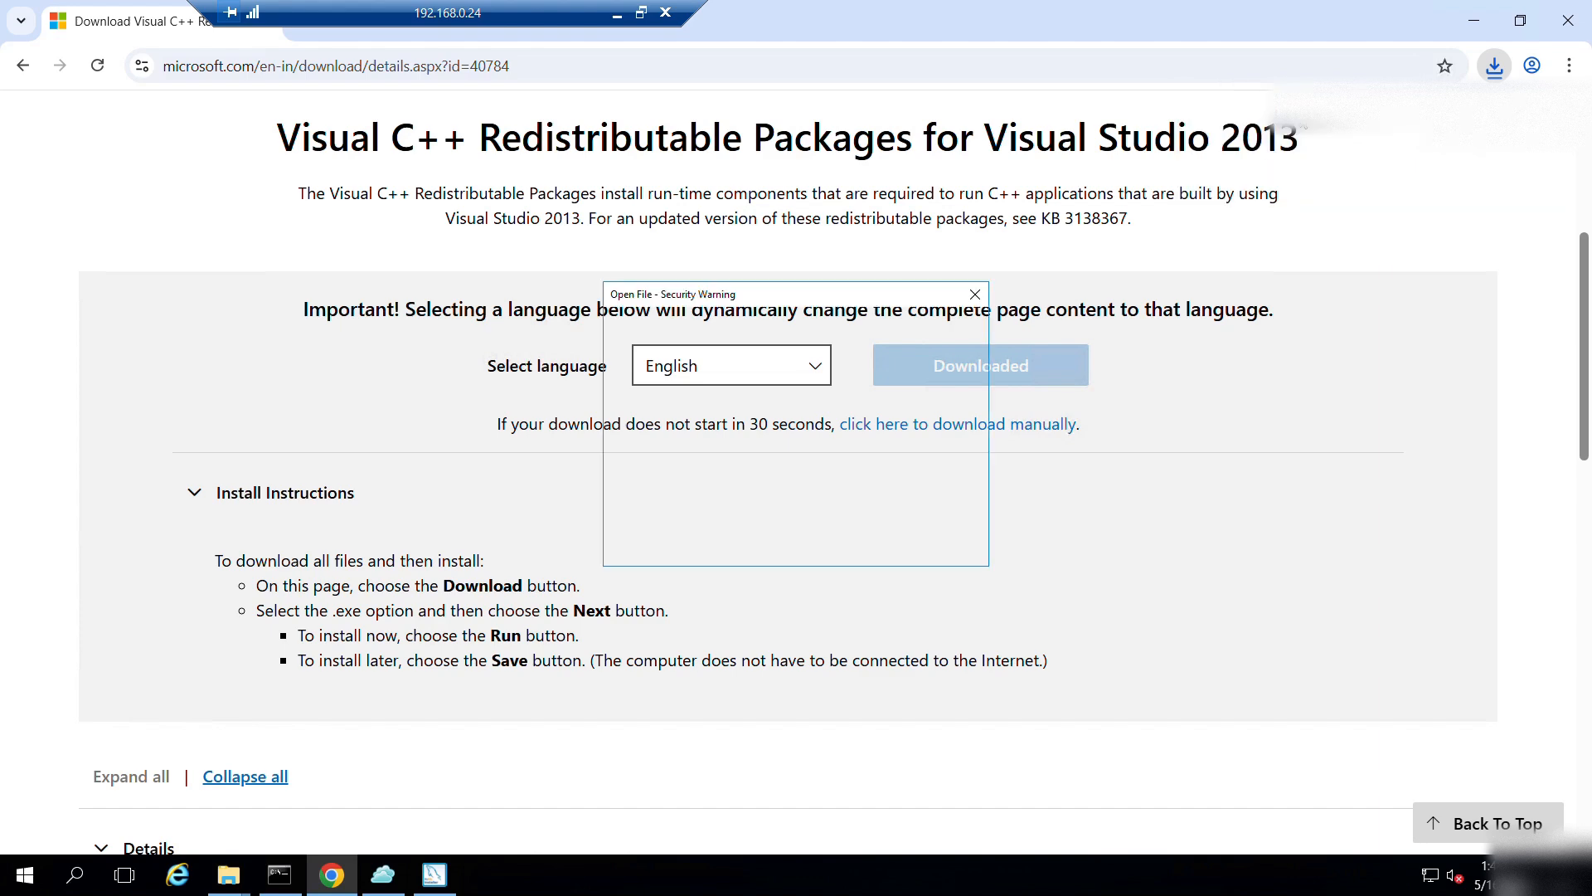
left_click(1474, 21)
Install the Visual C++ 2013 x64 redistributable, then recheck MySQL's Server only requirements.
left_click(851, 452)
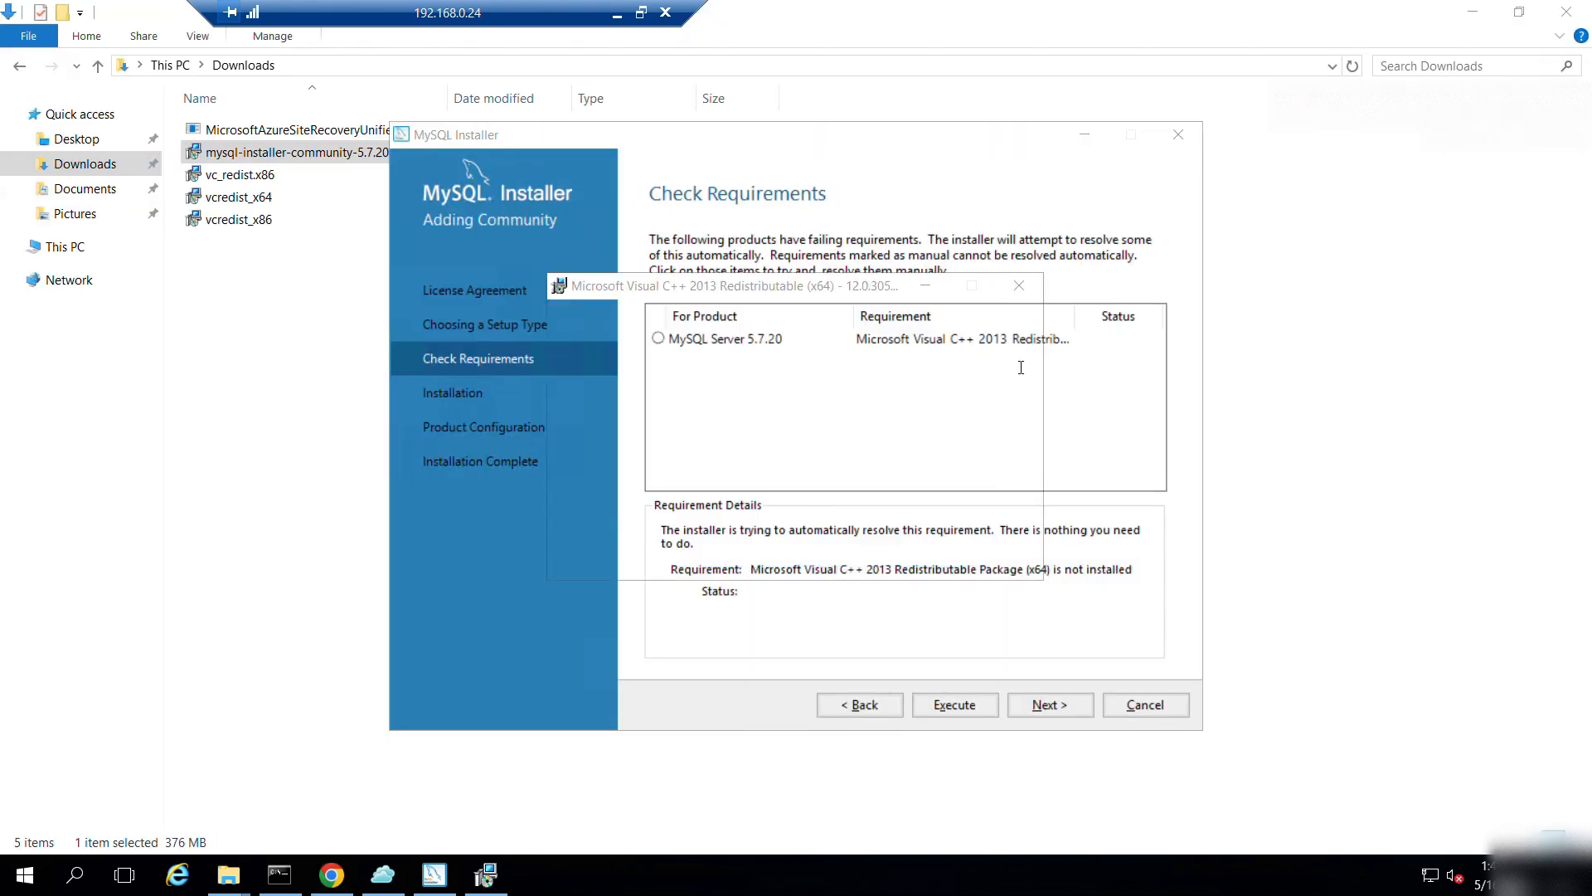
left_click(1474, 15)
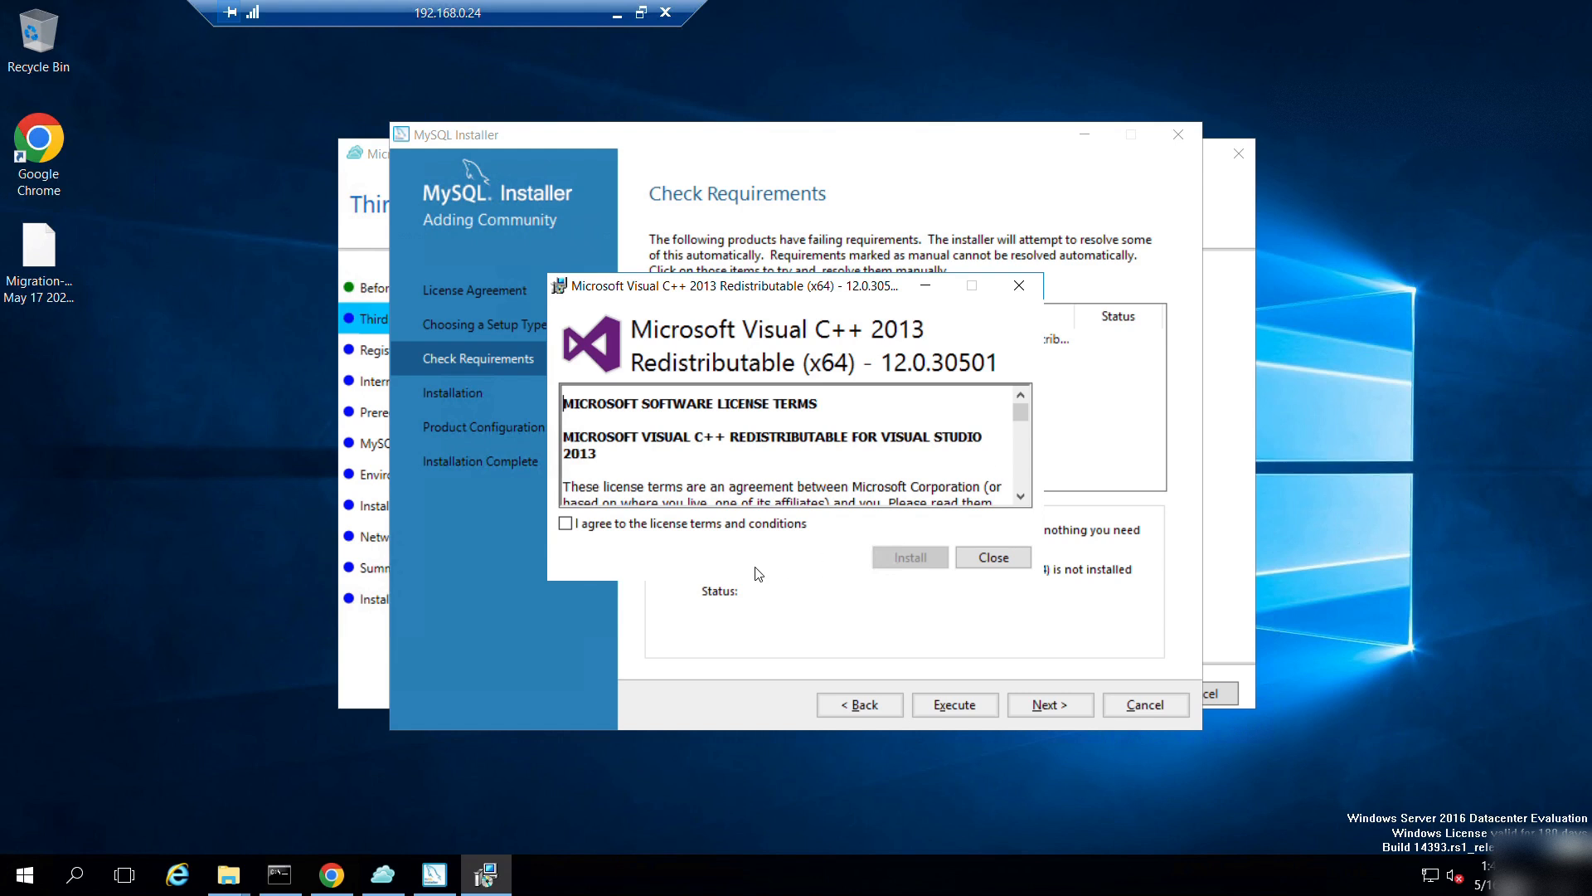
left_click(705, 529)
left_click(913, 560)
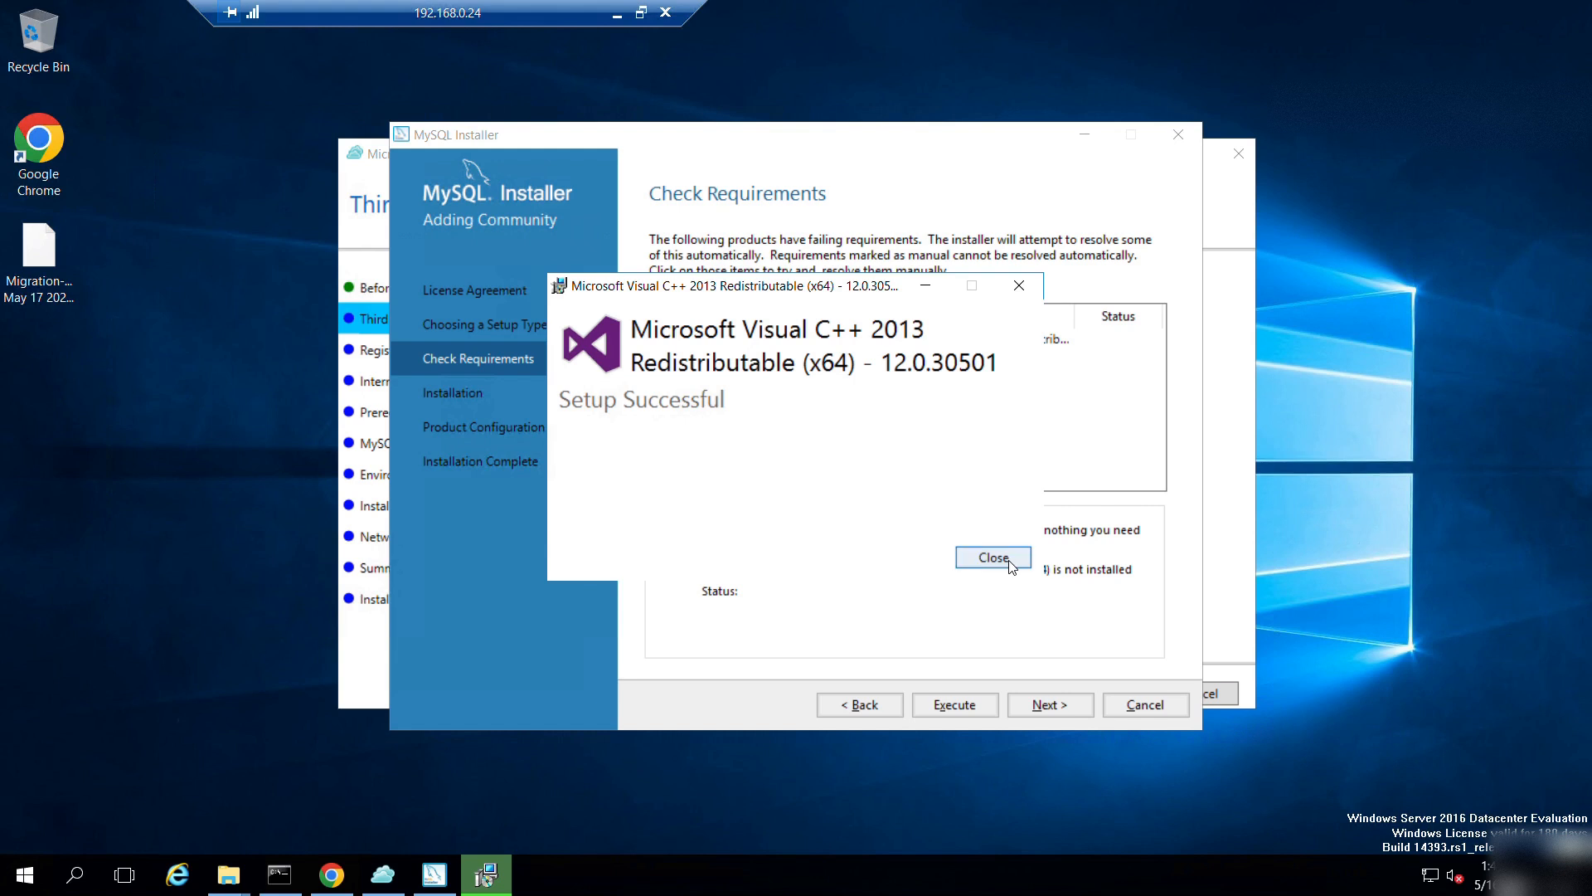
left_click(994, 558)
left_click(869, 705)
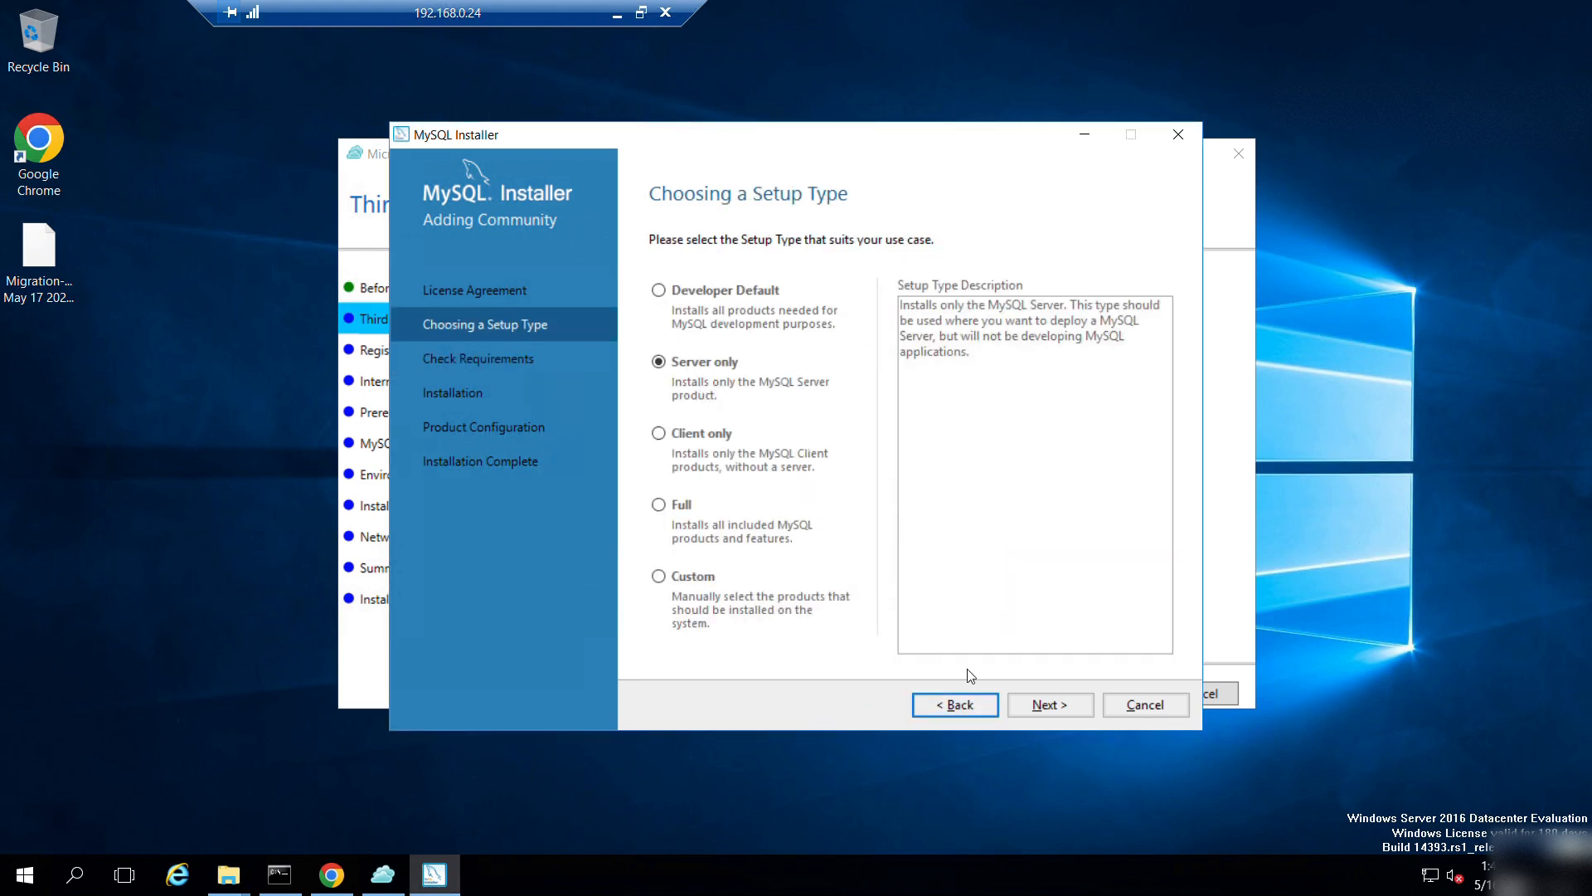
left_click(1044, 710)
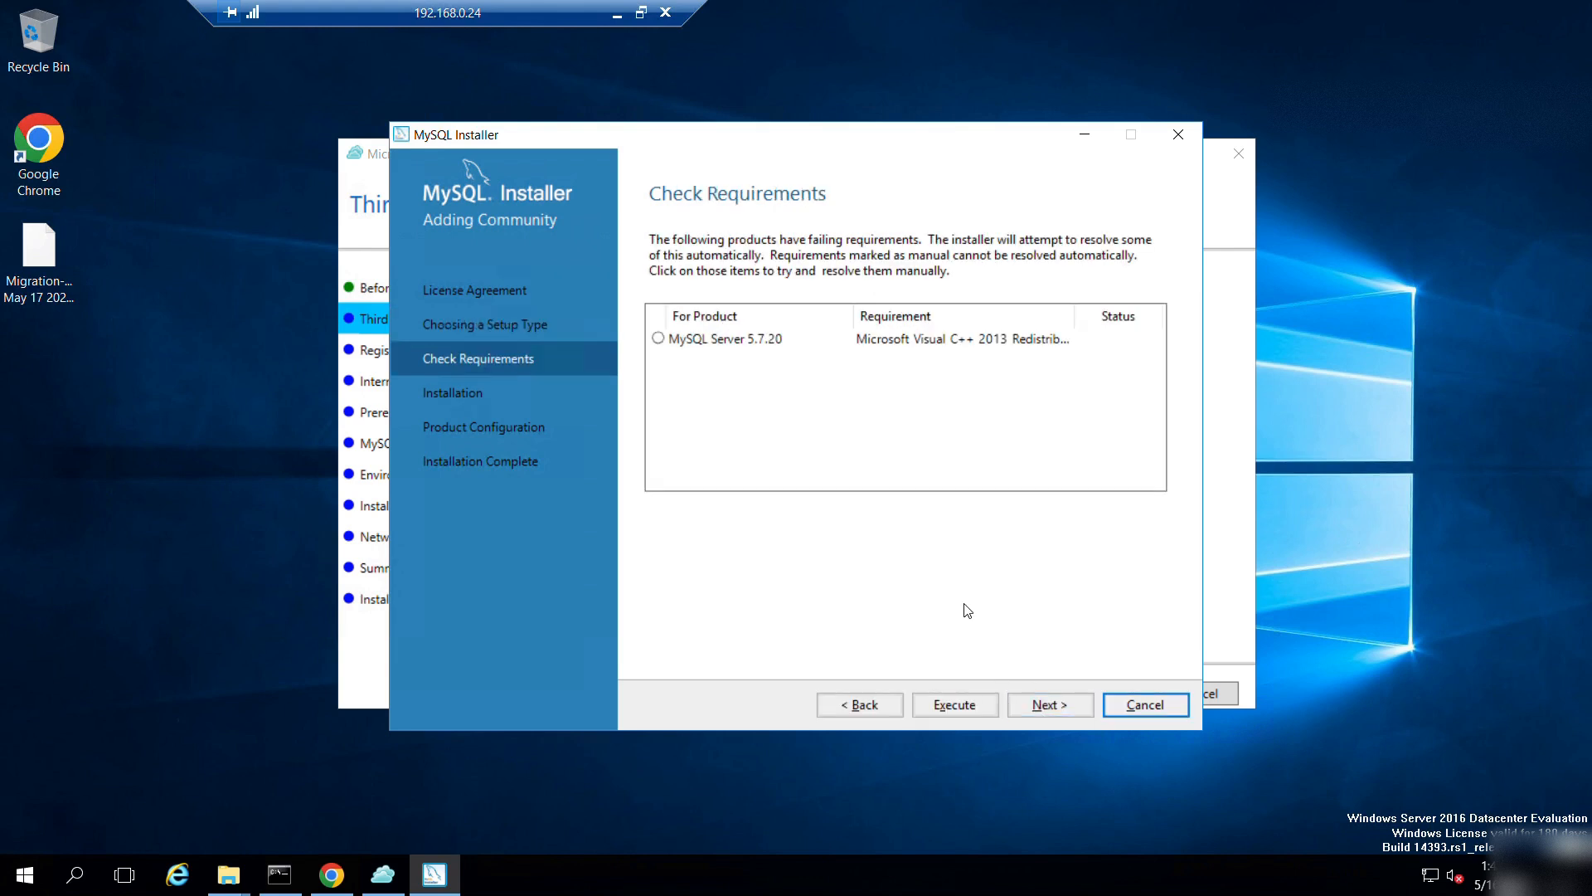
Execute the MySQL Server 5.7.20 installation and continue to Product Configuration once Complete.
left_click(1067, 709)
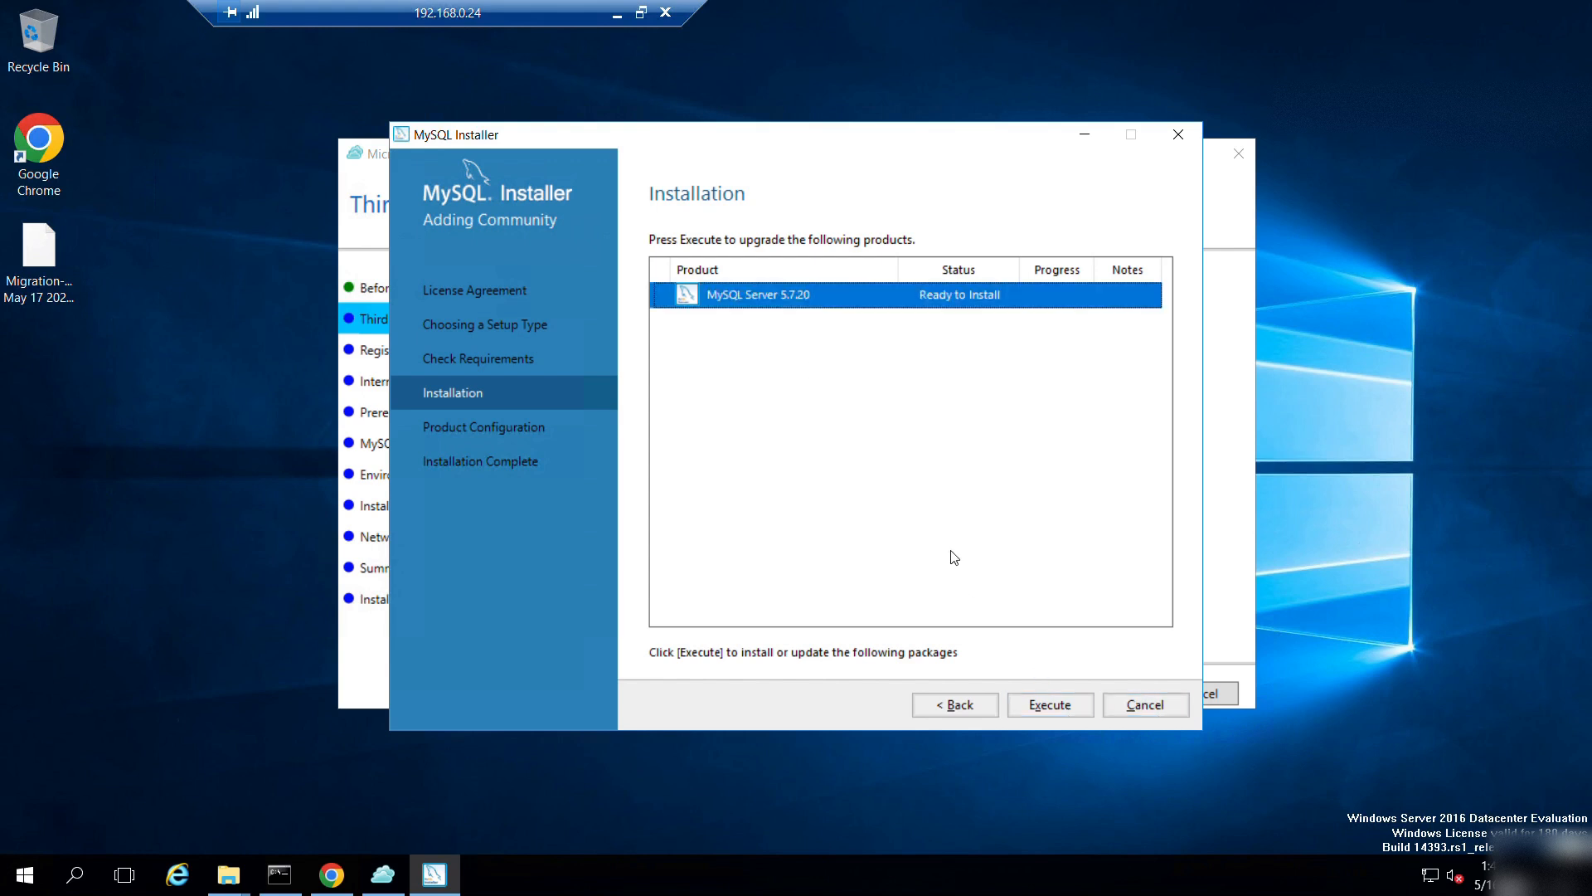
left_click(1060, 703)
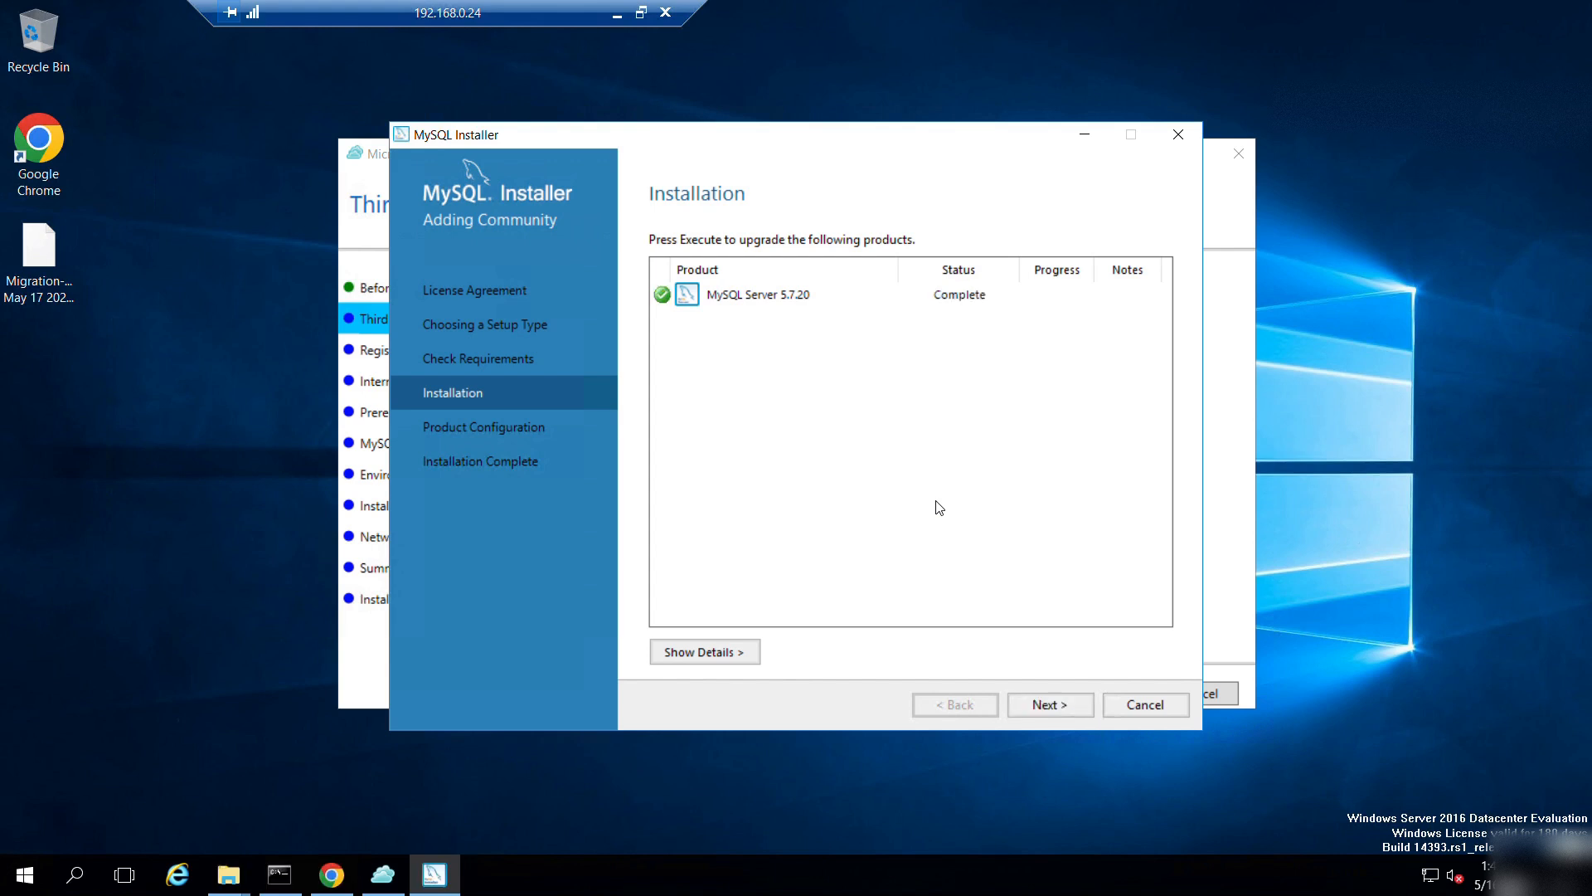
left_click(1045, 704)
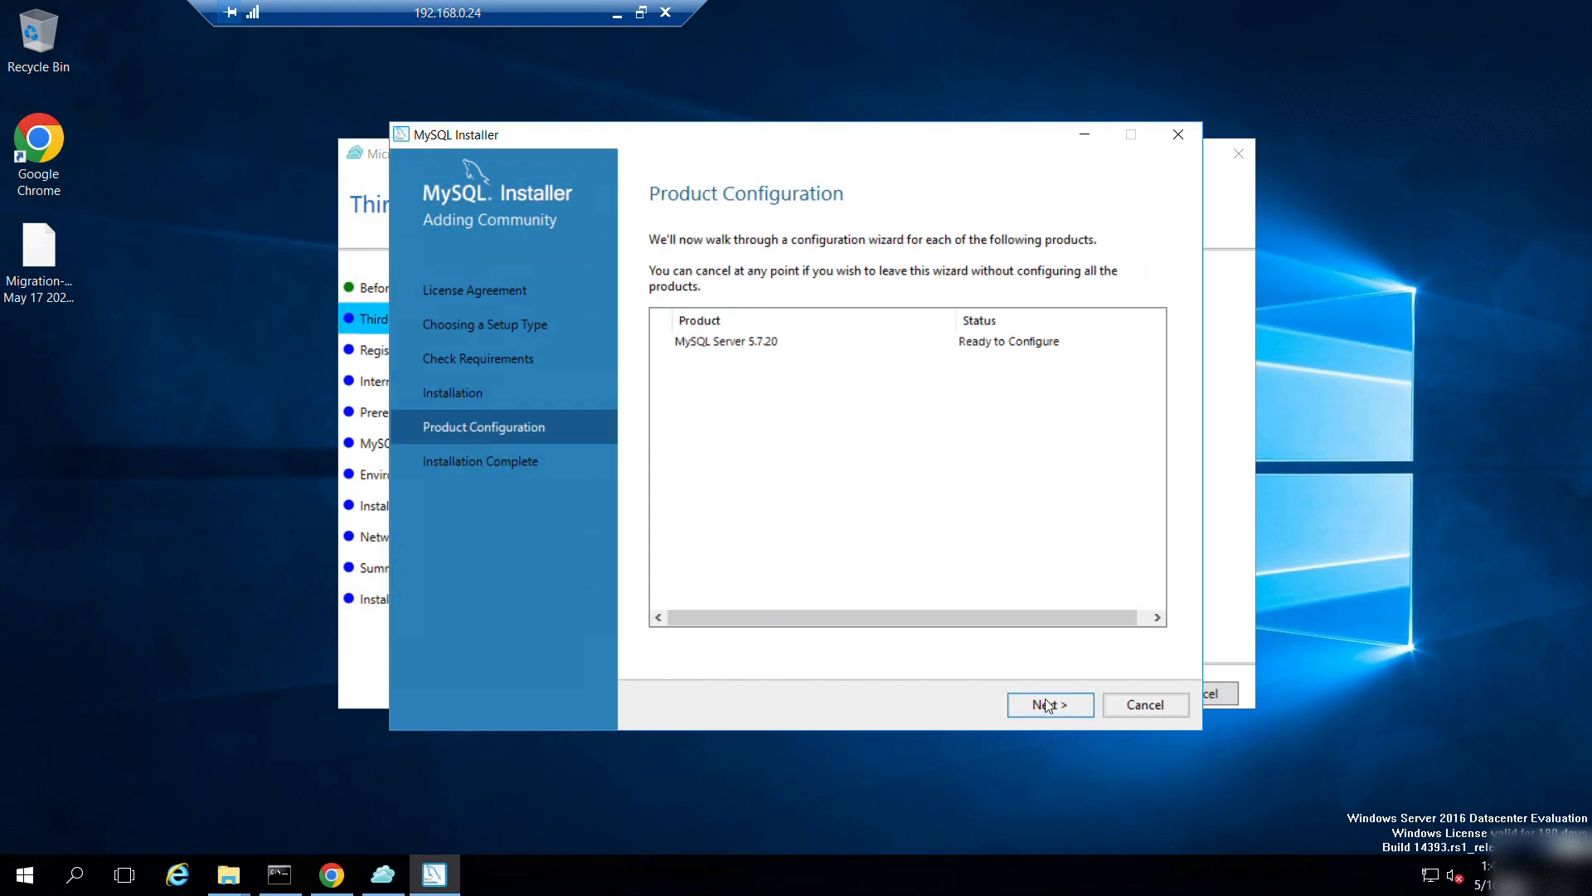
Keep standalone and networking defaults, and enter the MySQL root password twice.
left_click(1047, 705)
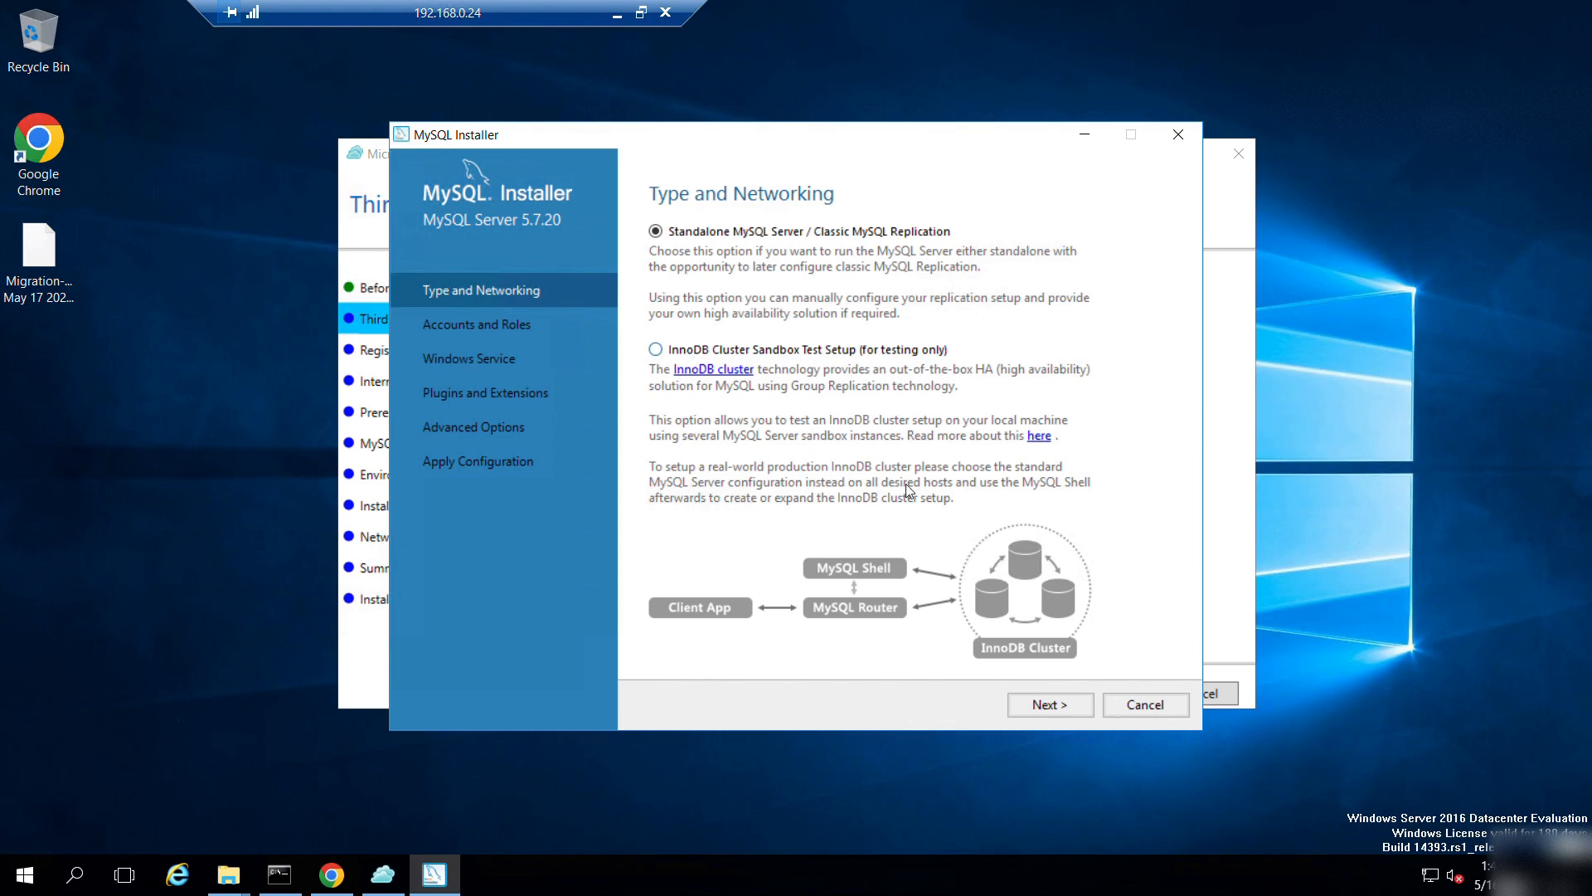
left_click(1039, 709)
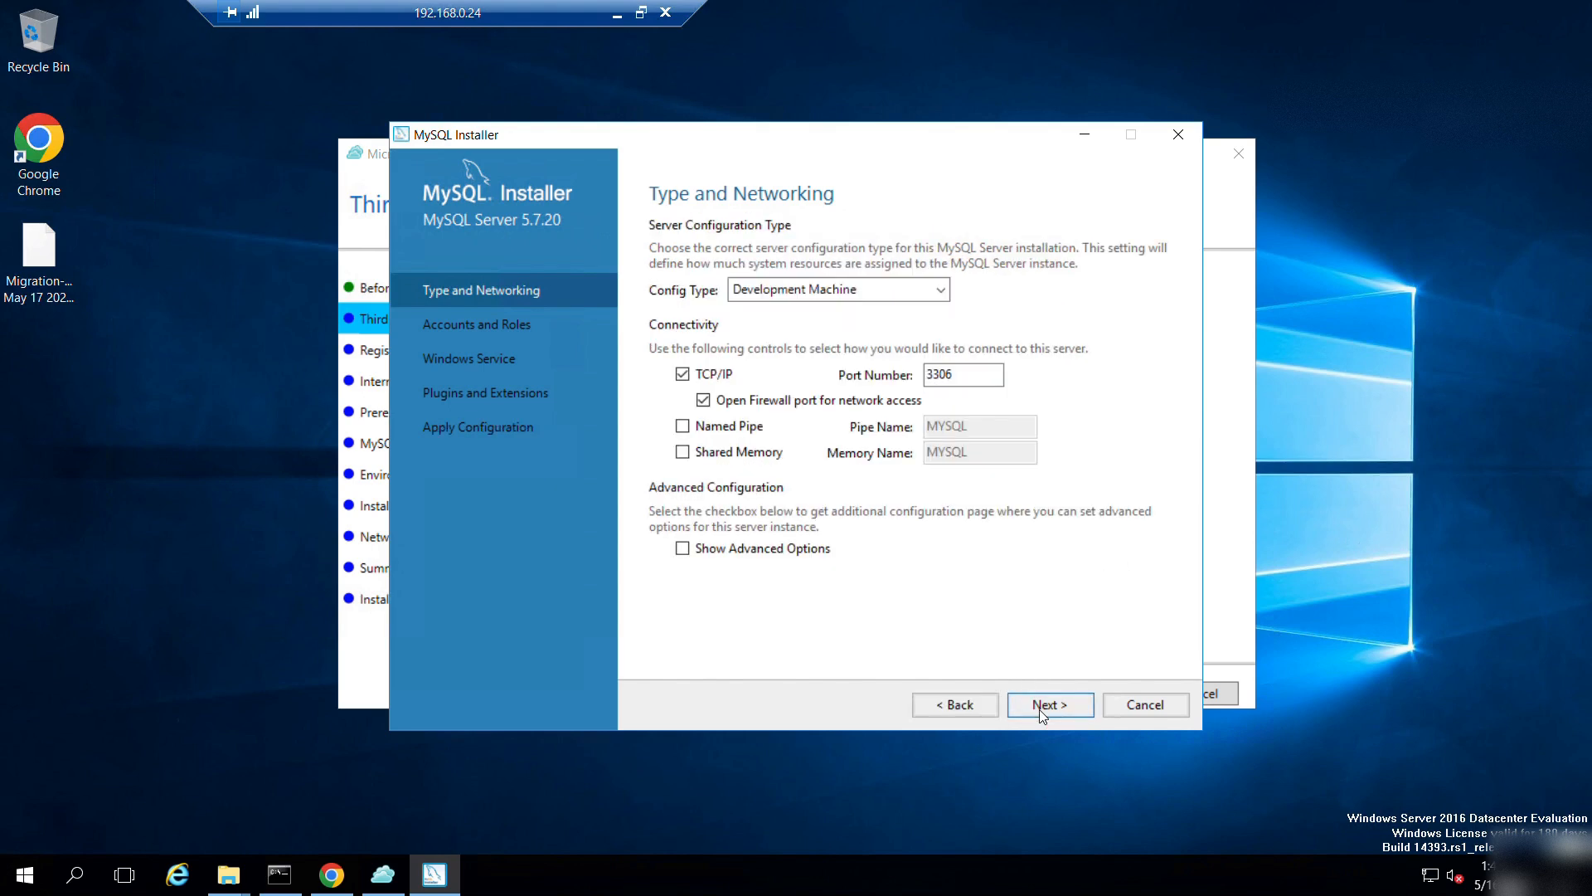
left_click(1038, 709)
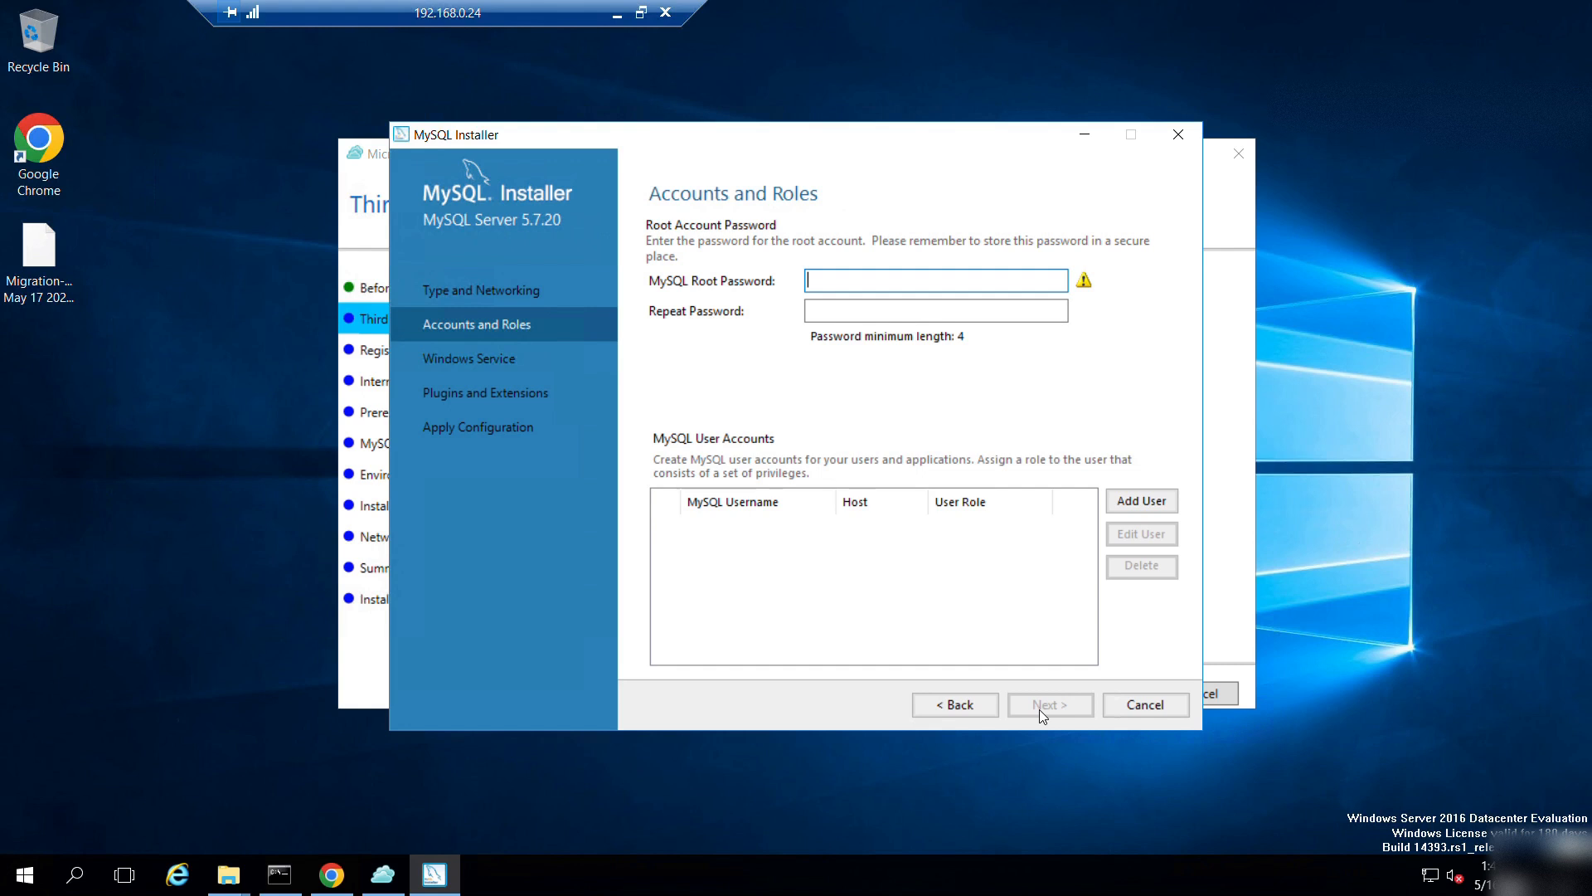
type("********")
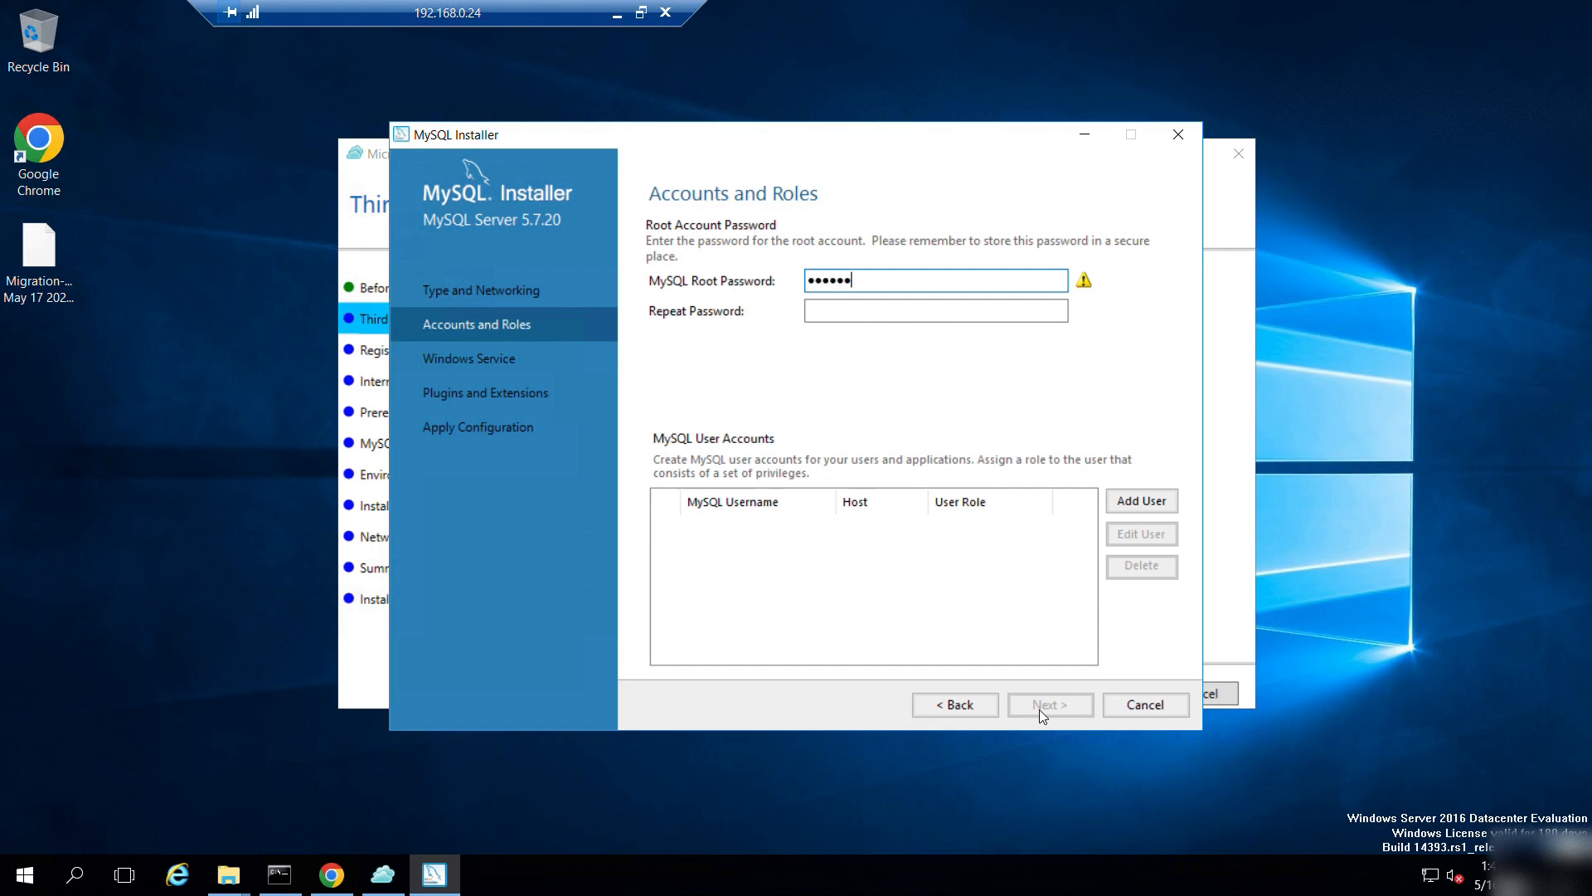
type("*")
key("Tab")
type("*******")
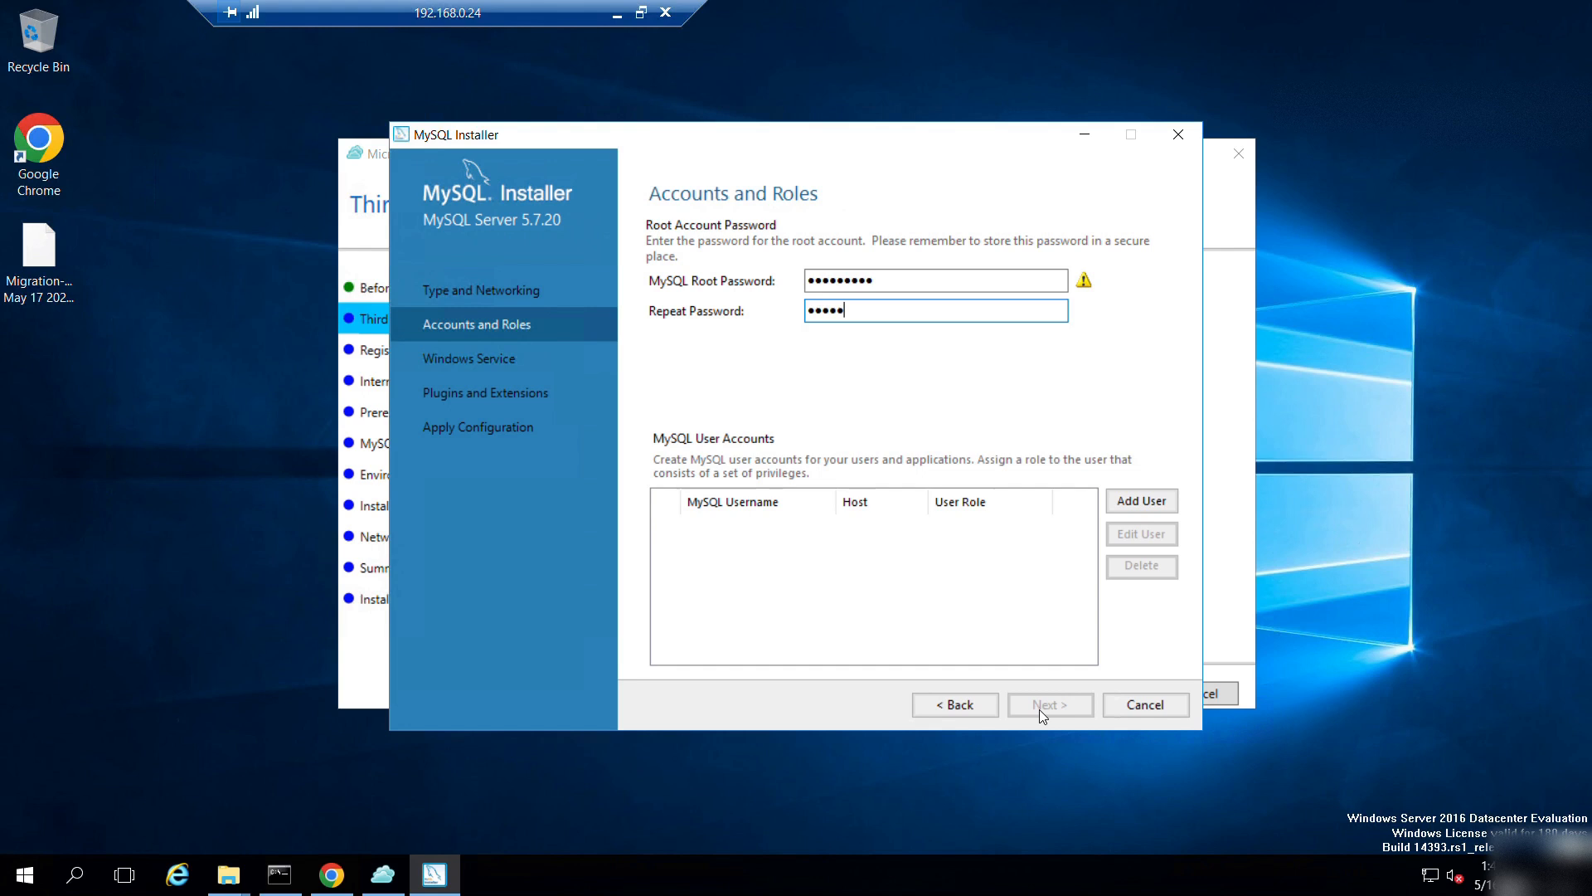
type("**")
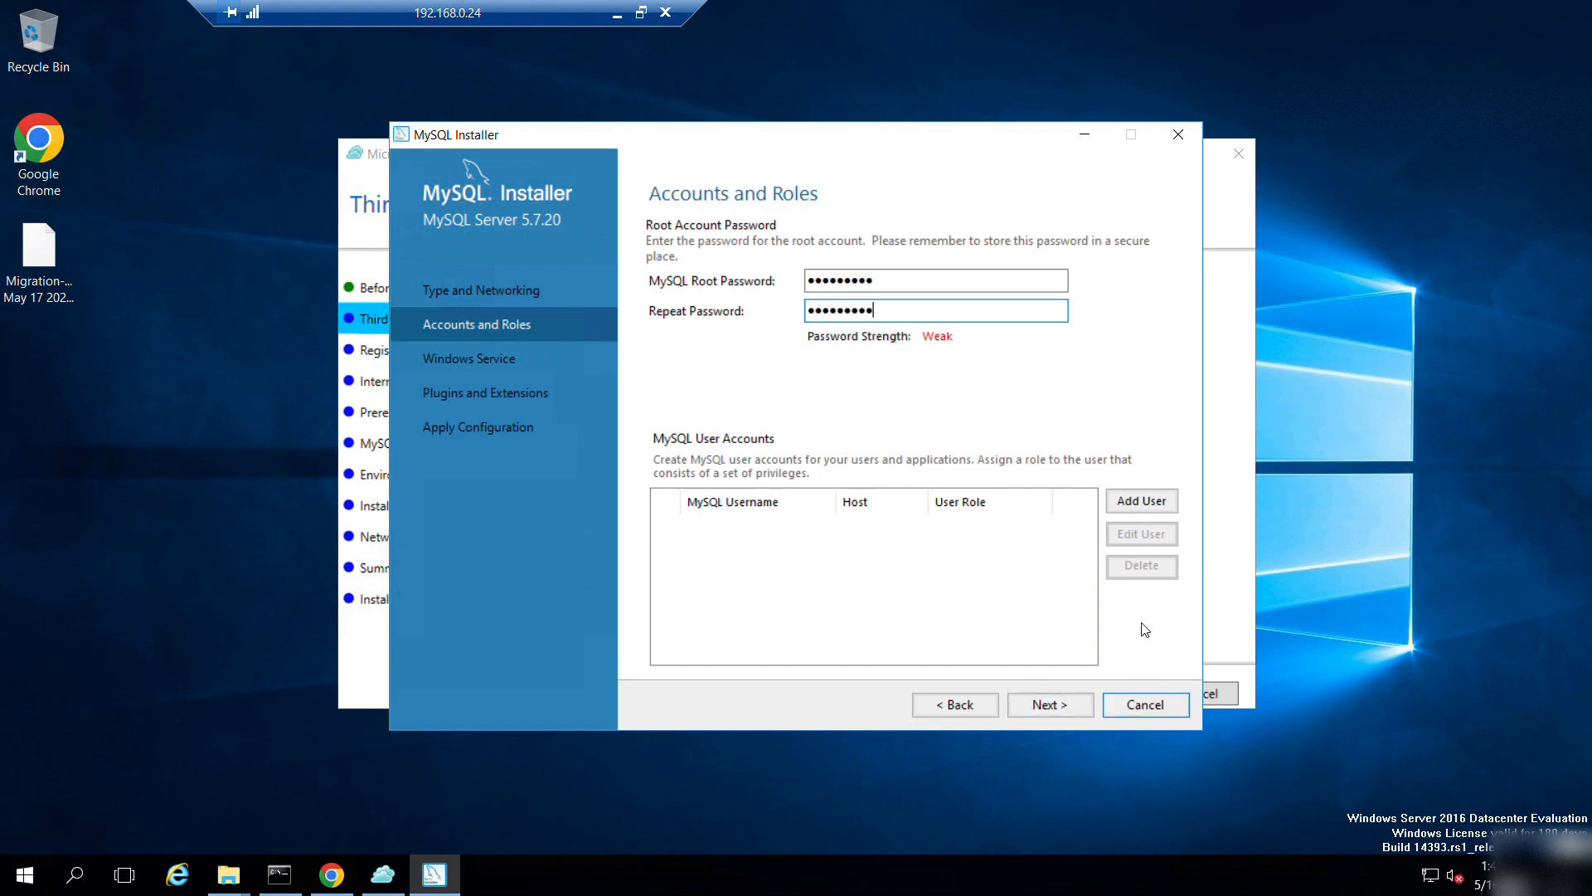
Add user 'admin' with the DB Admin role and its password, then proceed to Windows Service.
left_click(1145, 503)
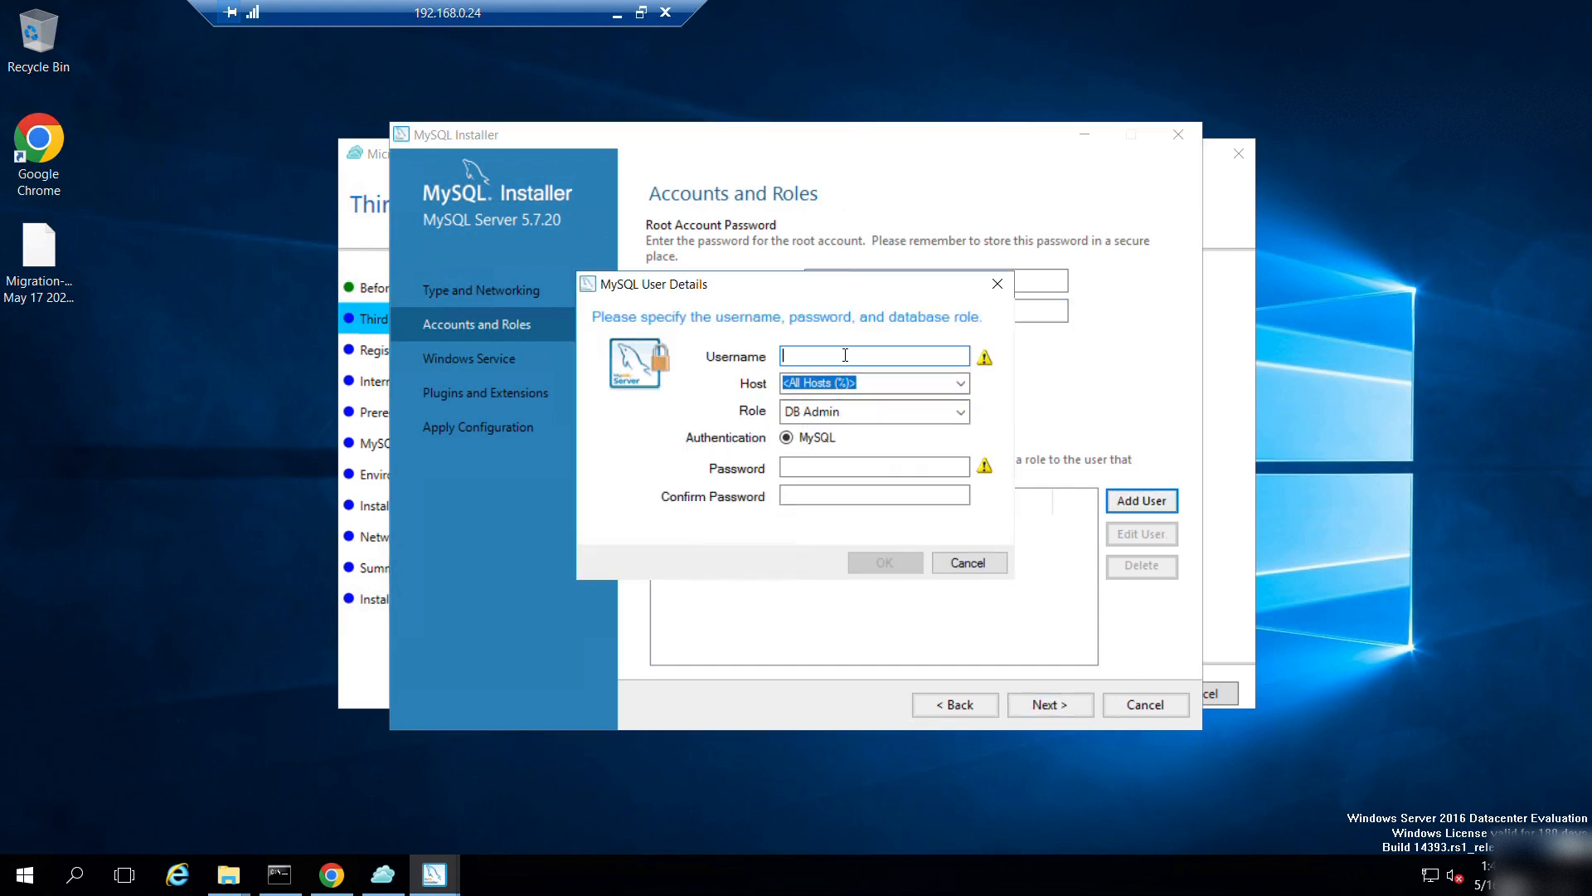
type("admin")
left_click(806, 463)
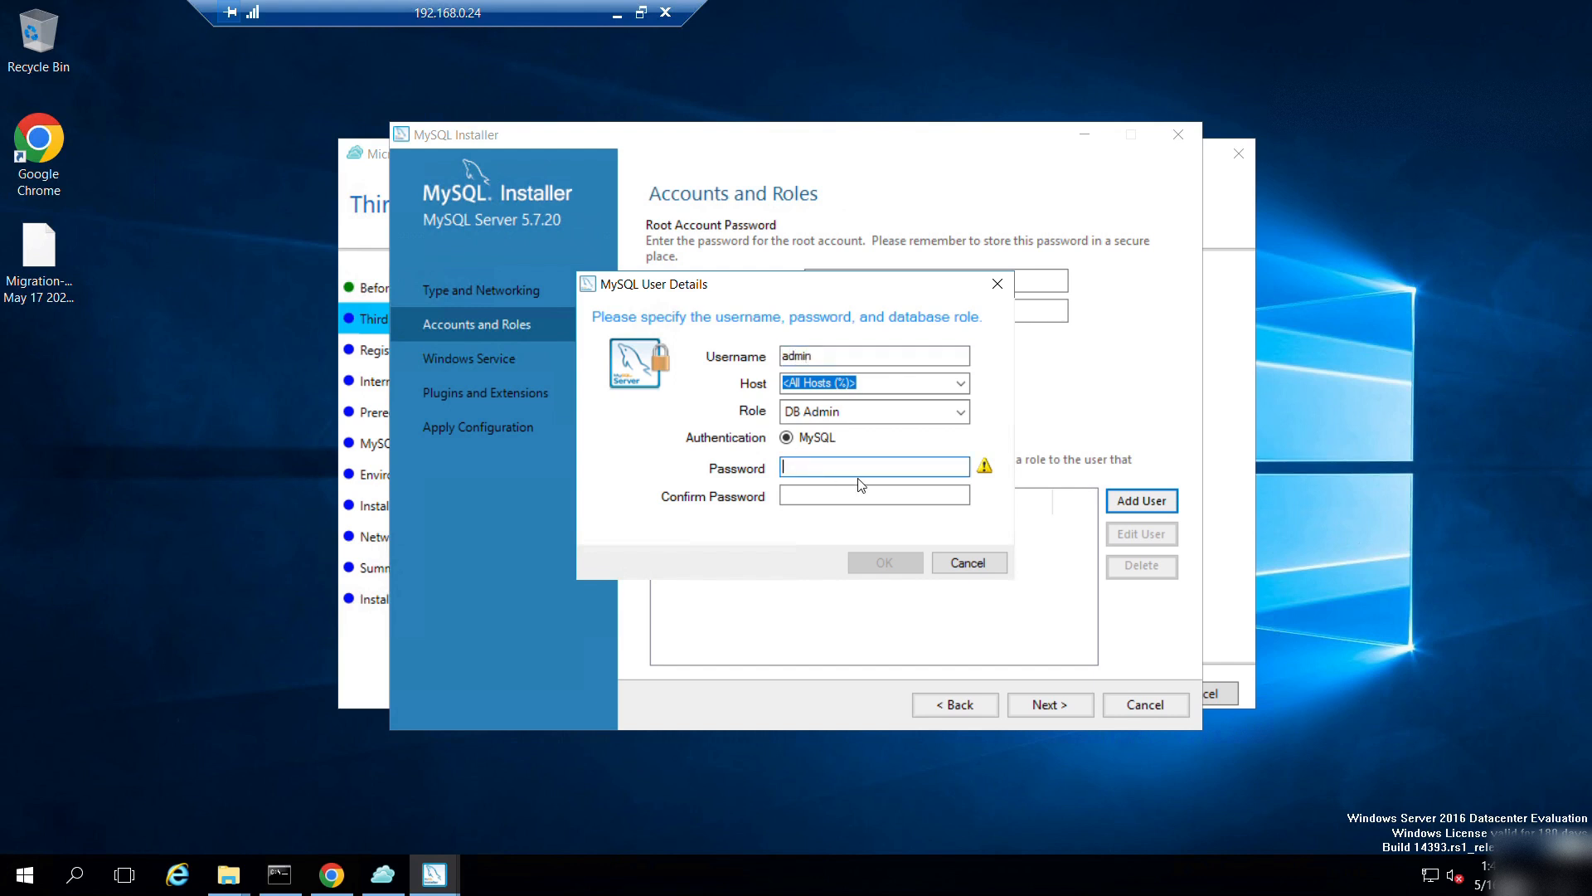
key("Tab")
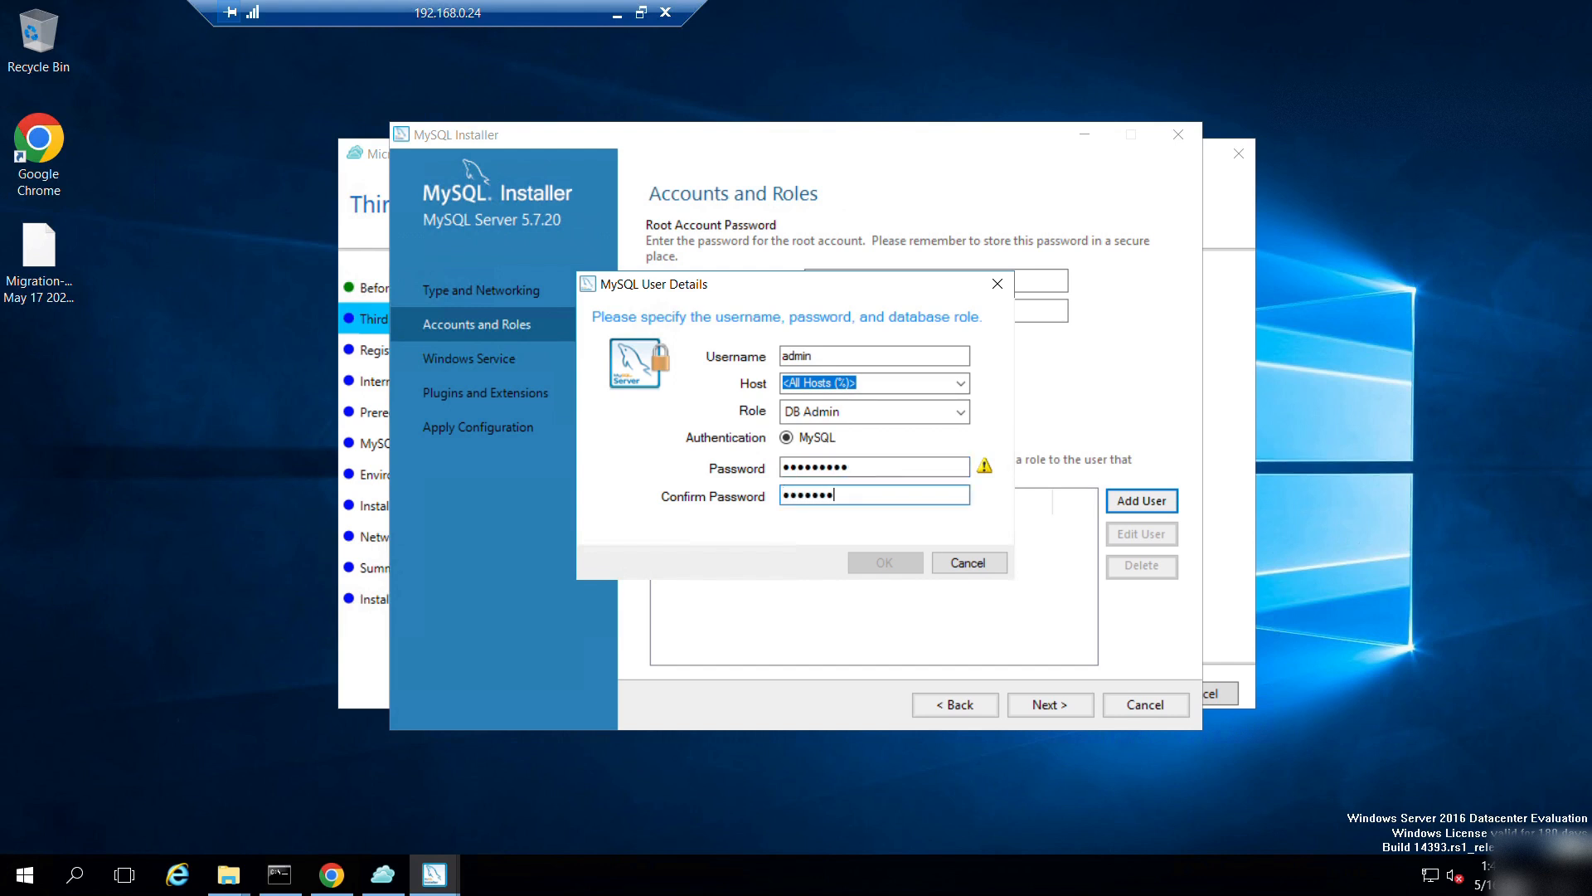
left_click(896, 562)
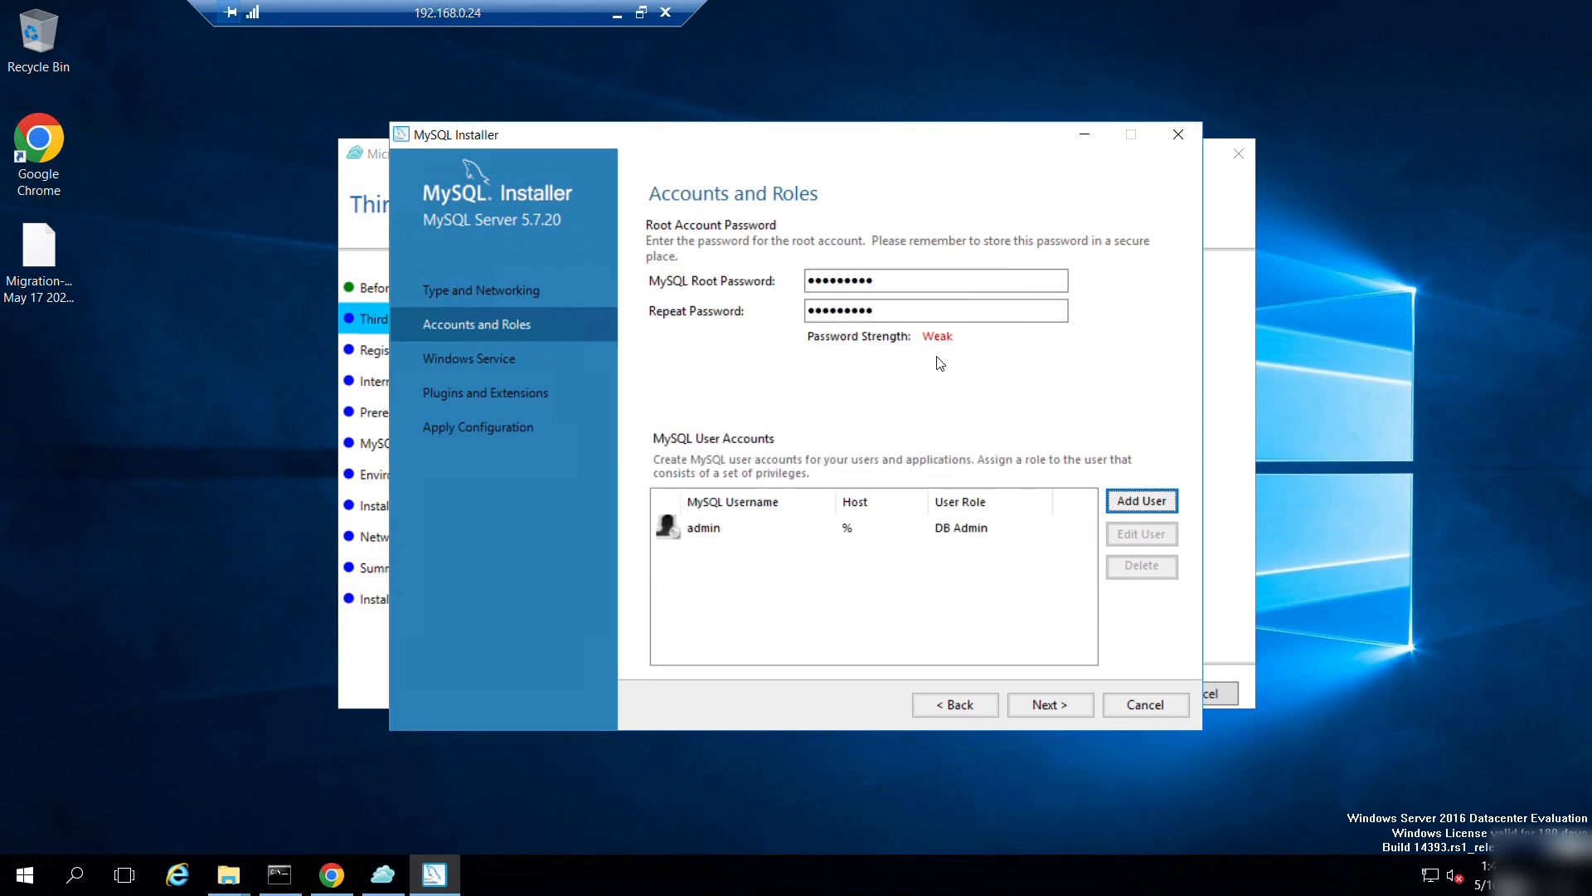
left_click(1037, 709)
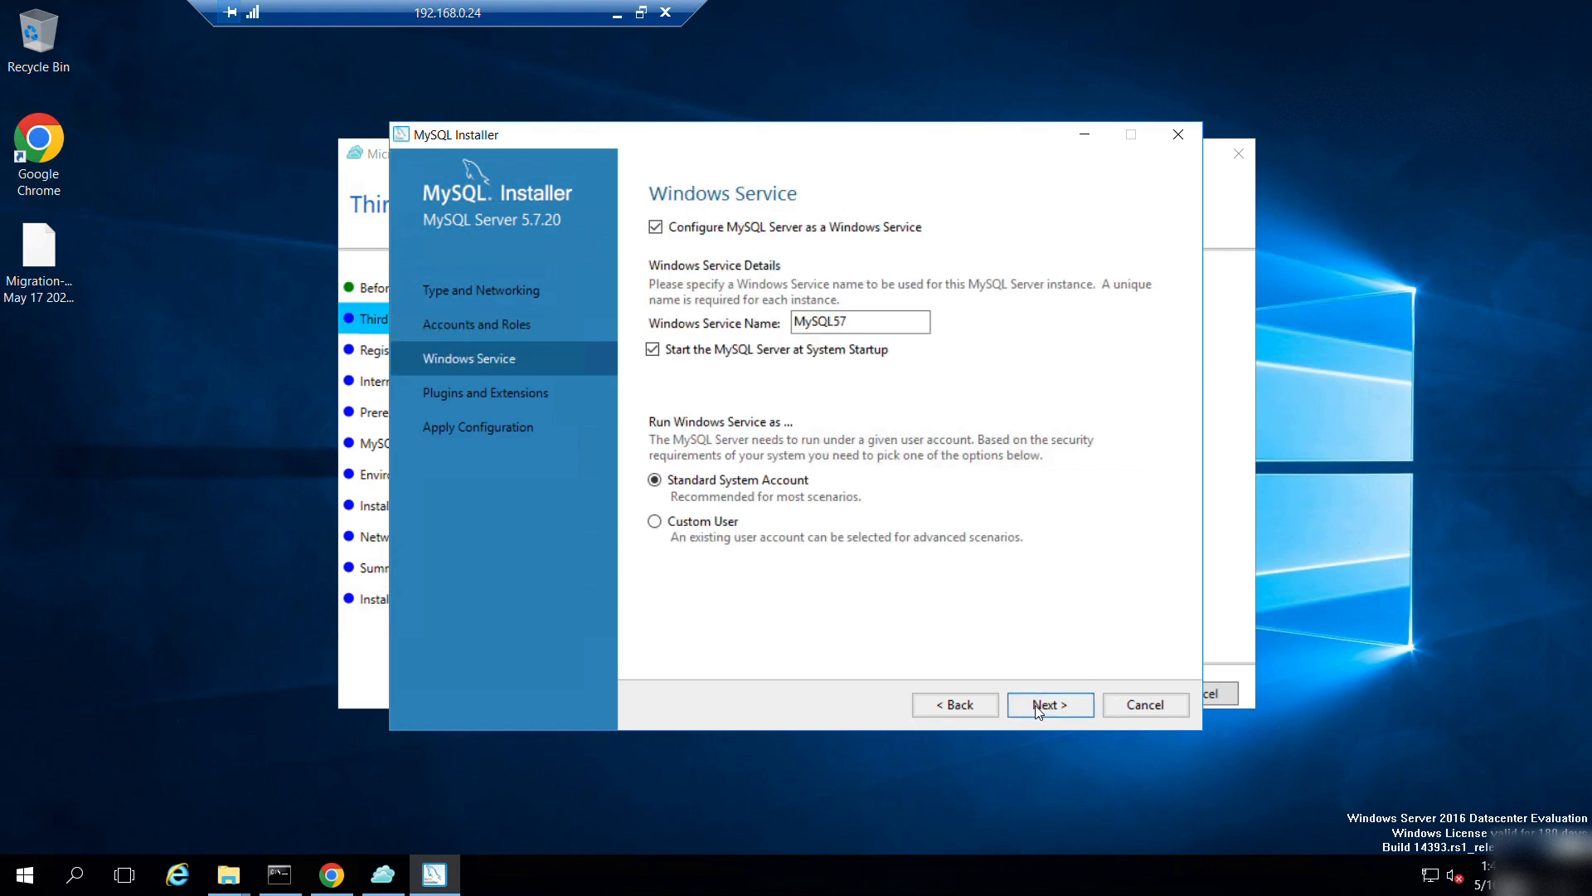
Accept the MySQL57 service and plugin defaults, execute the configuration, and finish the installer.
left_click(1037, 709)
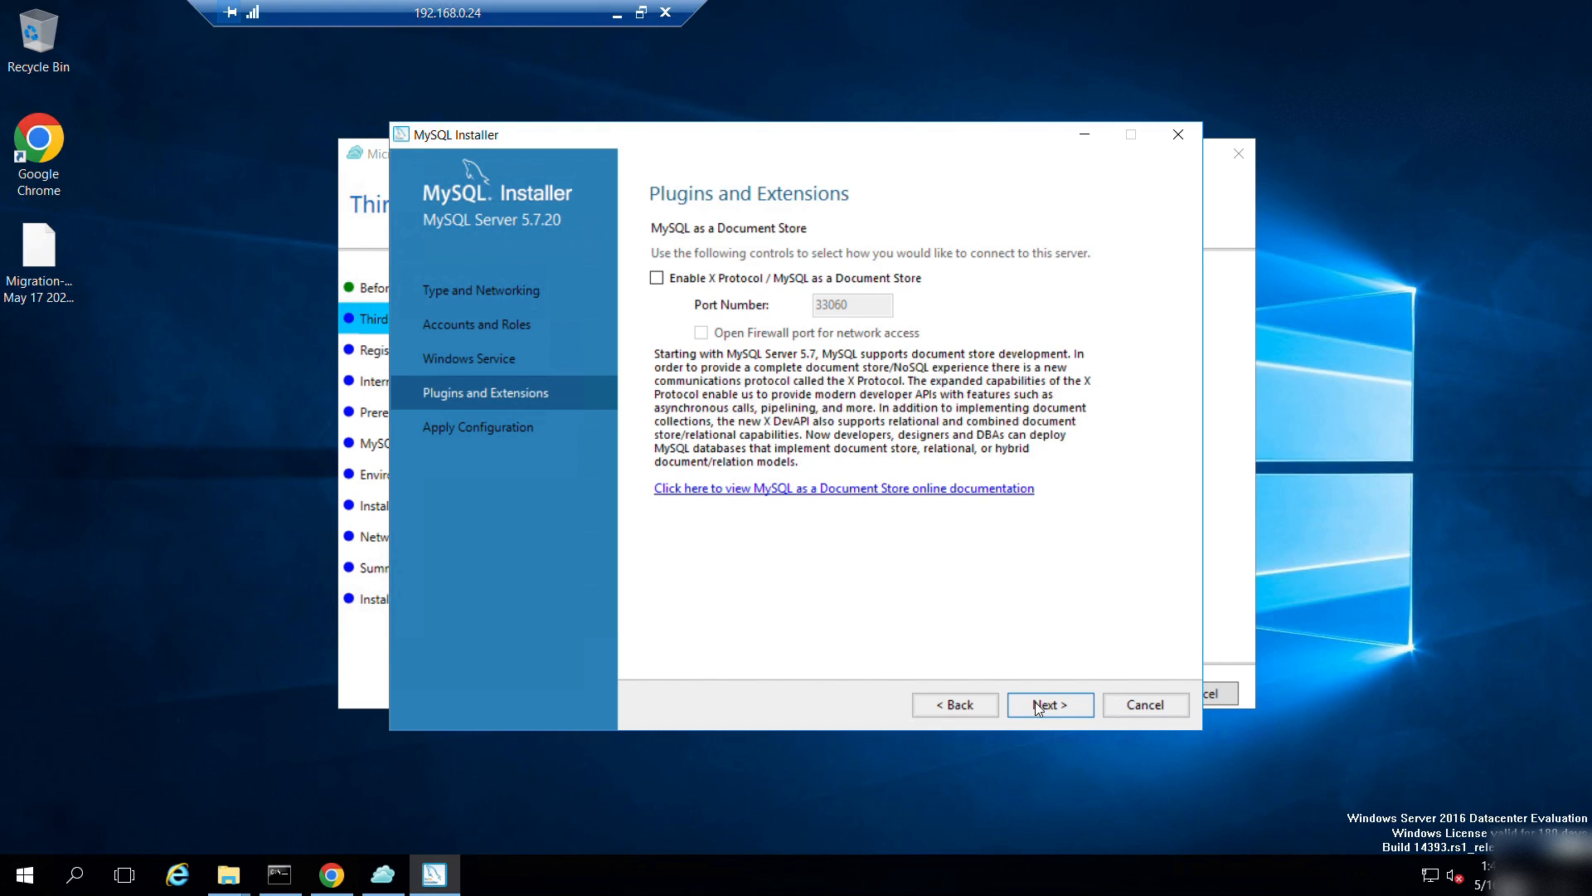
left_click(1037, 707)
left_click(1035, 704)
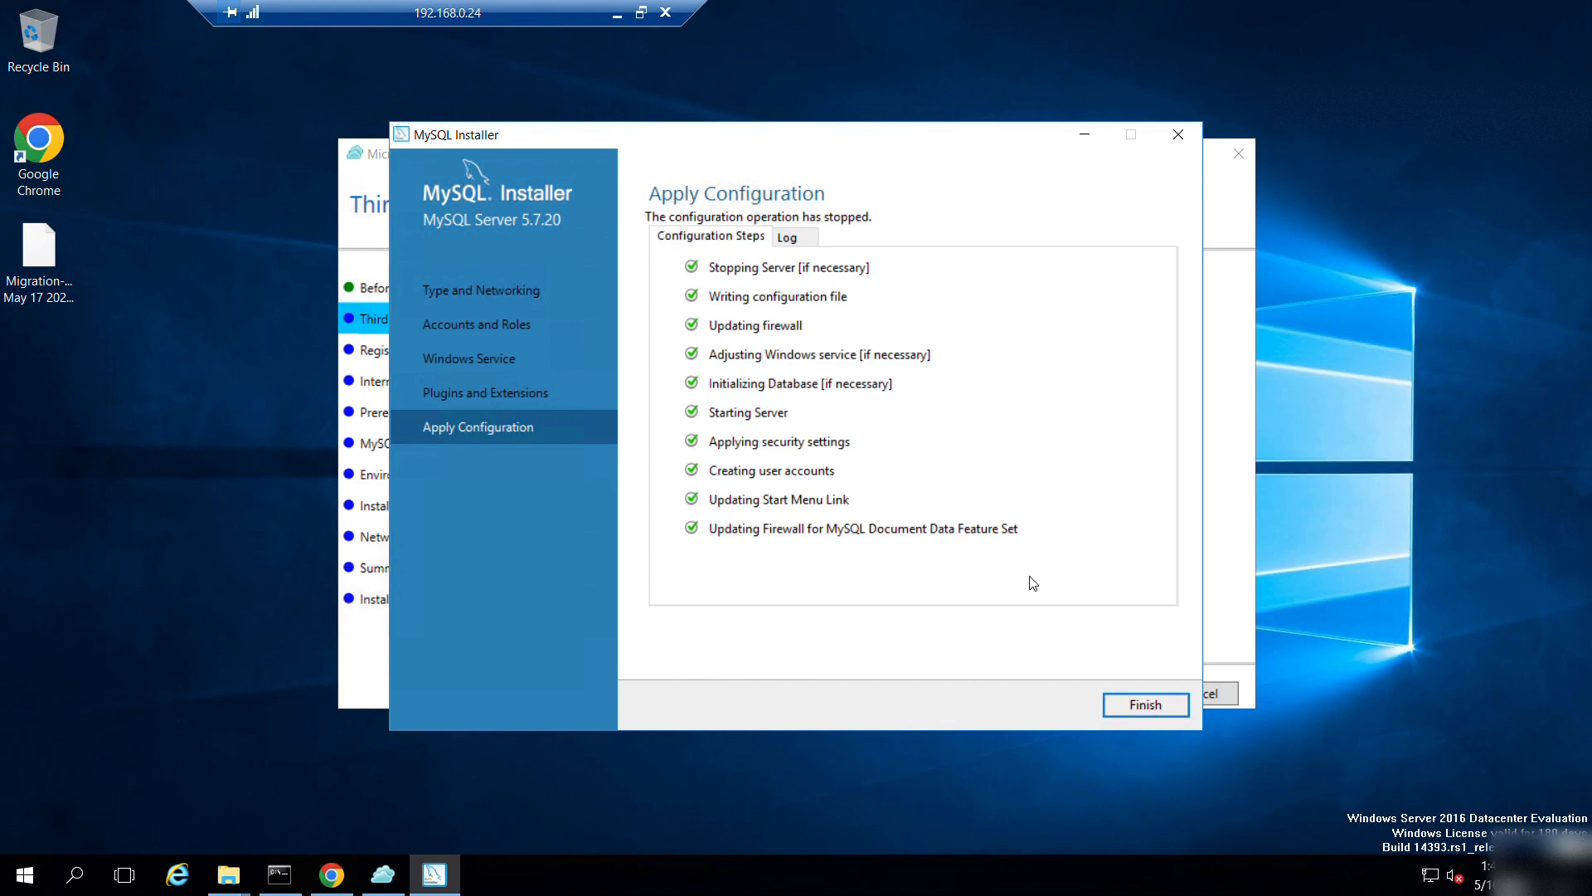
left_click(1114, 706)
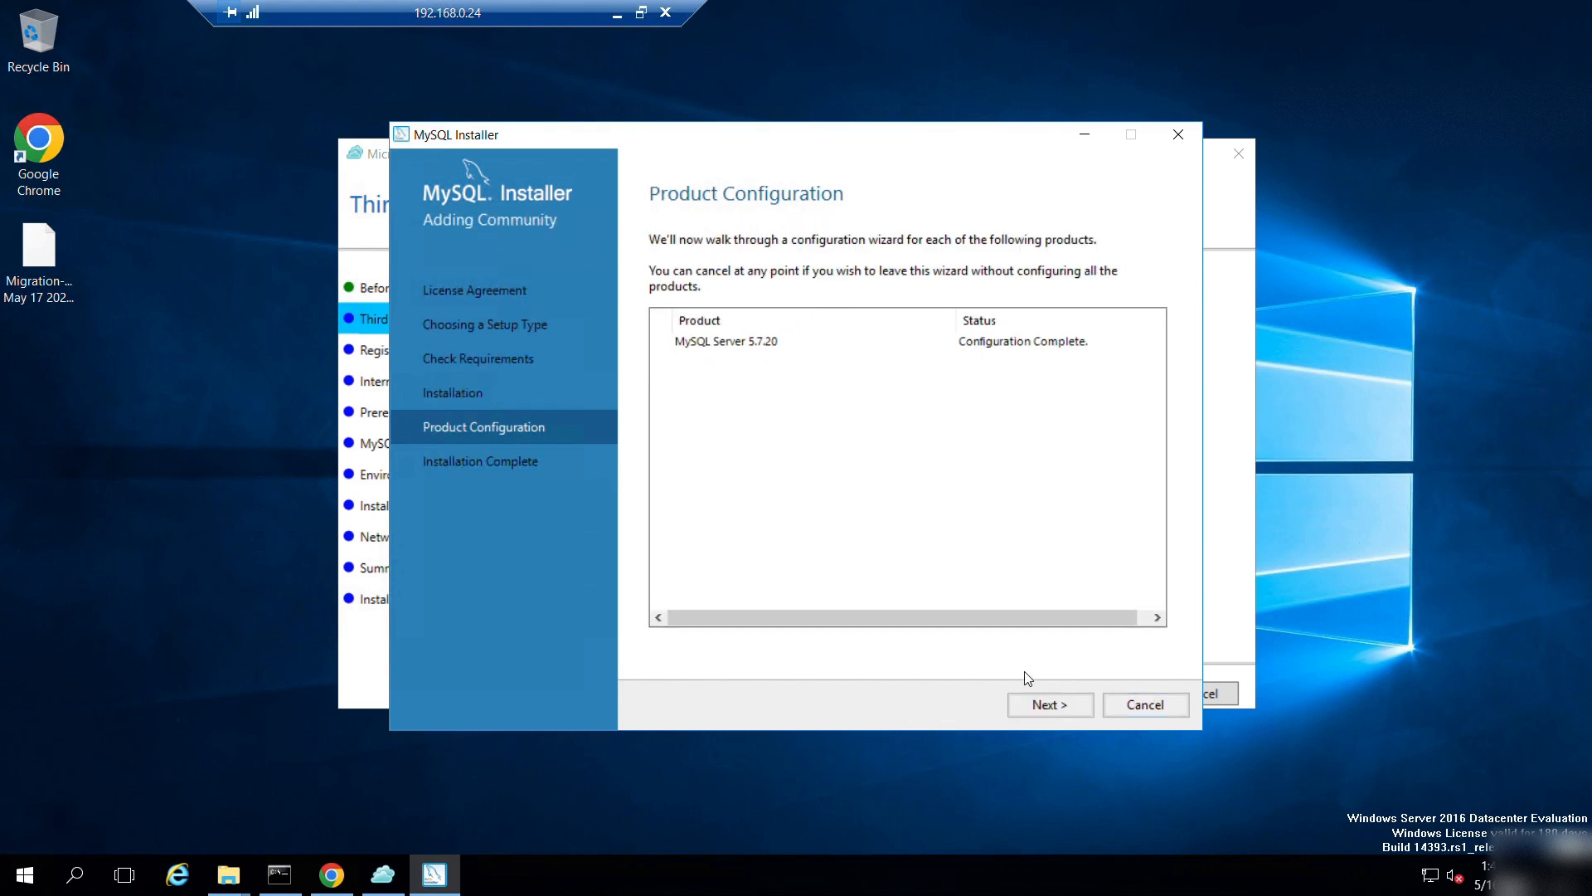
left_click(1076, 712)
Close the MySQL Installer and confirm in services.msc that MySQL57 is Running with Automatic startup.
left_click(1145, 710)
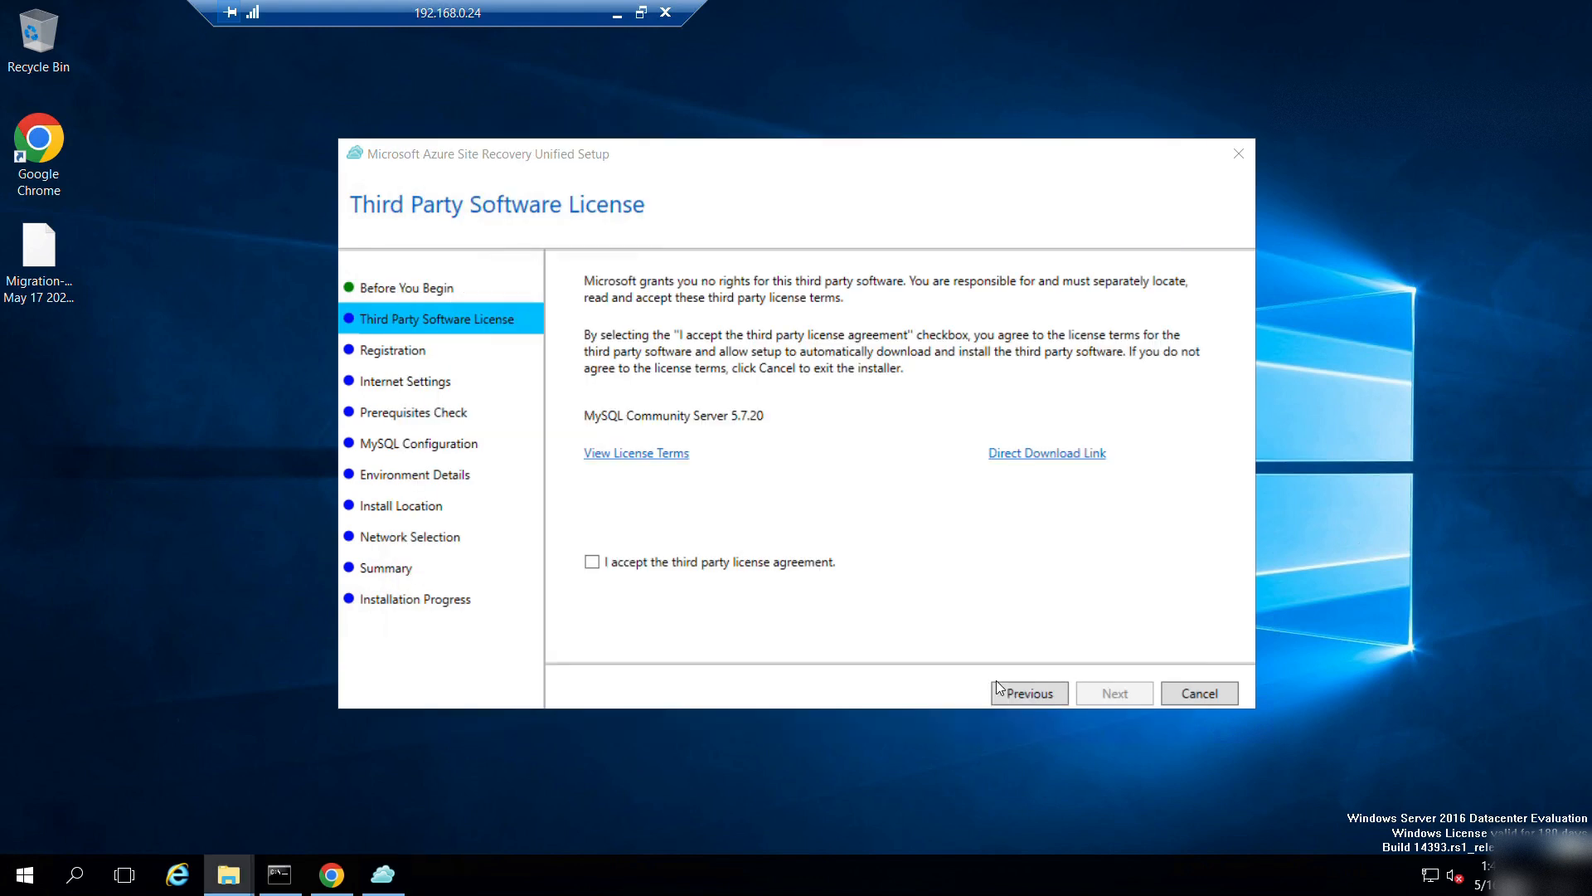
key("super+r")
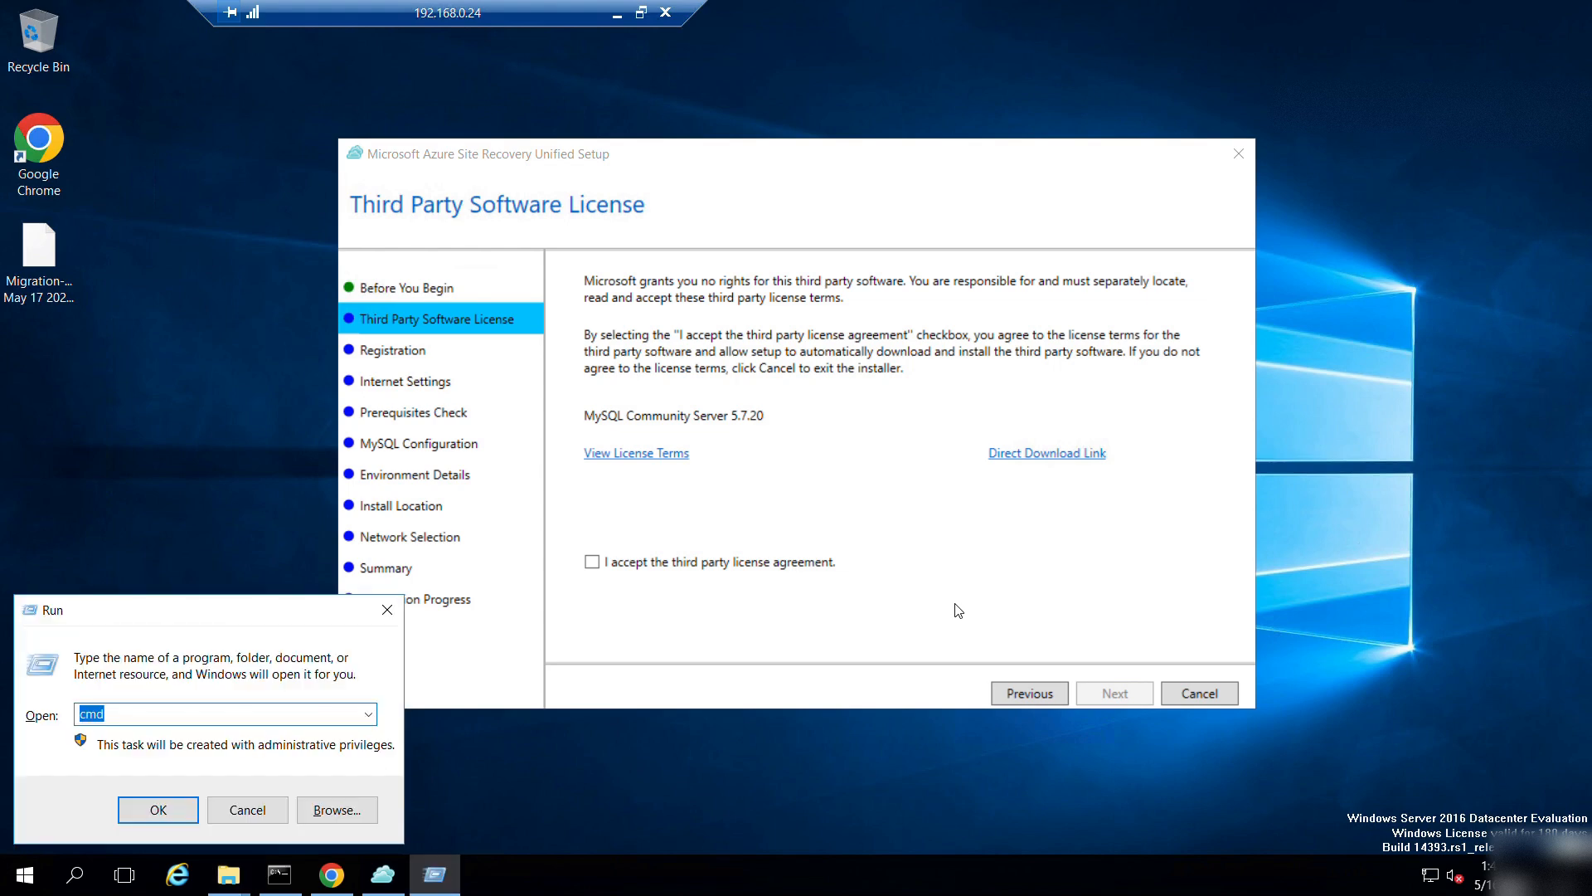
type("services.msc")
key("Return")
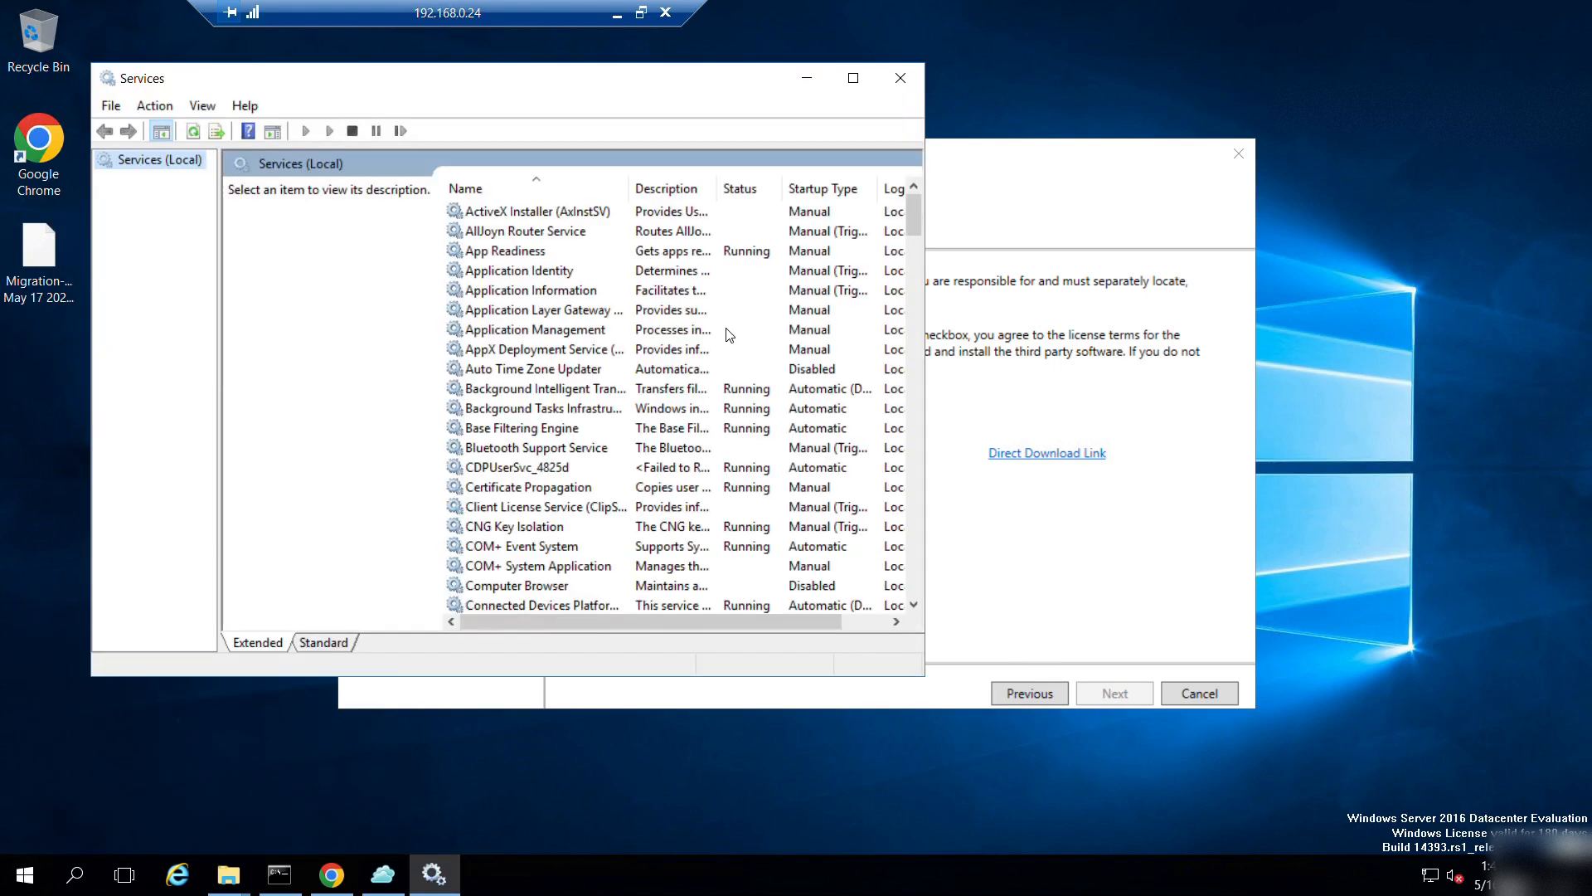
left_click(482, 294)
type("mysql")
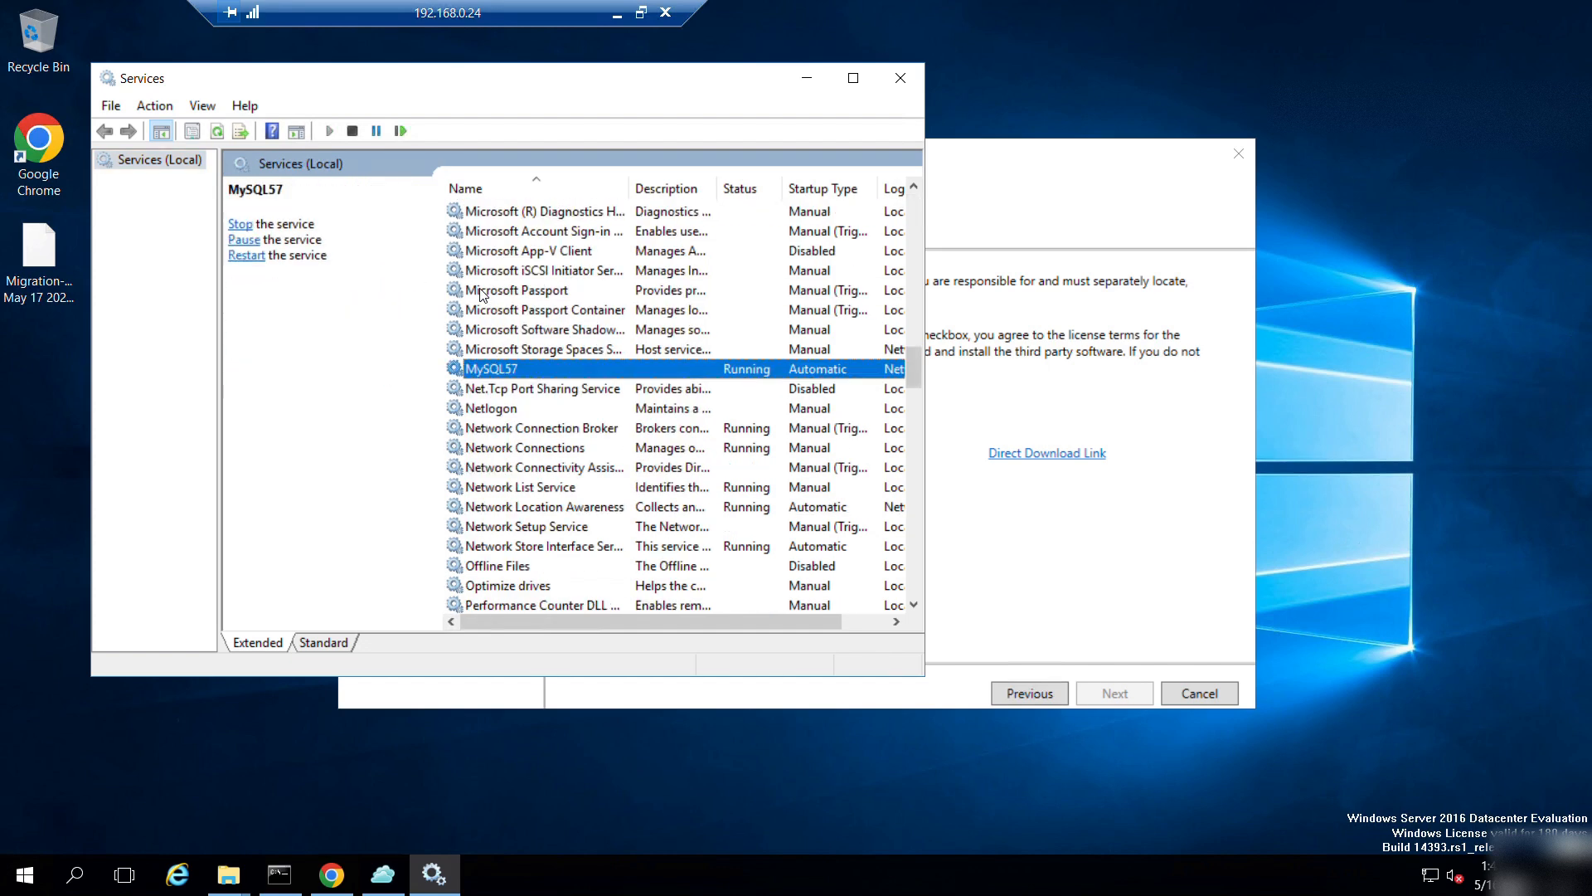
left_click(899, 78)
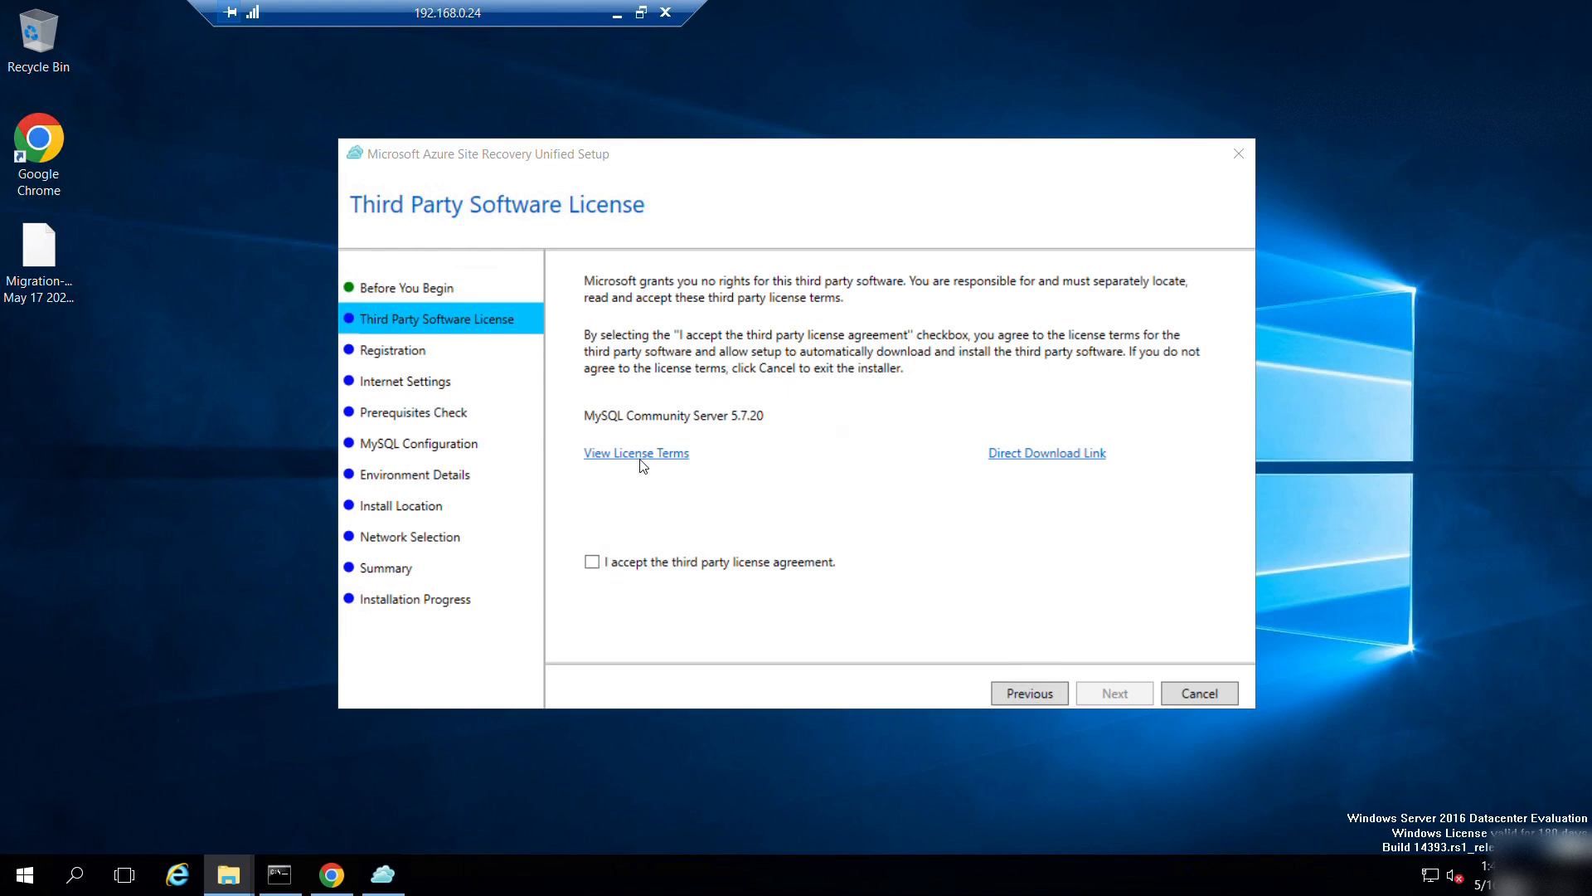
Accept the third-party license and load the Desktop vault credentials file as the registration key.
left_click(594, 561)
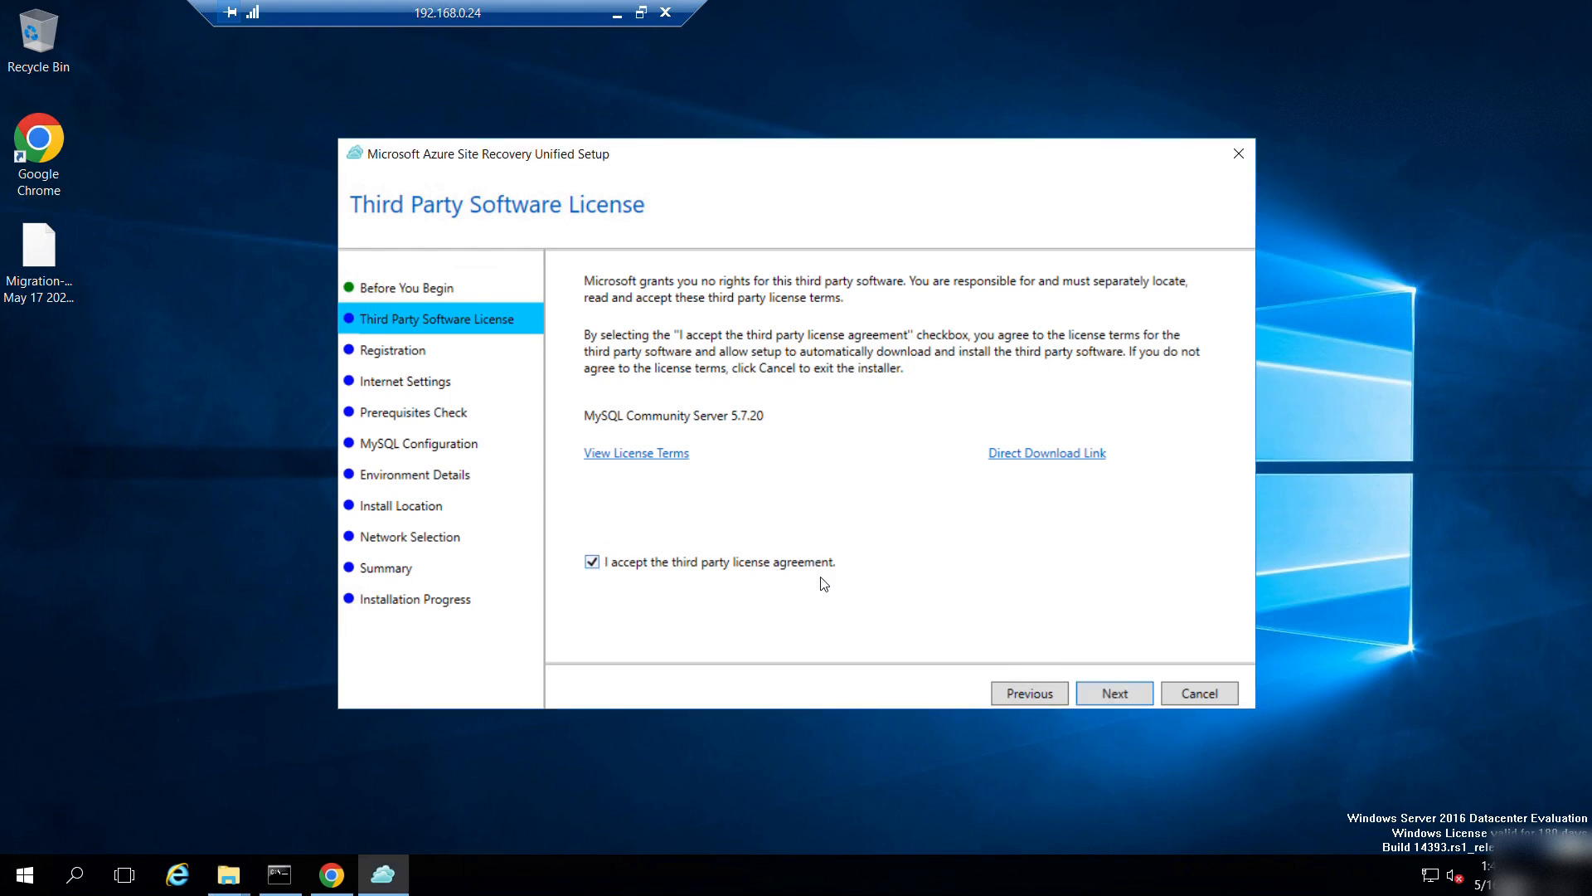
left_click(1109, 697)
left_click(1037, 322)
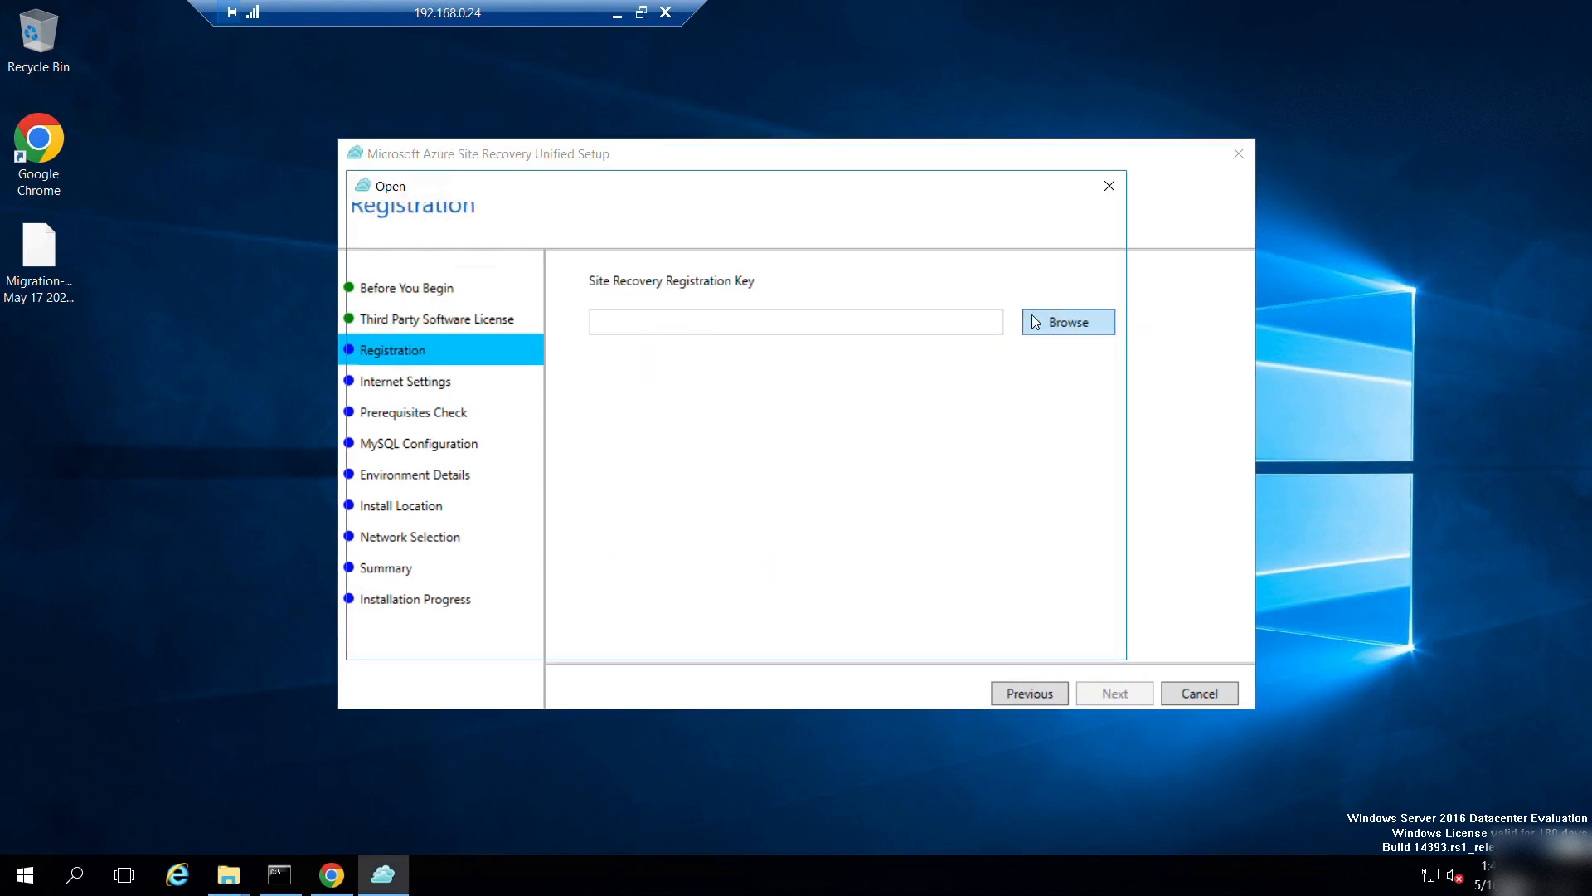
left_click(665, 315)
left_click(933, 639)
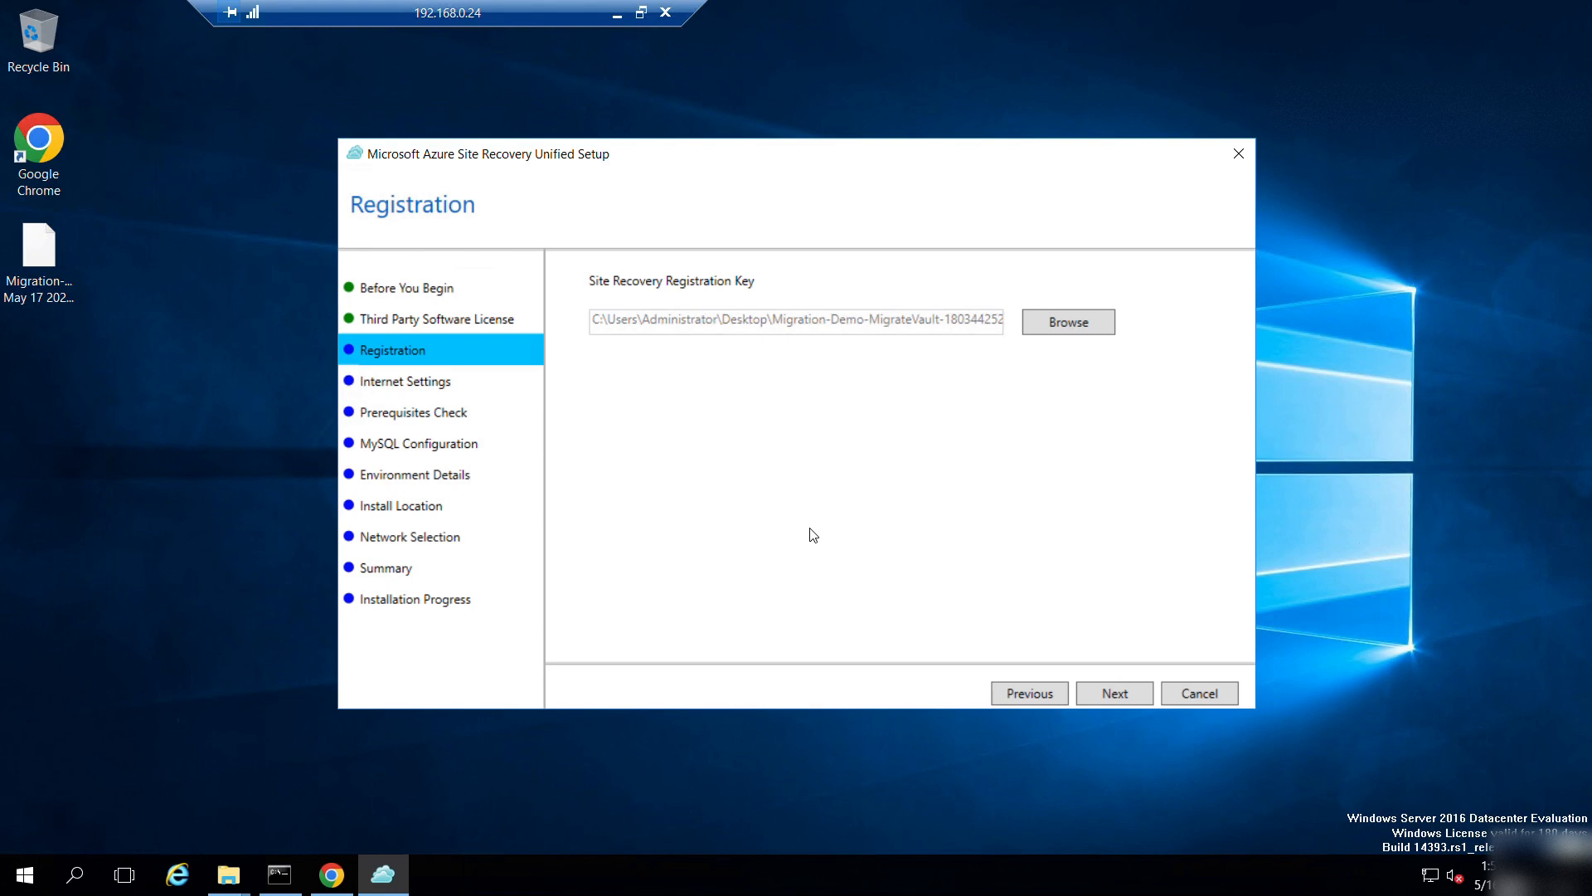
left_click(1111, 697)
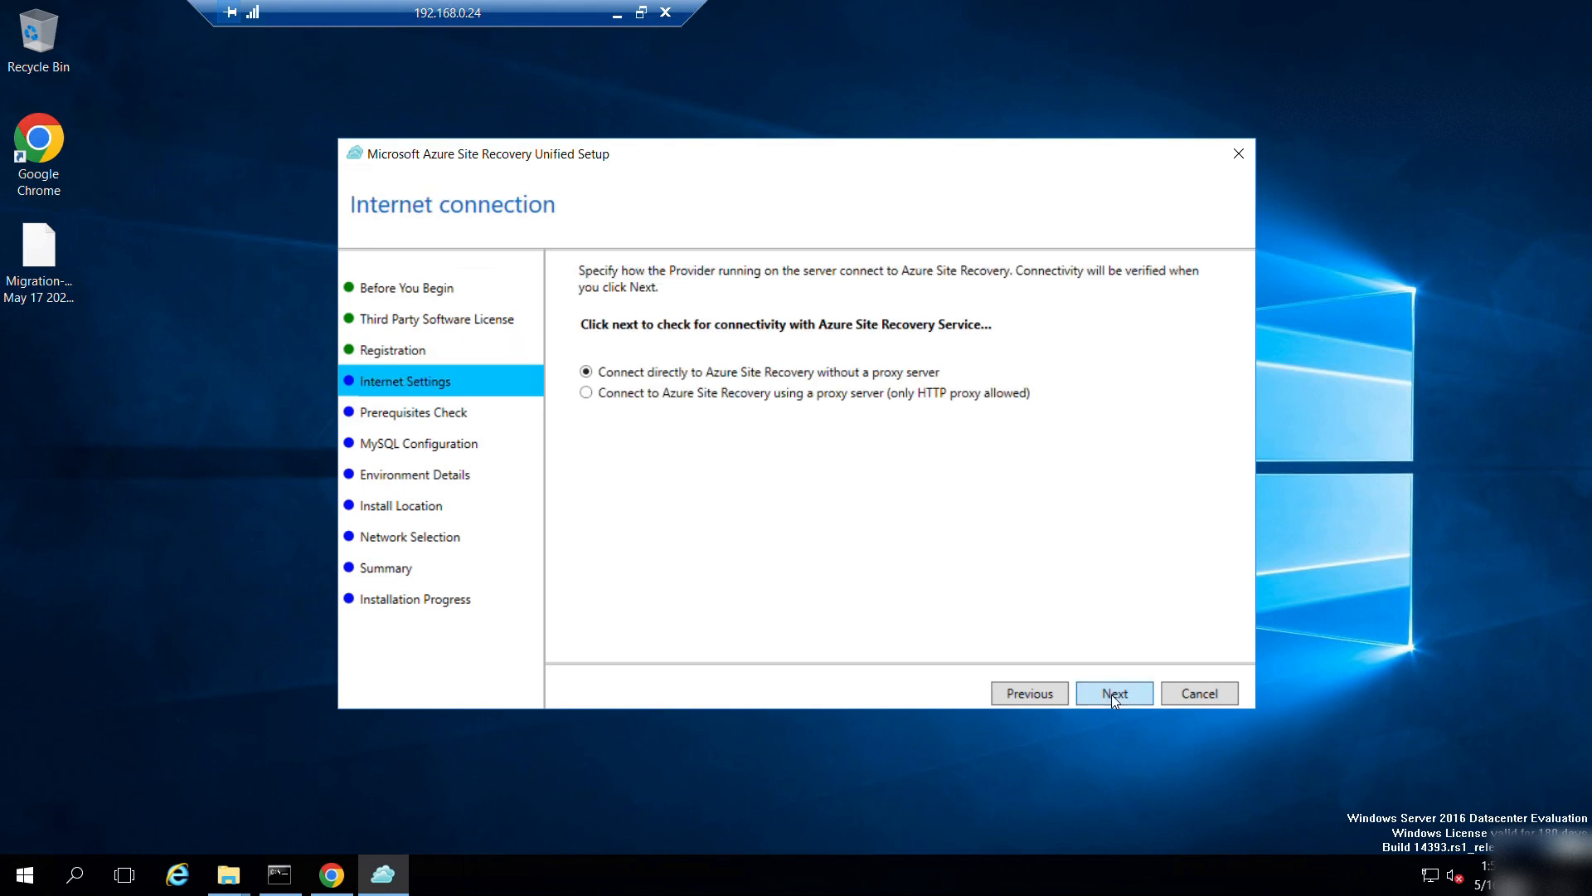
Connect directly without proxy, check the vc_redist installers in Downloads, and pass prerequisites (6 passed, 3 warnings).
left_click(1088, 695)
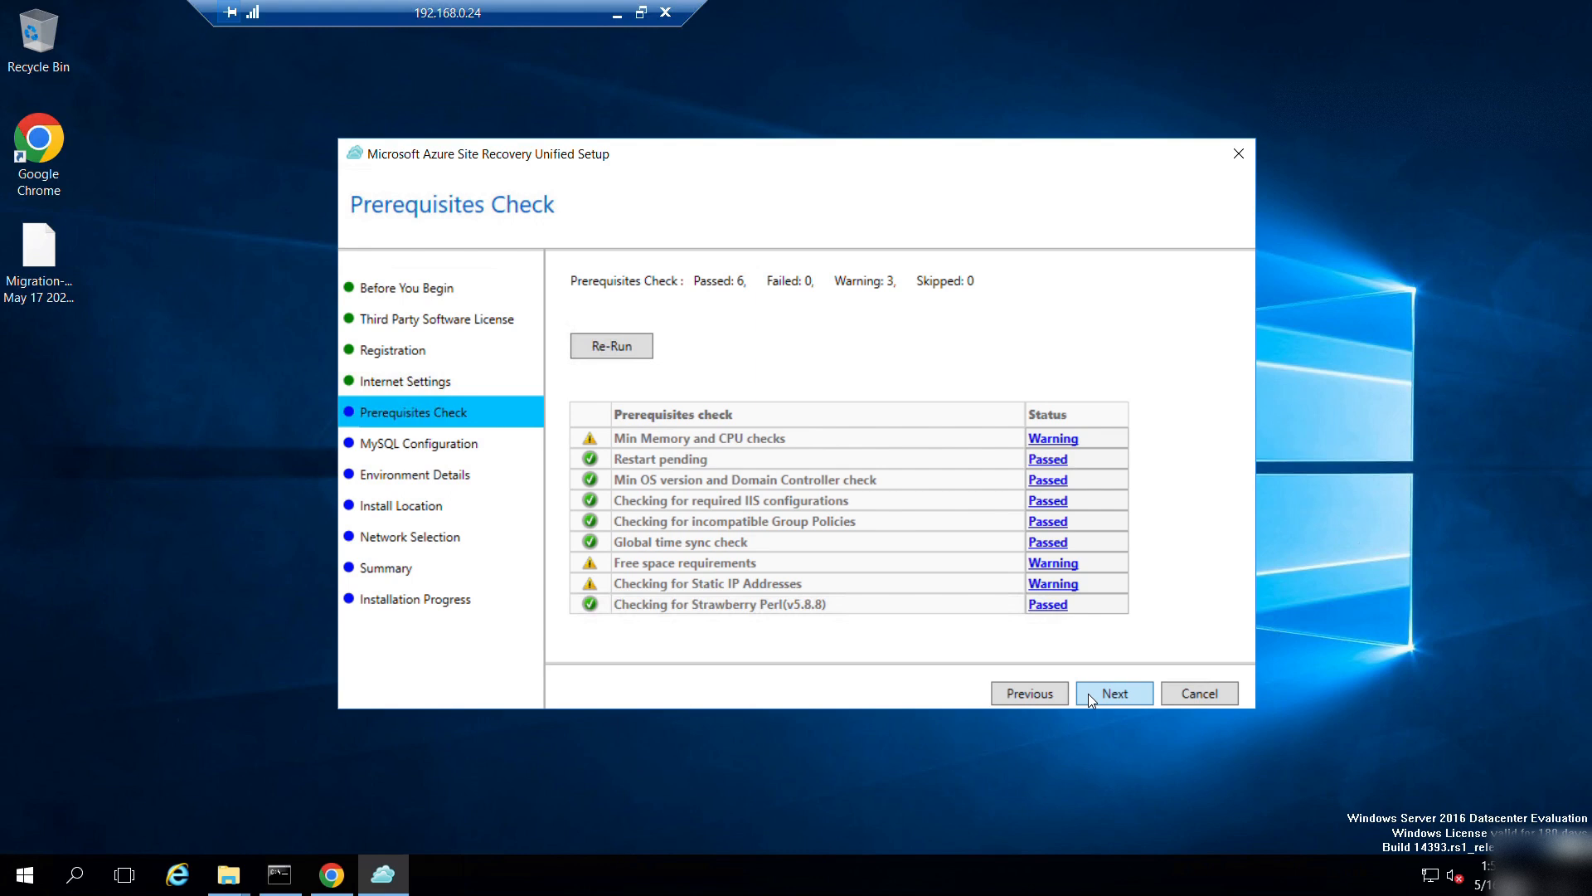
left_click(228, 875)
left_click(132, 773)
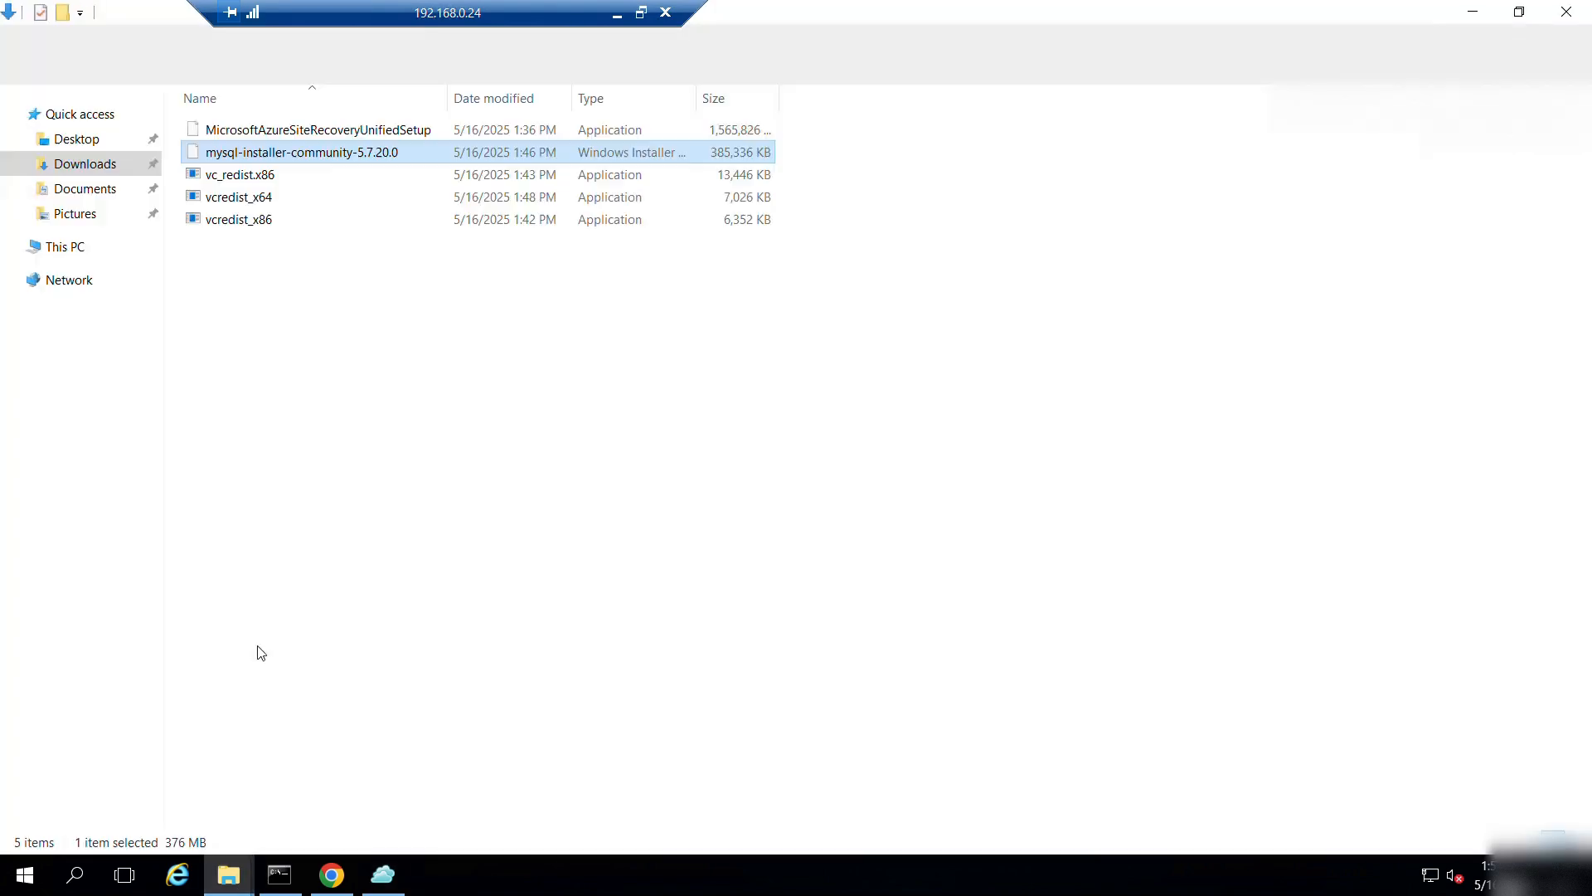
left_click(249, 175)
left_click(254, 219)
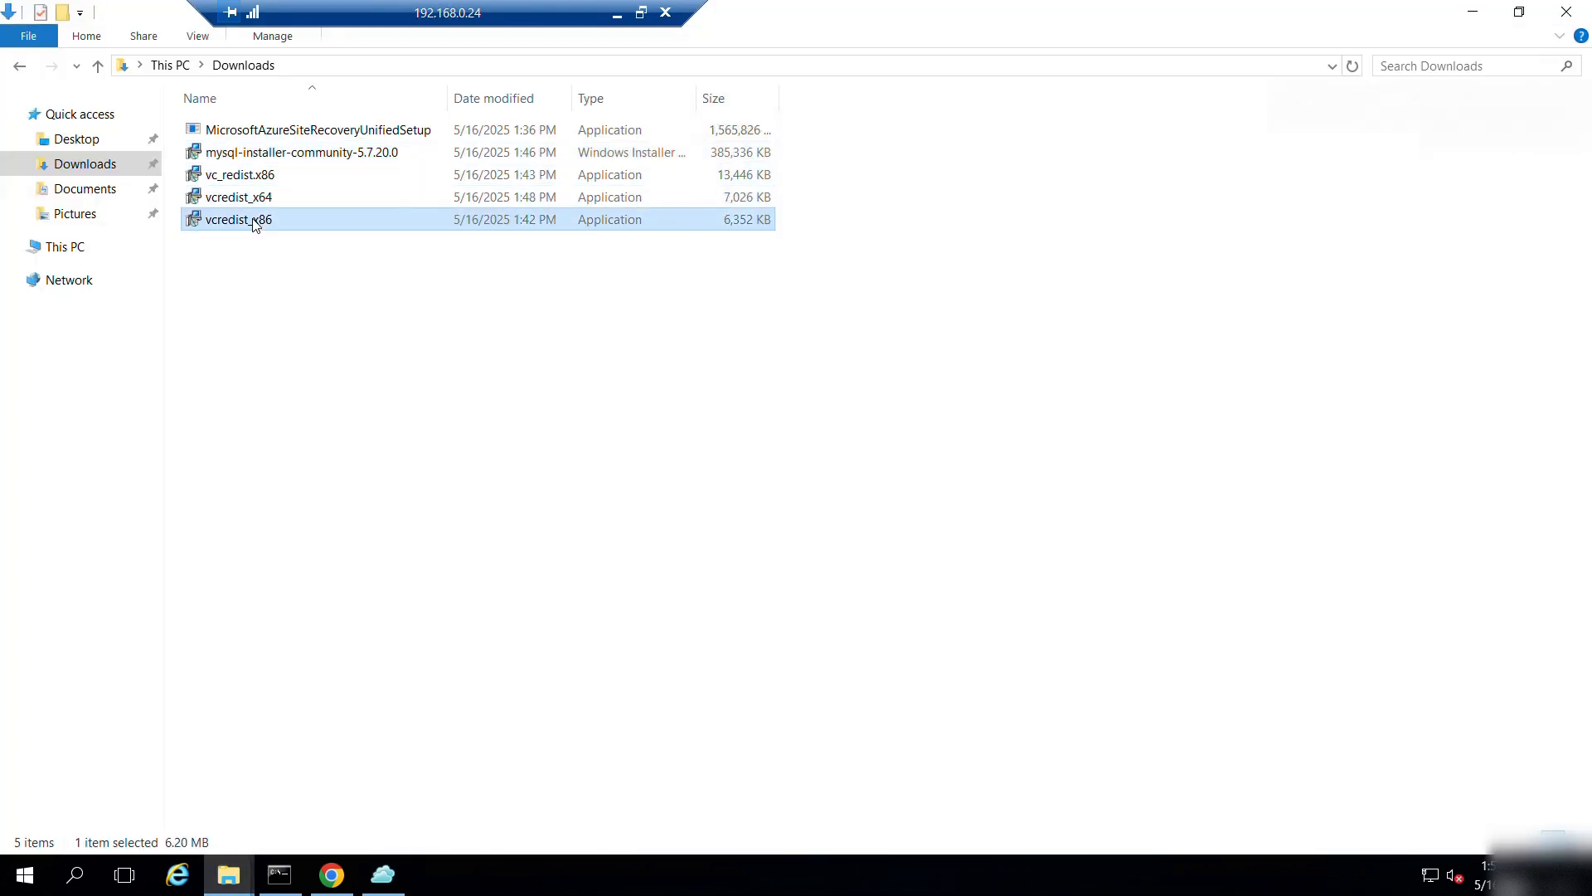
left_click(1474, 12)
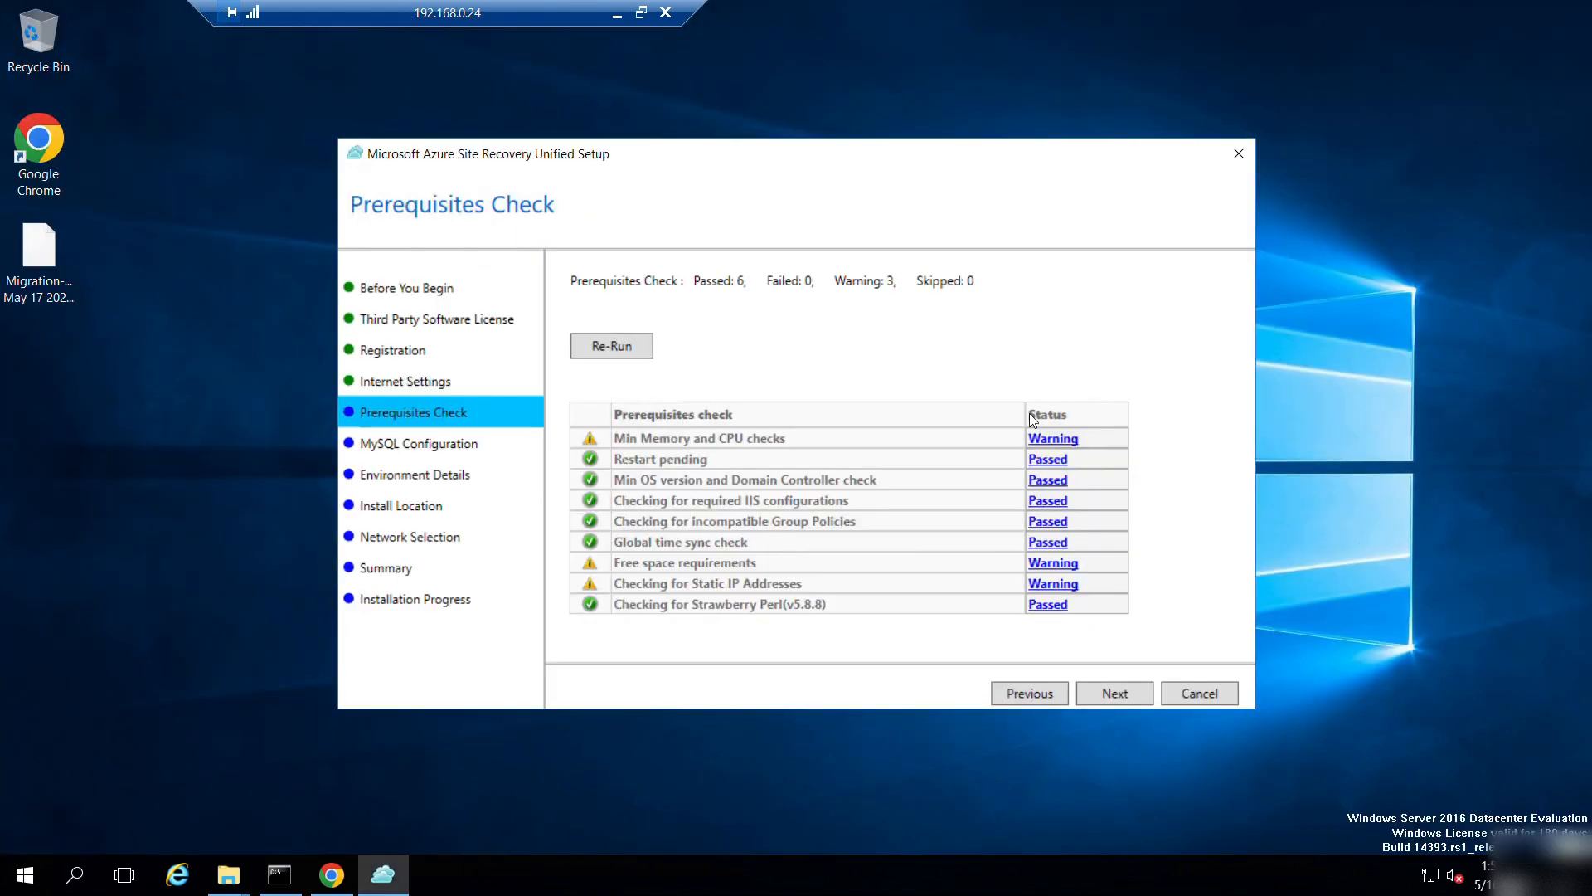
left_click(1108, 694)
Enter the MySQL root password and the database user password.
left_click(657, 309)
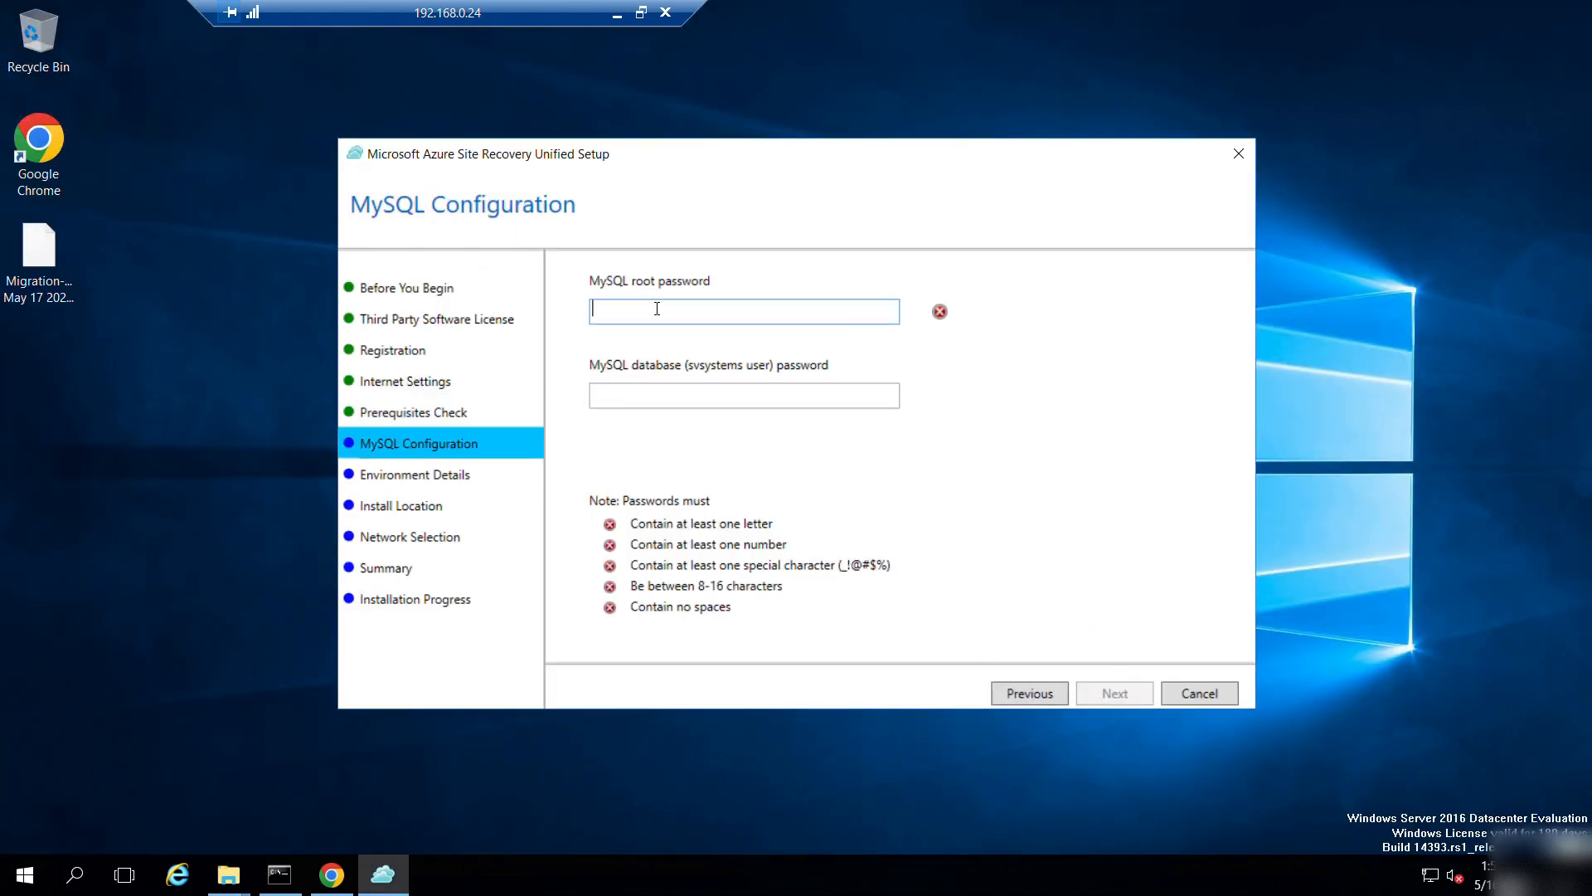
key("Tab")
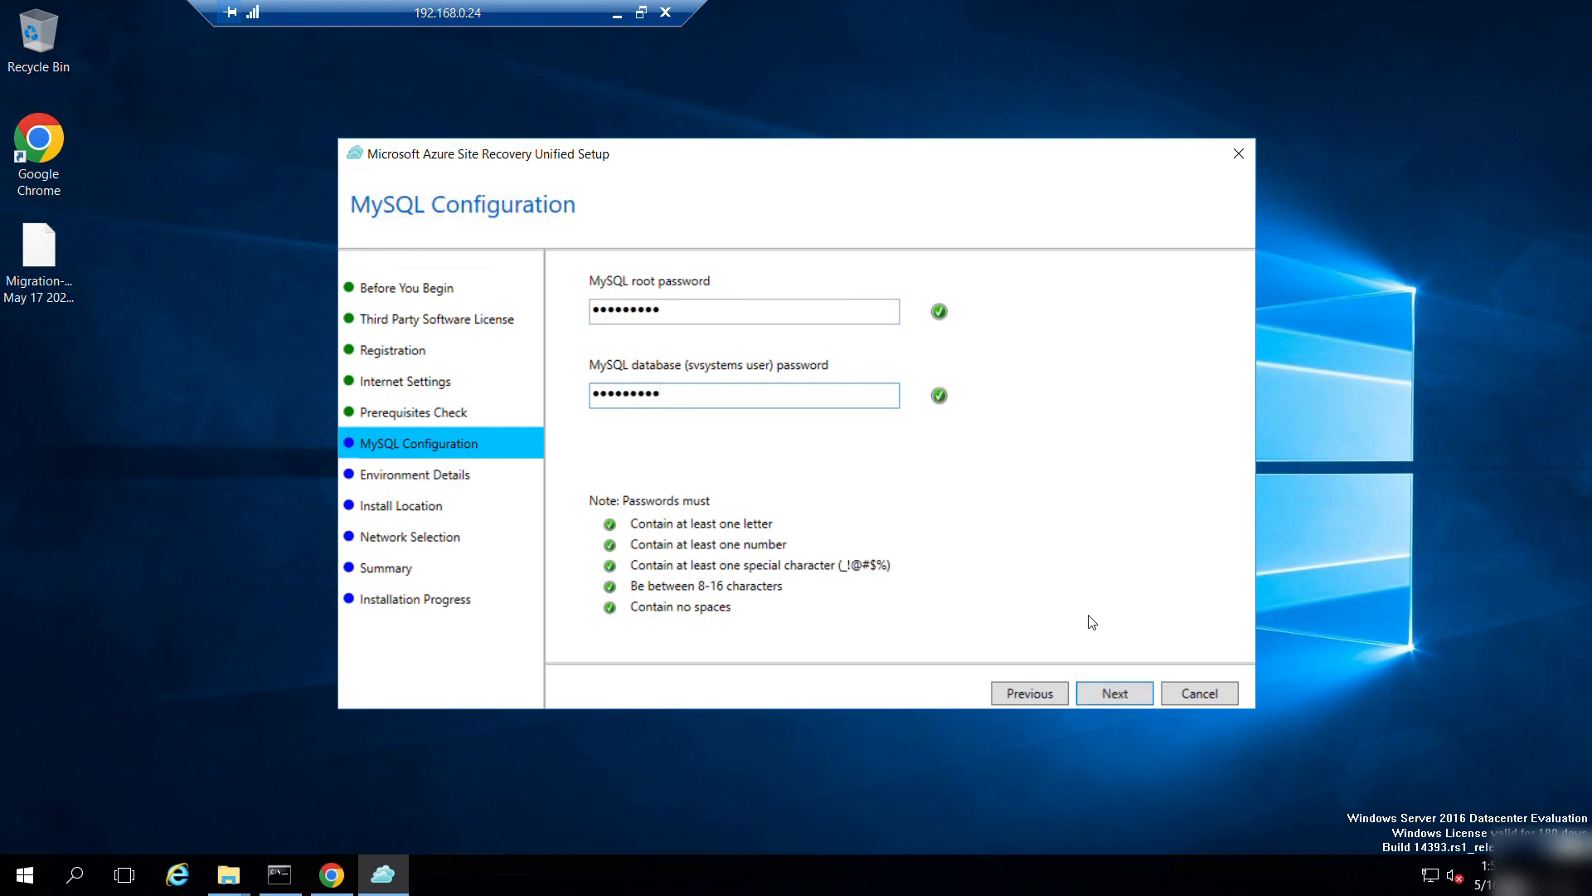
left_click(1107, 693)
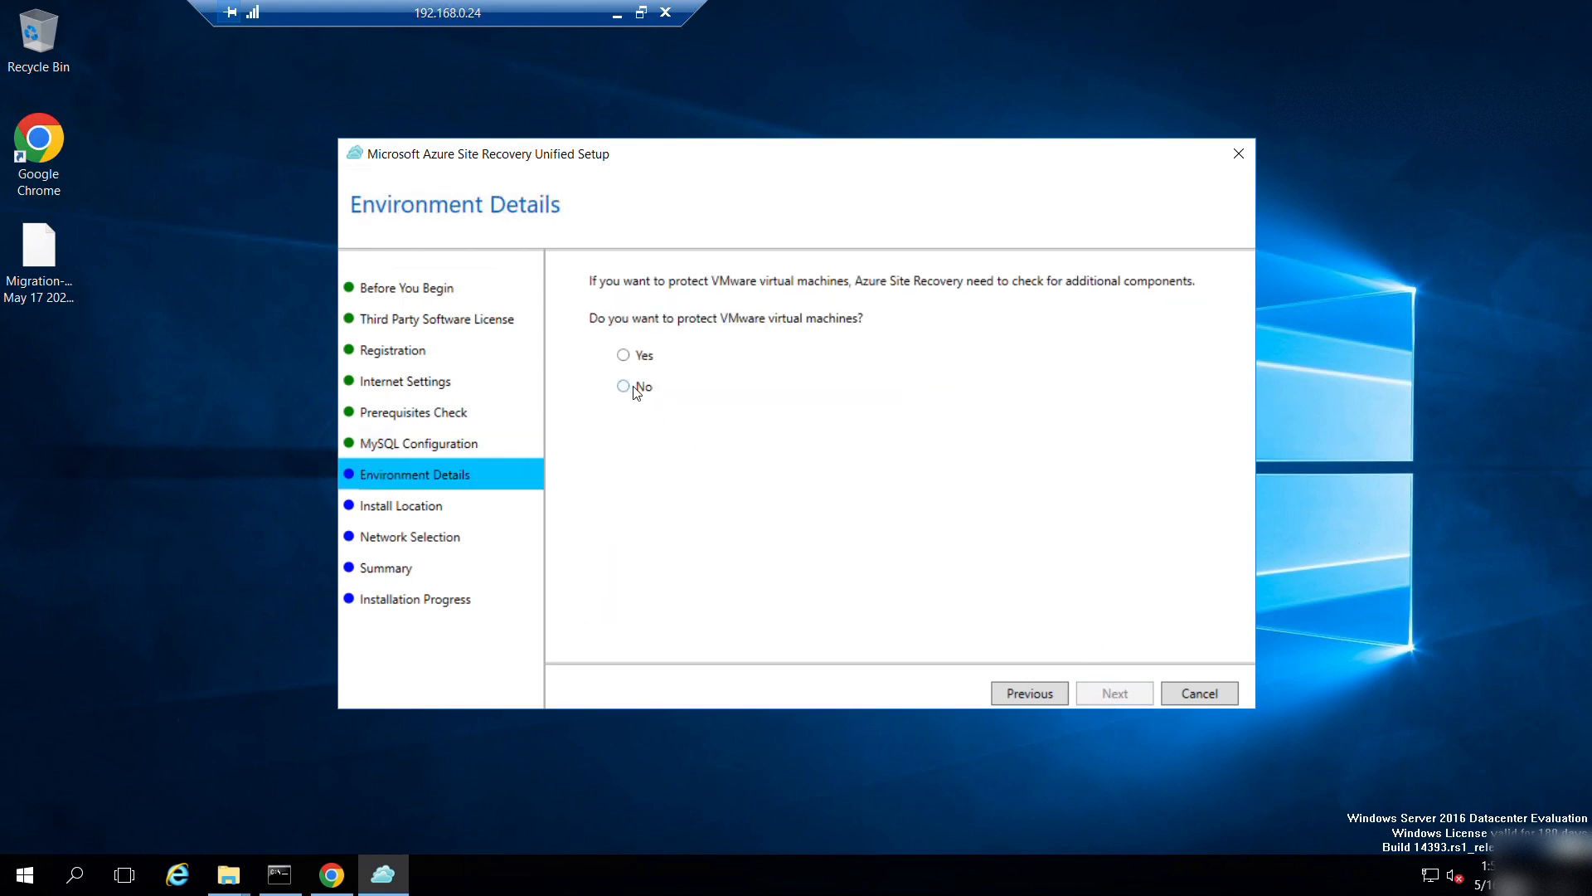
Decline VMware virtual machine protection and keep the default install location.
left_click(632, 387)
left_click(1117, 695)
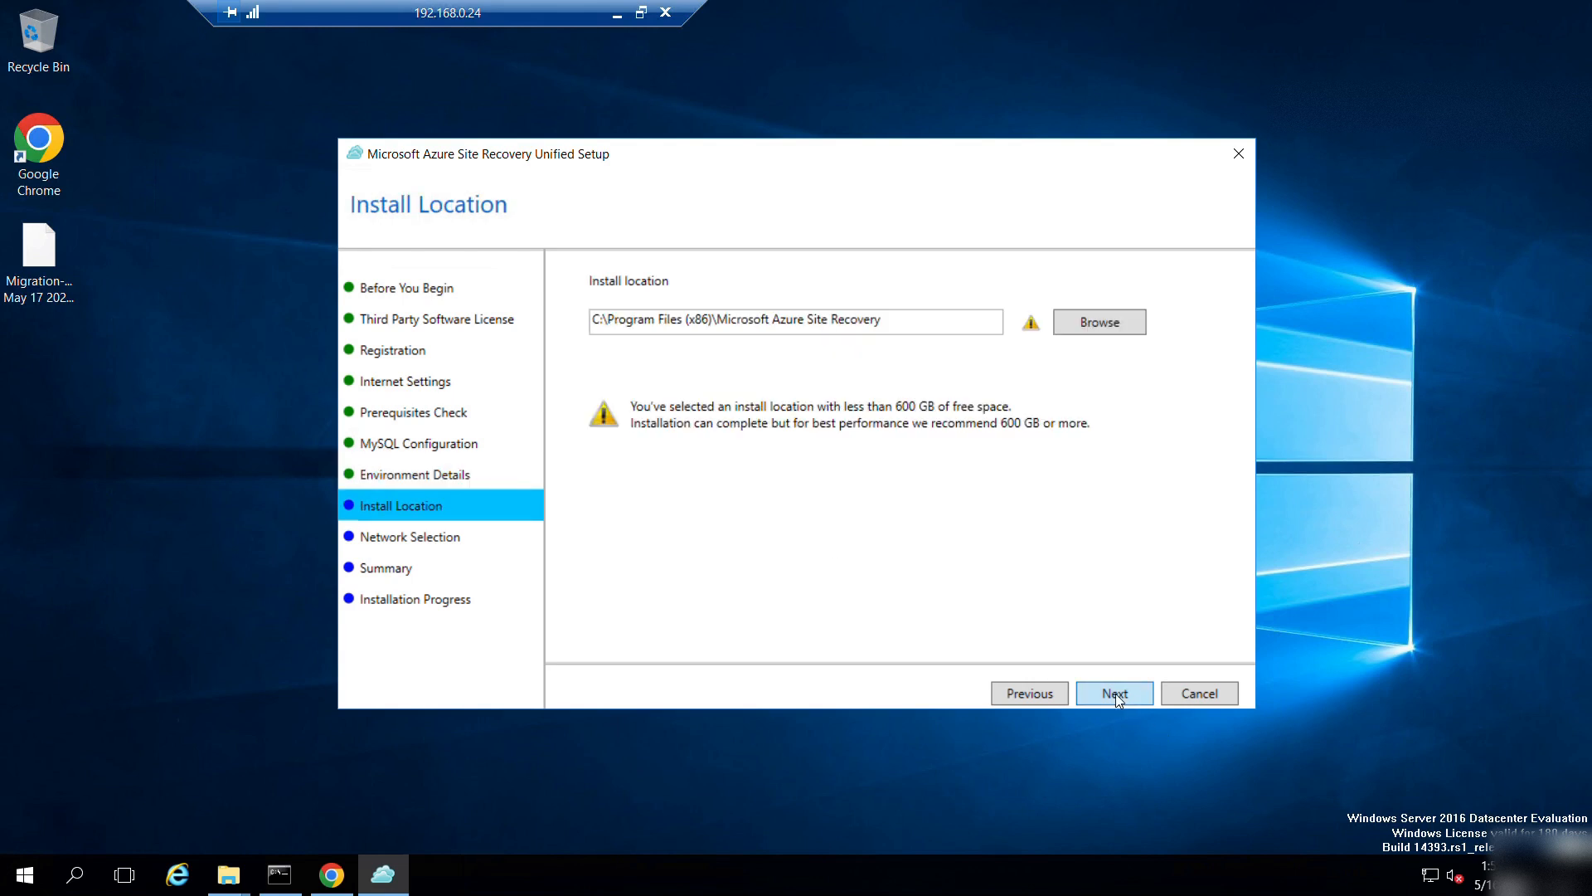
left_click(1117, 694)
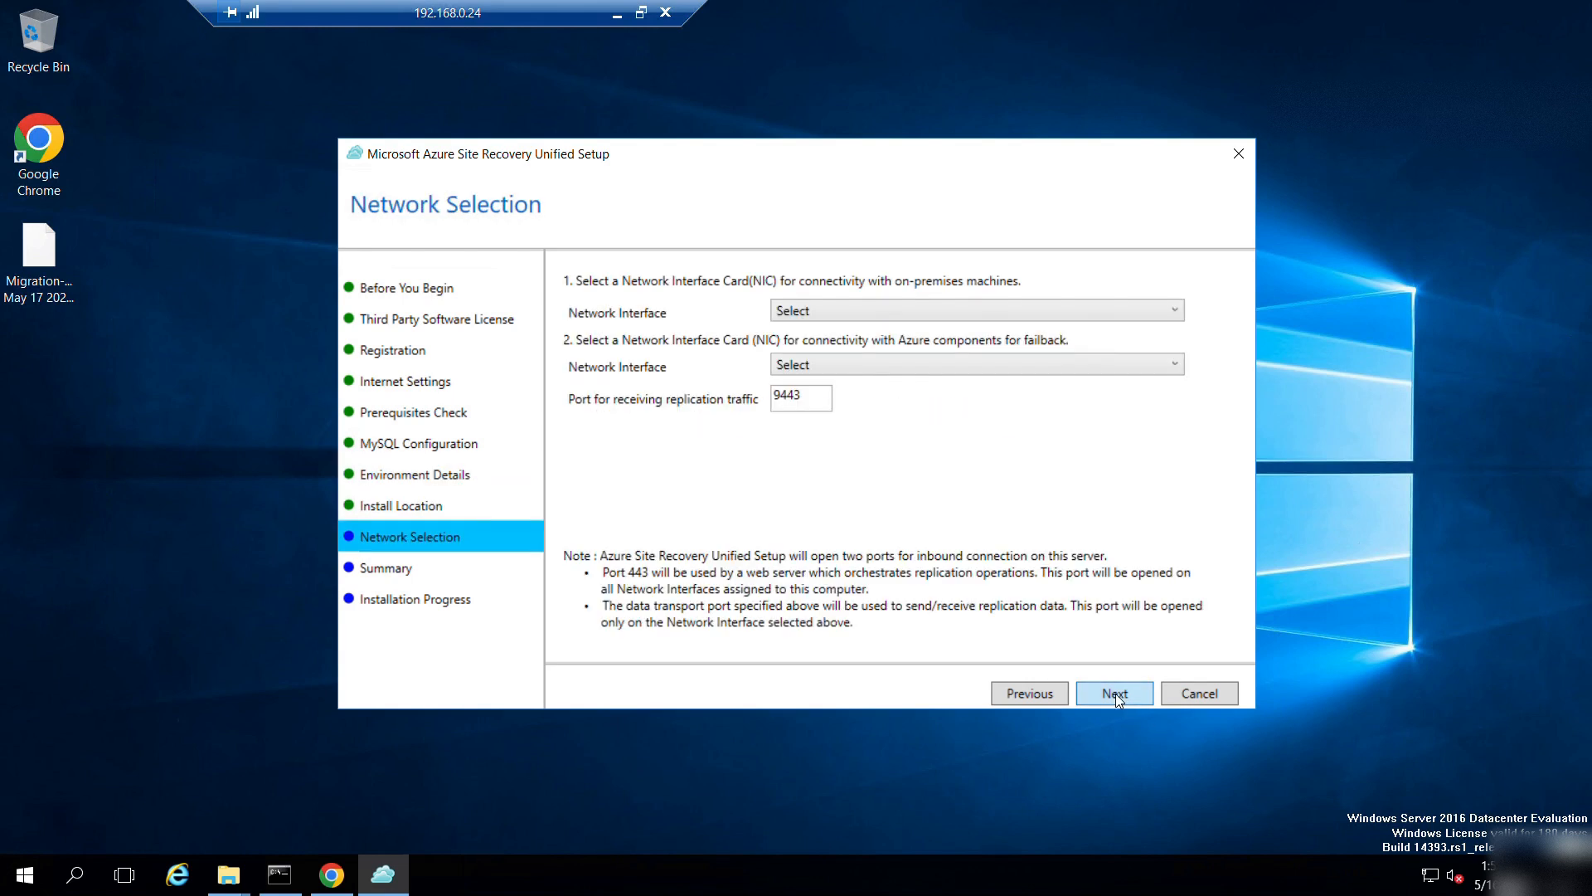
Choose Ethernet [192.168.0.24] for on-premises and failback interfaces, then start the installation.
left_click(909, 313)
left_click(866, 352)
left_click(908, 363)
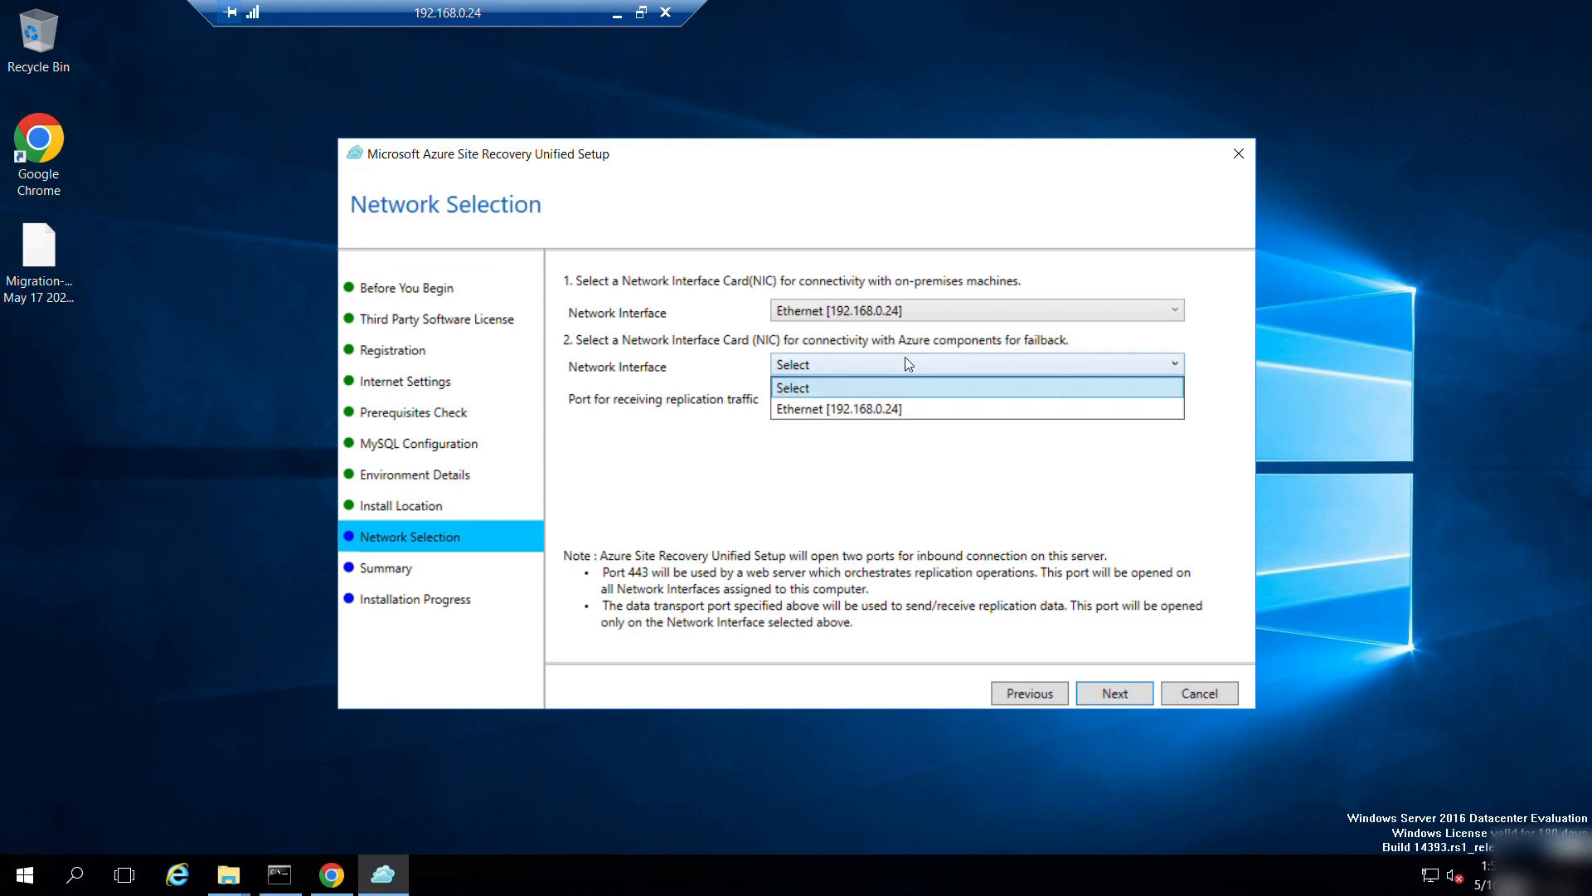
left_click(912, 410)
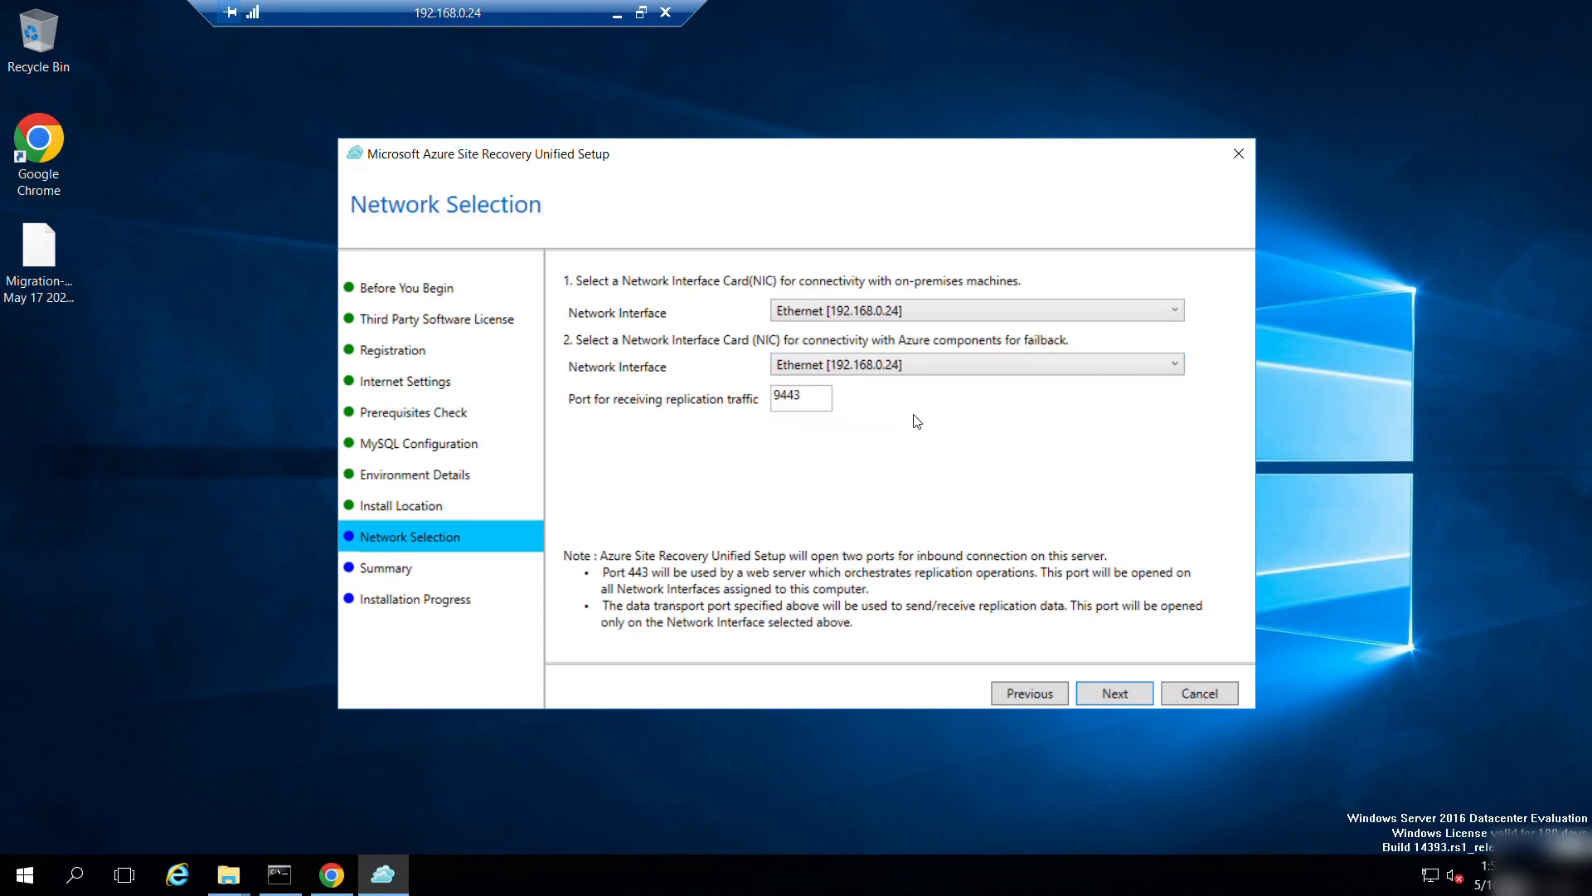
left_click(1109, 695)
left_click(1110, 695)
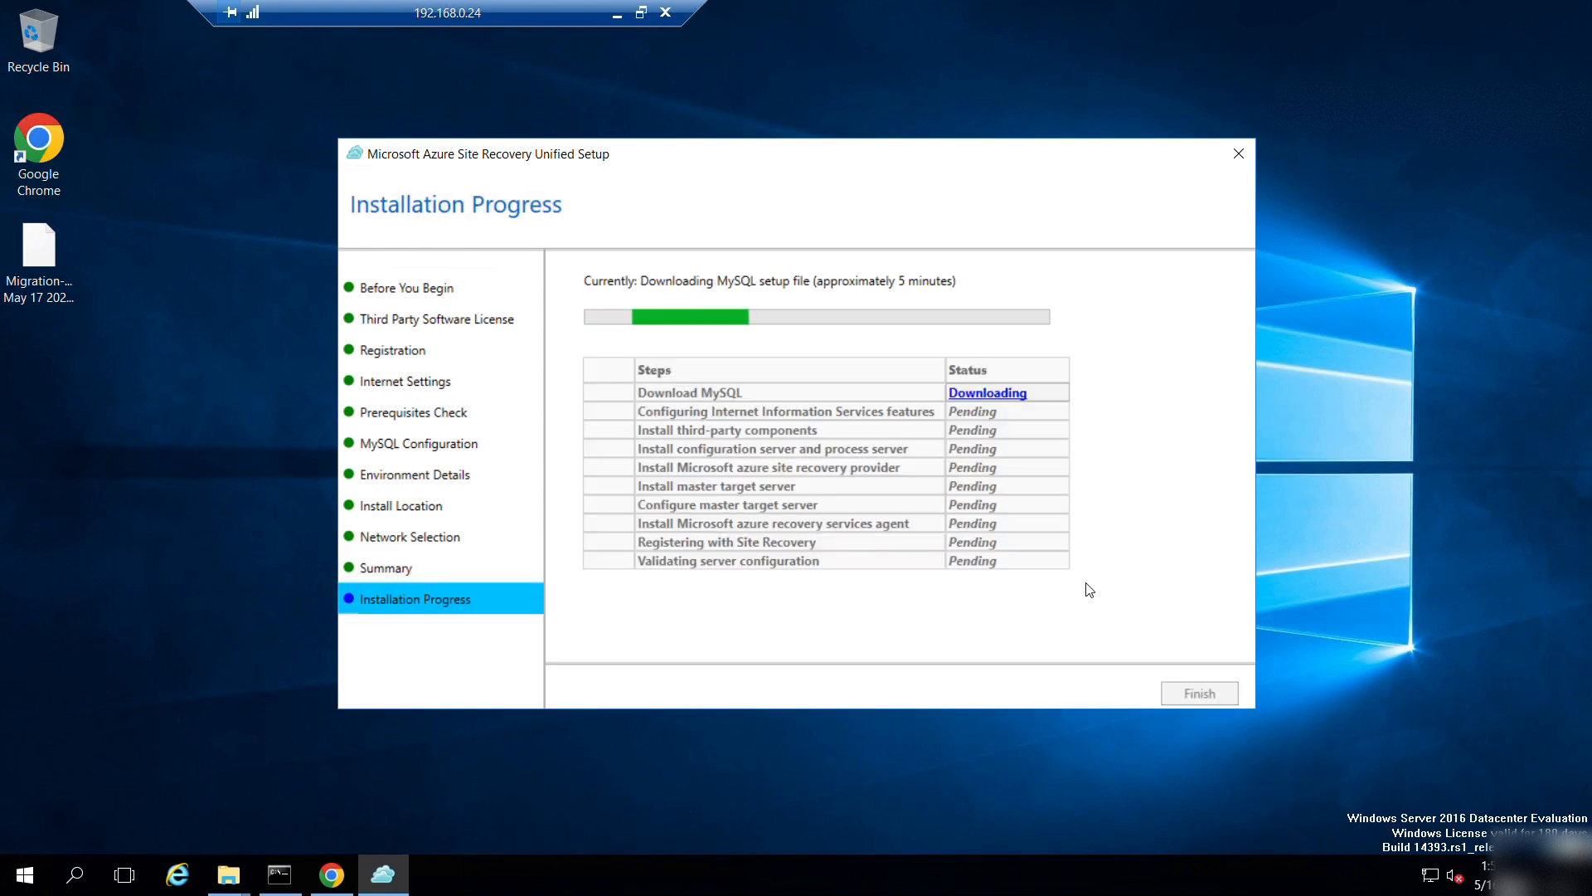
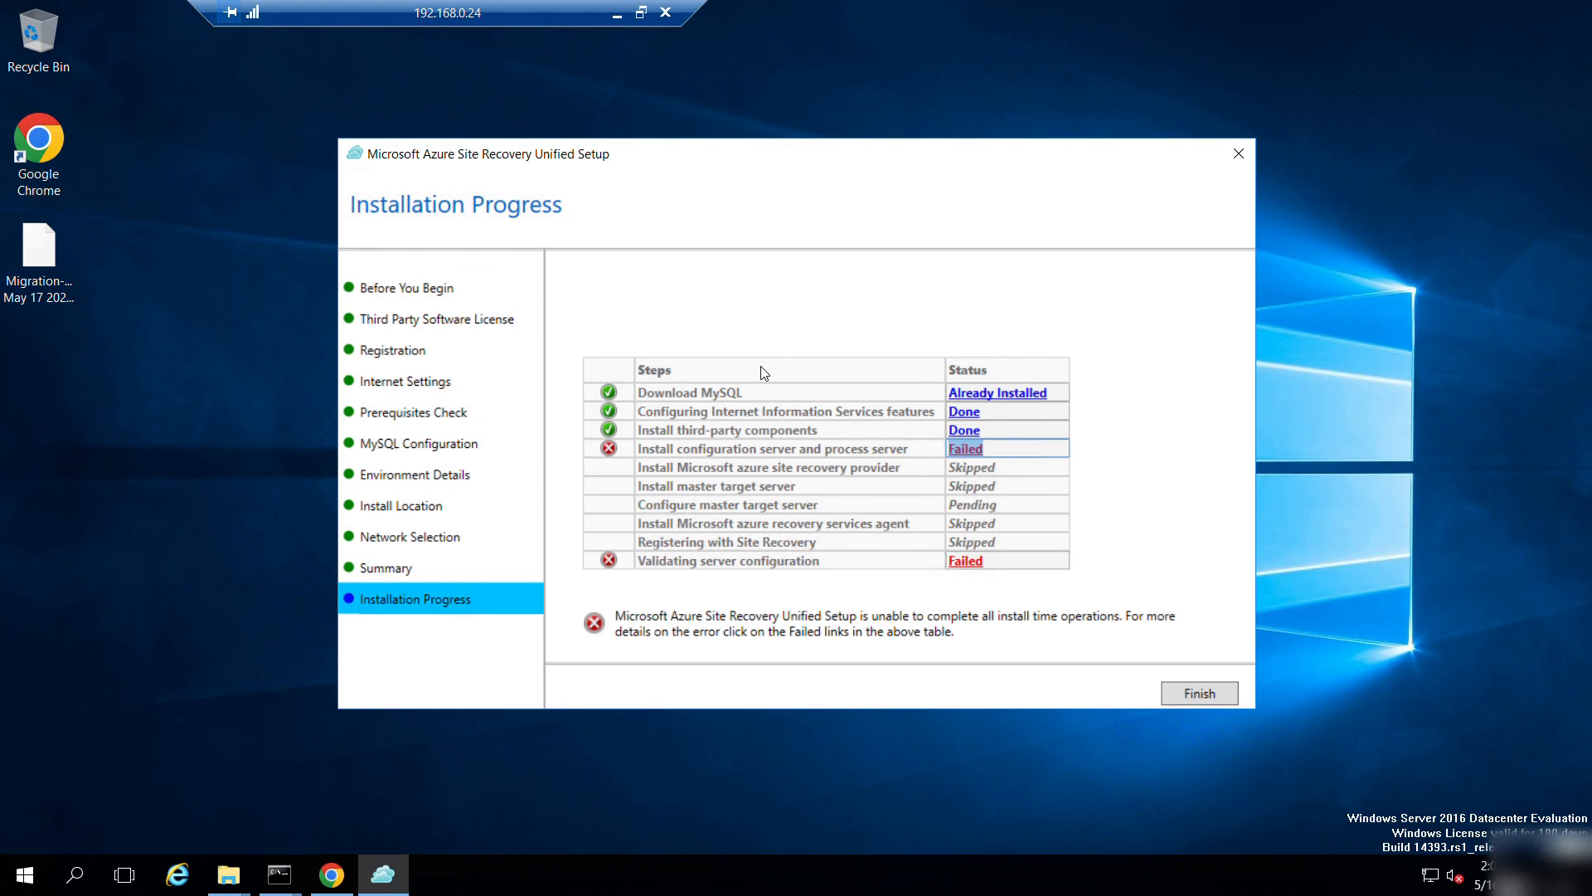
Close the failed setup wizard and the Chrome browser window.
left_click(1198, 691)
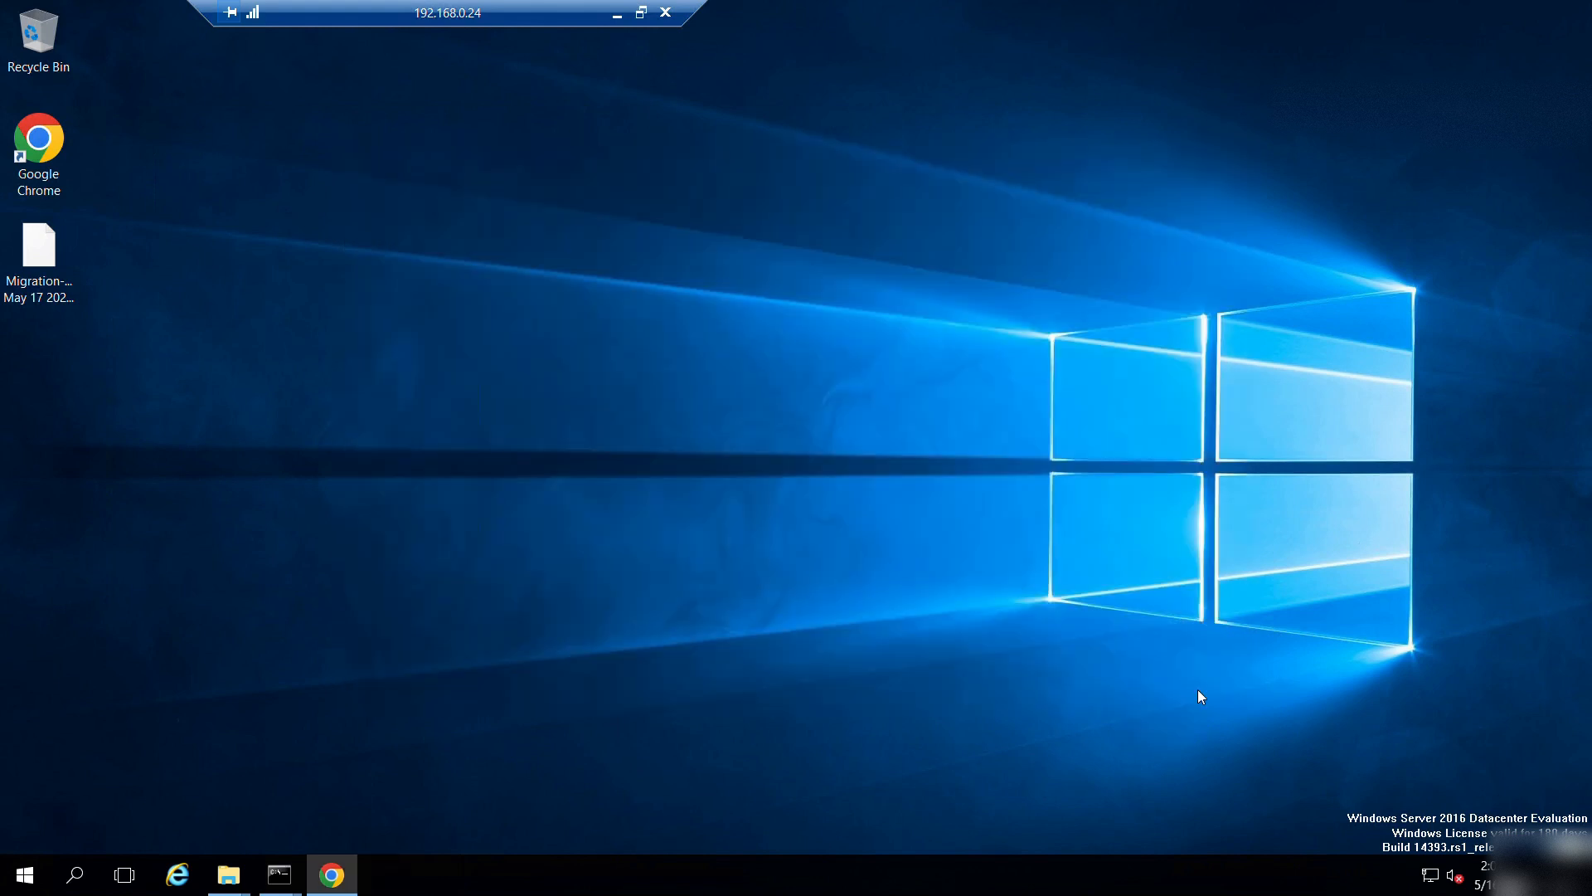
left_click(331, 863)
left_click(1570, 15)
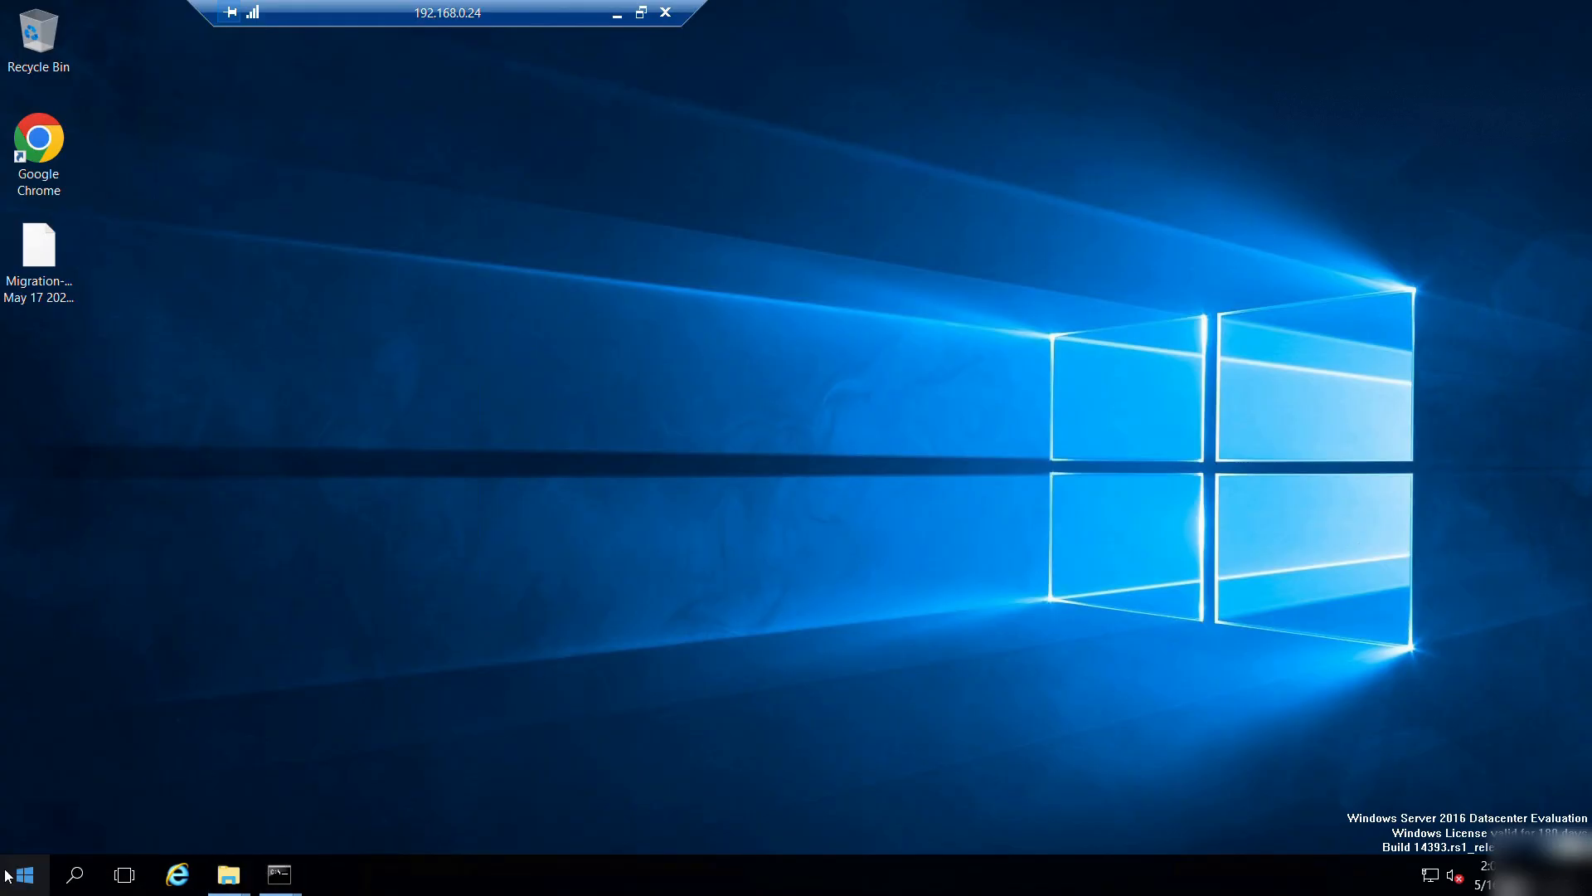
Restart the server from the Start menu power options, giving an unplanned reason.
right_click(15, 877)
mouse_move(86, 816)
left_click(310, 811)
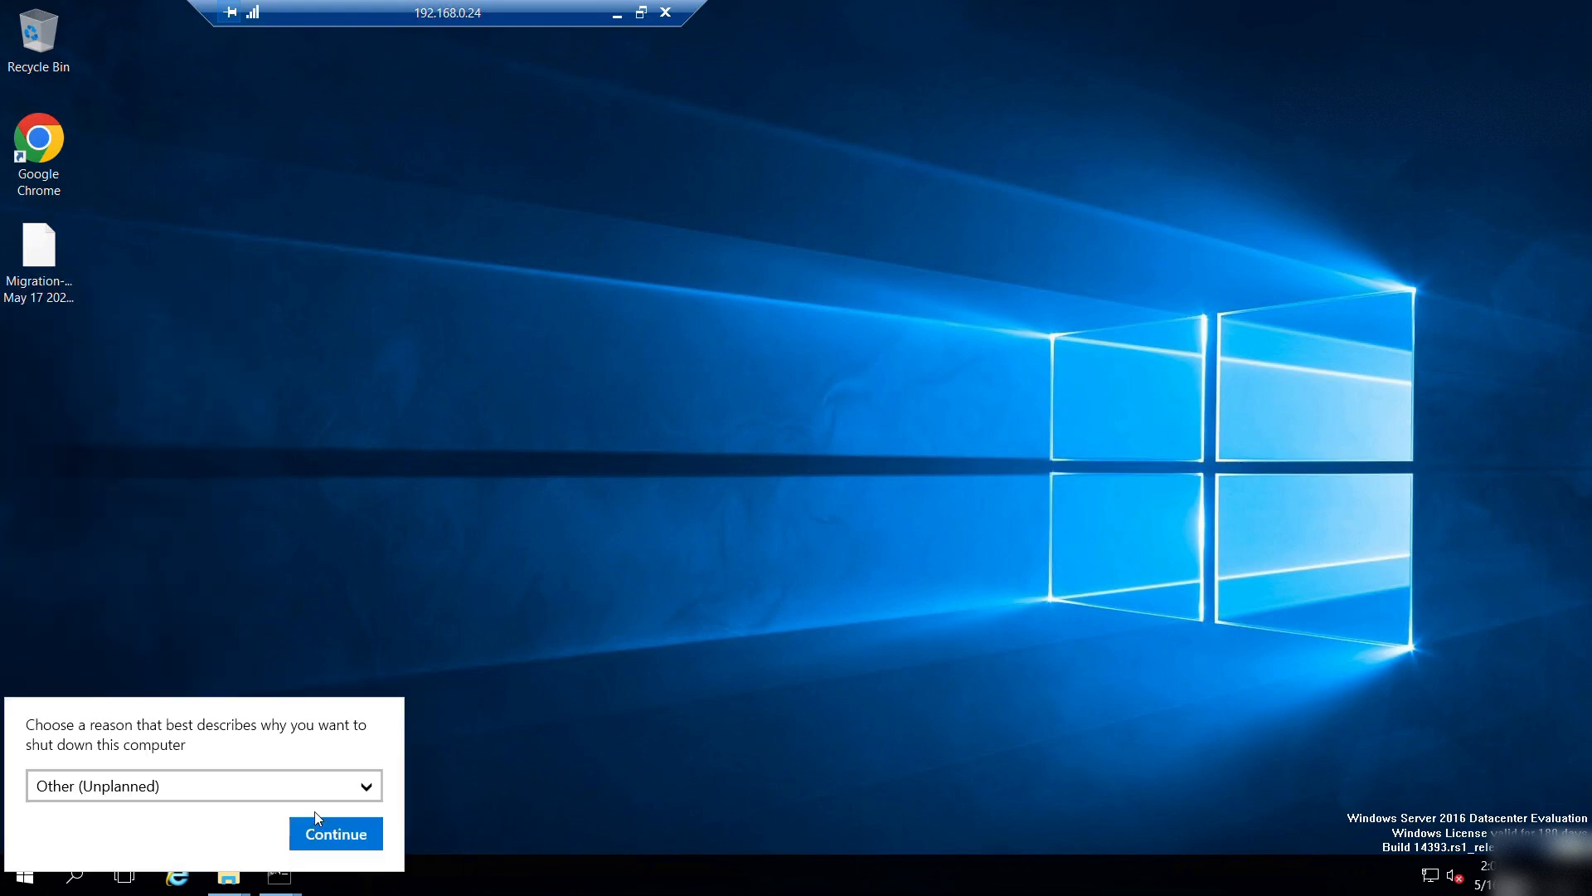
left_click(336, 829)
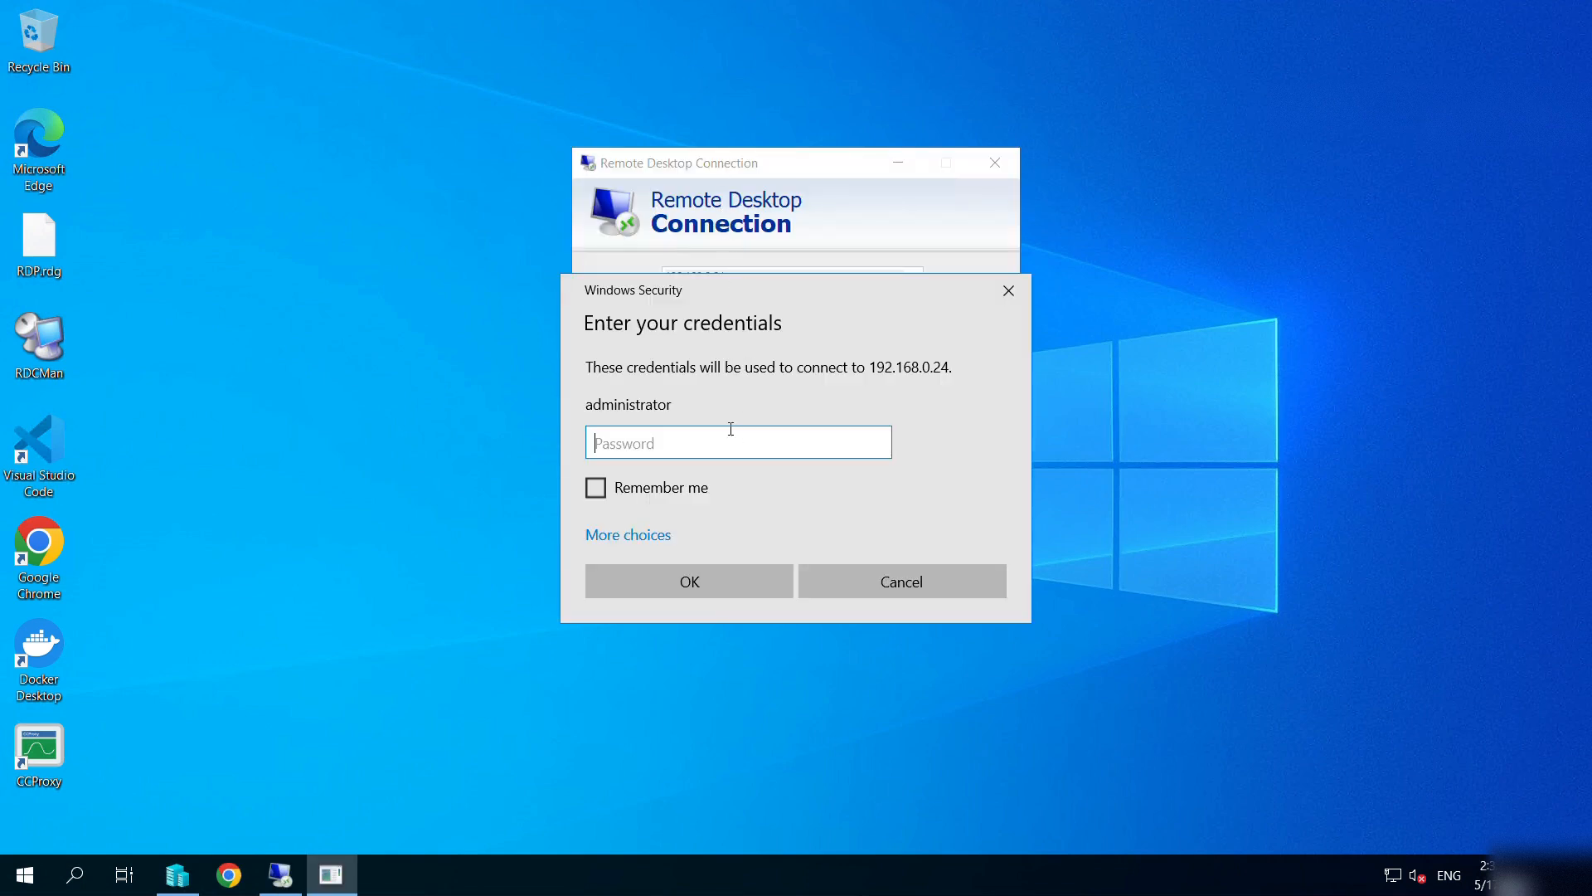
Reconnect to the server with the account password and close Server Manager.
type("P")
key("Return")
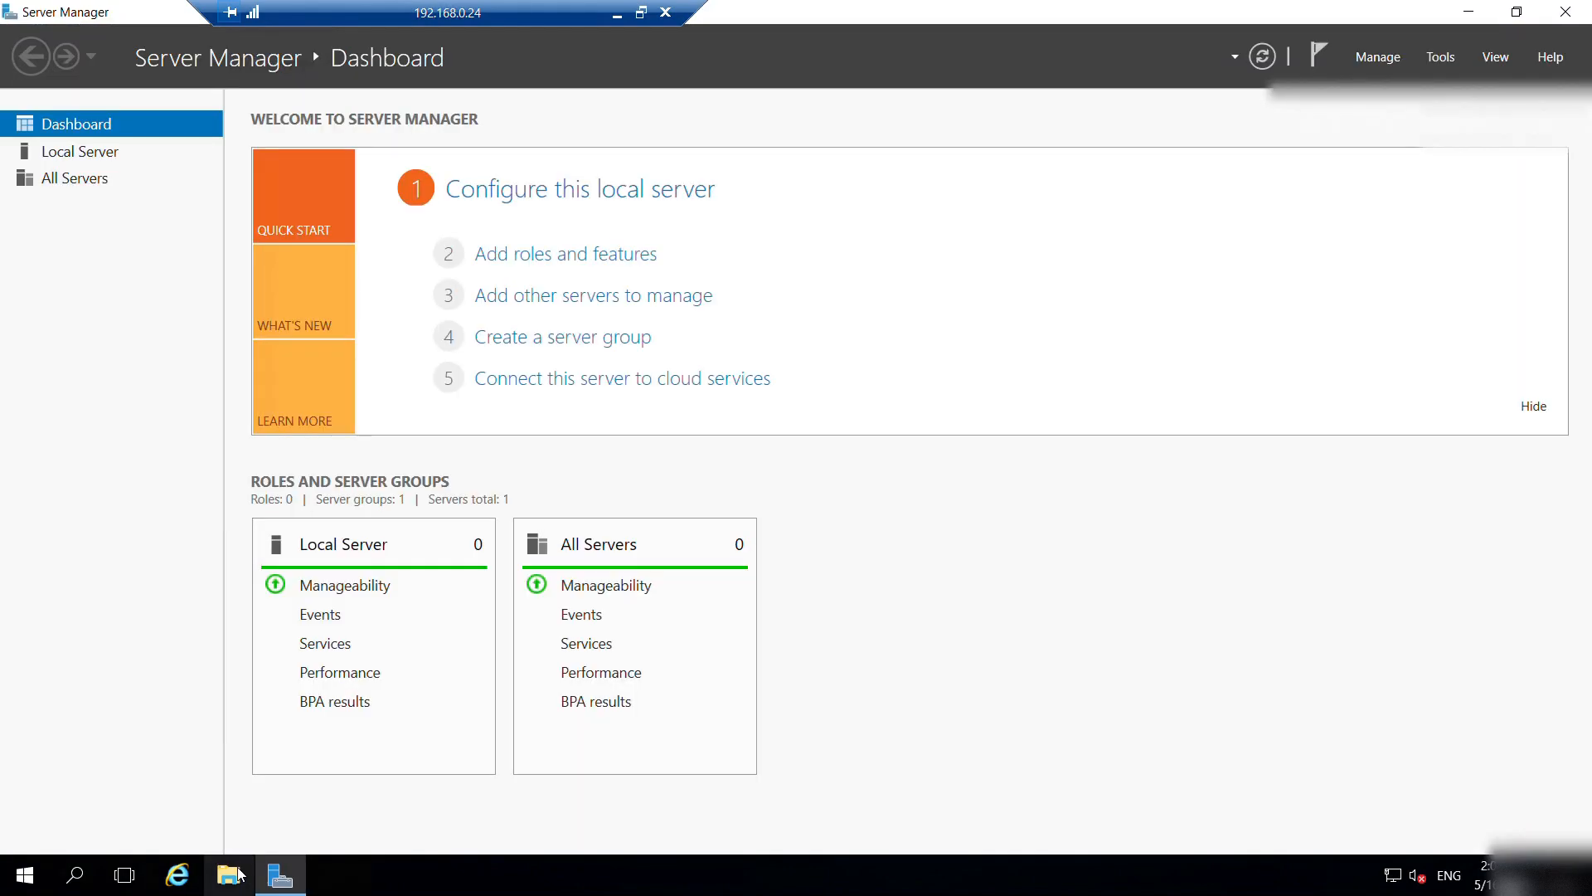
left_click(229, 874)
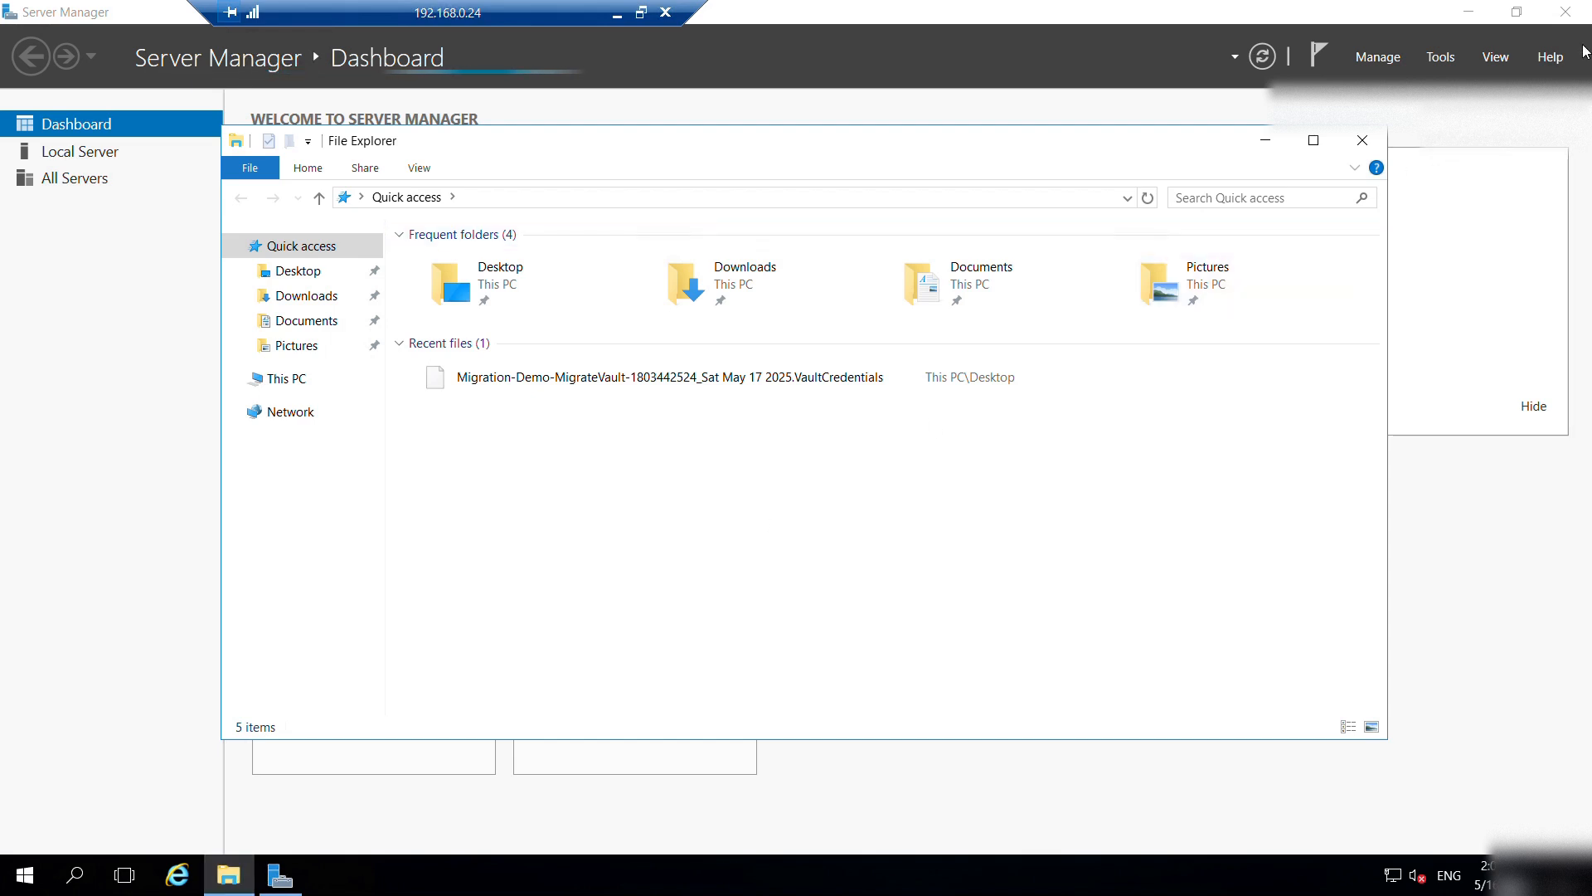
left_click(1572, 17)
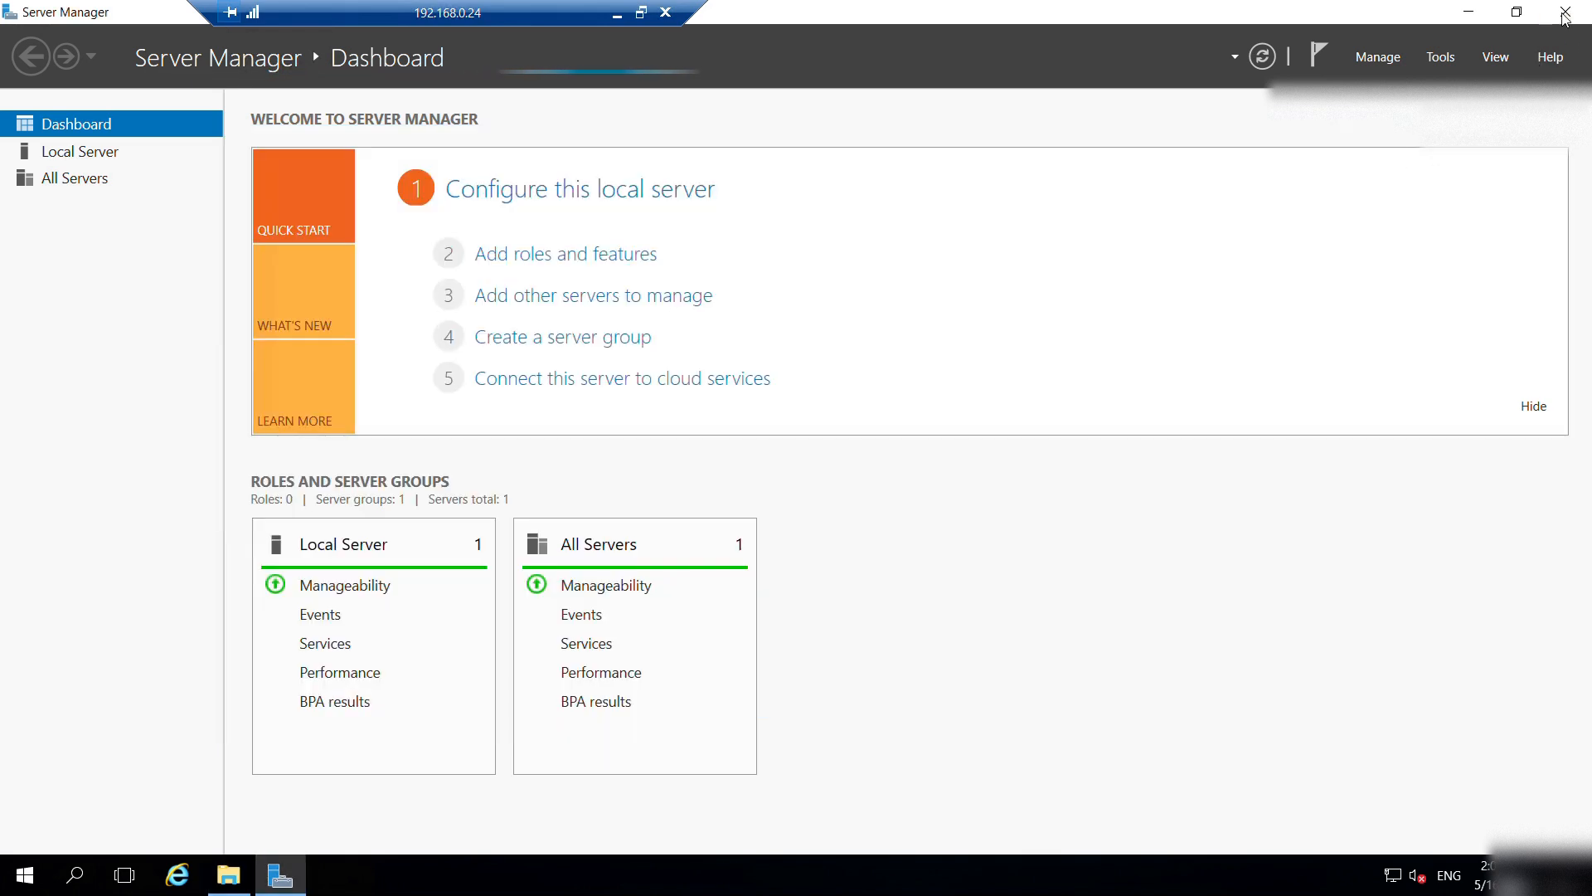
left_click(1565, 15)
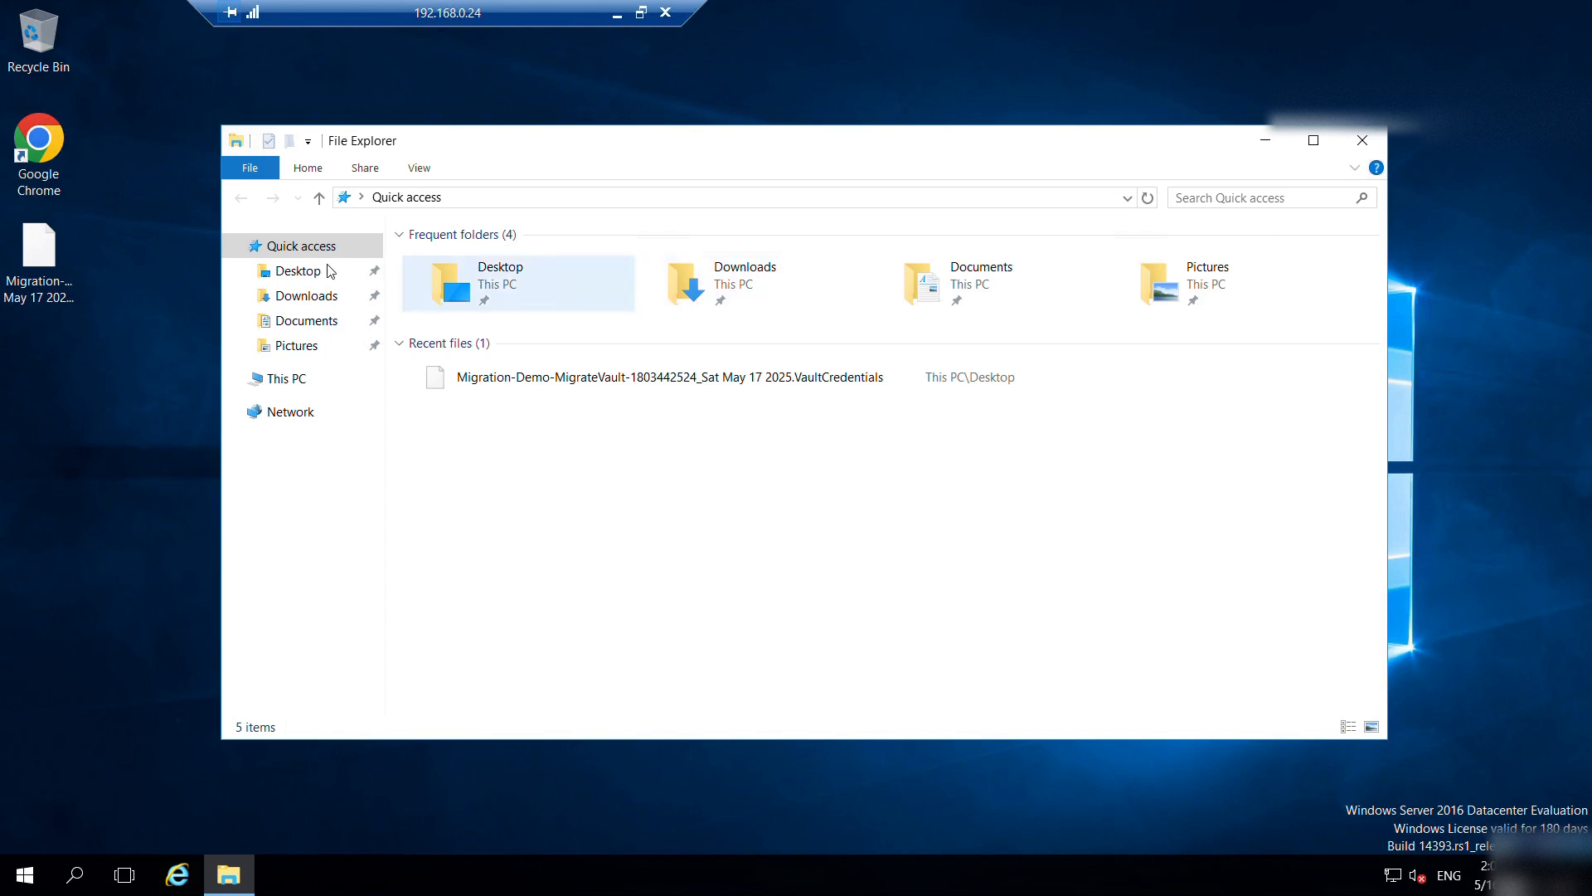
Launch MicrosoftAzureSiteRecoveryUnifiedSetup from the Downloads folder in File Explorer.
left_click(276, 297)
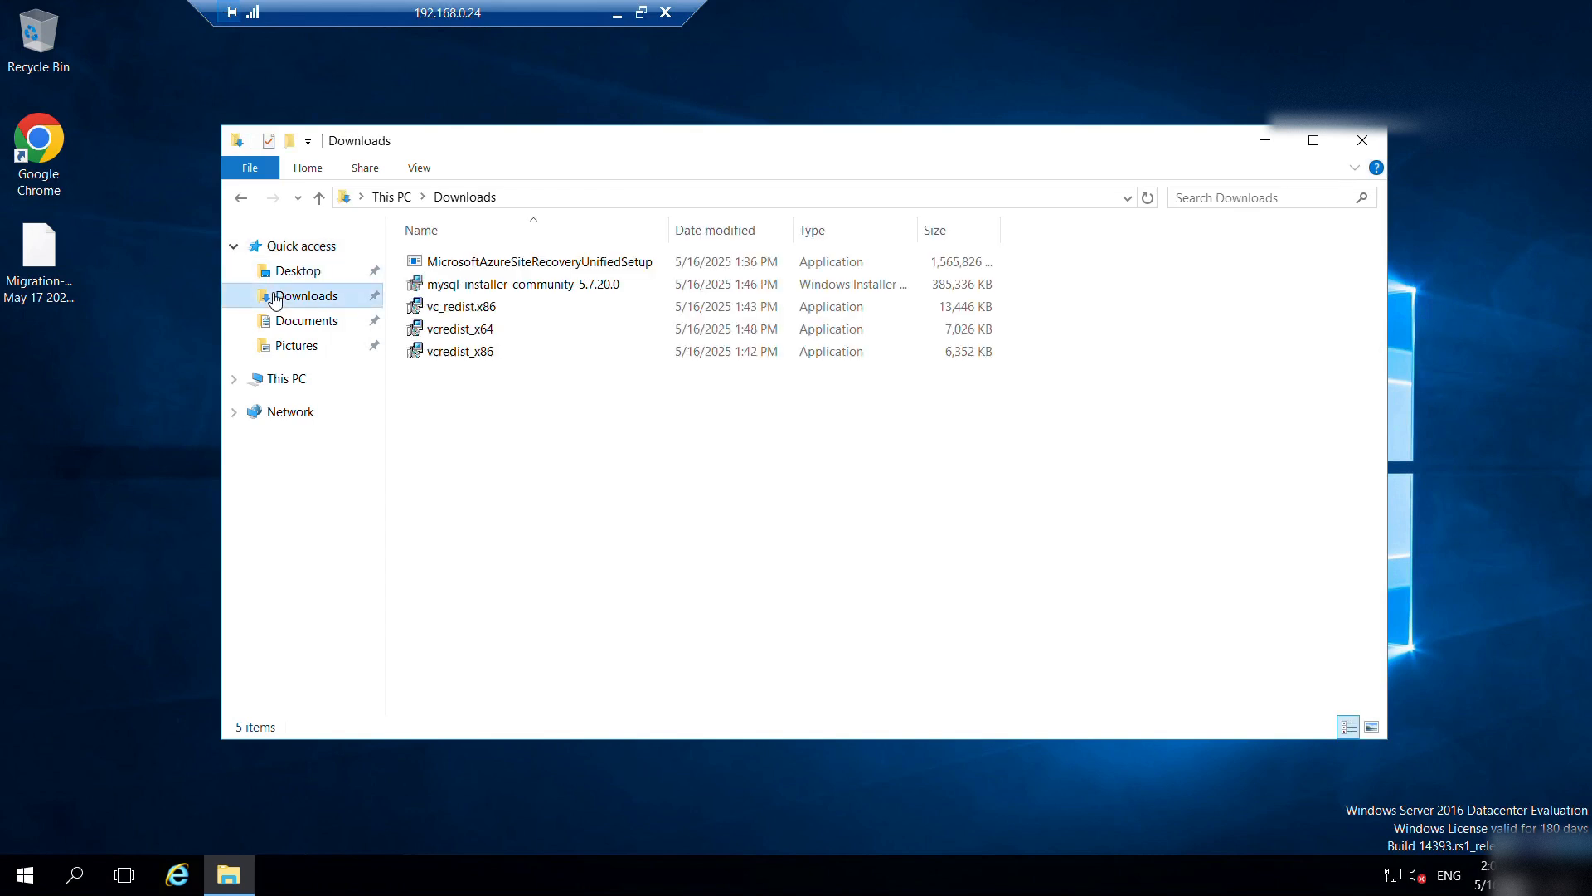
left_click(585, 264)
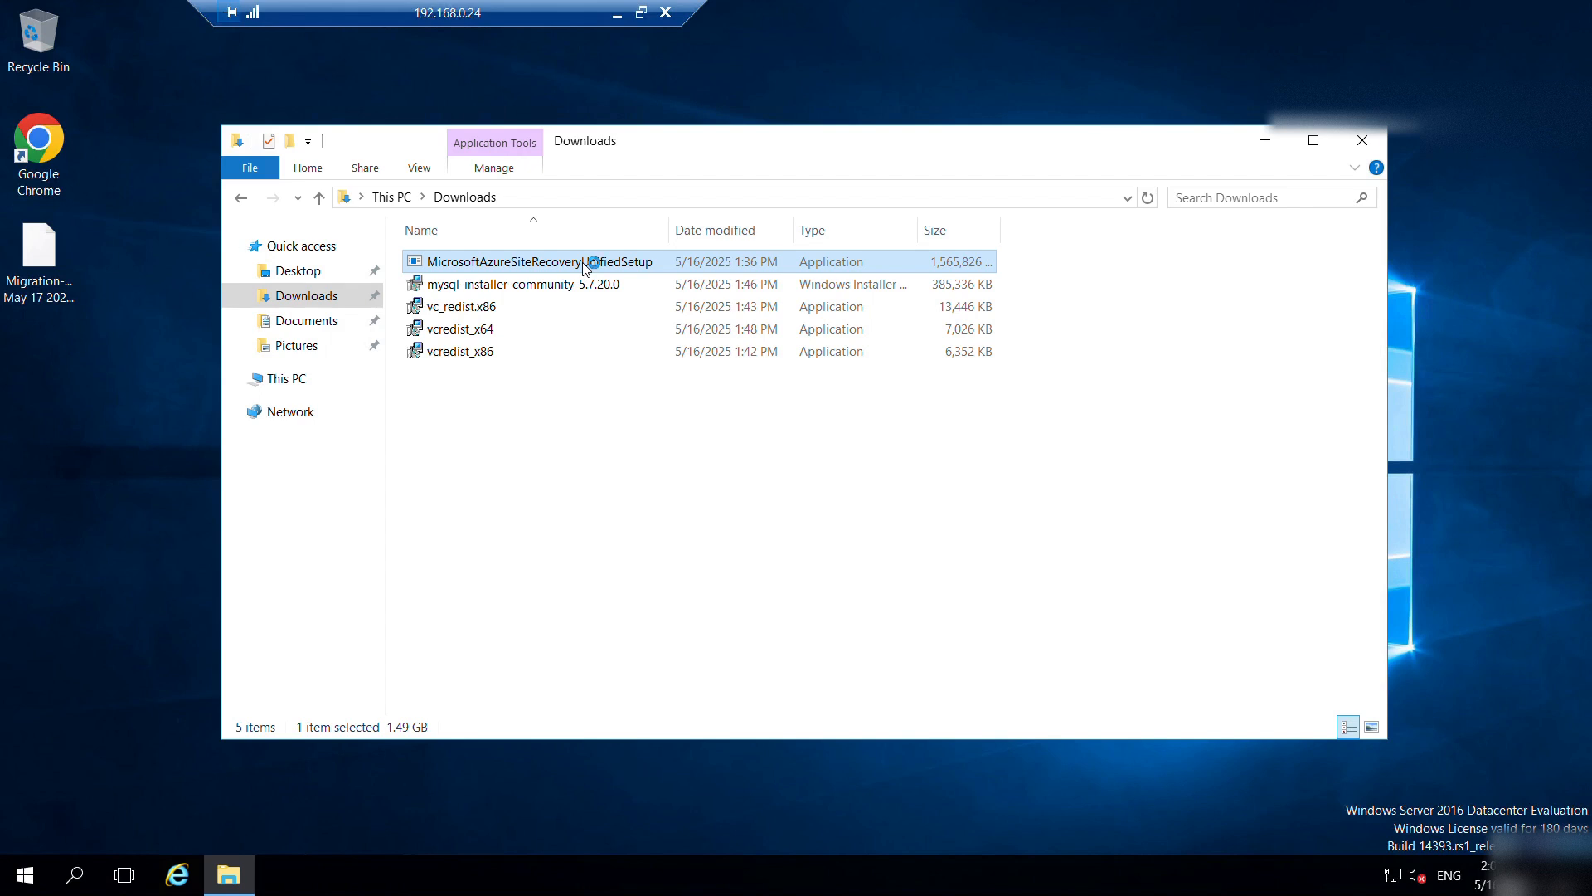
left_click(1273, 147)
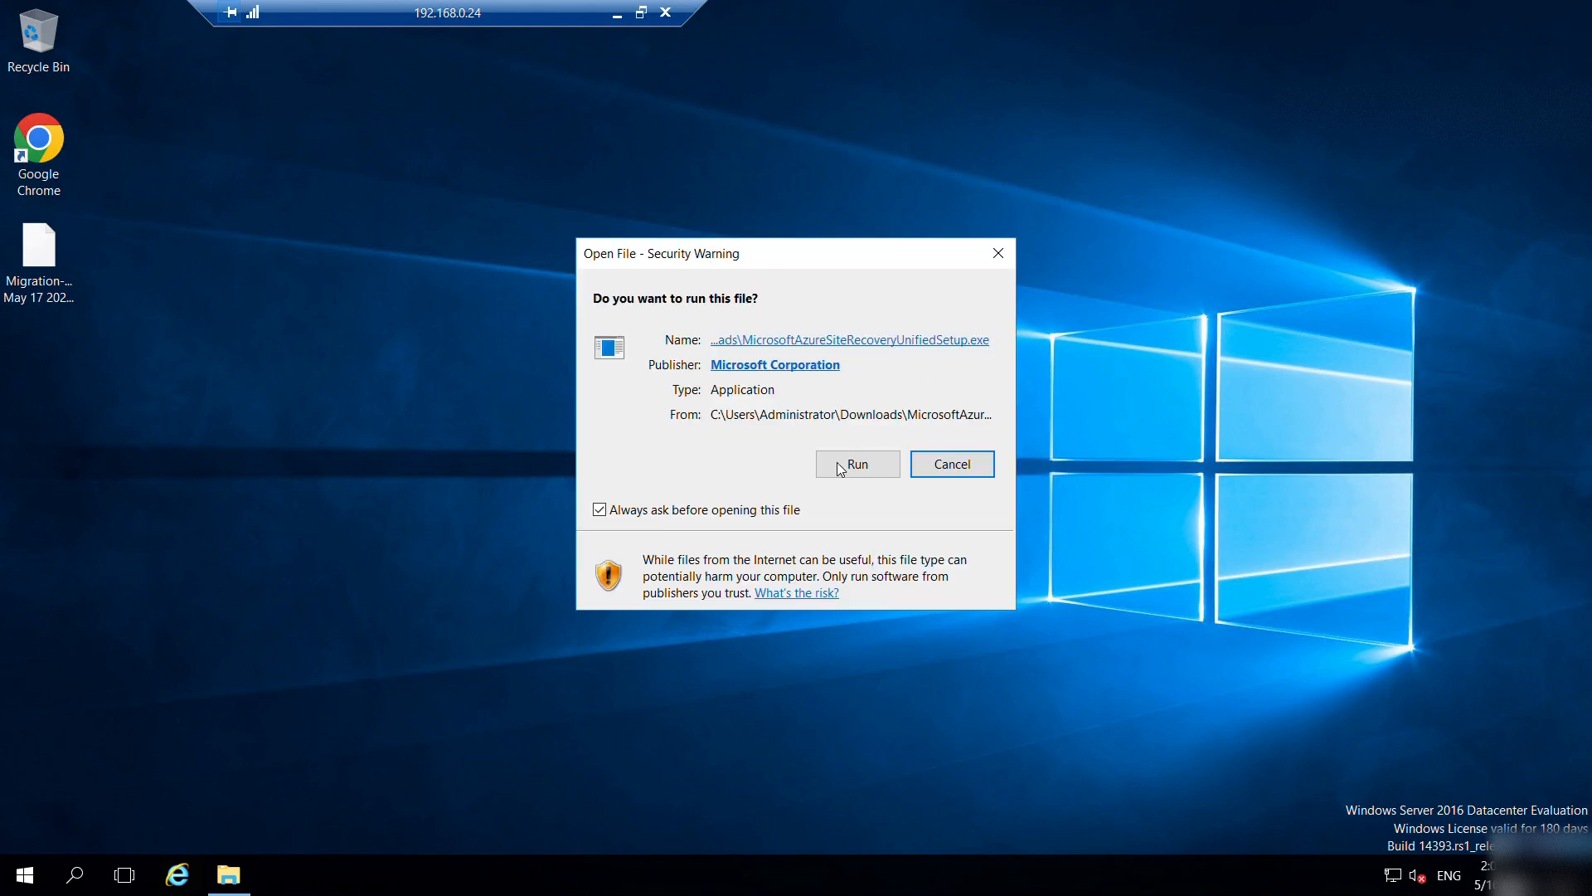
Run the installer, keep the configuration server install and accept the MySQL license.
left_click(840, 468)
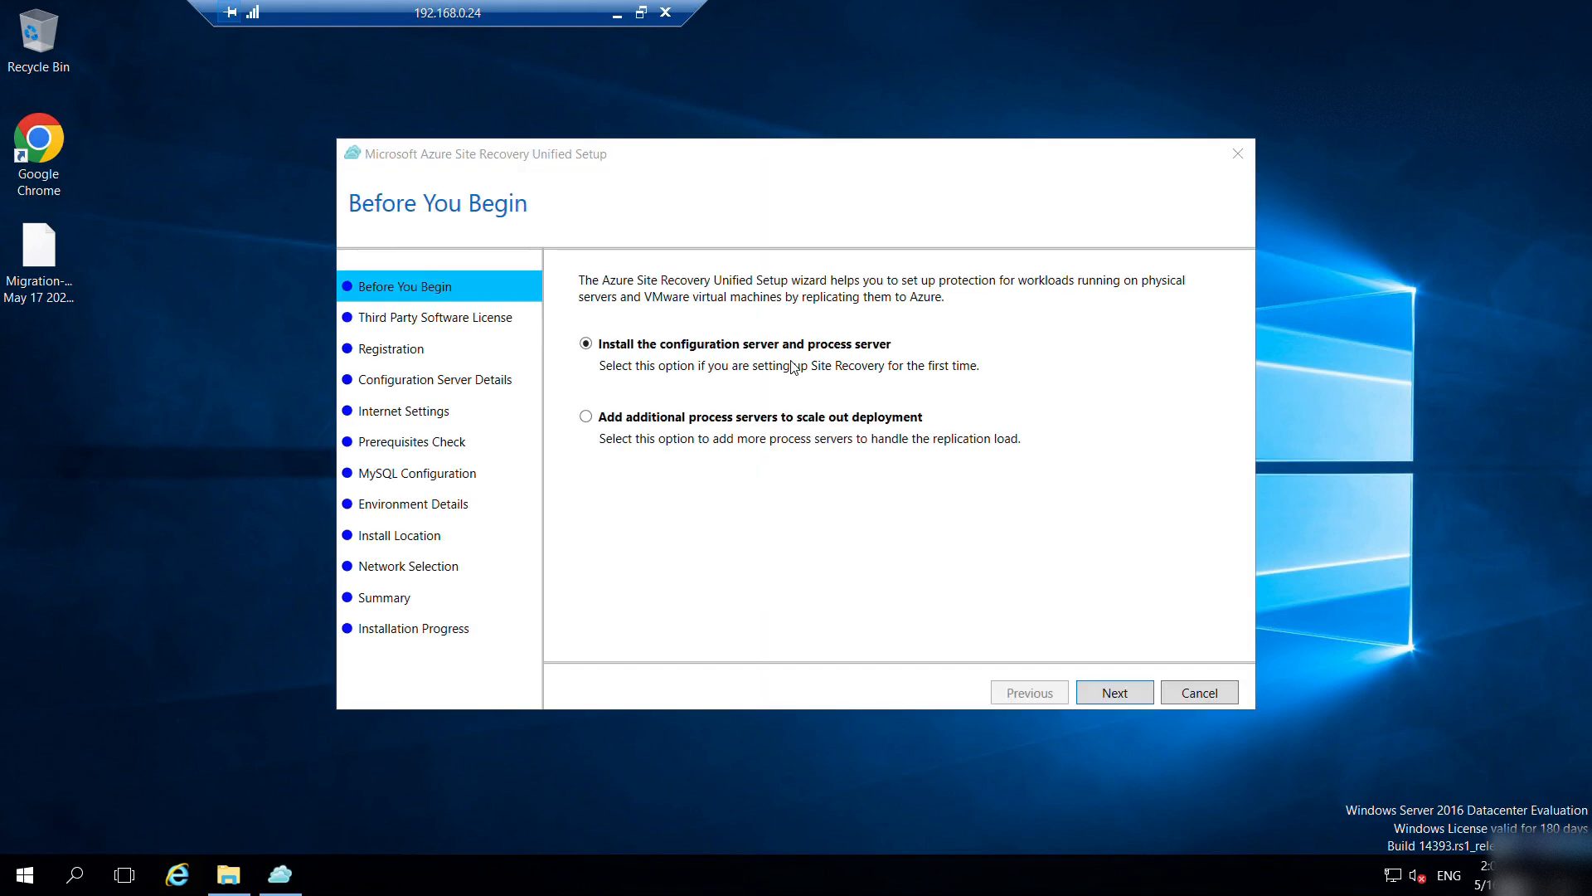
left_click(1115, 692)
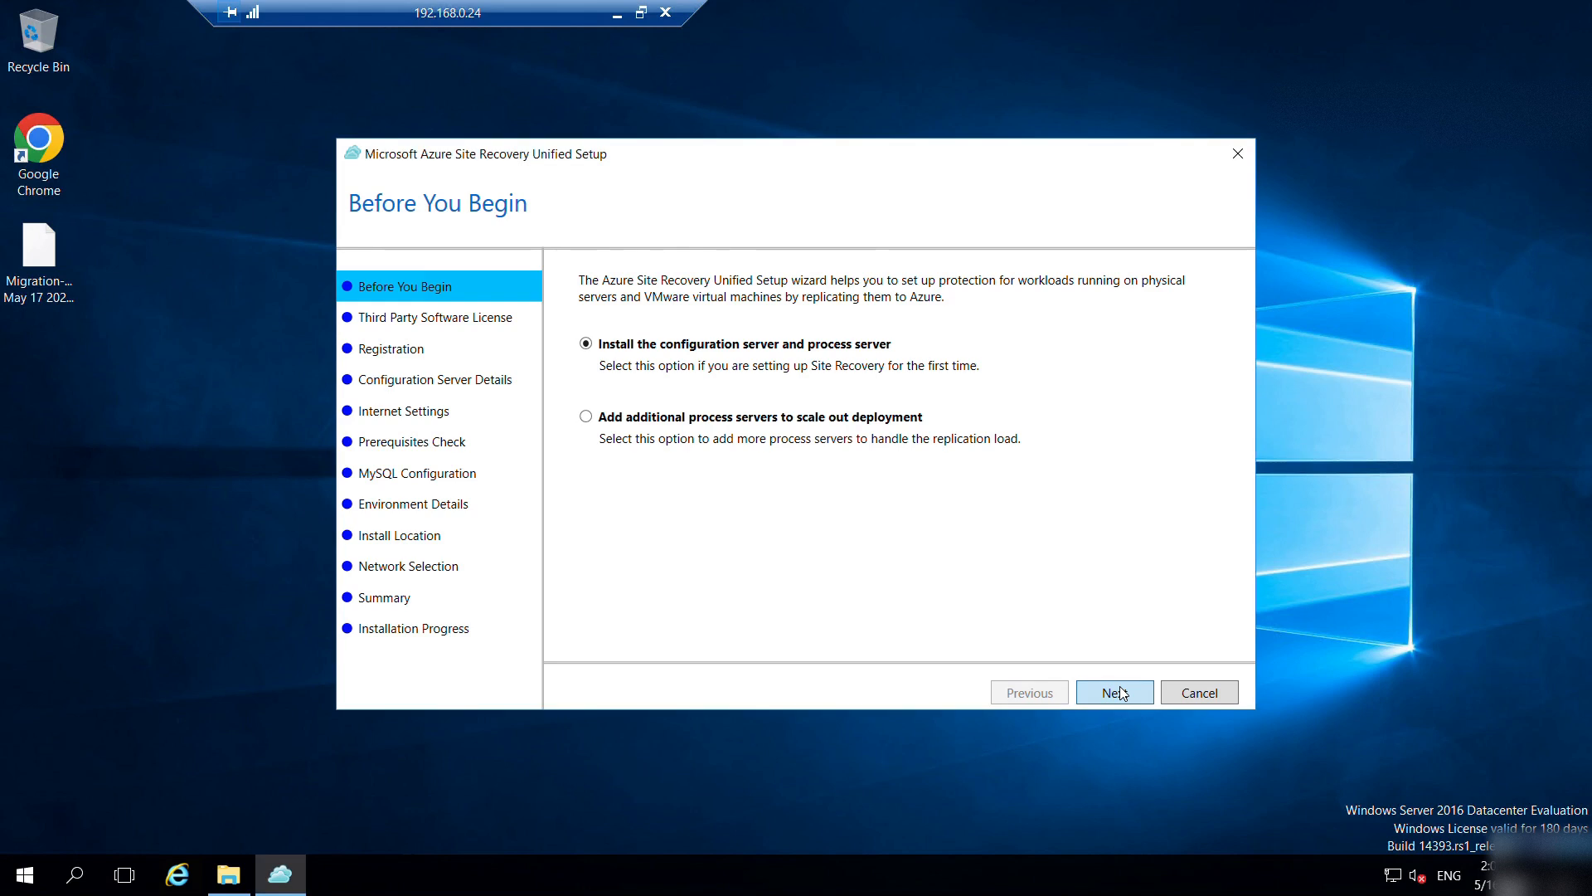
left_click(660, 559)
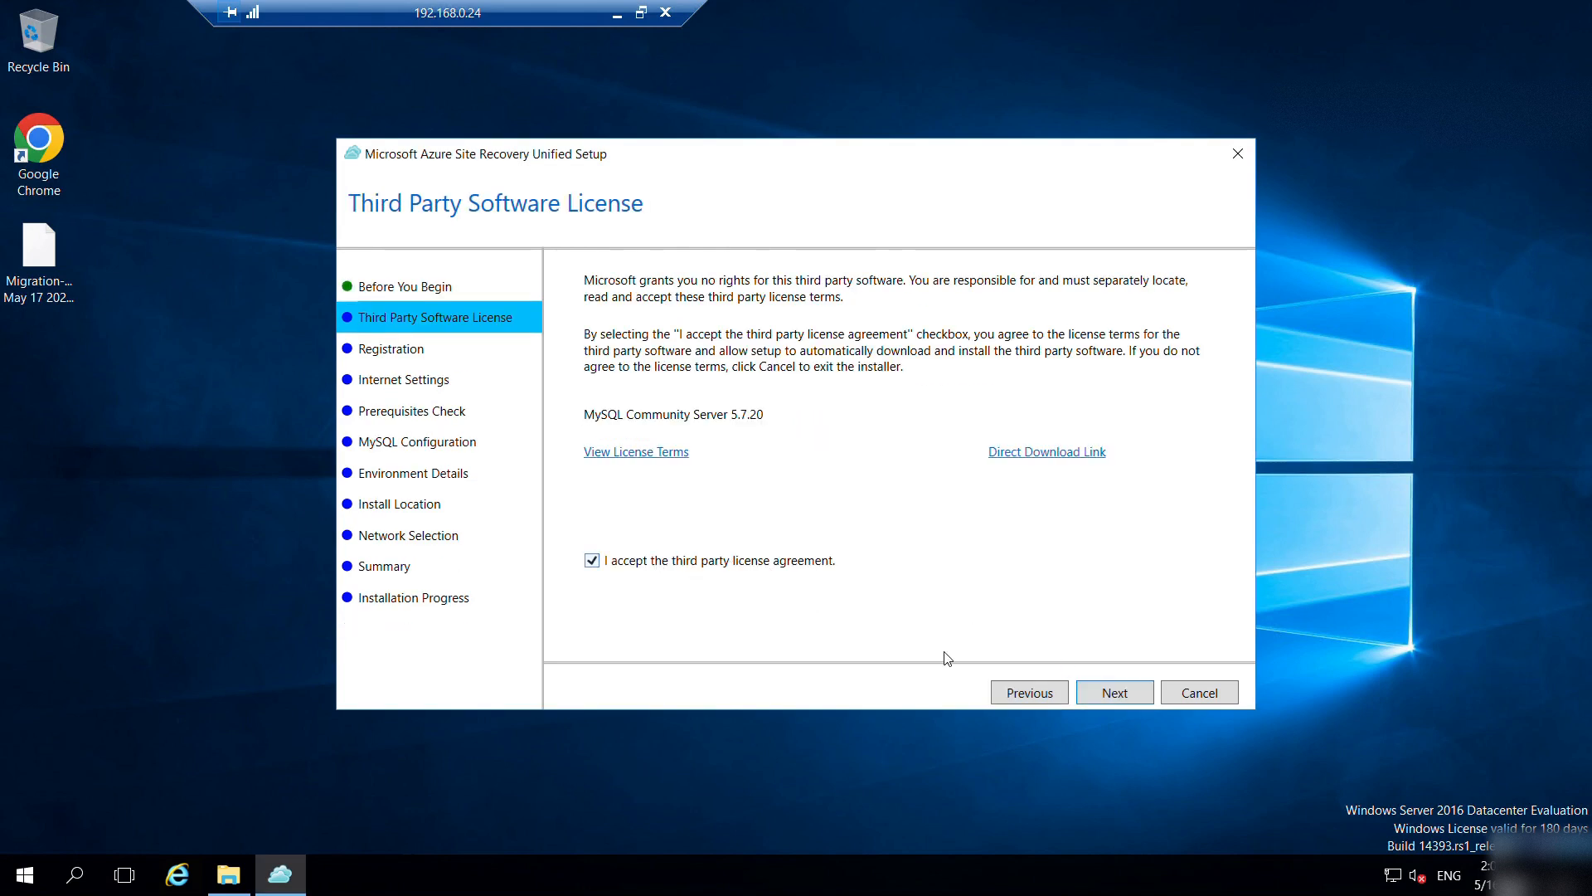
left_click(1116, 687)
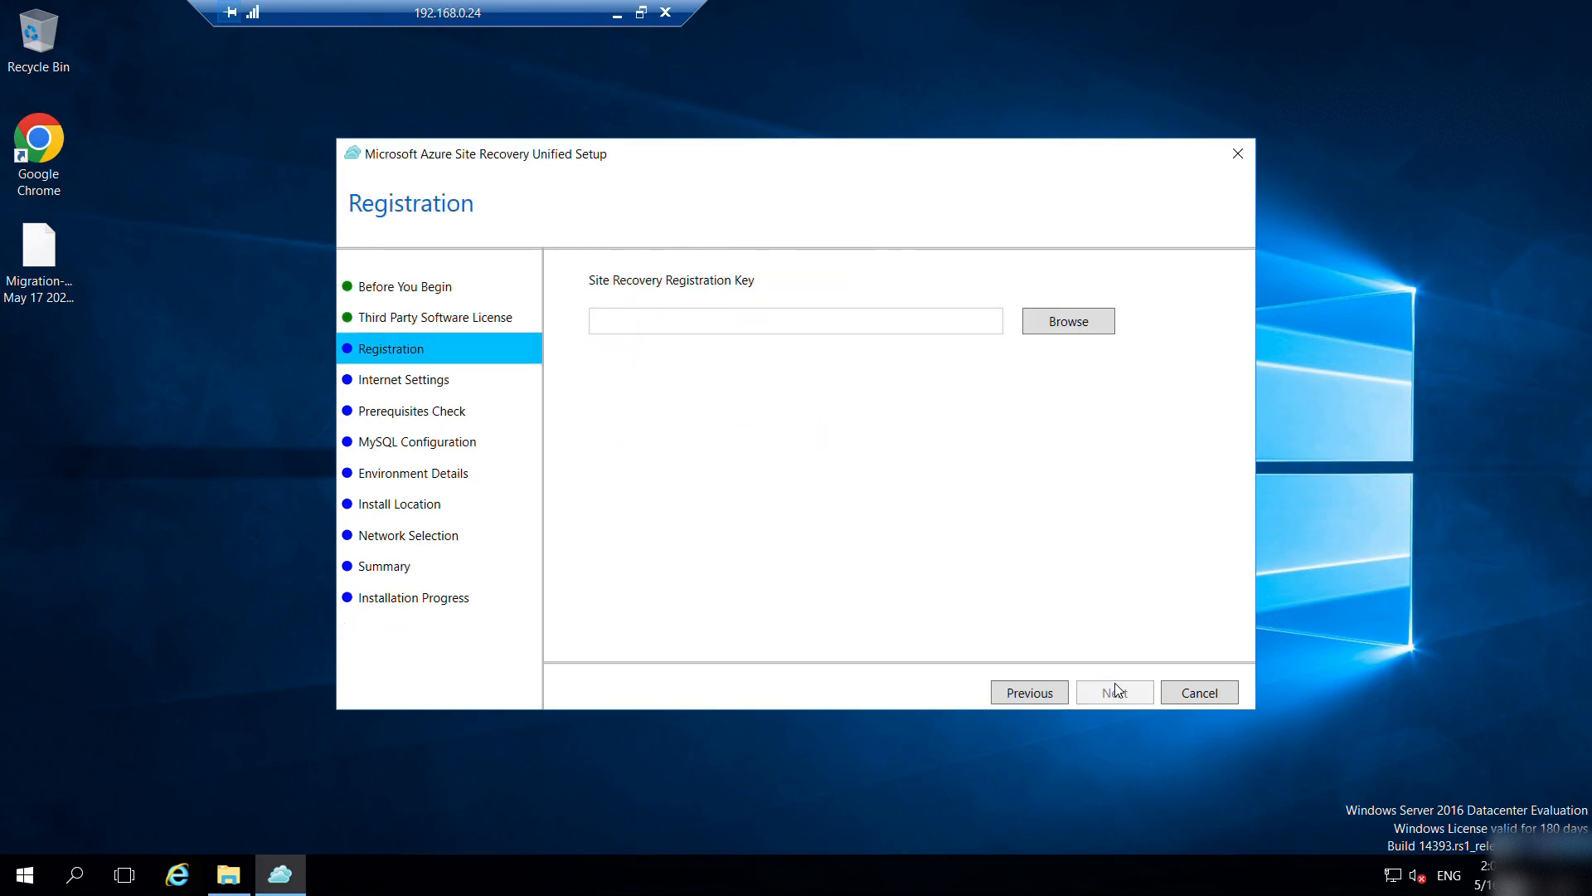
Register with the .VaultCredentials file and continue through internet settings to the prerequisites check.
left_click(1063, 322)
left_click(657, 316)
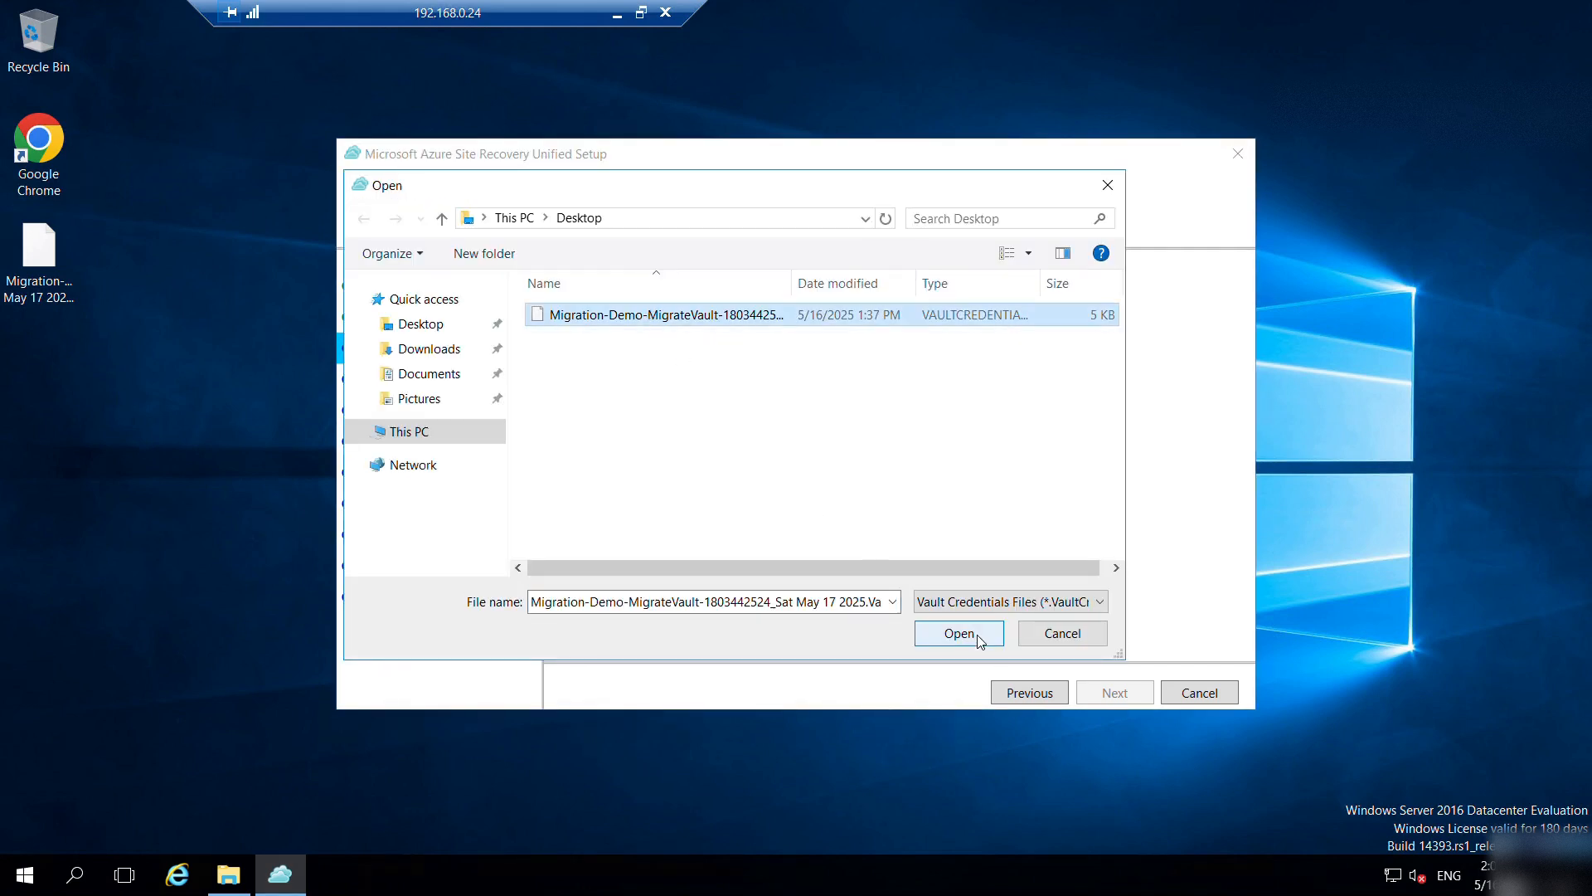
left_click(985, 642)
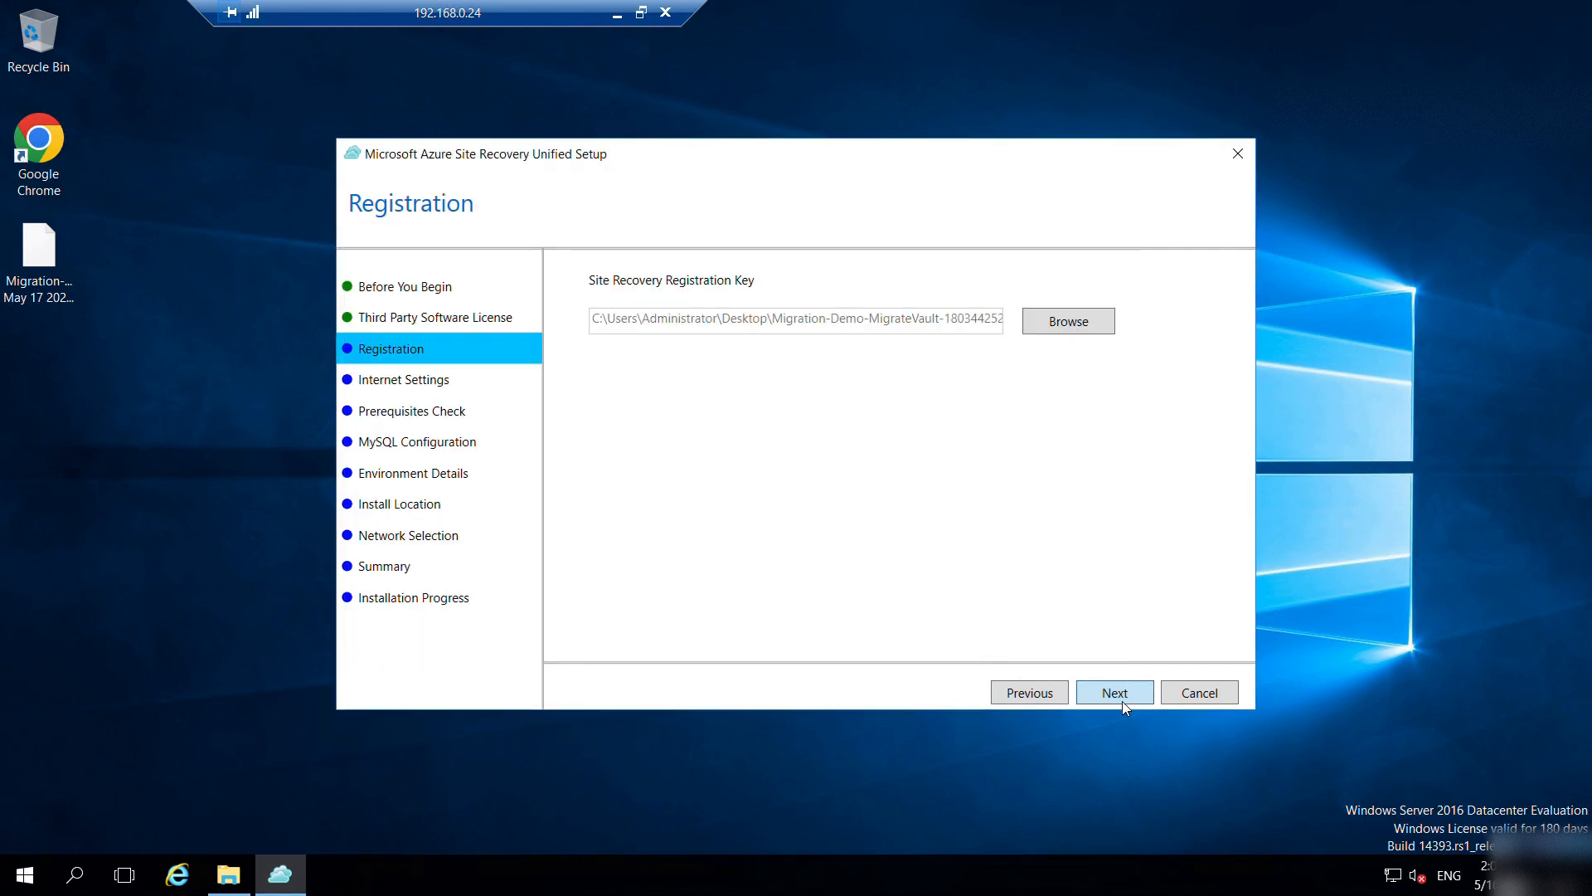
left_click(1122, 700)
left_click(1122, 700)
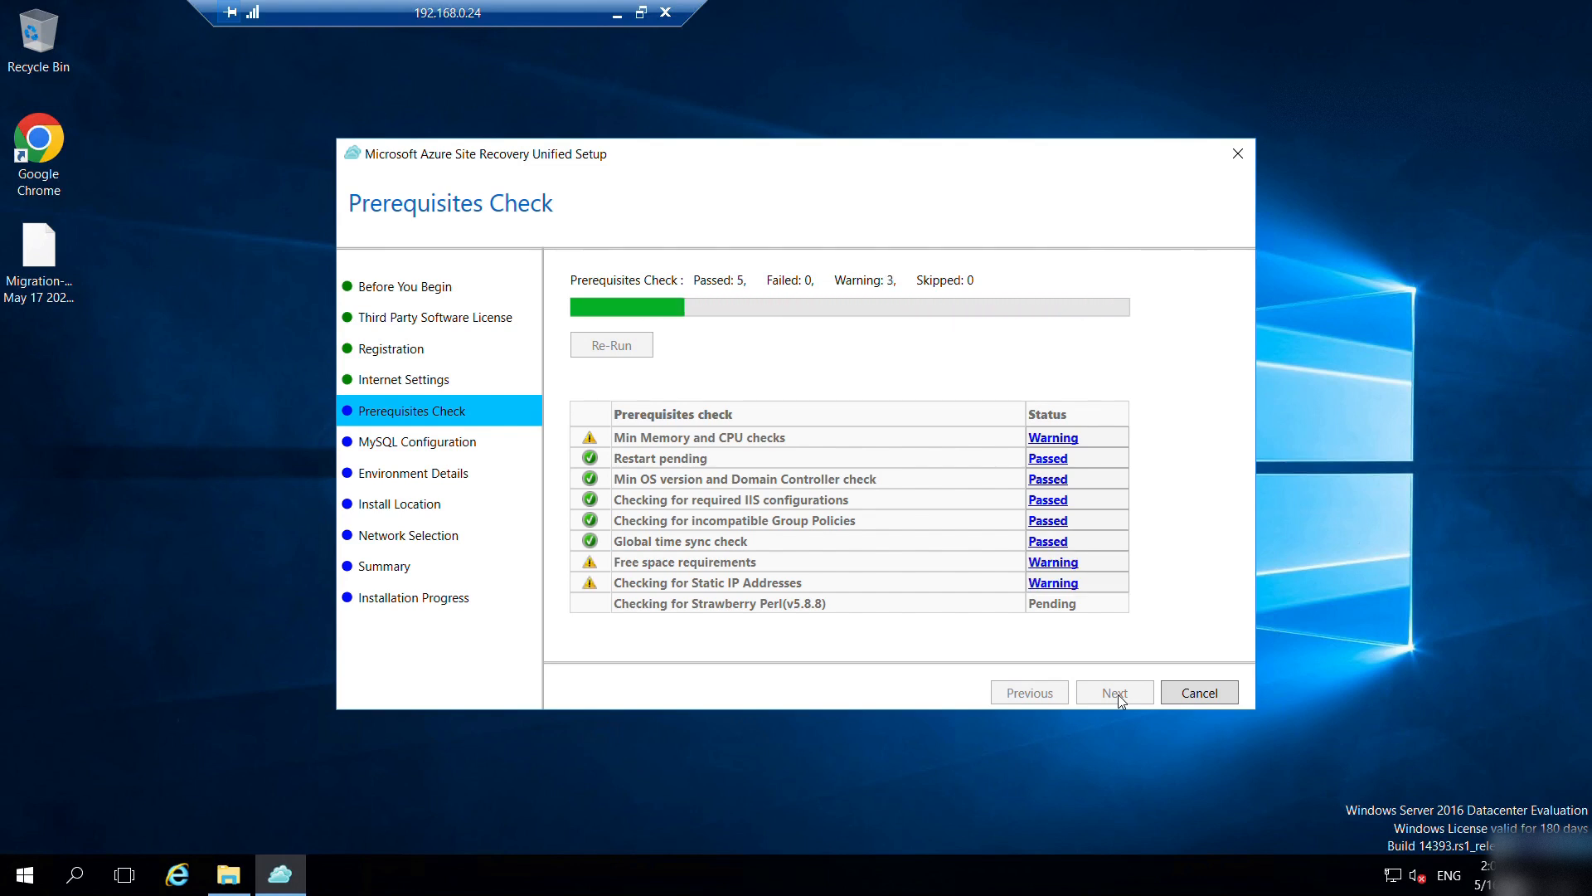
Enter the MySQL root and database user passwords.
left_click(1116, 694)
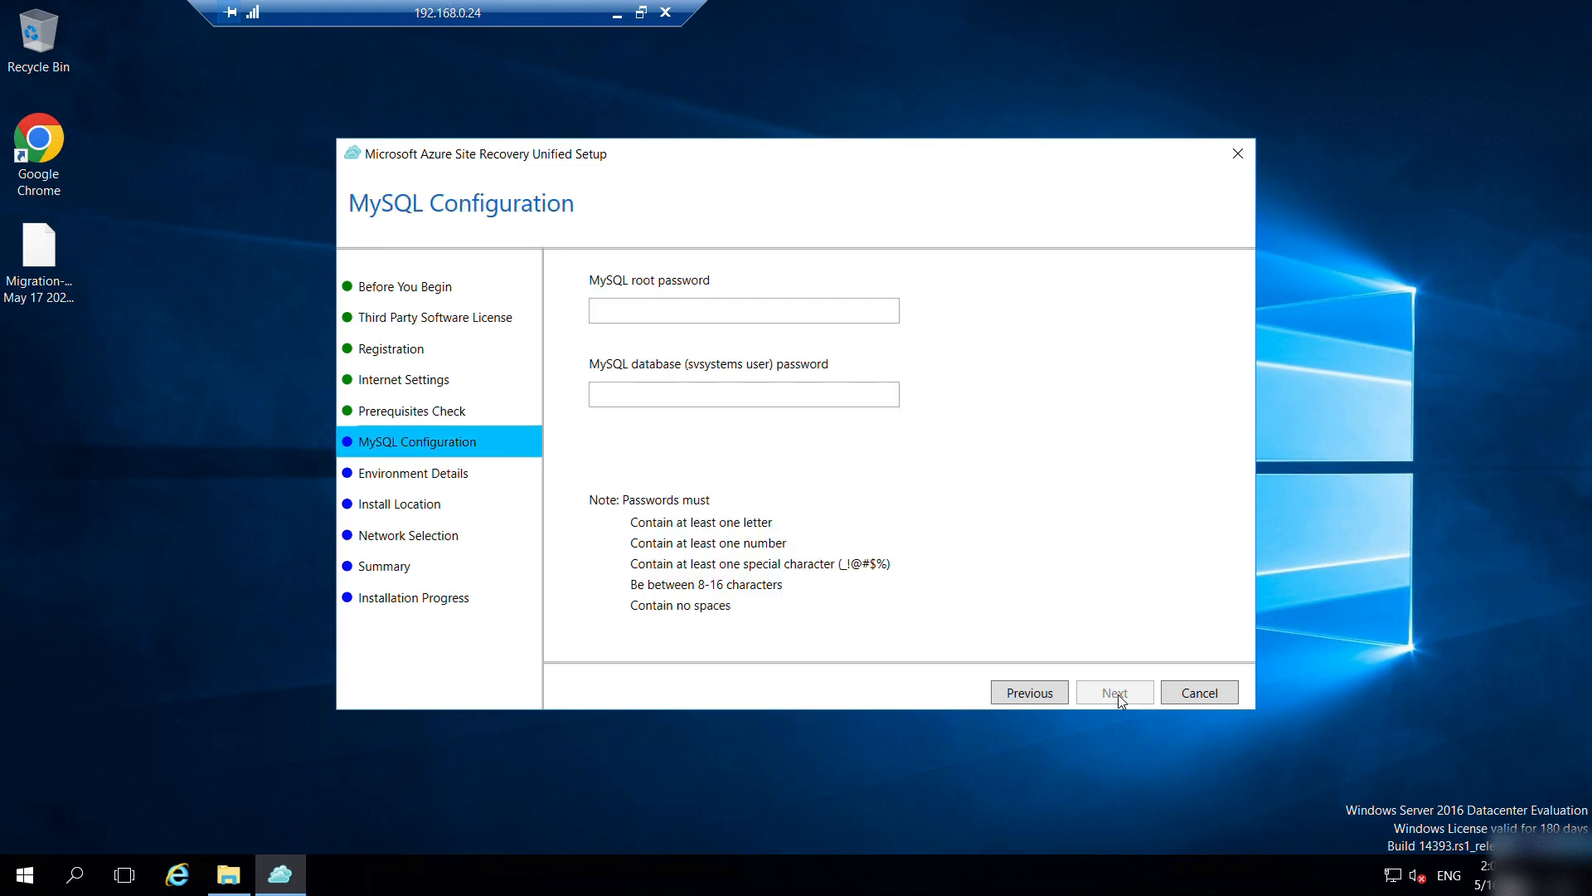
left_click(678, 302)
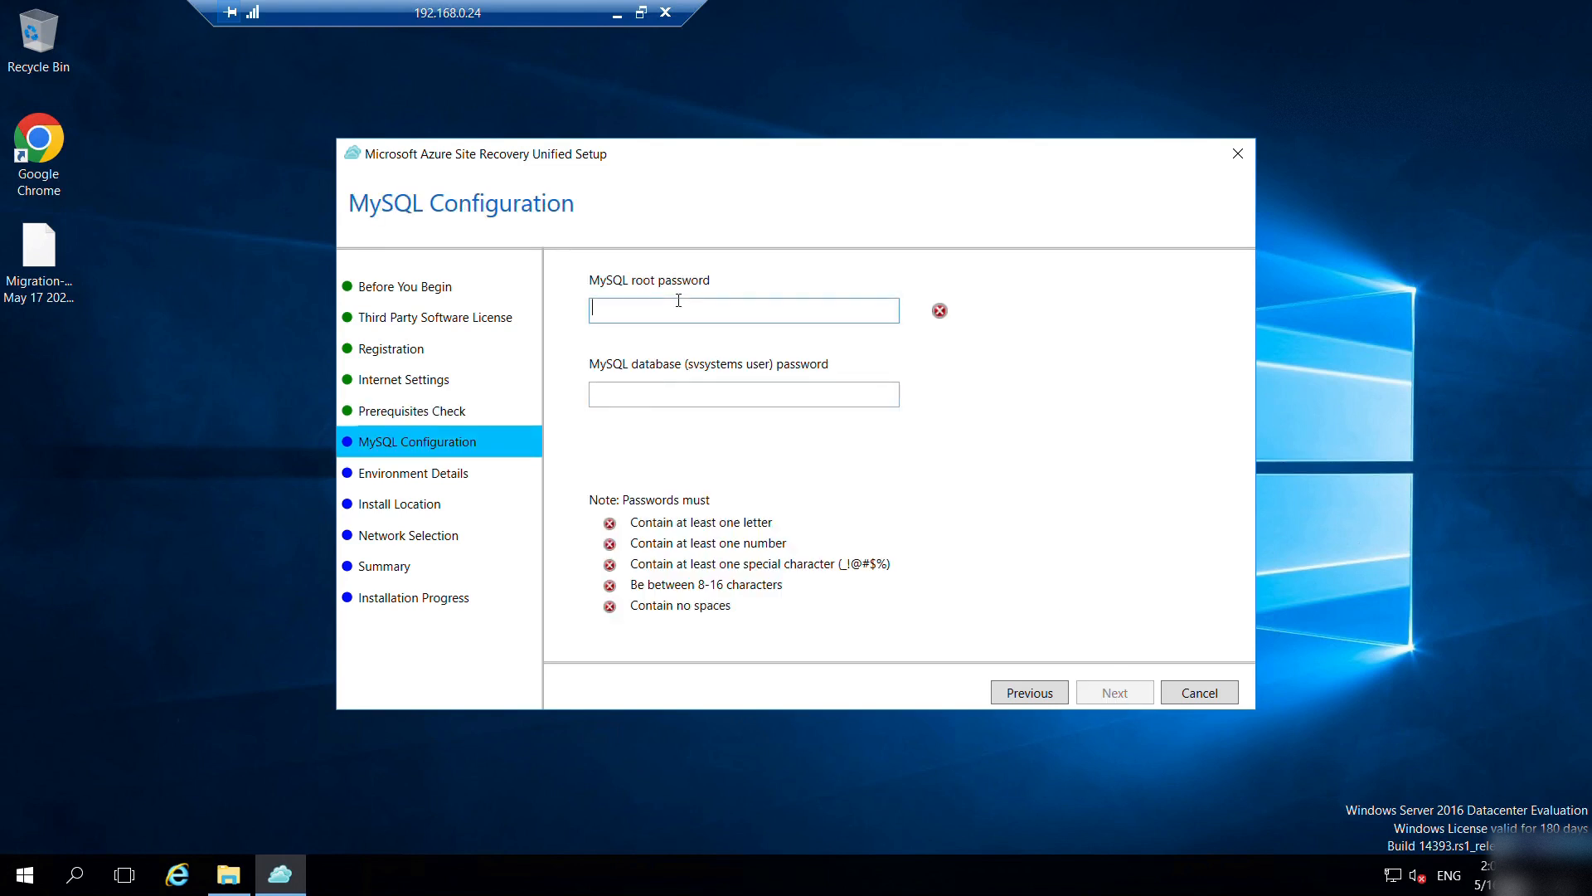
type("•••••••••")
key("Tab")
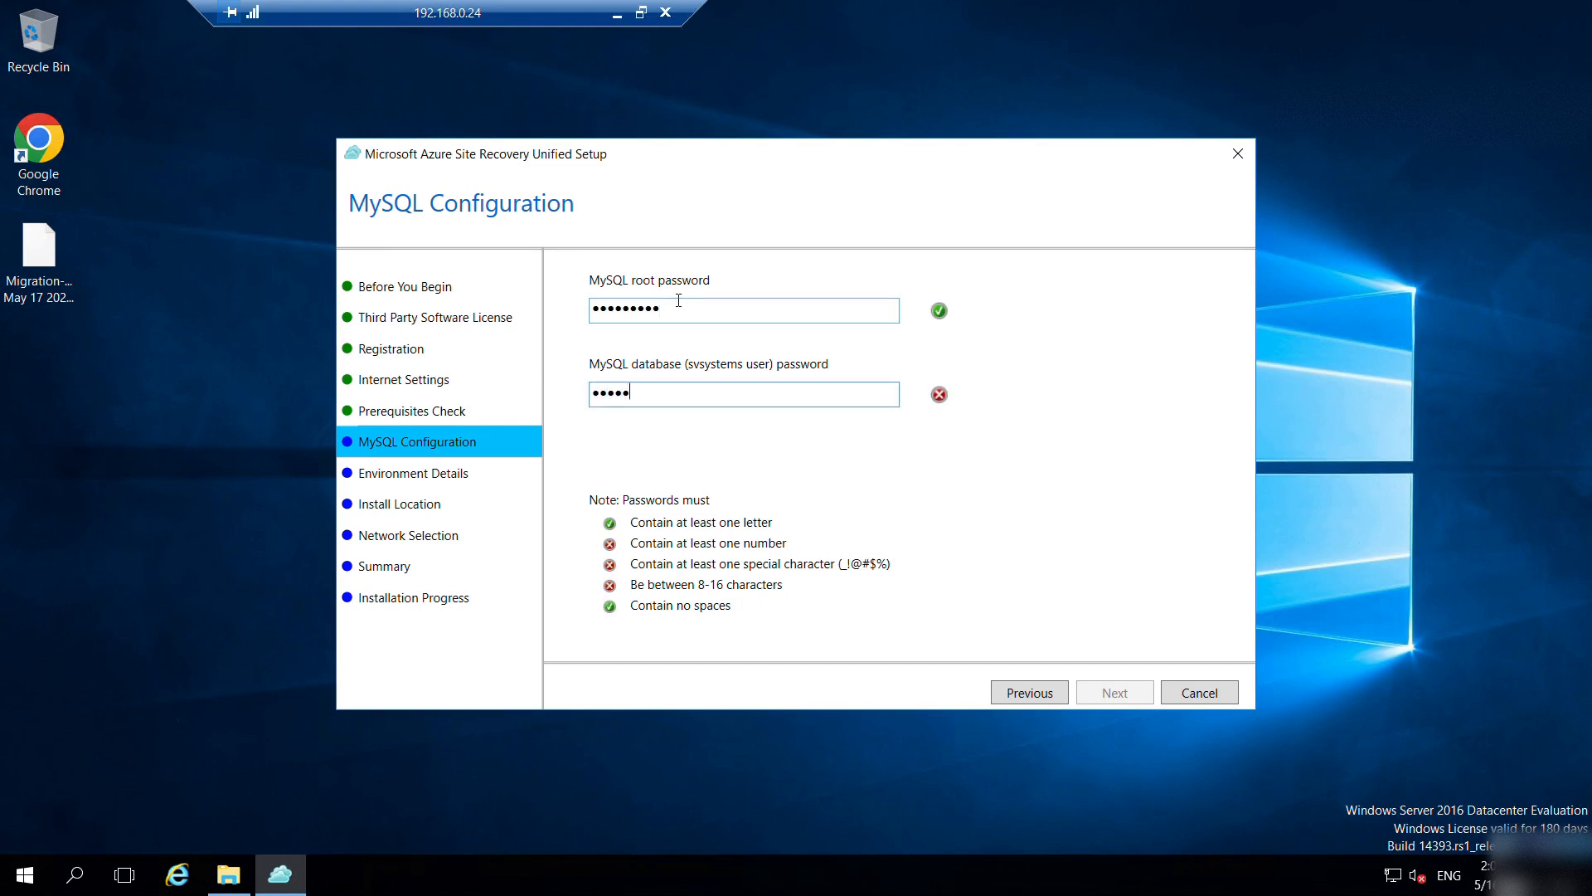
type("•••••••••")
key("Return")
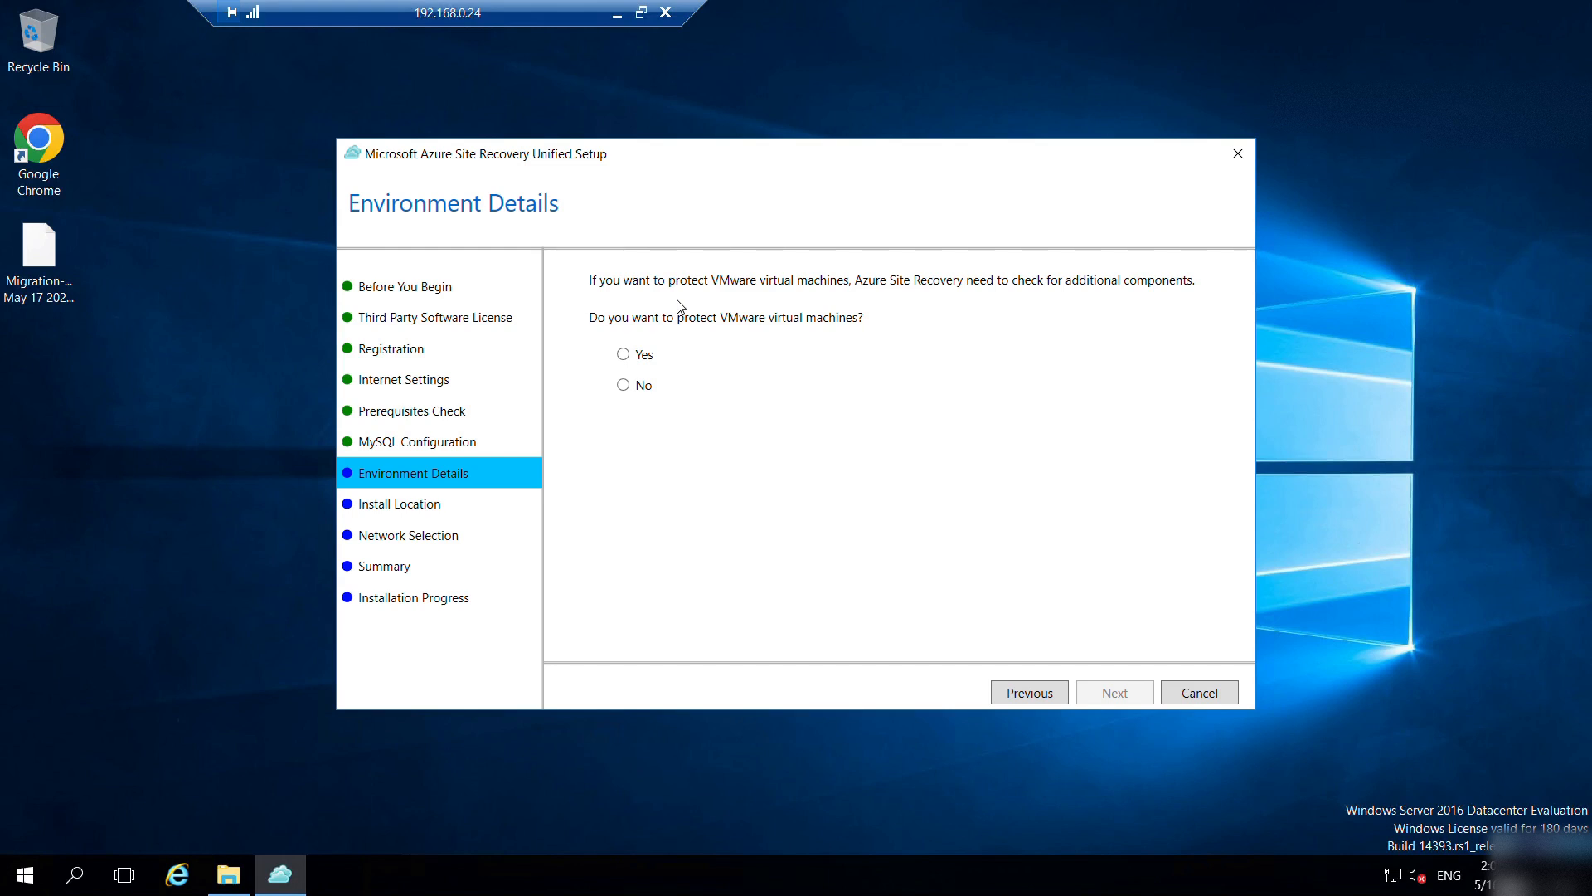
Choose No for VMware virtual machine protection and keep the default install location.
left_click(636, 386)
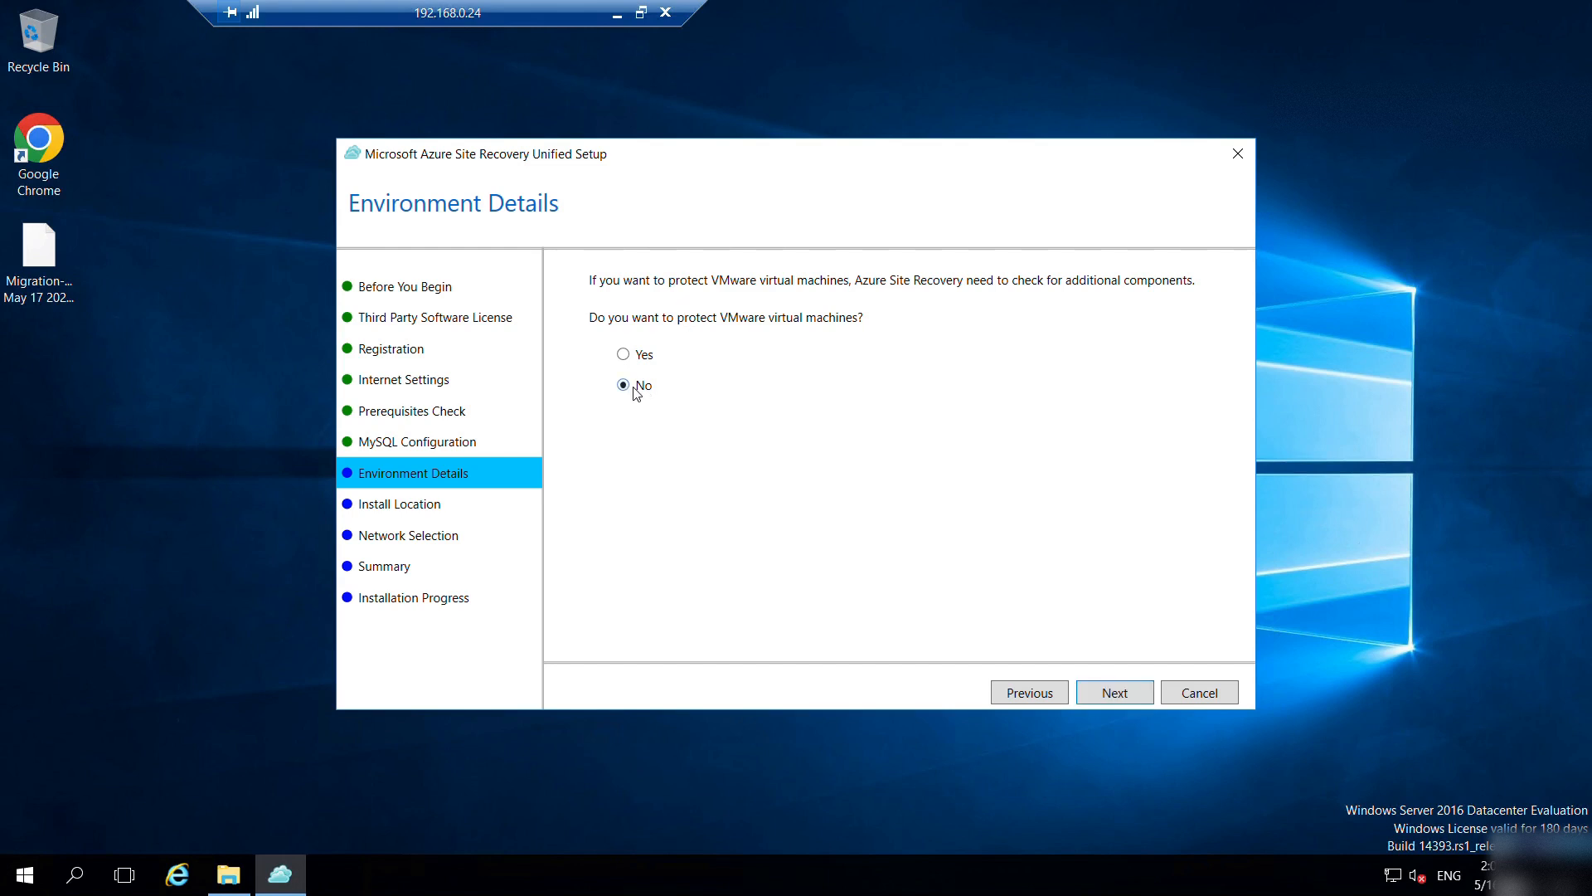
left_click(1117, 699)
left_click(1127, 691)
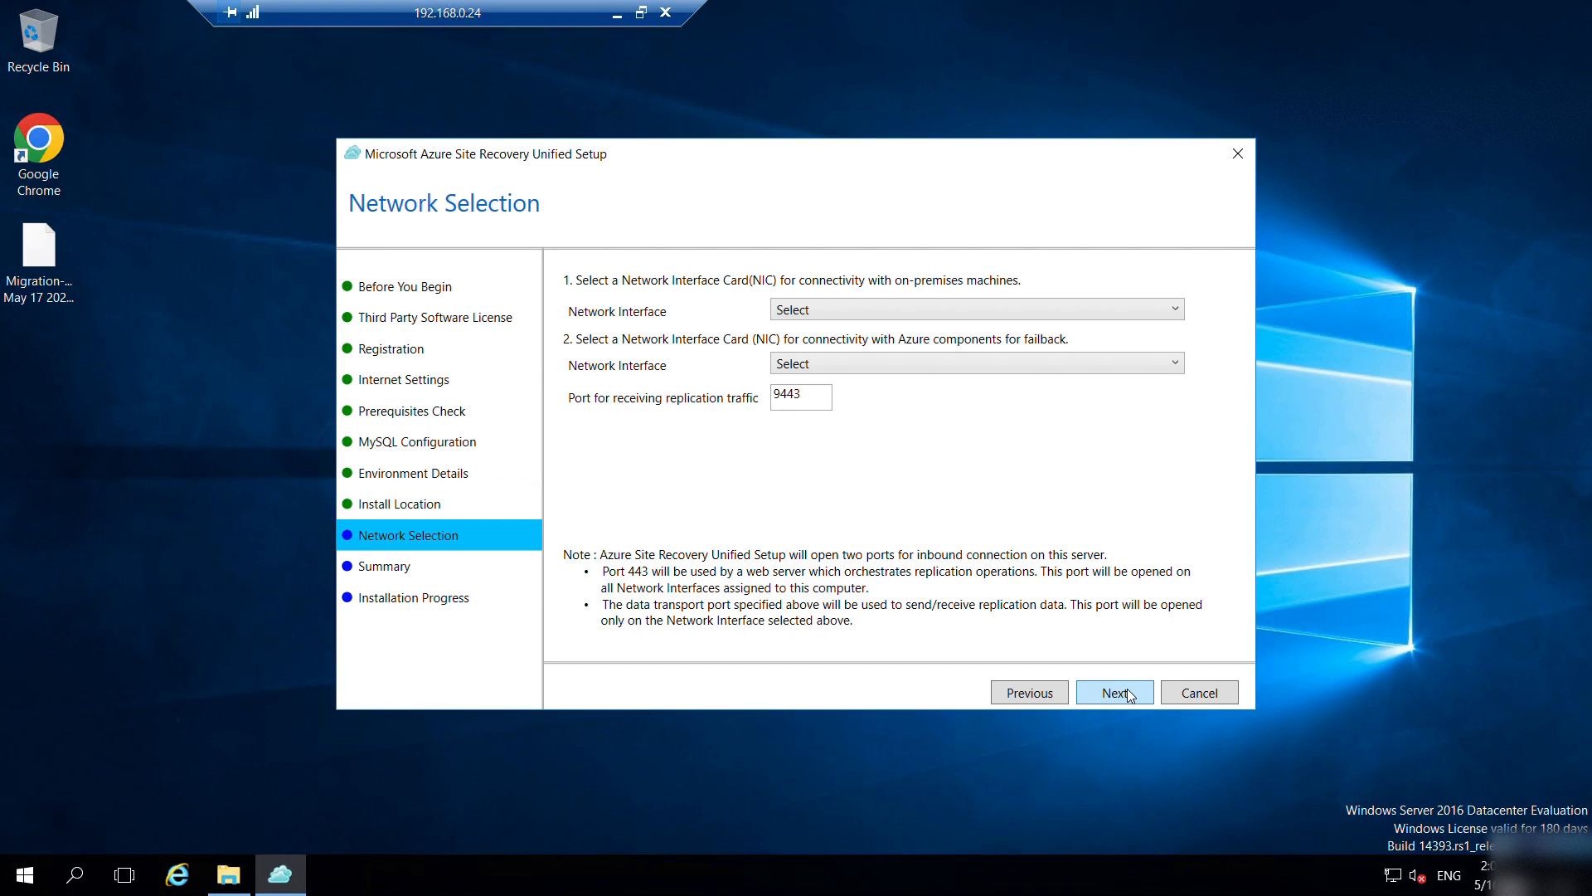
Select Ethernet [192.168.0.24] for both on-premises and failback network interfaces.
left_click(894, 309)
left_click(908, 344)
left_click(914, 362)
left_click(905, 405)
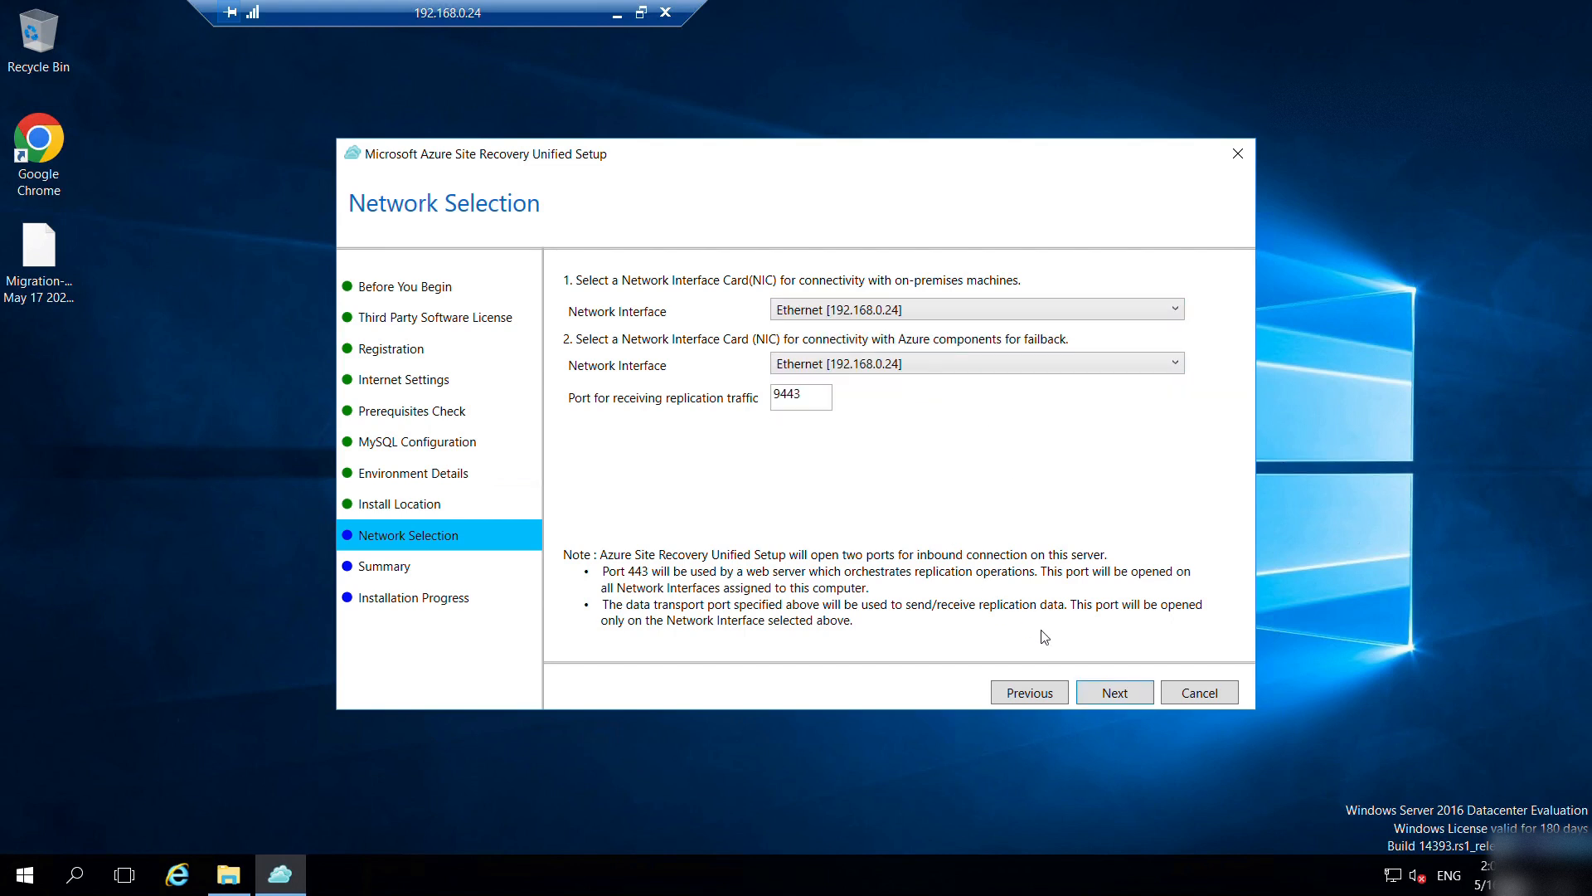
left_click(1120, 699)
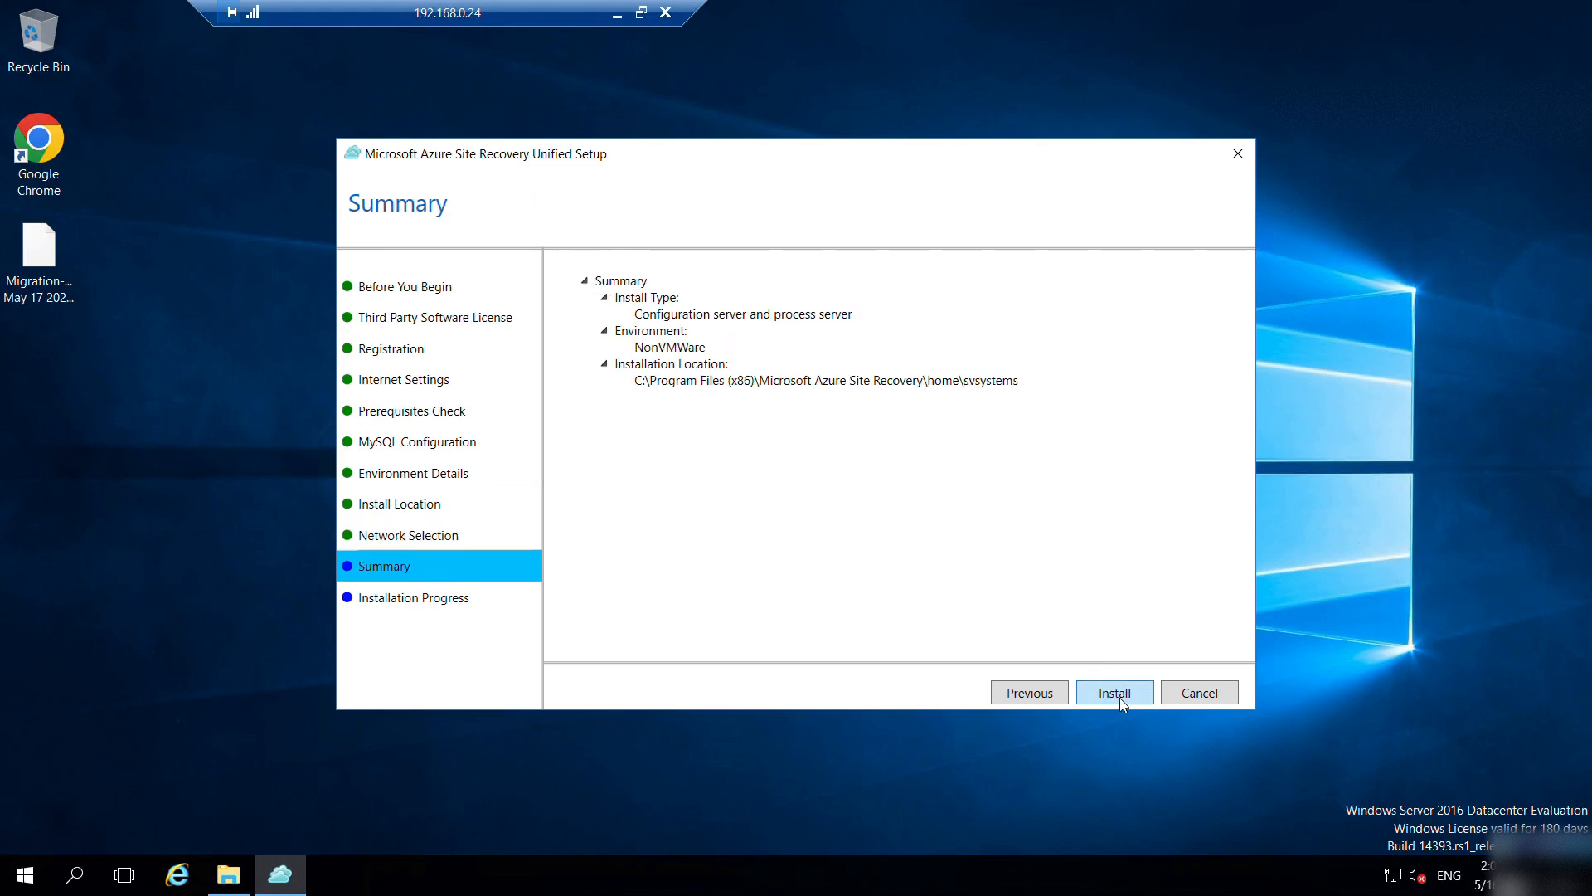
Start the configuration server installation and monitor it in Task Manager until every step shows Done.
left_click(1119, 695)
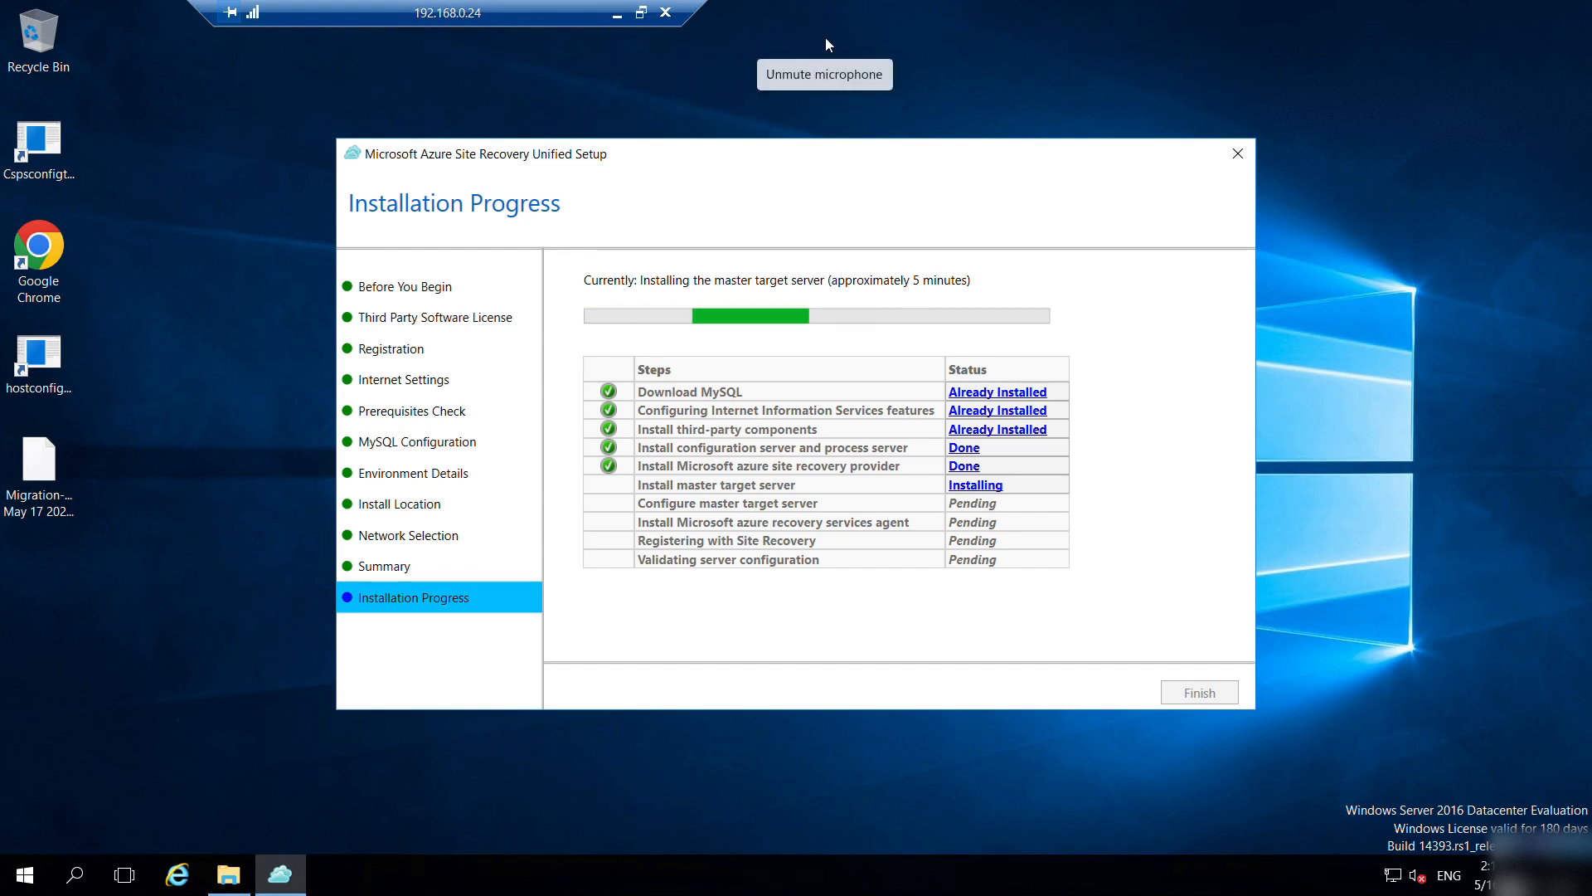
left_click(702, 100)
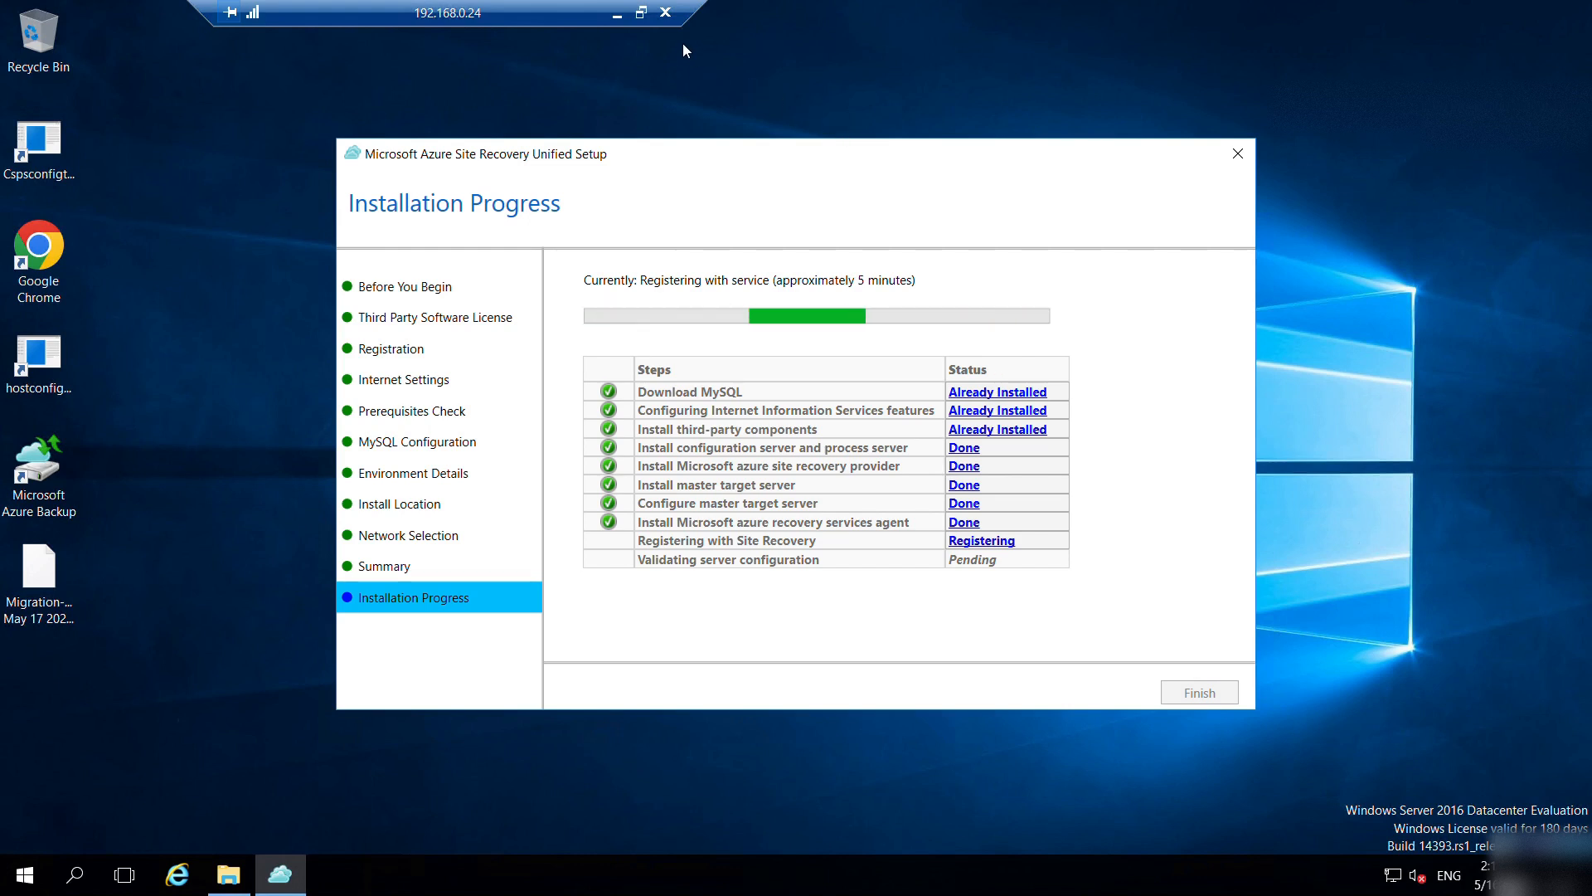
key("ctrl+shift+Escape")
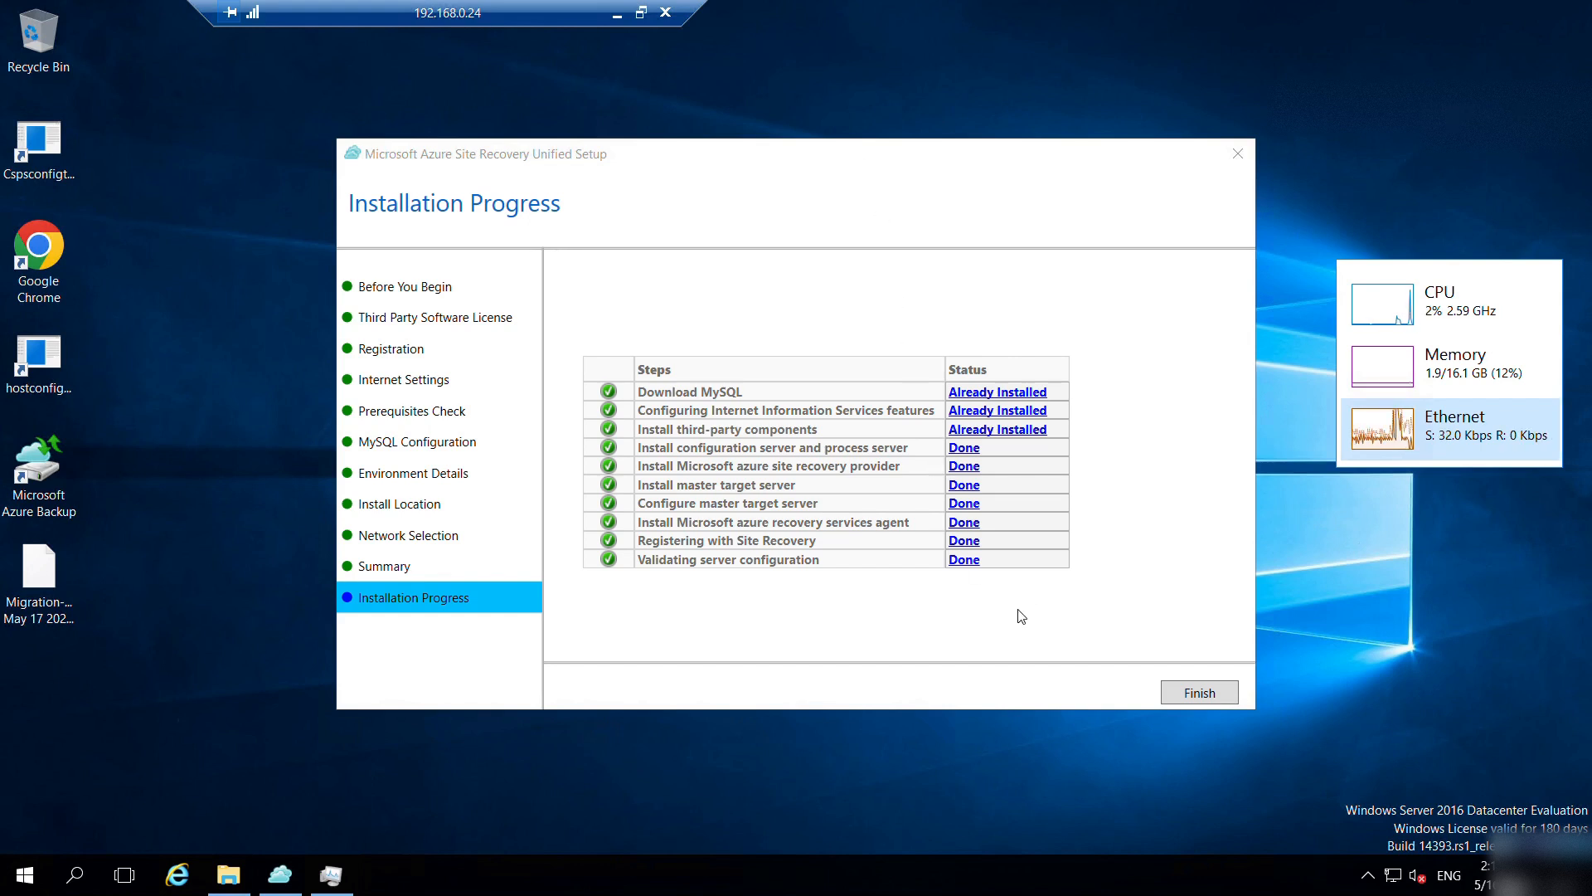
Finish the setup and copy the configuration server connection passphrase to the clipboard.
left_click(1199, 691)
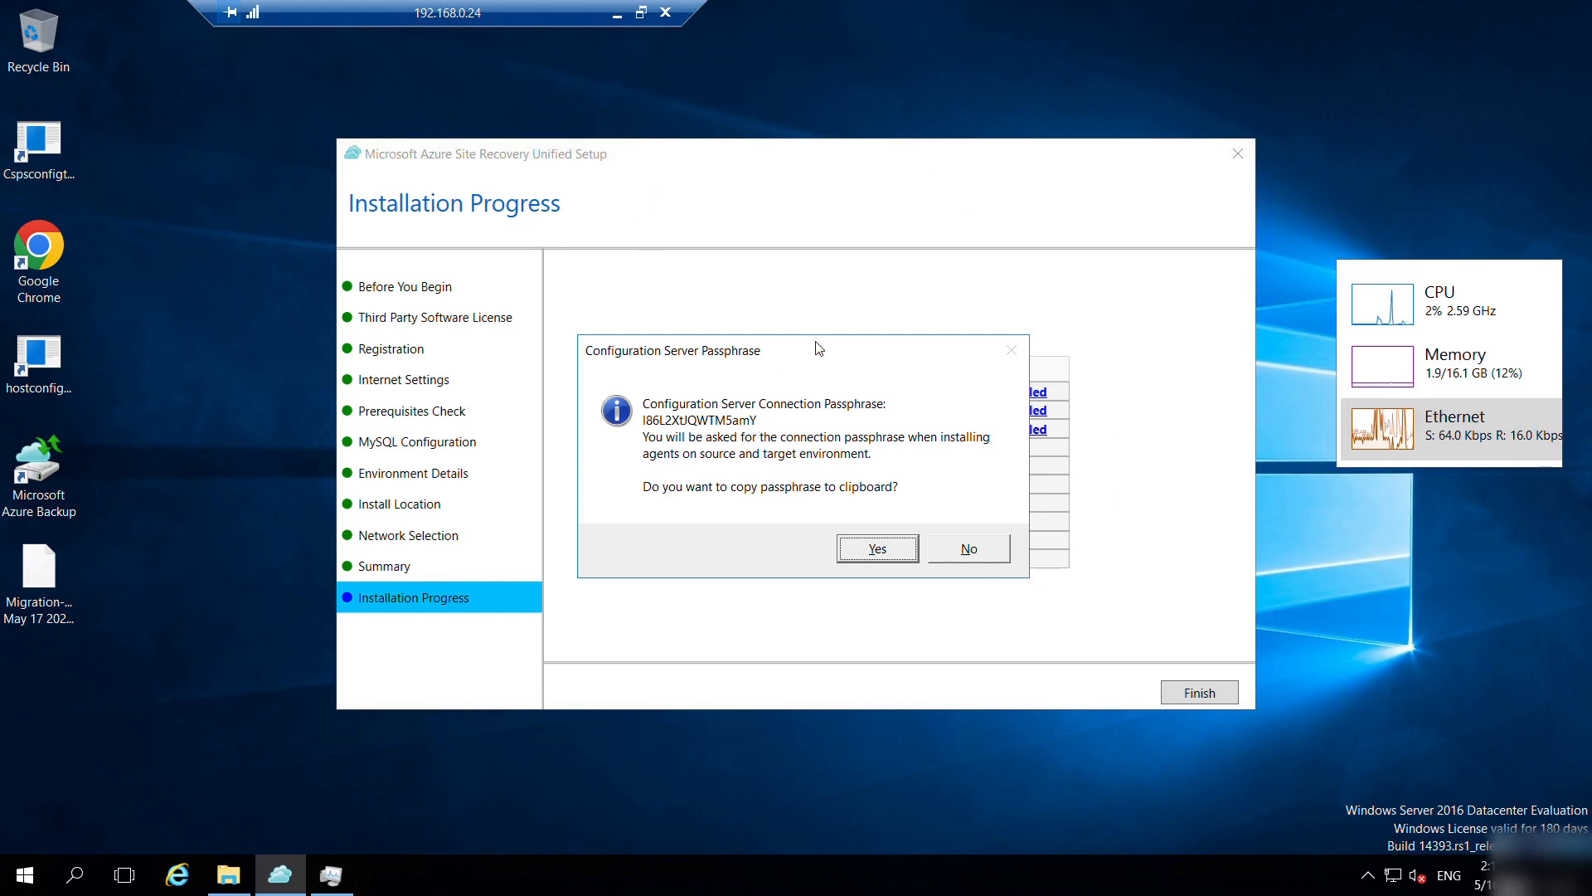
left_click(877, 546)
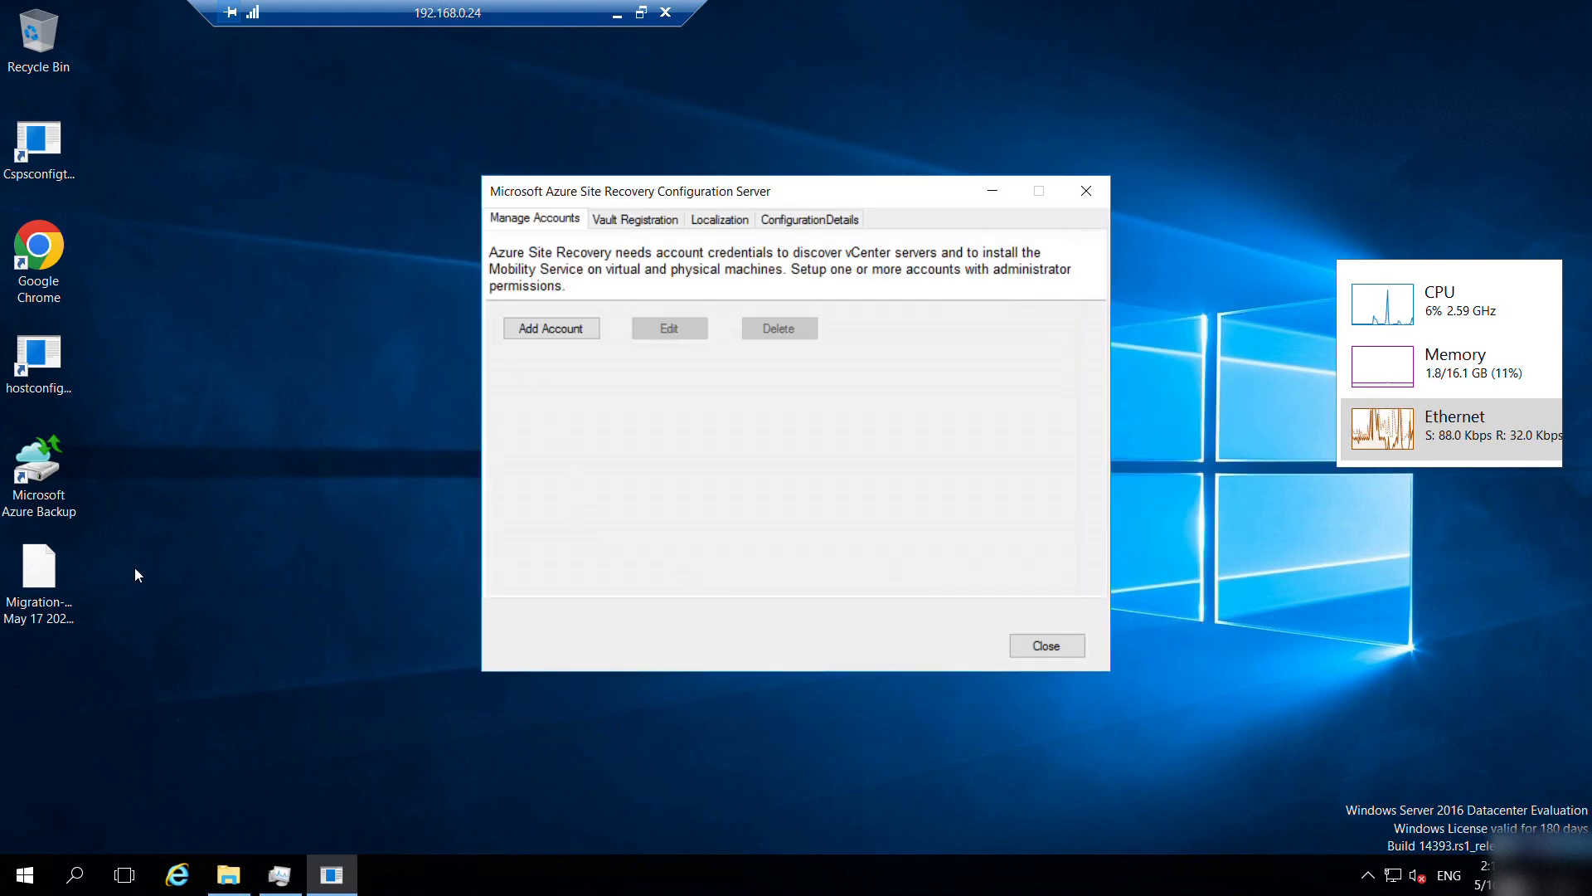
Create a new desktop text document named passphrase.
right_click(129, 601)
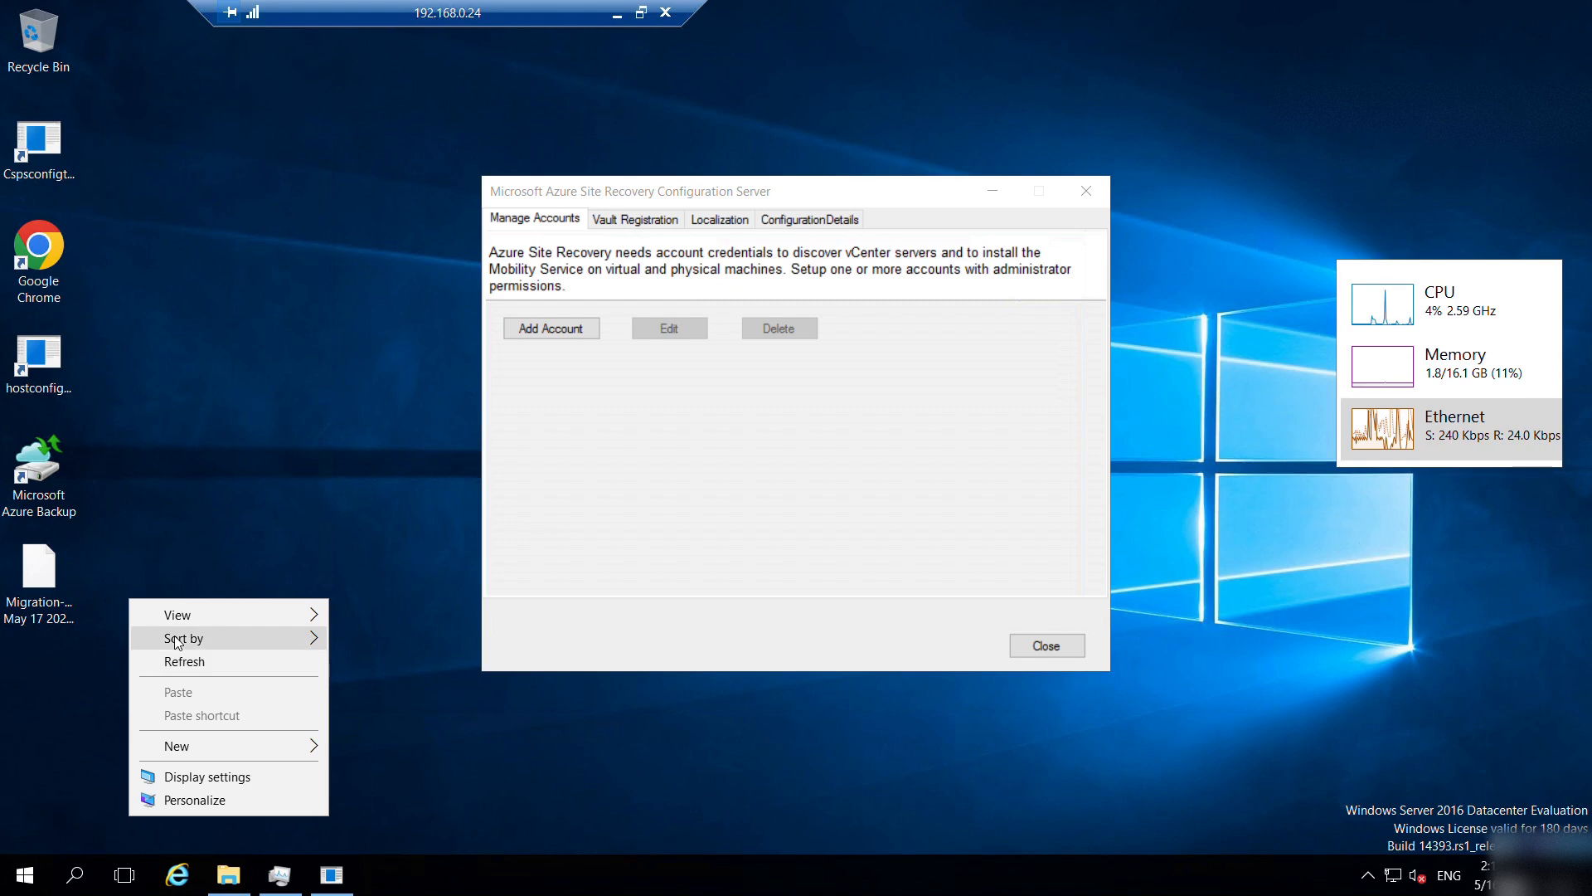
mouse_move(175, 641)
mouse_move(192, 753)
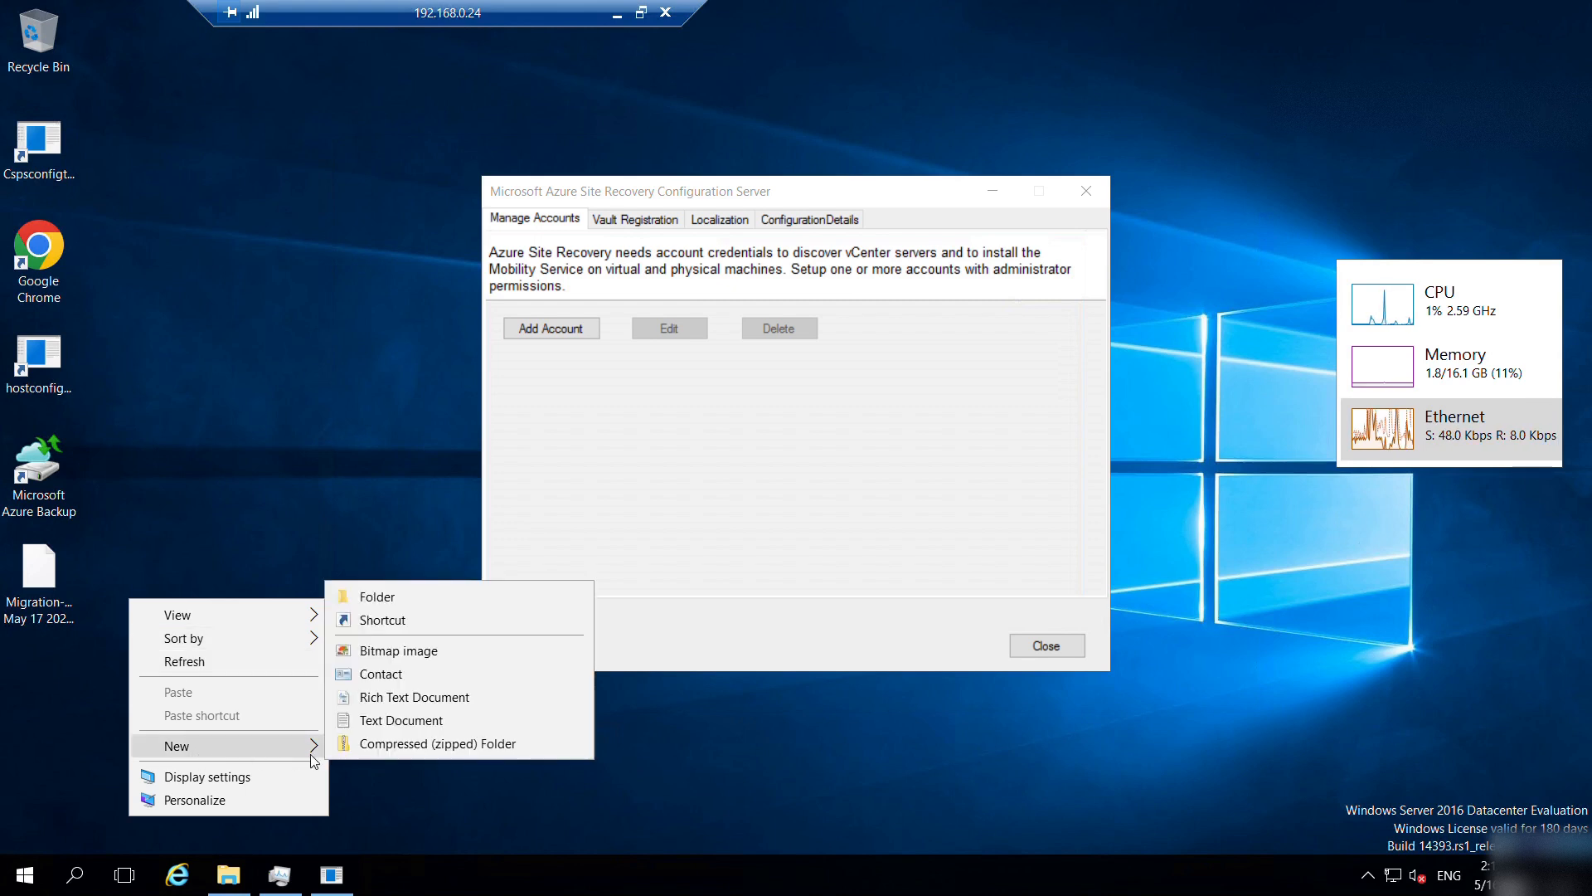
left_click(377, 723)
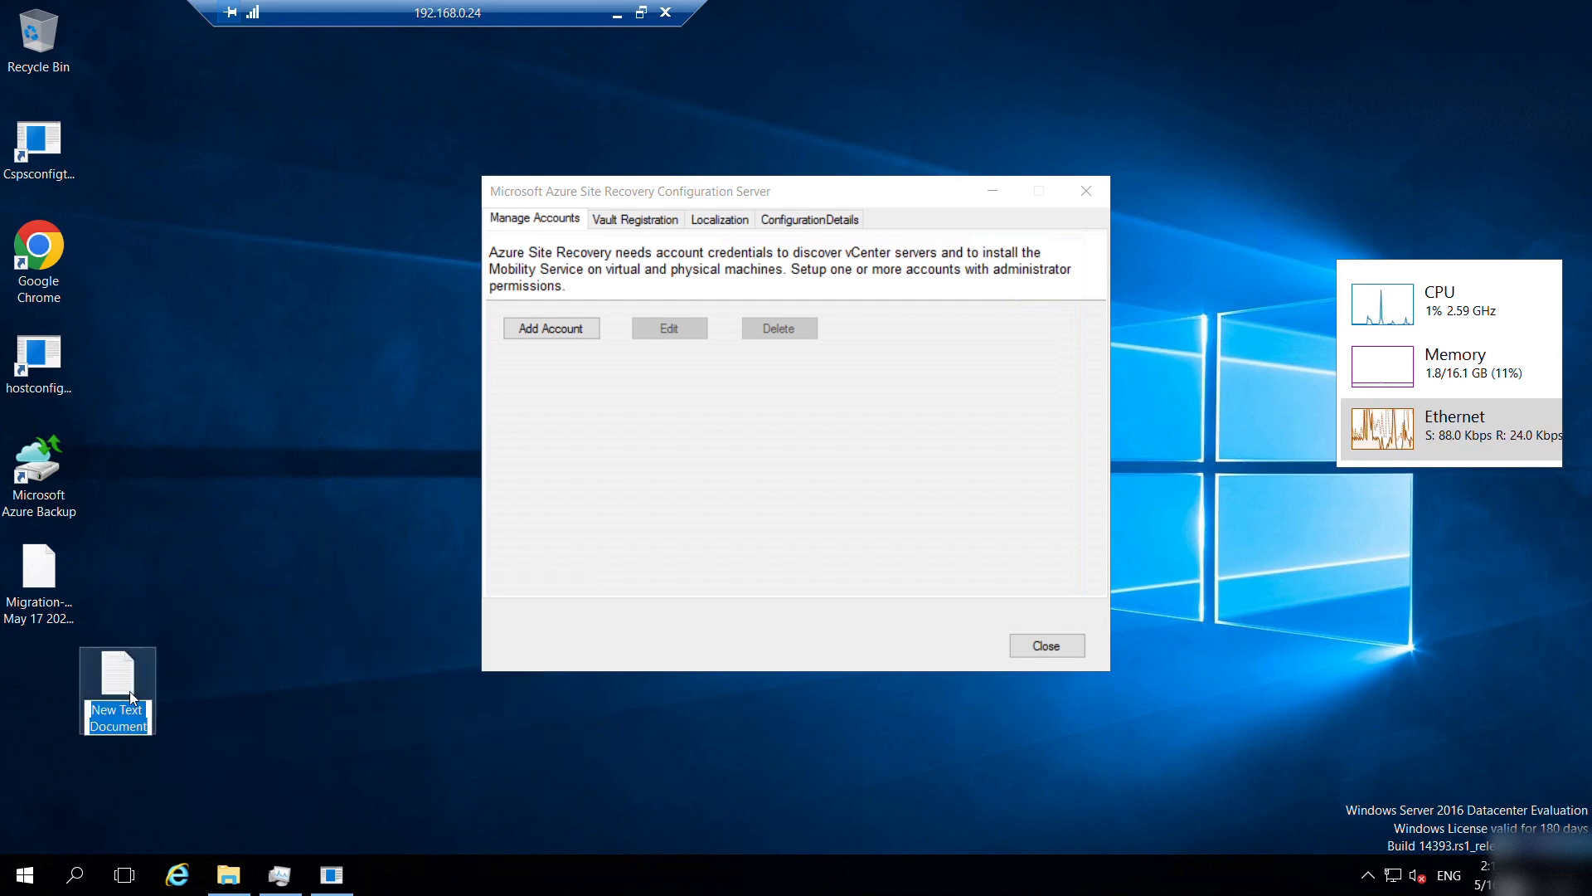
type("passp")
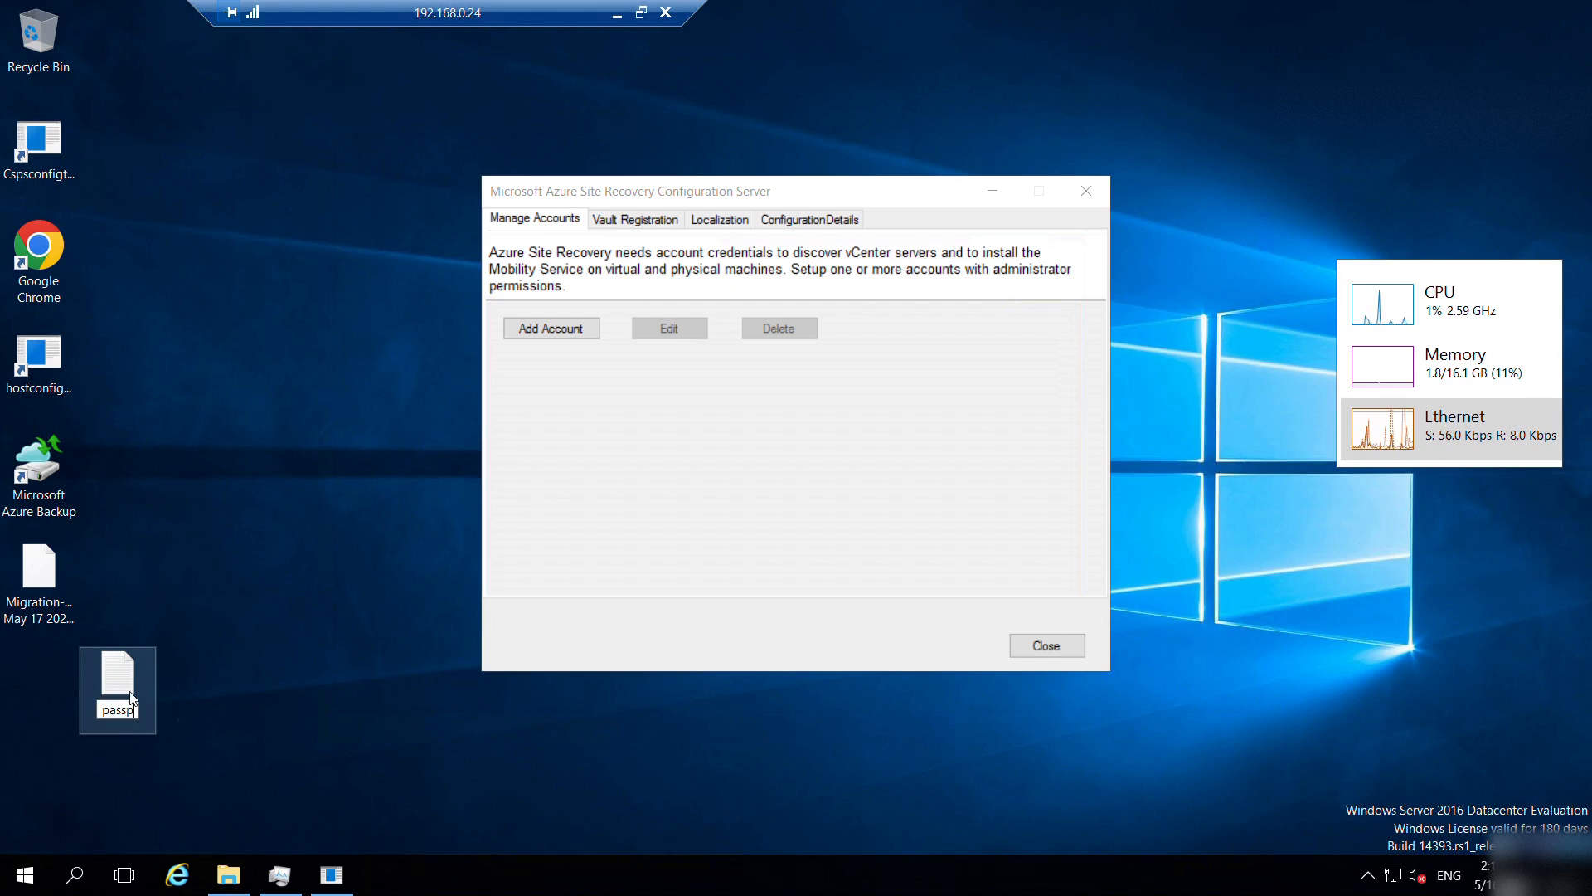
type("hrase")
key("Return")
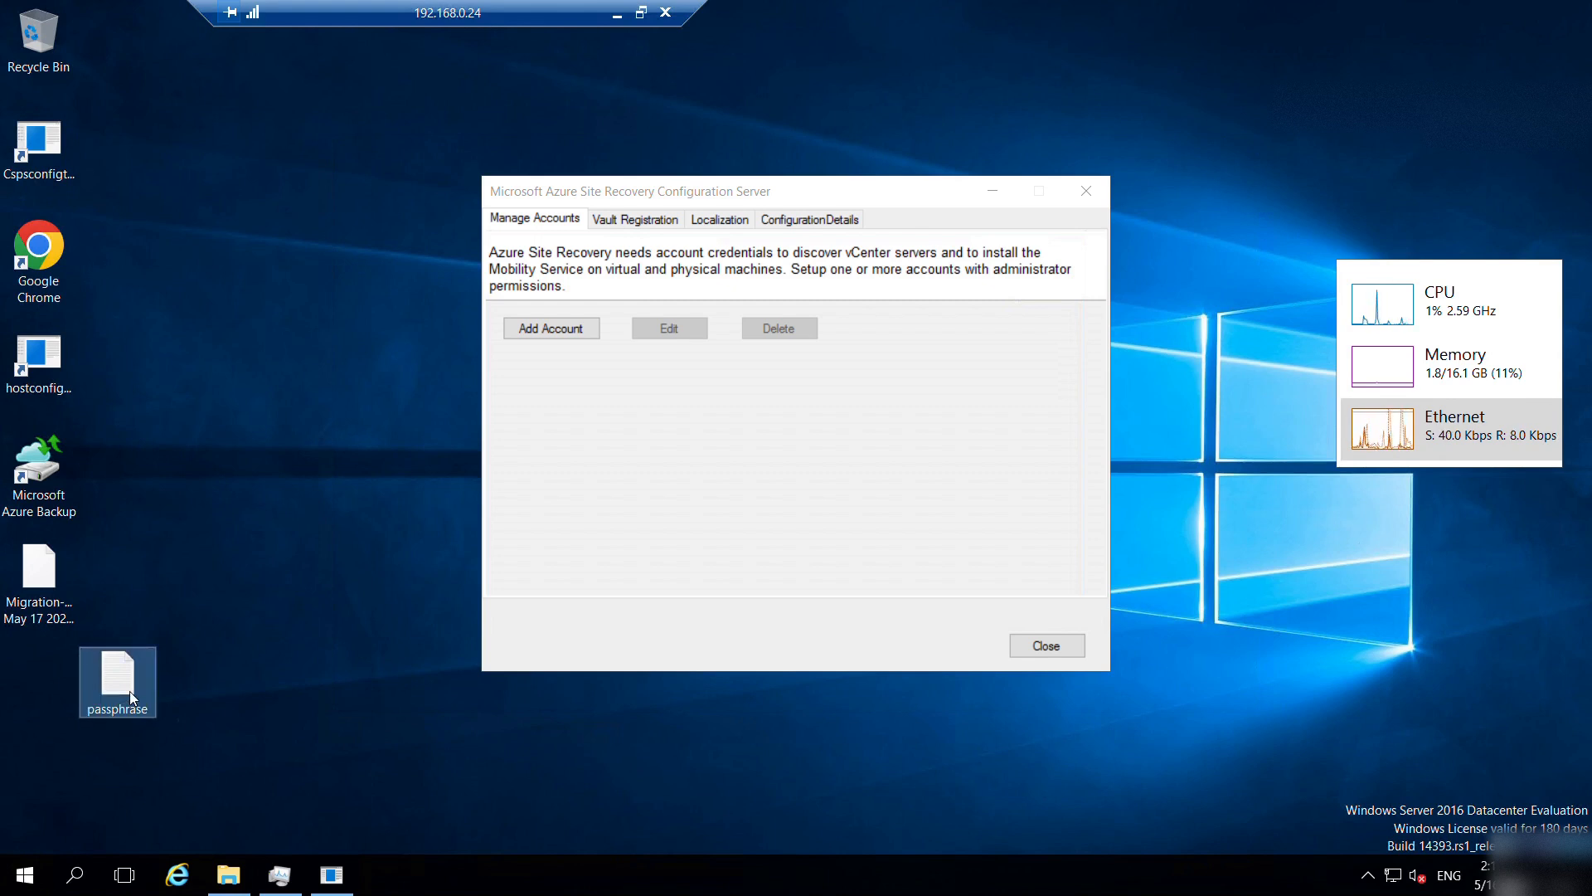
Paste the passphrase into the file, close Notepad, and move the icon to the first column.
key("ctrl+v")
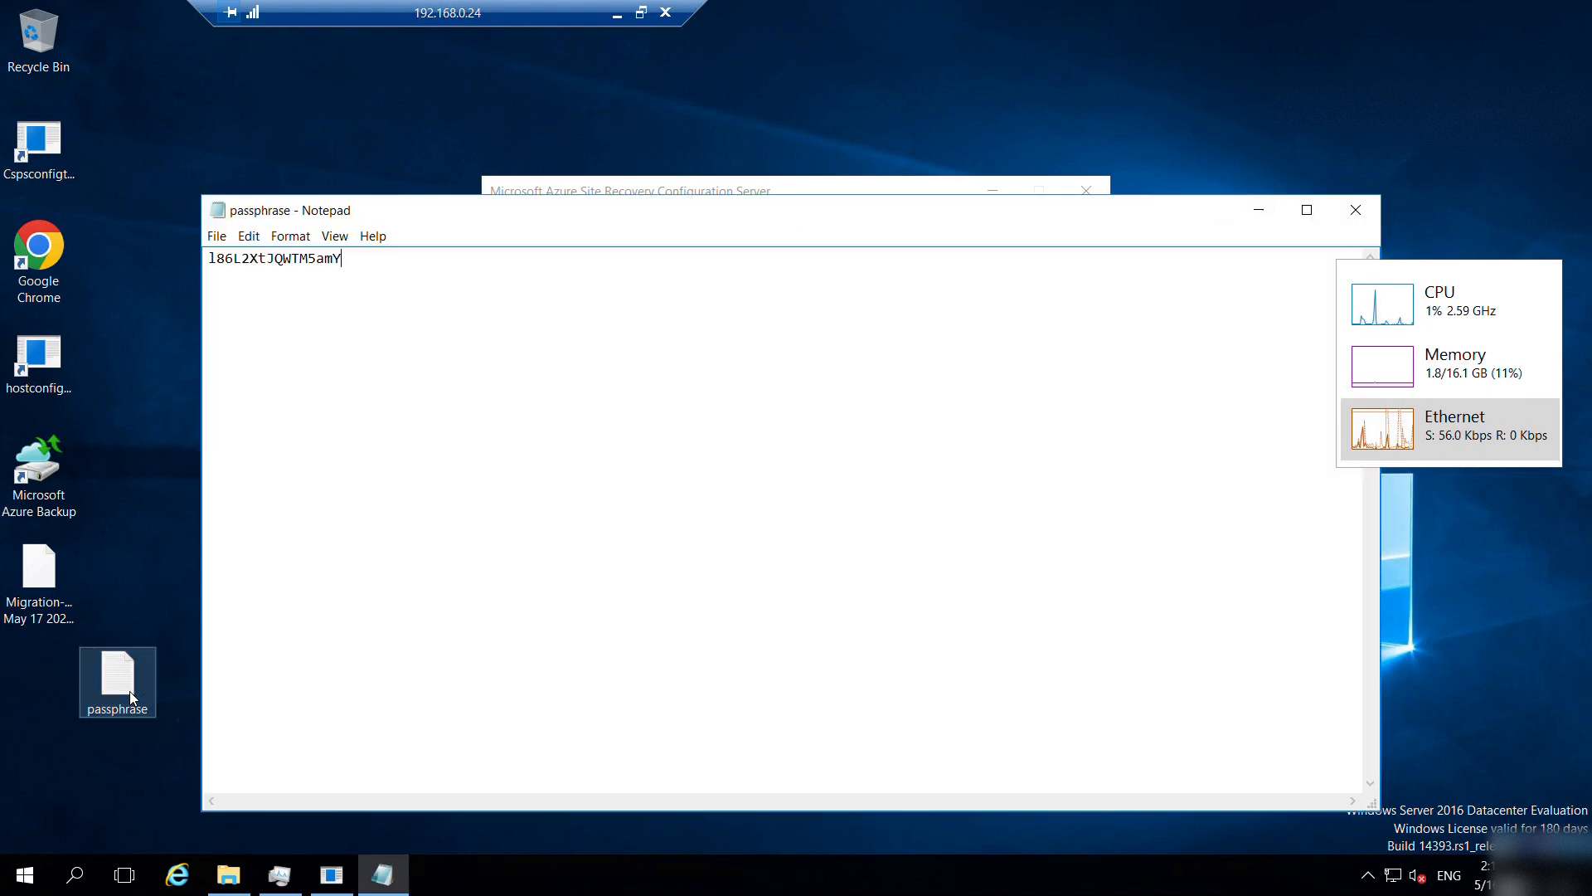
left_click(1356, 210)
left_click_drag(132, 682, 56, 670)
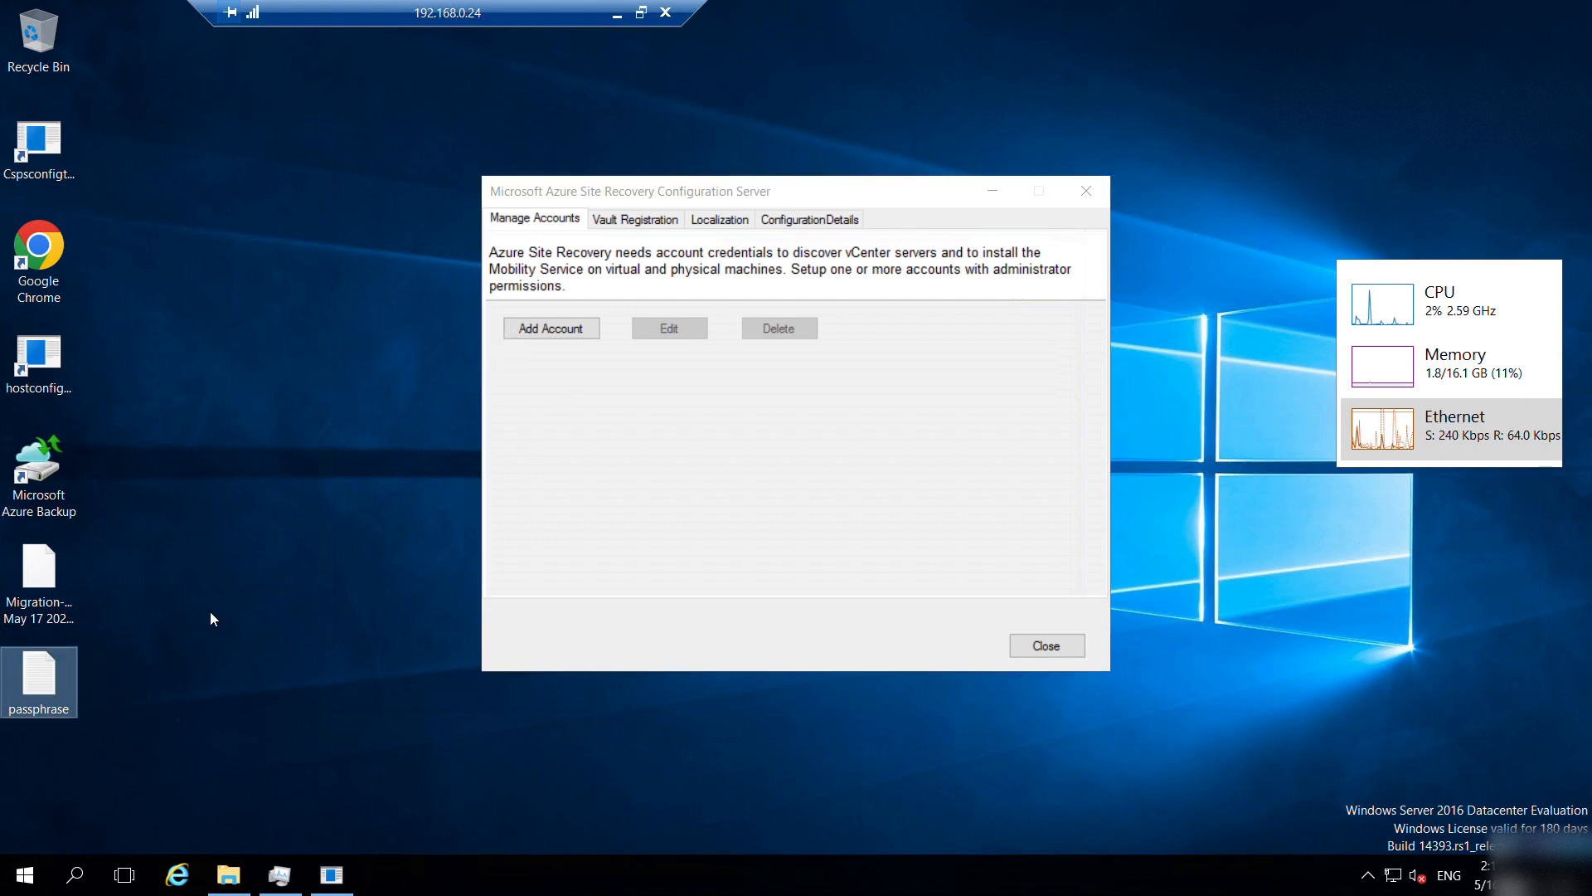
Add an account with friendly name and user name 'administrator' and its password.
left_click(541, 331)
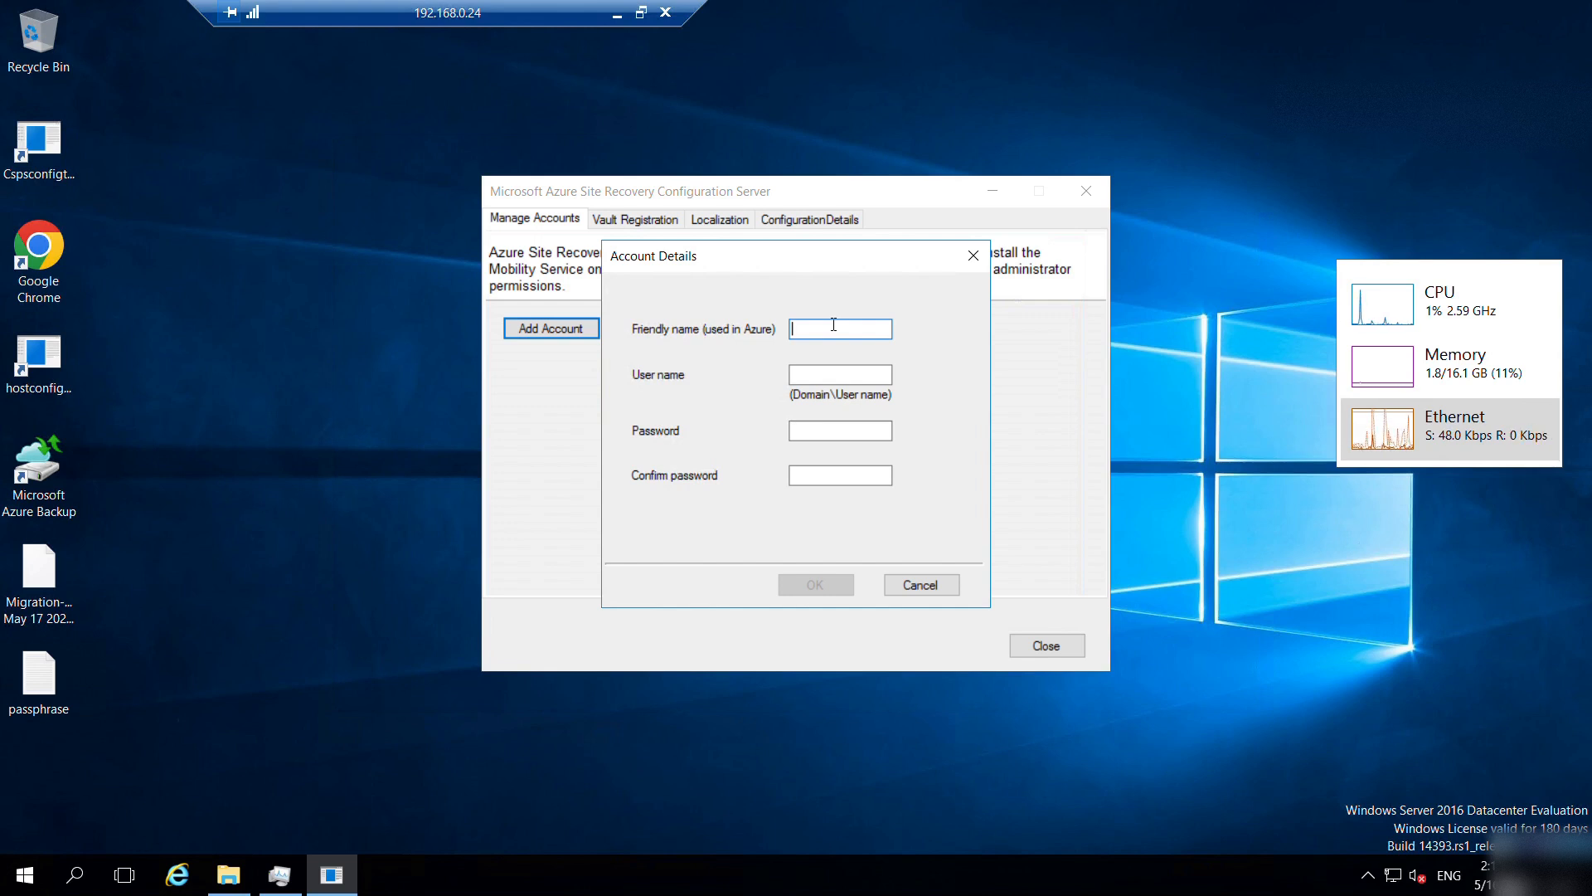
type("administrat")
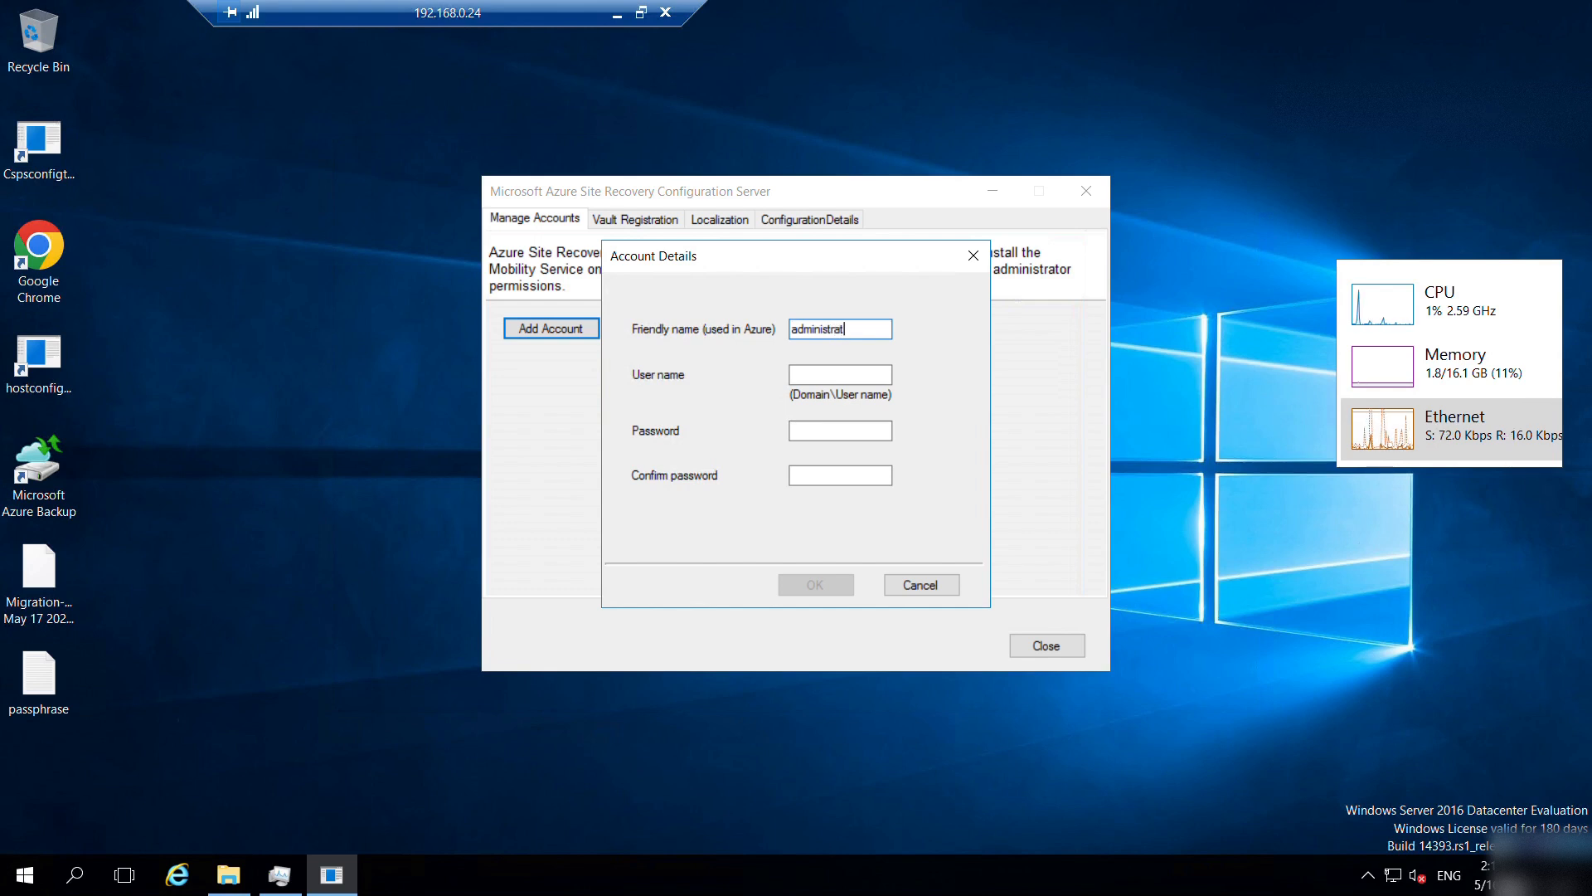
type("or")
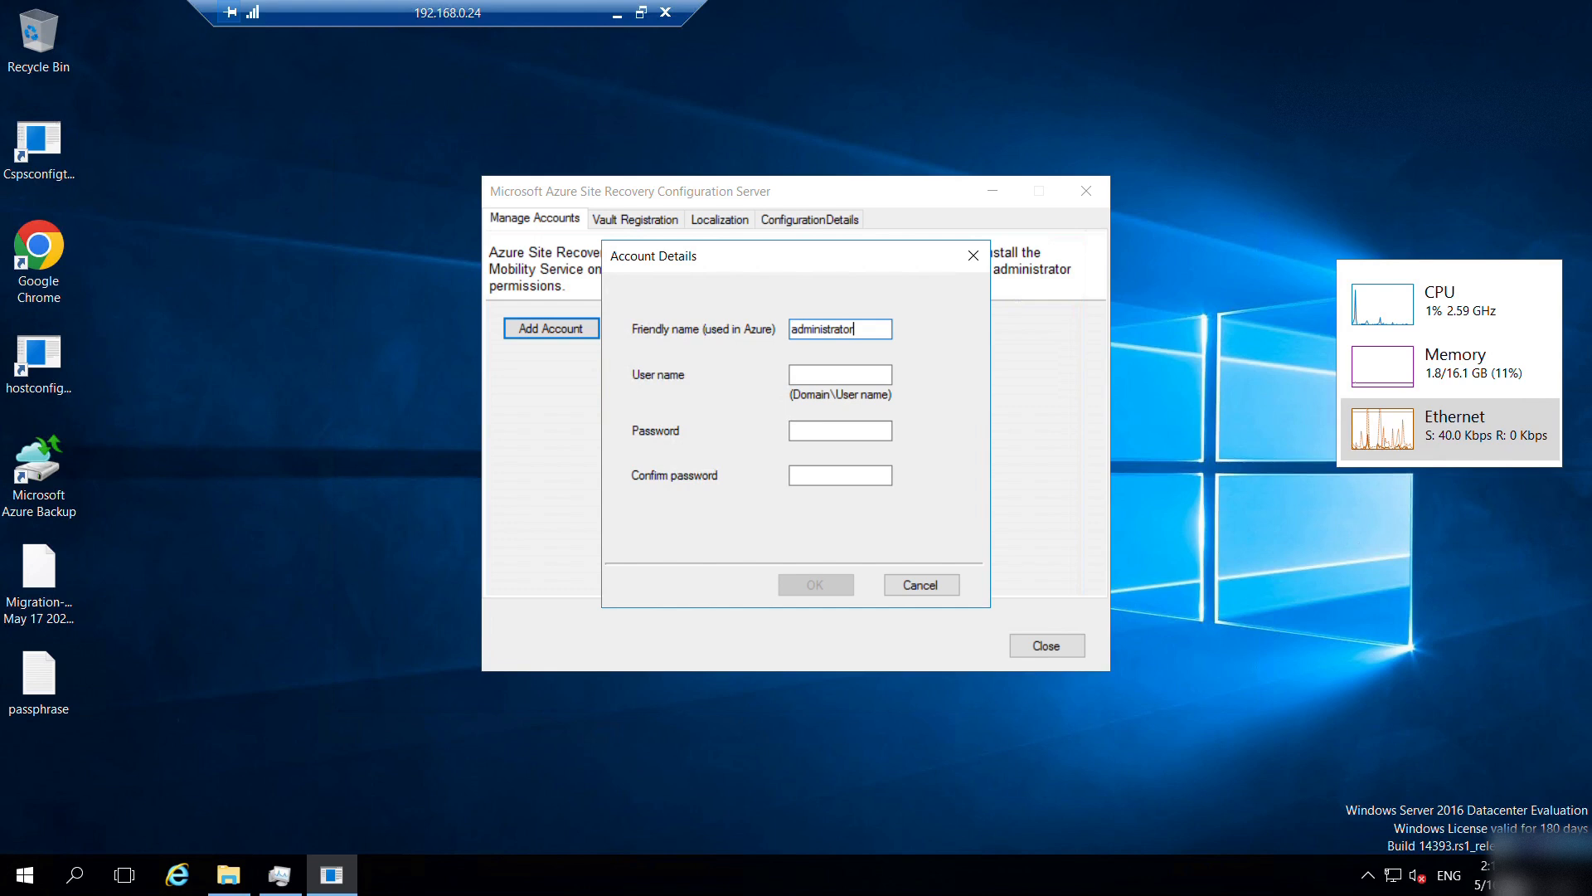
key("Tab")
type("admi")
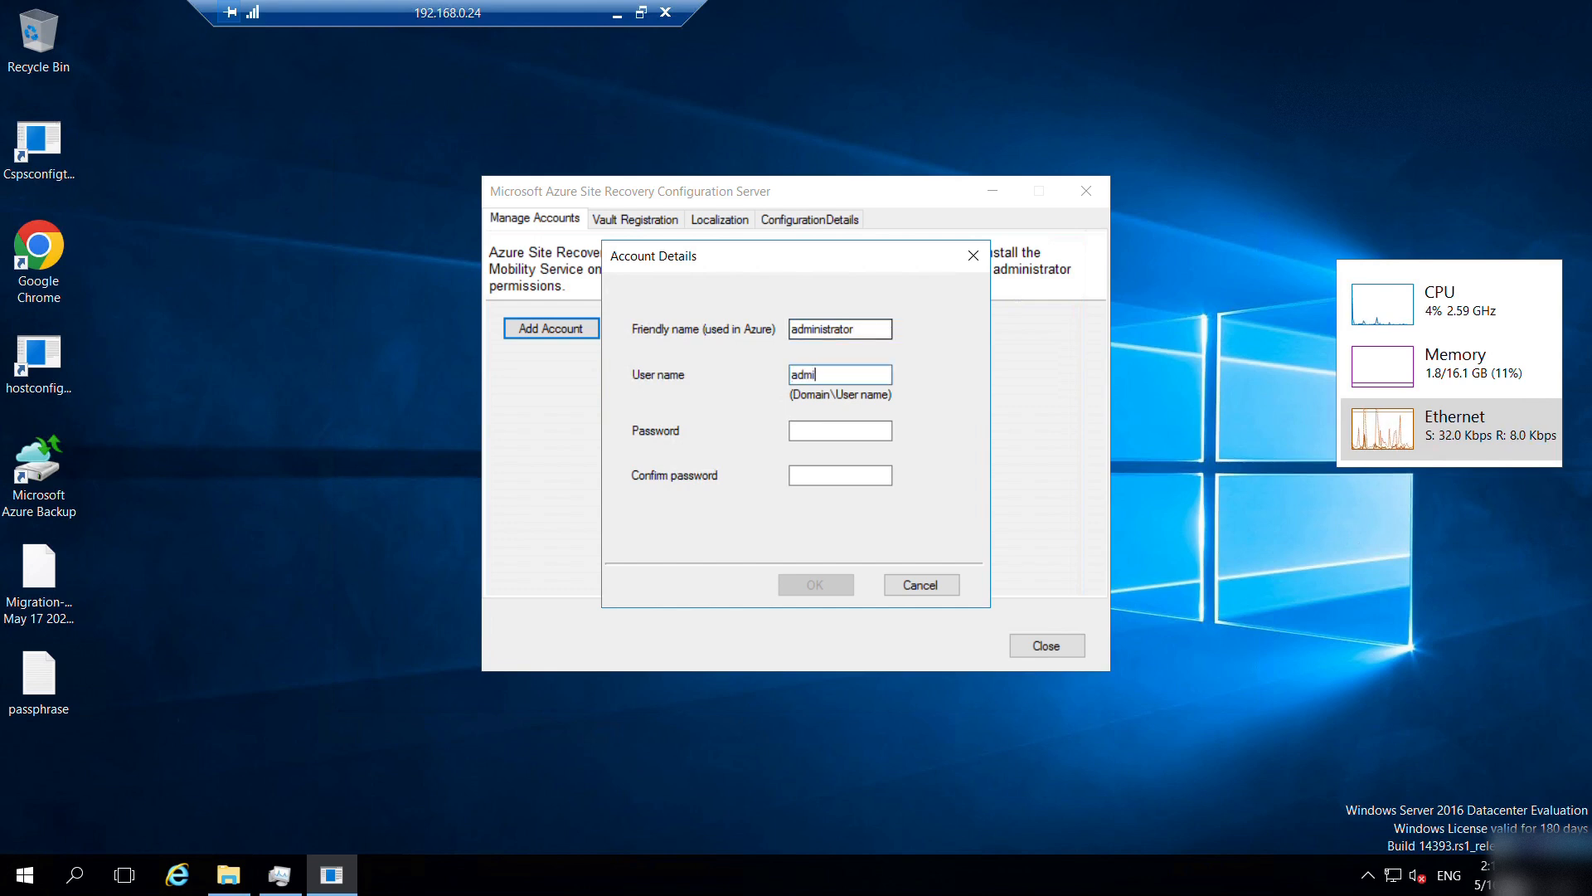
type("nistrator")
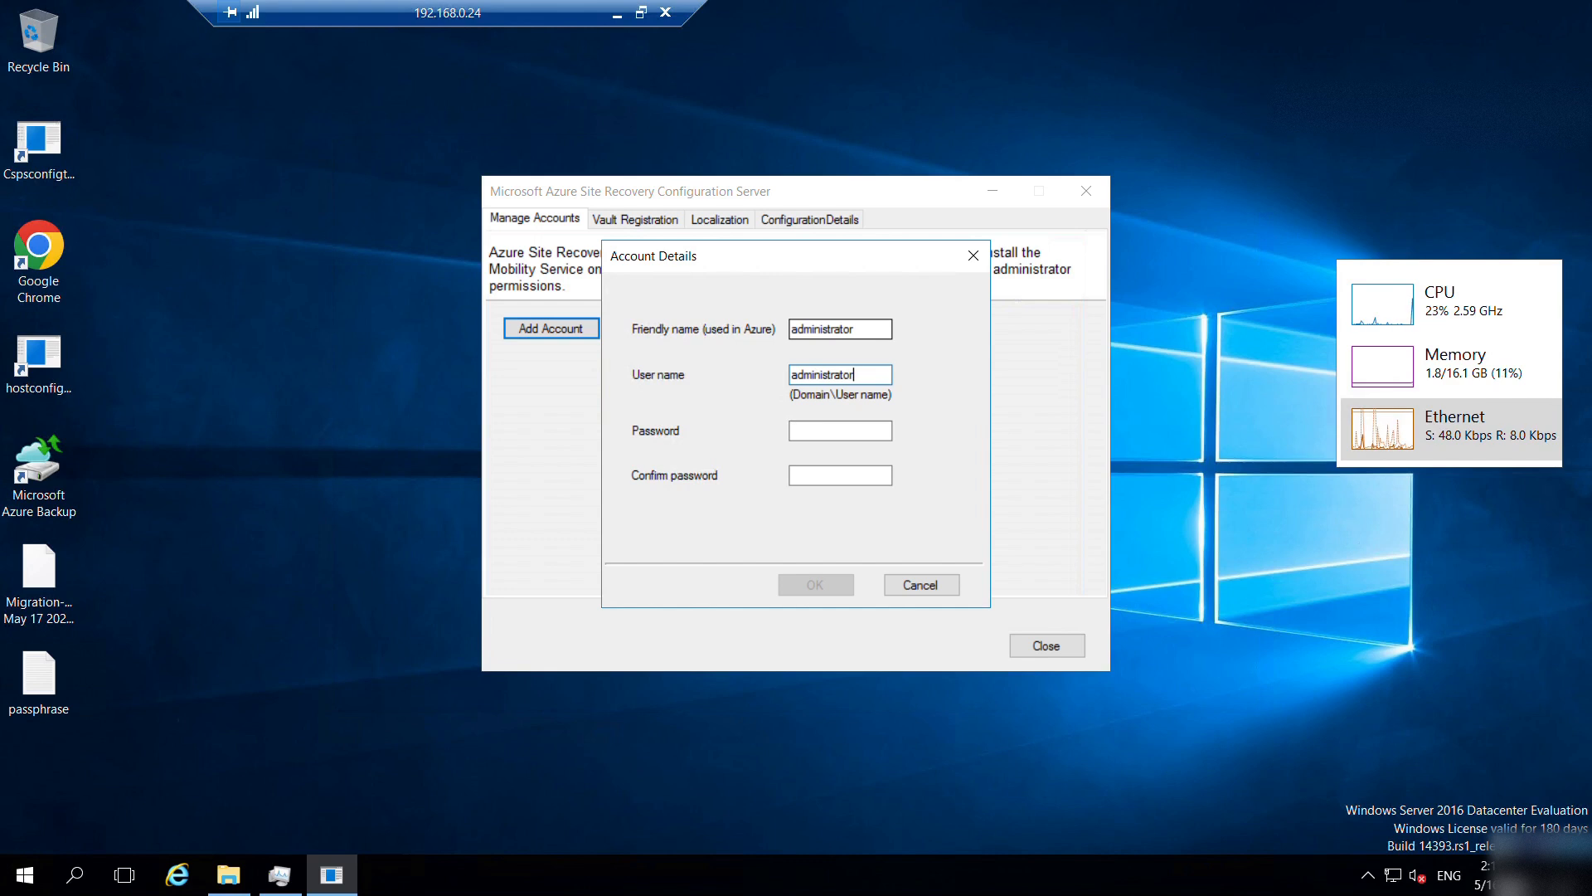
key("Tab")
type("••")
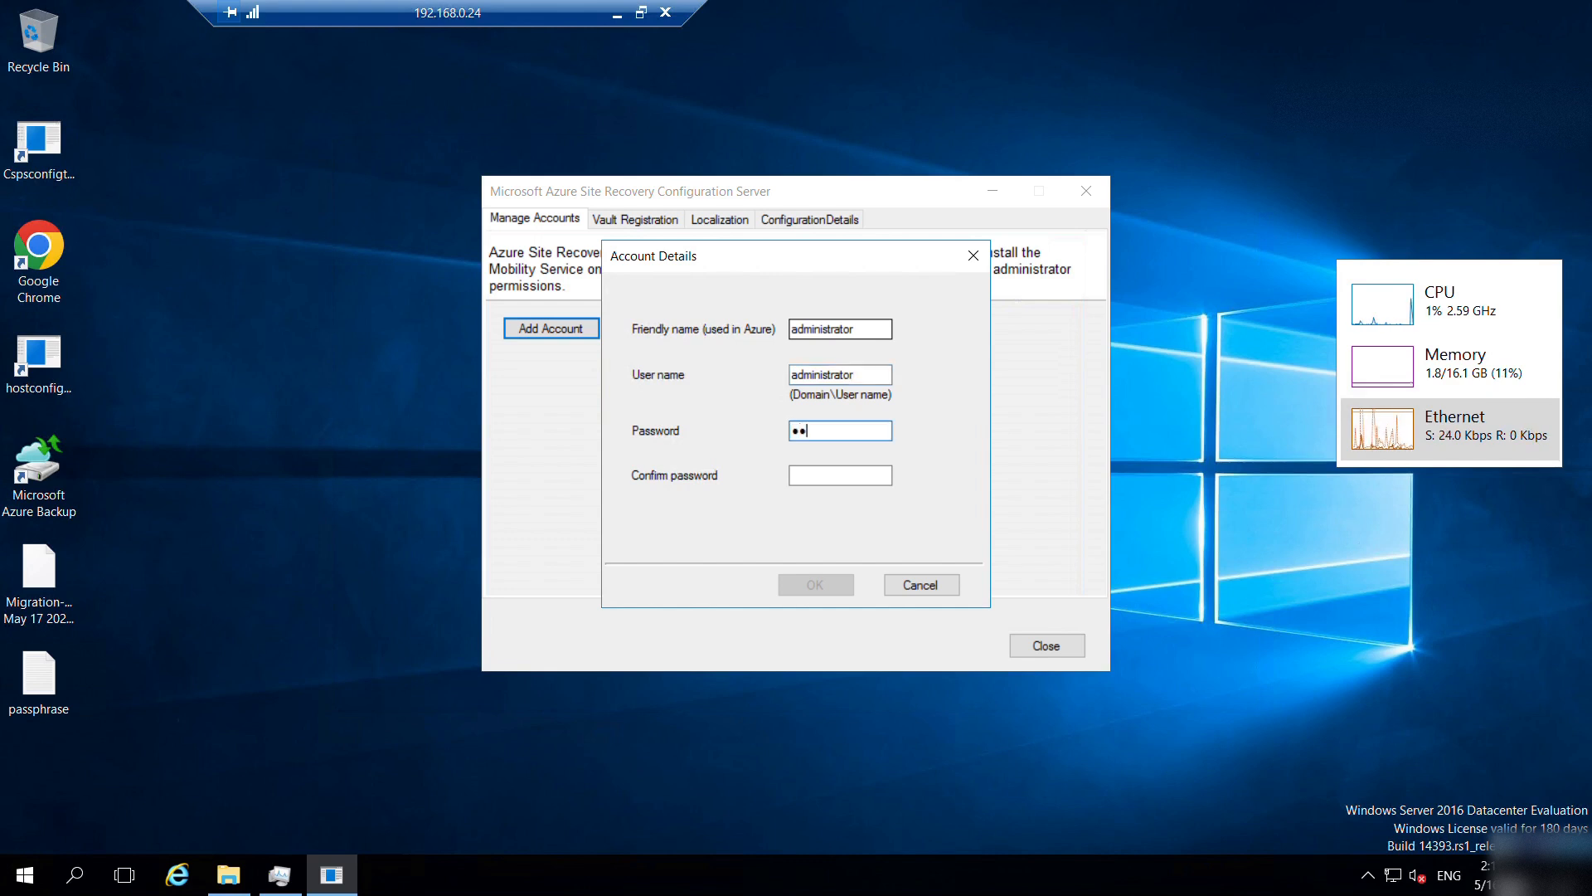
type("•••••••")
key("Tab")
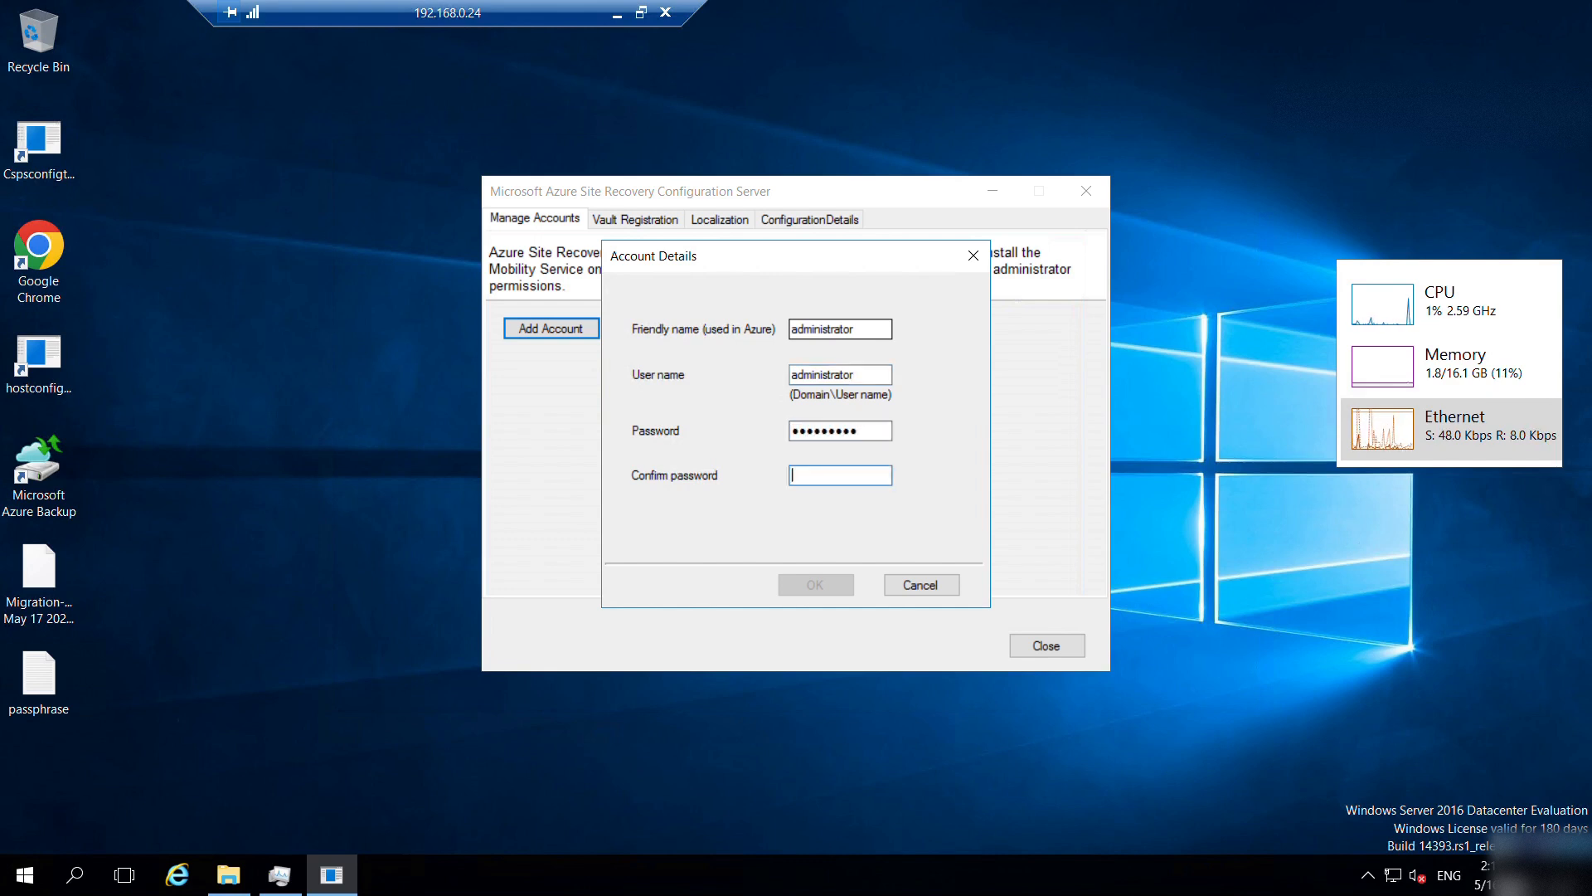
type("•••••••••")
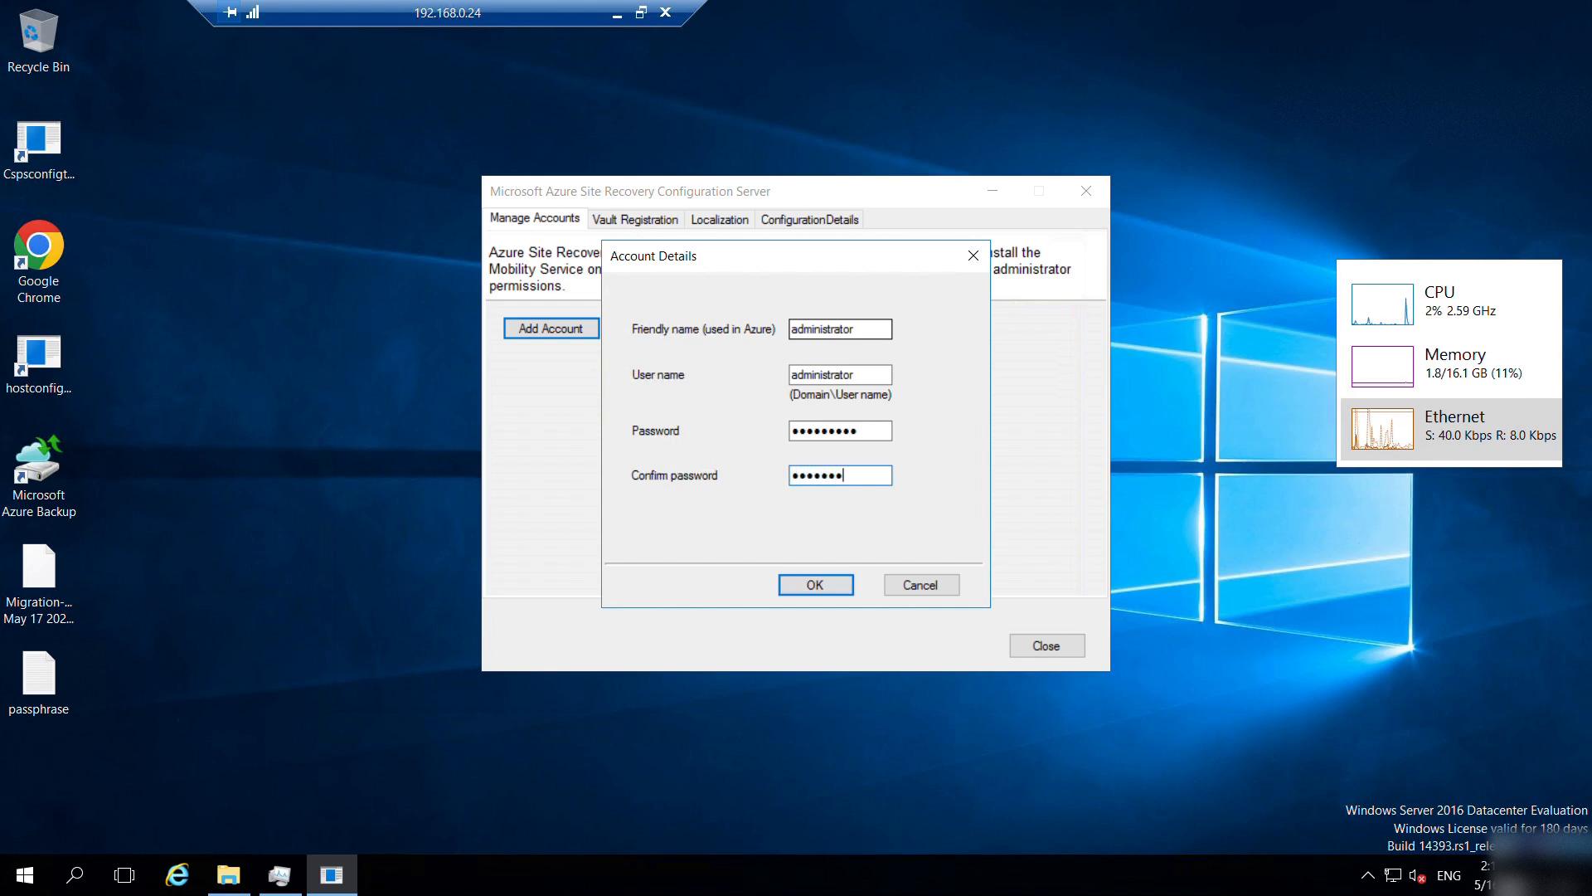
left_click(817, 581)
left_click(902, 518)
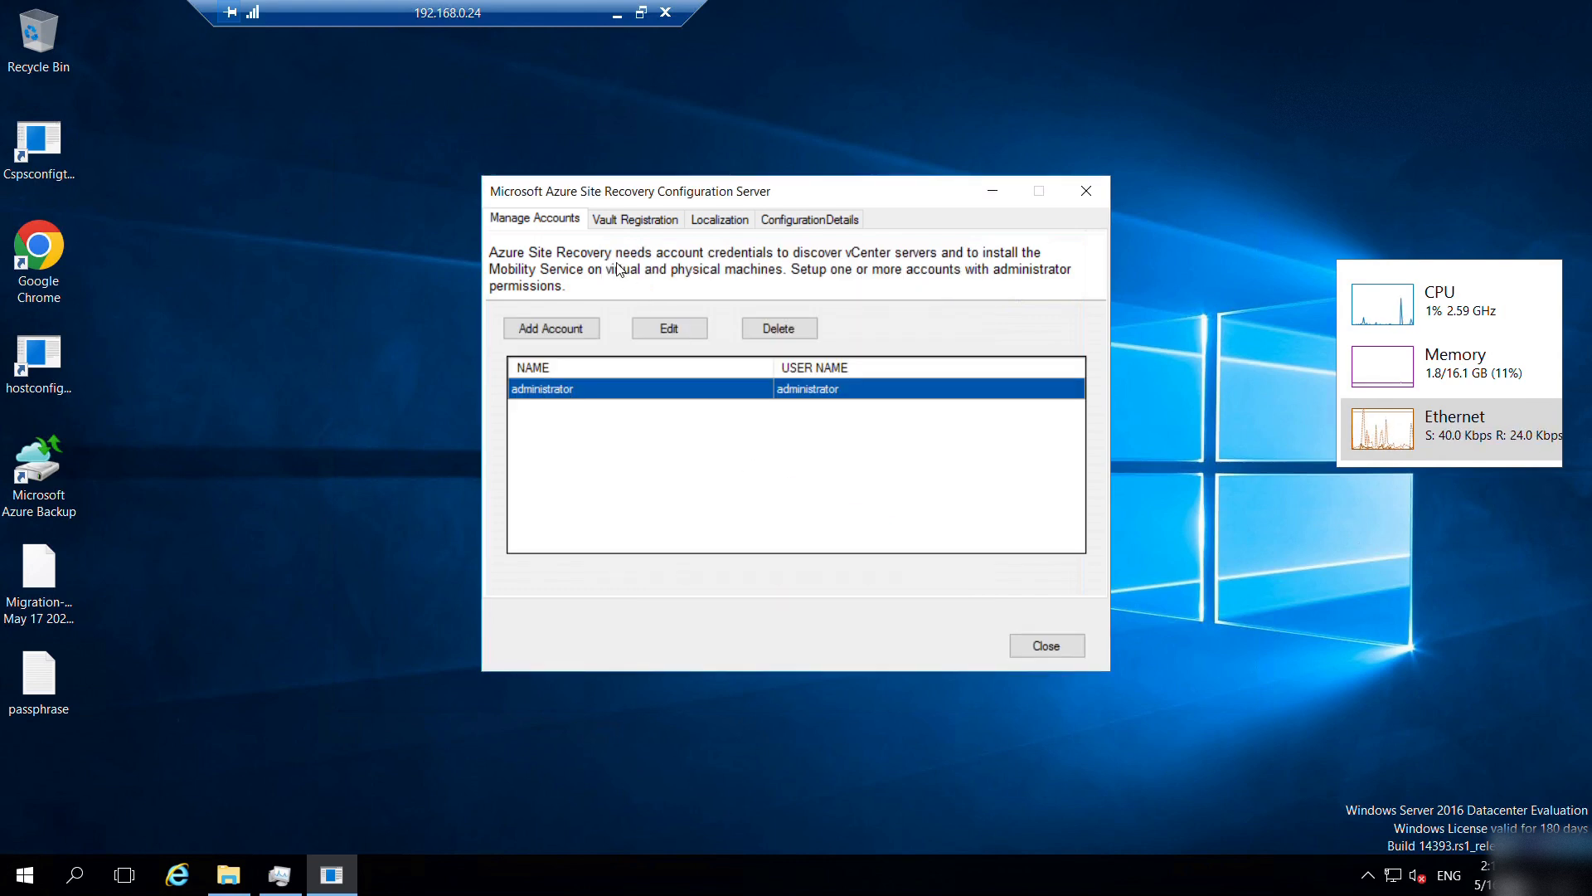
Review the Vault Registration, Localization and ConfigurationDetails tabs, then close the window.
left_click(639, 220)
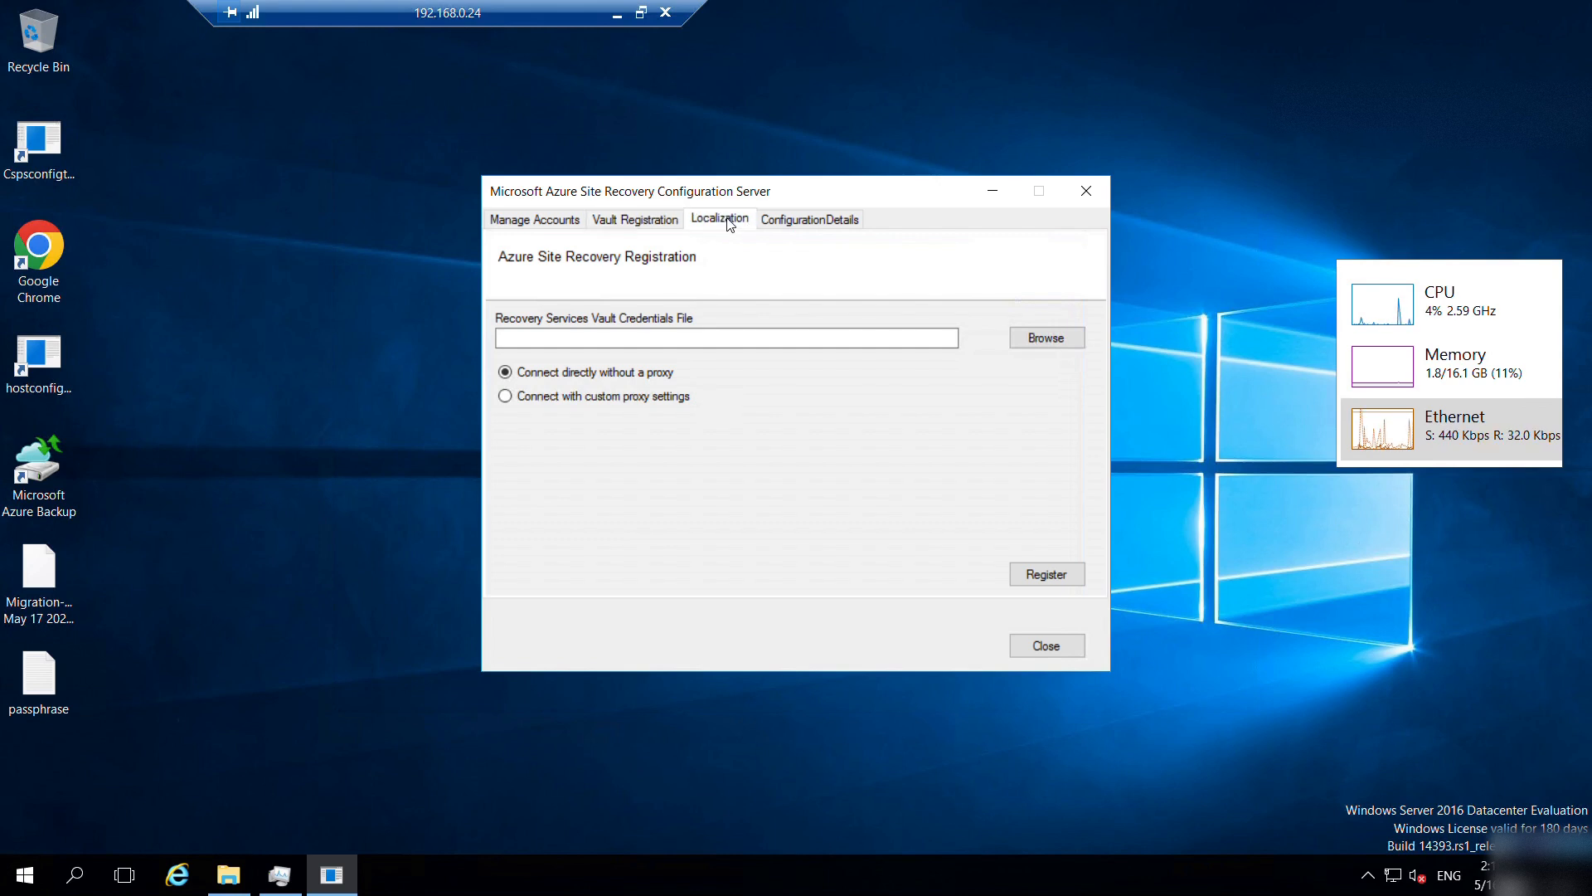
left_click(728, 221)
left_click(819, 221)
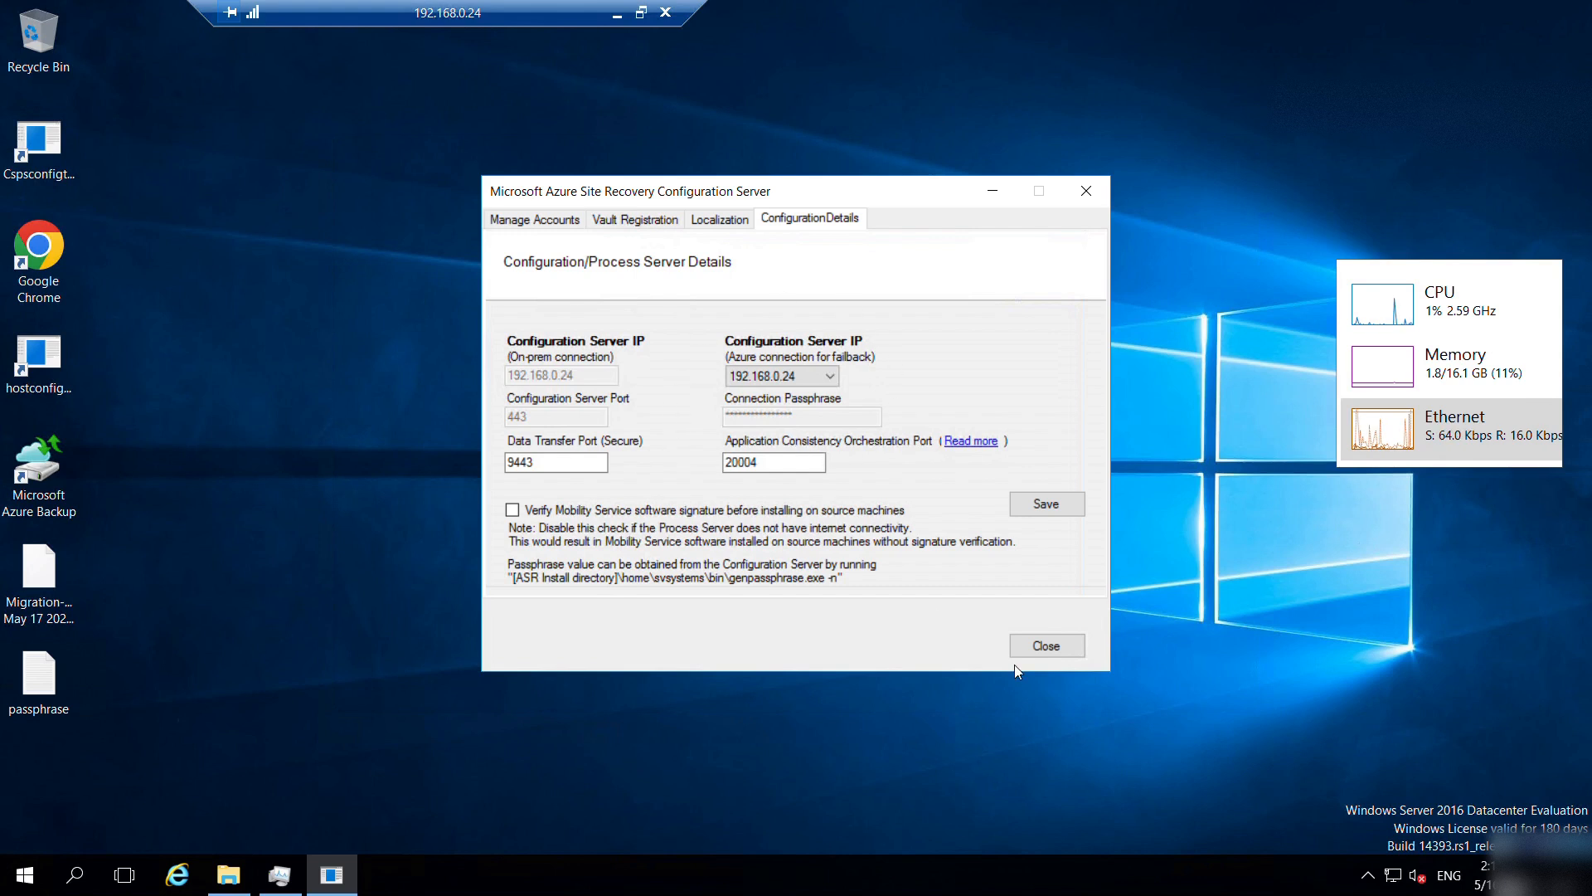
left_click(1047, 646)
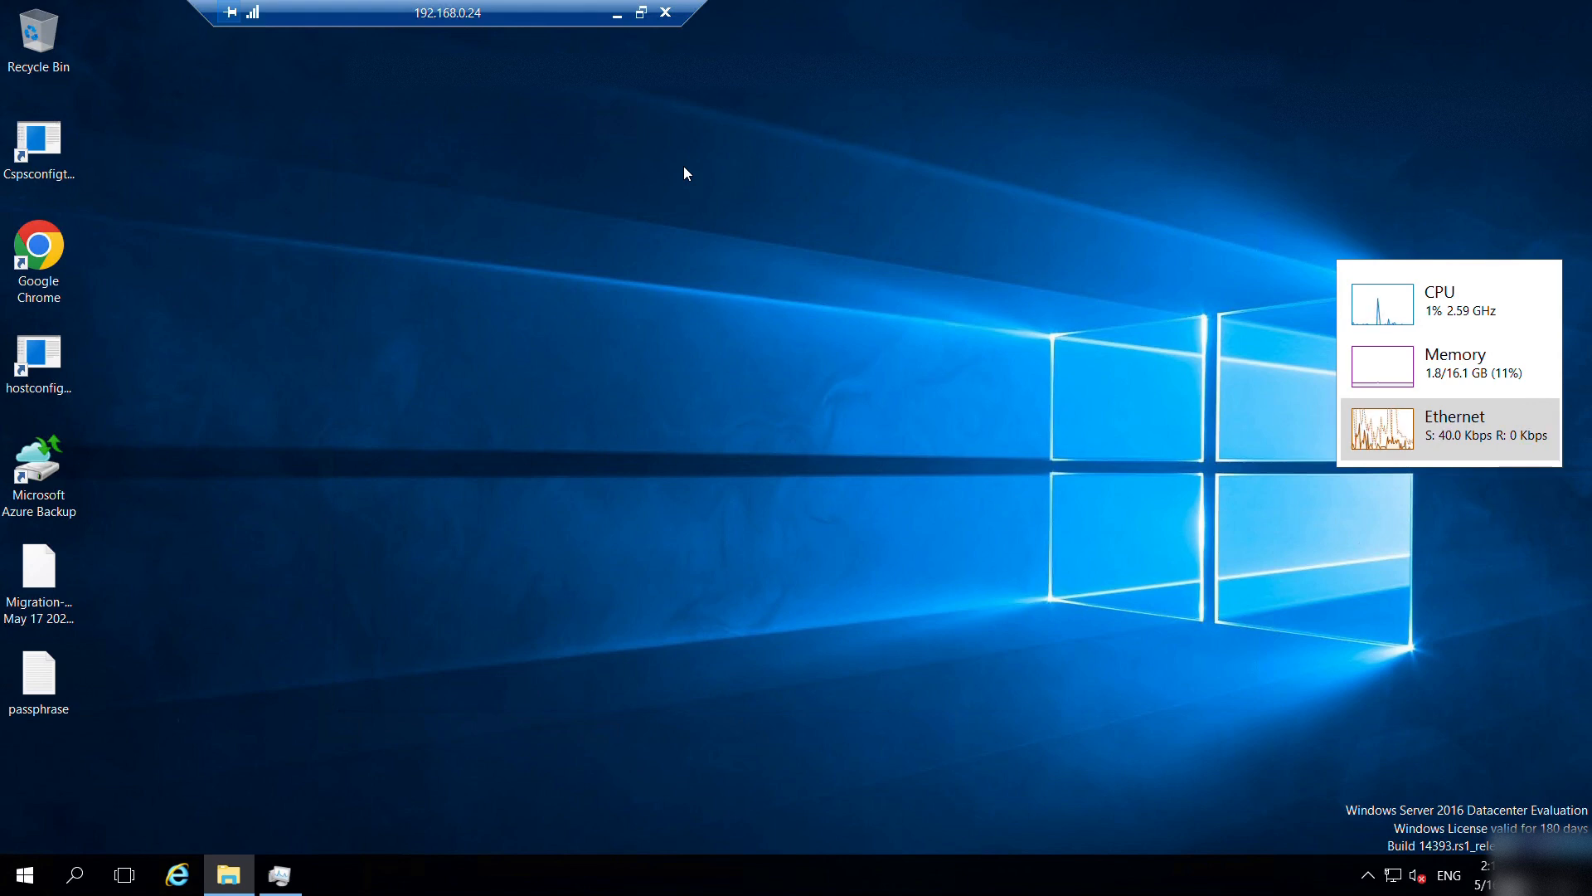
Back in the portal, start Discover targeting Azure VM with Physical or other machines.
mouse_move(1328, 7)
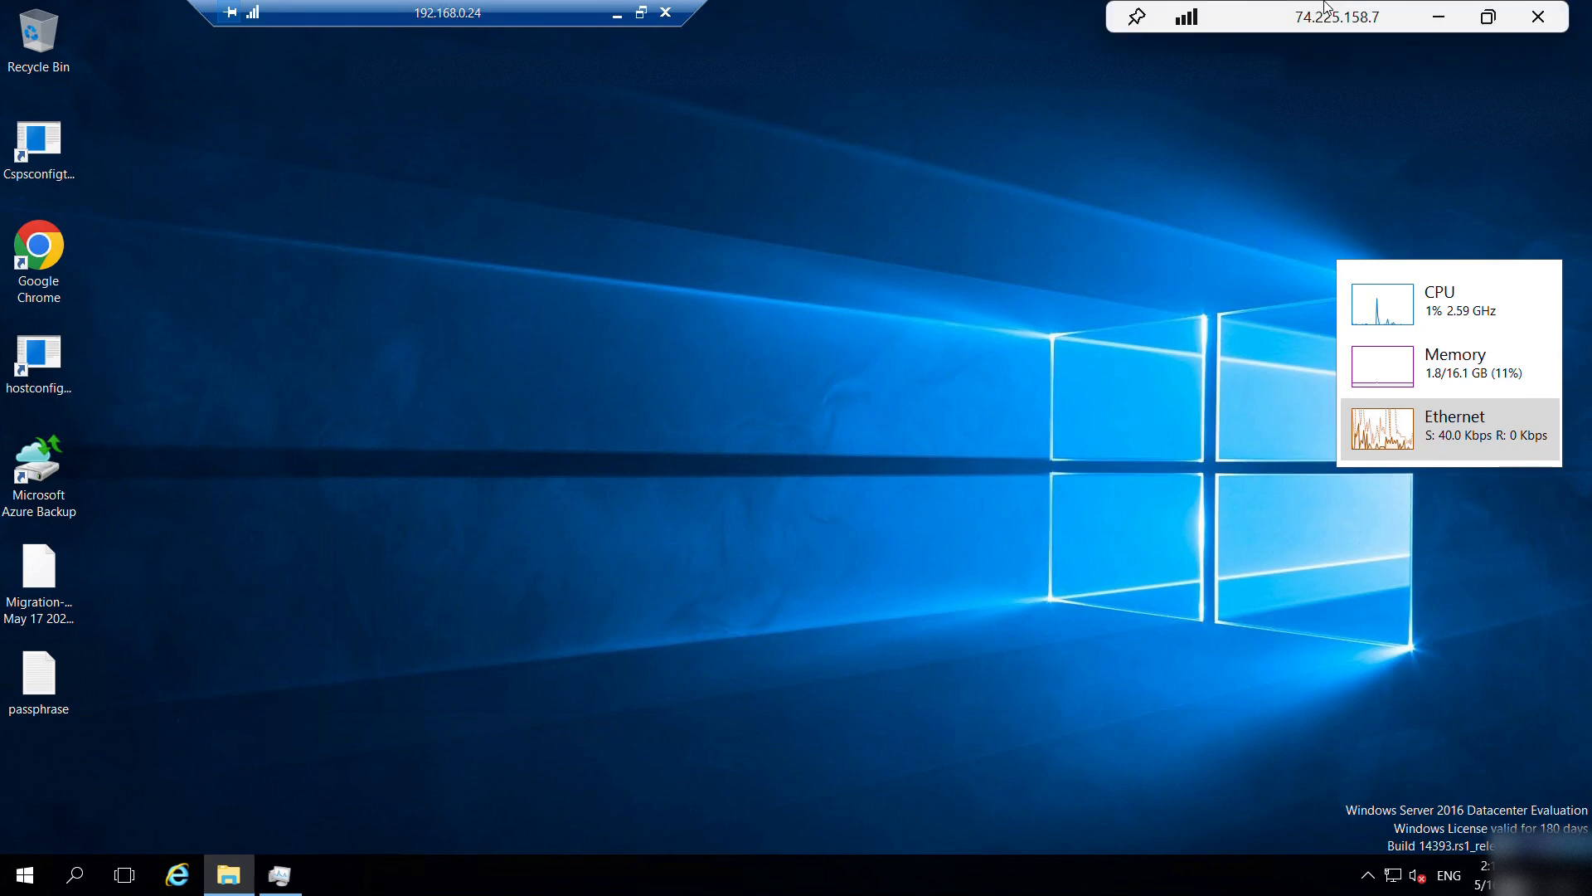
left_click(1437, 16)
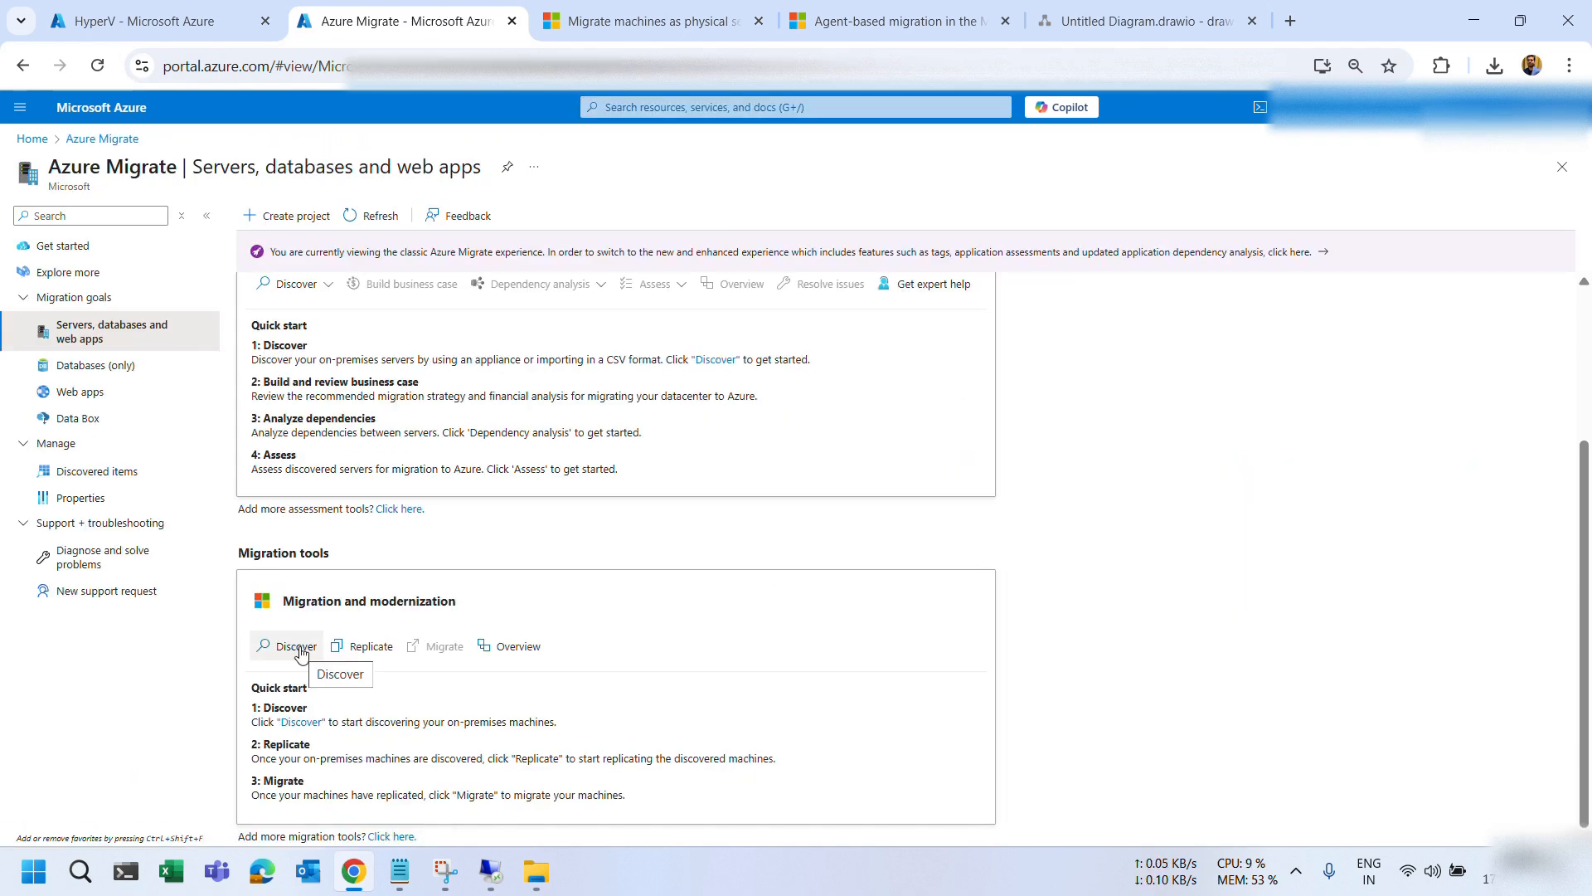
left_click(298, 649)
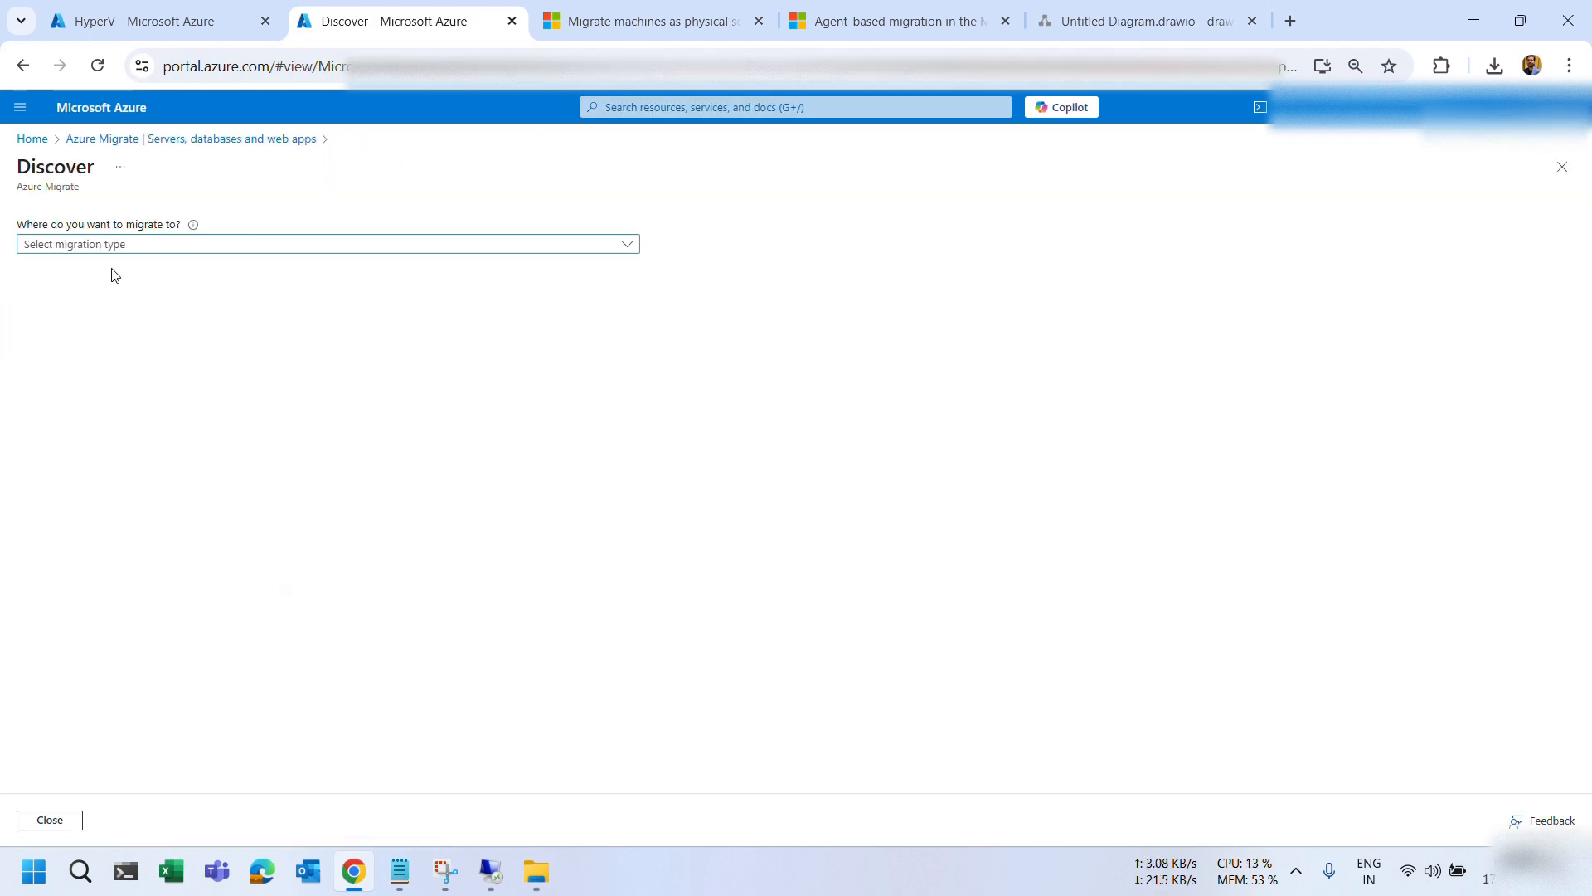
left_click(112, 247)
left_click(81, 269)
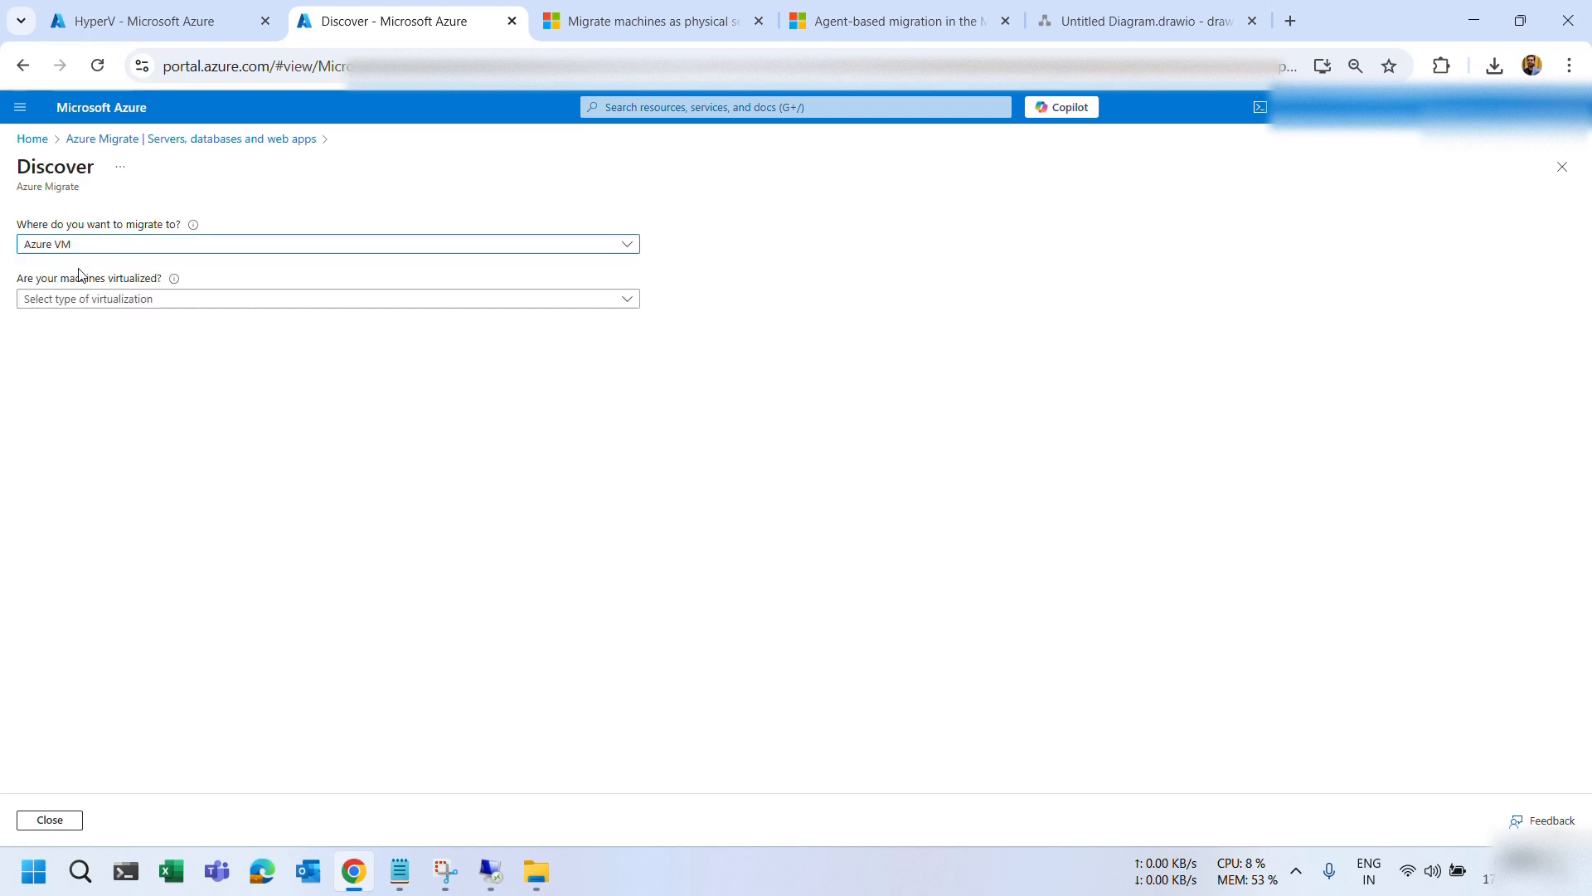
left_click(85, 300)
left_click(86, 378)
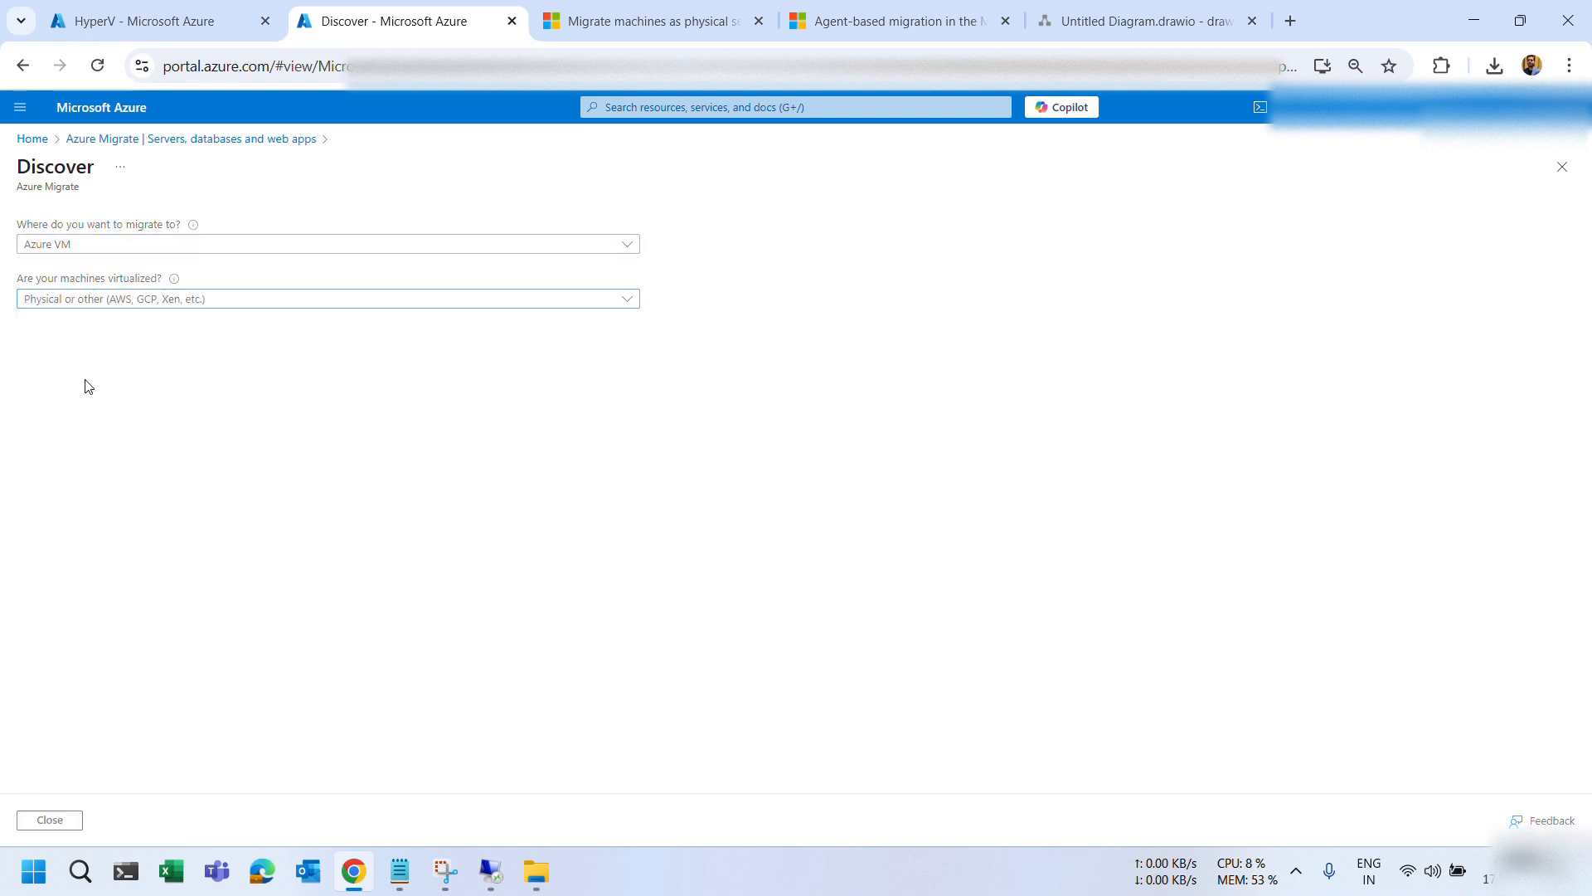
Choose the Classic experience, install a replication appliance, and list the configuration servers.
left_click(95, 406)
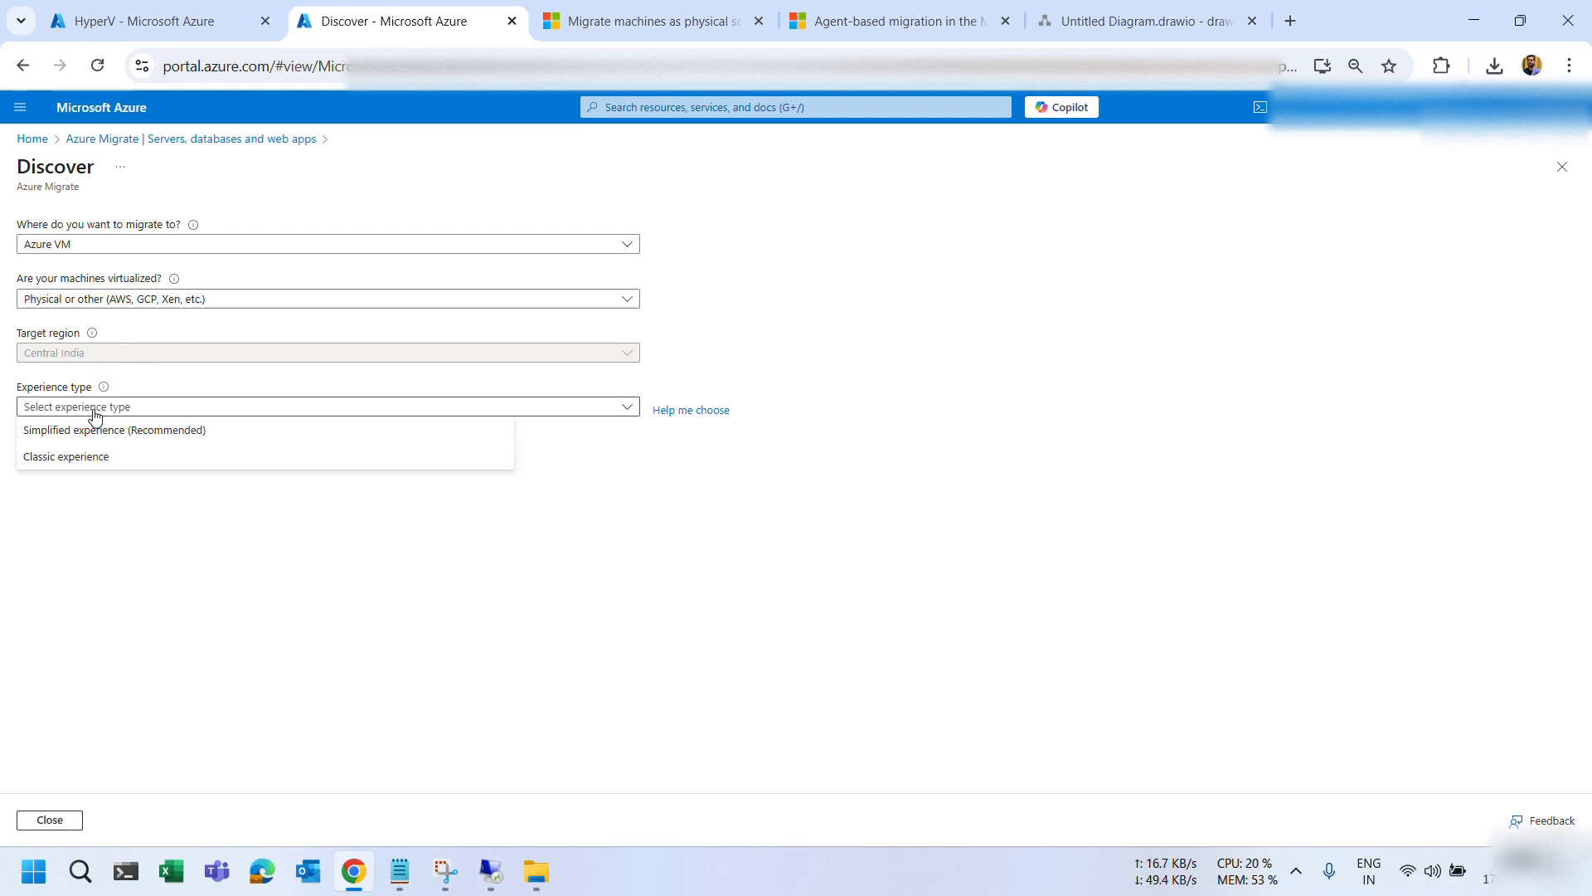
left_click(87, 456)
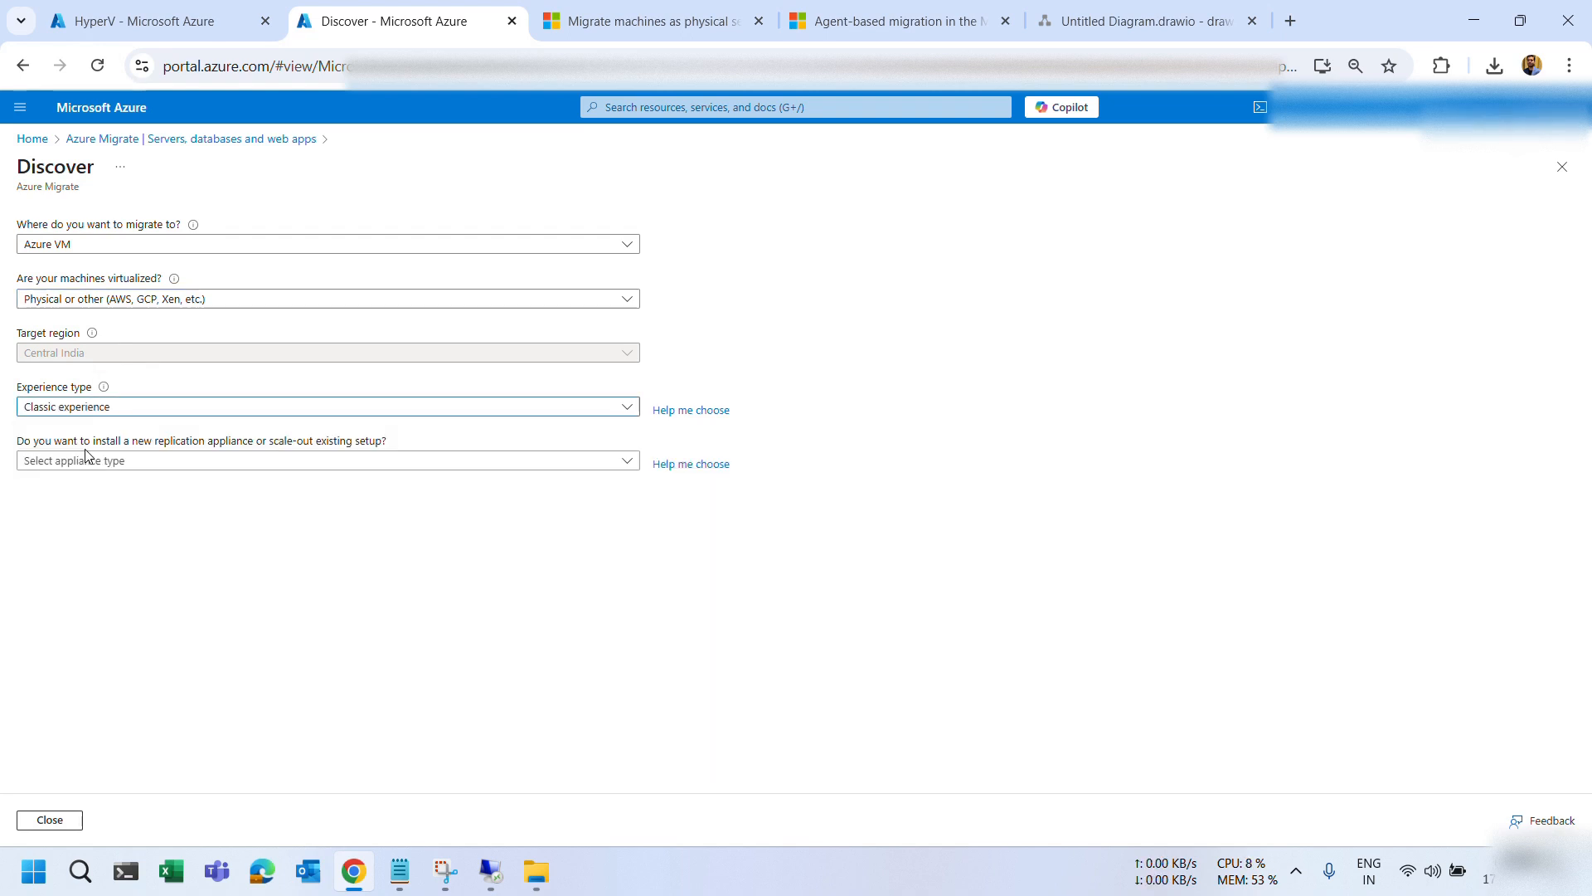
left_click(81, 459)
left_click(82, 493)
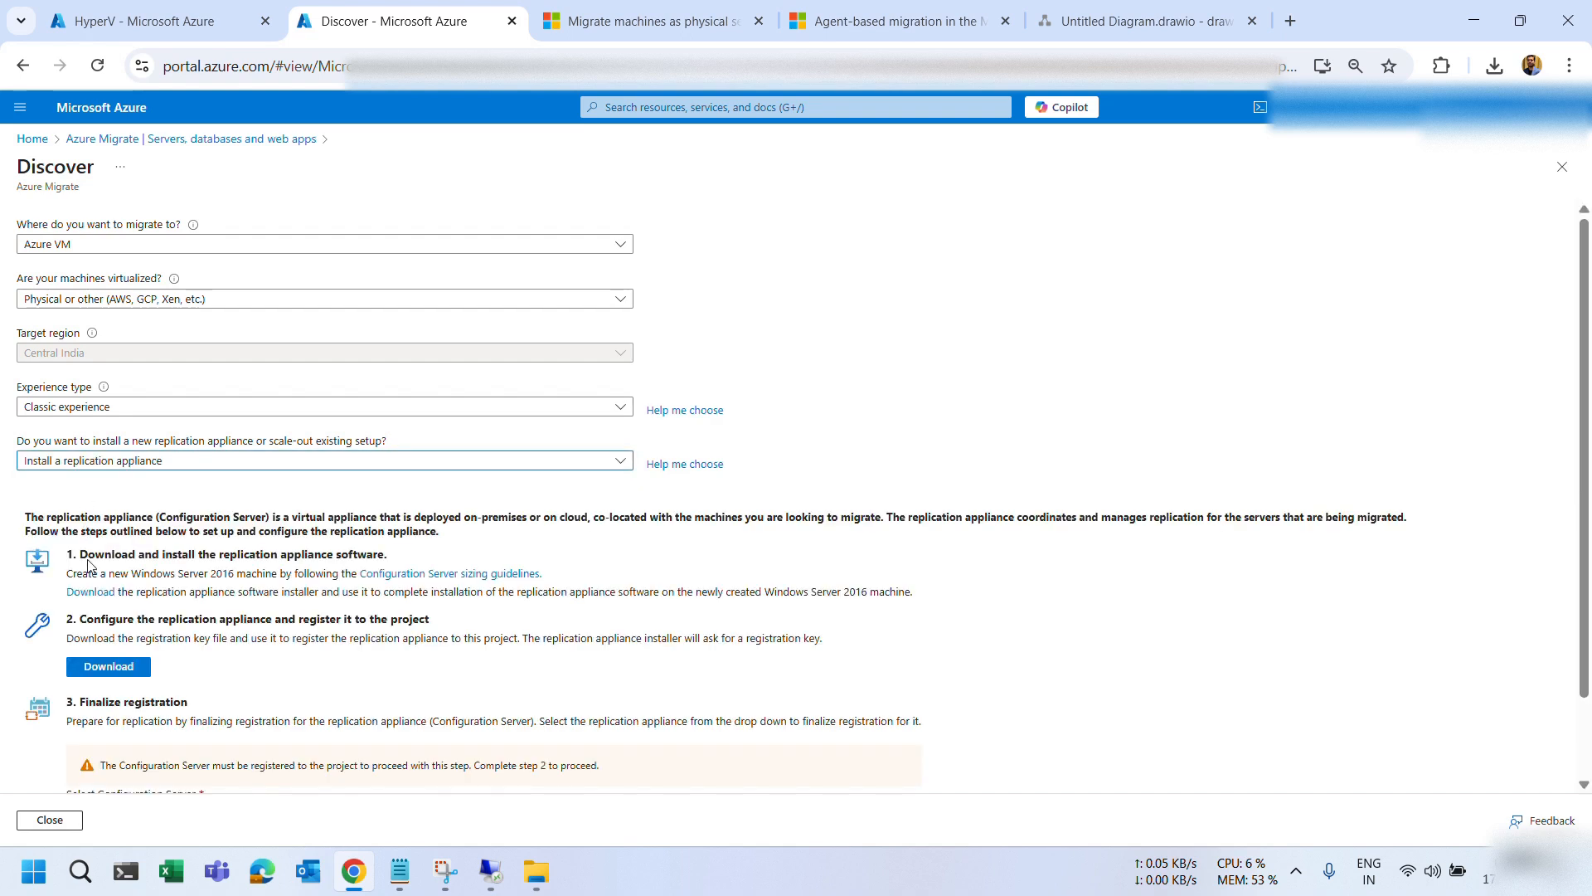
scroll(99, 606, "down", 1)
left_click(154, 722)
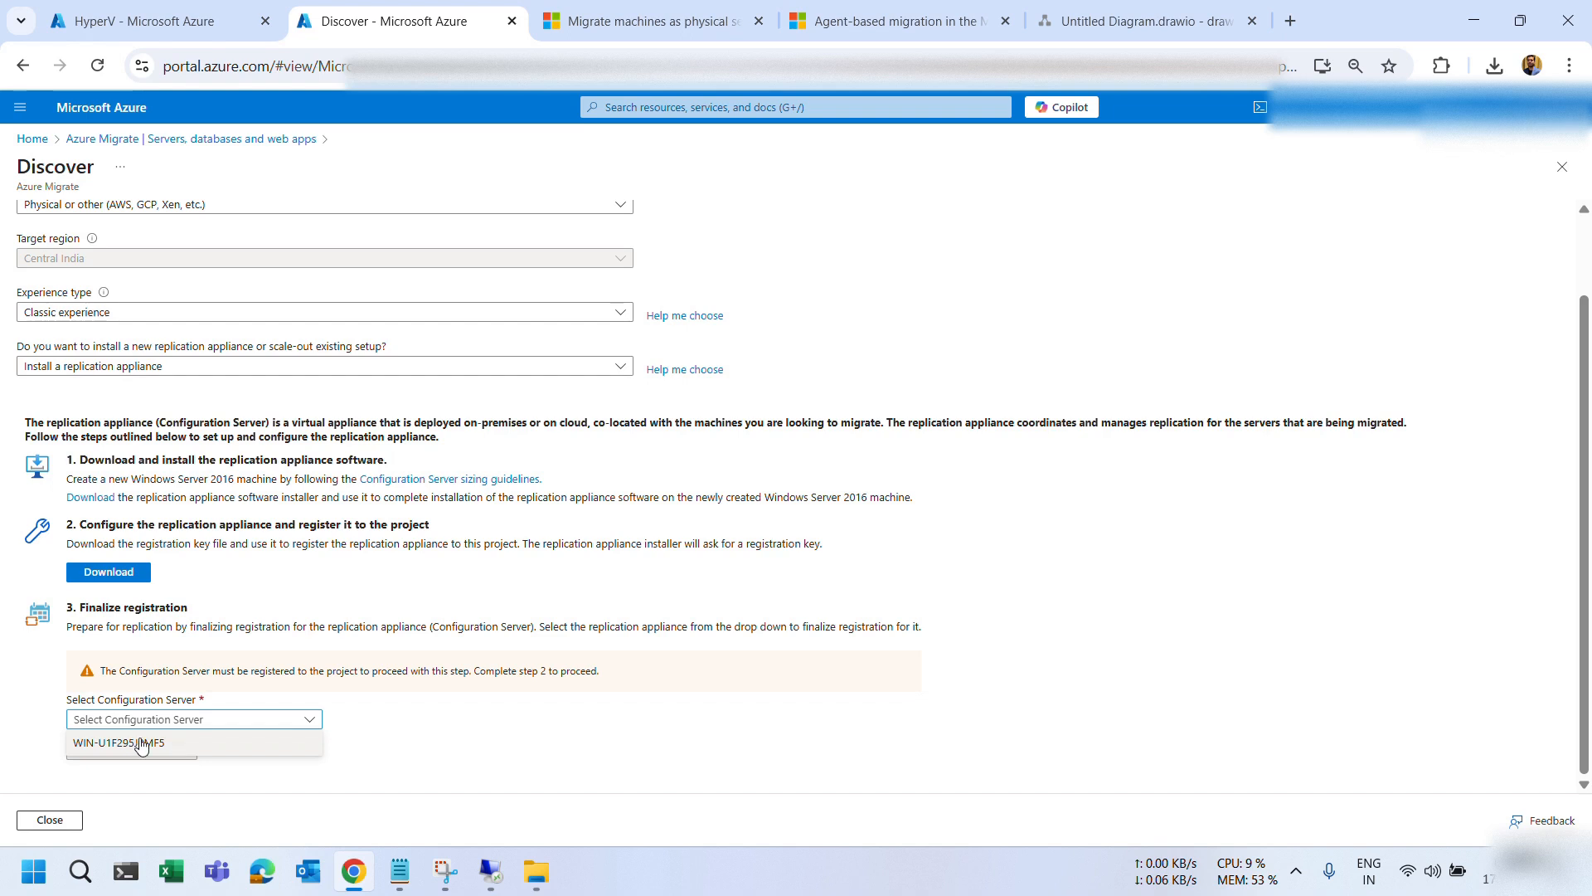
Select WIN-U1F295J0MF5 as the configuration server and confirm the Discover page shows Registration finalized.
left_click(141, 744)
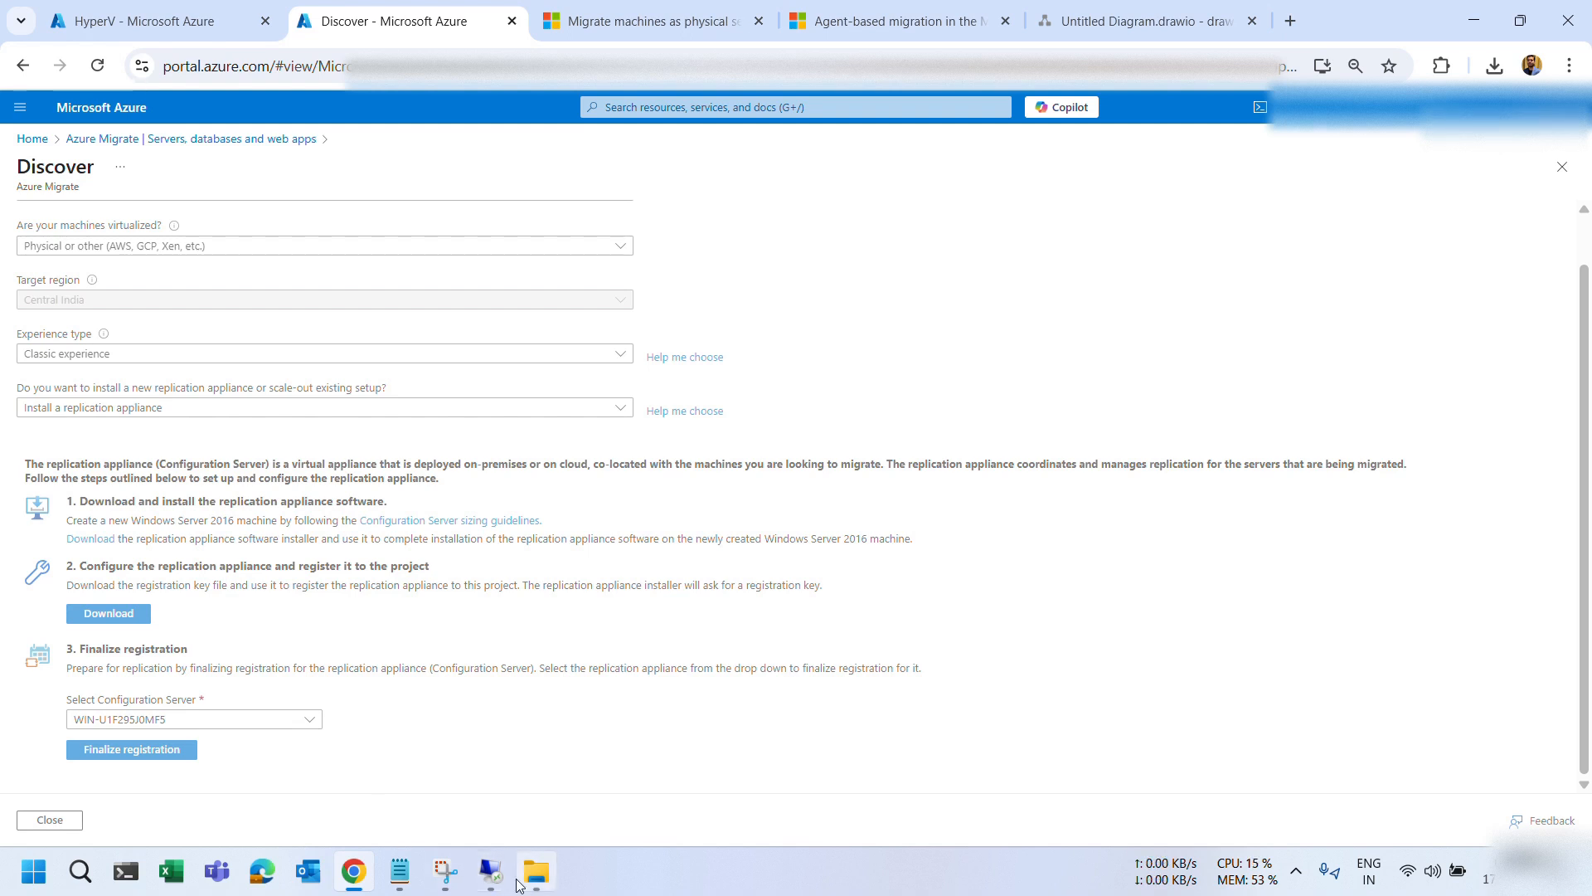
mouse_move(490, 871)
left_click(590, 709)
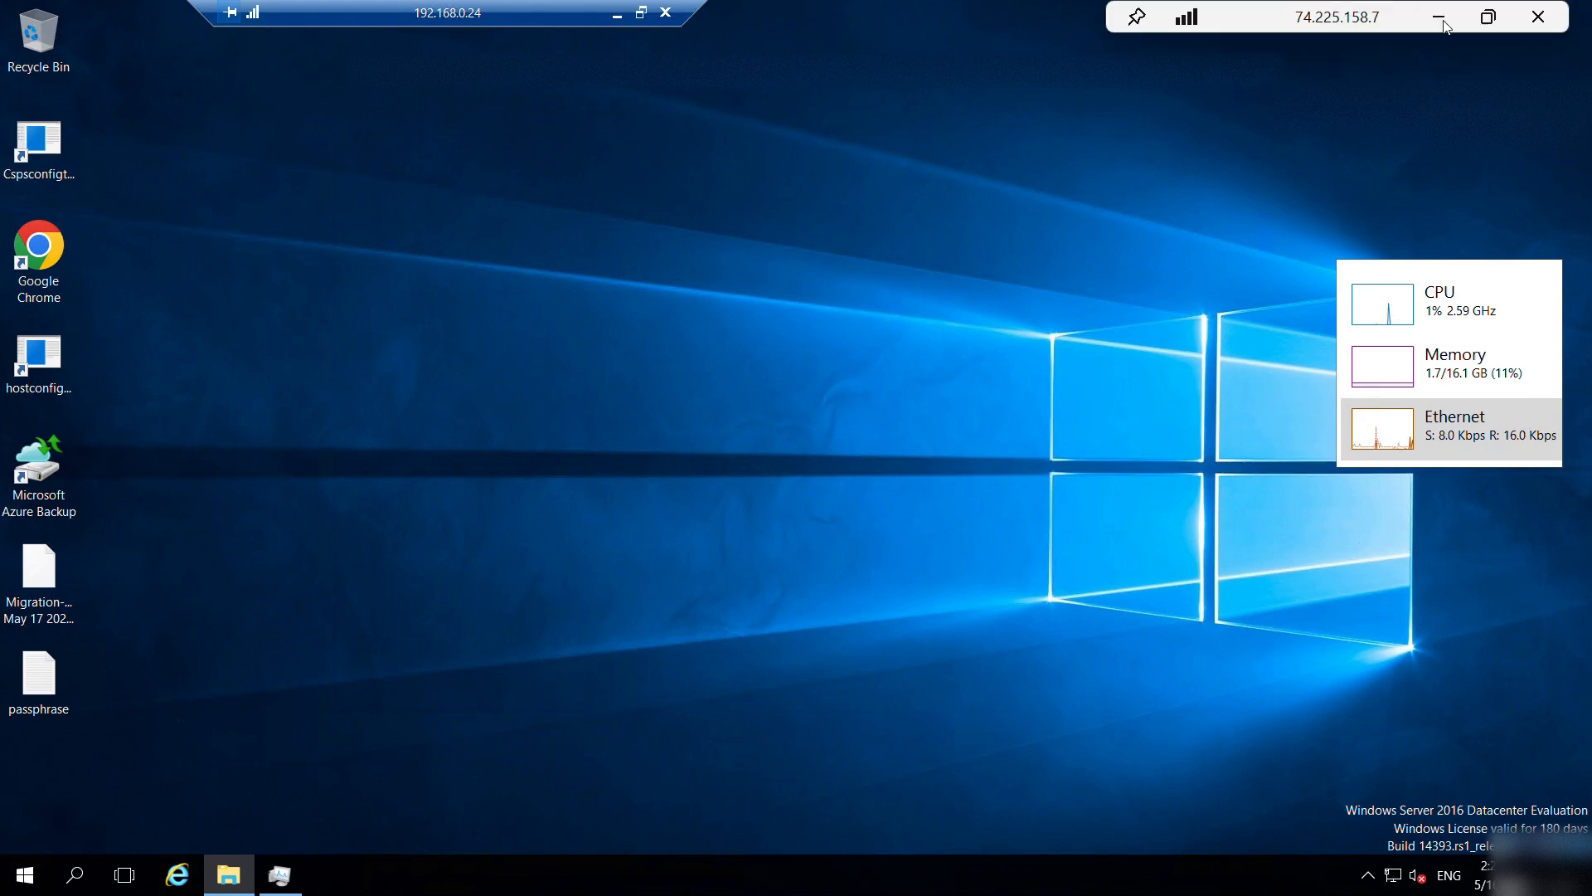
left_click(1442, 18)
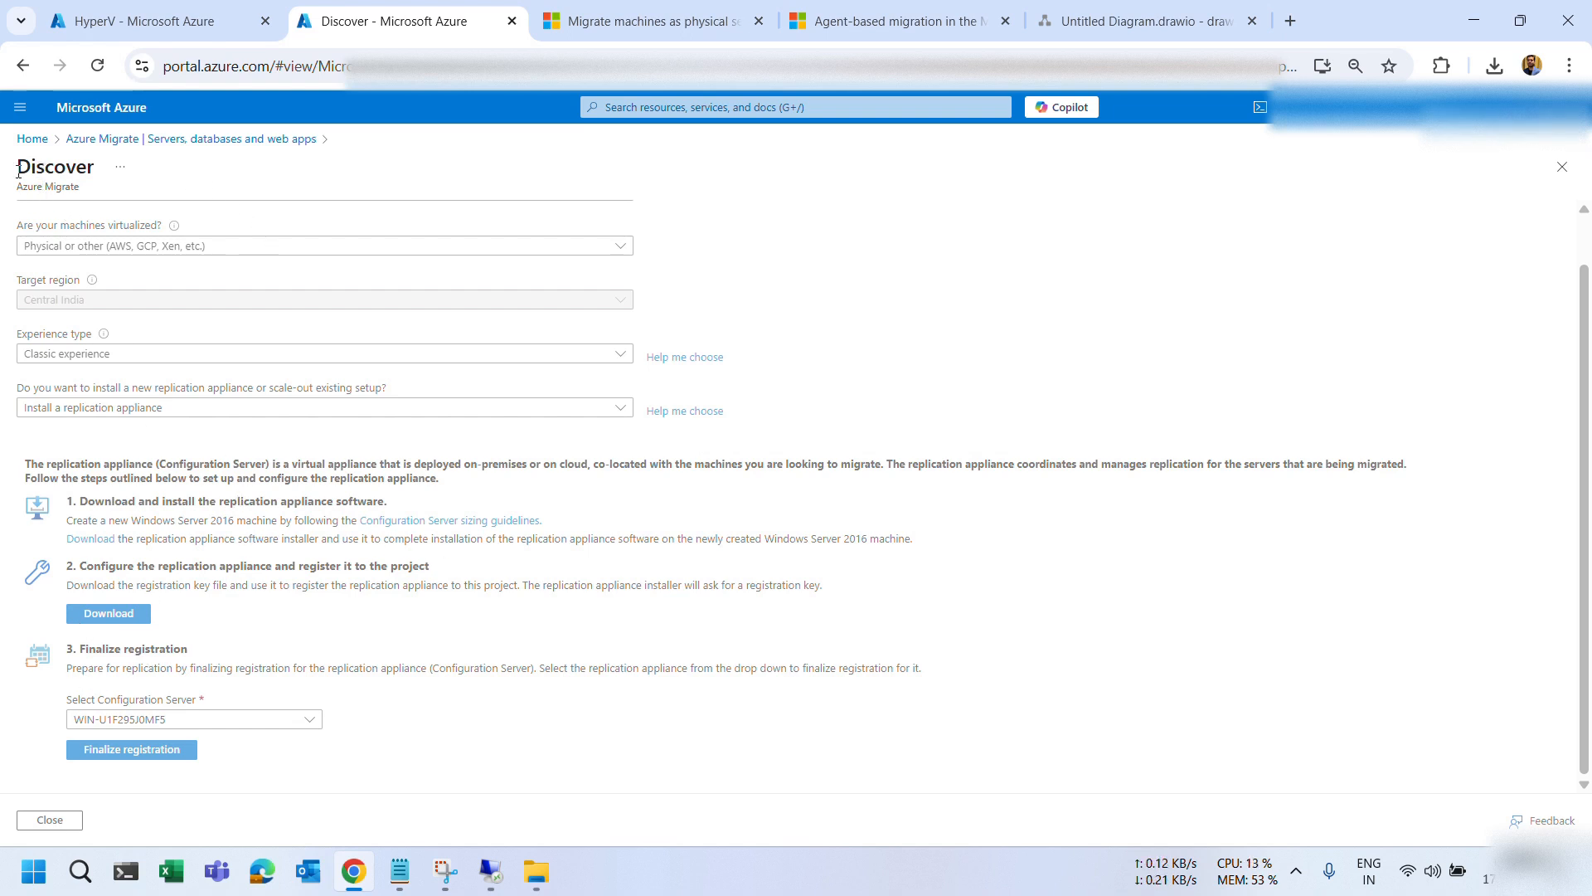
left_click_drag(18, 172, 93, 171)
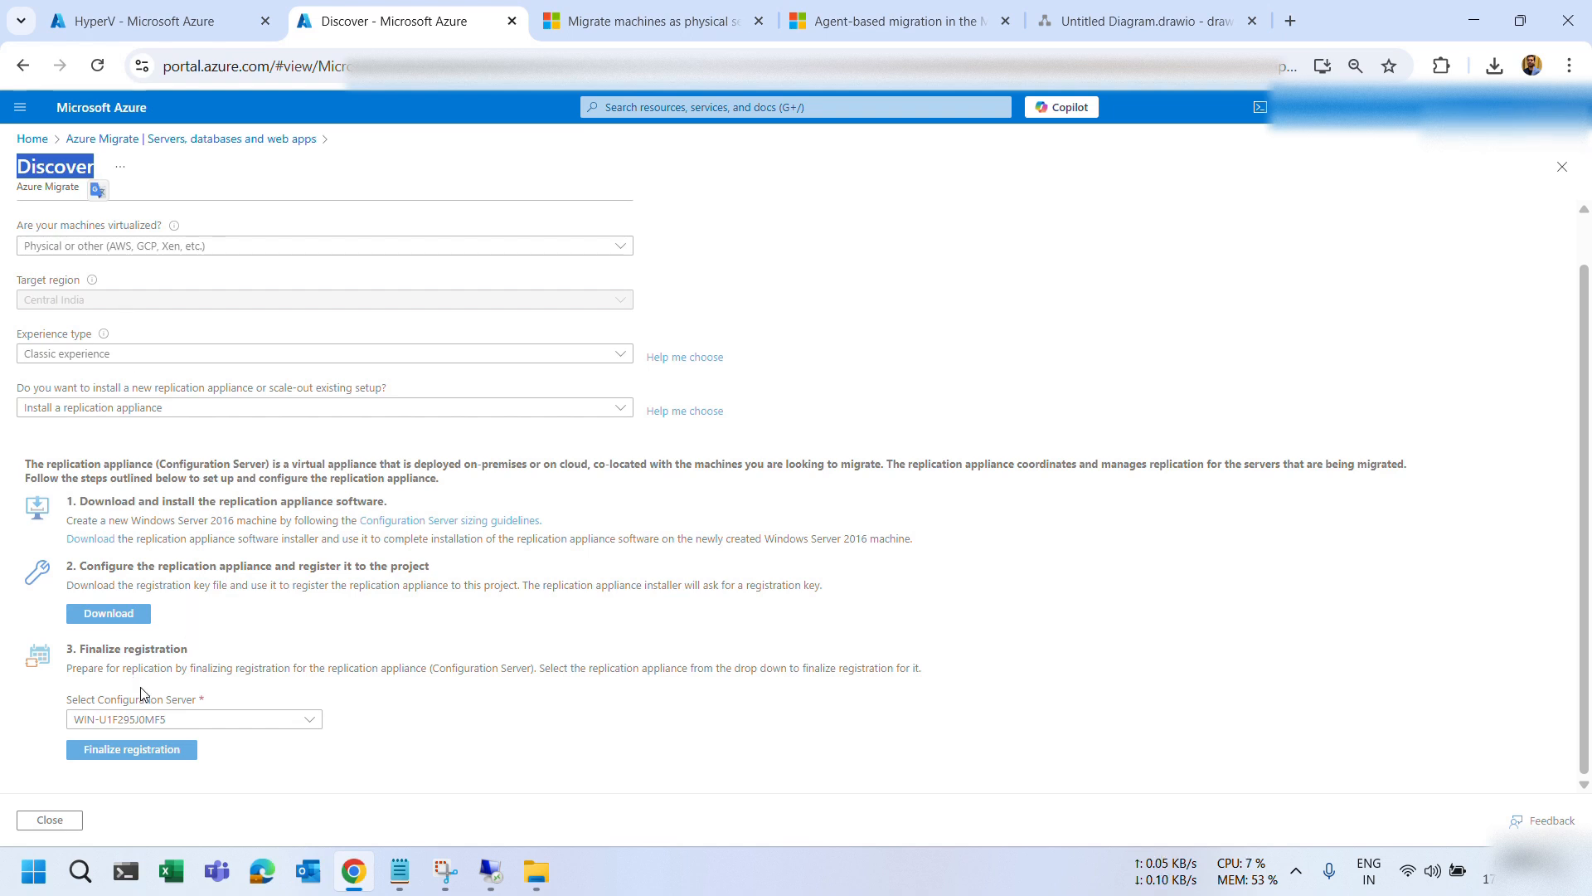
left_click(101, 722)
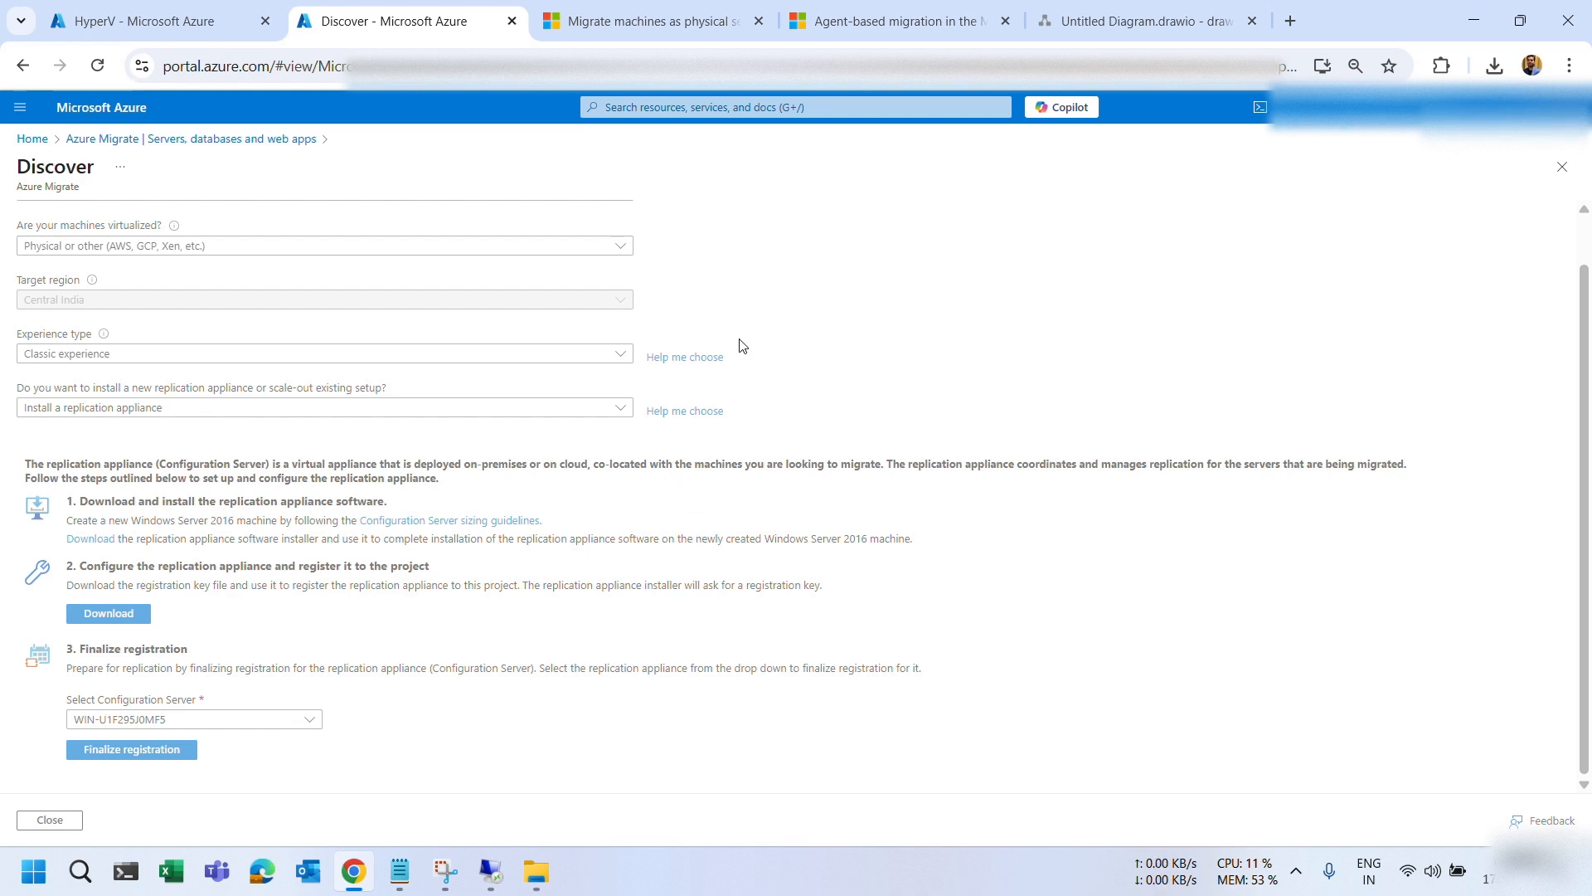
left_click(832, 28)
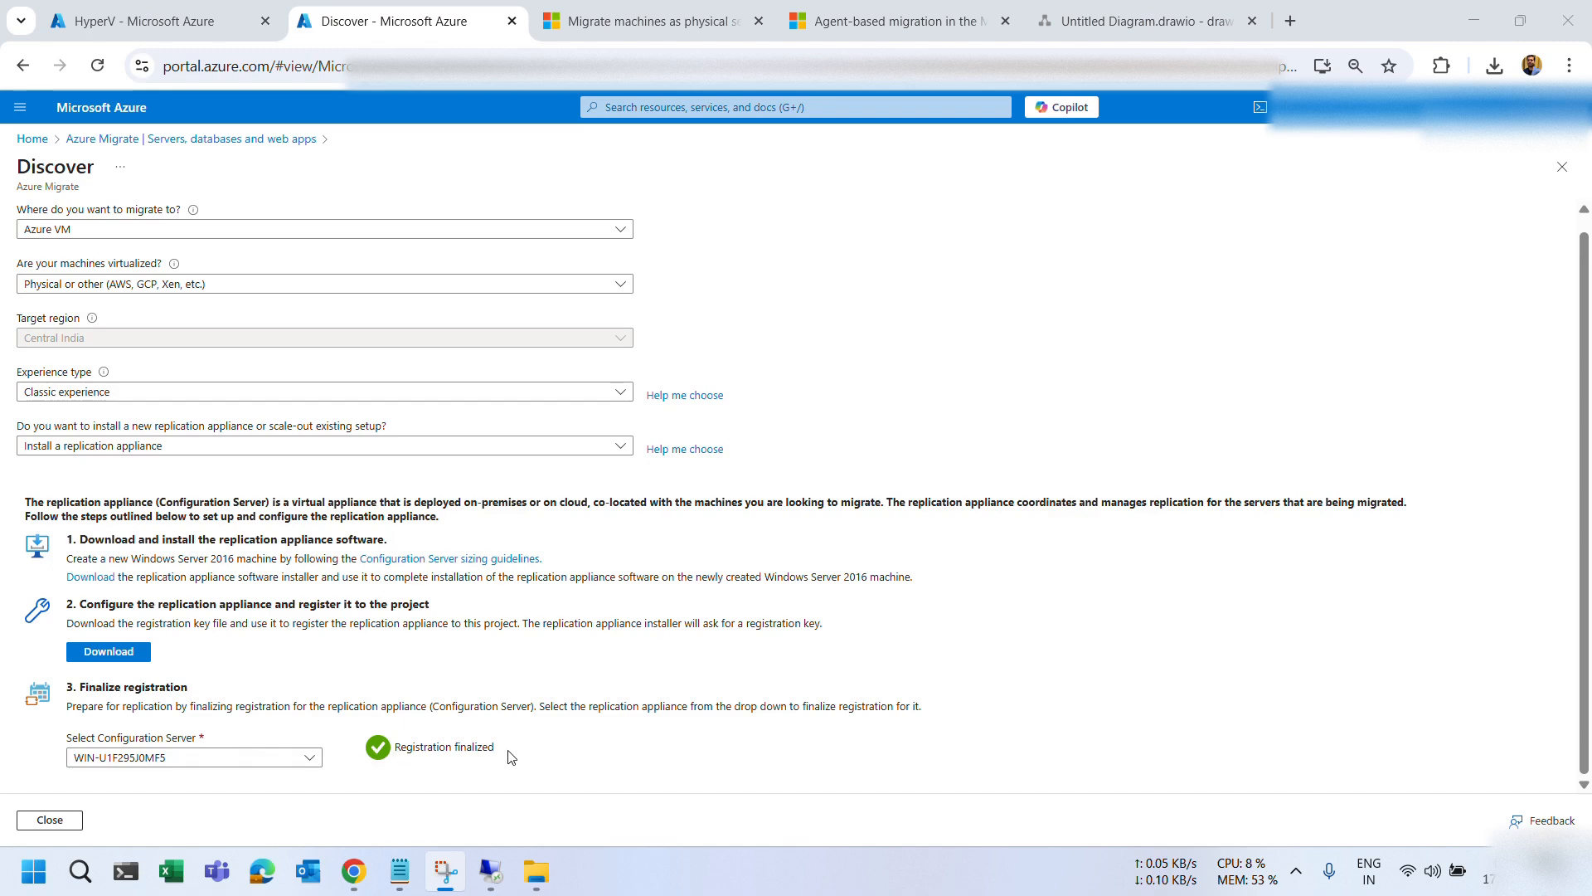
left_click(447, 745)
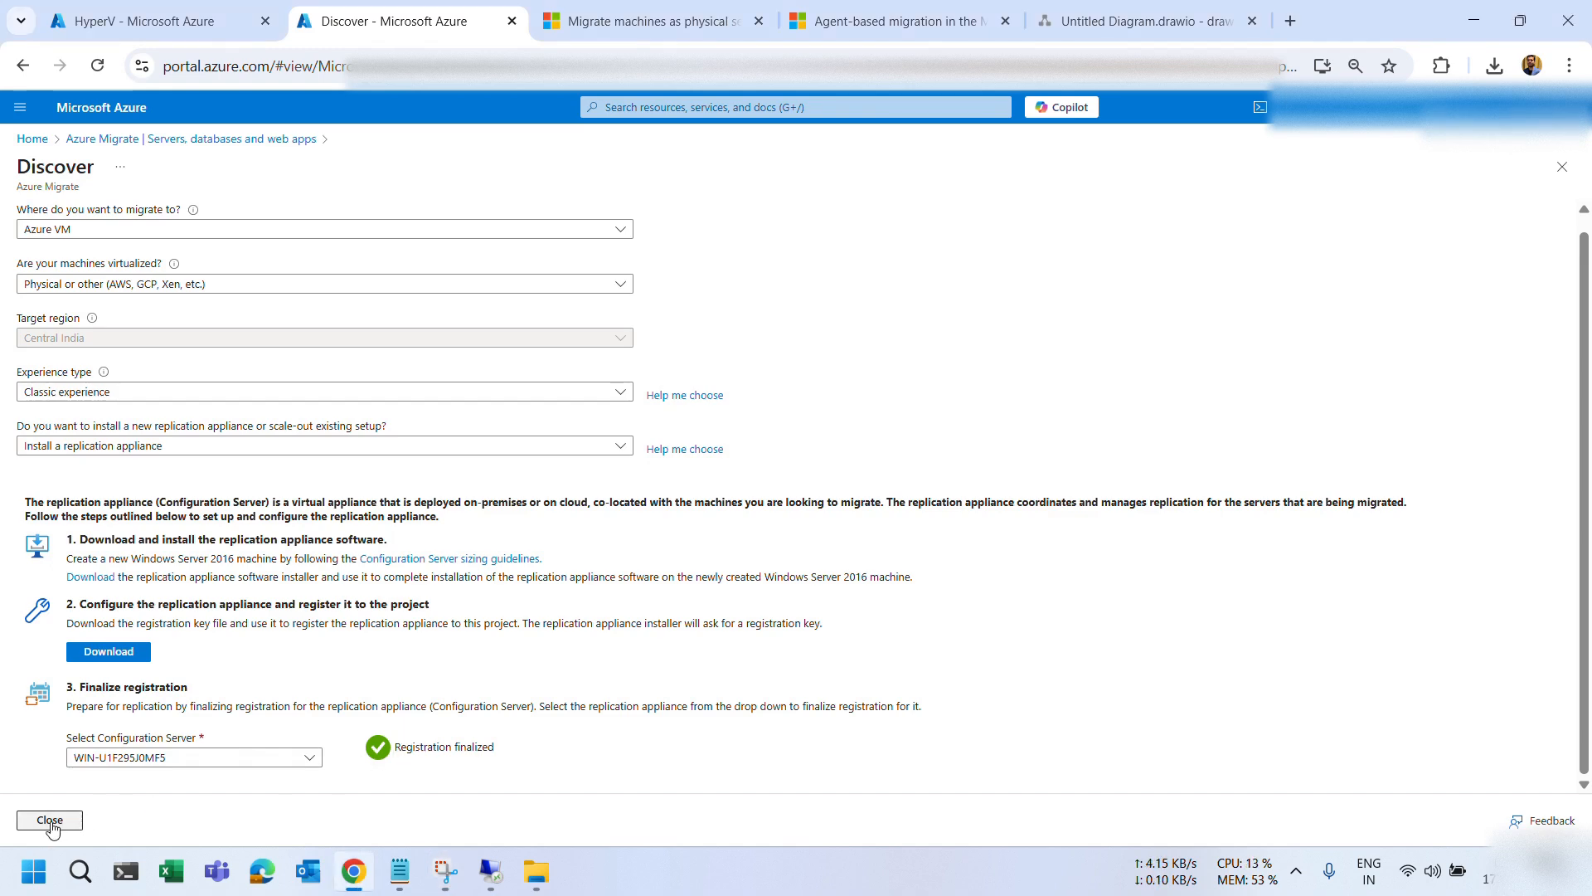
Replicate Servers to Azure VM as Physical or other via WIN-U1F295J0MF5 (Classic), continuing to Basics.
left_click(50, 821)
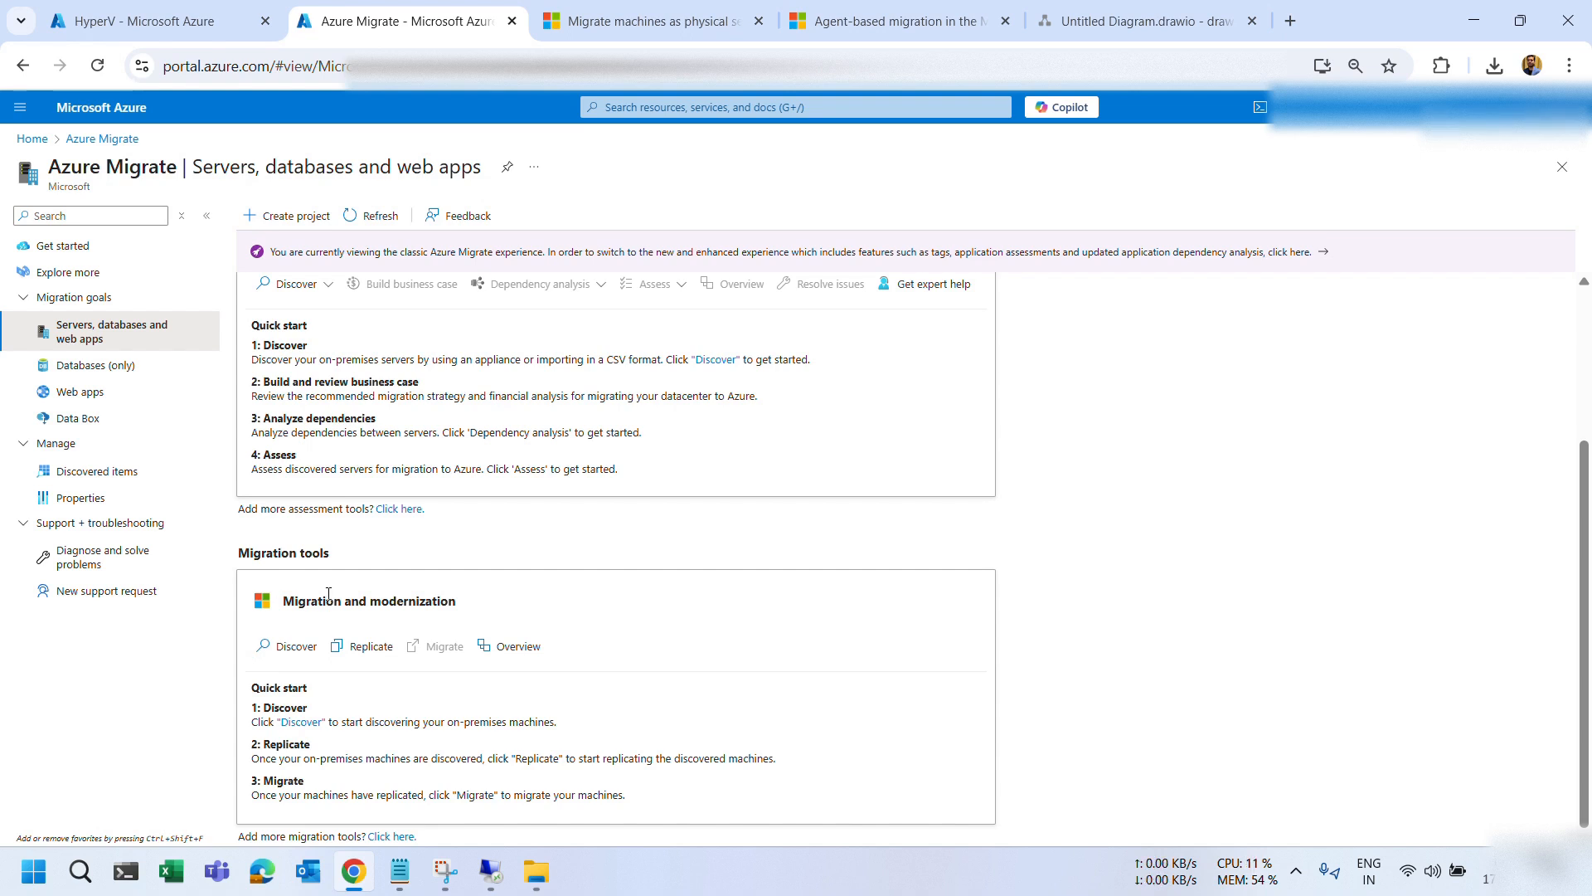
left_click(371, 651)
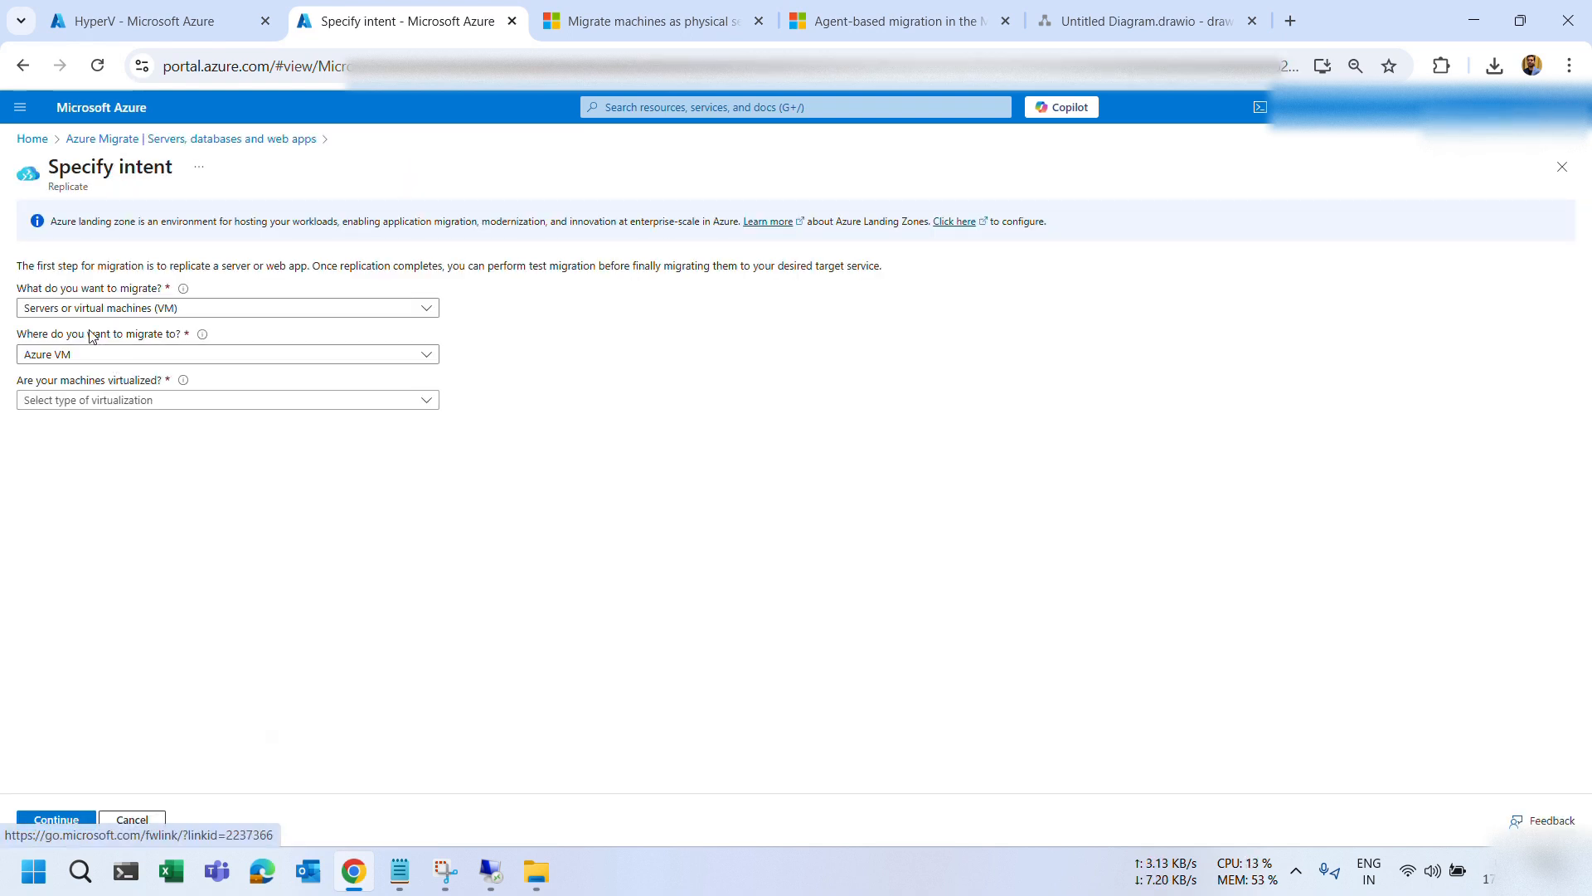
left_click(77, 316)
key("Escape")
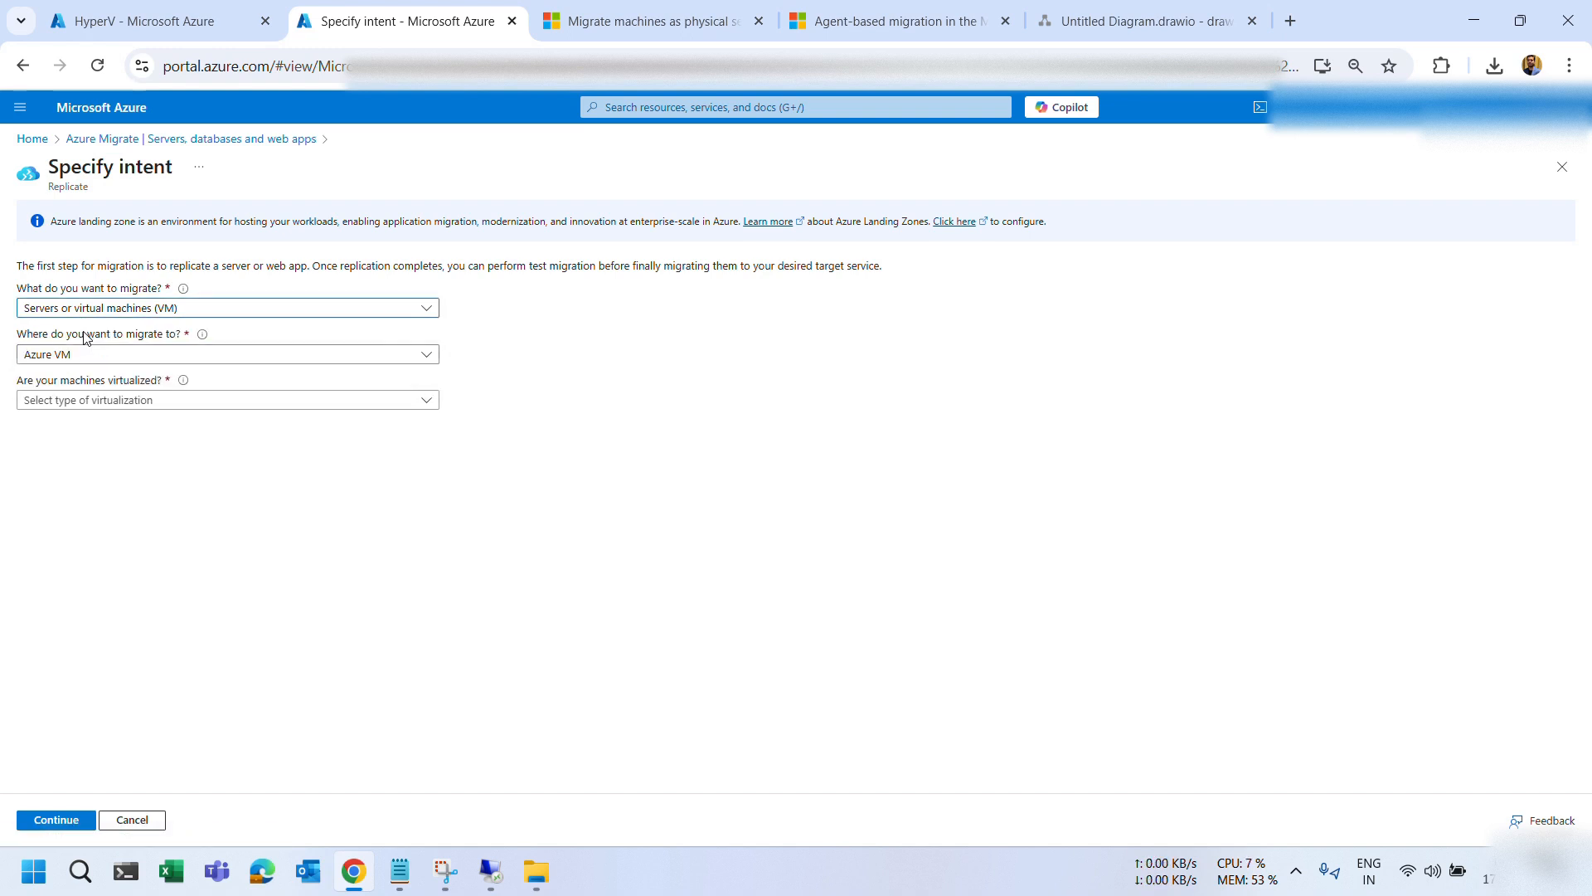
left_click(84, 354)
left_click(83, 378)
left_click(81, 402)
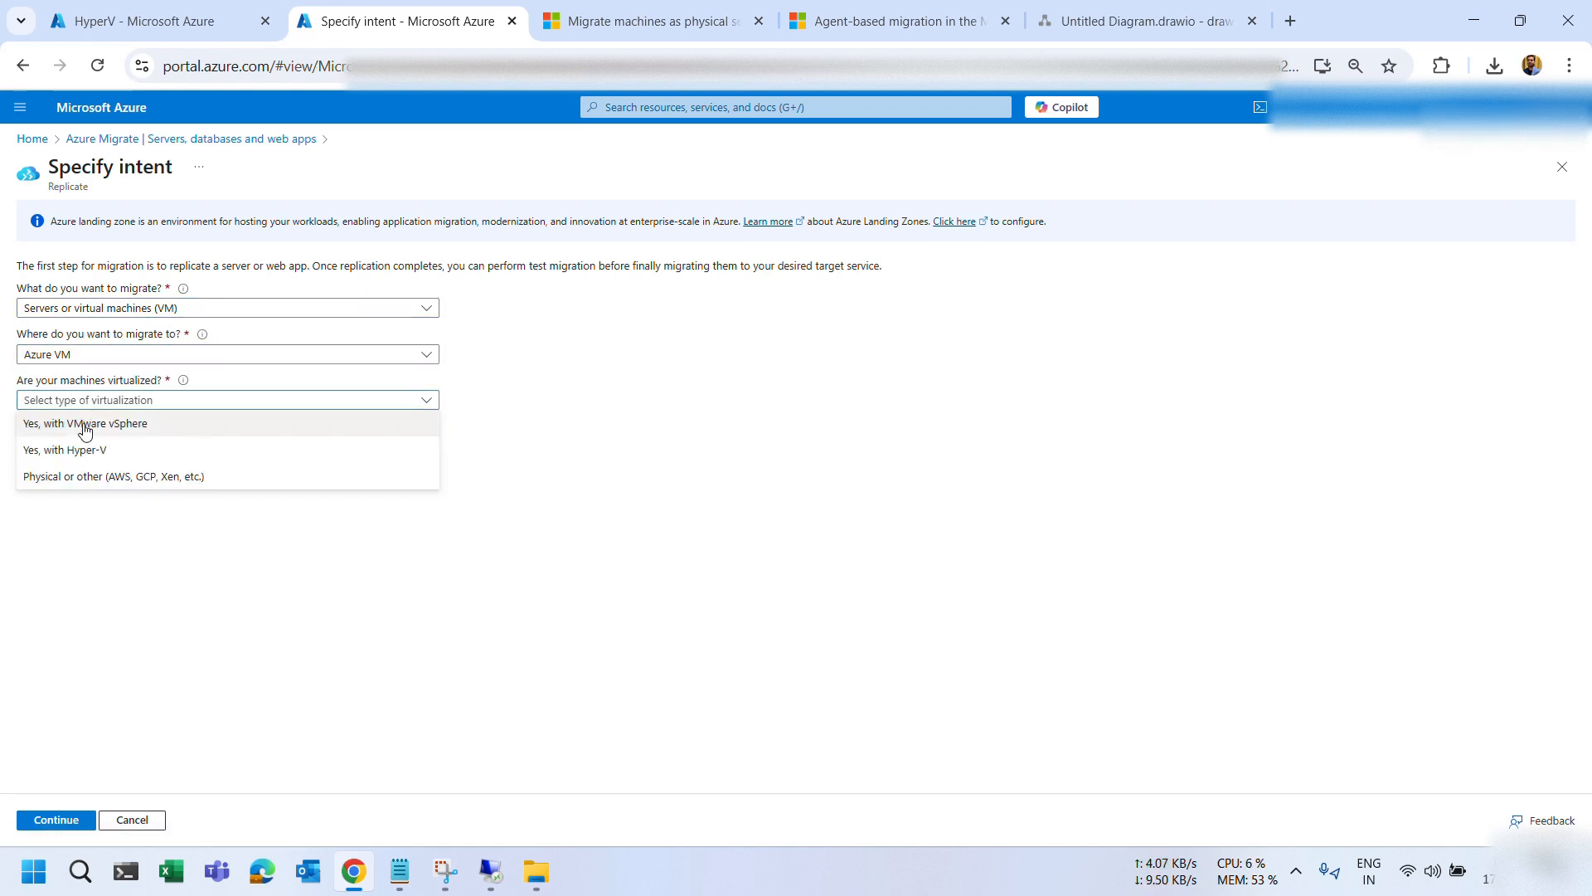
left_click(81, 480)
left_click(77, 448)
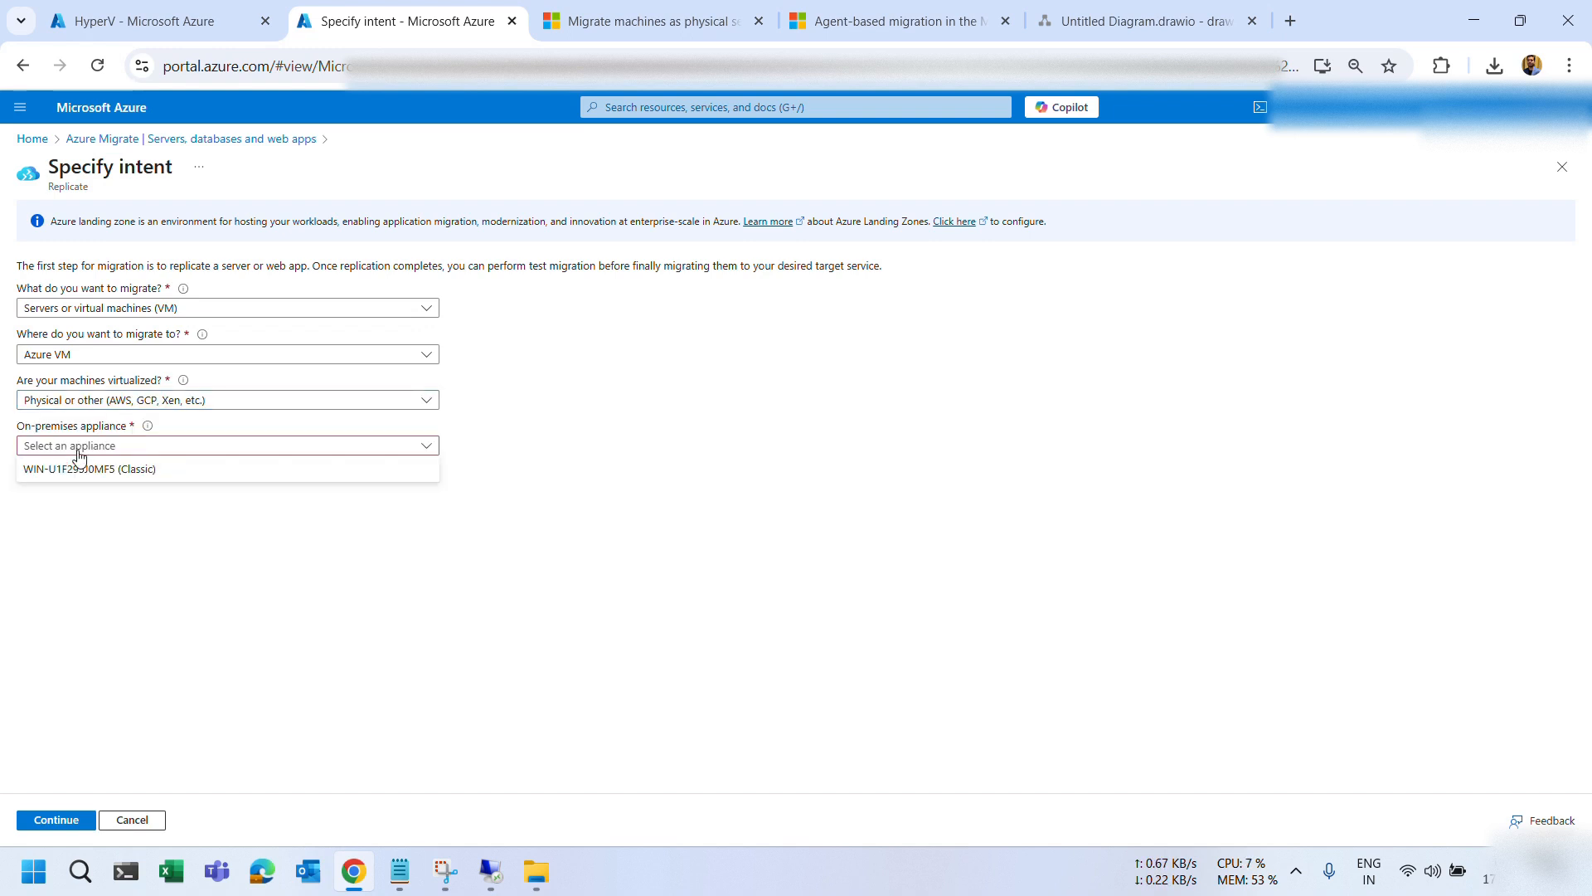
left_click(79, 472)
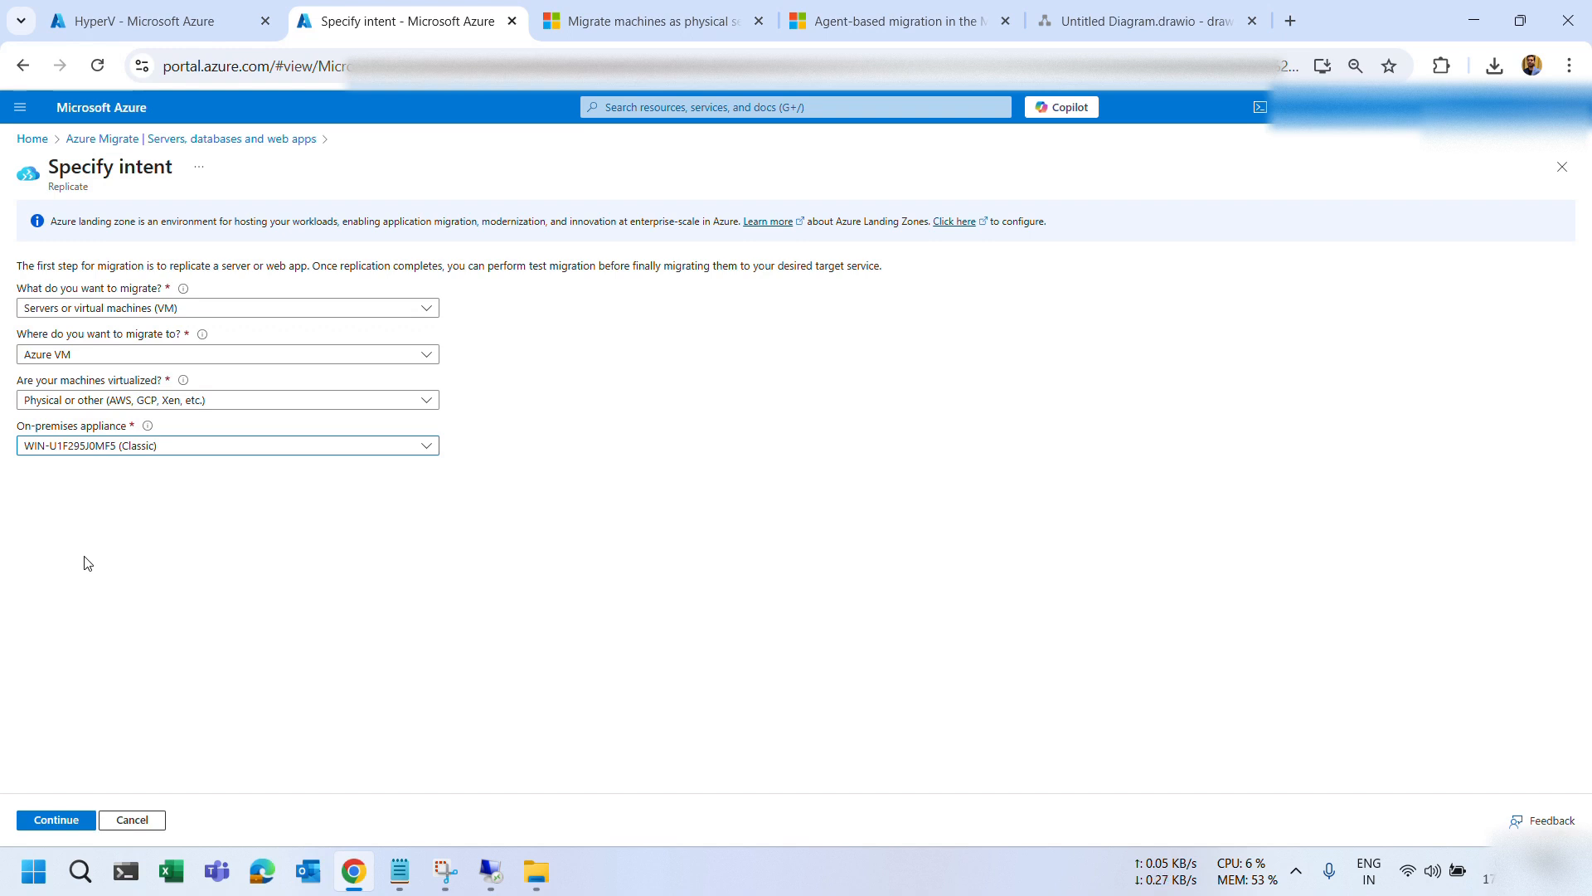
left_click(65, 822)
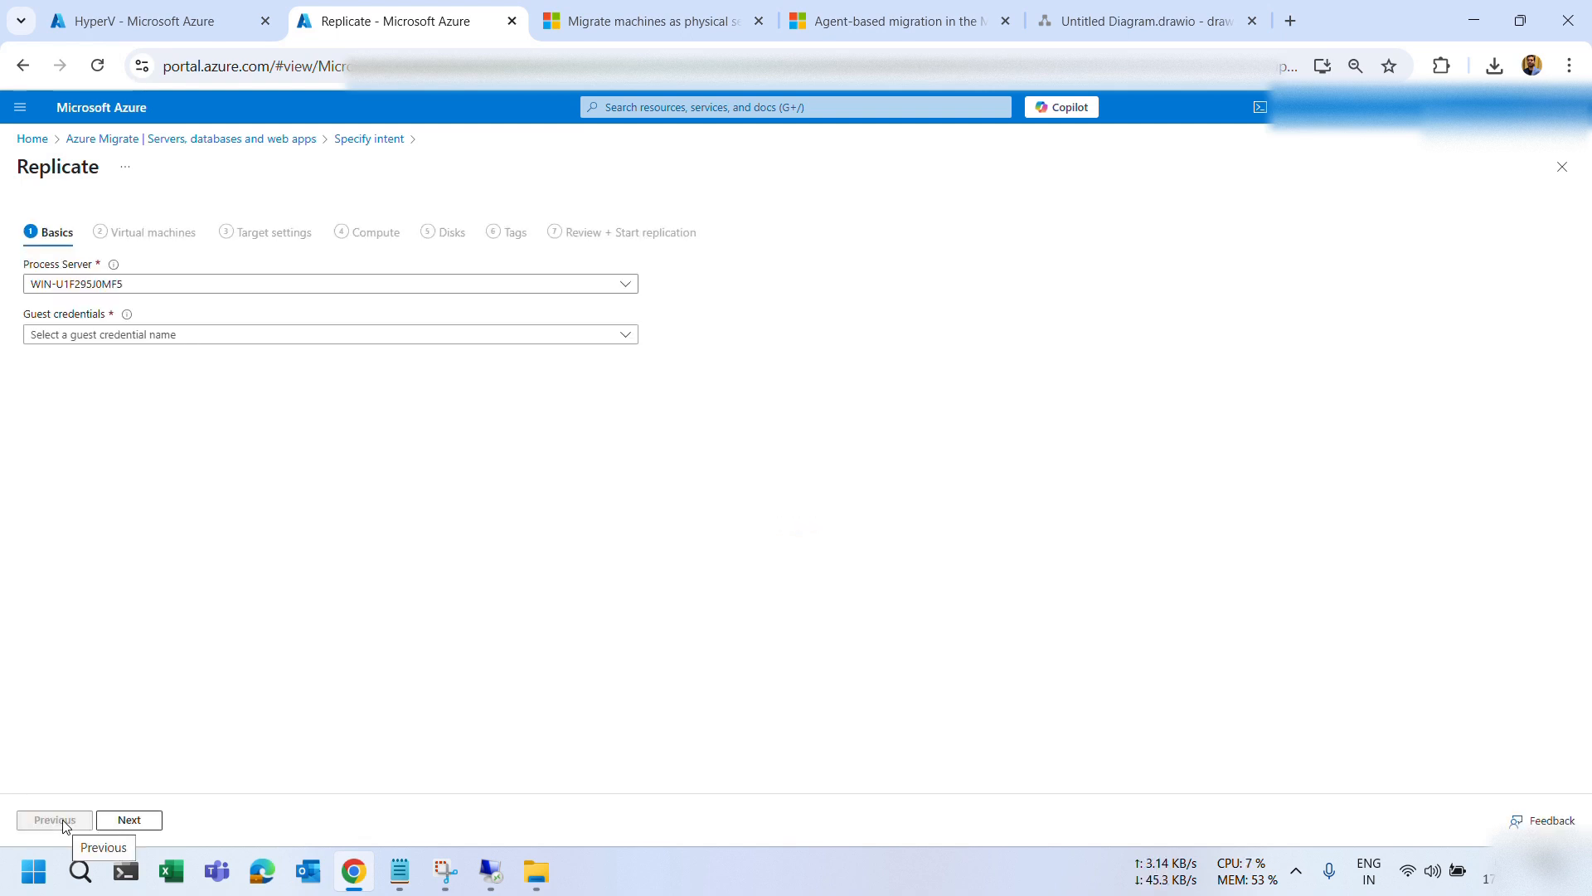
Find the Guest credentials list empty and go back via breadcrumbs to Servers, databases and web apps.
left_click(96, 340)
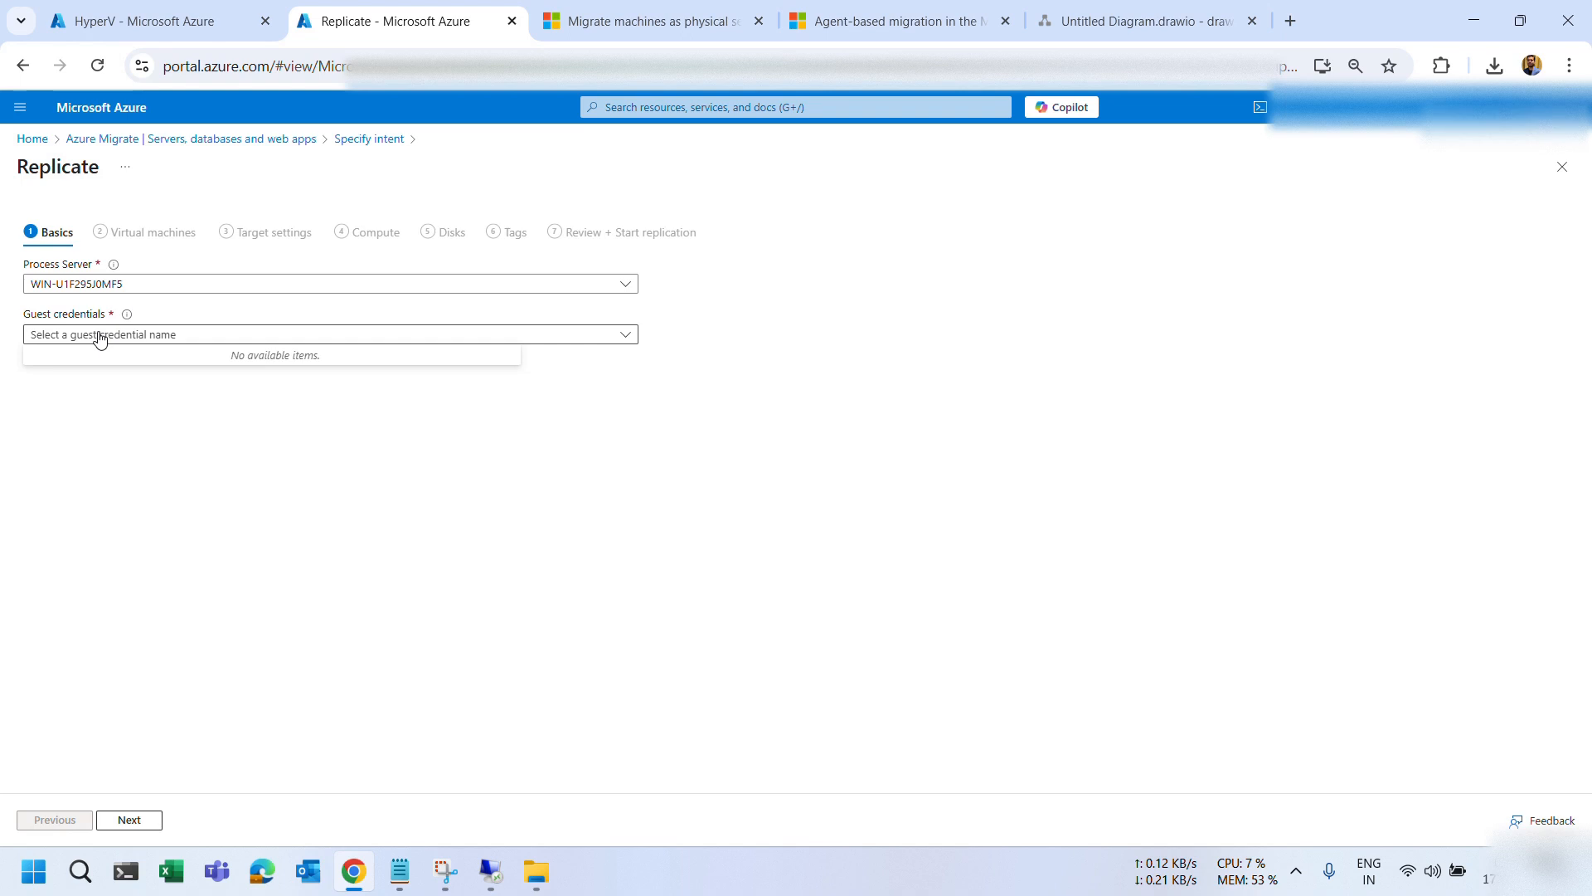
left_click(129, 341)
left_click(130, 342)
left_click(369, 140)
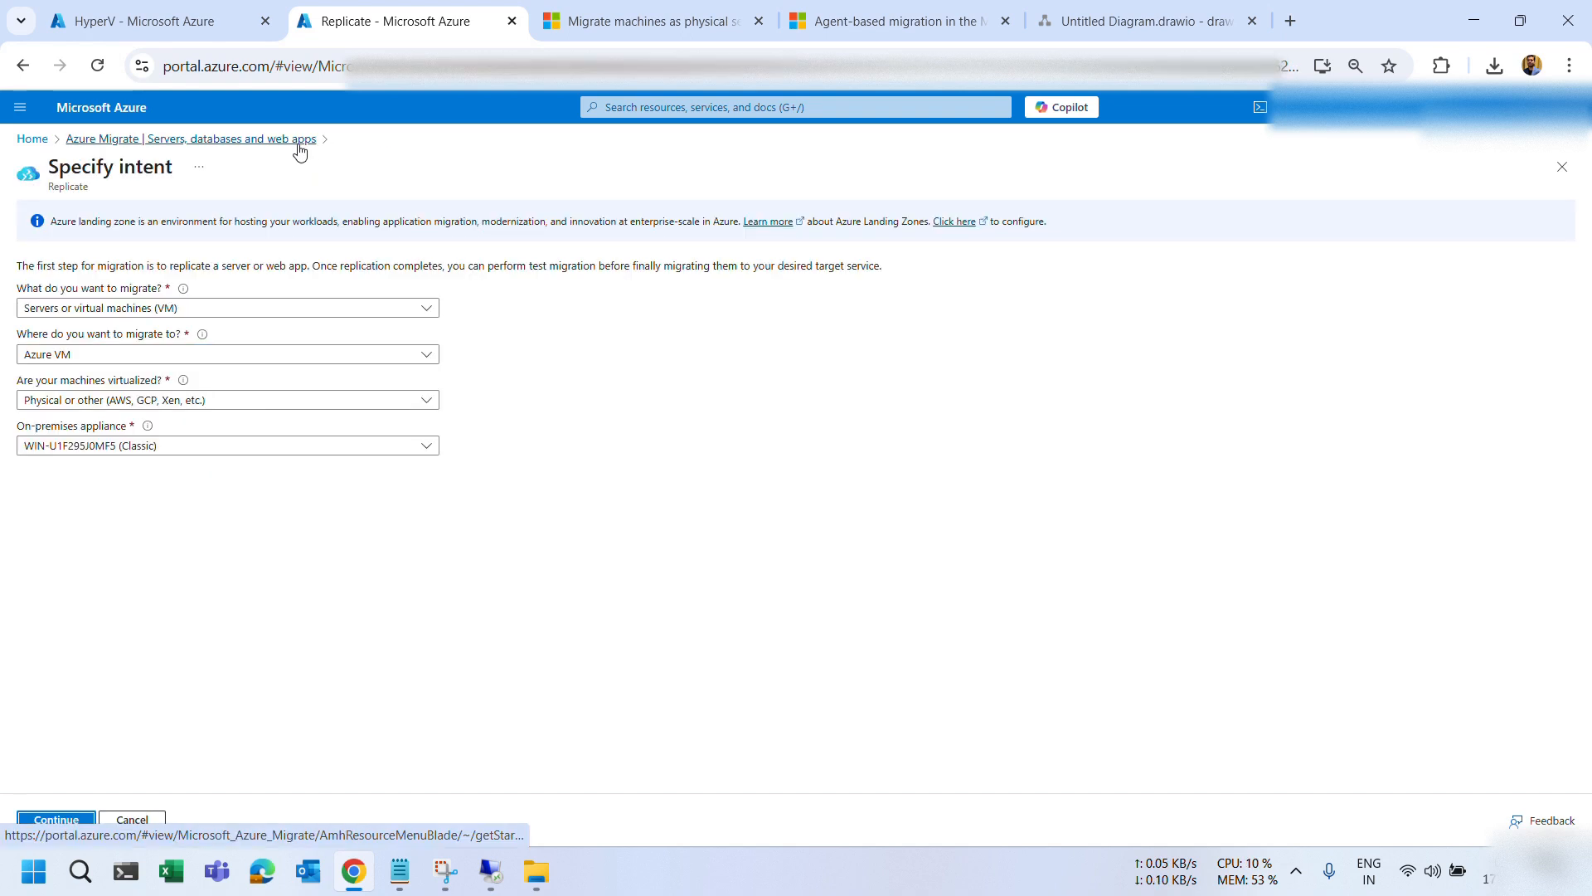
left_click(297, 145)
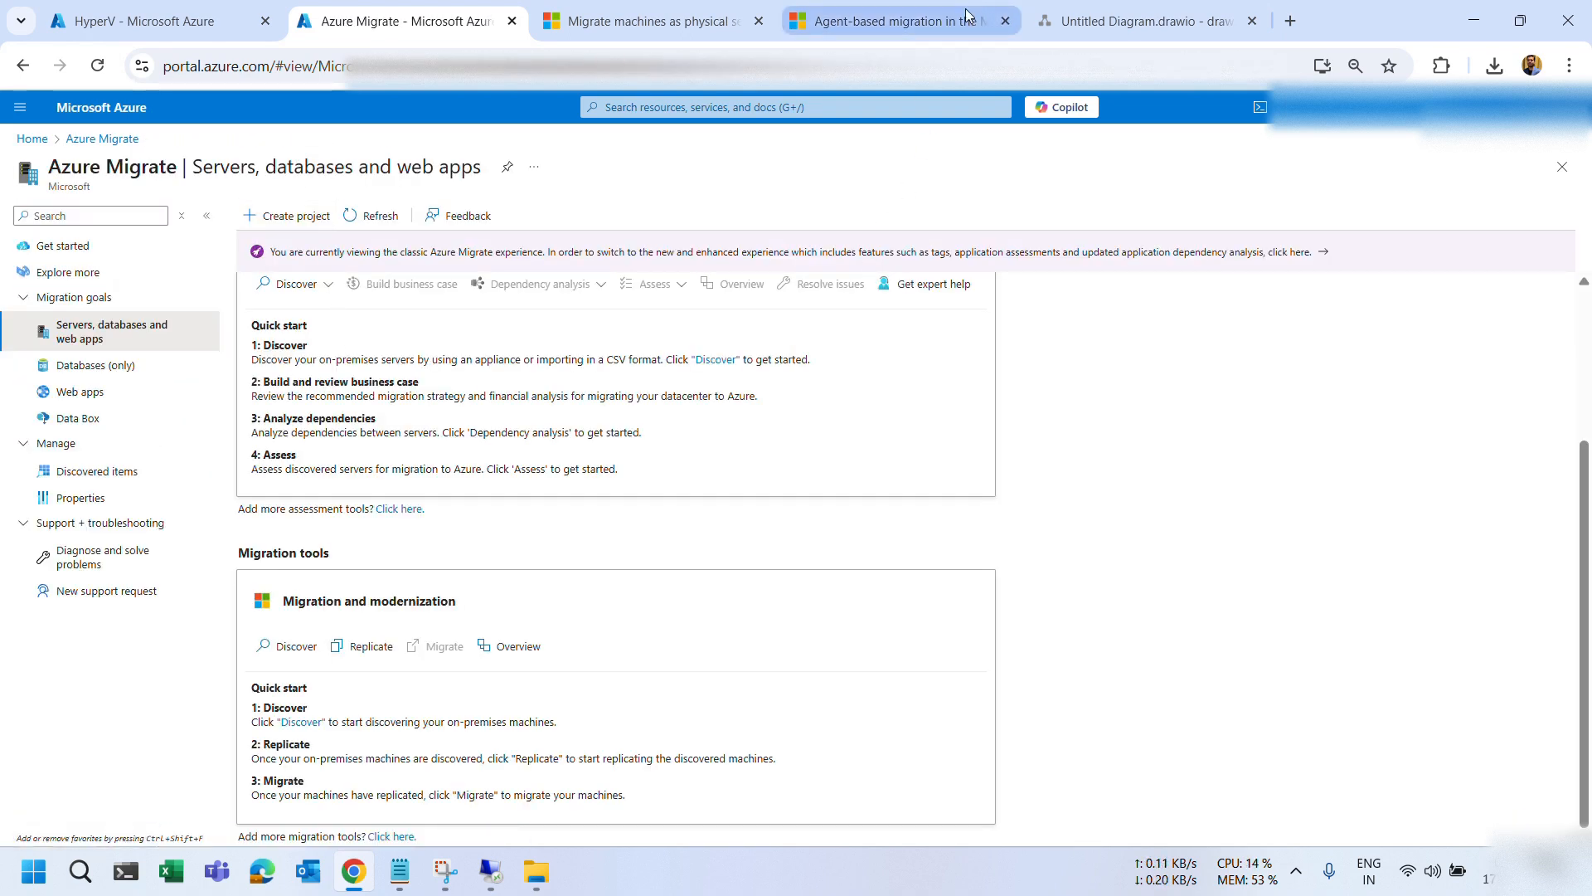
Scroll the Migrate machines as physical servers article down to its Replicate machines section.
left_click(637, 20)
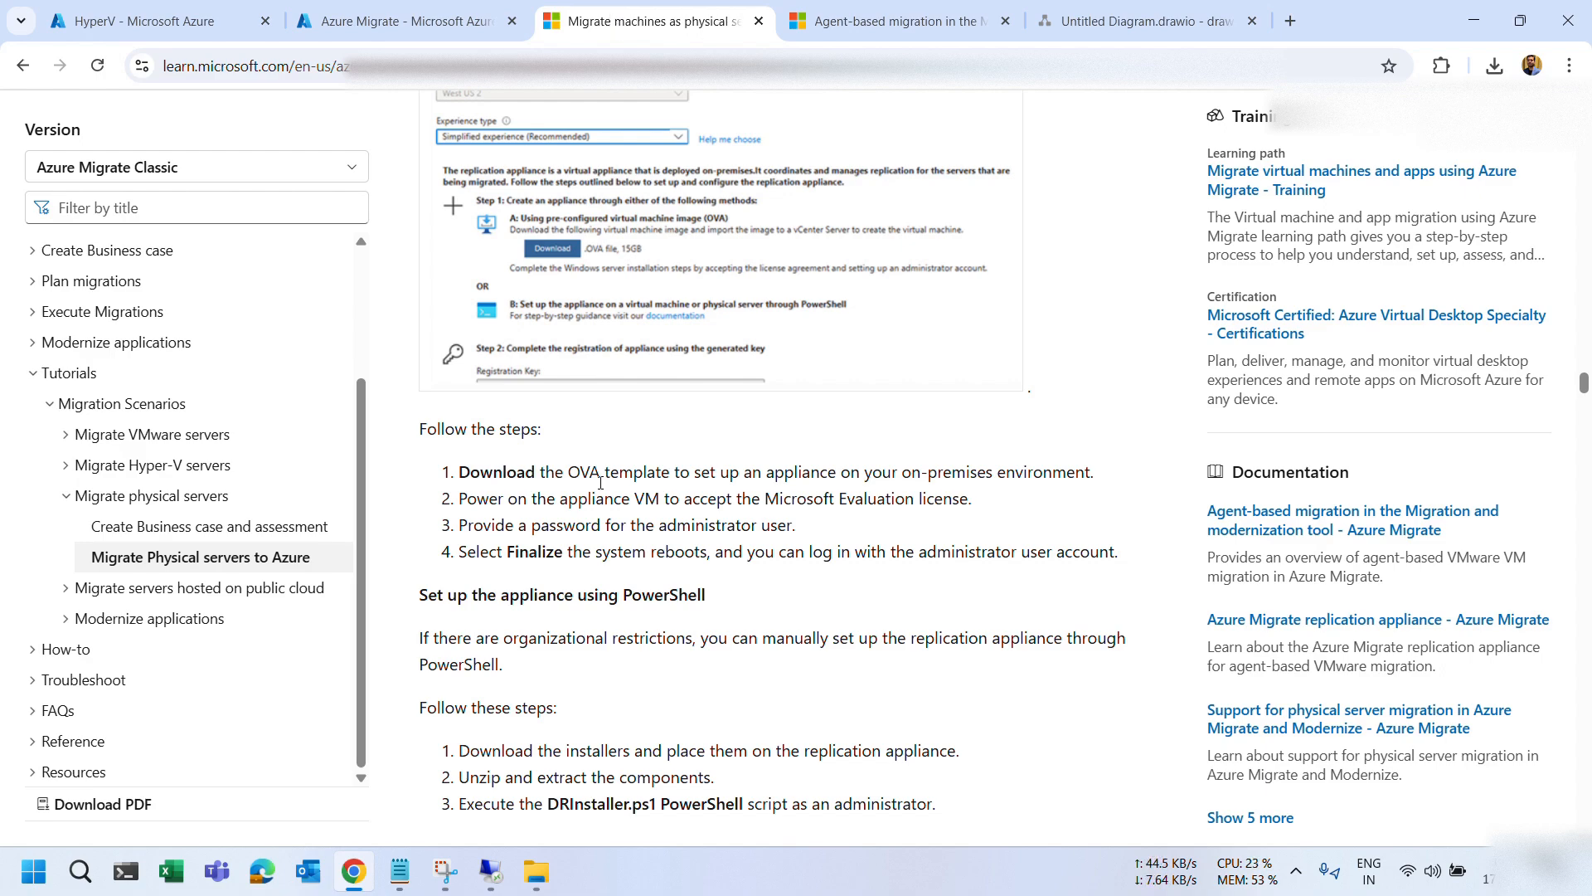
scroll(597, 487, "down", 8)
scroll(598, 492, "up", 6)
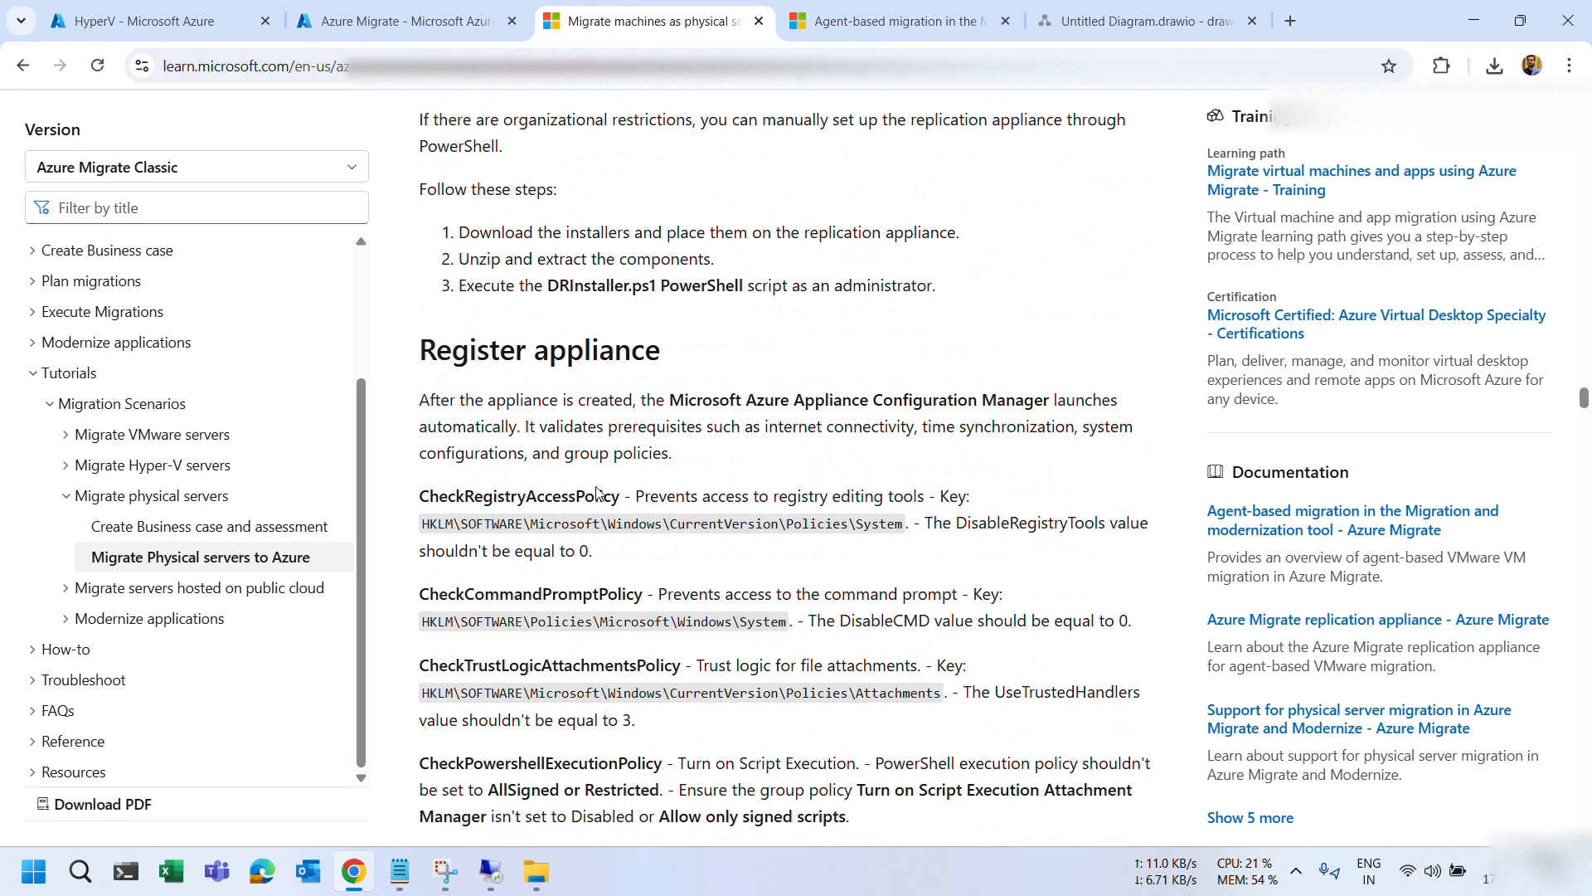
scroll(597, 491, "down", 5)
scroll(597, 487, "up", 3)
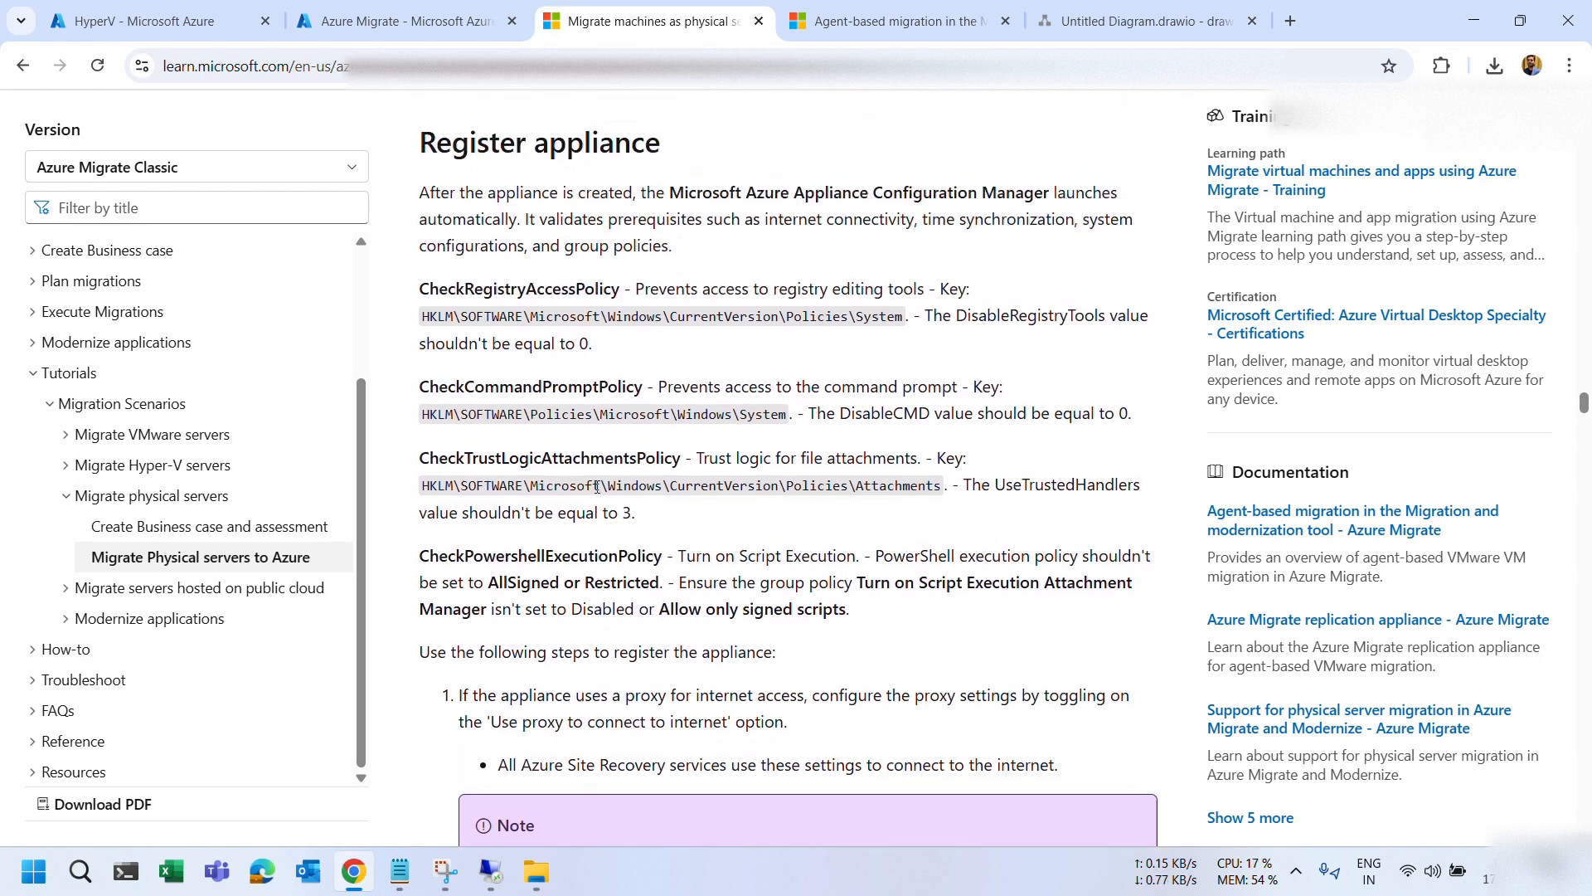
scroll(597, 487, "up", 1)
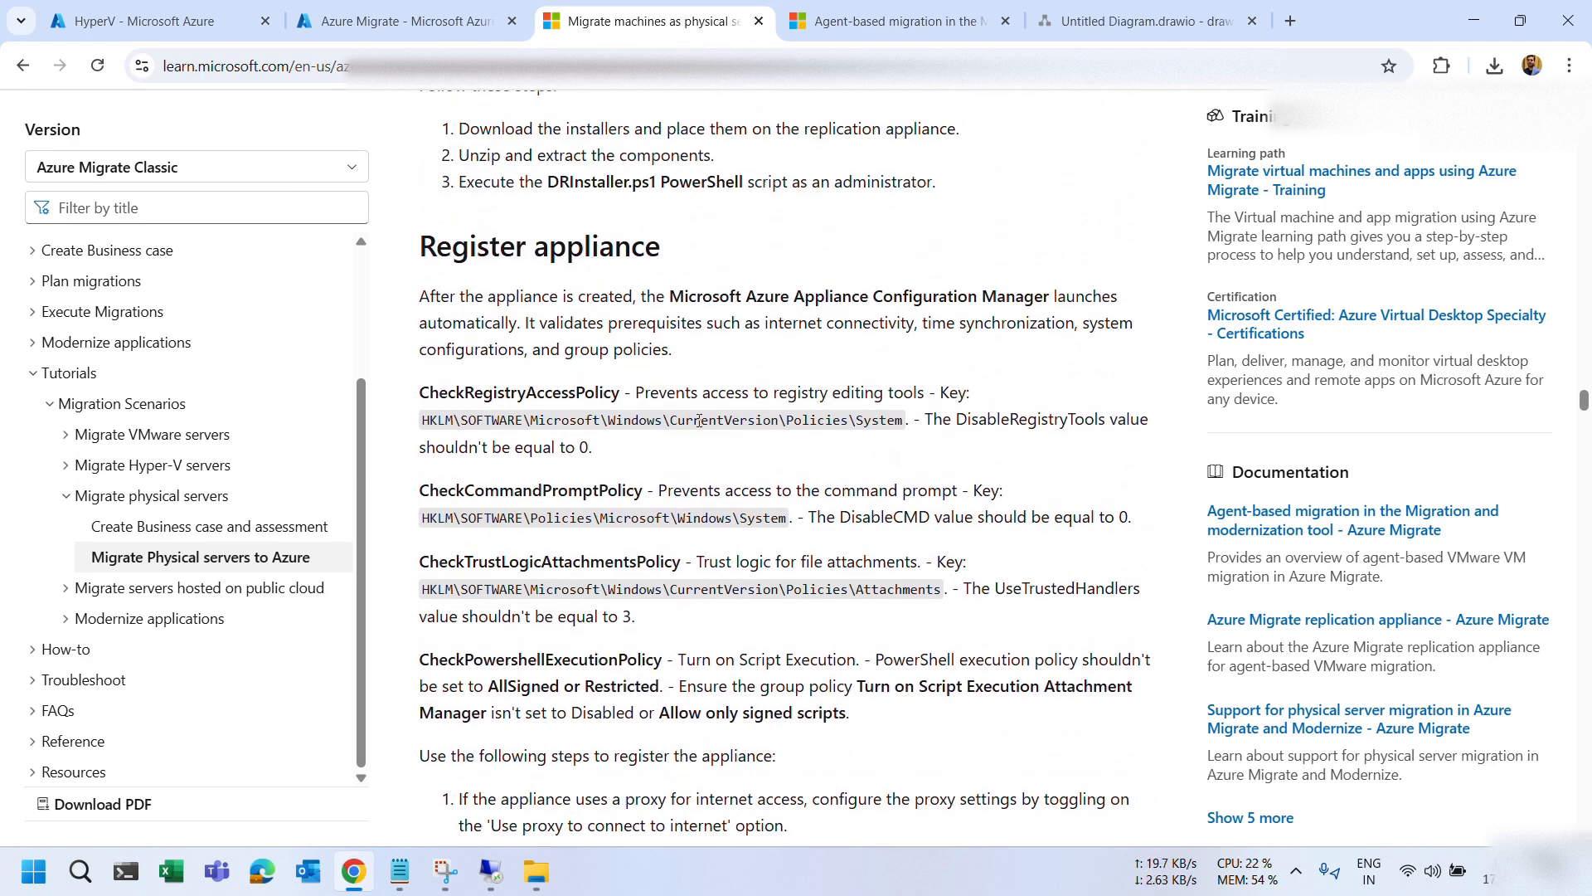
scroll(687, 474, "down", 14)
scroll(687, 474, "down", 20)
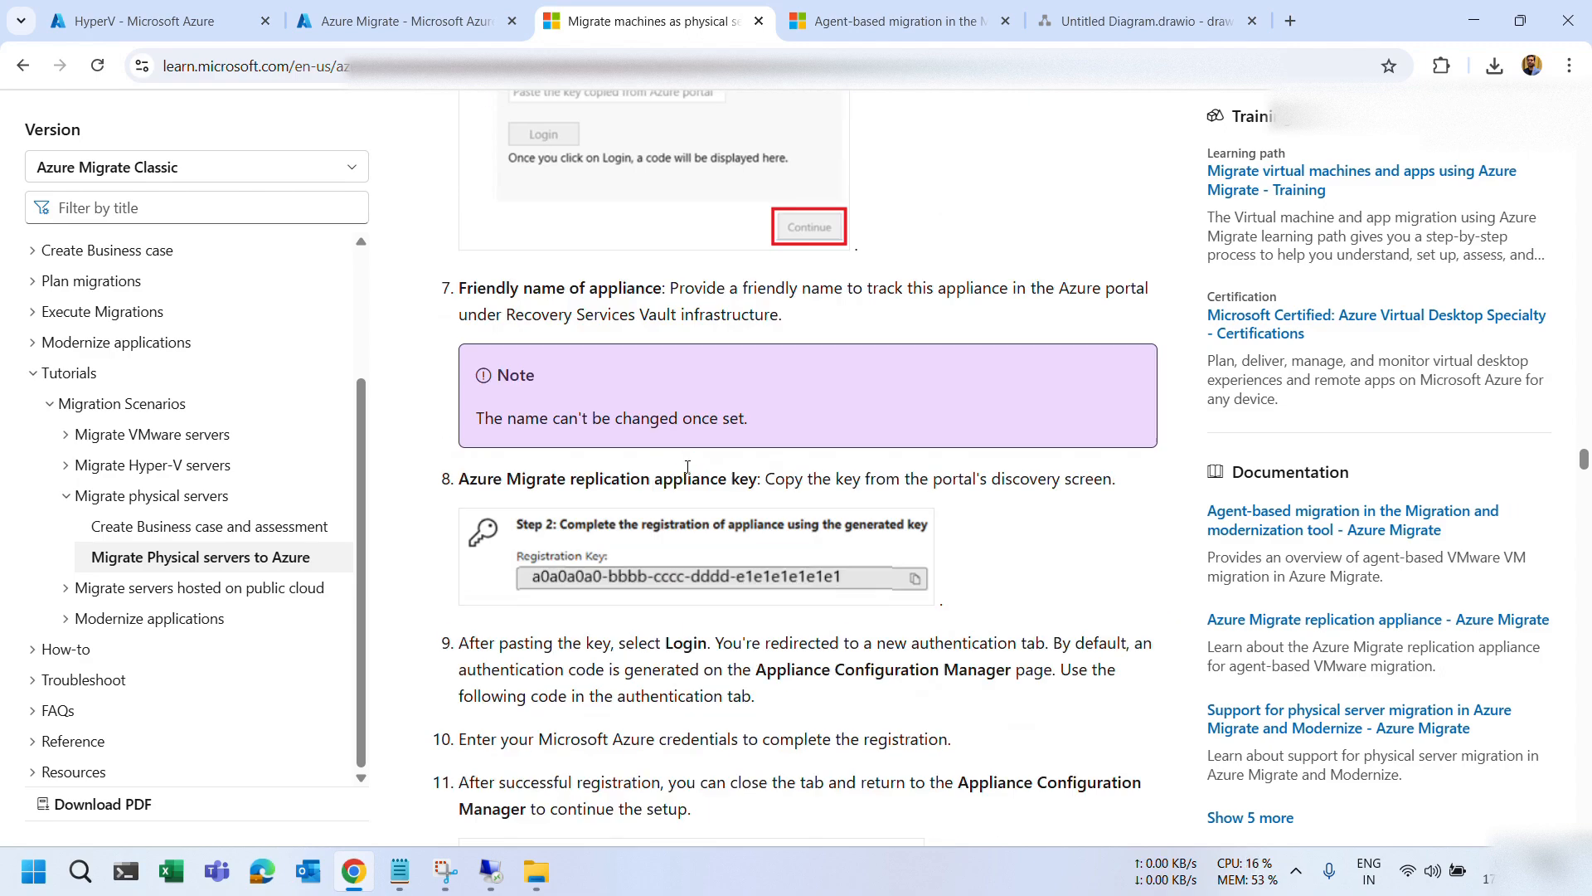
scroll(688, 473, "down", 20)
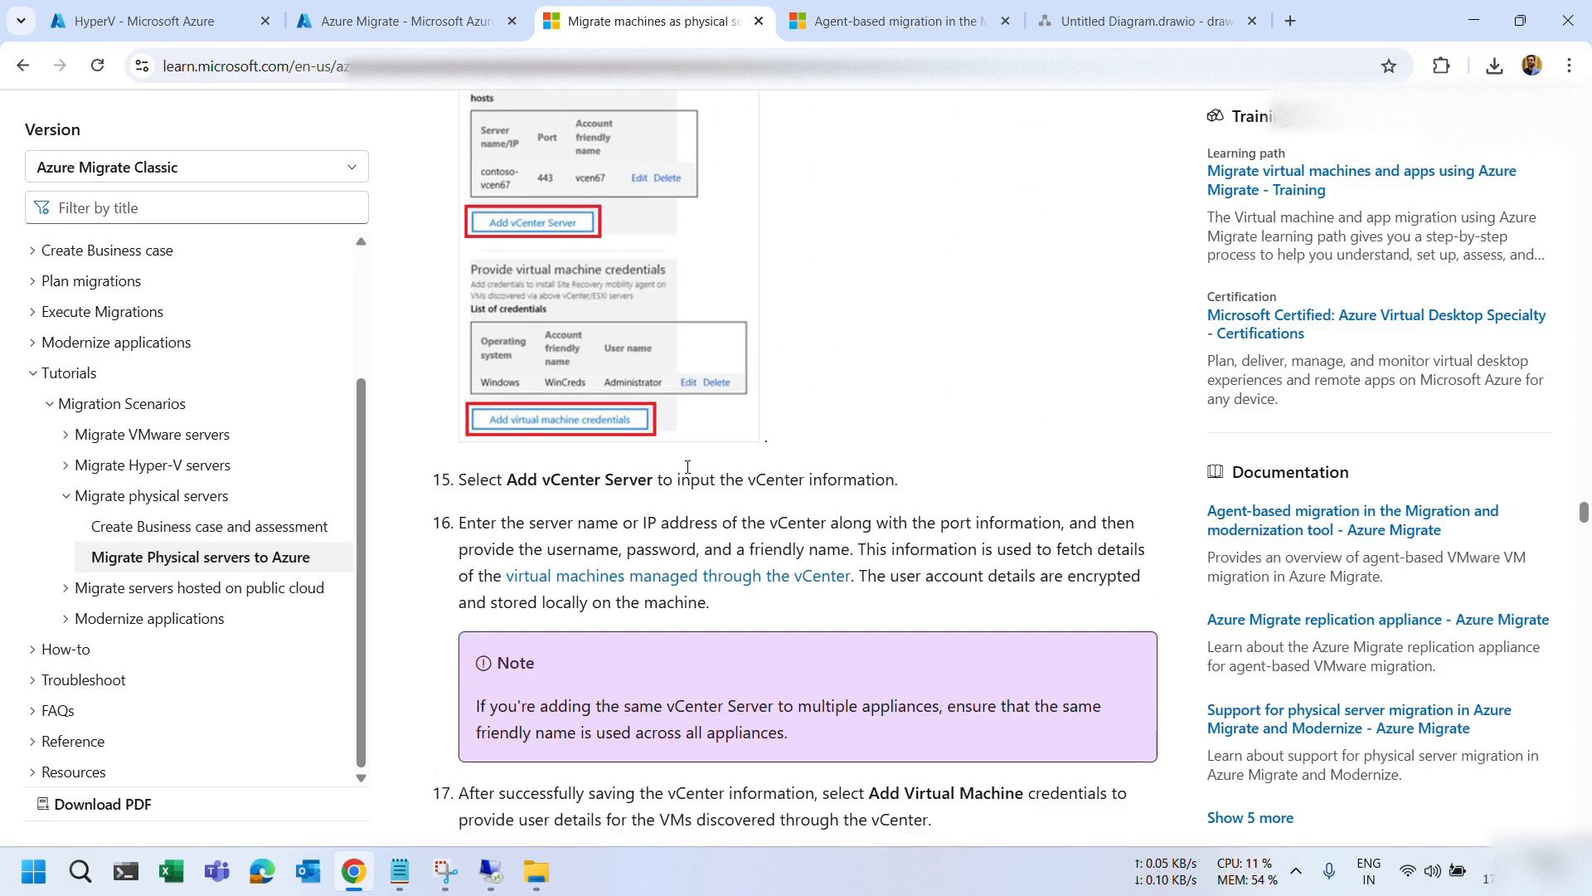
scroll(688, 474, "down", 14)
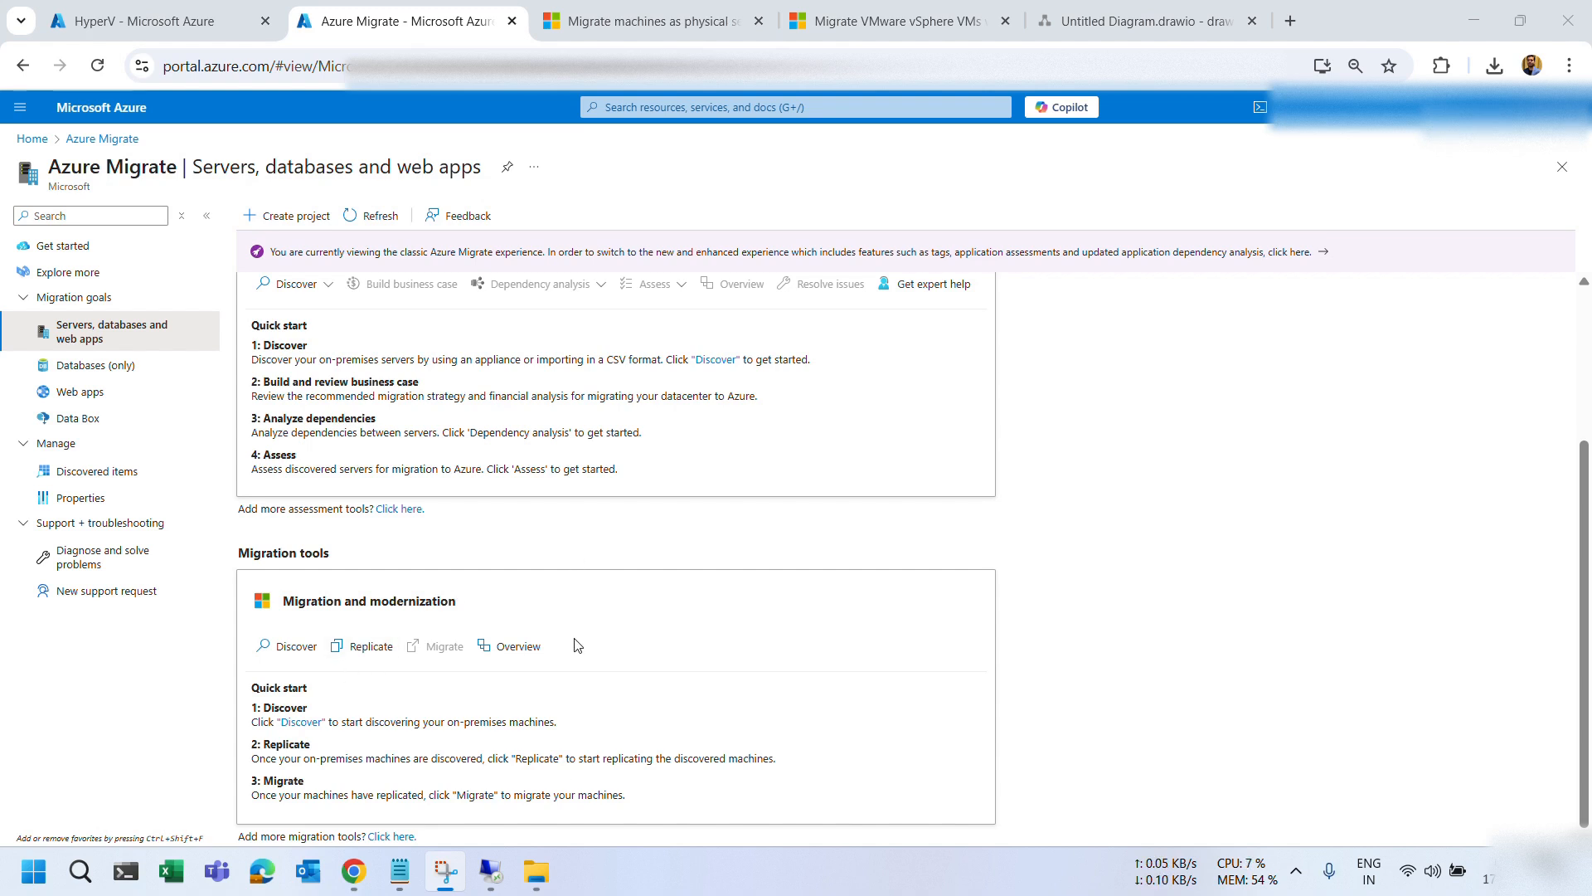
Bring up the existing remote server session, then minimize it back to the local desktop.
mouse_move(498, 884)
left_click(497, 785)
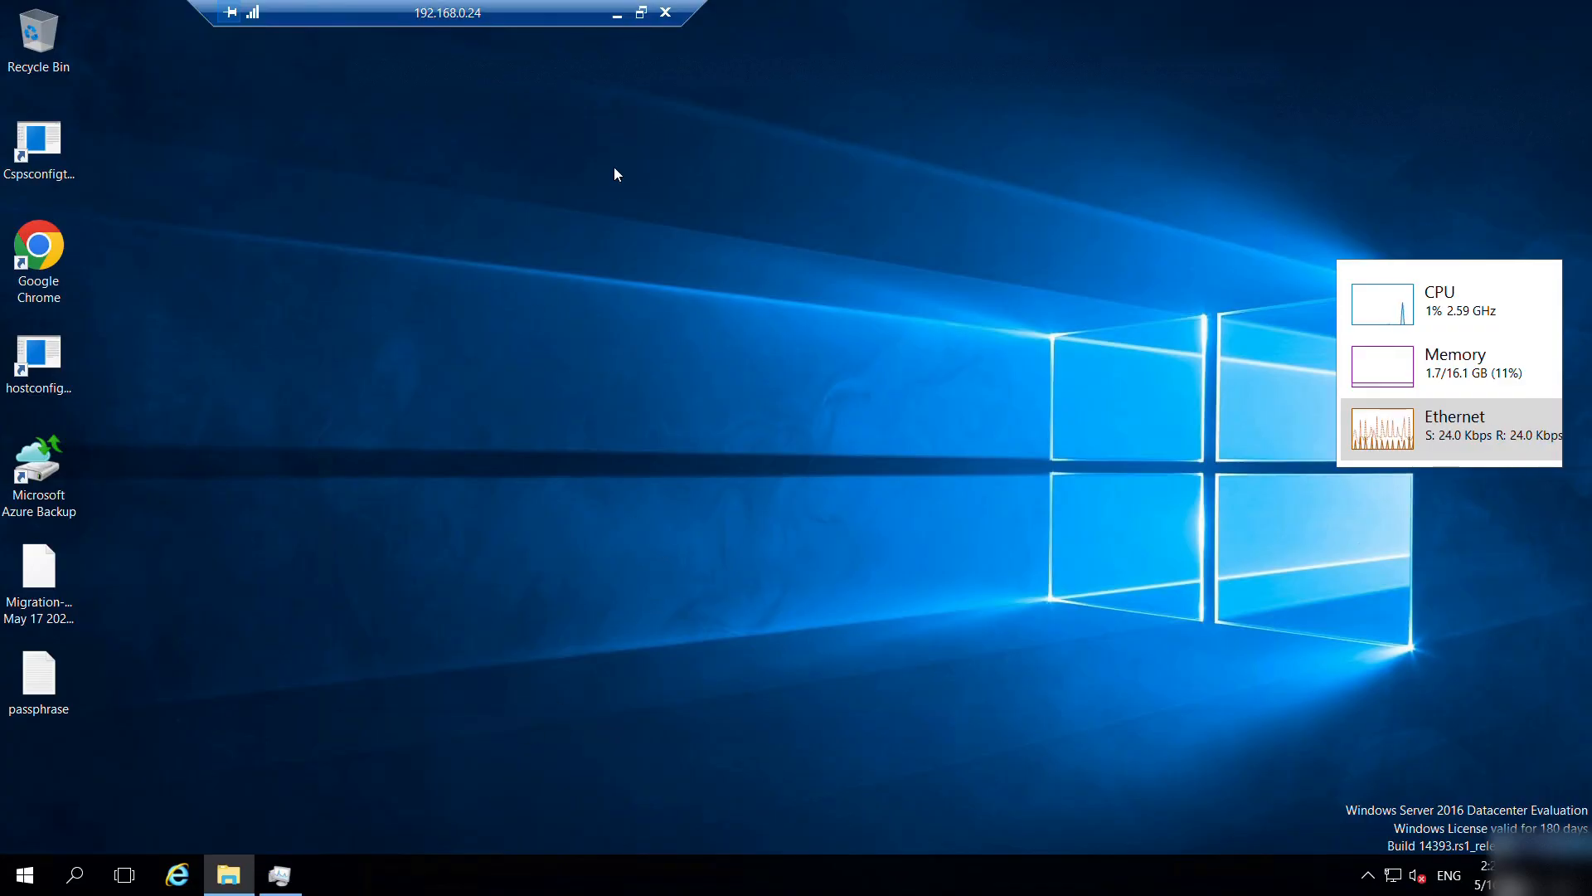
left_click(617, 15)
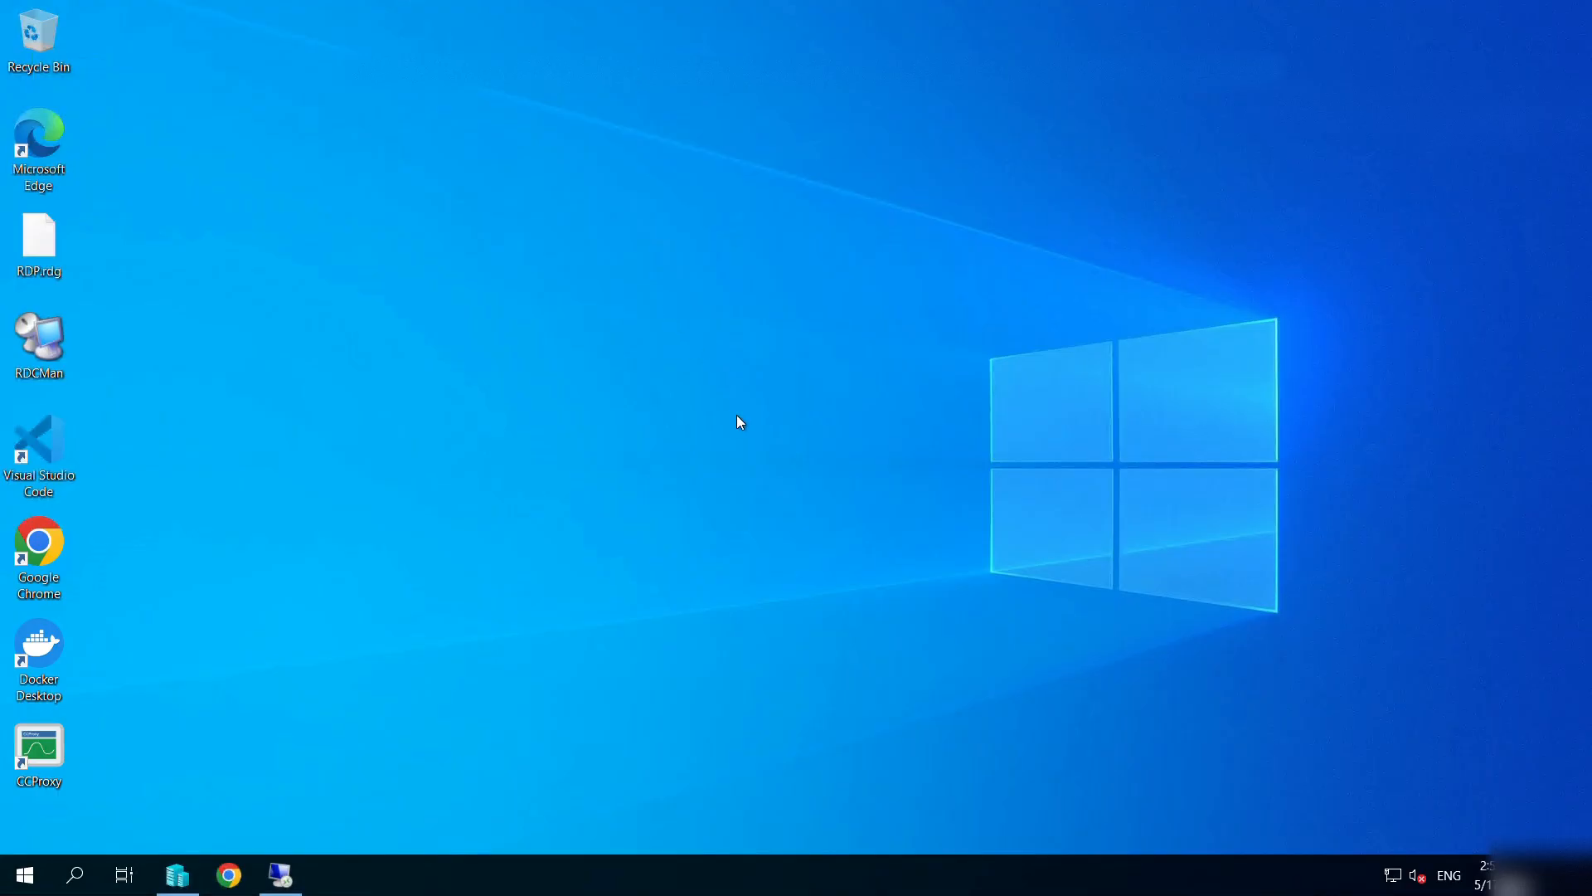
Launch Remote Desktop Connection with mstsc and connect to 192.168.0.23.
key("super+r")
type("mstsc")
key("Return")
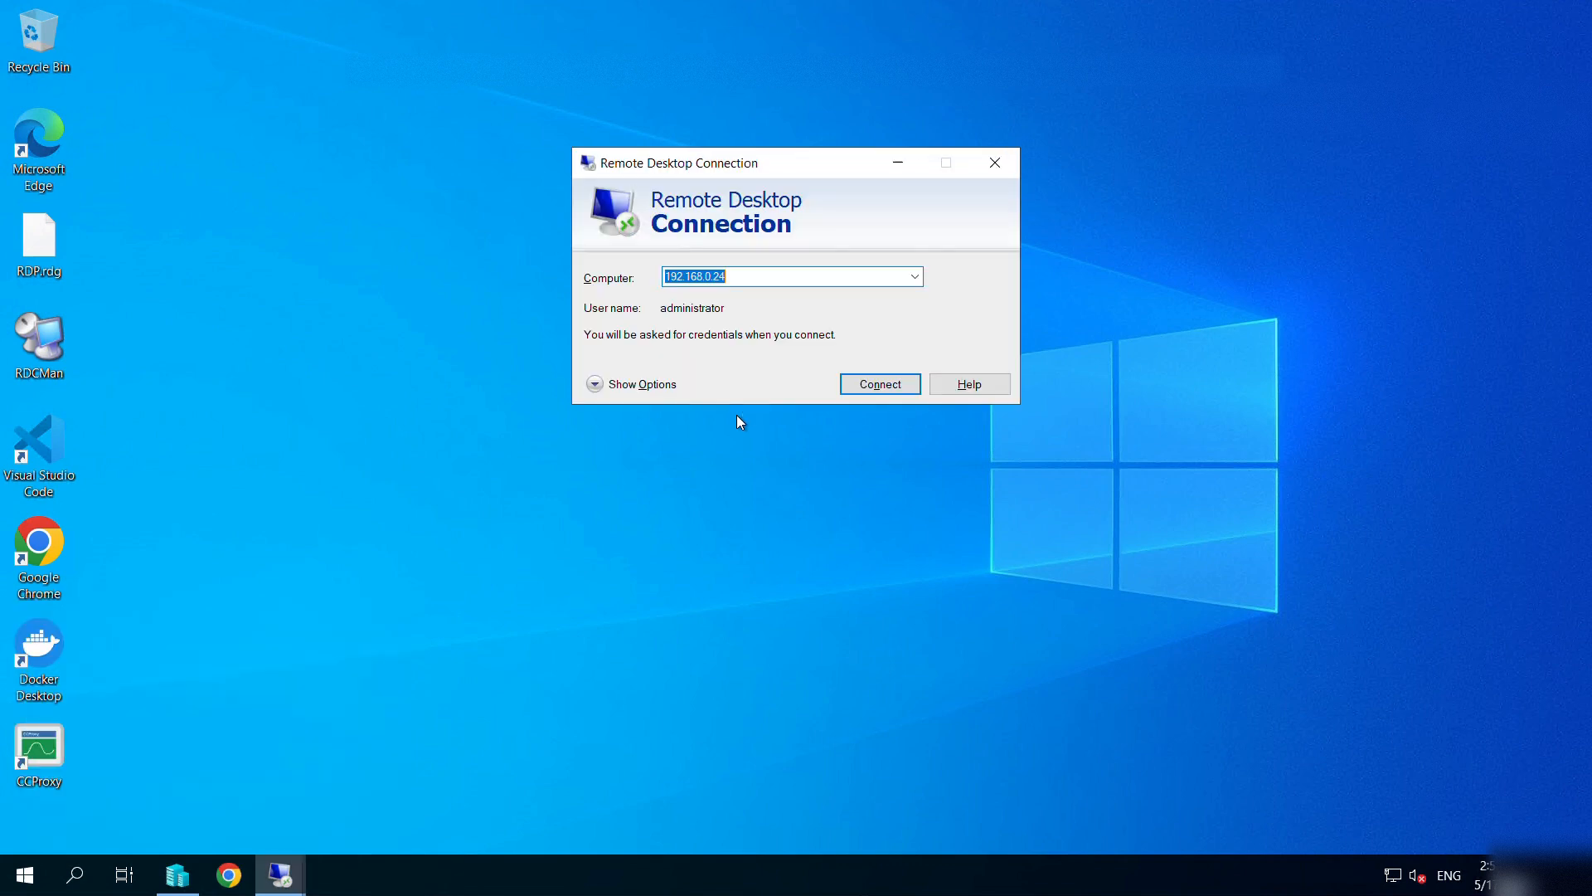
type("192.168.0.23")
key("Return")
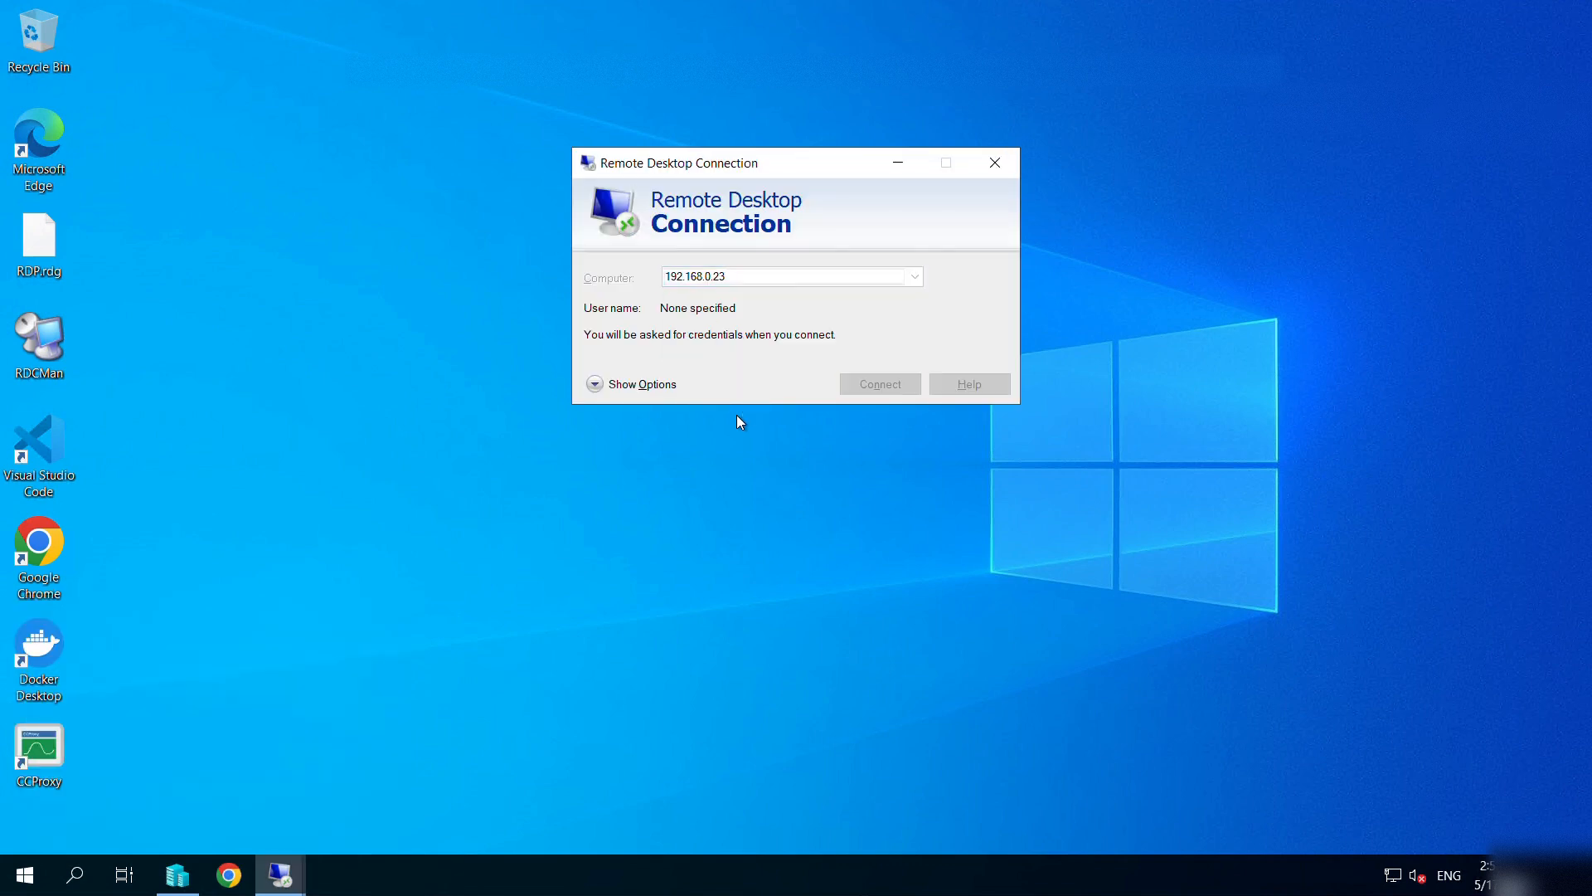
Sign in as administrator with the account password, accept the certificate warning, and minimize the session.
type("admi")
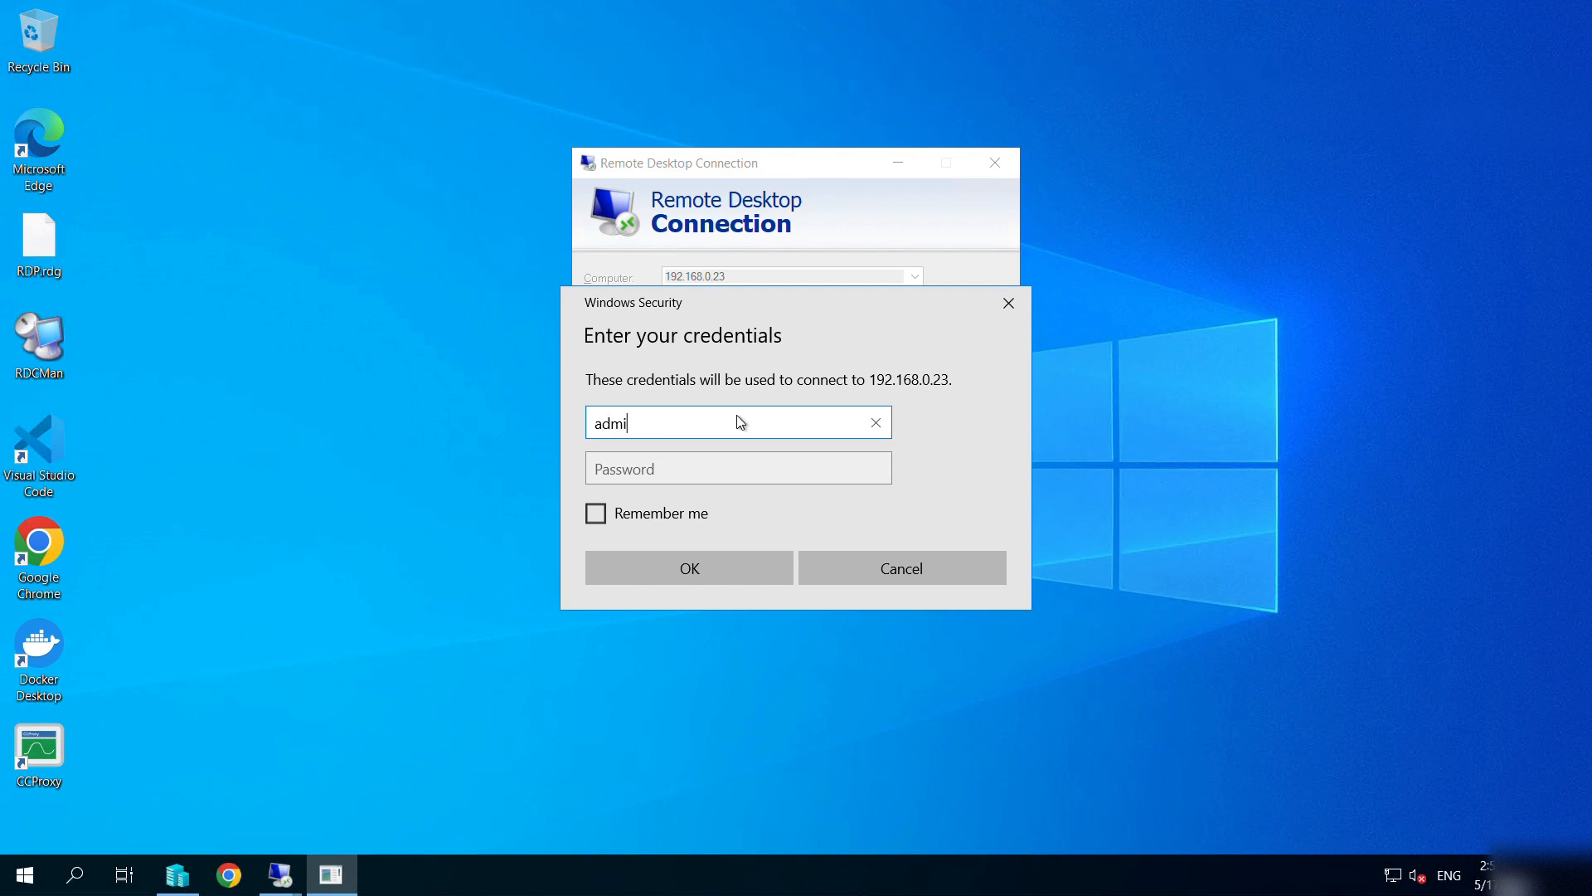
type("nistrator")
key("Tab")
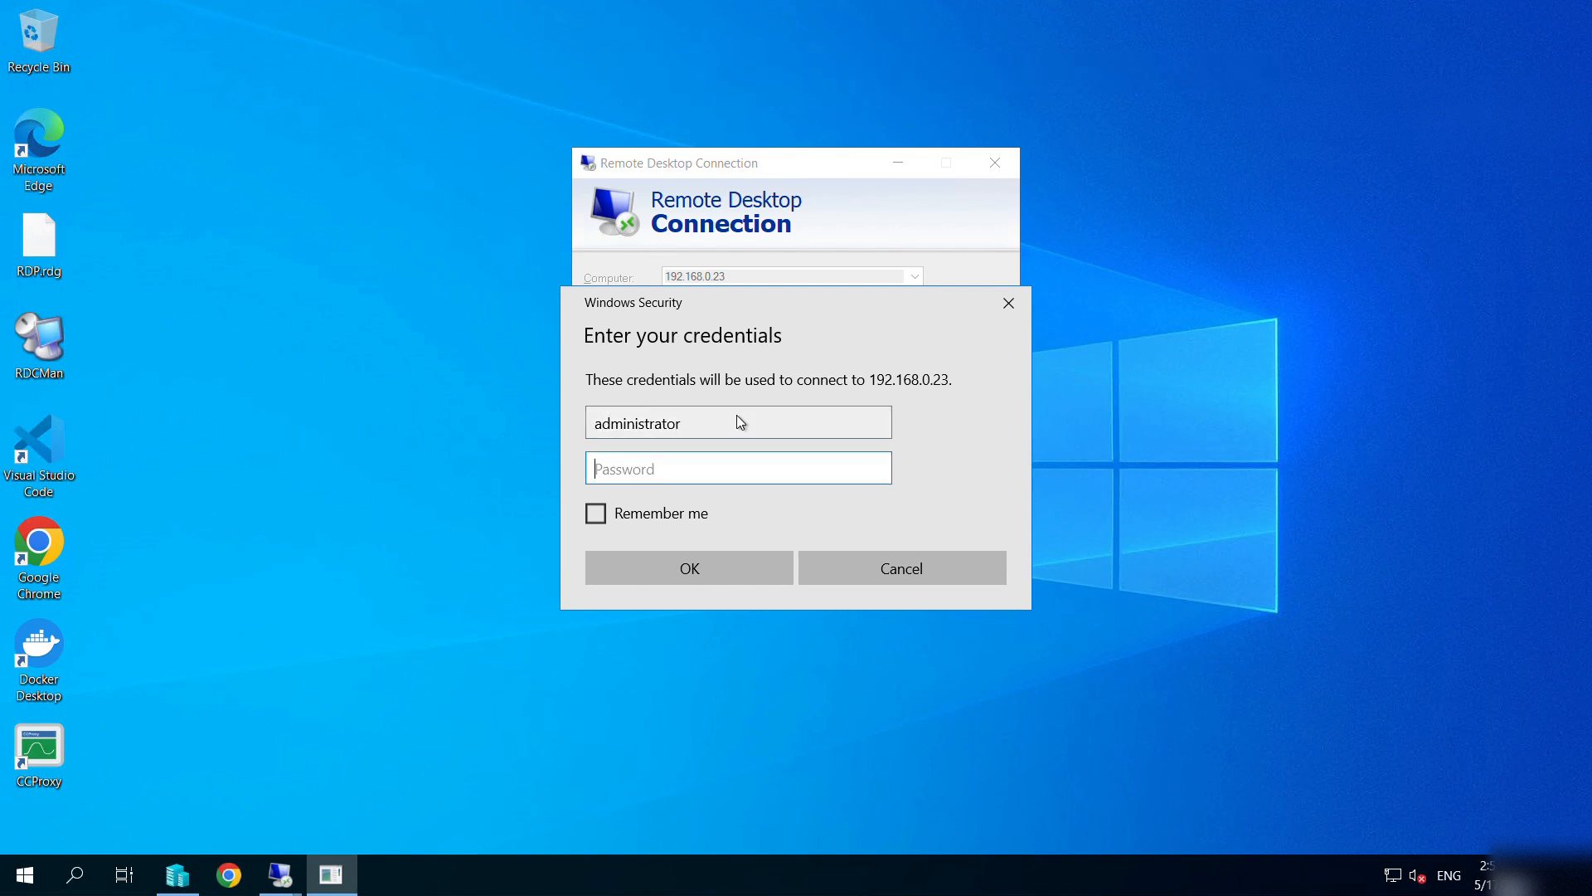
type("•••••••••")
left_click(686, 569)
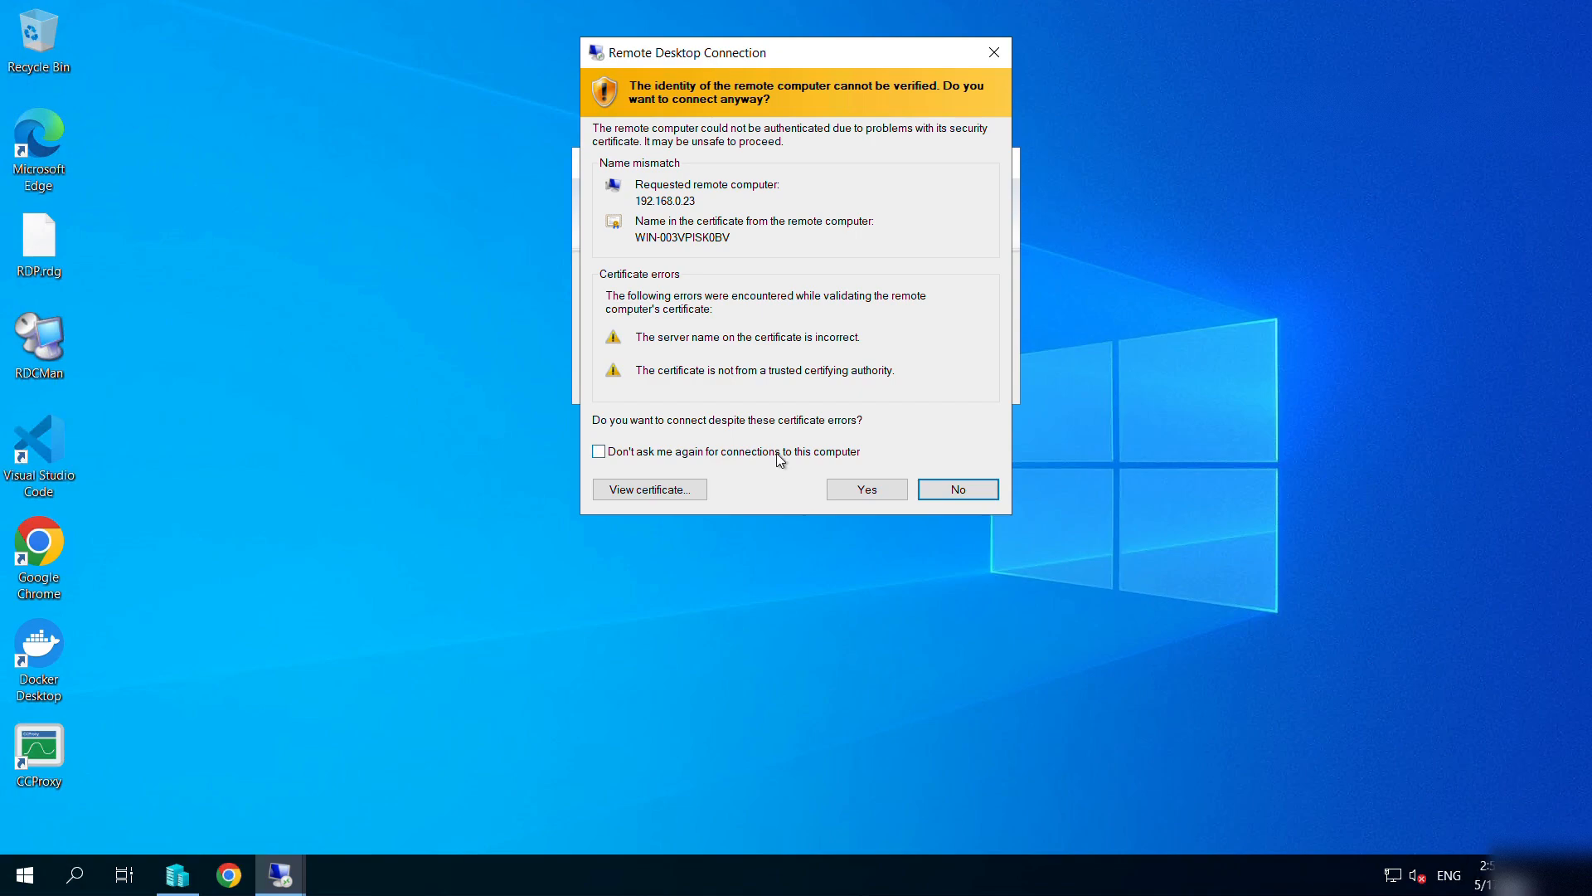
left_click(851, 493)
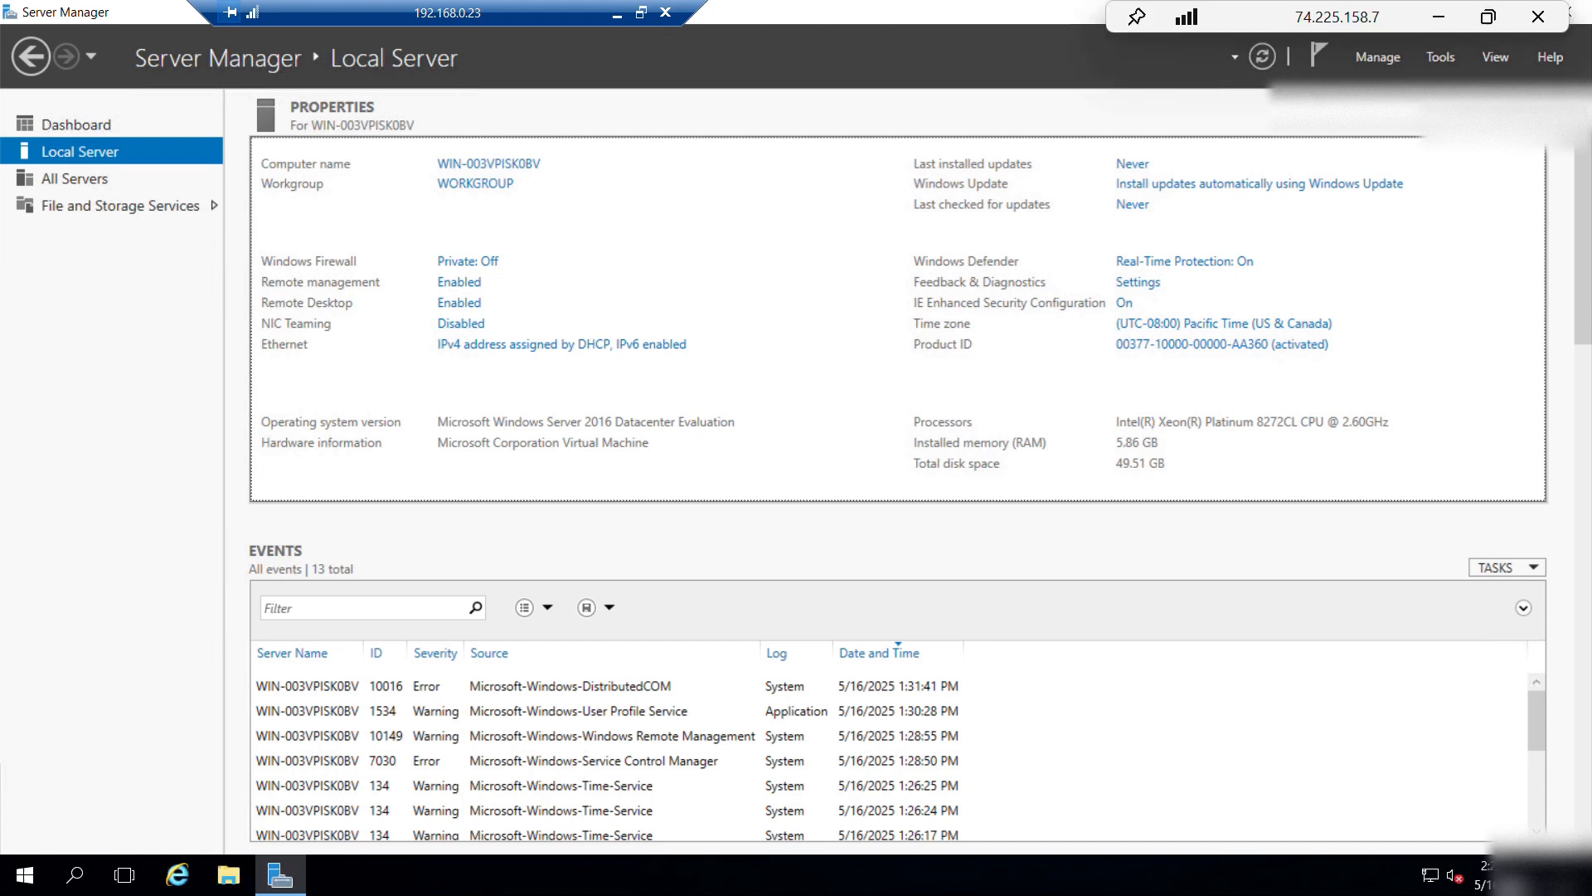
left_click(618, 13)
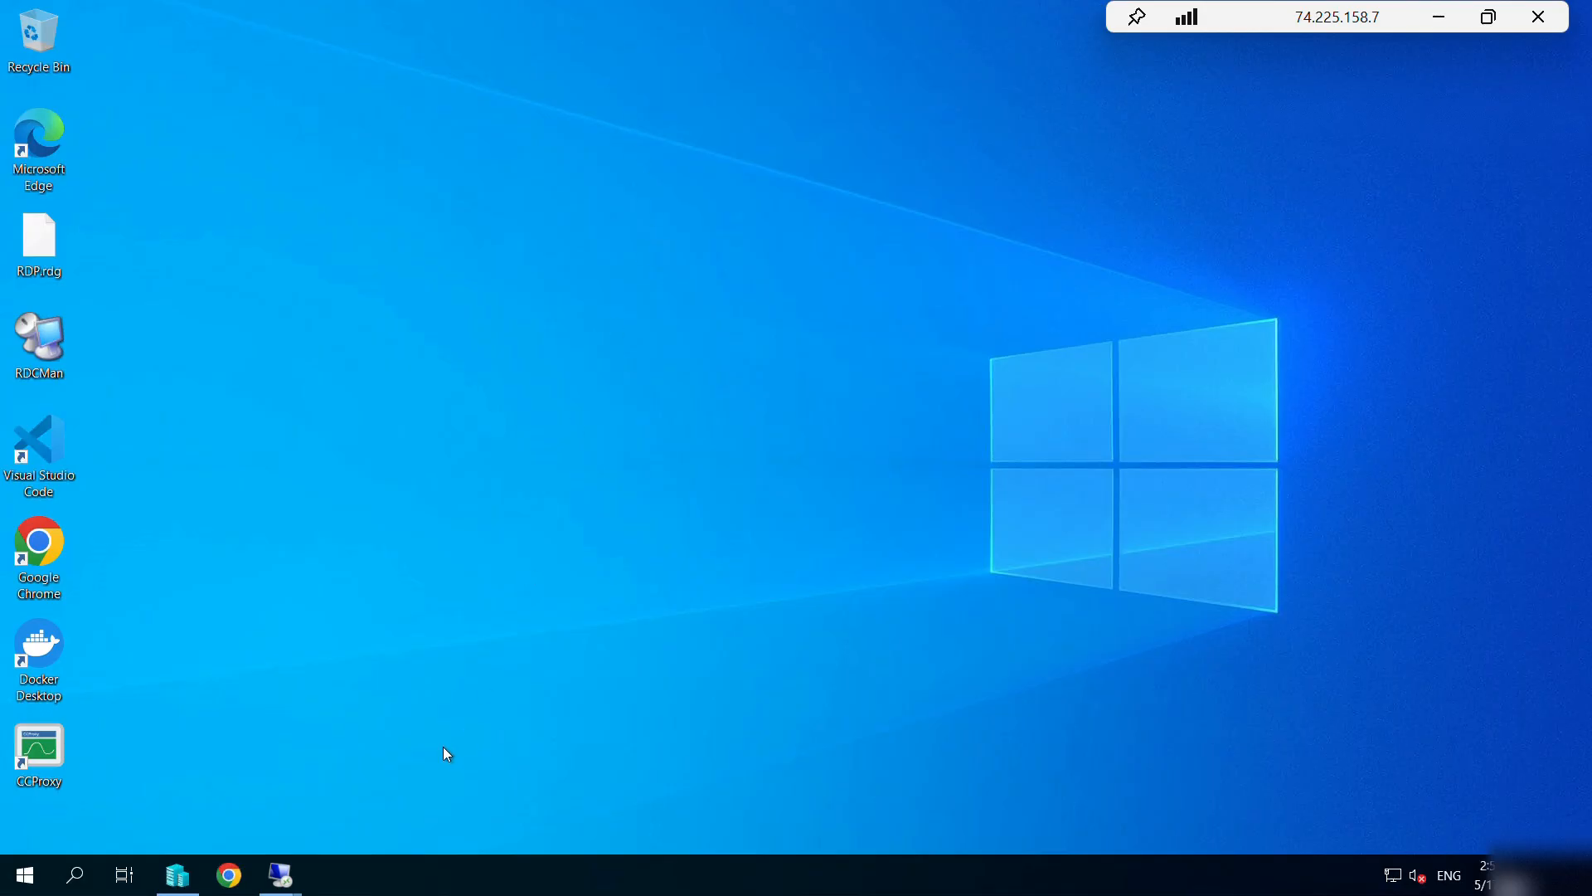
Check the 192.168.0.24 and 192.168.0.23 sessions in turn, minimizing each to reach the browser.
mouse_move(281, 862)
left_click(186, 753)
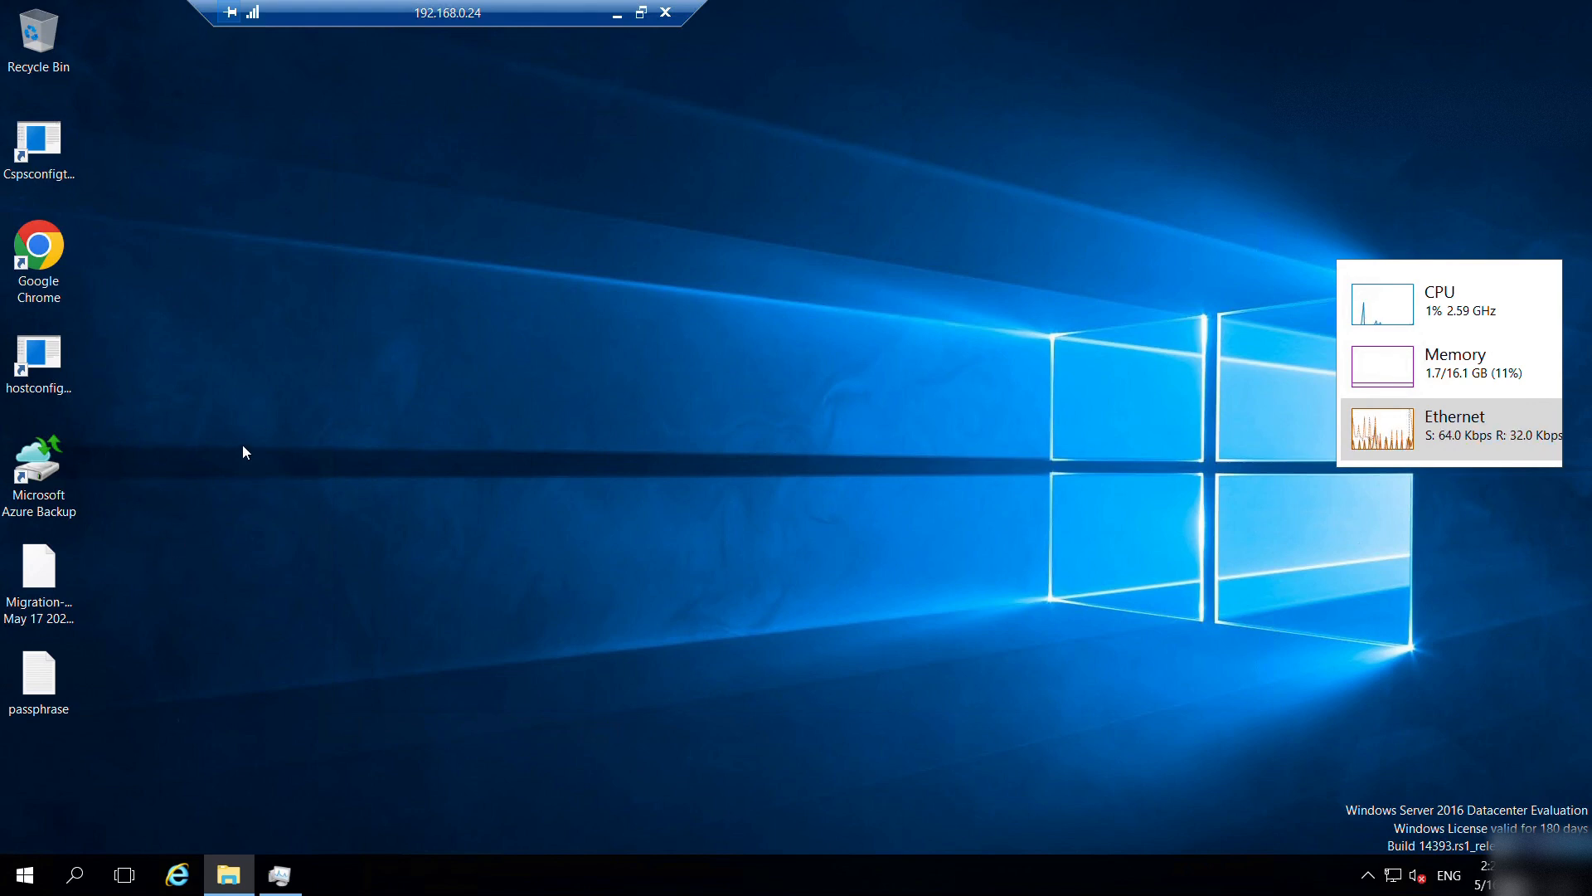
left_click(614, 22)
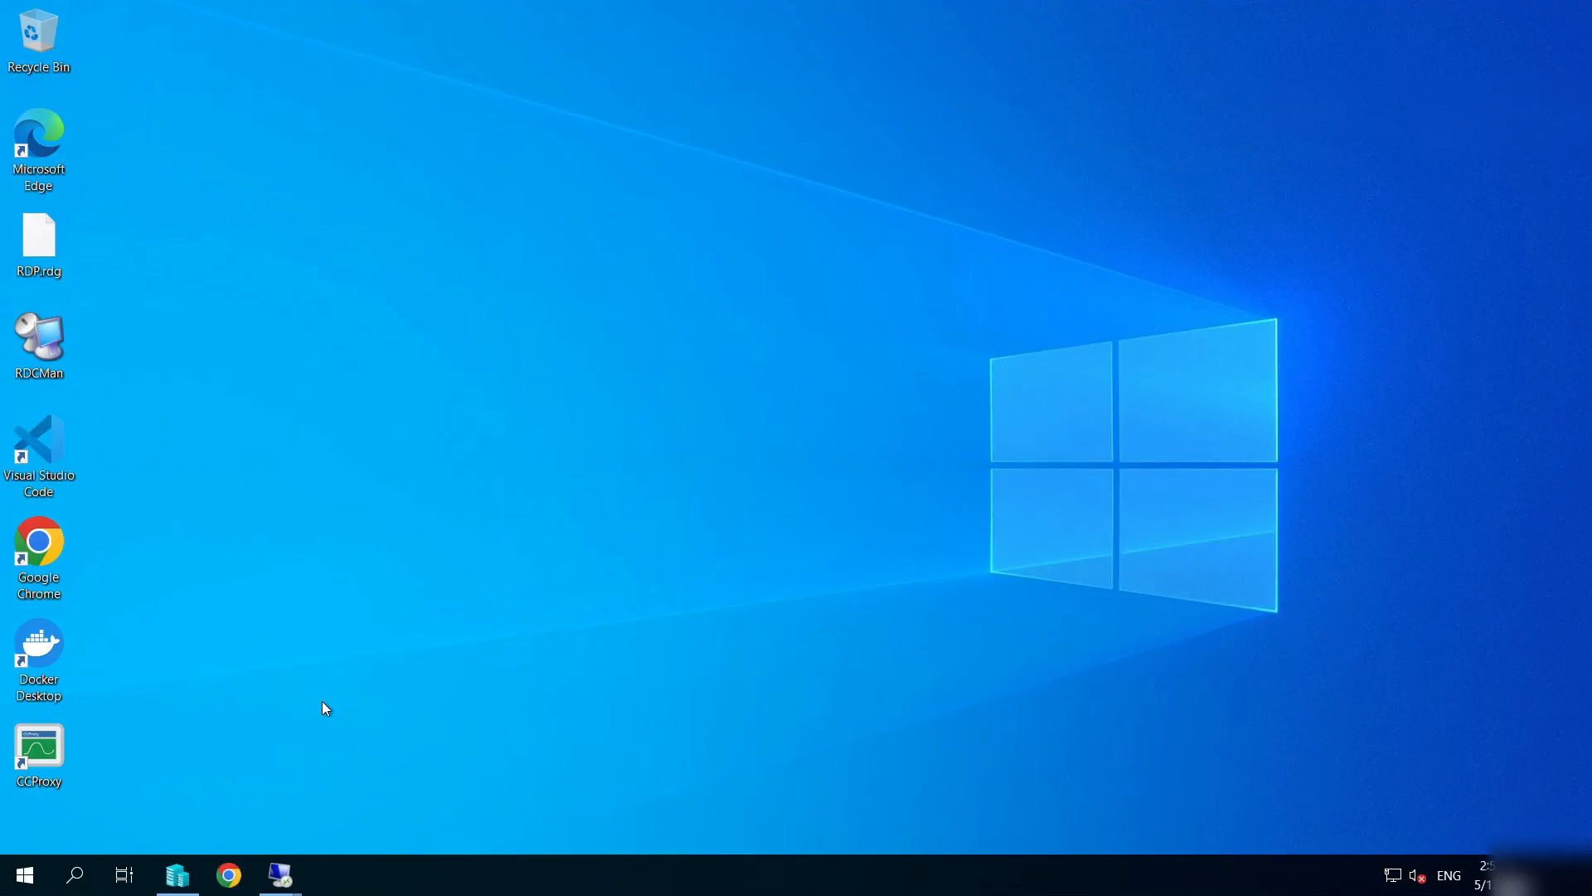
mouse_move(303, 884)
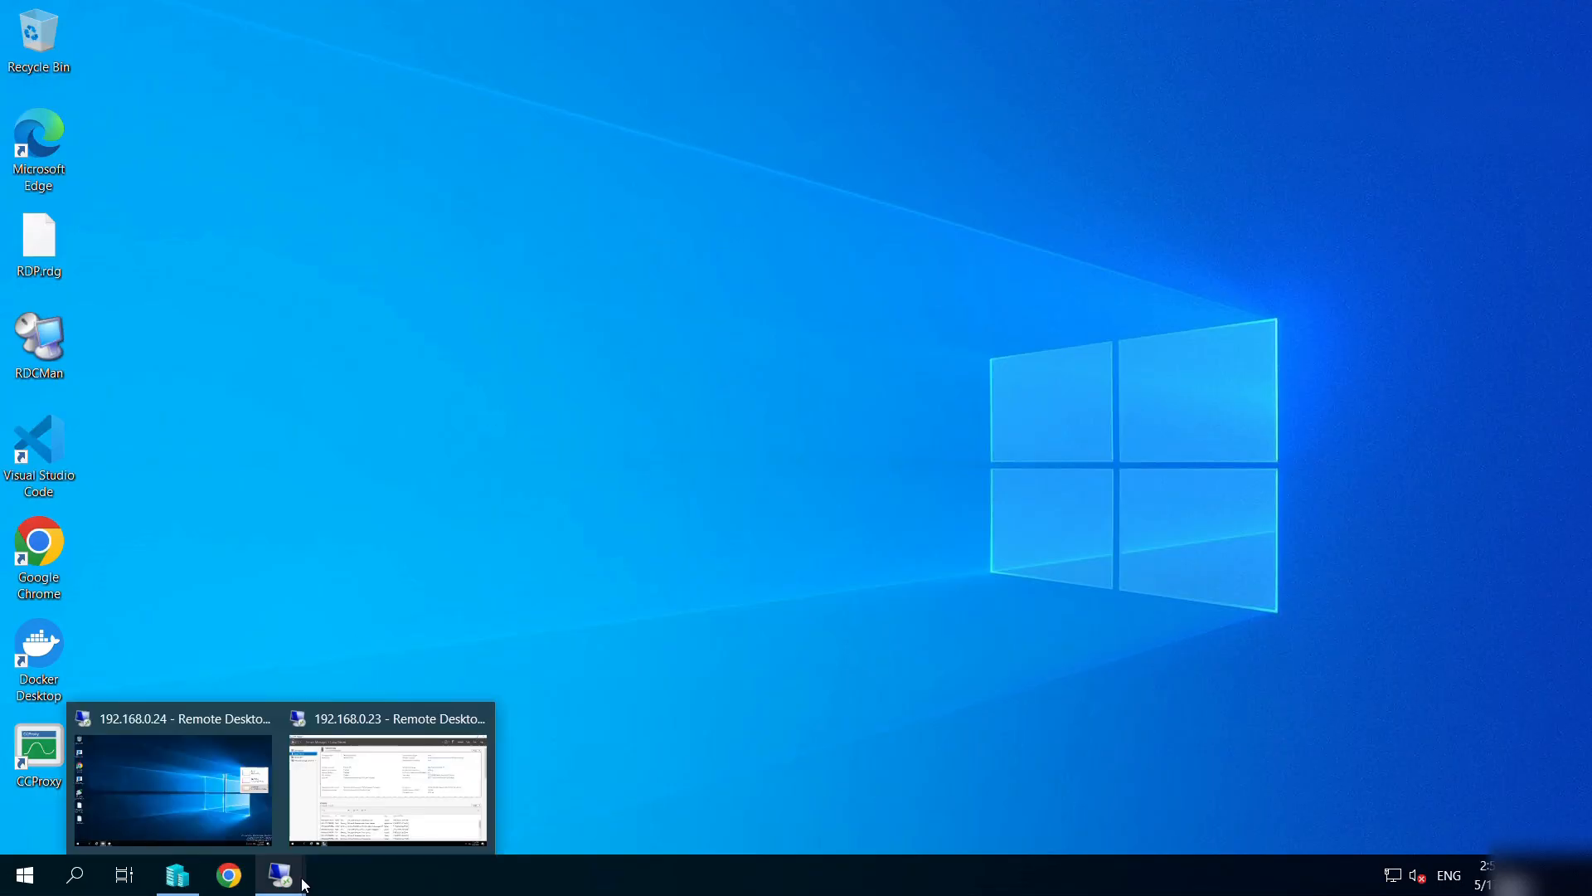
left_click(391, 778)
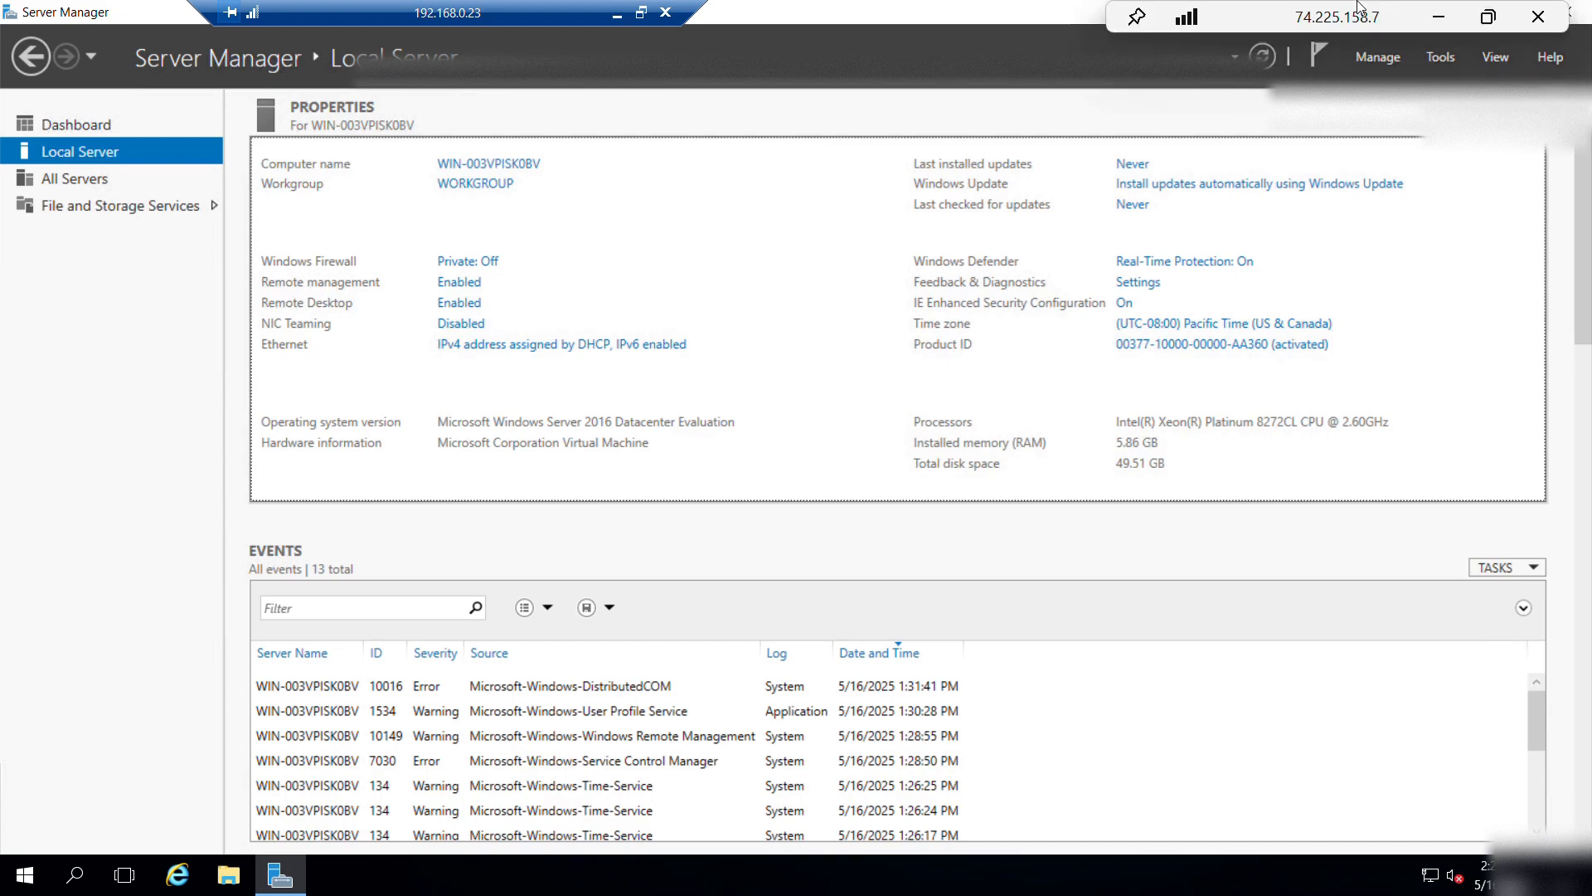
left_click(1441, 12)
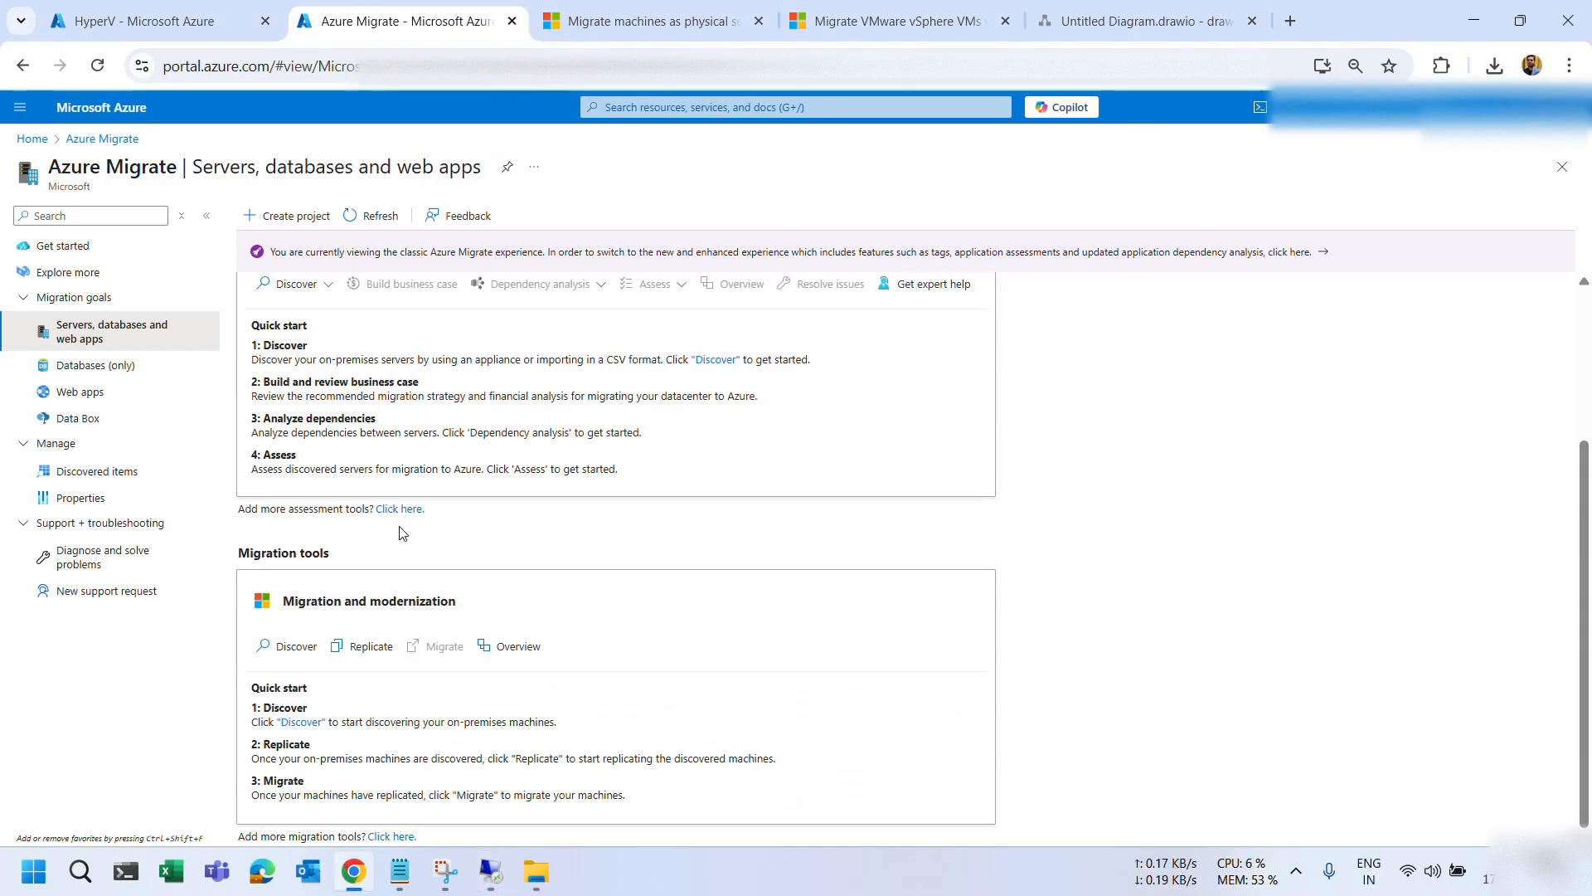
In Discover, choose Azure VM, Physical or other, Classic experience, and Install a replication appliance.
left_click(290, 647)
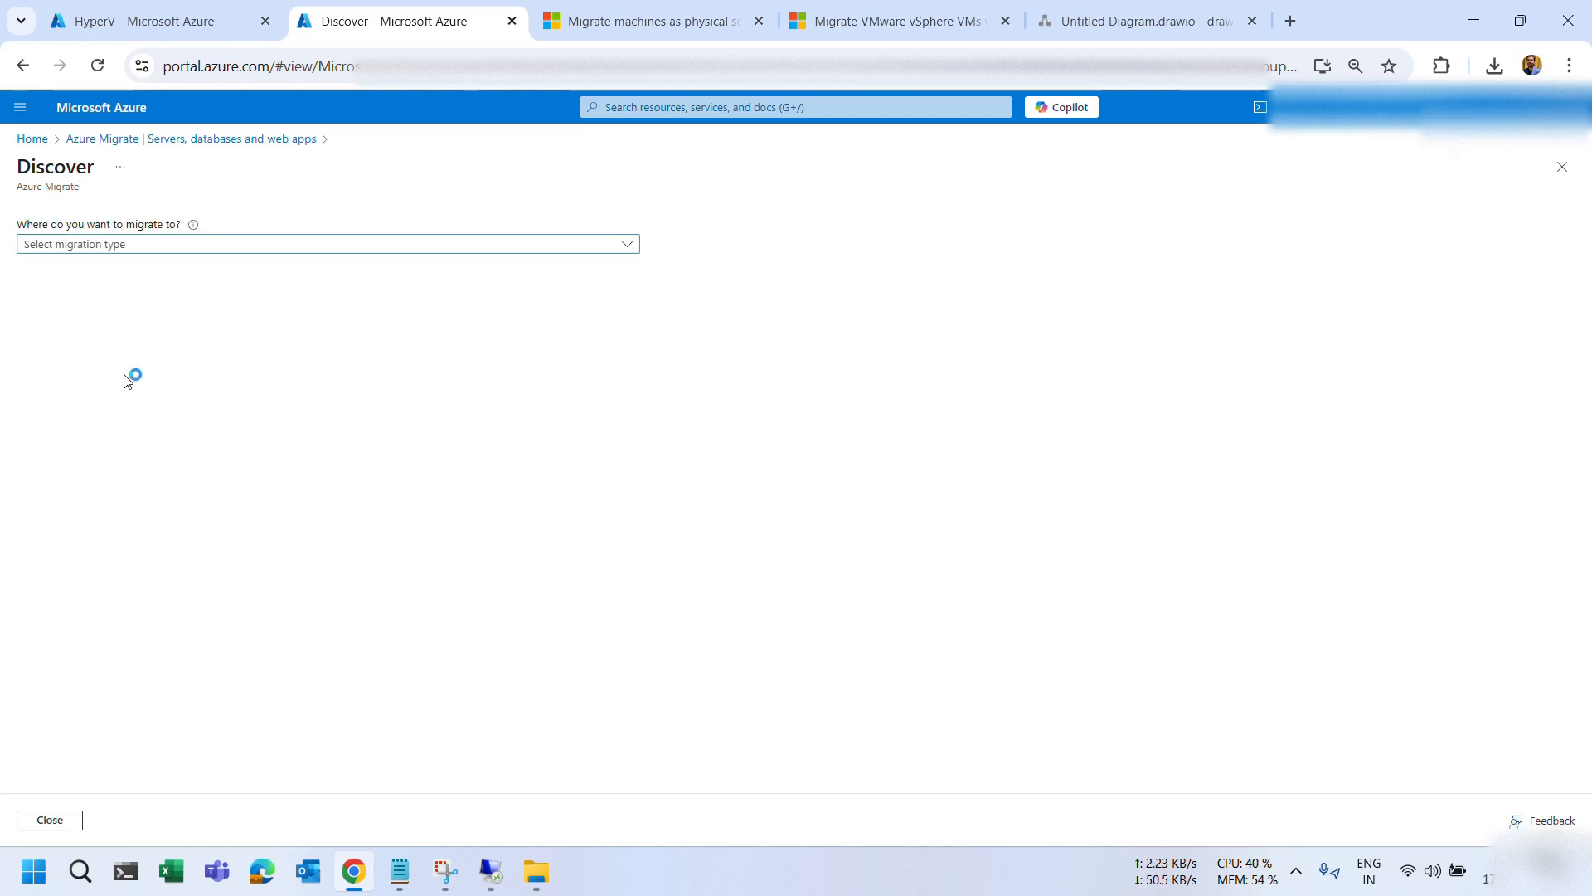
left_click(156, 245)
left_click(170, 267)
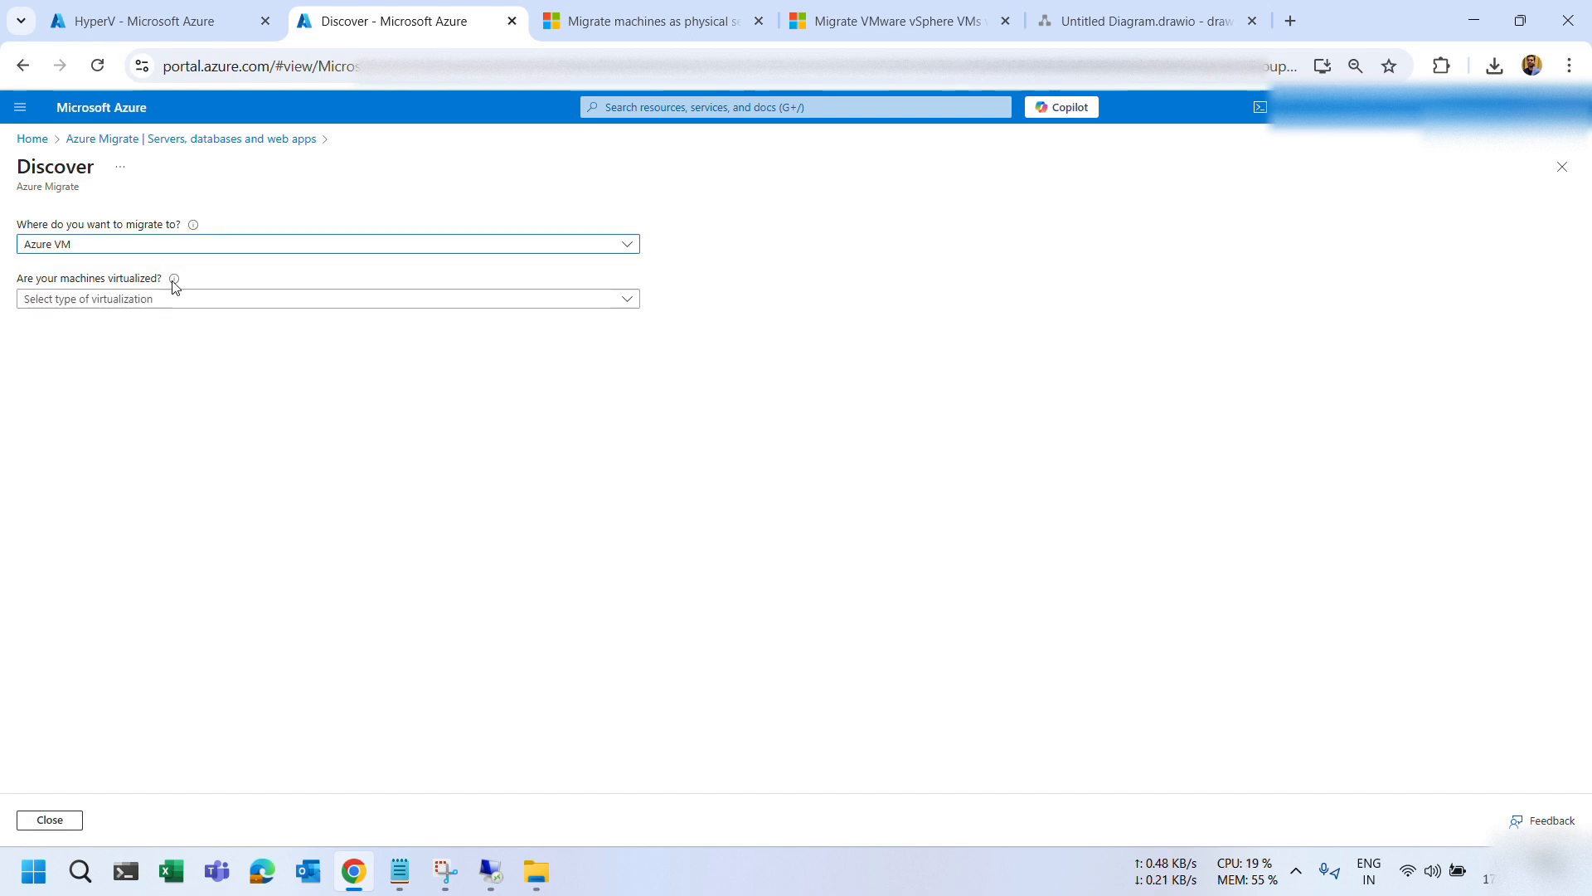
left_click(207, 301)
left_click(152, 376)
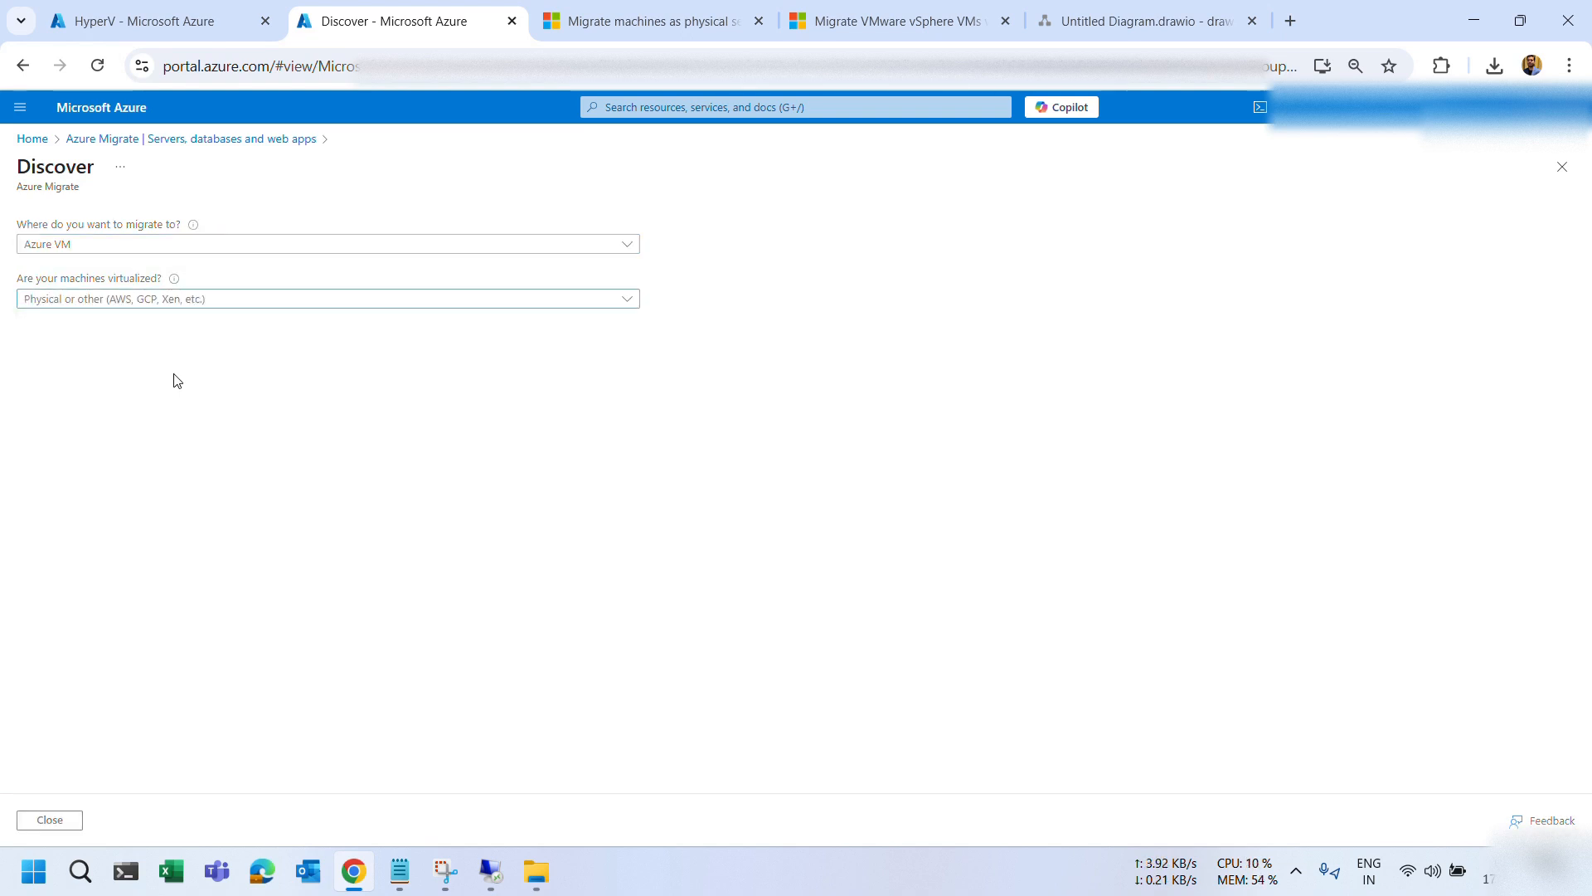
left_click(79, 415)
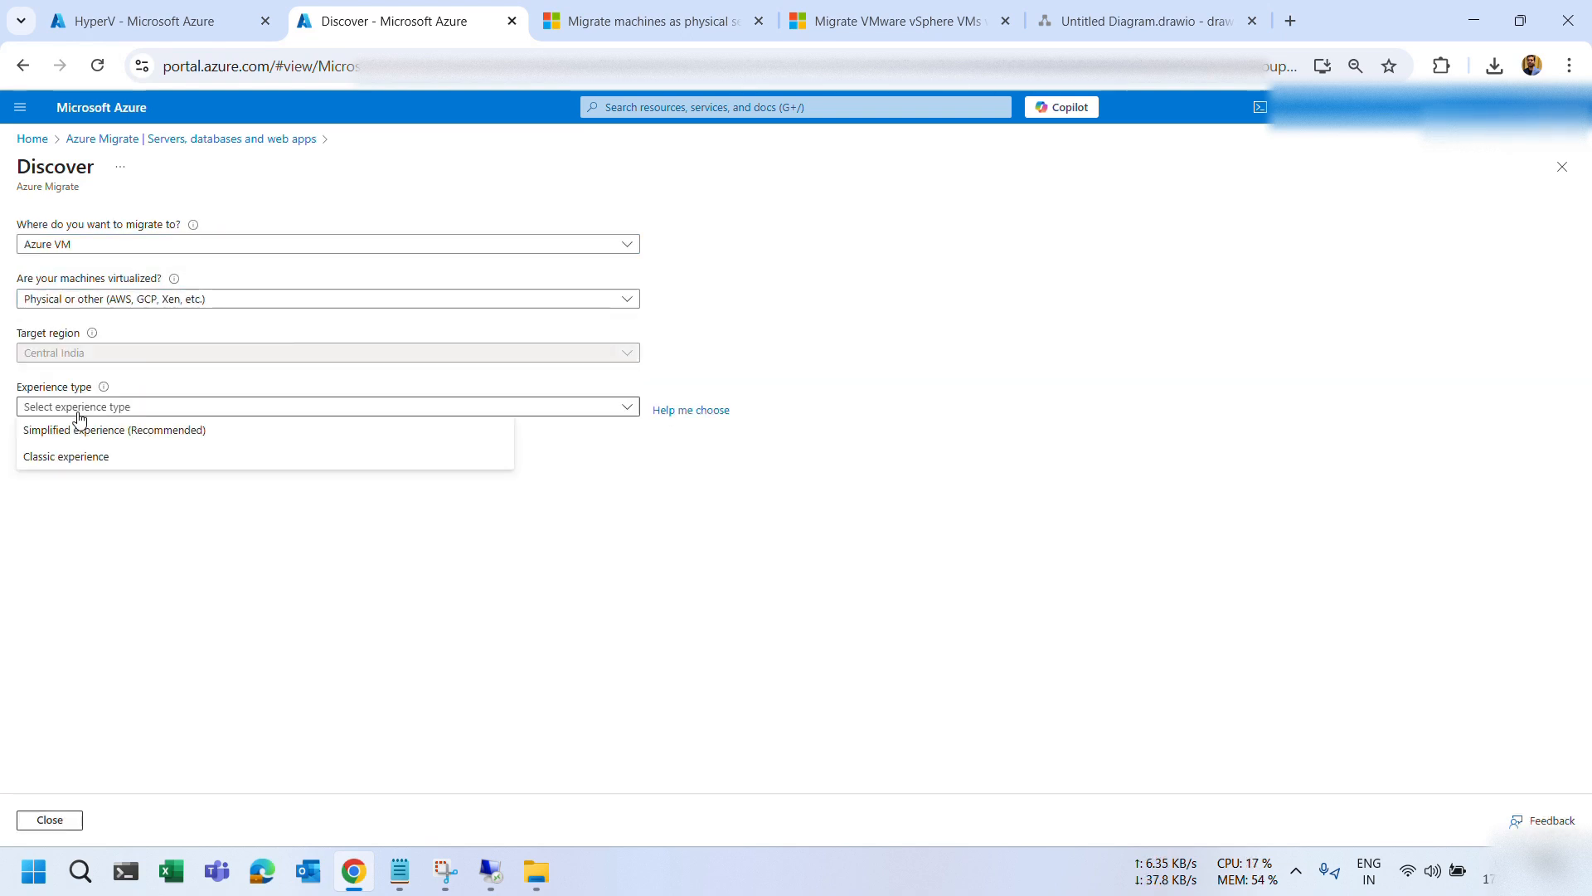
left_click(58, 458)
left_click(58, 462)
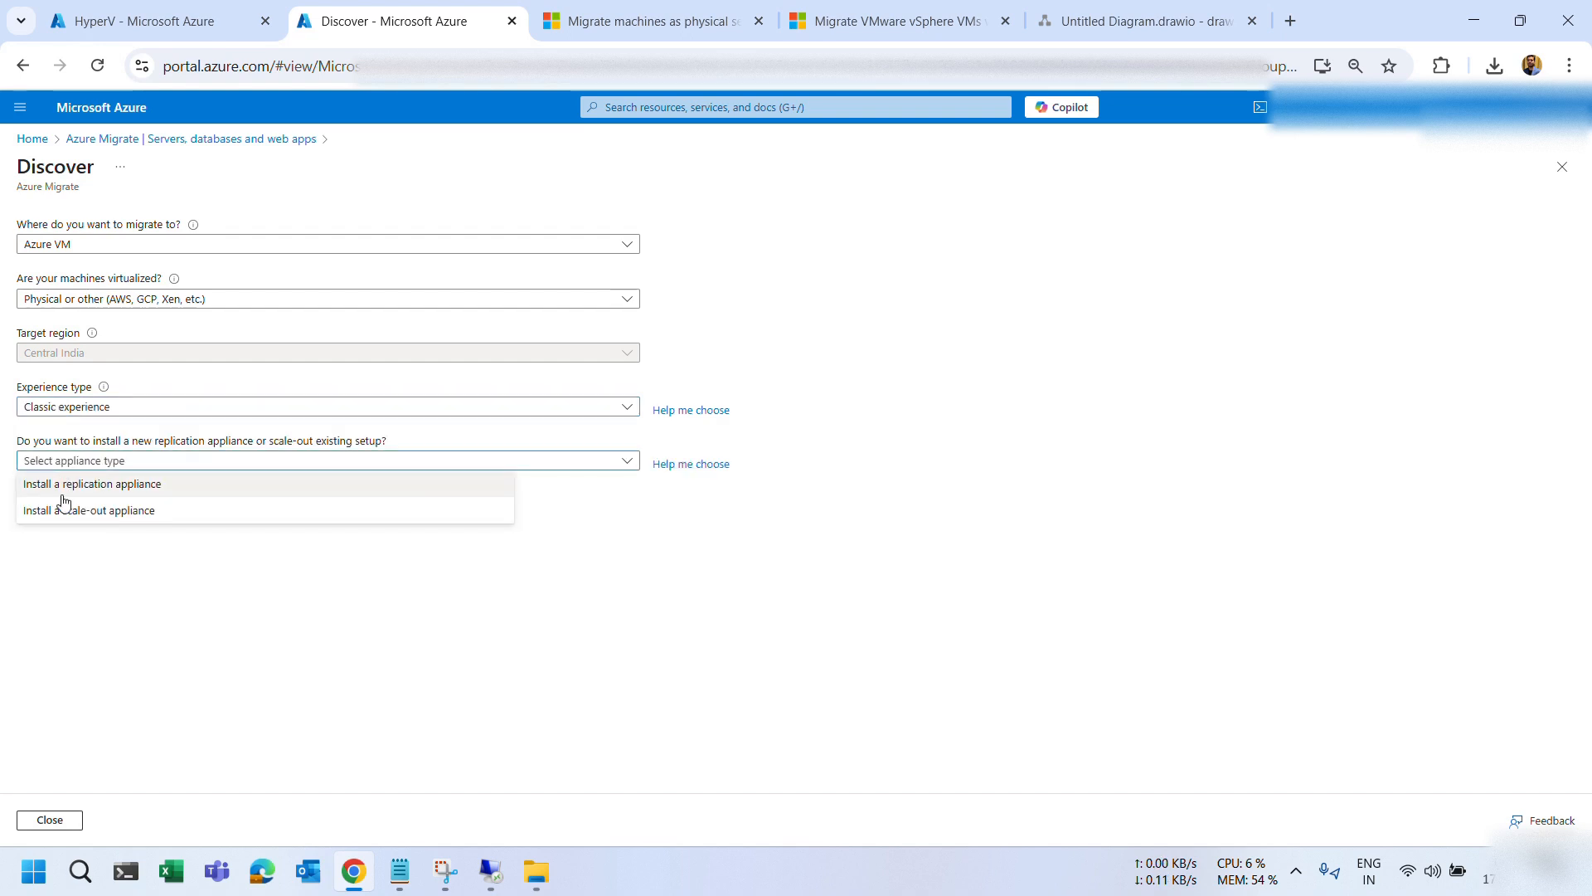
left_click(87, 486)
Select configuration server WIN-U1F295J0MF5, confirm Registration finalized, and close the Discover pane.
scroll(170, 626, "down", 1)
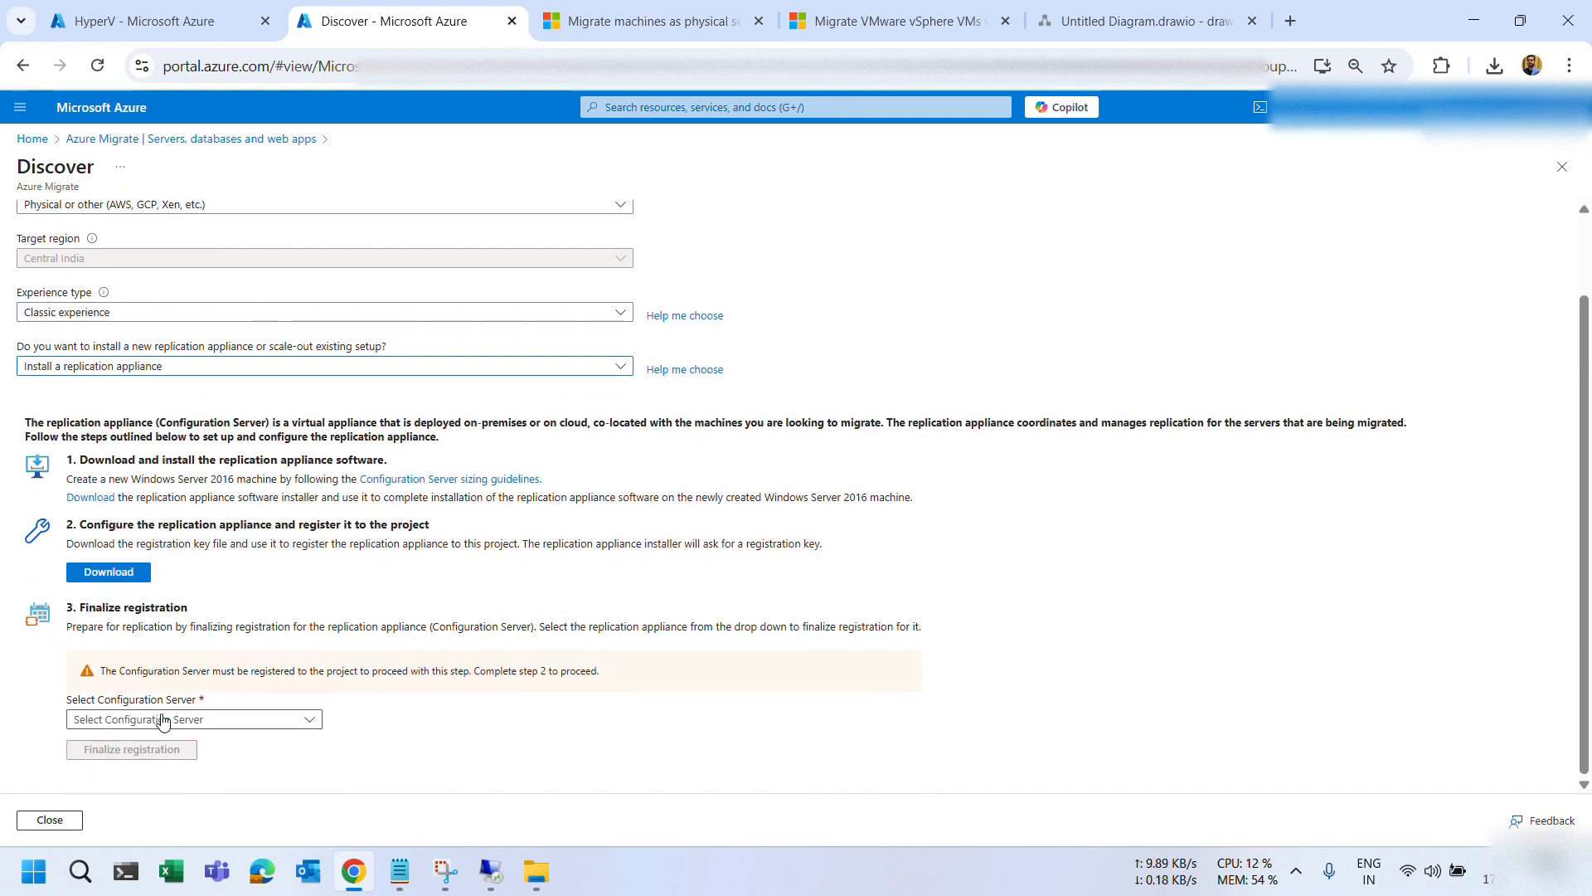
left_click(125, 729)
left_click(141, 744)
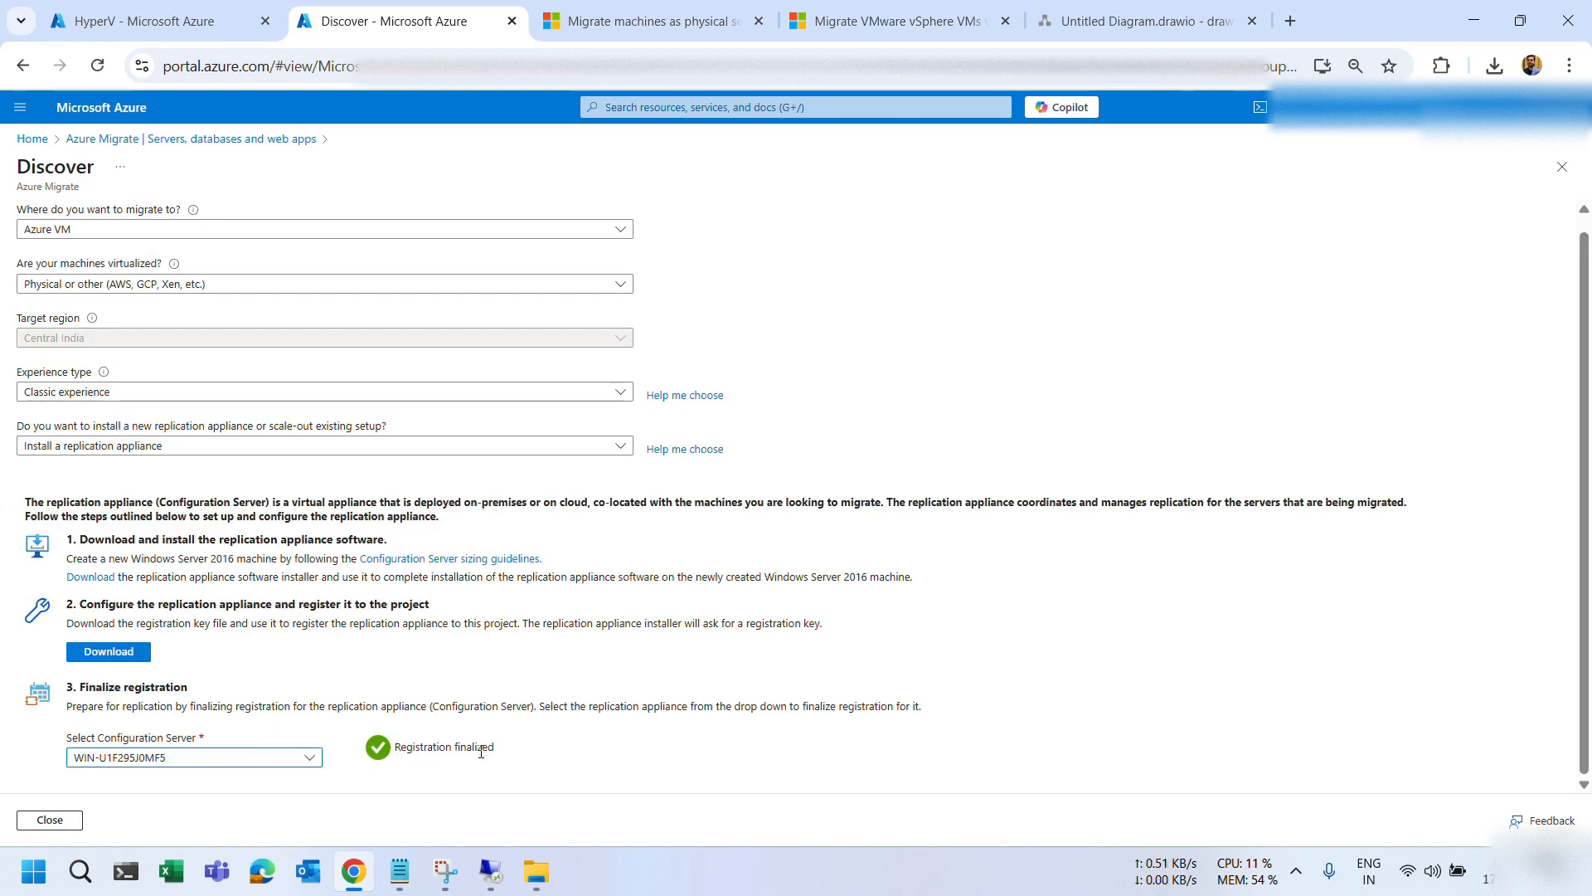
left_click_drag(495, 748, 394, 748)
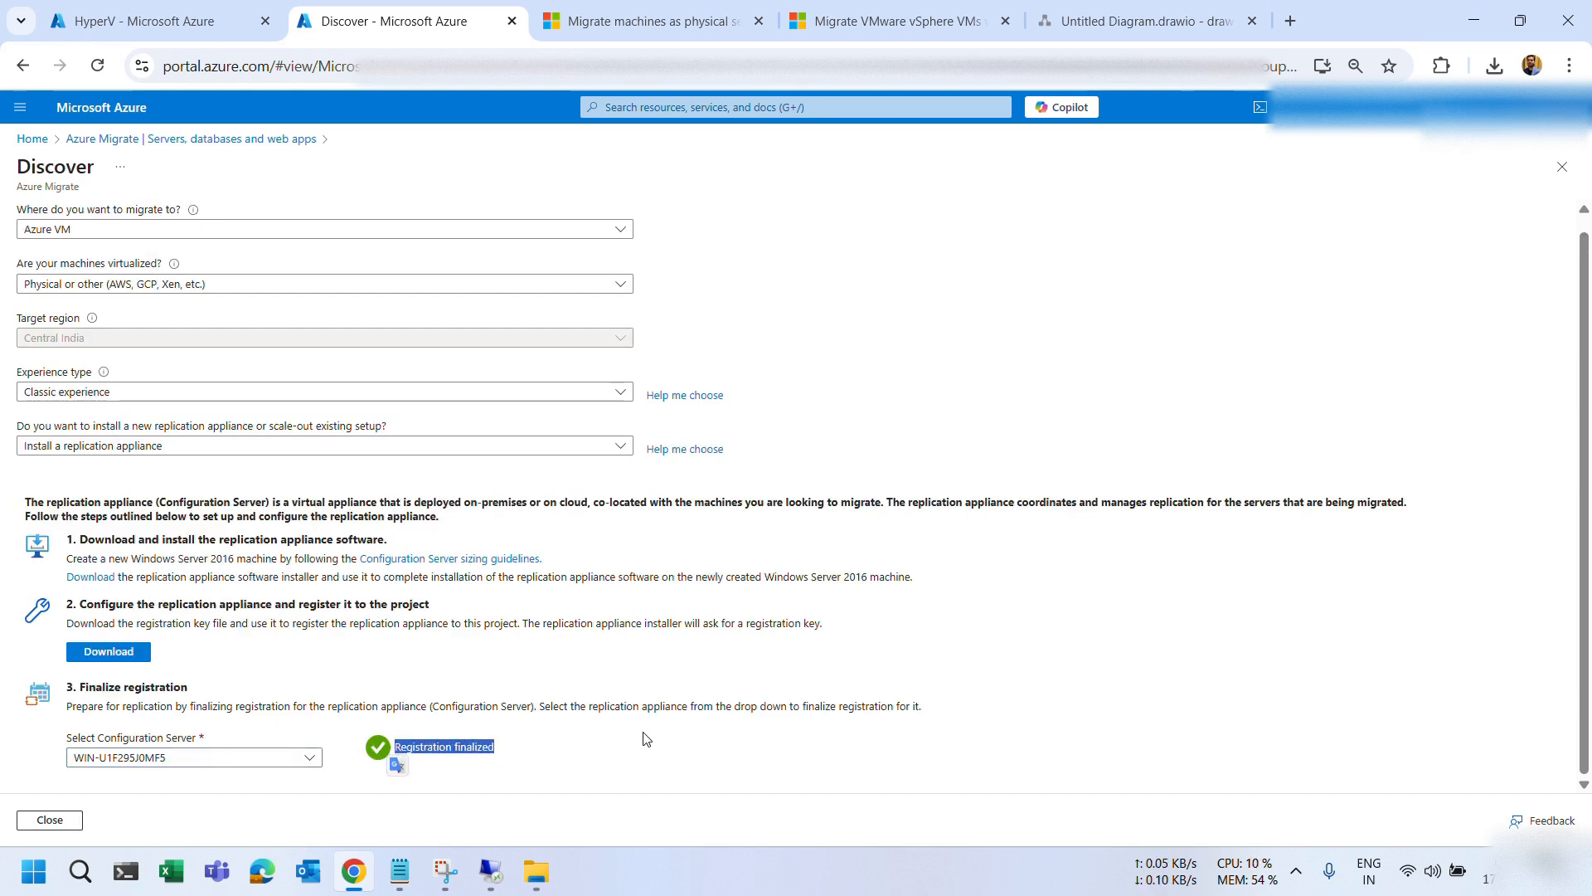
left_click(57, 819)
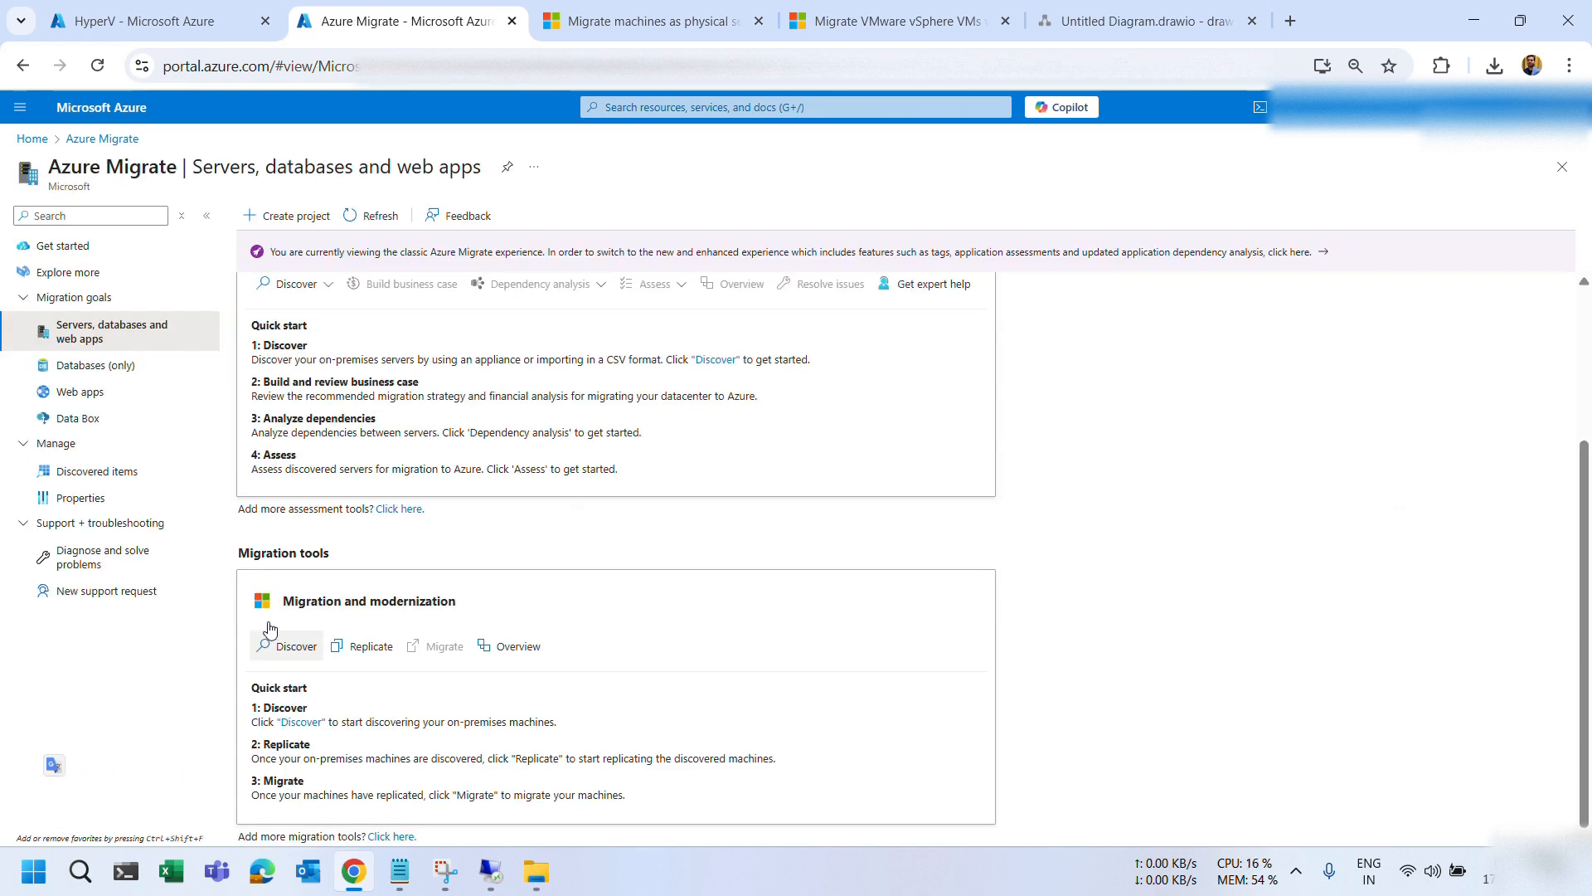
Bring up the 192.168.0.23 session, minimize its Server Manager, then minimize the session.
mouse_move(499, 871)
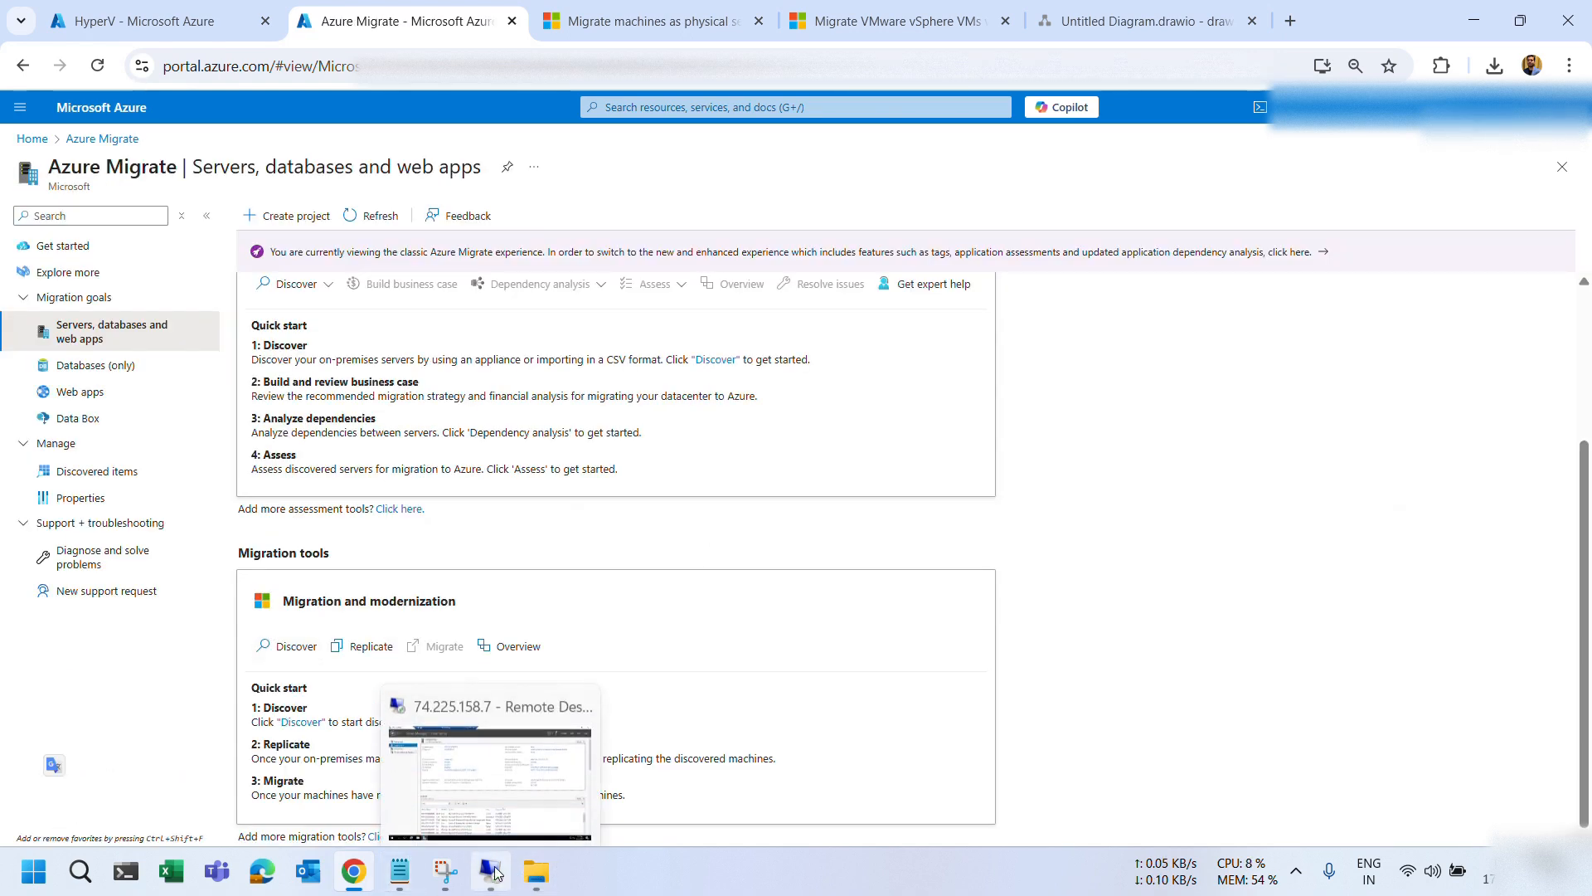
left_click(506, 704)
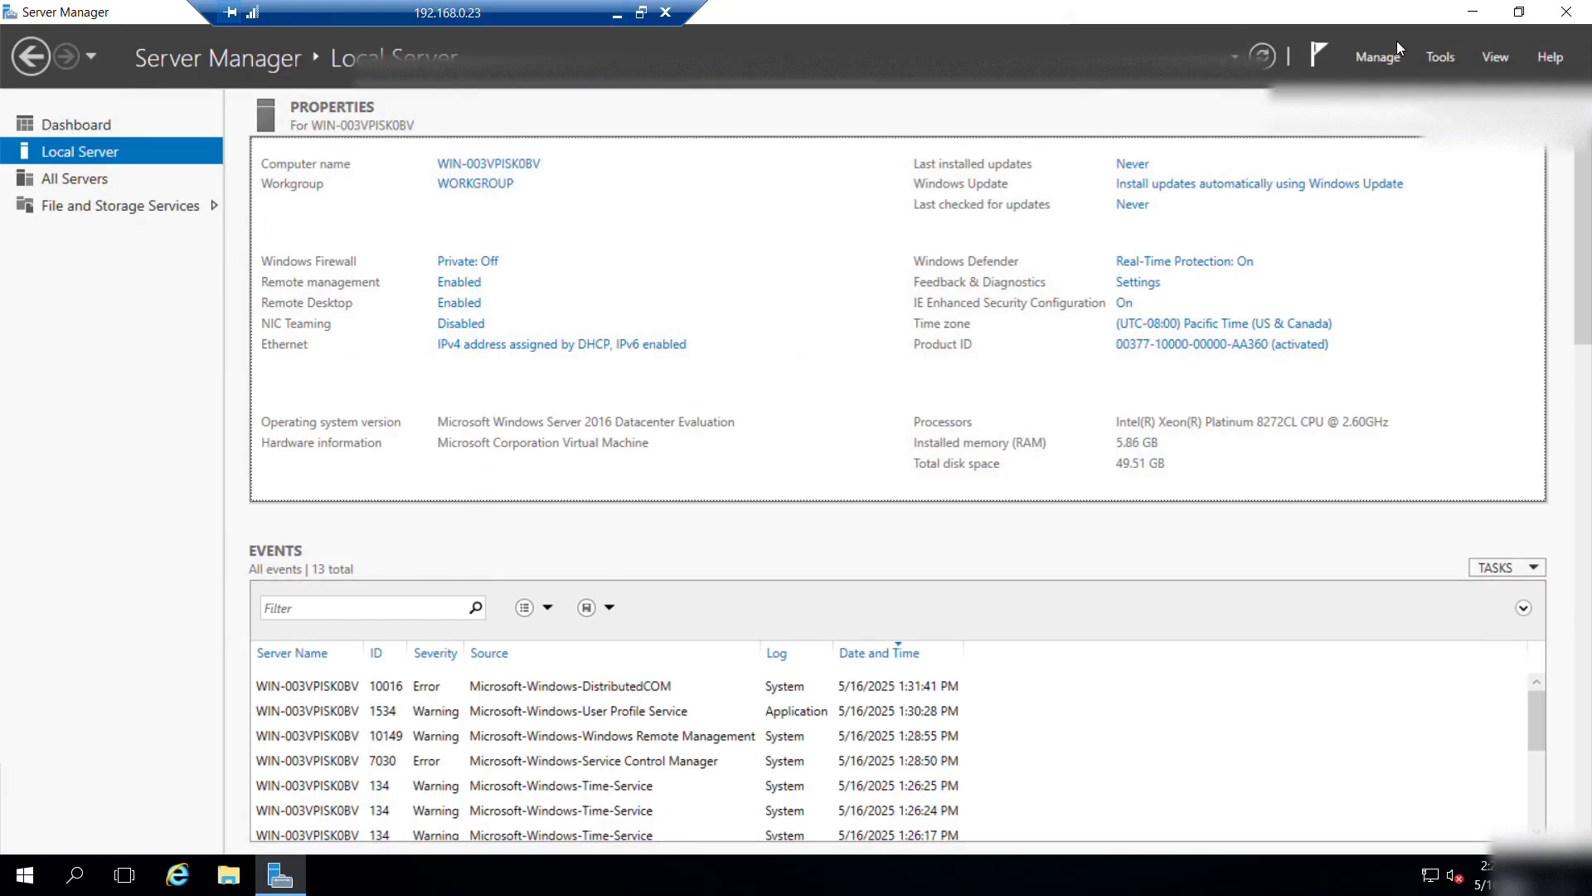
left_click(1465, 20)
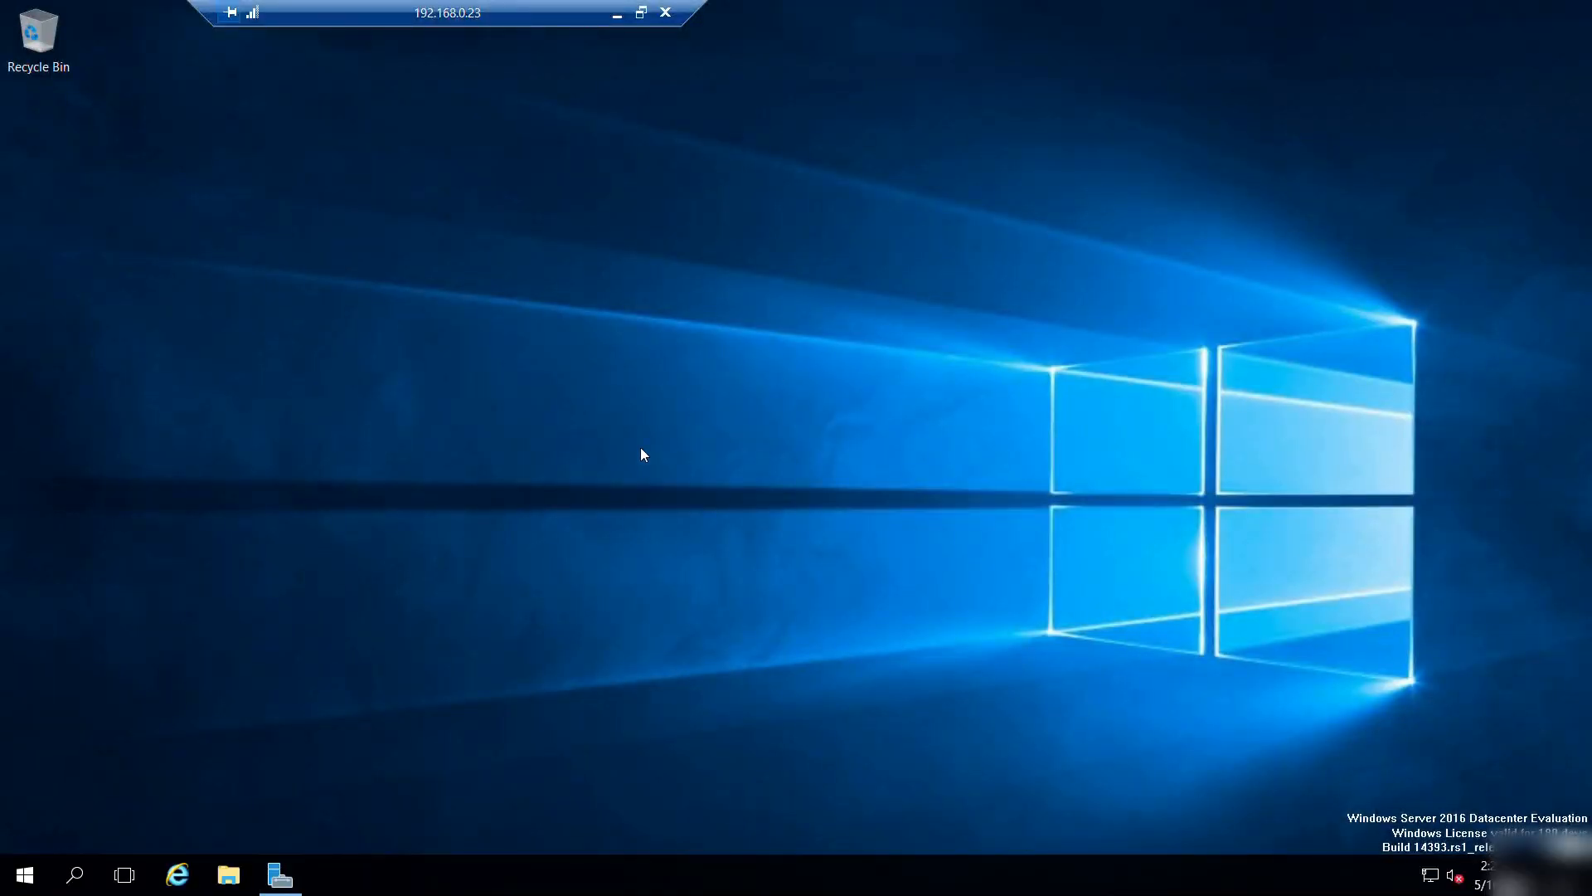
left_click(617, 16)
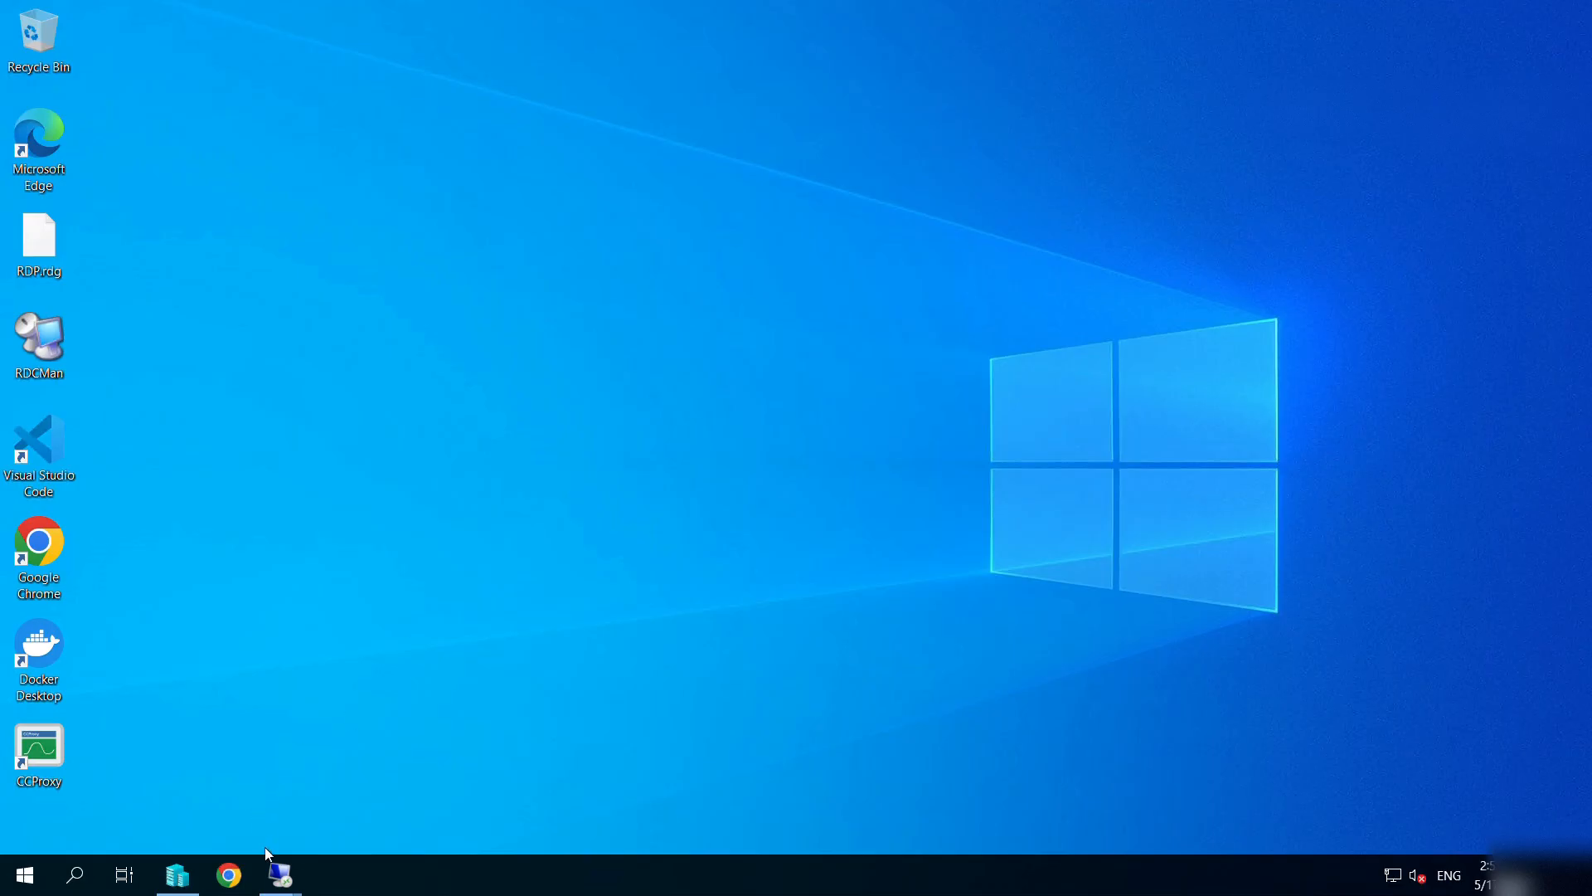
Cycle through the 192.168.0.24 and 192.168.0.23 sessions, ending on the 192.168.0.24 desktop.
mouse_move(279, 871)
left_click(202, 755)
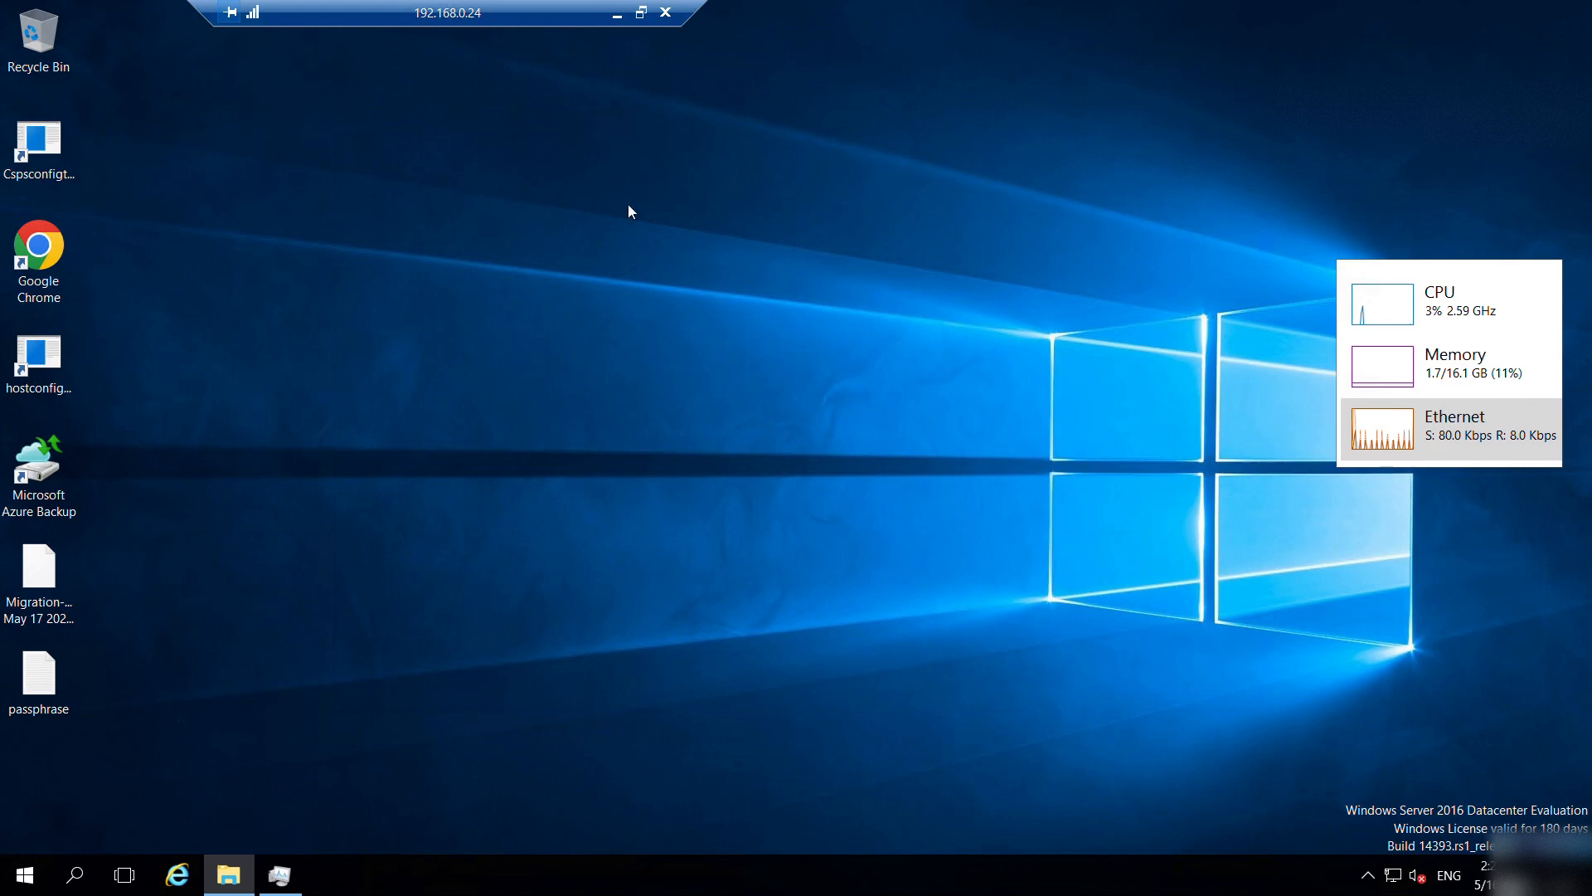
left_click(611, 16)
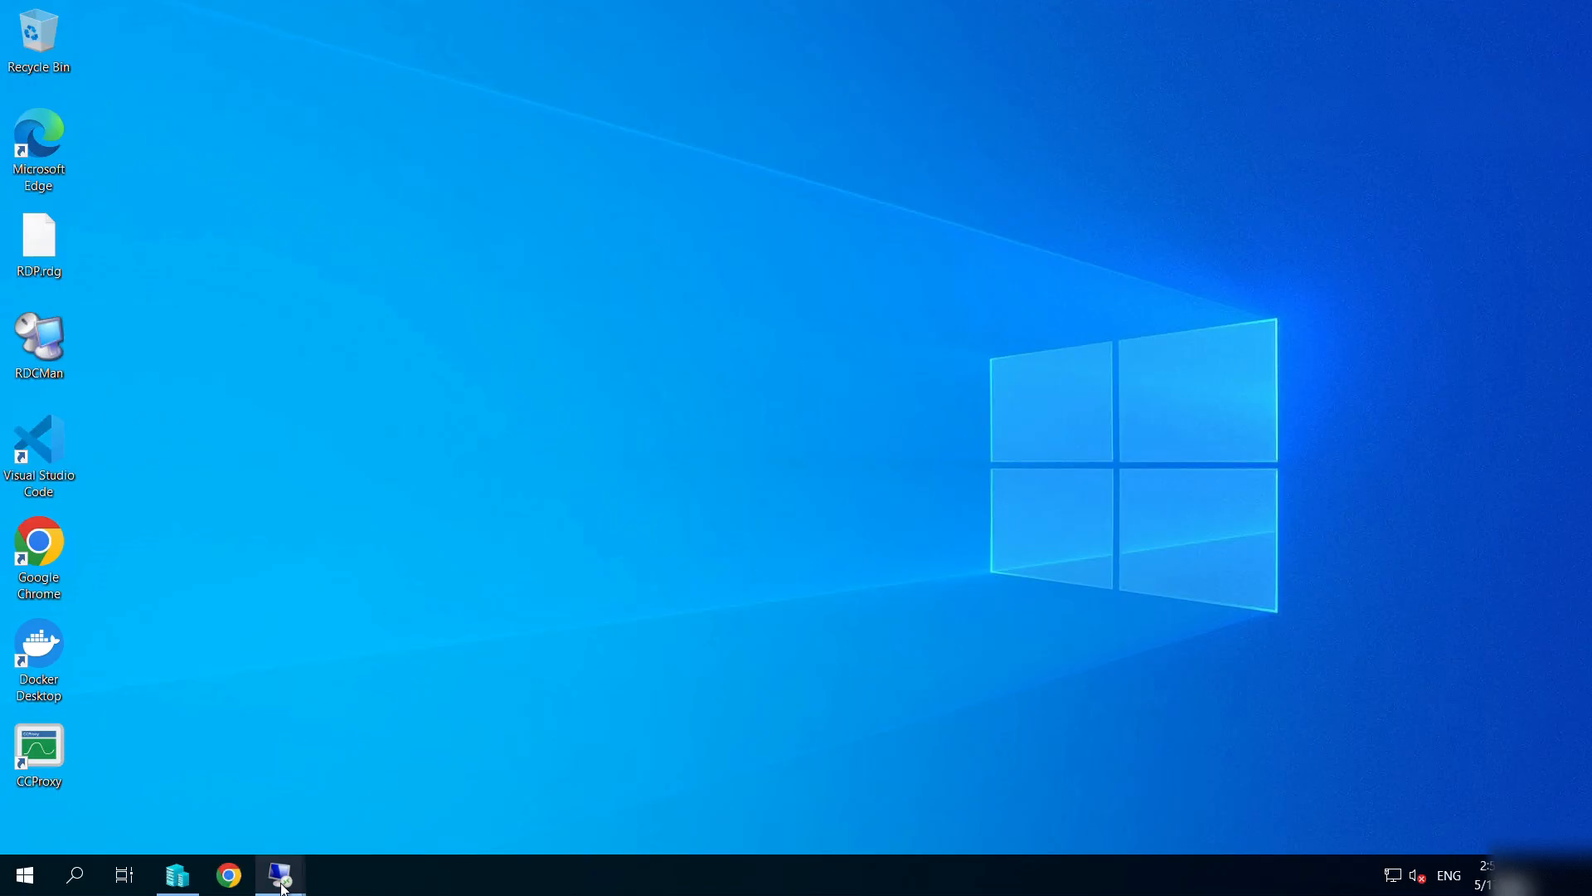
mouse_move(281, 872)
left_click(367, 795)
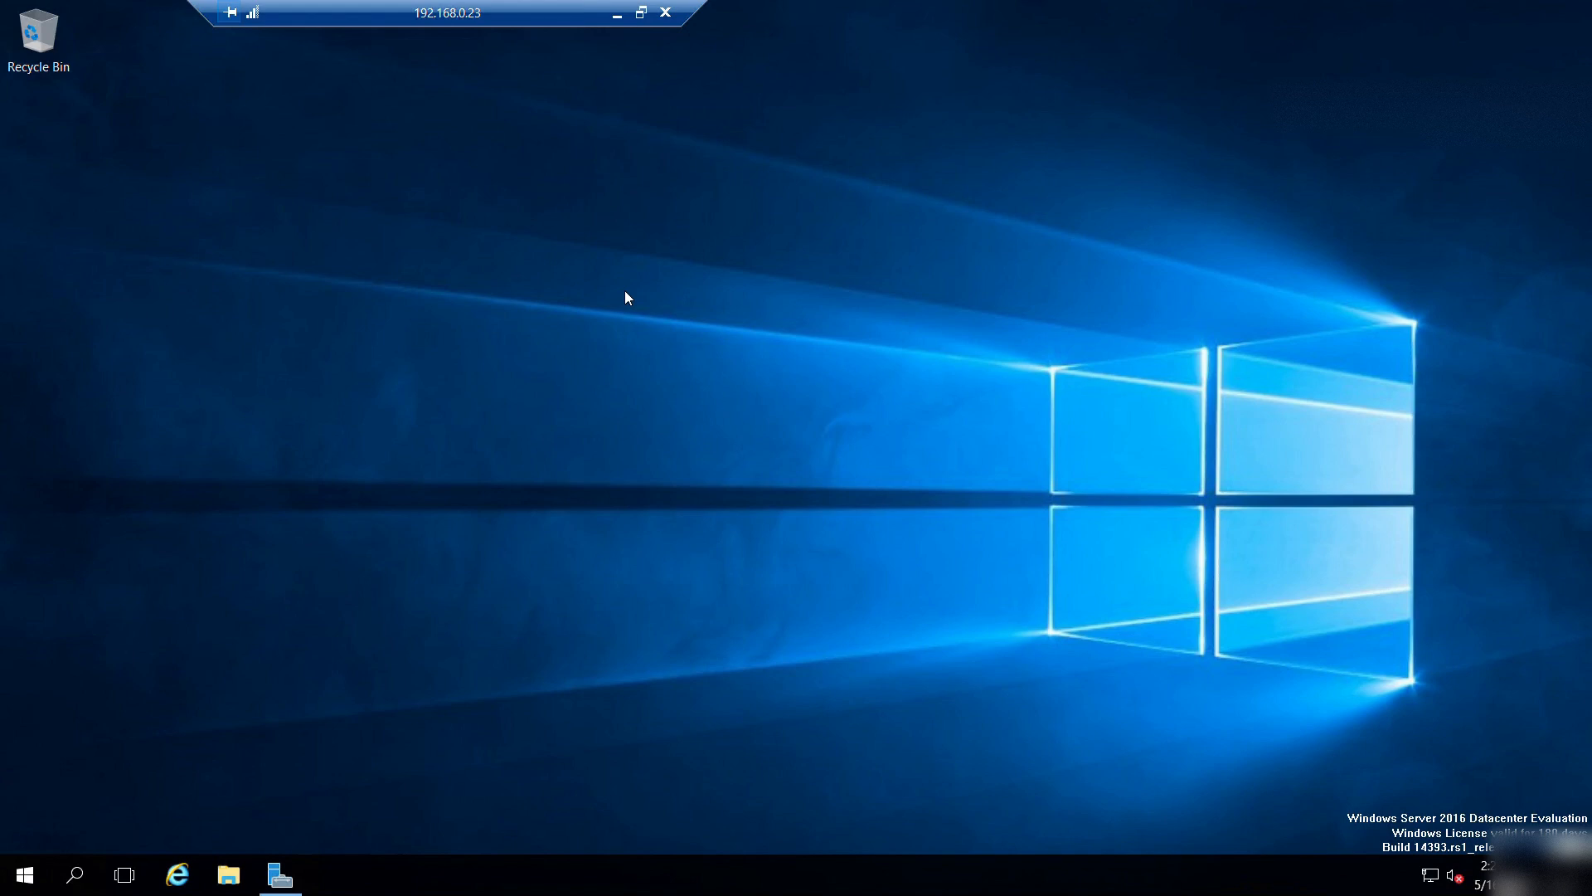
left_click(617, 15)
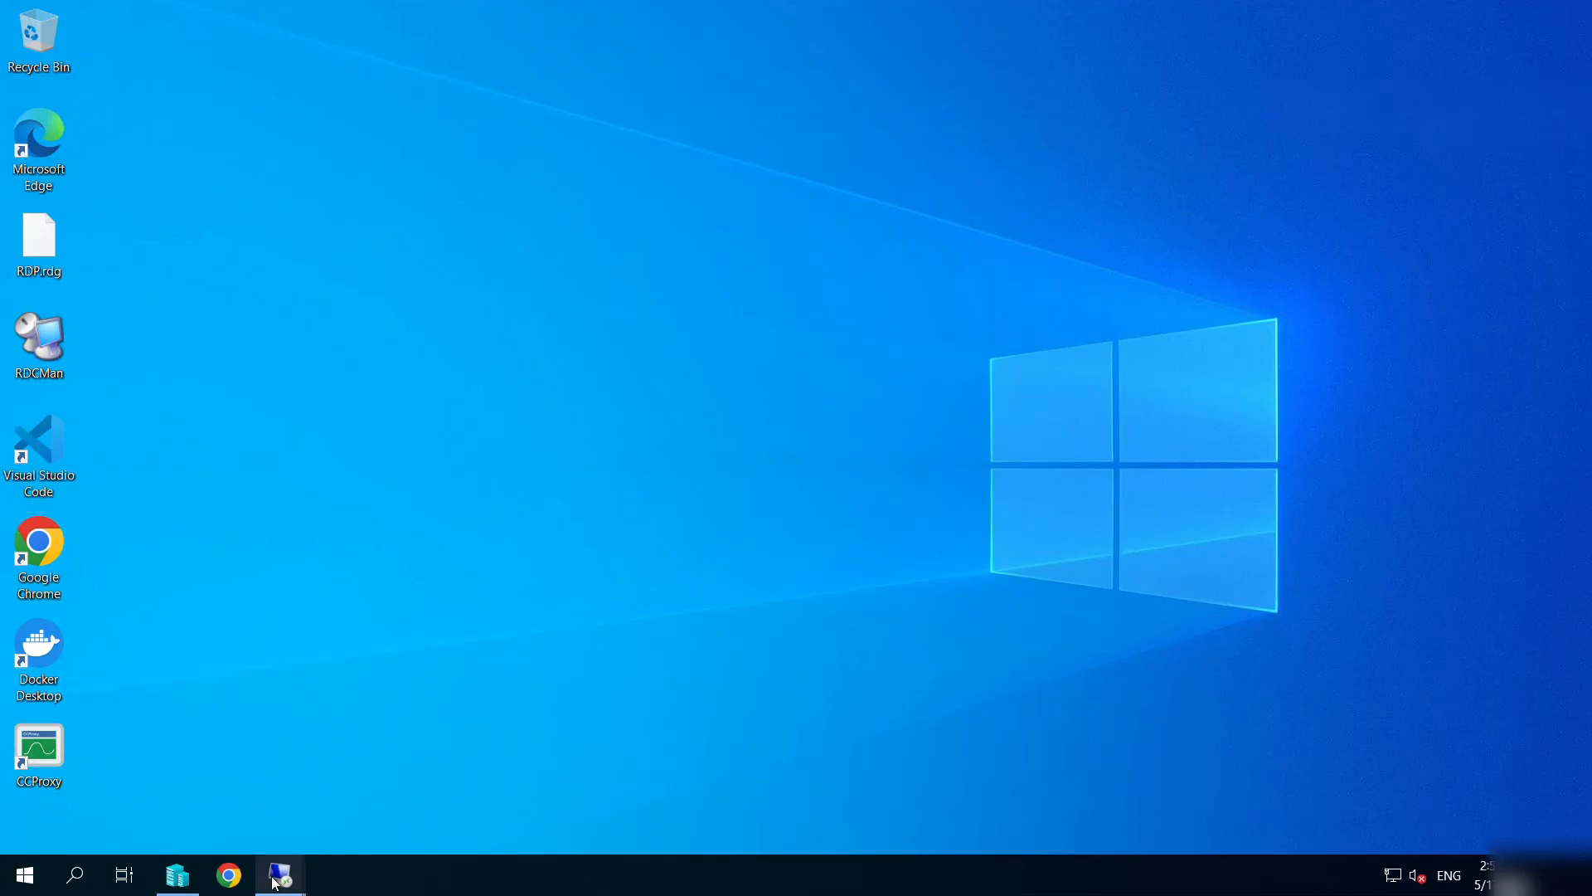
mouse_move(276, 875)
left_click(171, 783)
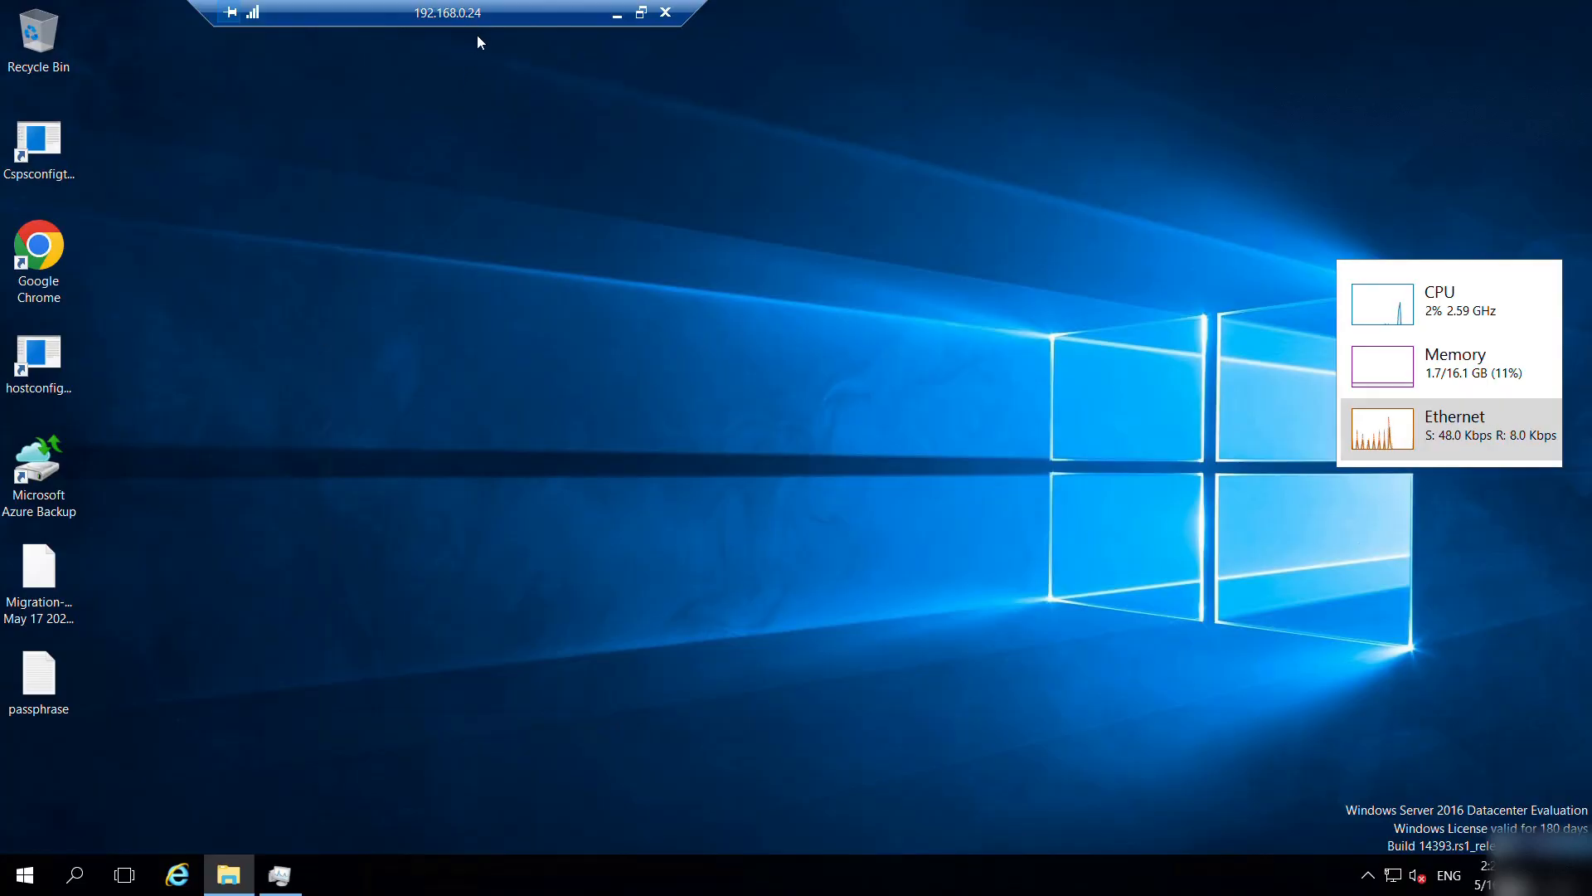
Browse File Explorer to C:\Program Files (x86)\Microsoft Azure Site Recovery\home\svsystems\admin\web\sw, maximized.
left_click(231, 883)
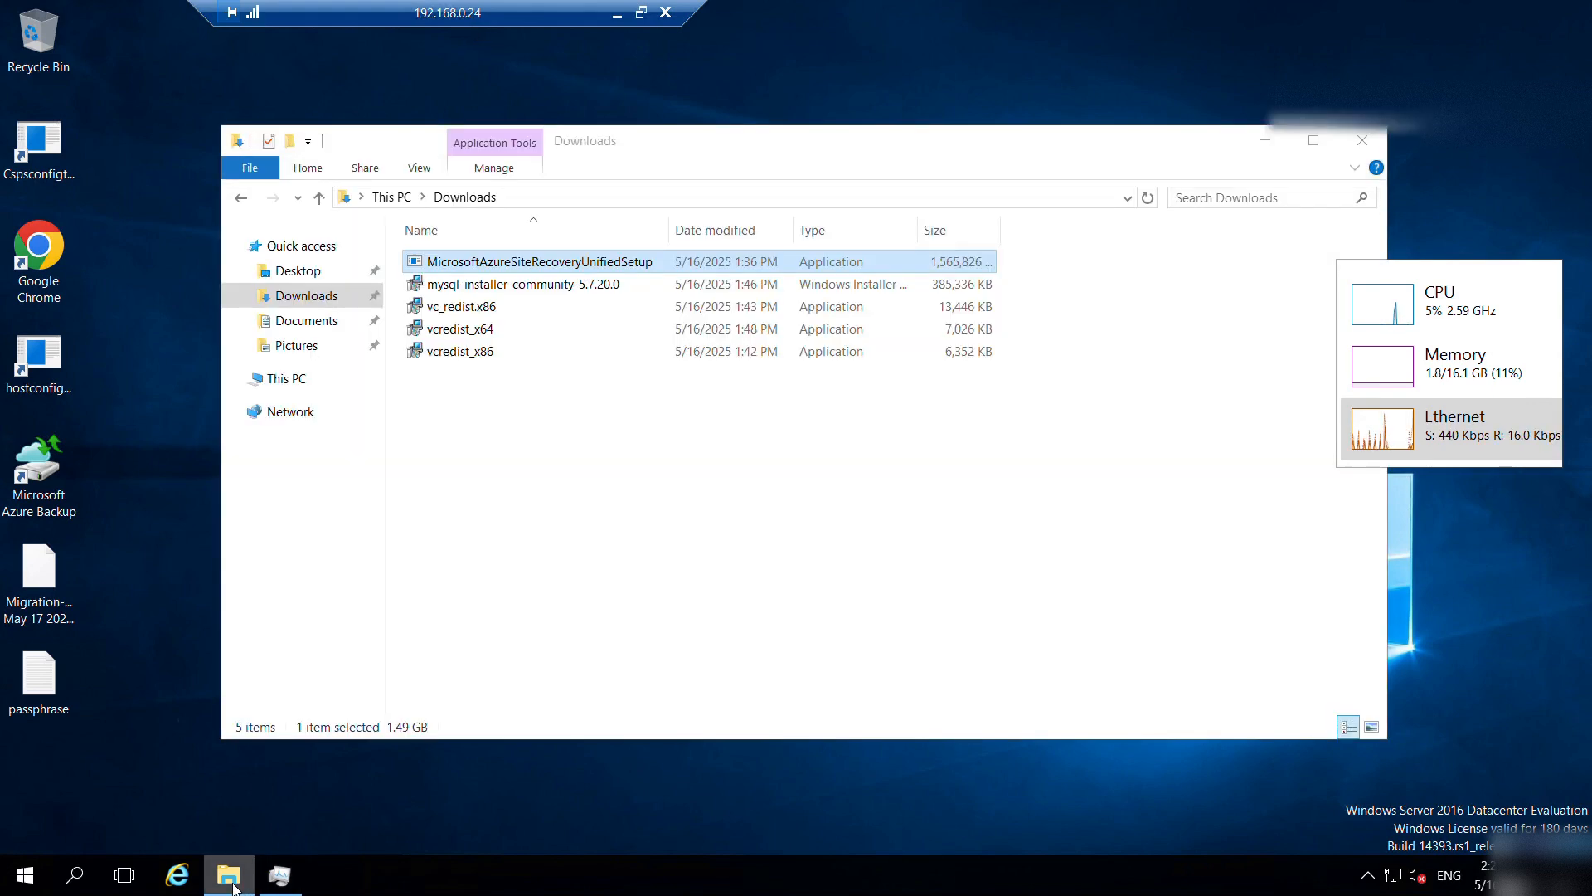
left_click(305, 378)
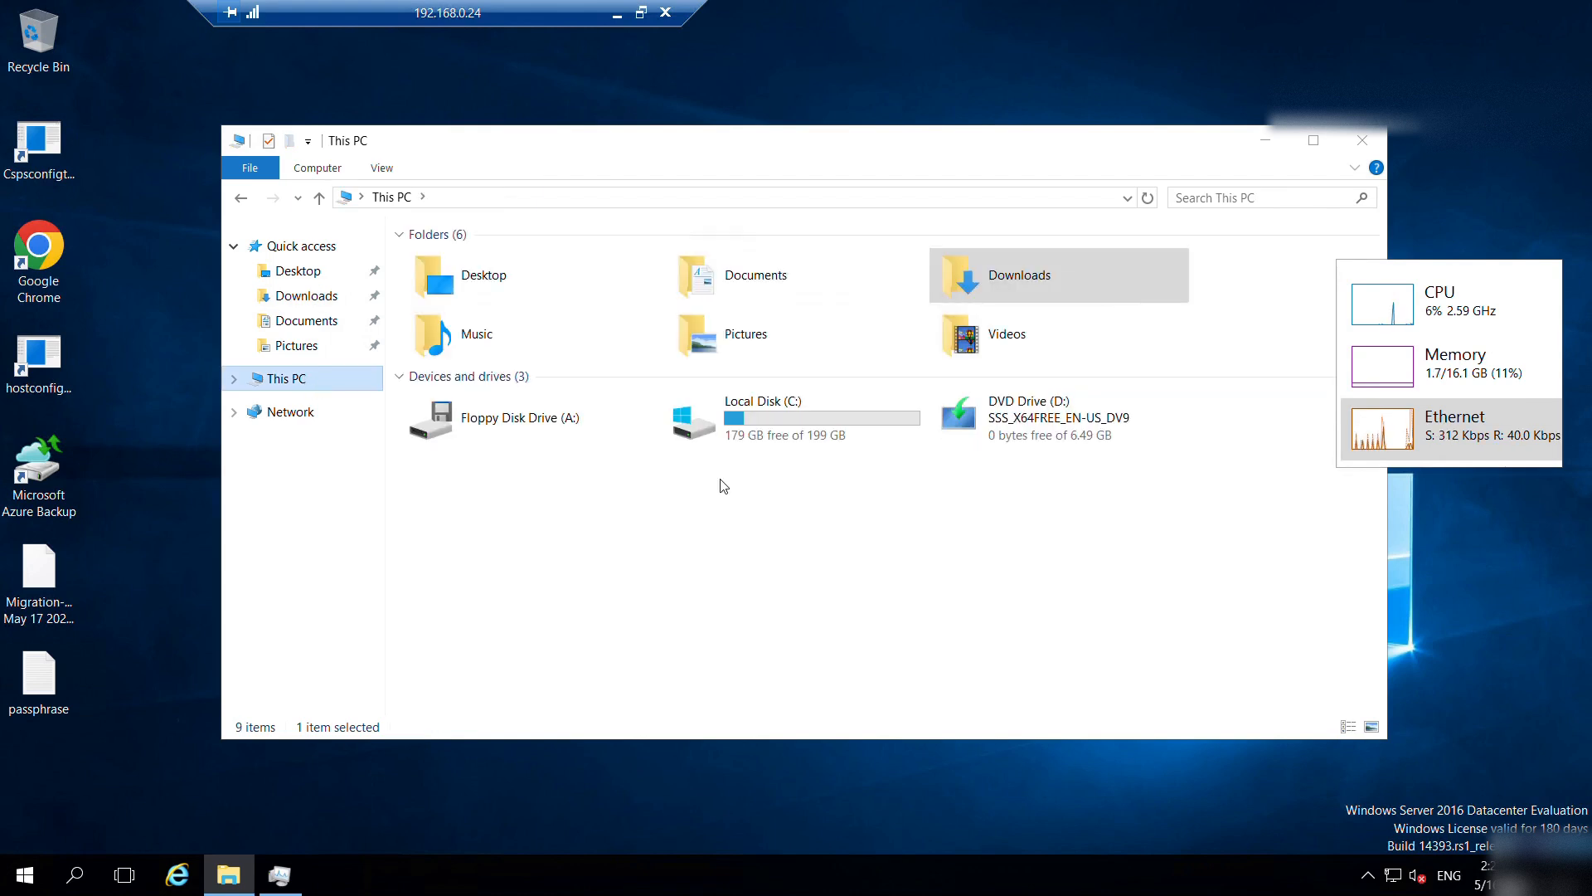
double_click(776, 417)
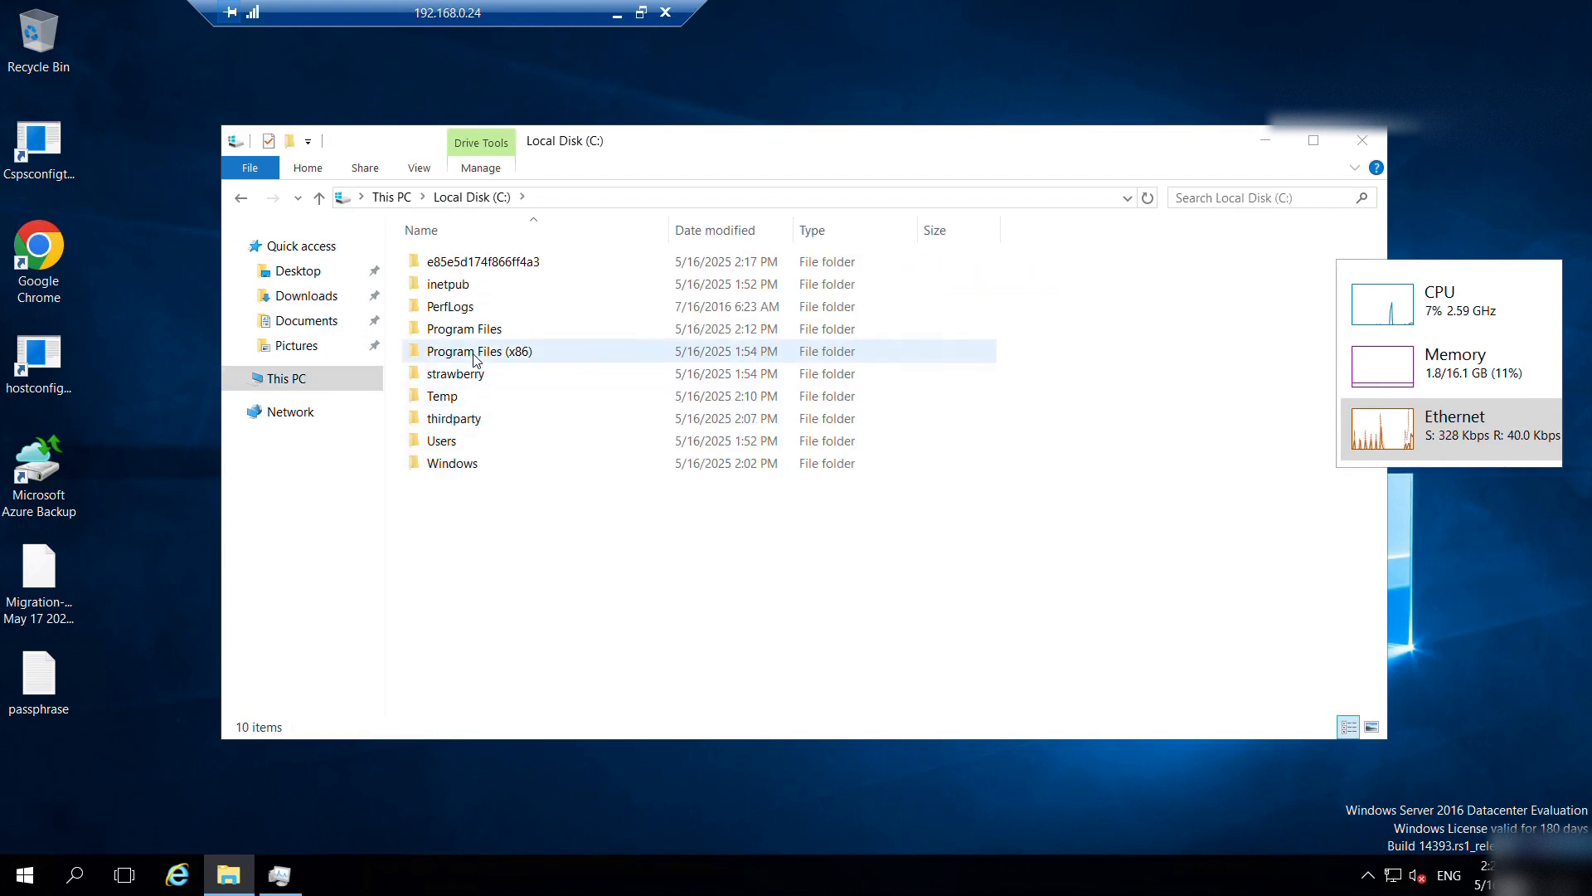
double_click(476, 352)
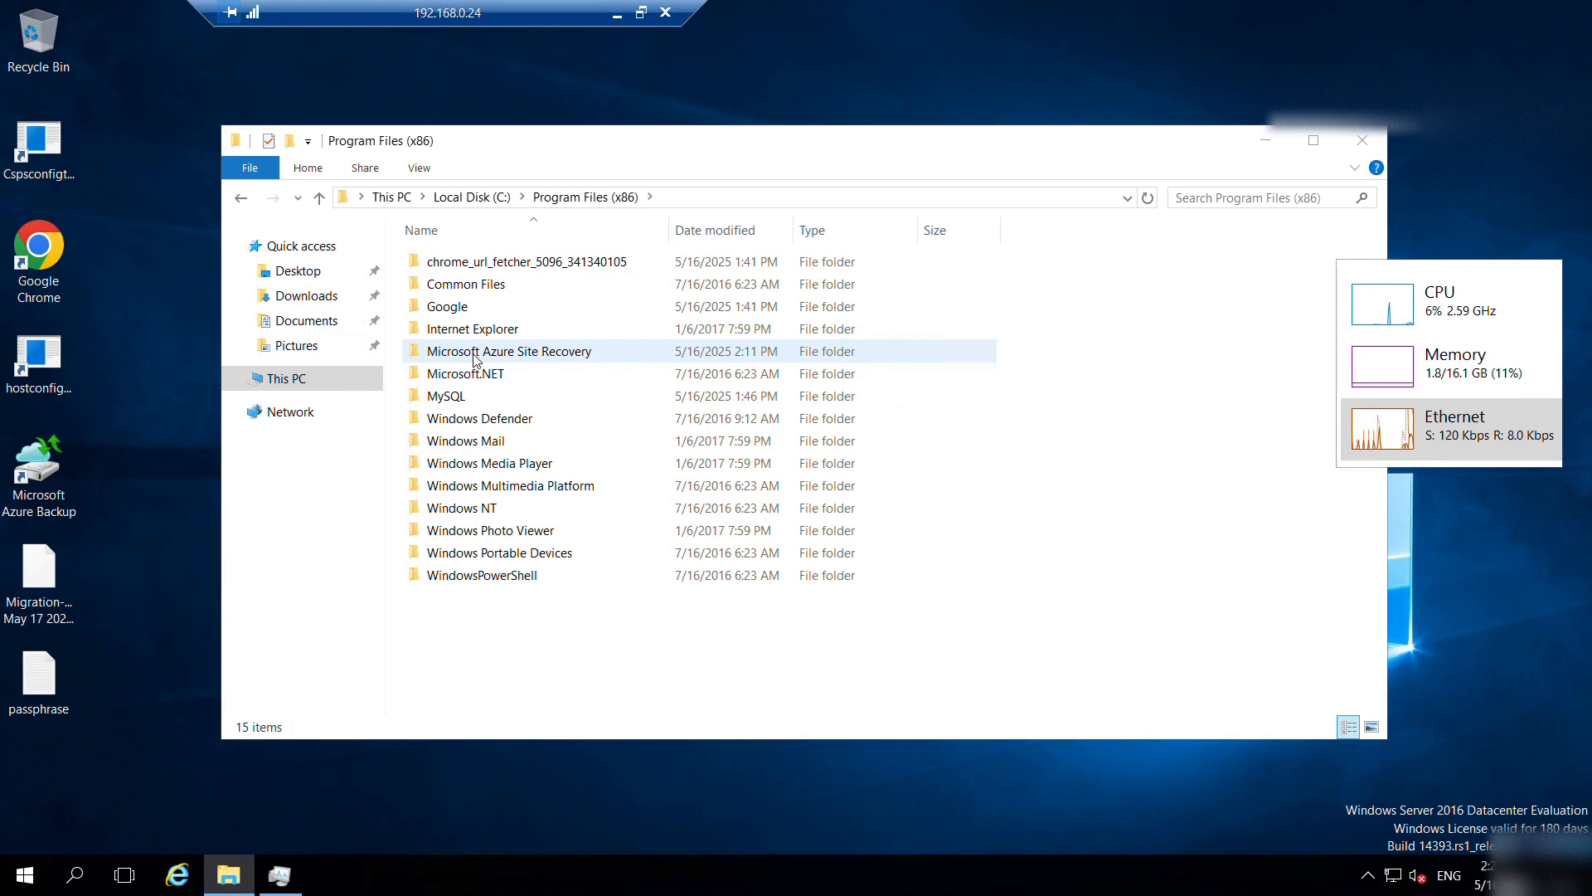
double_click(476, 357)
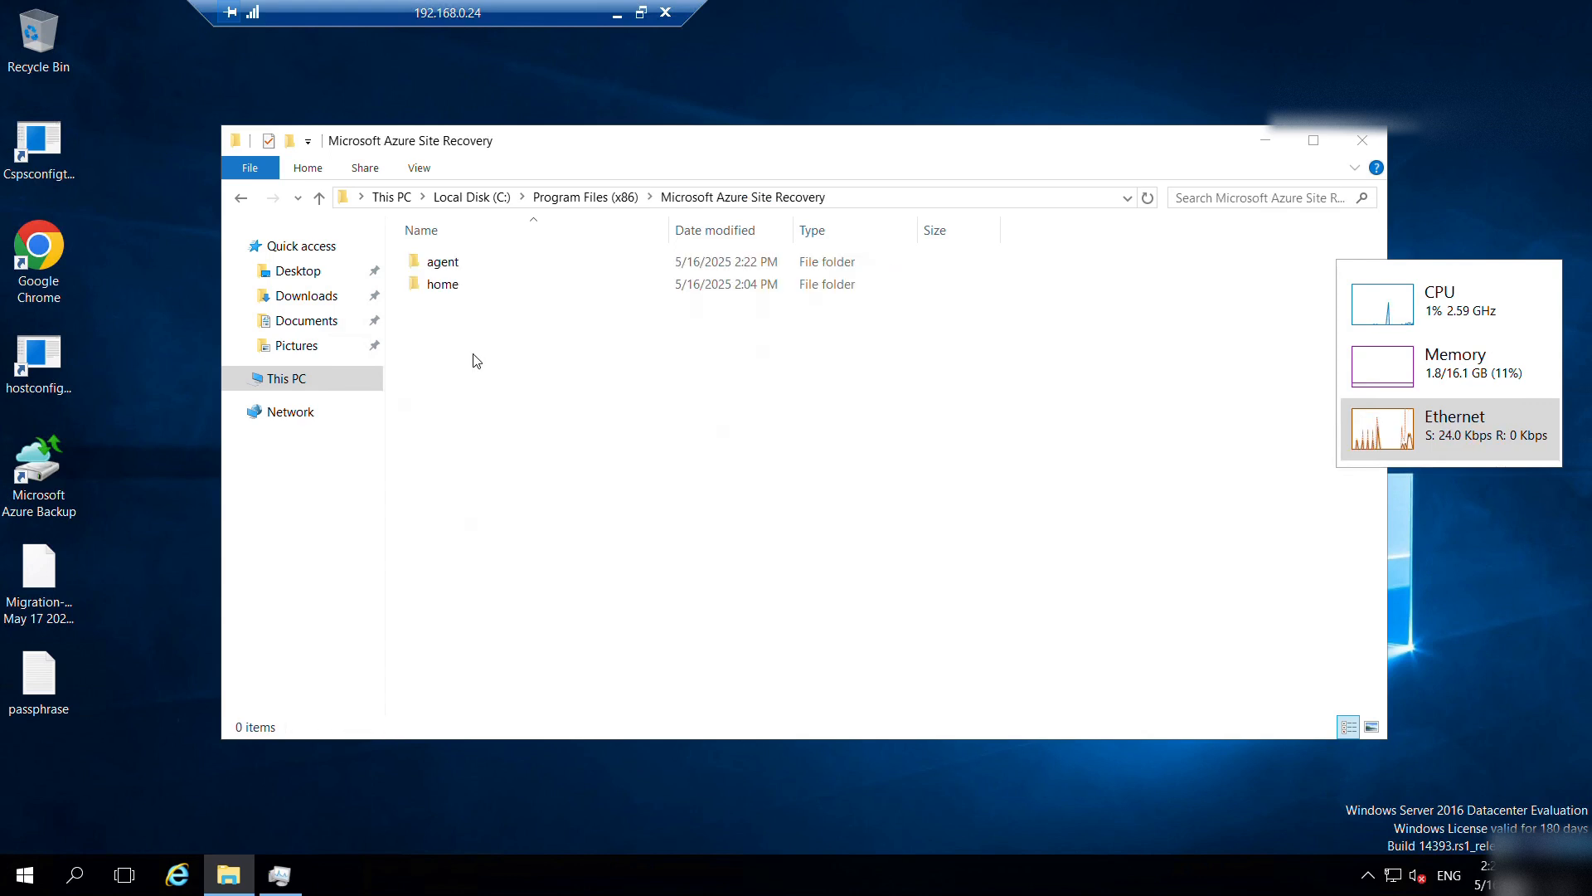
double_click(448, 263)
scroll(508, 496, "down", 17)
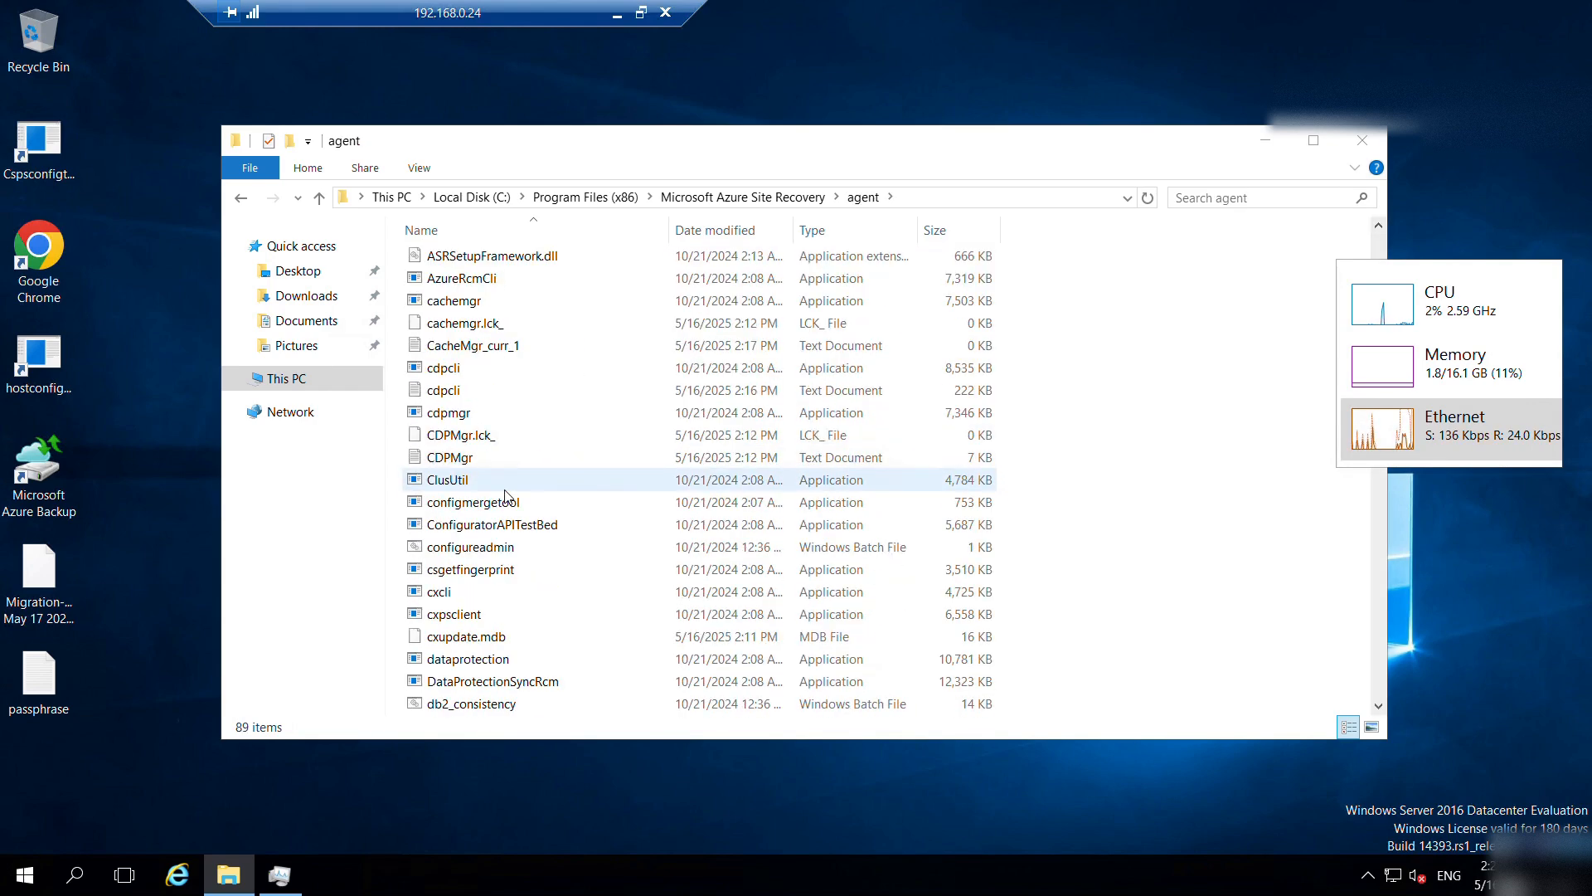
scroll(508, 496, "down", 5)
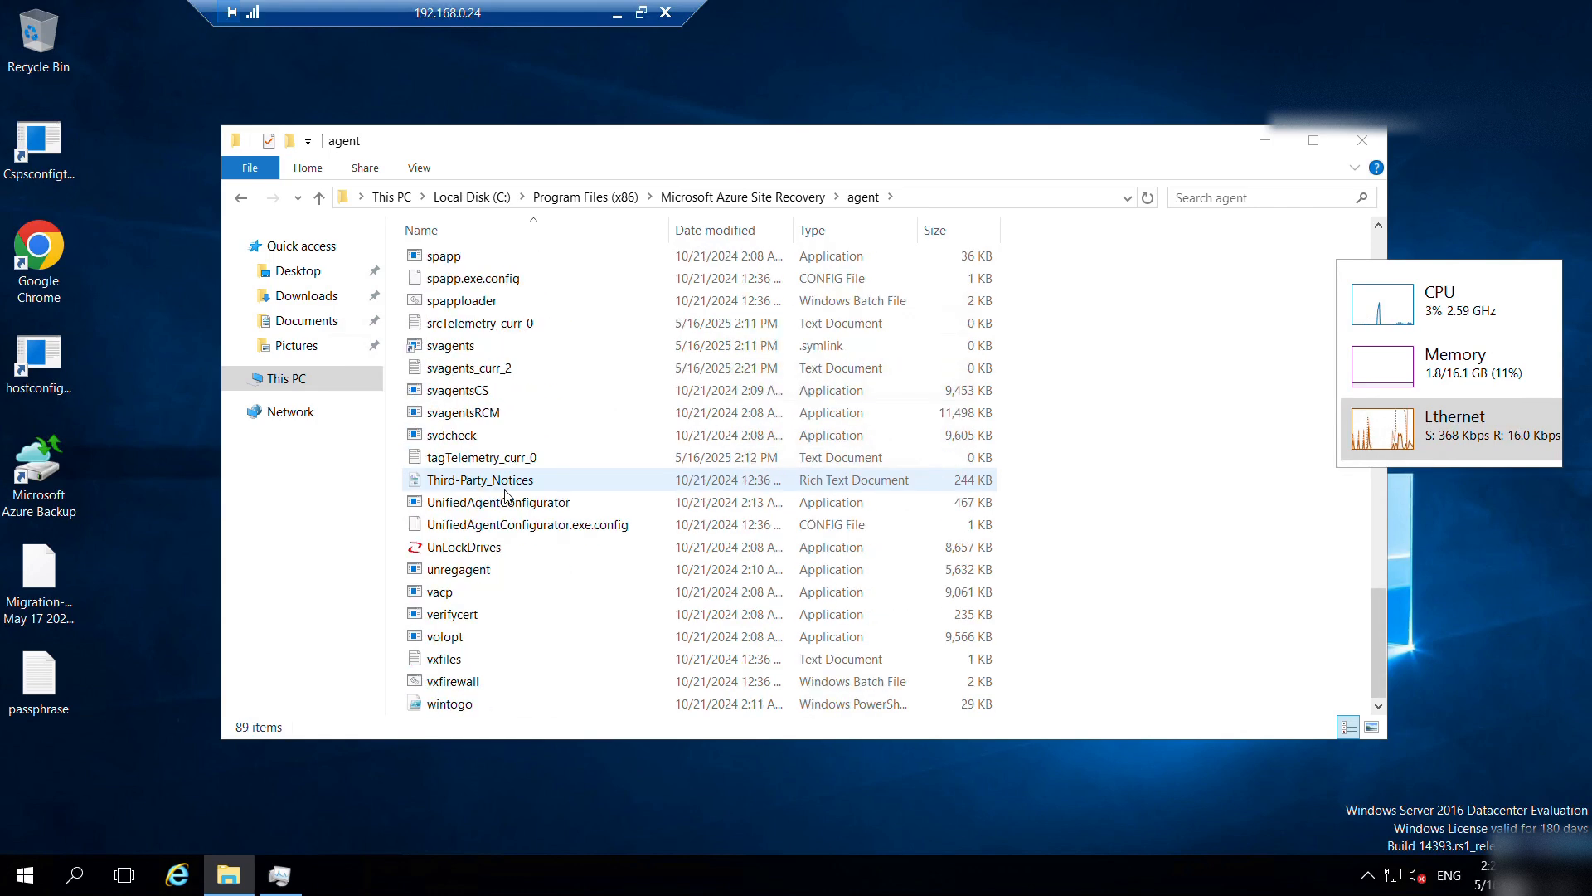
scroll(507, 496, "up", 10)
scroll(508, 496, "up", 9)
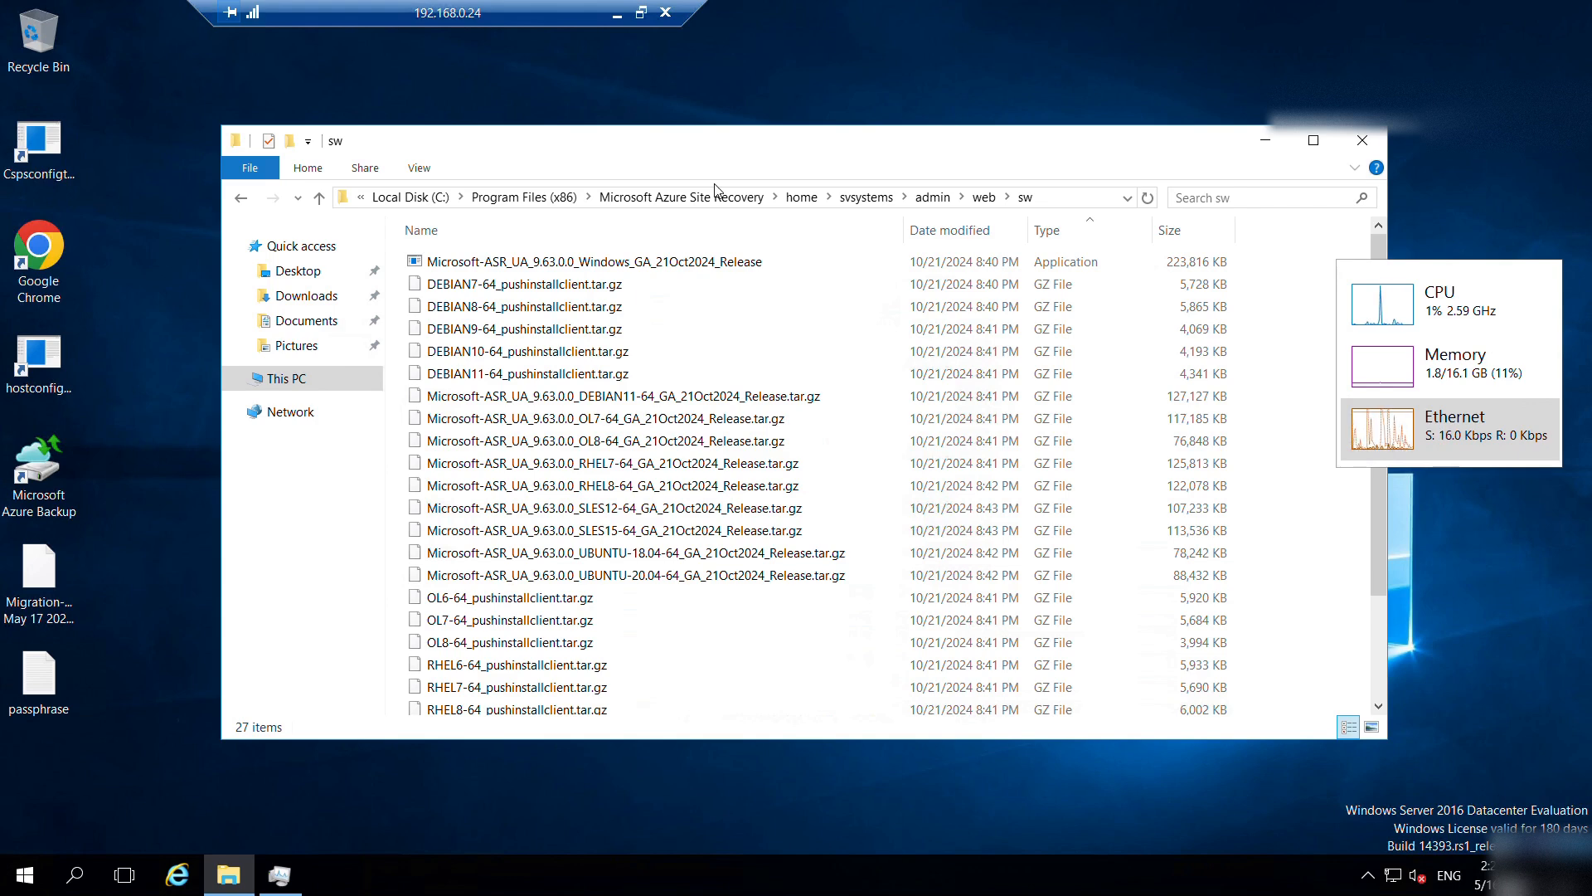
left_click(1059, 200)
double_click(960, 147)
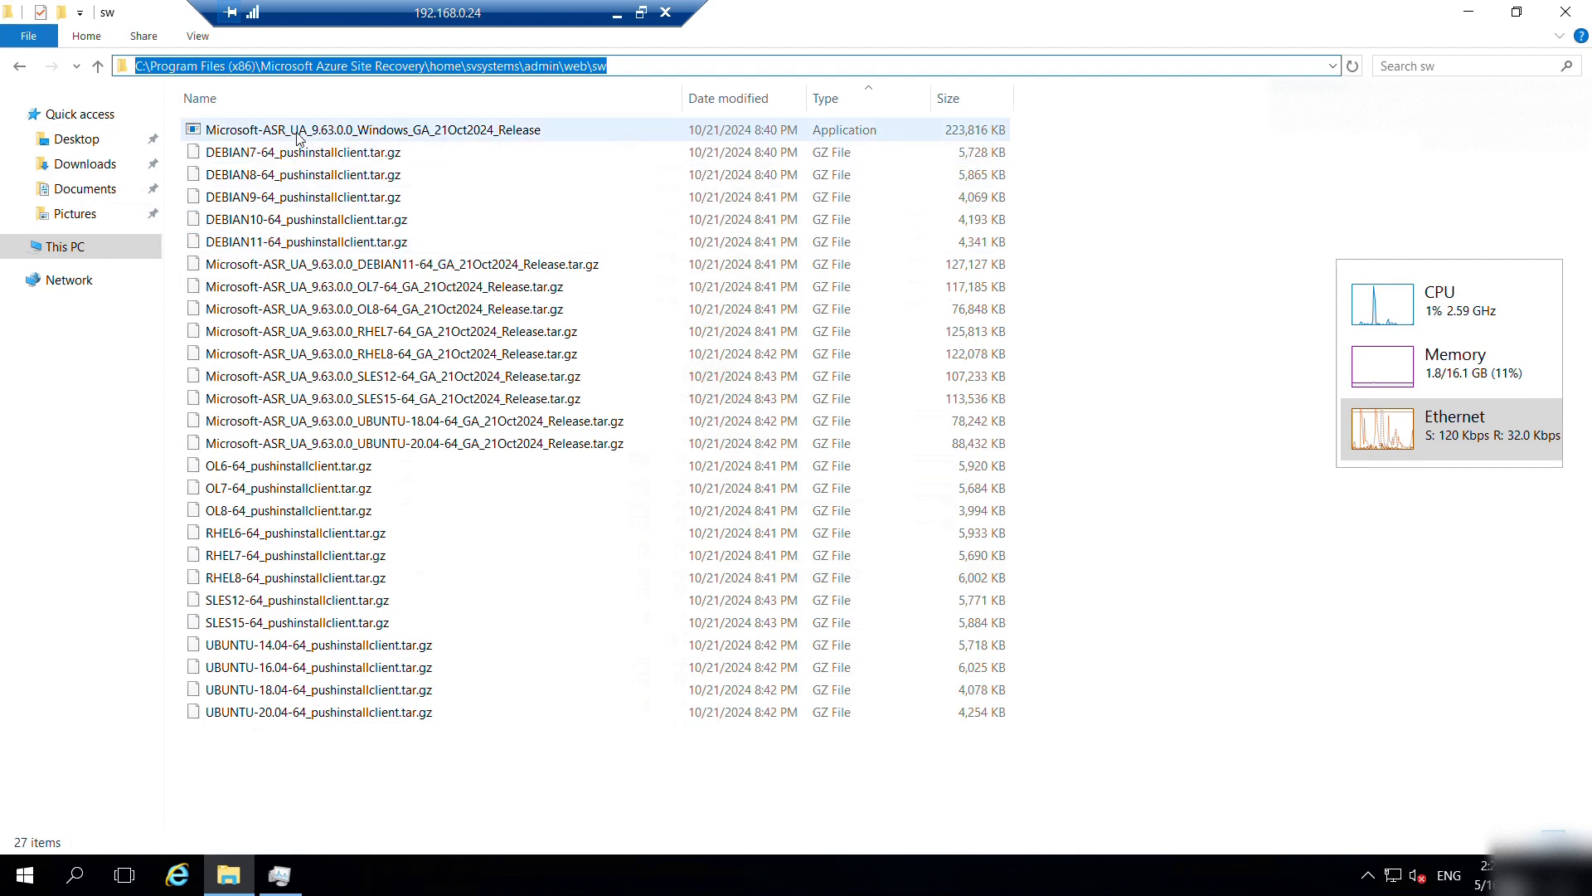
Copy the Microsoft-ASR_UA_9.63.0.0_Windows_GA_21Oct2024_Release installer and minimize the 192.168.0.24 session.
left_click(411, 133)
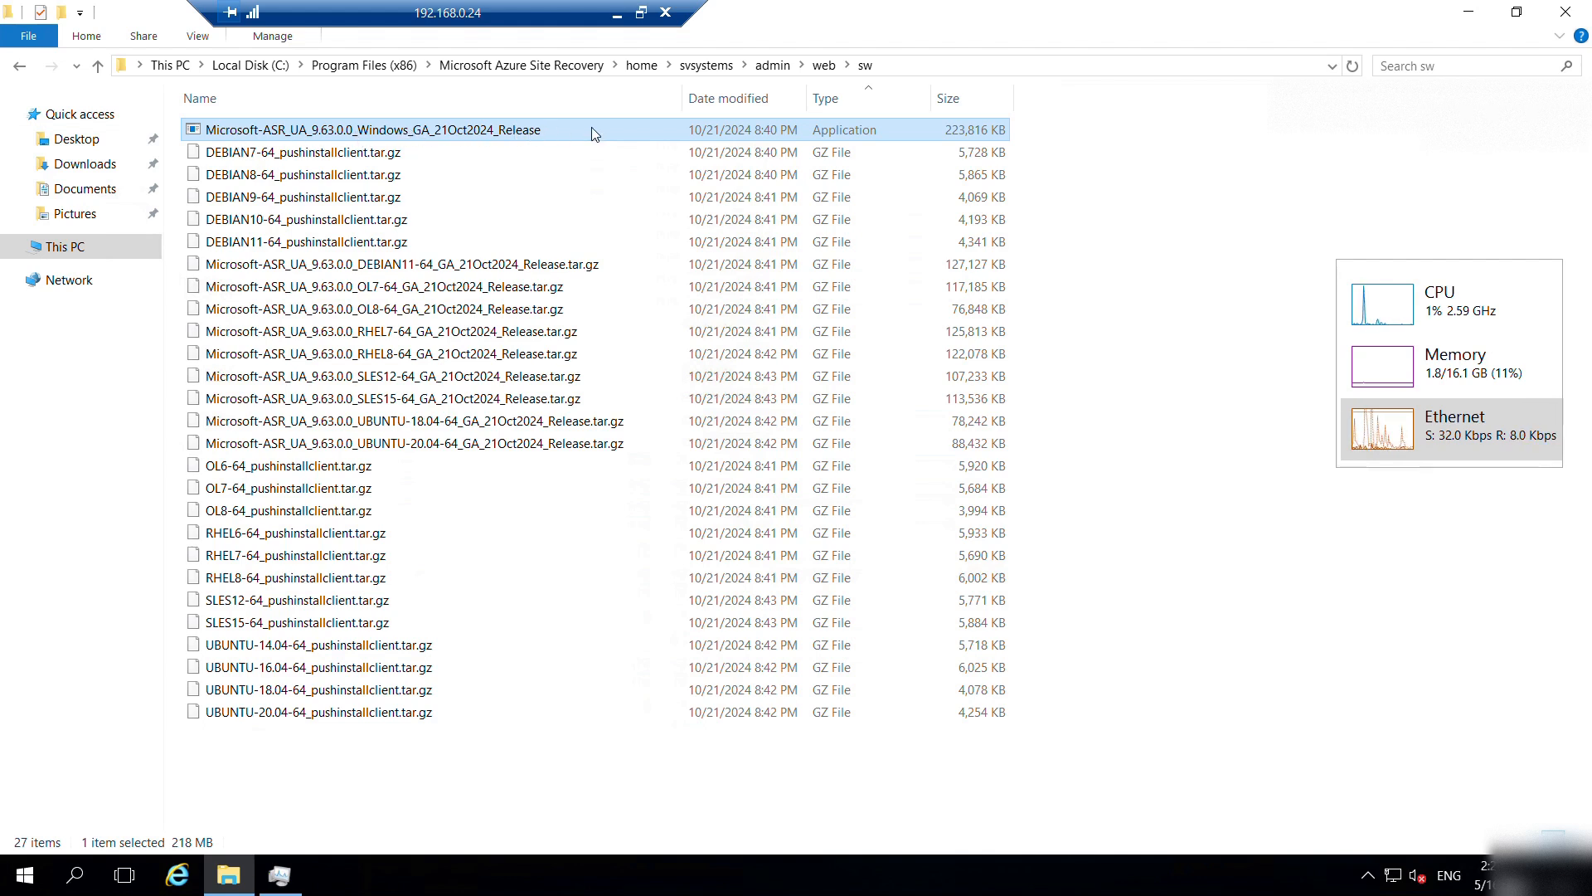
mouse_move(521, 135)
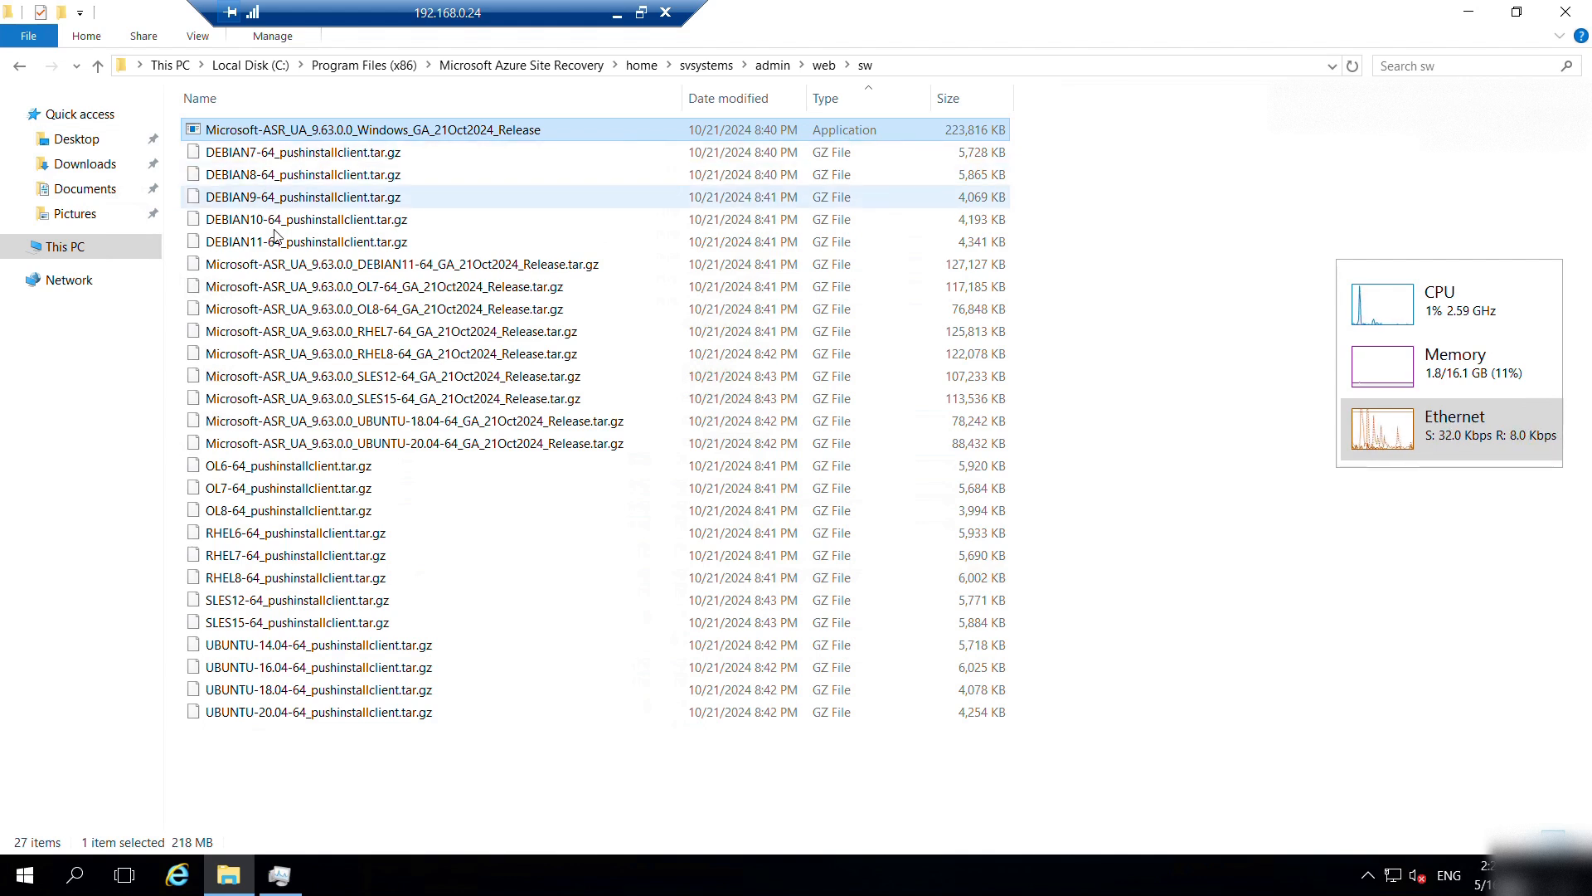
mouse_move(233, 713)
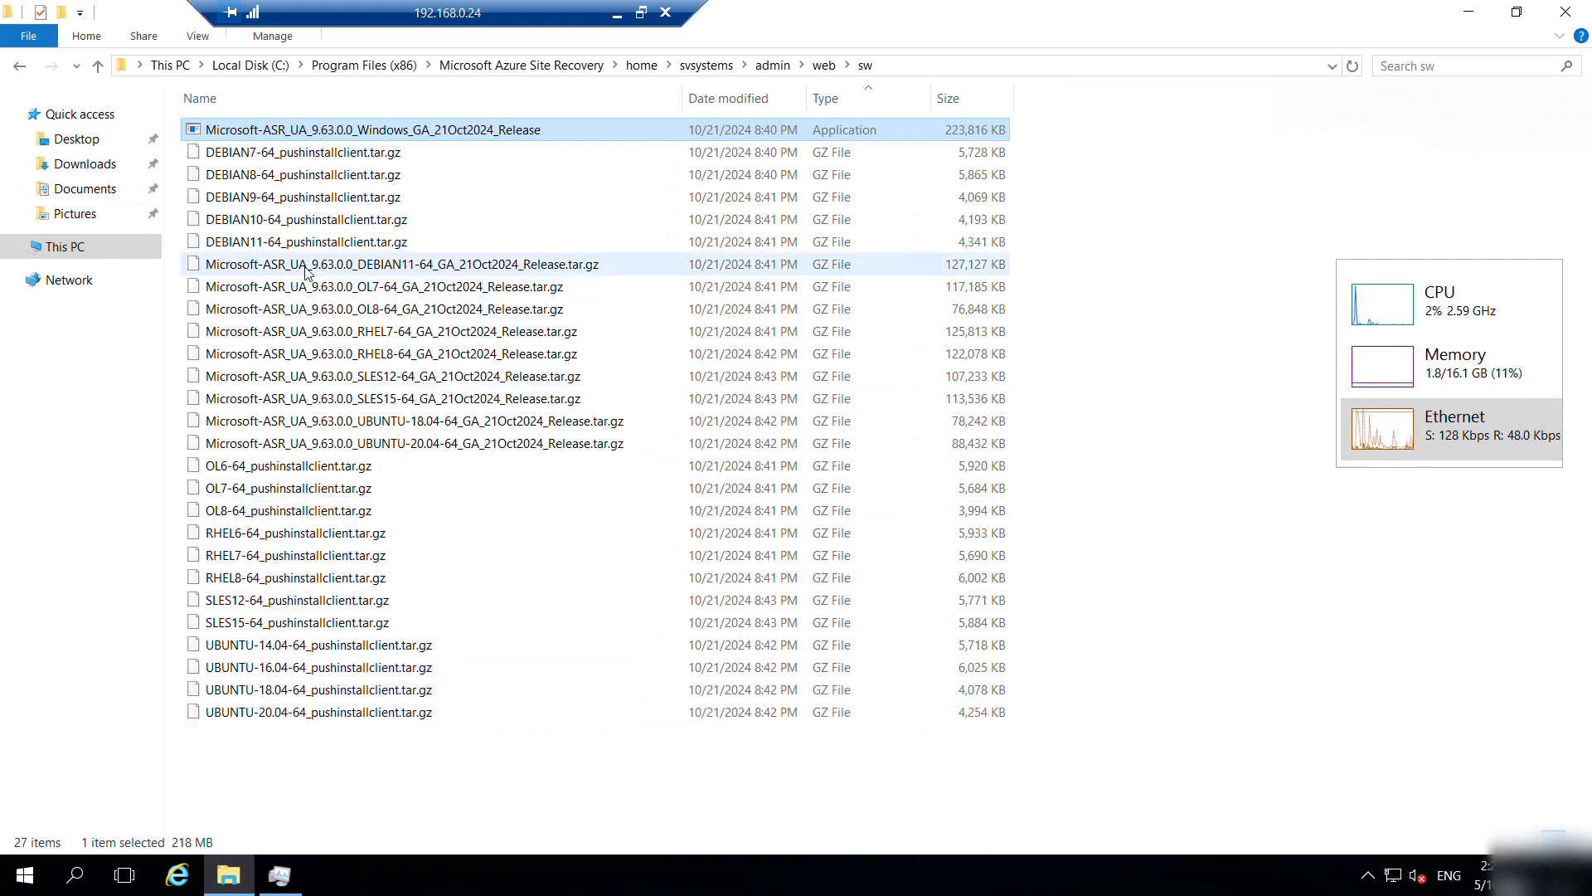
mouse_move(348, 258)
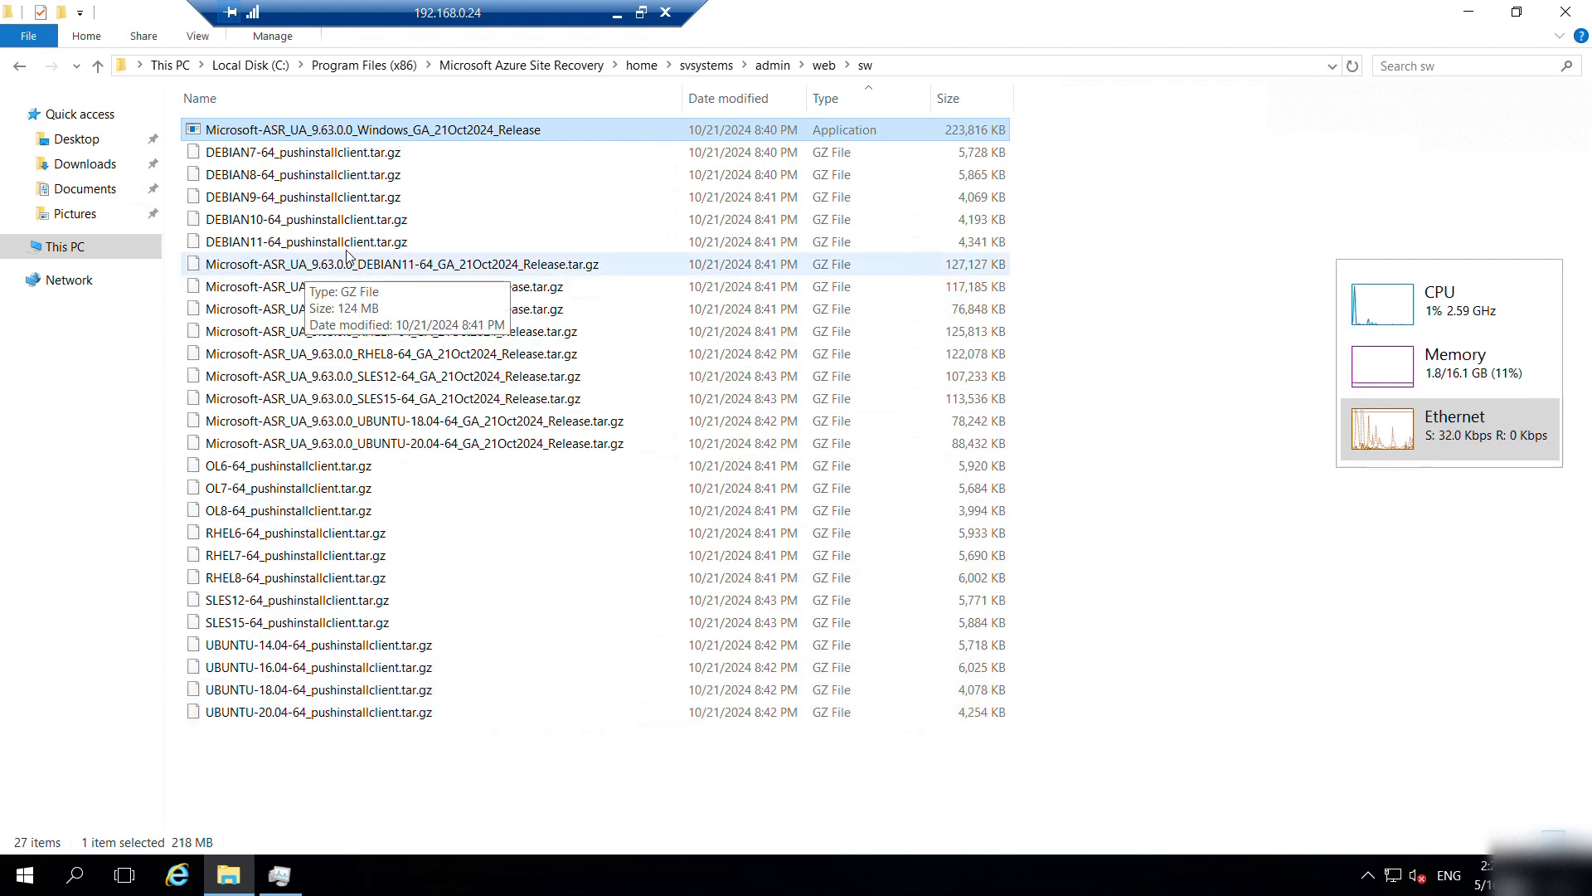
right_click(386, 135)
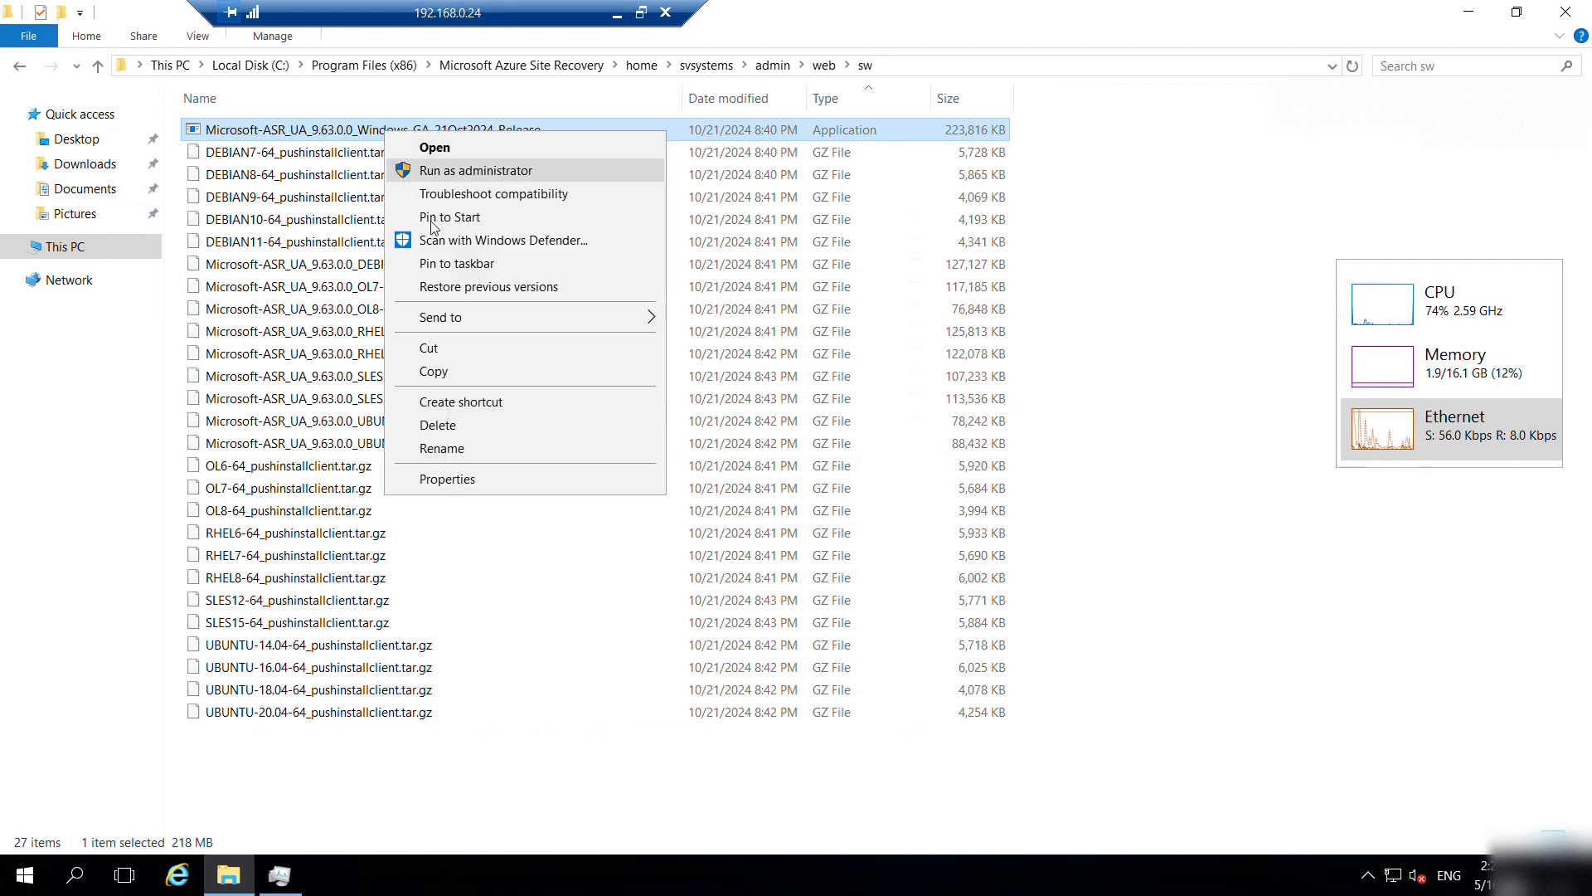
left_click(437, 372)
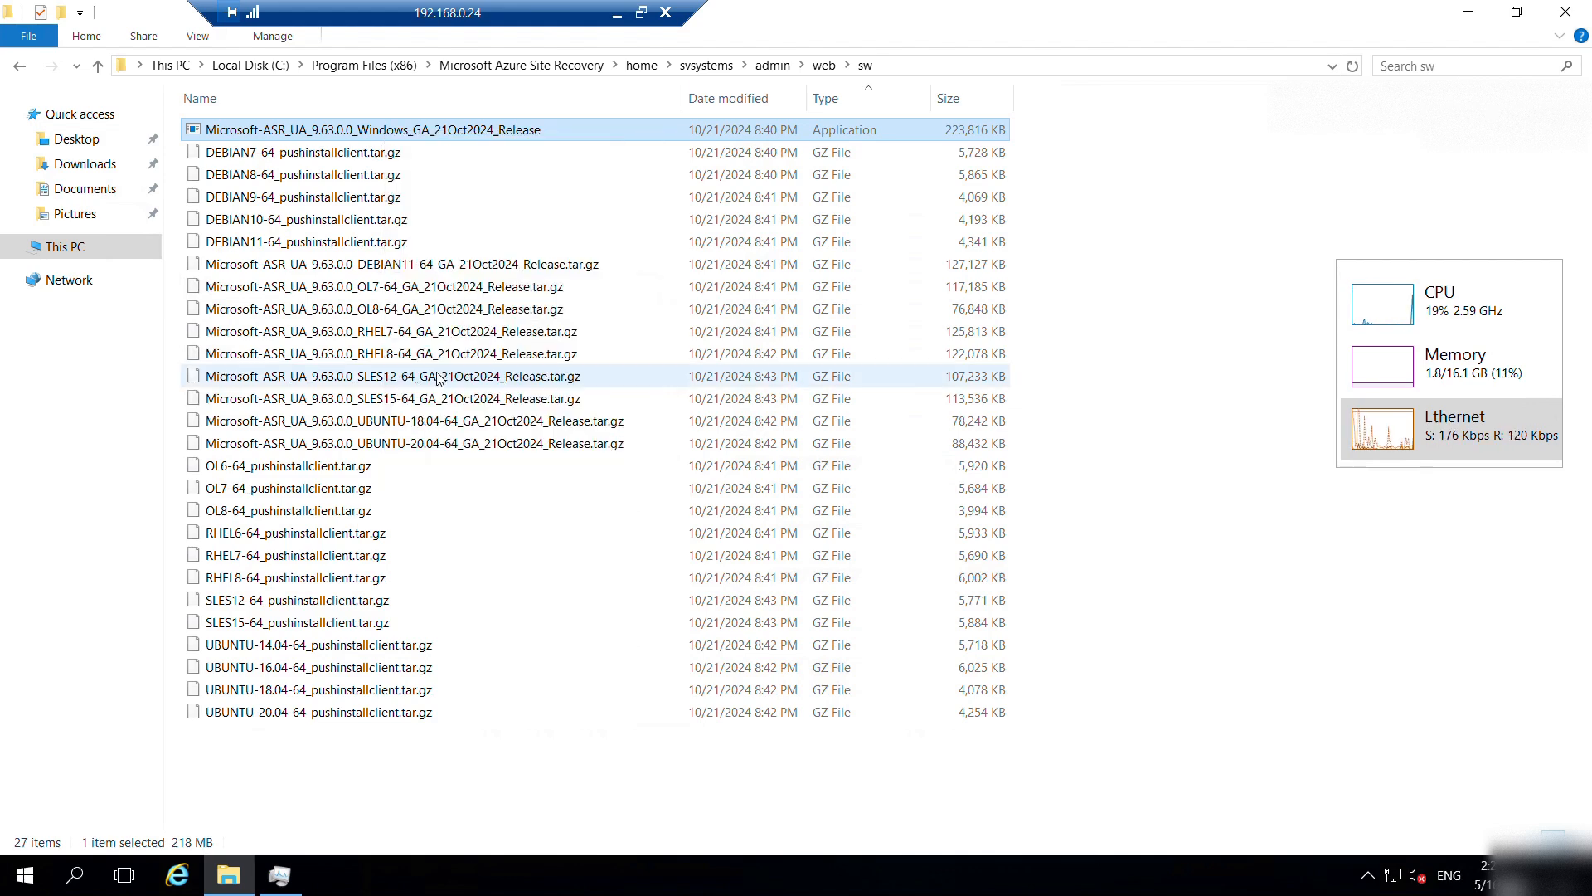
left_click(616, 13)
Paste the installer onto the 192.168.0.23 desktop and move its icon below Recycle Bin.
mouse_move(290, 879)
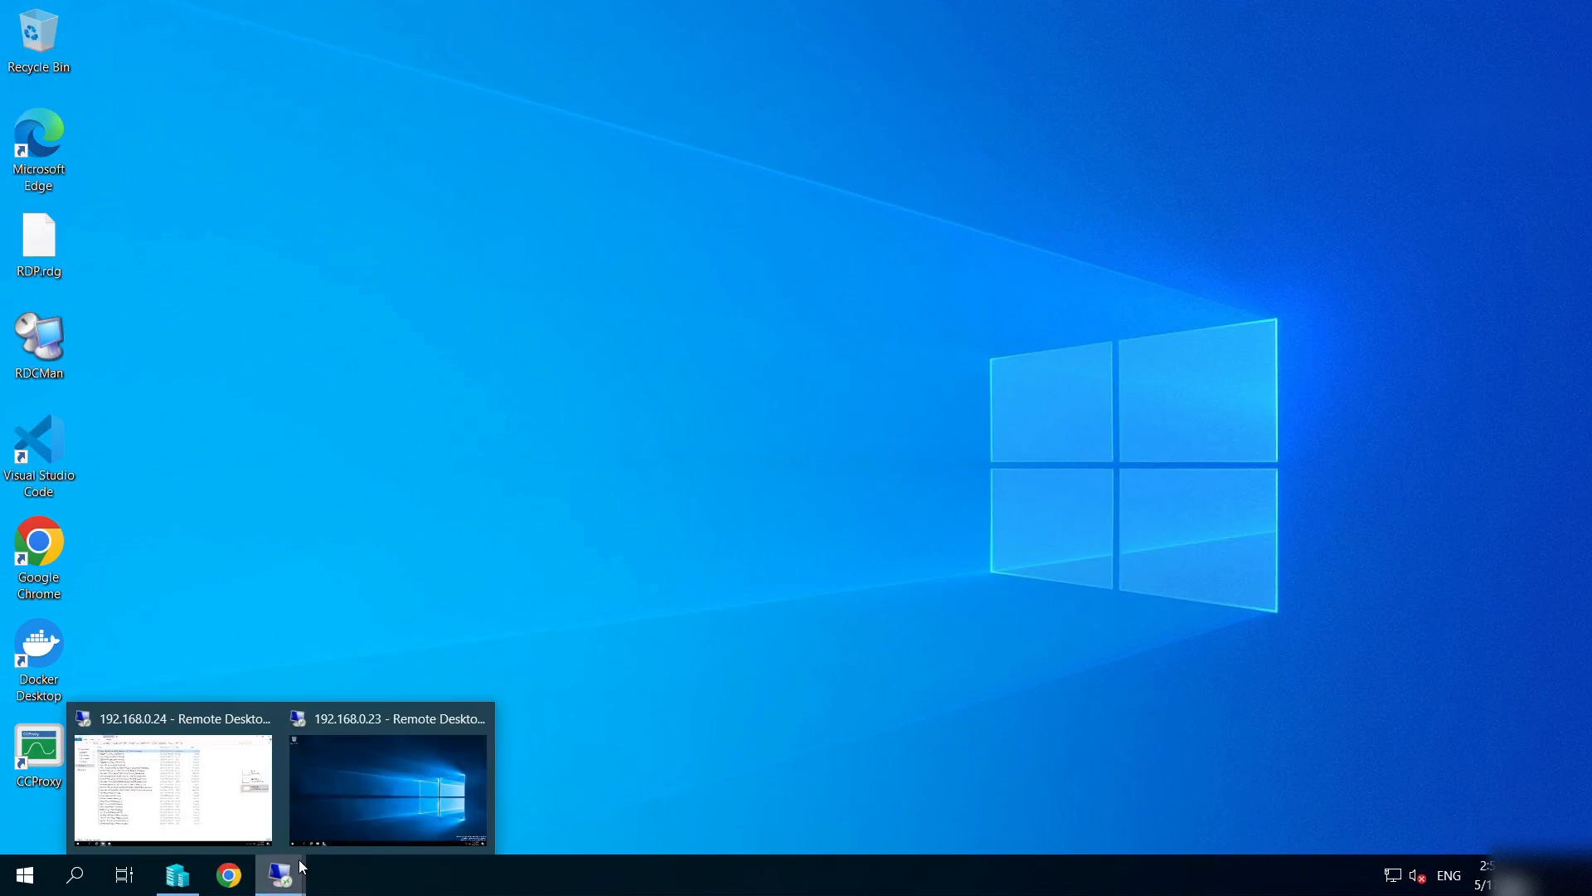
left_click(372, 717)
right_click(361, 295)
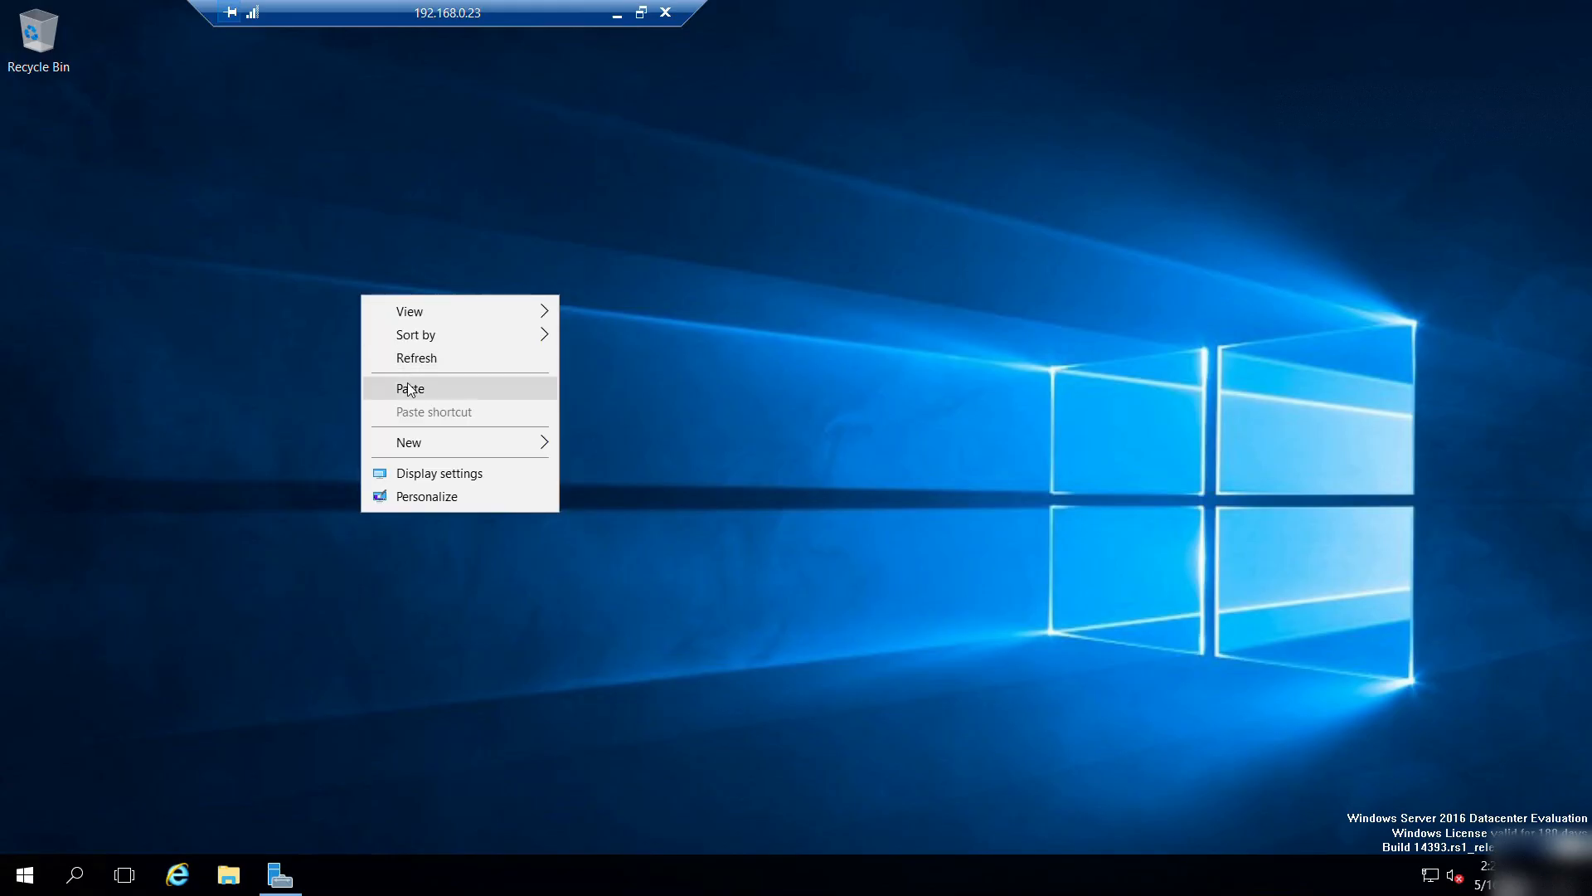
left_click(409, 386)
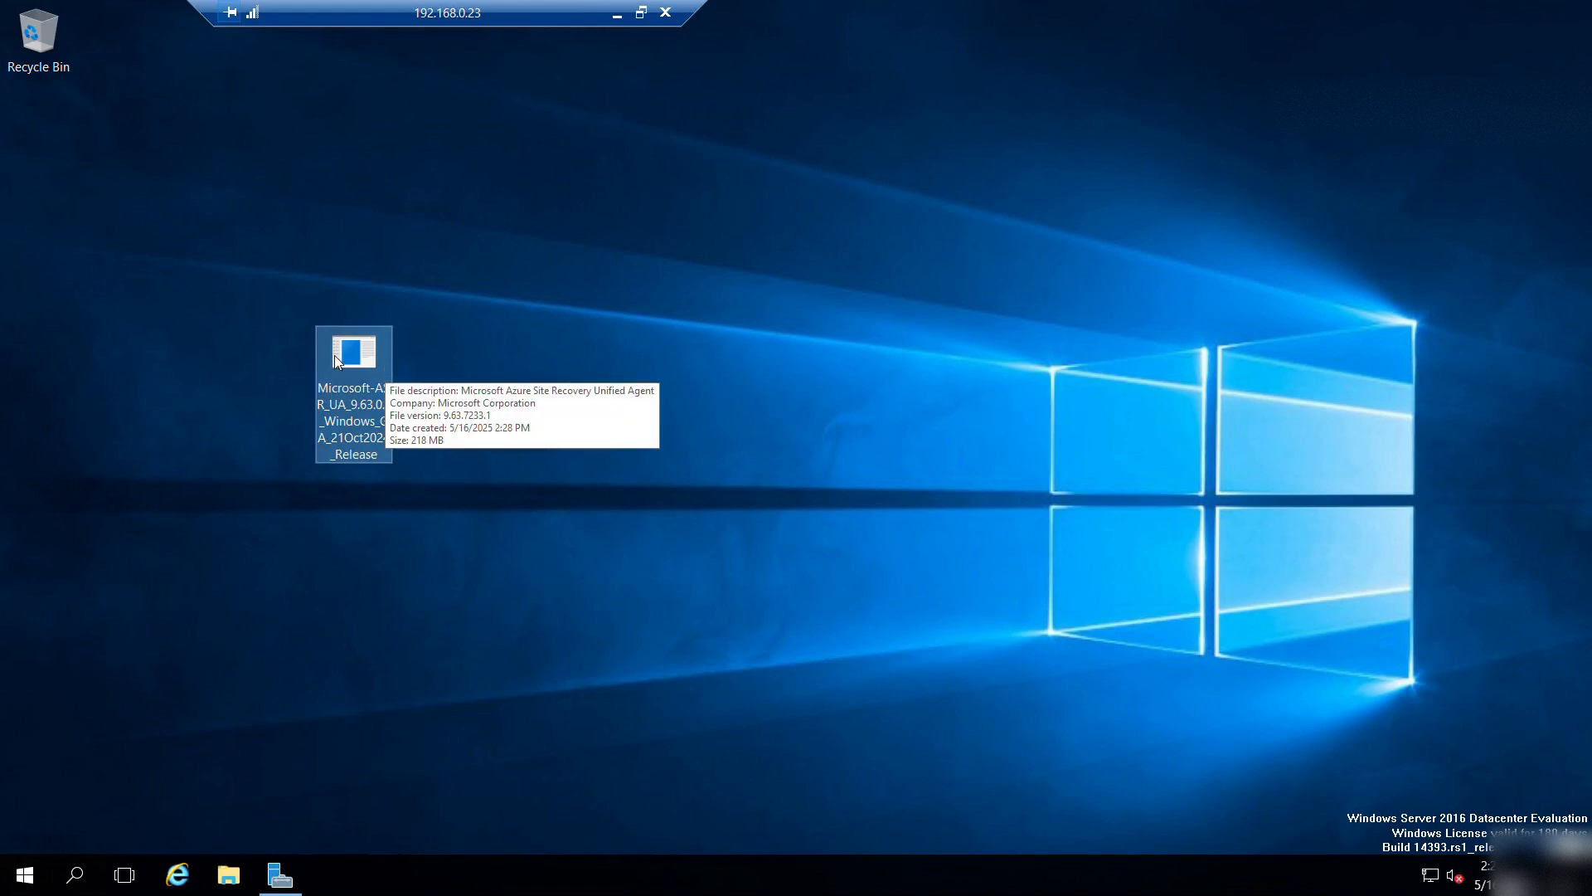
left_click_drag(335, 355, 50, 146)
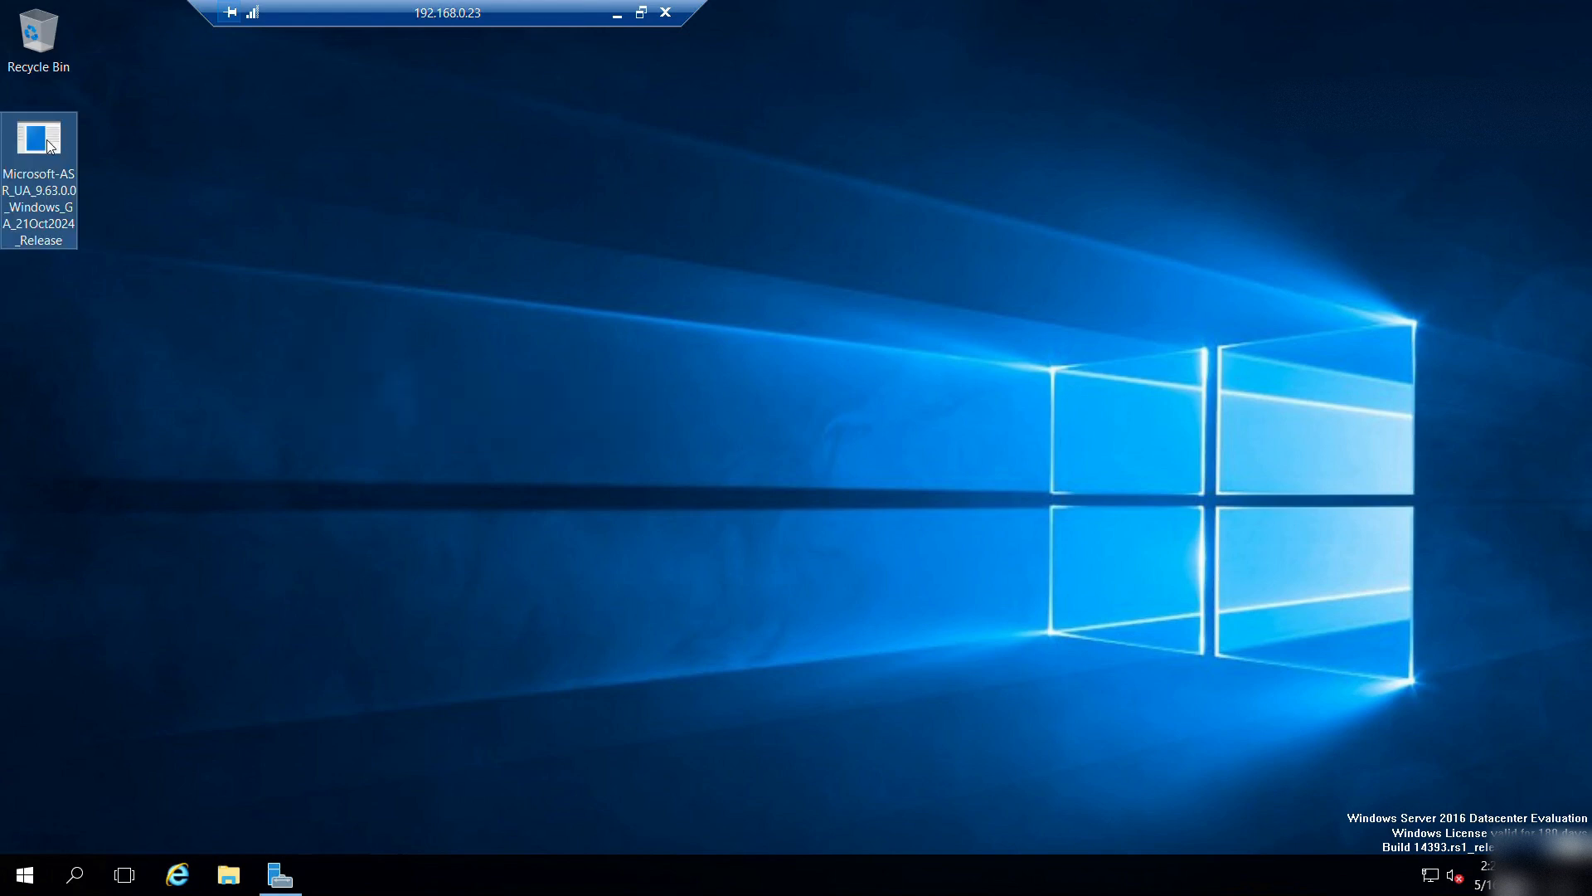
right_click(32, 868)
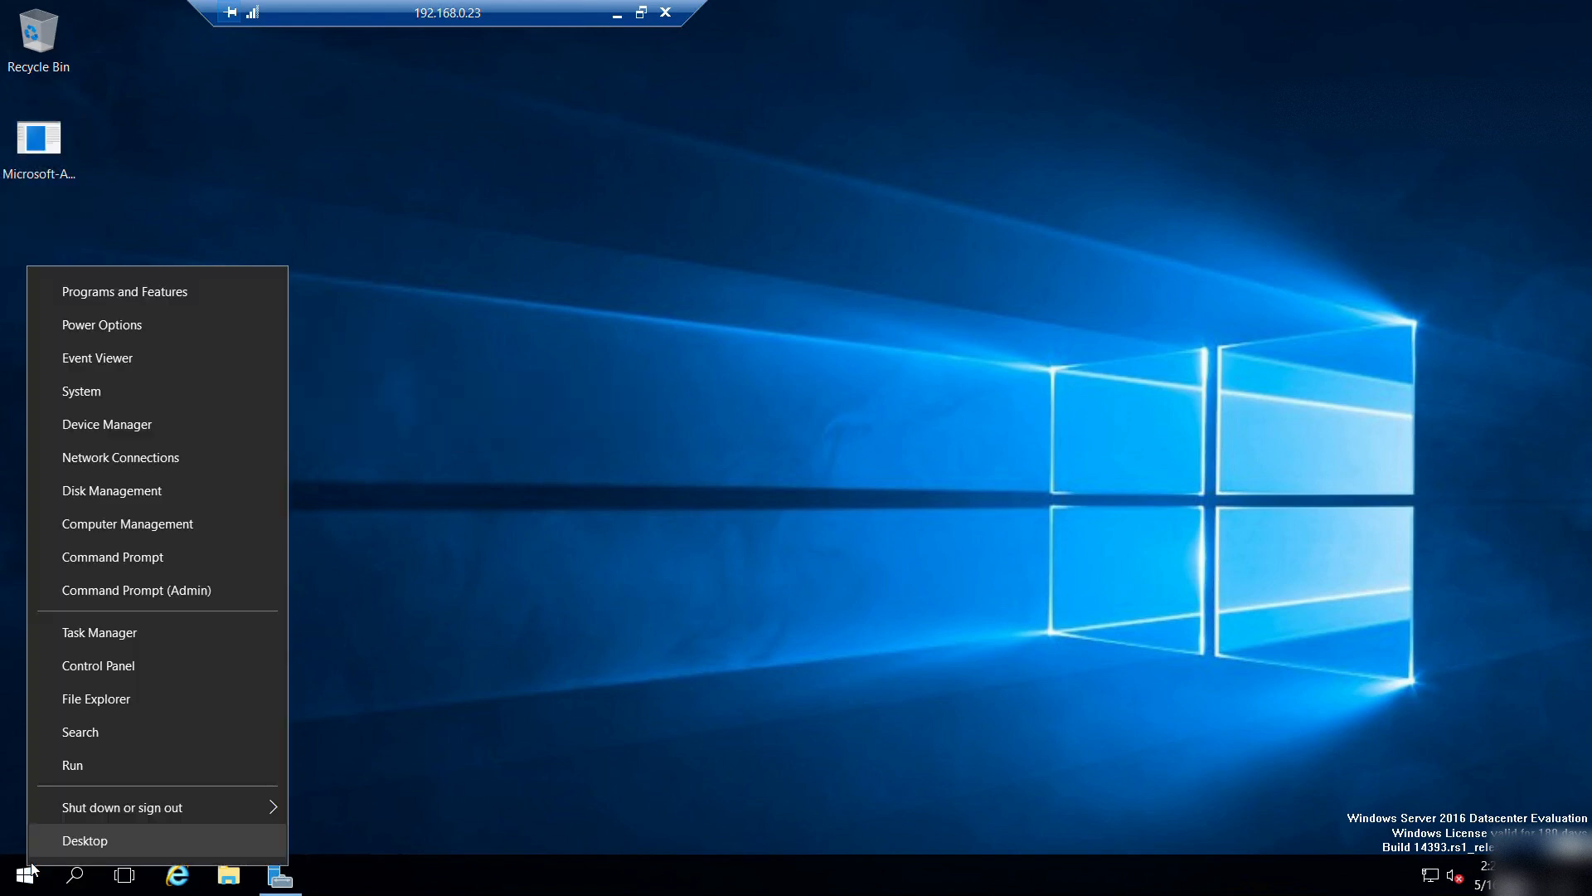
Open an administrator Command Prompt, change to the Administrator Desktop and list its files.
left_click(78, 594)
left_click_drag(328, 132, 447, 271)
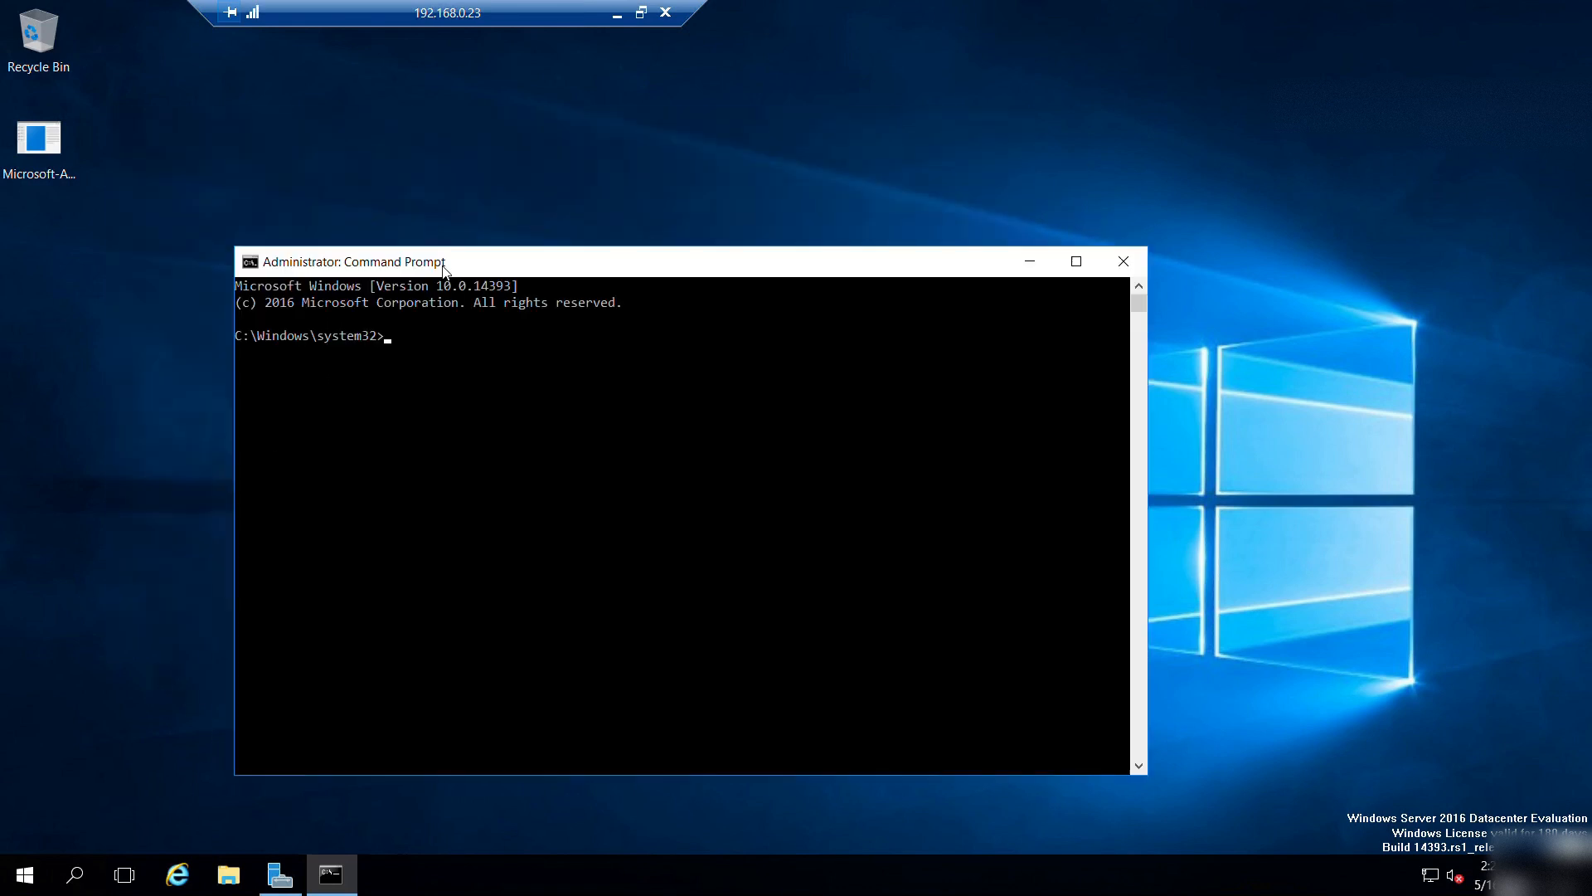
left_click(442, 401)
type("cd")
type(" c:\\")
type("users\\")
type("loc")
key("BackSpace")
key("BackSpace")
key("BackSpace")
type("a")
key("Tab")
type("\\d")
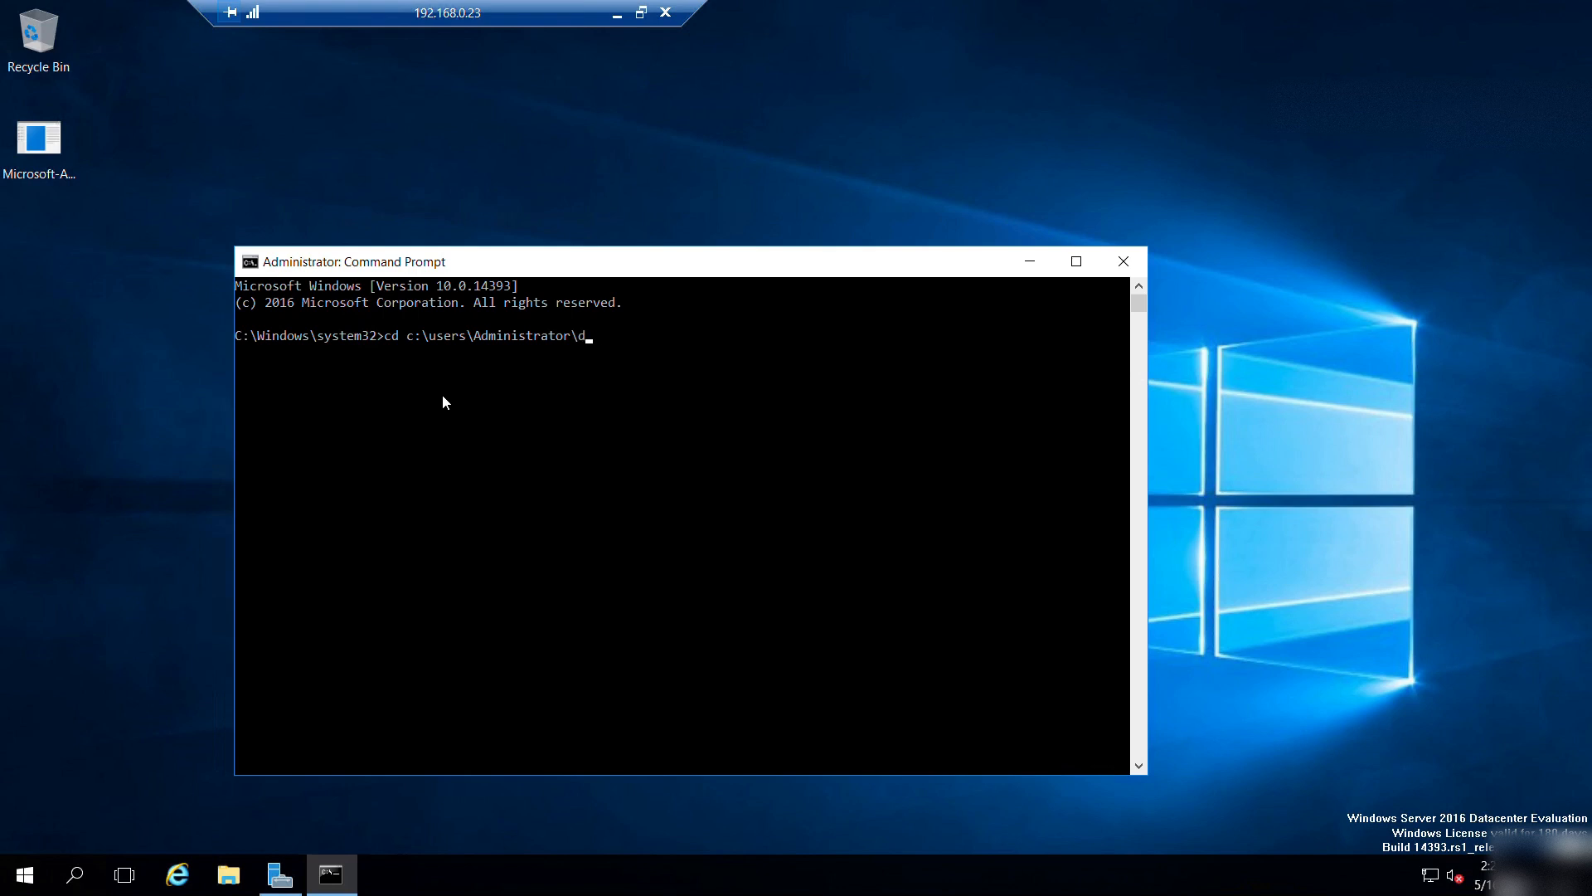
key("Tab")
key("Return")
type("d")
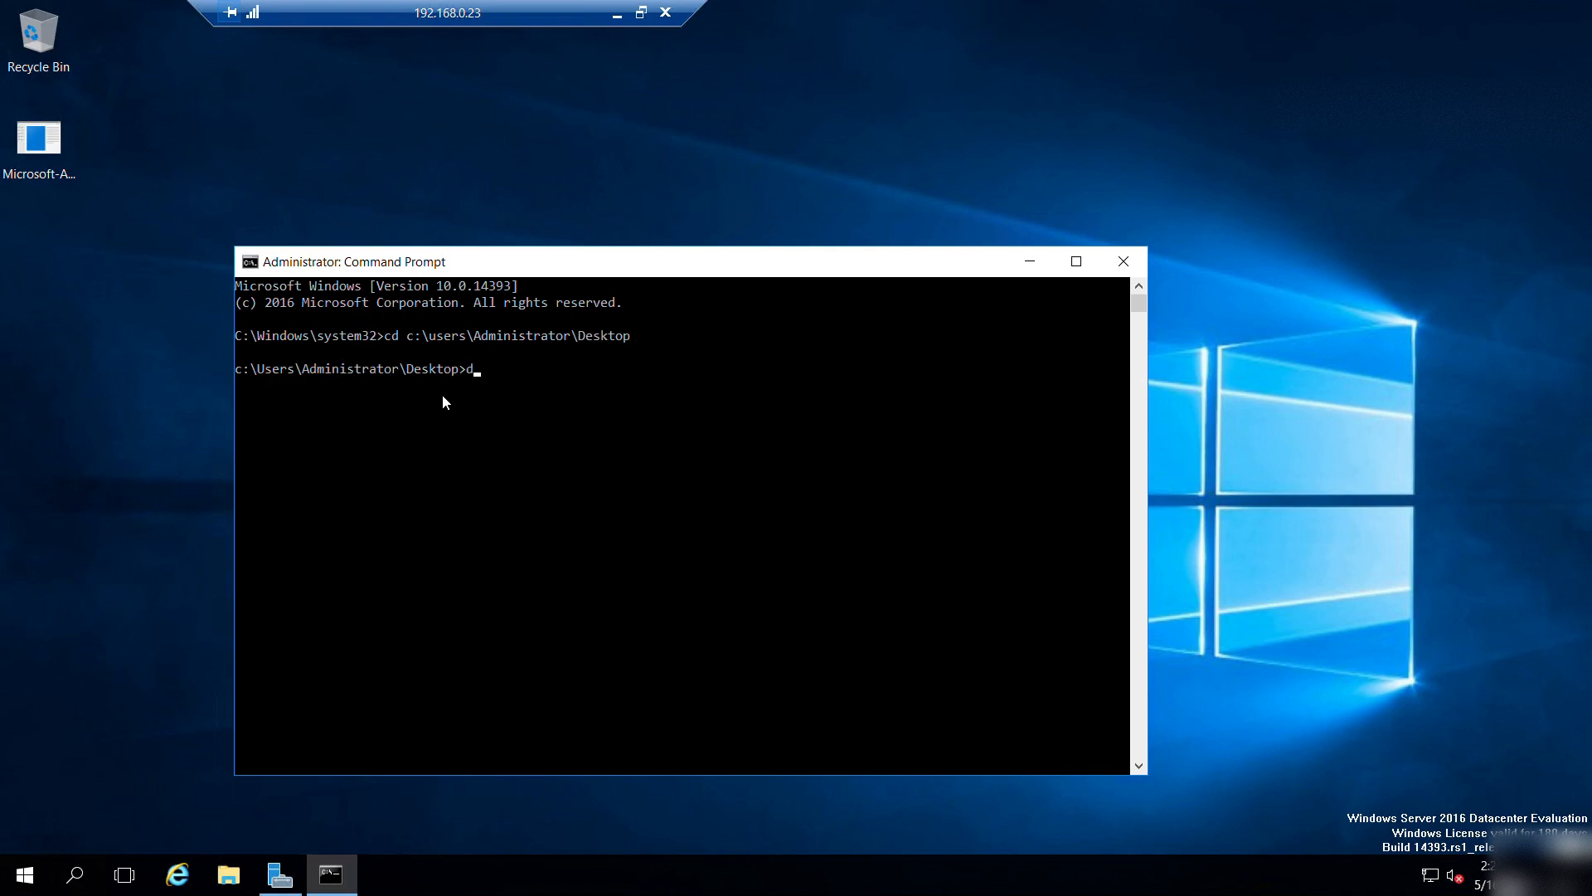
type("ir")
key("Return")
Enter the Microsoft-ASR_UA_9.63.0.0 installer name with the /q /x switches.
key("super+Up")
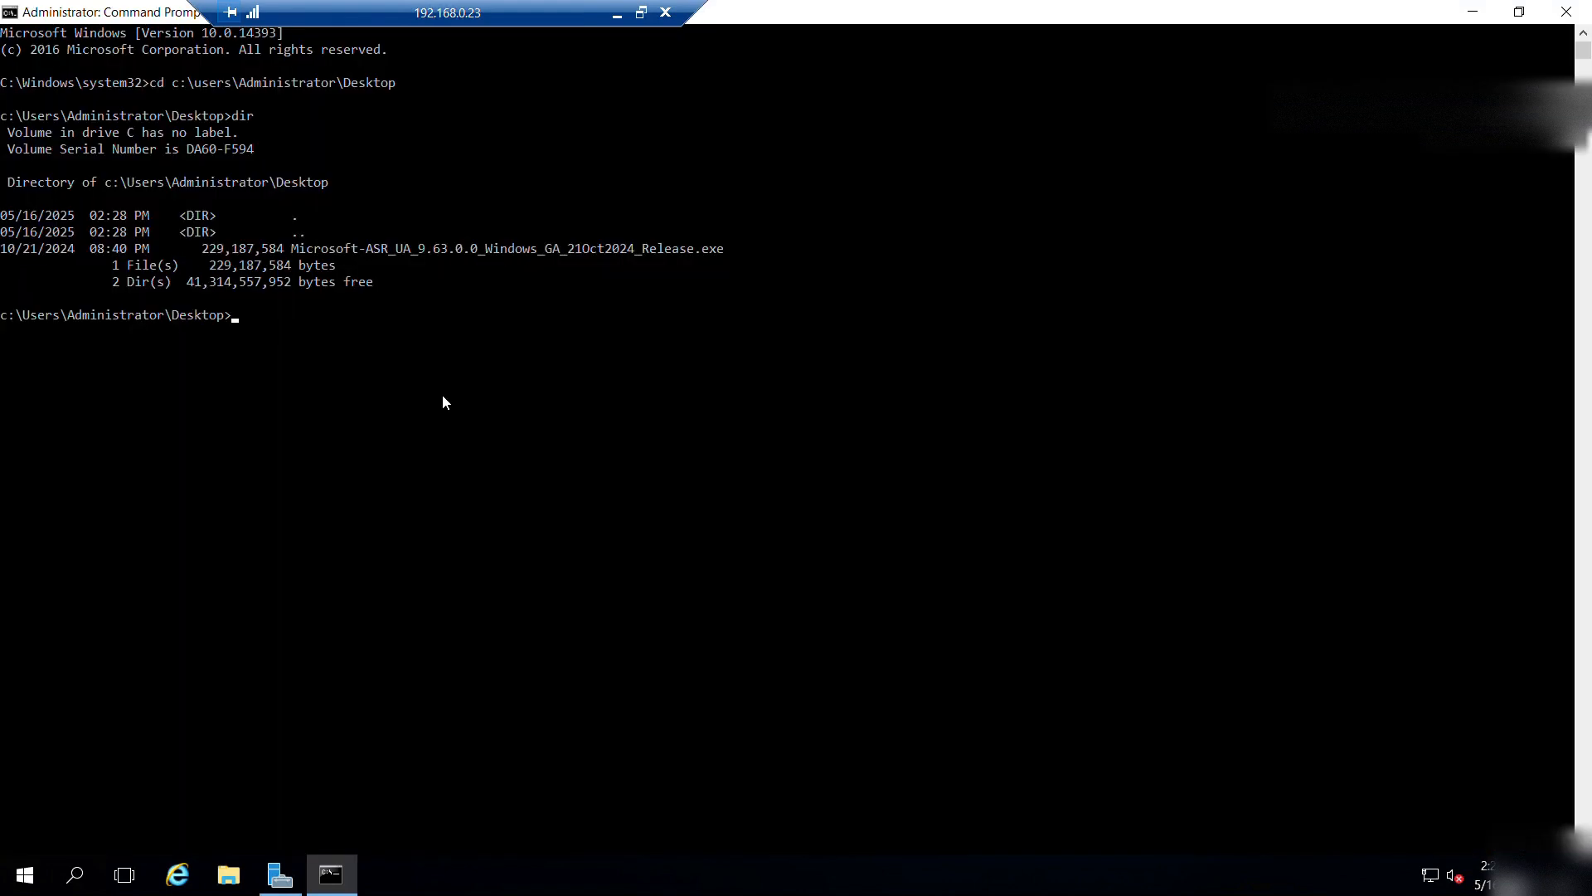
type("Mi")
key("Tab")
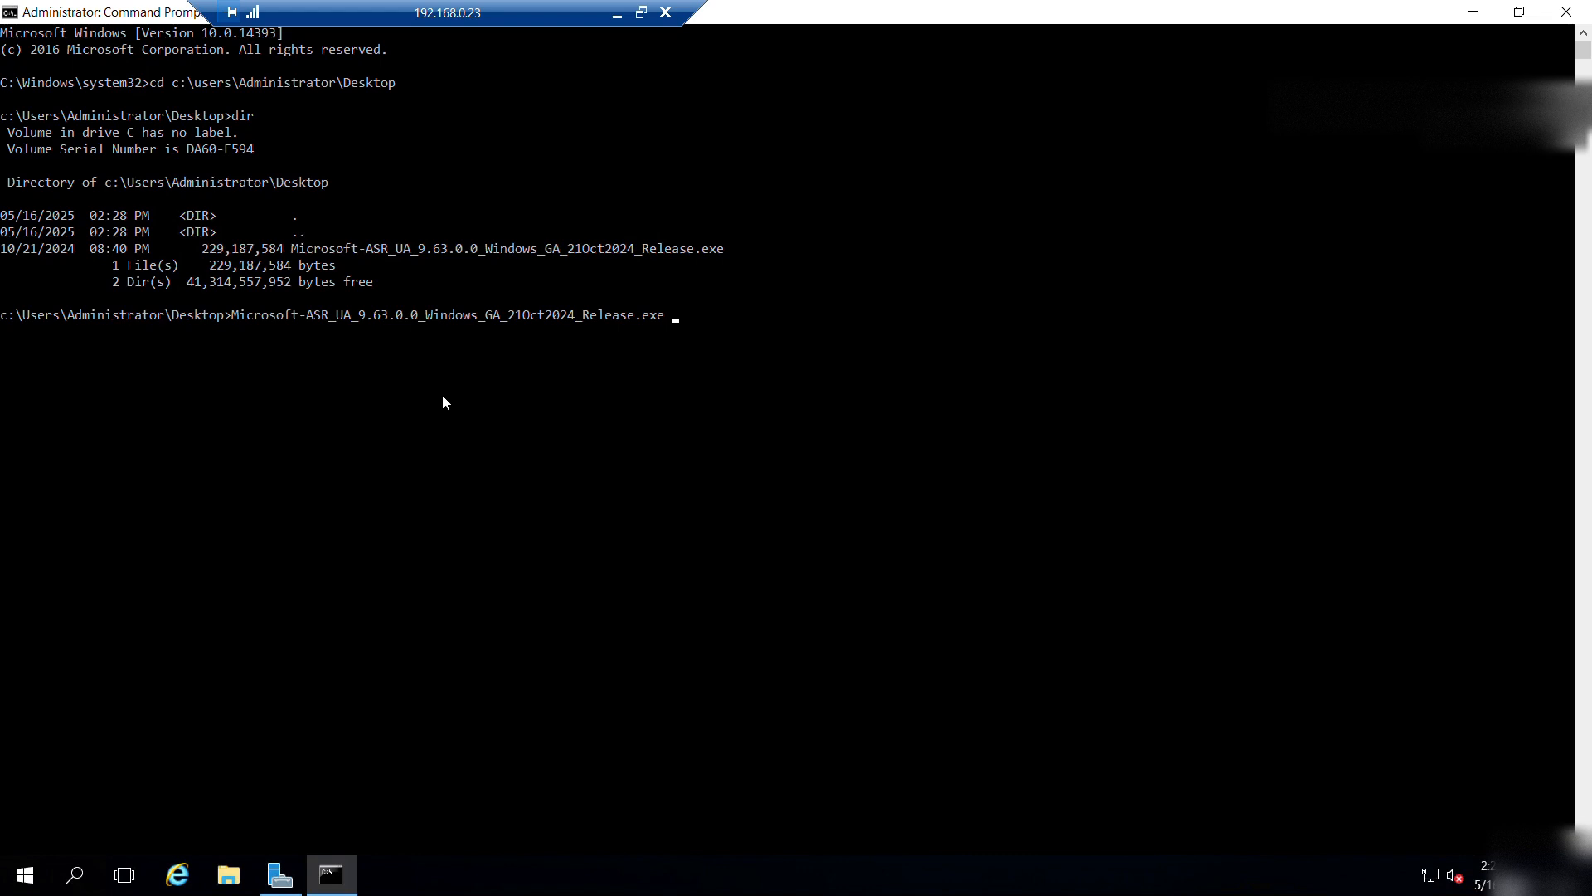
type("/q /x:'")
key("Left")
Check Local Disk (C:) in File Explorer, then complete the c:\temp path and run the extraction.
left_click(243, 788)
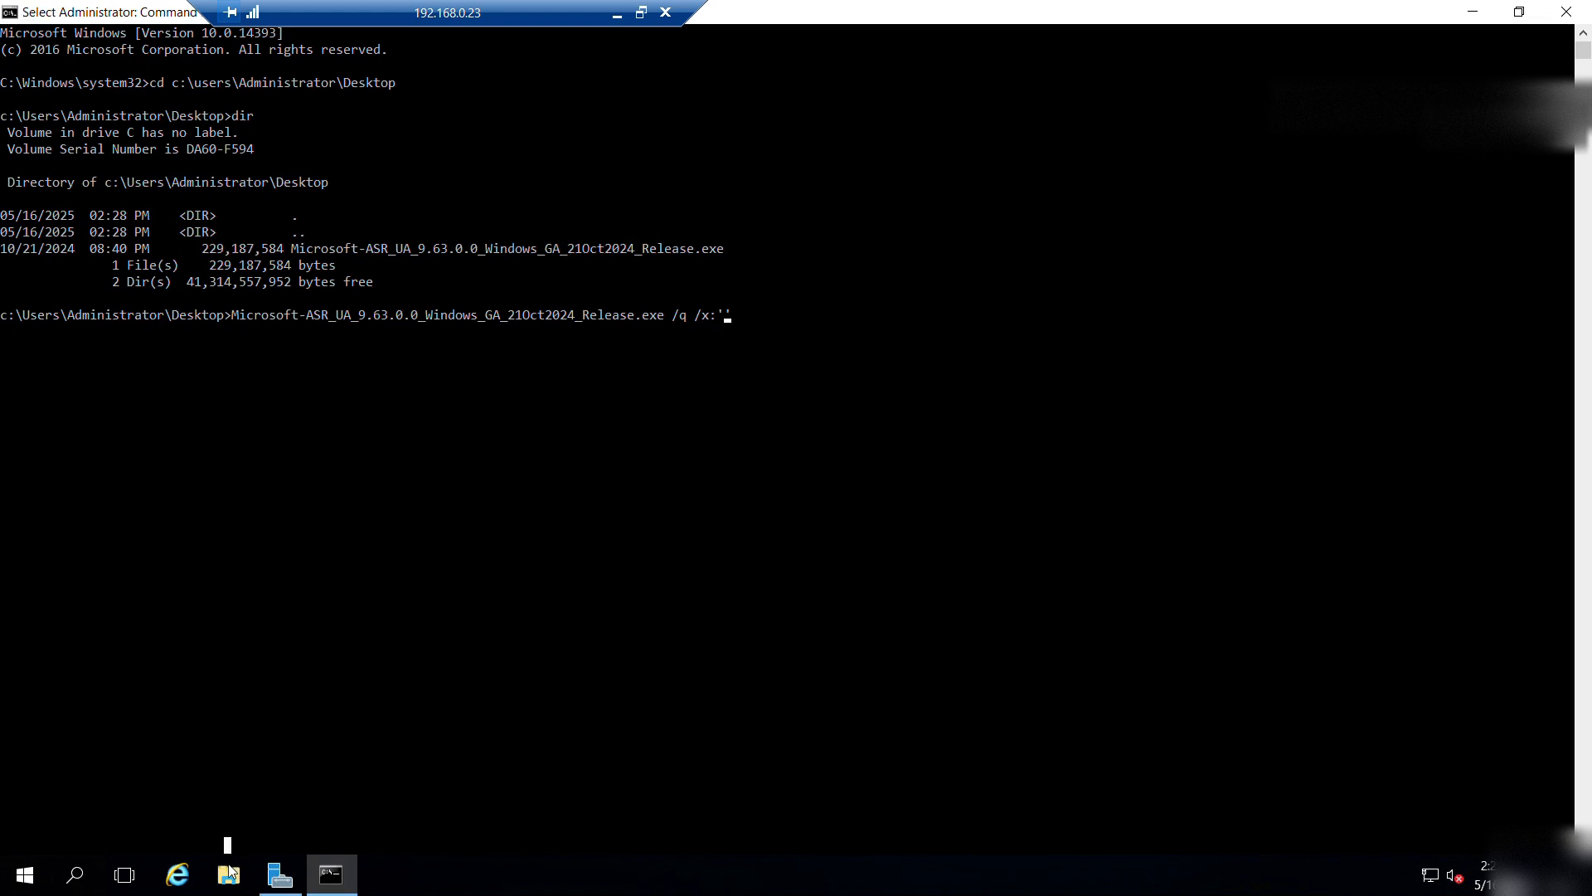
left_click(228, 874)
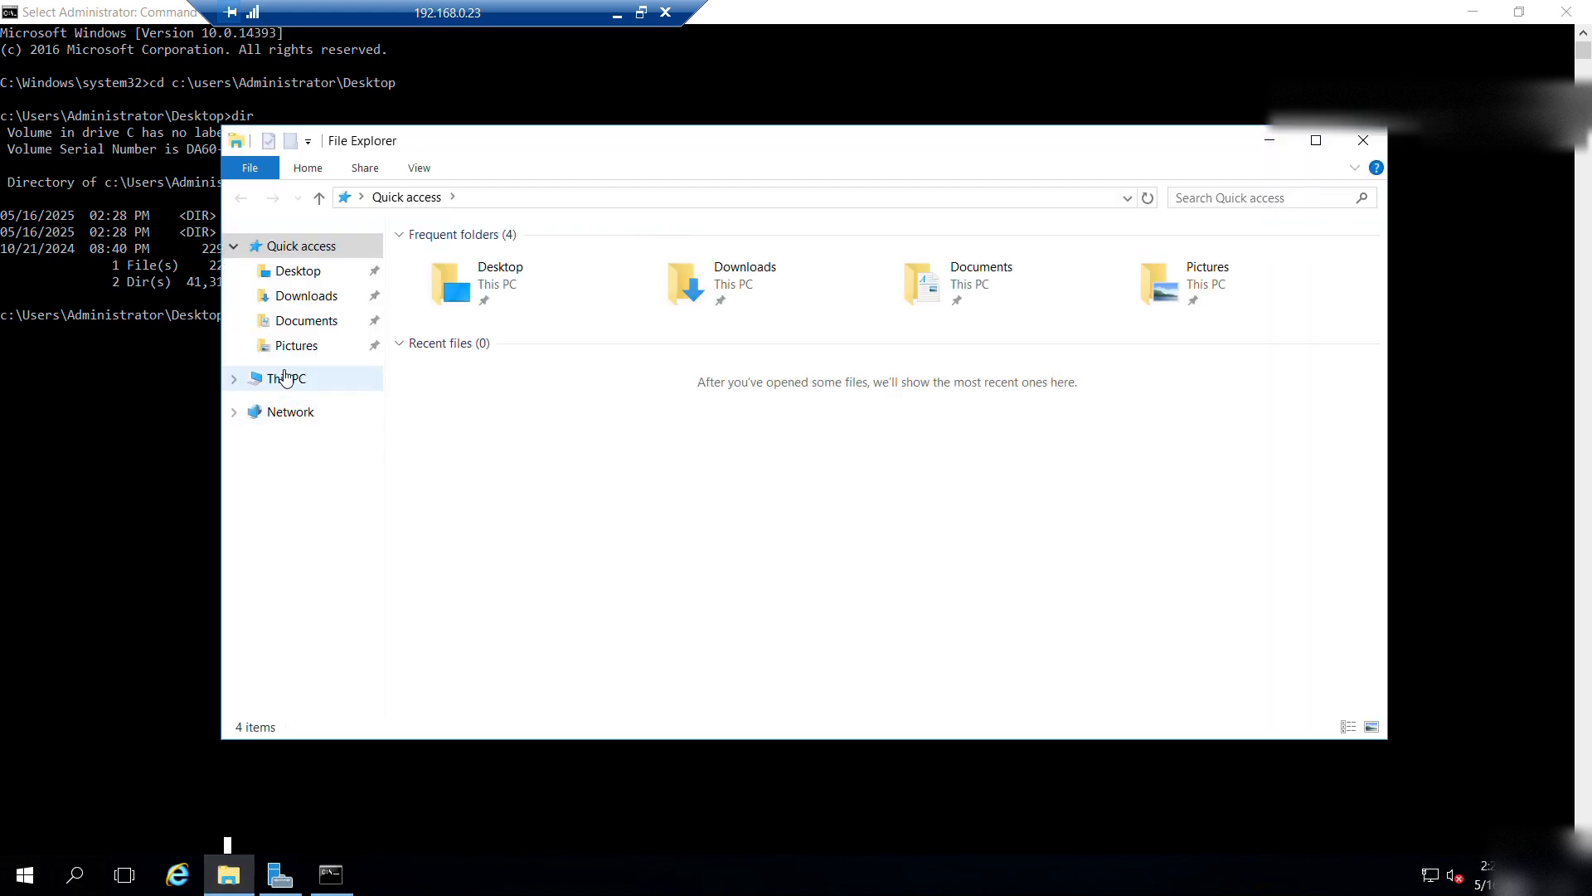
left_click(286, 378)
double_click(788, 419)
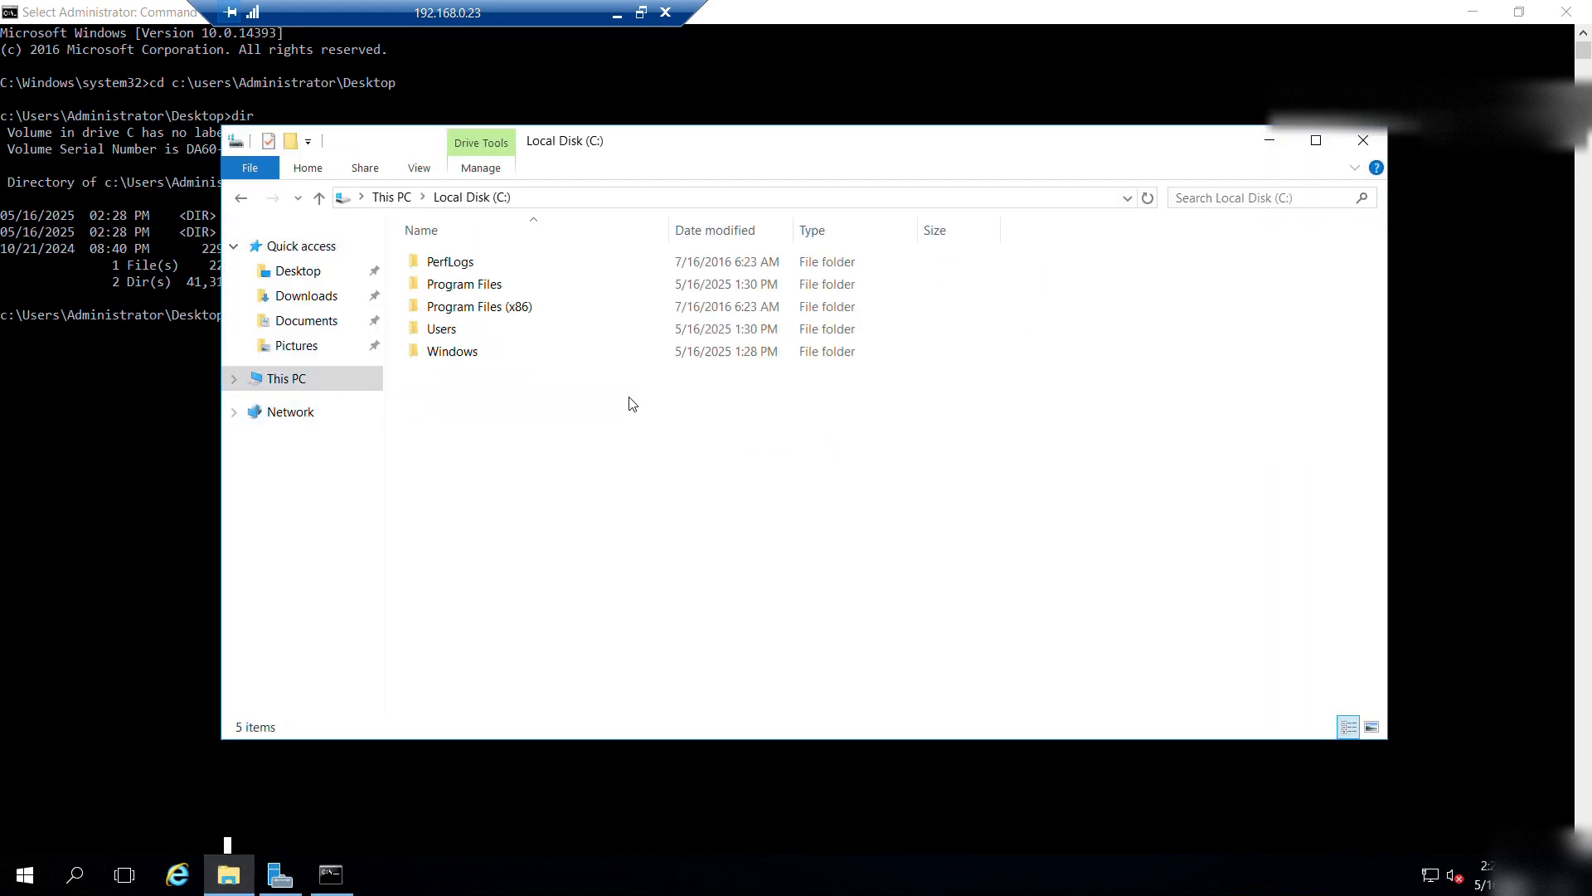
double_click(473, 307)
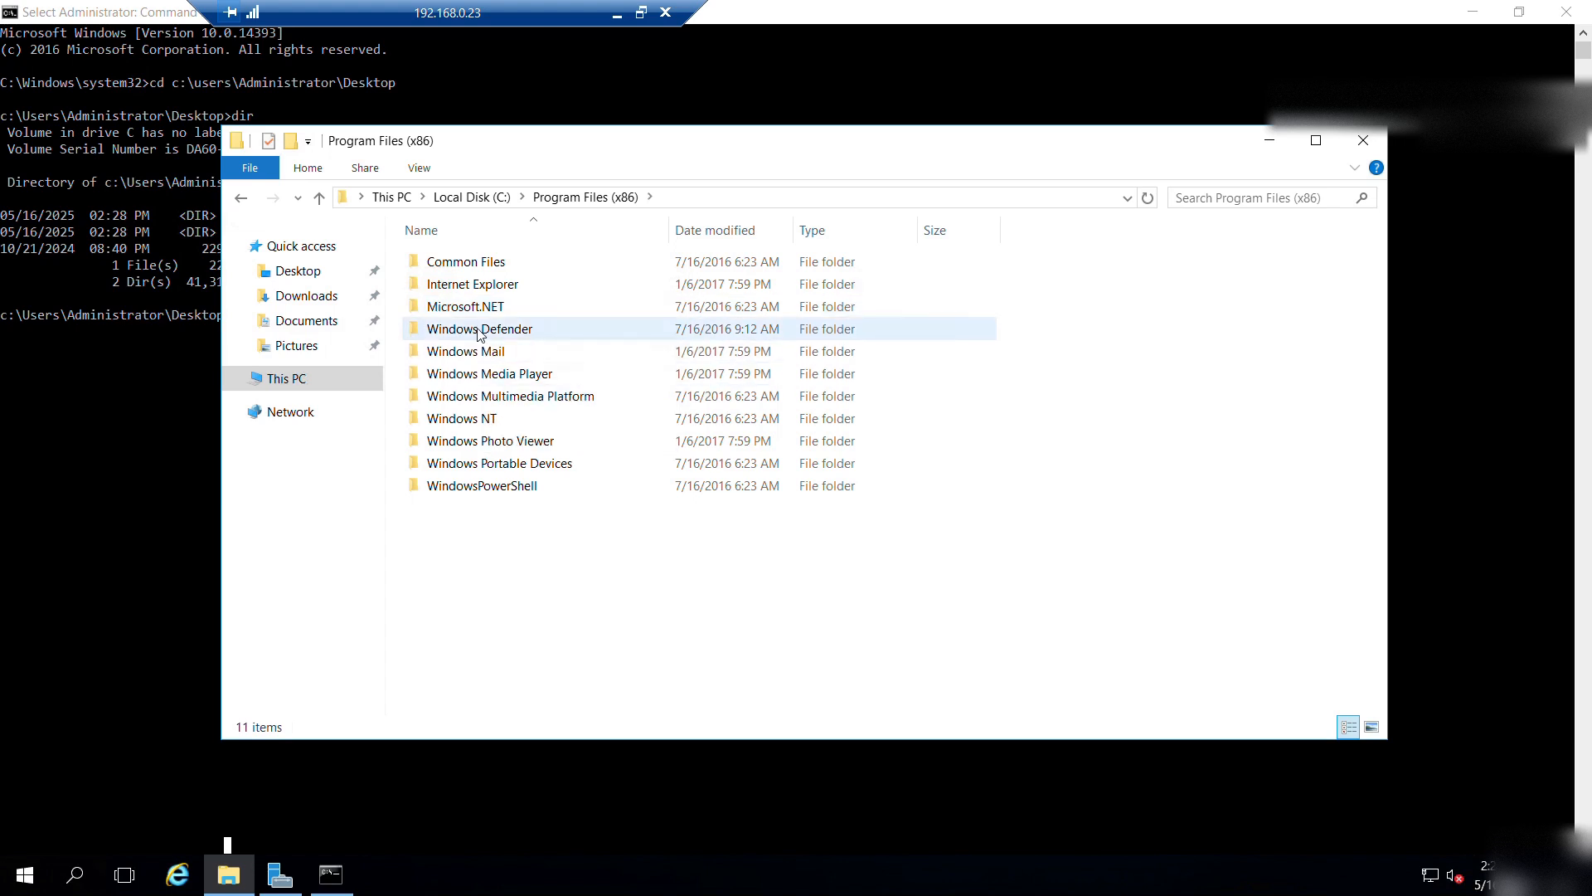
left_click(242, 201)
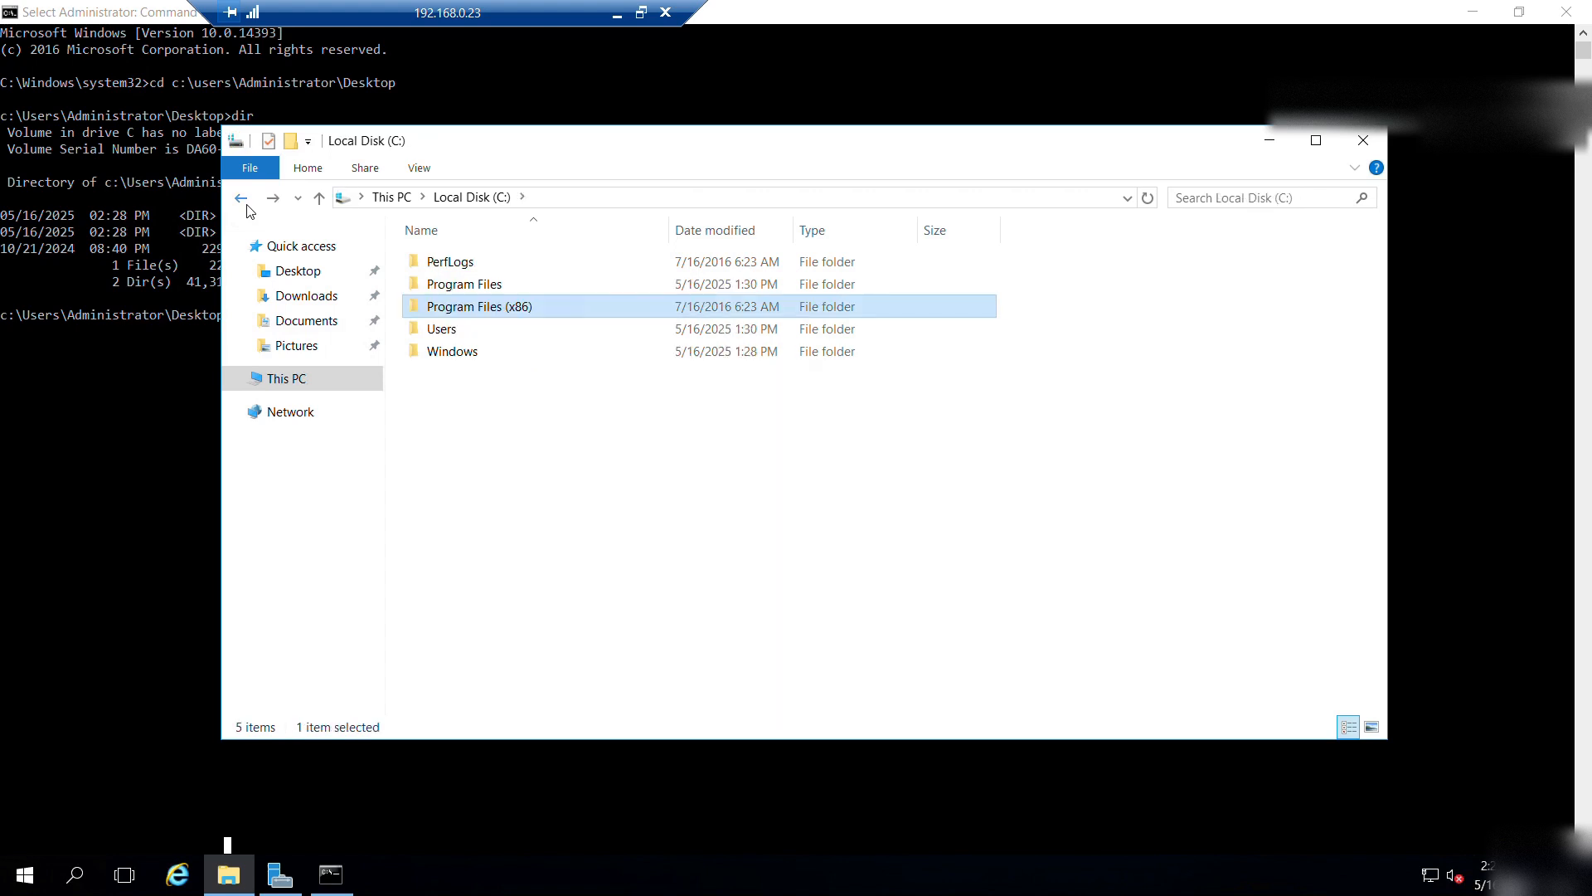
left_click(247, 206)
key("alt+Tab")
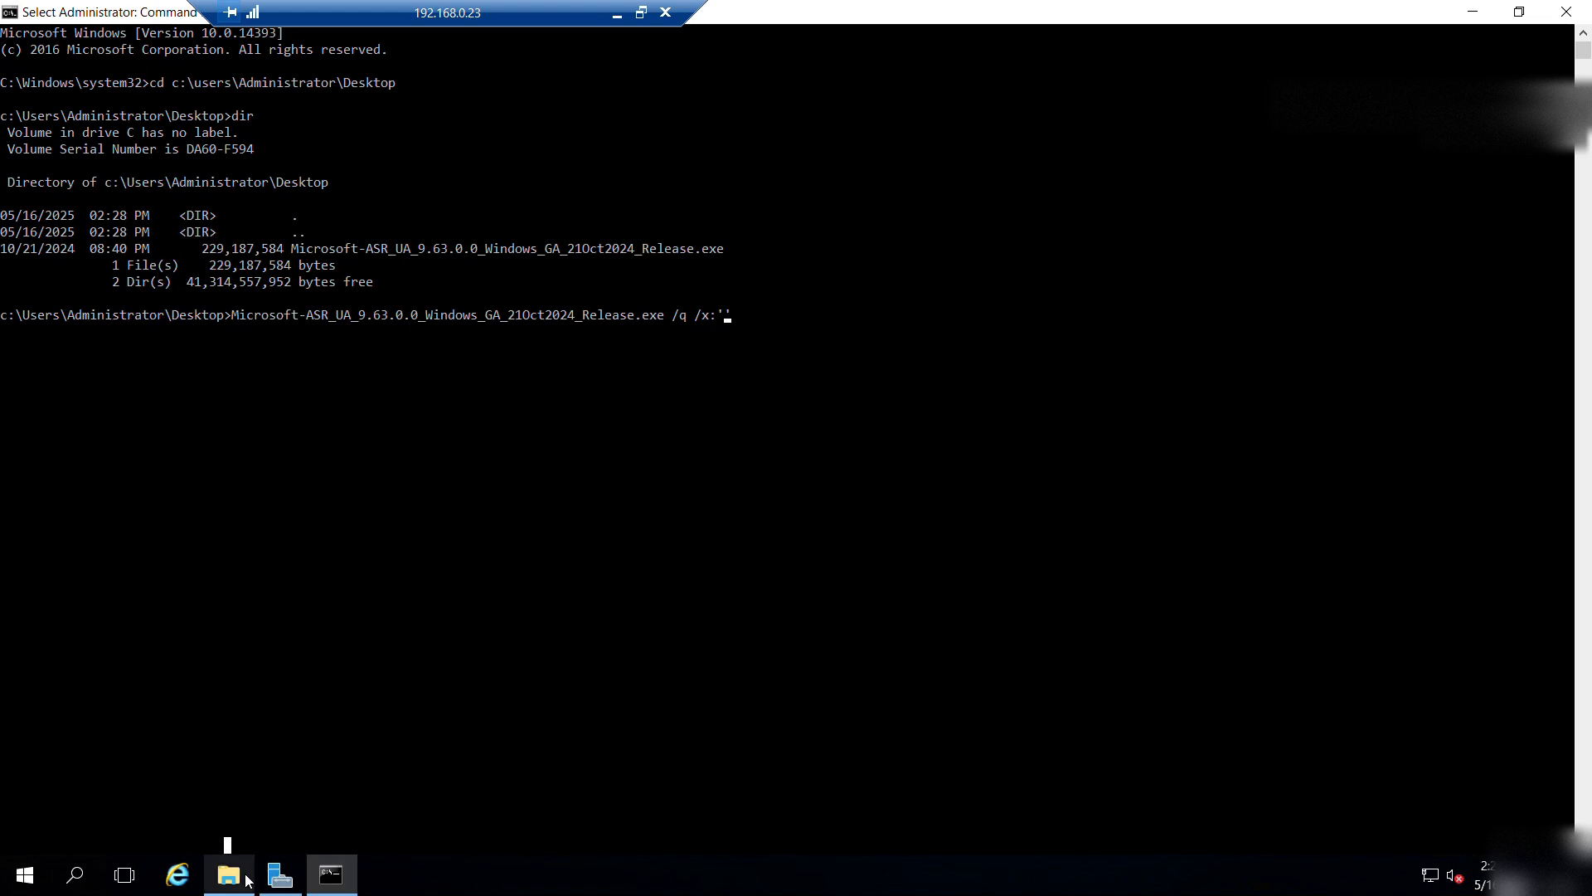
type("c:\te")
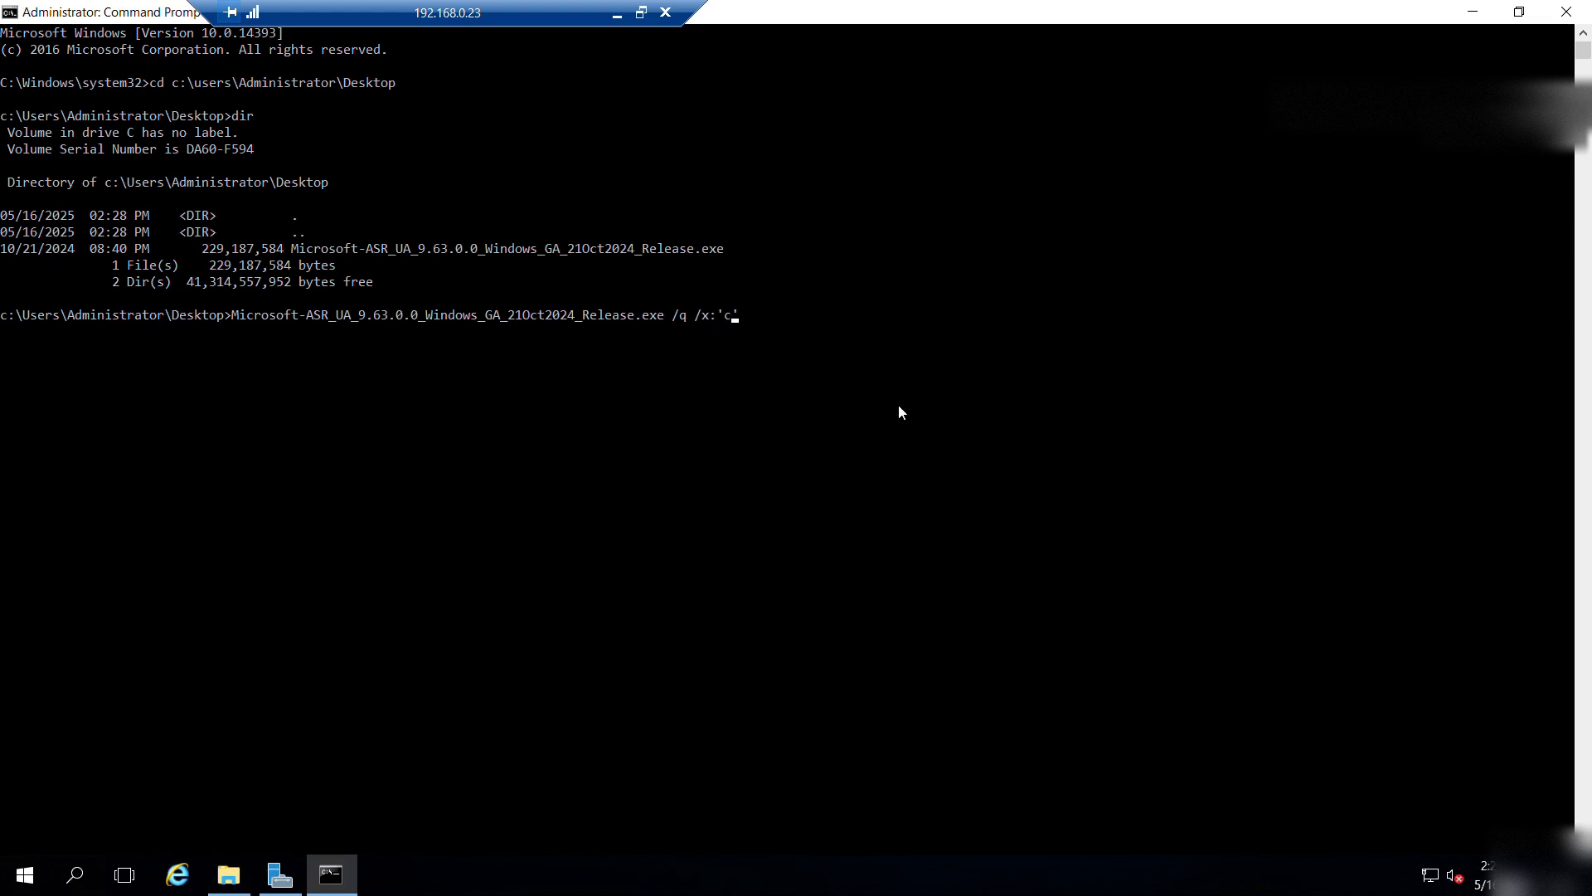
type("mp")
key("Return")
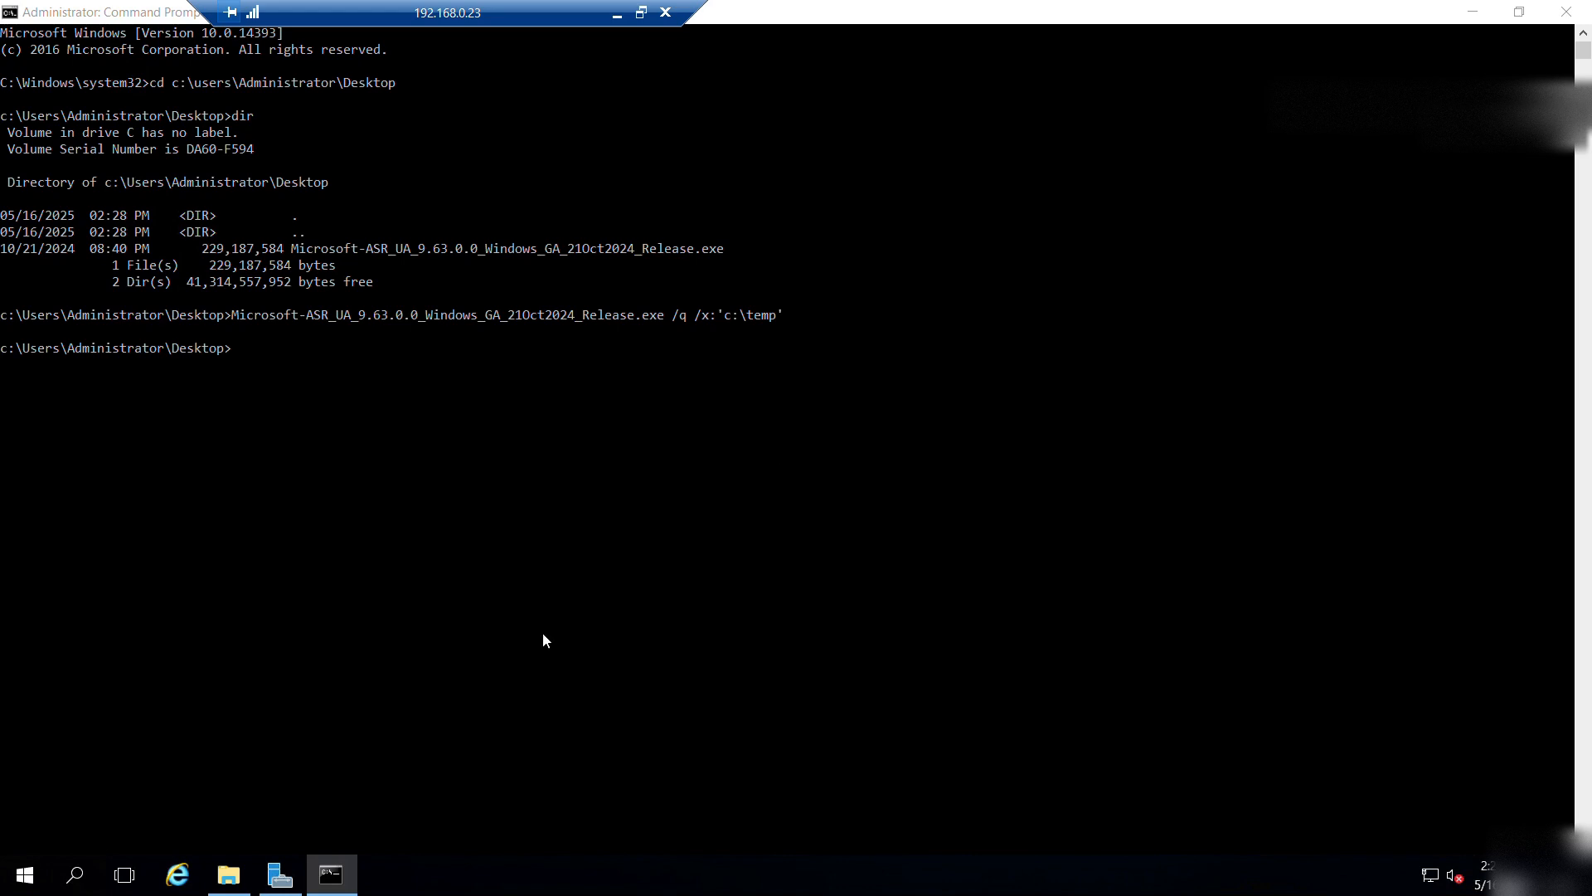
Open the ec3a20b9b93f72f58bc9ebfaef folder on C: and check its size and file count in Properties.
left_click(228, 874)
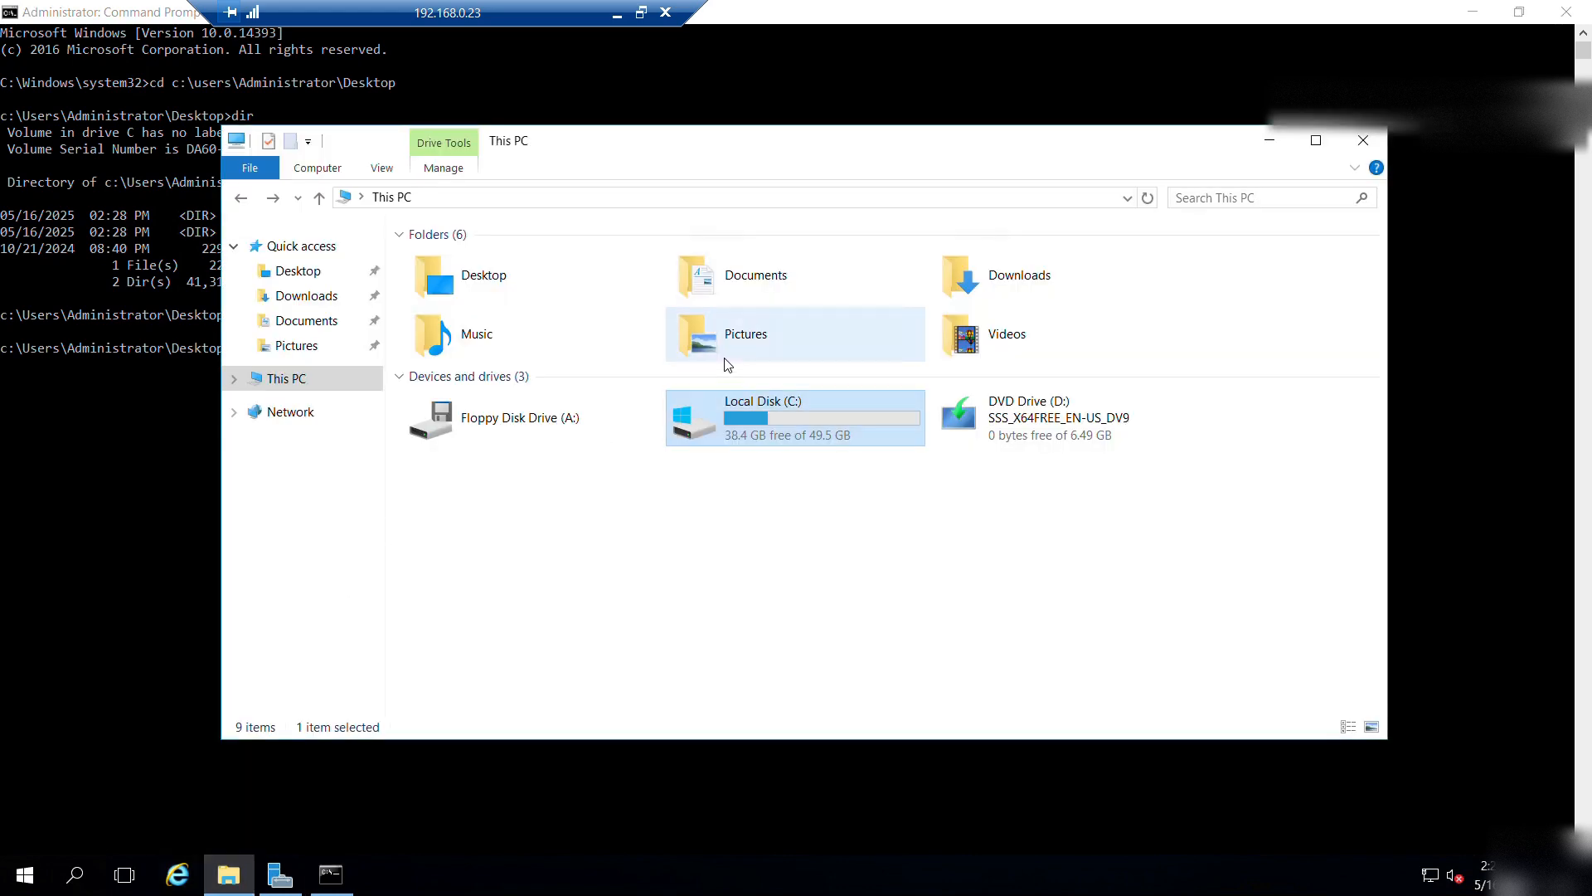
double_click(788, 419)
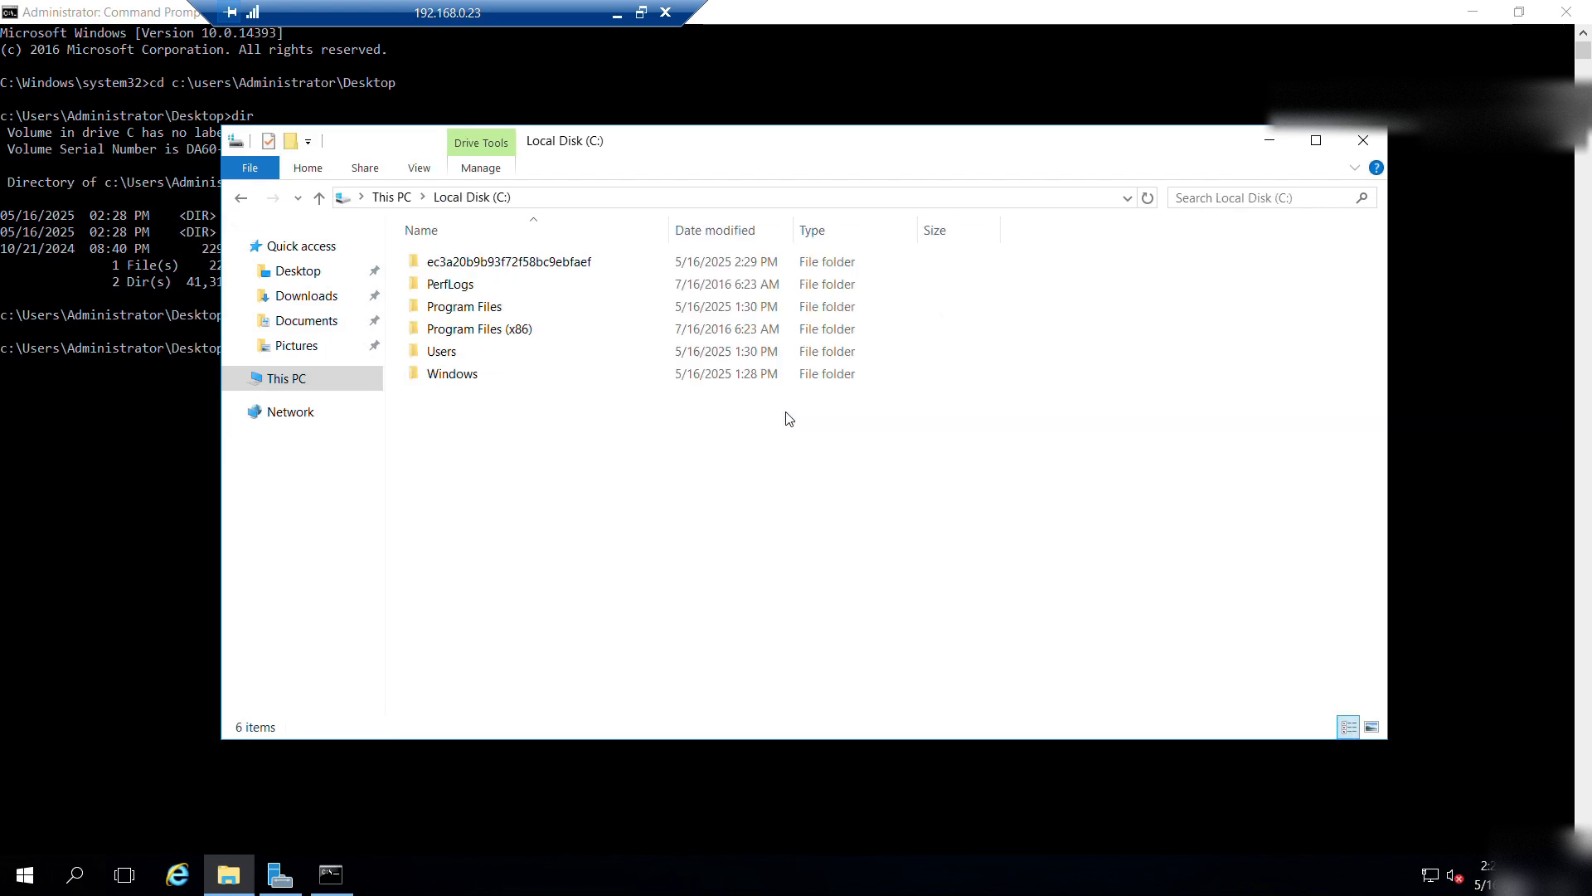
double_click(503, 264)
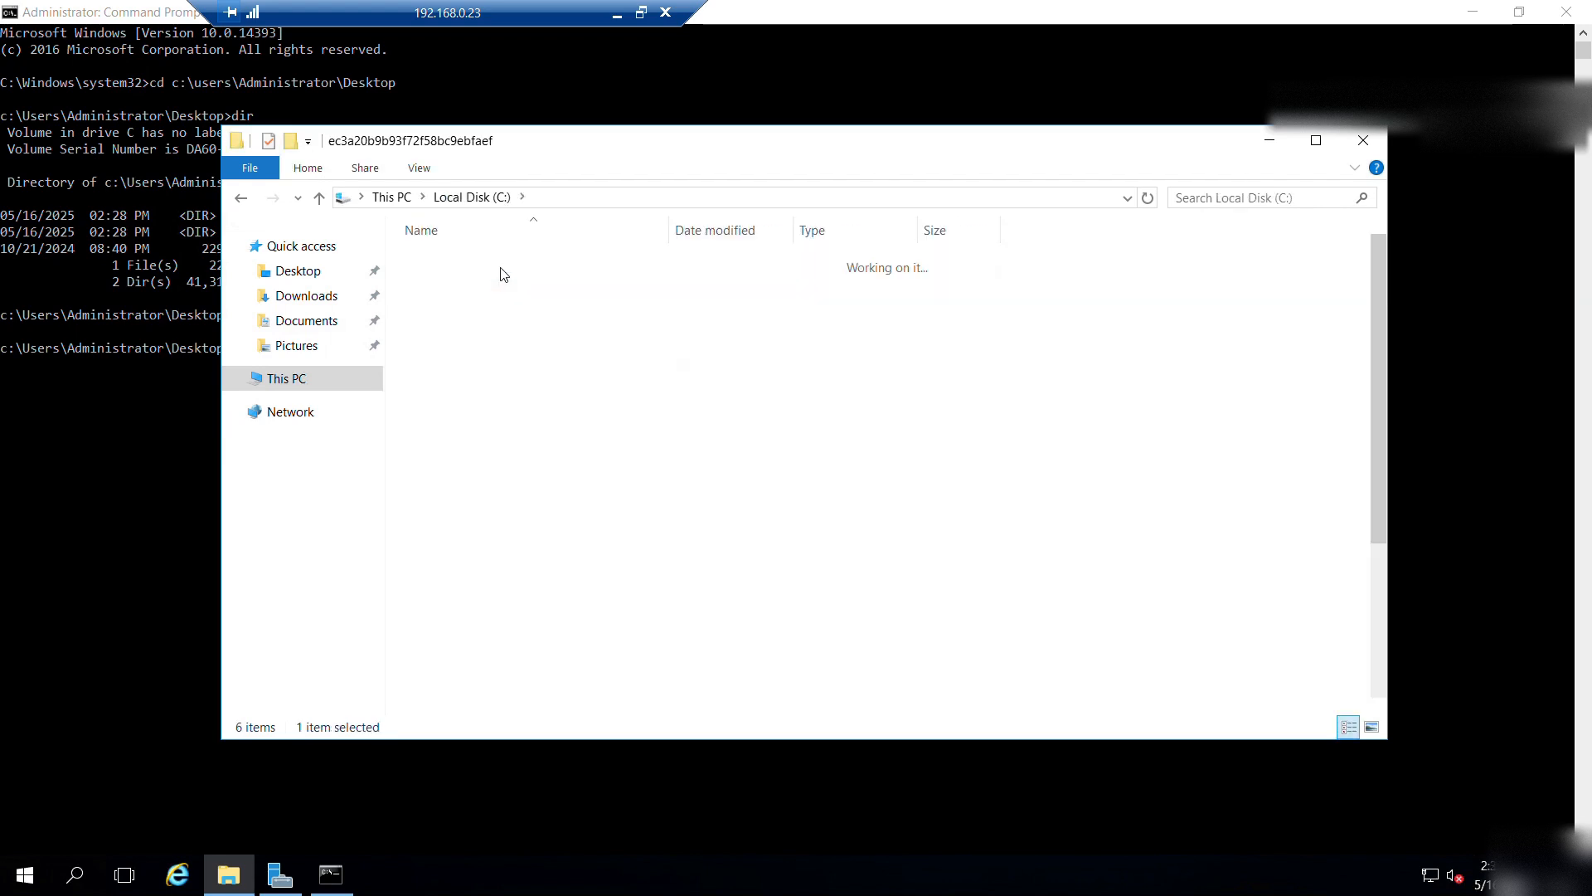
scroll(515, 410, "down", 3)
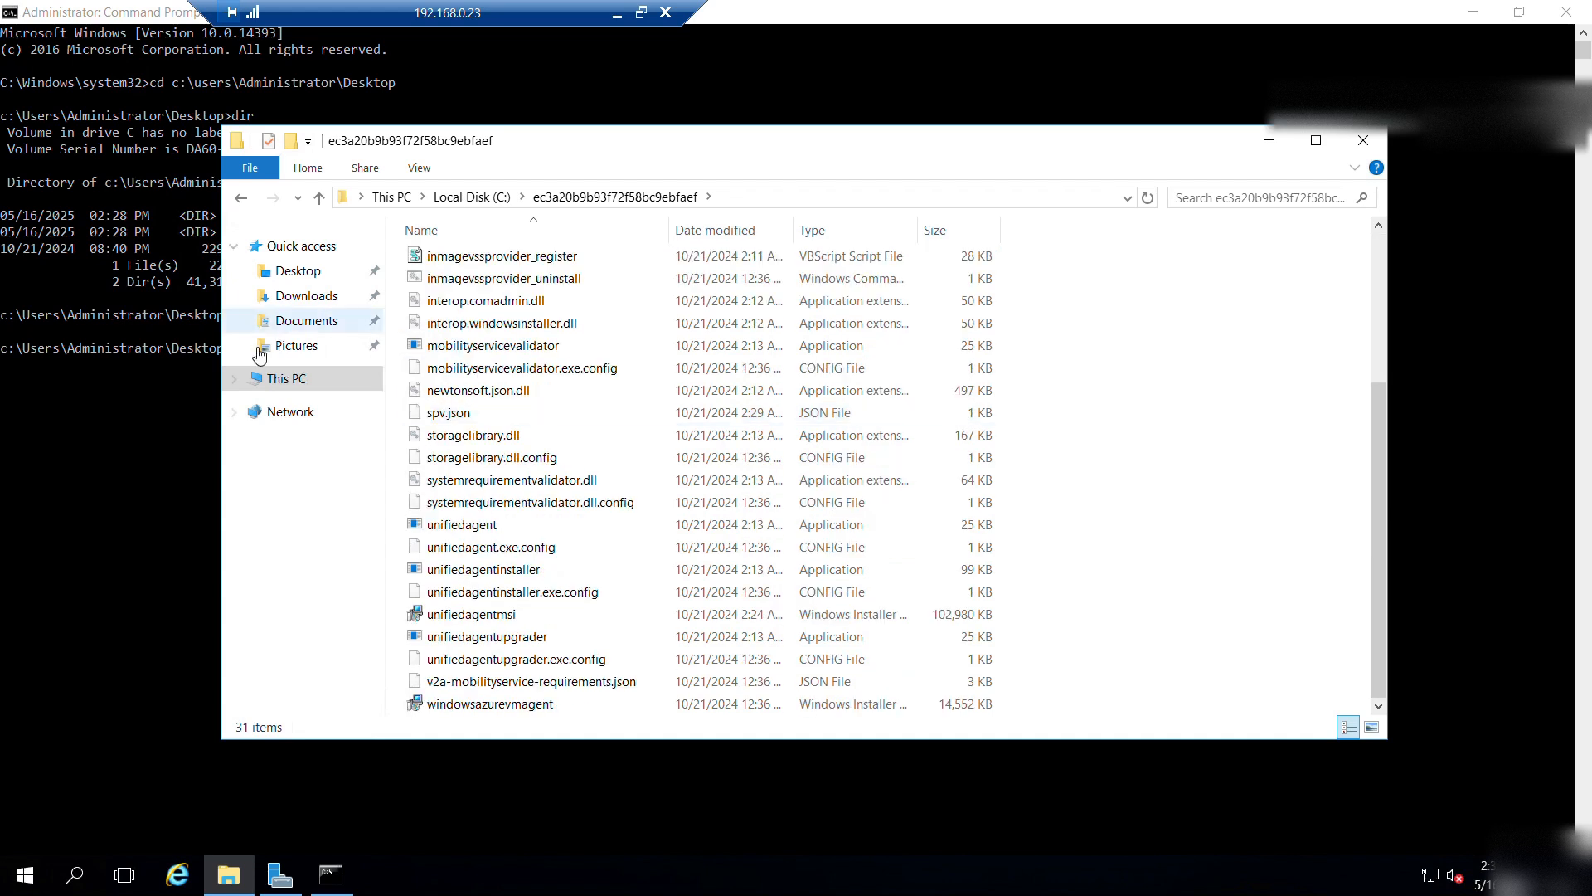
left_click(278, 378)
double_click(771, 417)
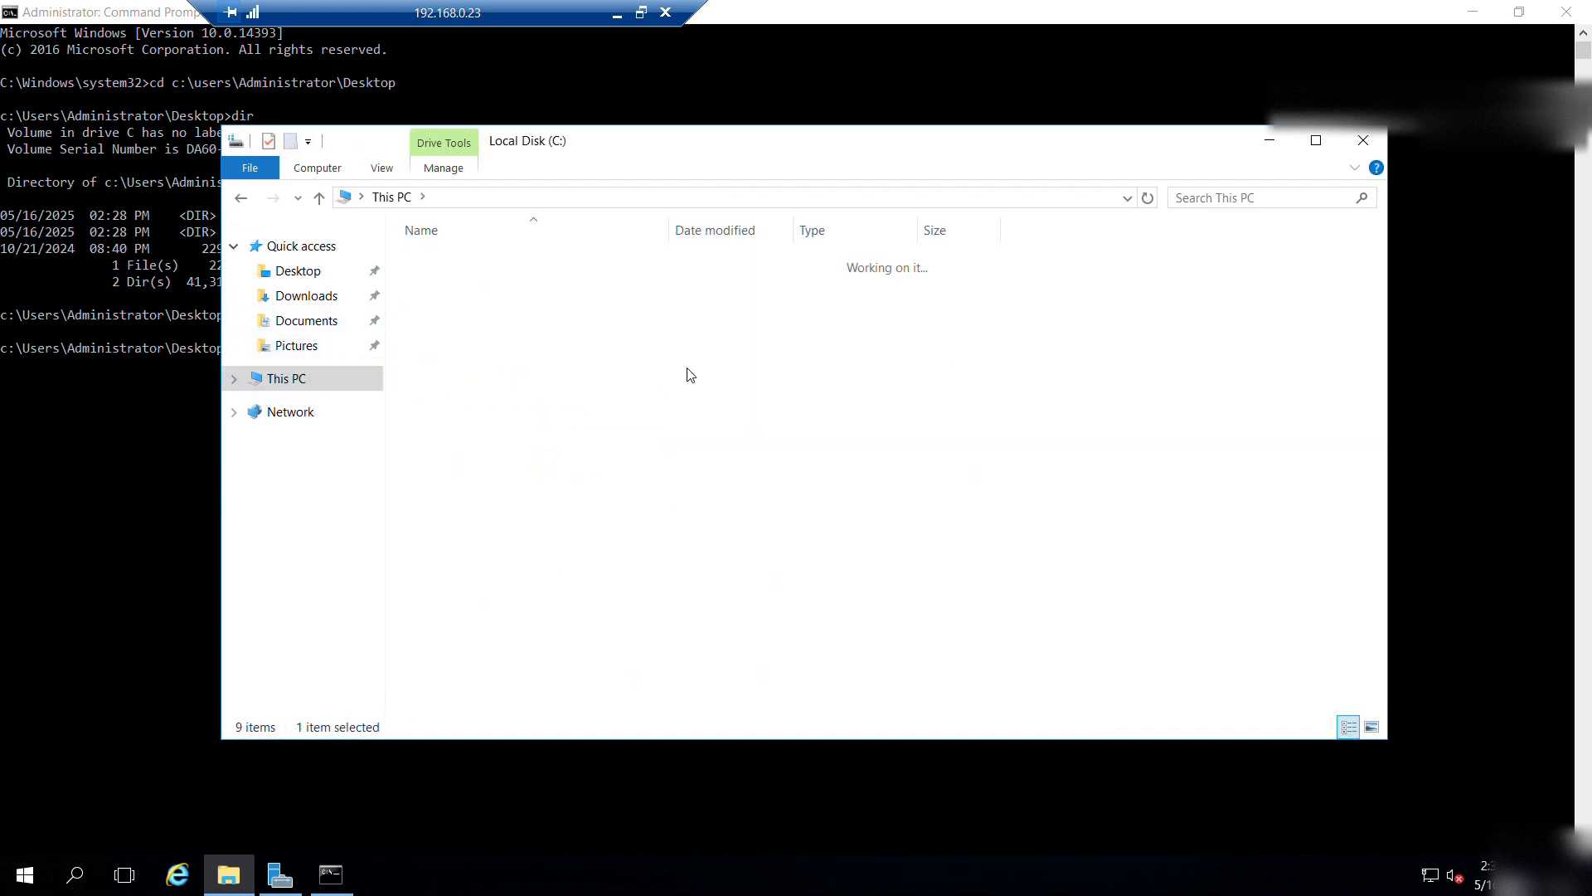
left_click(492, 270)
right_click(492, 270)
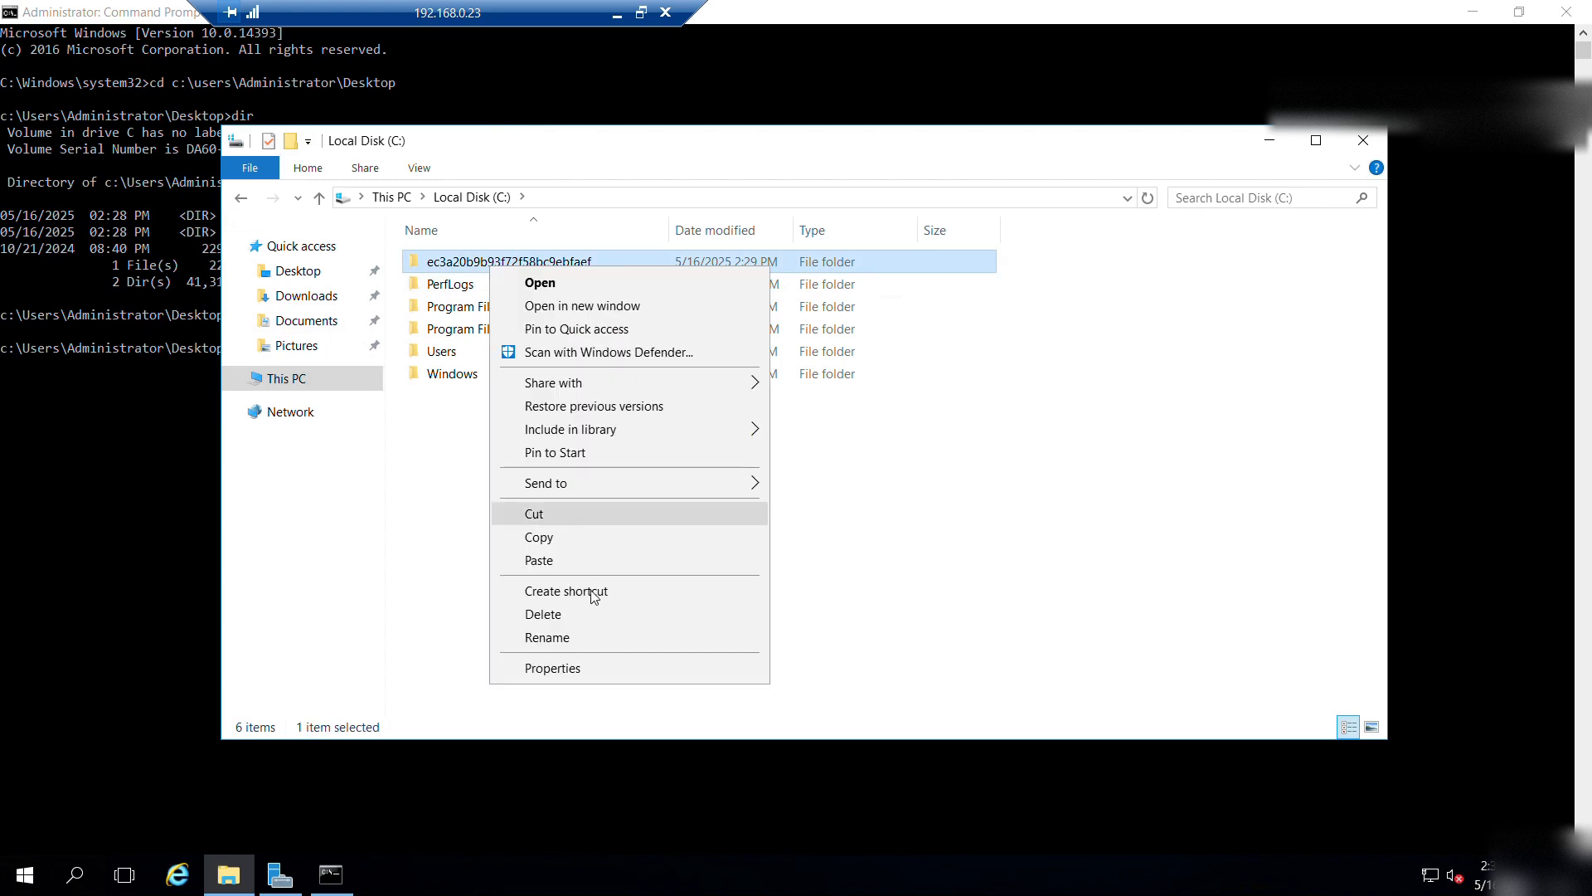
left_click(605, 662)
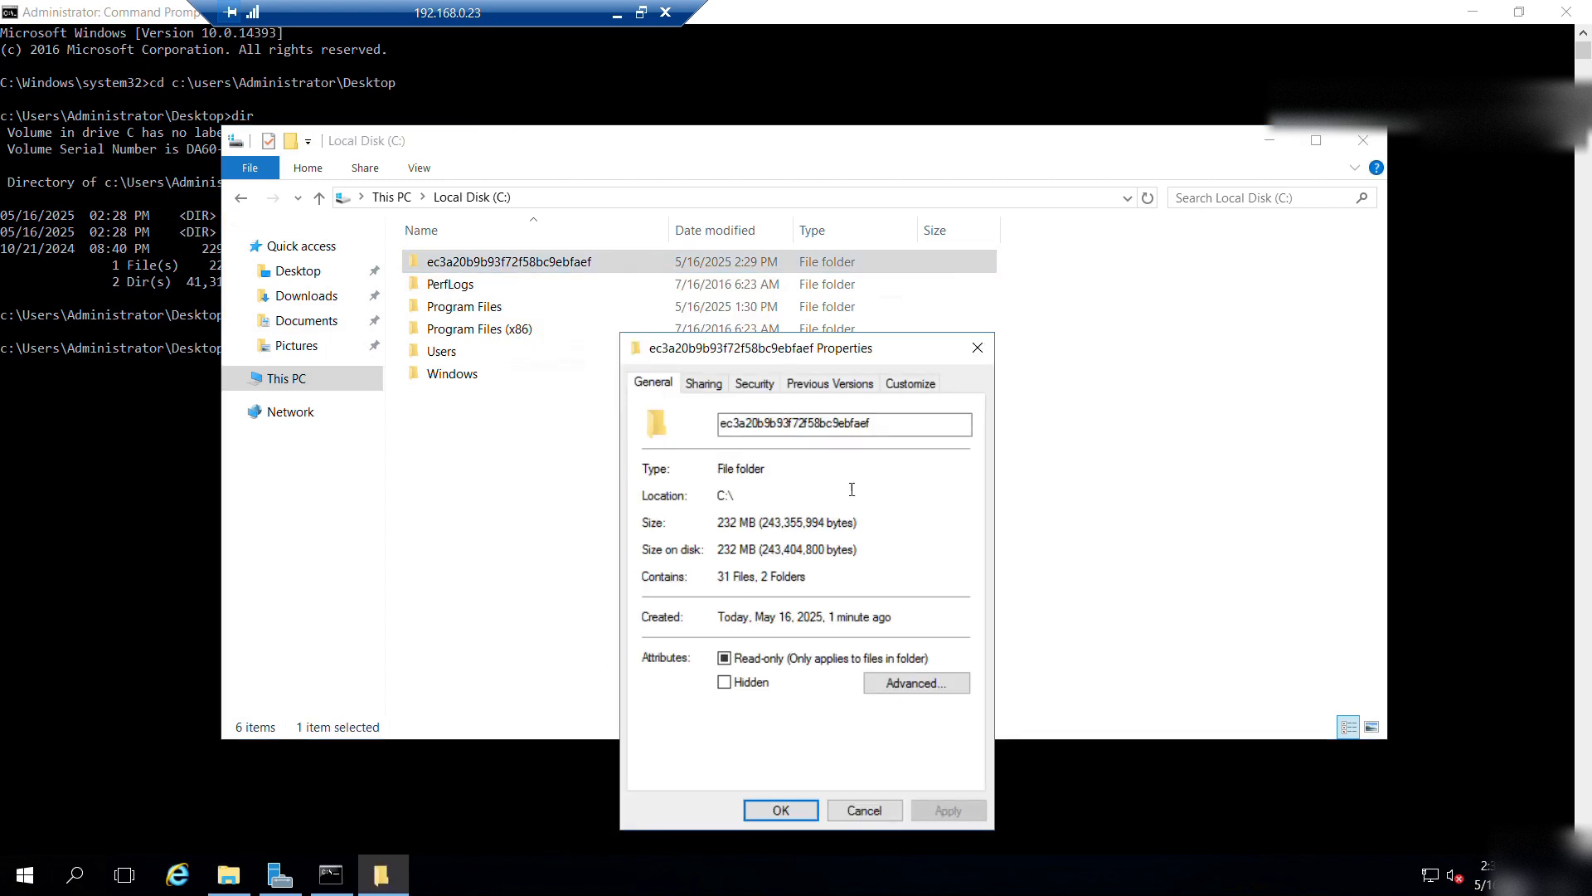
left_click(977, 347)
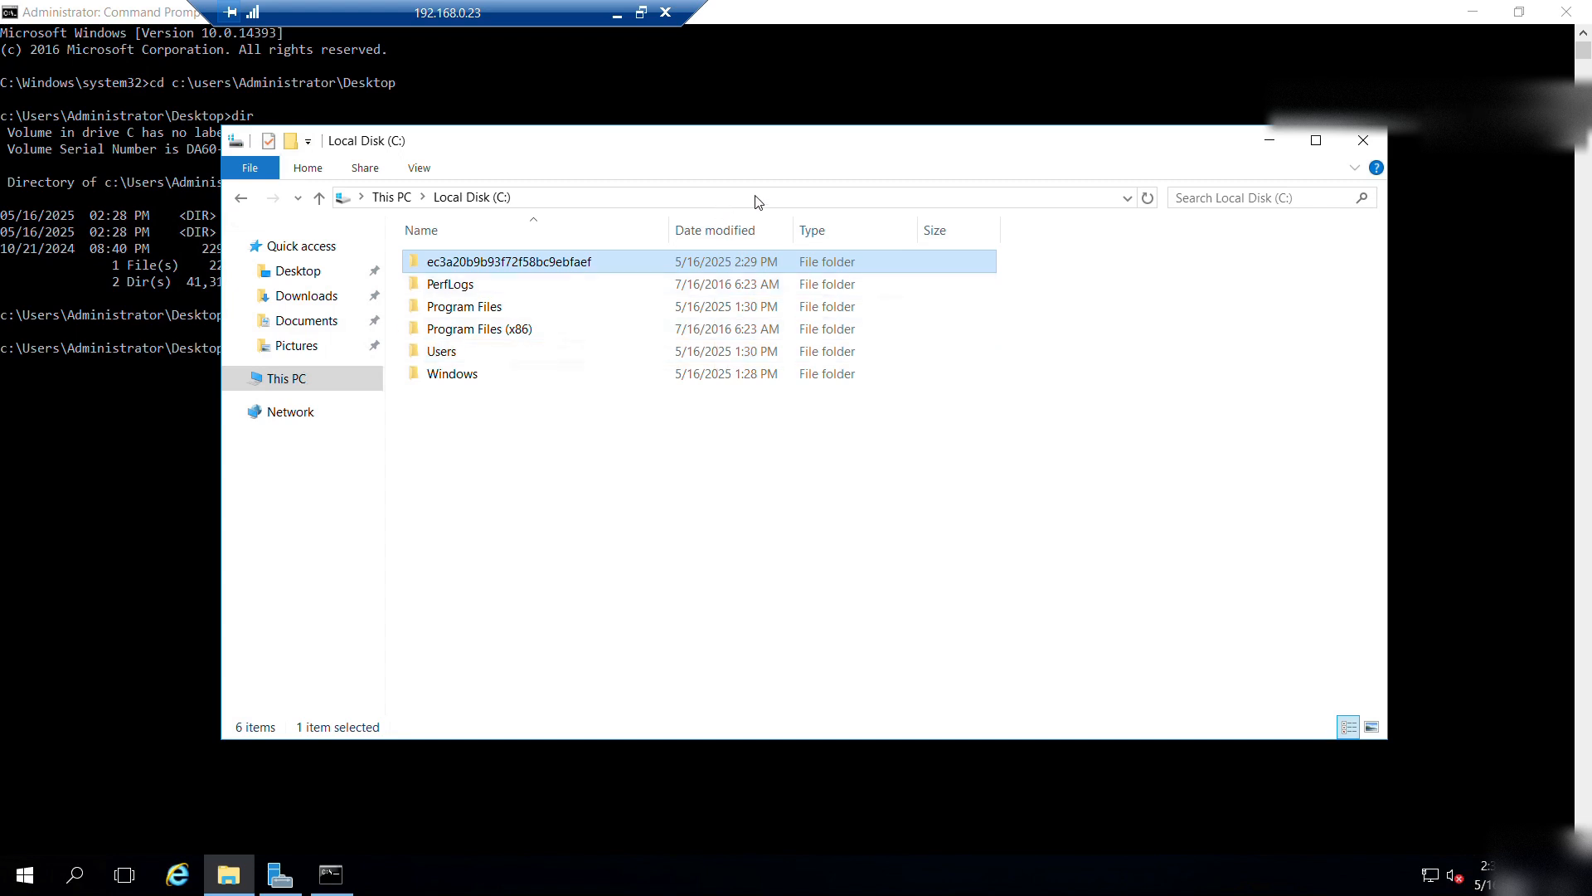
Maximize Explorer and select all 31 extracted files in the ec3a20b9b93f72f58bc9ebfaef folder.
left_click(1316, 140)
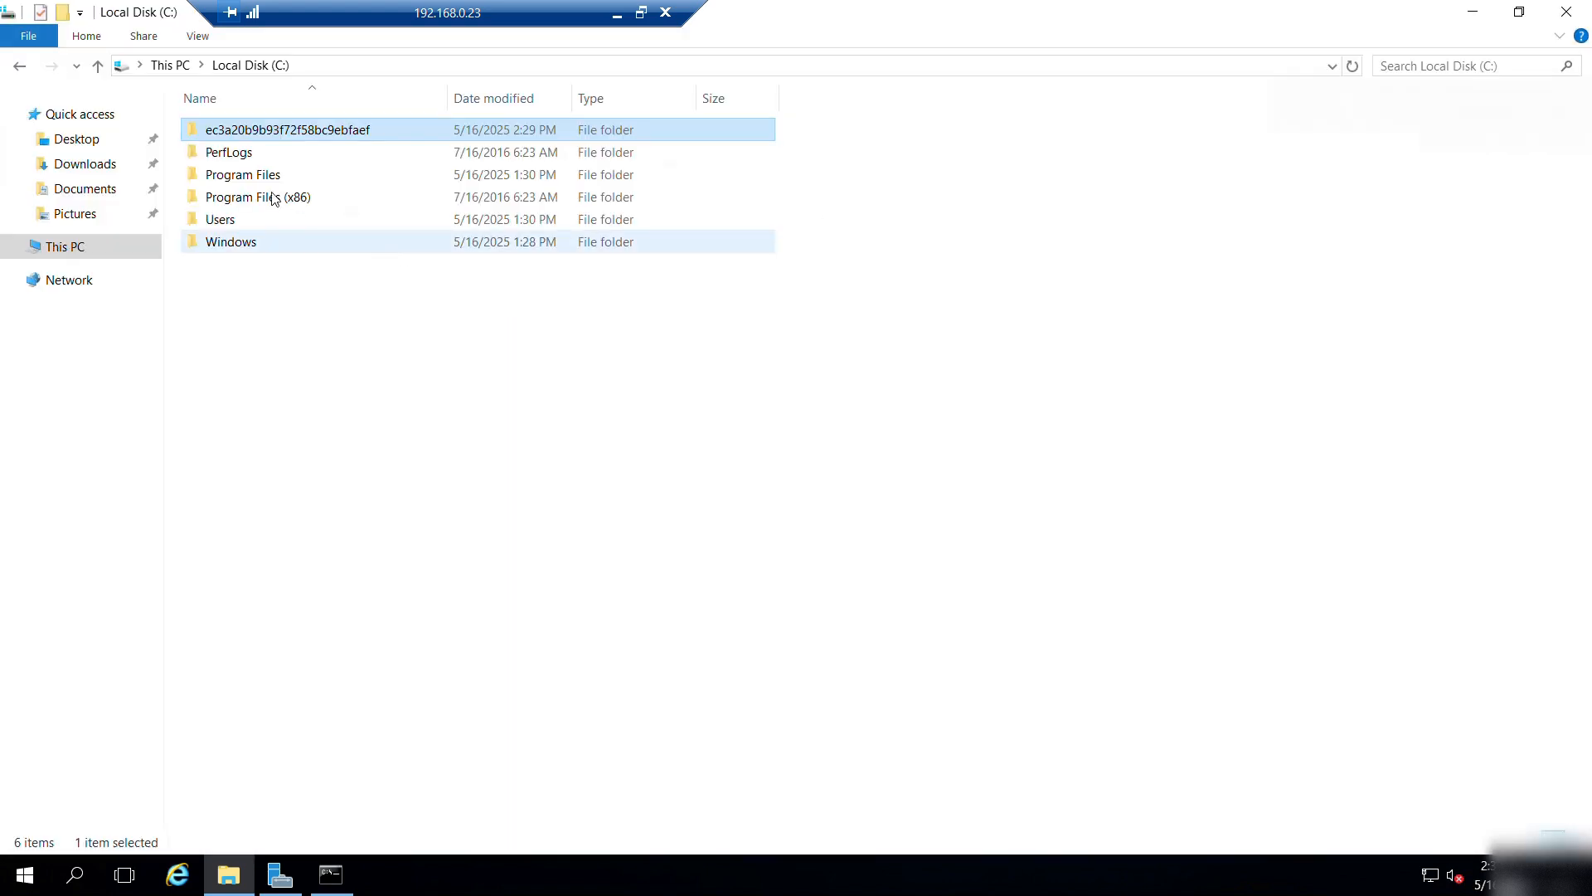
double_click(266, 132)
left_click(398, 398)
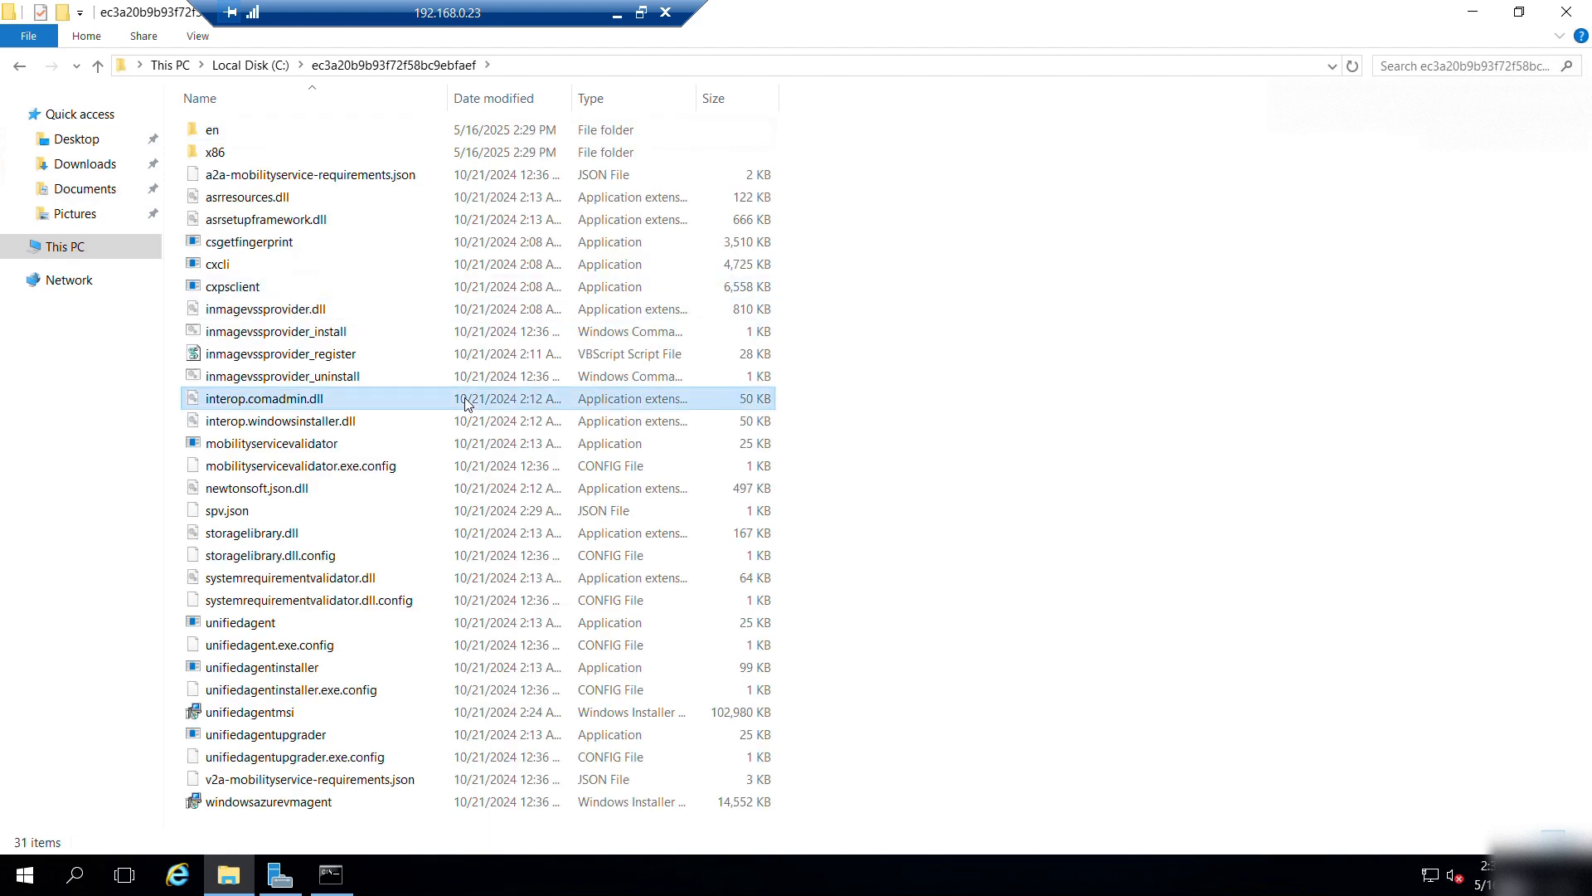
key("ctrl+a")
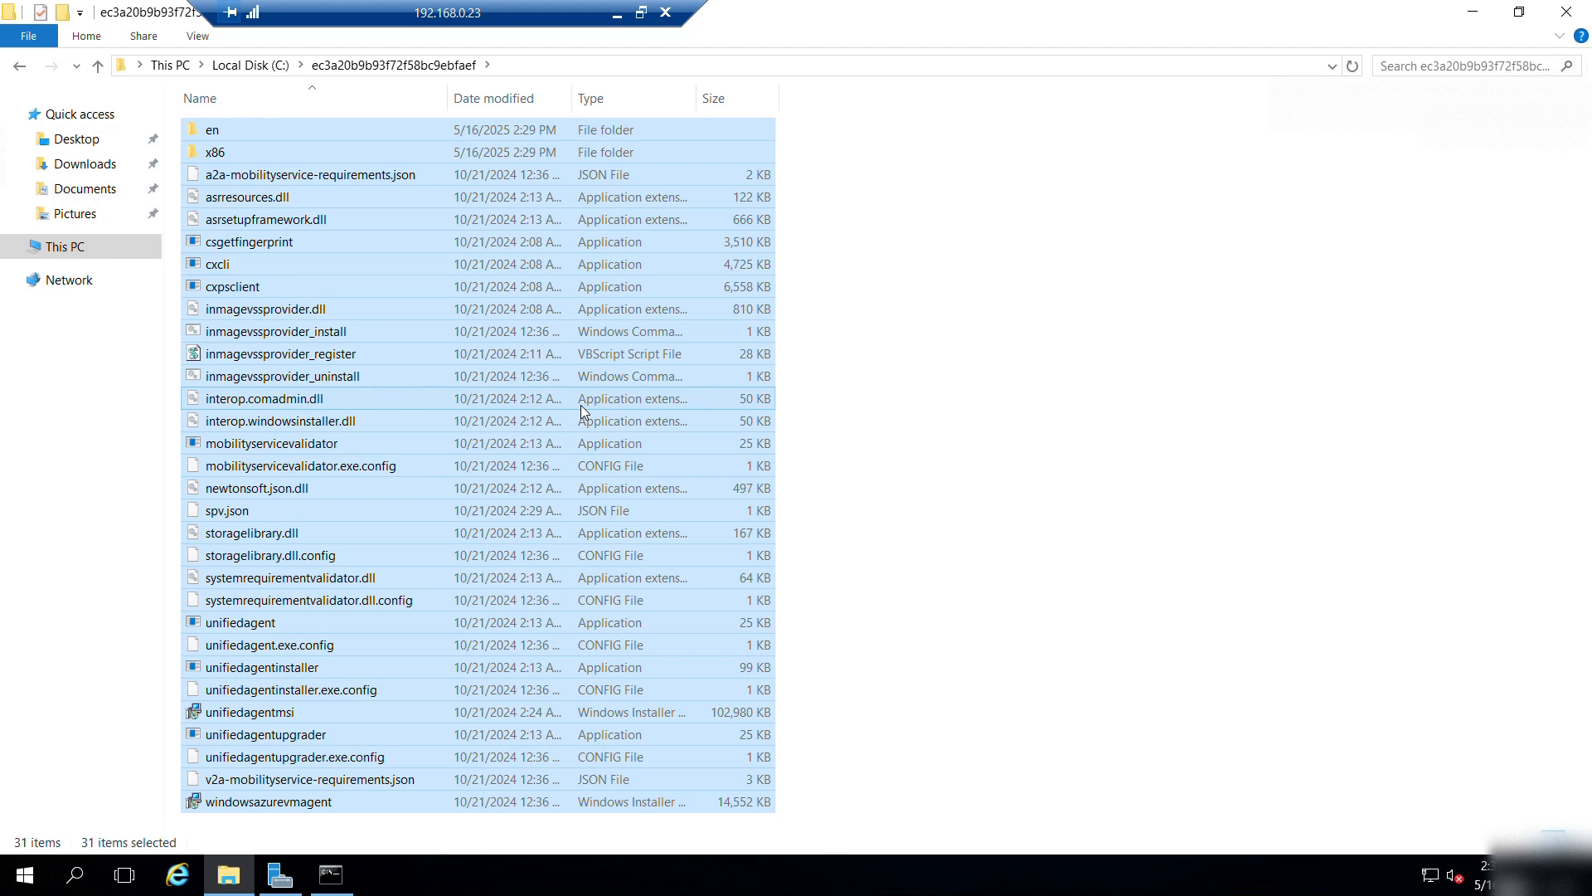
Look into Program Files (x86), then close Explorer, minimize the console and reopen Explorer at This PC.
left_click(83, 249)
double_click(513, 311)
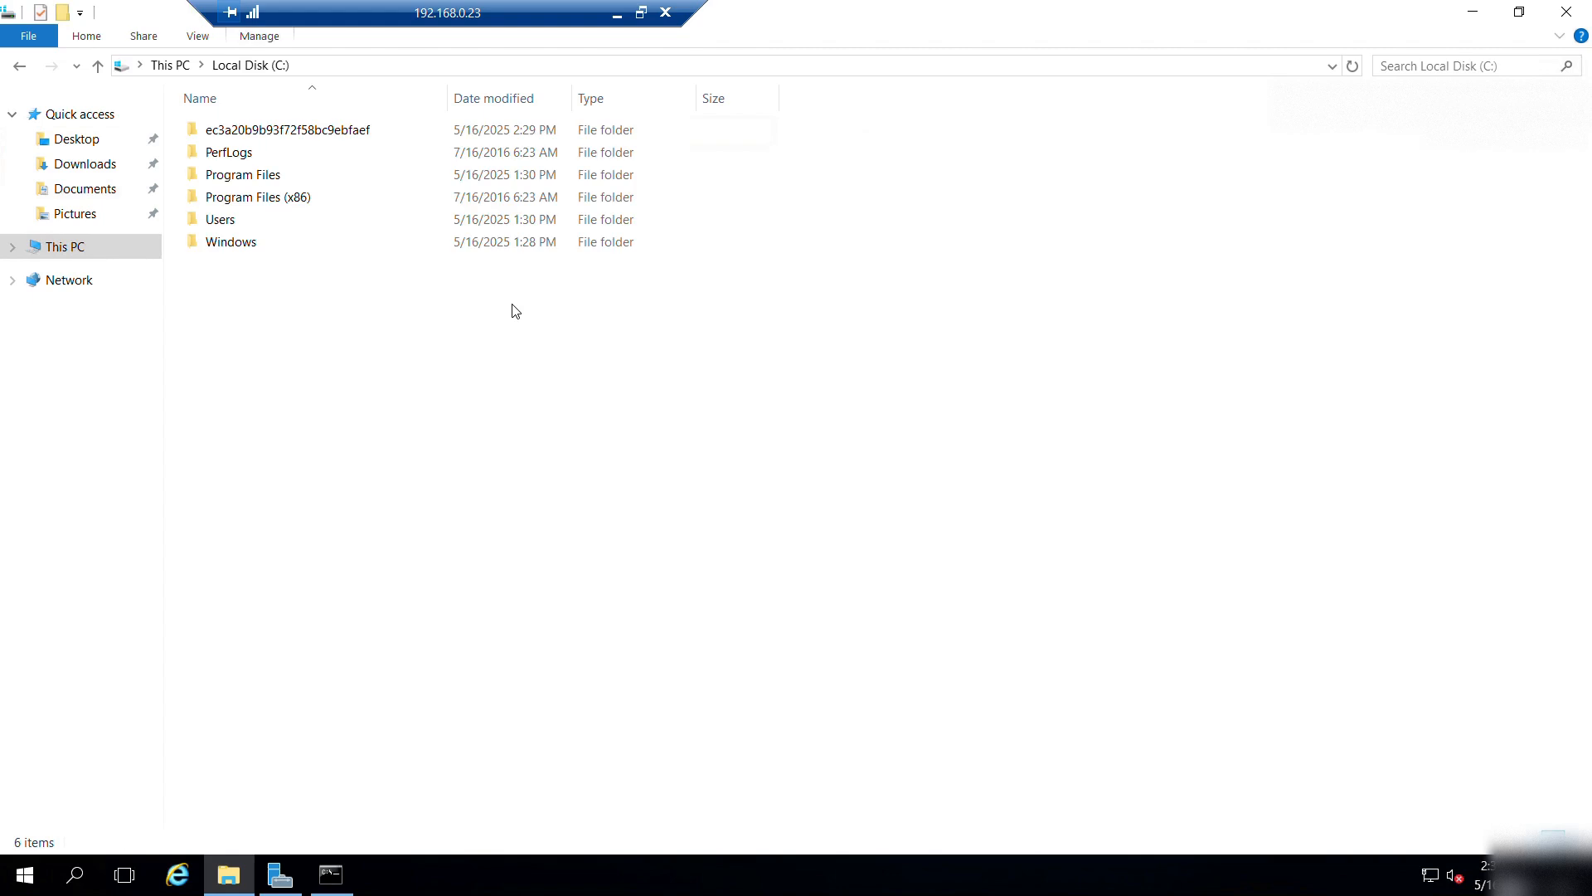
double_click(242, 198)
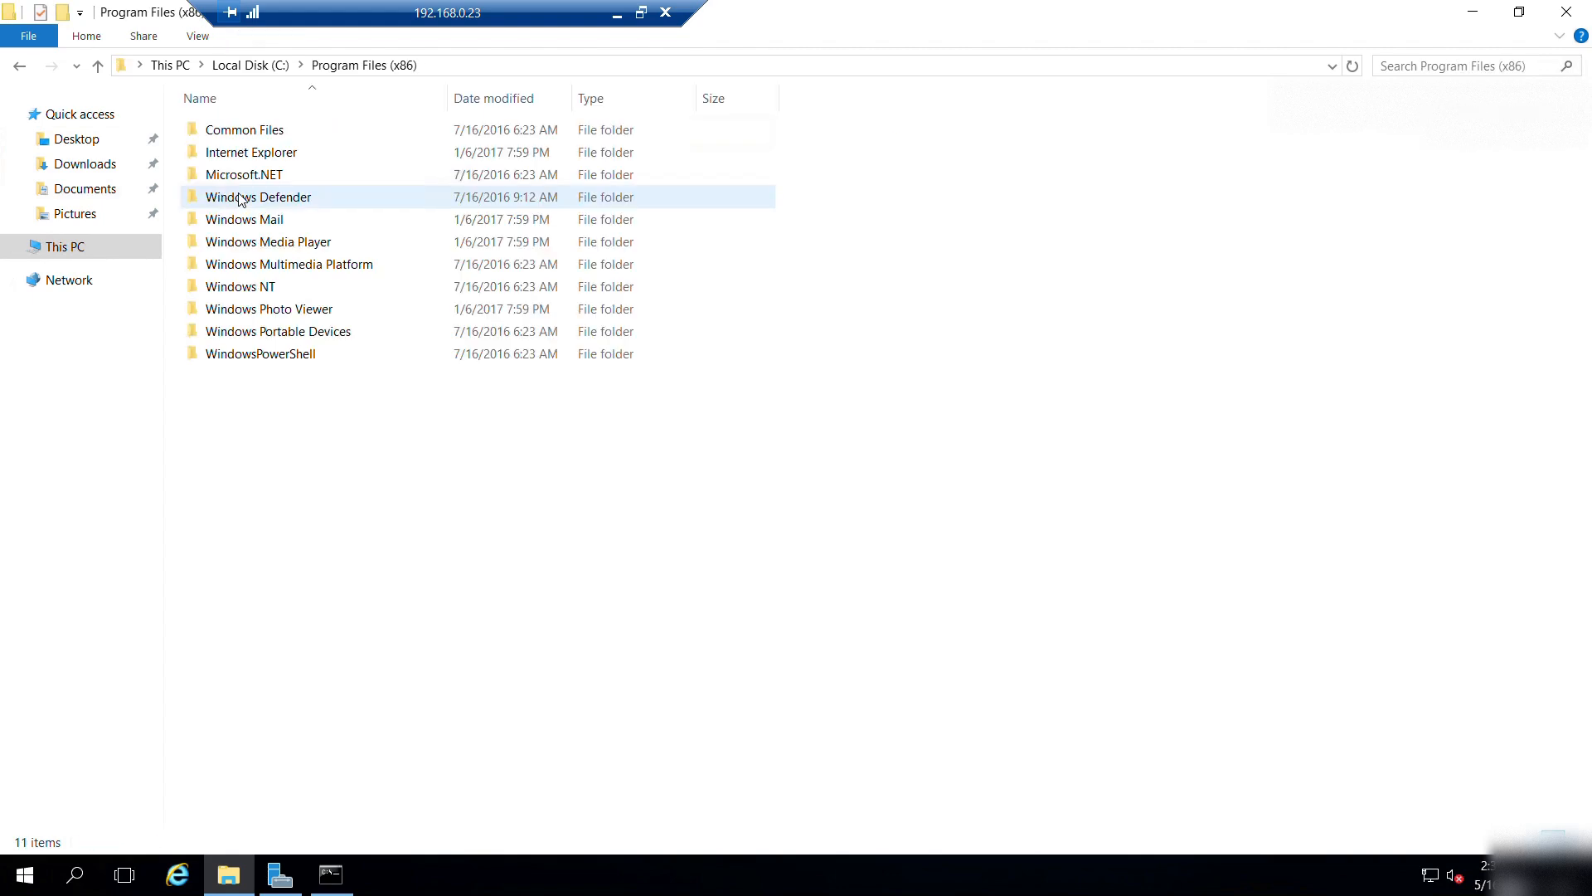
left_click(1567, 13)
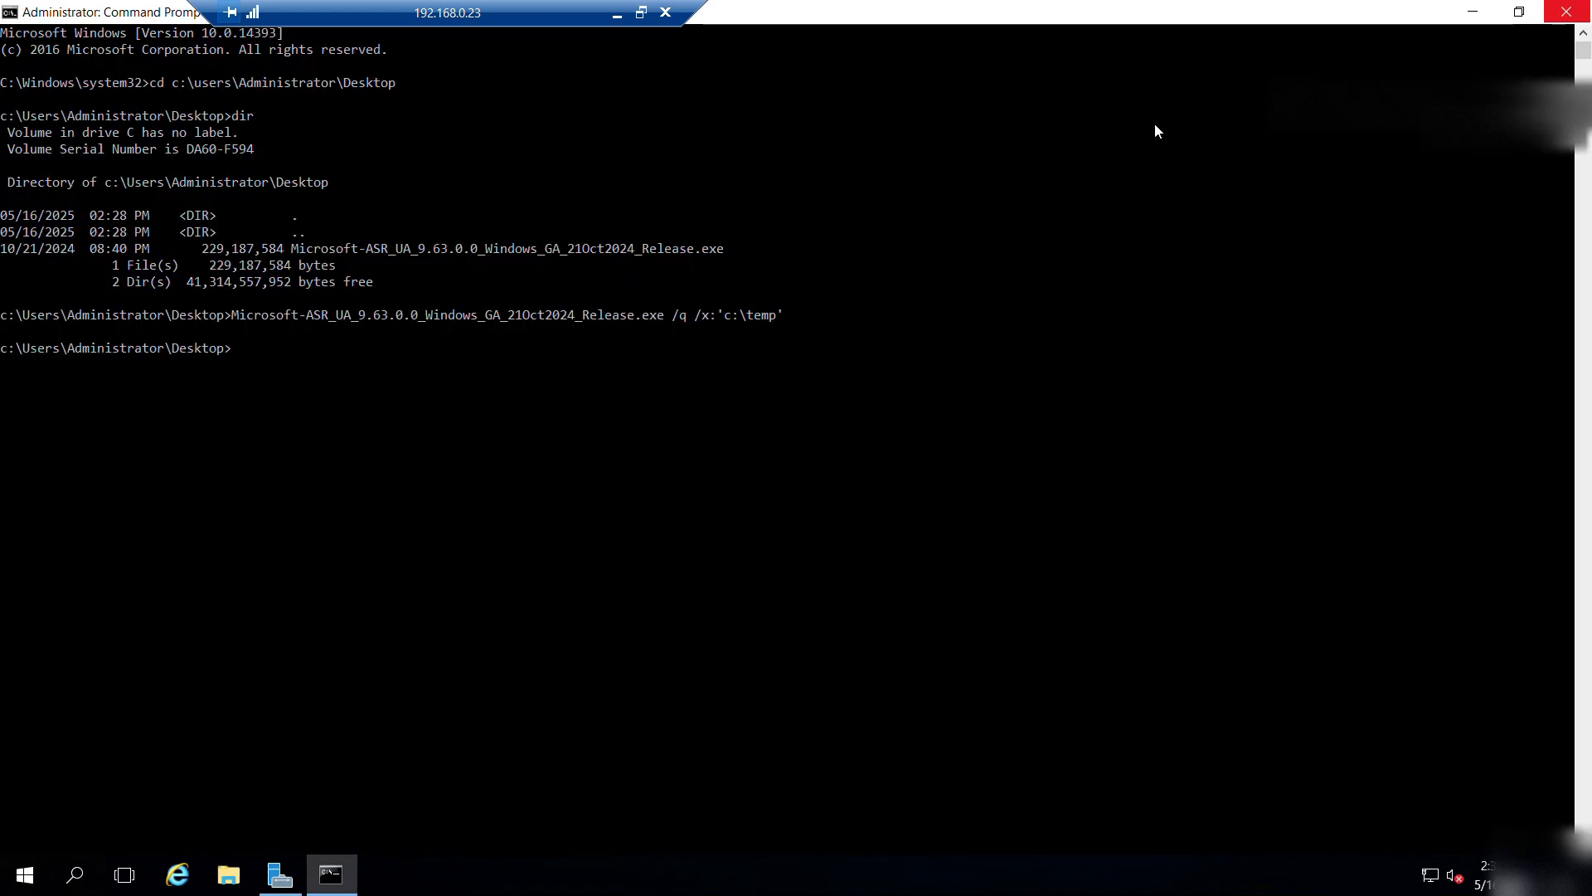
left_click(1488, 16)
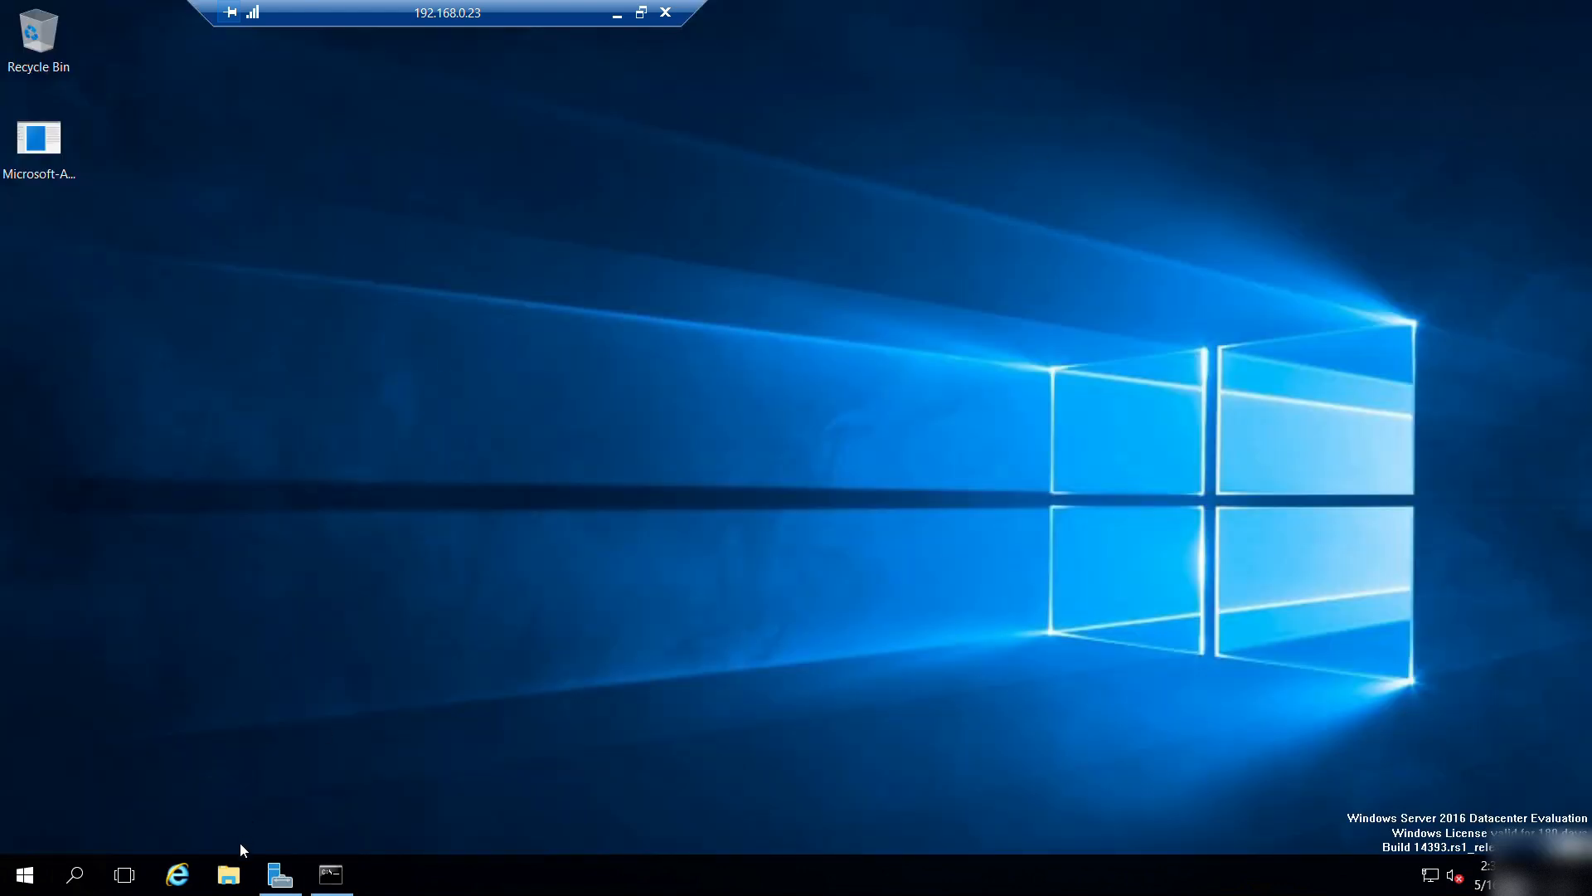
left_click(229, 874)
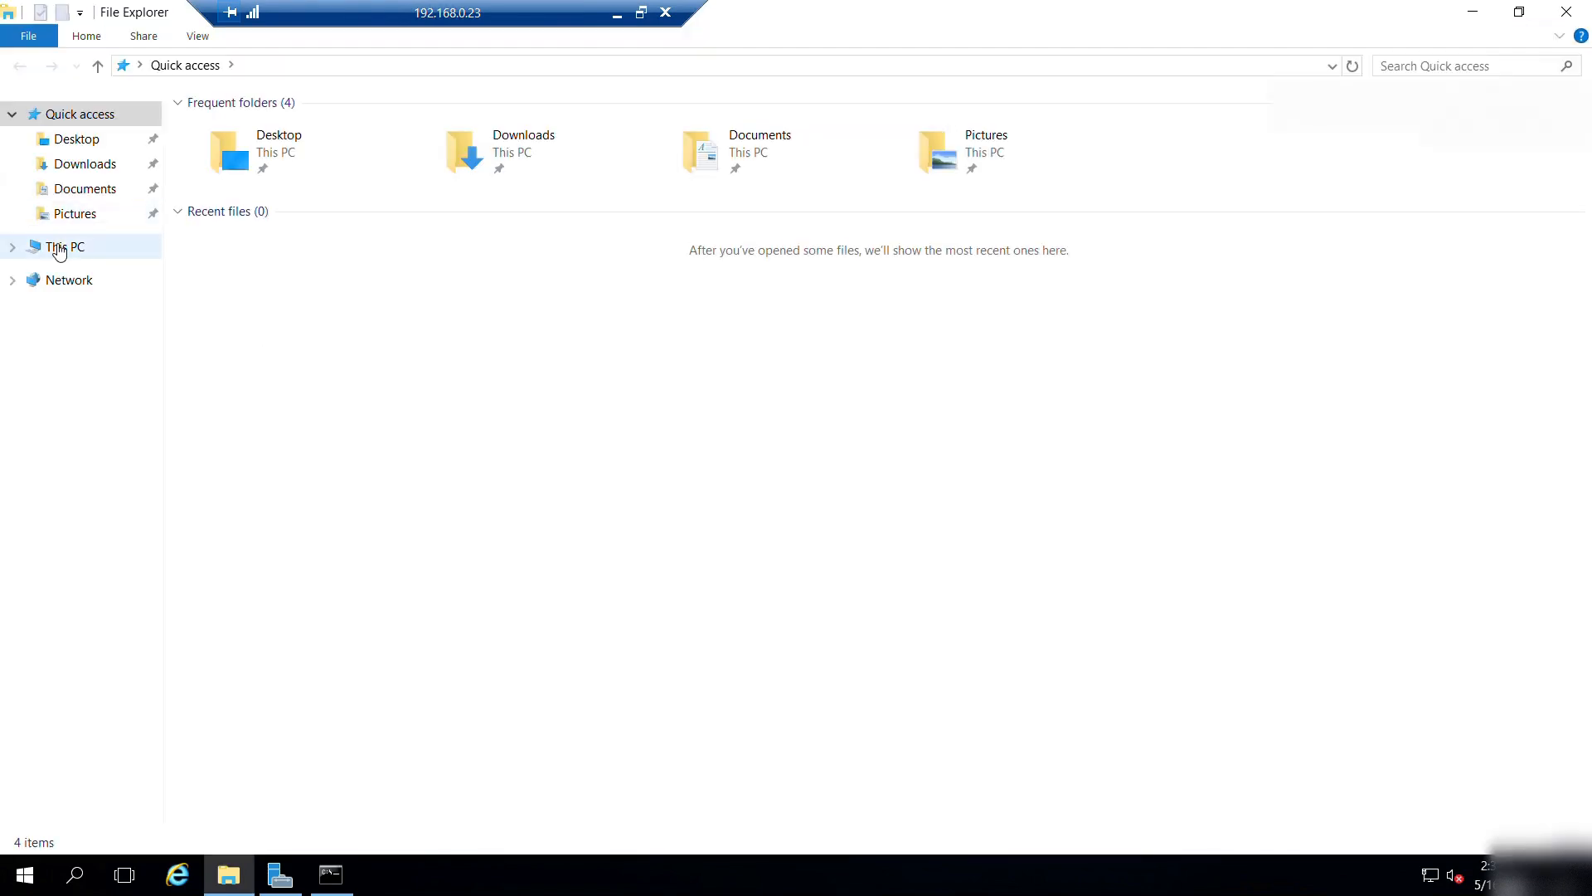
left_click(58, 247)
Copy the Microsoft Azure Site Recovery folder name from Program Files (x86) on the 192.168.0.24 server.
double_click(574, 292)
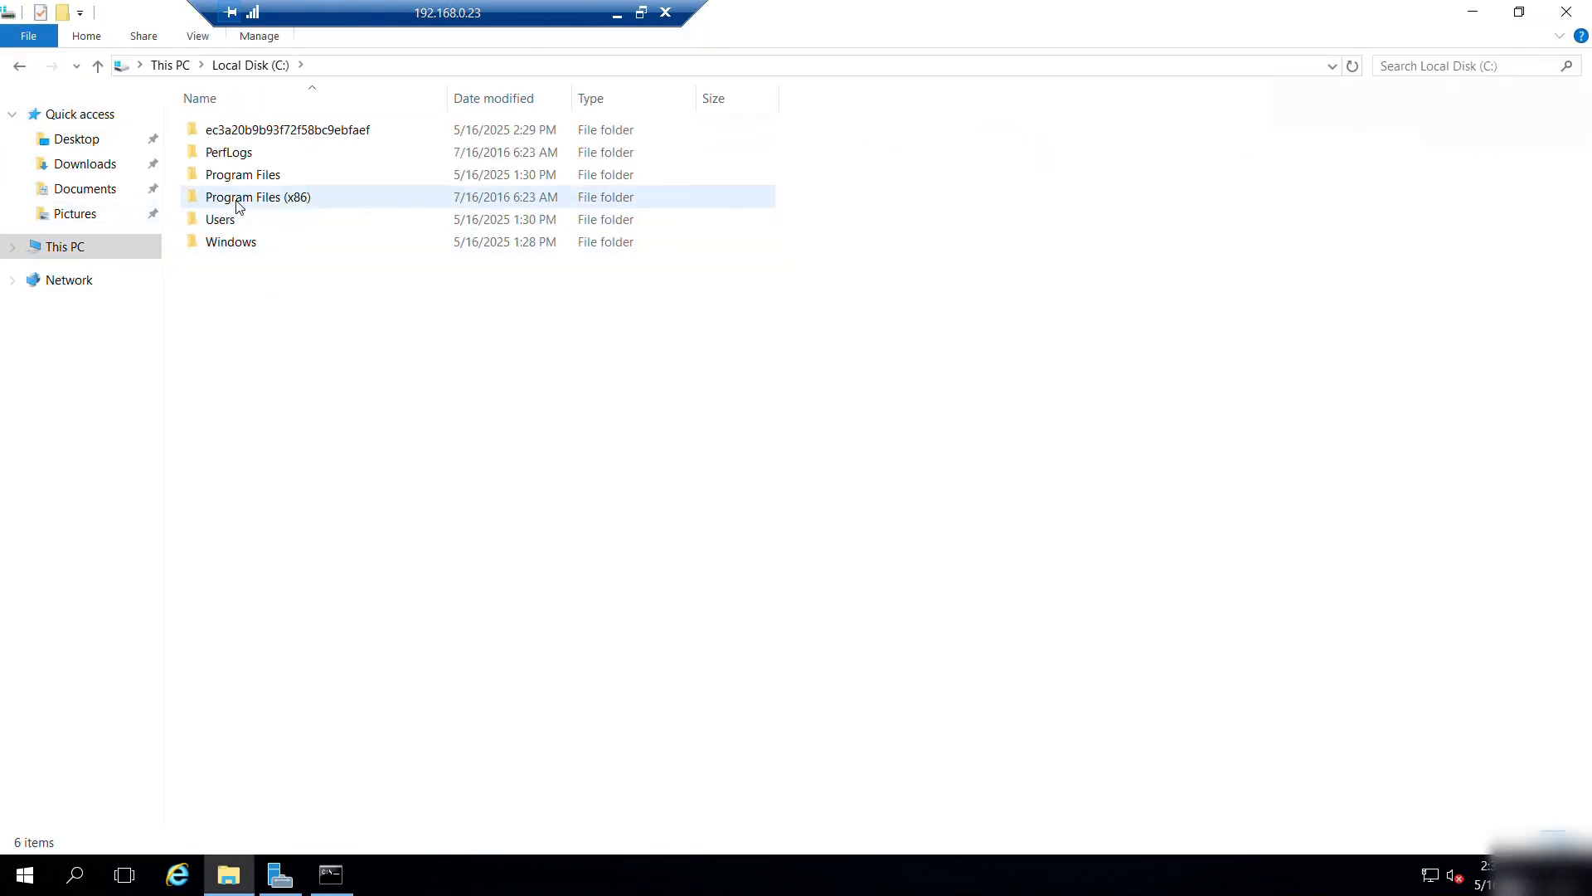
double_click(237, 201)
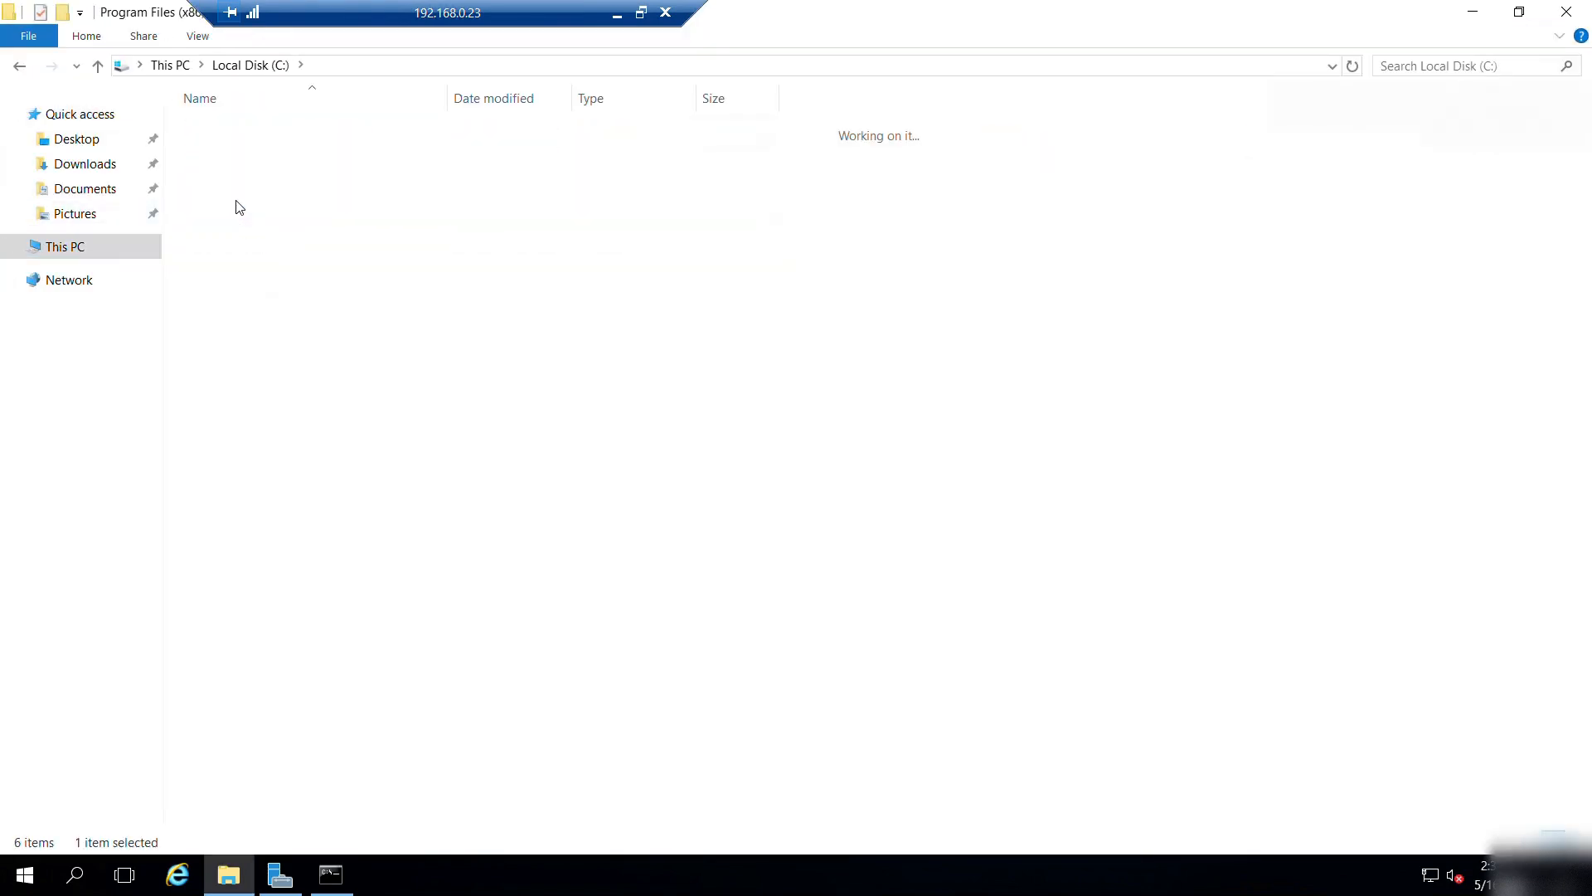
left_click(618, 16)
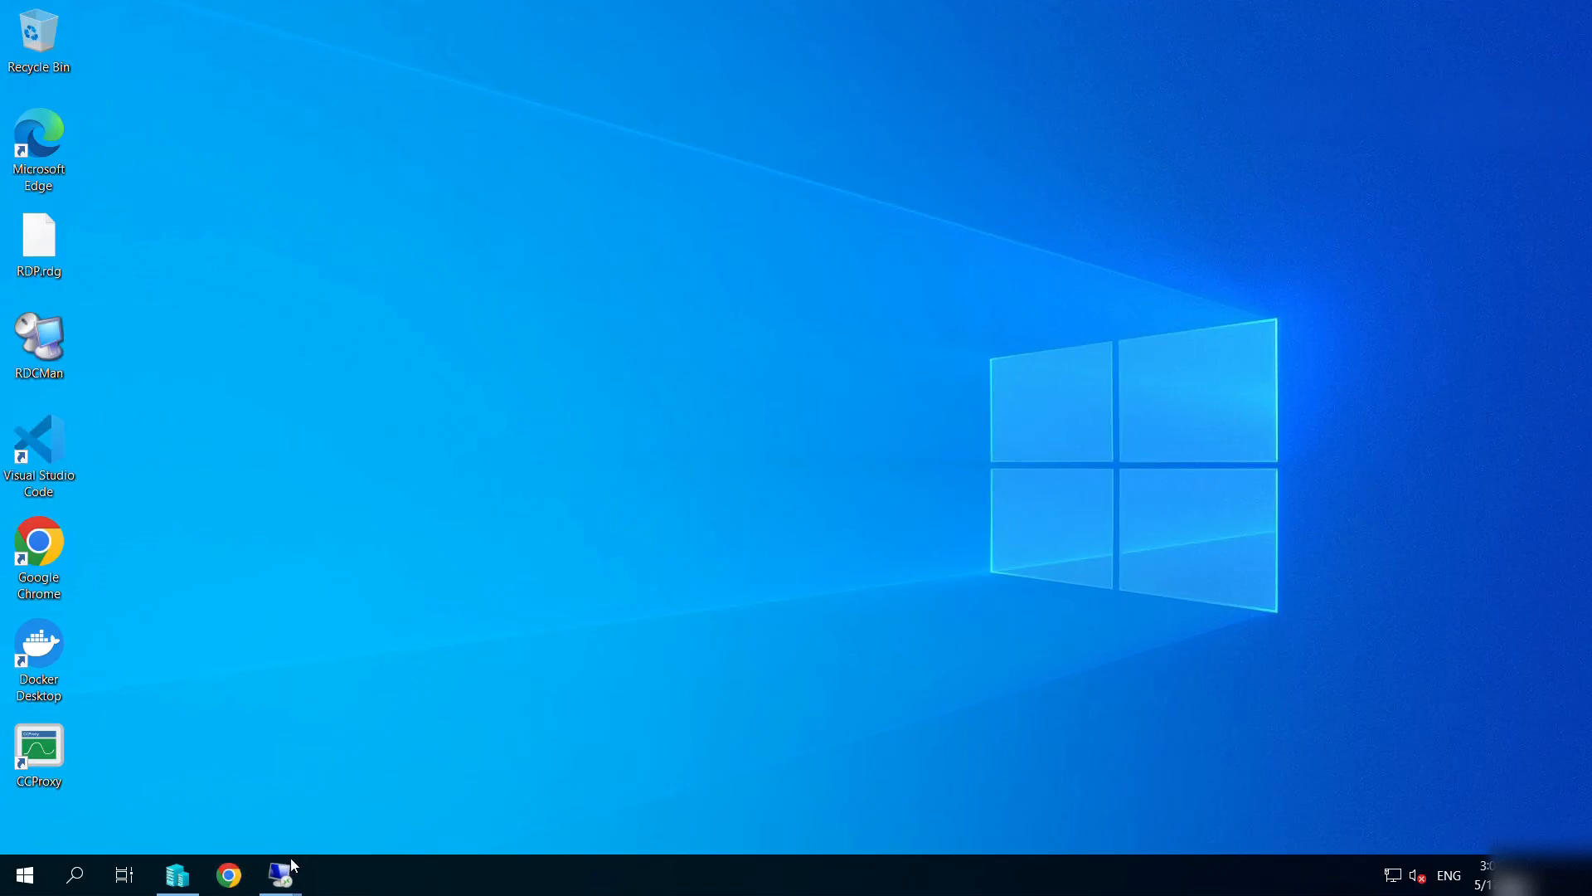
mouse_move(282, 871)
left_click(157, 775)
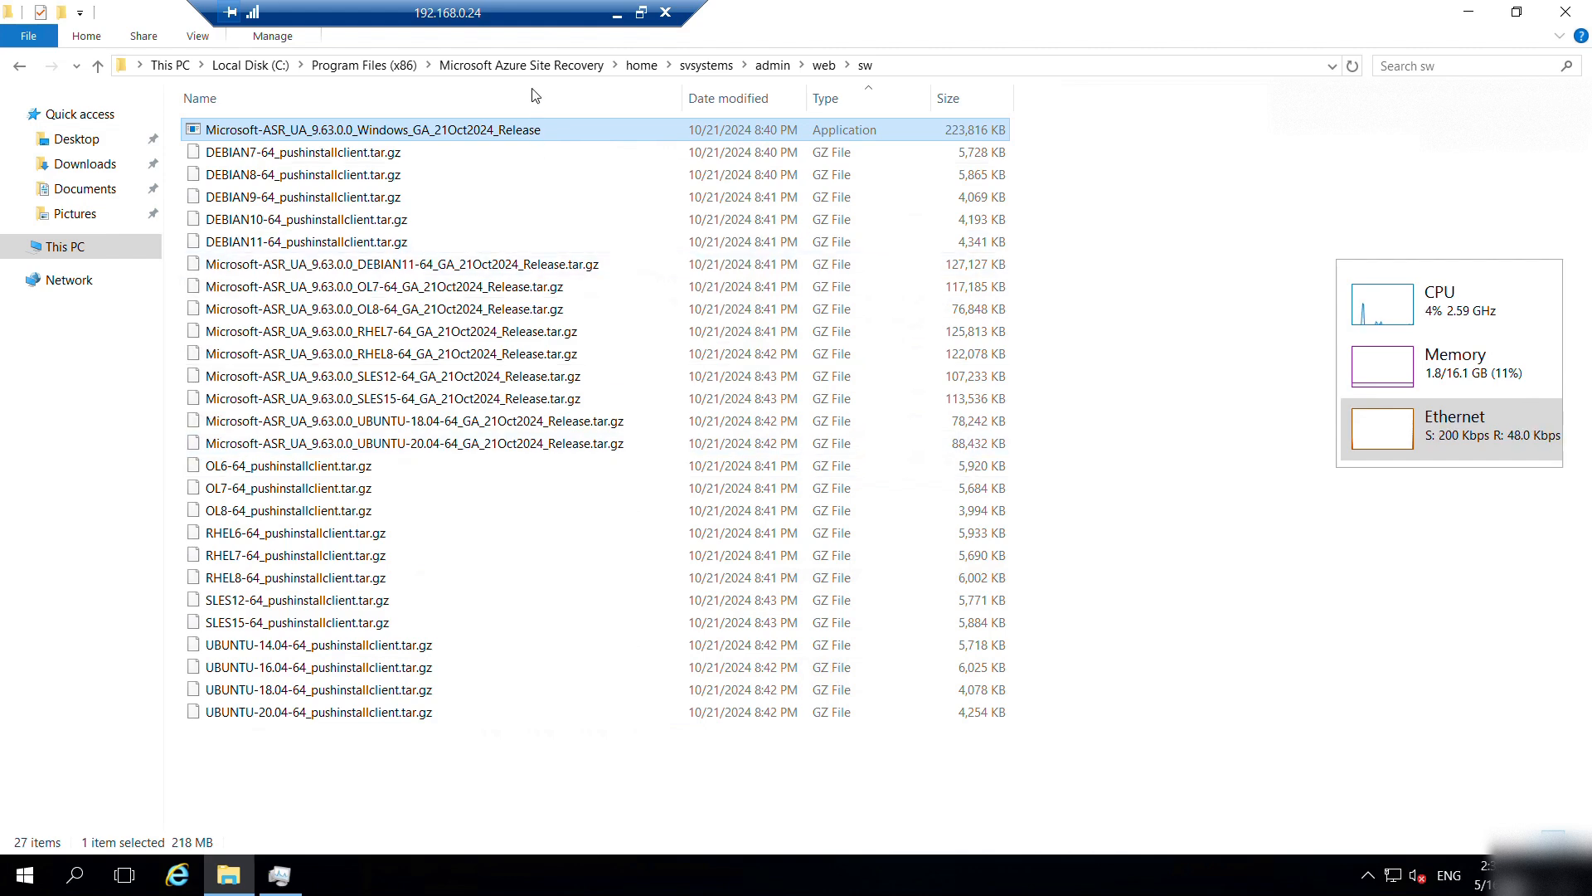
left_click(521, 65)
left_click(364, 64)
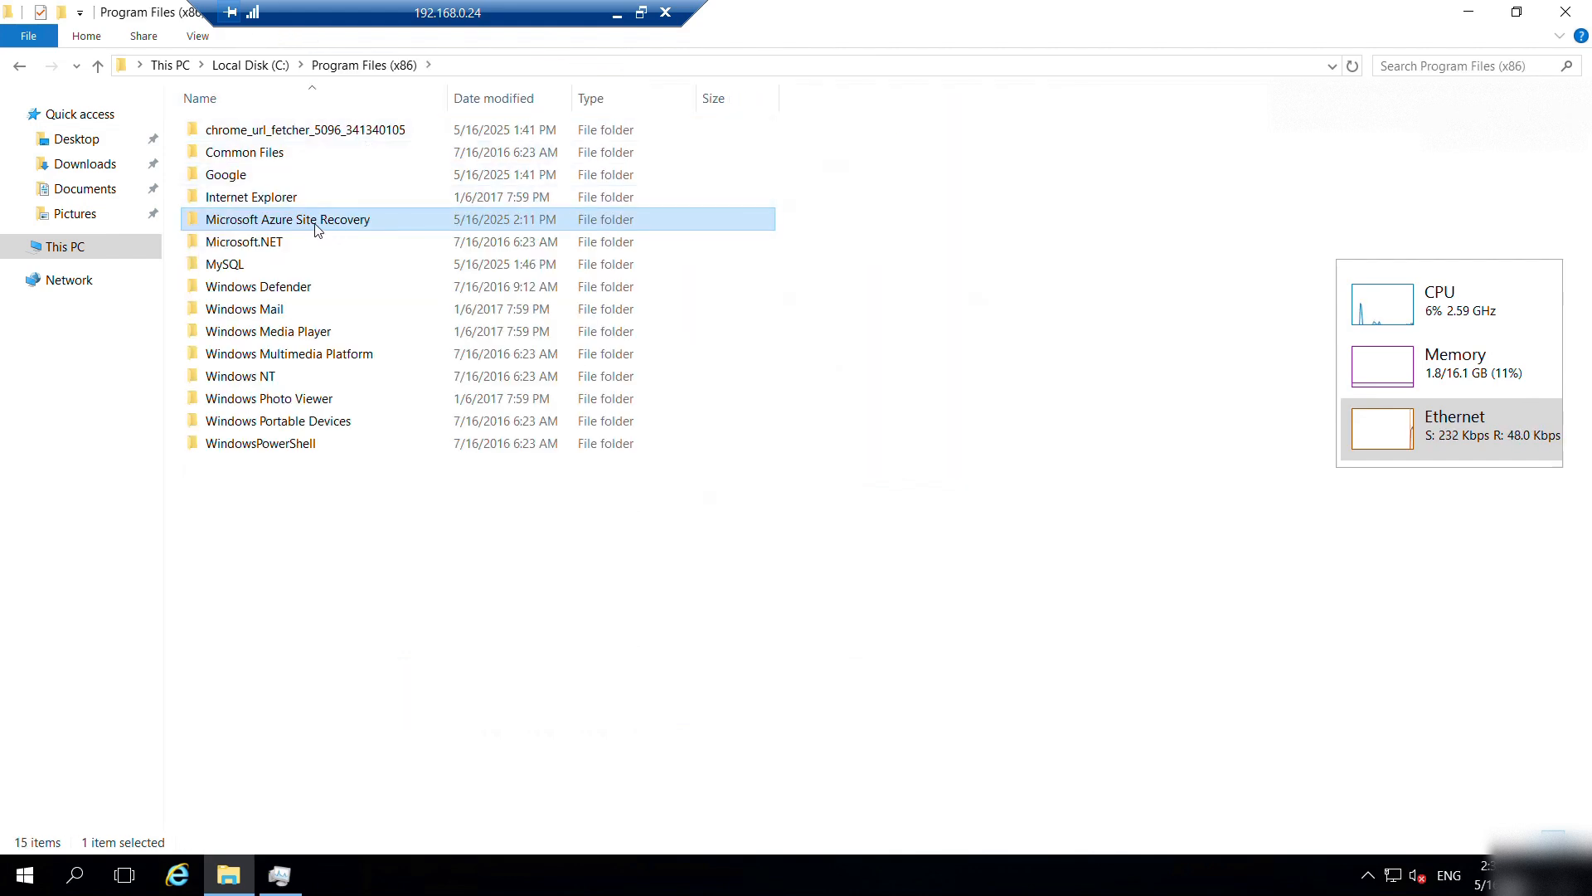
left_click(342, 220)
key("ctrl+c")
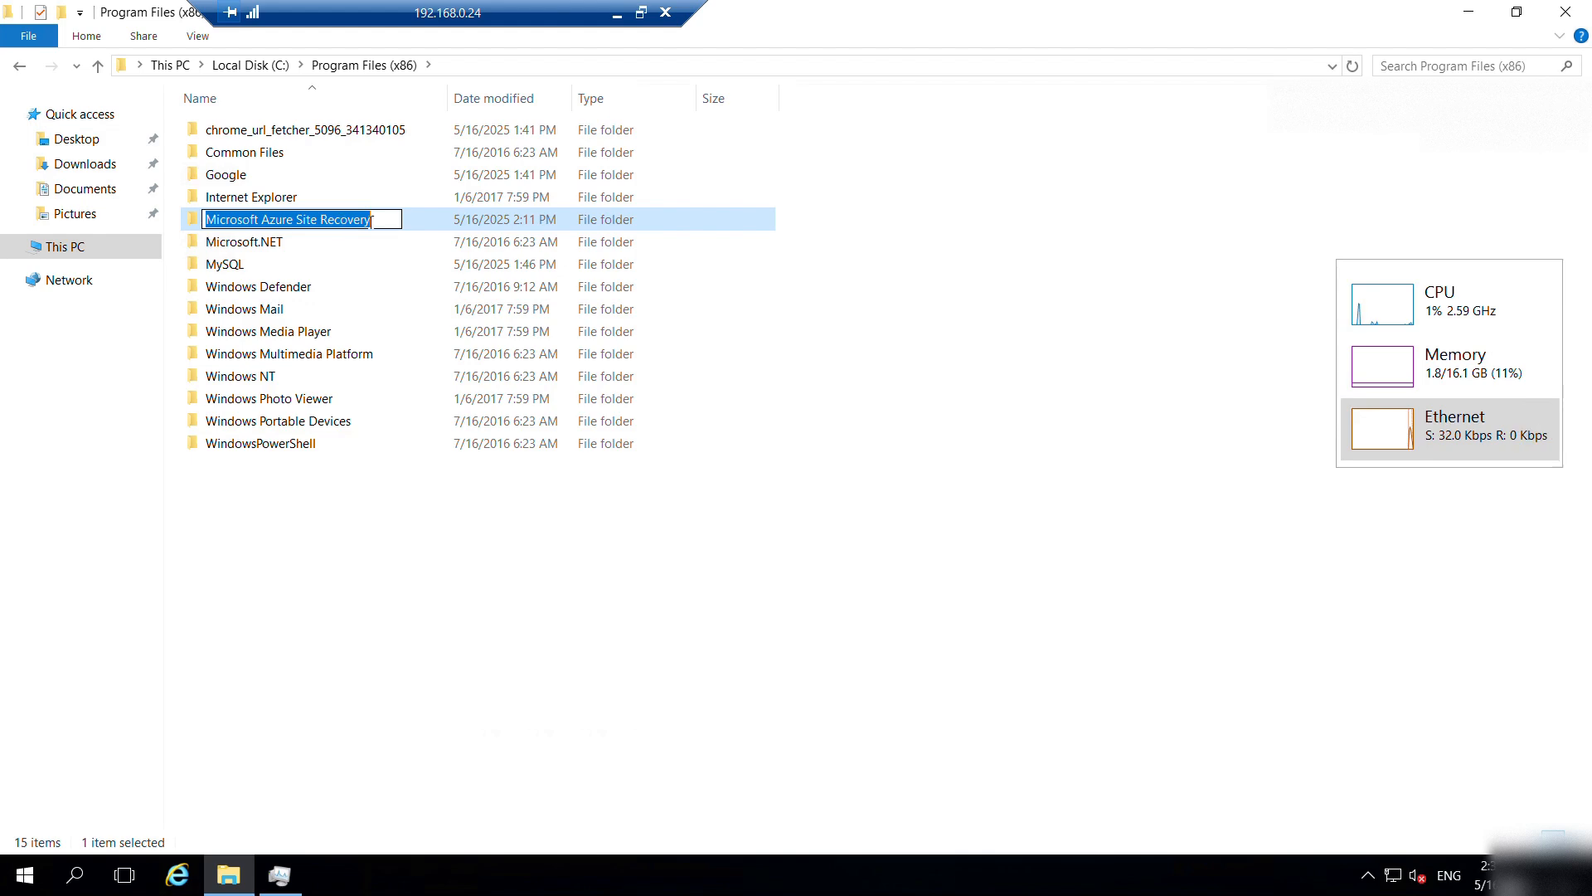
On 192.168.0.23, create a Microsoft Azure Site Recovery folder in Program Files (x86).
left_click(618, 16)
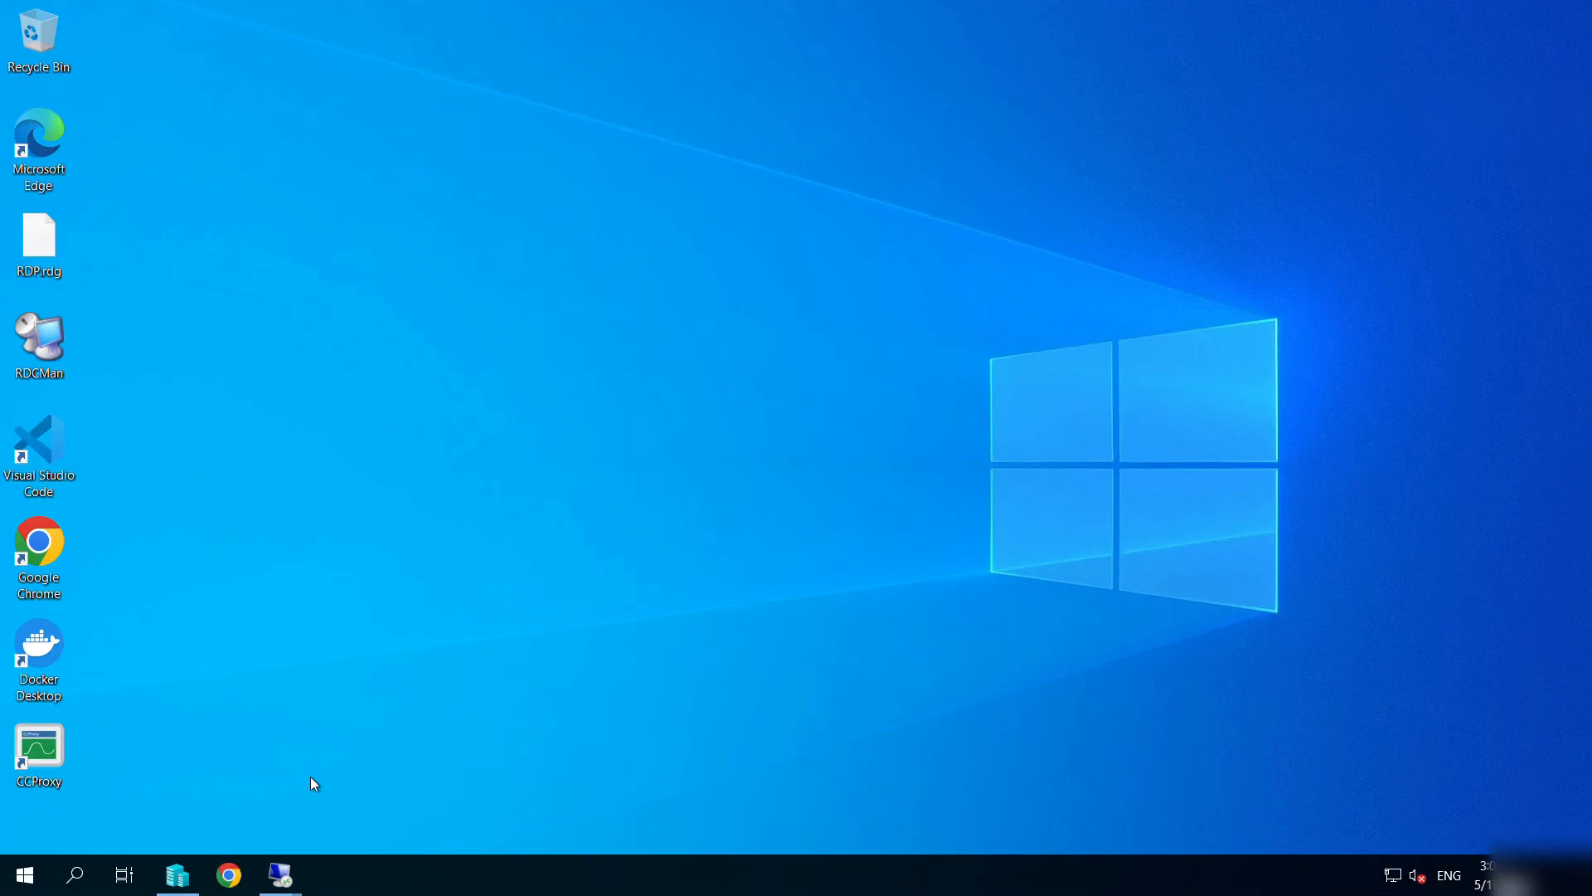
mouse_move(280, 873)
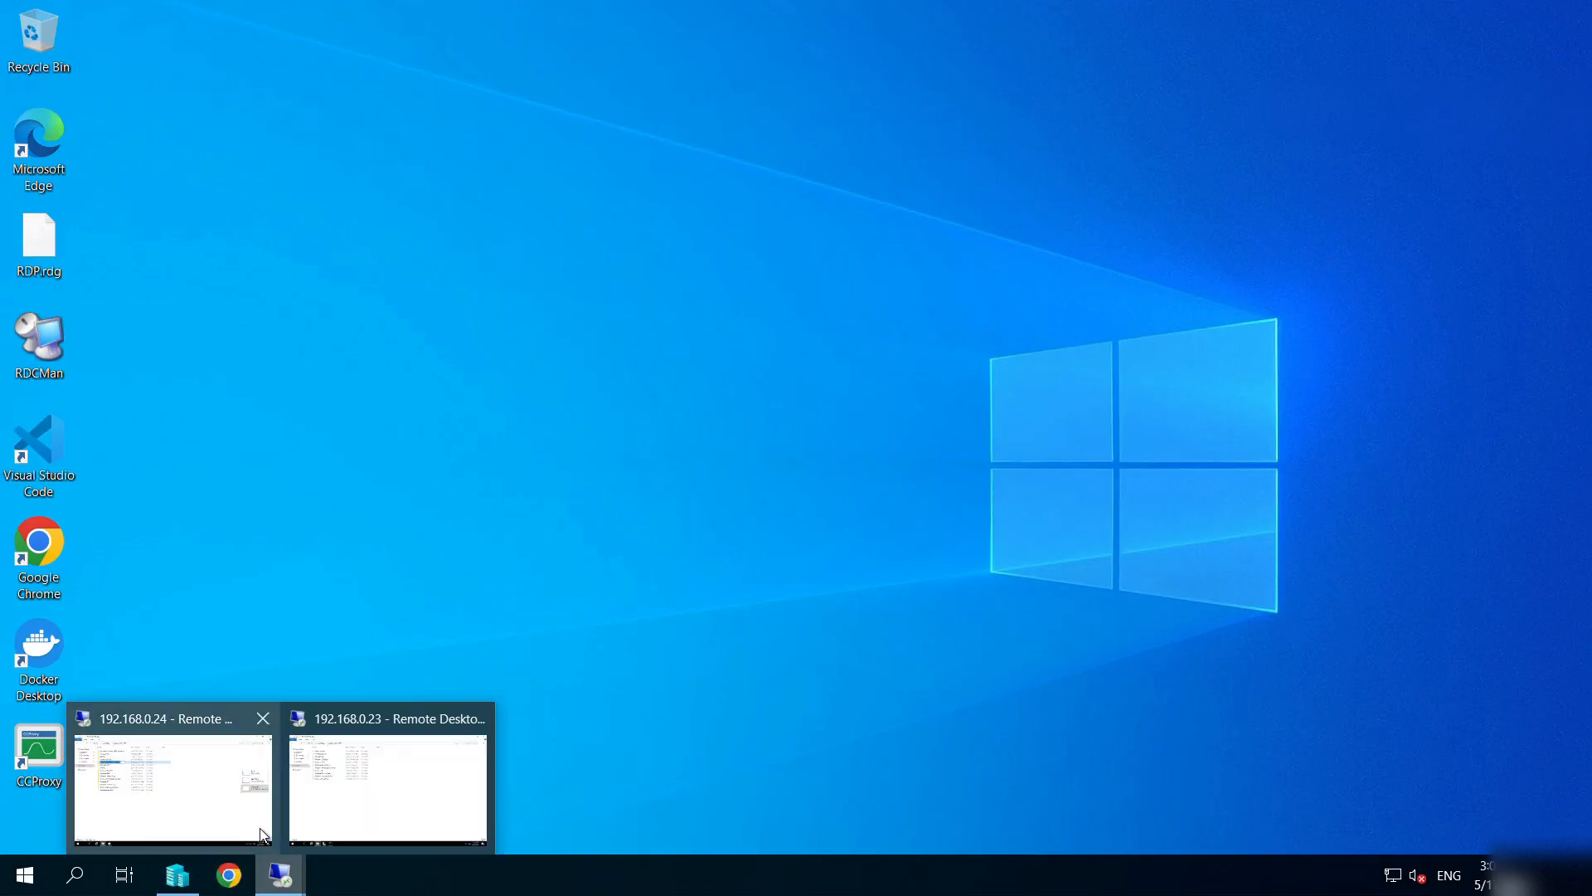
left_click(354, 807)
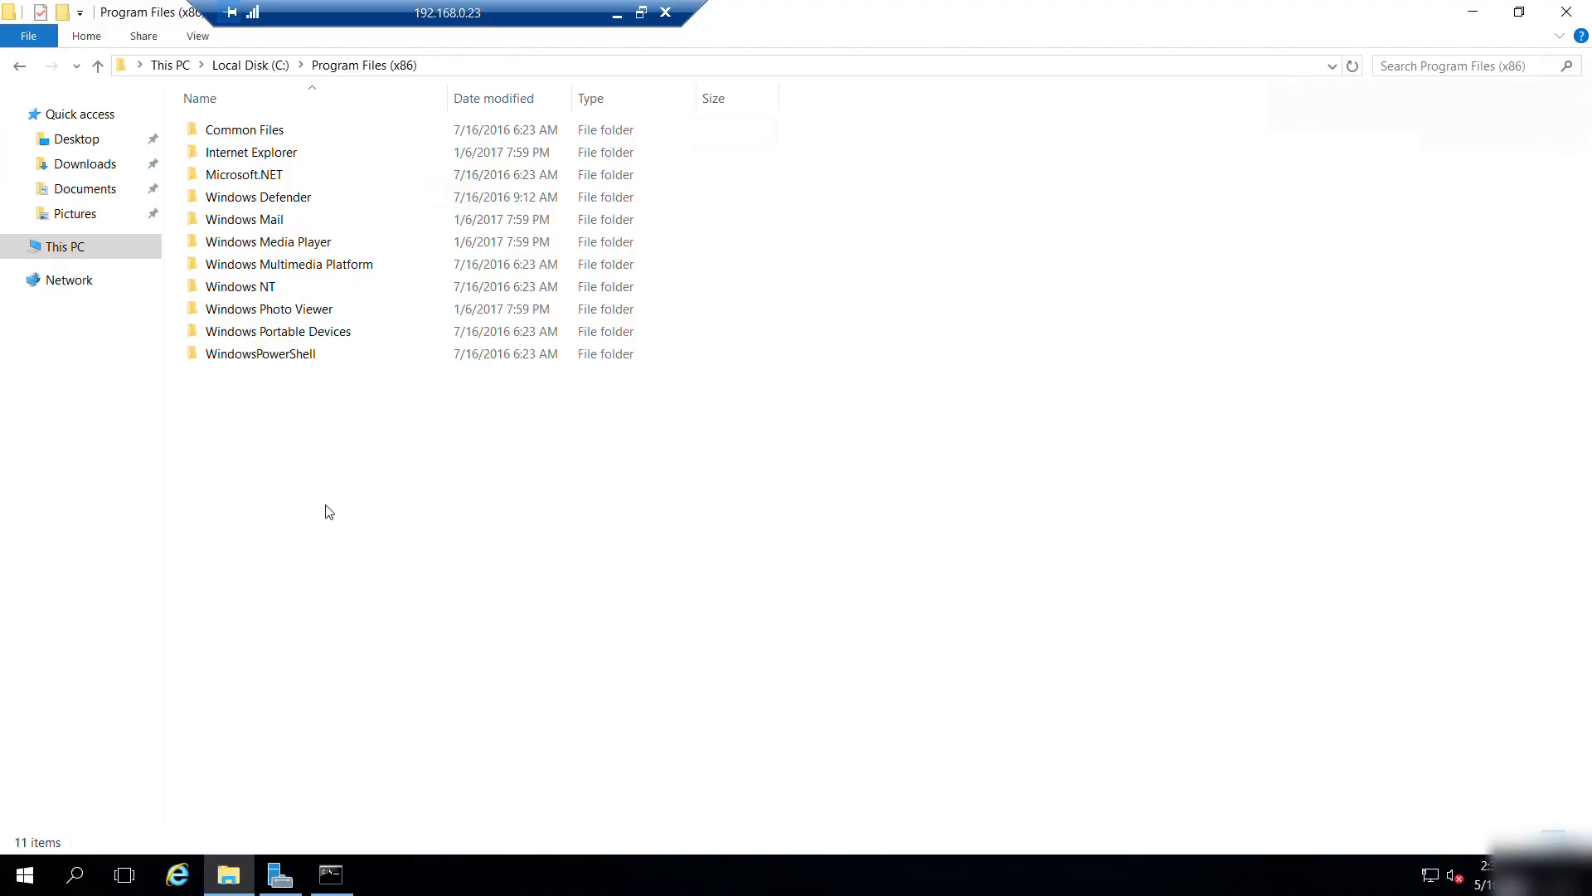
key("ctrl+shift+n")
key("ctrl+v")
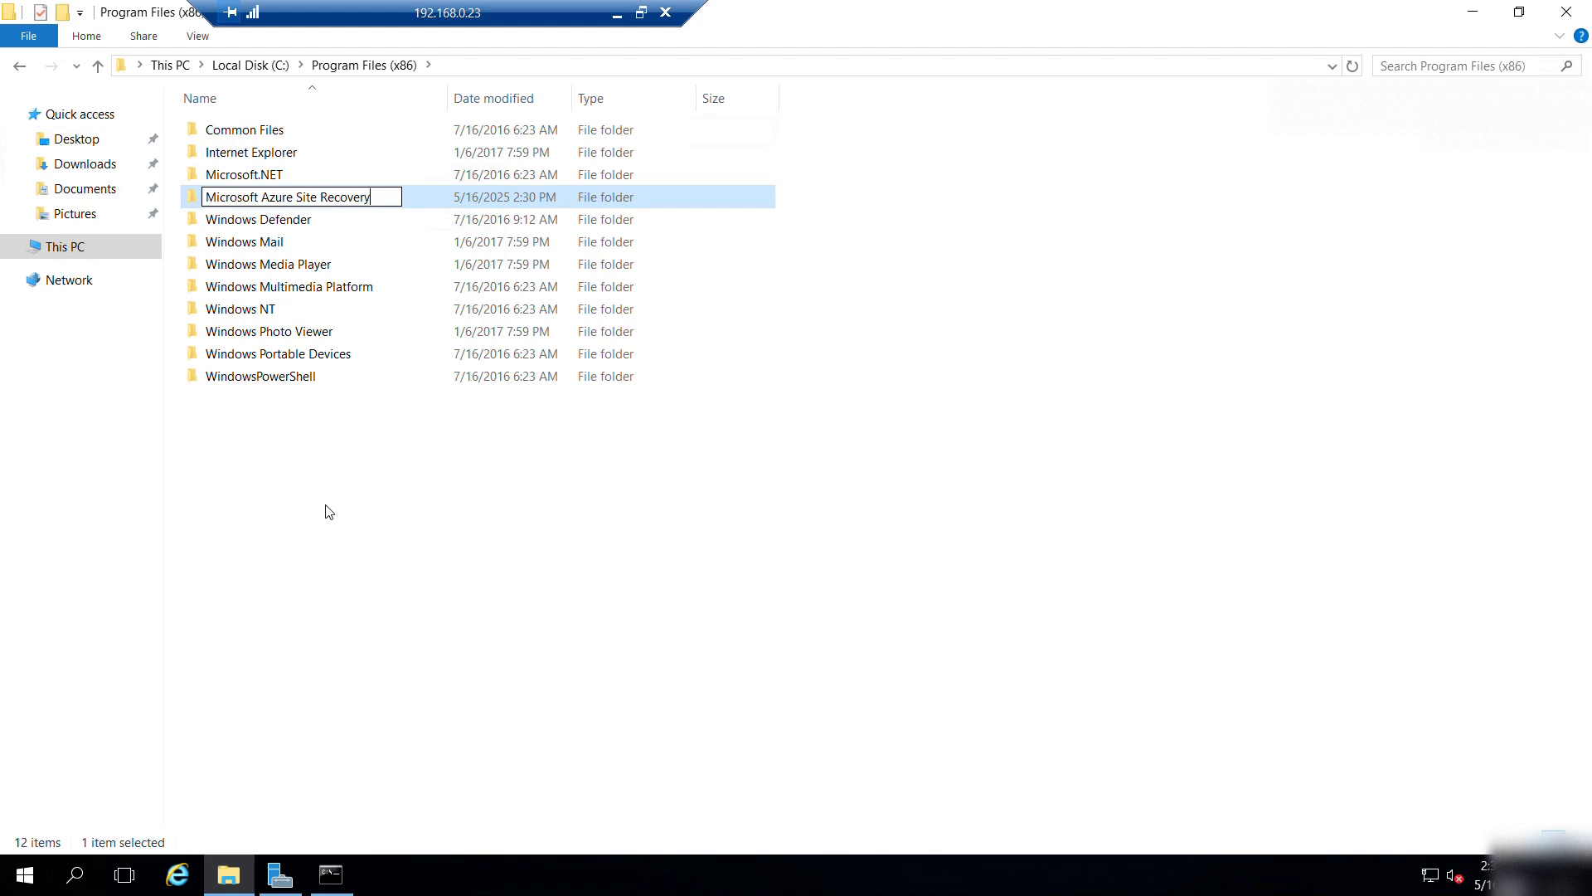
key("Return")
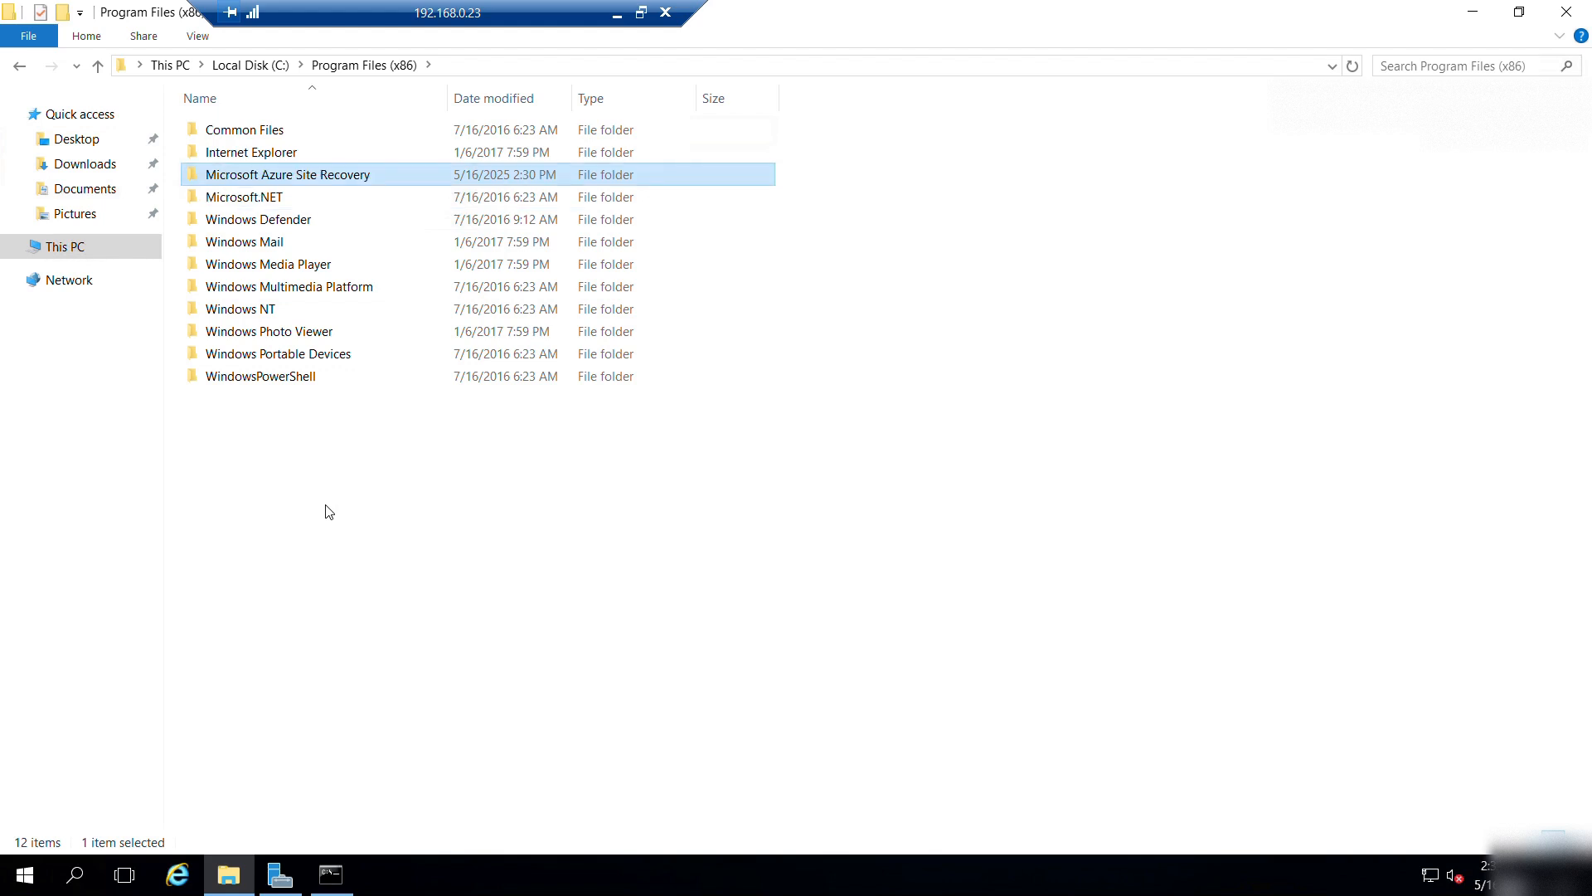
left_click(108, 214)
Copy all extracted installer files and paste them into Program Files (x86)\Microsoft Azure Site Recovery.
left_click(54, 246)
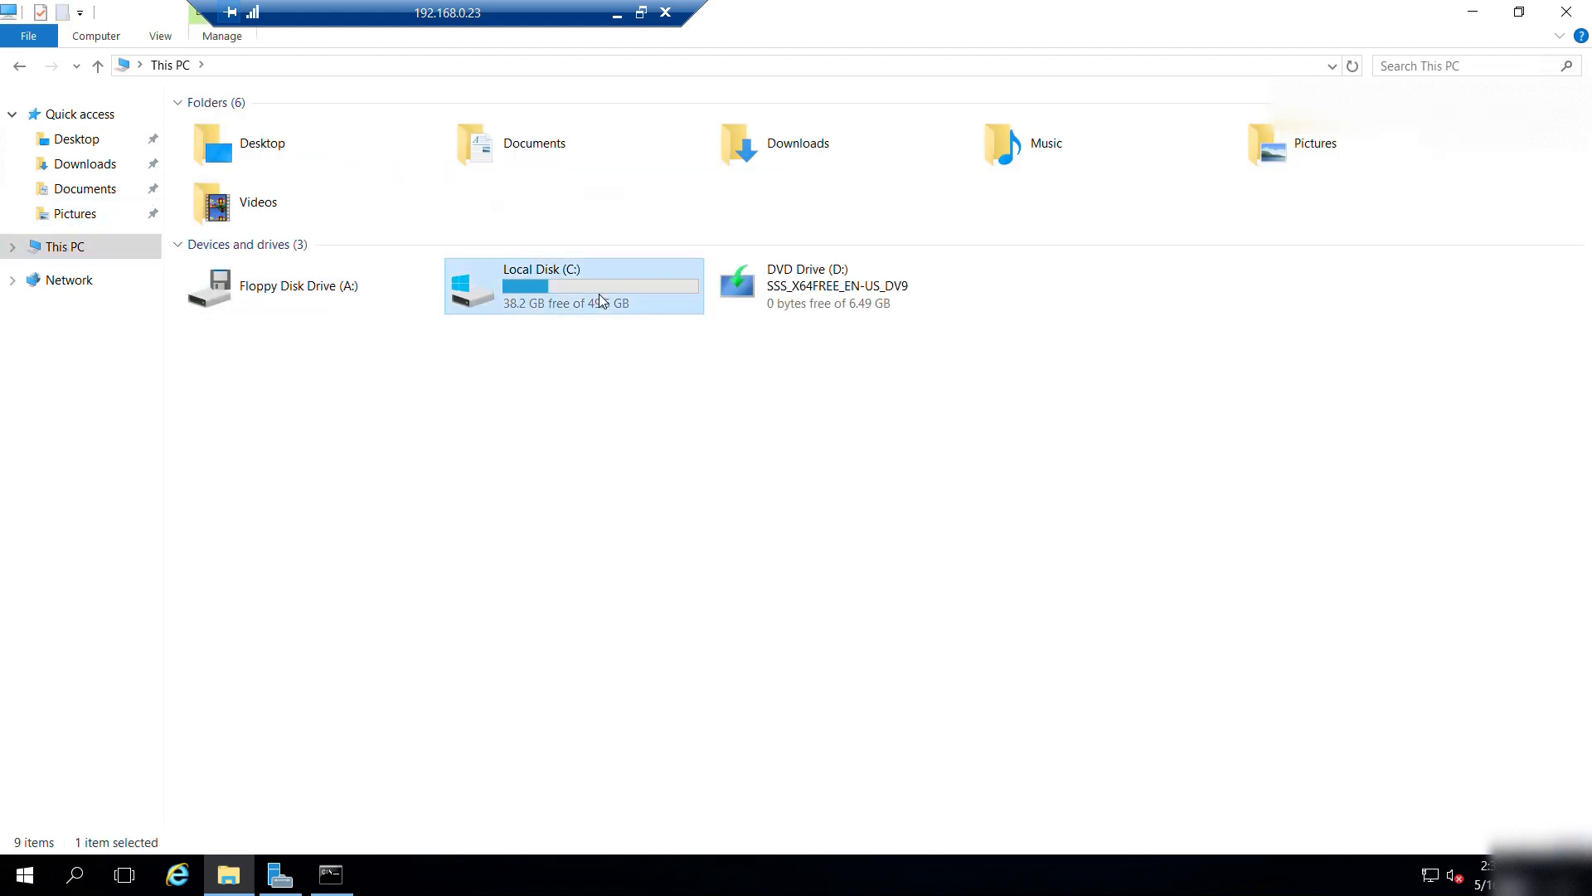
double_click(597, 304)
double_click(253, 131)
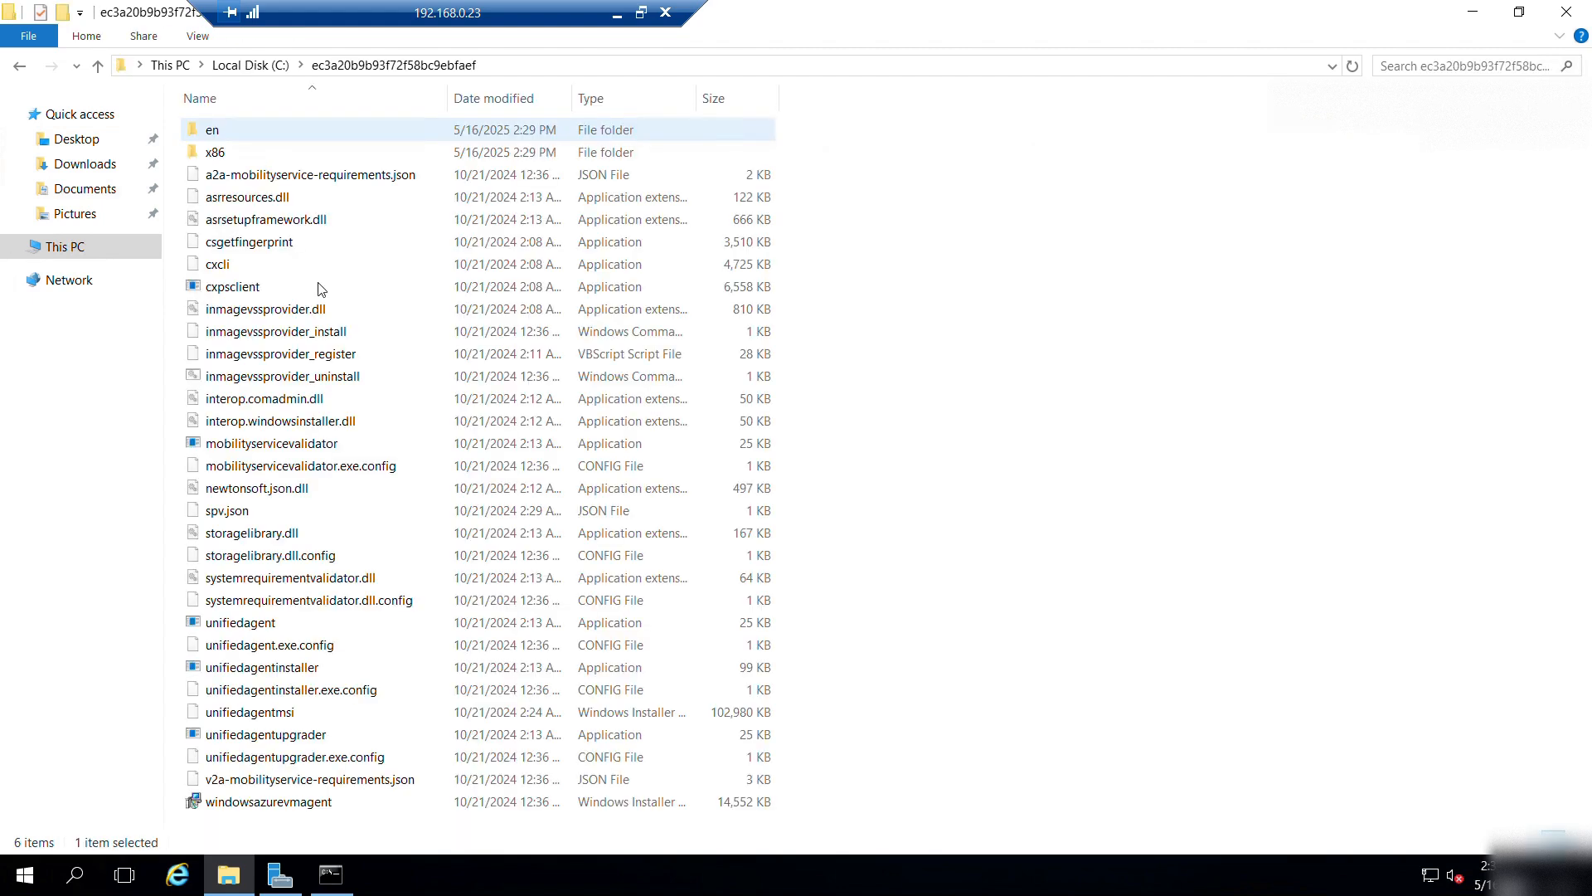
key("ctrl+a")
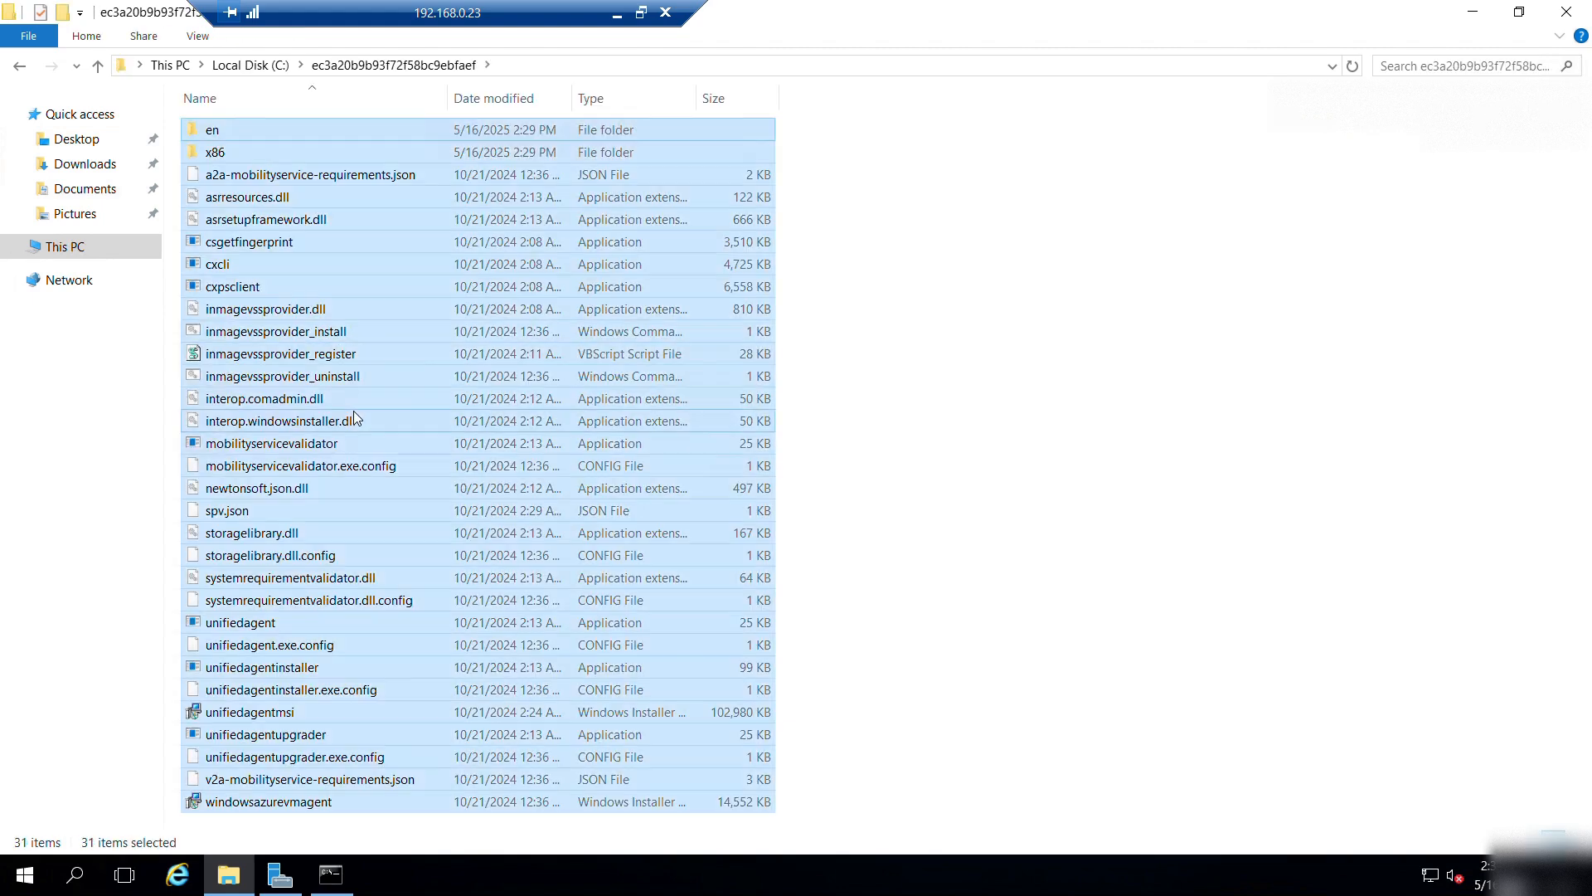
left_click(88, 248)
double_click(610, 302)
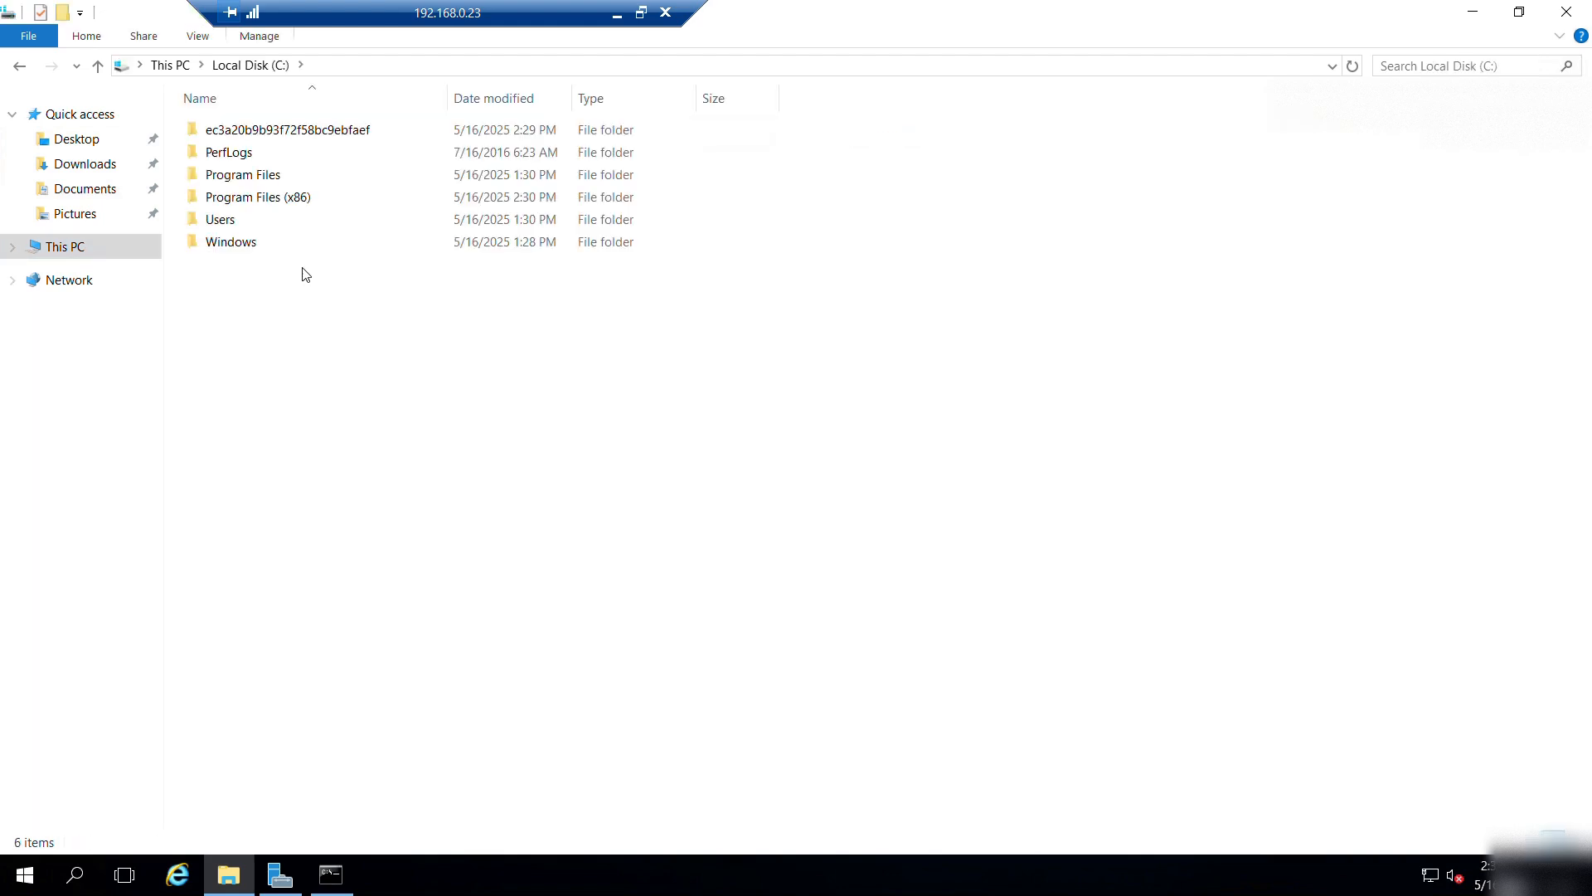
double_click(262, 199)
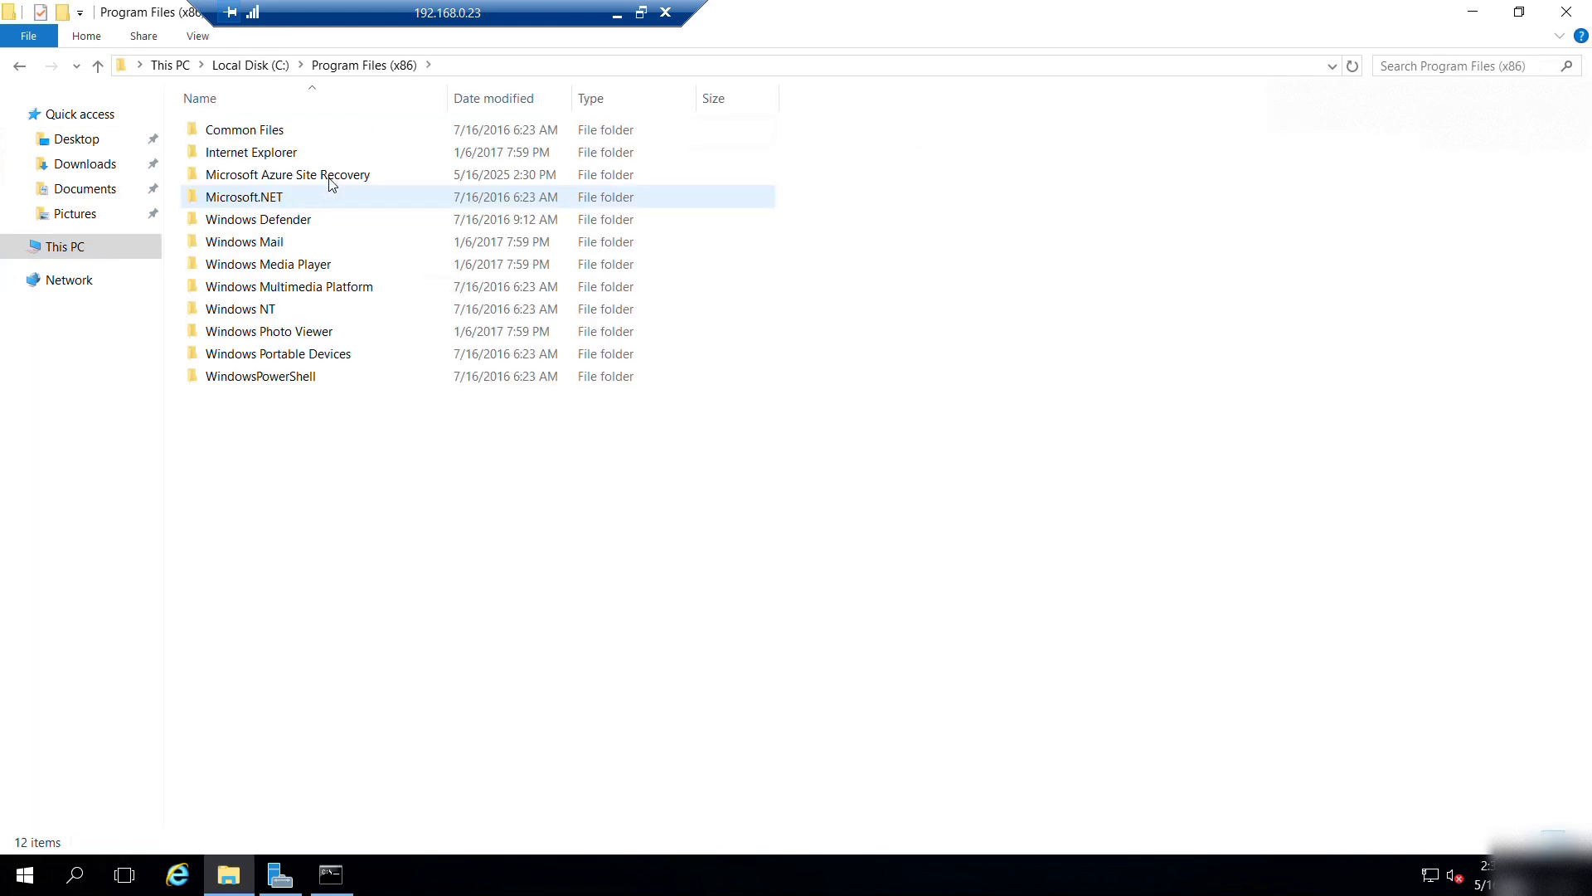
double_click(331, 175)
key("ctrl+v")
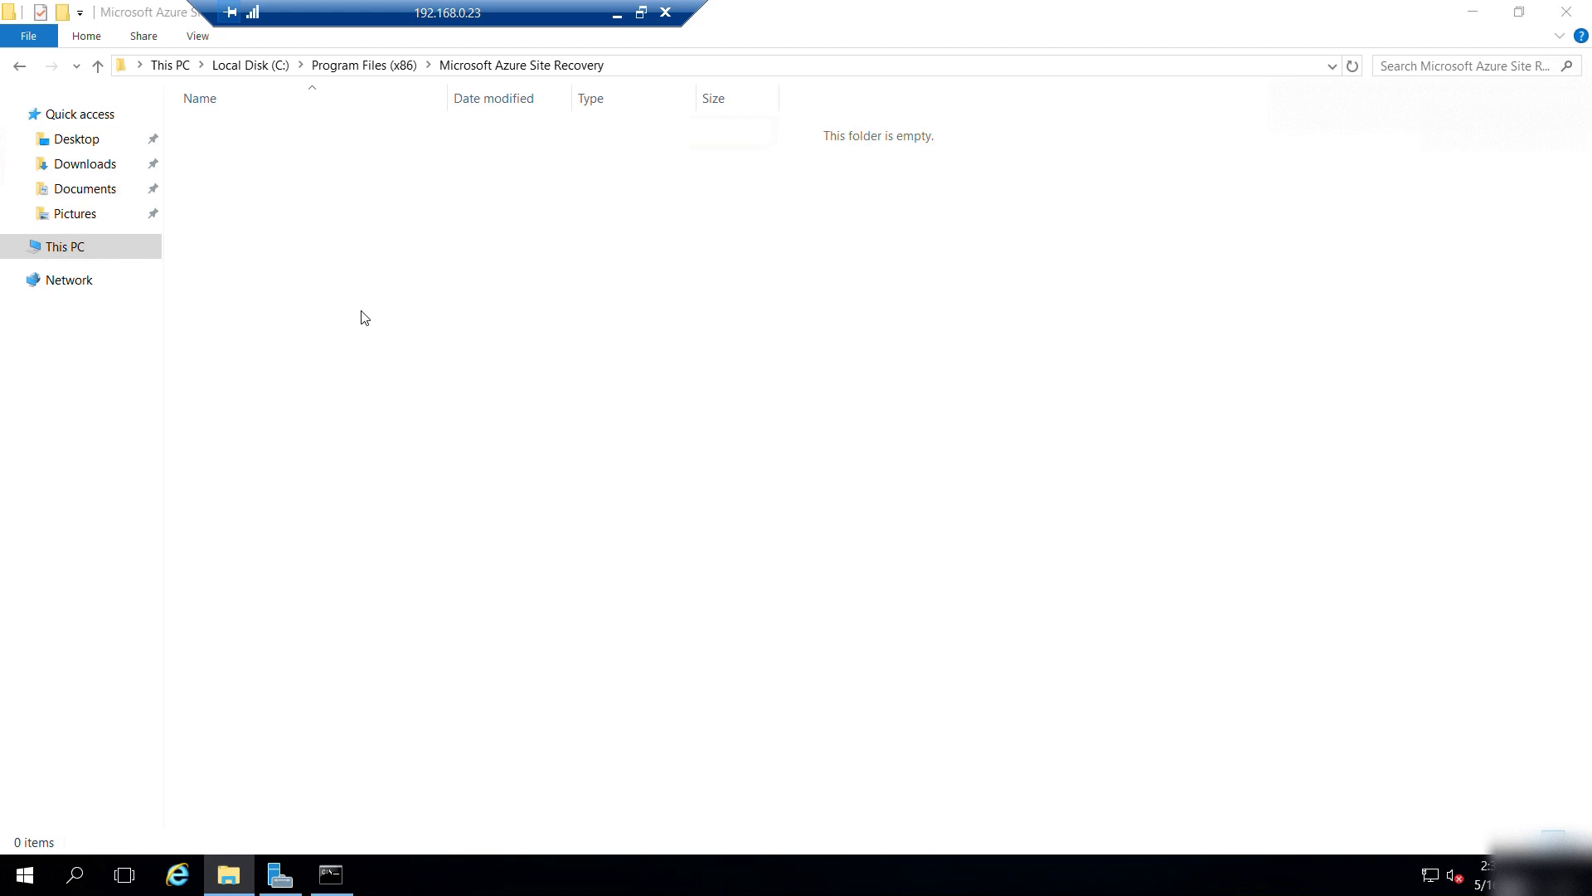
left_click(945, 396)
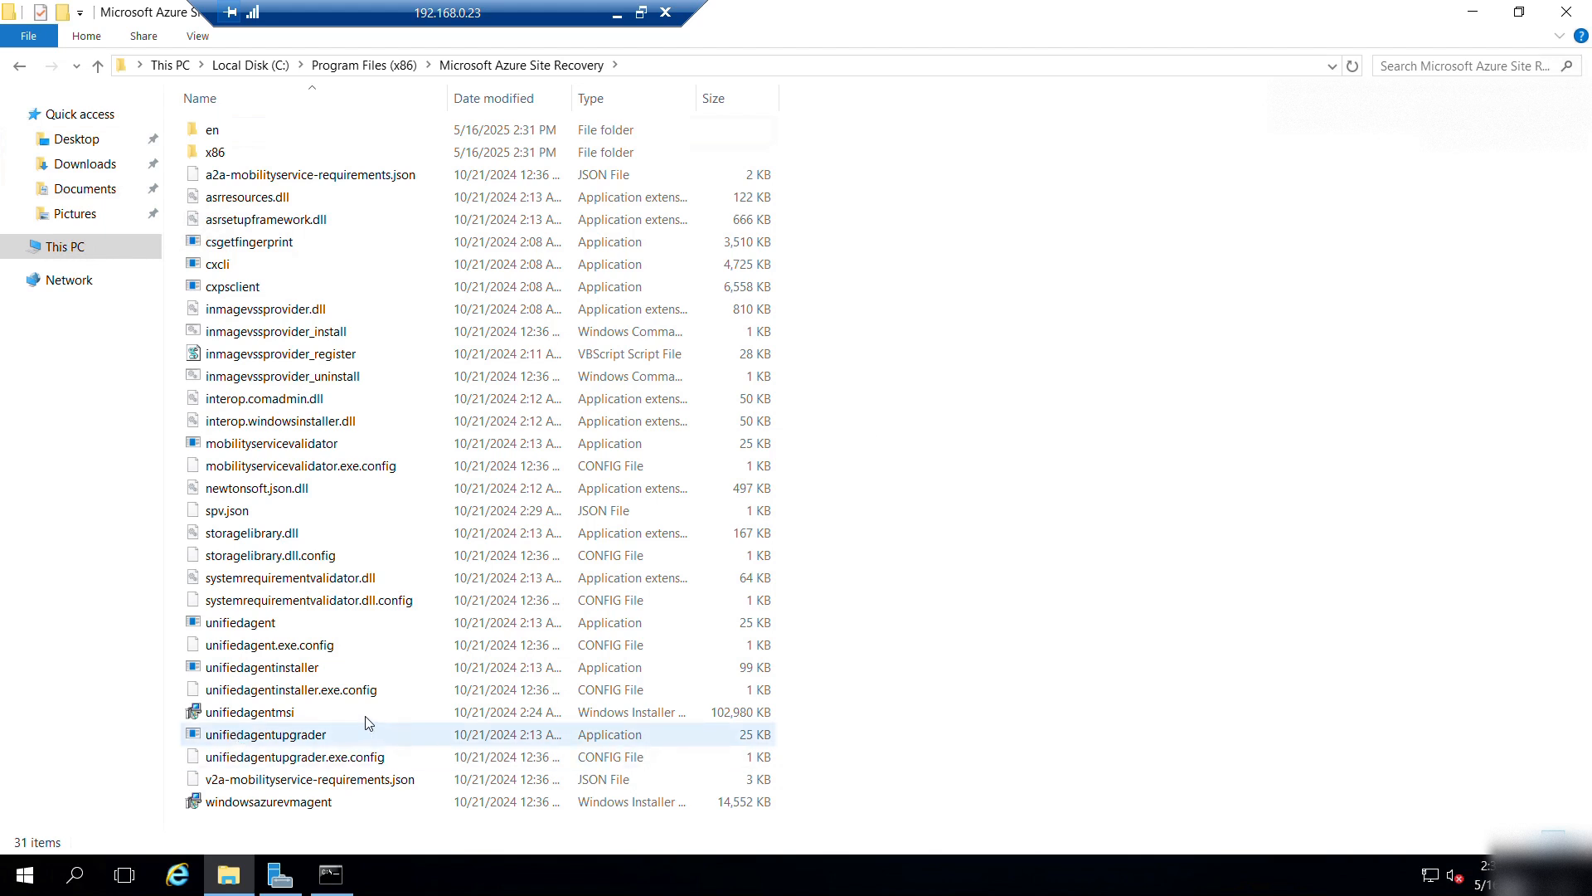
double_click(245, 624)
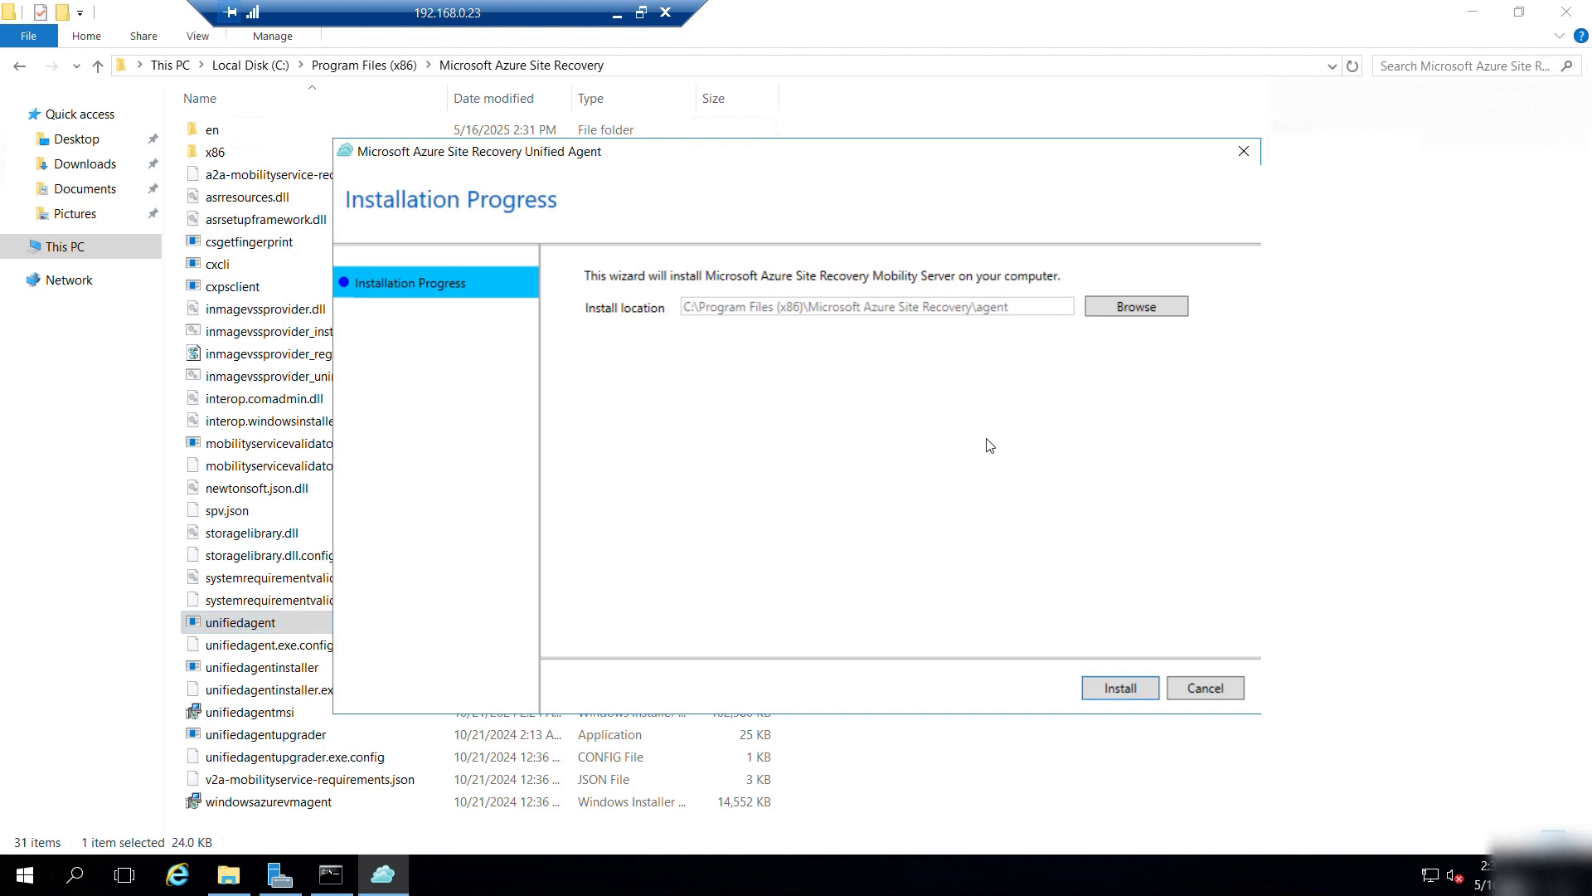
left_click(1243, 152)
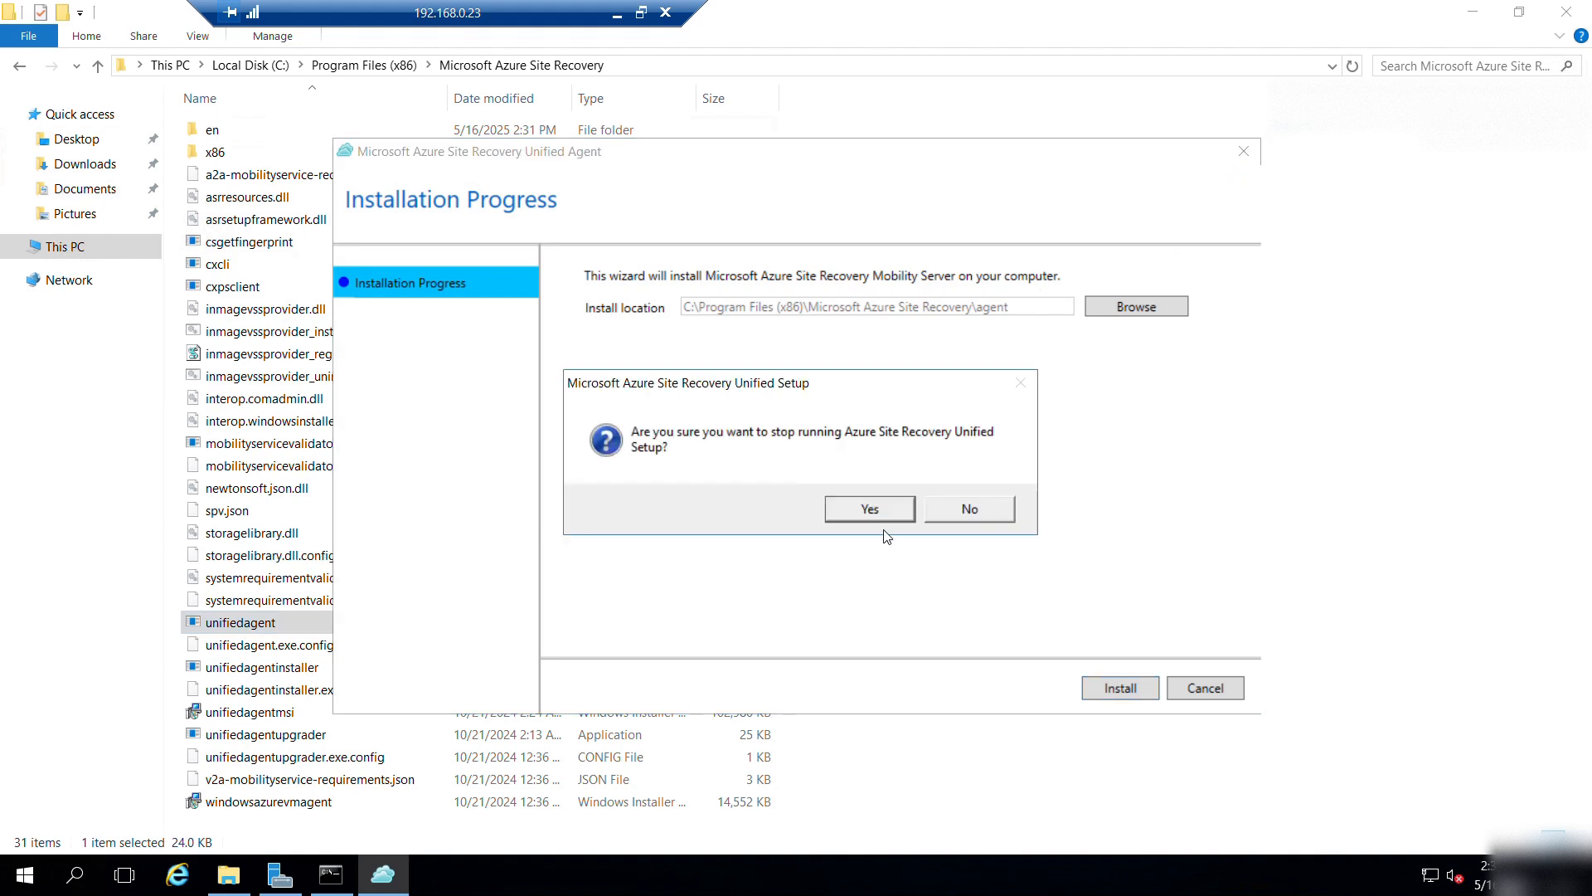
left_click(869, 509)
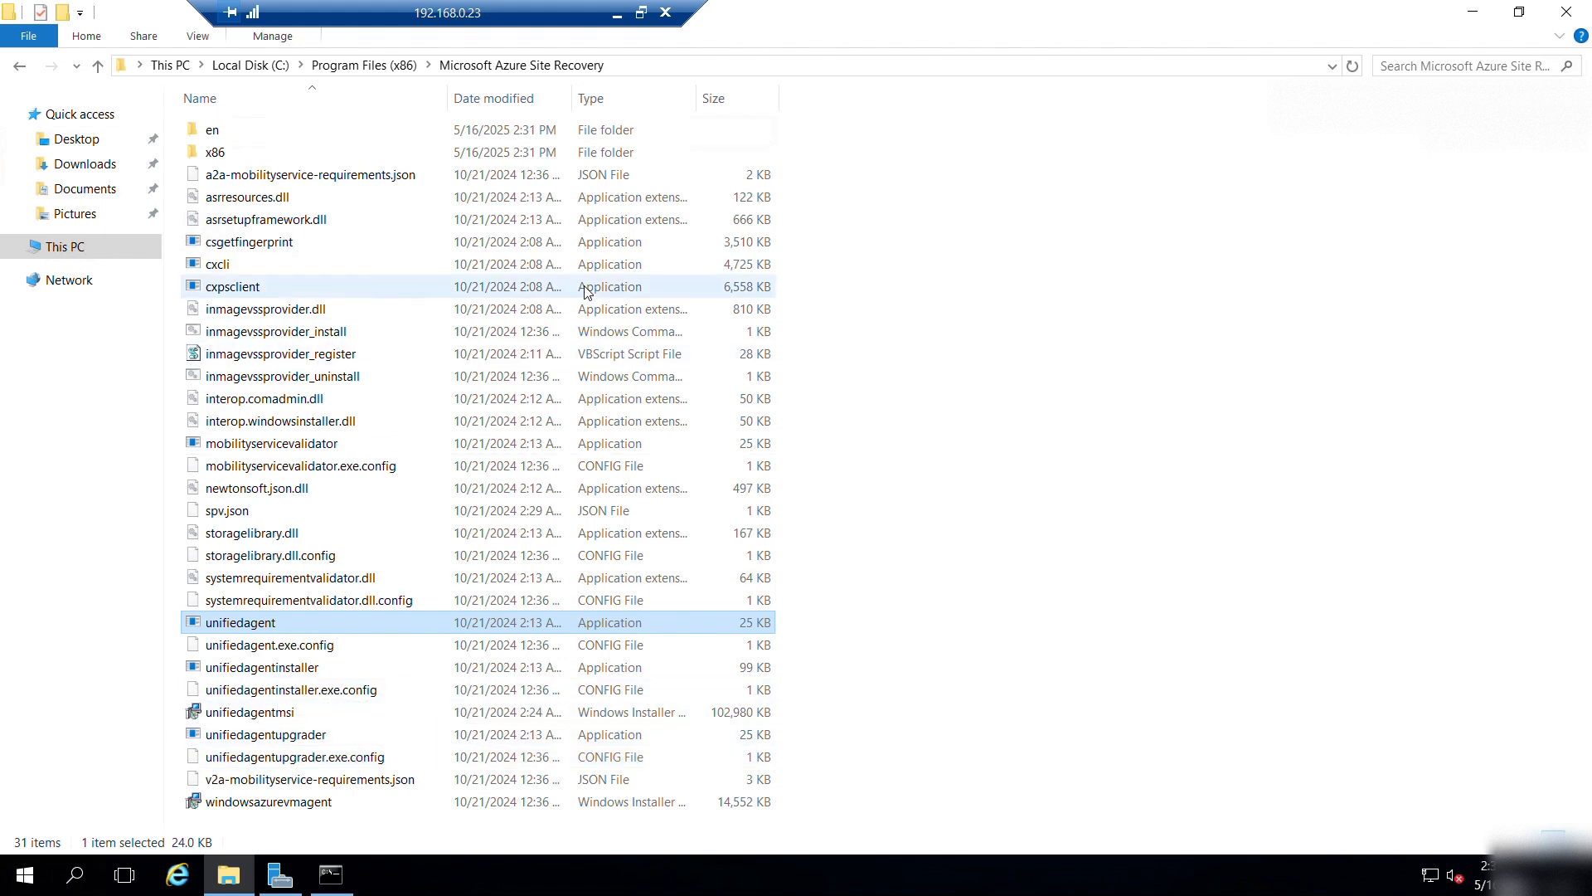
Minimize the remote server session and bring up the Notepad command notes.
left_click(624, 23)
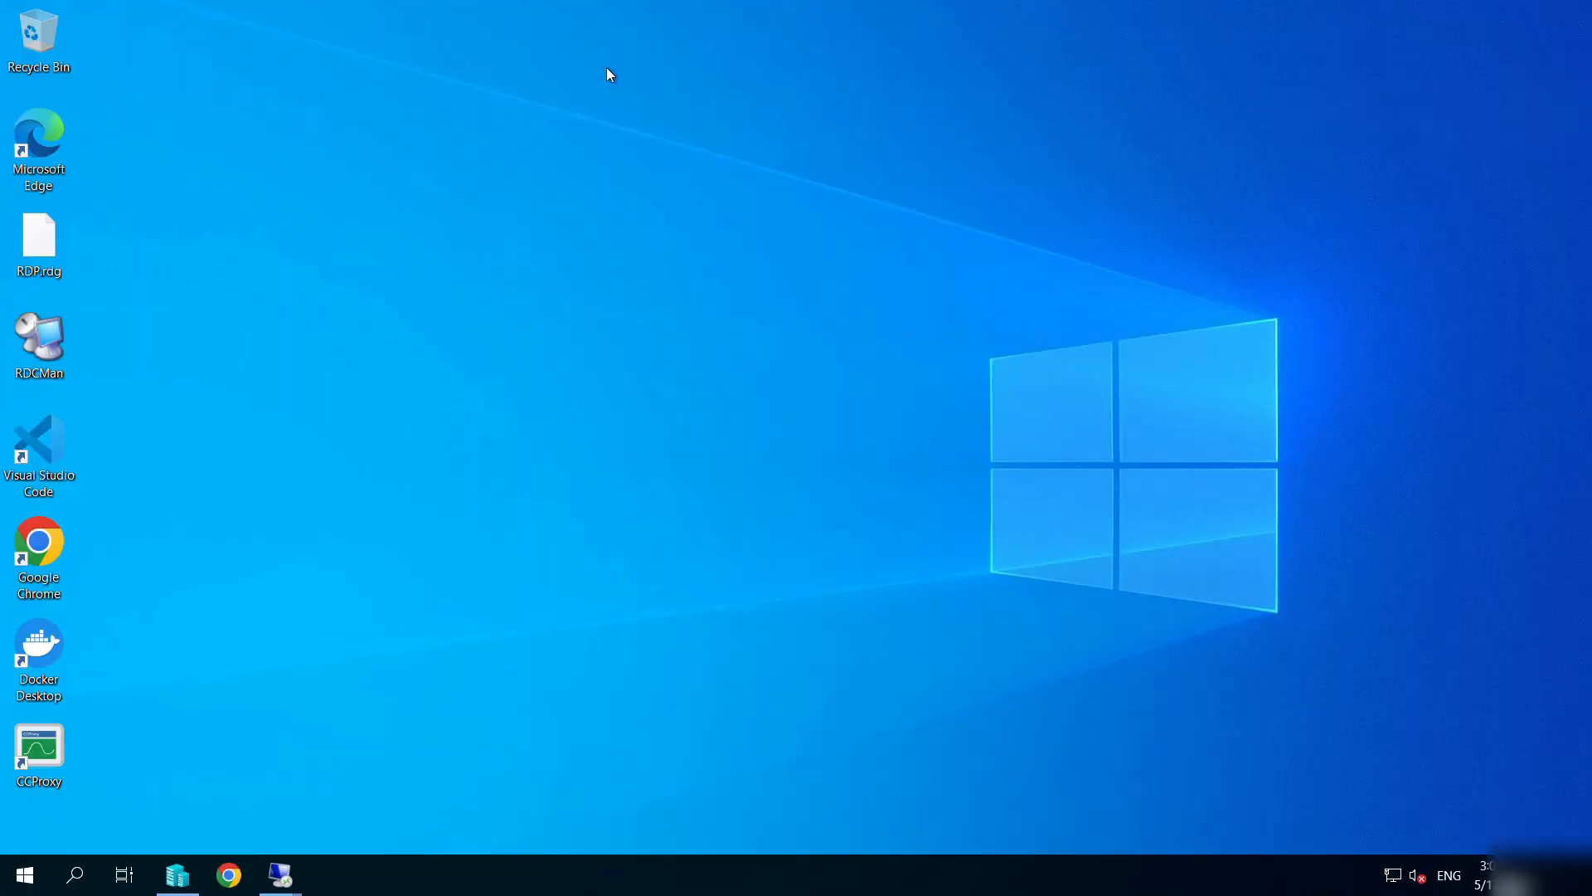
key("alt+Tab")
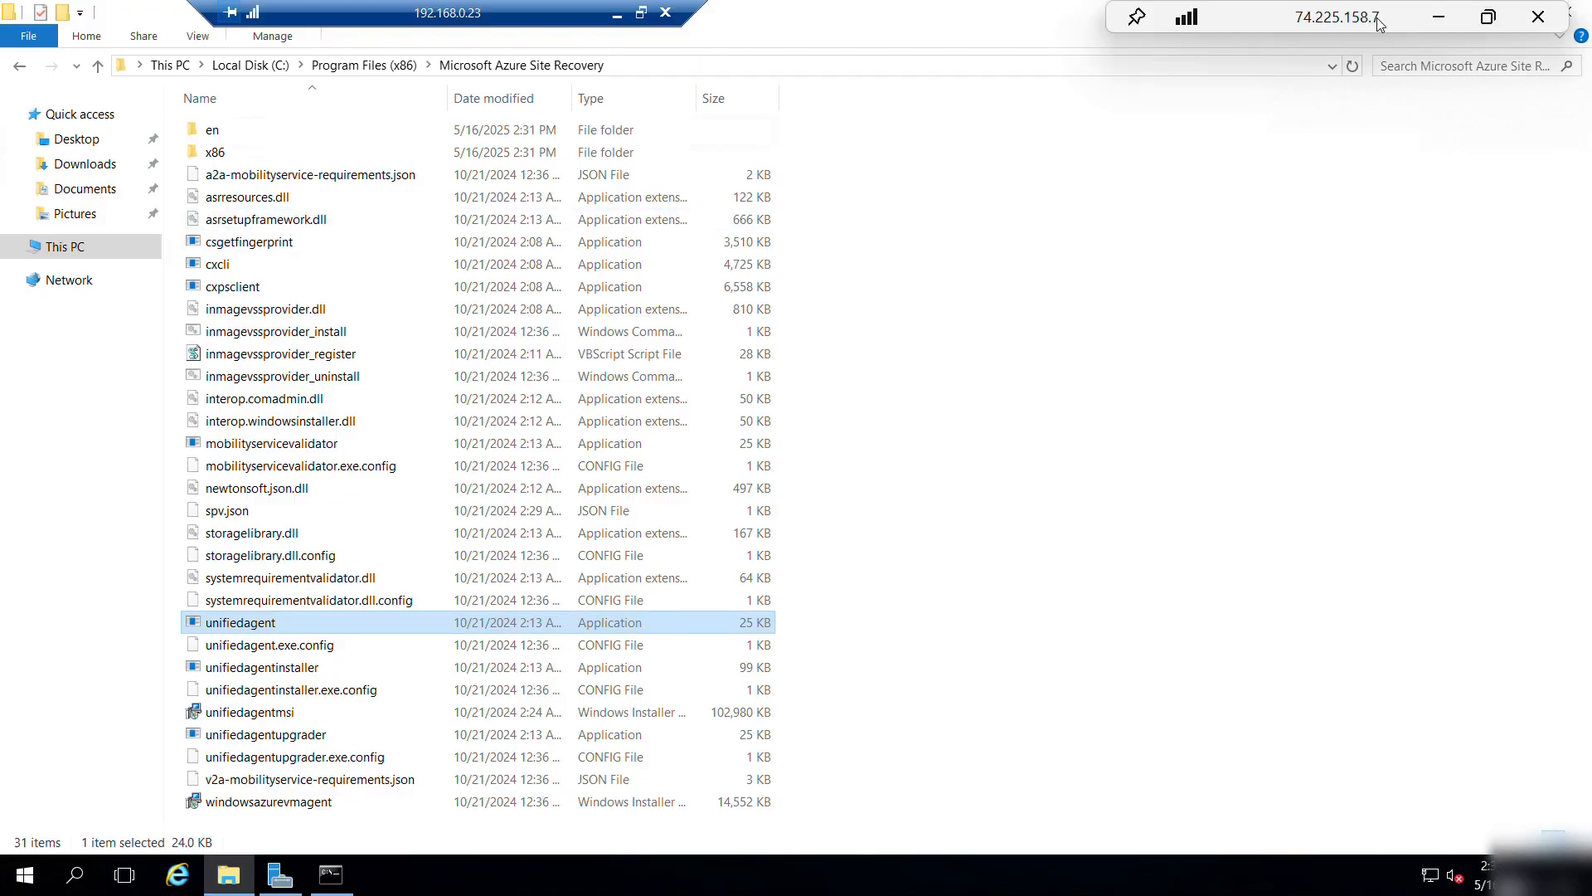
left_click(1432, 13)
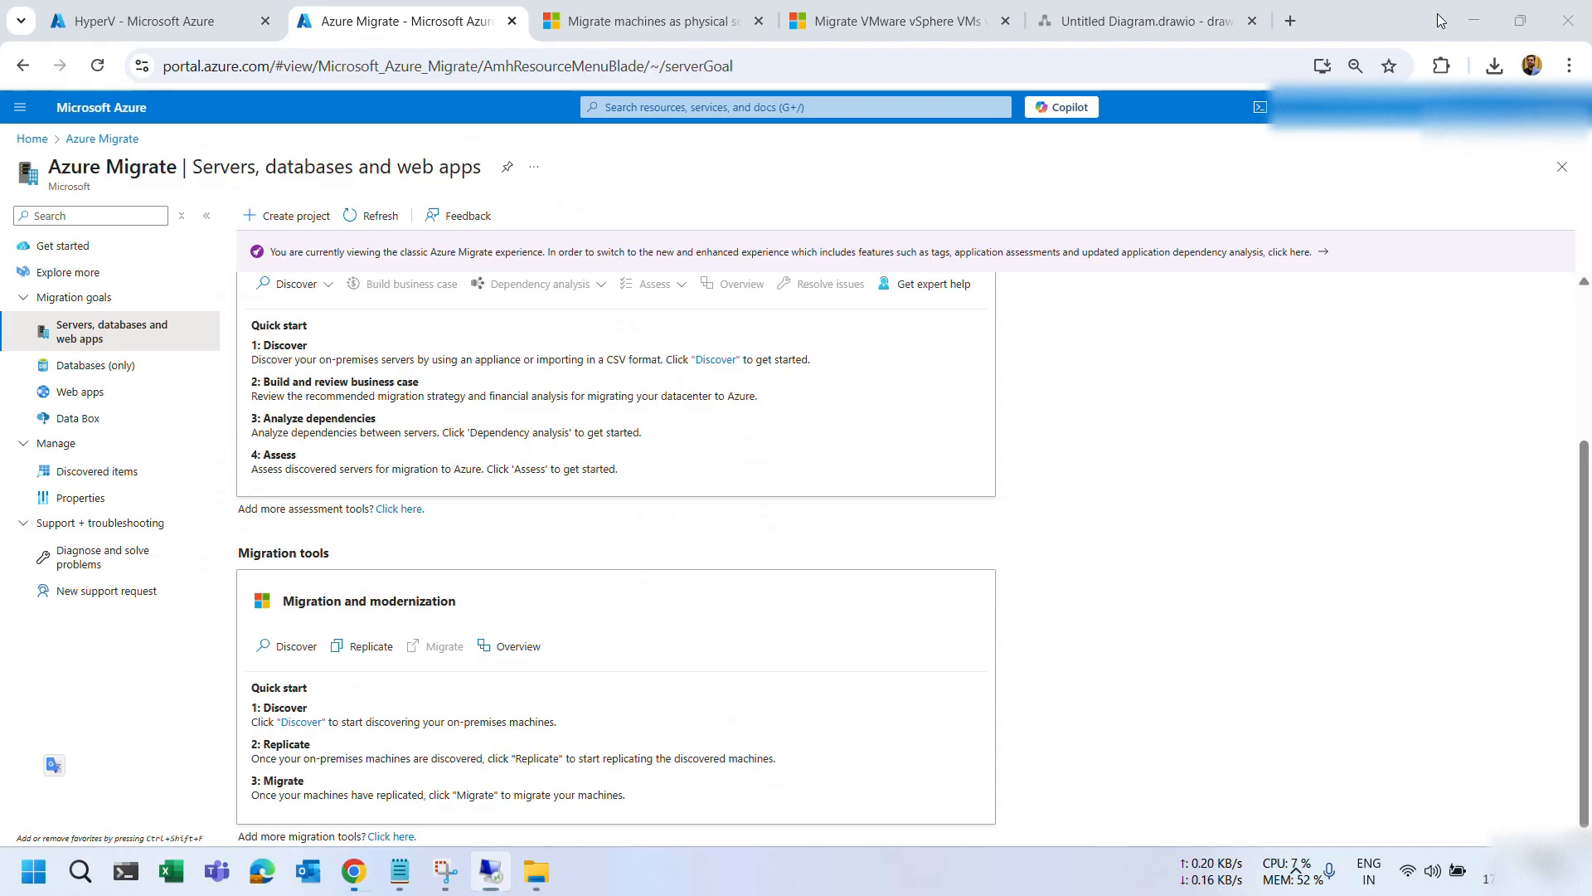
left_click(400, 871)
left_click(432, 249)
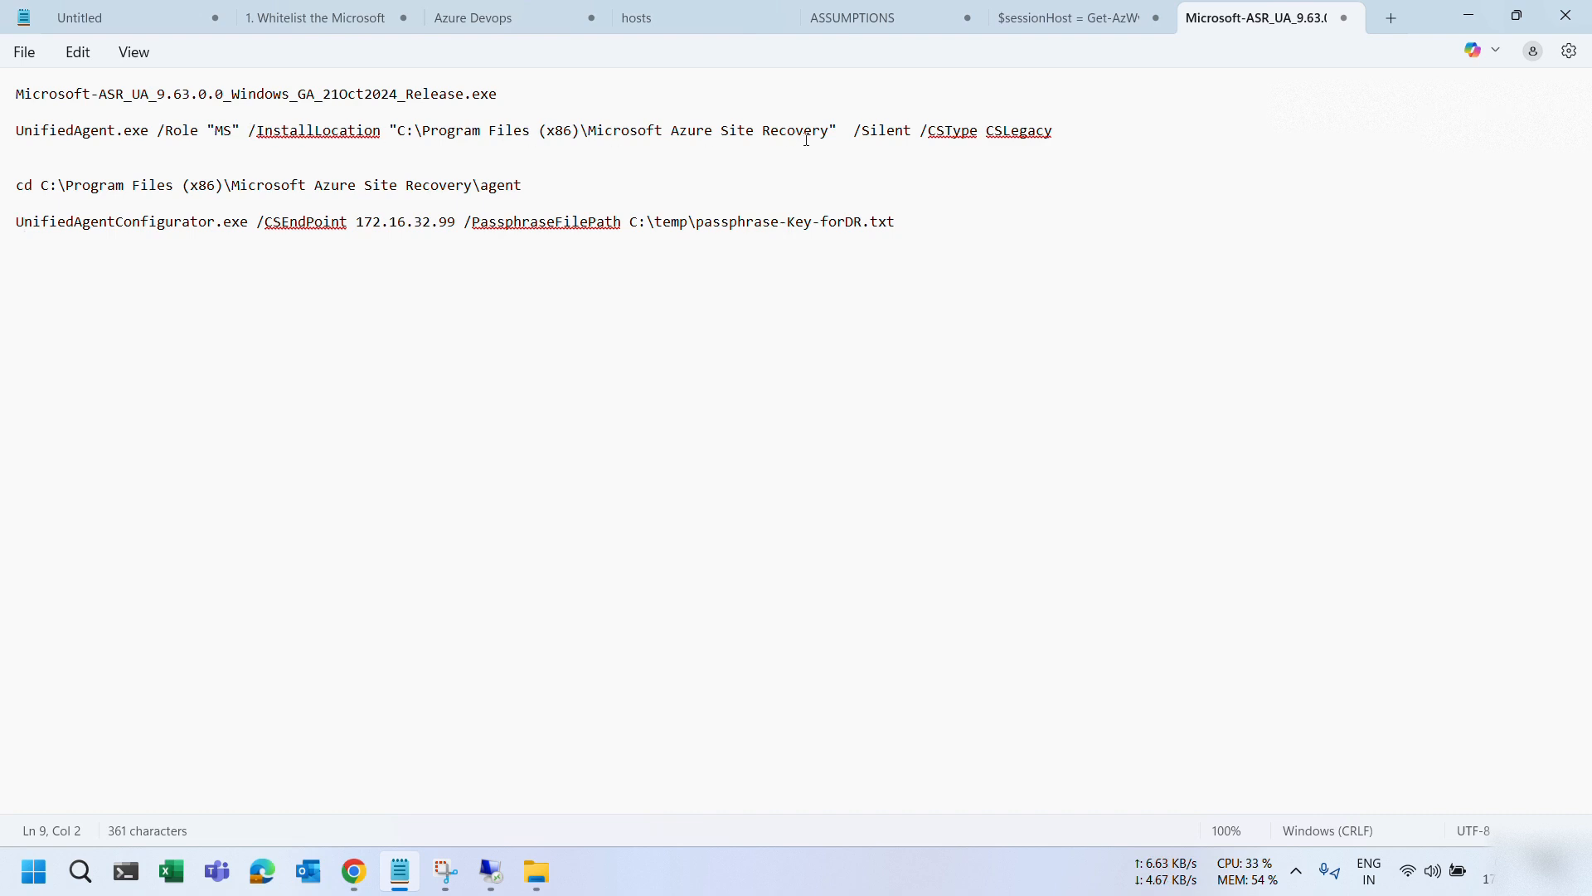
Copy the UnifiedAgent.exe /Role "MS" install line and return to the server's Command Prompt.
left_click_drag(1070, 131, 86, 120)
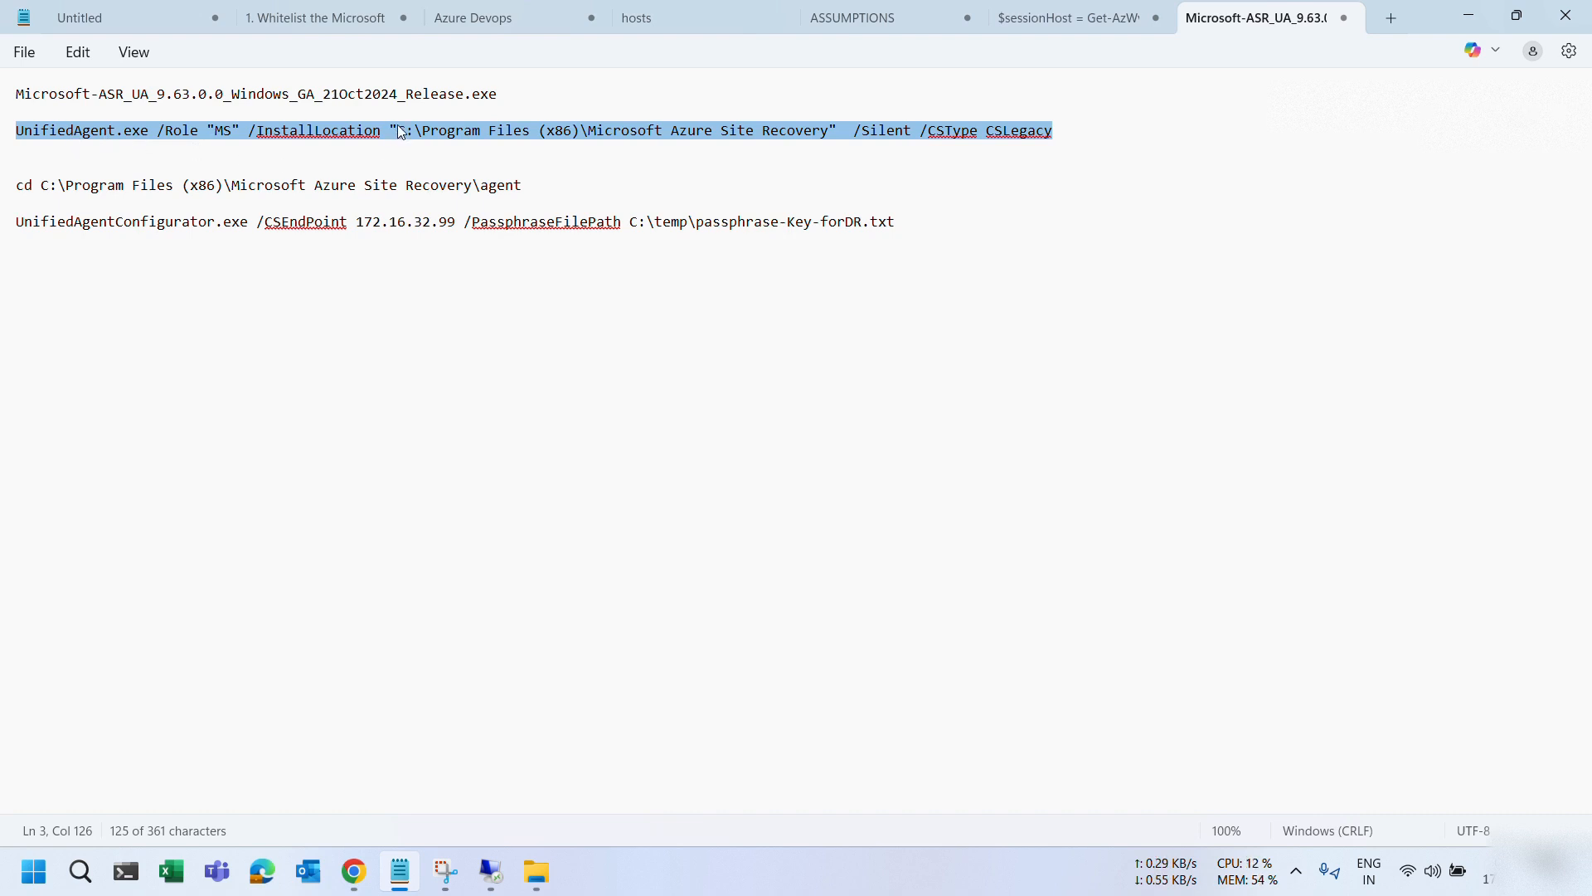
right_click(516, 135)
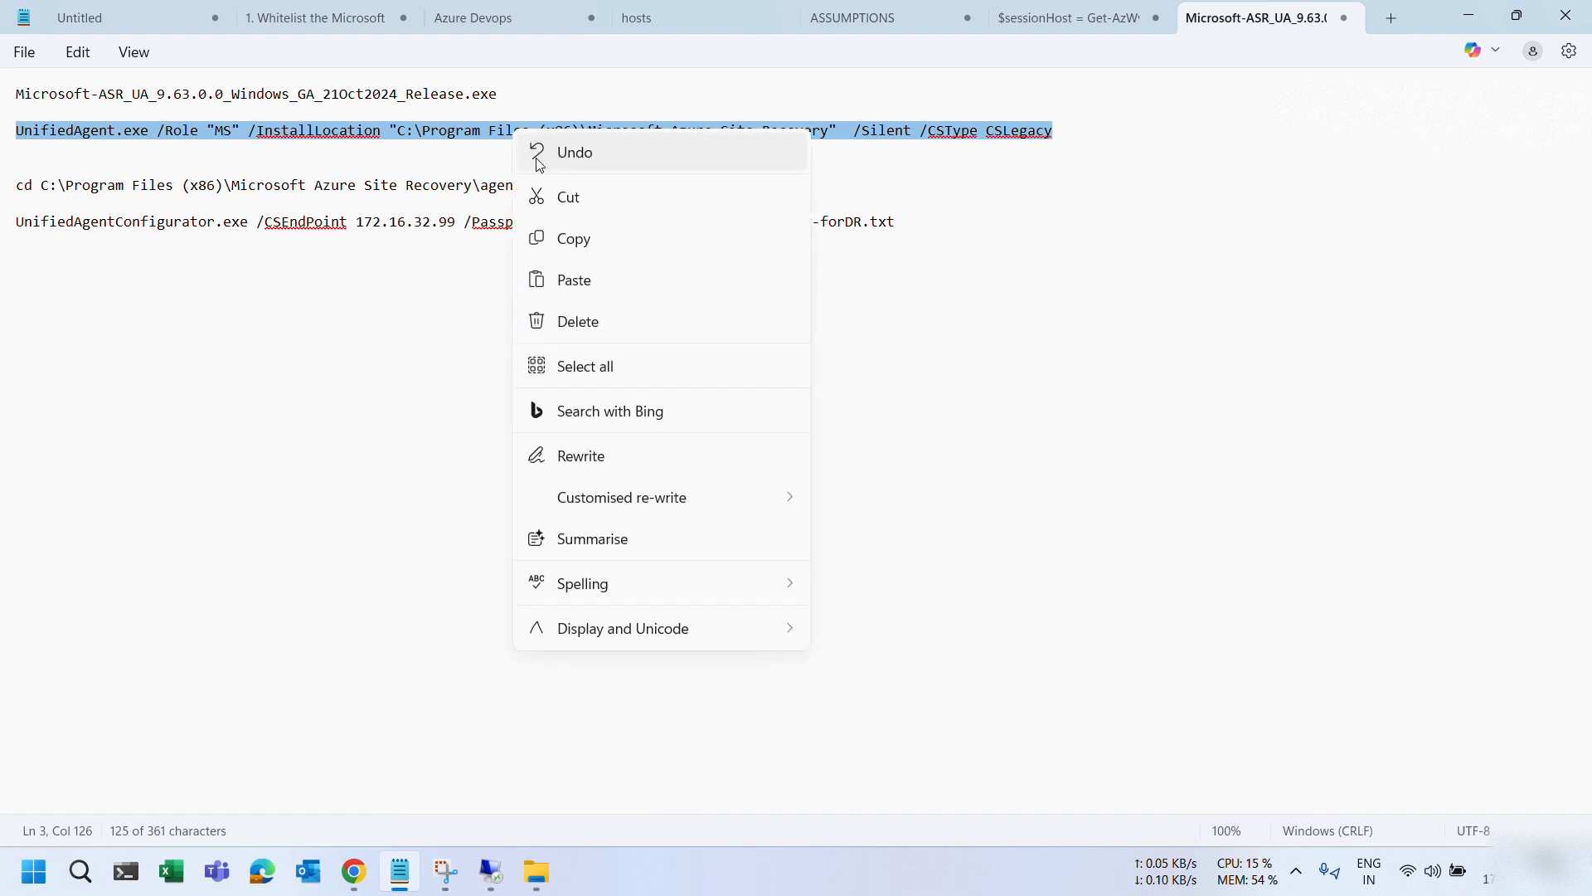
left_click(570, 236)
key("alt+Tab")
key("alt+Tab")
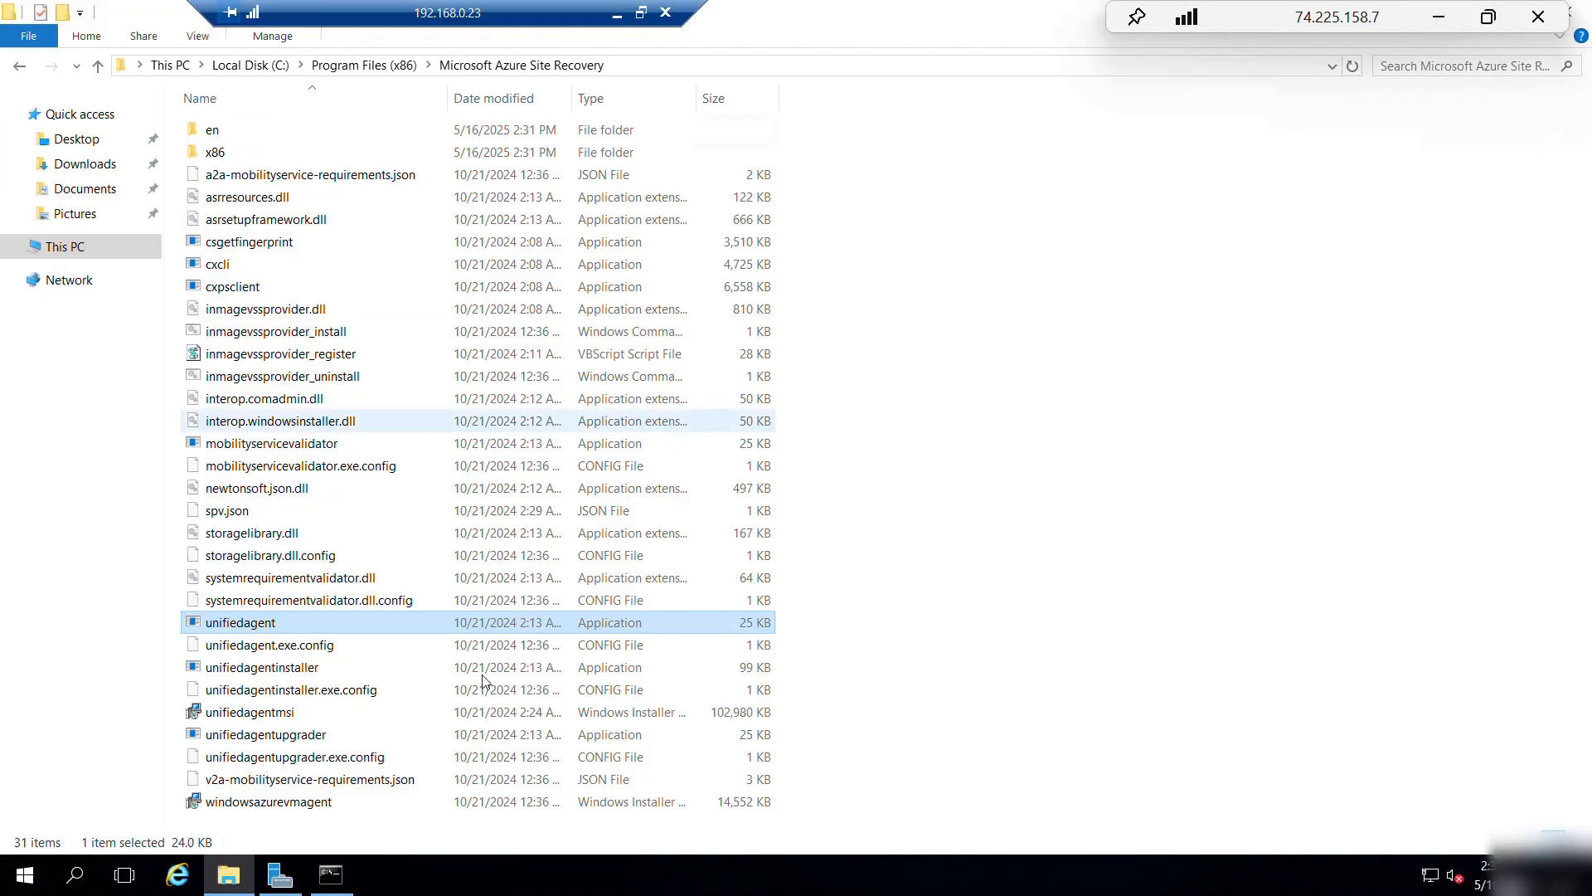
left_click(331, 874)
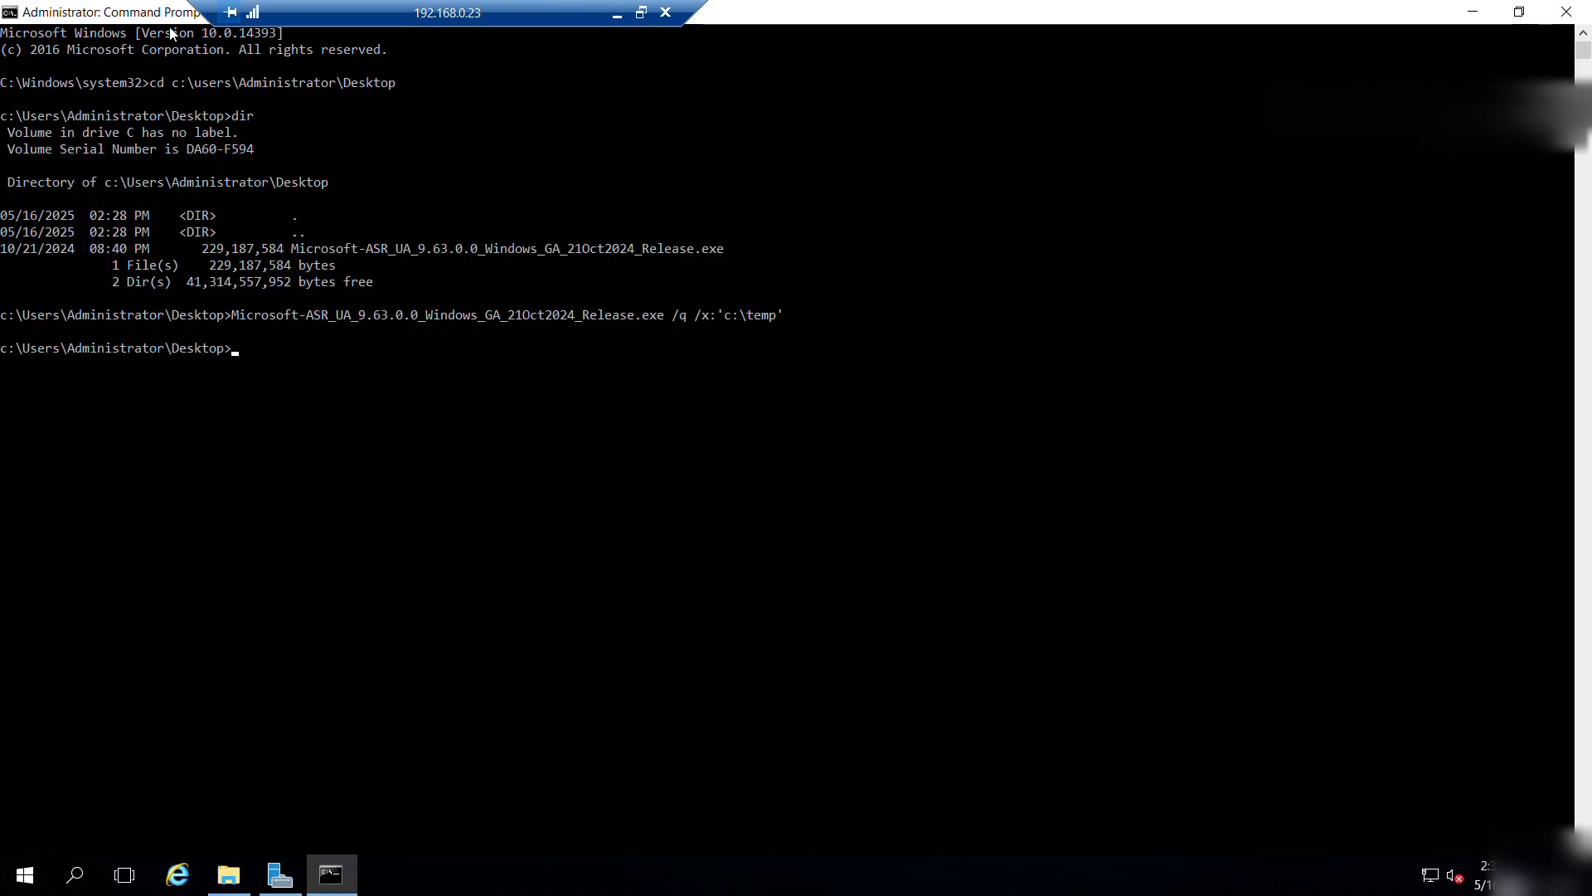
Change directory to c:\Program Files (x86)\Microsoft Azure Site Recovery.
left_click_drag(171, 34, 618, 290)
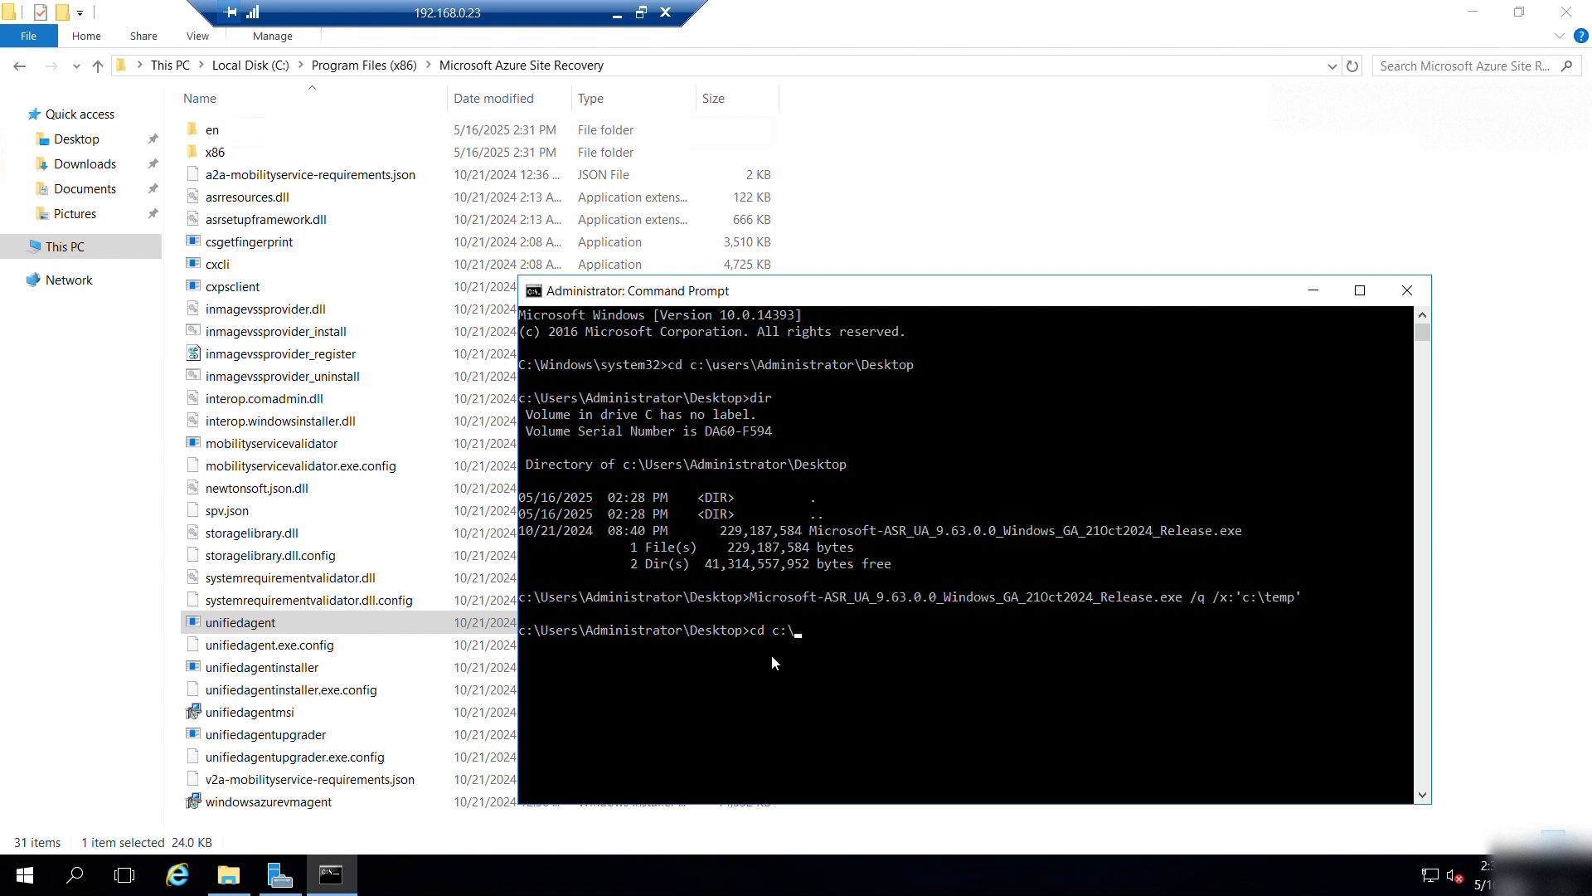
key("Tab")
key("Tab")
type("Mi")
key("BackSpace")
key("BackSpace")
key("BackSpace")
type("\\")
key("Tab")
key("Tab")
key("Tab")
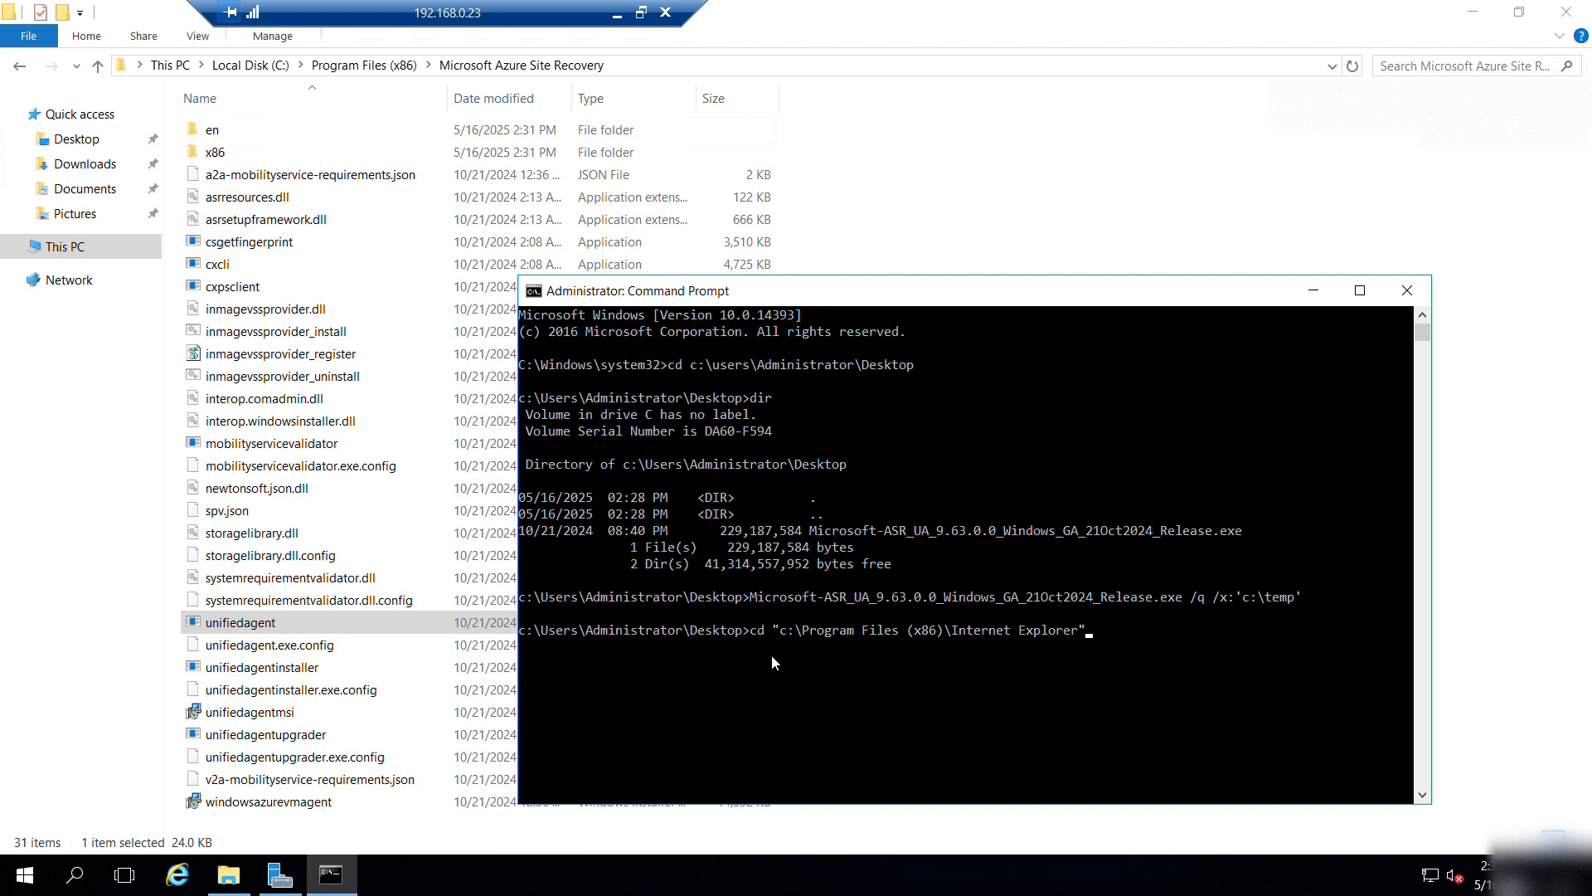
key("Return")
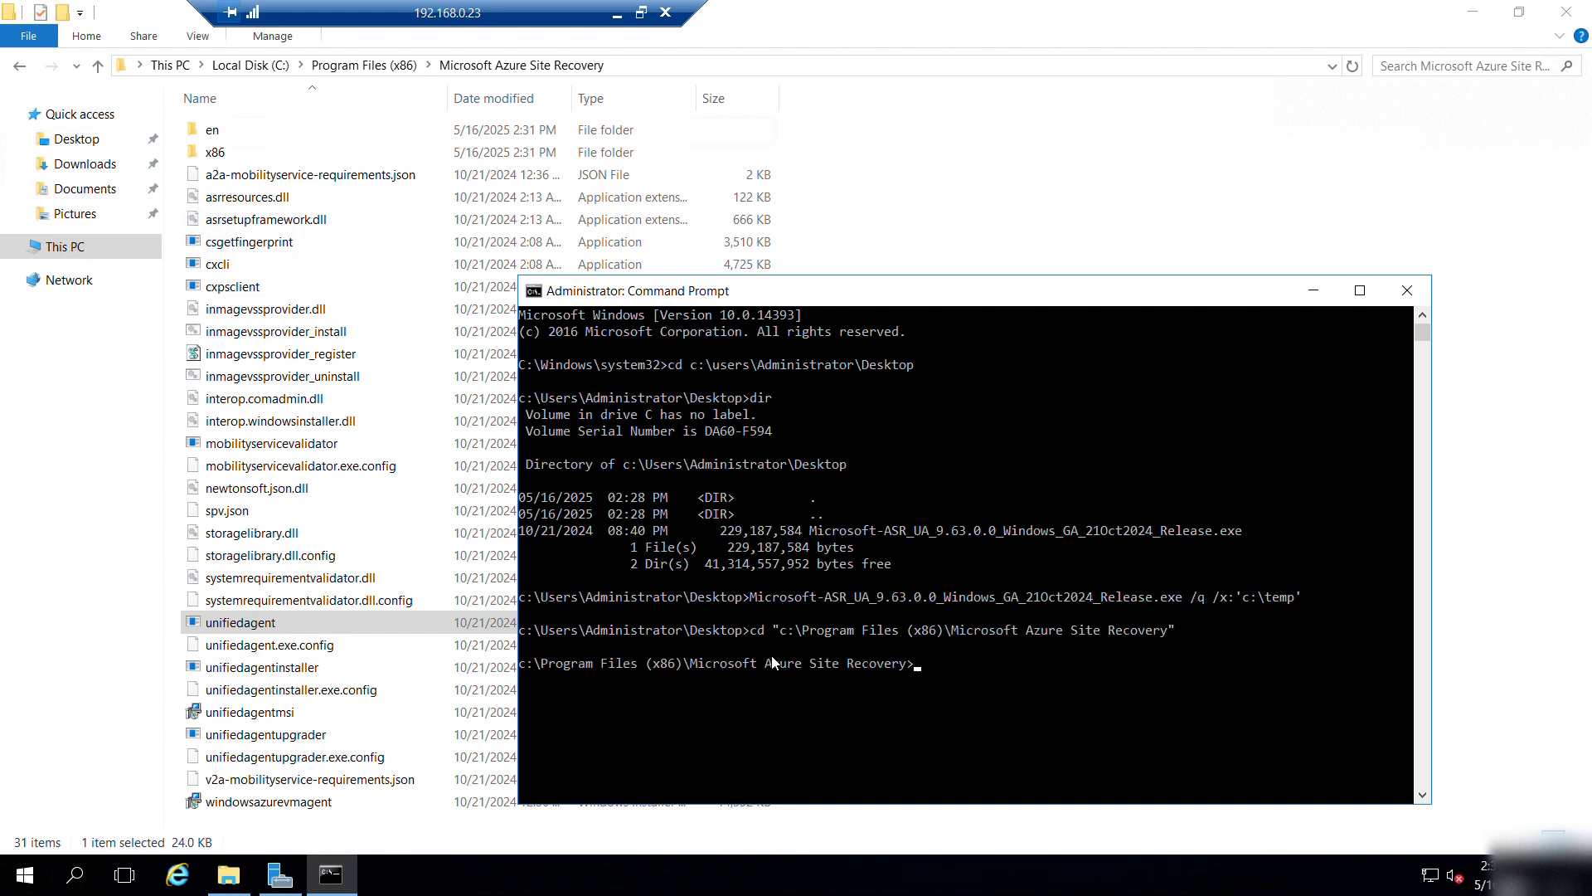
Paste and run the UnifiedAgent.exe /Role "MS" silent install command.
left_click(1361, 290)
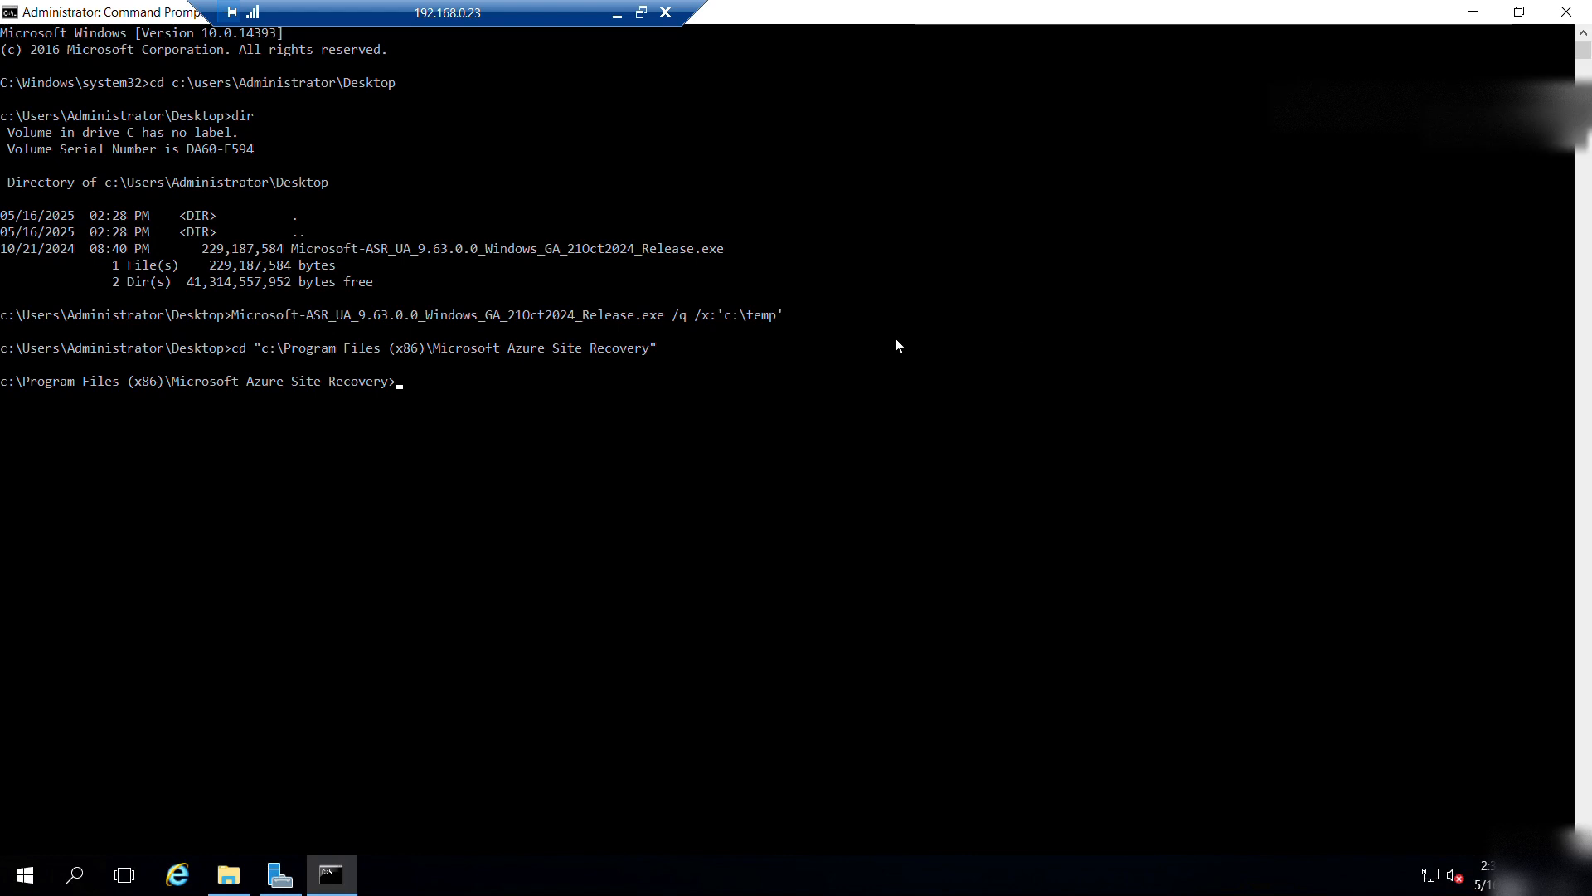
key("ctrl+v")
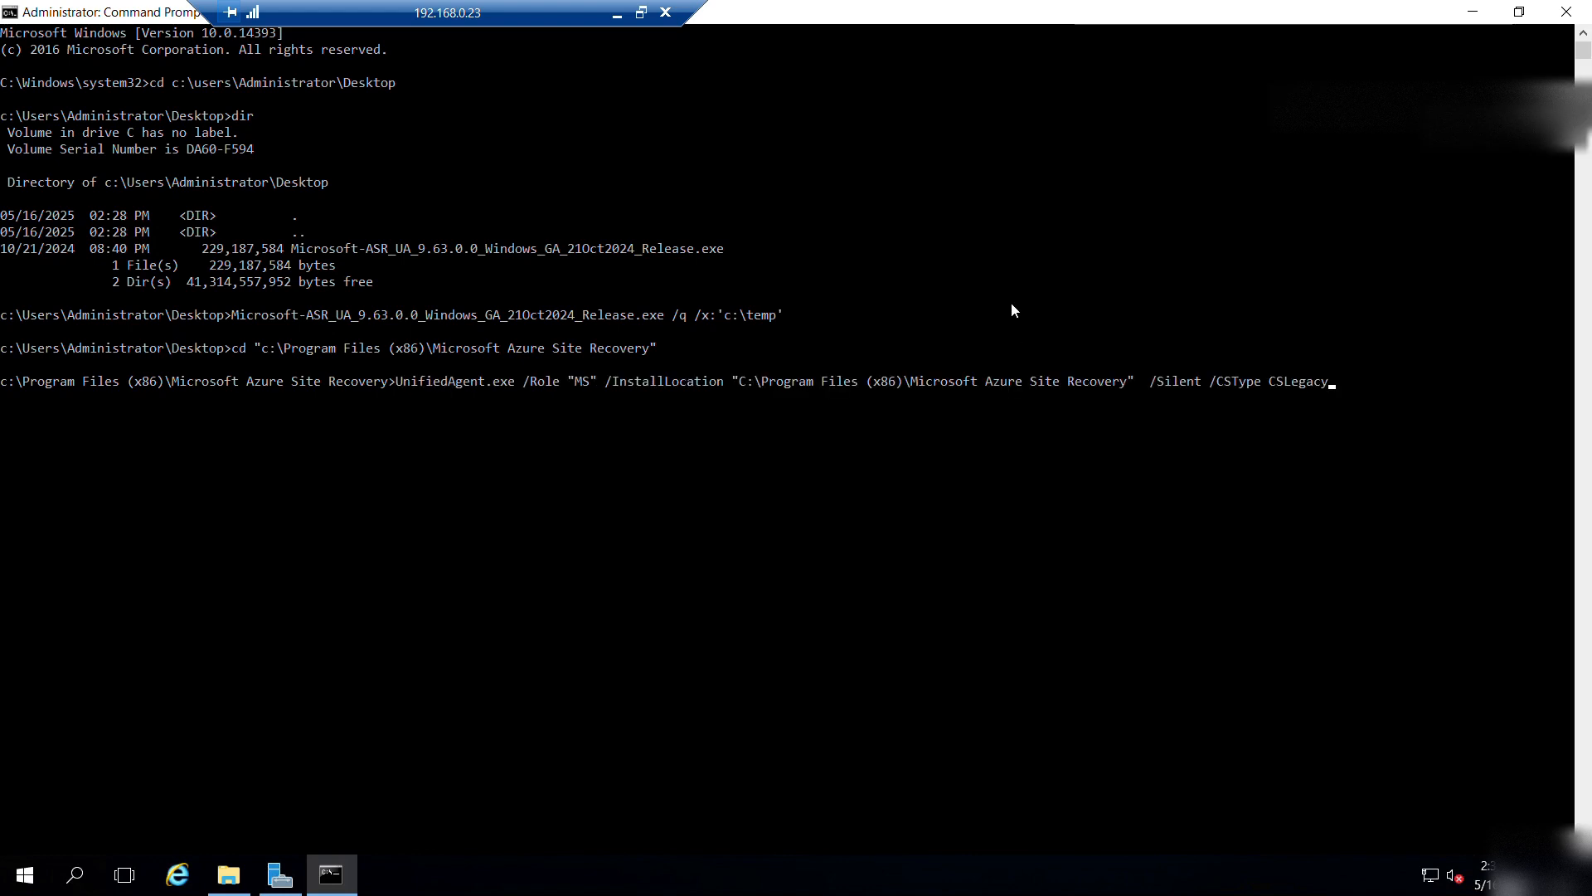
key("Return")
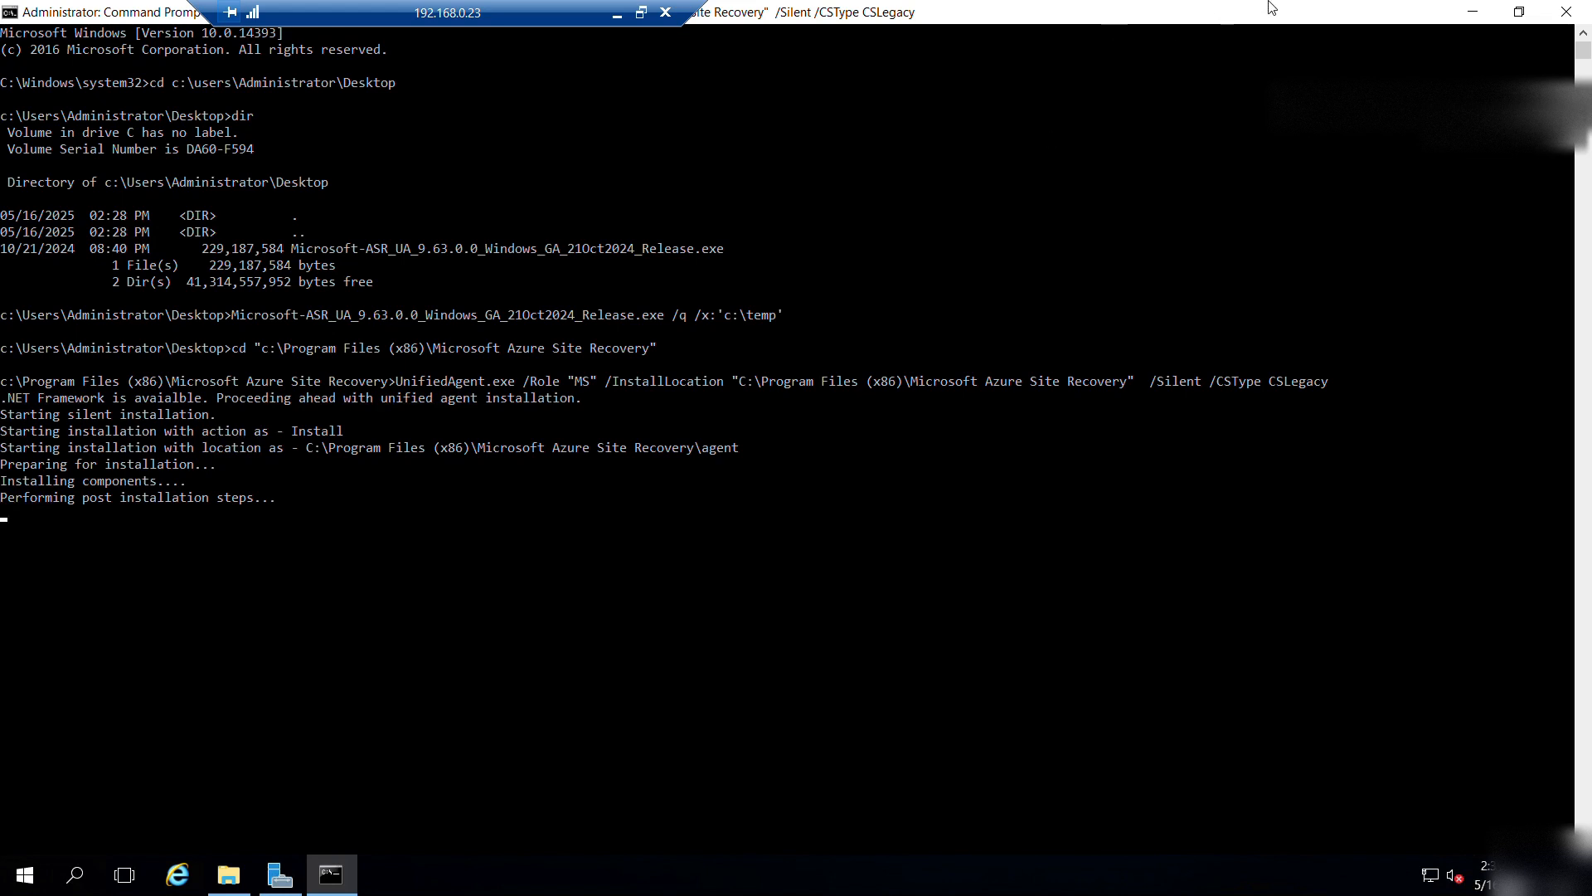
Minimize the remote session and Notepad to show the Untitled Diagram architecture in draw.io.
mouse_move(1269, 1)
left_click(1439, 18)
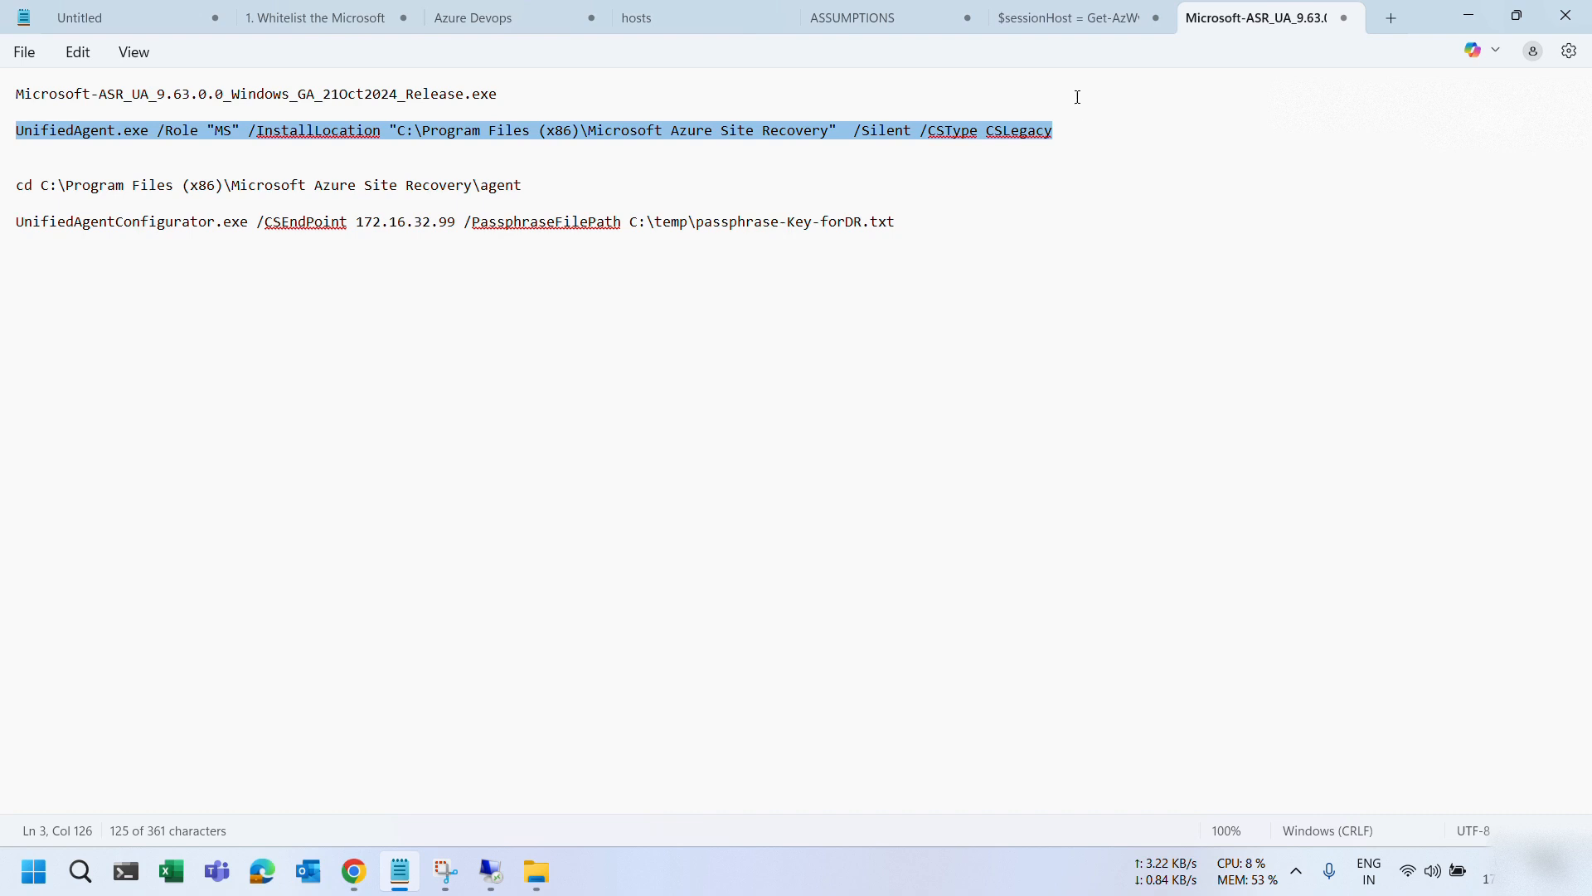
left_click(1053, 16)
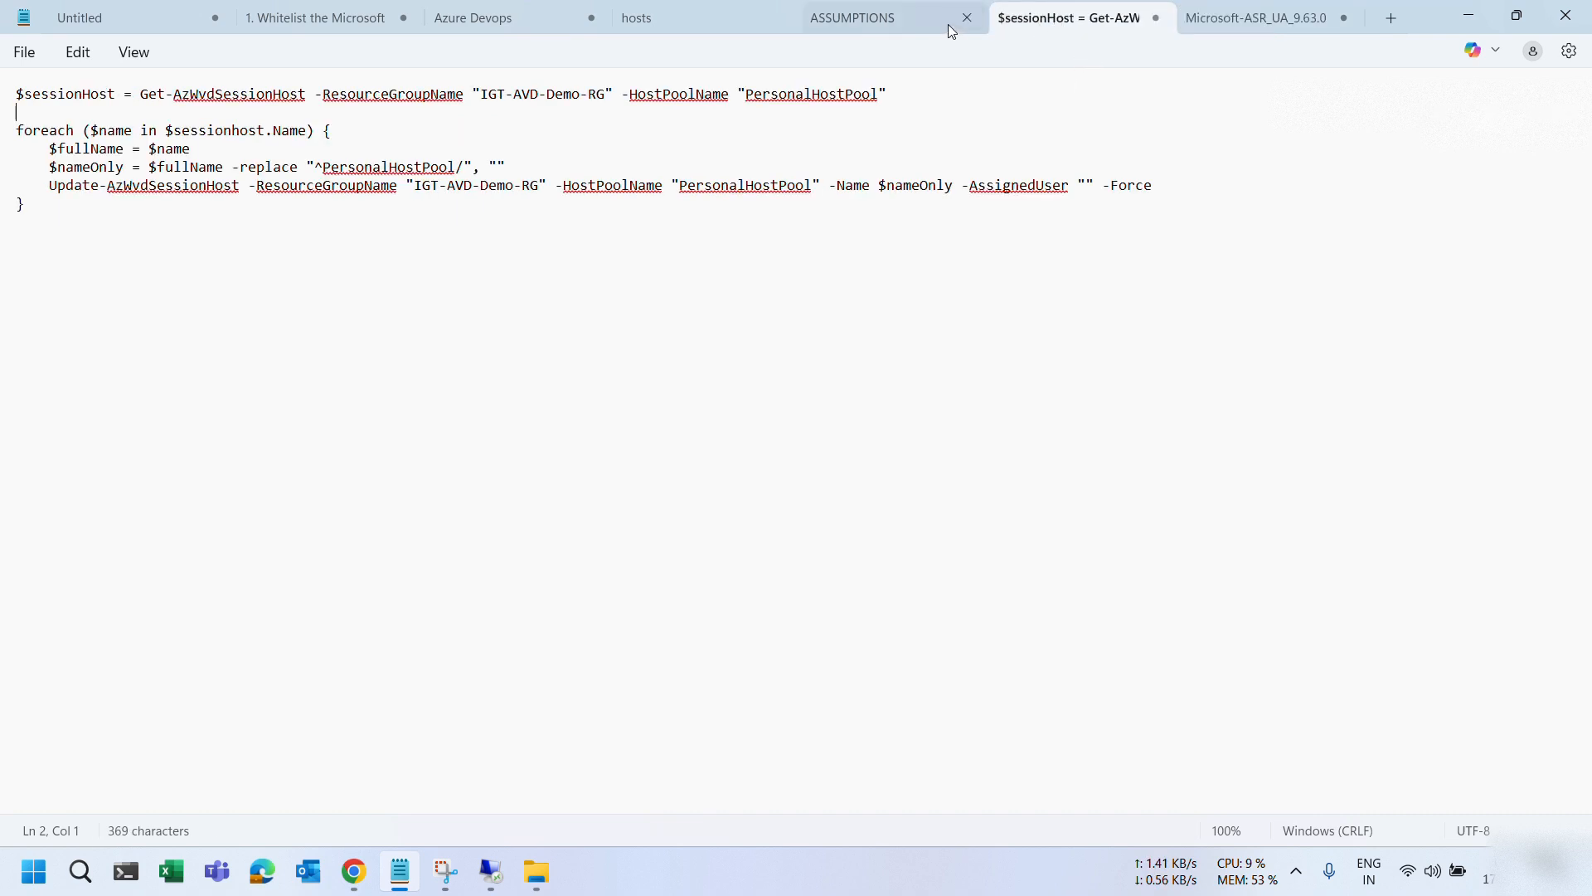
left_click(1256, 17)
left_click(1468, 15)
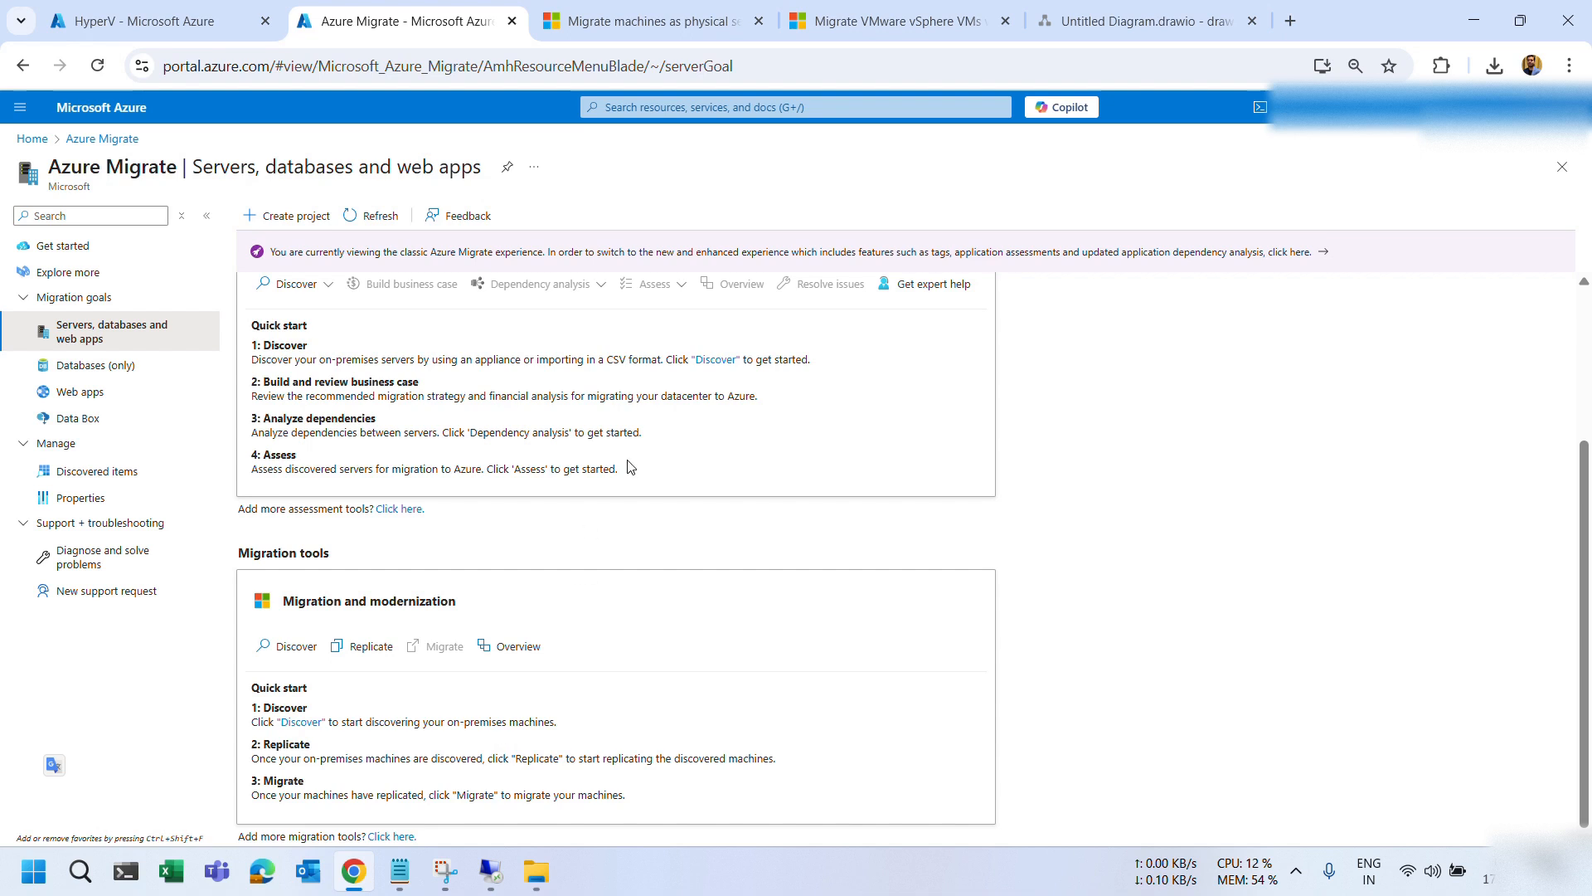
left_click(1144, 21)
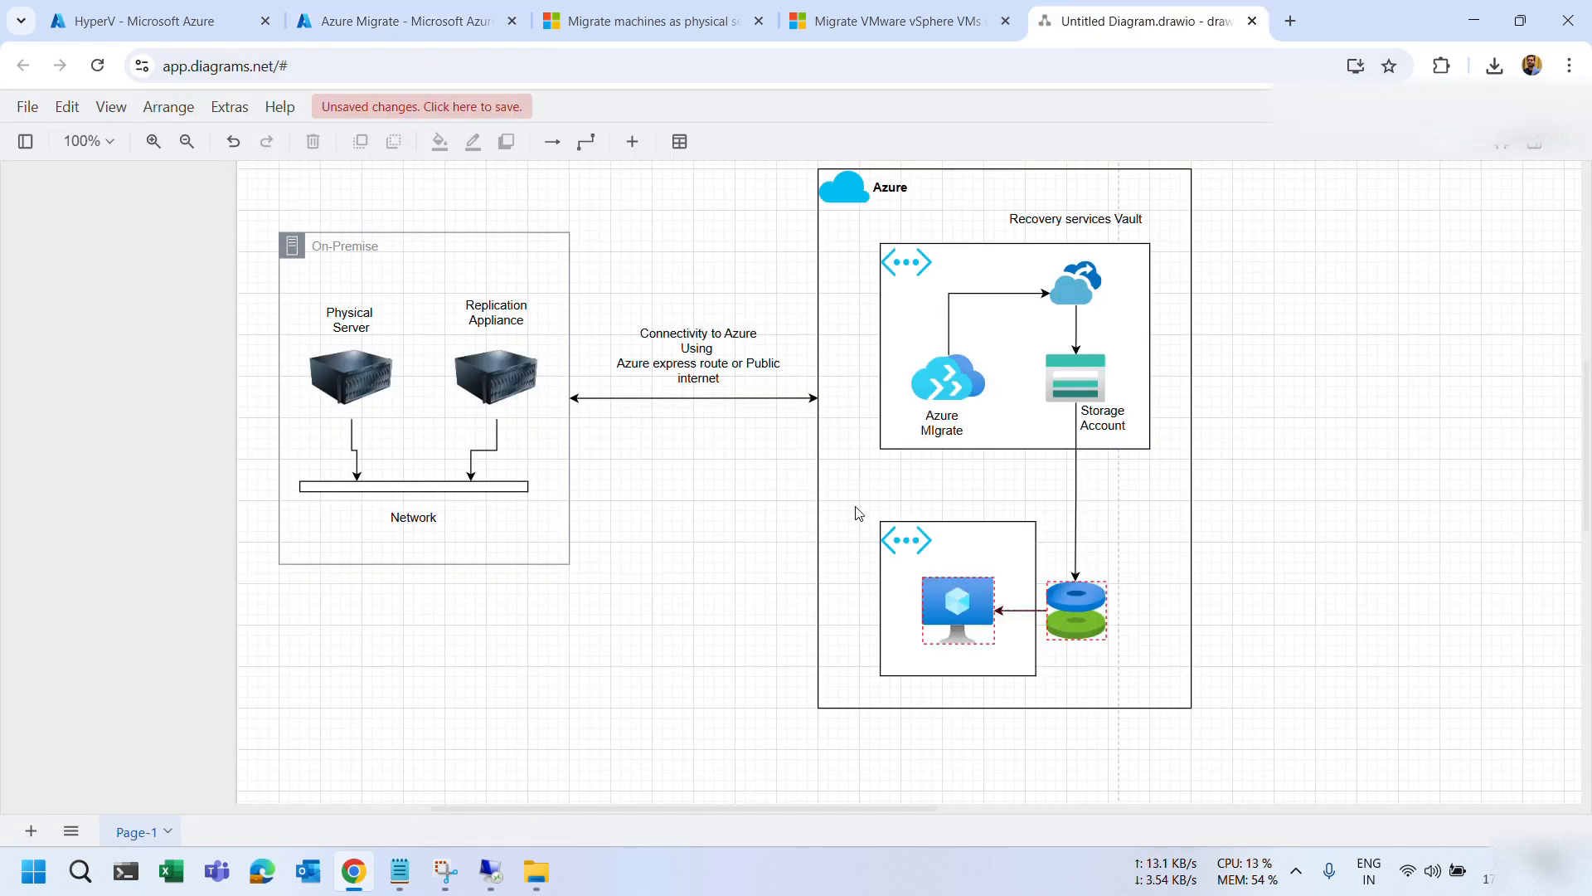
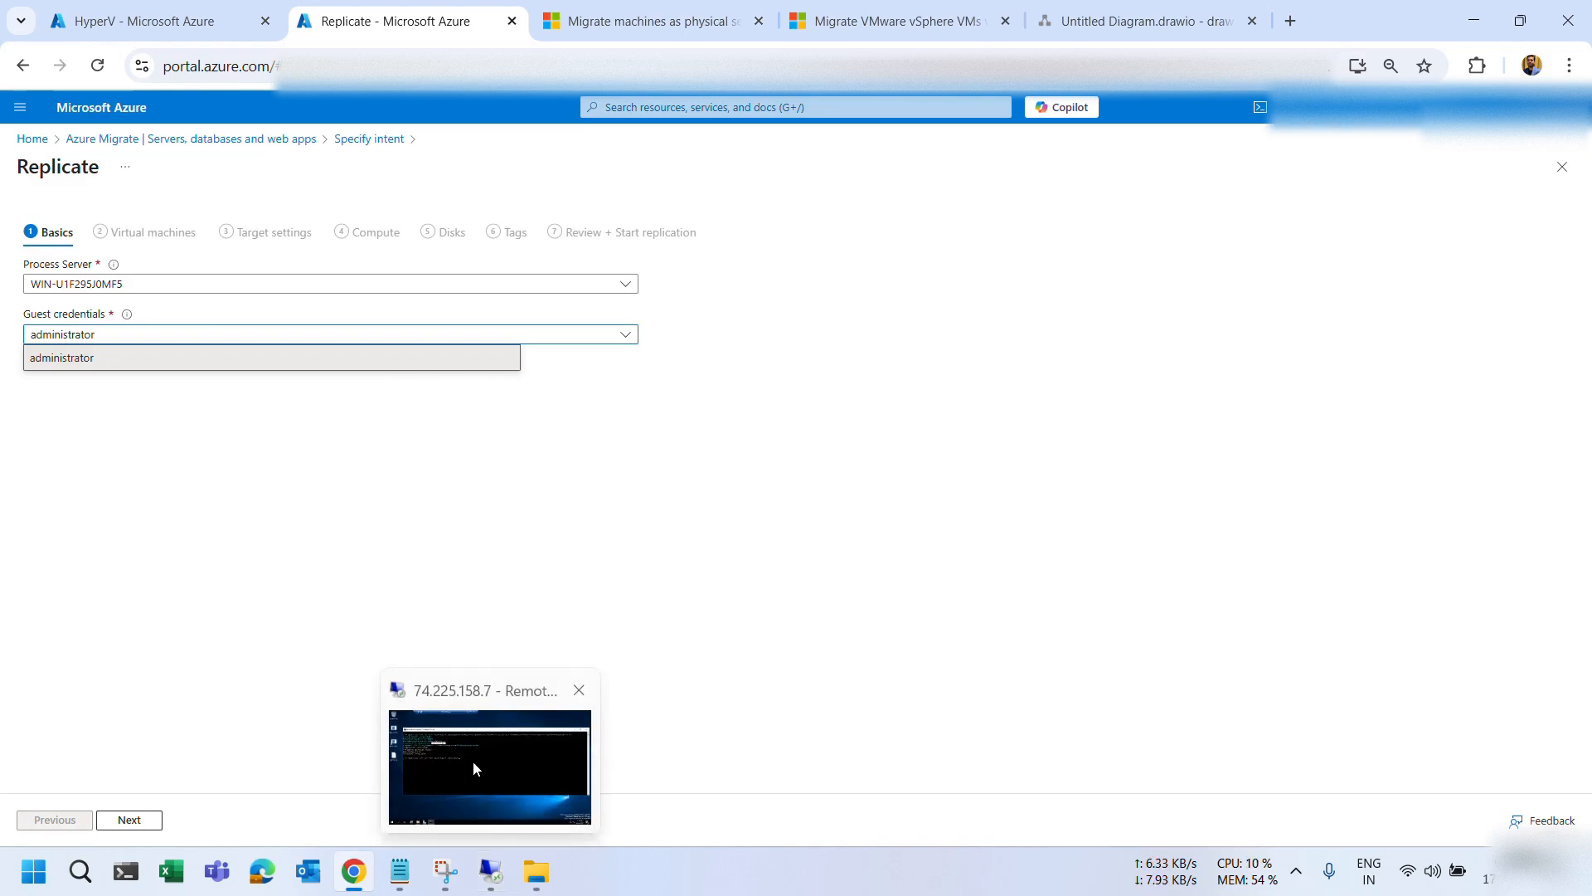
Bring the remote server session with the command prompt back into view.
left_click(473, 759)
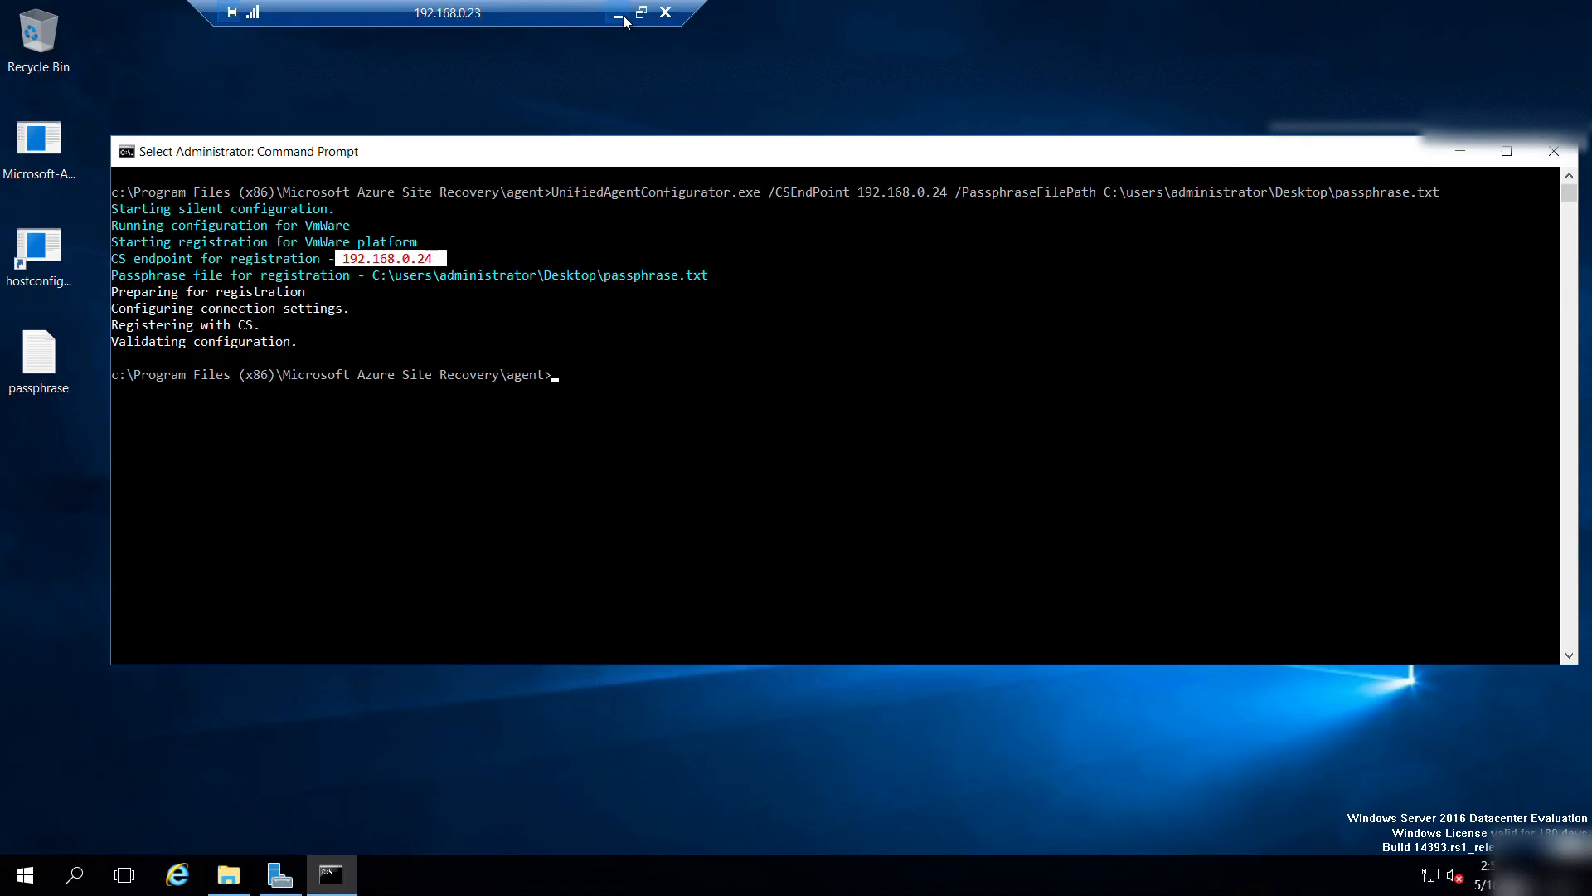
left_click(618, 14)
mouse_move(294, 867)
left_click(196, 788)
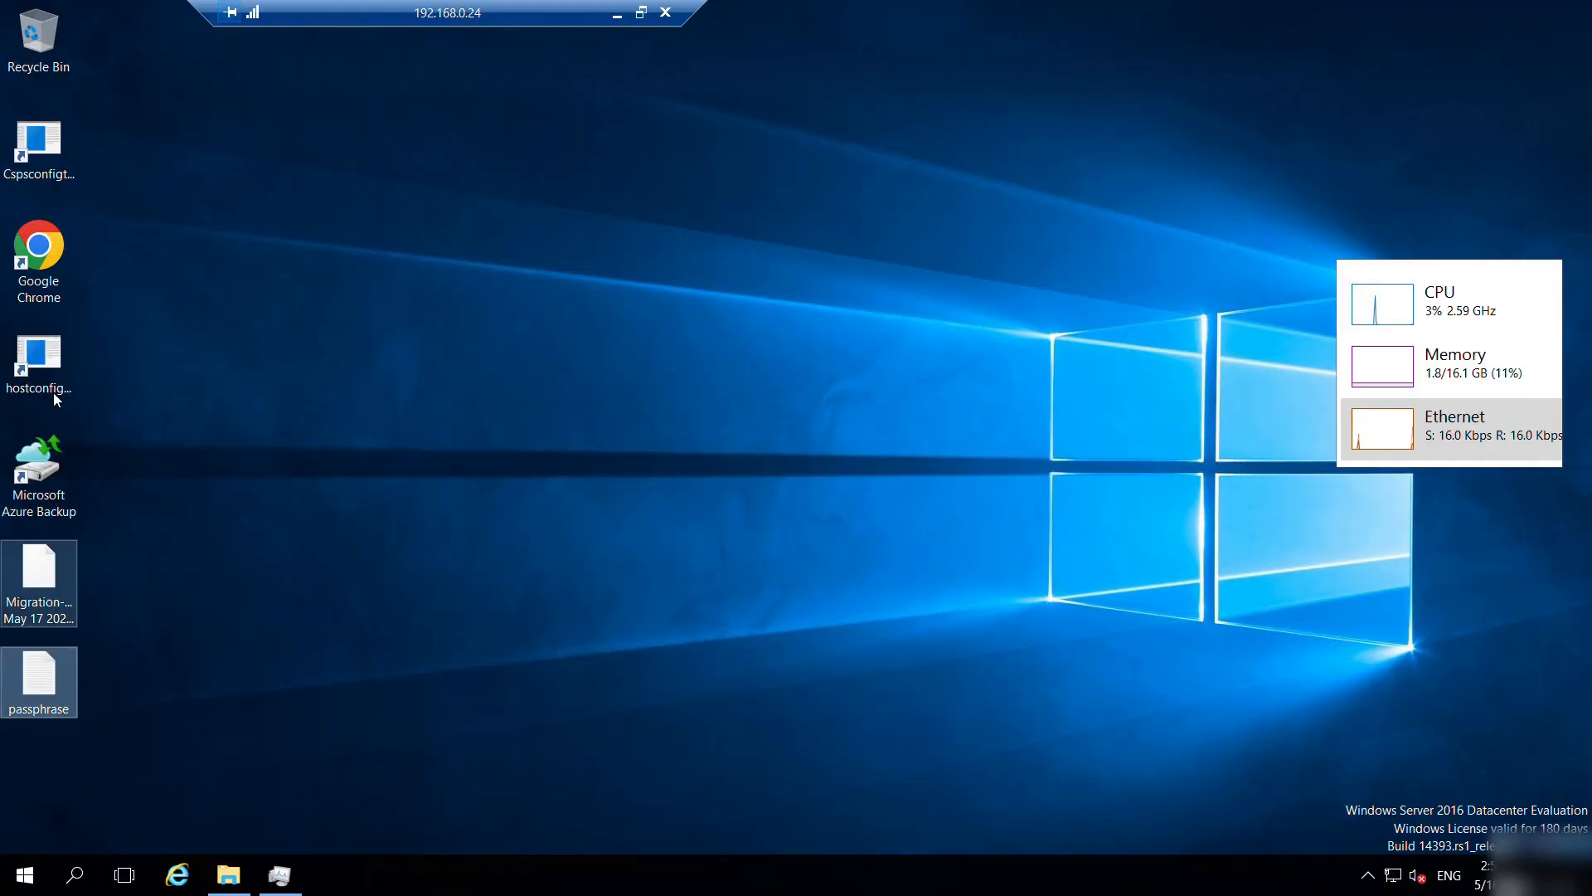
double_click(53, 357)
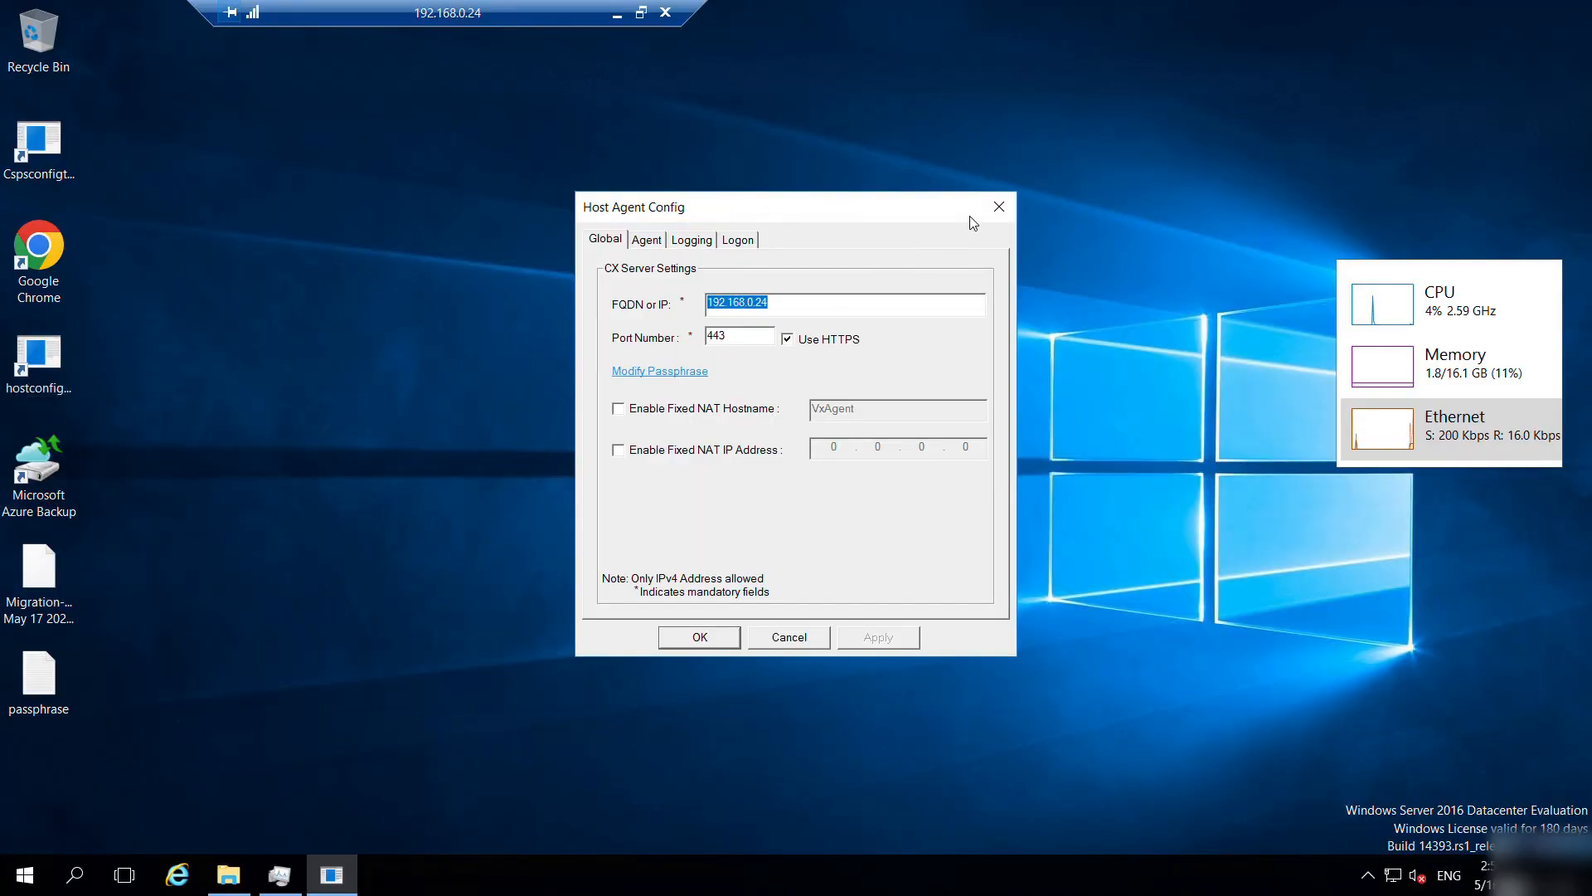
left_click(999, 207)
double_click(39, 154)
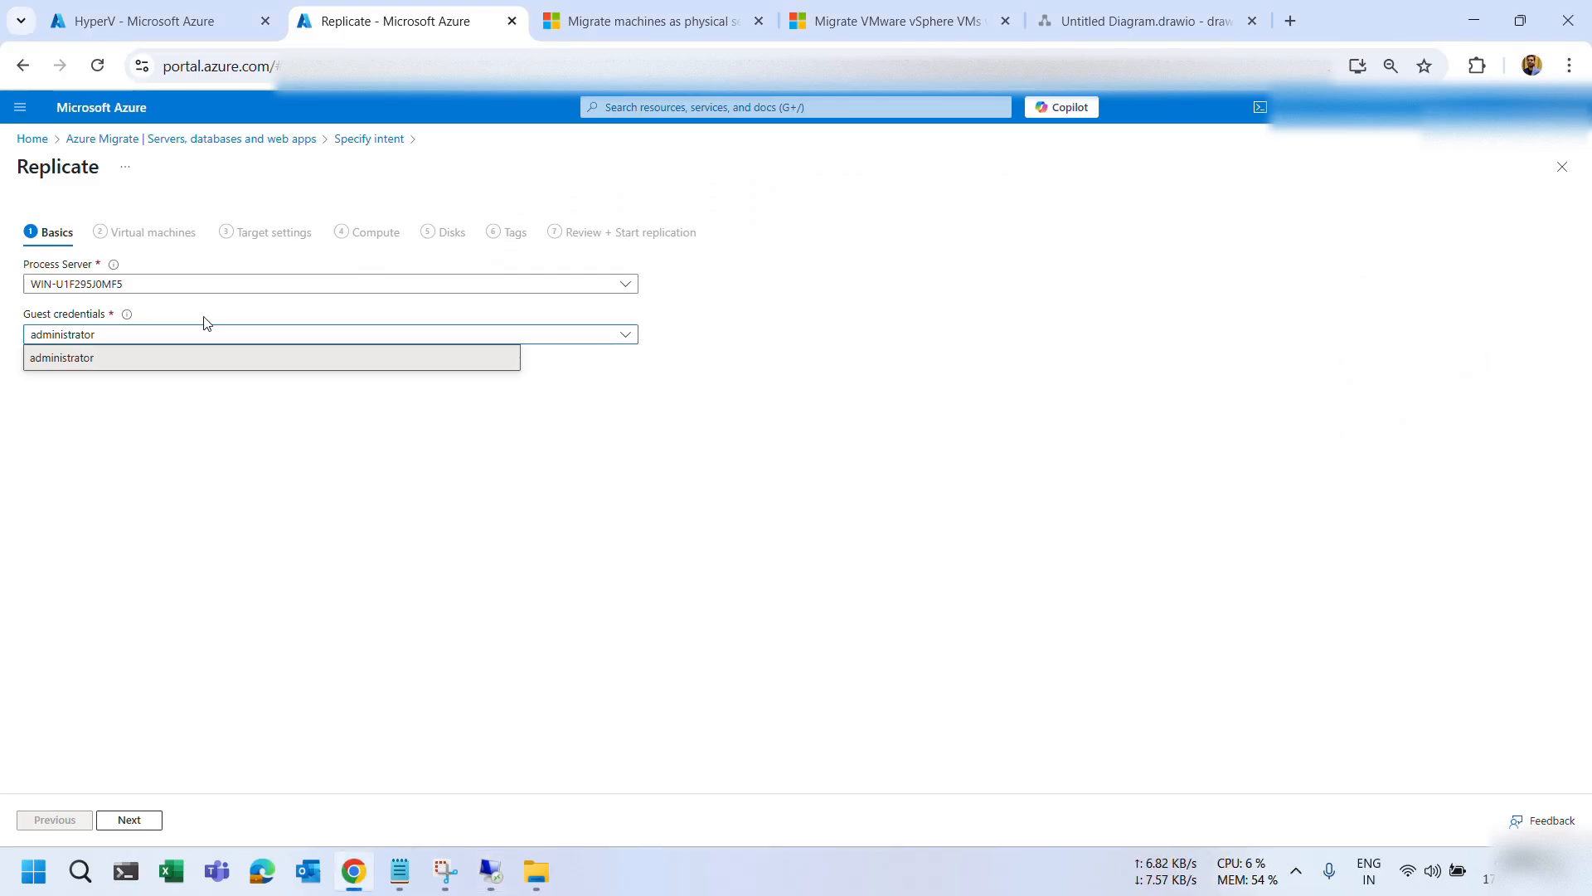
Keep administrator as the guest credentials and choose to specify migration settings manually.
left_click(104, 366)
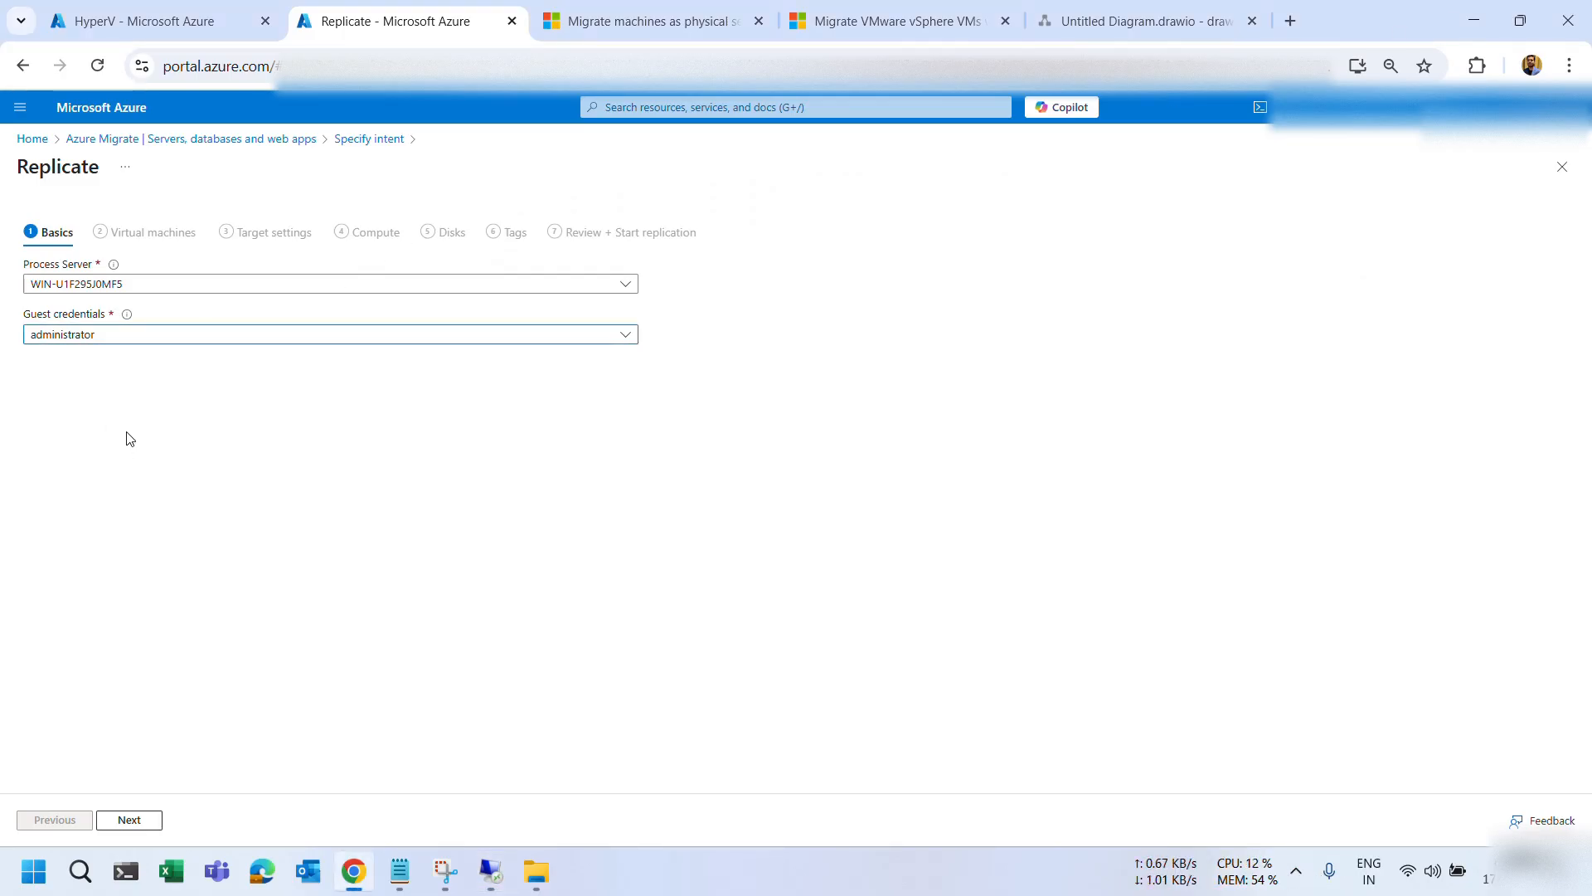
left_click(130, 821)
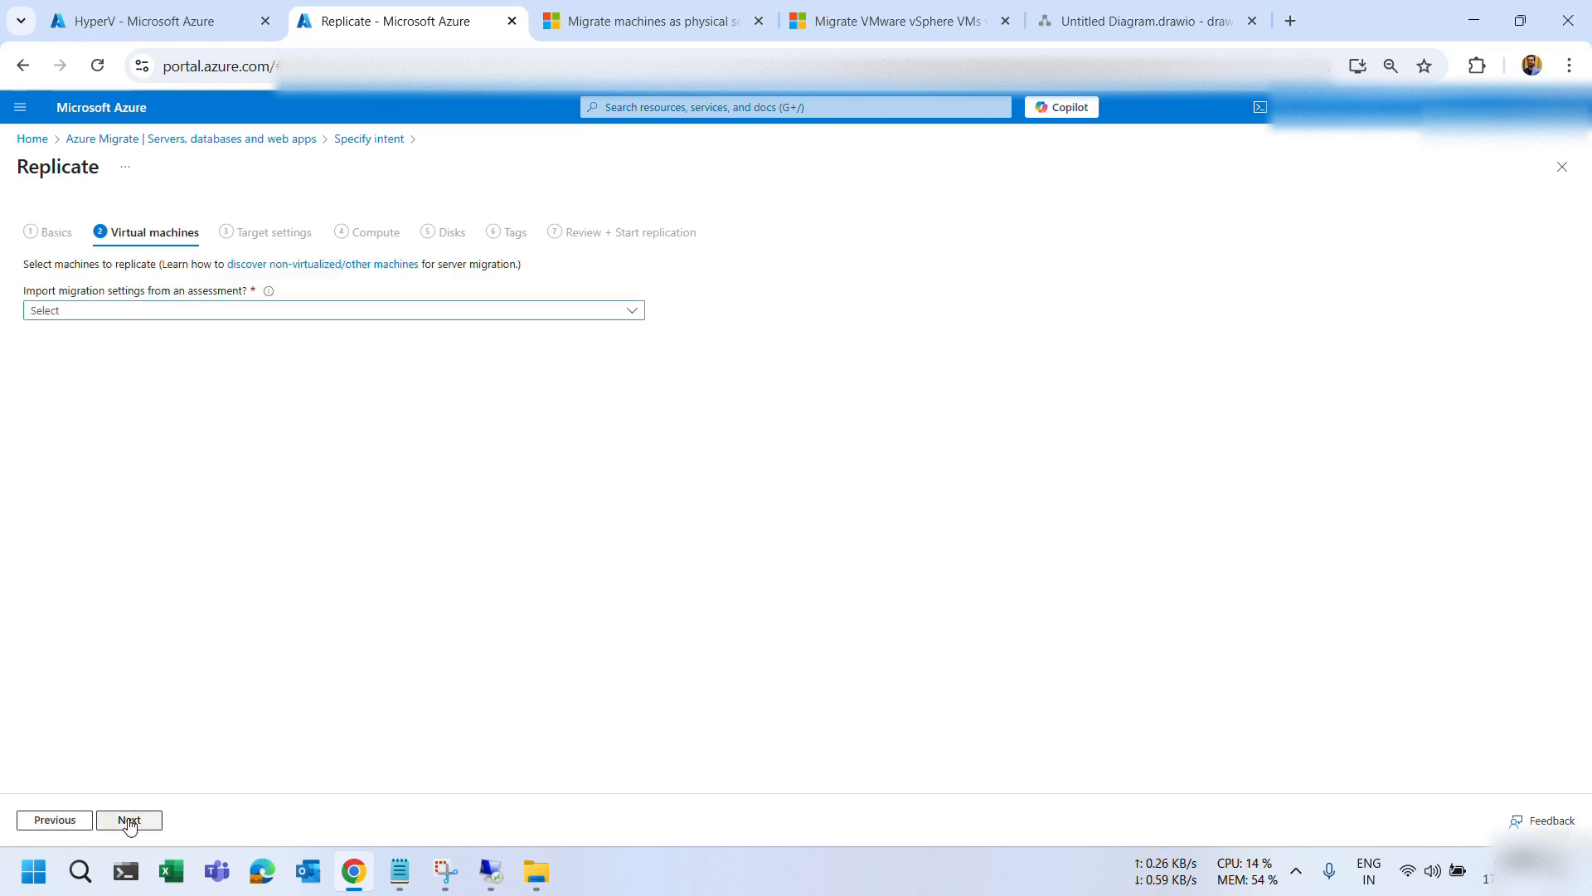
left_click(166, 314)
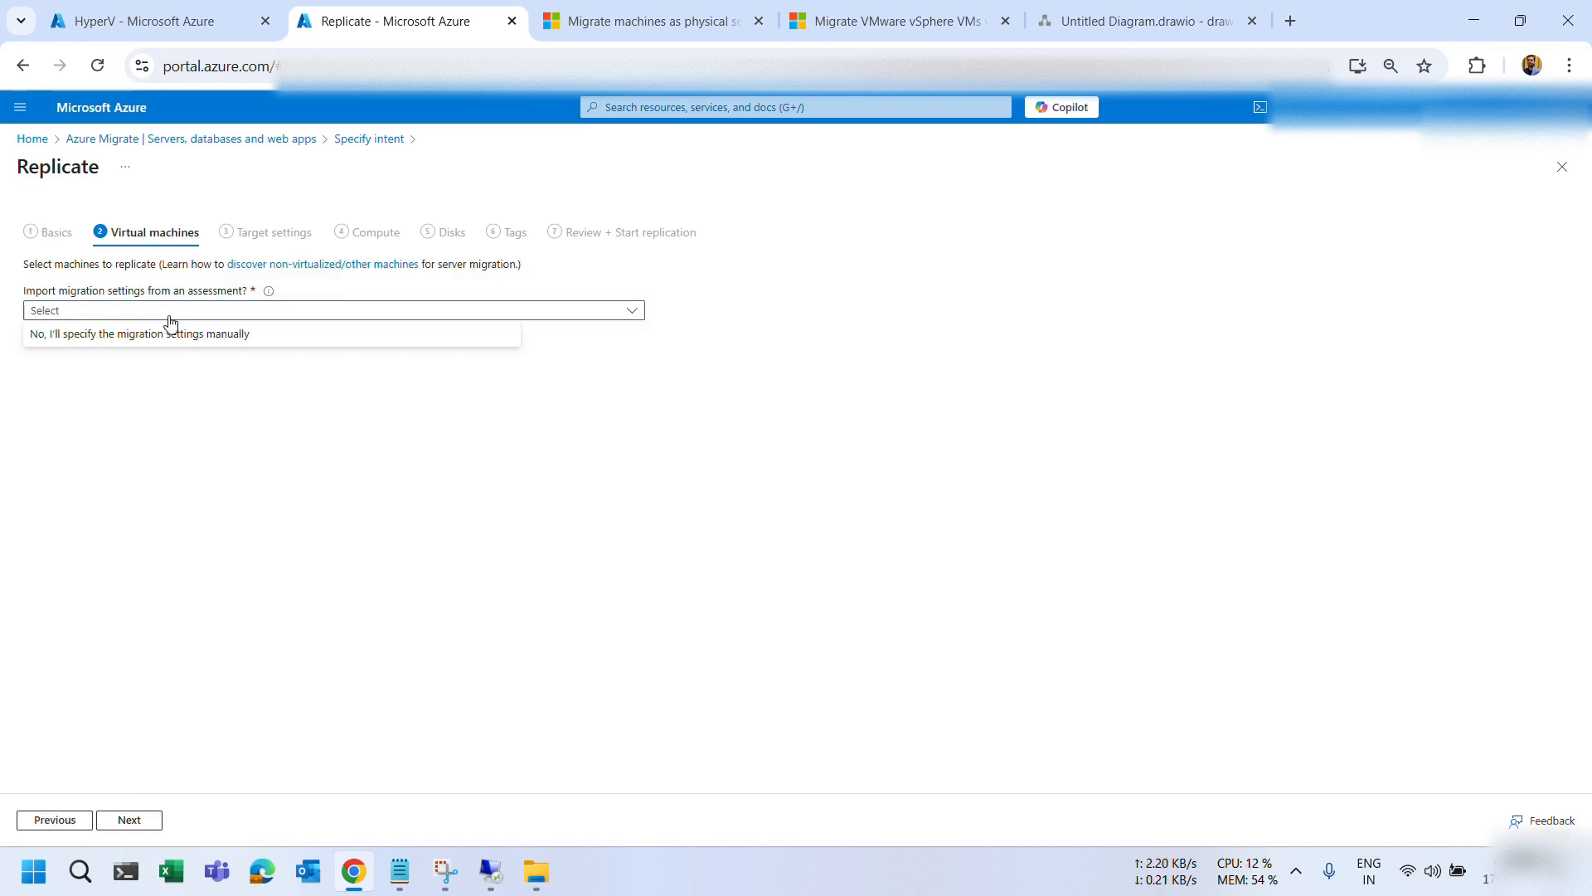
left_click(113, 336)
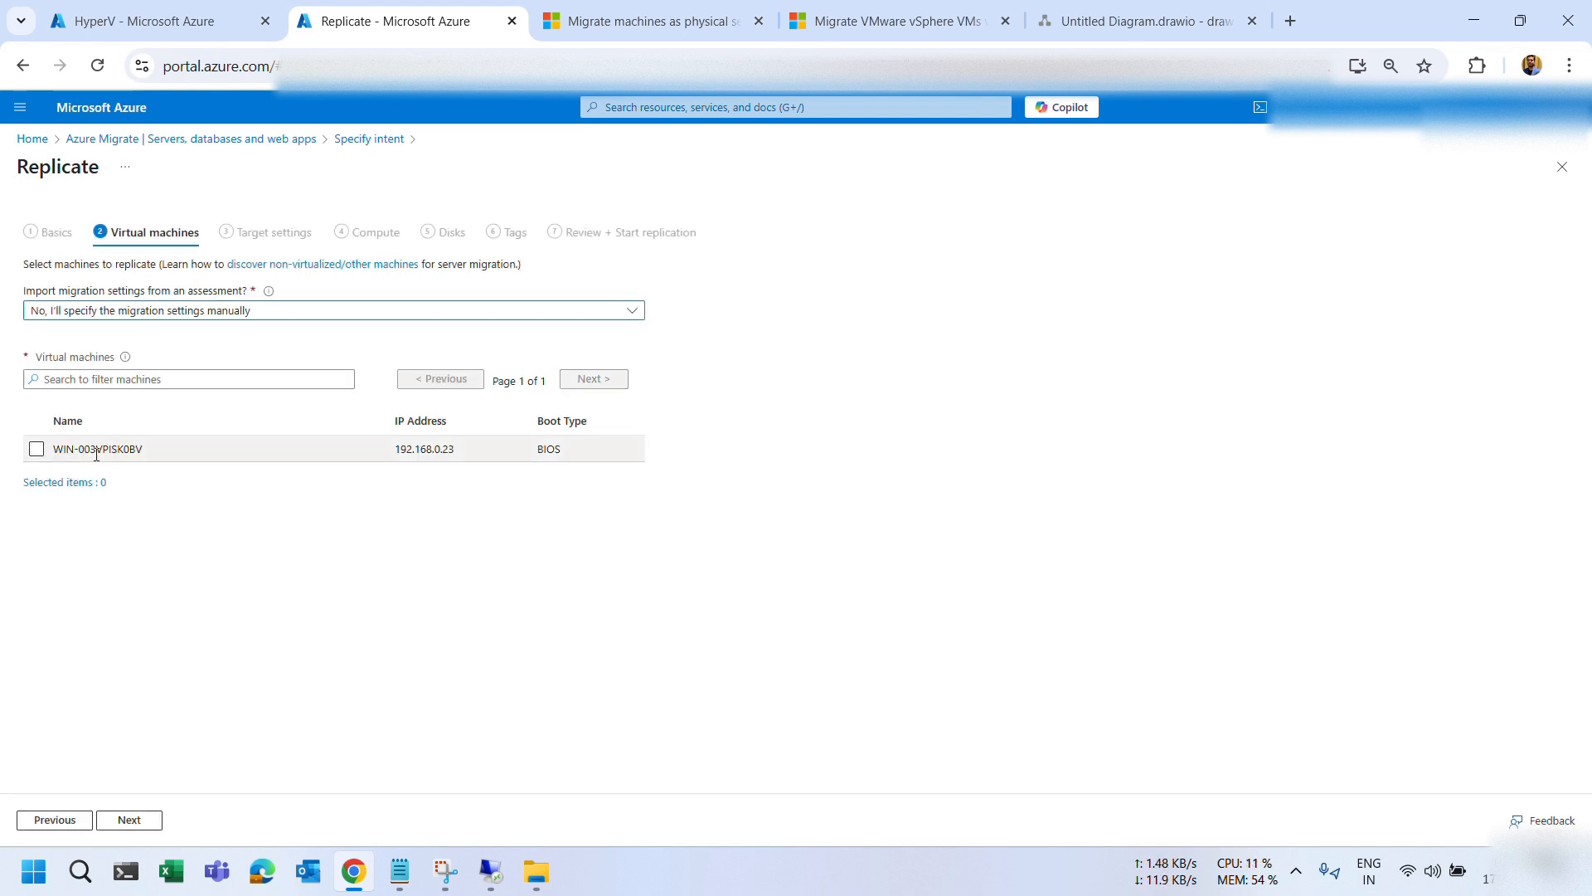
Select WIN-003VPISK0BV (192.168.0.23) as the machine to replicate.
left_click_drag(153, 451, 61, 456)
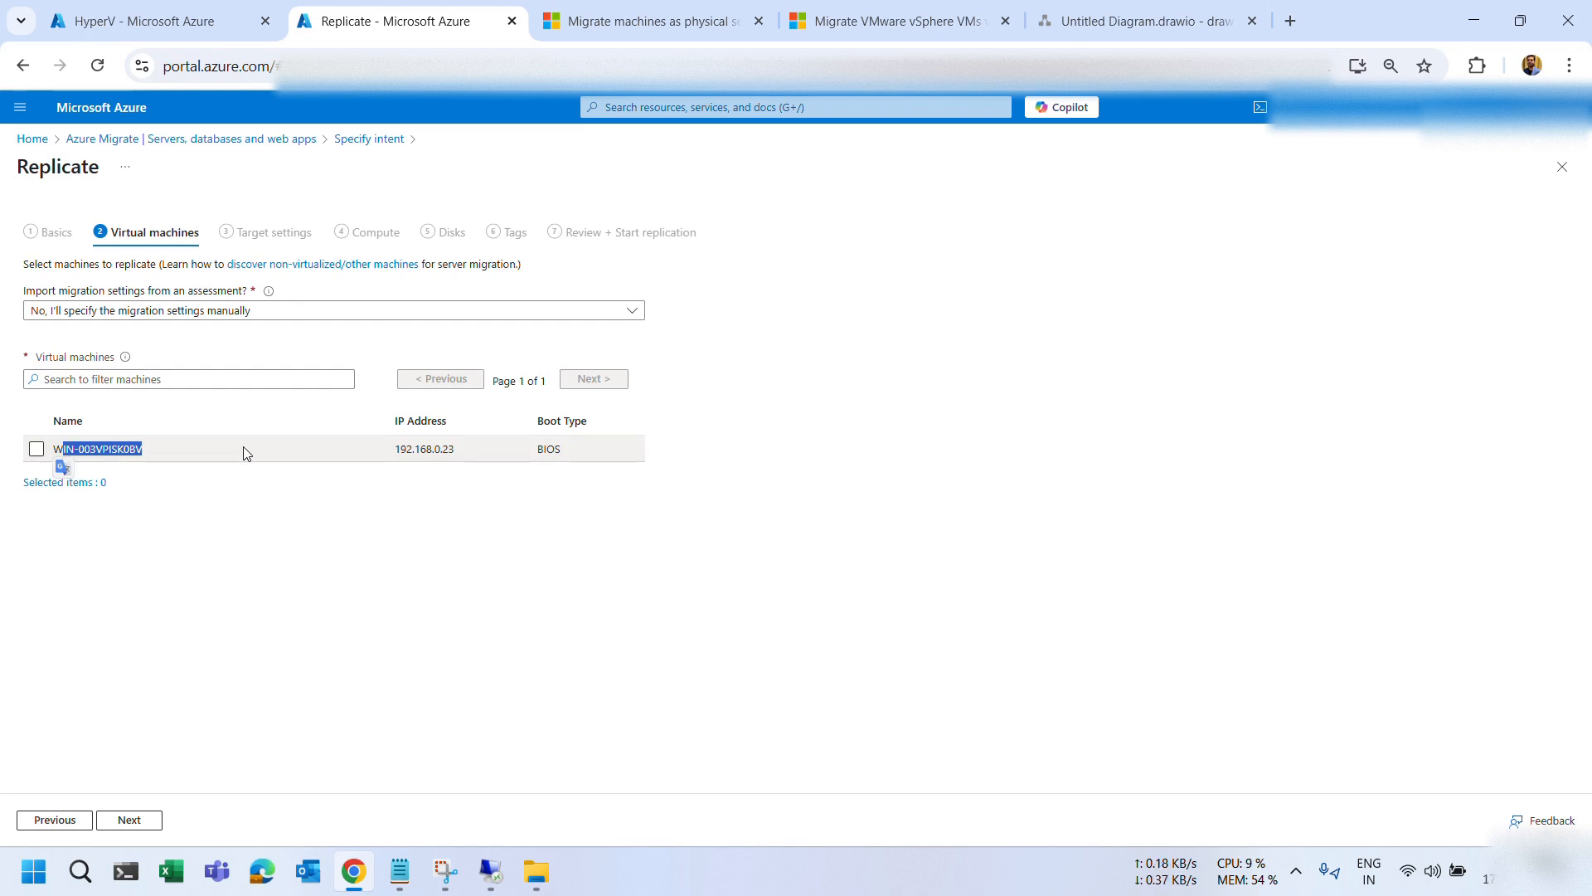
left_click(457, 450)
left_click(36, 449)
left_click(129, 820)
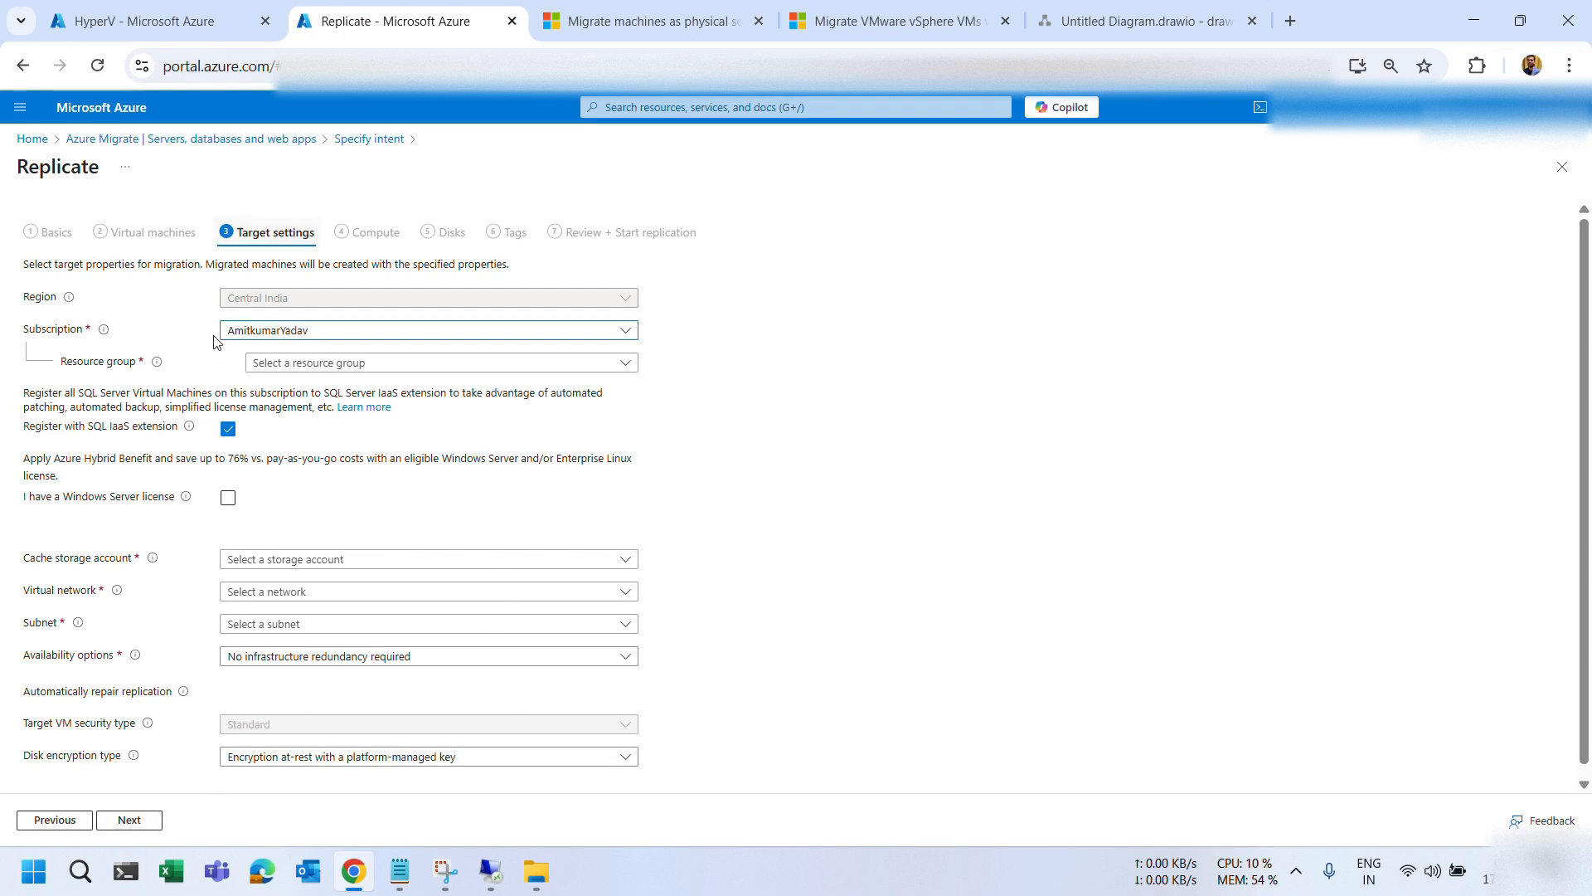
Set the target resource group to MIgration-Demo-RG by searching 'Migr'.
scroll(332, 656, "down", 1)
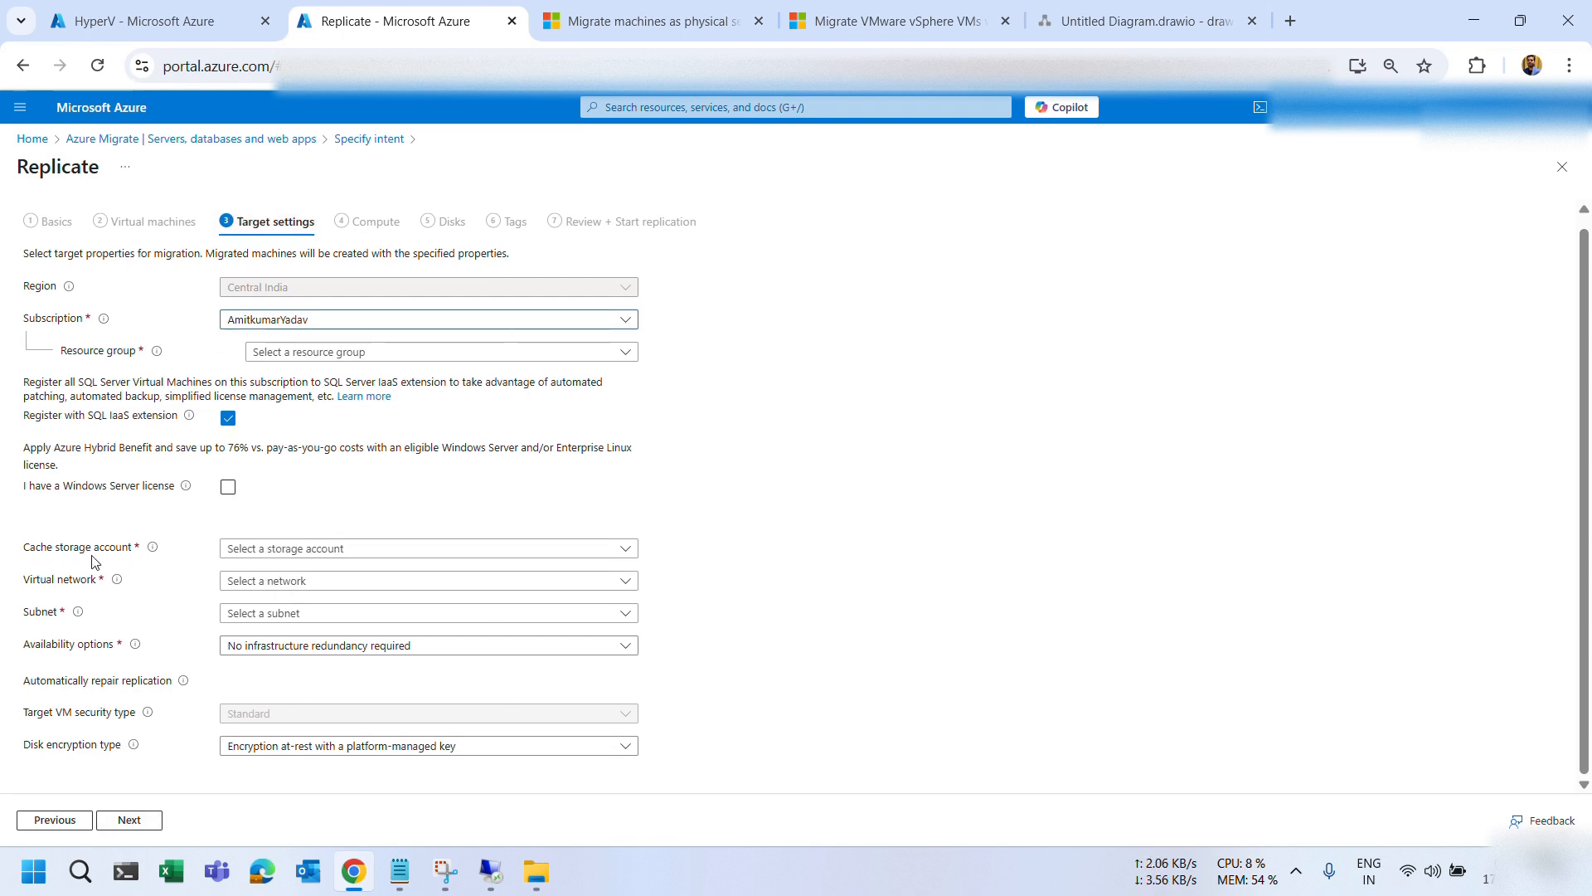
left_click(300, 554)
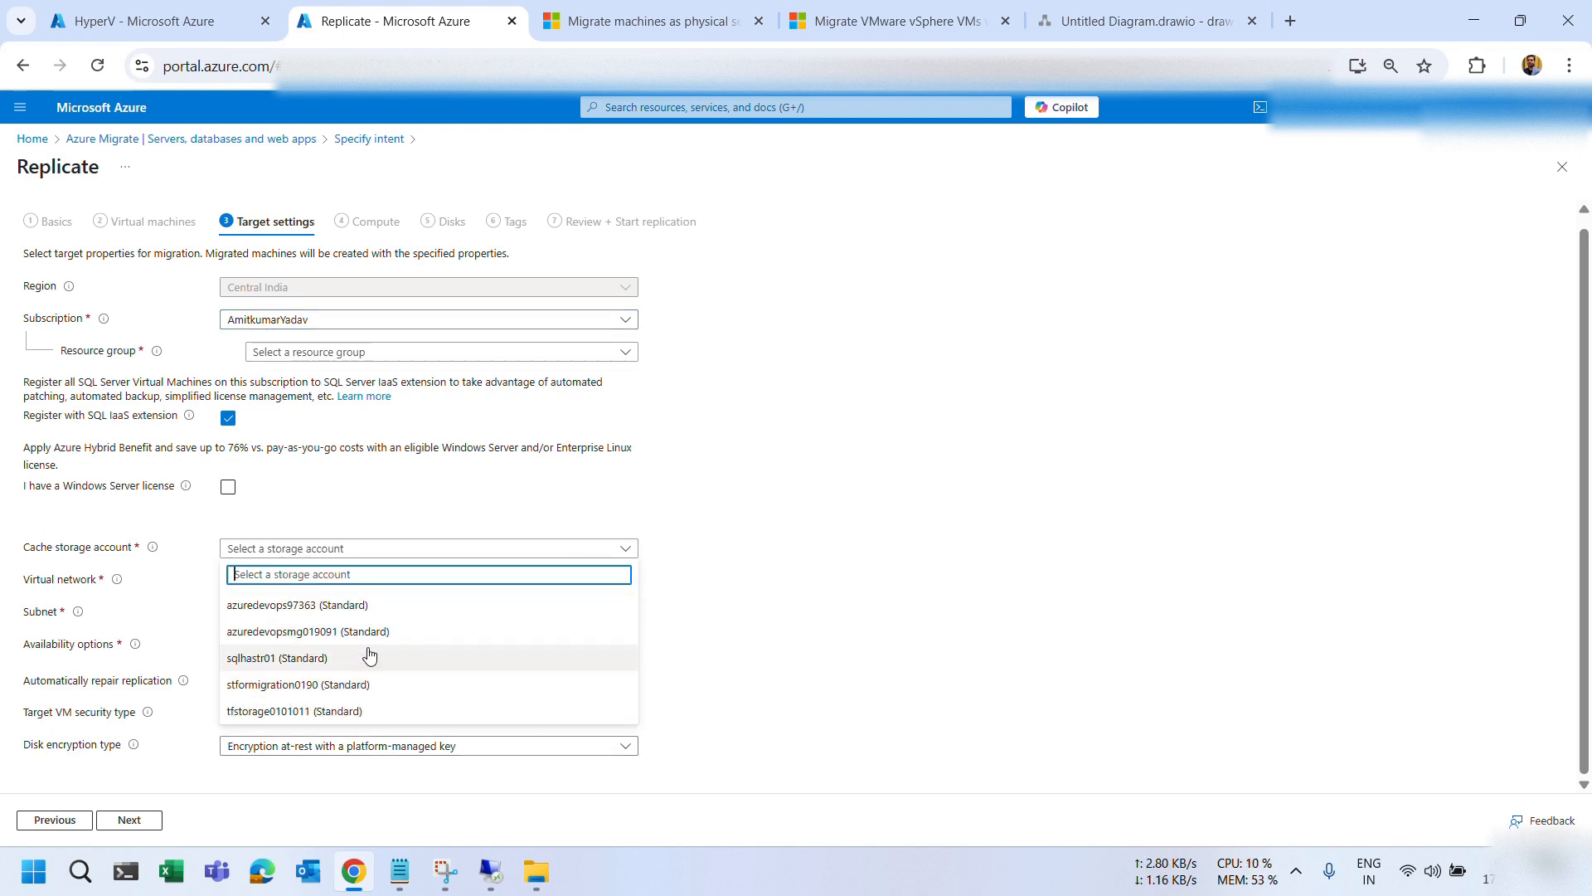
left_click(940, 528)
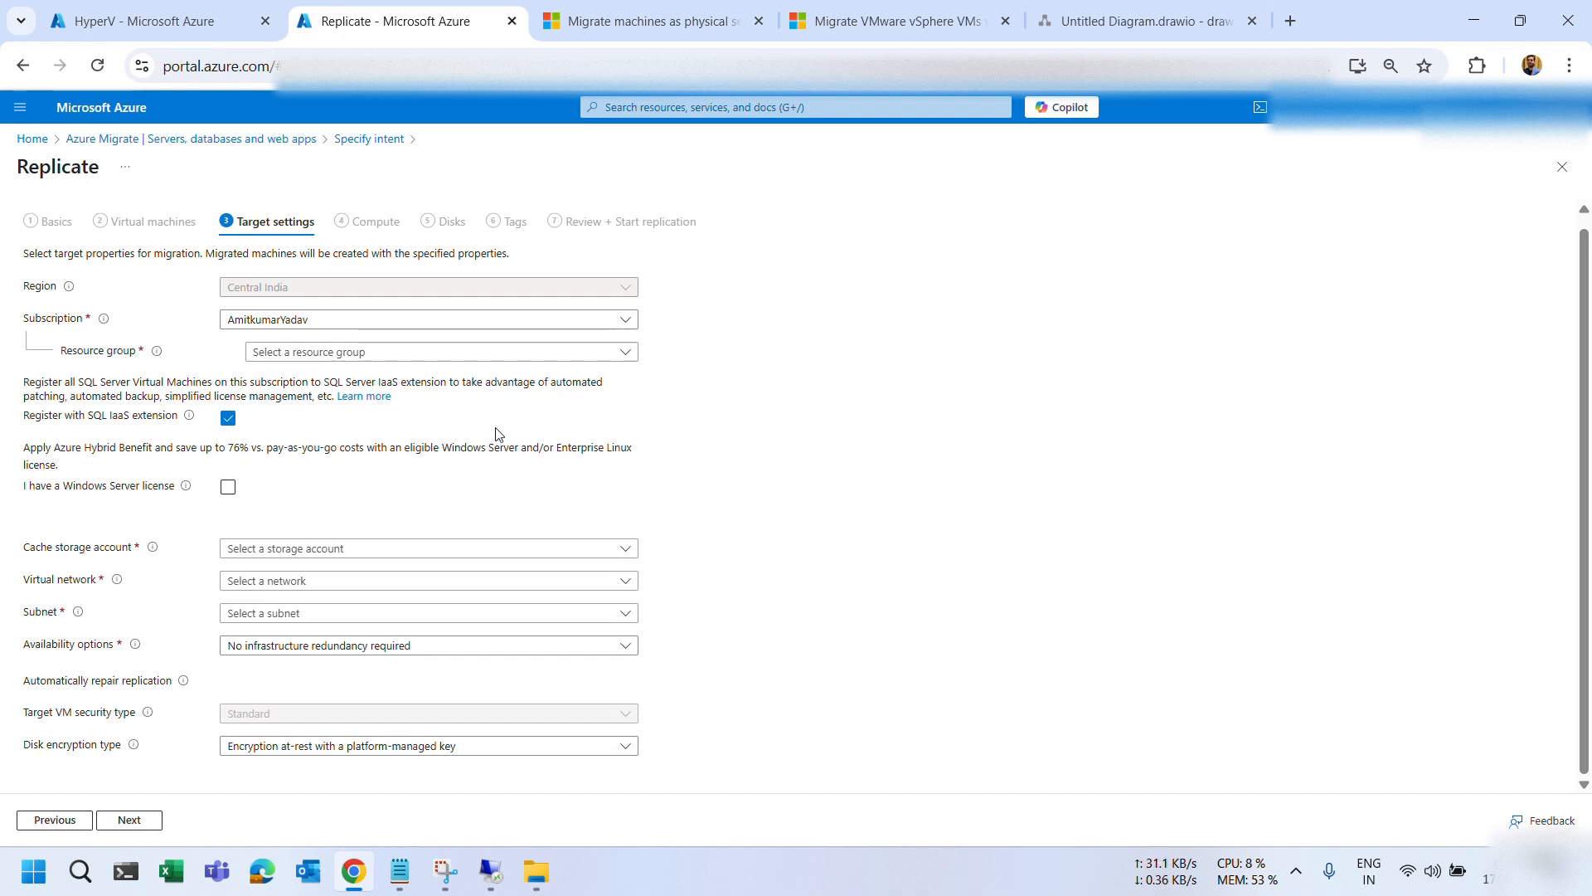
left_click(360, 354)
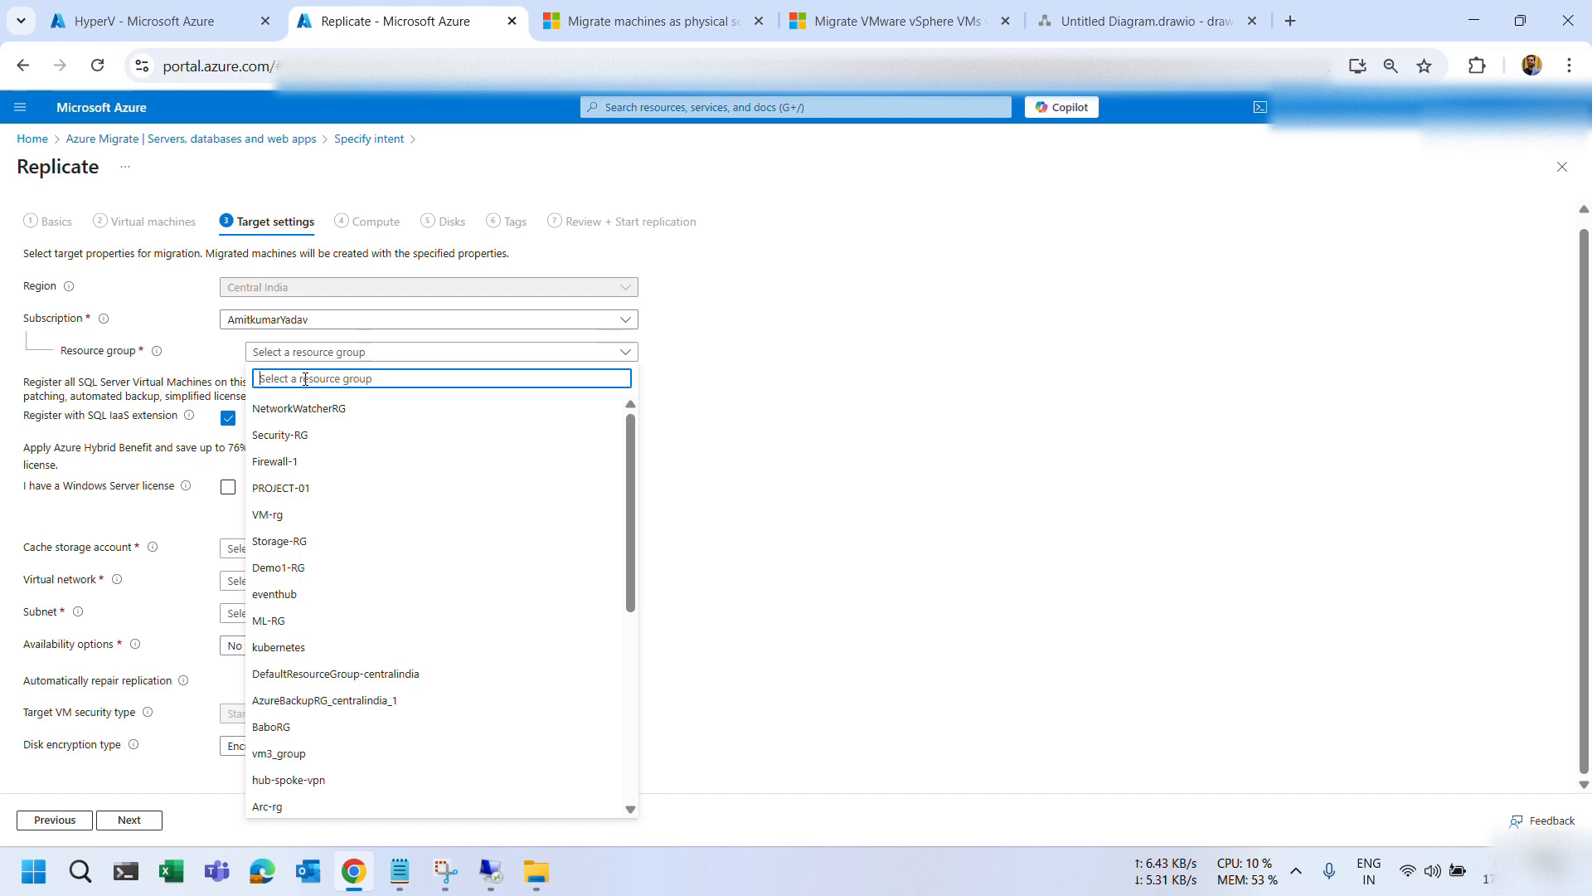
type("Migr")
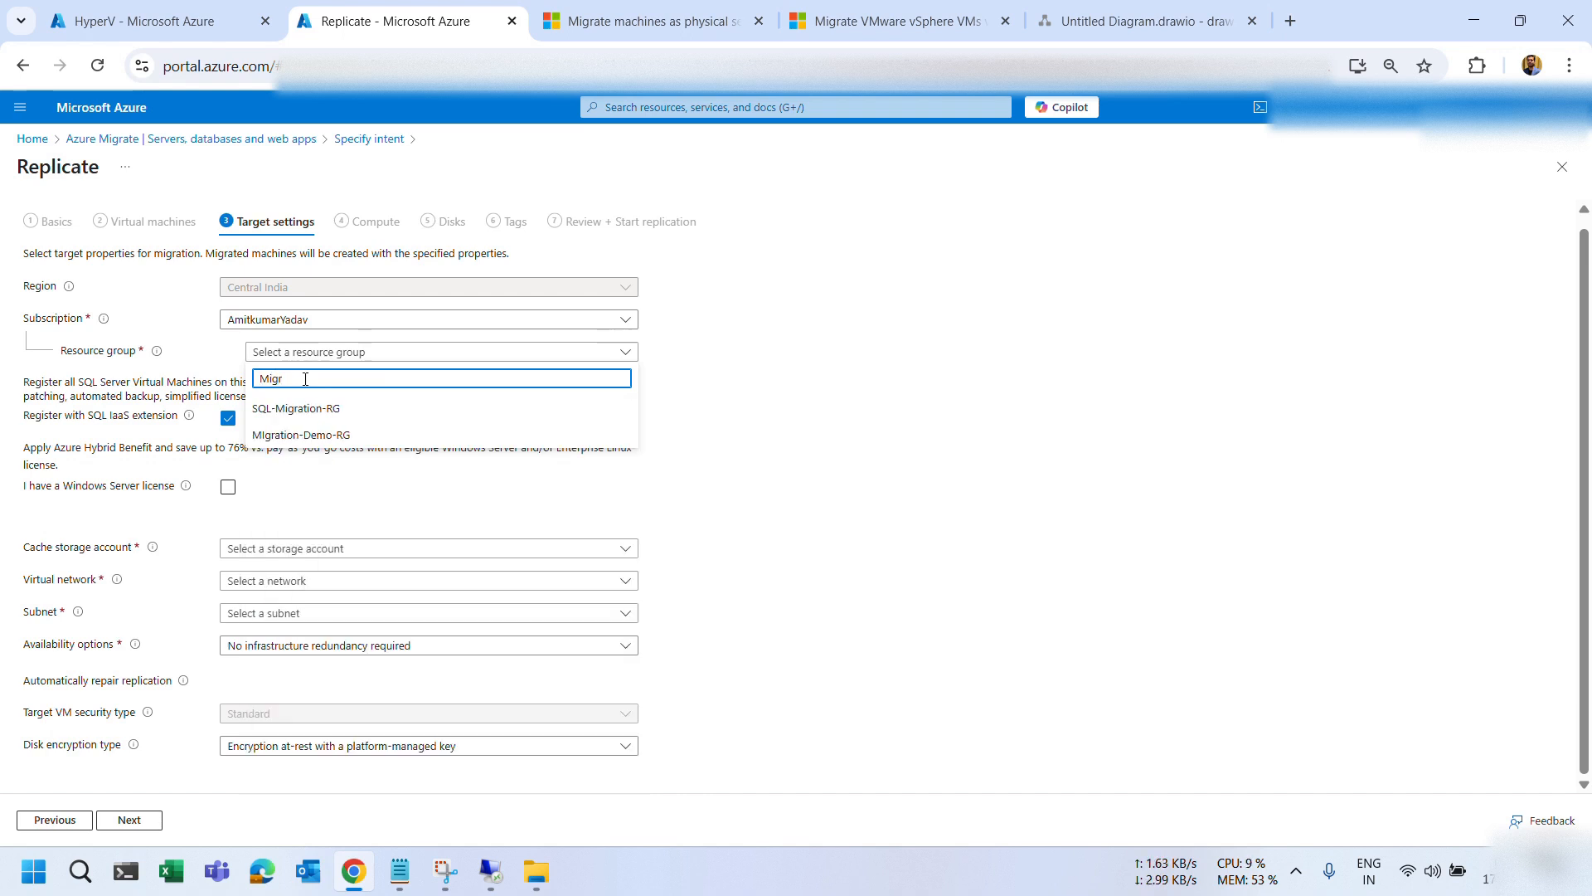
left_click(309, 433)
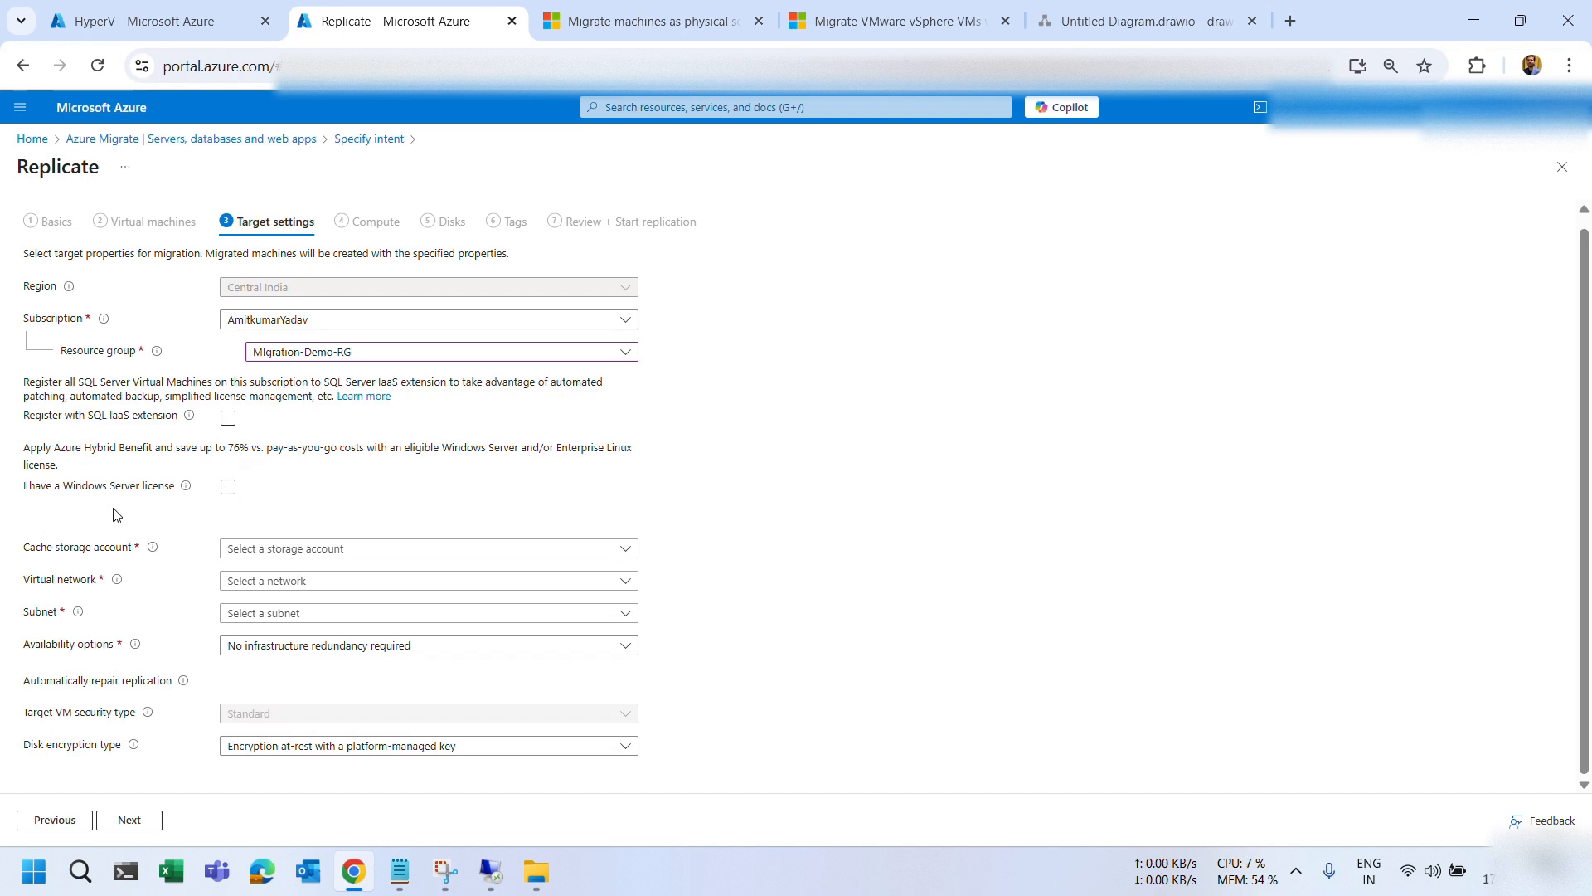
Leave the Windows Server license benefit off and pick stformigration0190 as the cache storage account.
left_click(229, 492)
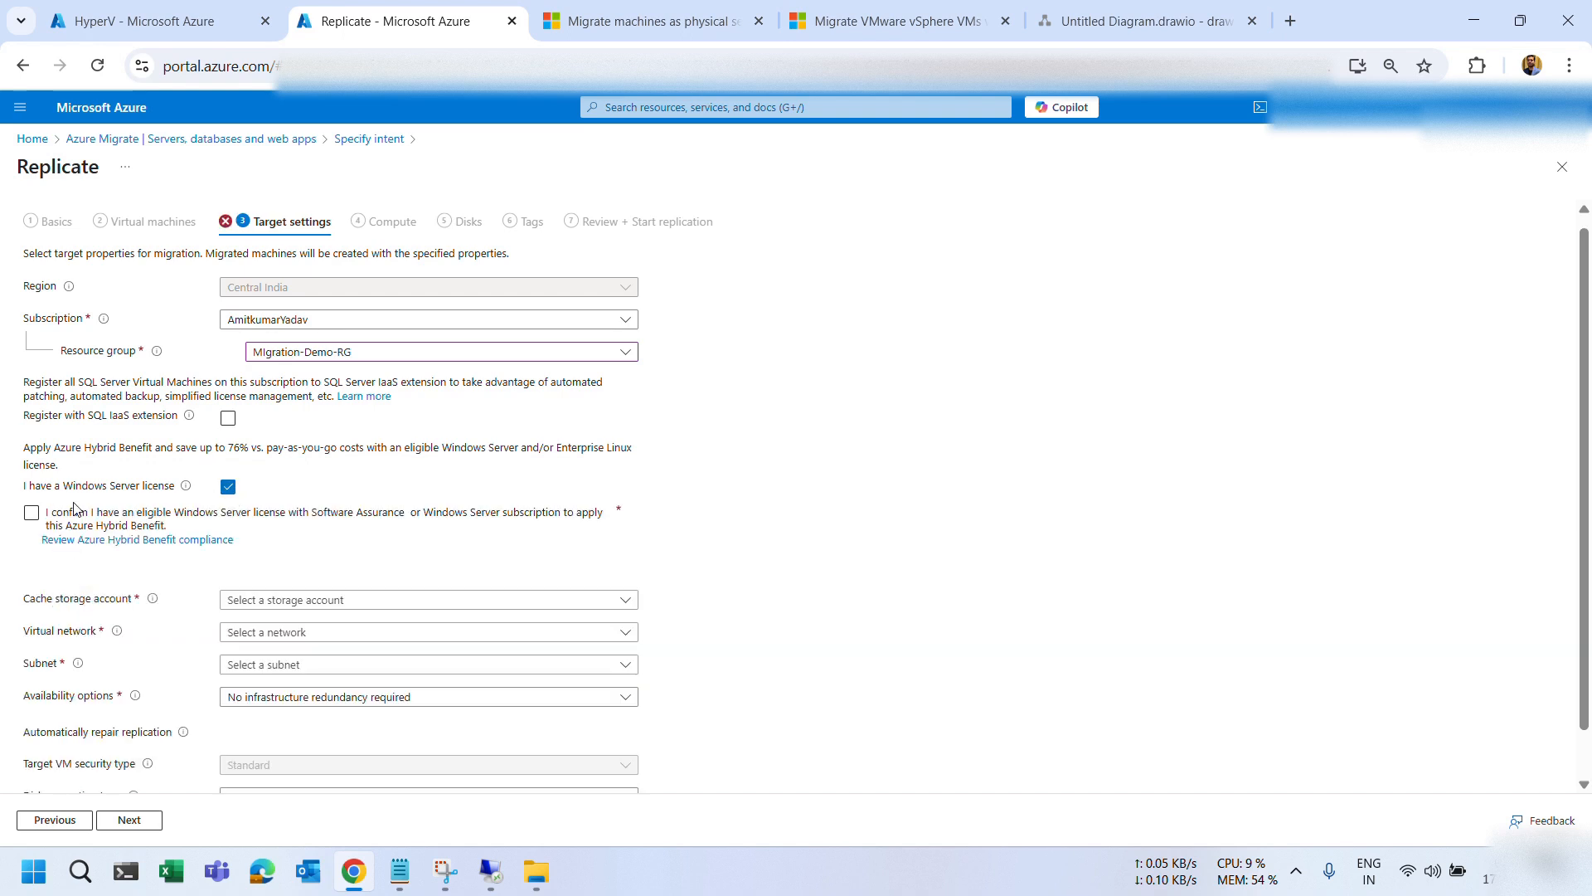
left_click(32, 512)
left_click(228, 490)
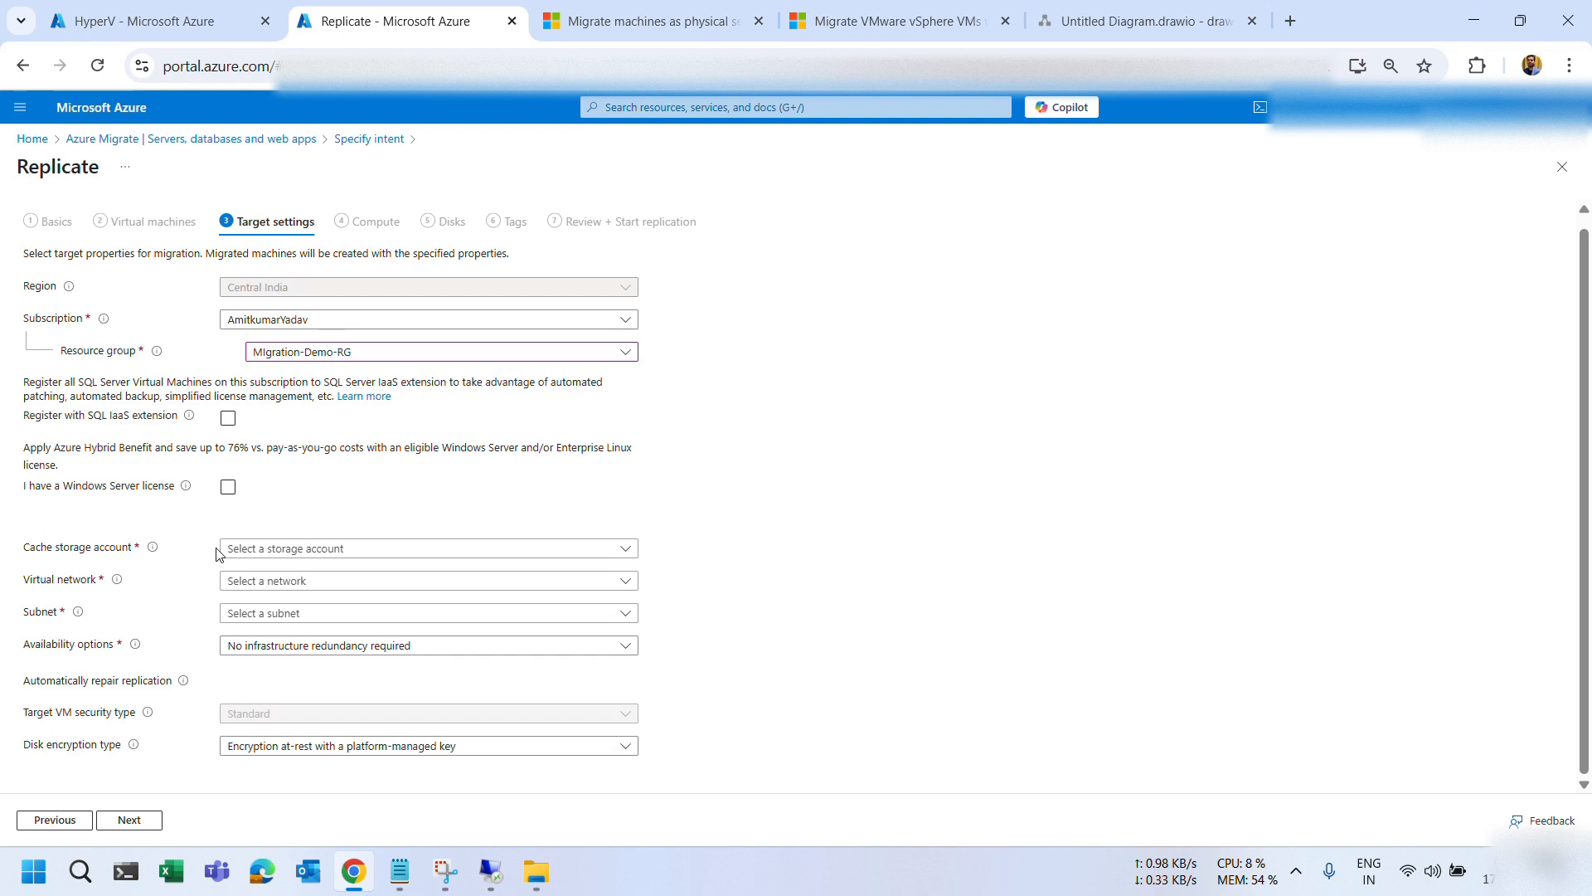
left_click(258, 554)
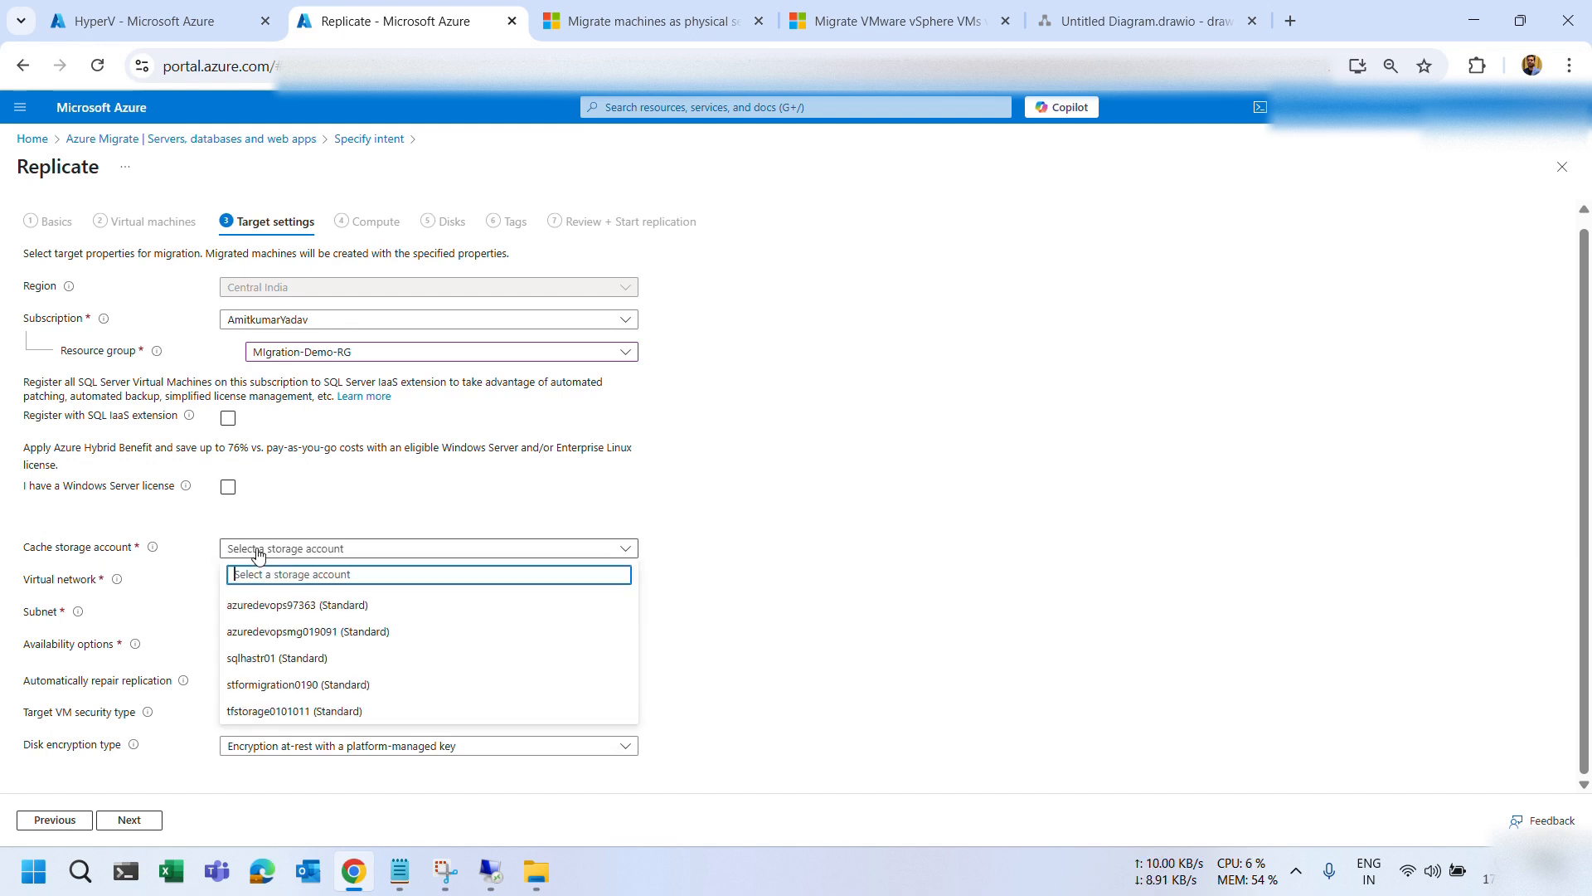
left_click(299, 685)
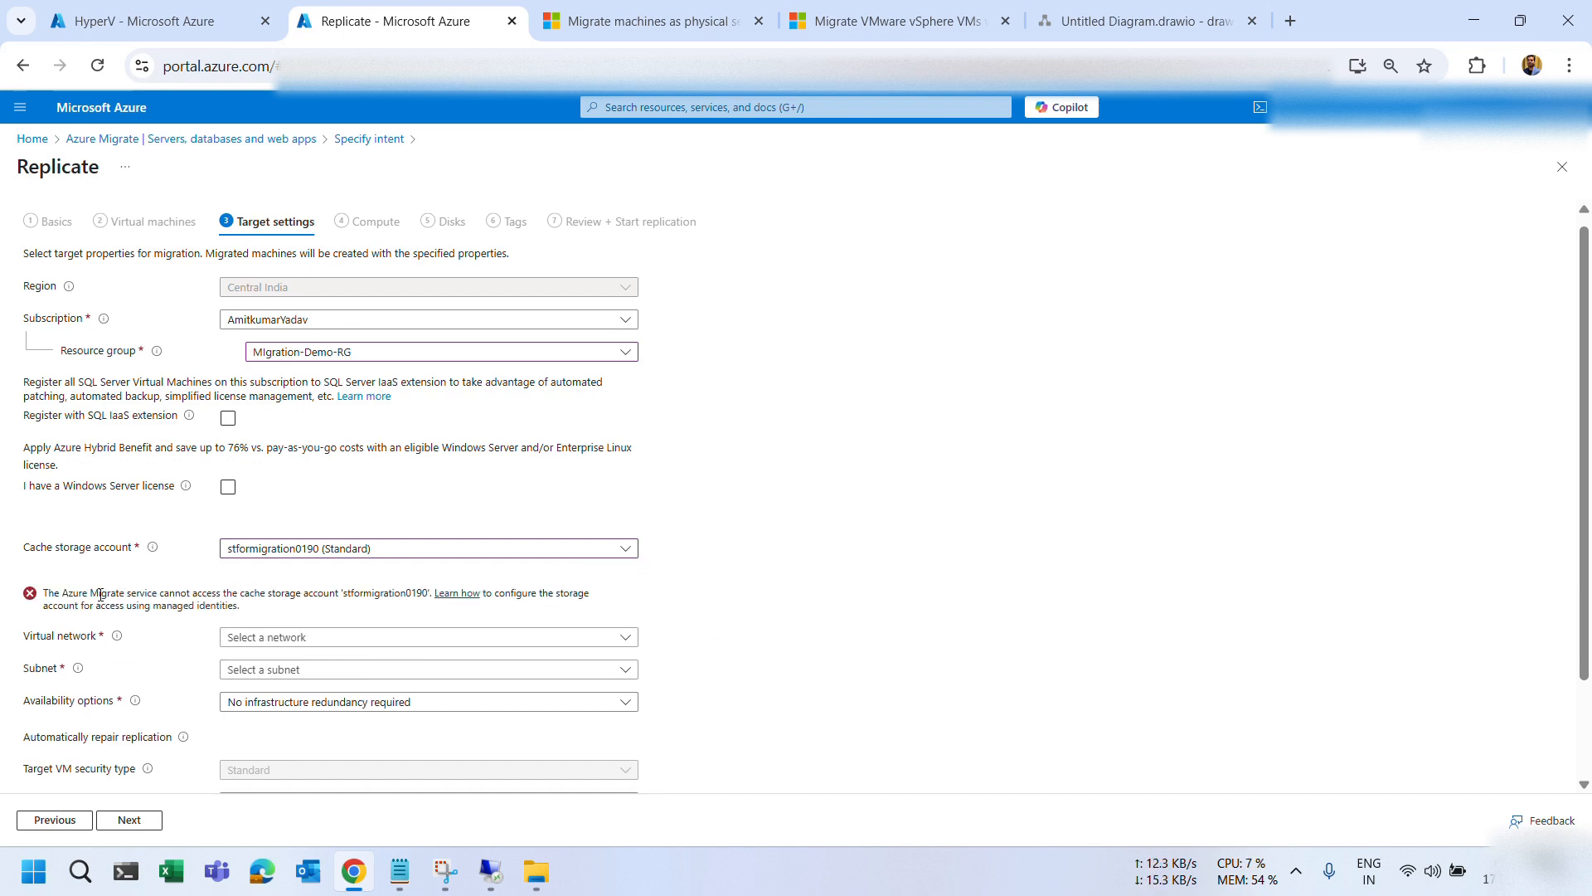
left_click_drag(54, 604, 238, 603)
left_click(240, 602)
Go to the Access control (IAM) page of storage account stformigration0190.
left_click(158, 21)
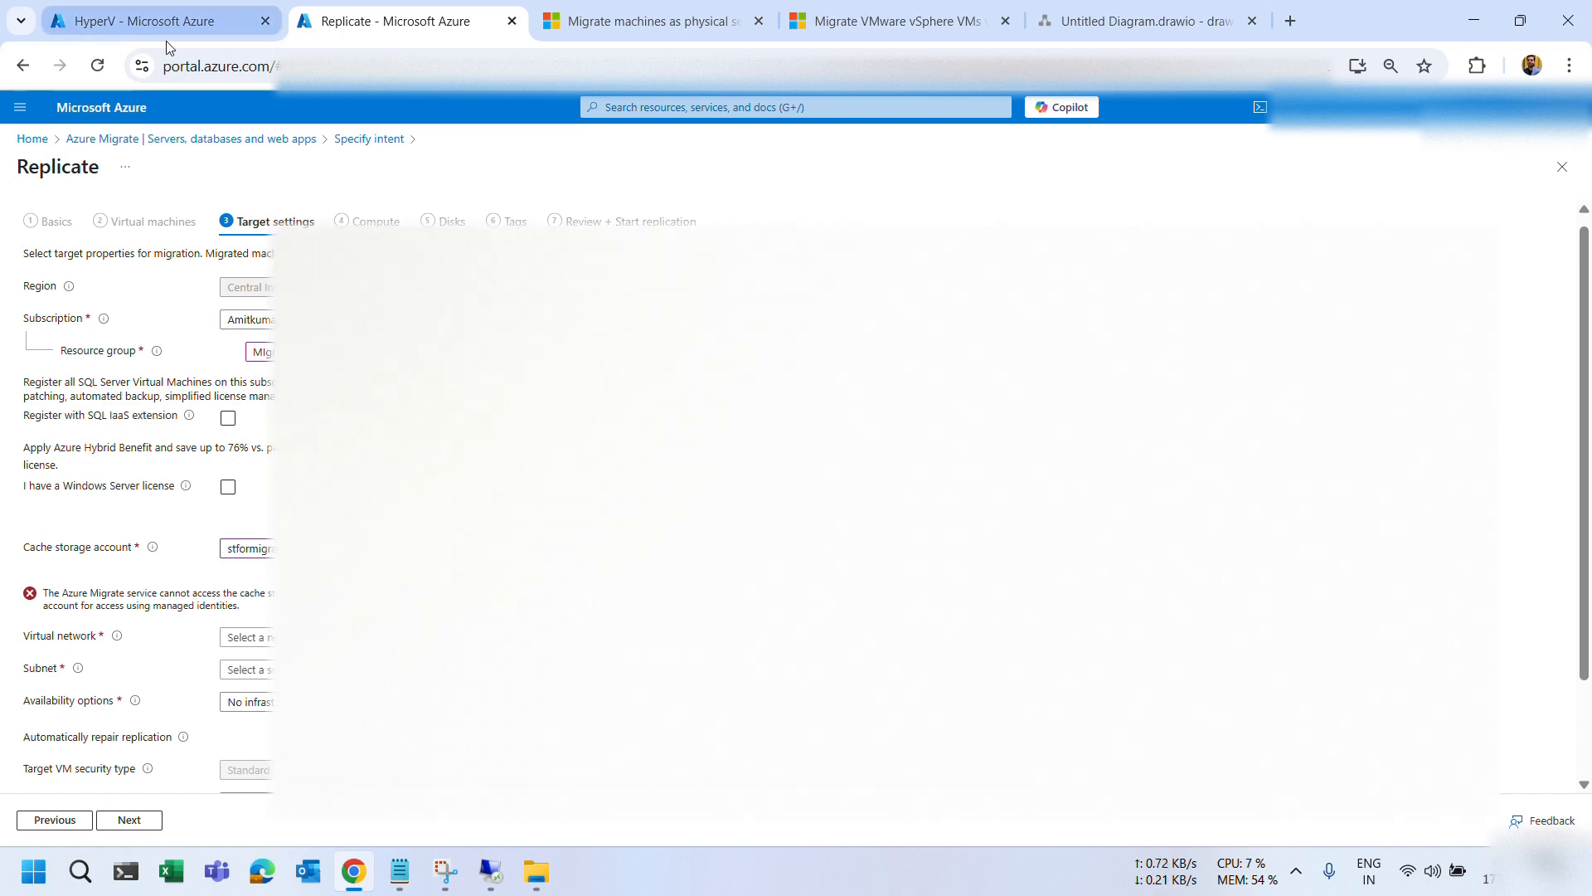
left_click(640, 108)
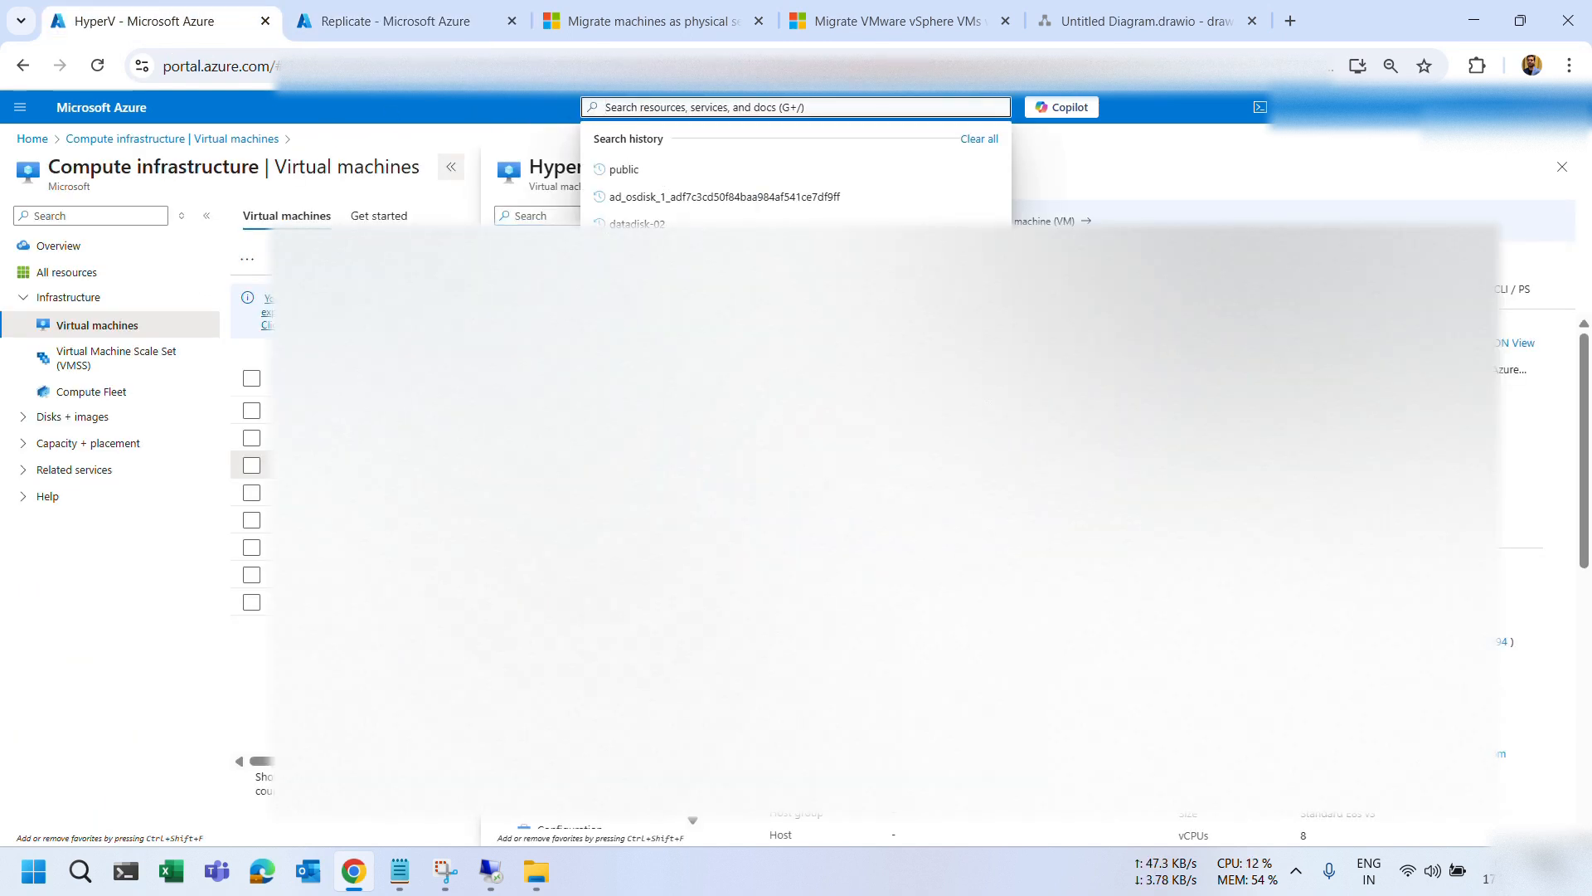
left_click(651, 332)
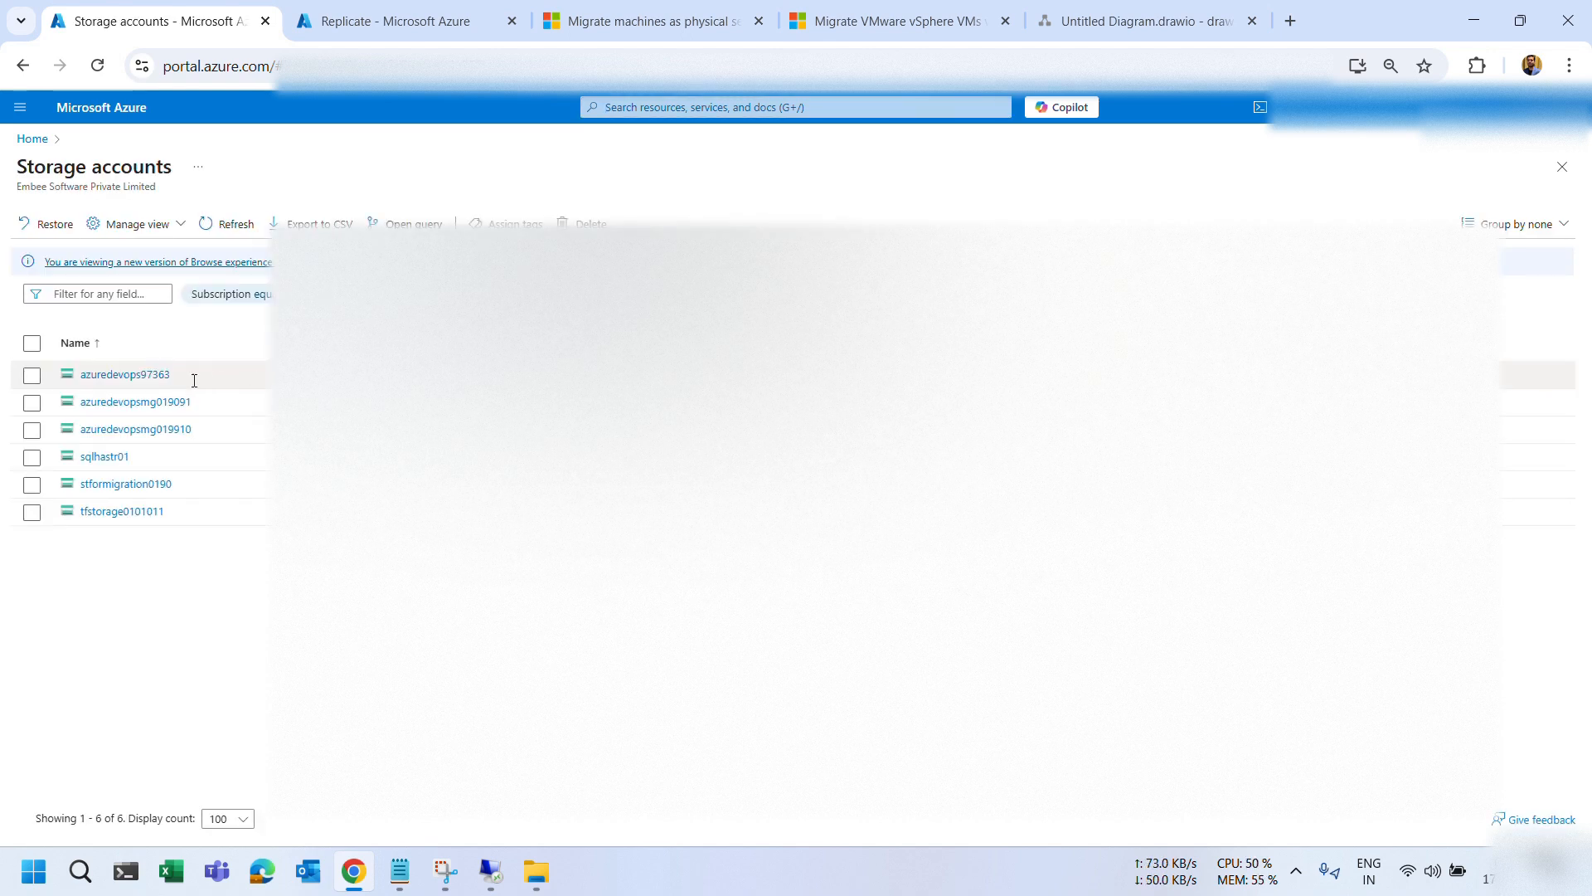
left_click(117, 483)
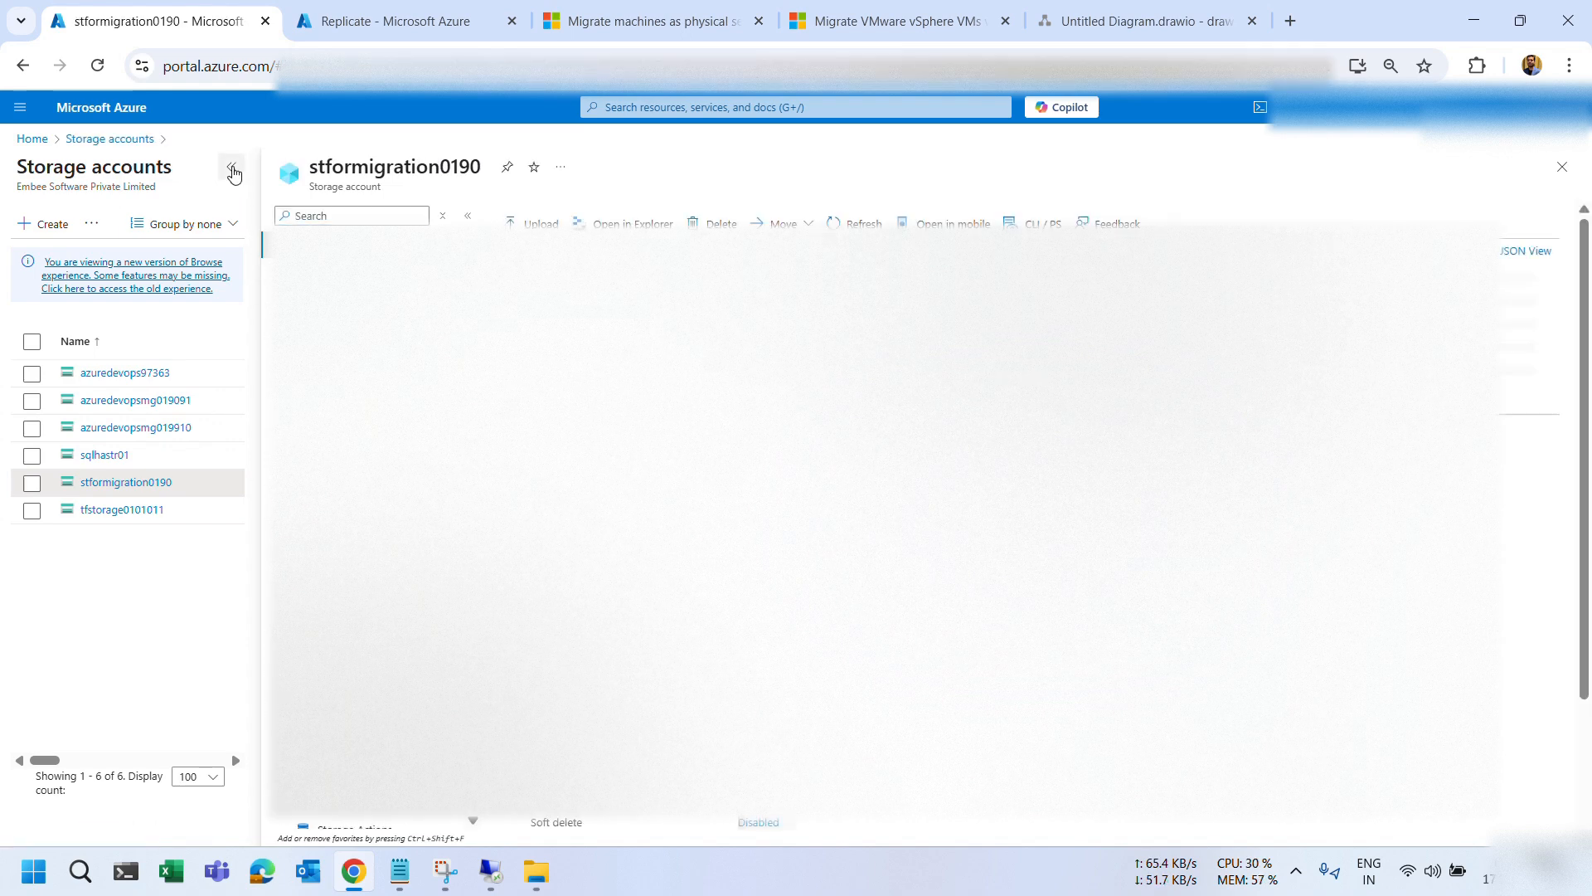
left_click(231, 167)
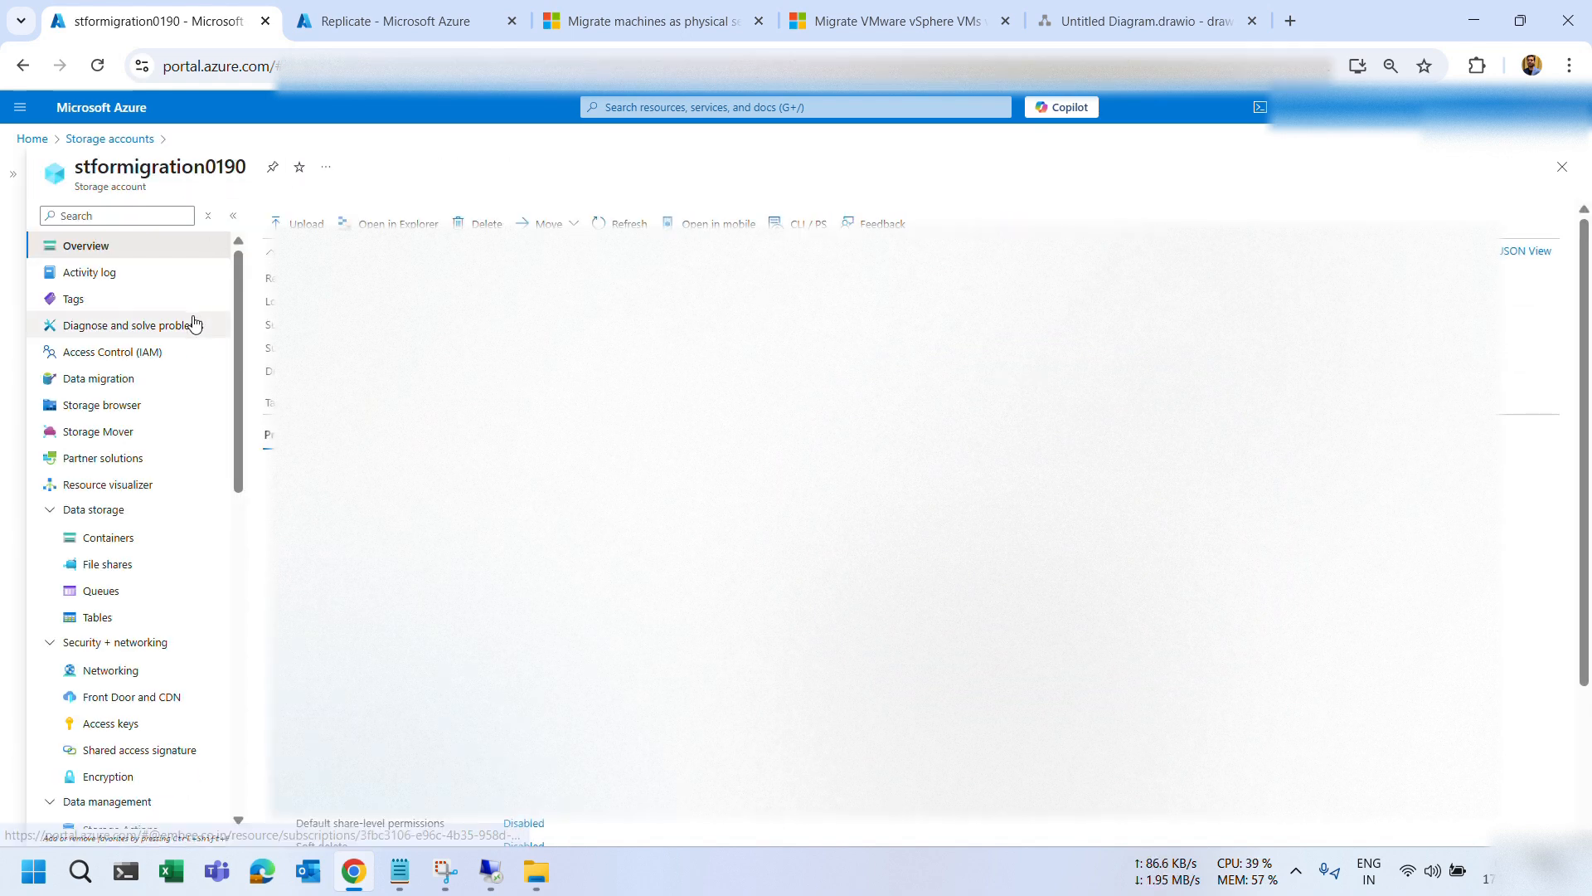
left_click(120, 359)
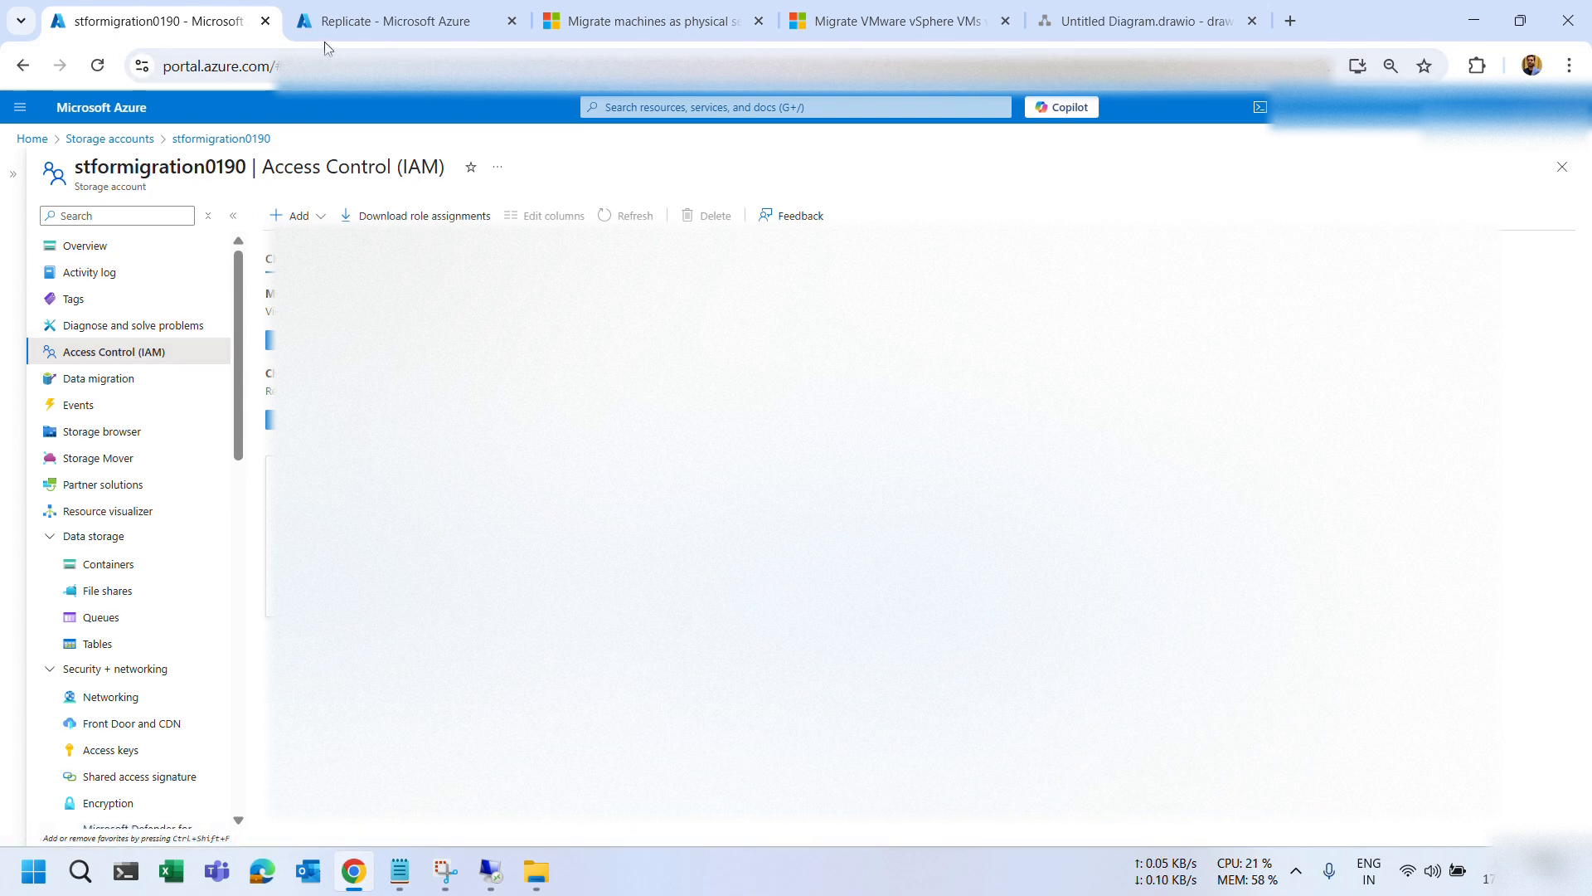
Start a role assignment using the Storage Blob Data Contributor role.
left_click(303, 215)
left_click(331, 245)
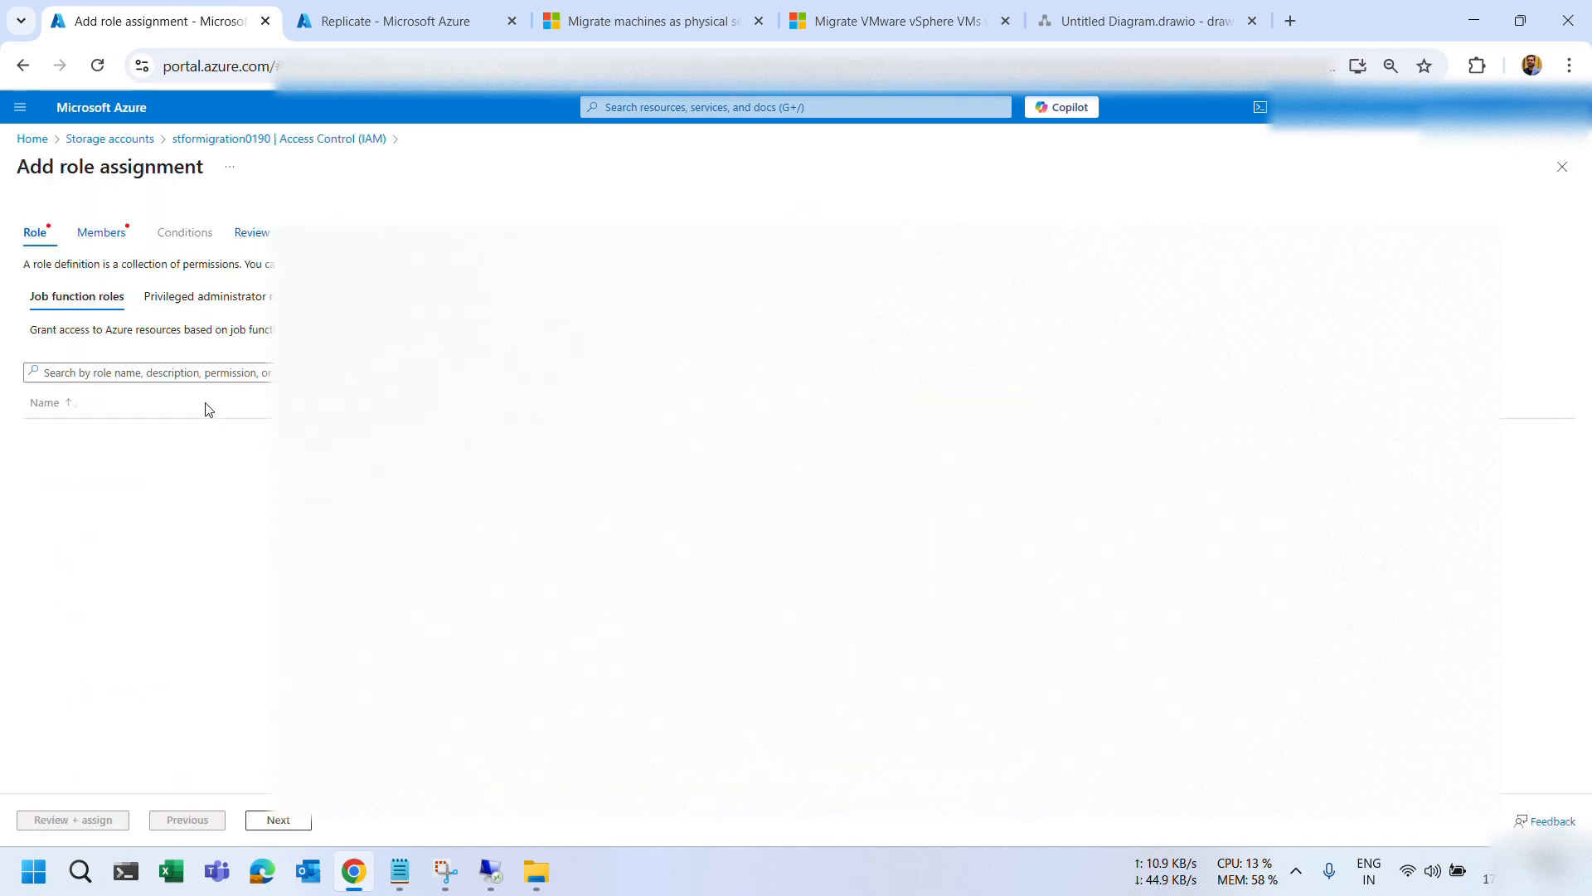
left_click(179, 374)
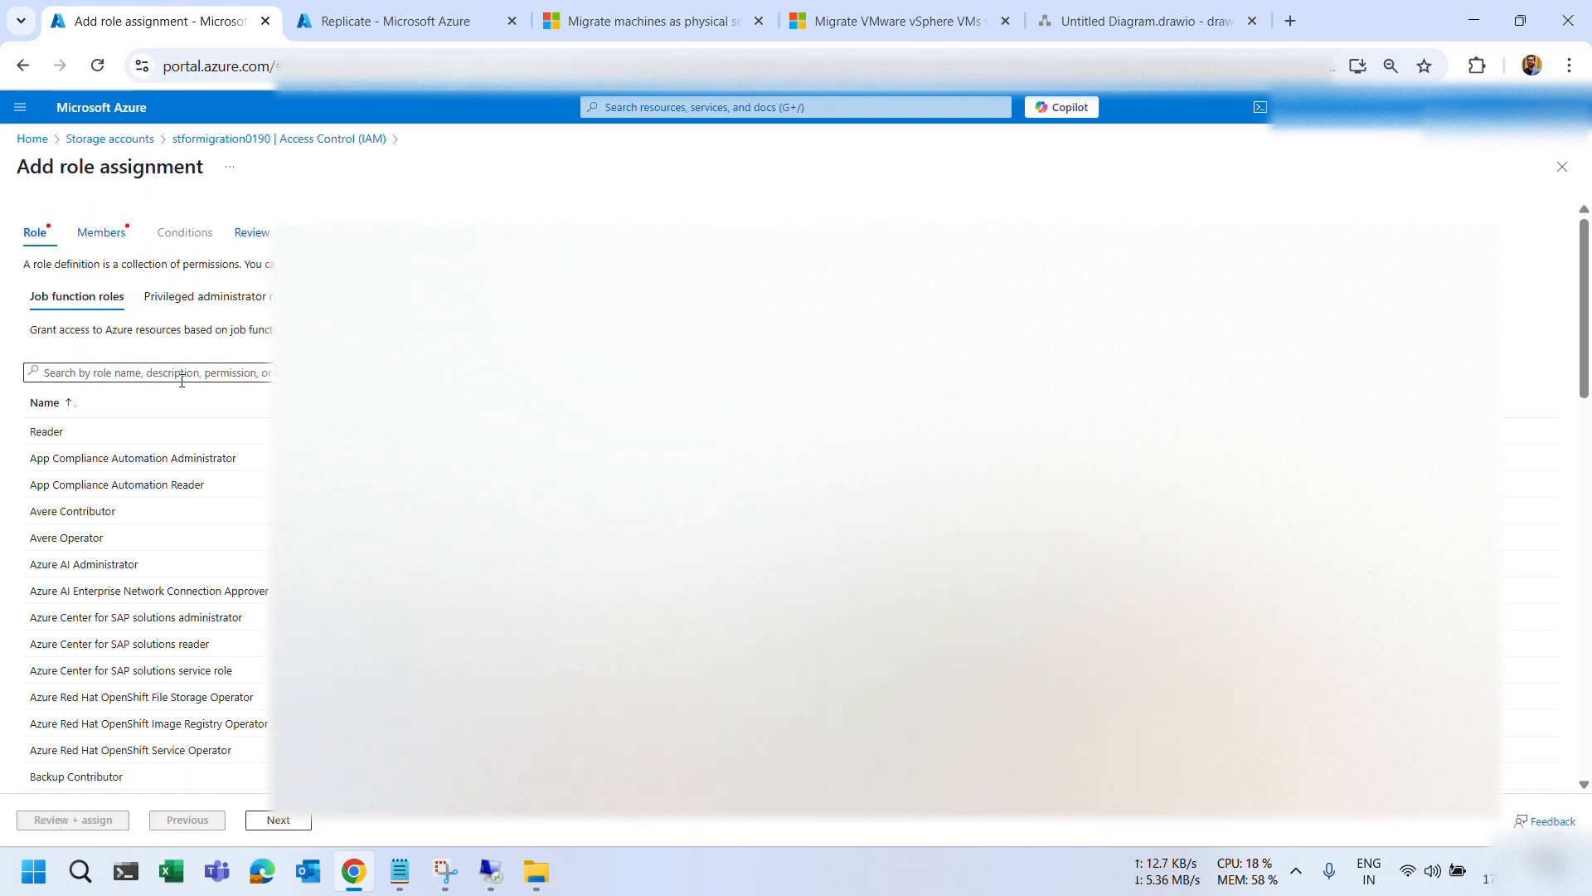
type("storag")
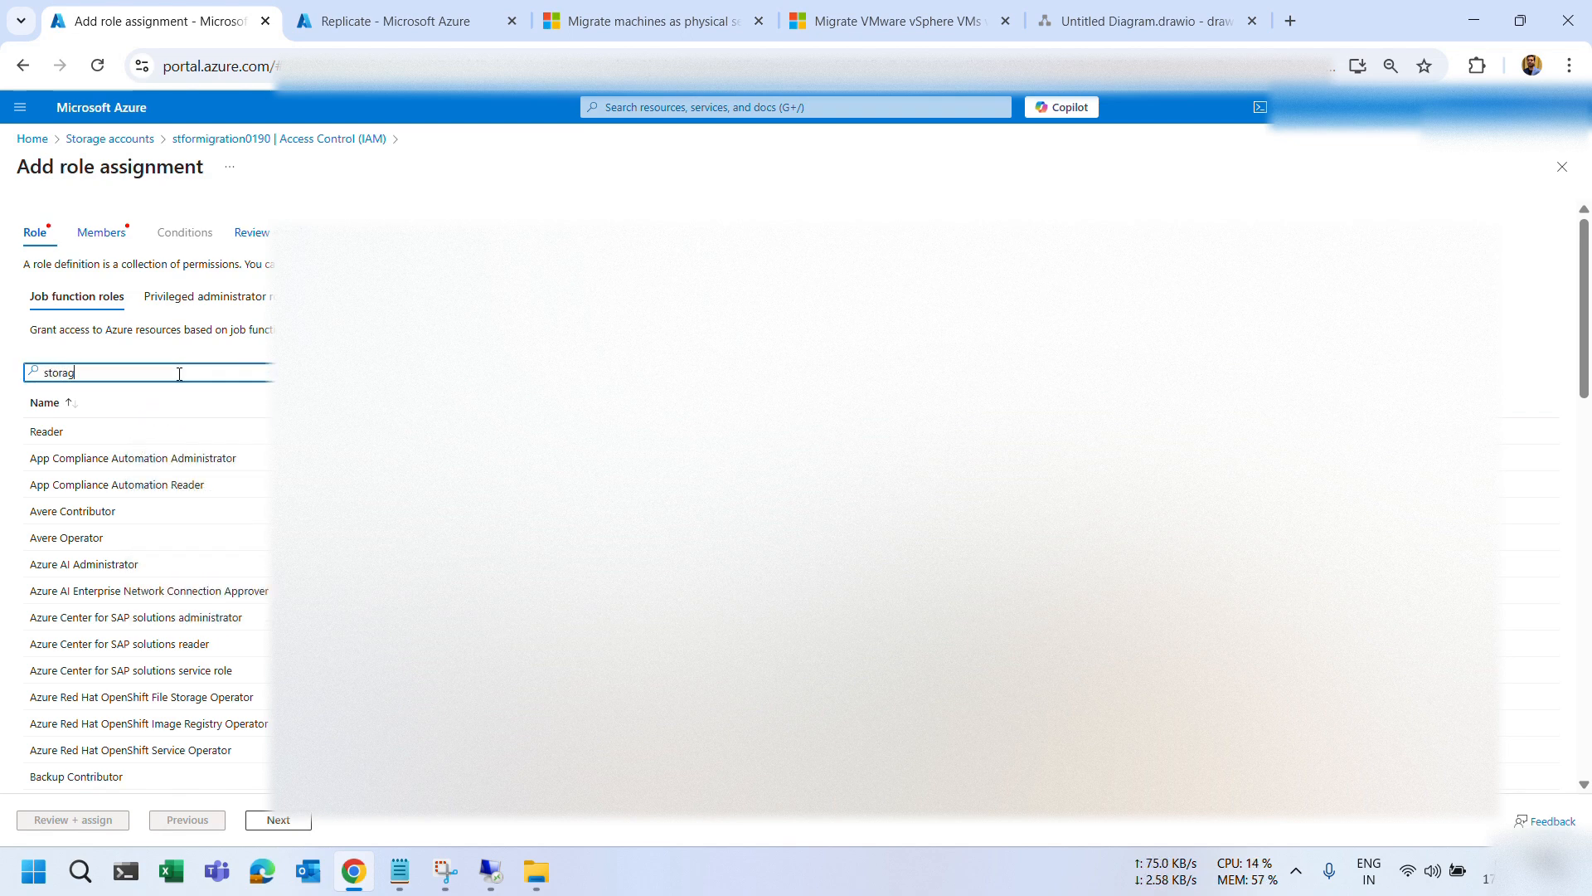
type("e bl")
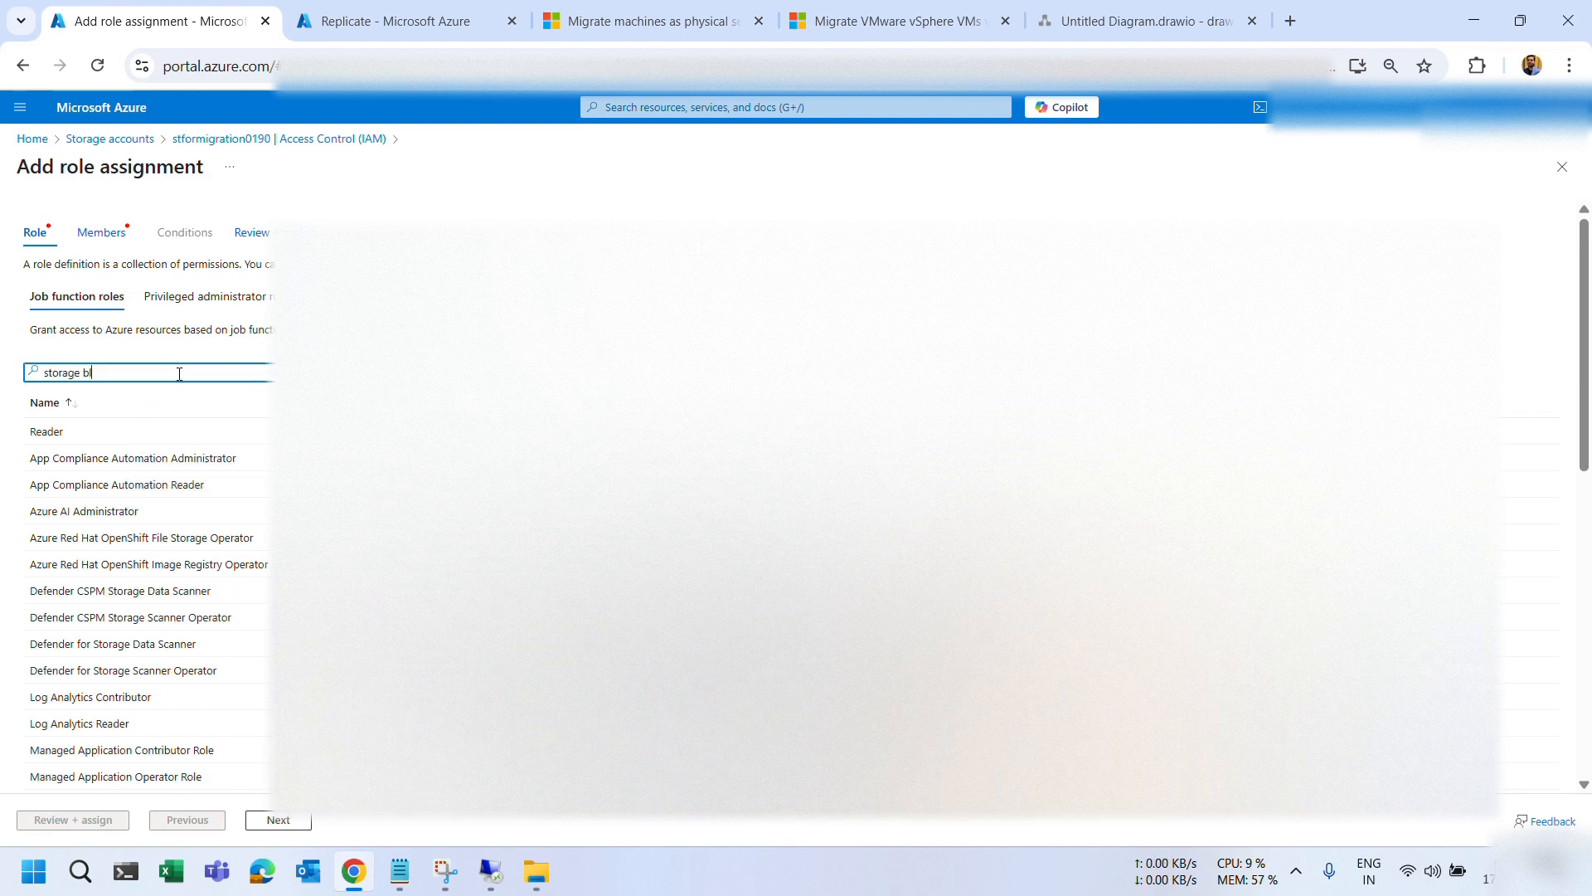
type("ob")
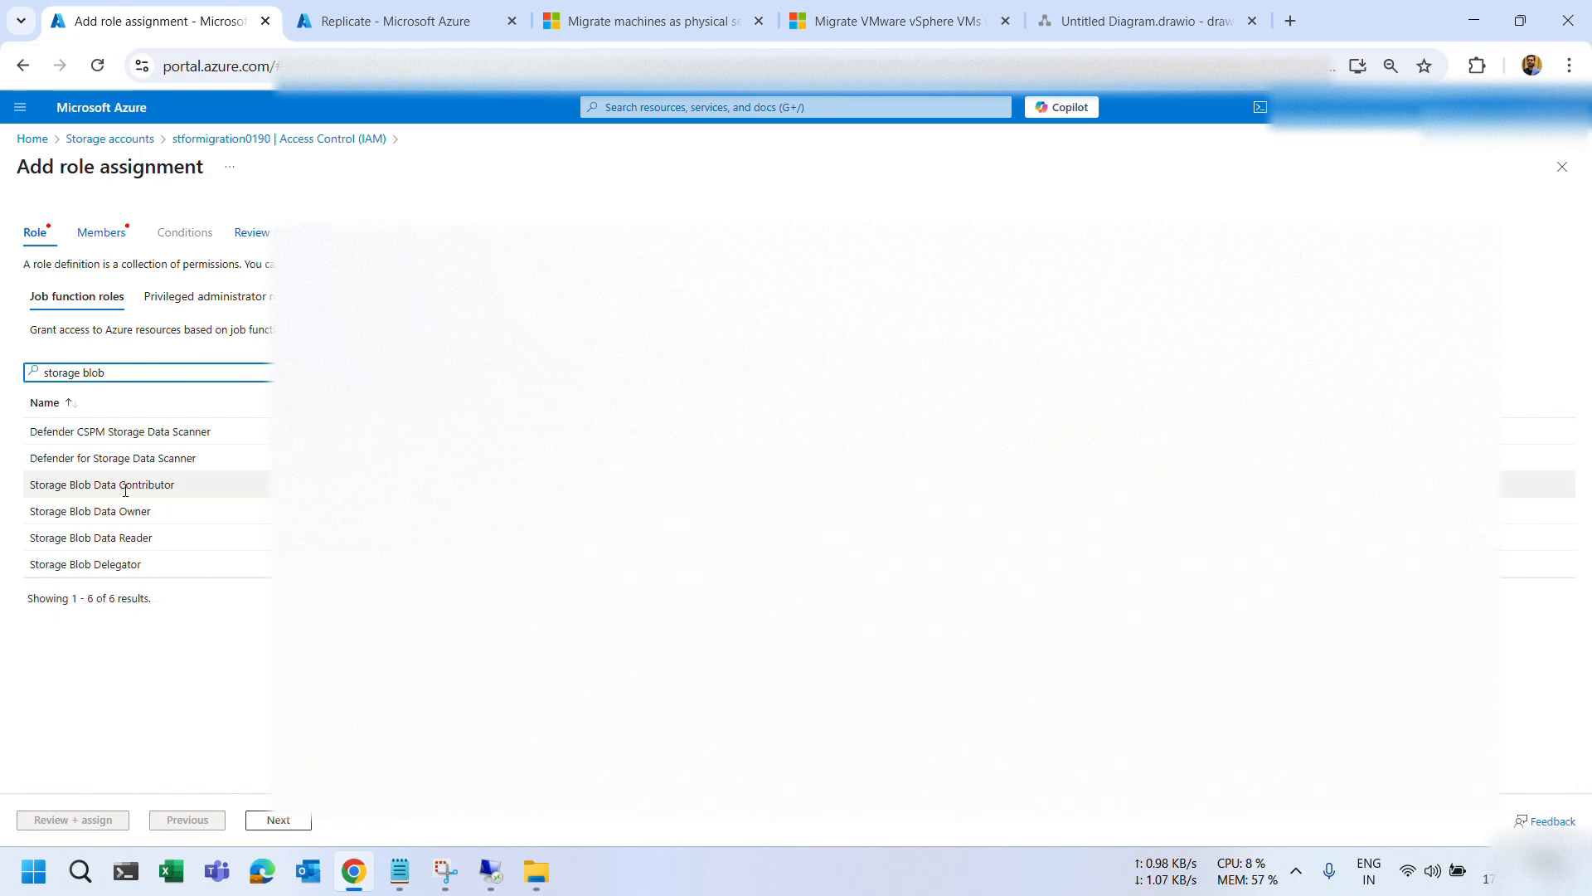
left_click(125, 487)
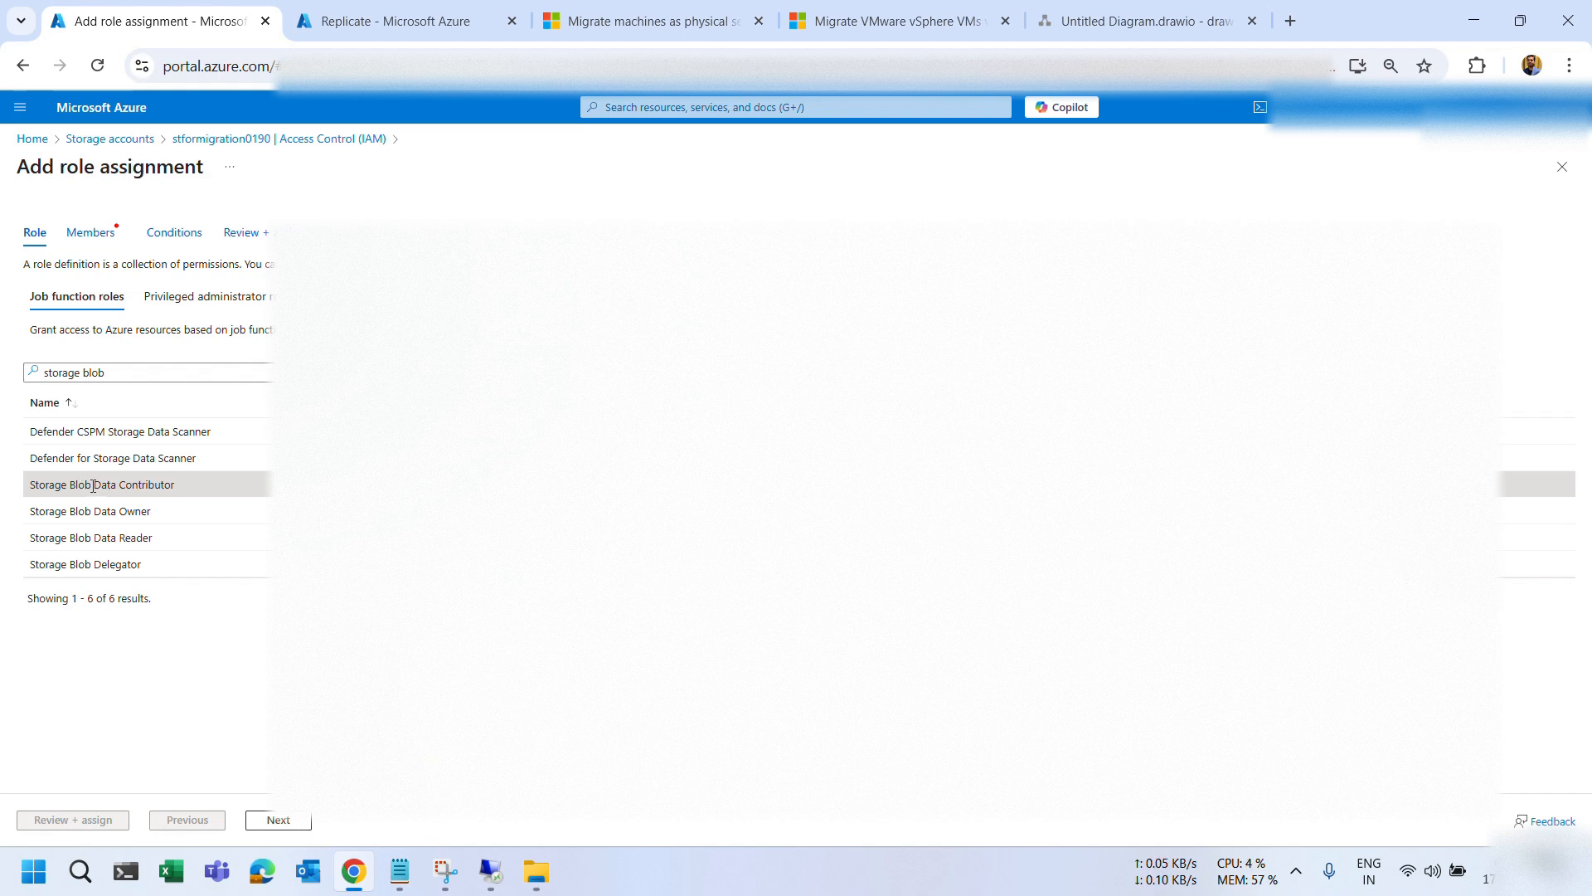
left_click(278, 821)
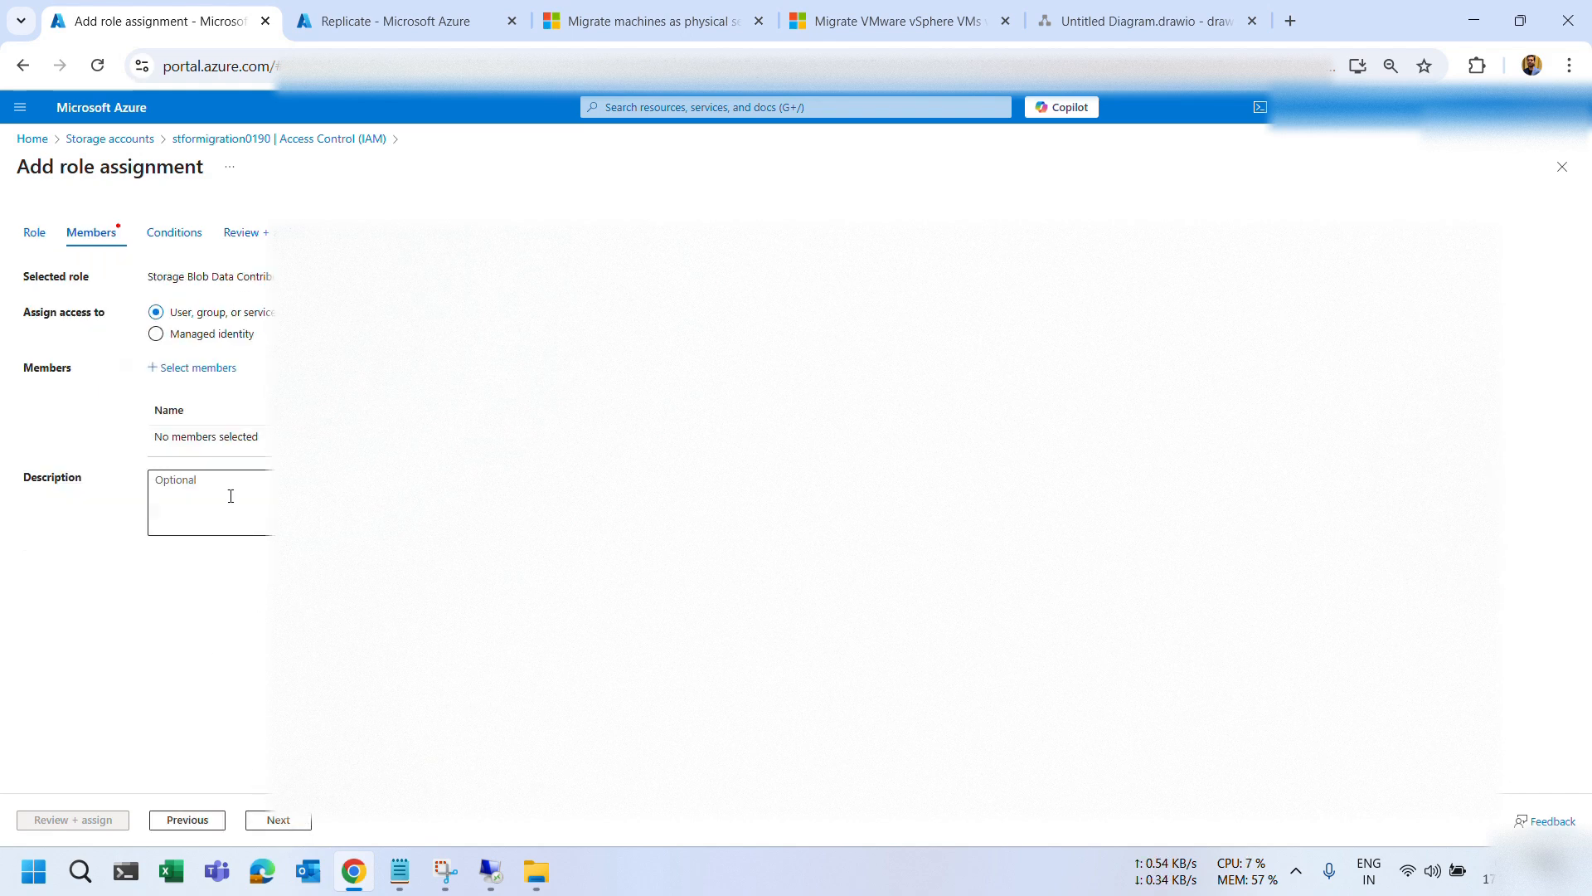
Assign that role to the Migrate vault's managed identity and submit it.
left_click(183, 334)
left_click(197, 367)
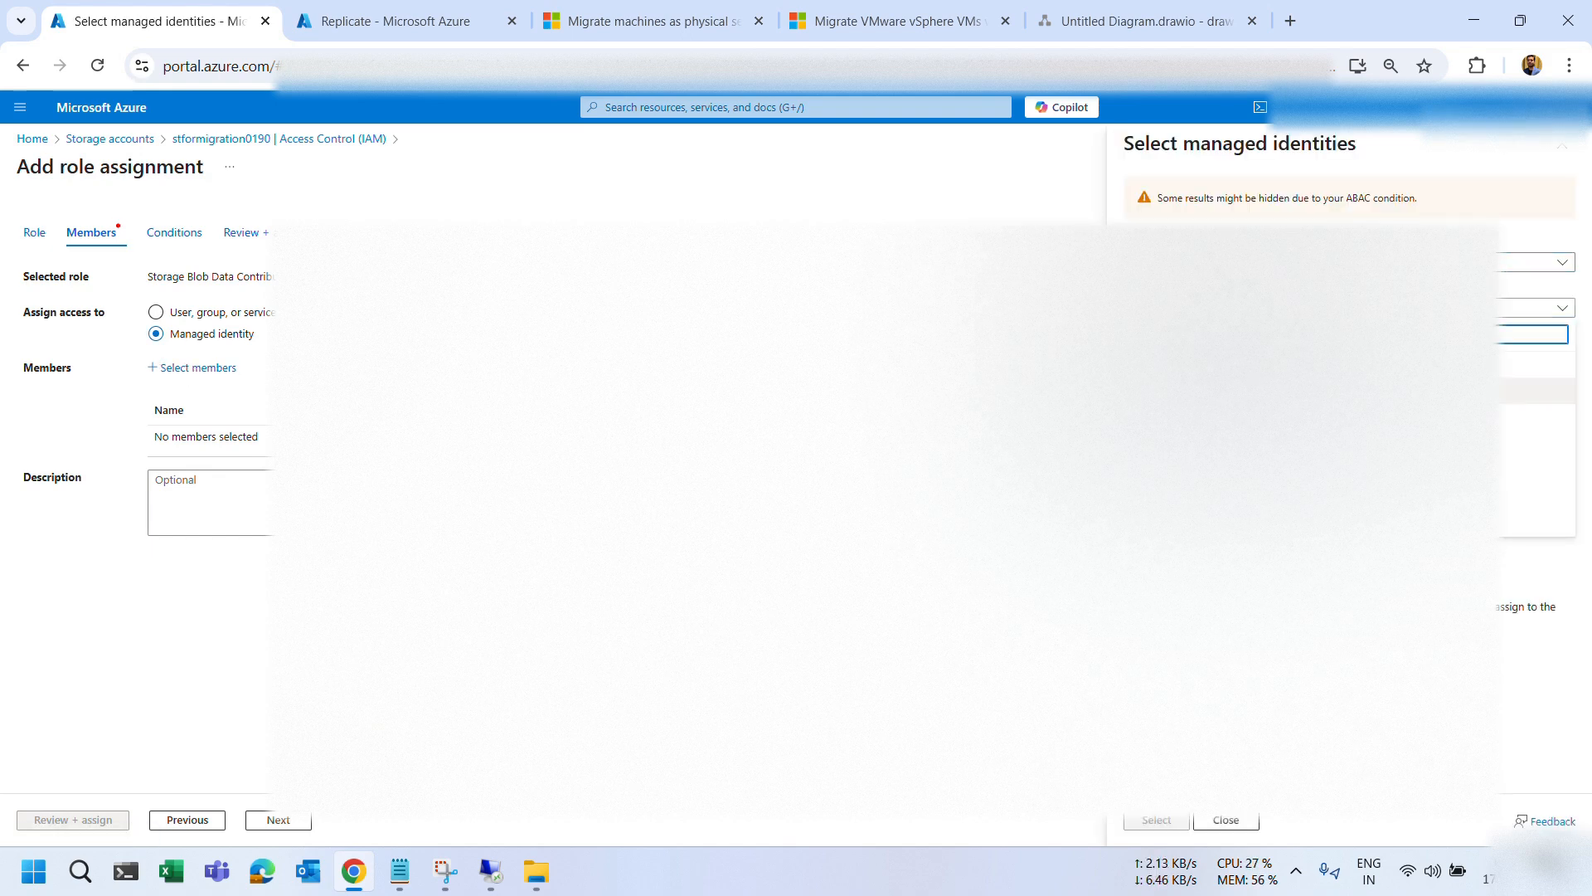
left_click(1327, 497)
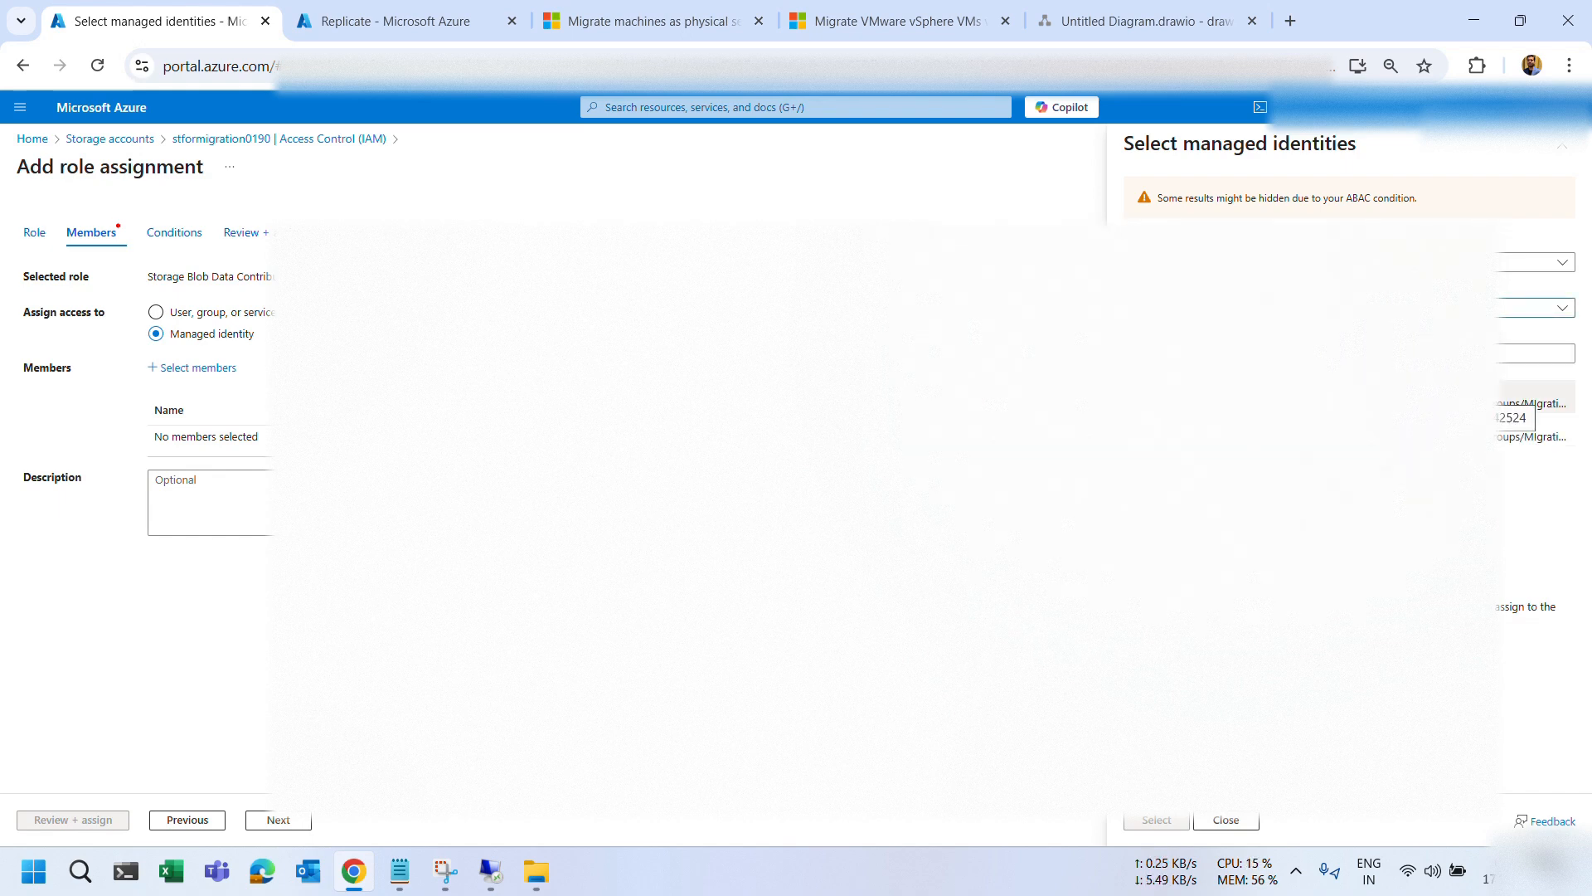
left_click(1535, 403)
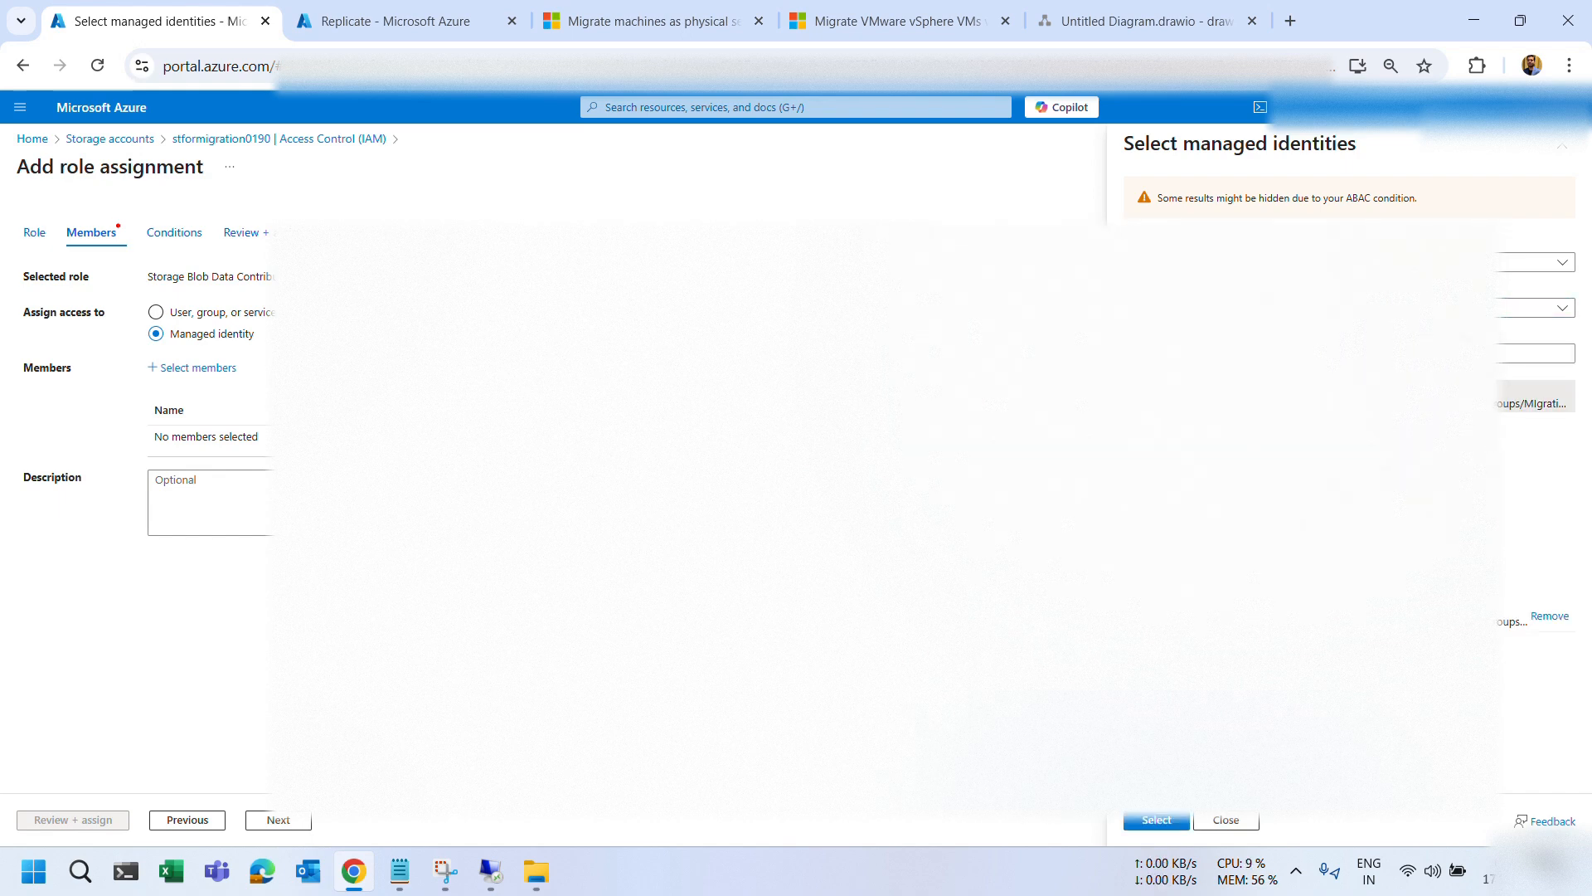
left_click(1161, 821)
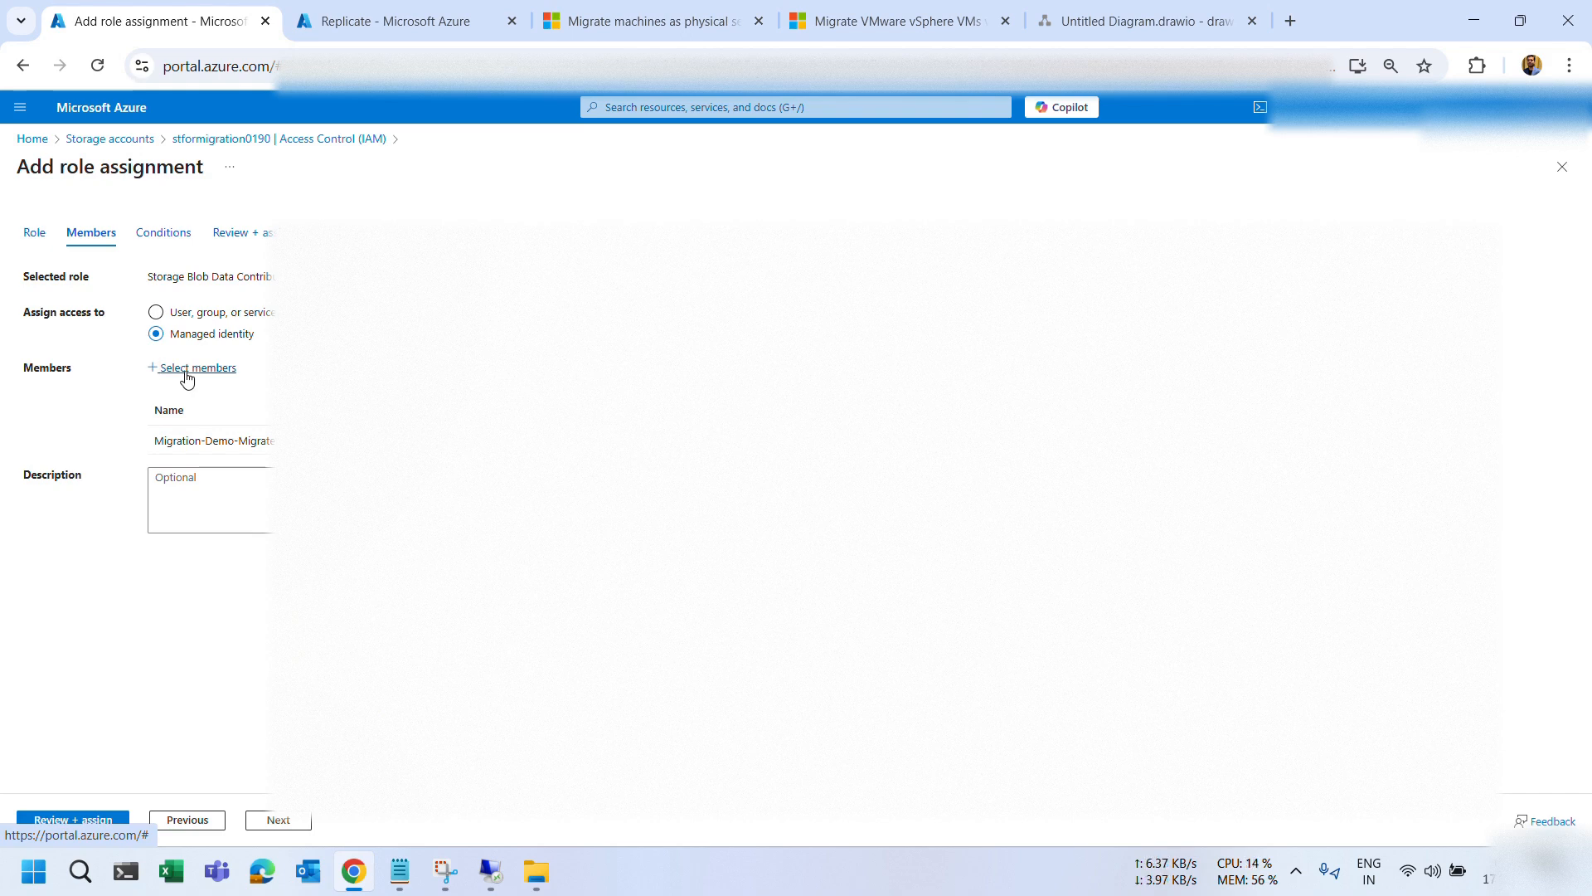
left_click(271, 821)
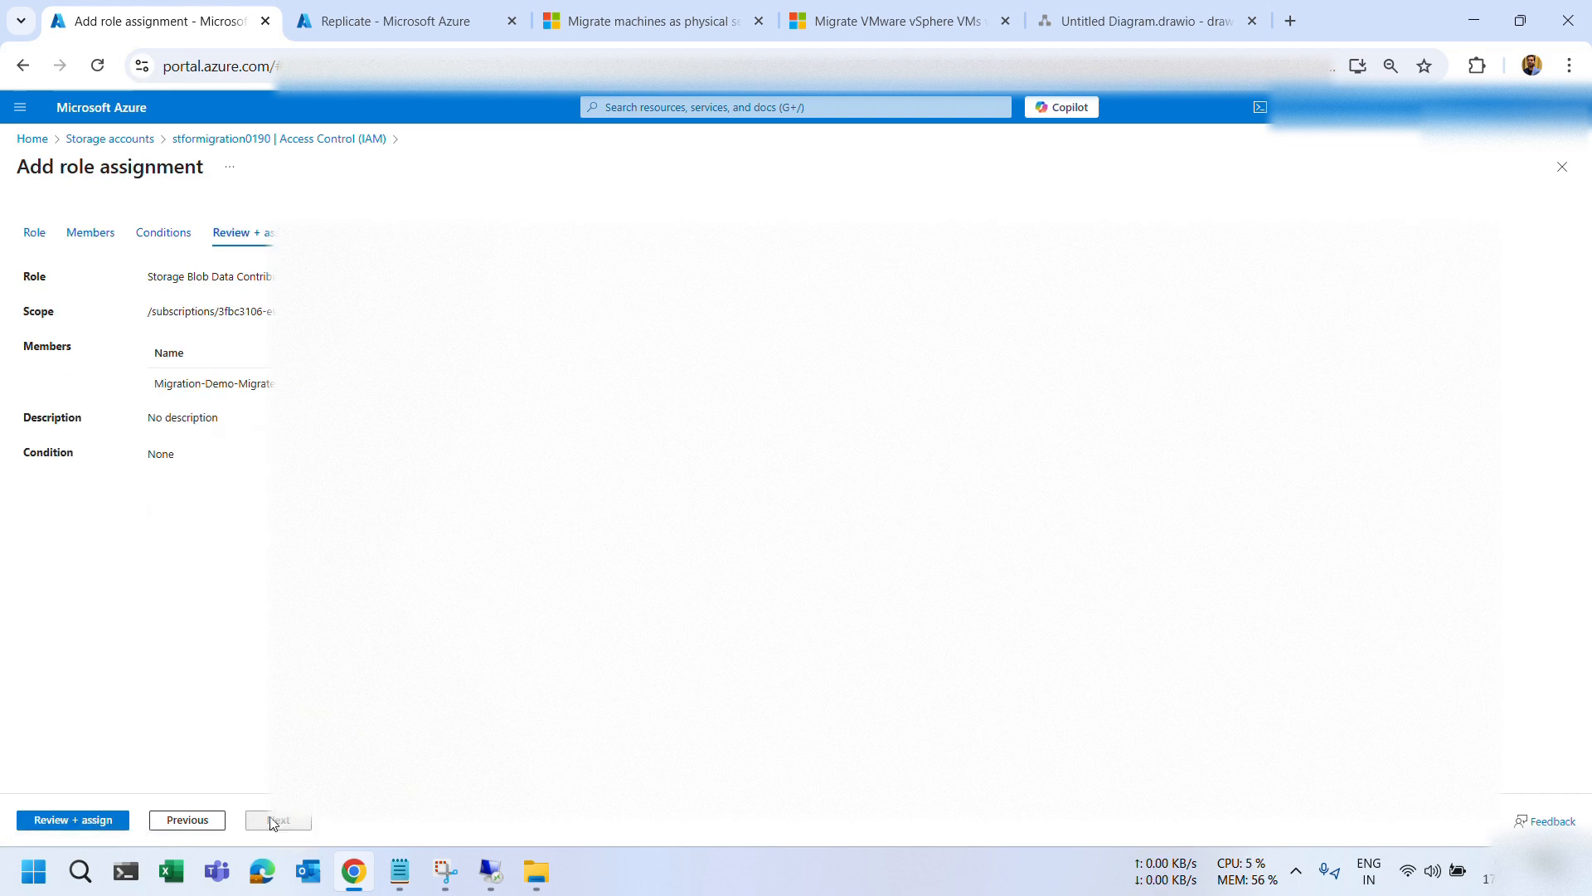
left_click(163, 820)
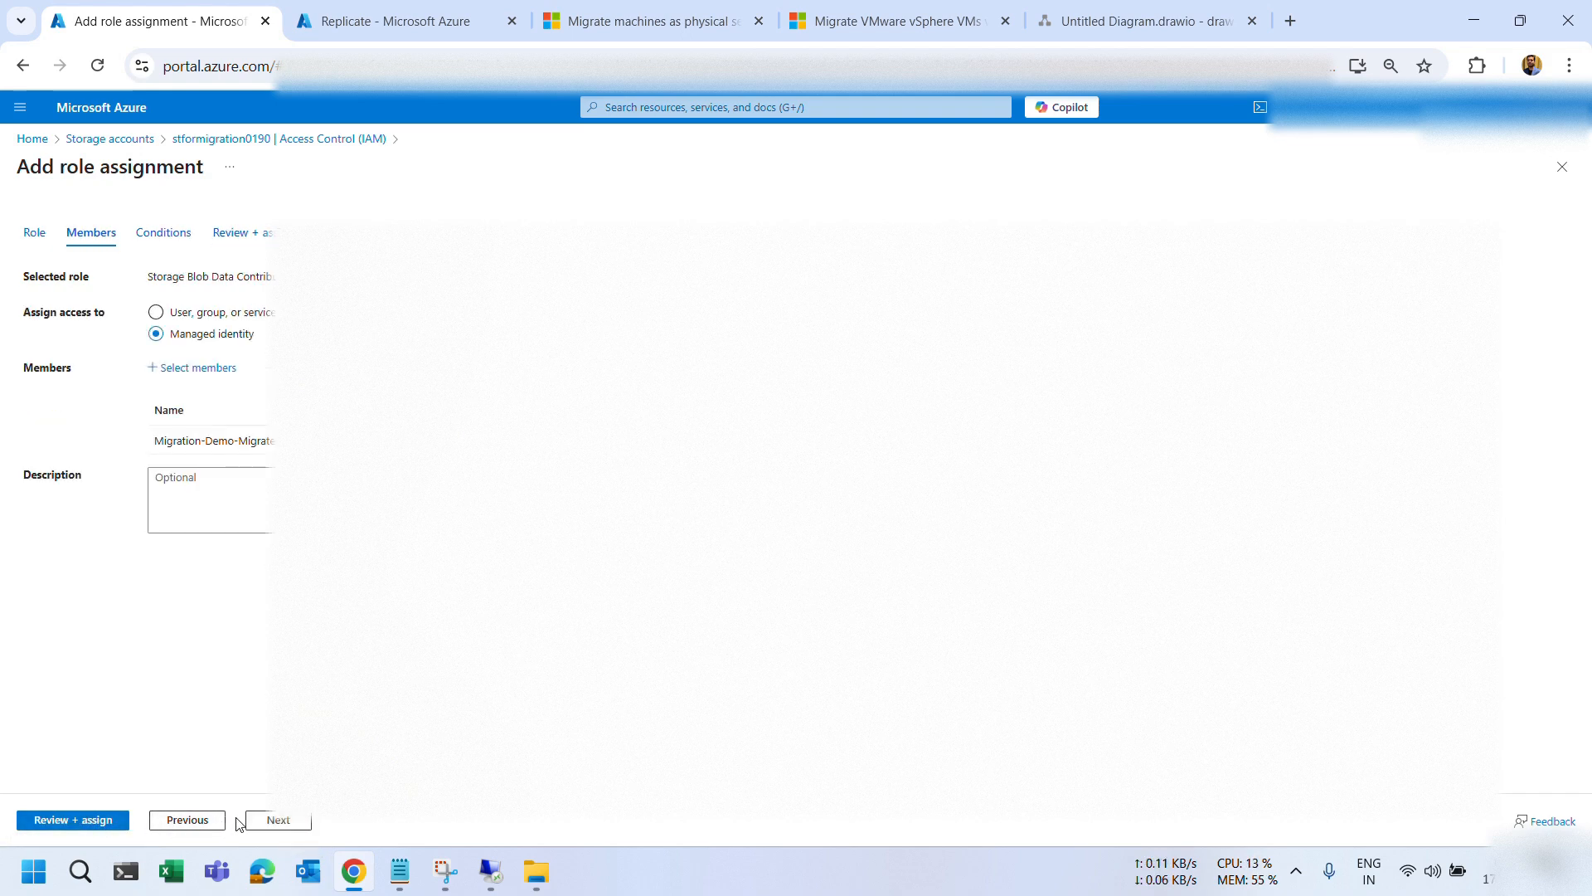
left_click(279, 820)
left_click(78, 821)
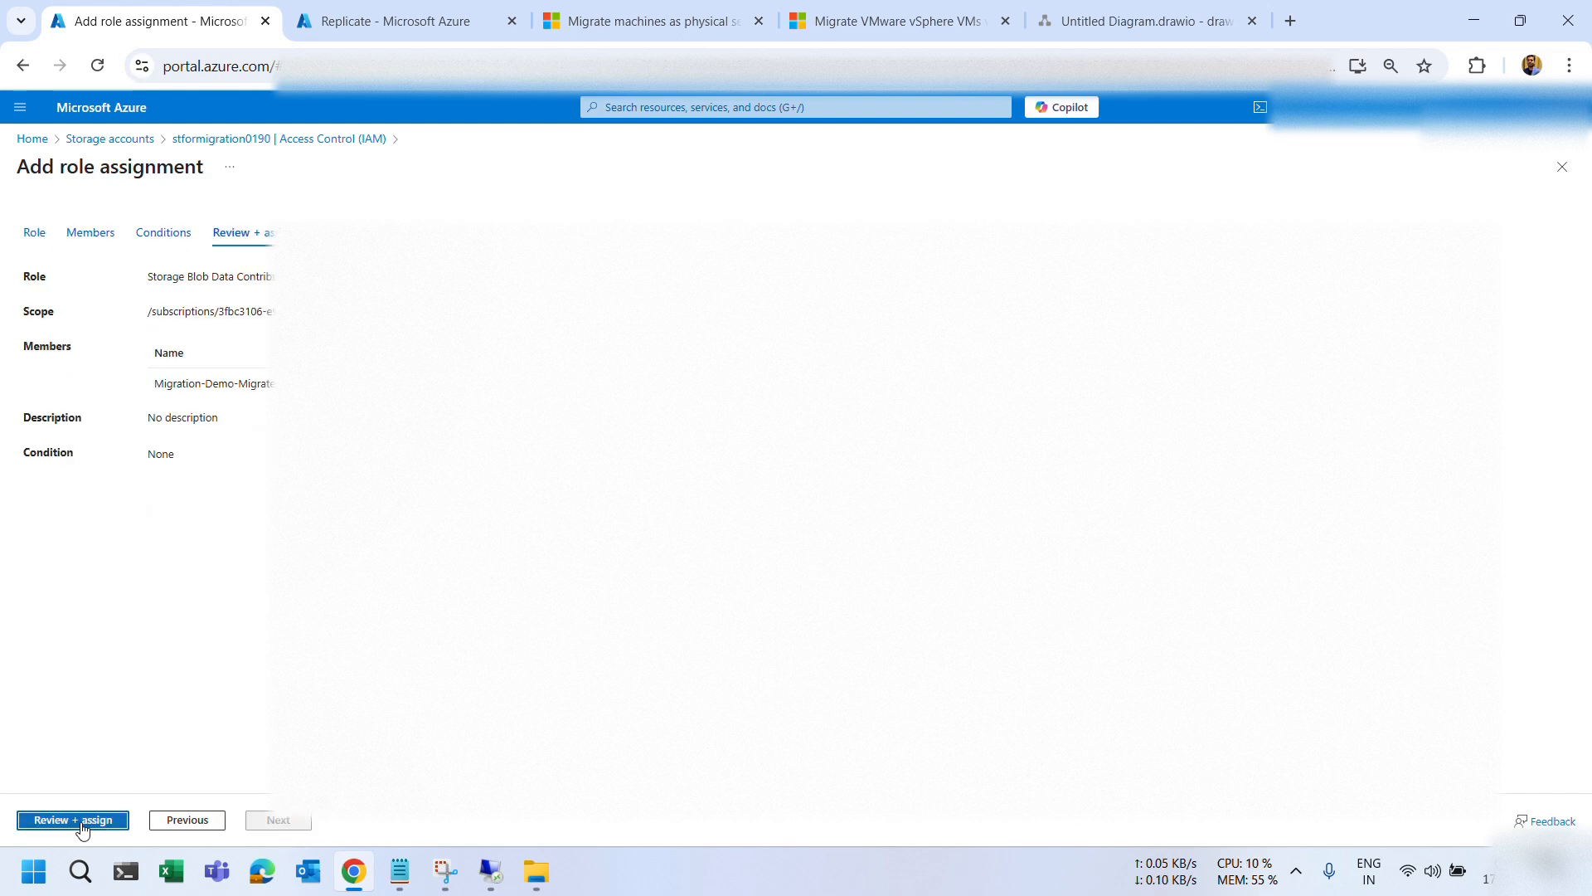
left_click(80, 823)
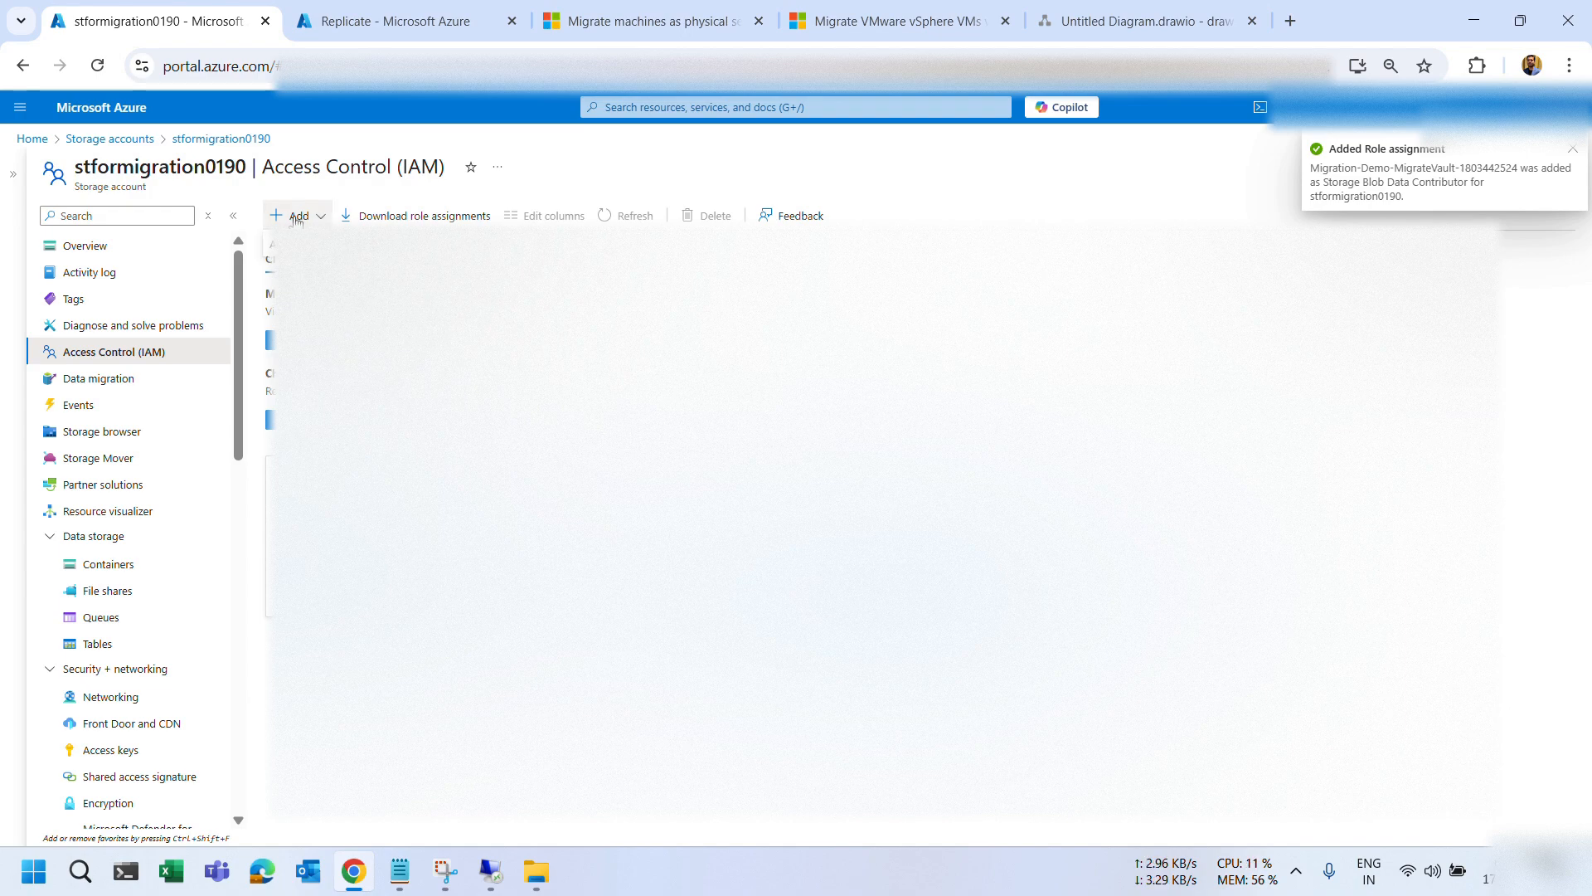
Assign the privileged Contributor role on stformigration0190 to the Migrate vault's managed identity.
left_click(303, 245)
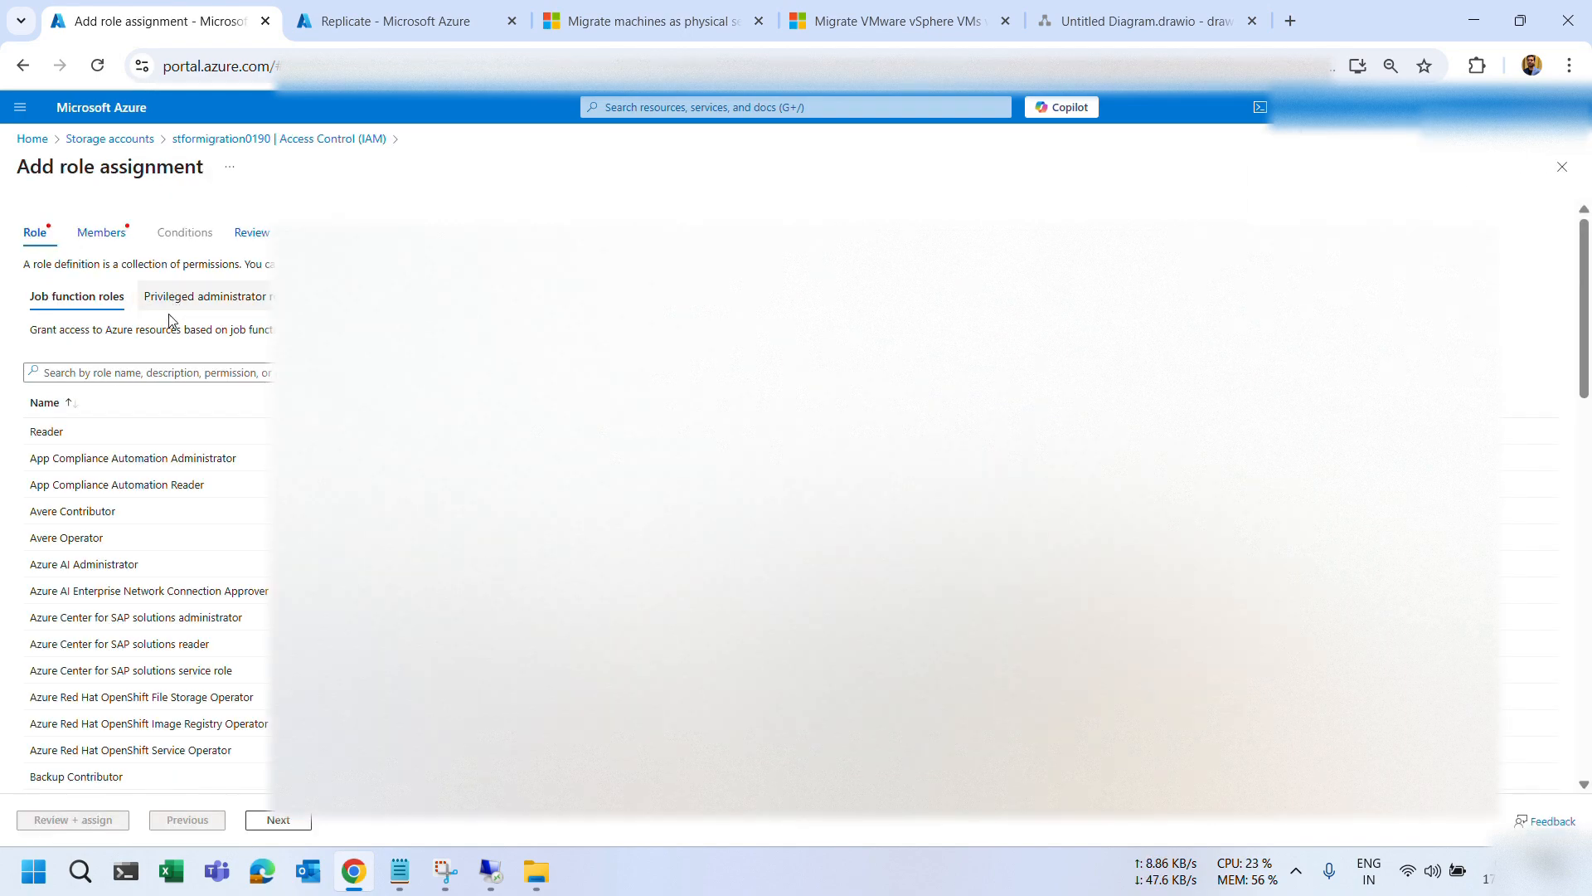
left_click(171, 300)
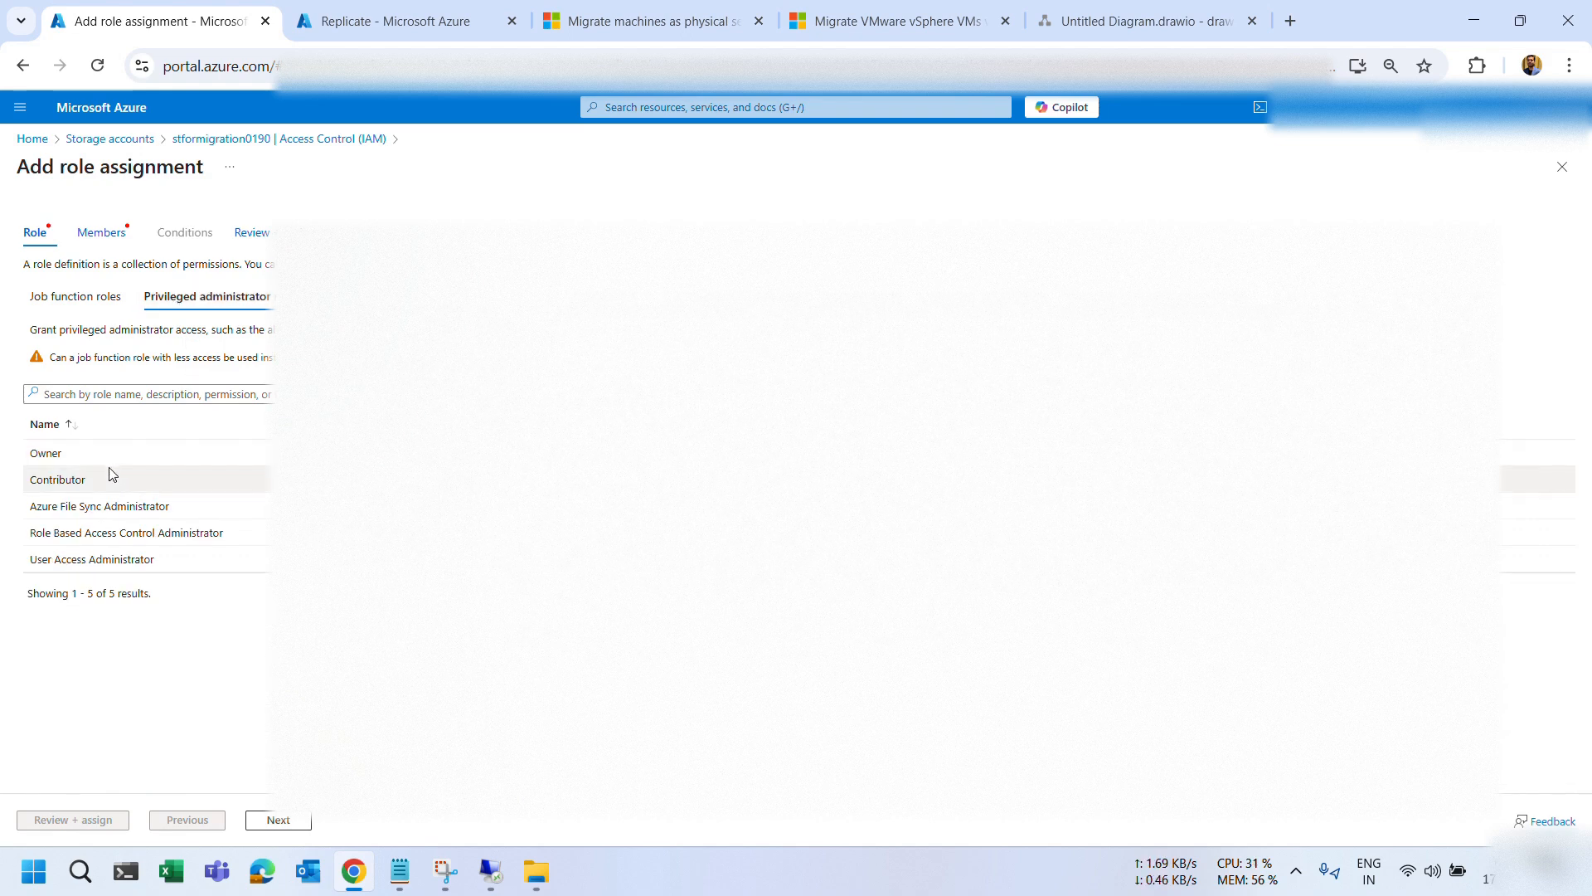
left_click(83, 478)
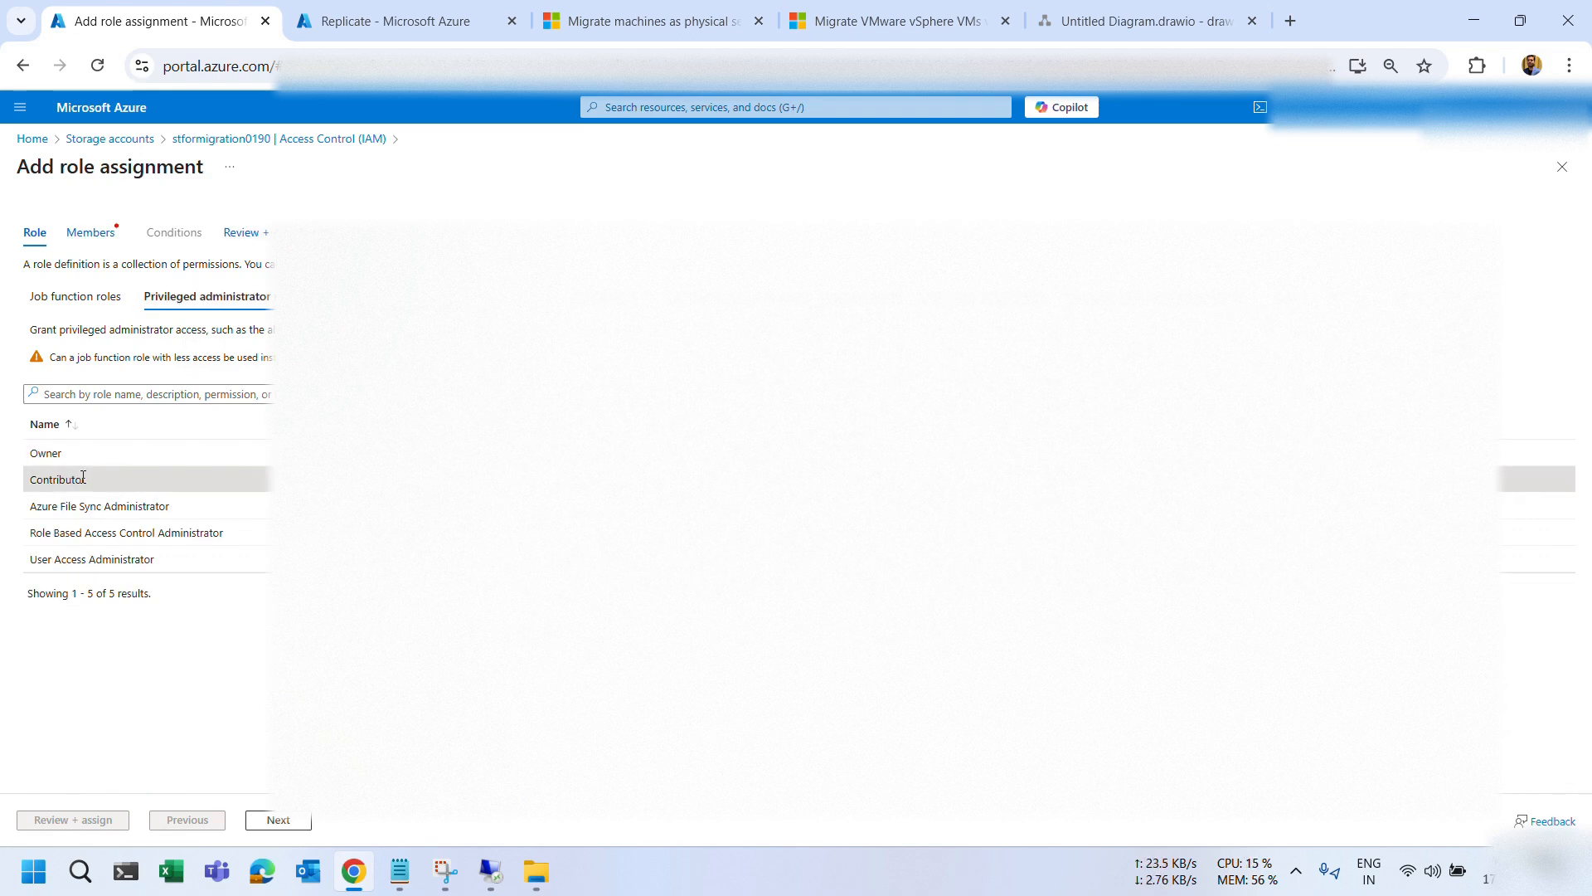
left_click(273, 819)
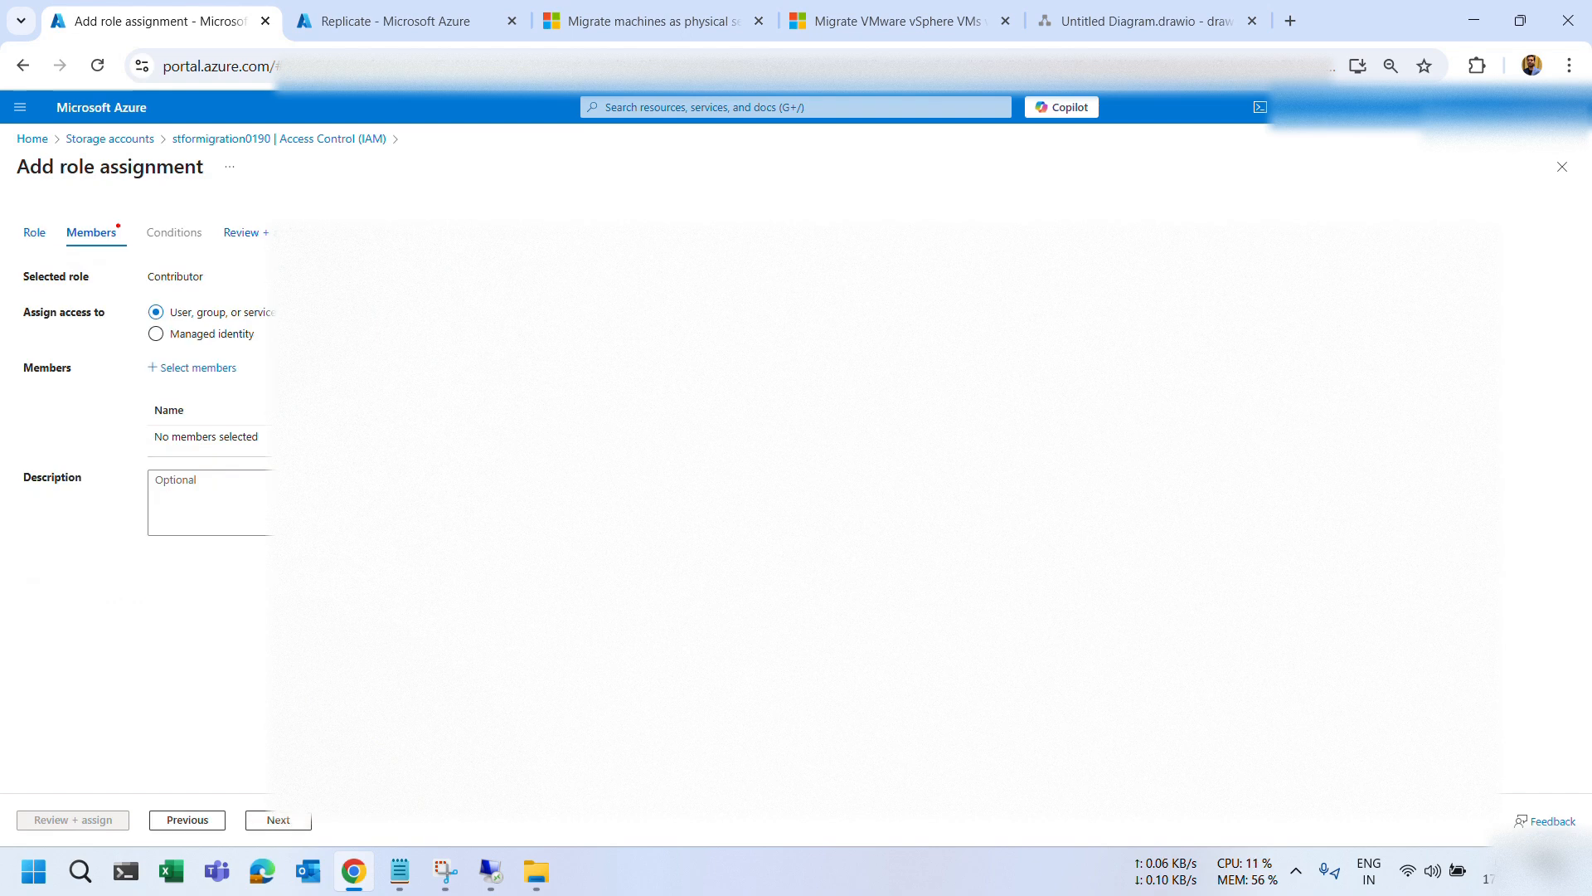
left_click(214, 335)
left_click(211, 368)
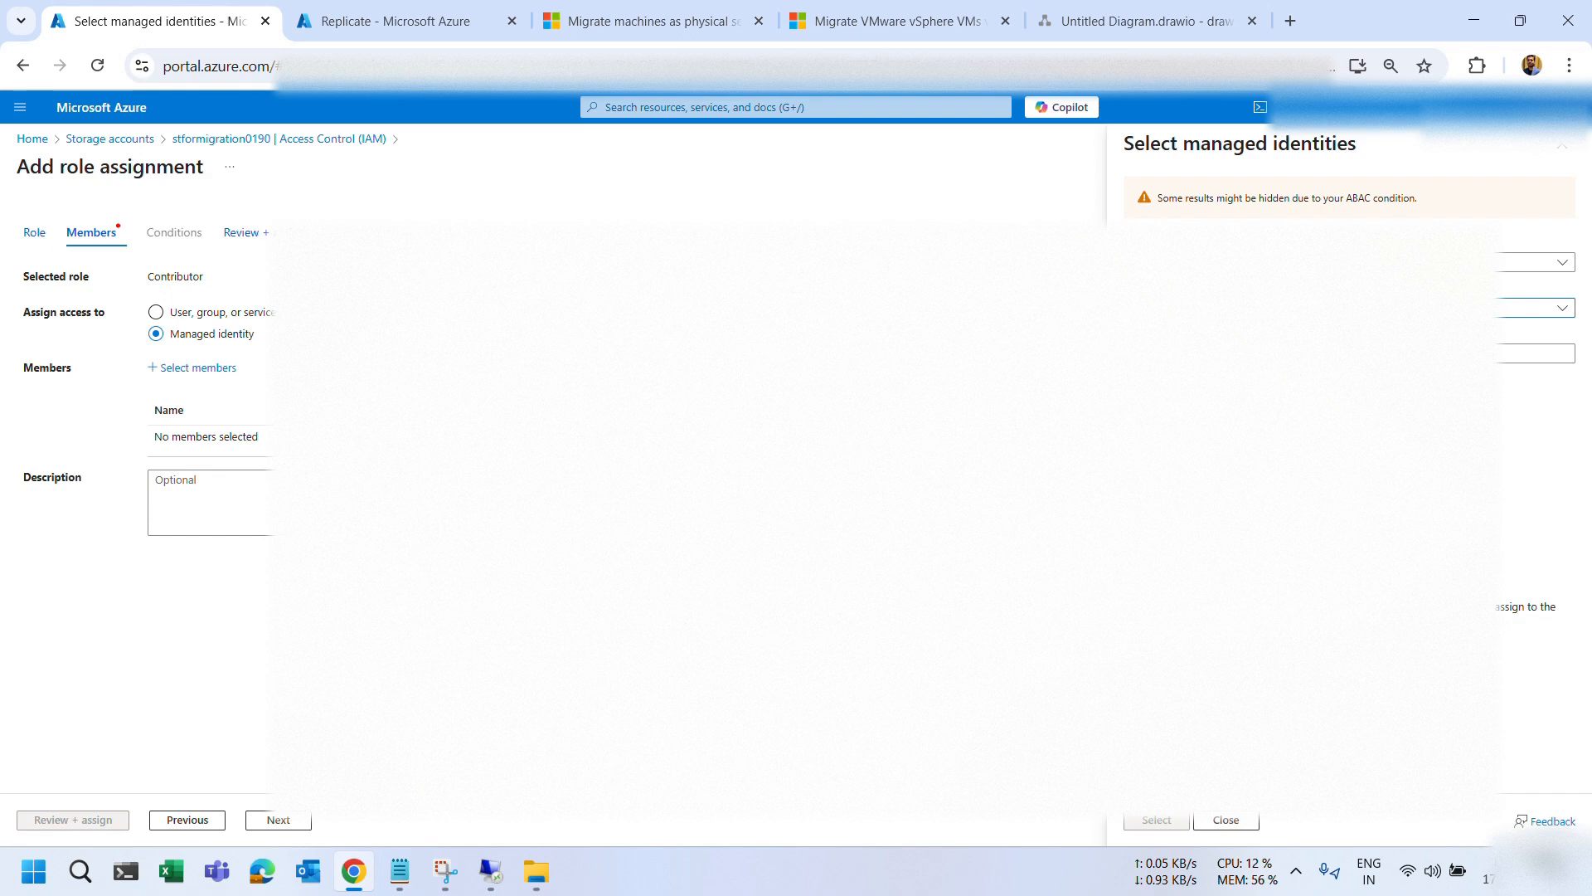
left_click(1327, 397)
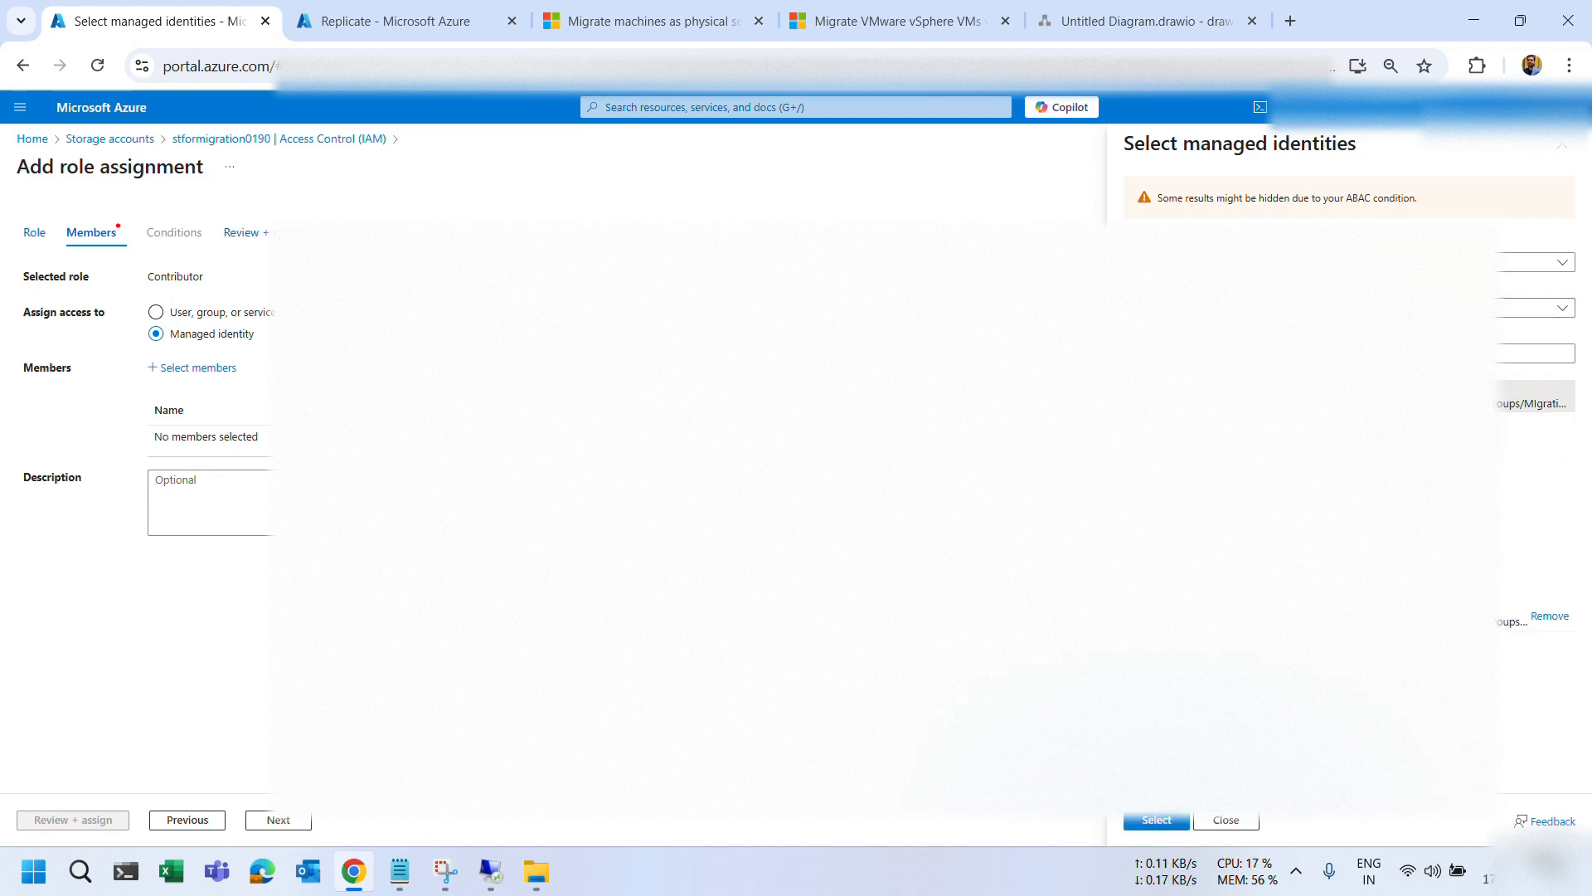
left_click(1149, 821)
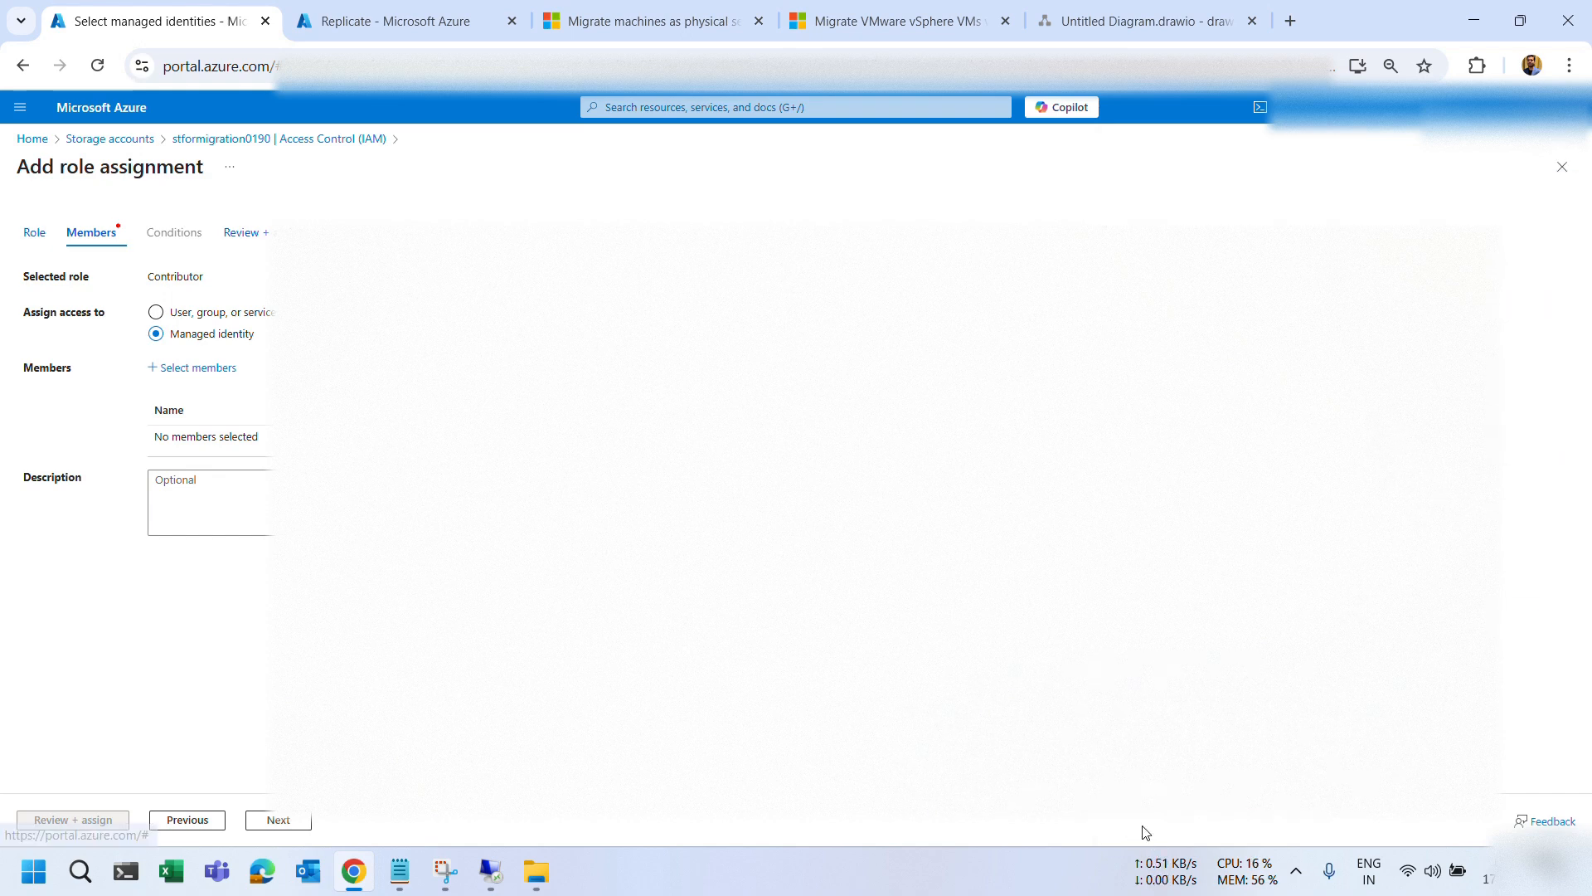
left_click(279, 820)
left_click(91, 819)
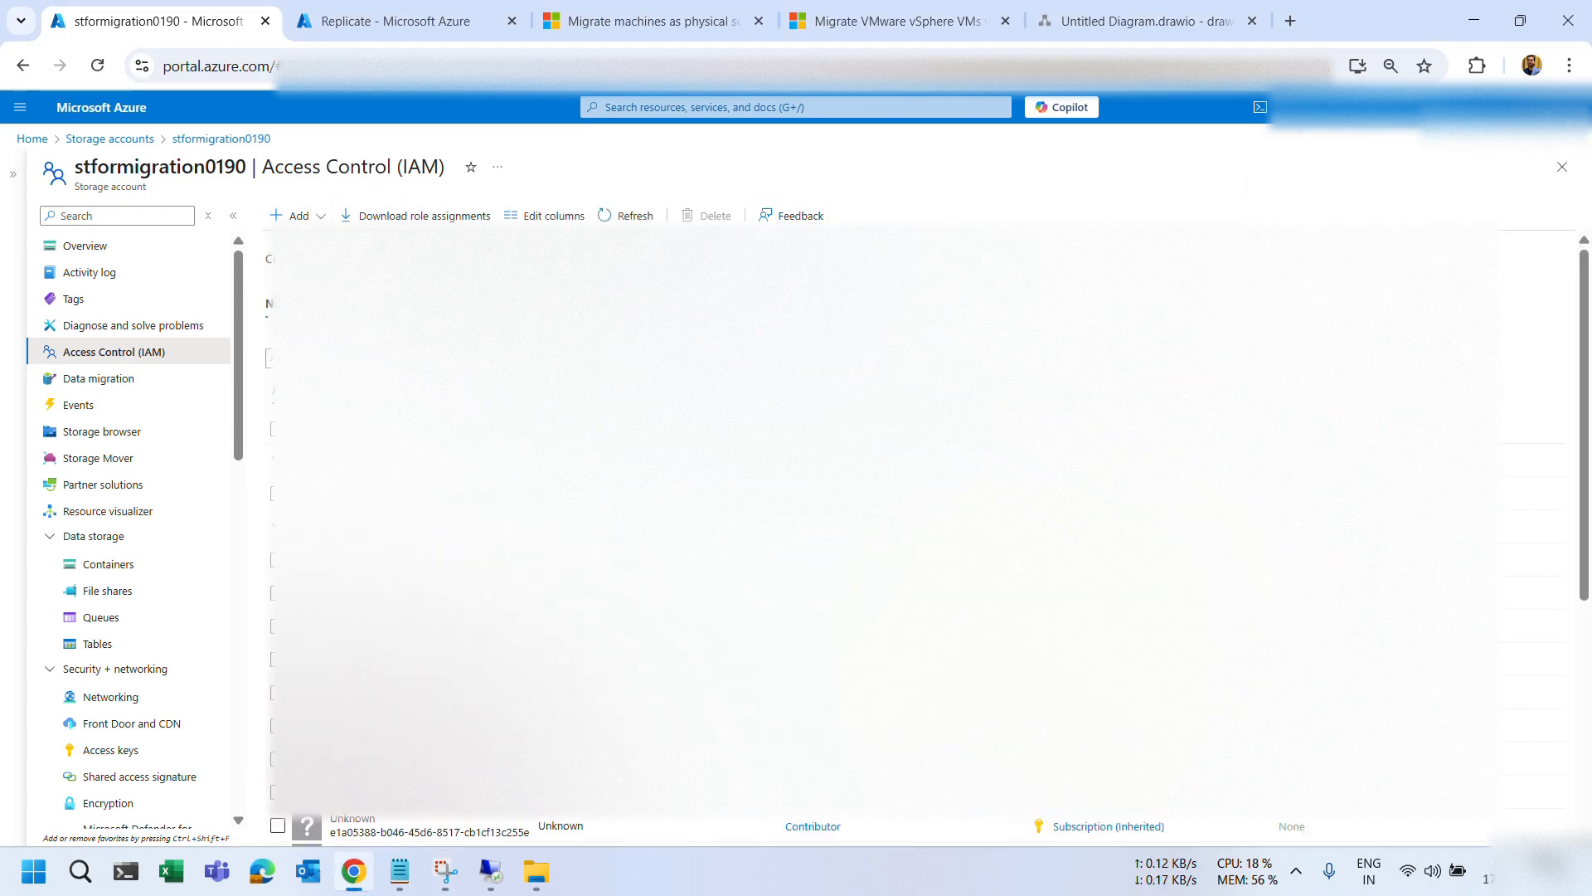
Check the new role assignments on stformigration0190, then return to the Replicate wizard.
scroll(929, 573, "down", 1)
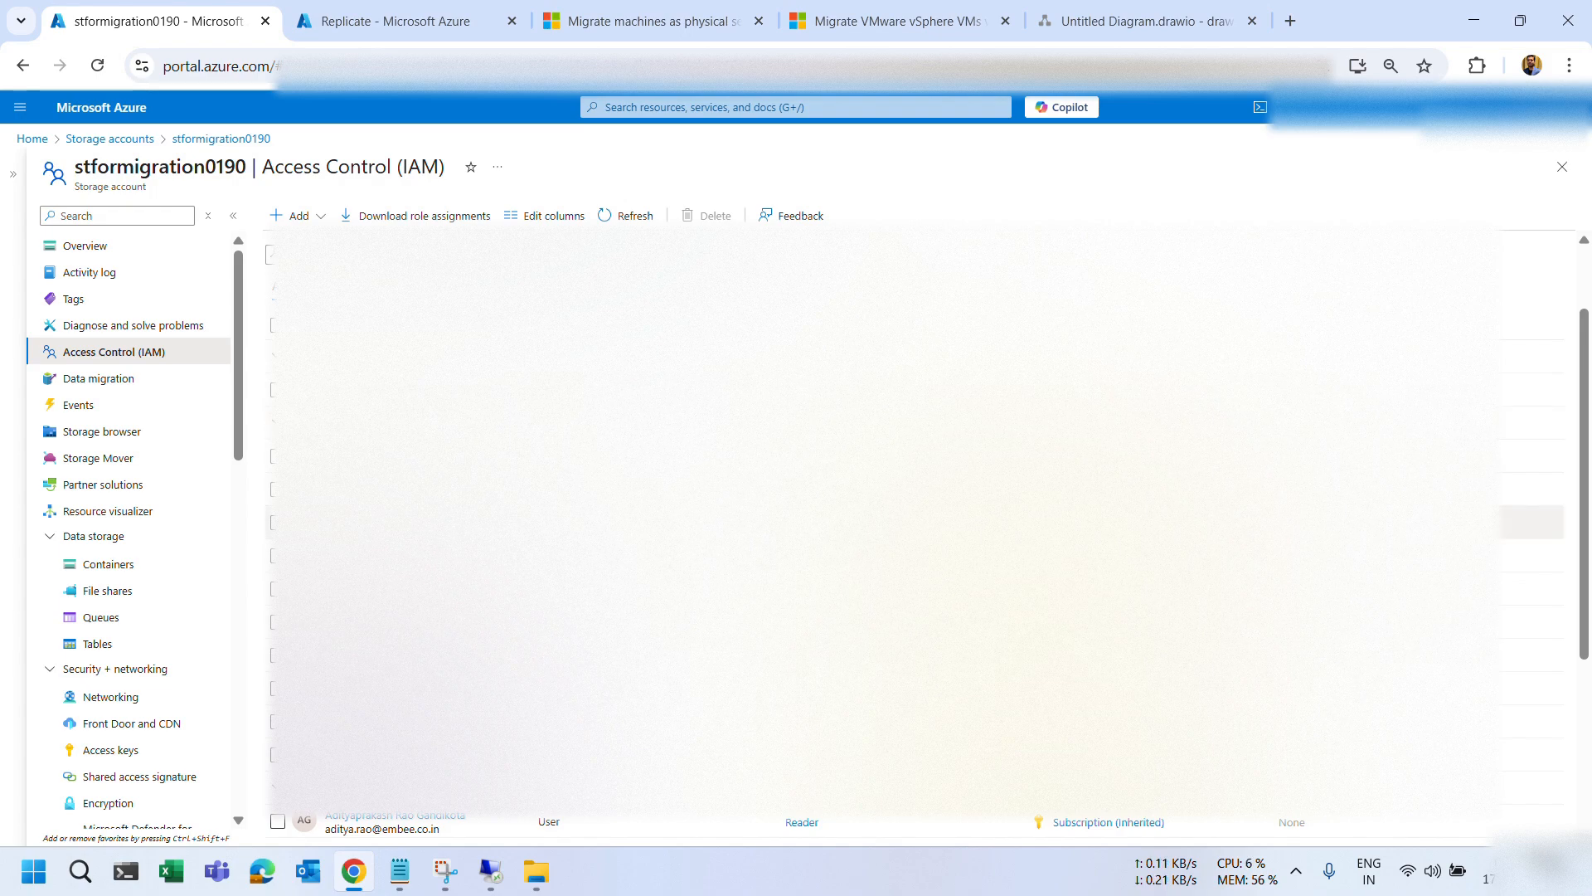
scroll(929, 573, "down", 3)
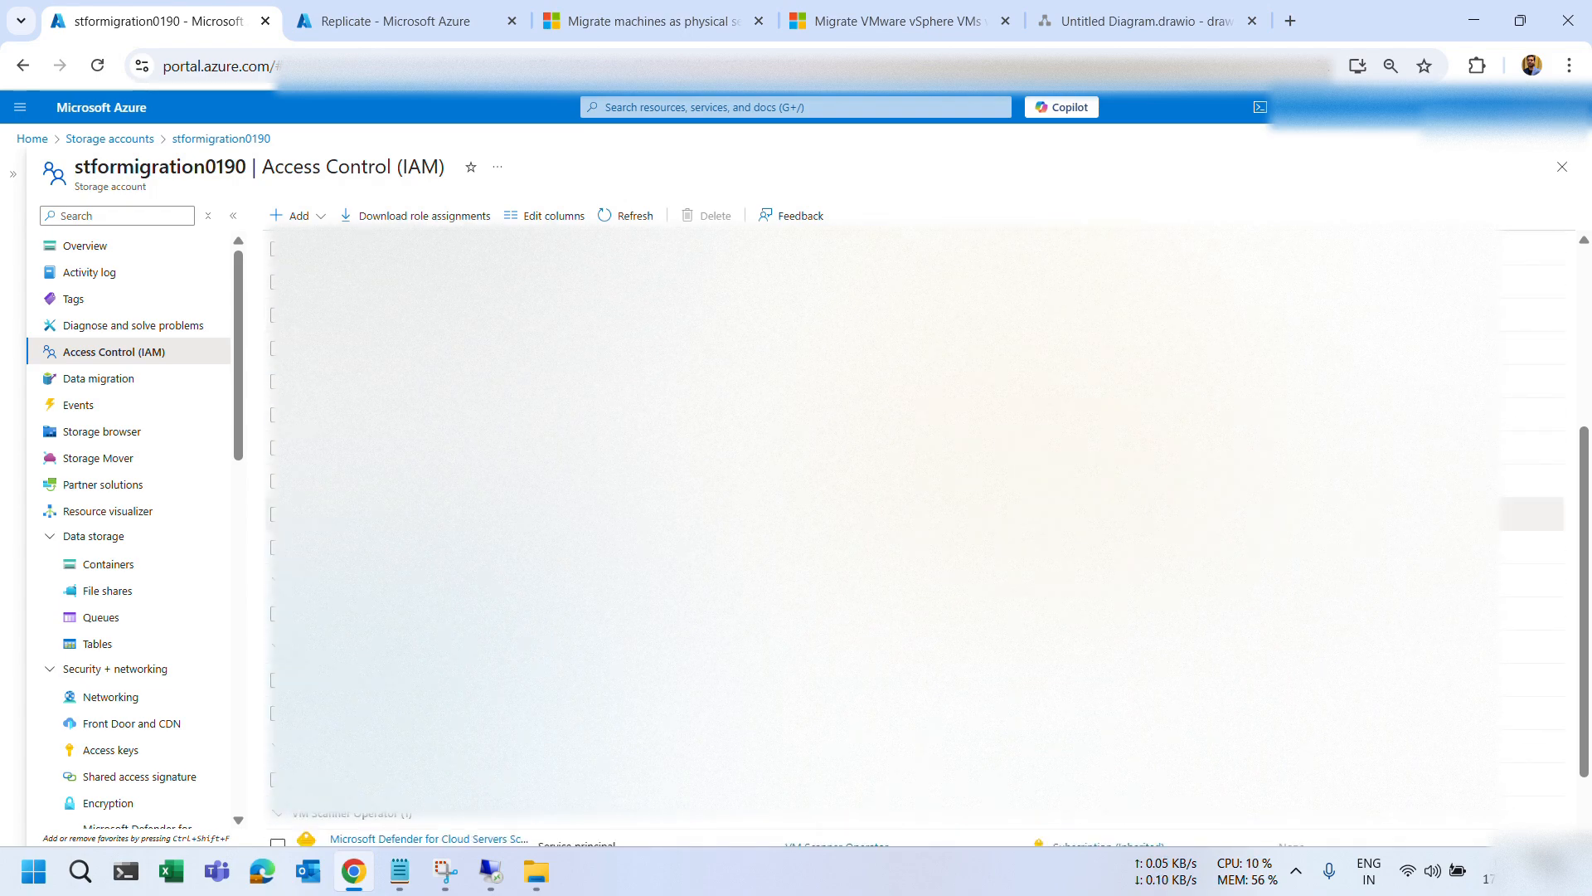
scroll(929, 572, "down", 2)
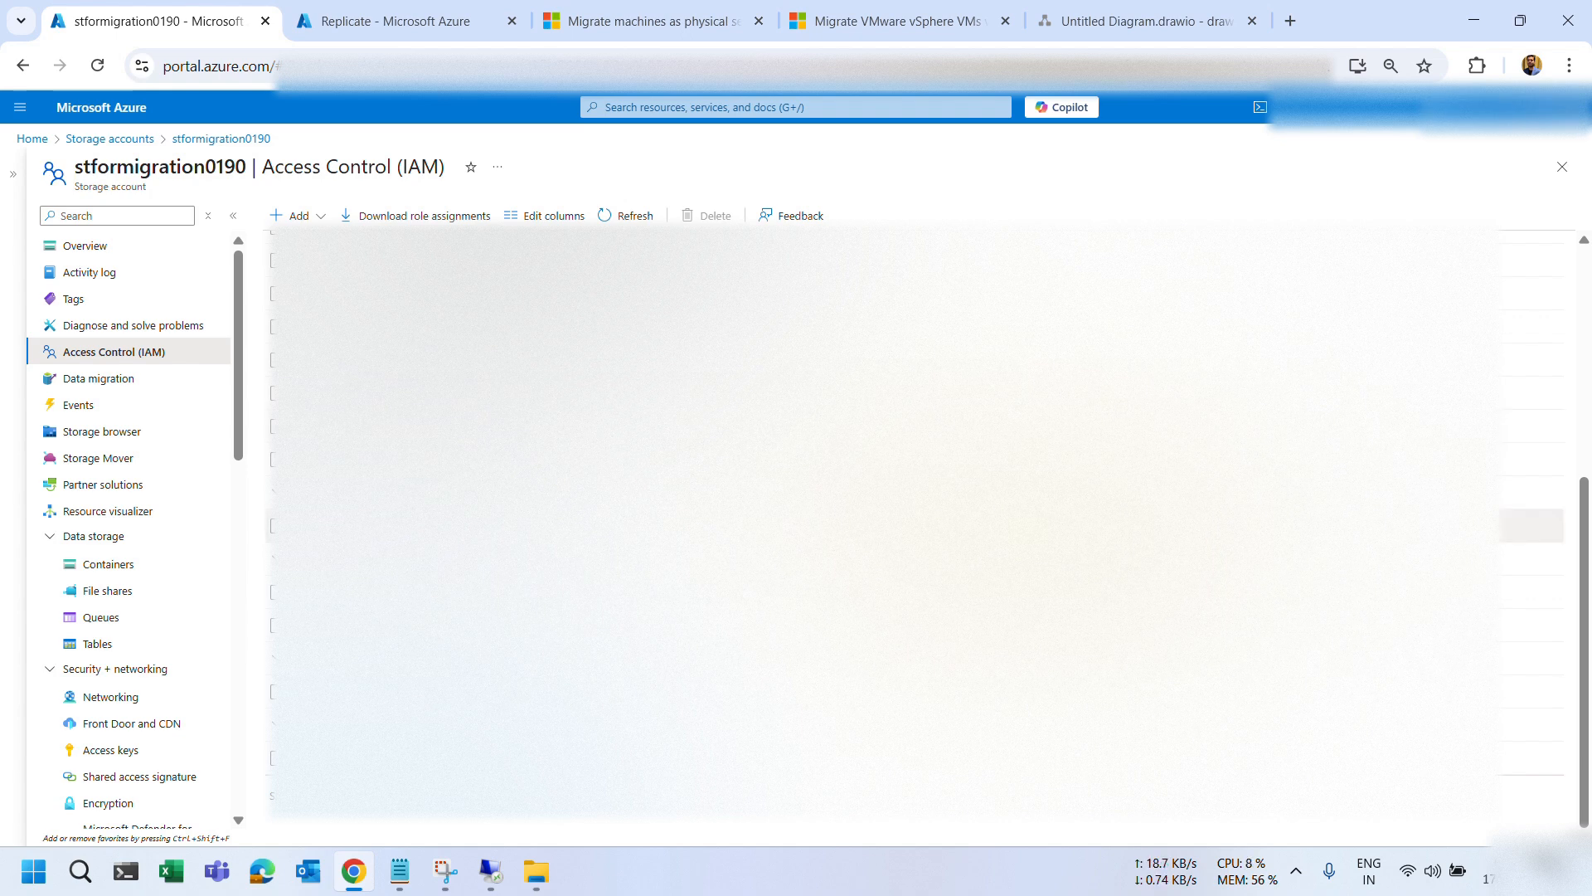
scroll(929, 531, "up", 1)
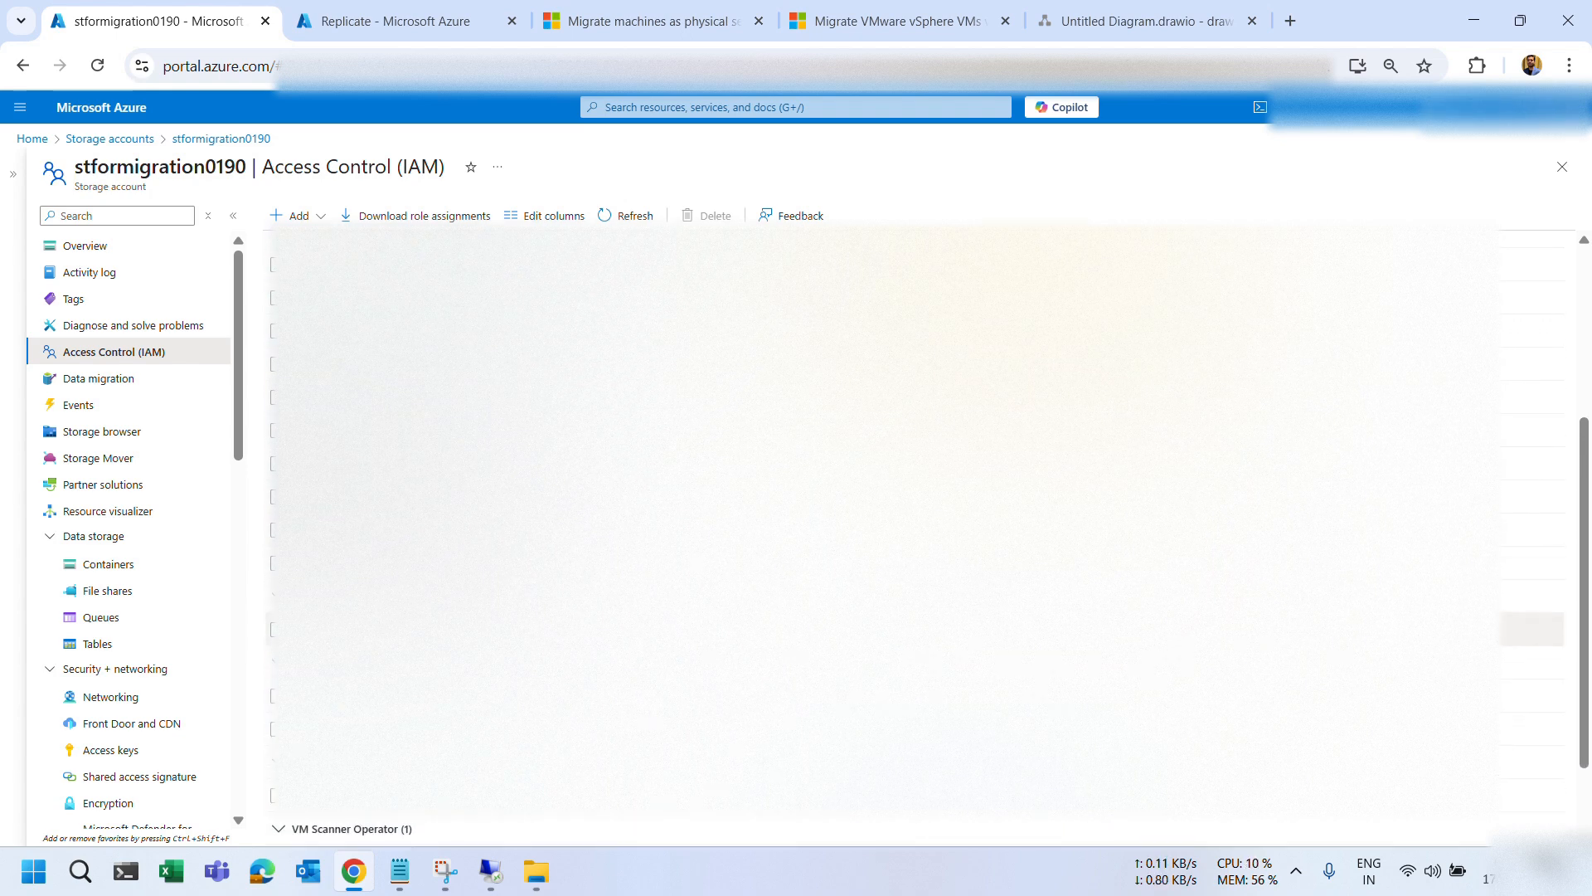
left_click(832, 32)
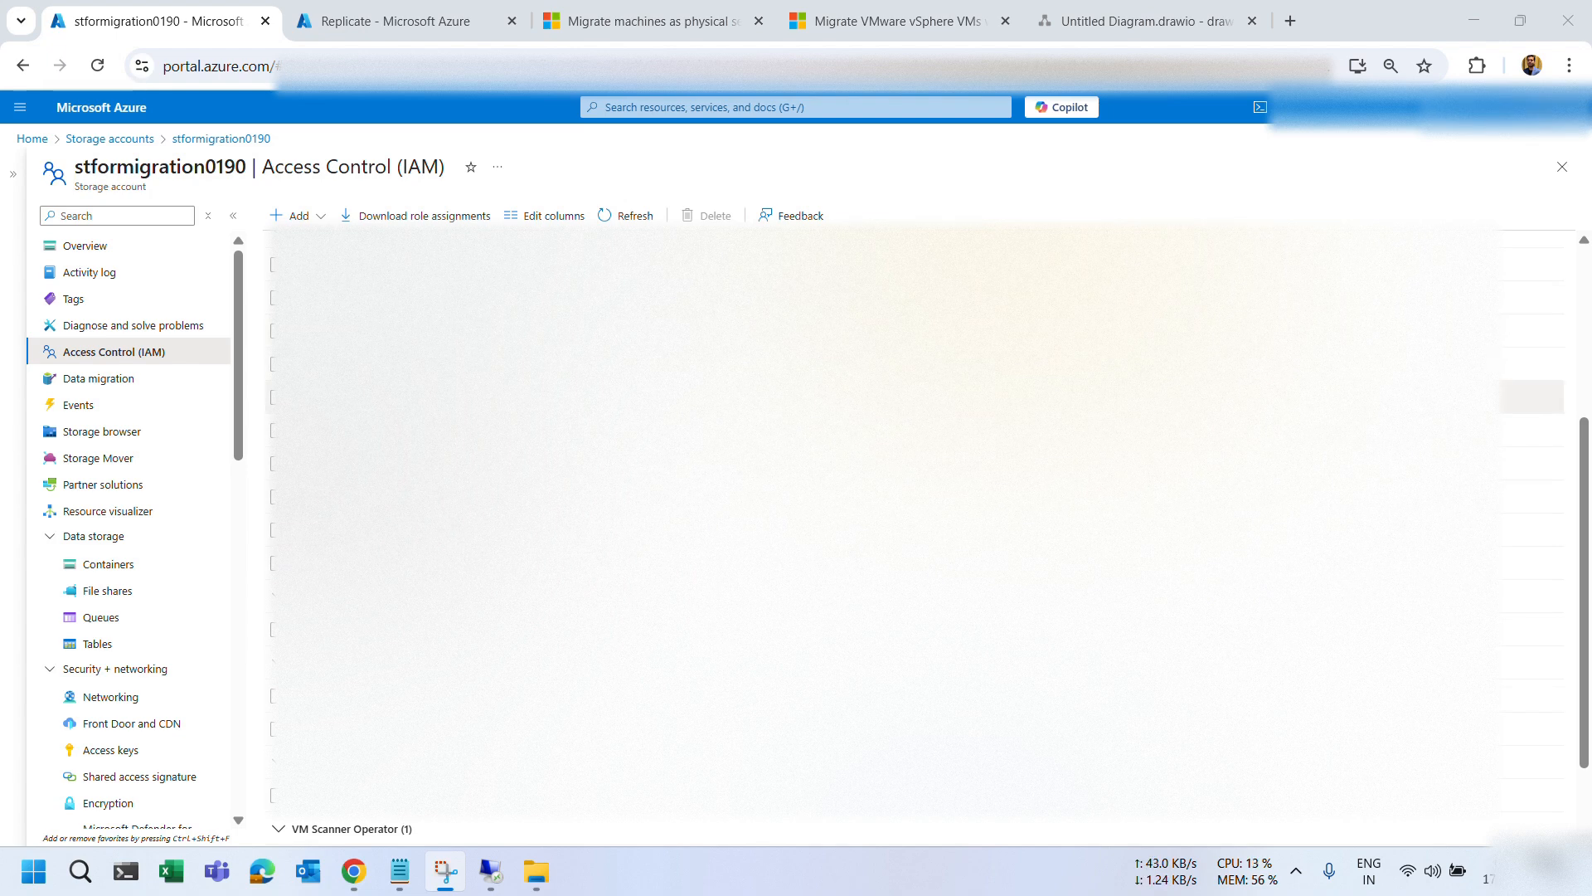
left_click(862, 397)
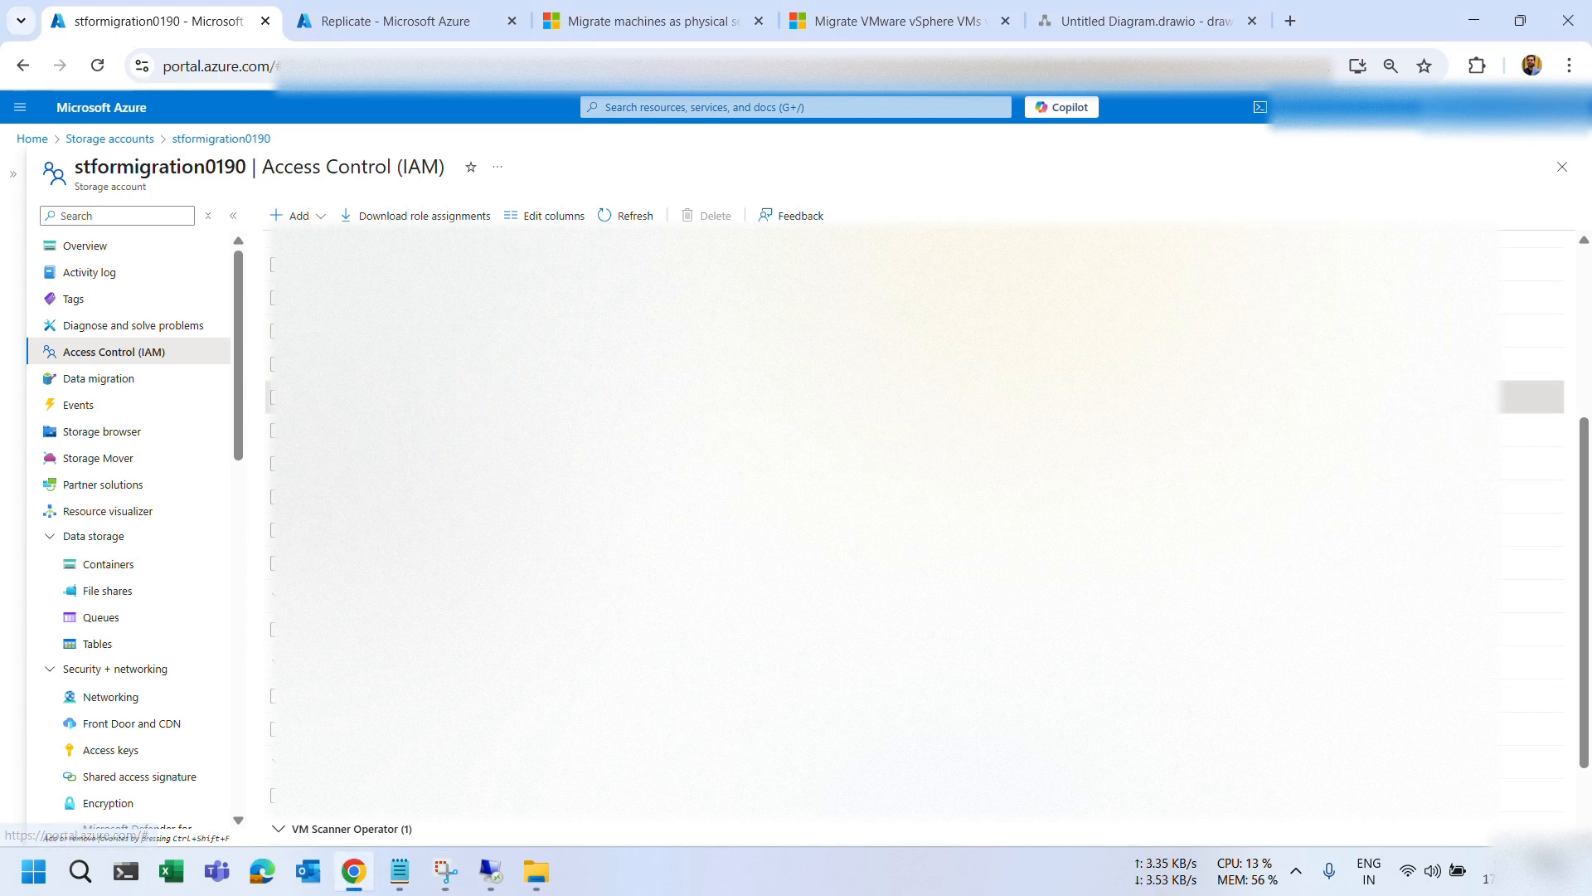
scroll(862, 397, "down", 2)
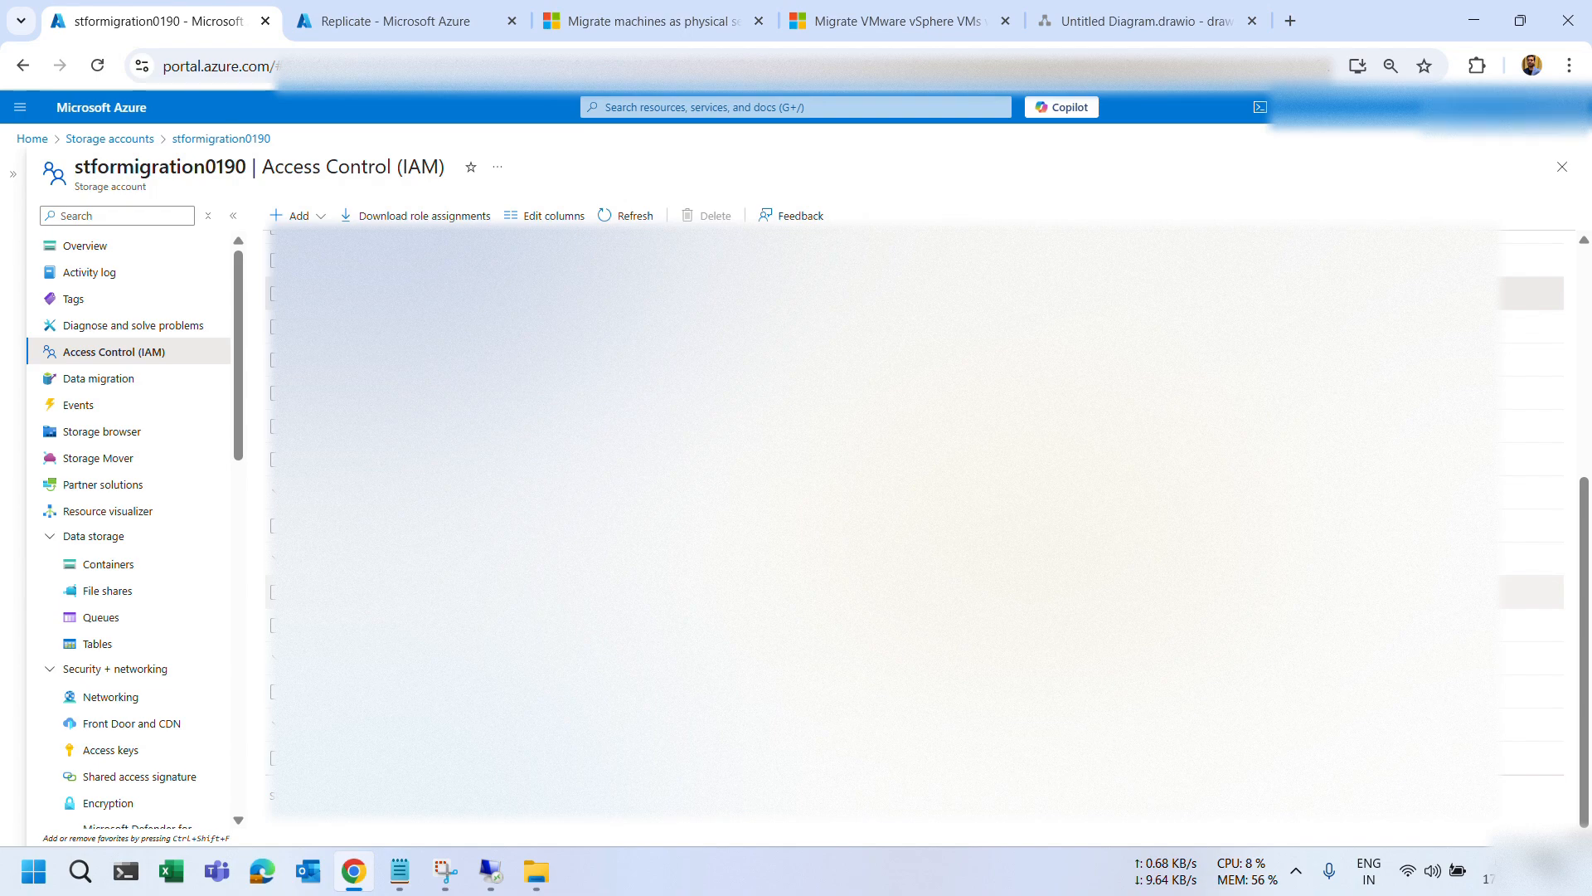
left_click(844, 592)
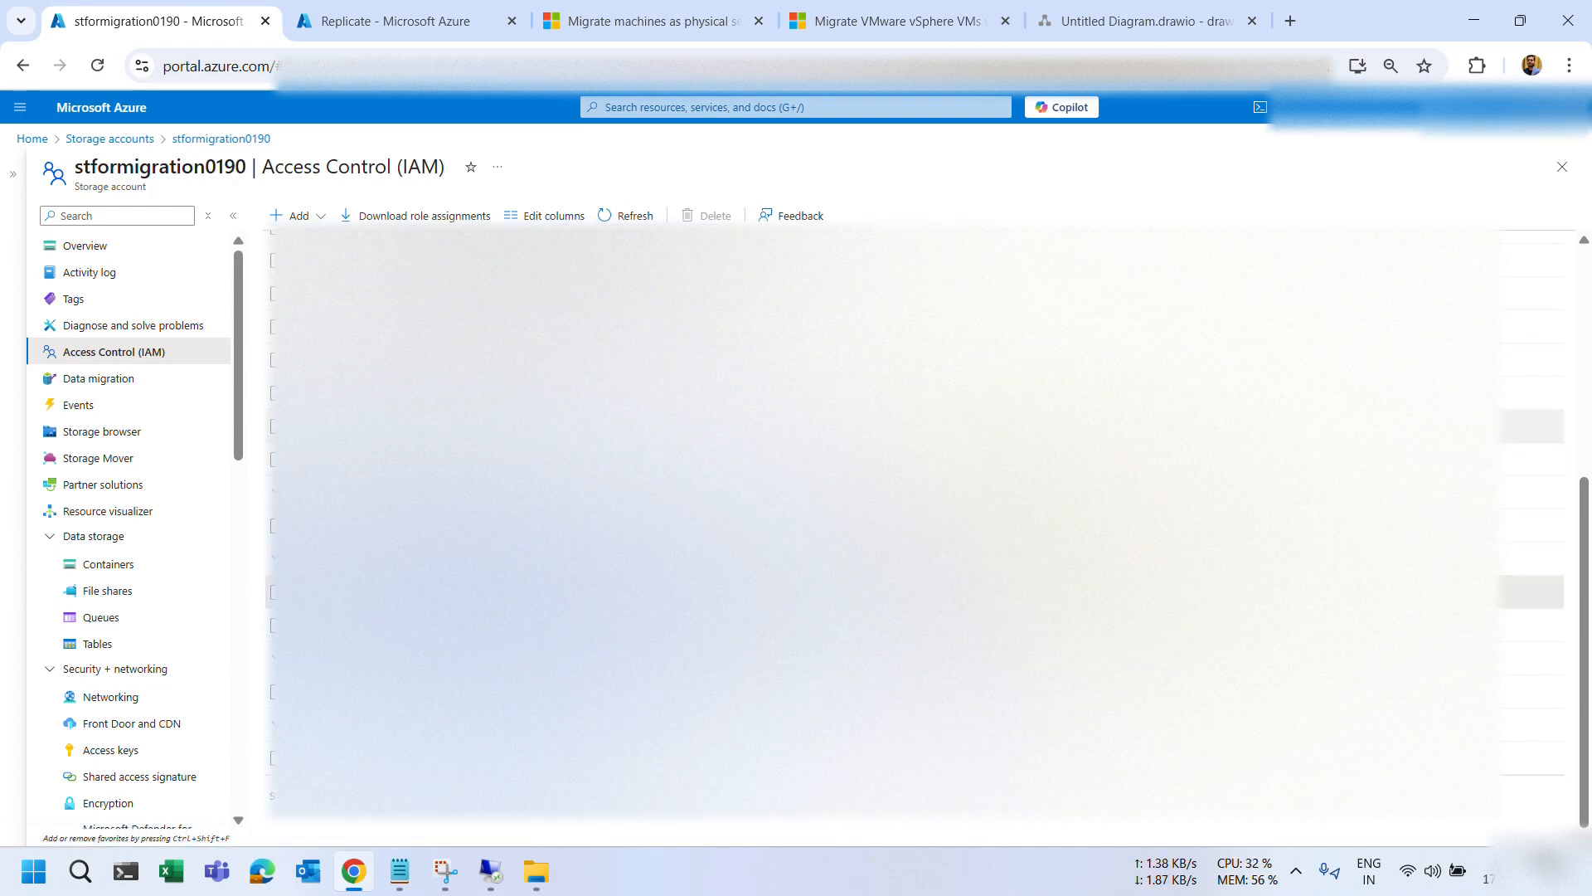
left_click(381, 21)
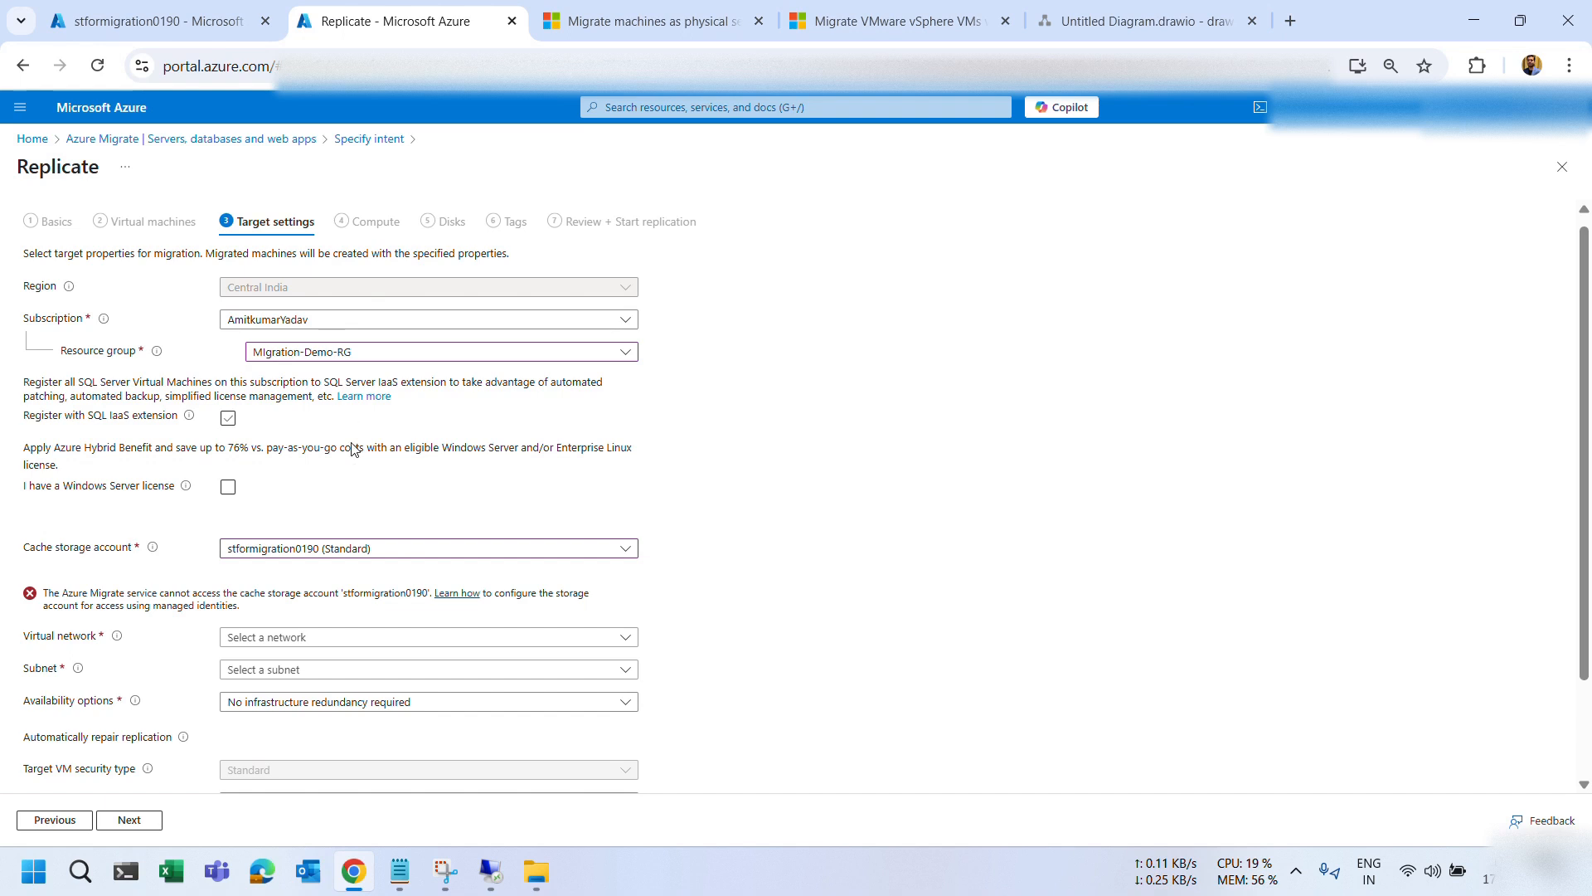
Switch the cache storage account to sqlhastr01 and back to stformigration0190.
left_click(311, 549)
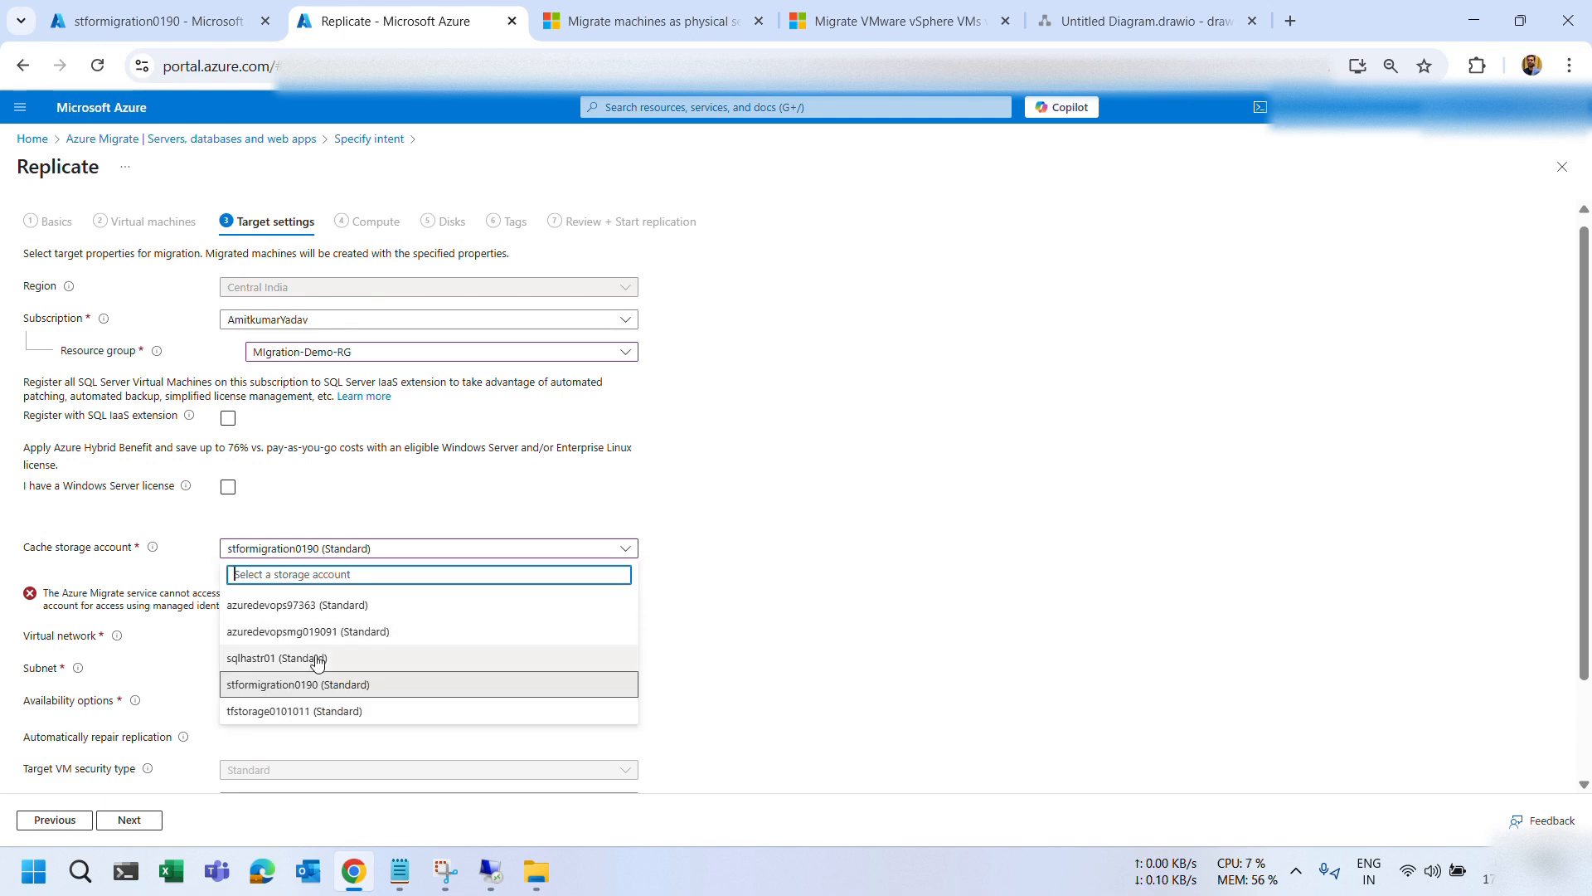
left_click(316, 659)
left_click(329, 554)
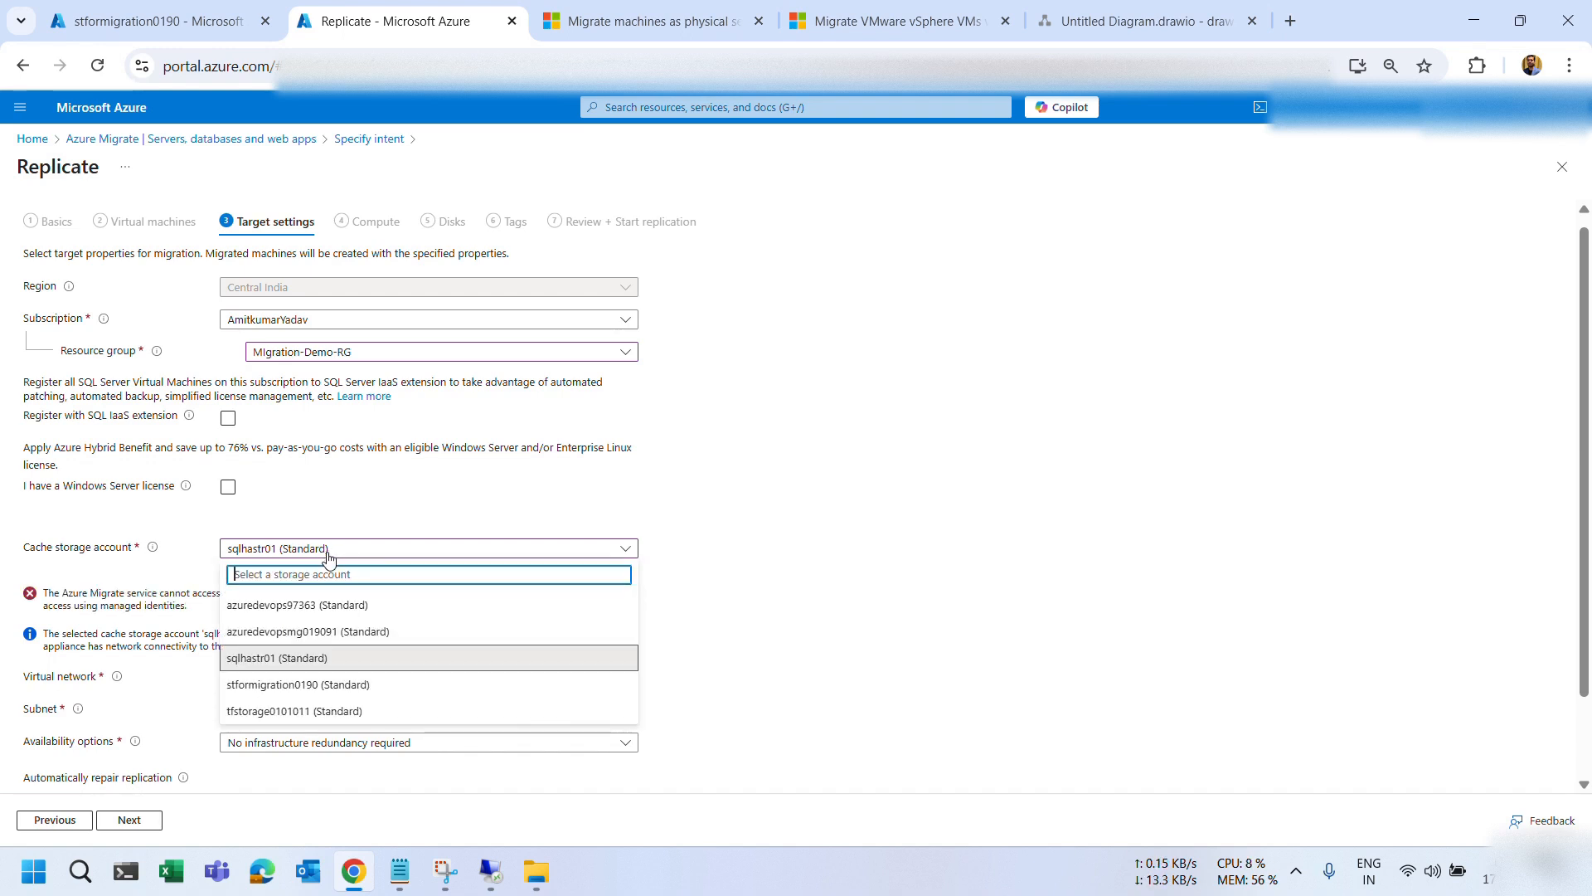
left_click(313, 685)
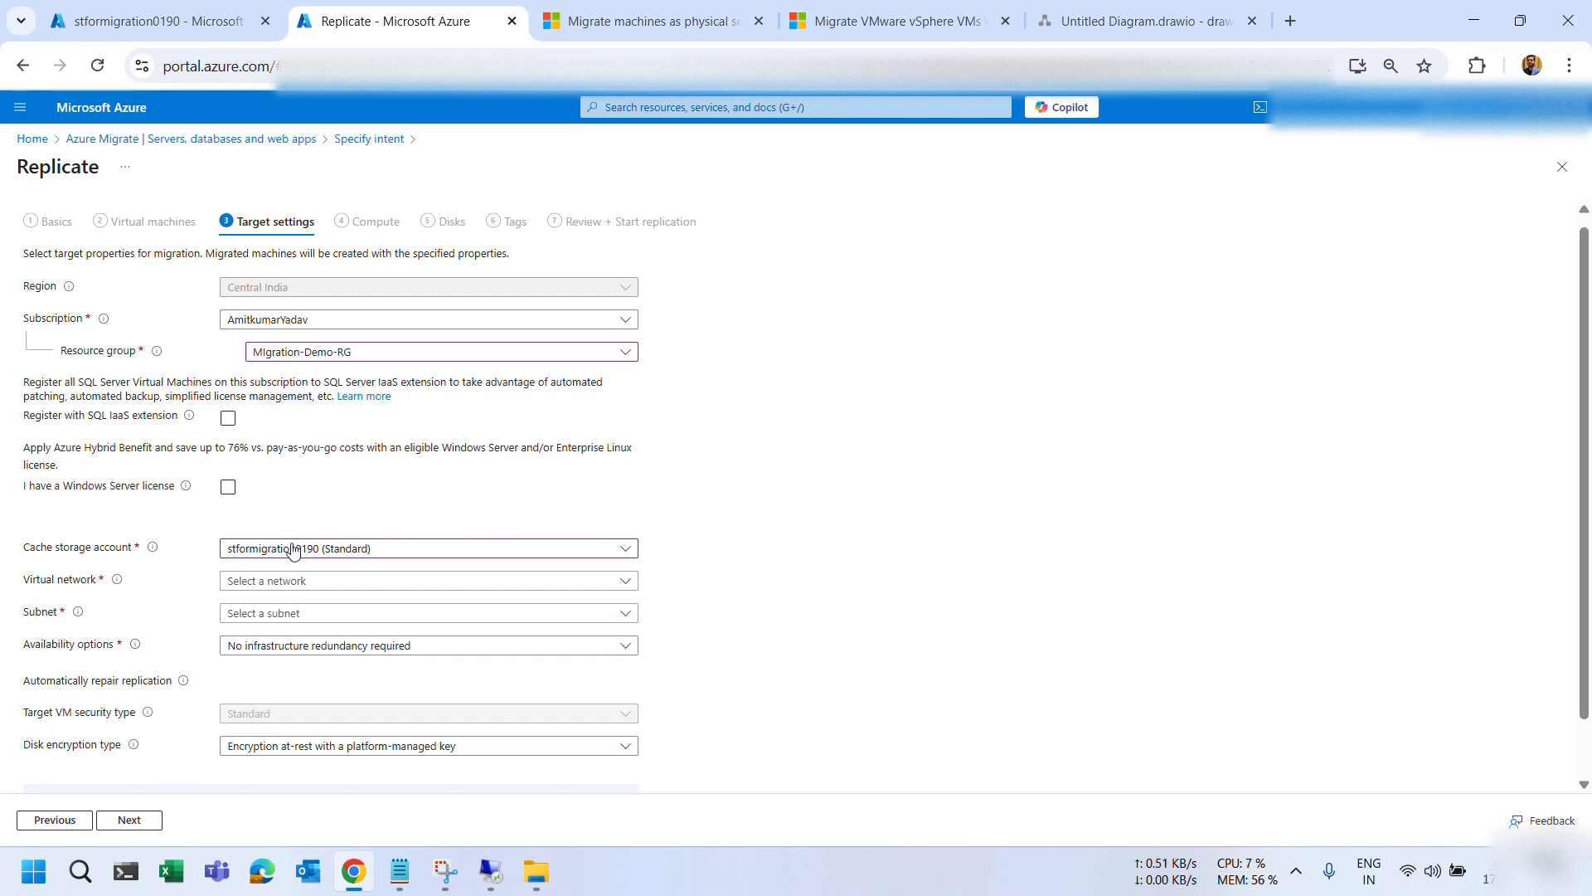
Inspect stformigration0190's role assignments and private endpoint connections, then return to the wizard.
left_click(141, 19)
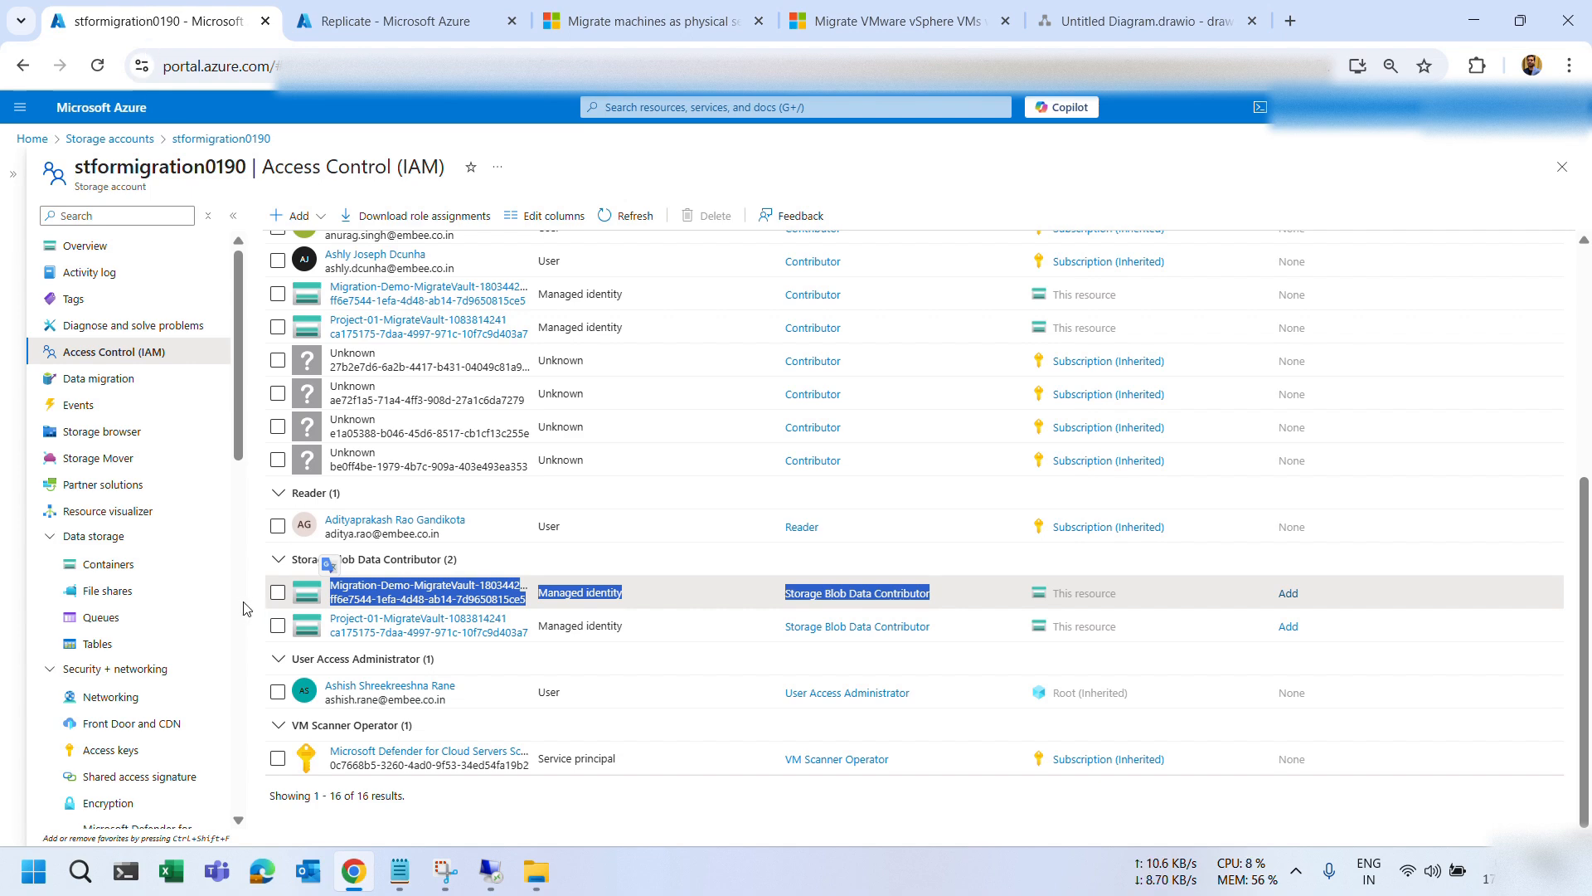
scroll(116, 564, "down", 3)
left_click(124, 388)
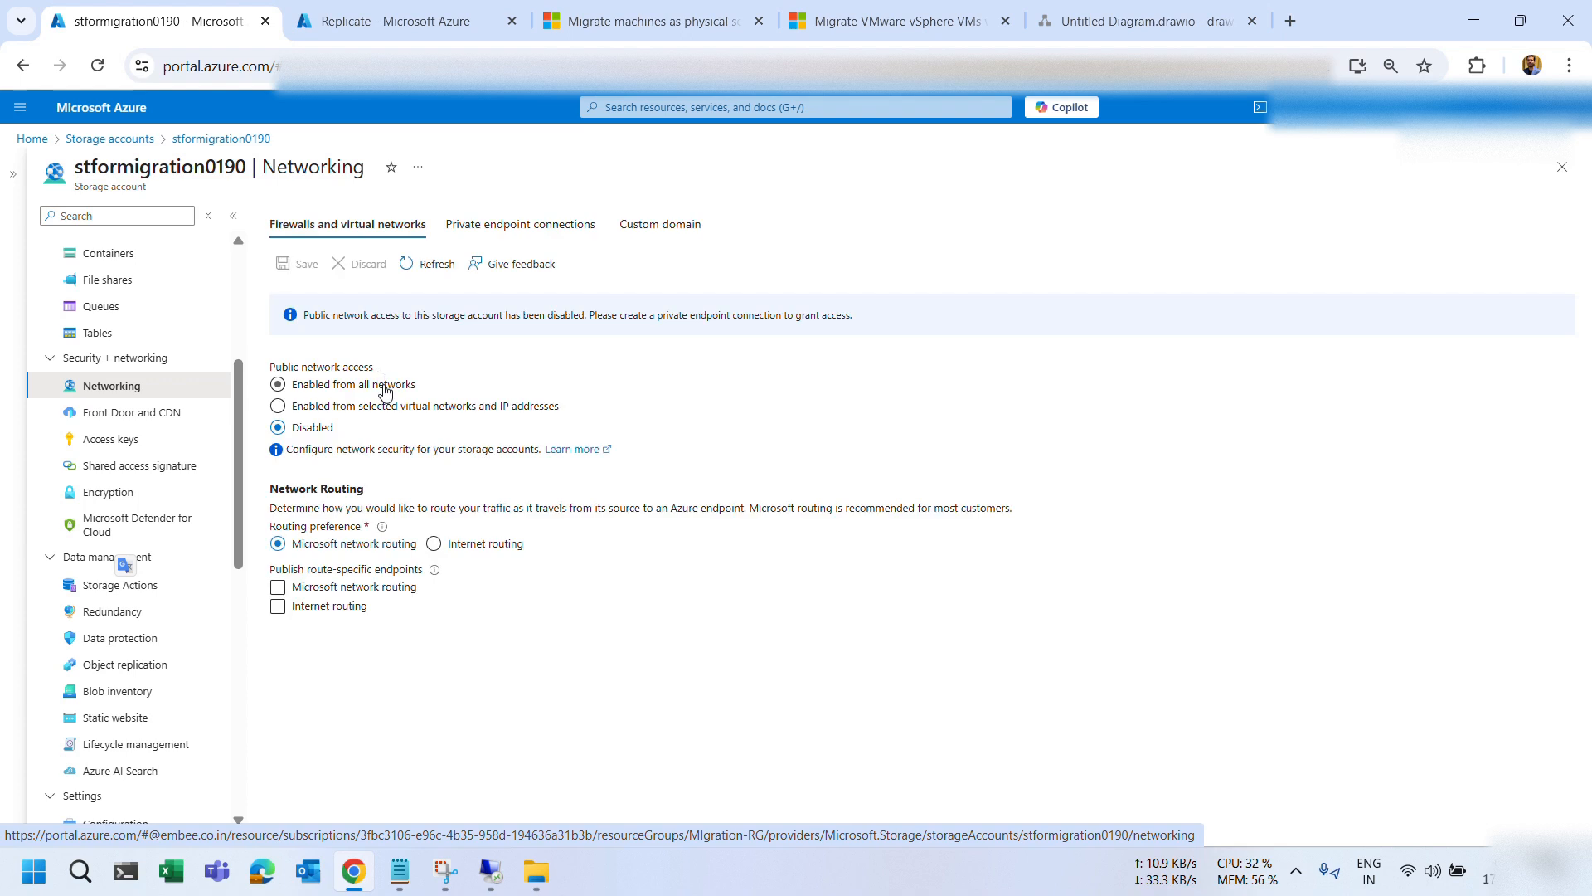
left_click(486, 227)
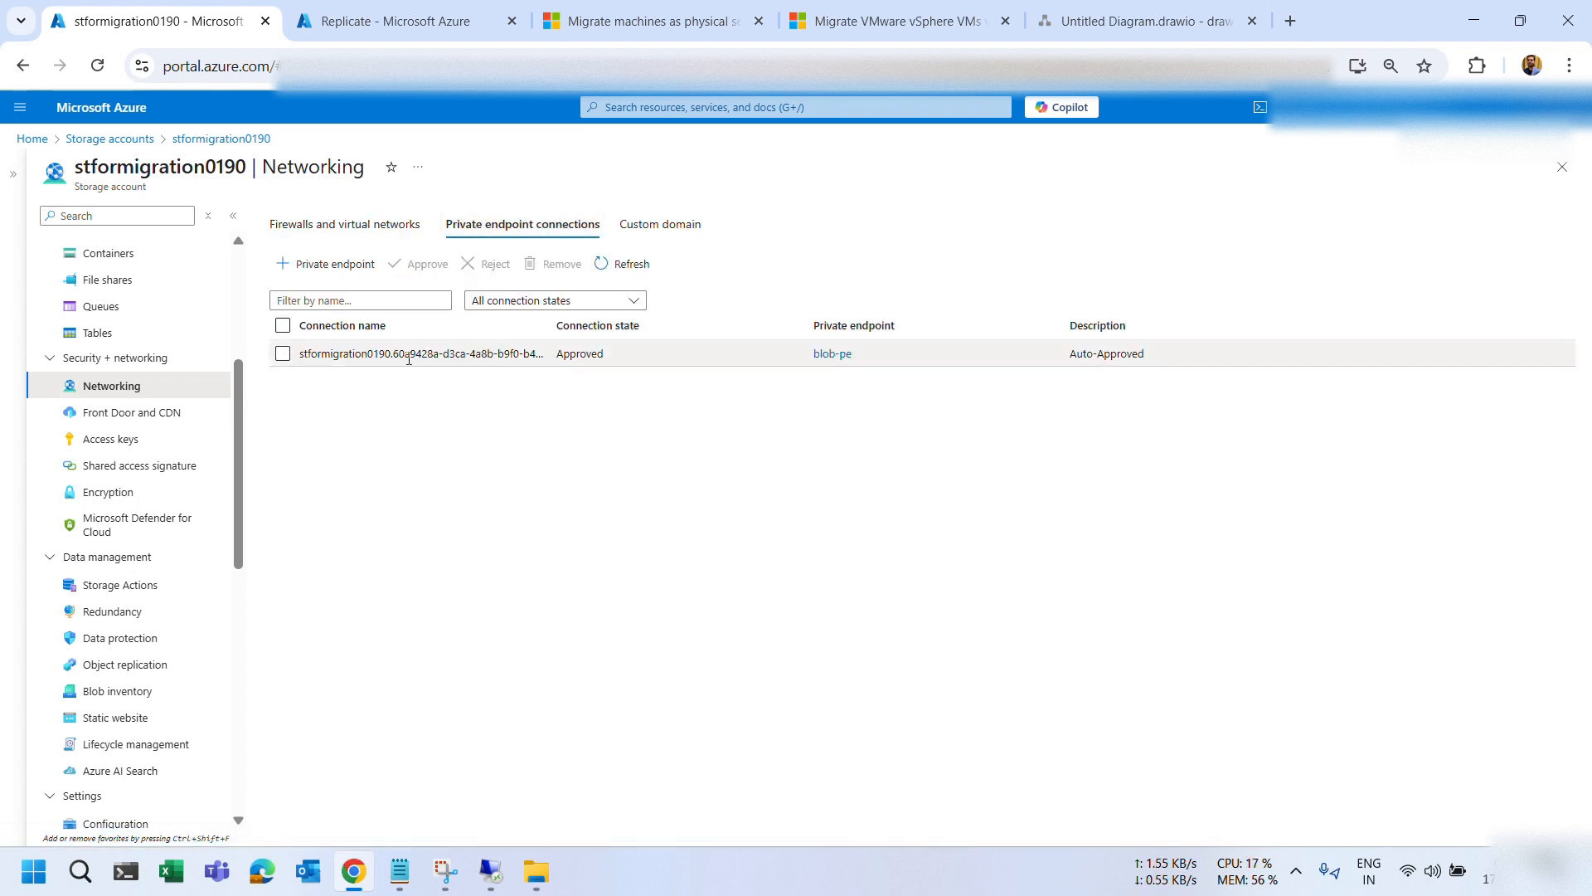
left_click(381, 21)
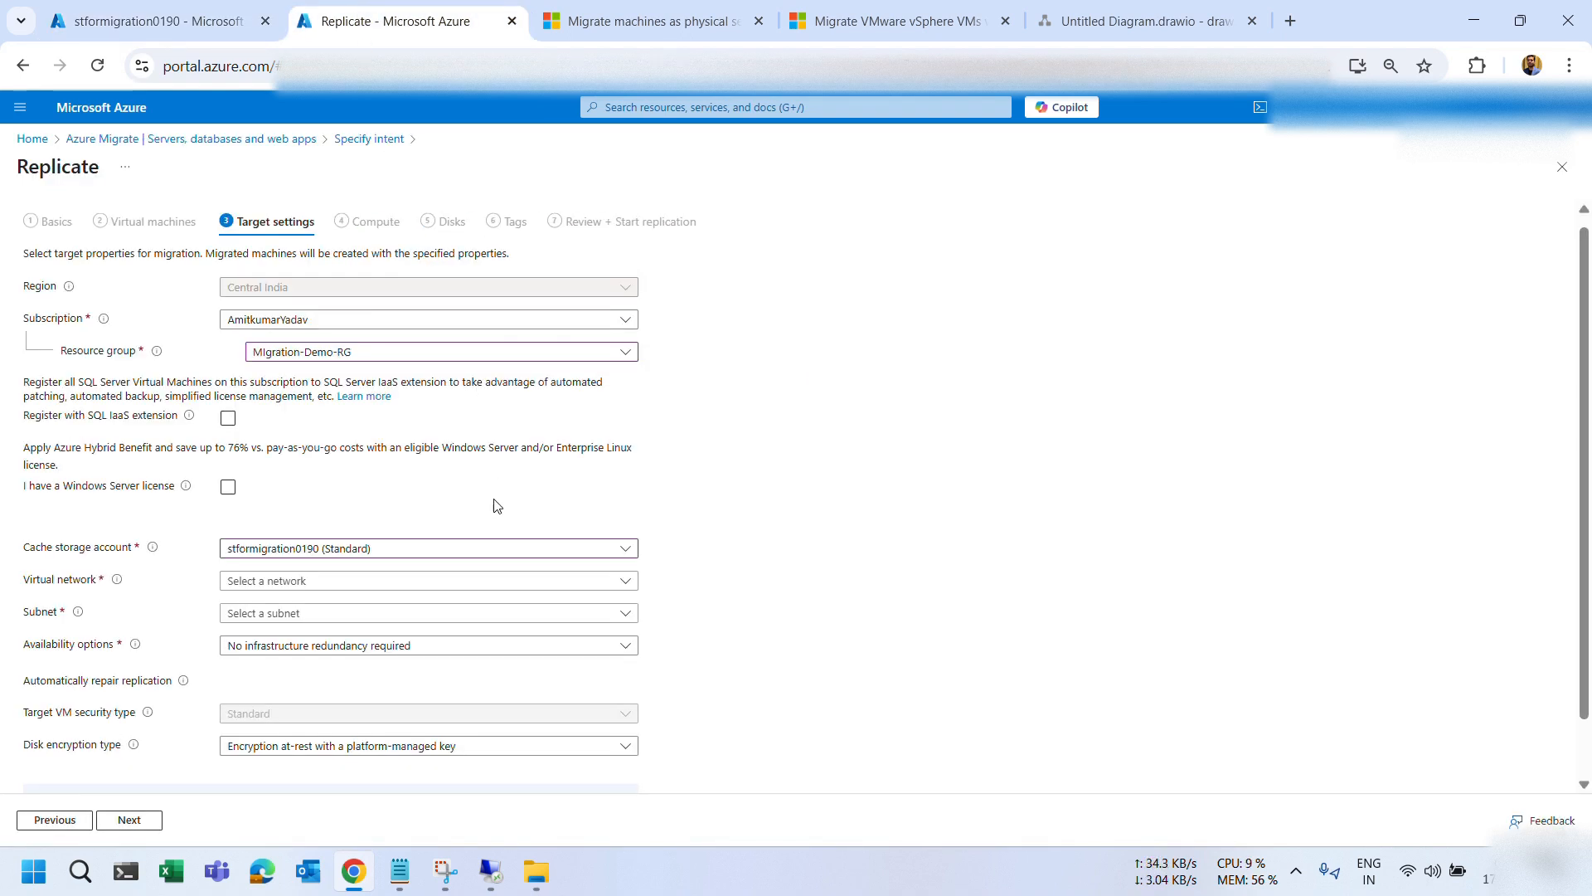
Choose SQLHA-vnet as the virtual network with app as the subnet.
left_click(1070, 25)
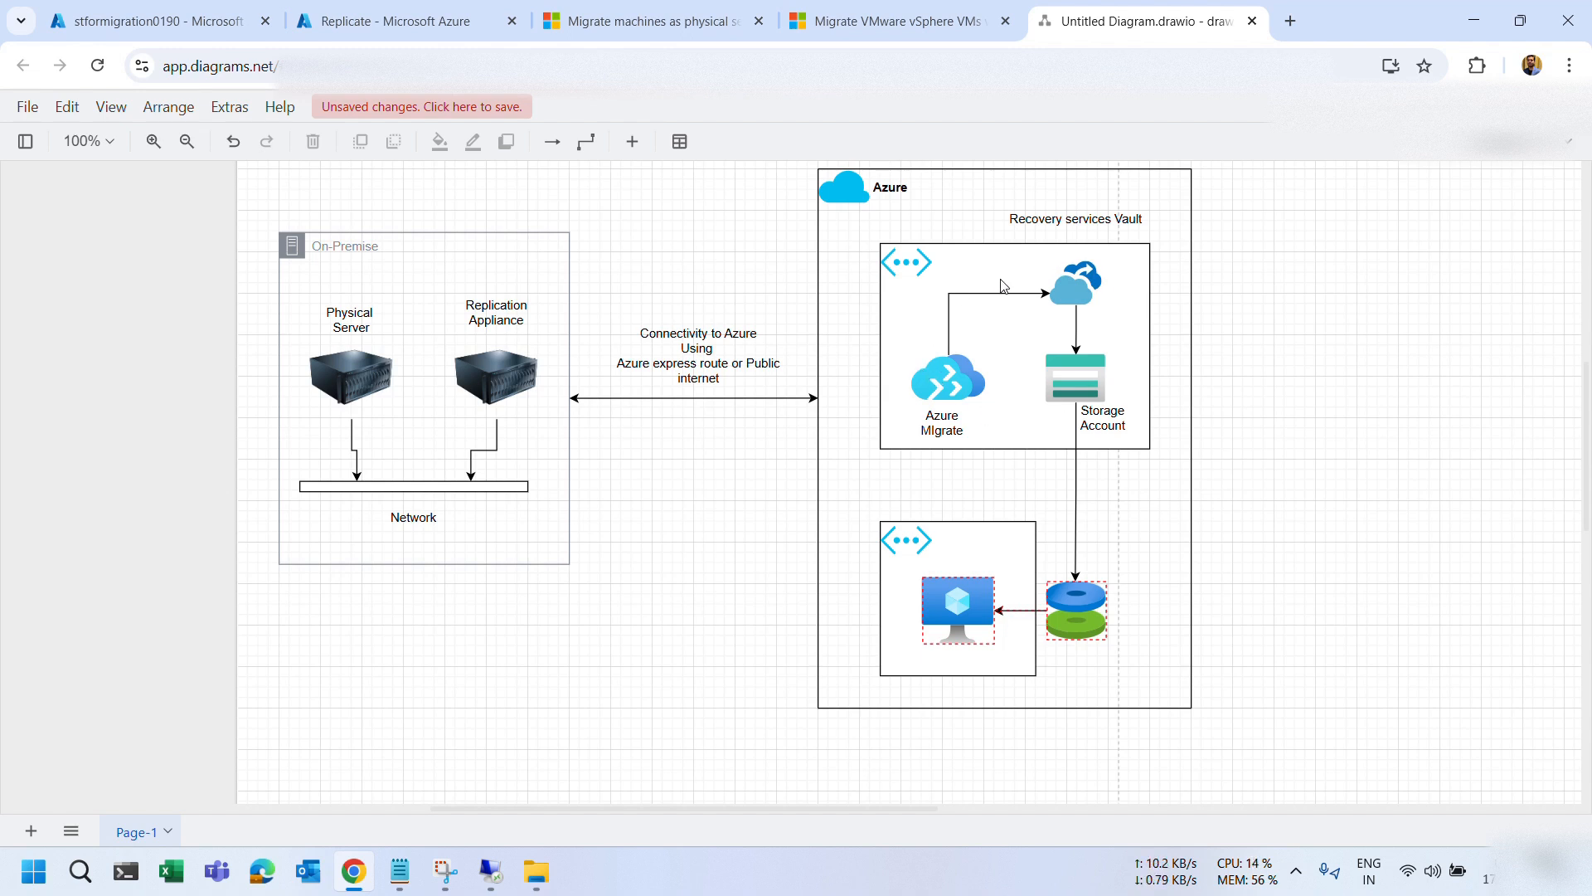
left_click(369, 25)
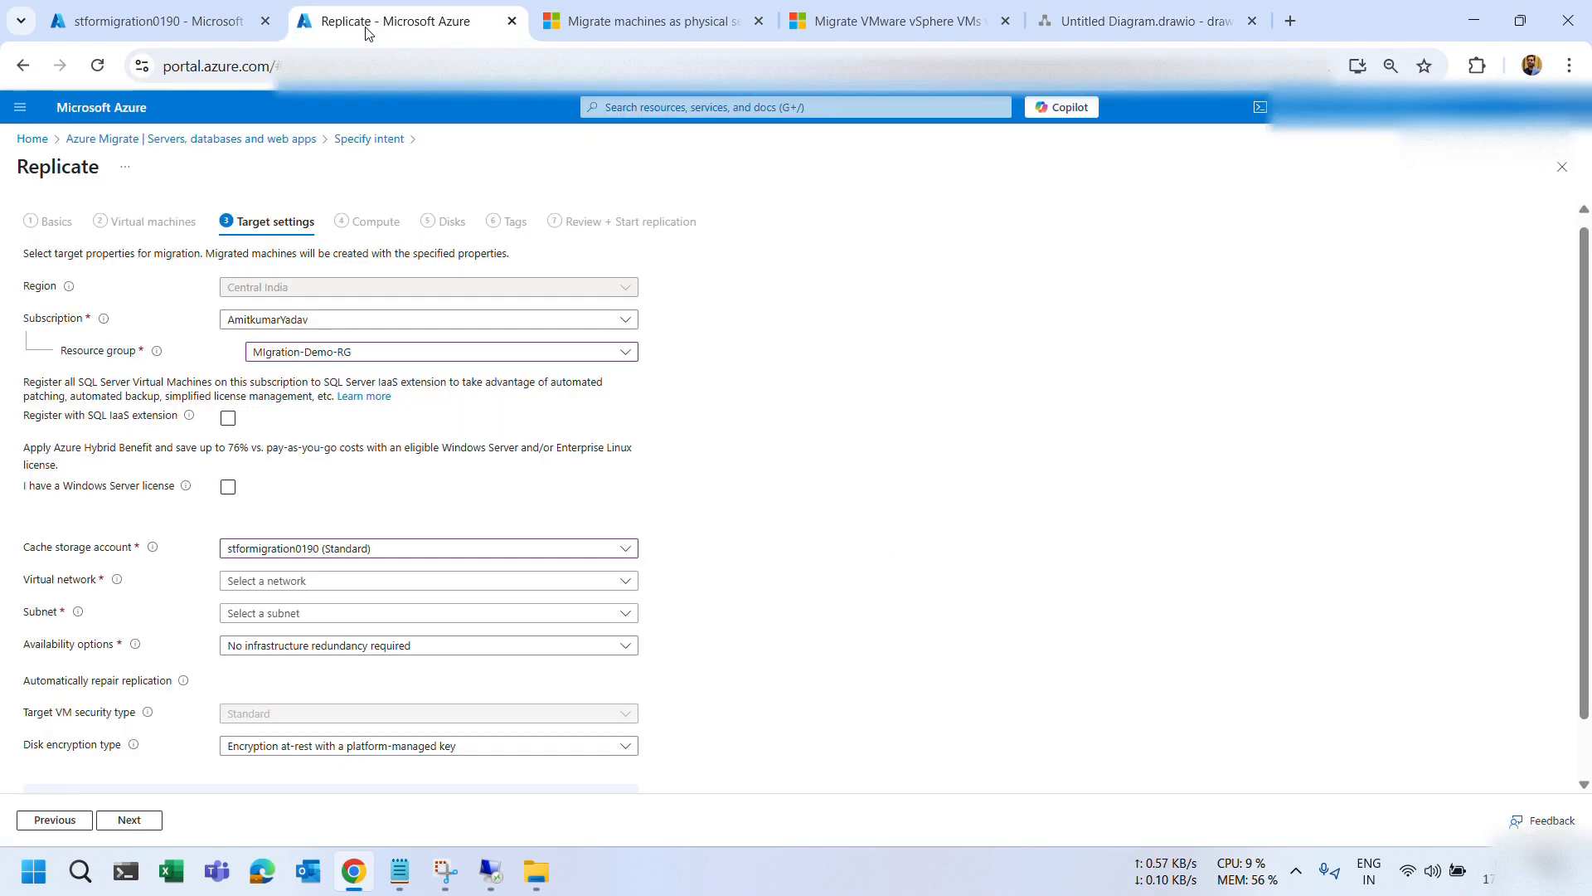
left_click(278, 582)
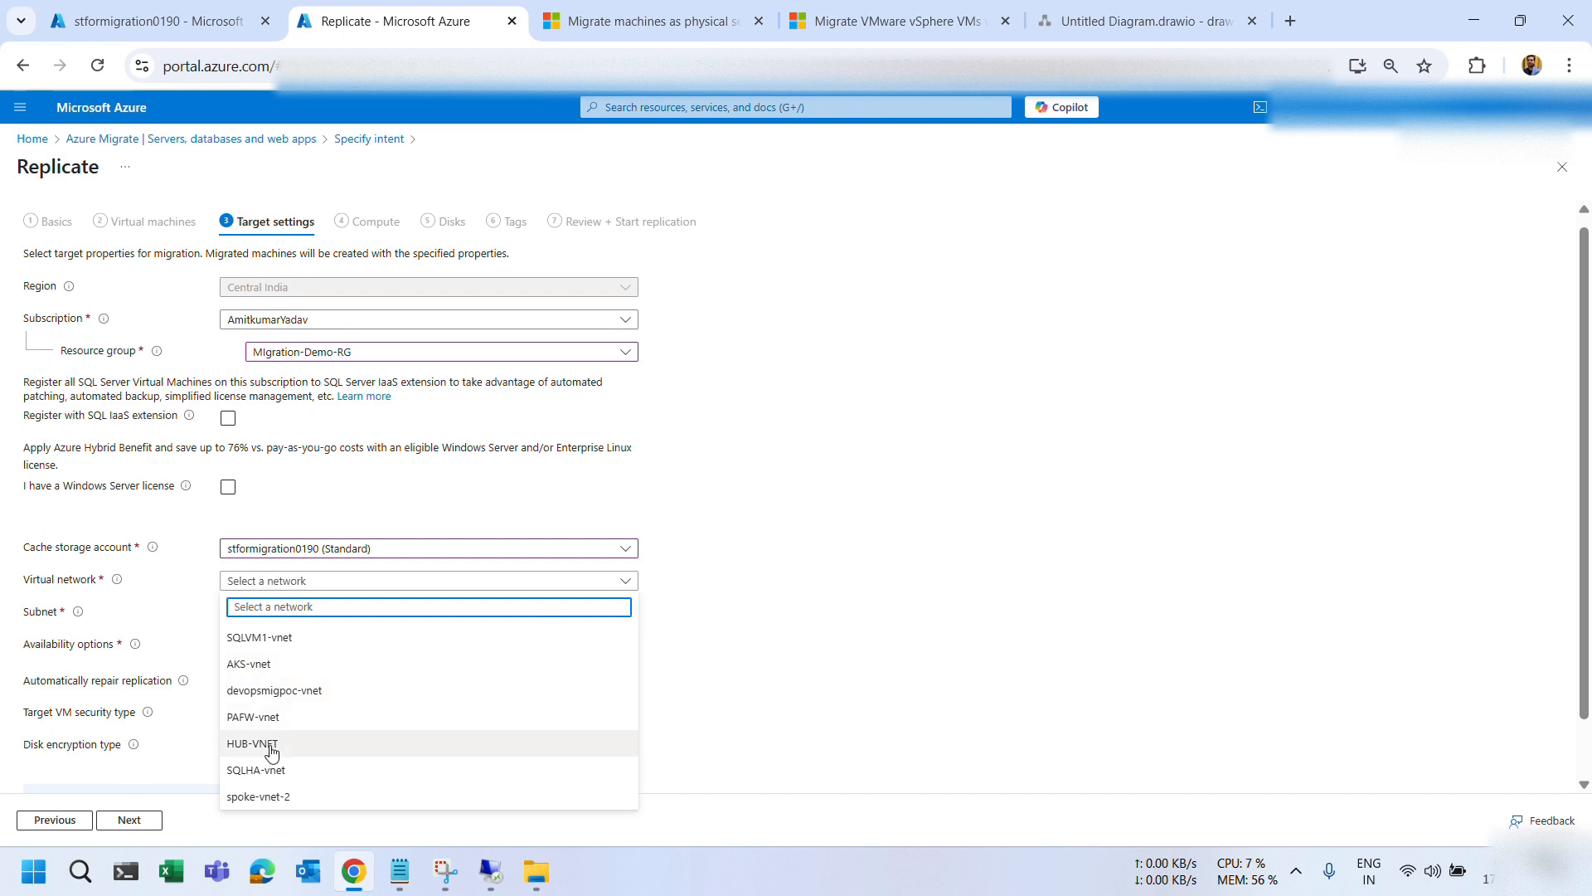
left_click(268, 771)
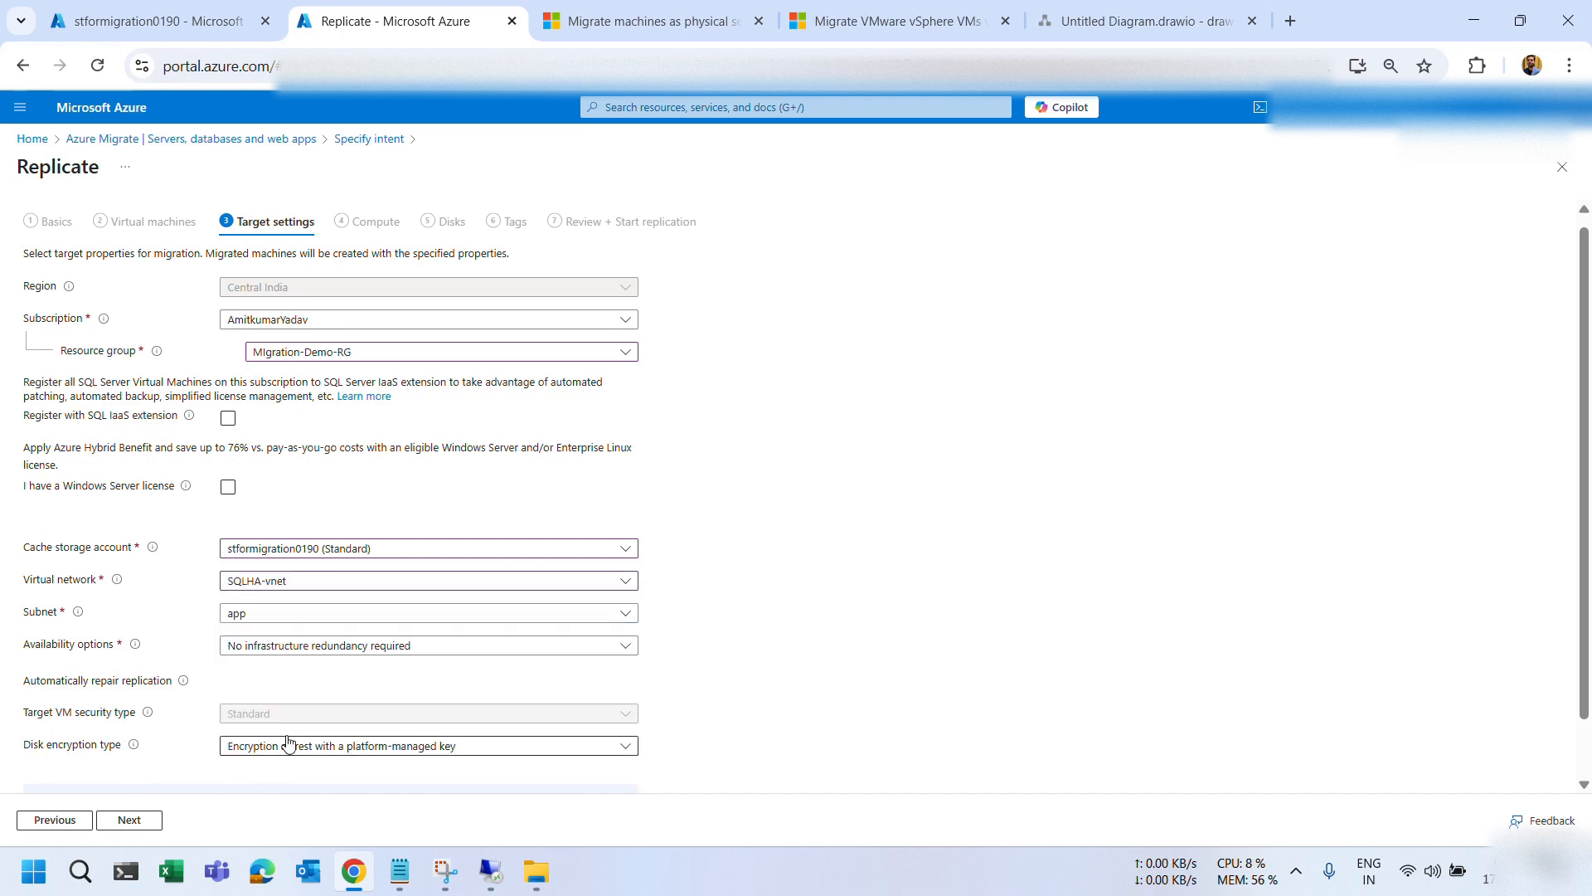
left_click(272, 615)
left_click(257, 670)
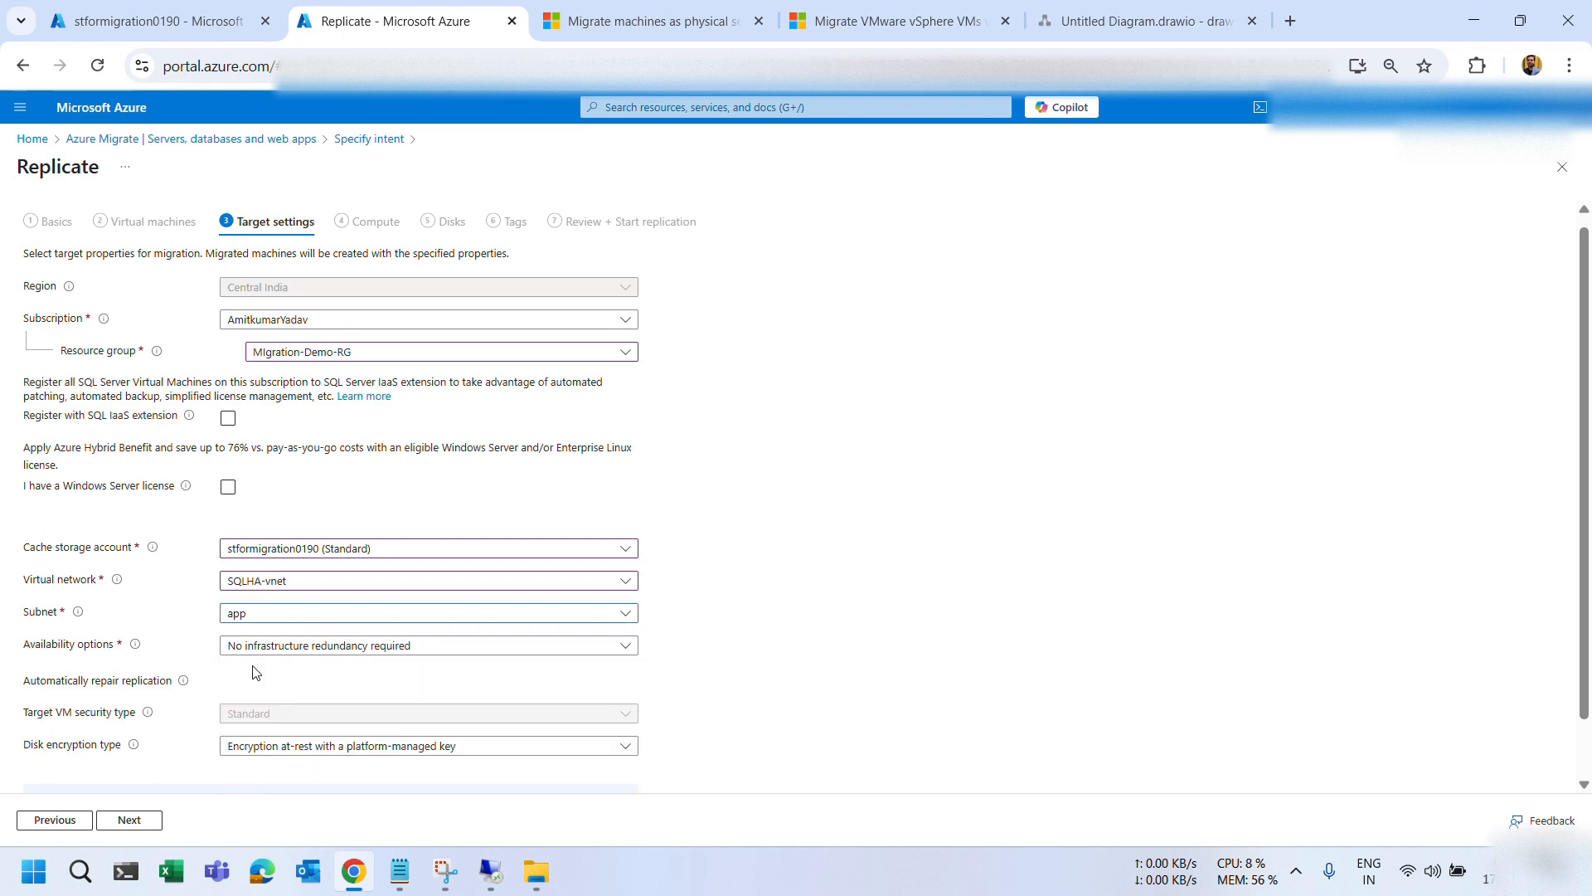
scroll(729, 634, "down", 1)
left_click(285, 515)
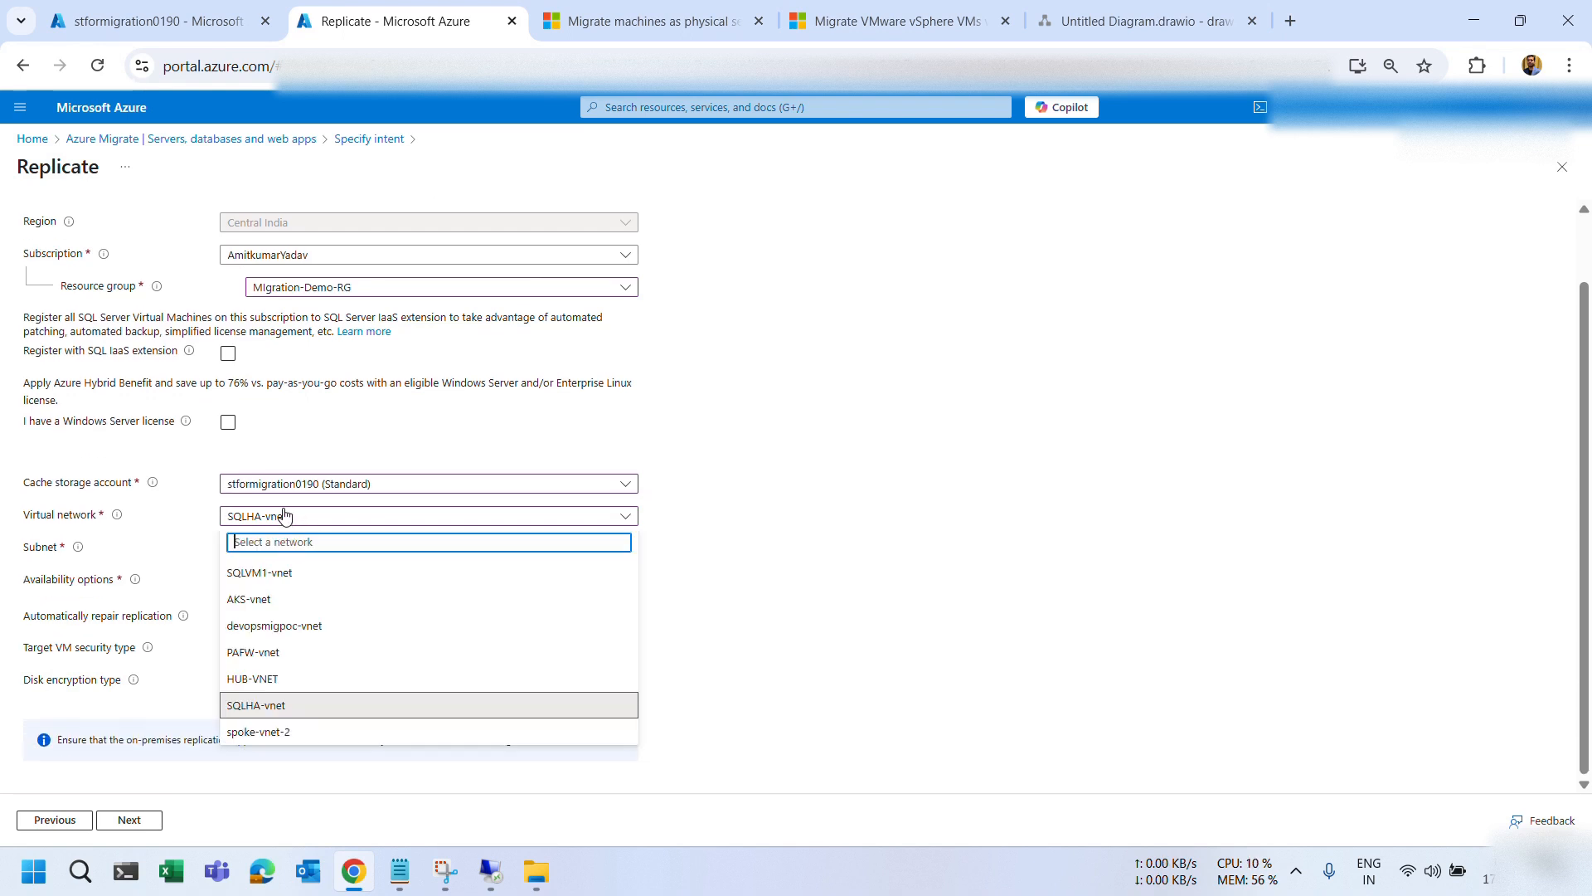
left_click(795, 550)
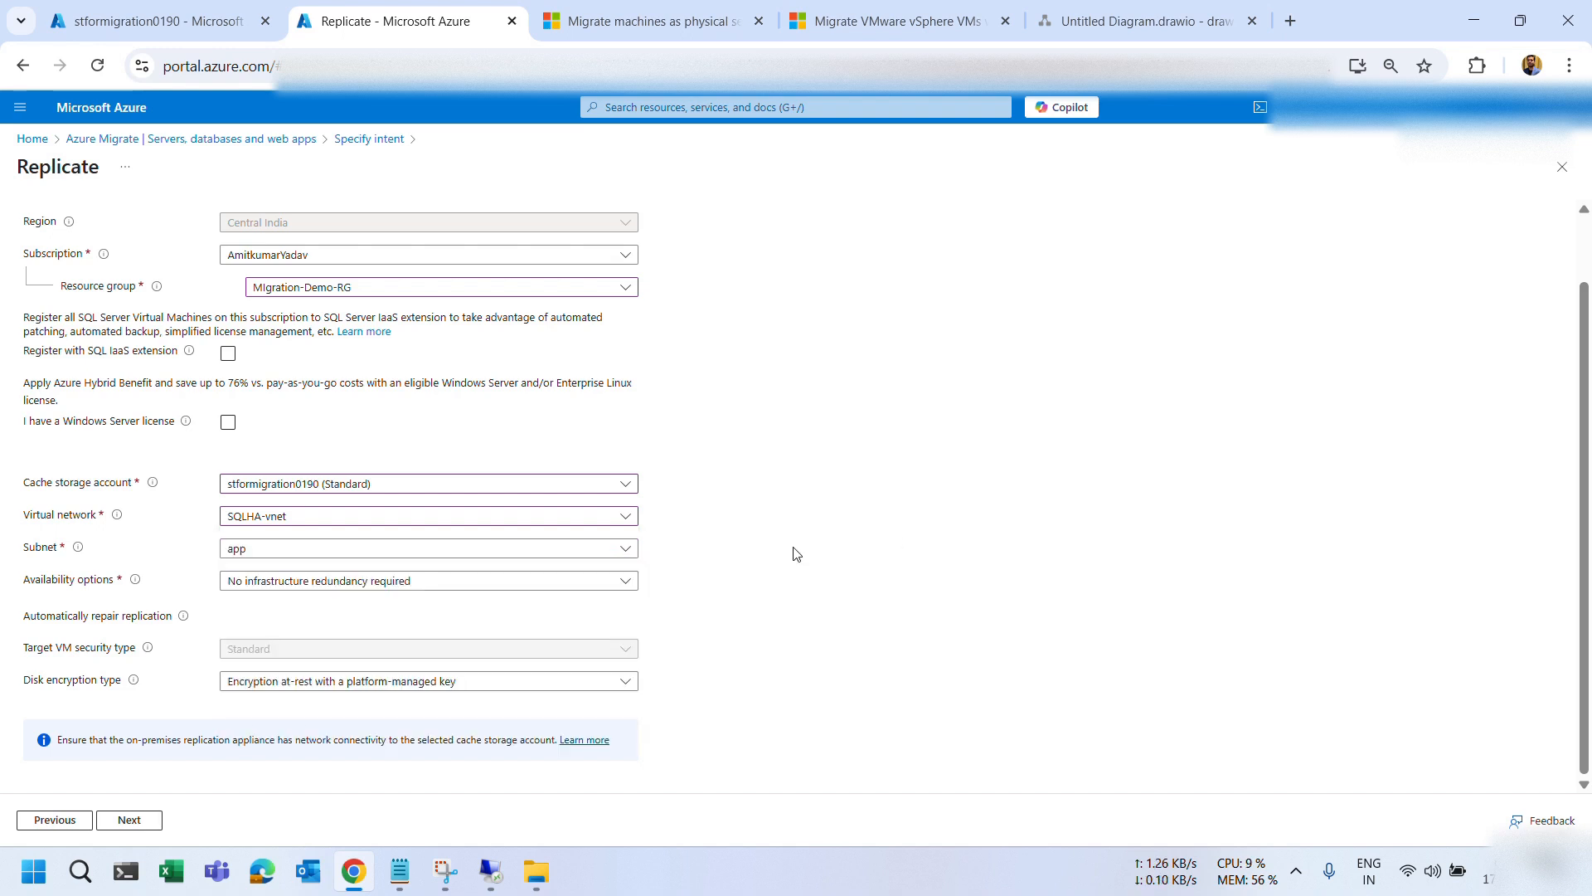
Size WIN-003VPISK0BV as Standard_B2as_v2 (2 cores, 8 GB RAM) on the Compute step.
left_click(117, 821)
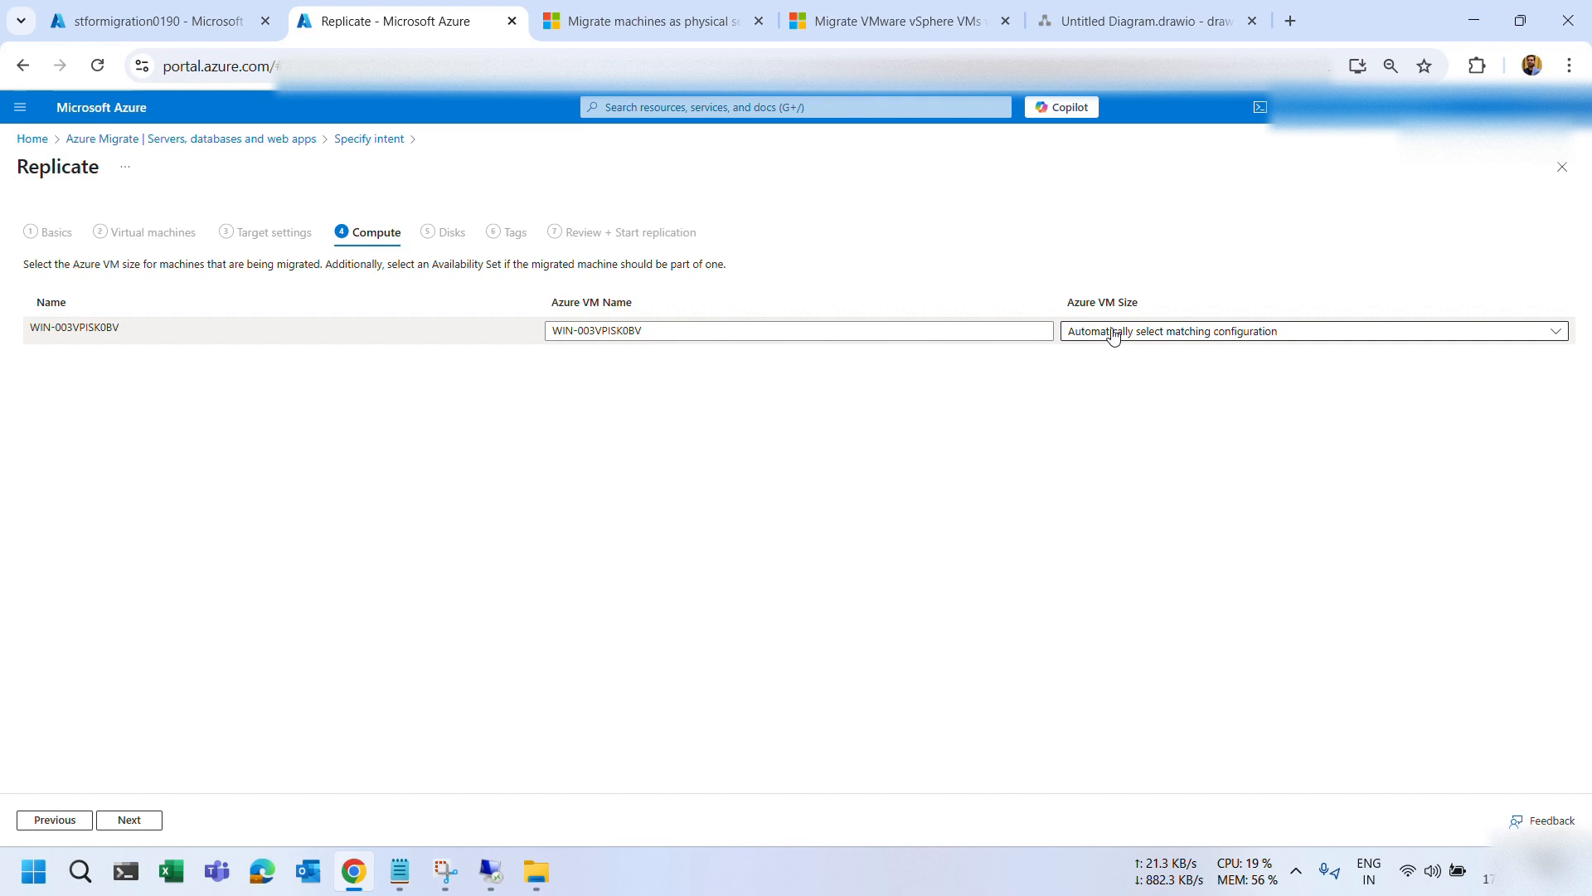
left_click(1114, 331)
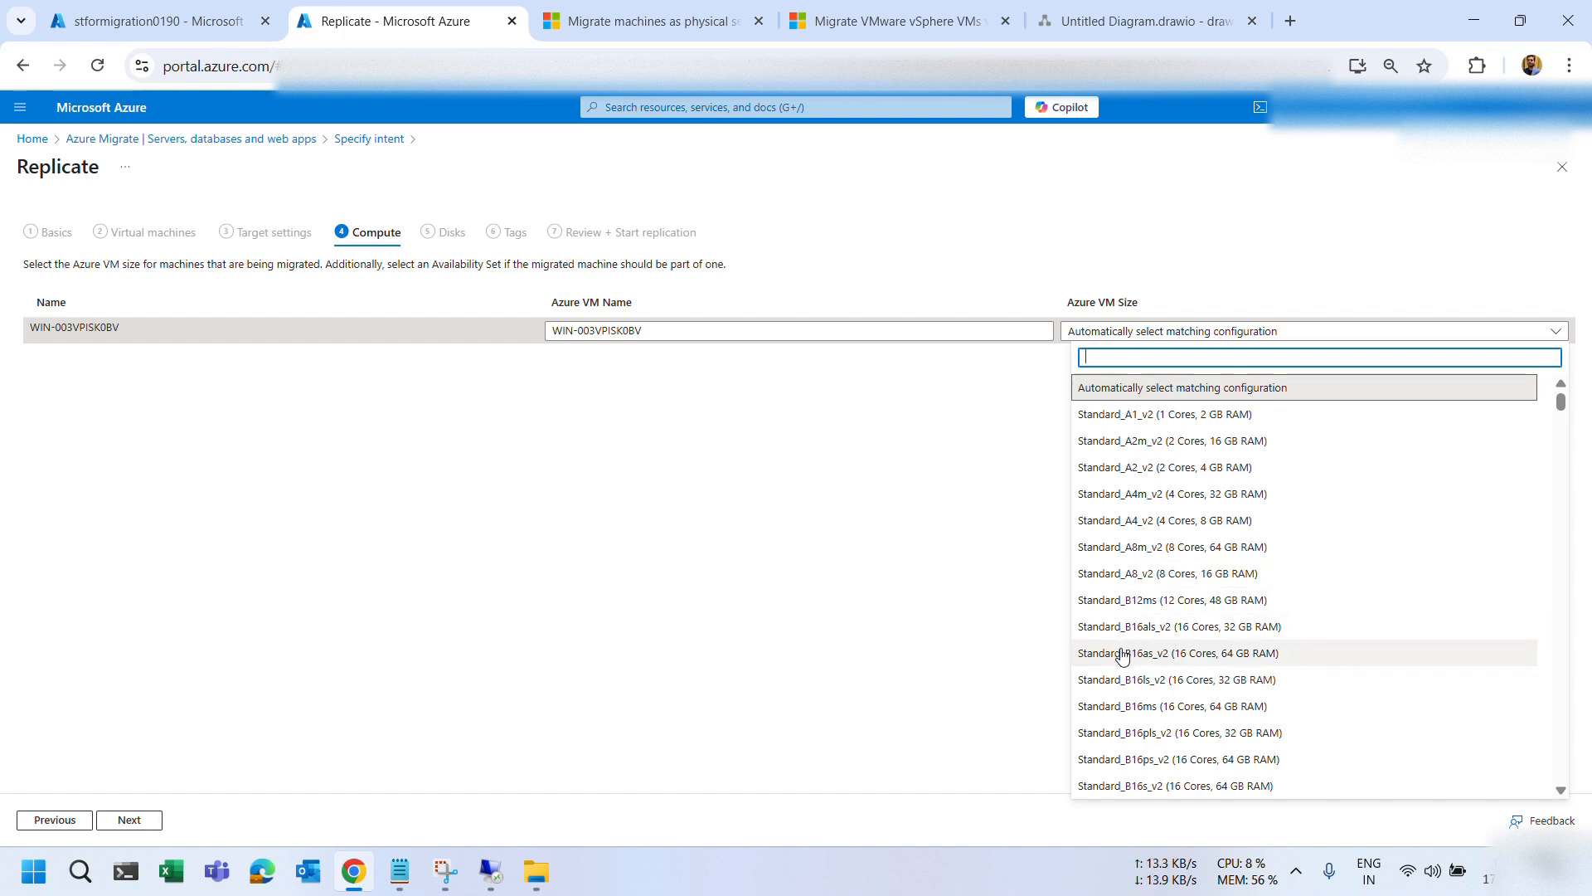
scroll(1123, 656, "down", 1)
scroll(1123, 657, "down", 2)
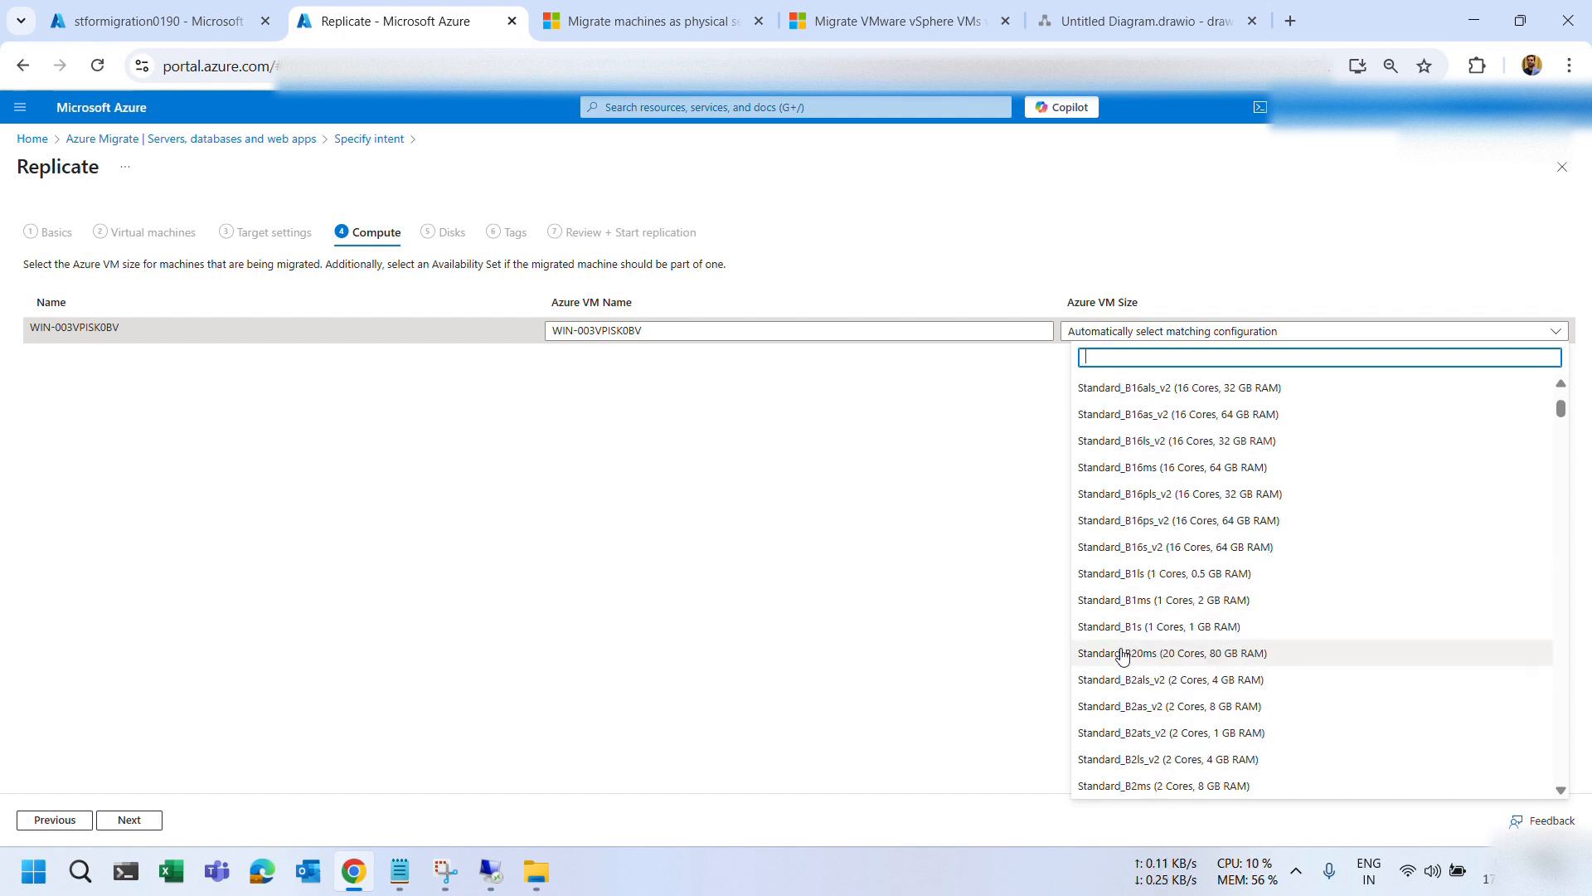
left_click(1124, 706)
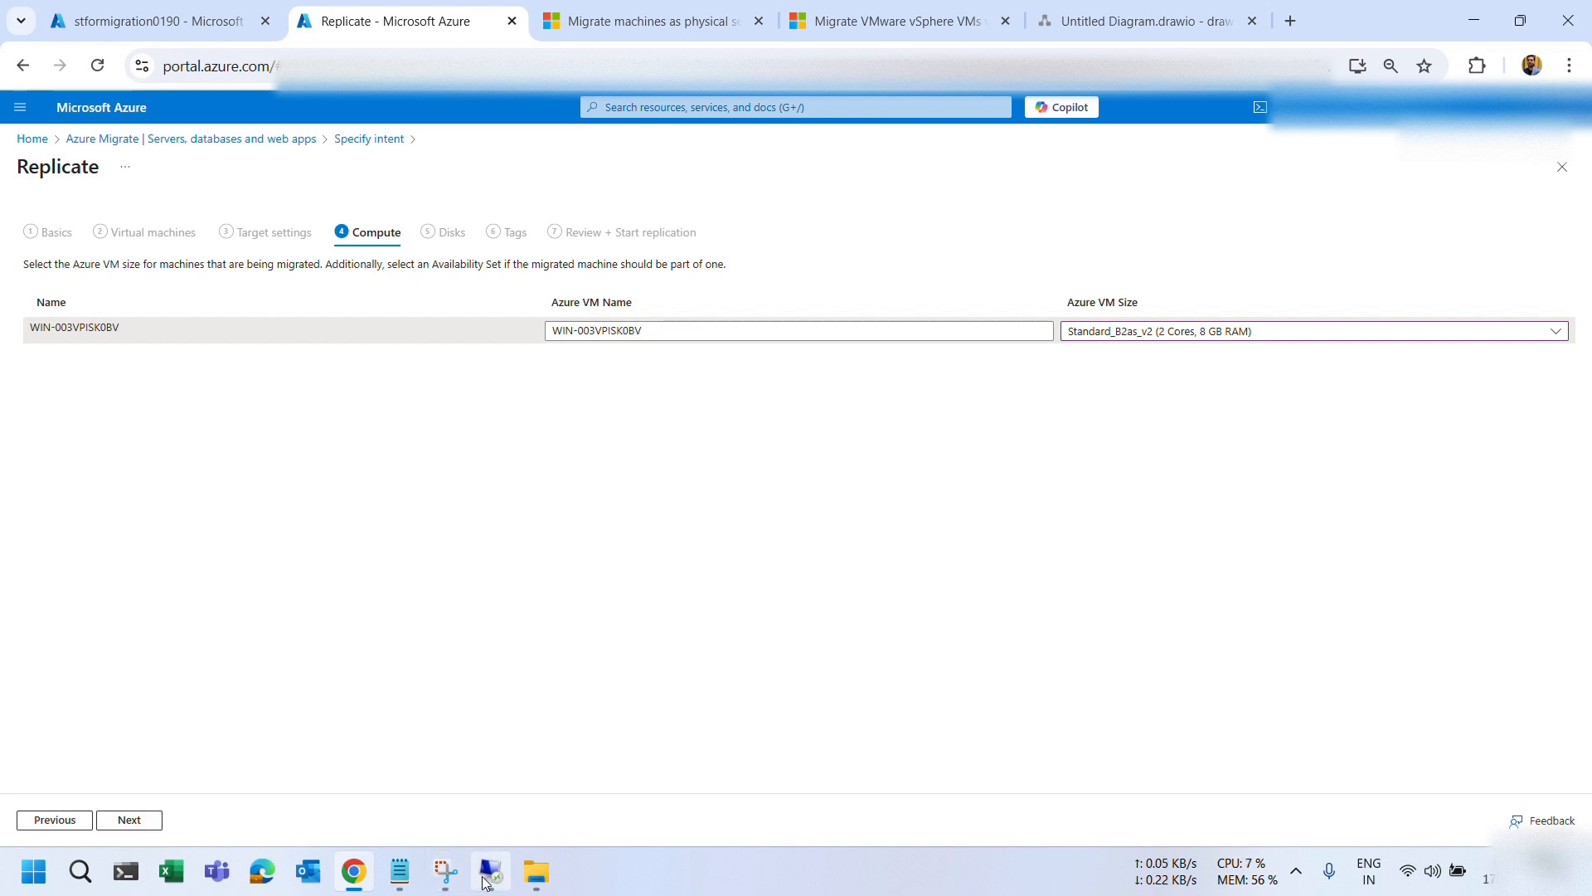
mouse_move(489, 871)
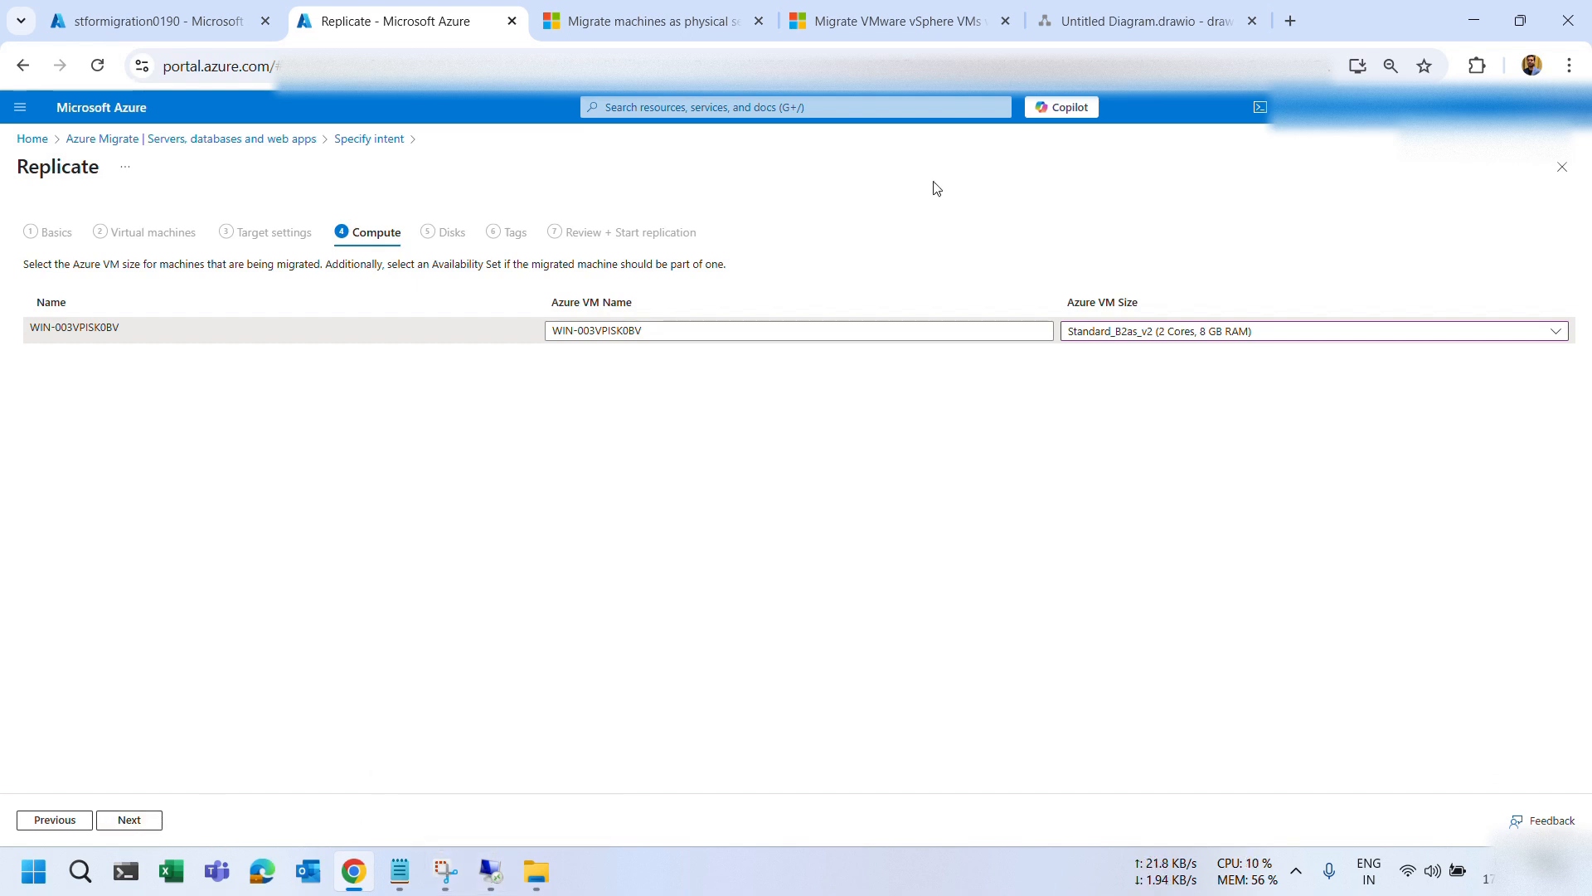
left_click(1055, 25)
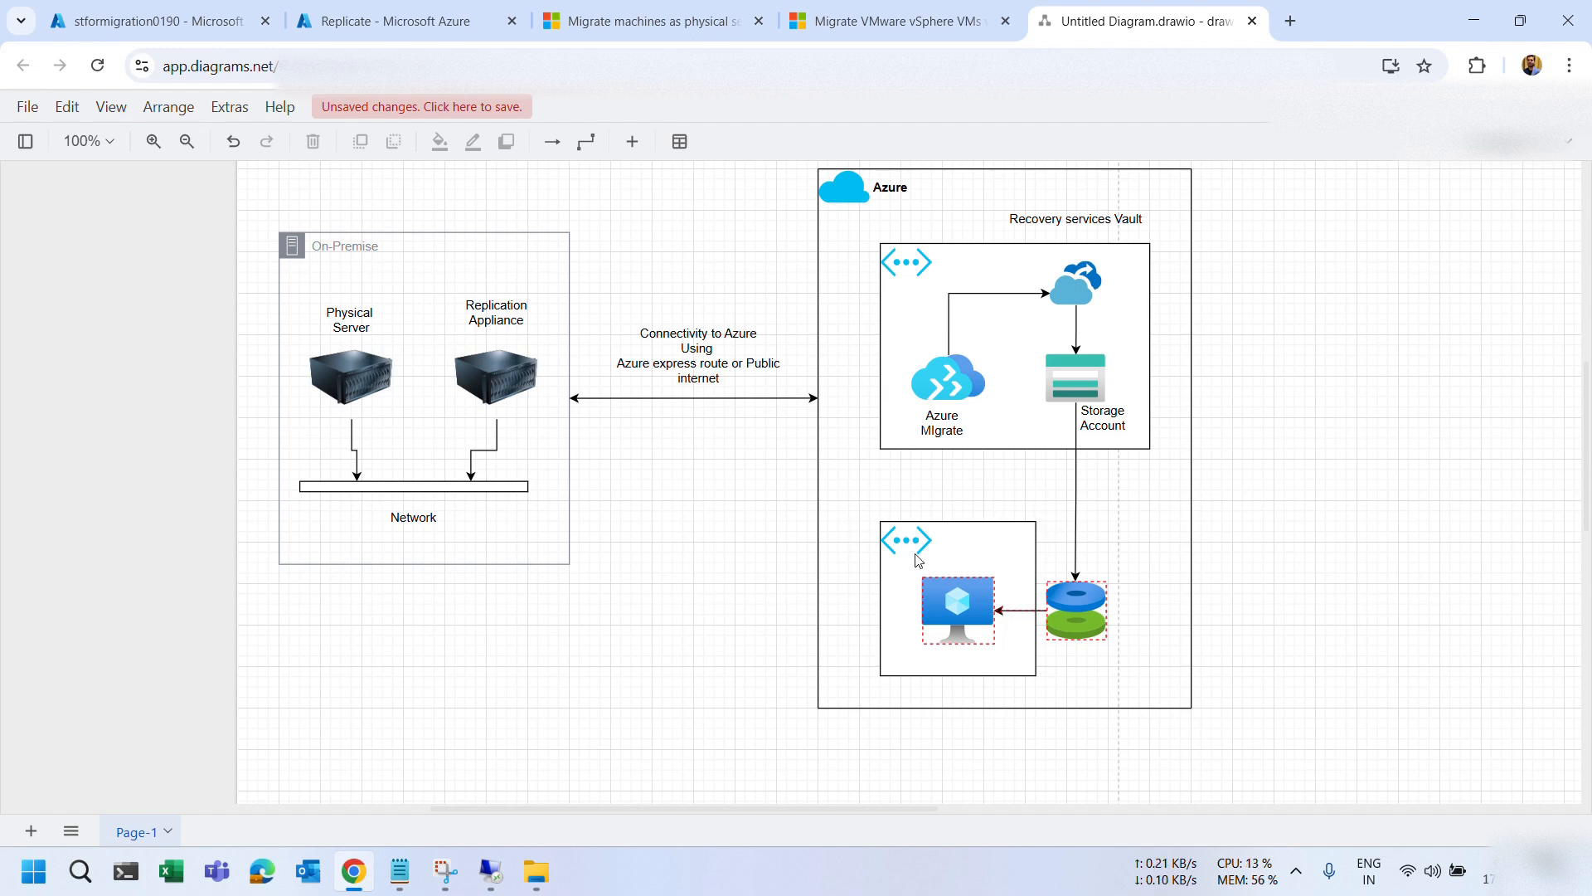
left_click(406, 21)
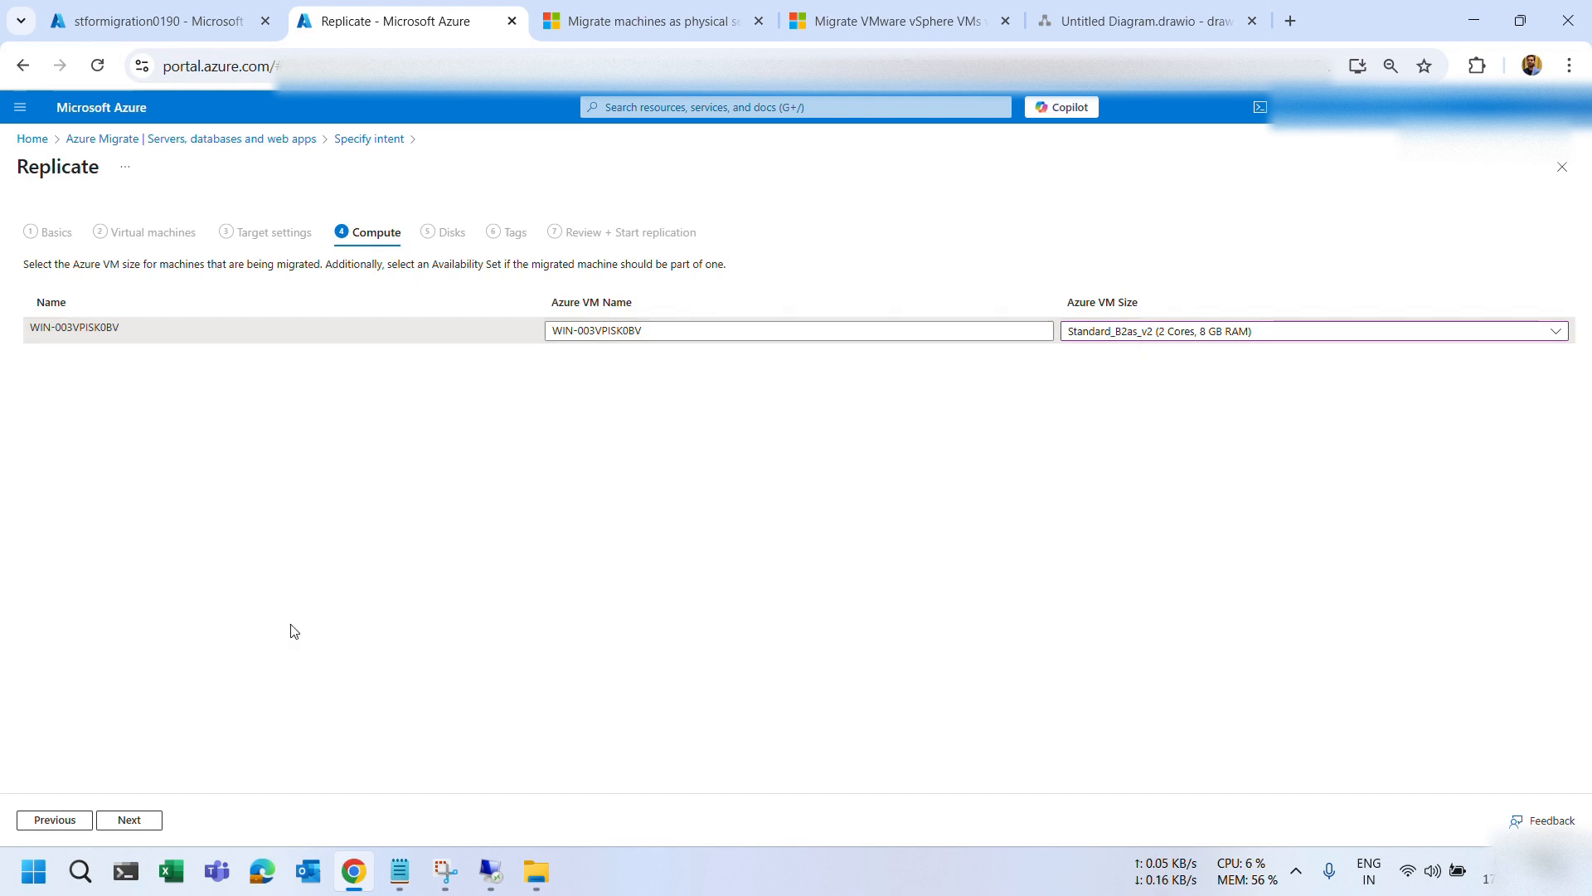
Set the disk type to Standard SSD with all disks selected for replication.
left_click(126, 824)
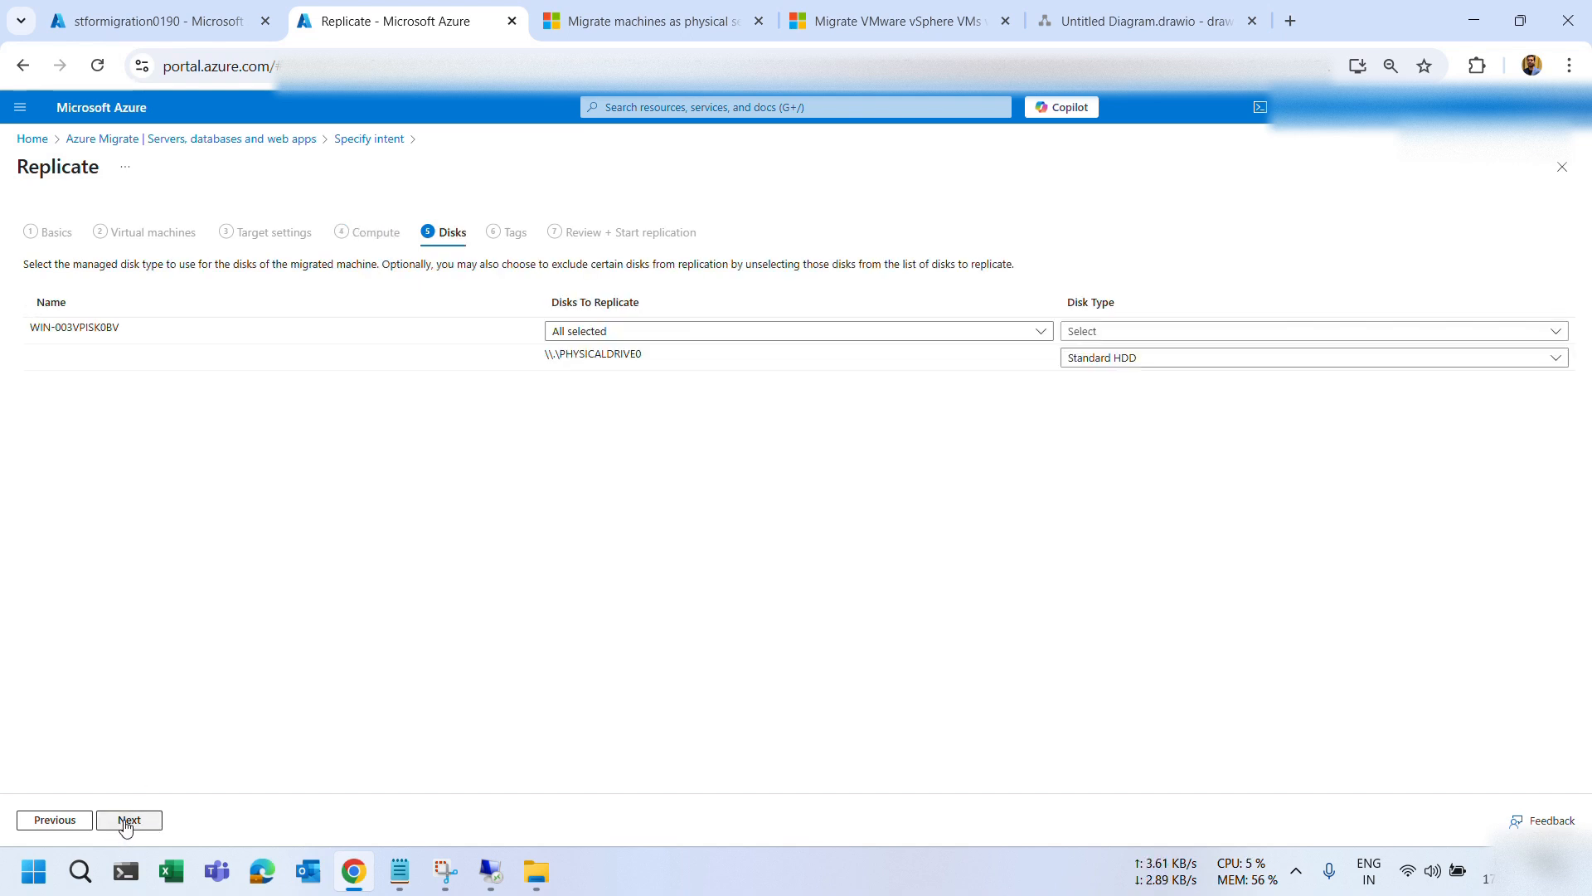
left_click(1124, 332)
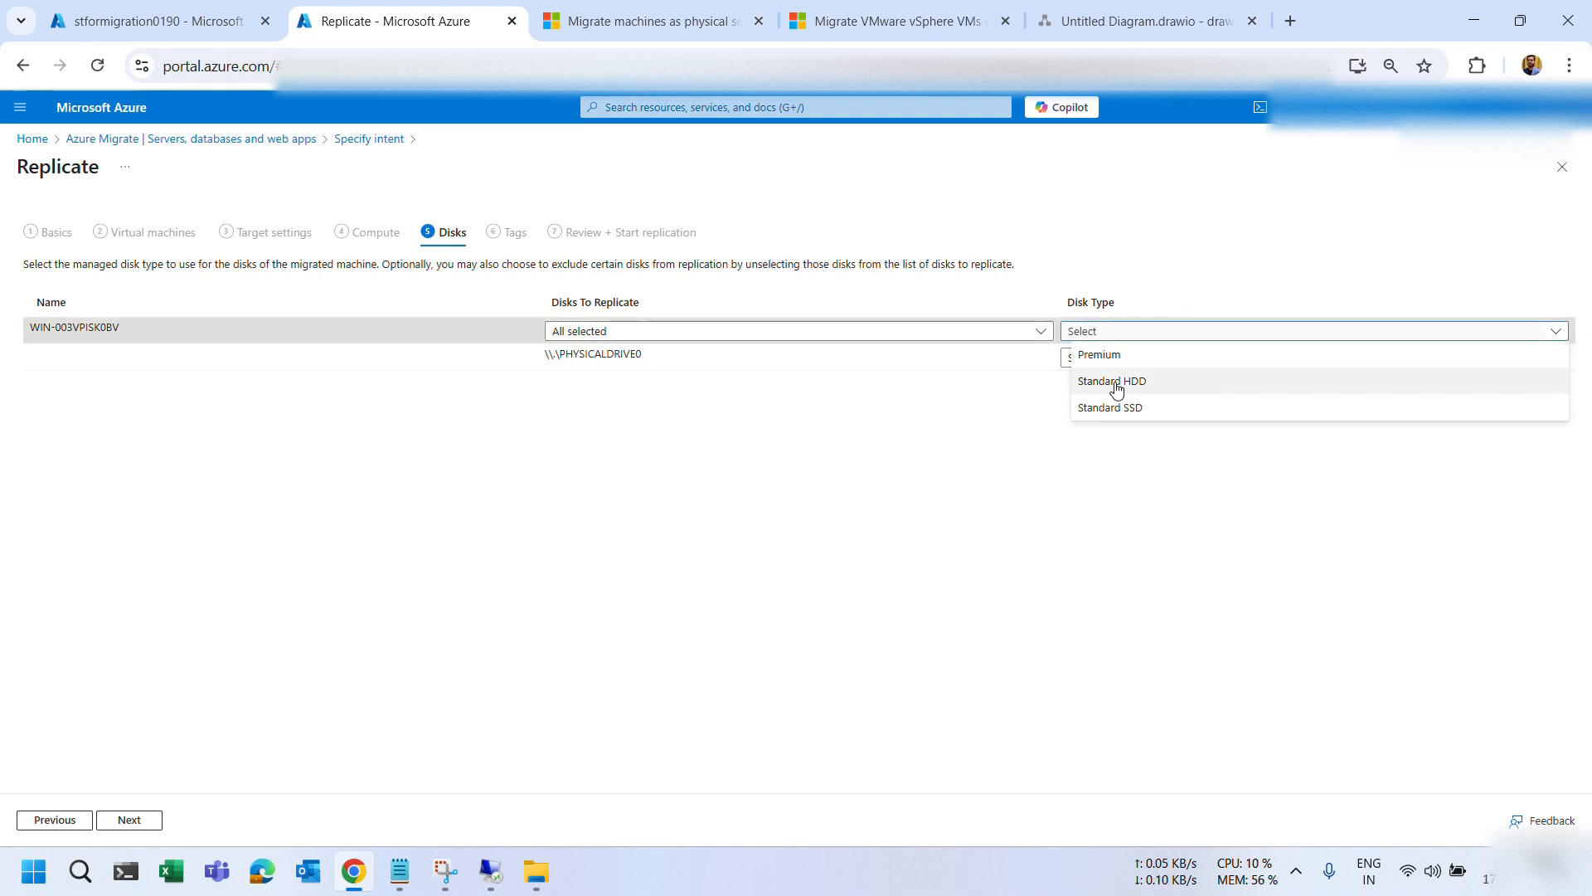
left_click(1112, 407)
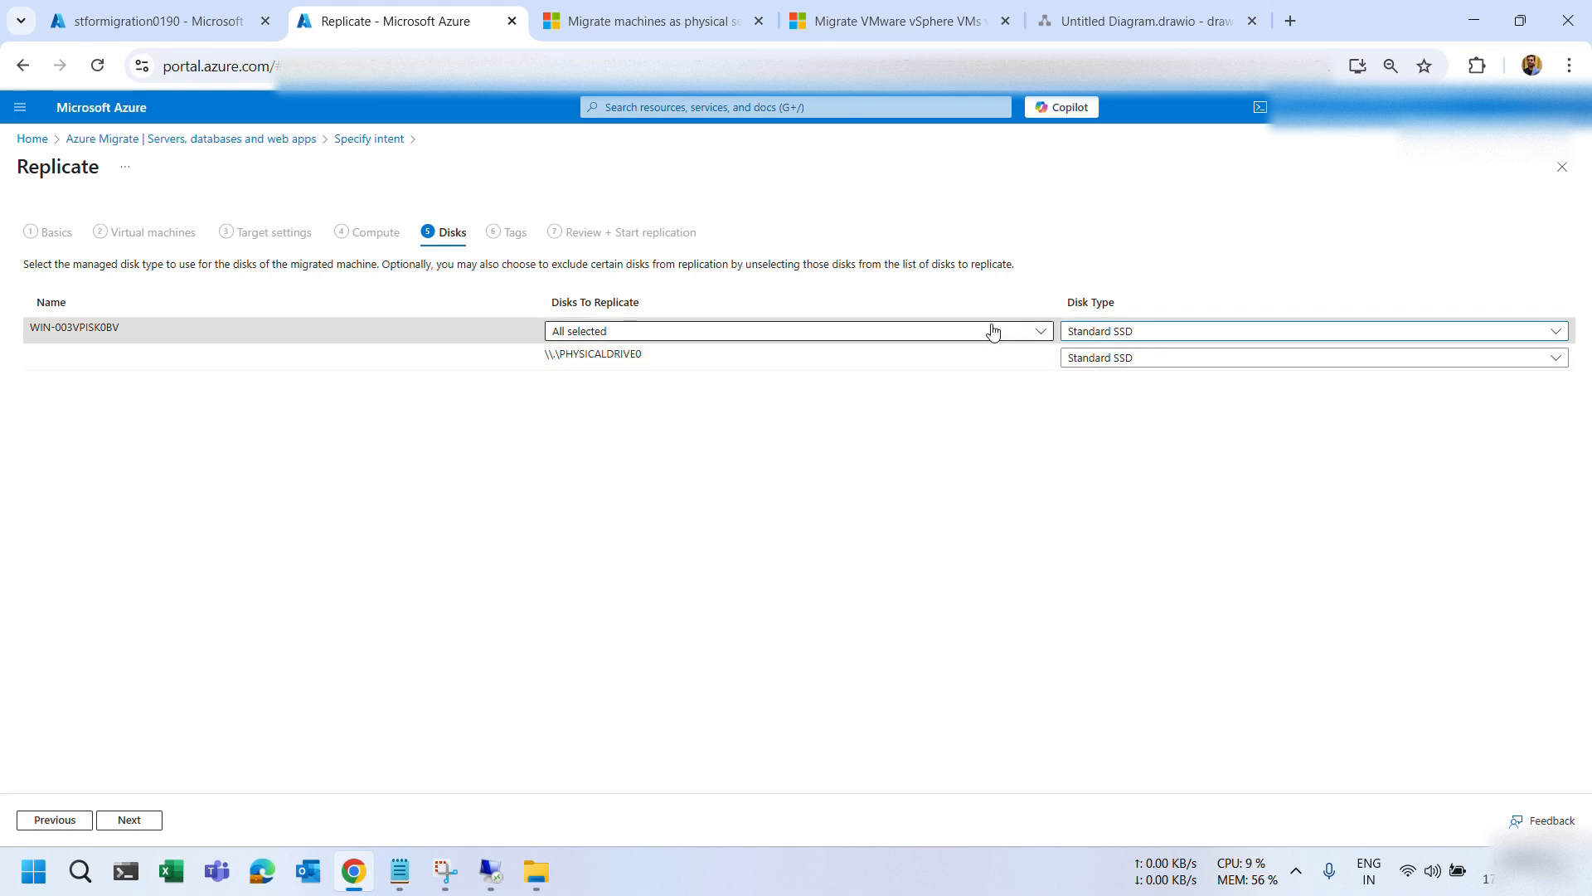
left_click(936, 331)
left_click(935, 433)
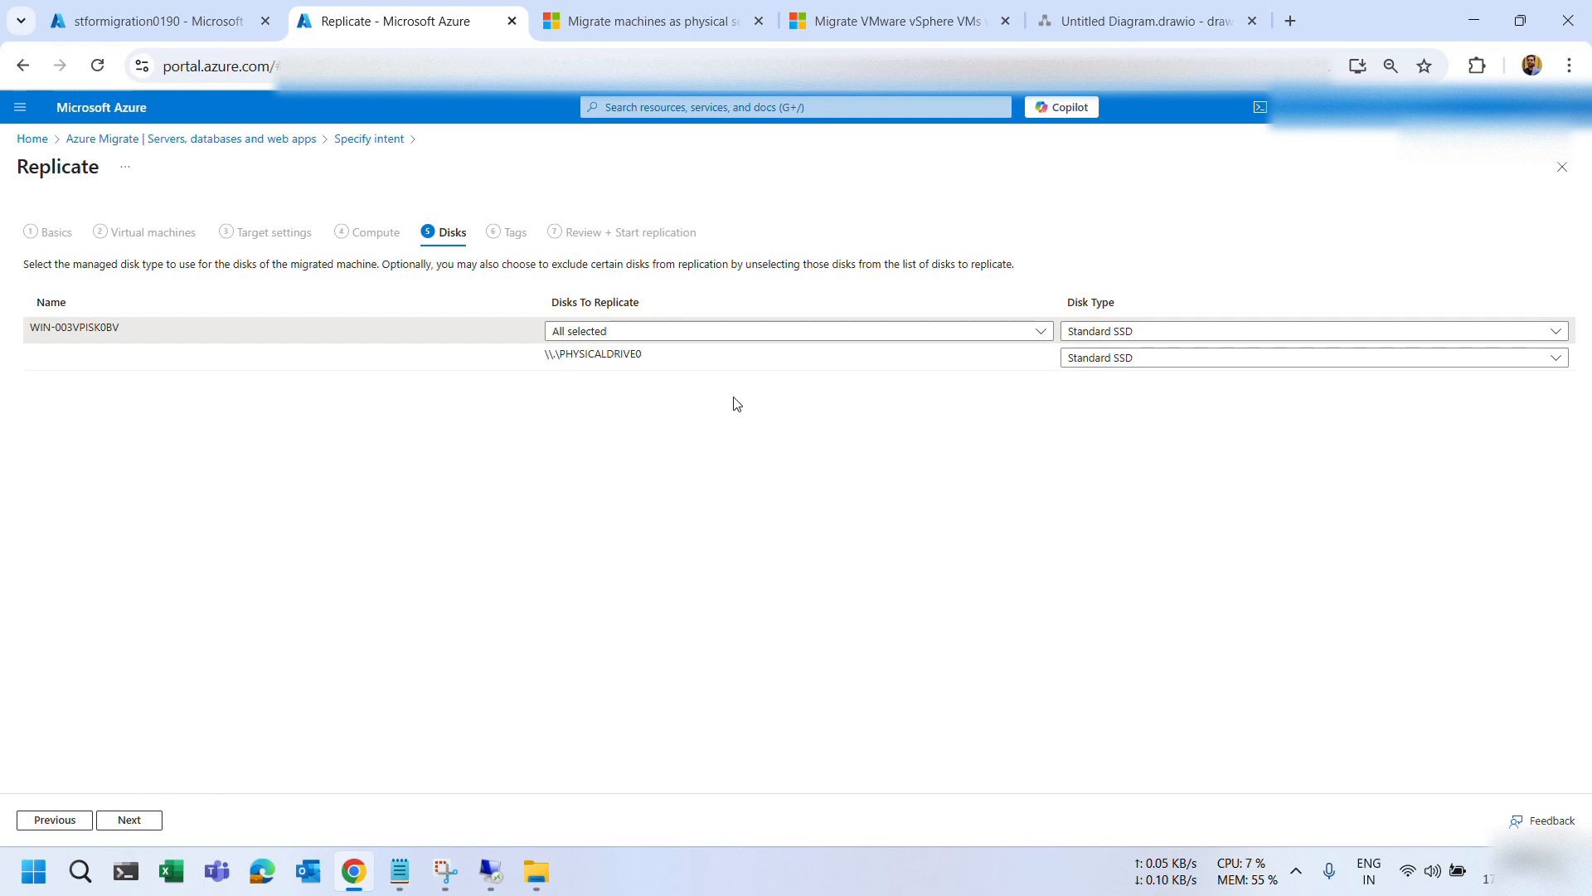
left_click(1130, 336)
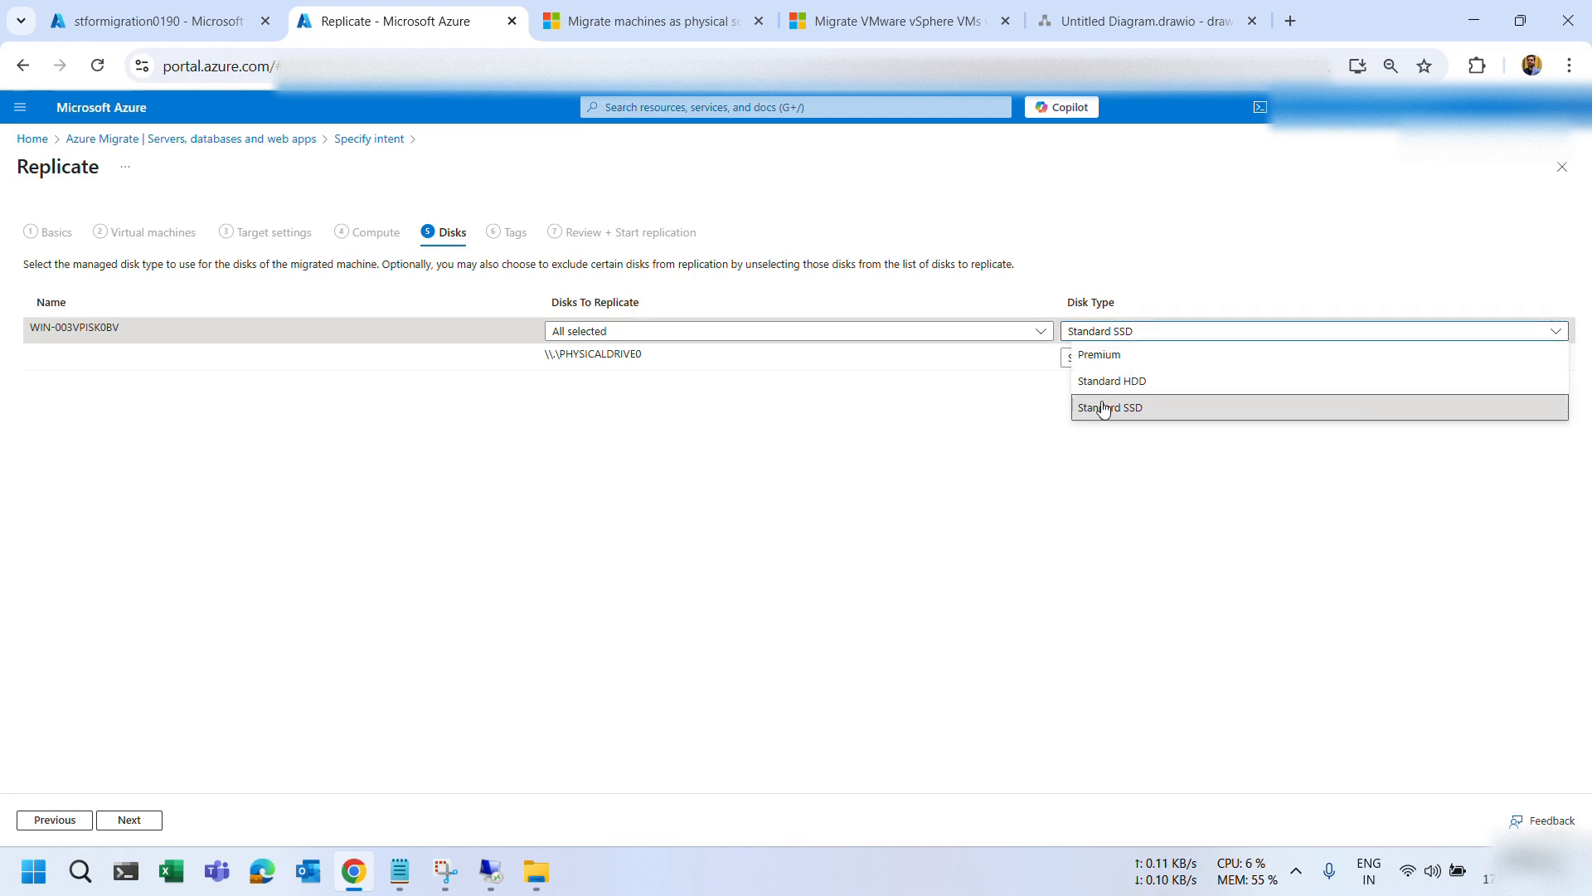
left_click(910, 384)
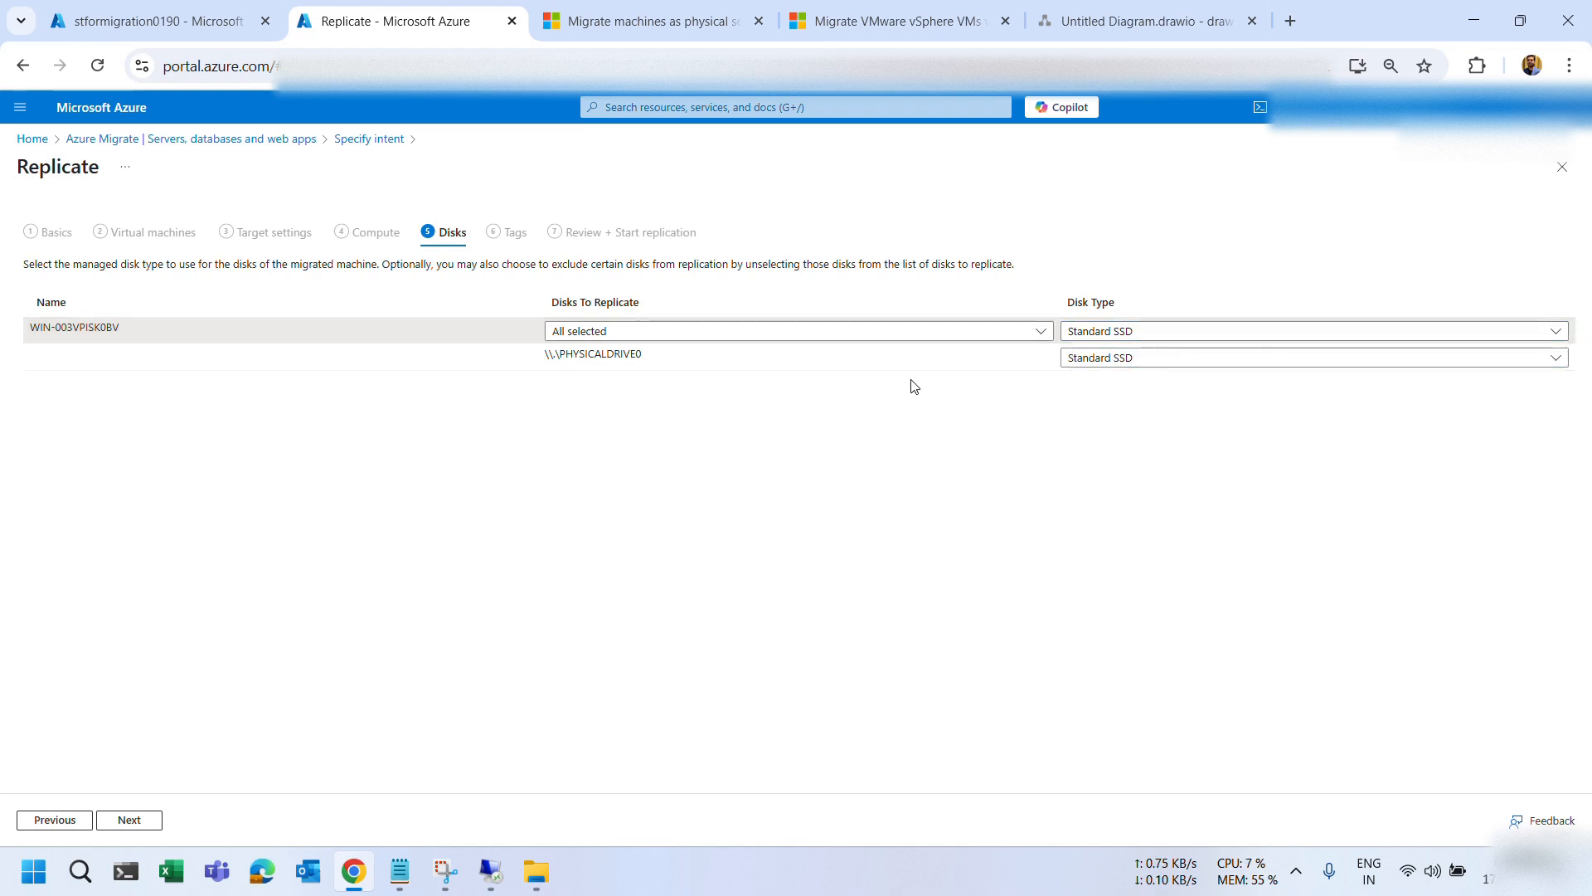
left_click(151, 821)
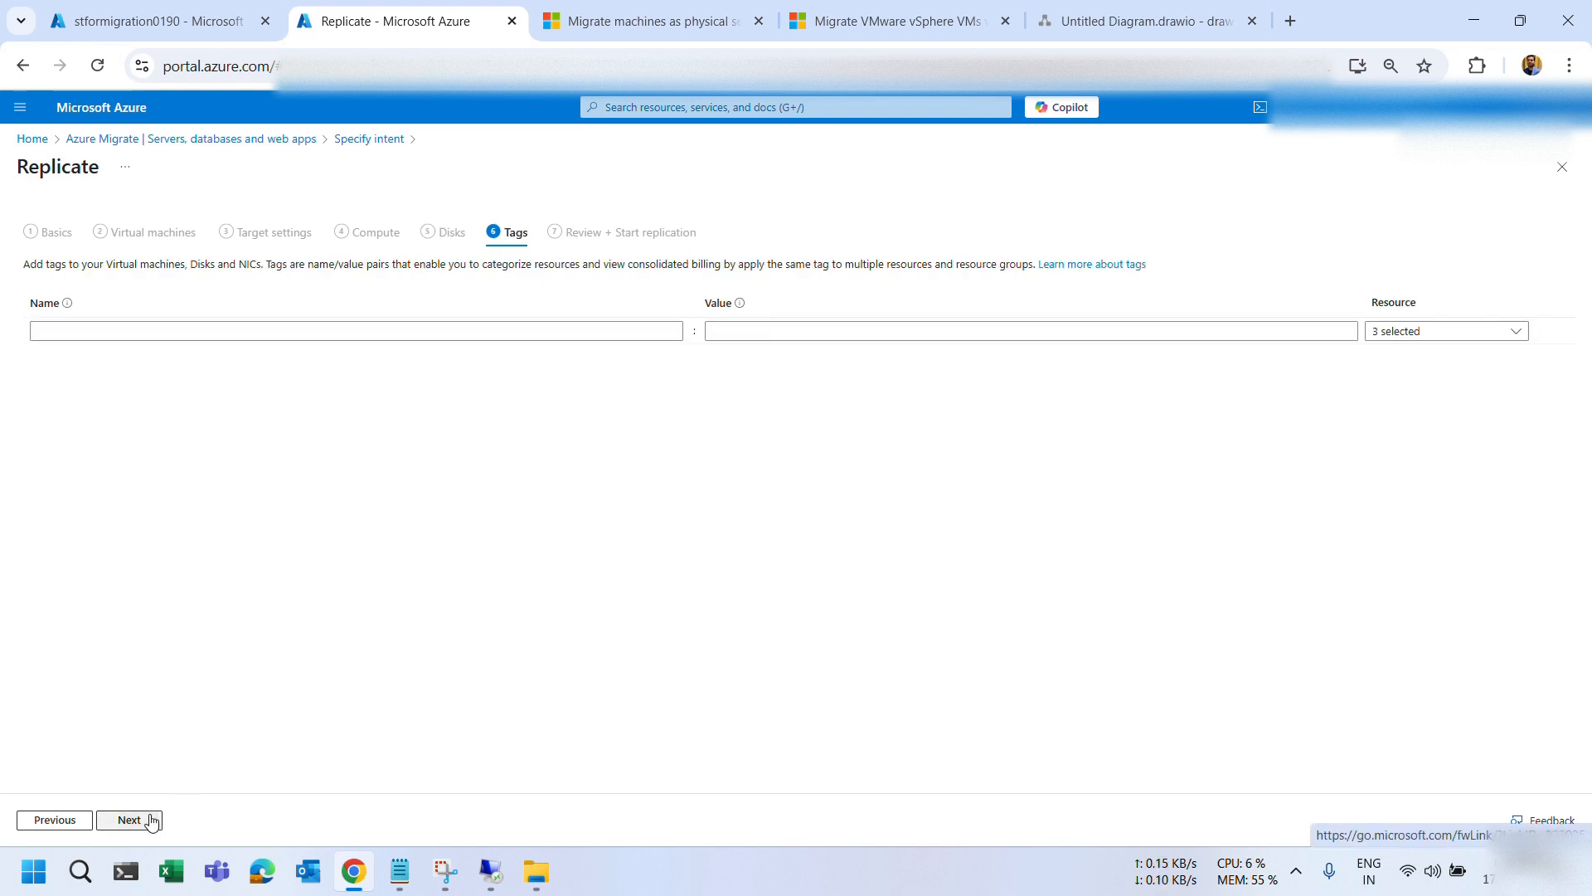
Skip tags, submit replication of WIN-003VPISK0BV, and confirm 'Starting server replication' in notifications.
left_click(151, 821)
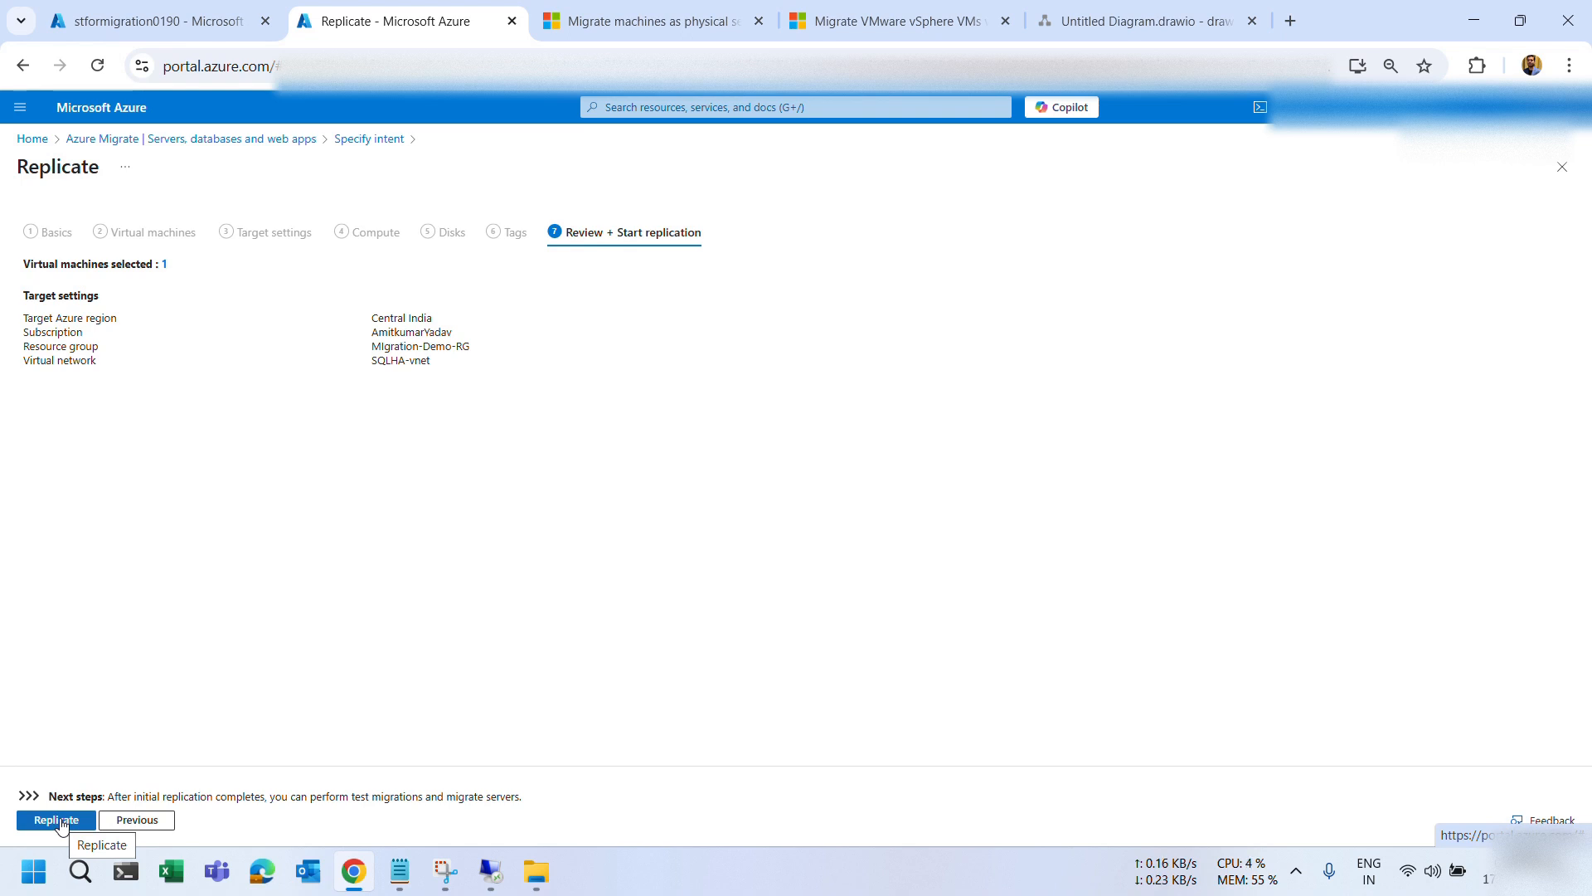
left_click(58, 820)
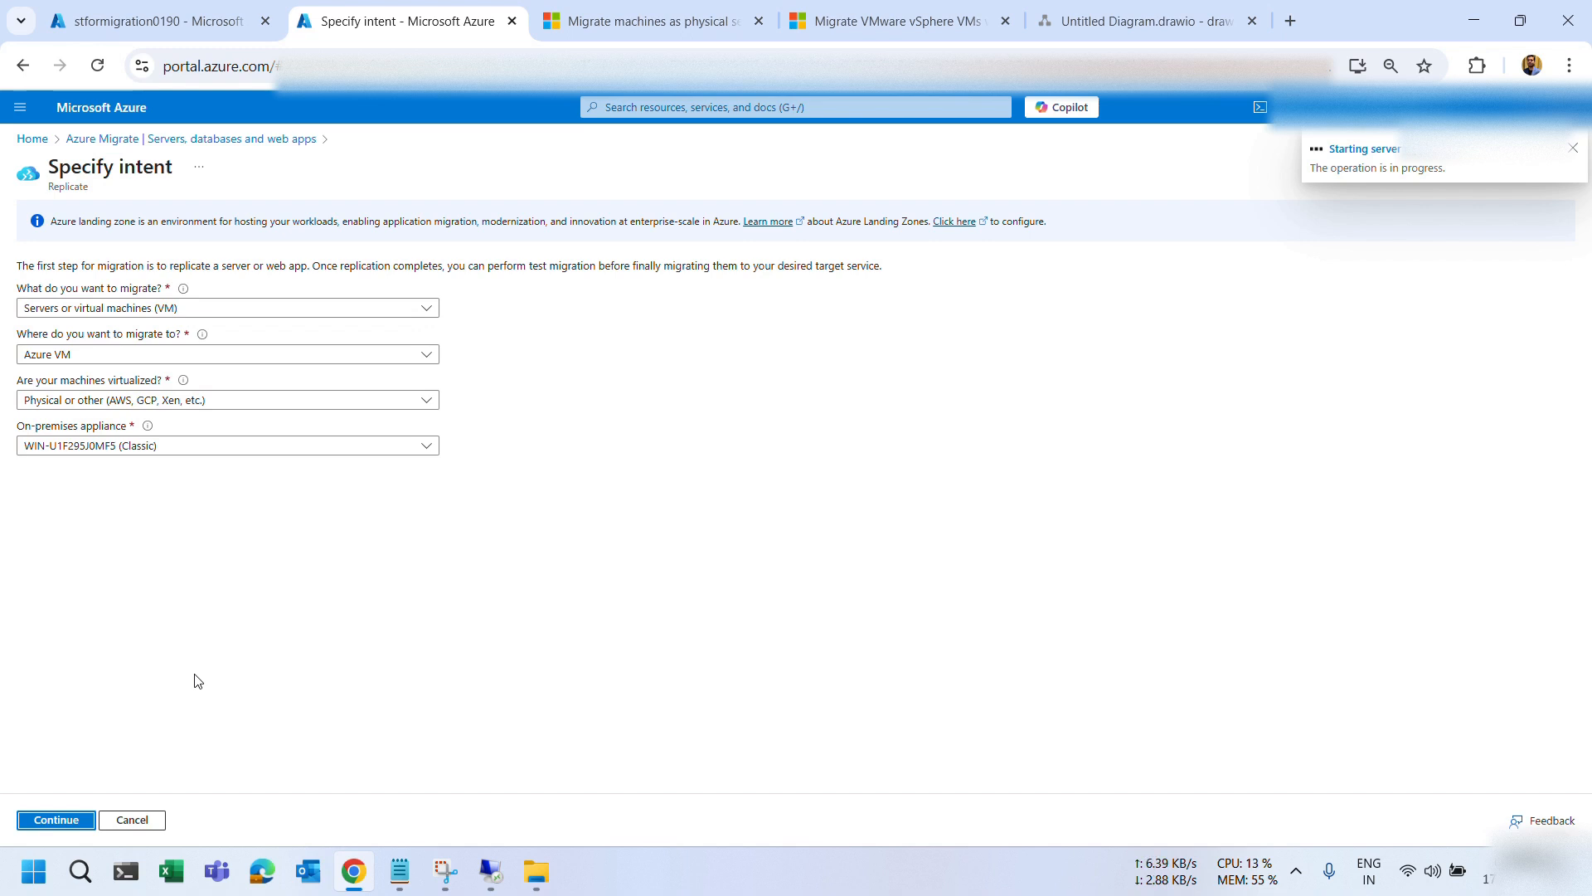
left_click(824, 37)
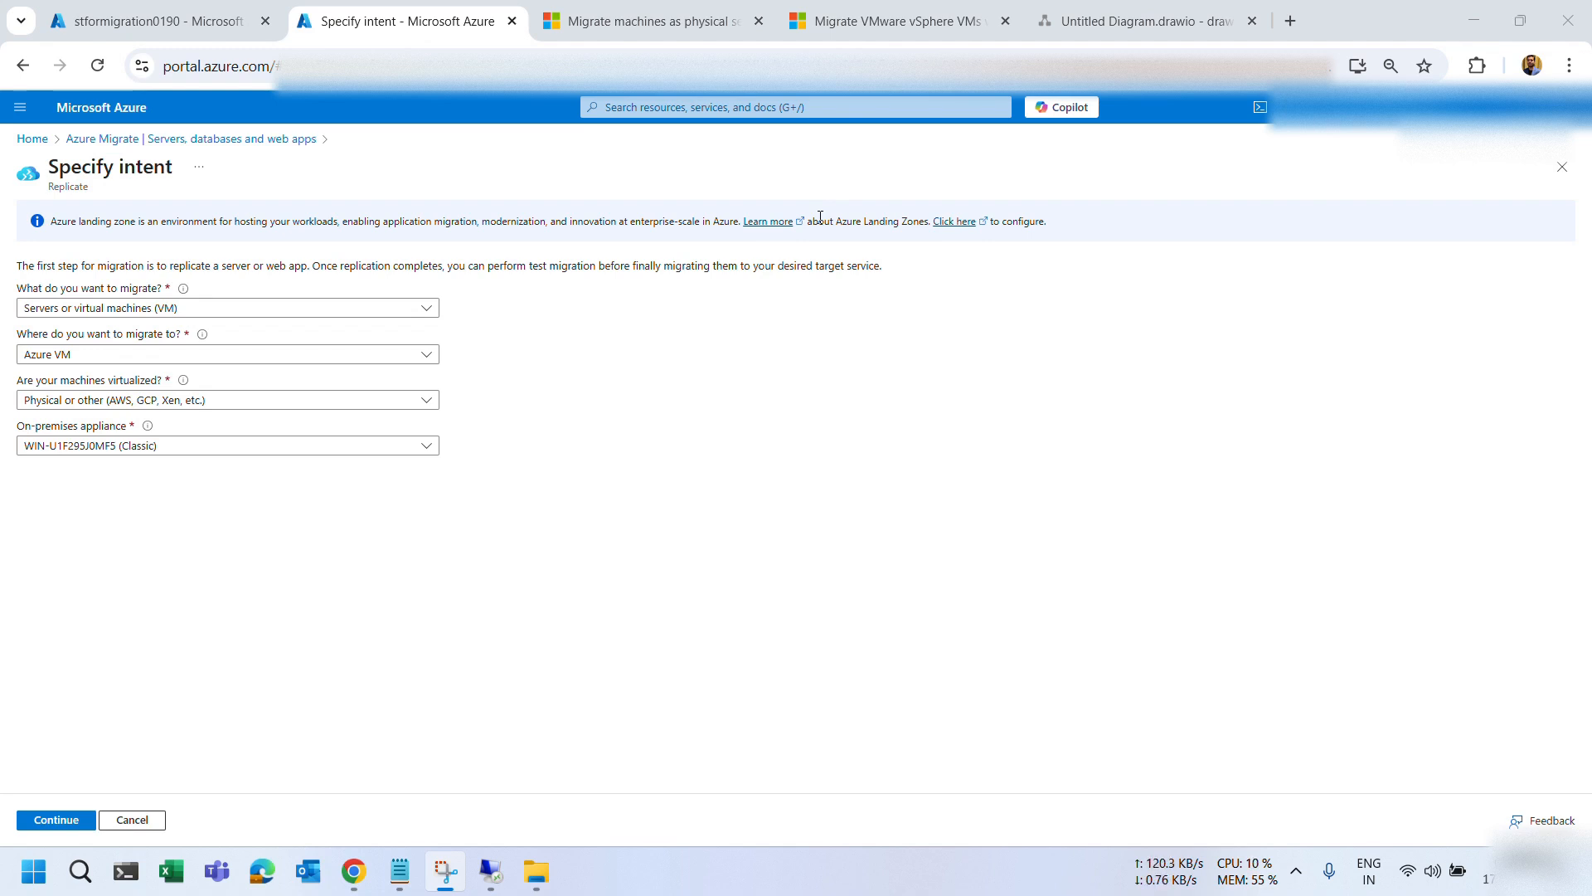
left_click(1301, 110)
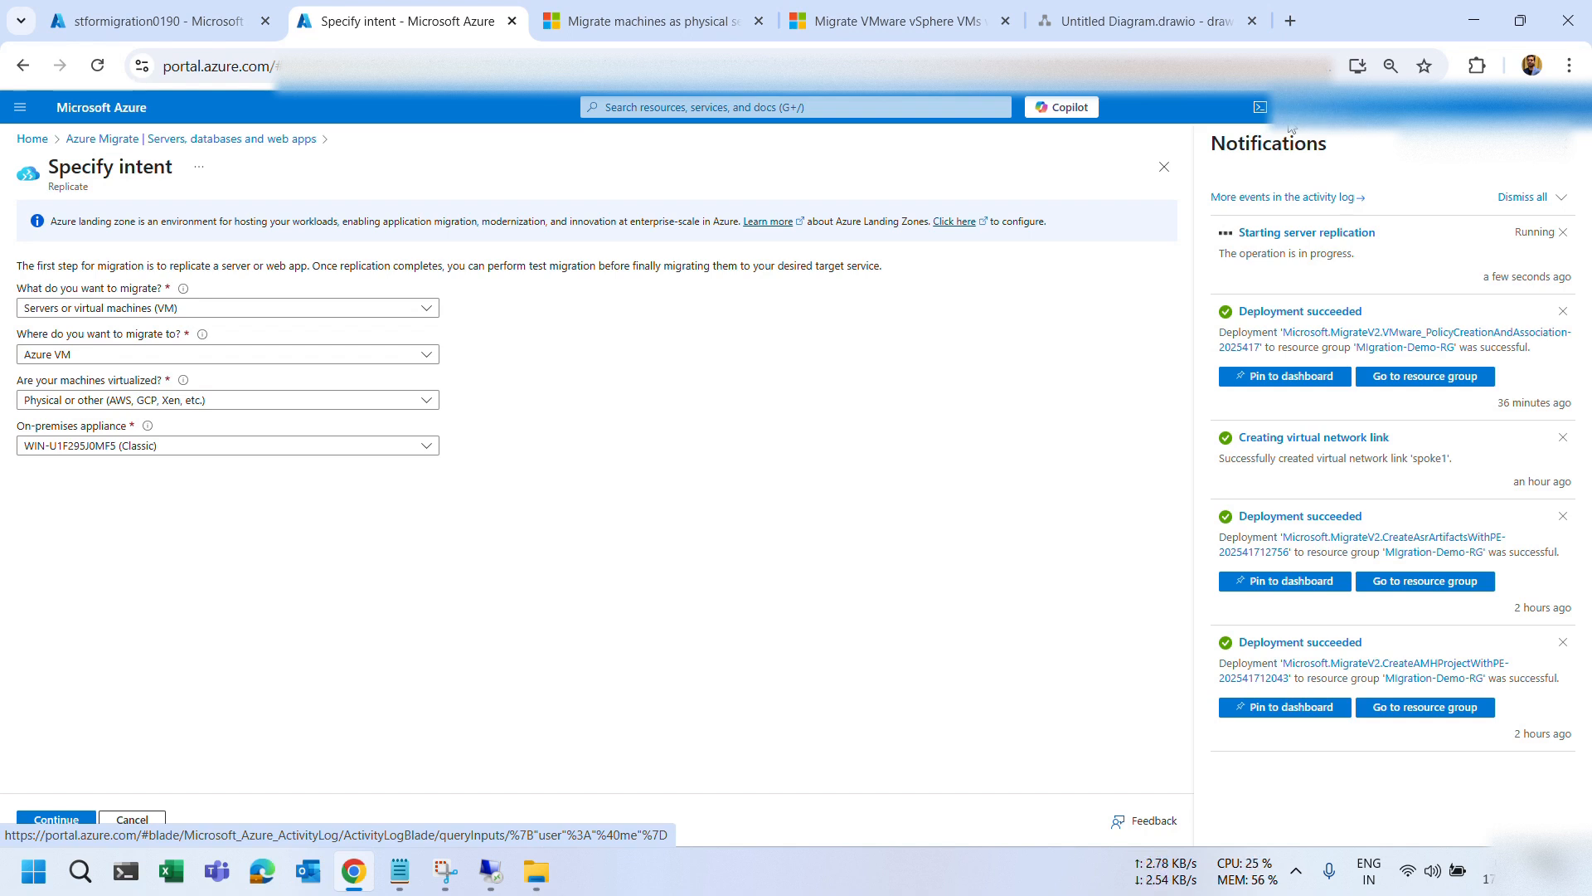
Follow the Enable replication job for WIN-003VPISK0BV until Site Recovery jobs lists it Successful.
left_click(1264, 236)
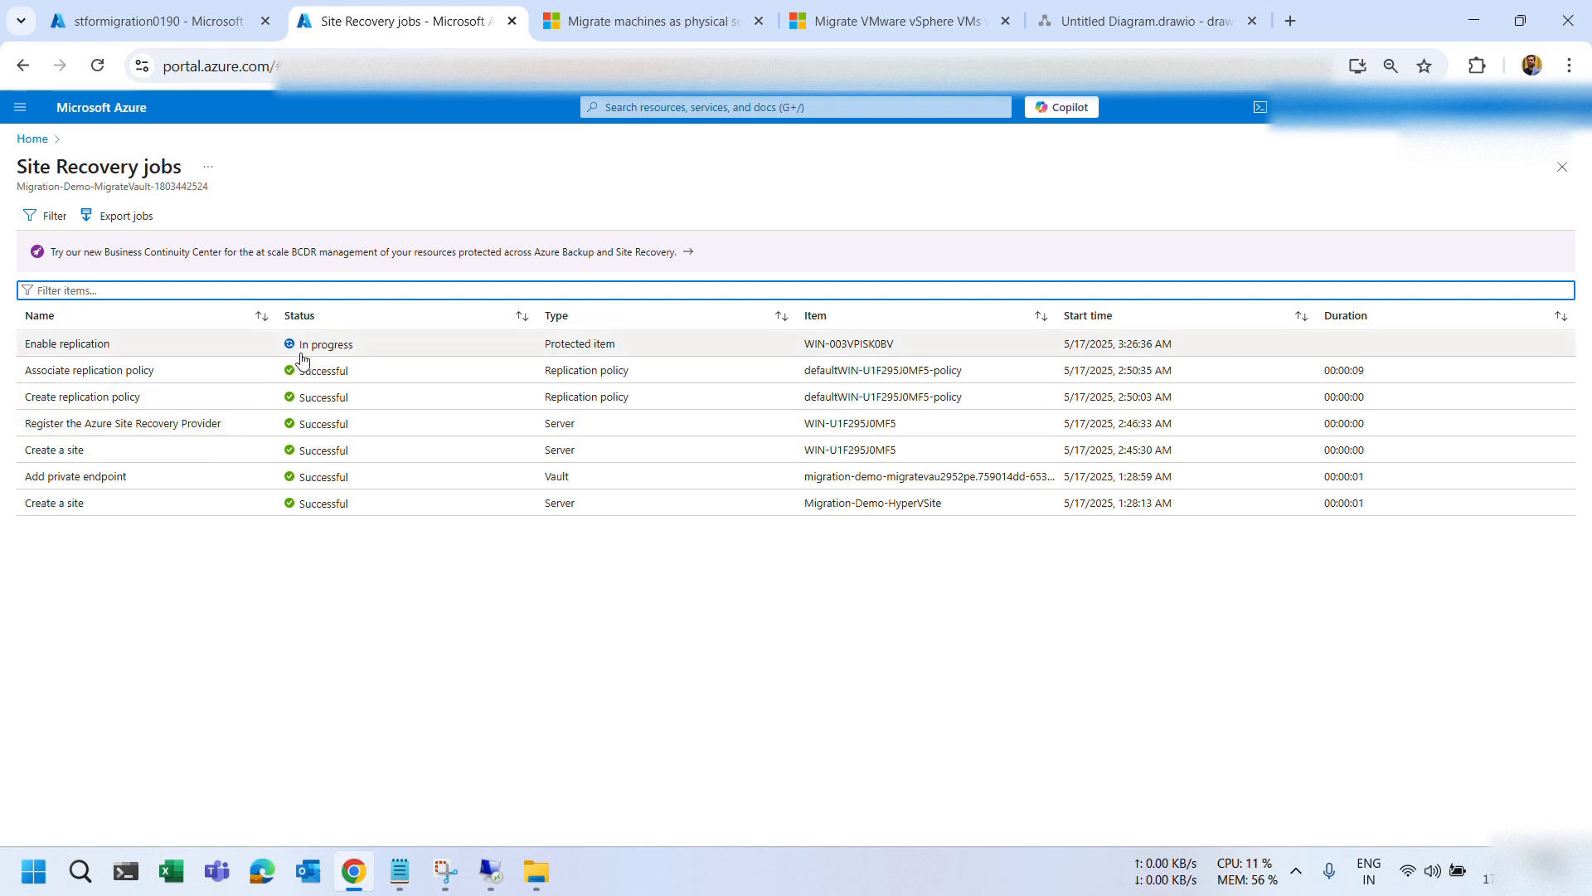
left_click(171, 347)
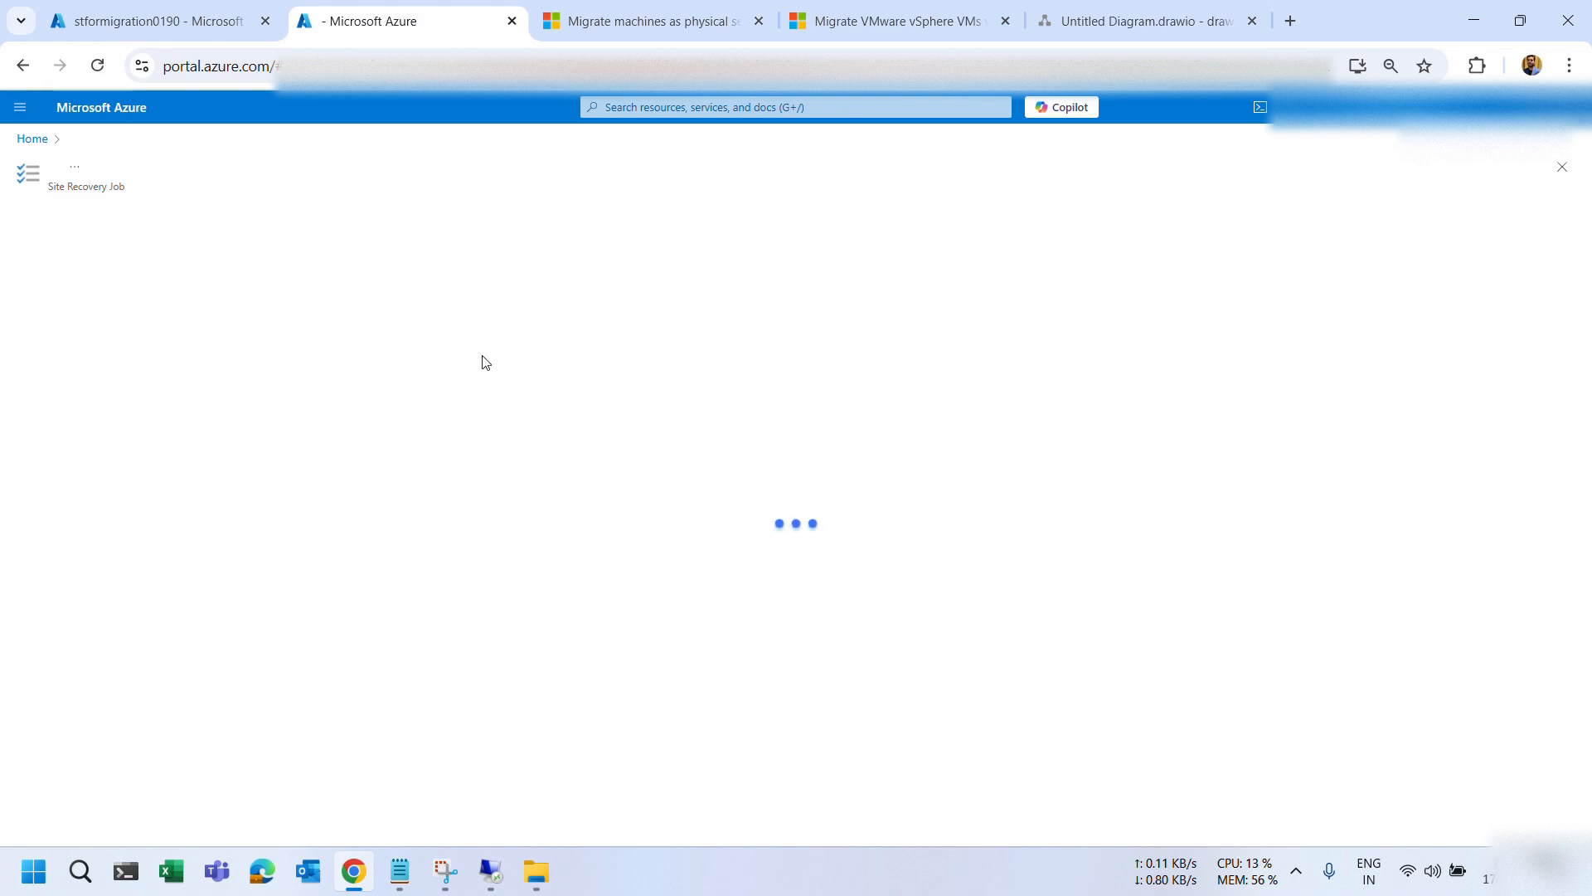
left_click(825, 39)
left_click(112, 139)
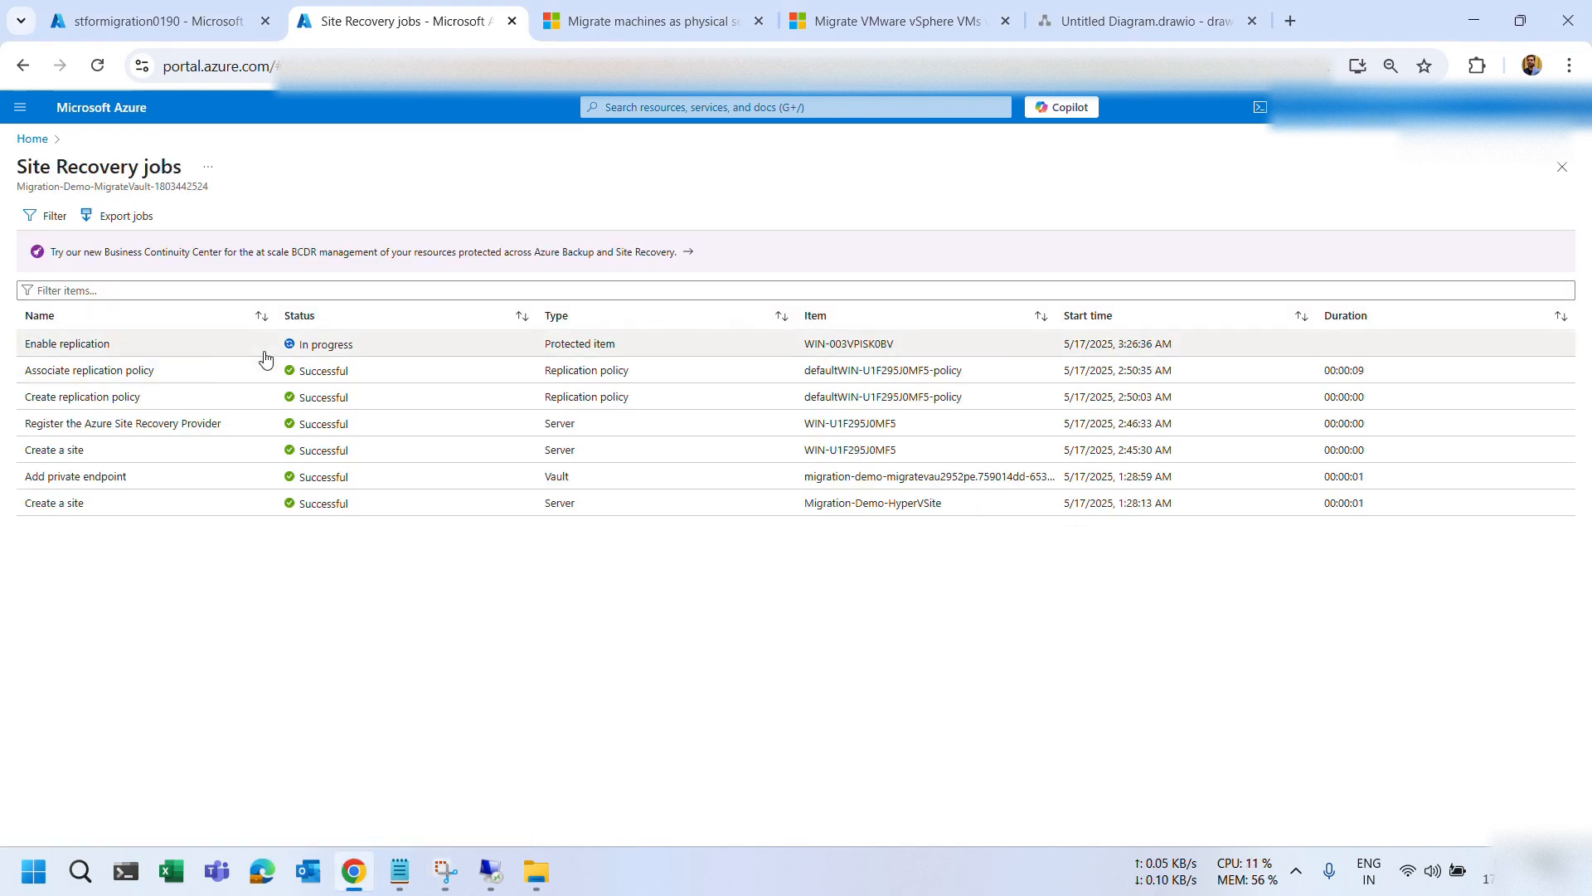
left_click(266, 358)
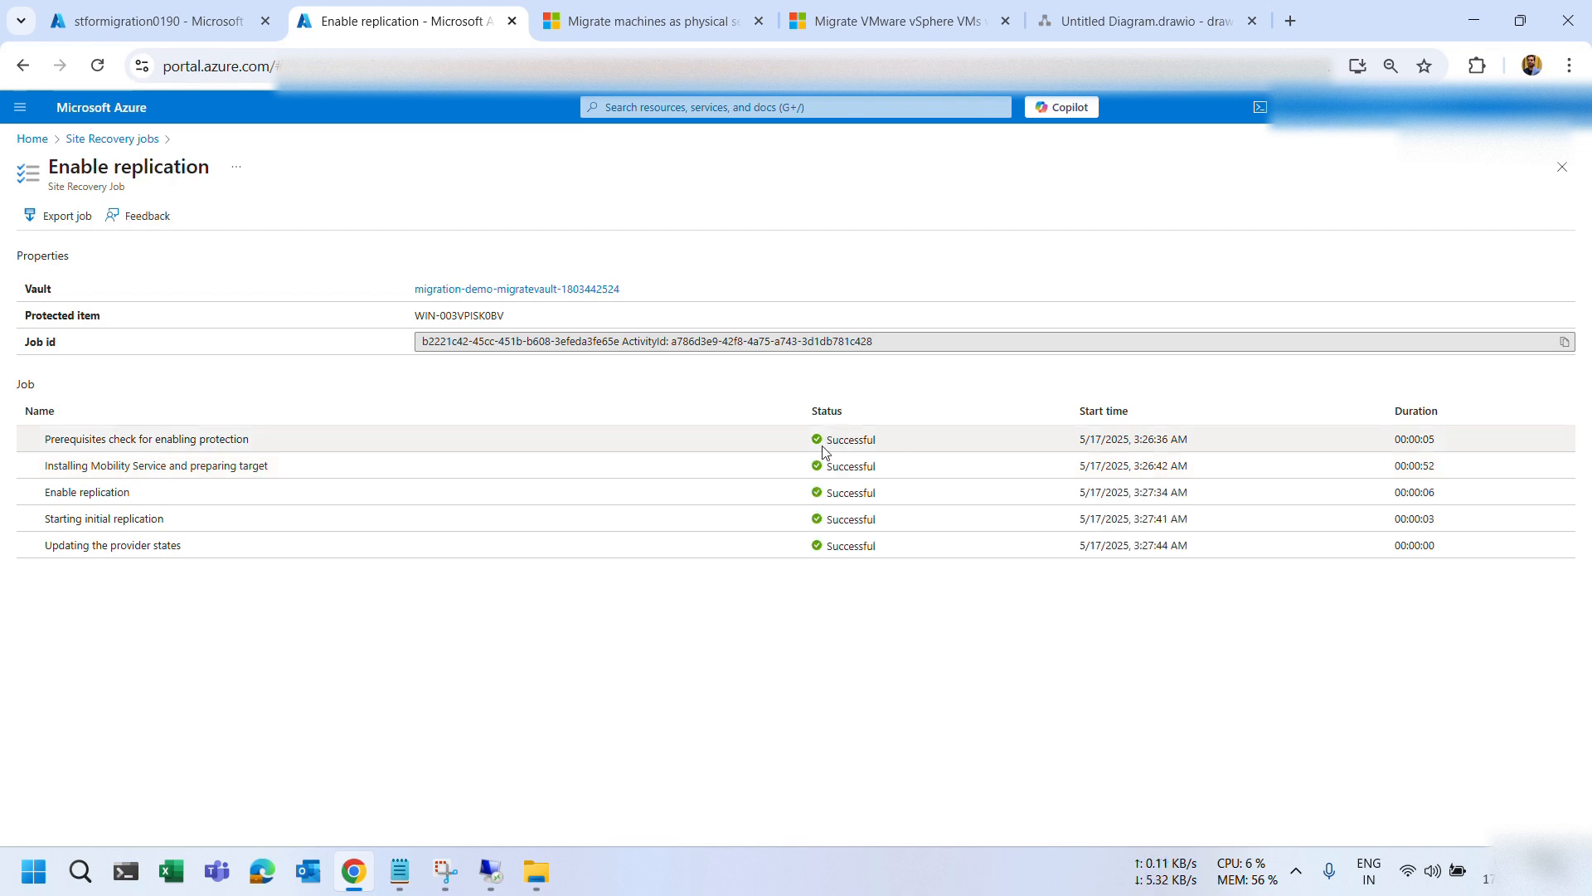
left_click(149, 140)
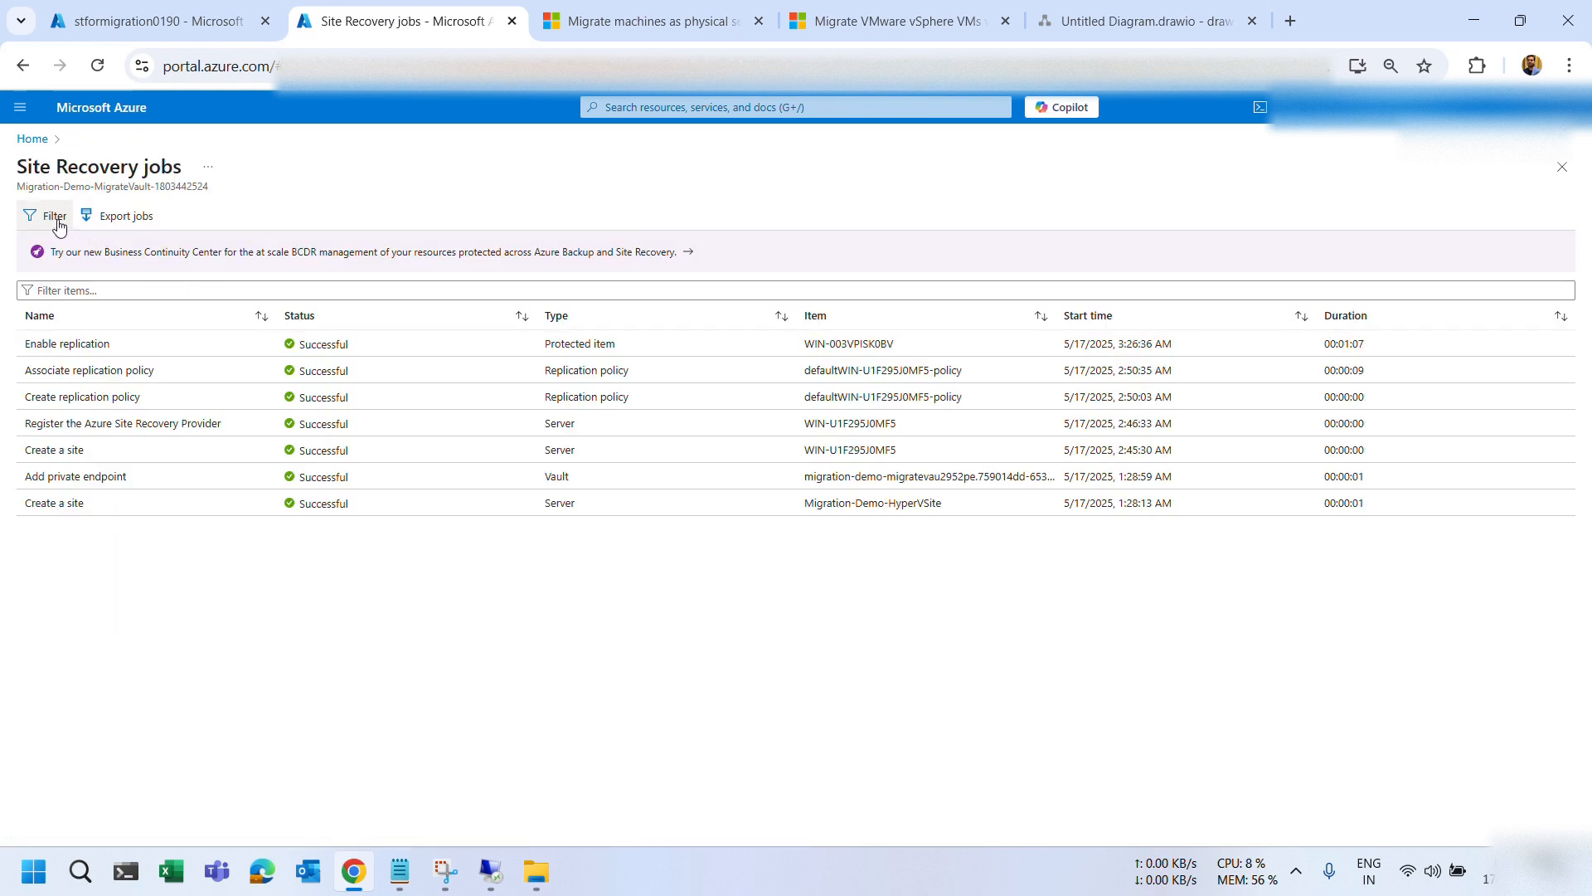
left_click(34, 139)
Open the Server Migration replications list and check WIN-003VPISK0BV shows Healthy replication health.
left_click(468, 212)
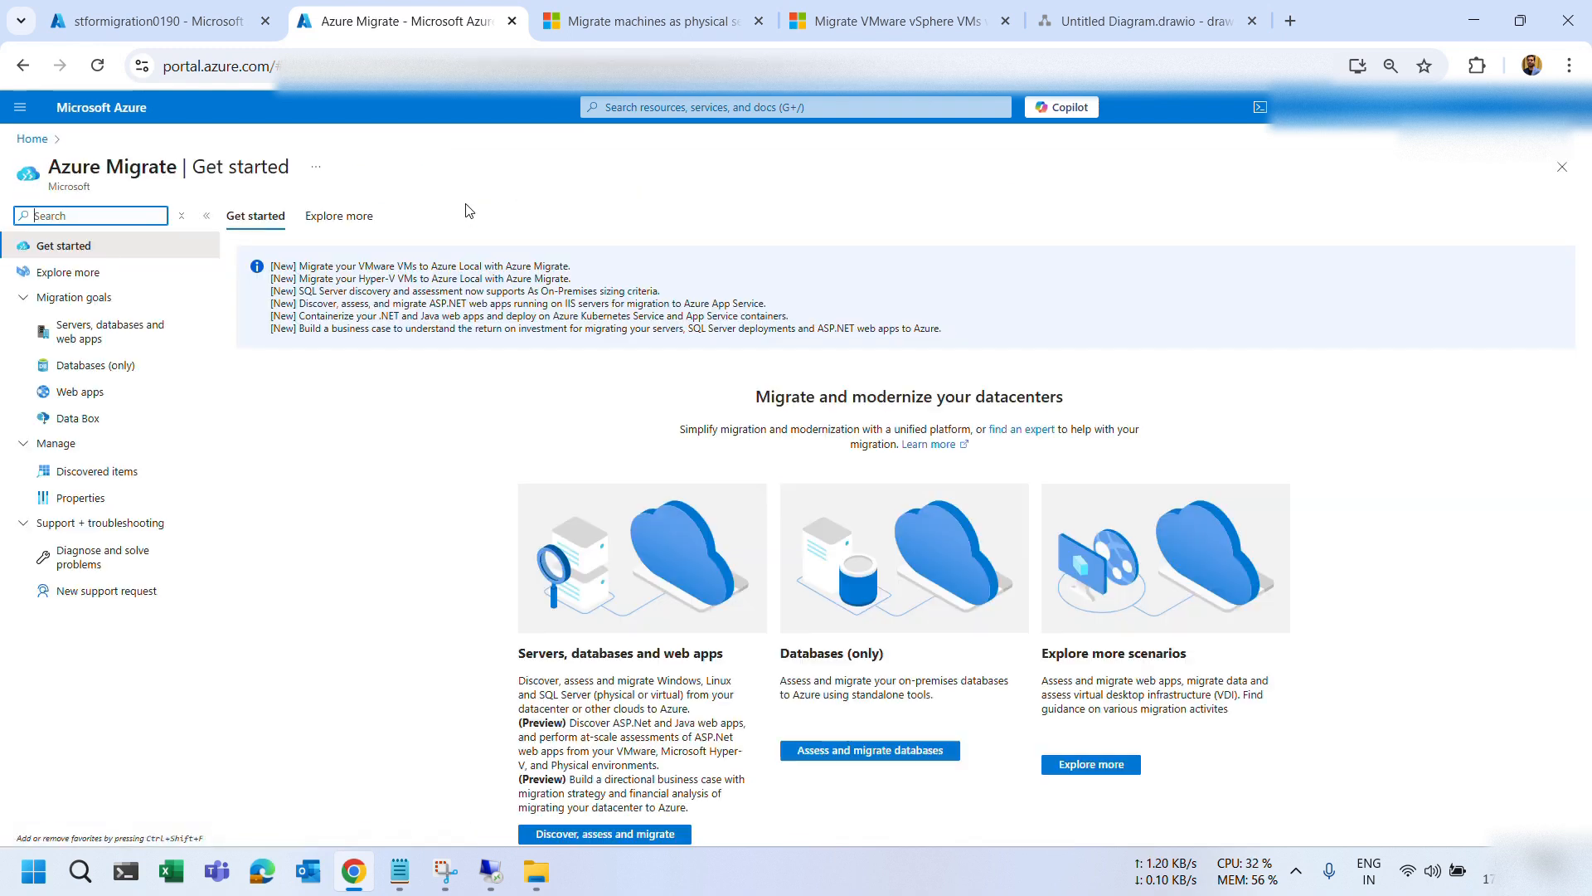
left_click(154, 330)
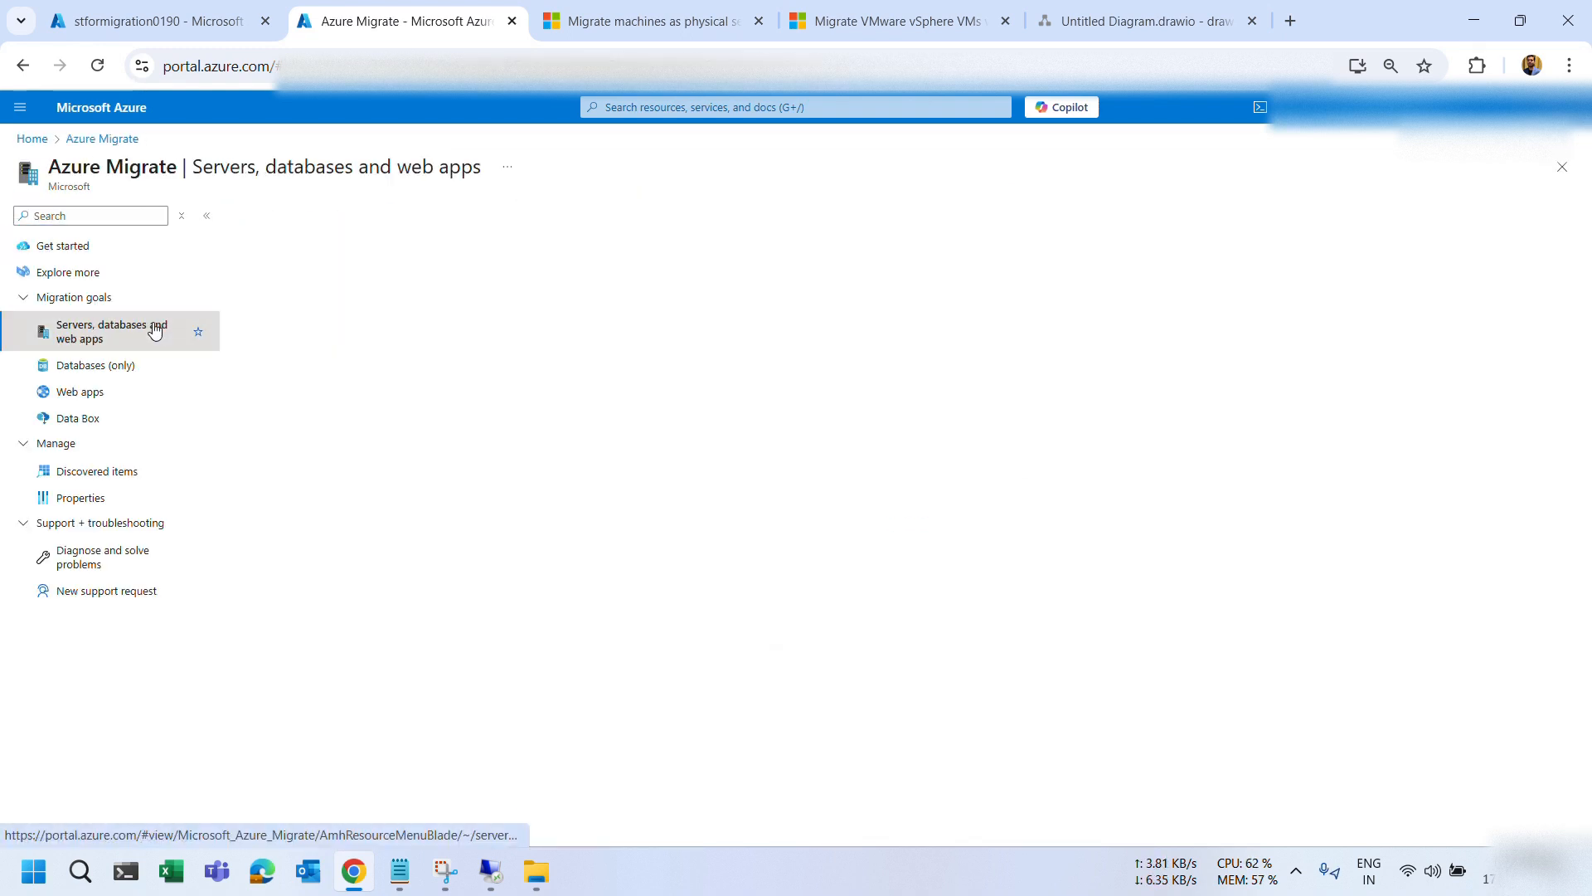
scroll(364, 580, "down", 2)
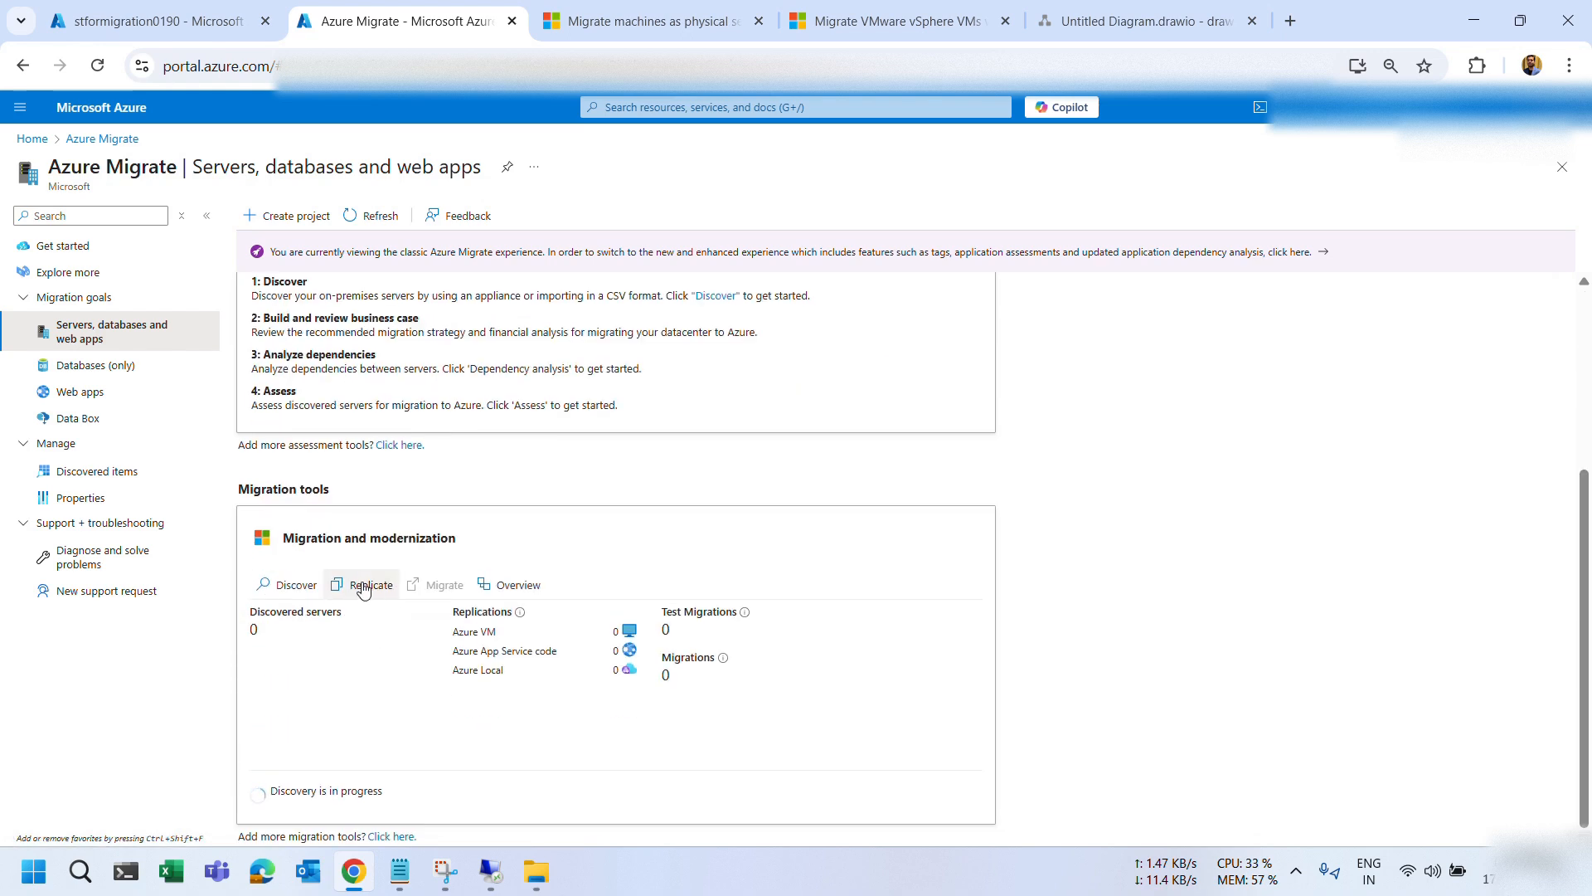
left_click(514, 587)
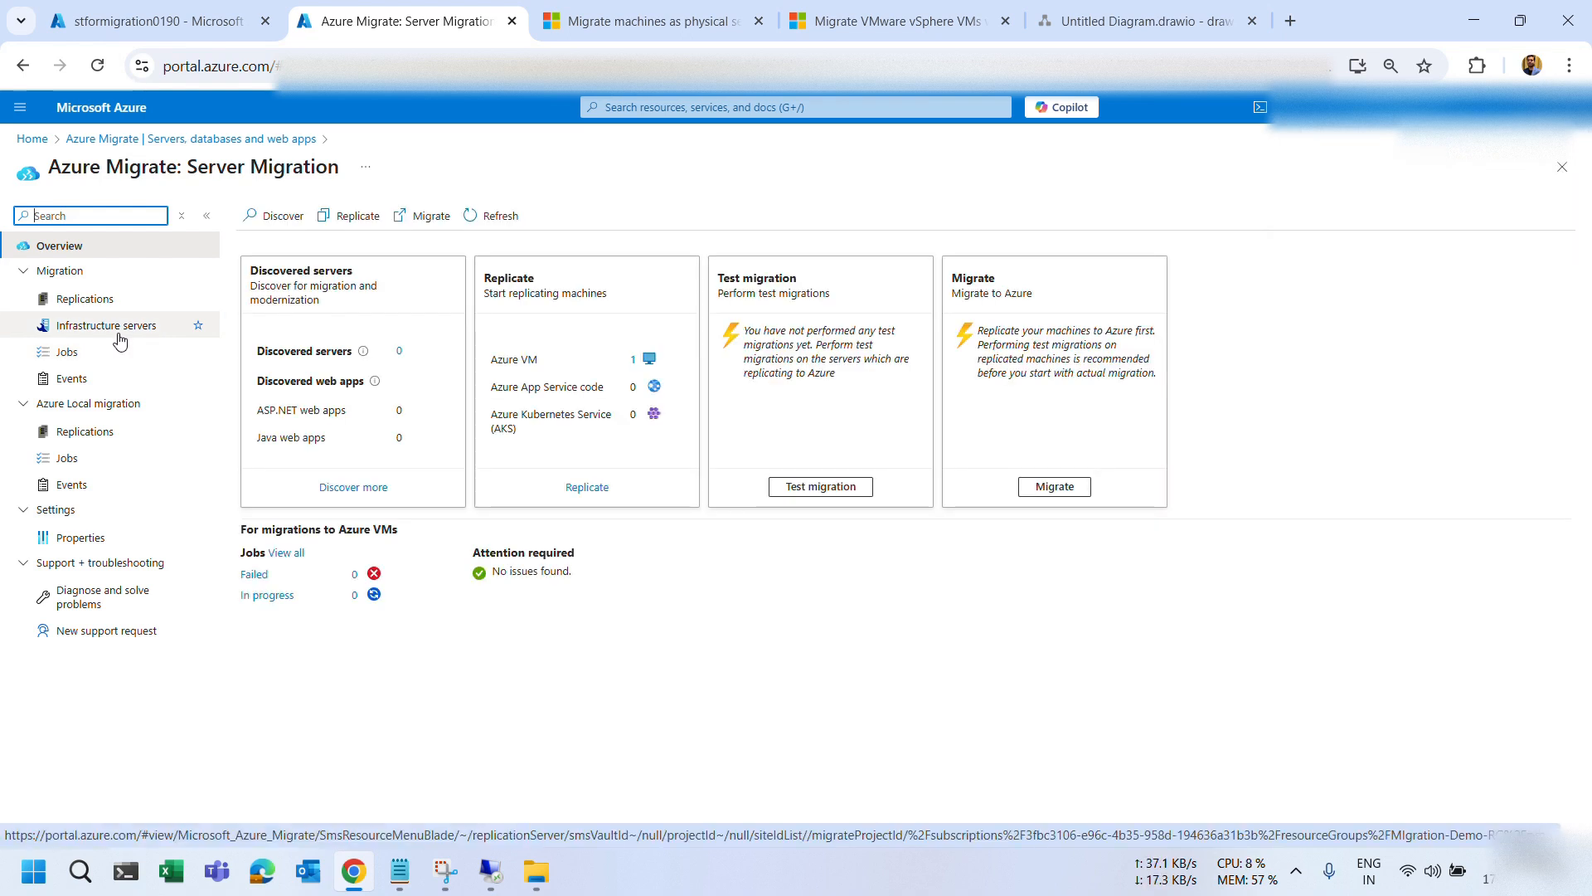
left_click(83, 299)
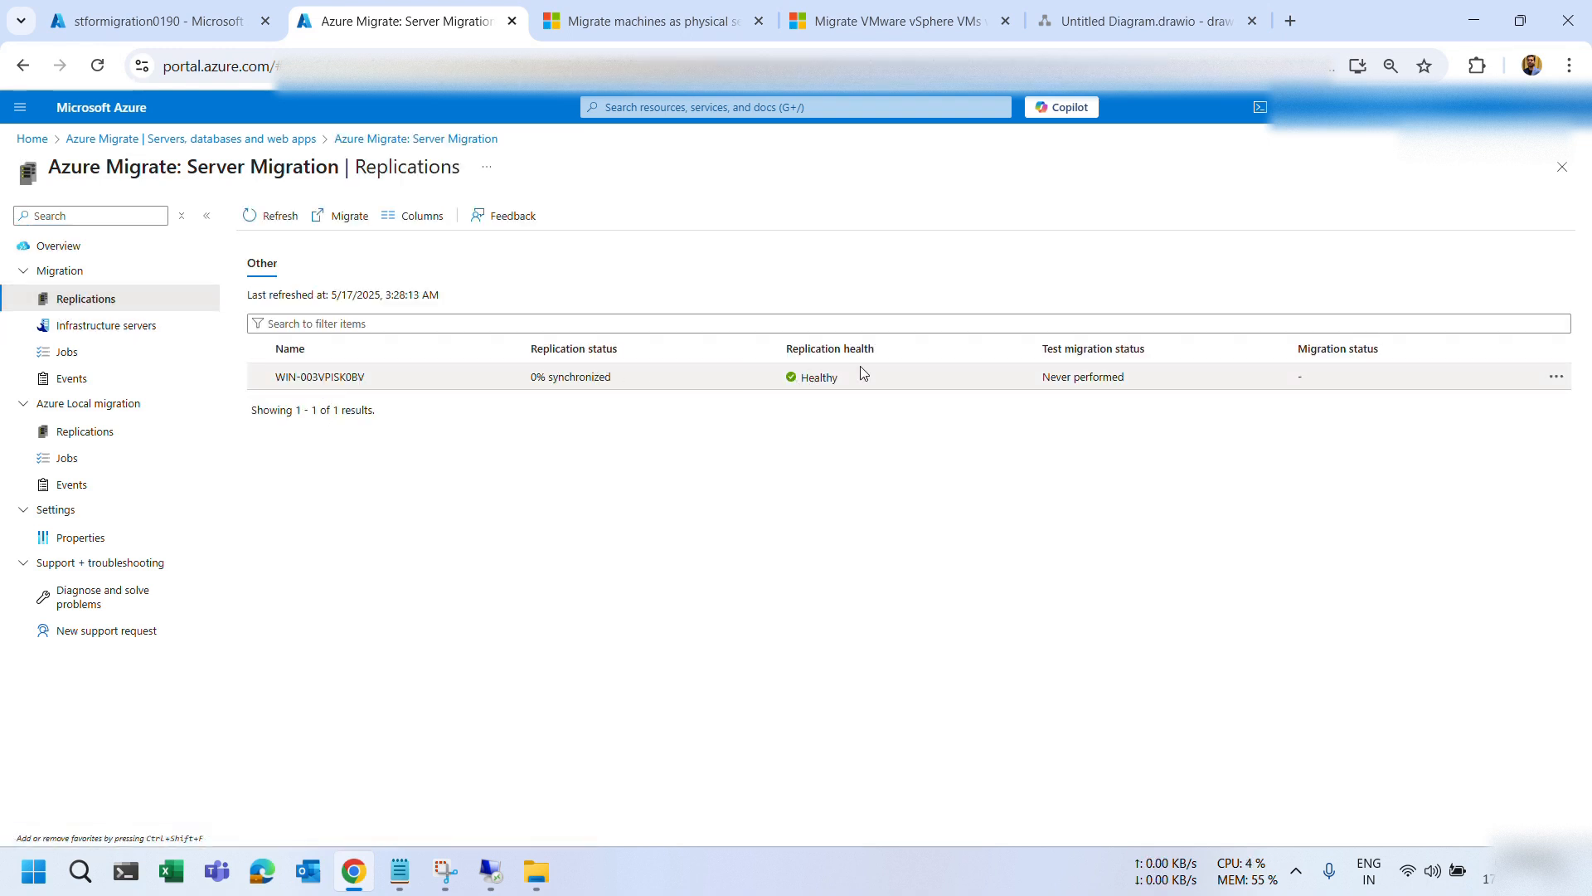
left_click_drag(842, 379, 785, 377)
Open WIN-003VPISK0BV's replication details to confirm its 0% synchronized status.
left_click(575, 385)
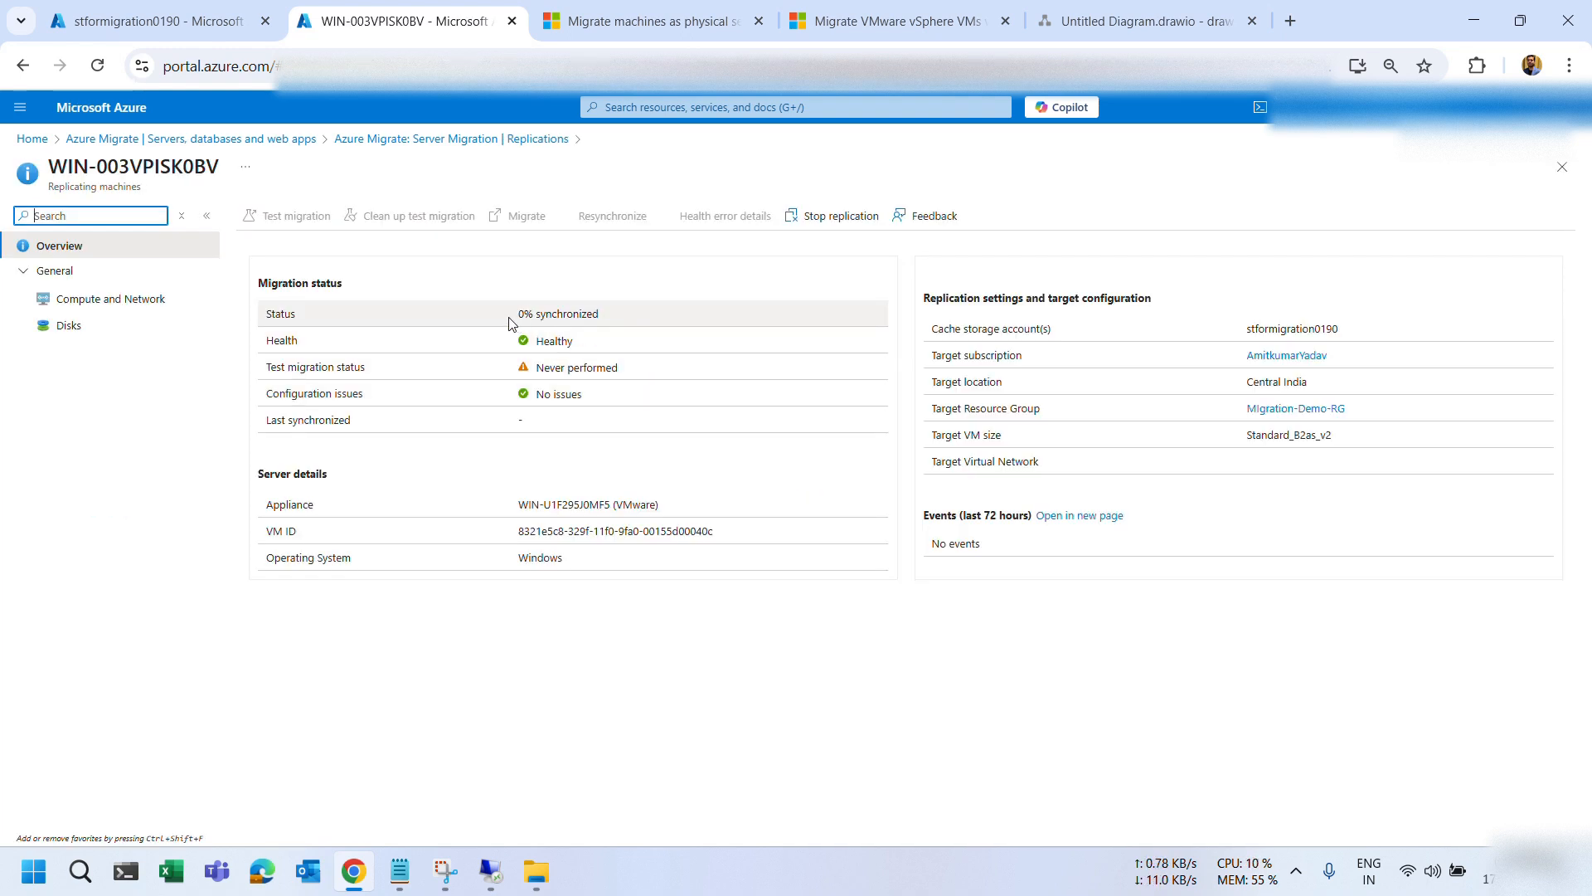
left_click_drag(629, 319, 503, 320)
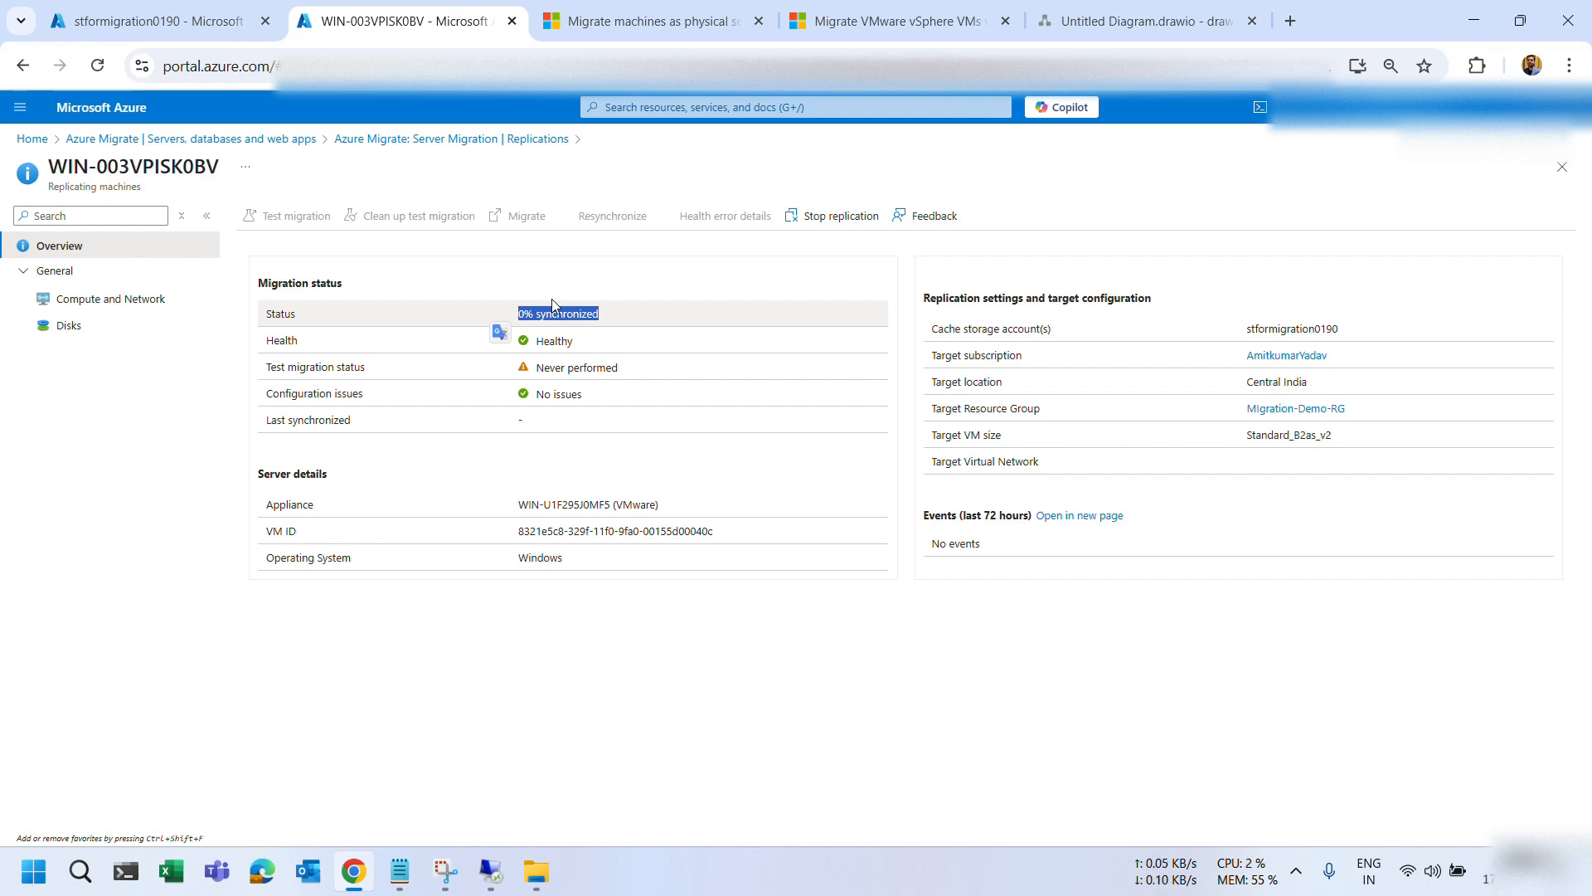
left_click(637, 272)
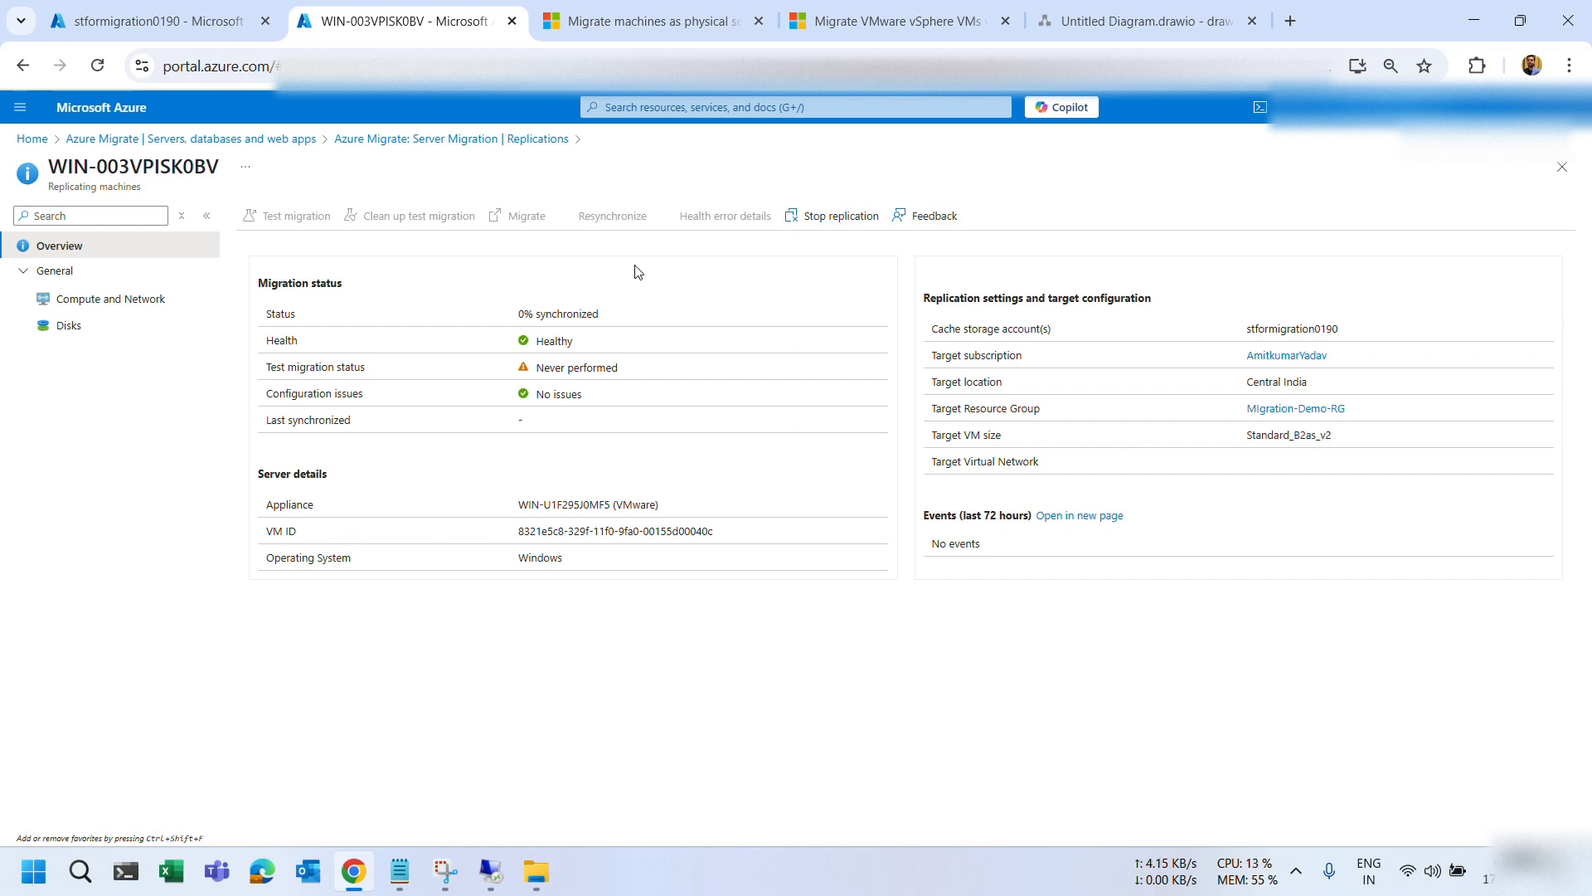